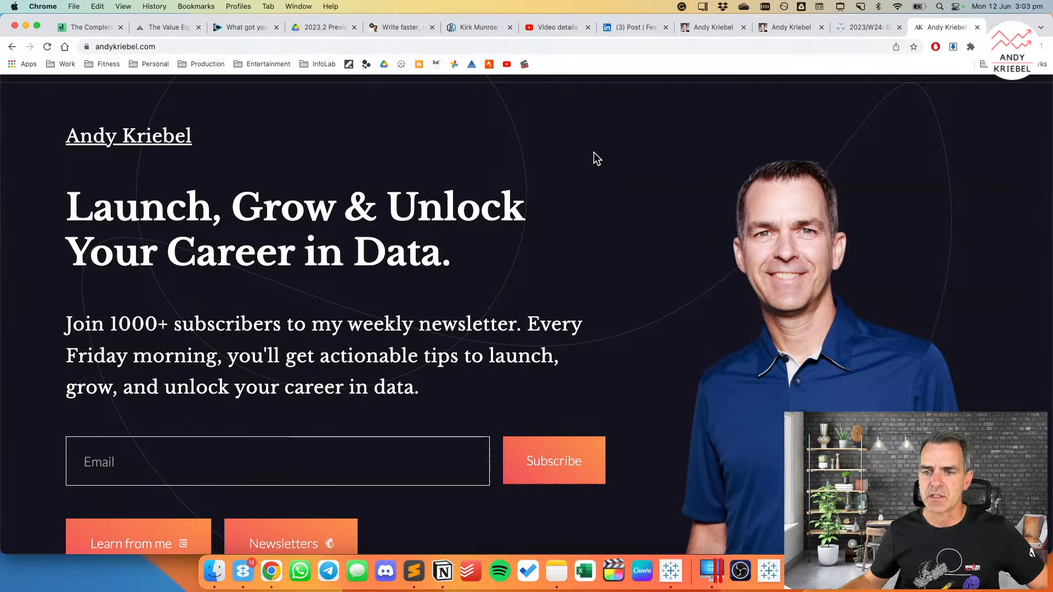
Step: Look through the website's Learn from Me products, testimonials and newsletter sign-up sections
scroll(189, 473, "down", 1)
left_click(134, 535)
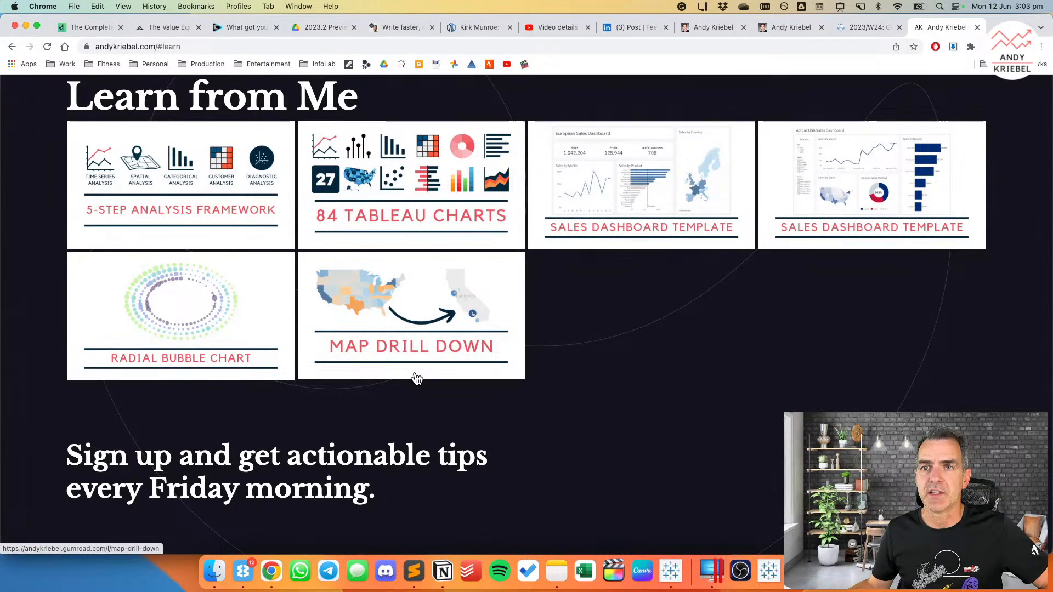
scroll(416, 379, "up", 2)
scroll(415, 379, "up", 12)
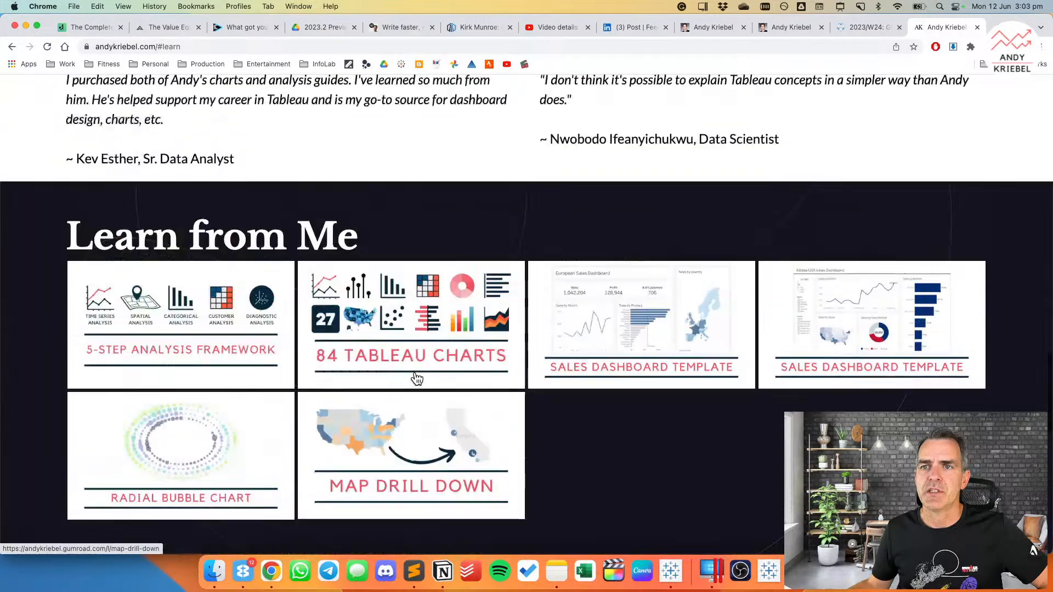
scroll(416, 379, "up", 4)
scroll(417, 378, "down", 8)
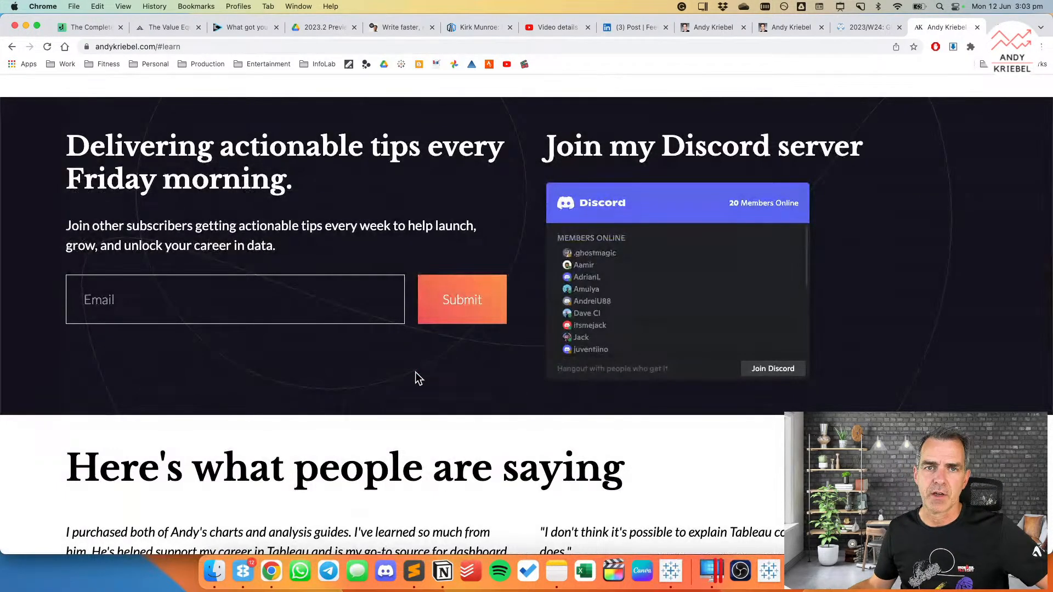
scroll(430, 378, "up", 10)
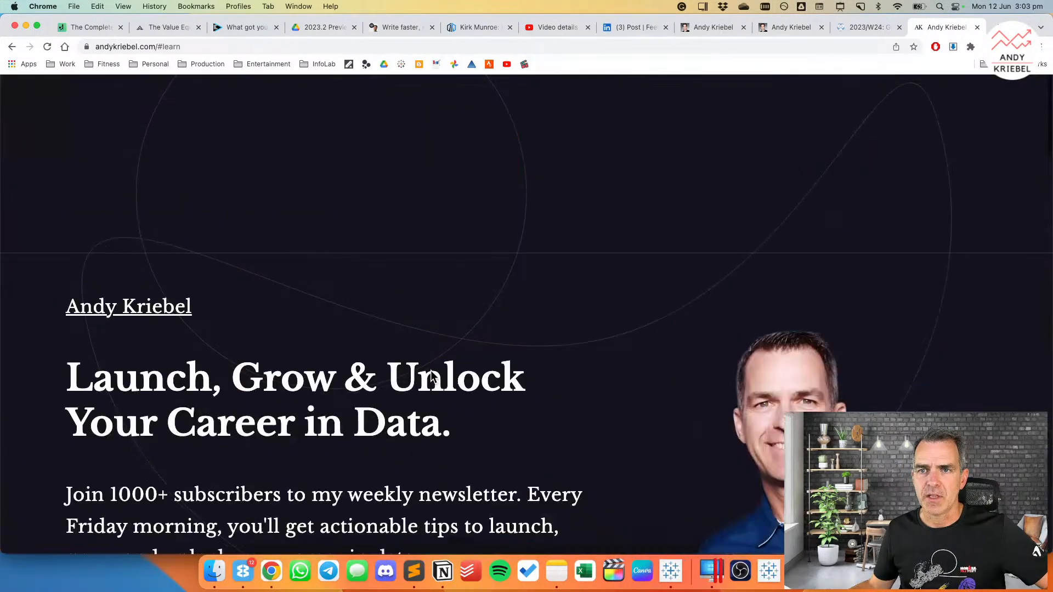
scroll(430, 378, "down", 1)
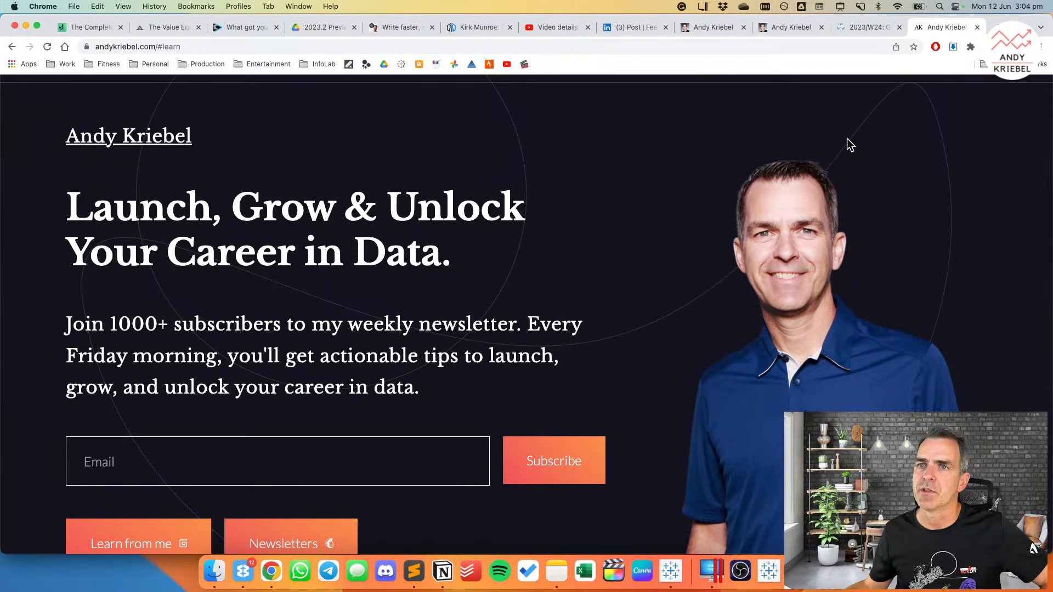
Step: Switch to the 2023/W24 Global cereal production dataset on data.world and open its Our World in Data source article
left_click(869, 30)
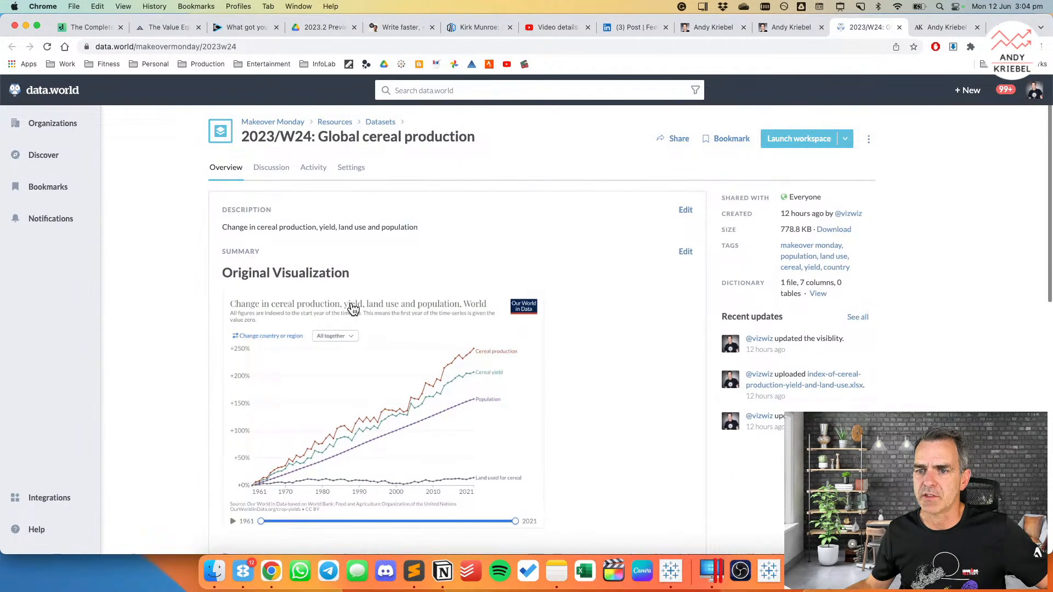
scroll(466, 423, "down", 3)
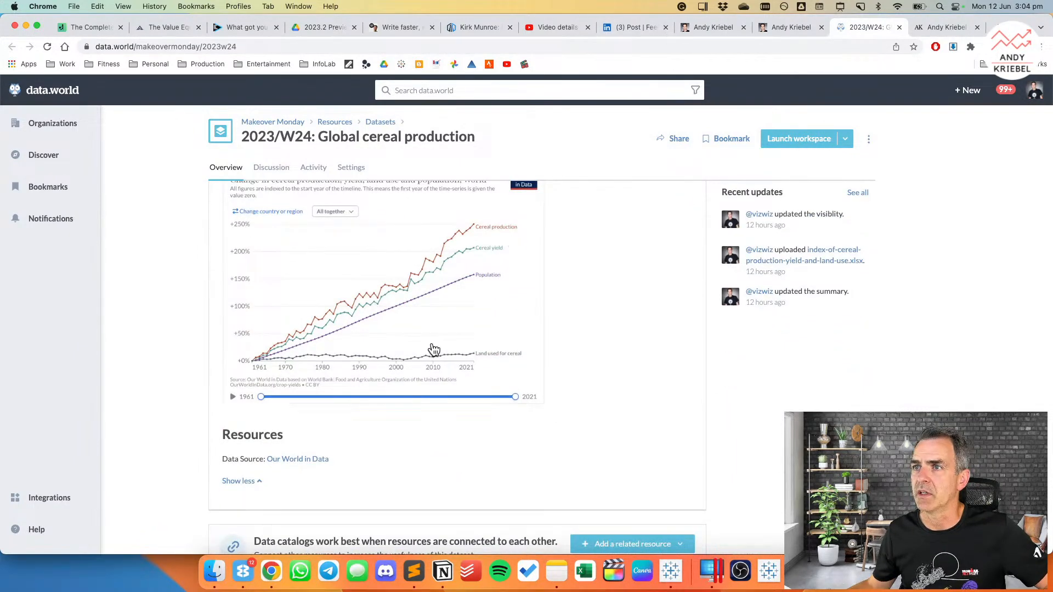
left_click(290, 461)
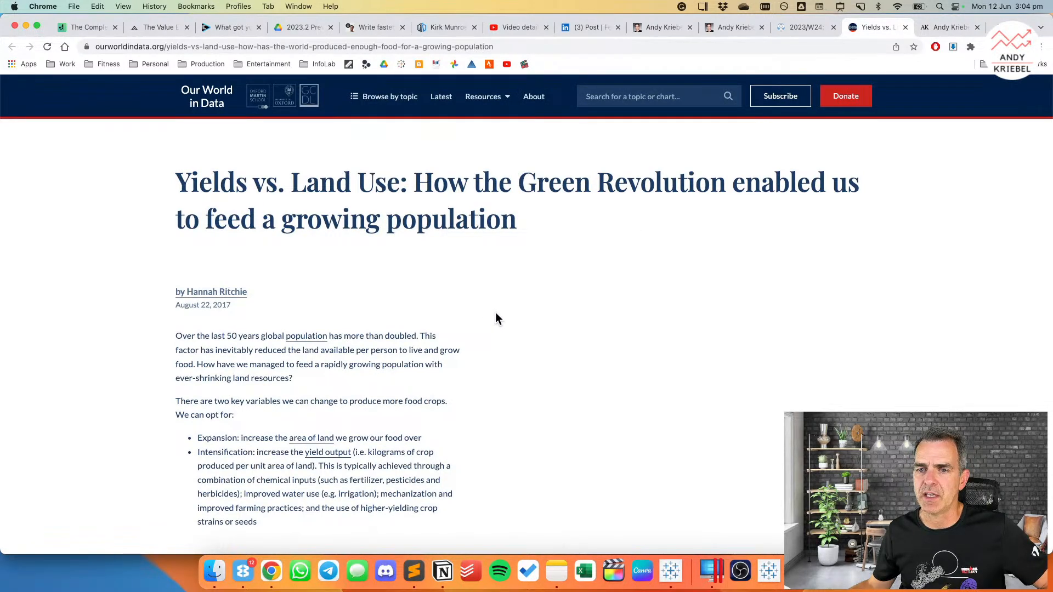
Step: Examine the article's Global cereal production chart, including its population line and its 1961 to 2021 timeline
scroll(495, 316, "down", 3)
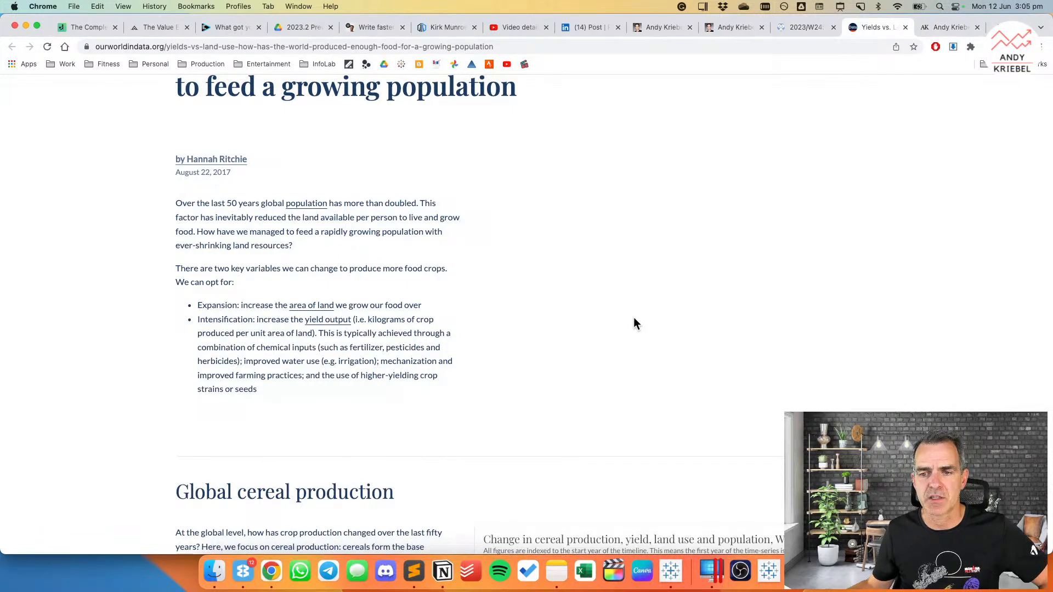
scroll(636, 324, "down", 2)
scroll(635, 324, "down", 10)
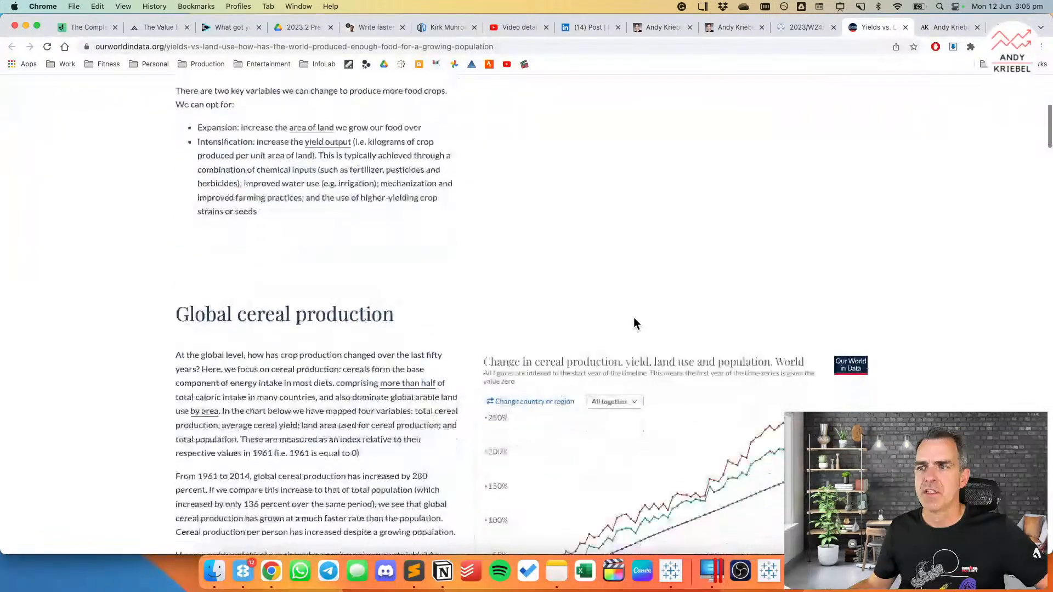
scroll(636, 323, "down", 4)
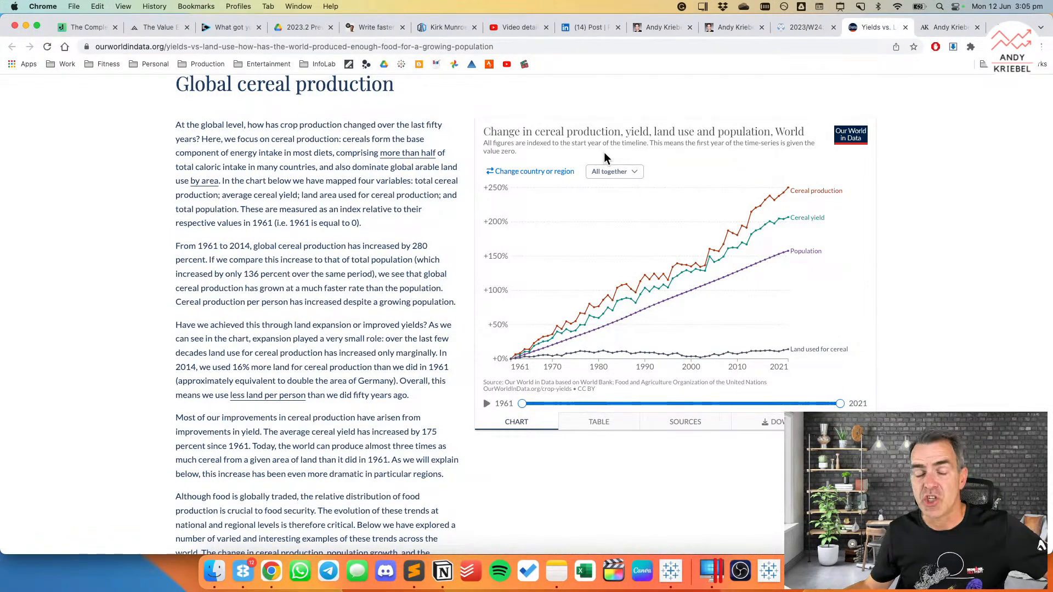
mouse_move(792, 255)
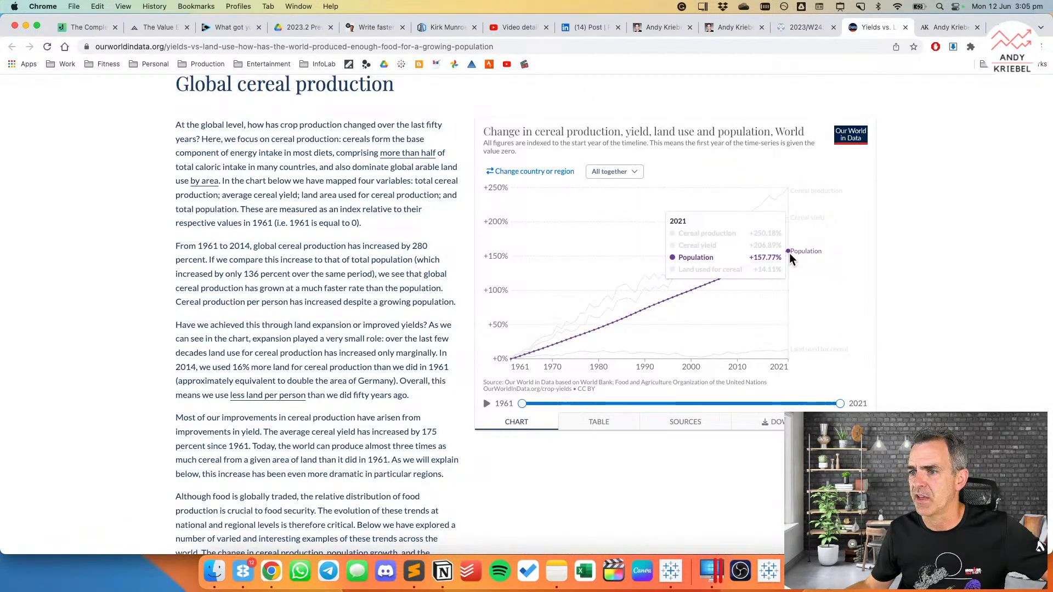
mouse_move(521, 404)
left_click_drag(522, 403, 495, 408)
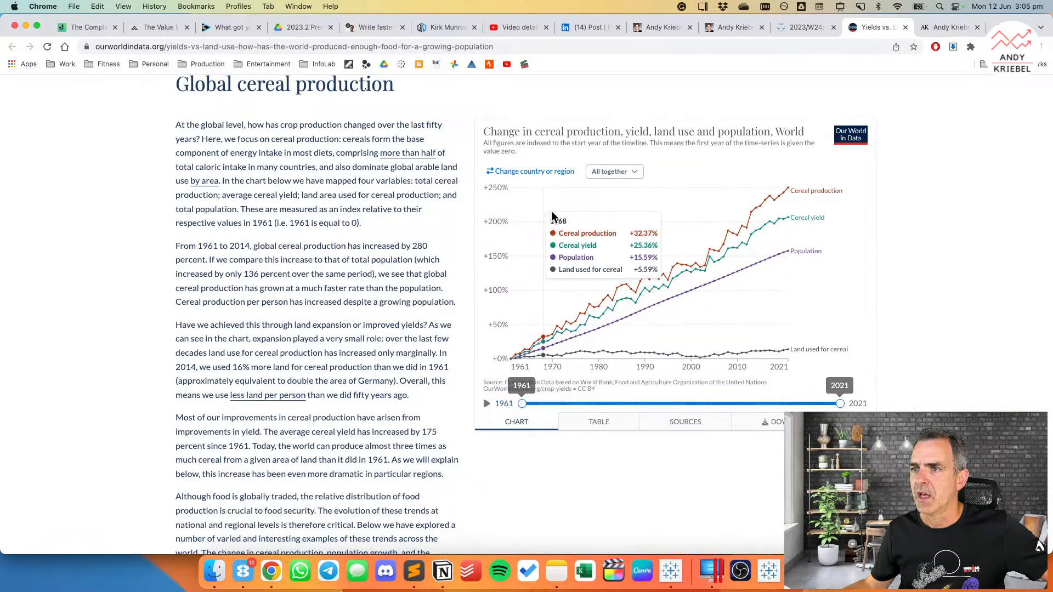
Step: Split the cereal production chart by metric and turn off aligned axis scales
left_click(617, 175)
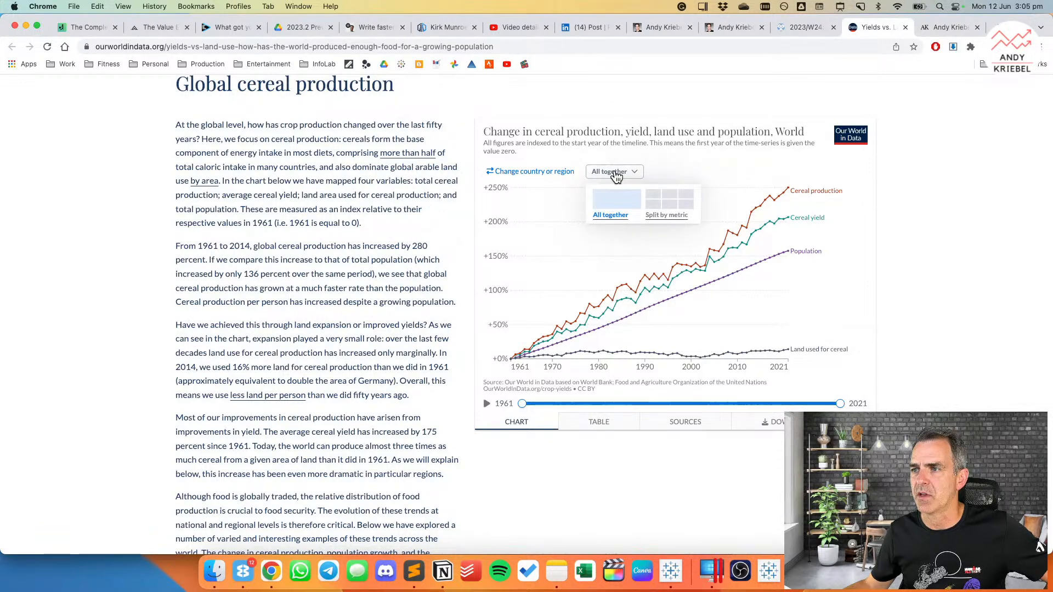
left_click(611, 149)
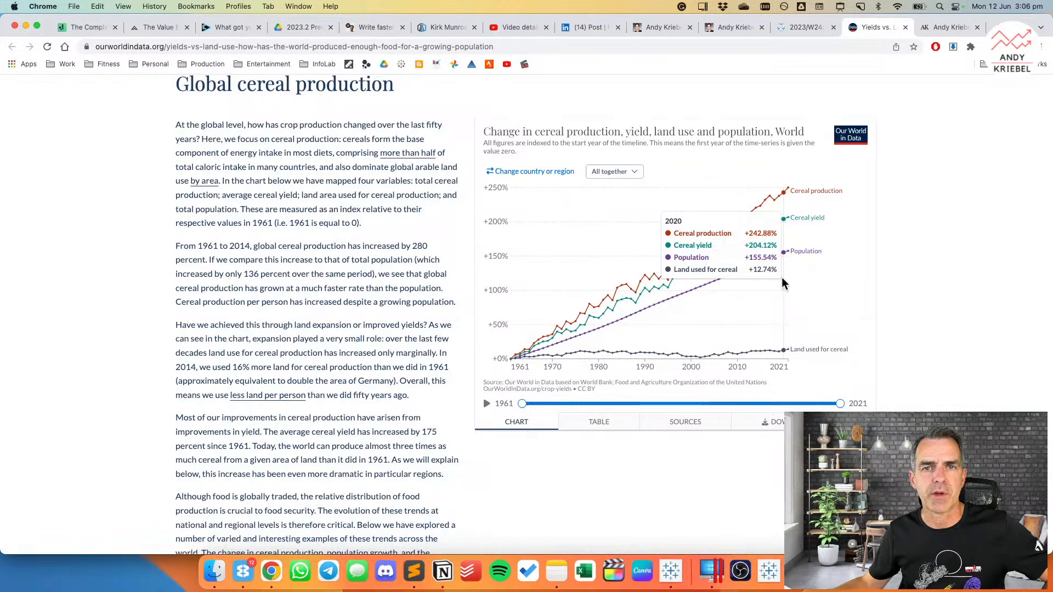
left_click(610, 173)
left_click(676, 204)
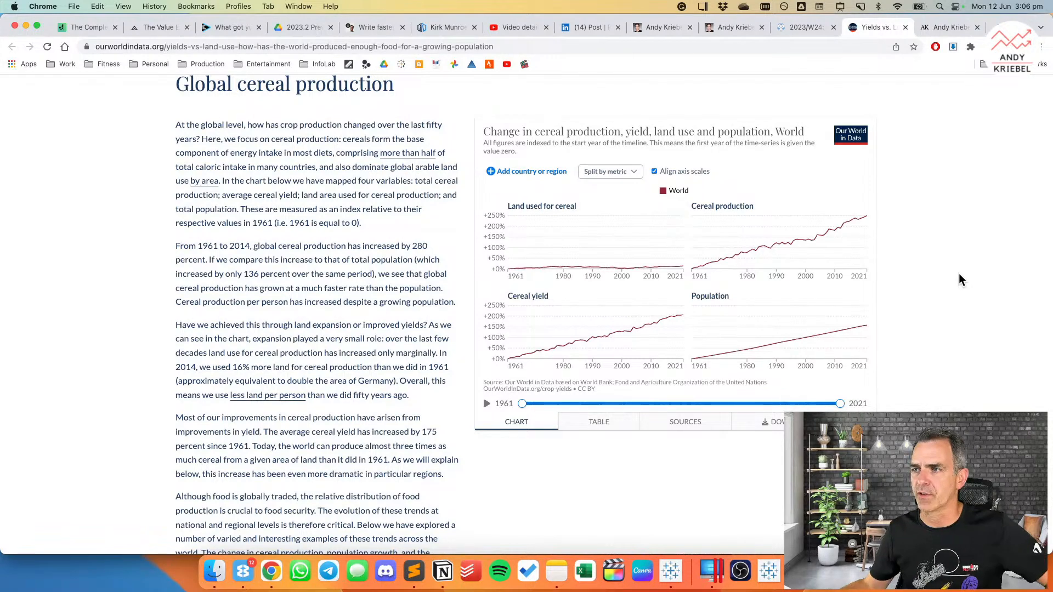
left_click(655, 173)
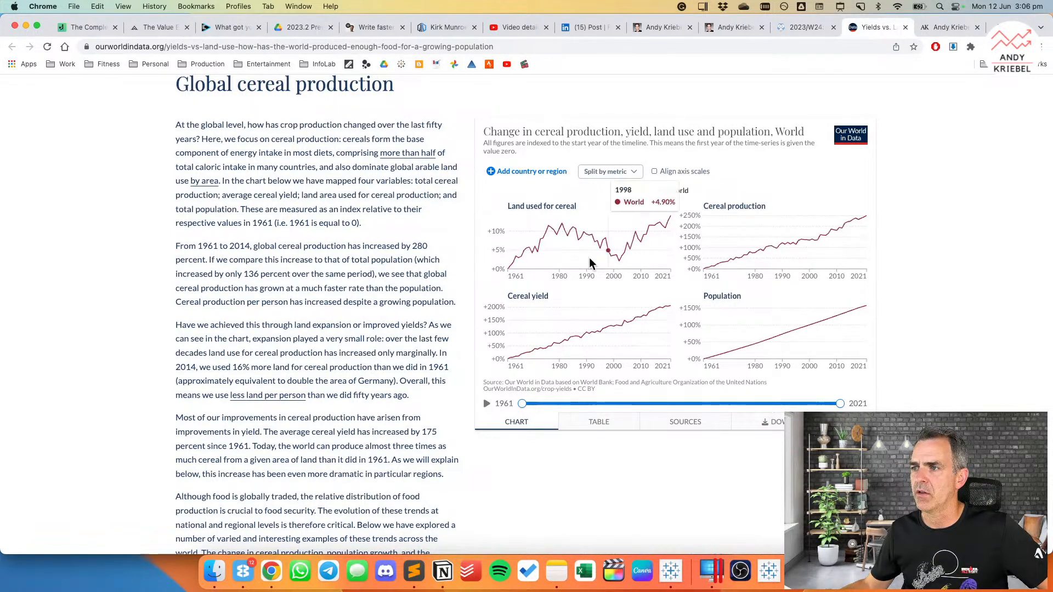
mouse_move(653, 258)
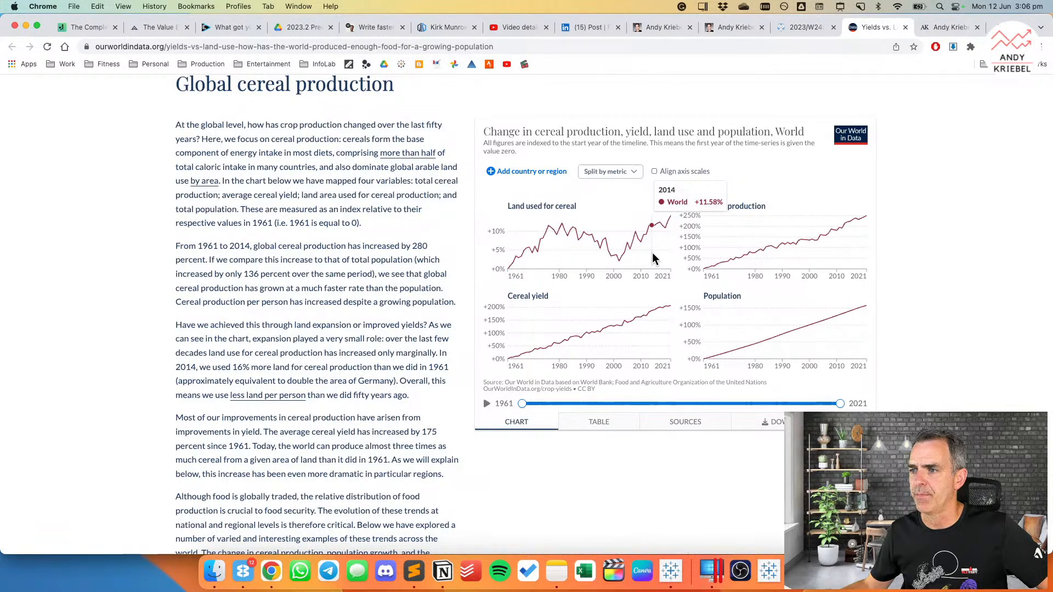
Step: Replace World with Lower-middle-income countries in the data shown on the charts
left_click(517, 173)
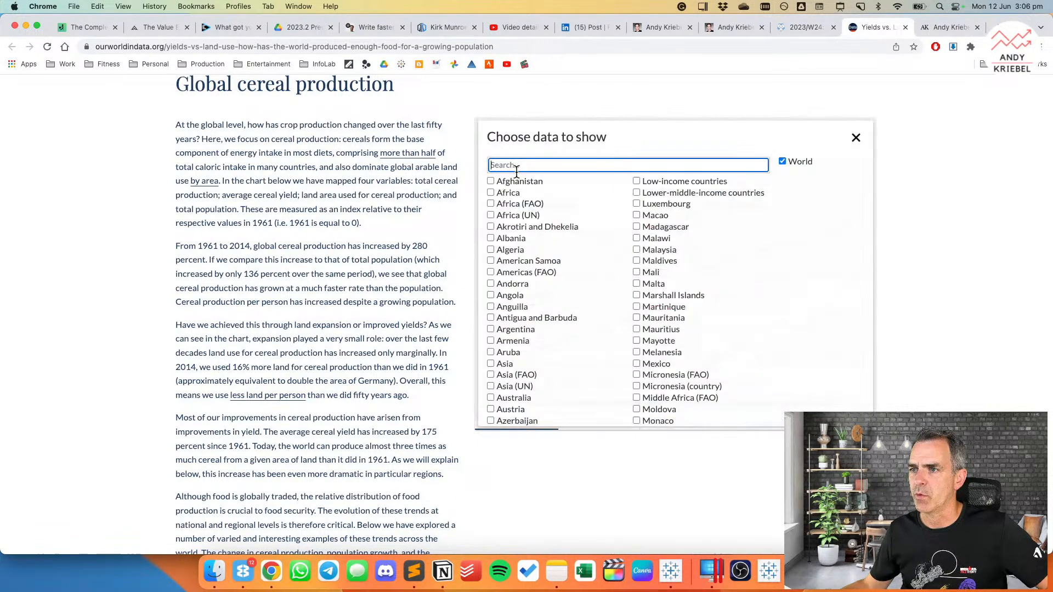
left_click(637, 195)
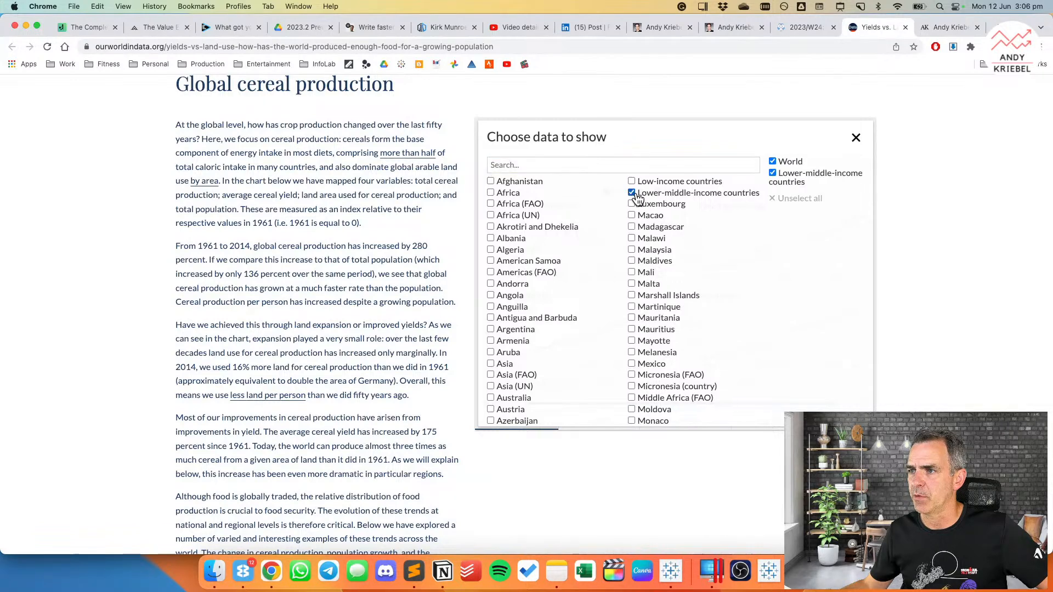
left_click(772, 162)
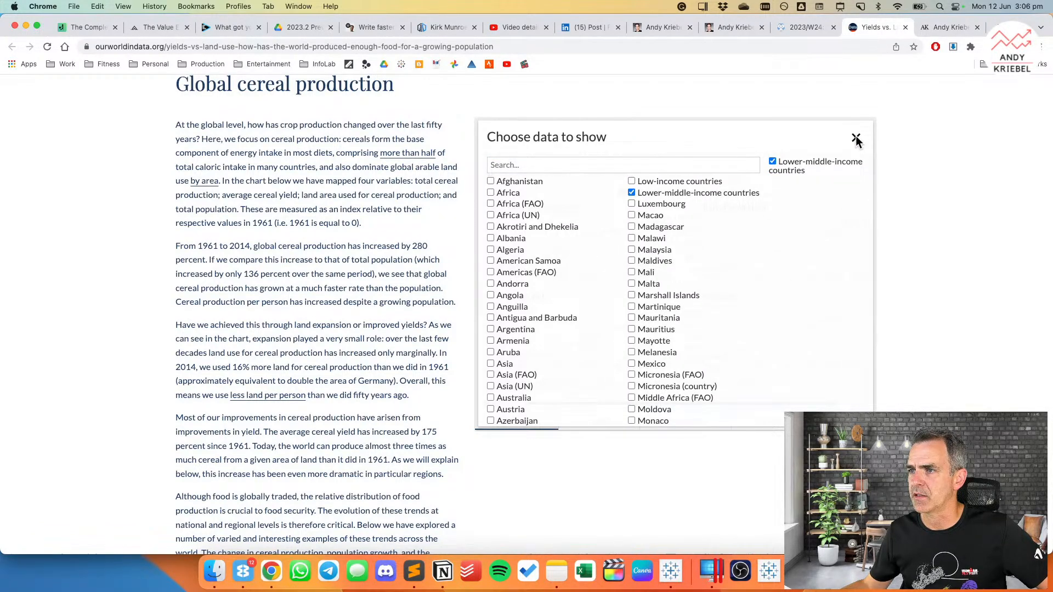
scroll(735, 357, "down", 15)
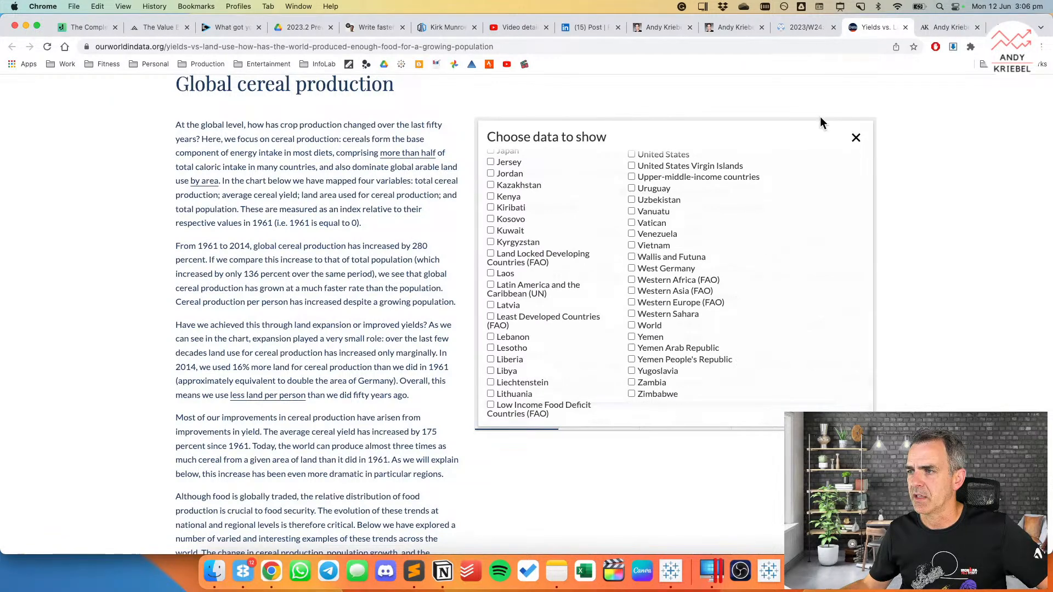
left_click(855, 139)
mouse_move(636, 263)
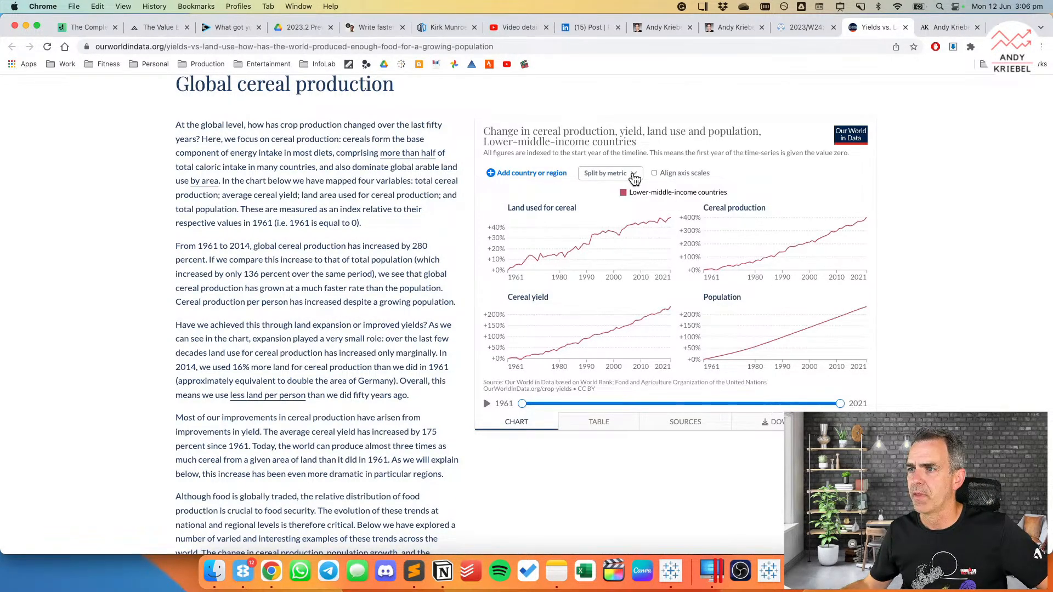
Step: Add World back to the charts to compare it with Lower-middle-income countries
left_click(517, 174)
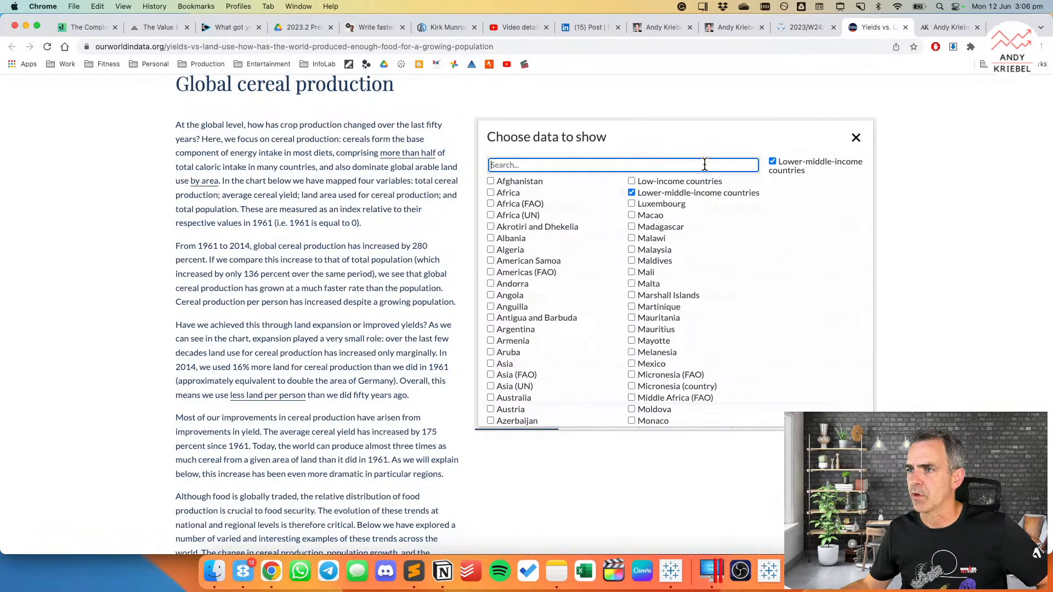
type("worl")
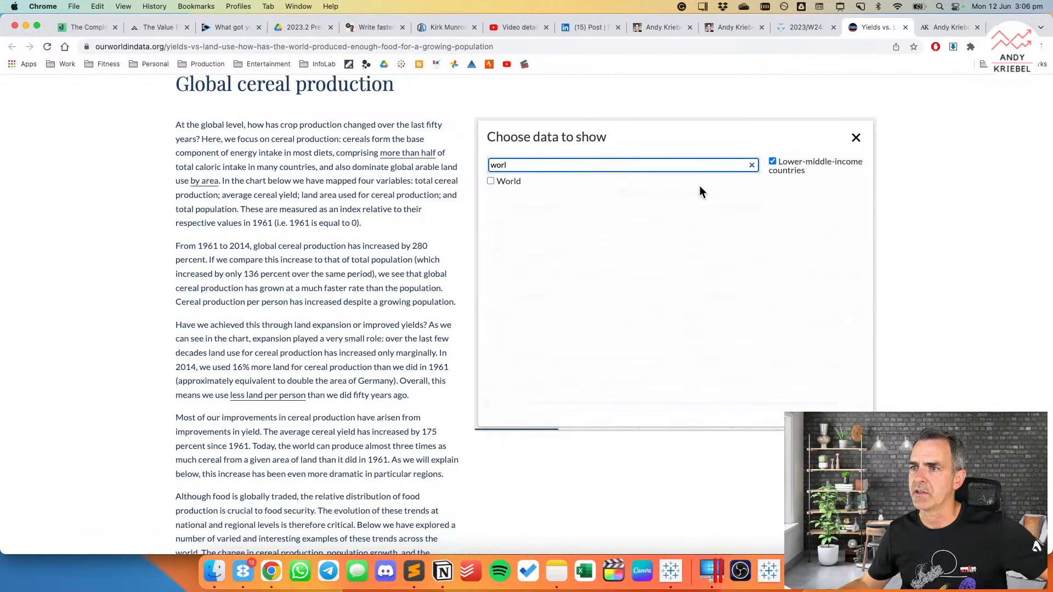
left_click(490, 182)
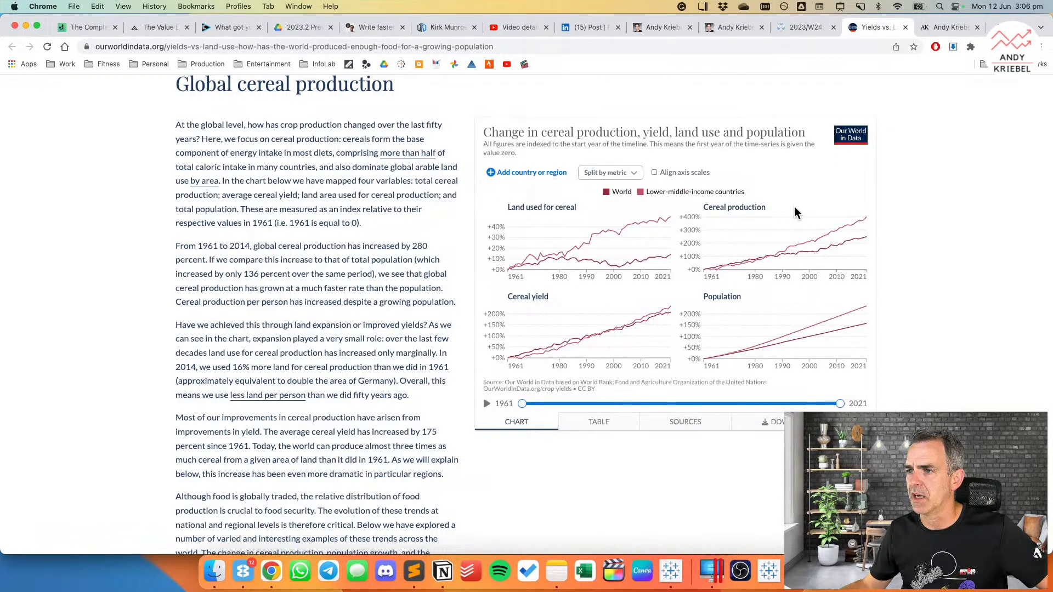
Step: Try the chart split by country or region, and combine all series together in one chart
left_click(608, 173)
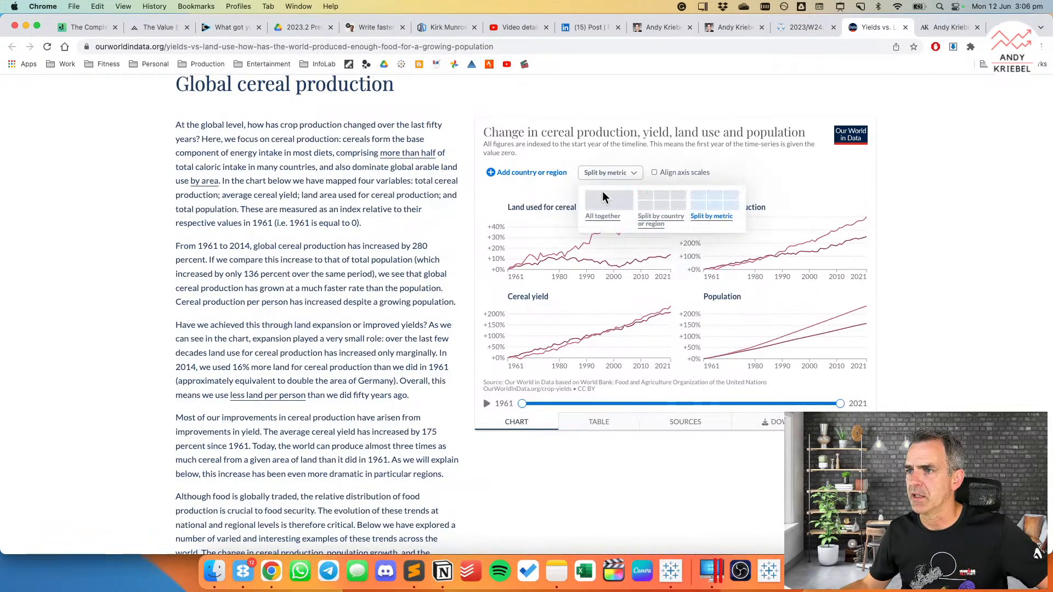
left_click(653, 208)
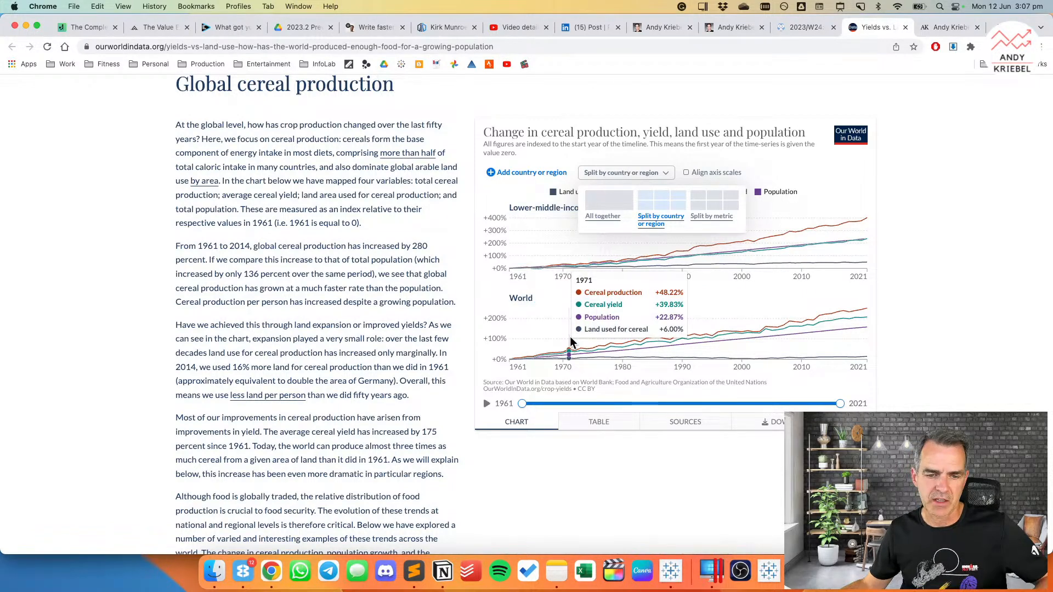
left_click(607, 209)
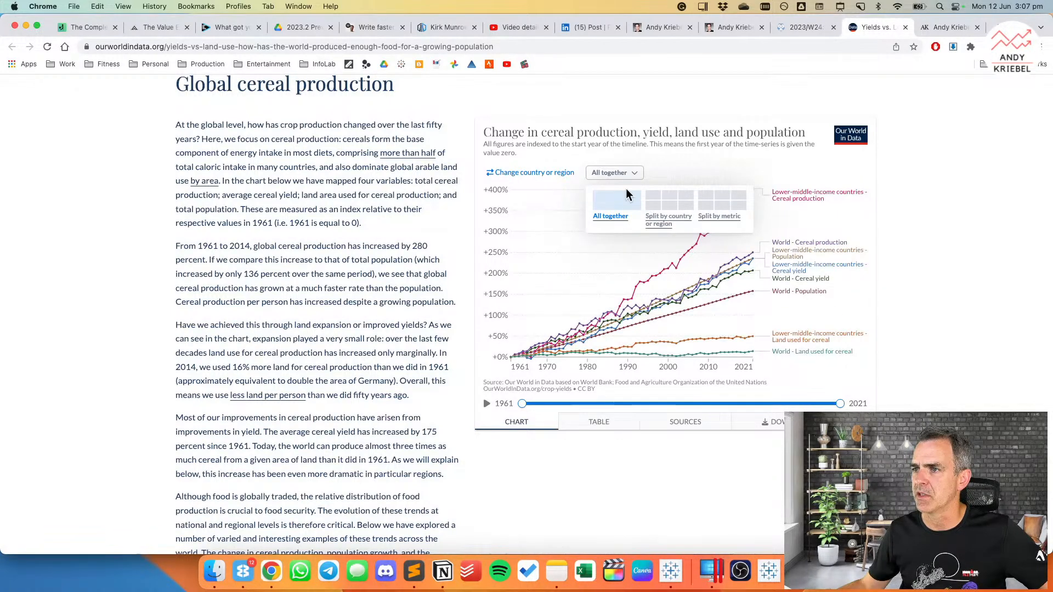
Step: Change the combined chart's country or region selection to World only
left_click(551, 171)
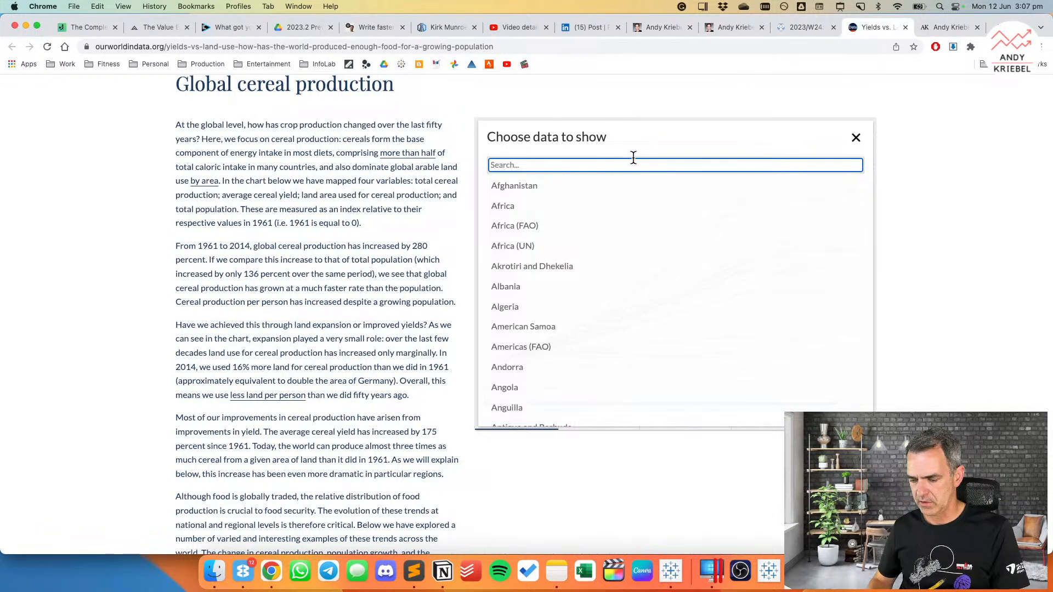
type("worl")
left_click(565, 185)
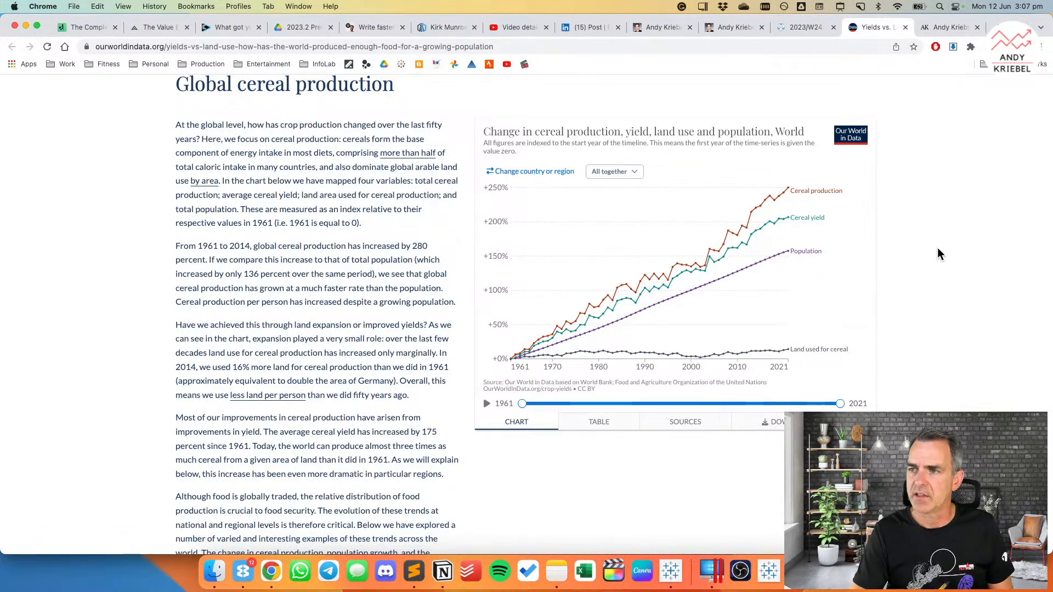
Step: Split the World chart by metric into separate panels for land use, cereal production, yield and population
mouse_move(609, 323)
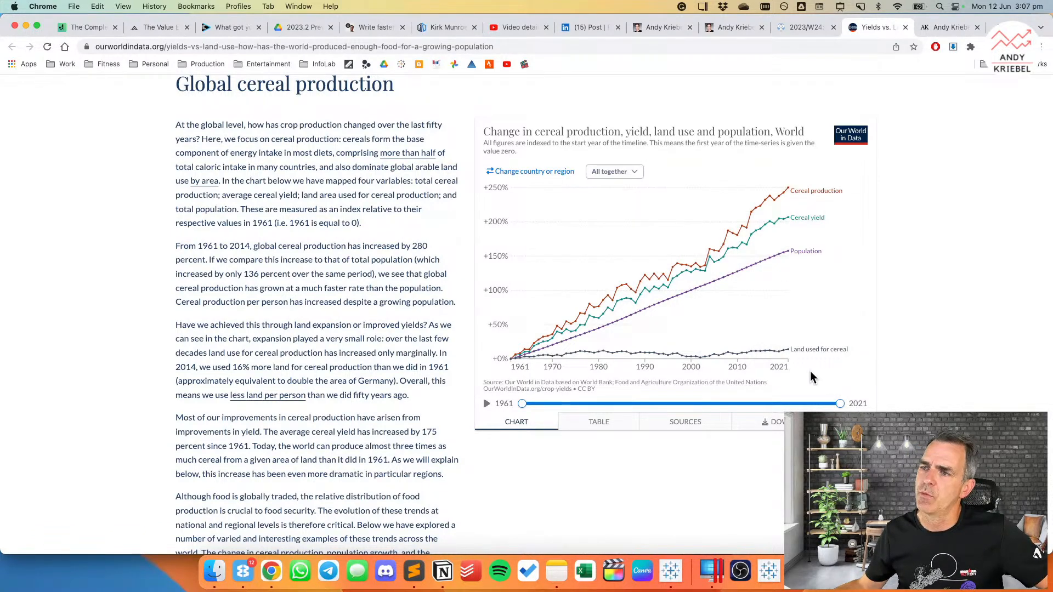
scroll(585, 176, "down", 1)
left_click(614, 175)
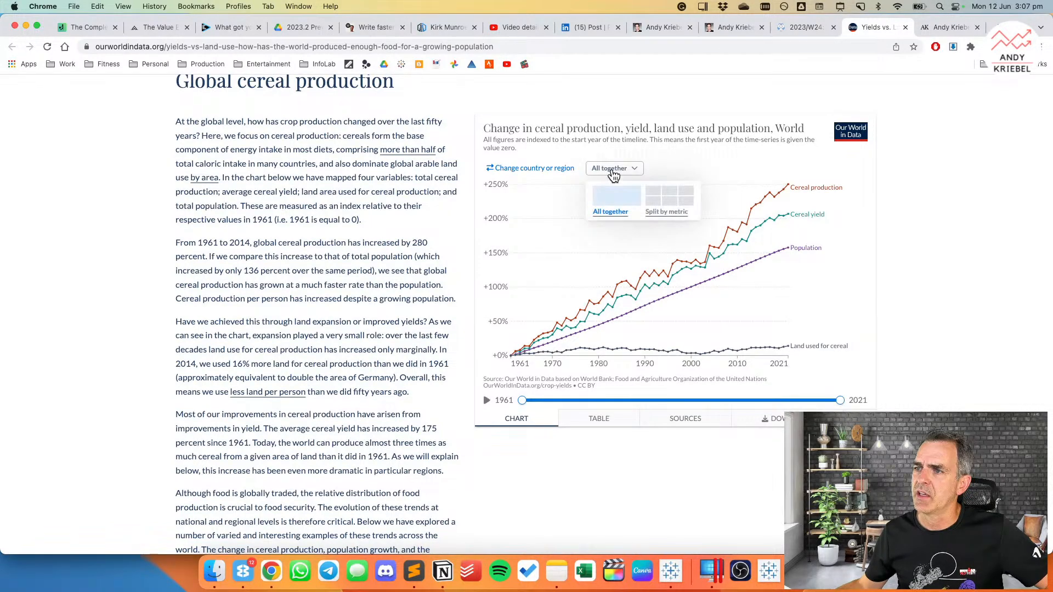
left_click(682, 200)
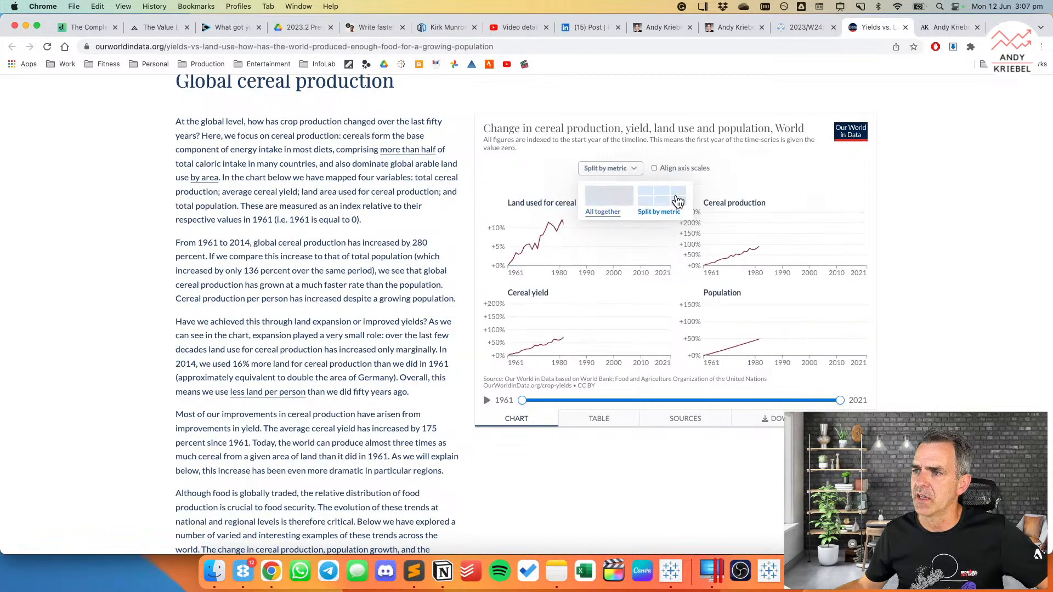
left_click(618, 173)
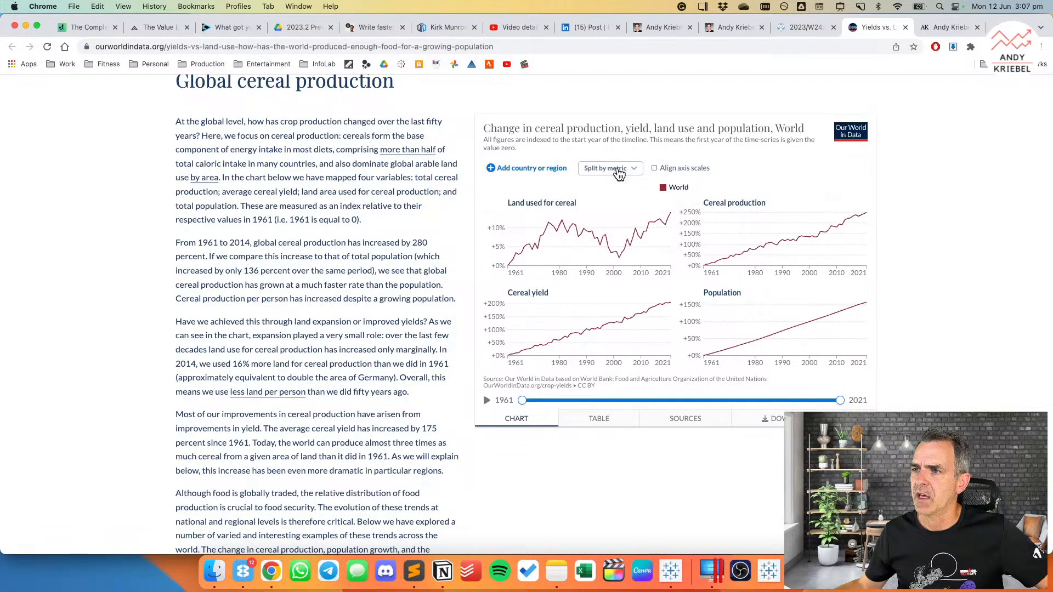
Step: Combine the World chart's metrics all together in one chart, and switch to the cereal data source in Tableau
left_click(611, 200)
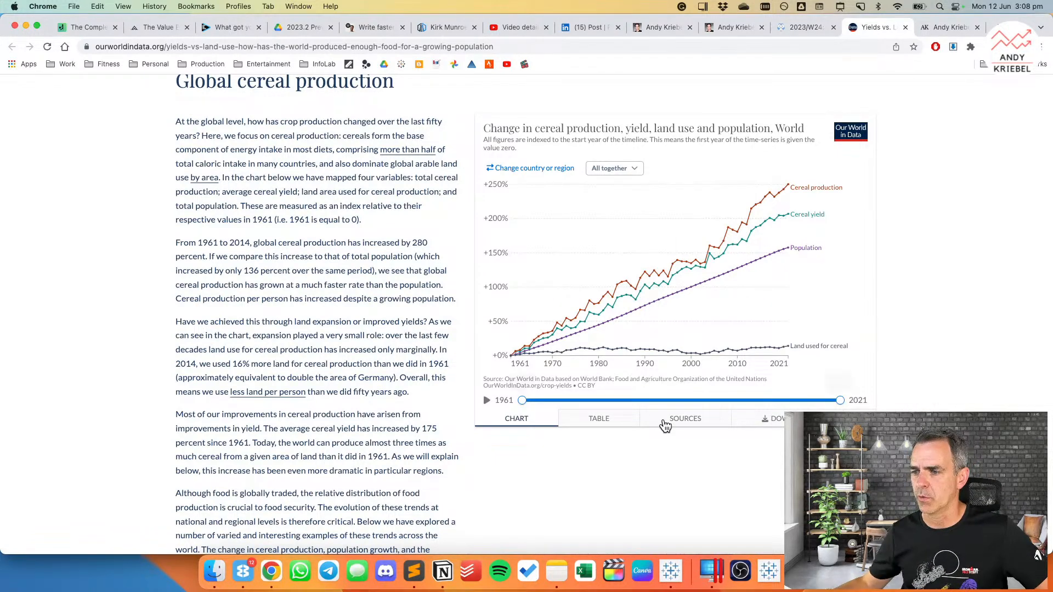
left_click(672, 572)
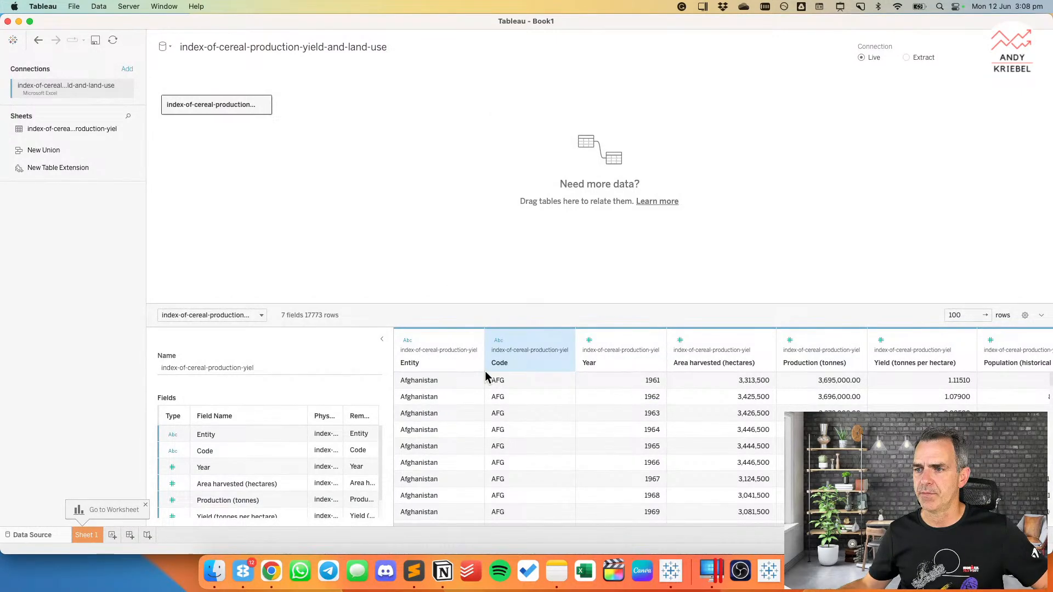
Step: Try renaming the Entity field to Country/Region in the data source
left_click(407, 341)
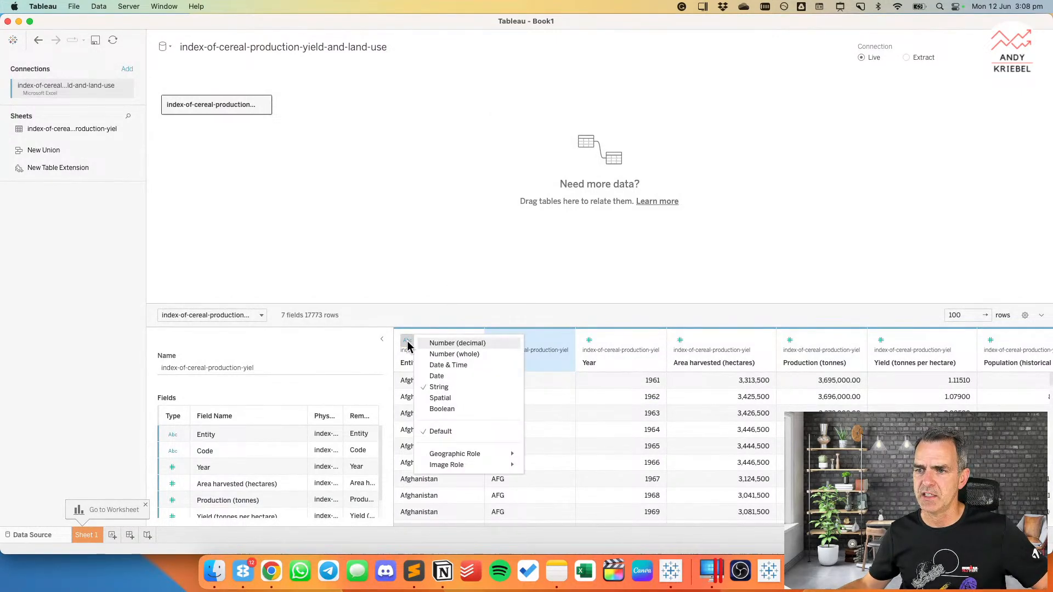
left_click(443, 307)
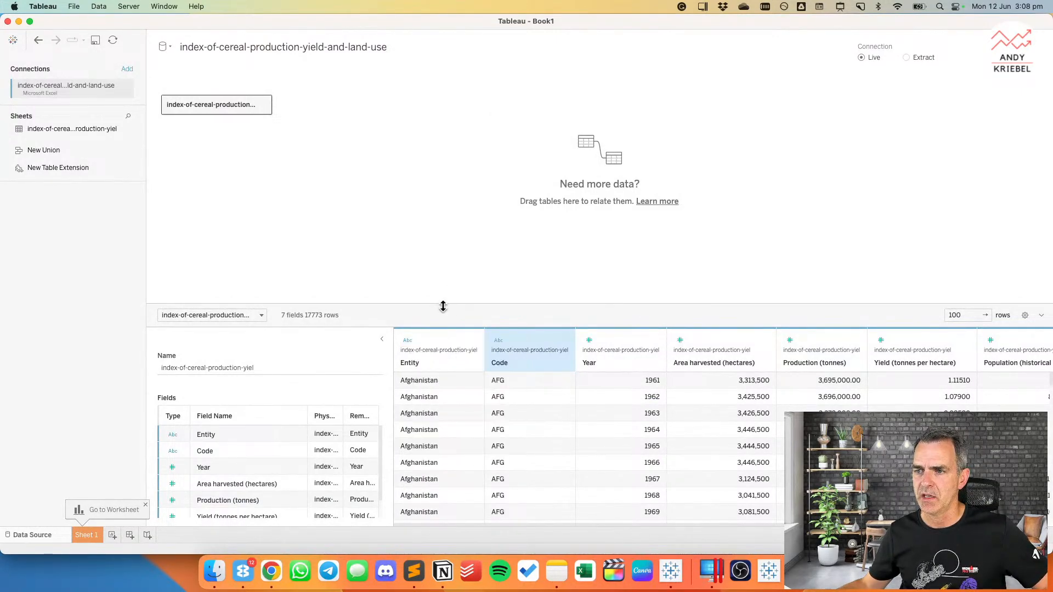
double_click(413, 363)
type("C")
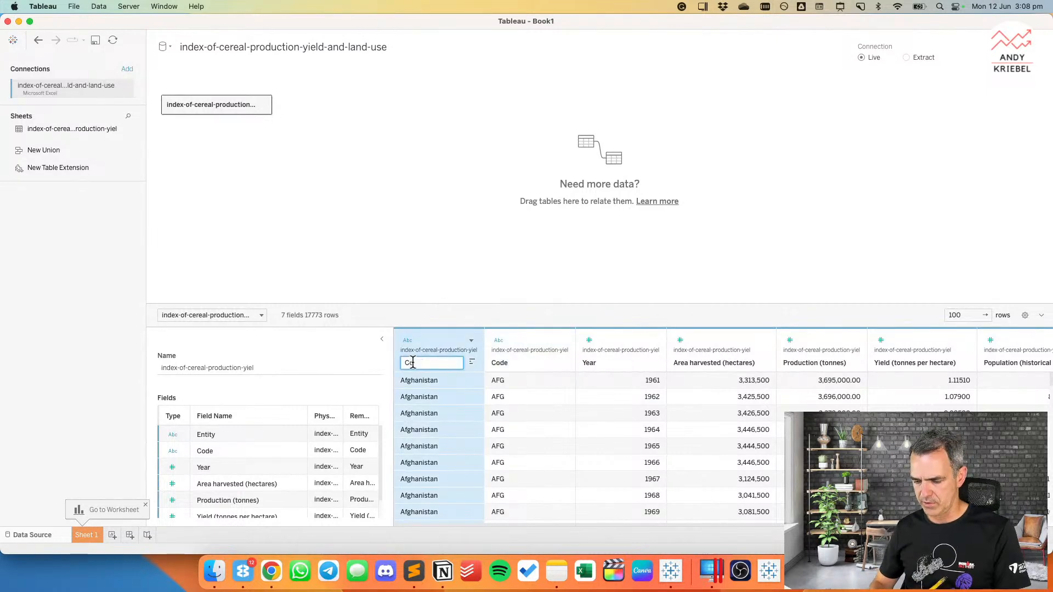
type("ountry/Region")
key("Return")
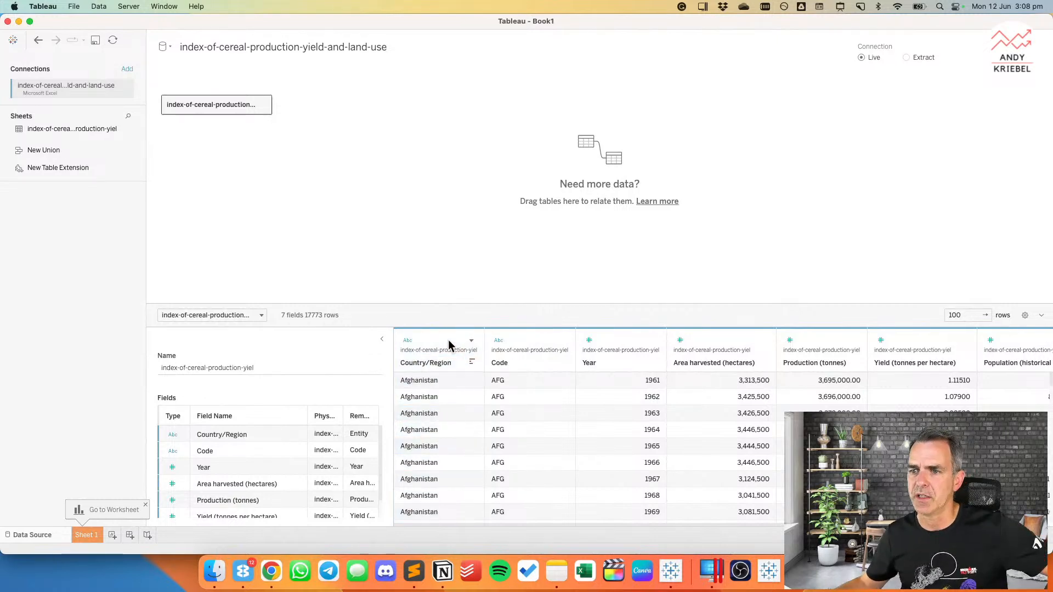
Step: Undo the rename of the Entity field
left_click(471, 343)
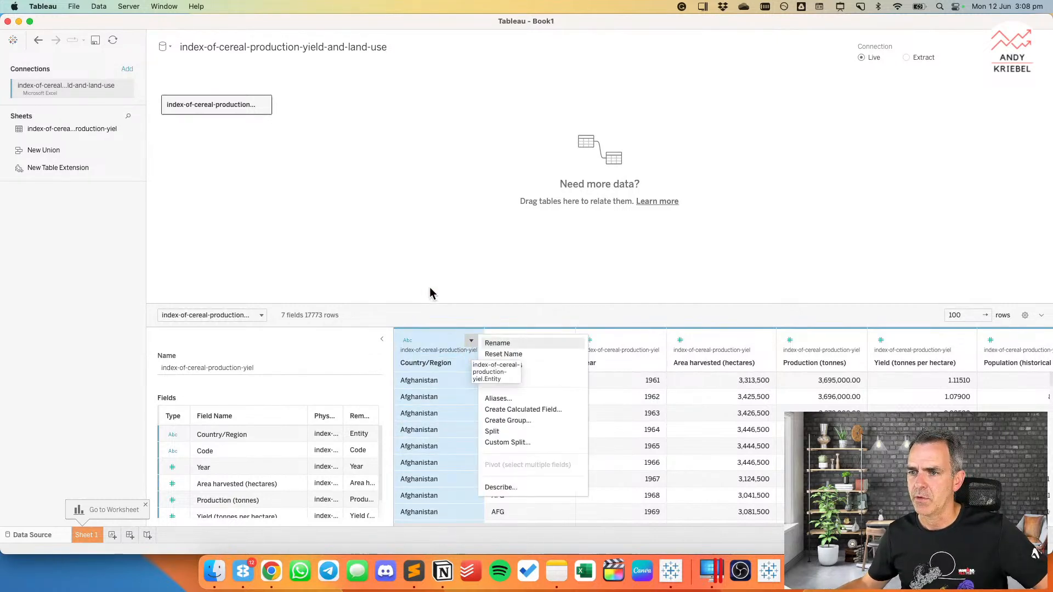
left_click(428, 299)
left_click(38, 40)
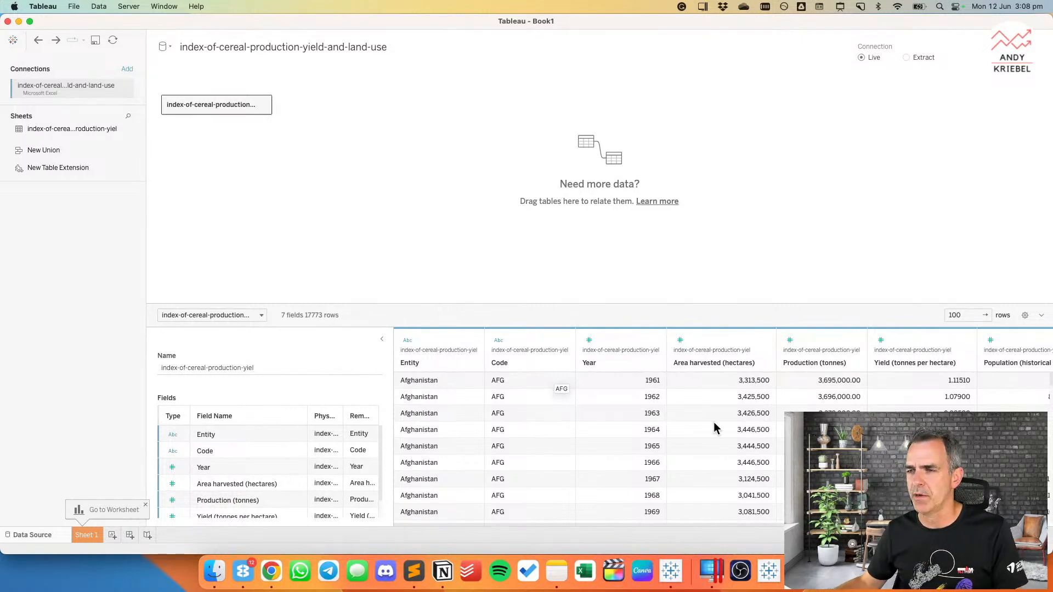
Step: Check the series names in the original chart in Chrome, and rename the Yield (tonnes per hectare) field in Tableau to Cereal yield
scroll(714, 410, "right", 2)
scroll(714, 410, "right", 3)
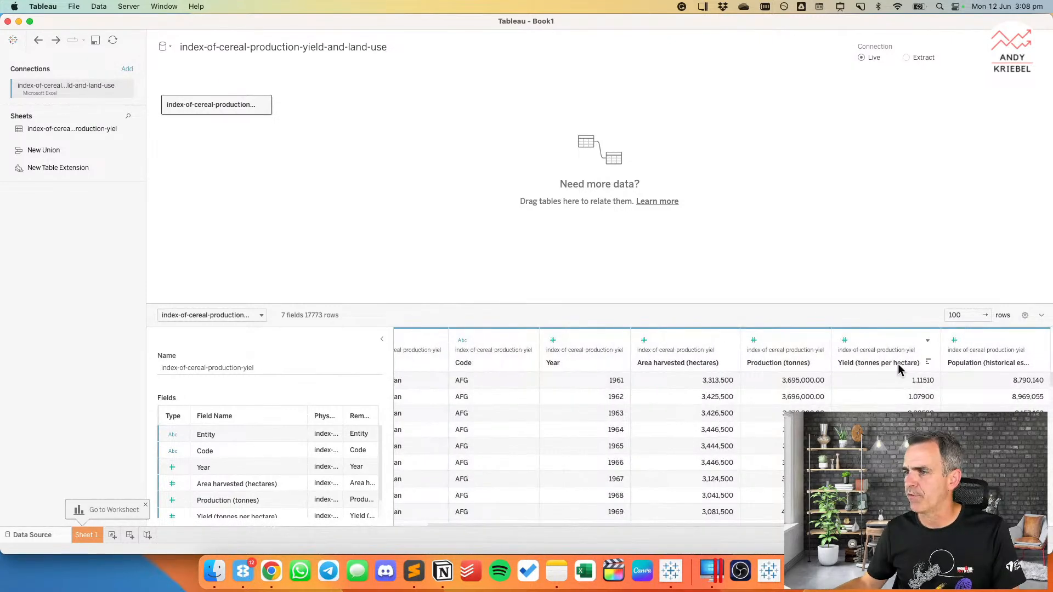
key("super+Tab")
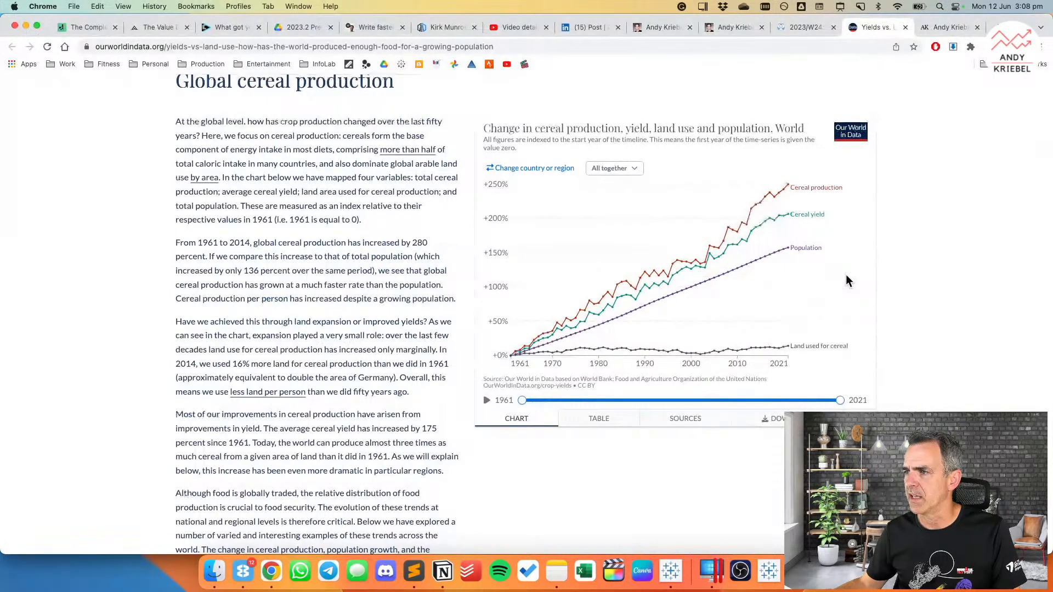
key("super+Tab")
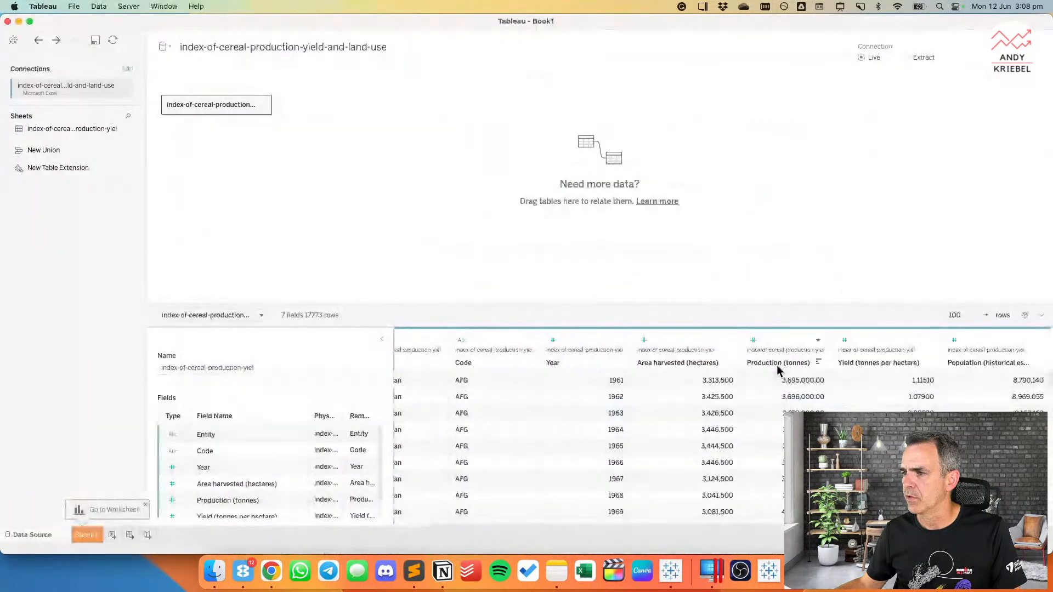
left_click(863, 364)
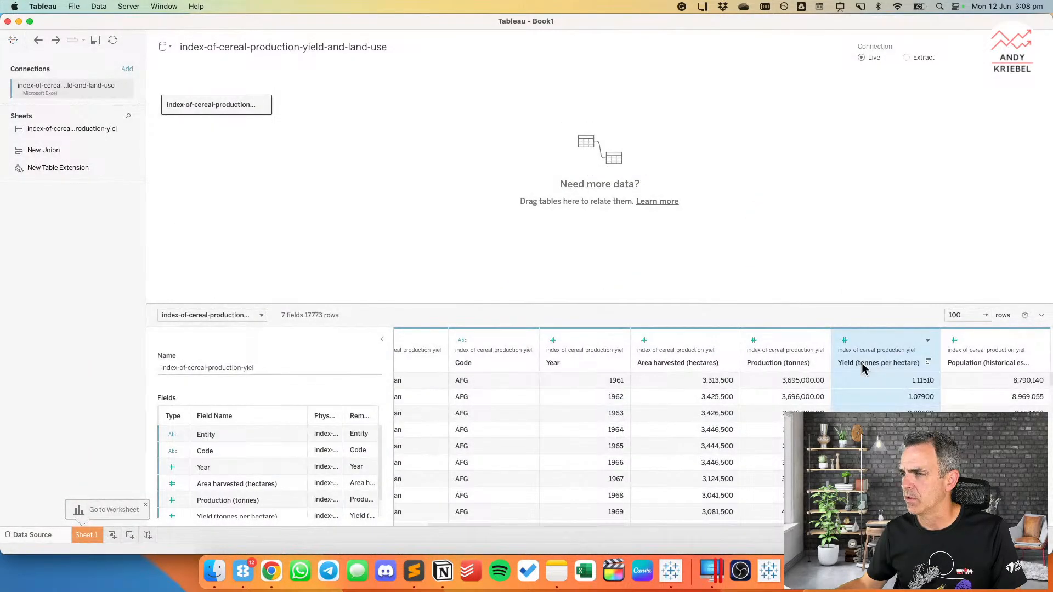
double_click(861, 363)
type("Cere")
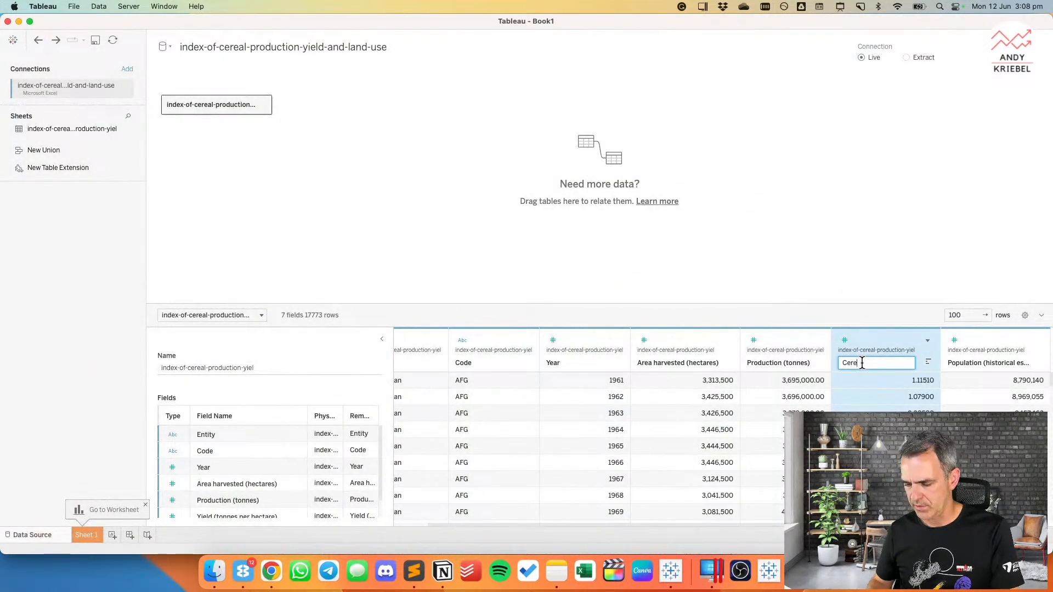
type("al yie")
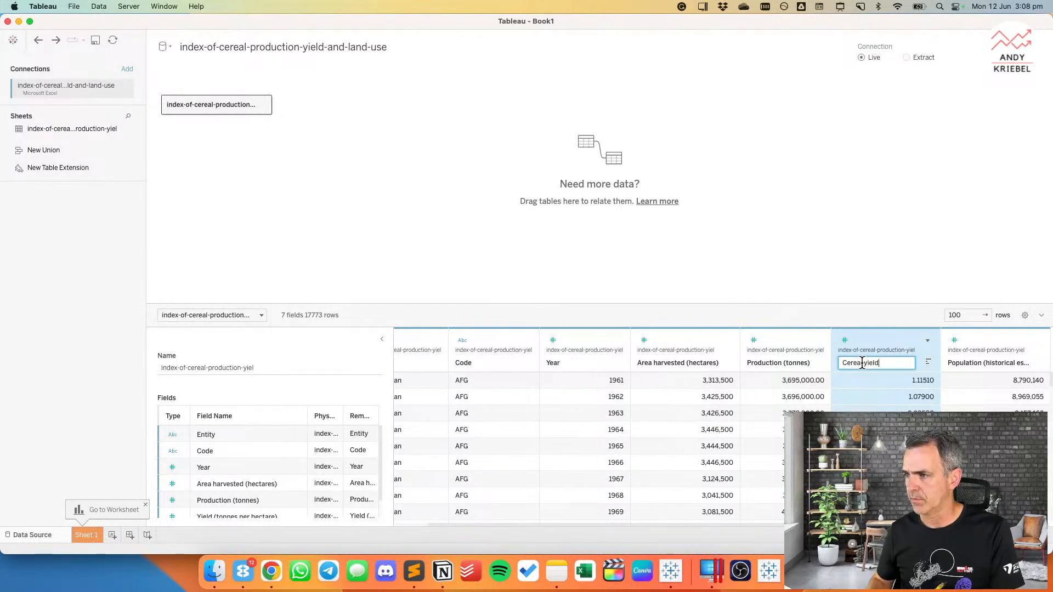
type("ld")
key("Return")
Step: Rename the Production (tonnes) field to Cereal production, matching the series name in the original chart
key("super+Tab")
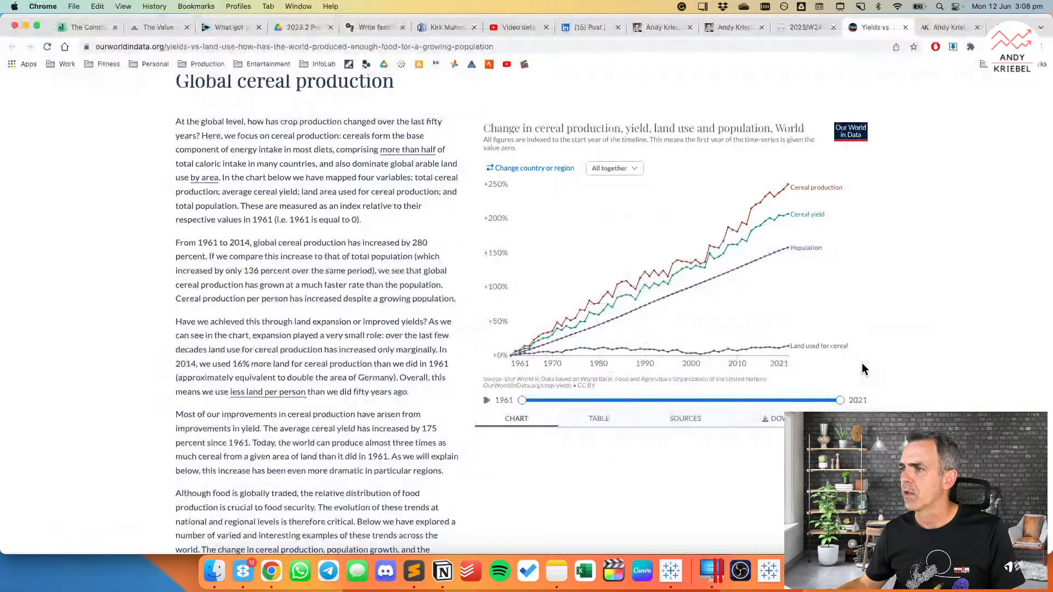
key("super+Tab")
left_click(756, 363)
double_click(756, 364)
type("Cereal p")
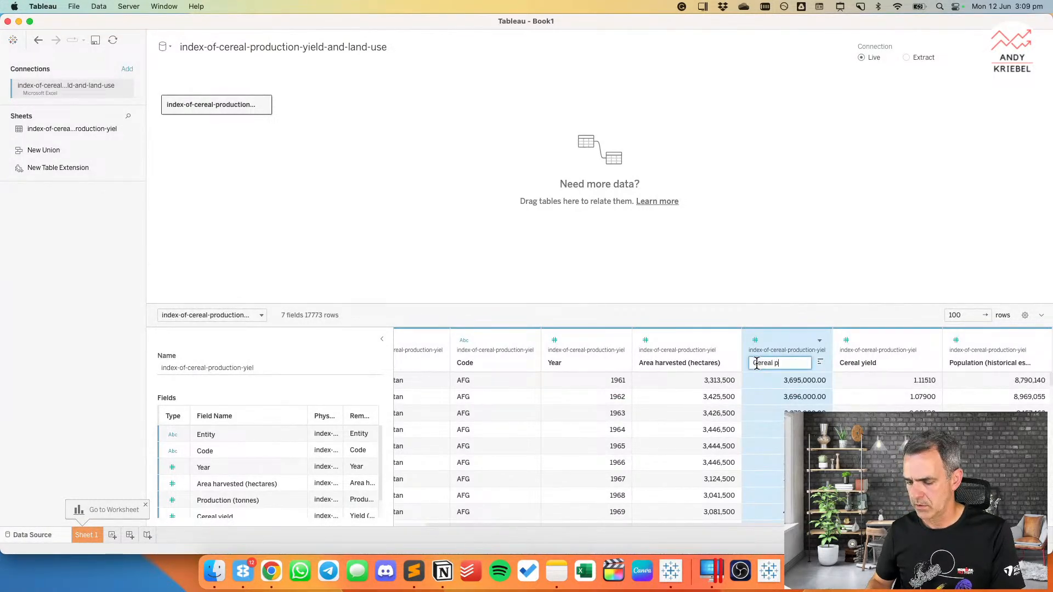
type("roduction")
key("Return")
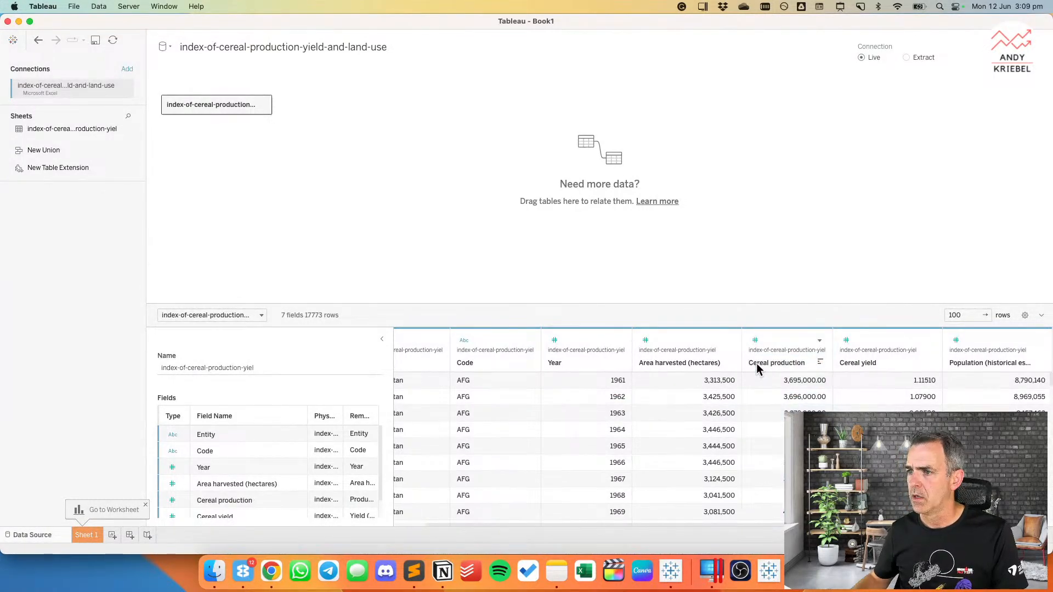
Step: Rename the historical population estimates field to Population, matching the original chart's label
key("super+Tab")
key("super+Tab")
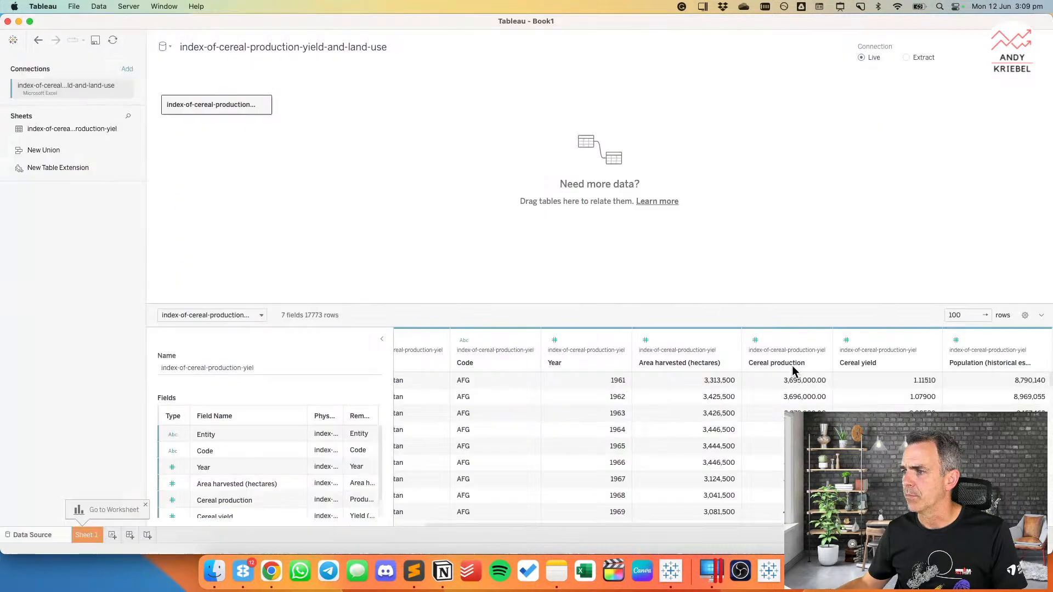
left_click(976, 364)
double_click(977, 363)
type("Population")
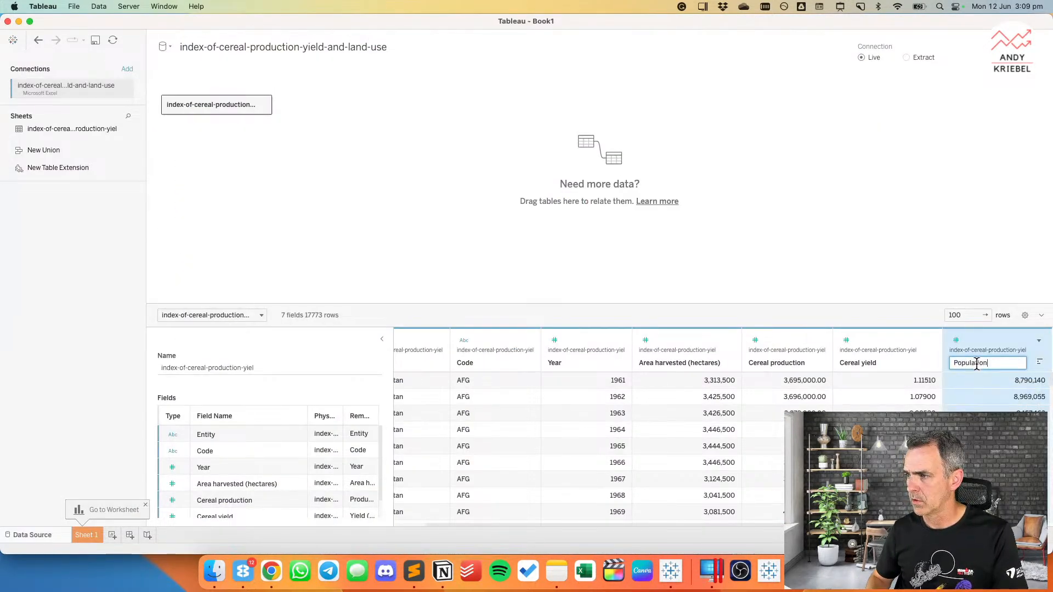
key("Return")
Step: Rename the Area harvested (hectares) field to Land used for cereal, as in the original chart
key("super+Tab")
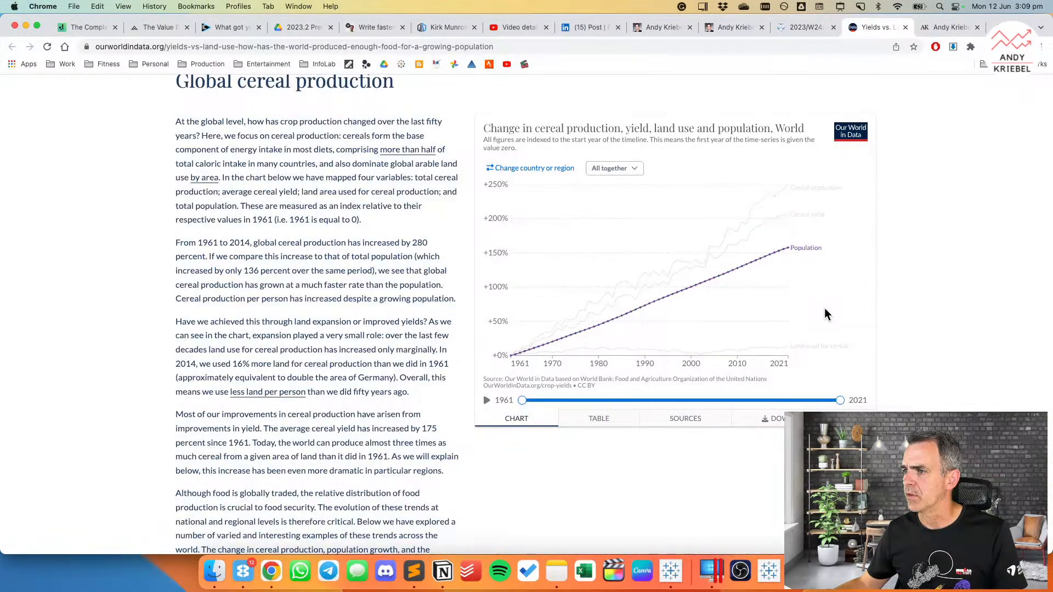
key("super+Tab")
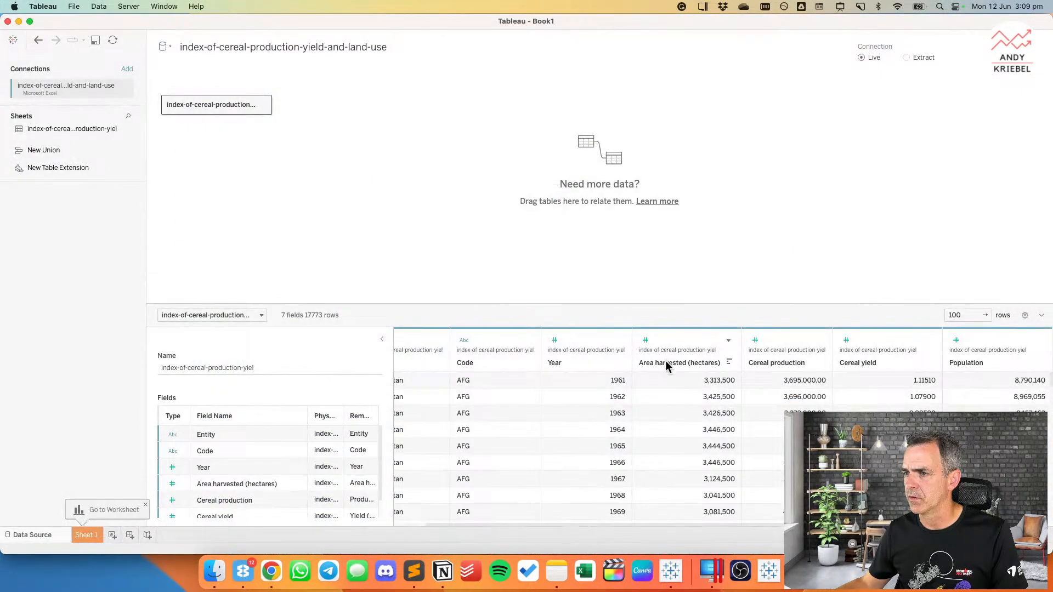
double_click(666, 362)
type("Land used for cereal")
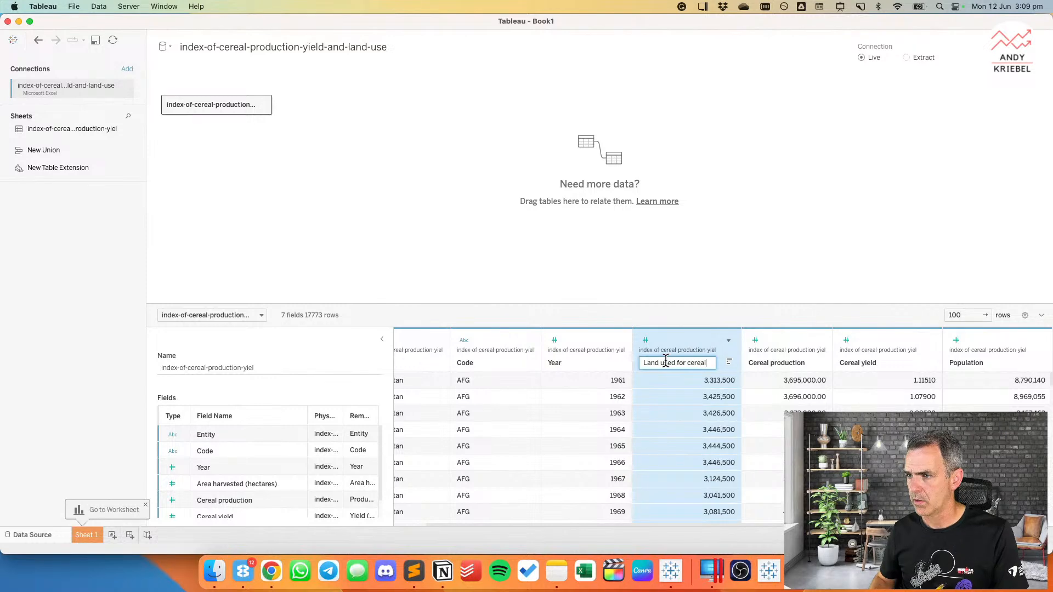
key("Return")
Step: Examine the original World chart's indexed series, yearly values and layout options in Chrome against the renamed fields in Tableau
key("super+Tab")
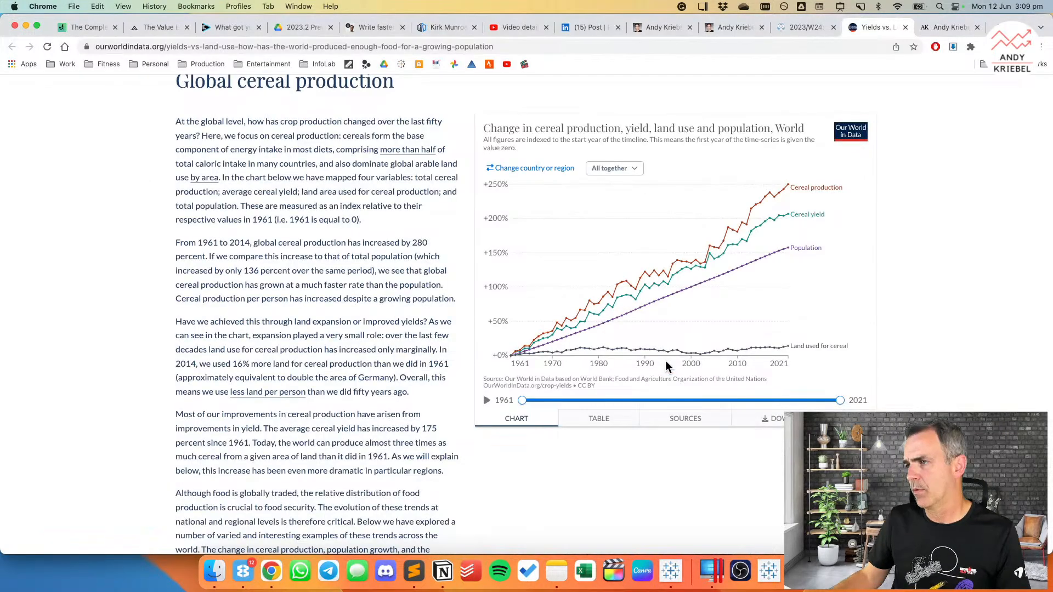
key("super+Tab")
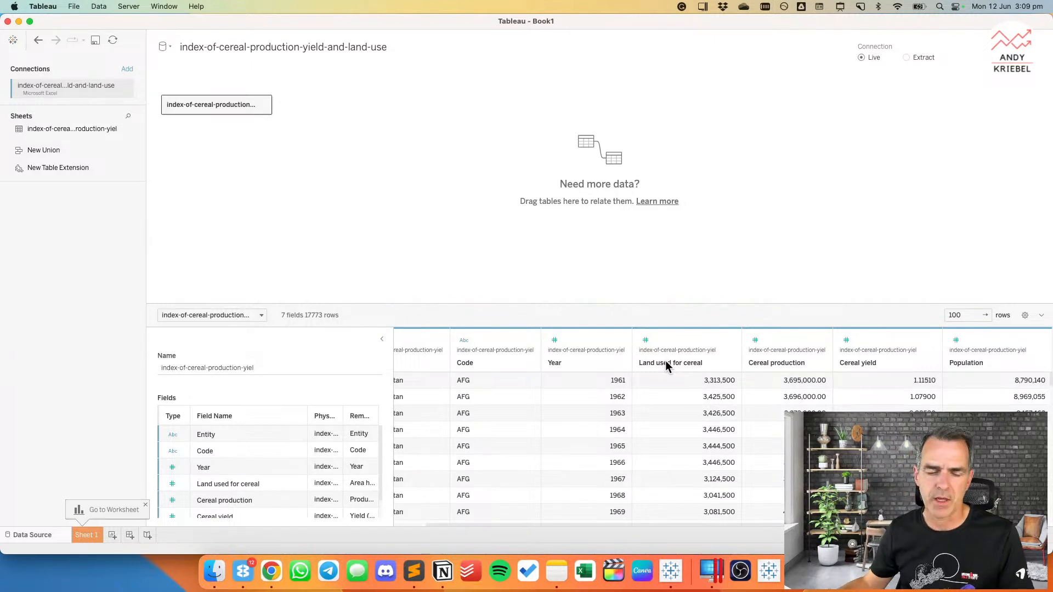
key("super+Tab")
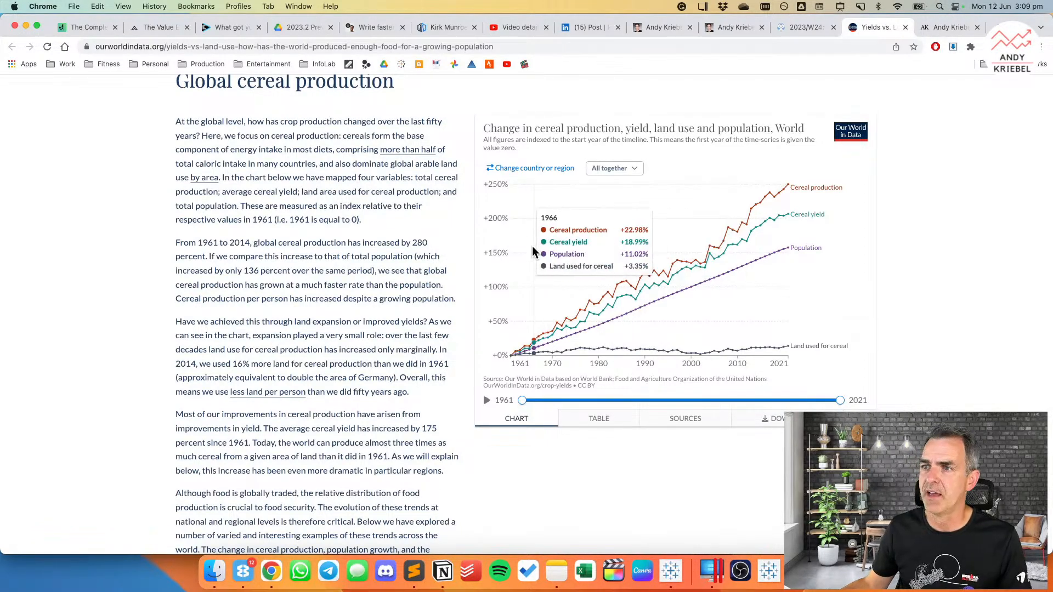
mouse_move(499, 301)
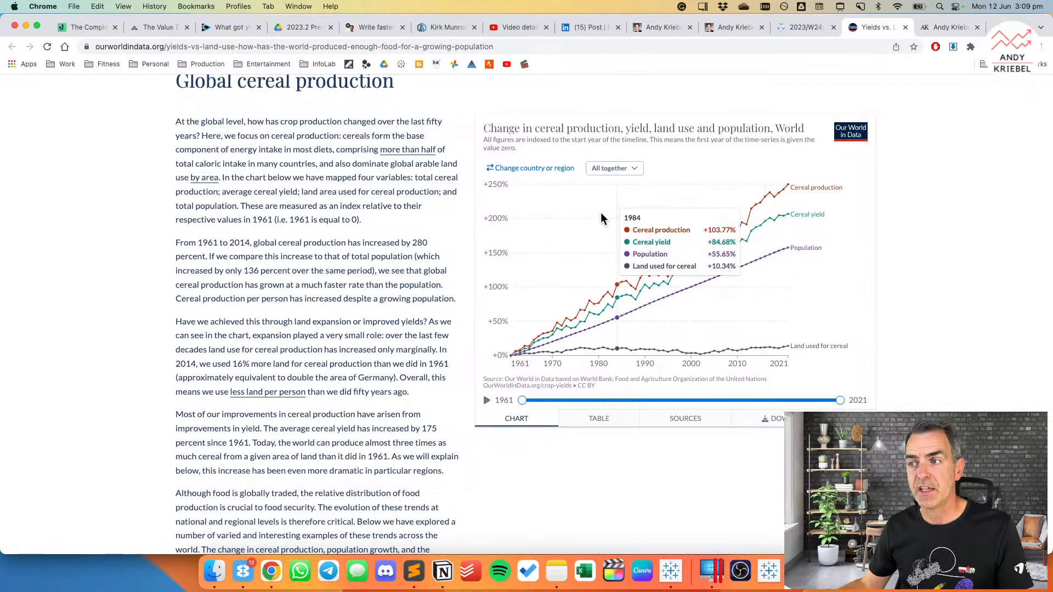
left_click(613, 169)
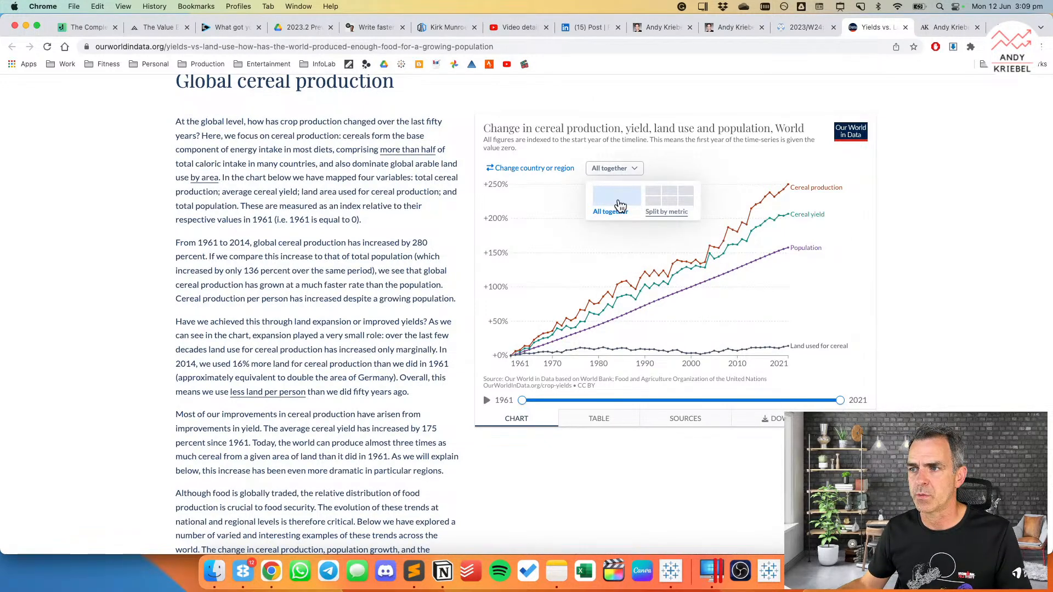
left_click(565, 240)
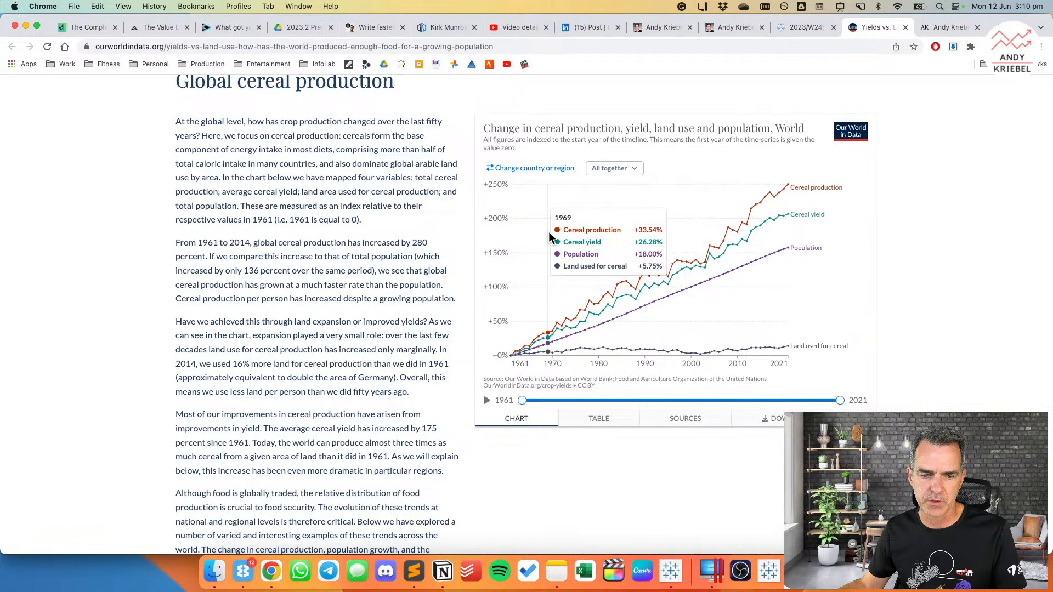
key("super+Tab")
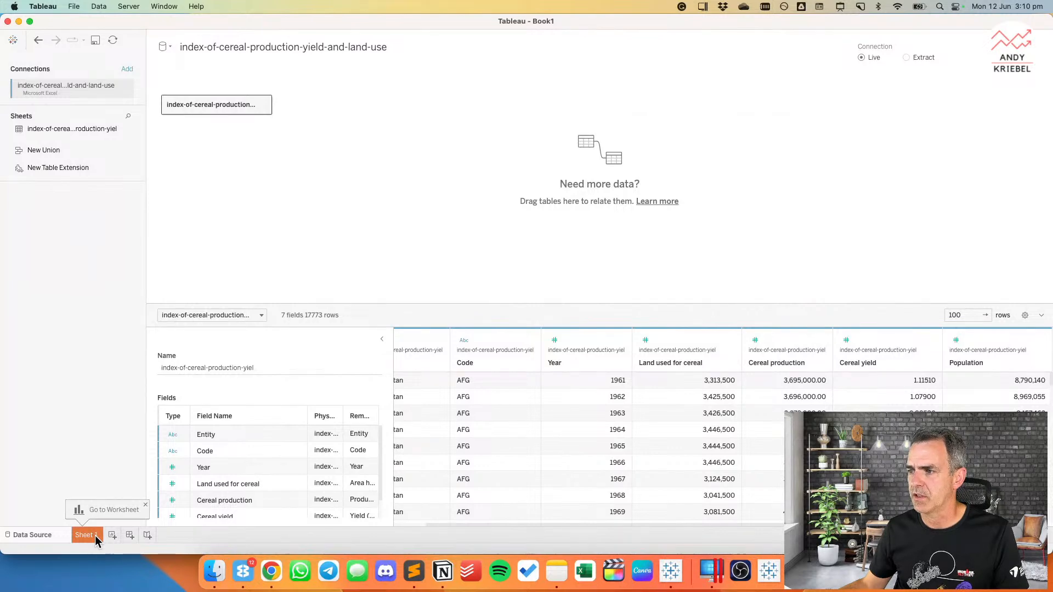
key("super+Tab")
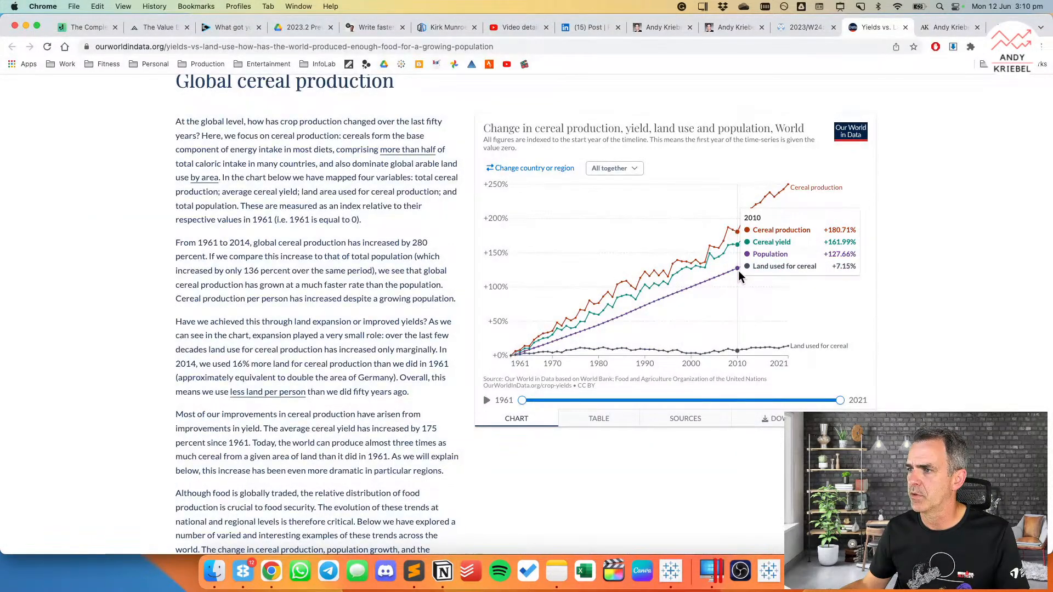
key("super+Tab")
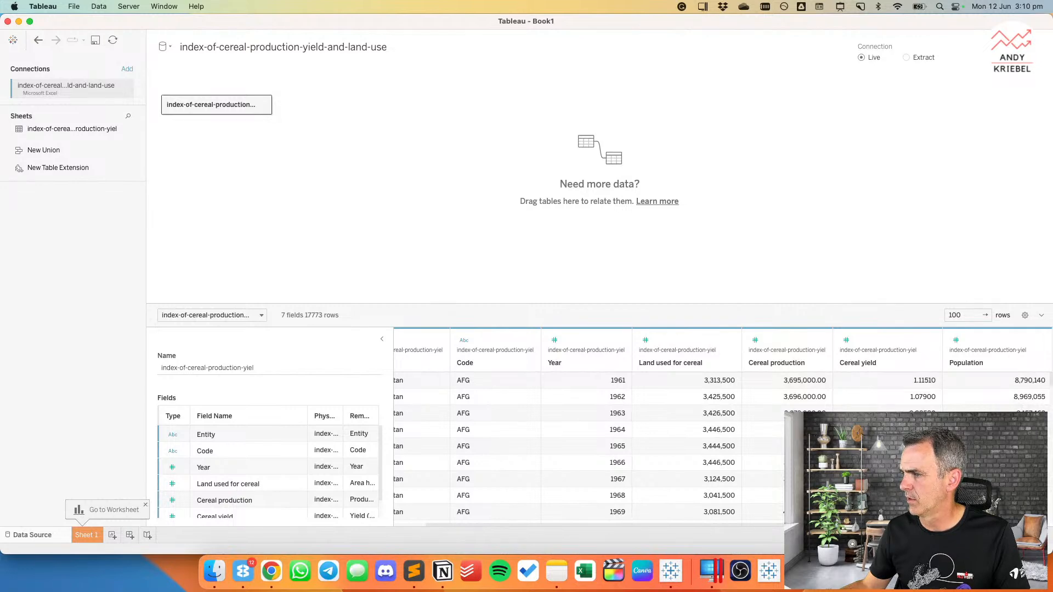
Step: Open Sheet 1 and filter the Entity field to World only
left_click(88, 535)
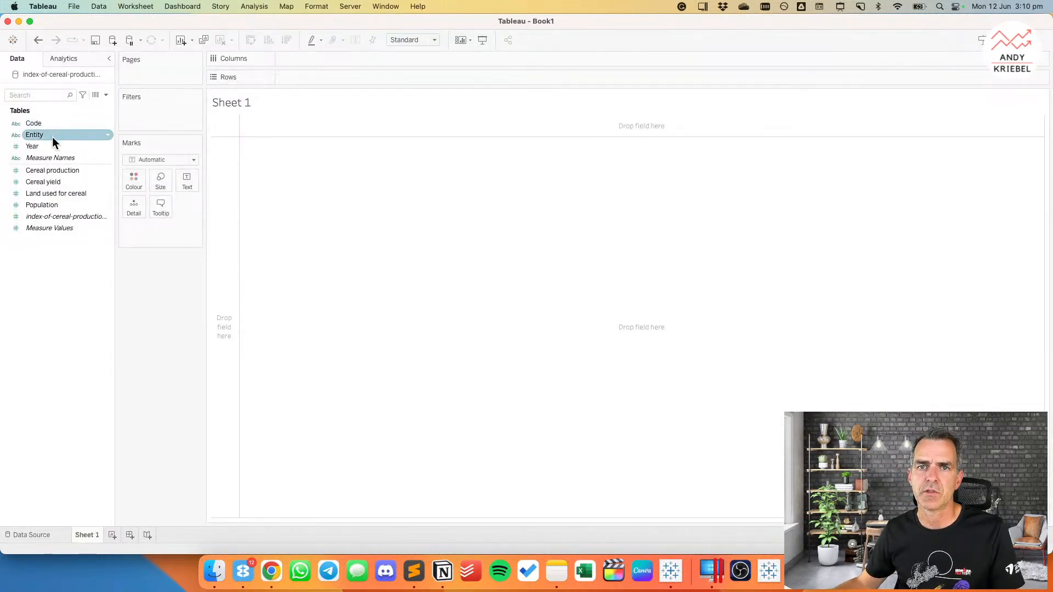
left_click_drag(52, 134, 159, 122)
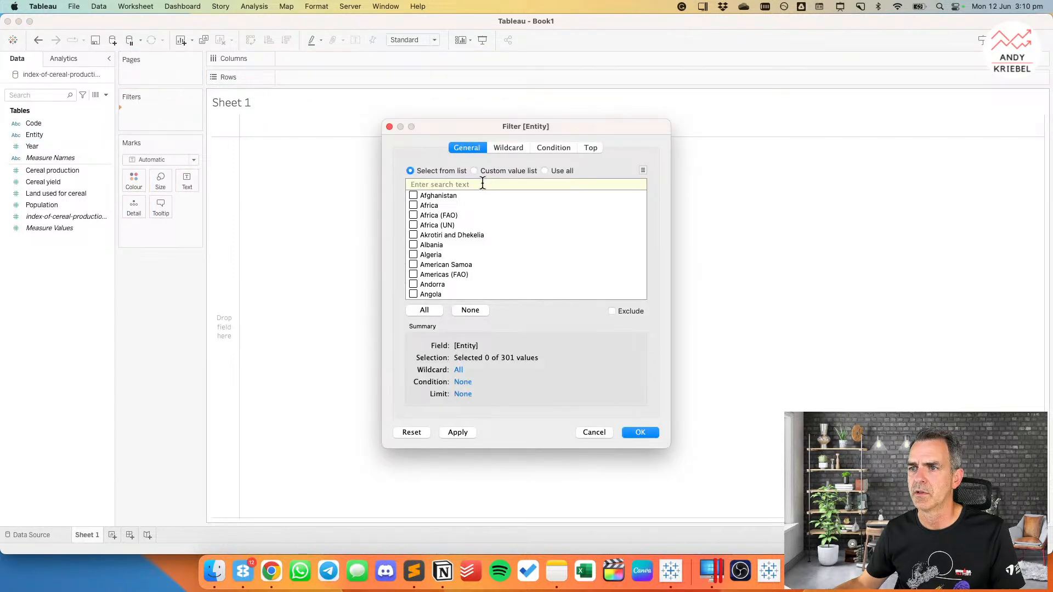
type("world")
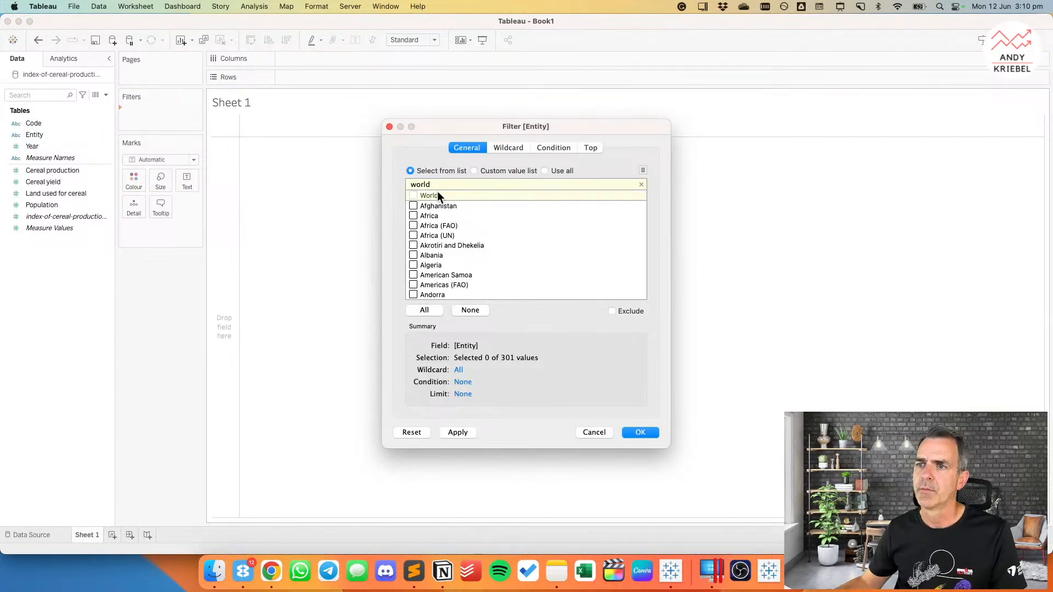
left_click(640, 433)
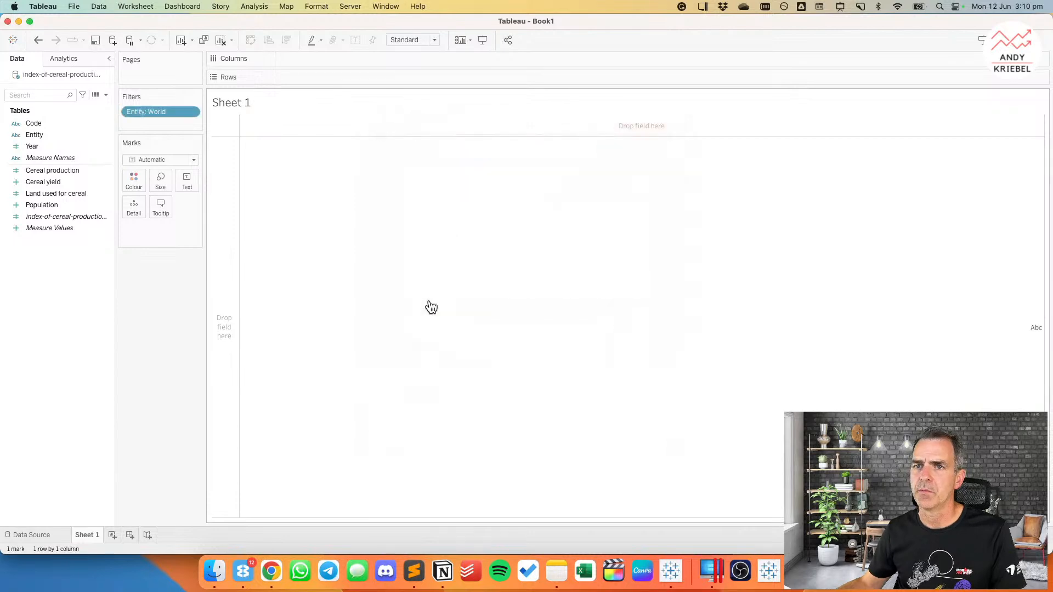
Step: Place Year on Columns as in the original chart and show a filter control for it
key("super+Tab")
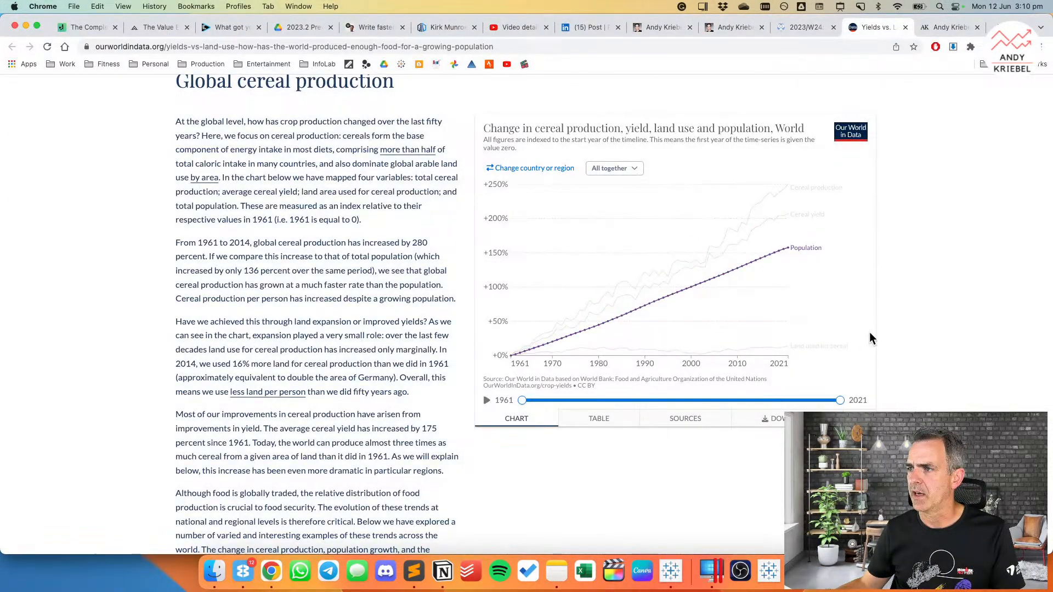
key("super+Tab")
left_click(63, 146)
left_click_drag(63, 146, 319, 60)
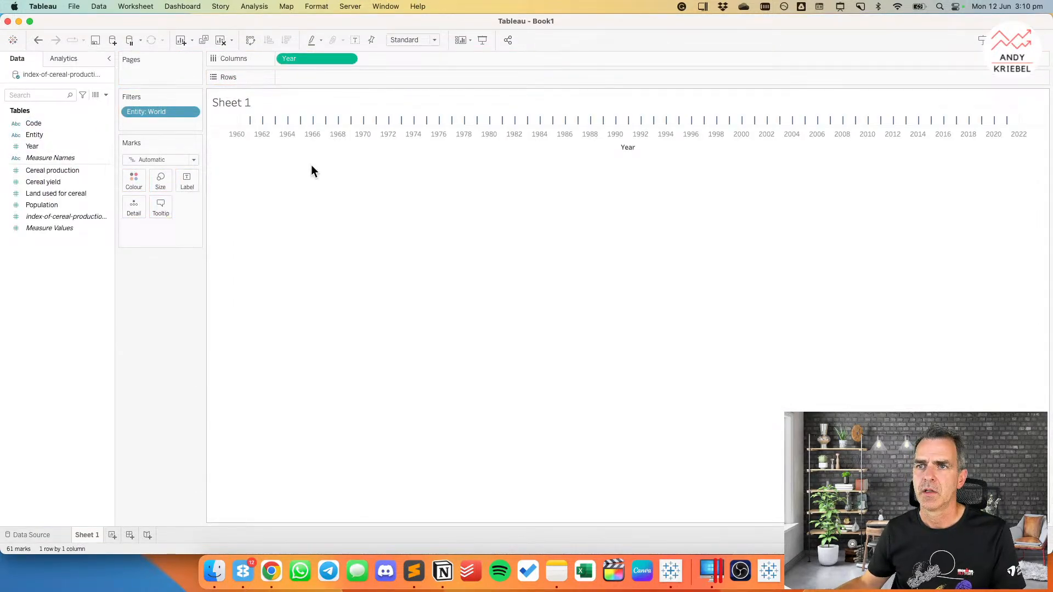
left_click(348, 58)
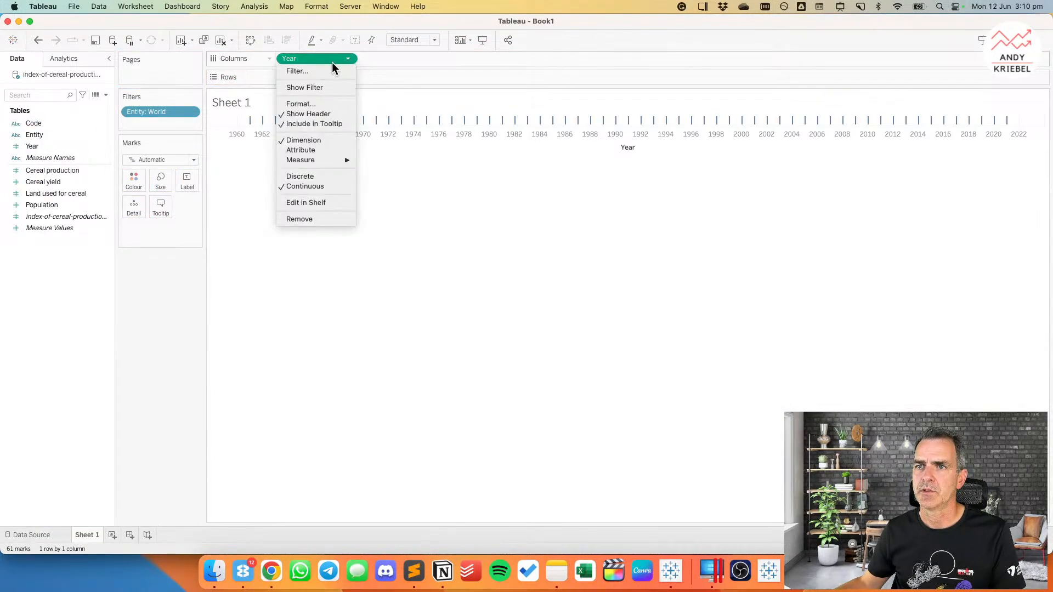
left_click(317, 87)
Step: Try an At Least slider for the Year filter, compare it with the original chart's timeline, and restore Range of Values
left_click(1042, 99)
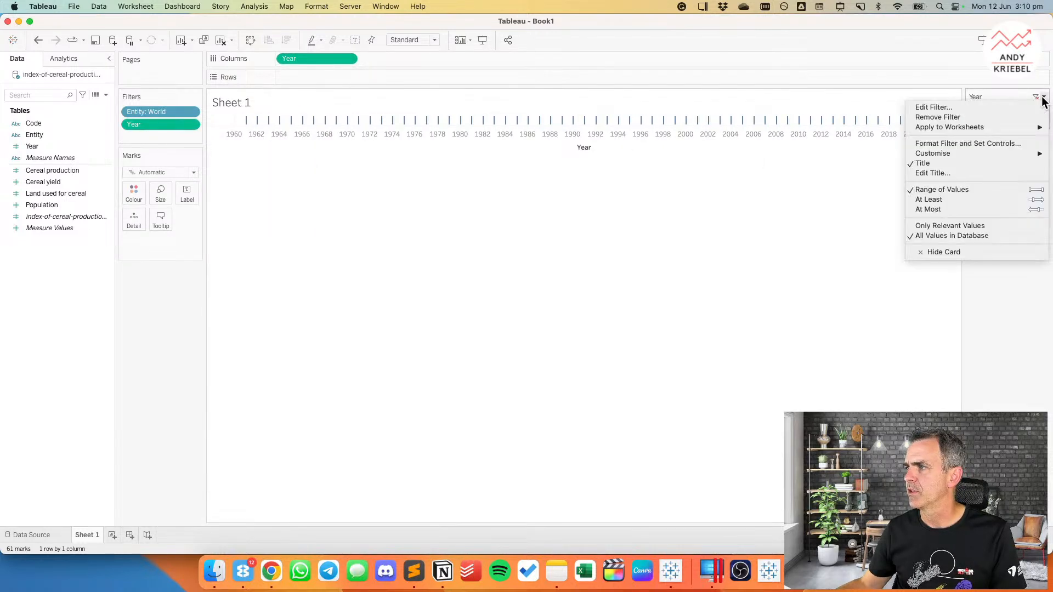
left_click(957, 198)
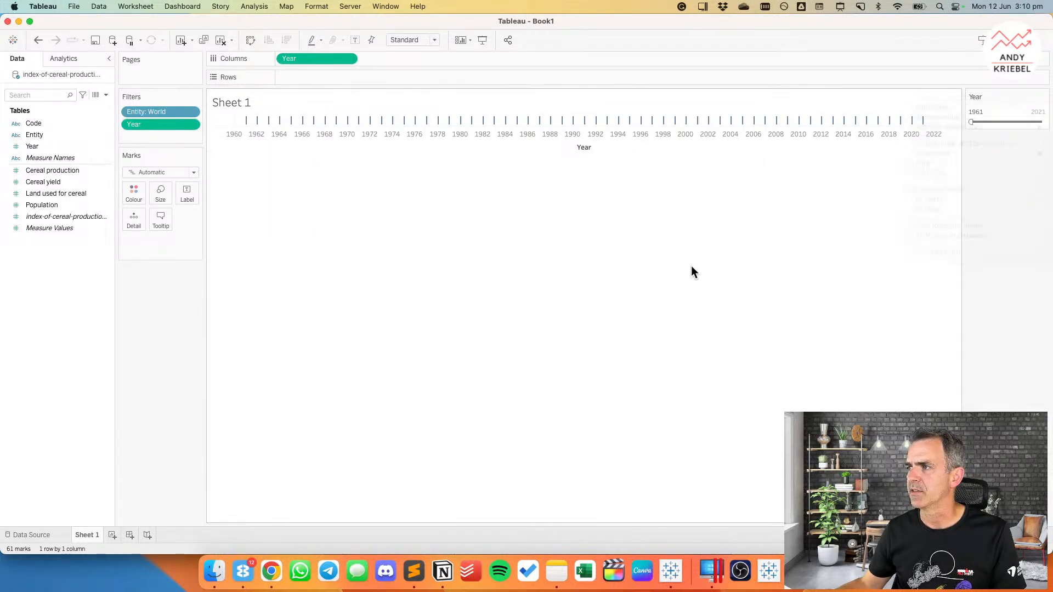
key("super+Tab")
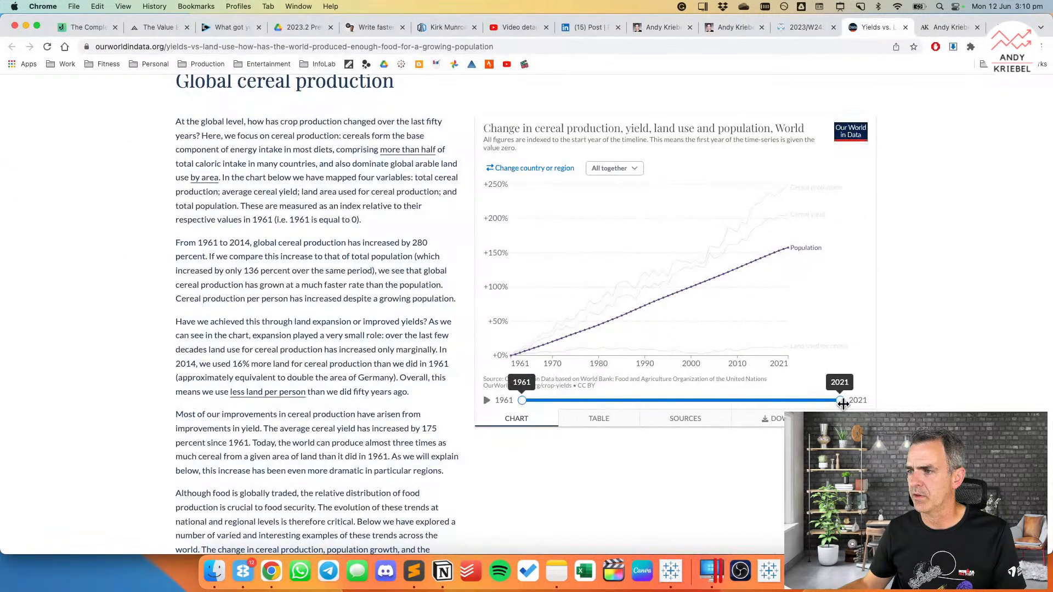
key("super+Tab")
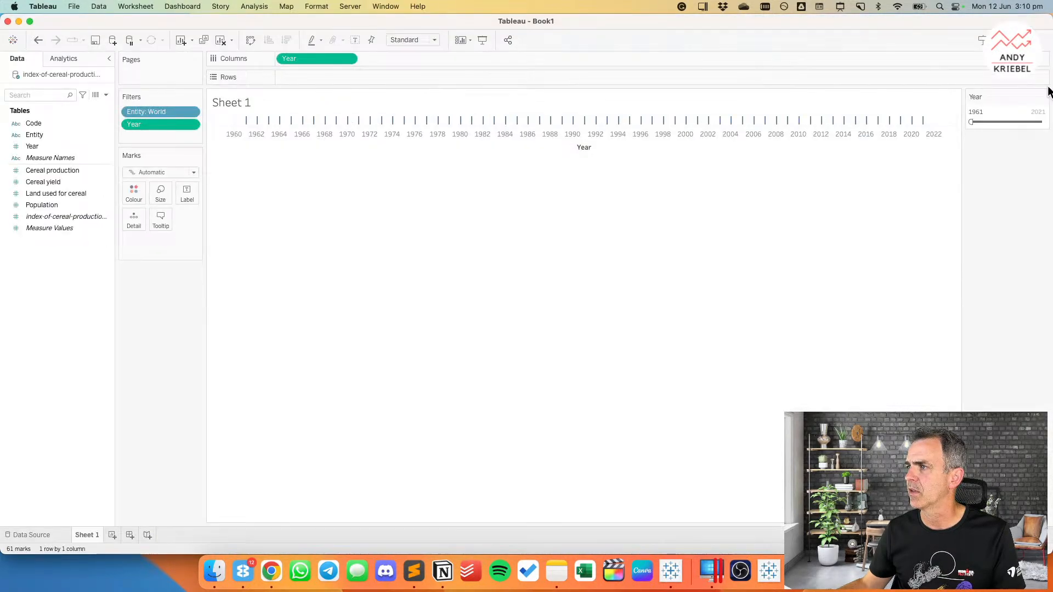
left_click(1043, 97)
mouse_move(1006, 155)
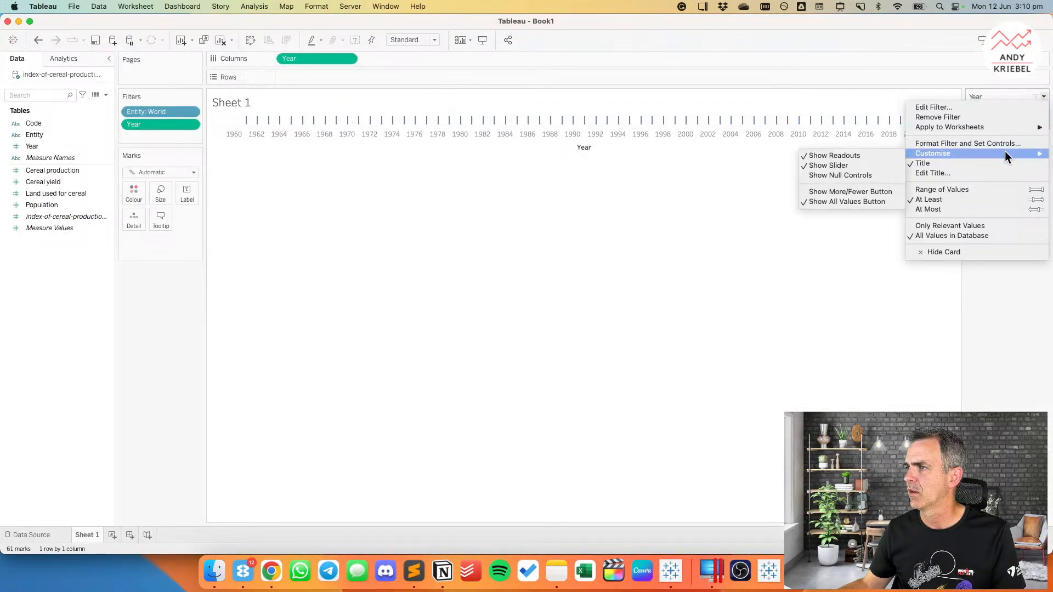
left_click(994, 188)
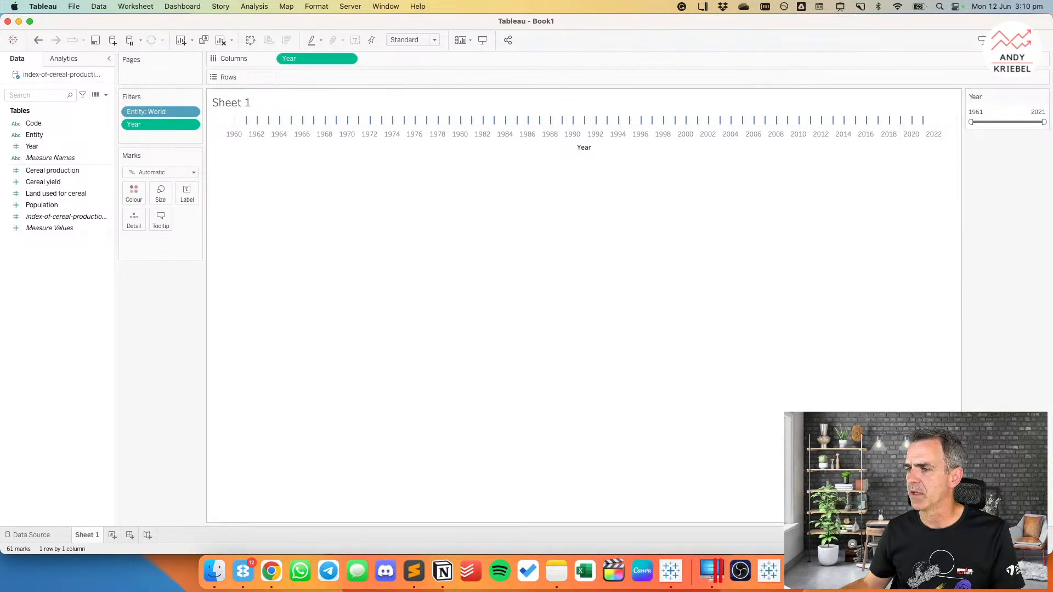
key("super+Tab")
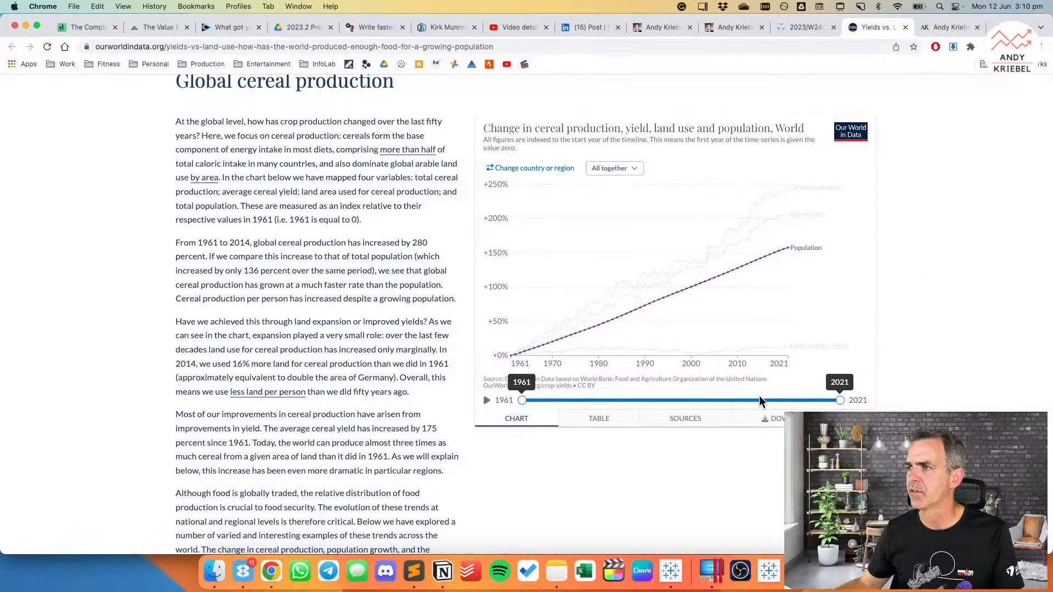
key("super+Tab")
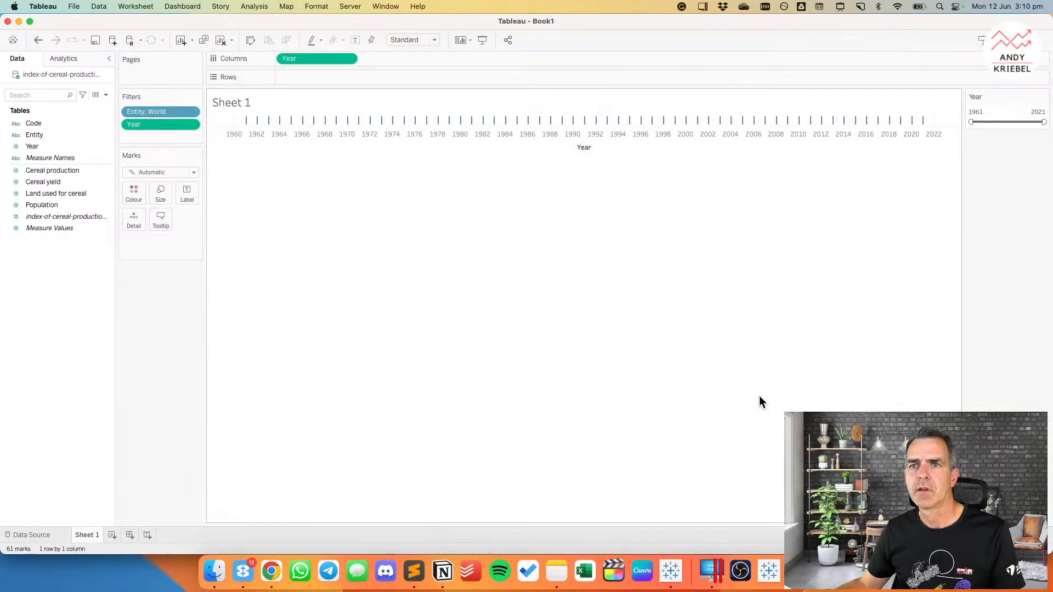
left_click(61, 170)
left_click(57, 204, "shift")
left_click_drag(52, 173, 323, 76)
left_click(38, 41)
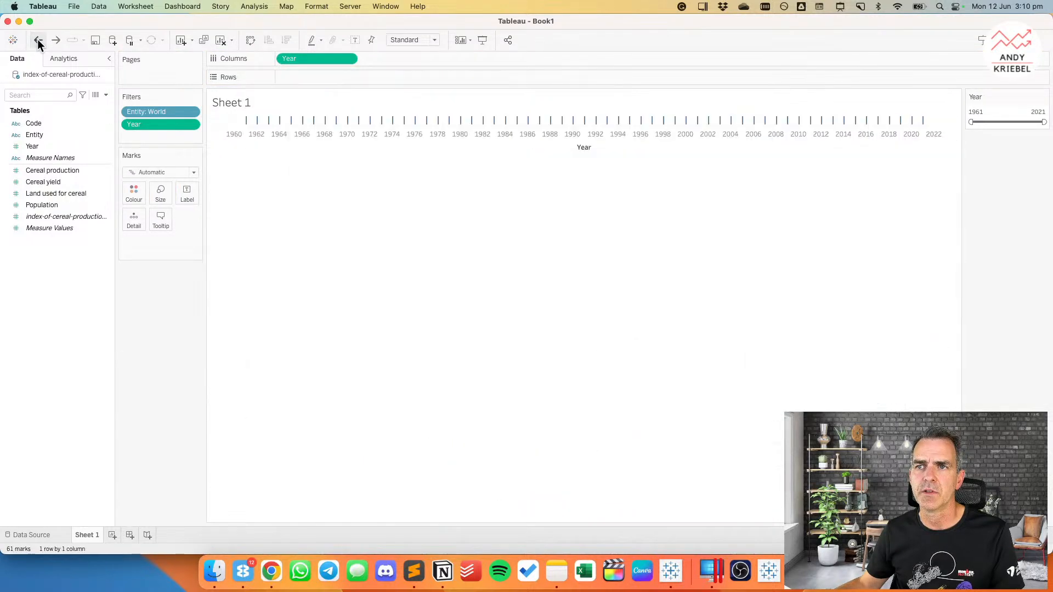
Step: Plot Measure Values on Rows with Measure Names as colour, keeping only Cereal production, Cereal yield, Land used for cereal and Population
left_click_drag(55, 158, 124, 199)
left_click_drag(65, 226, 321, 77)
left_click_drag(162, 317, 72, 282)
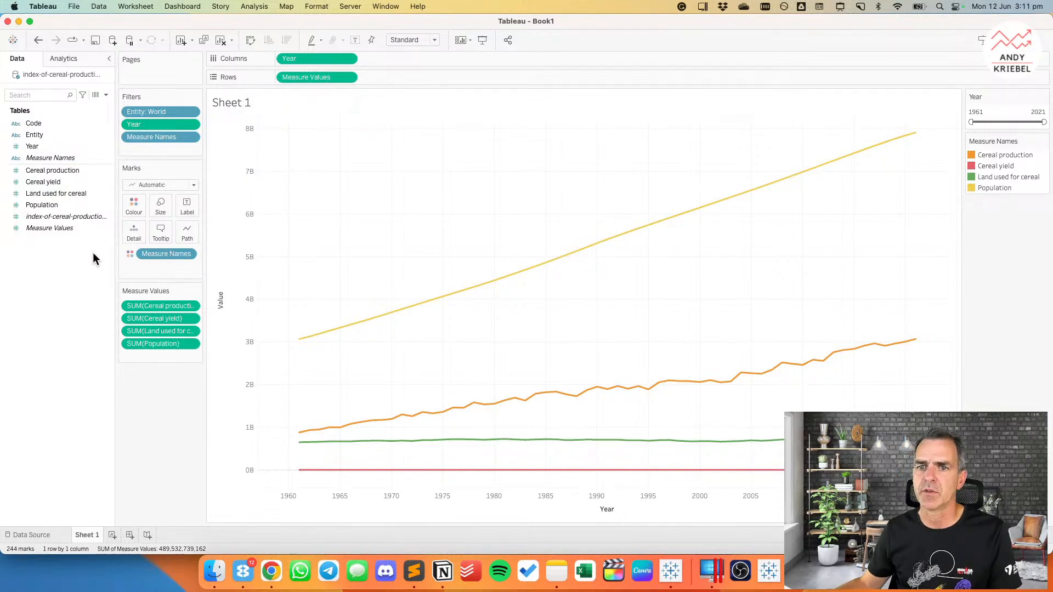
left_click(347, 78)
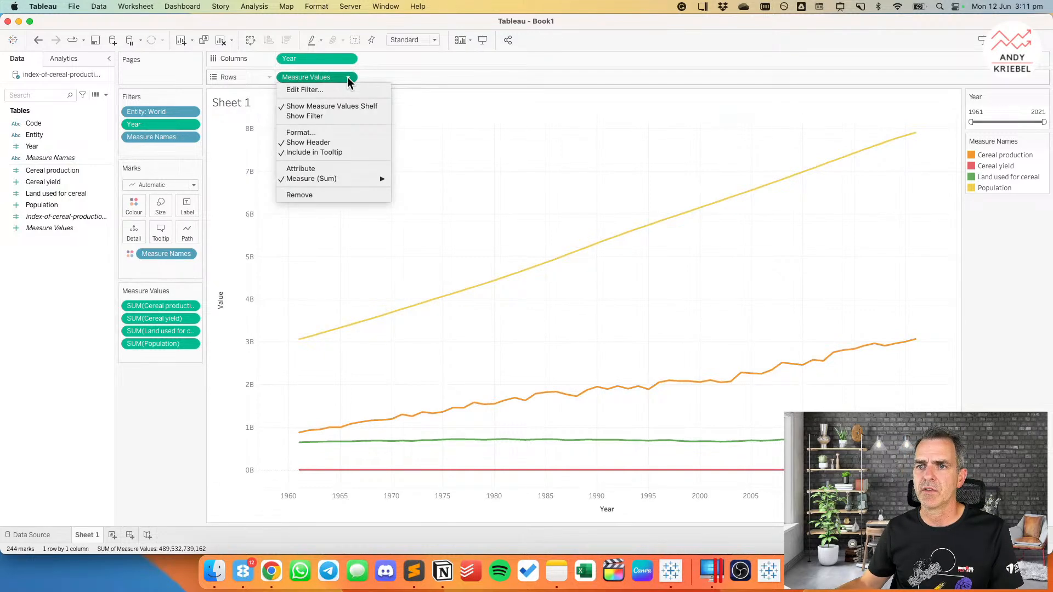
left_click(461, 162)
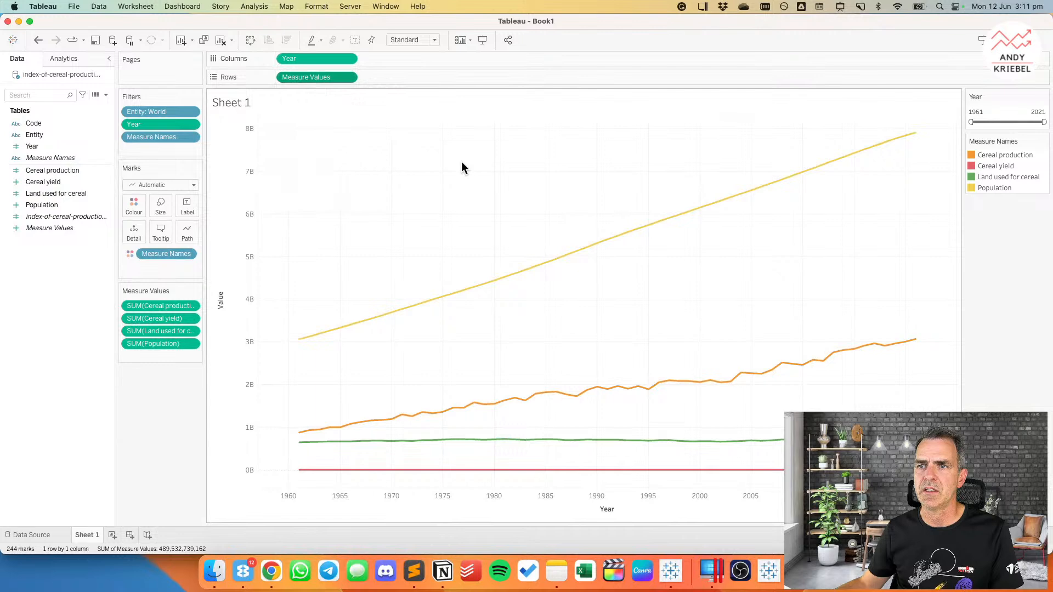
Step: Add a Percent Difference From table calculation to the Cereal production measure, computed using the specific dimension Year
left_click(192, 307)
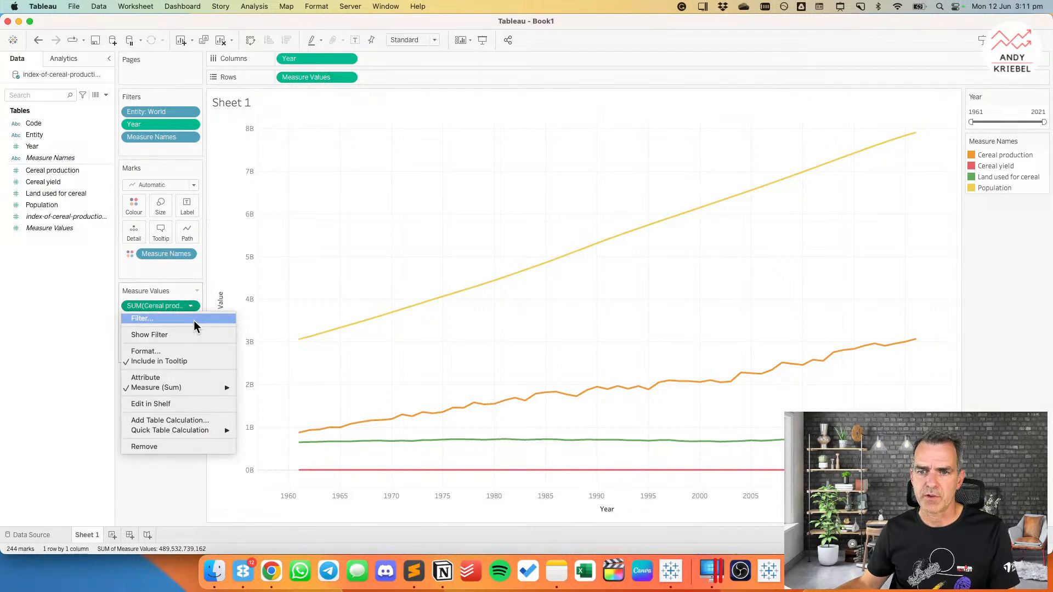
mouse_move(187, 434)
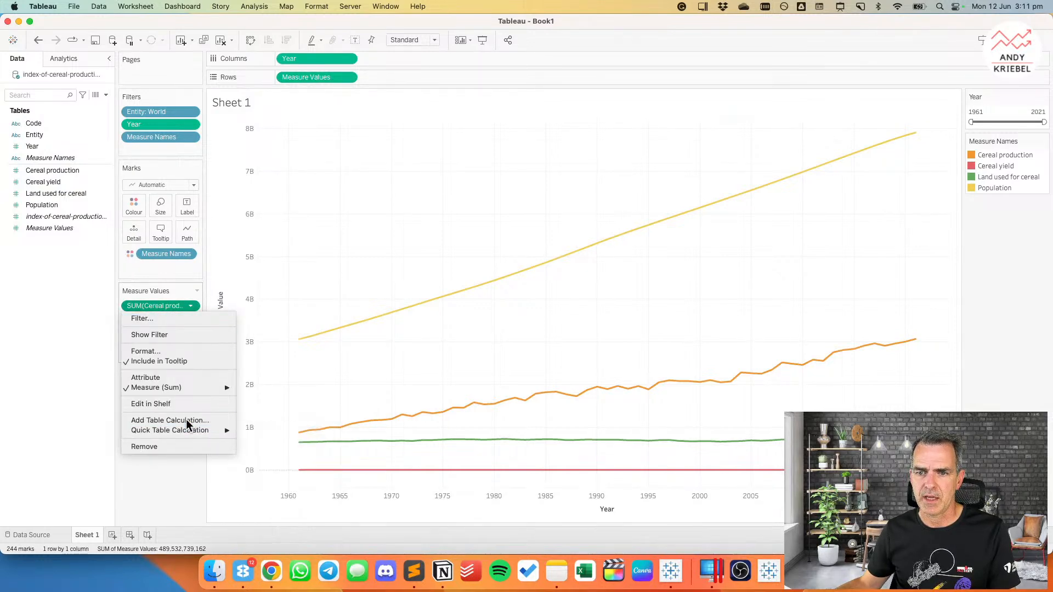
left_click(186, 419)
left_click(552, 135)
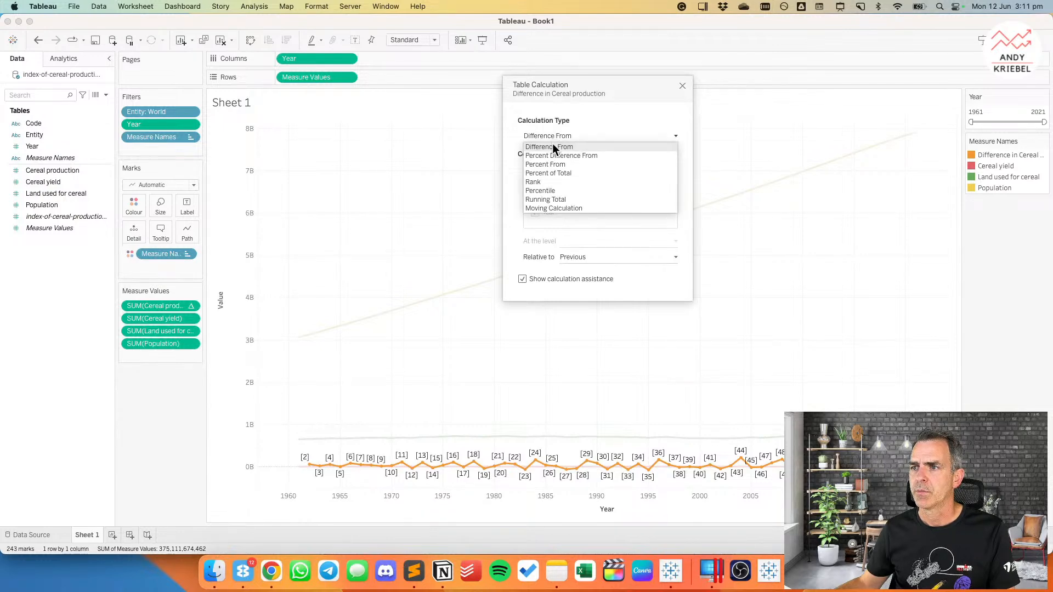
left_click(552, 154)
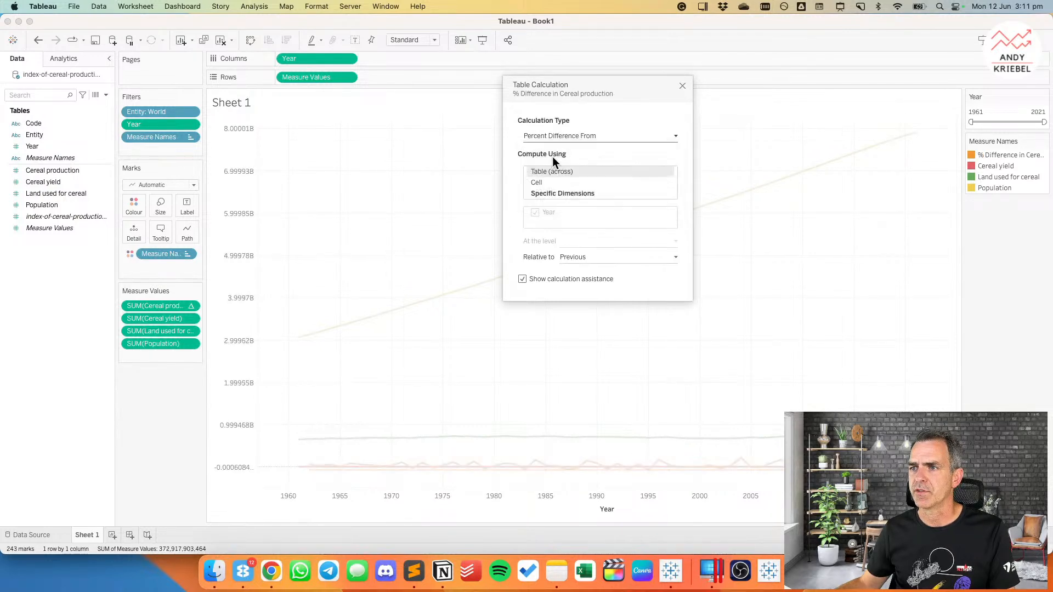
left_click(548, 193)
Step: Make the Cereal production percent difference relative to First and close the table calculation settings
left_click(569, 257)
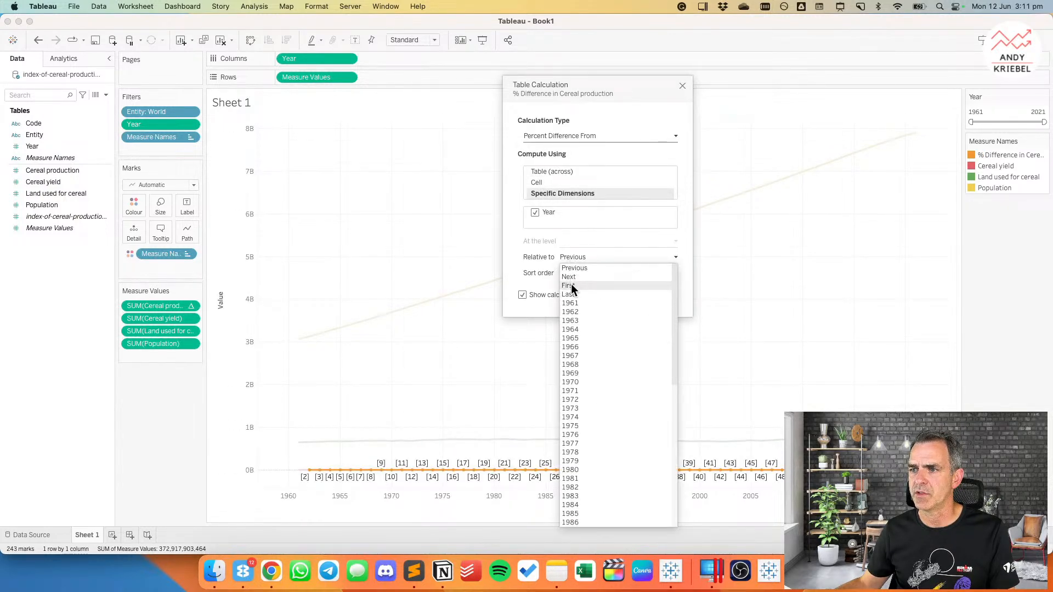
left_click(571, 284)
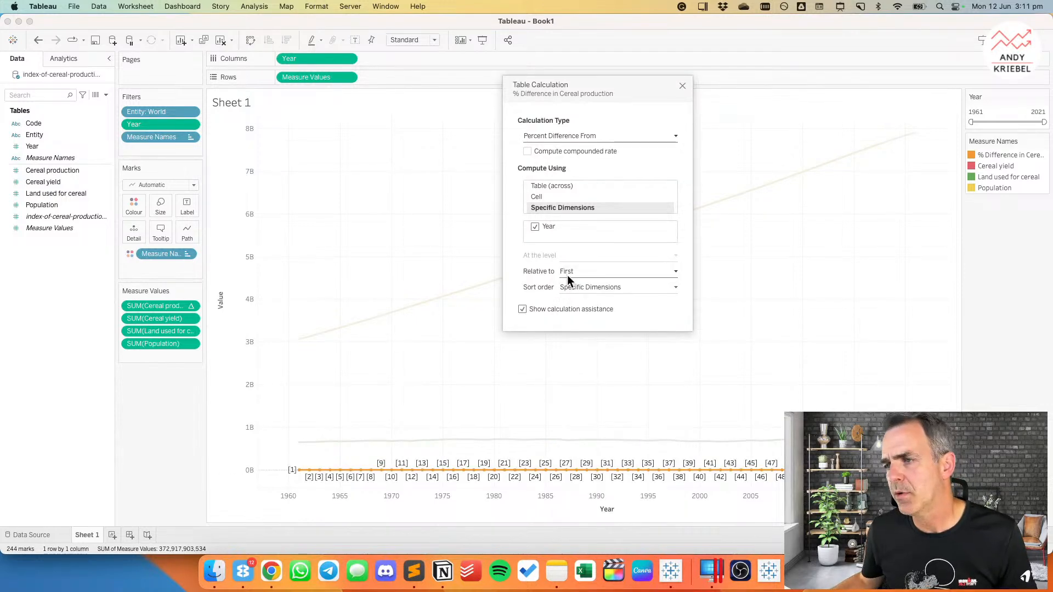
left_click(568, 274)
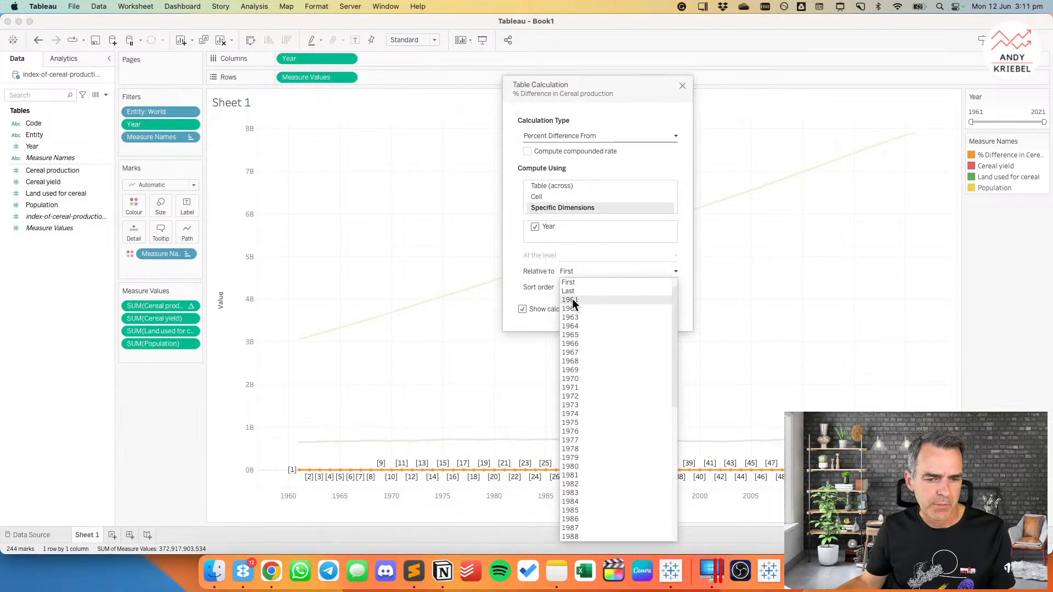
left_click(548, 272)
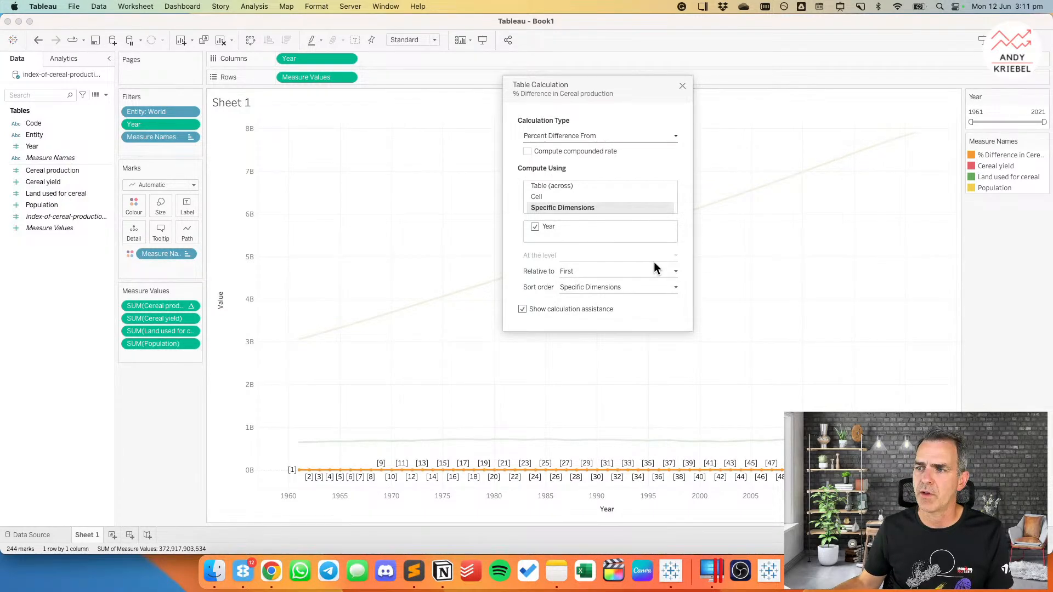
left_click(581, 272)
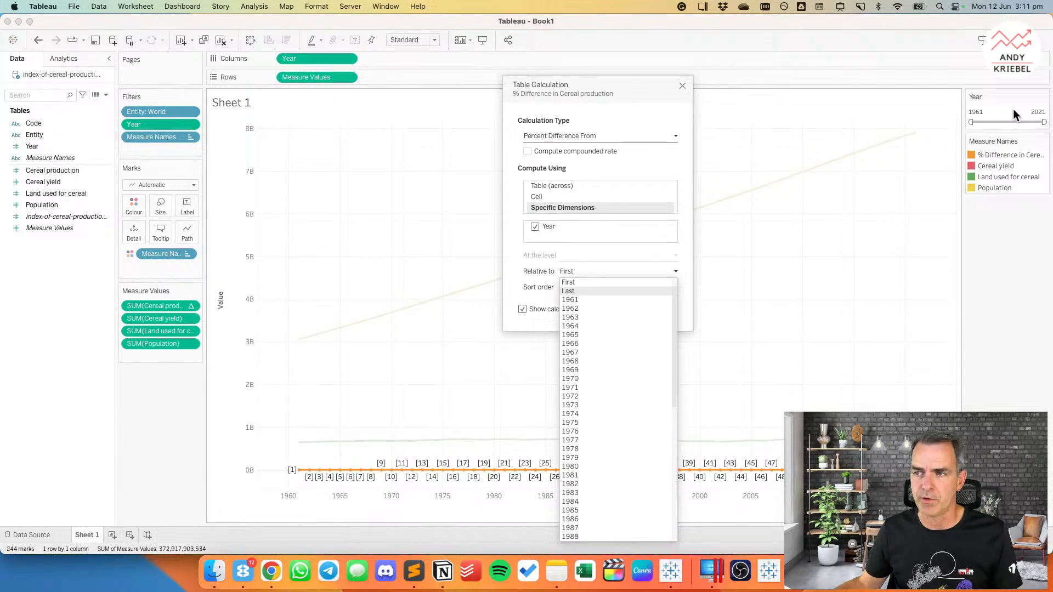
left_click(518, 259)
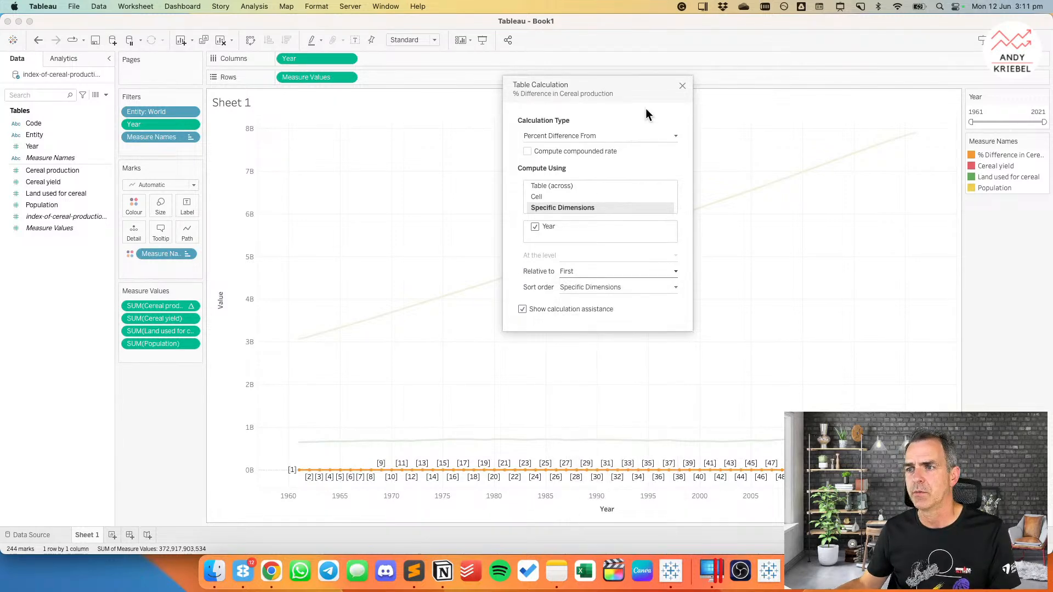
left_click(683, 86)
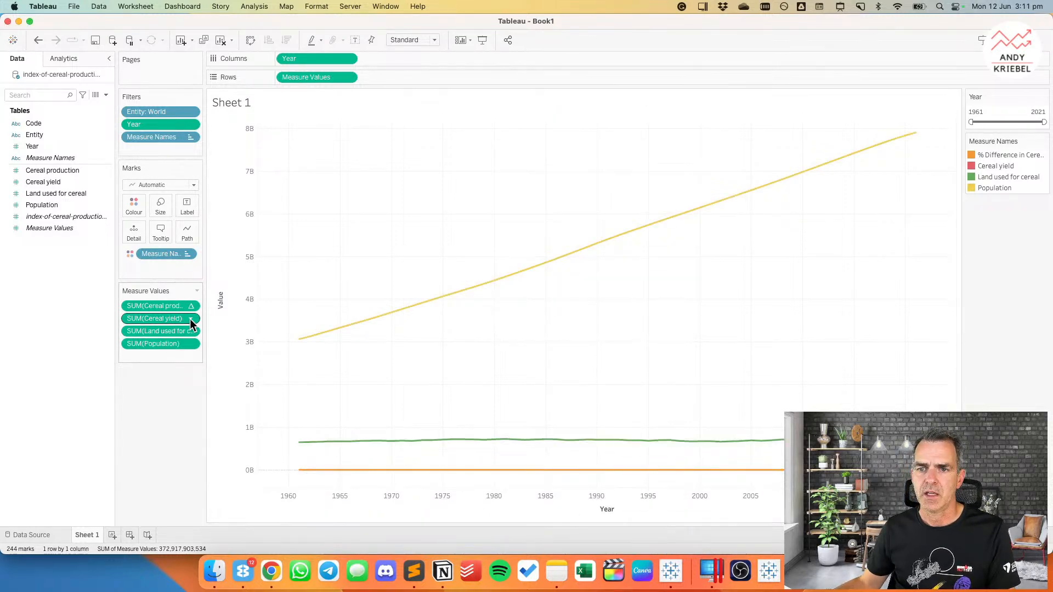
Step: Apply a Percent Difference quick table calculation to the Cereal yield measure, relative to First
left_click(189, 320)
mouse_move(222, 442)
left_click(285, 464)
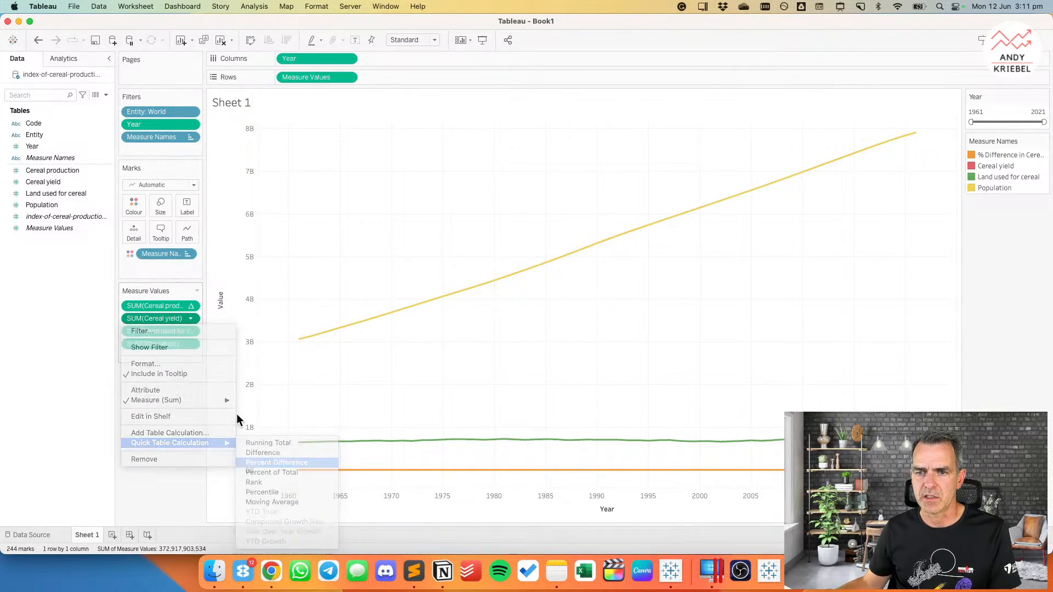
left_click(192, 321)
mouse_move(223, 442)
left_click(266, 464)
Step: Apply a Percent Difference quick table calculation to the Land used for cereal measure, relative to First
left_click(190, 331)
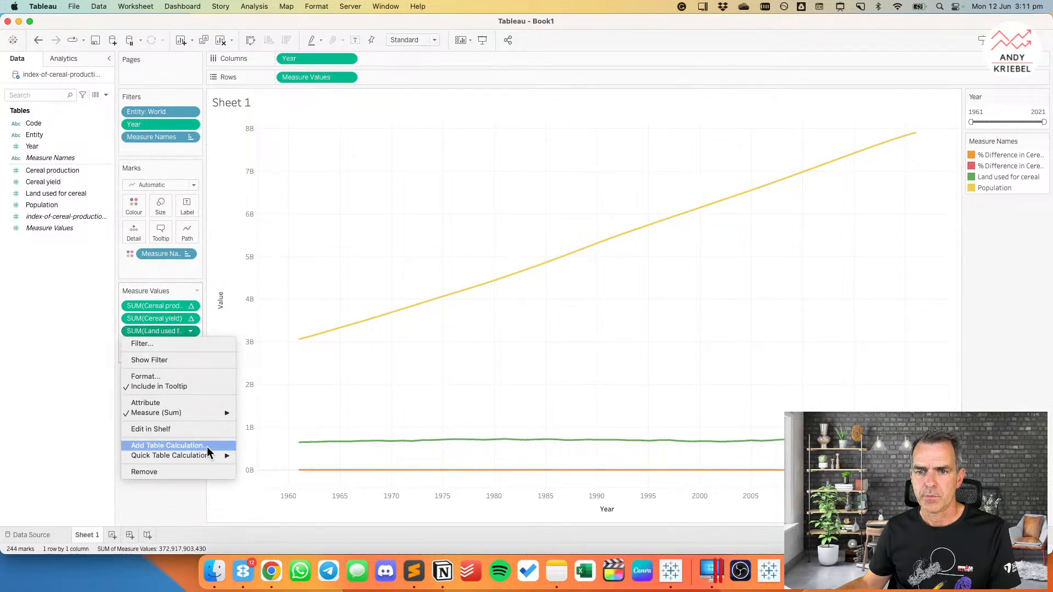
mouse_move(209, 452)
left_click(265, 467)
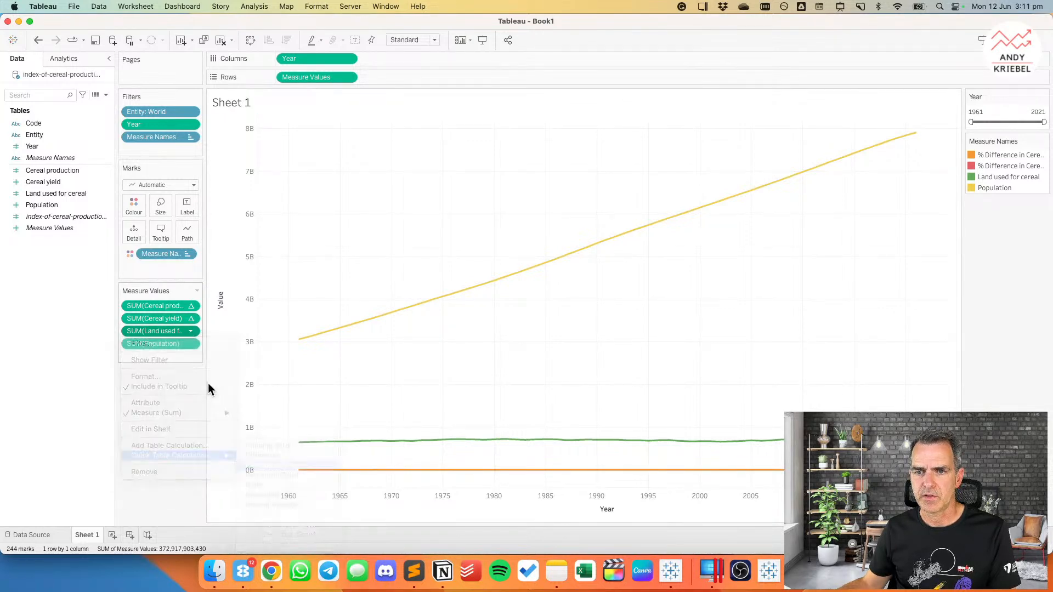
left_click(191, 330)
mouse_move(211, 455)
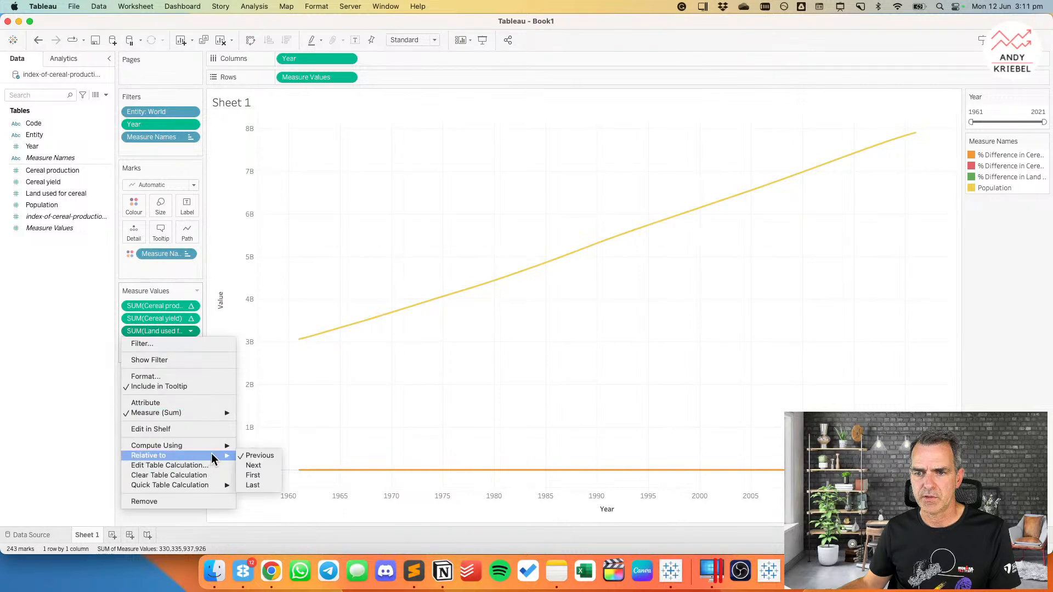
left_click(262, 475)
Step: Apply a Percent Difference quick table calculation to the Population measure, relative to First
left_click(190, 344)
mouse_move(197, 467)
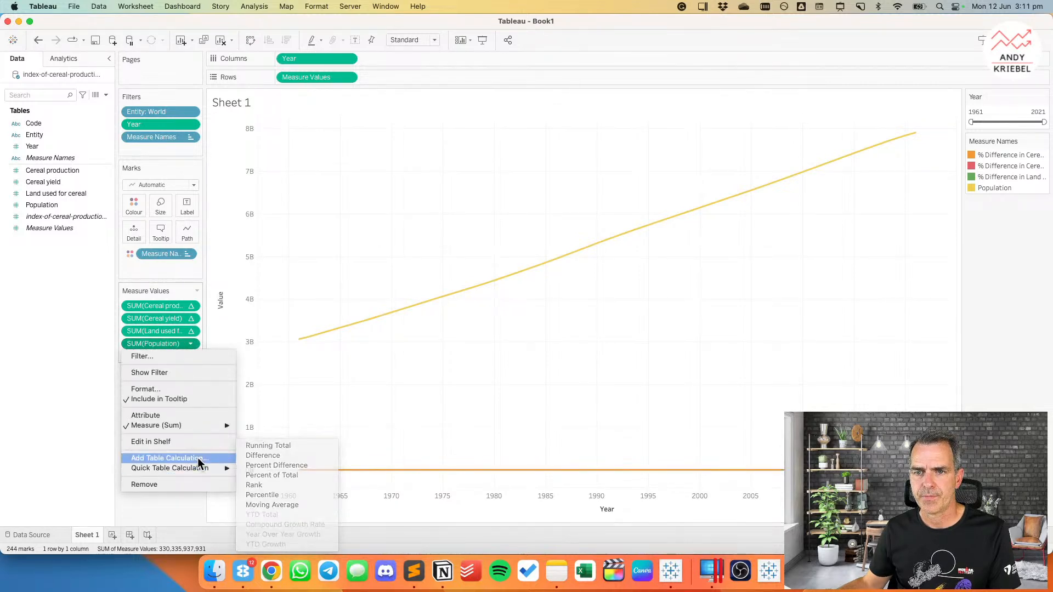
left_click(277, 466)
left_click(191, 344)
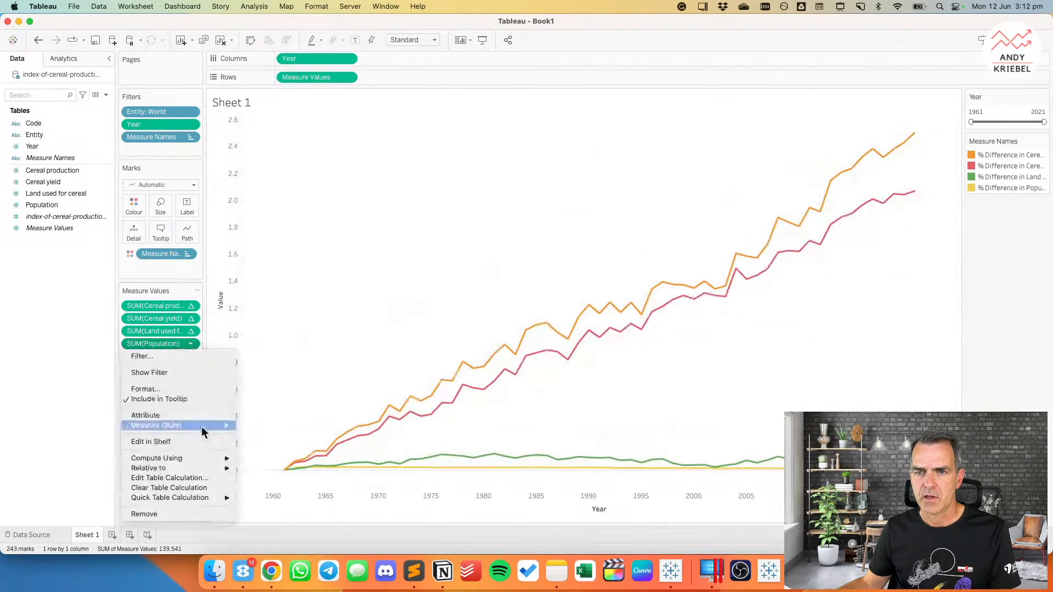
left_click(263, 485)
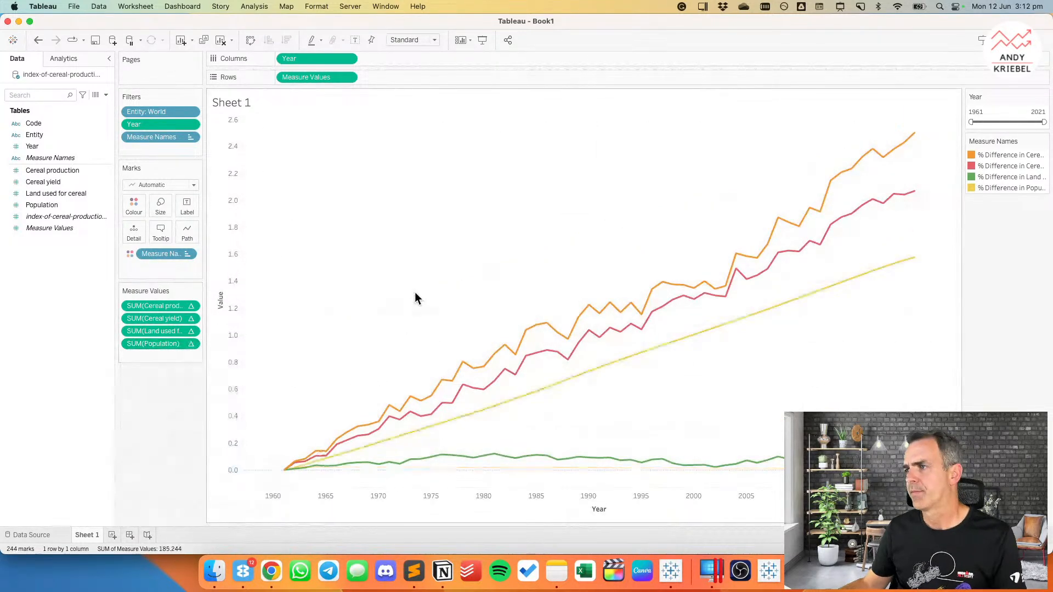
Step: Format the numbers on the Measure Values axis as percentages
key("super+Tab")
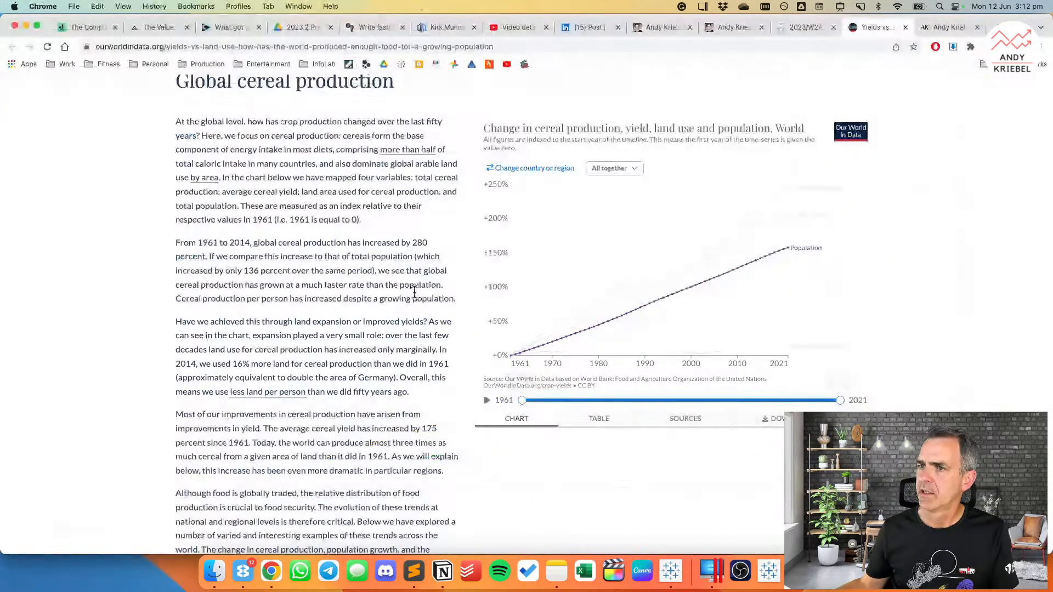
key("super+Tab")
right_click(304, 80)
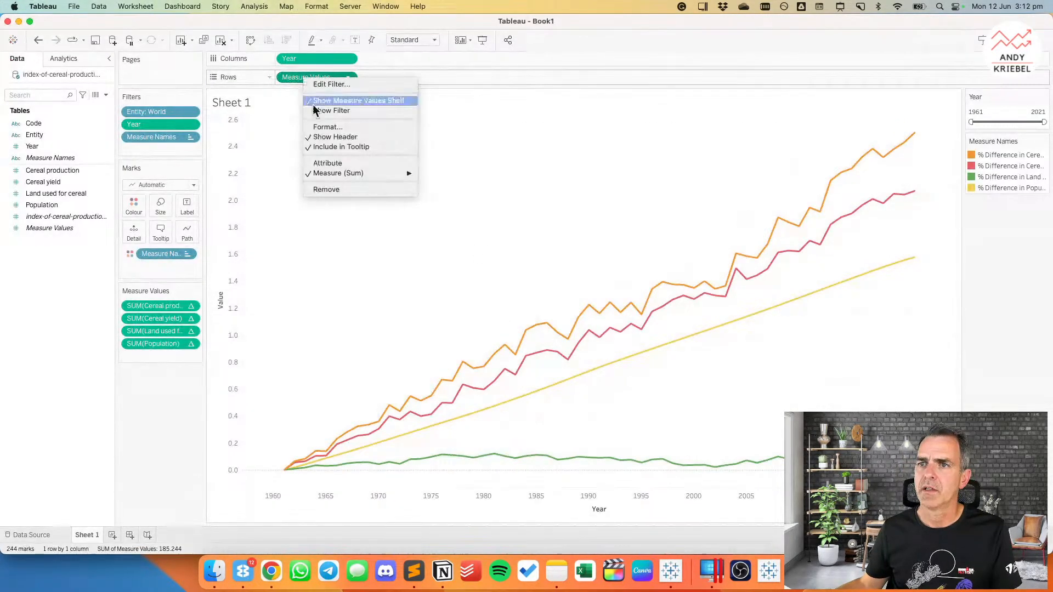
left_click(328, 127)
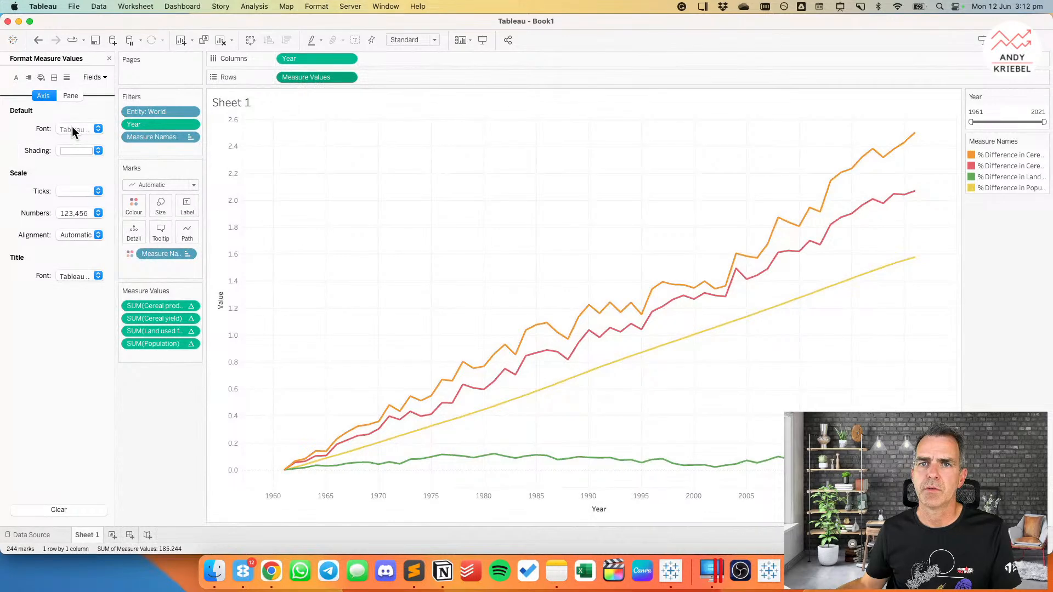
left_click(71, 214)
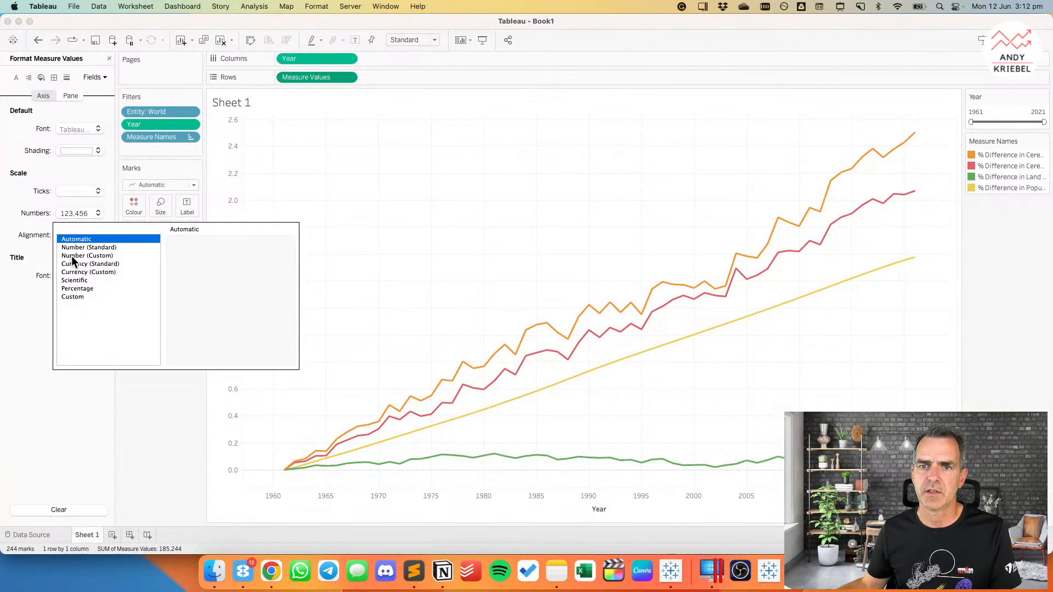
left_click(87, 288)
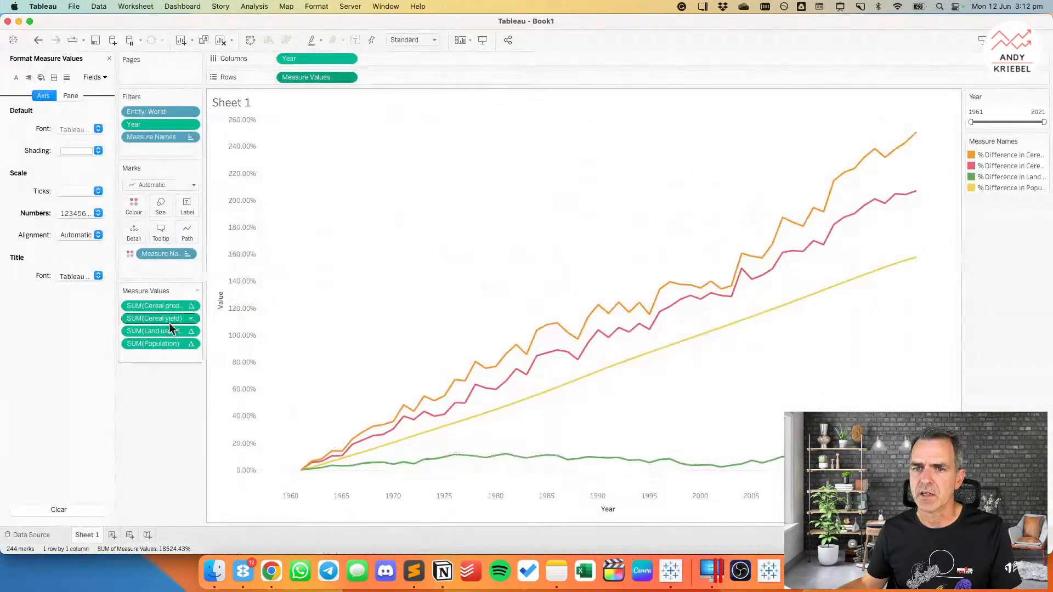
Step: Reduce the axis percentages to zero decimals and add a plus sign with the custom number format +0%
left_click(80, 212)
left_click(203, 259)
left_click(203, 259)
left_click(147, 296)
left_click(174, 256)
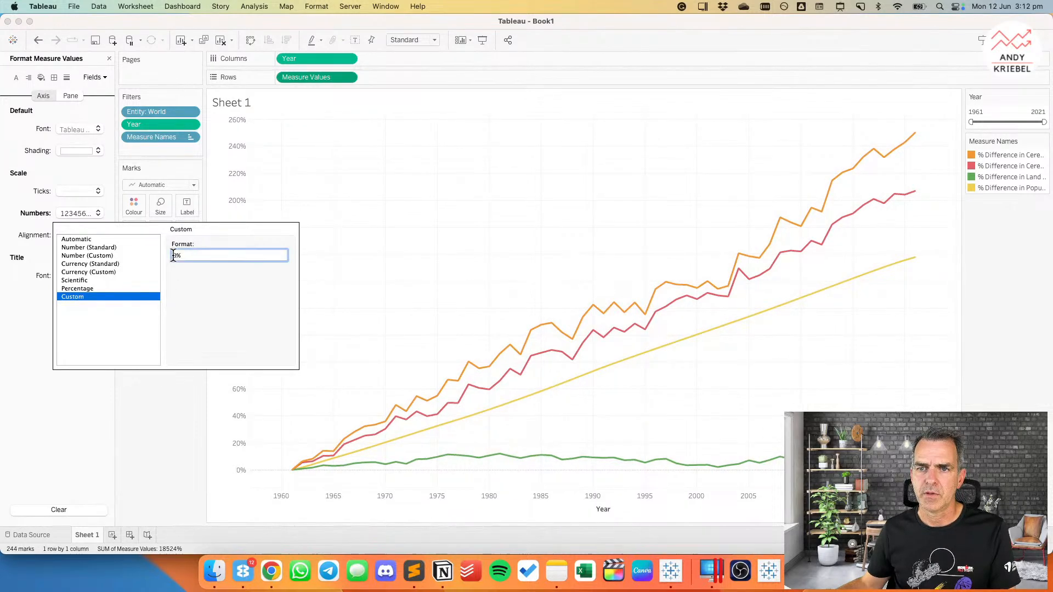
key("super+Tab")
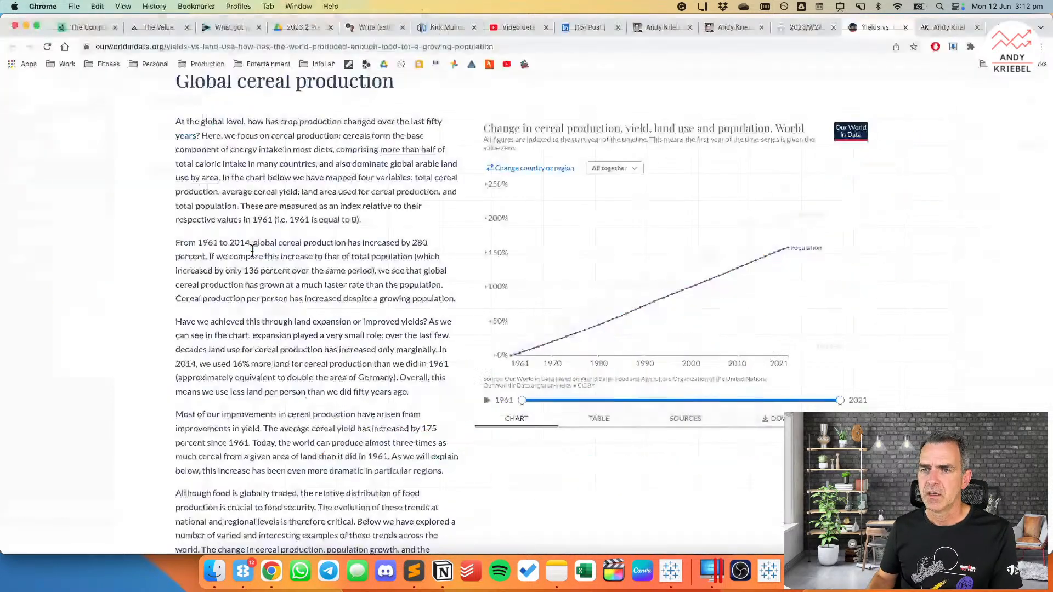
key("super+Tab")
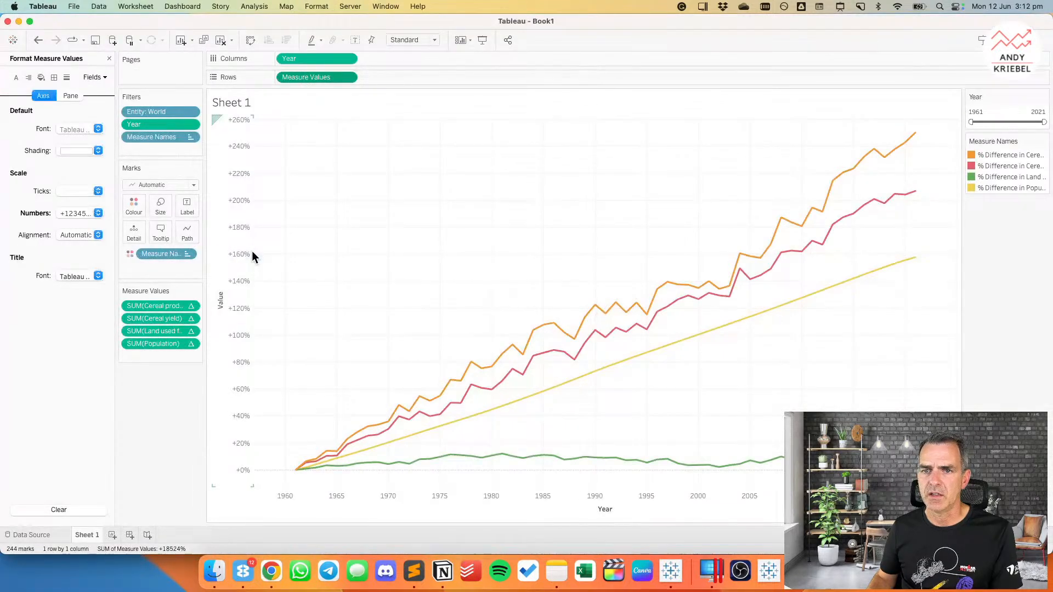
Step: Extend the axis's custom number format to +0%;-0% and close the formatting settings
left_click(66, 214)
left_click(235, 255)
type(";-0%")
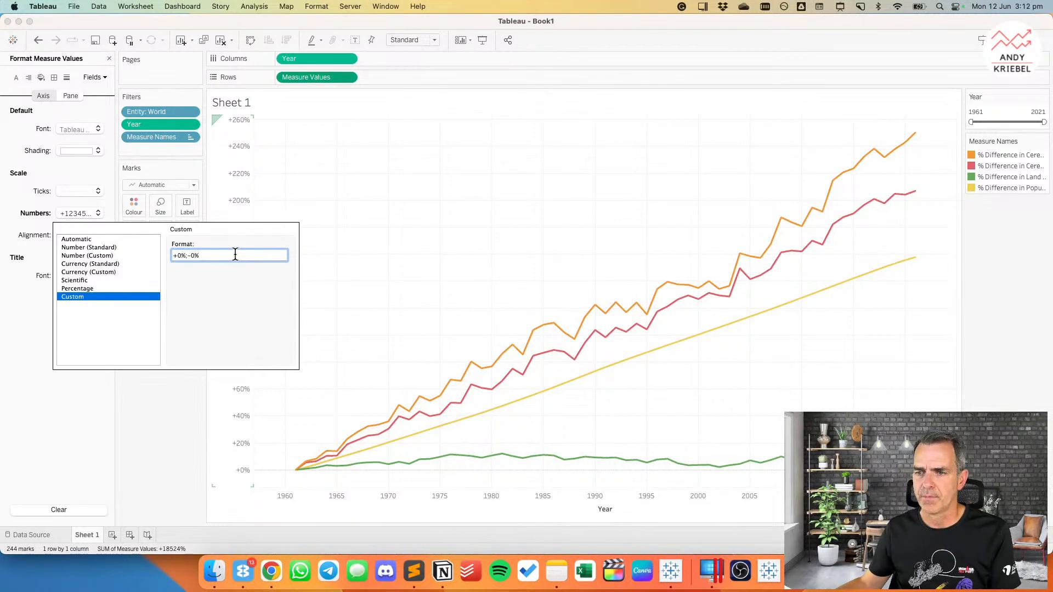
key("super+Tab")
key("super+Tab")
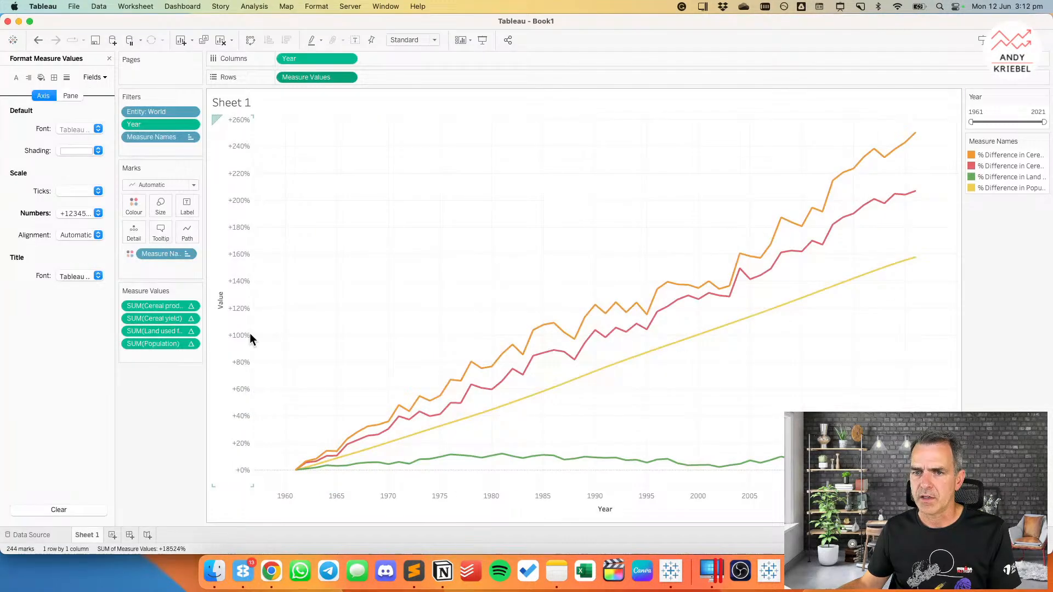
left_click(109, 59)
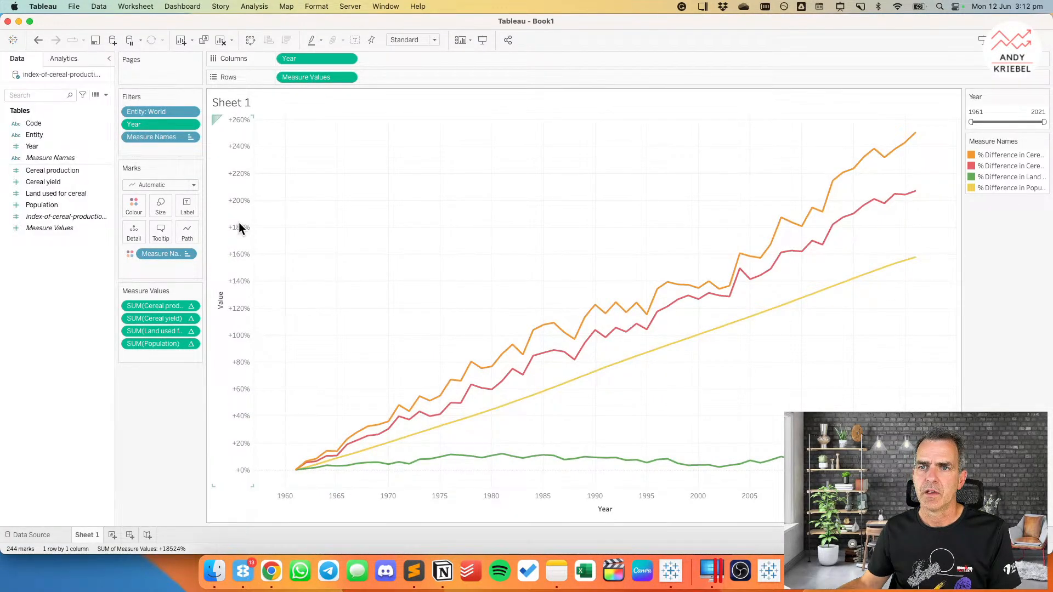
Step: Remove the title from the Measure Values axis
right_click(238, 226)
key("Escape")
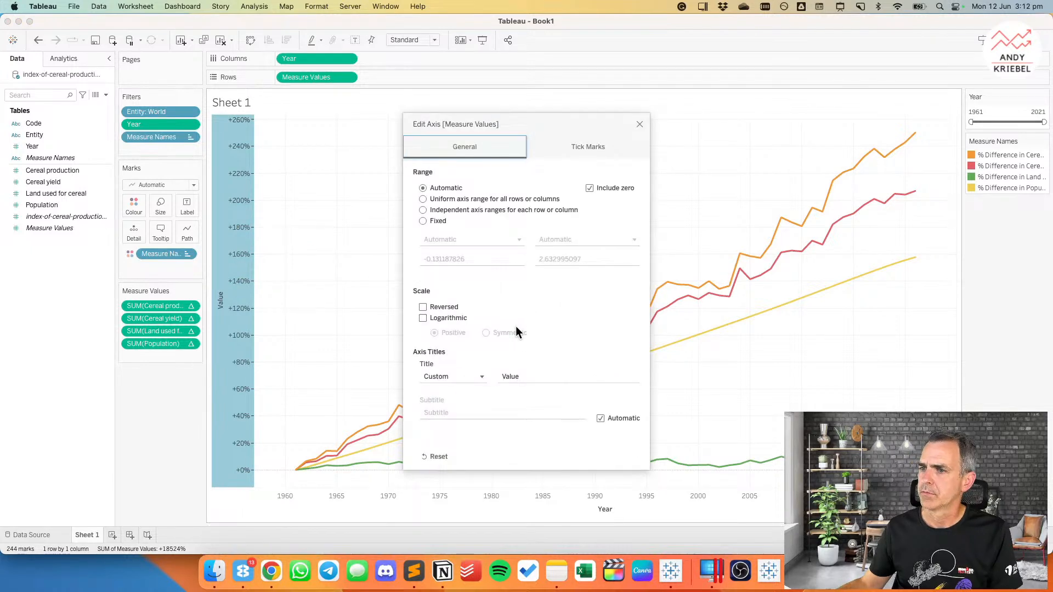
double_click(524, 376)
key("BackSpace")
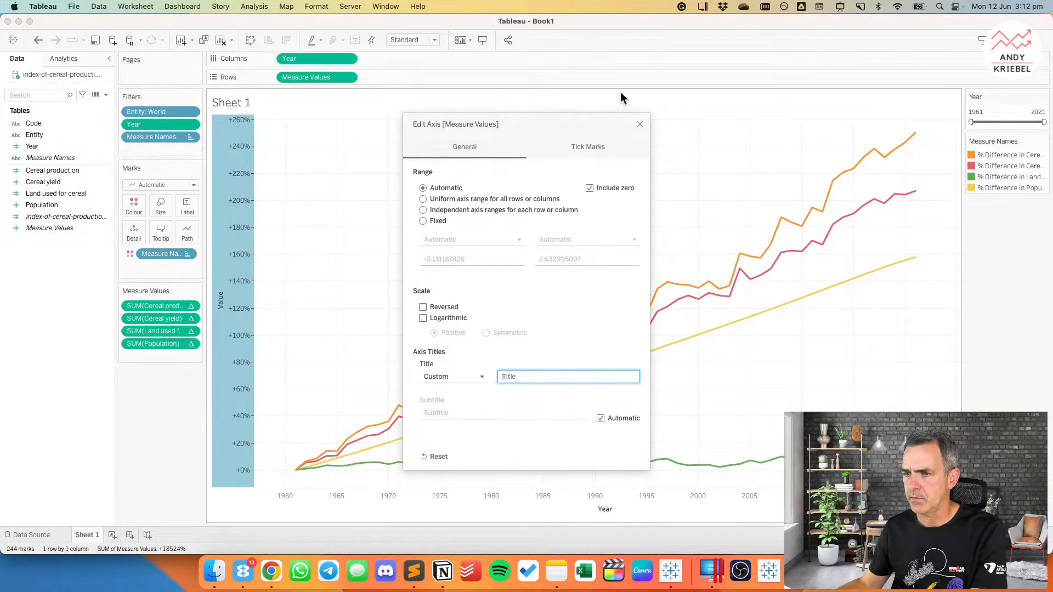
left_click(640, 124)
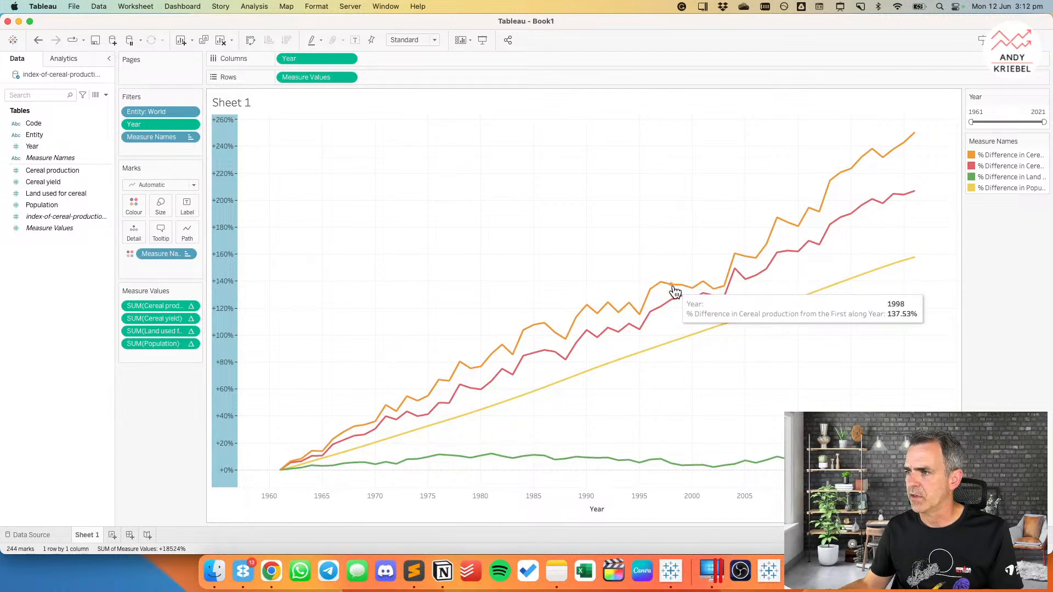
Step: Check the tooltip of the original Our World in Data chart and add all four percent-difference measures to the Tableau tooltip
key("super+Tab")
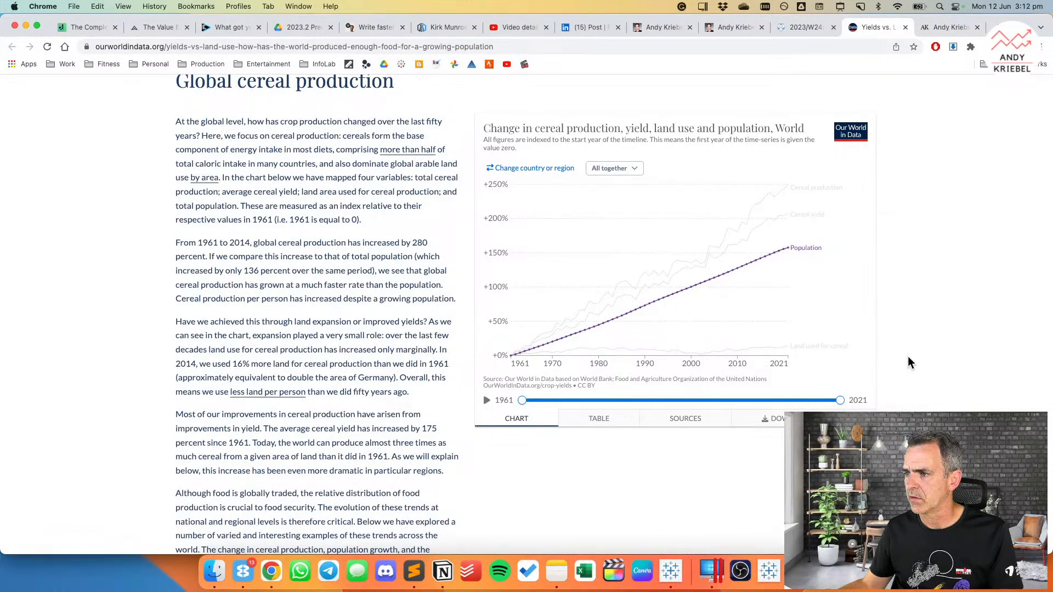
mouse_move(798, 249)
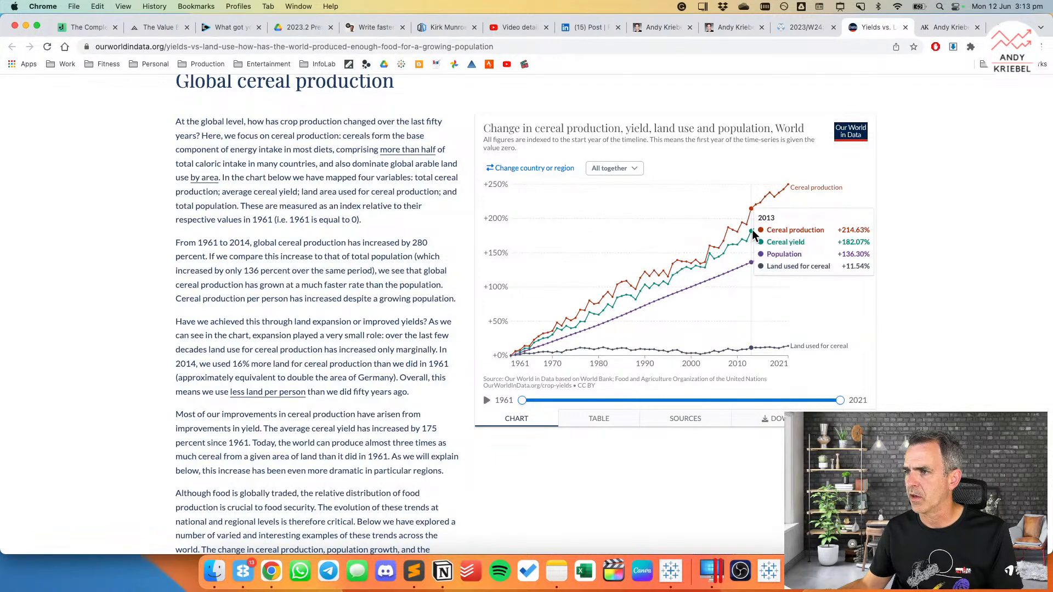
key("super+Tab")
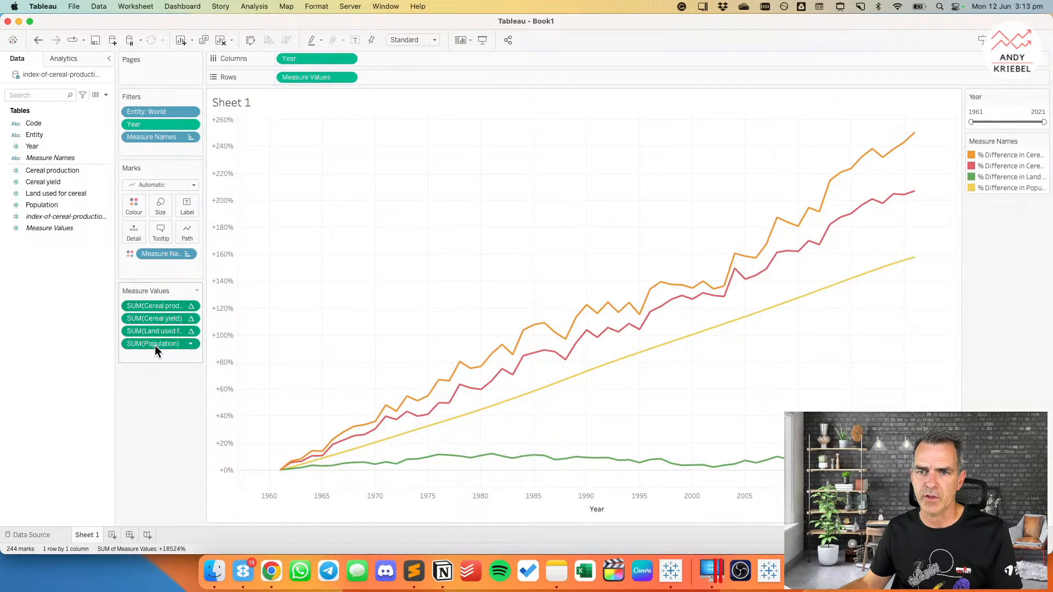
left_click_drag(155, 304, 162, 226)
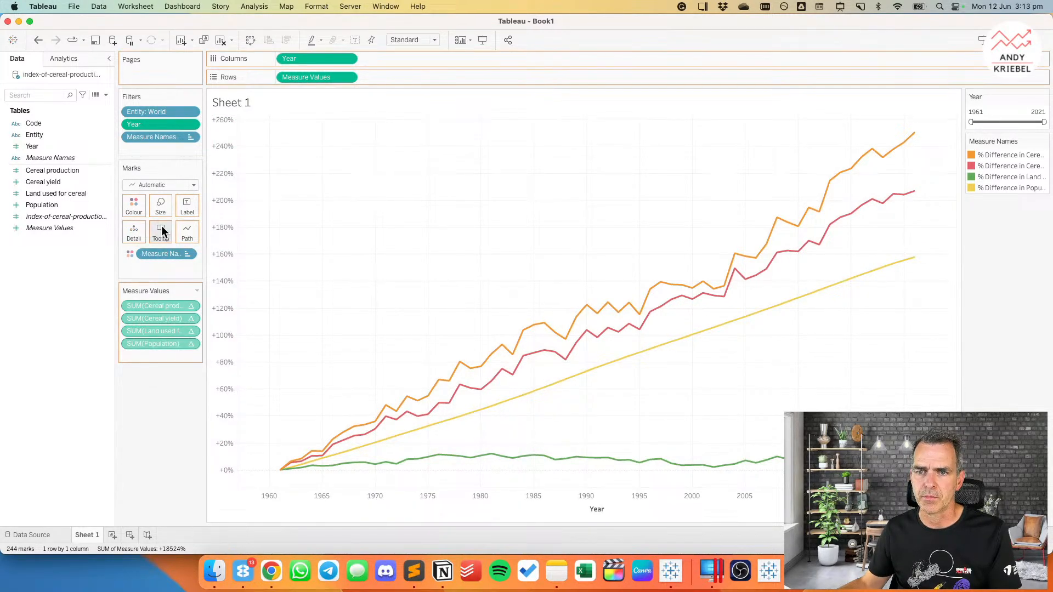
mouse_move(460, 372)
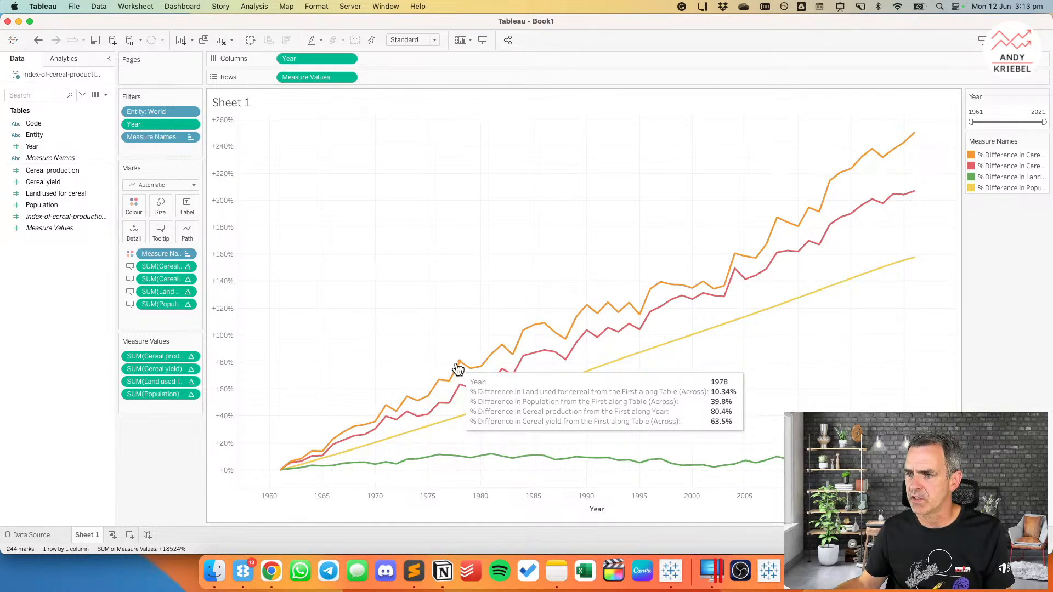
Step: Compare with the original chart's tooltip and save the Cereal production percent difference as a new calculated field in the data source
key("super+Tab")
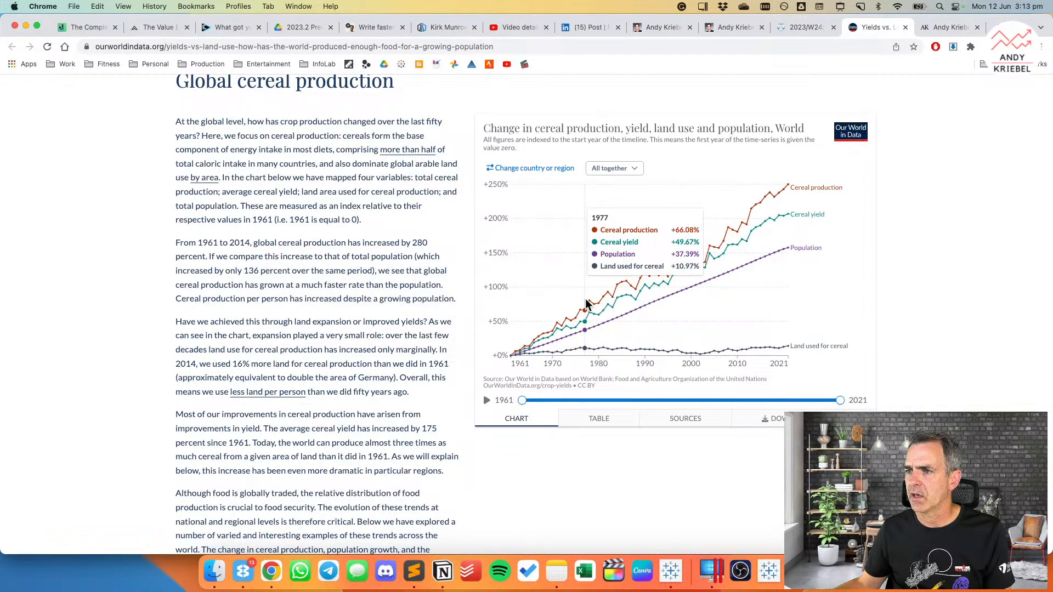
key("super+Tab")
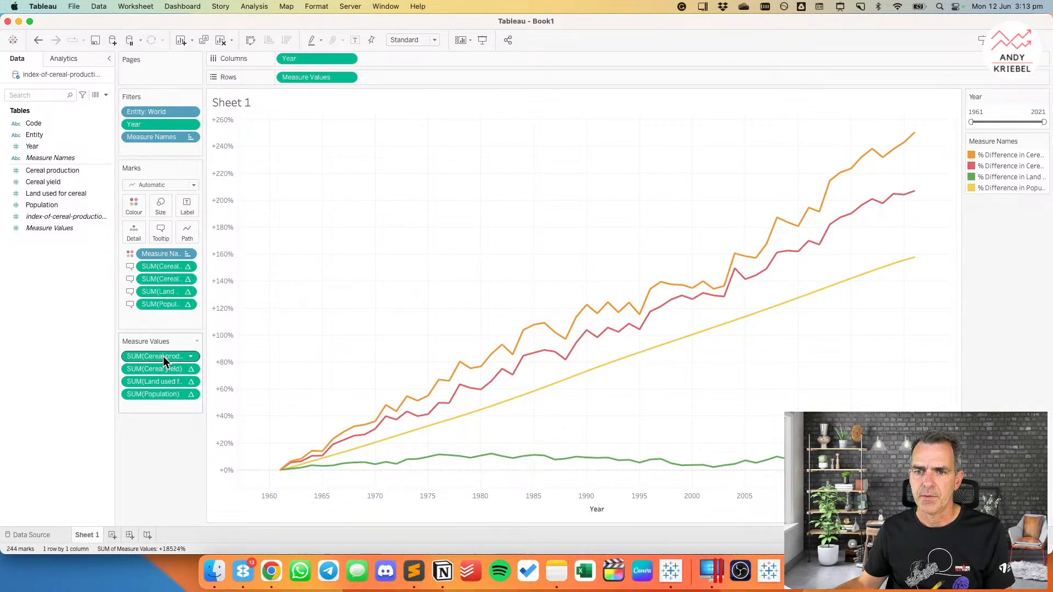
mouse_move(163, 356)
left_click_drag(163, 356, 62, 304)
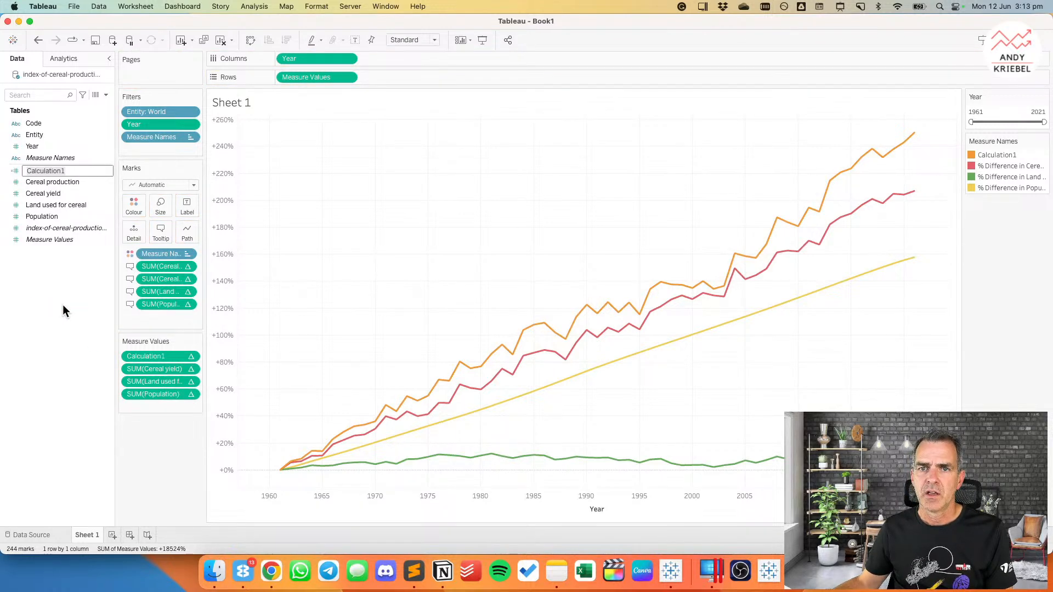
type("%")
key("BackSpace")
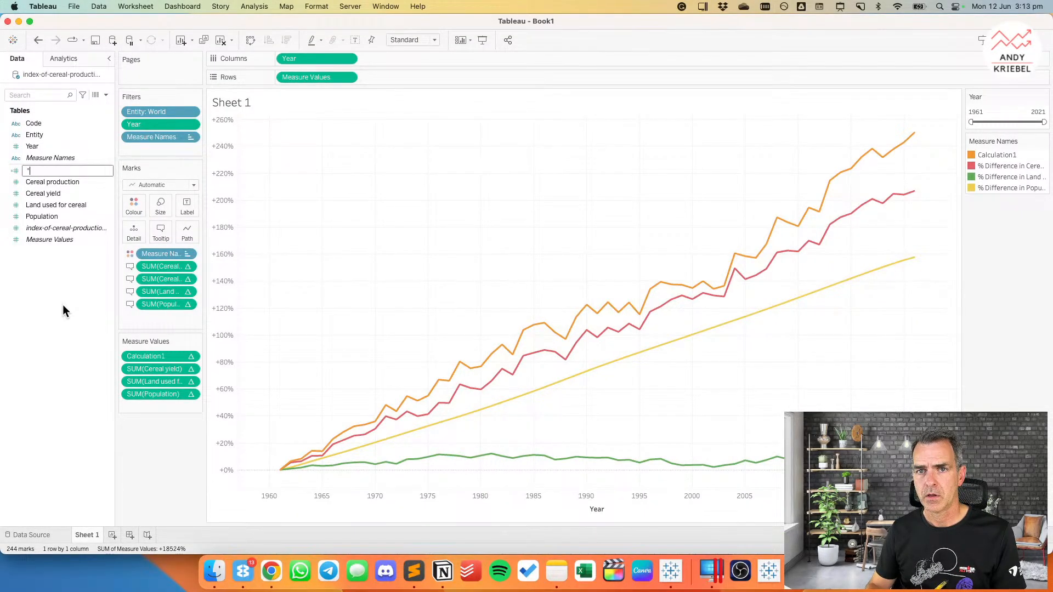
key("BackSpace")
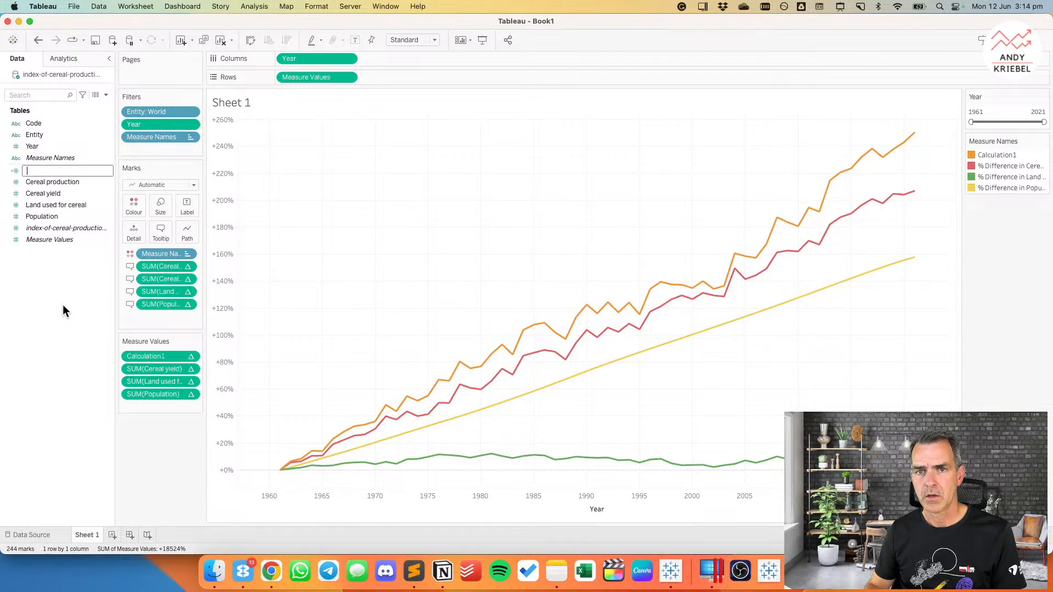
type("'")
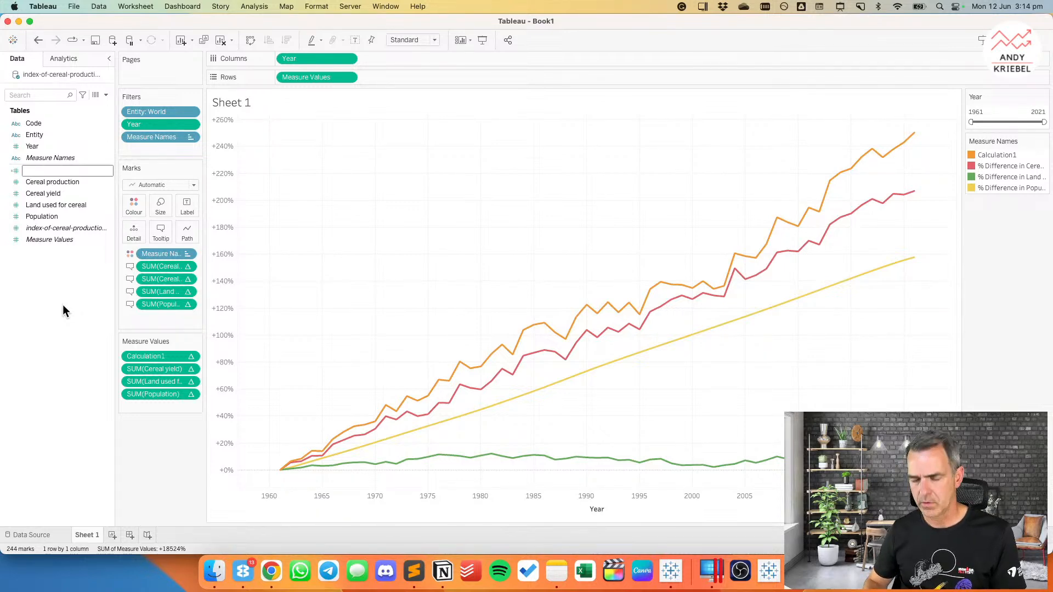
key("shift+c")
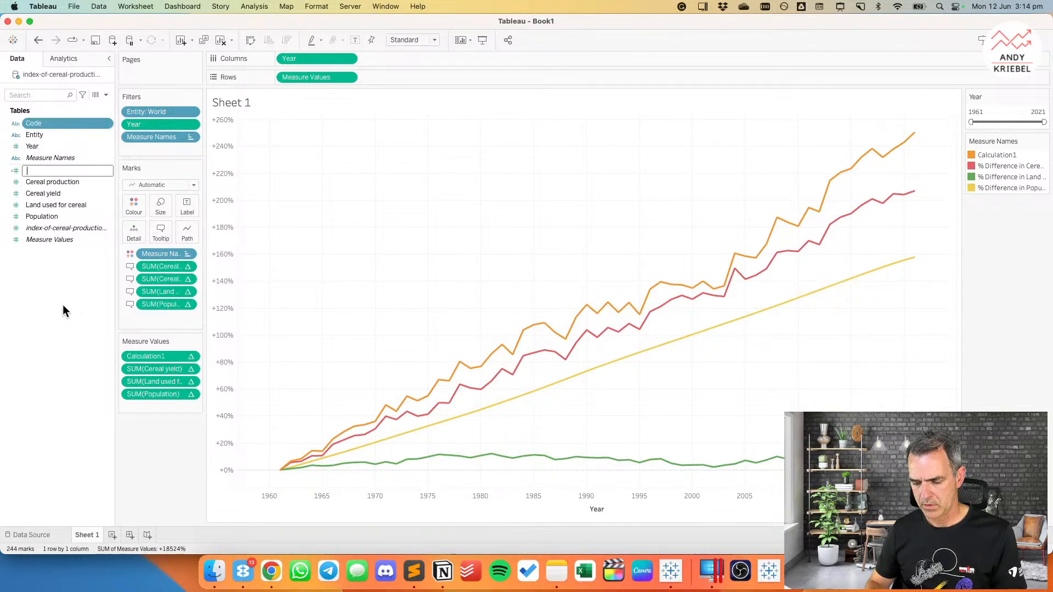
key("e")
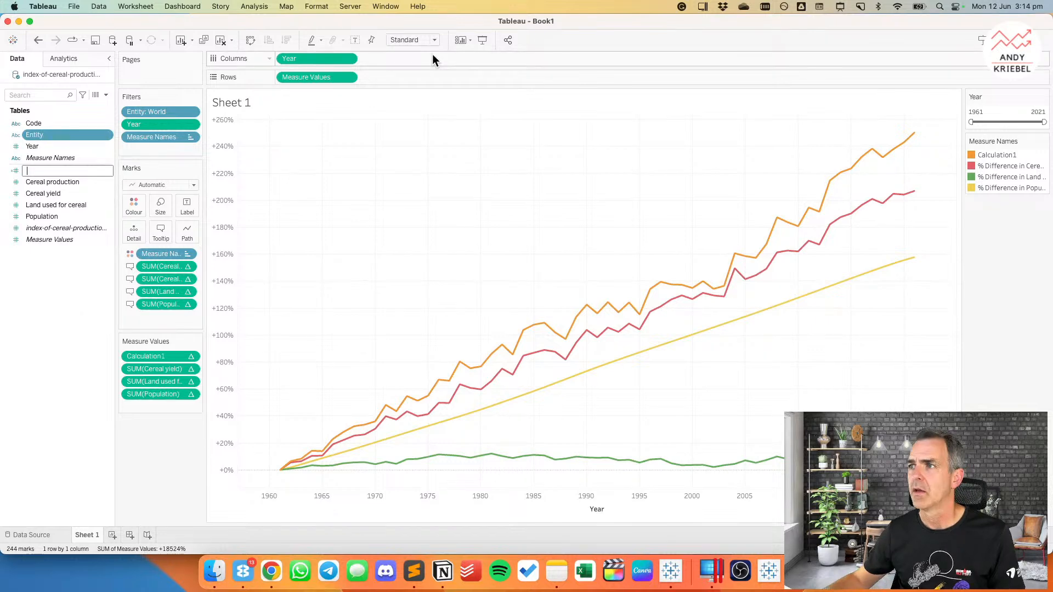
Step: Open the emoji and symbols viewer and rename the Calculation1 field as "● Production", with a black circle before the name
left_click(819, 7)
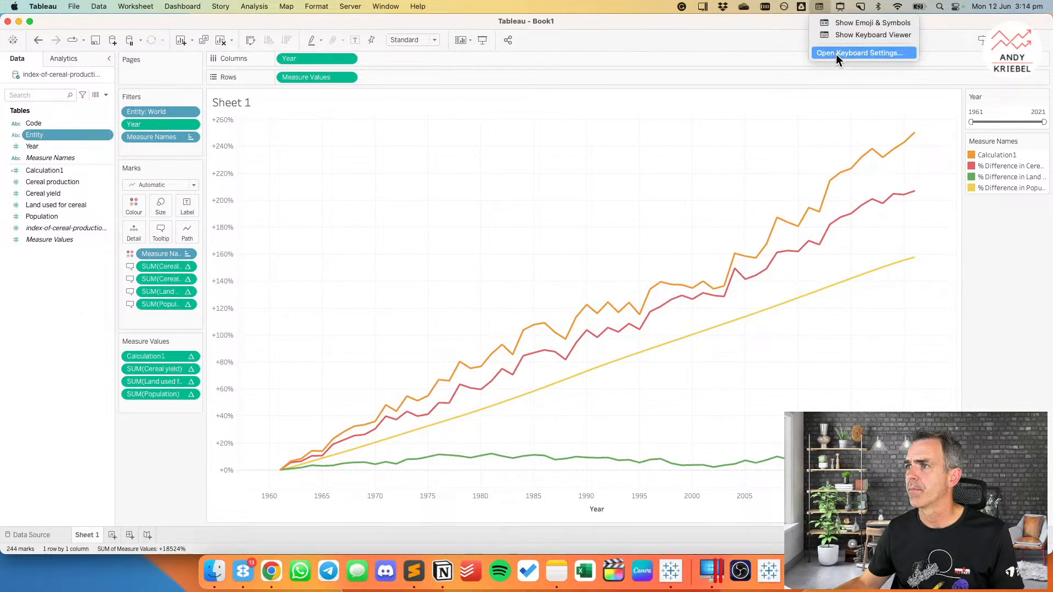
left_click(839, 23)
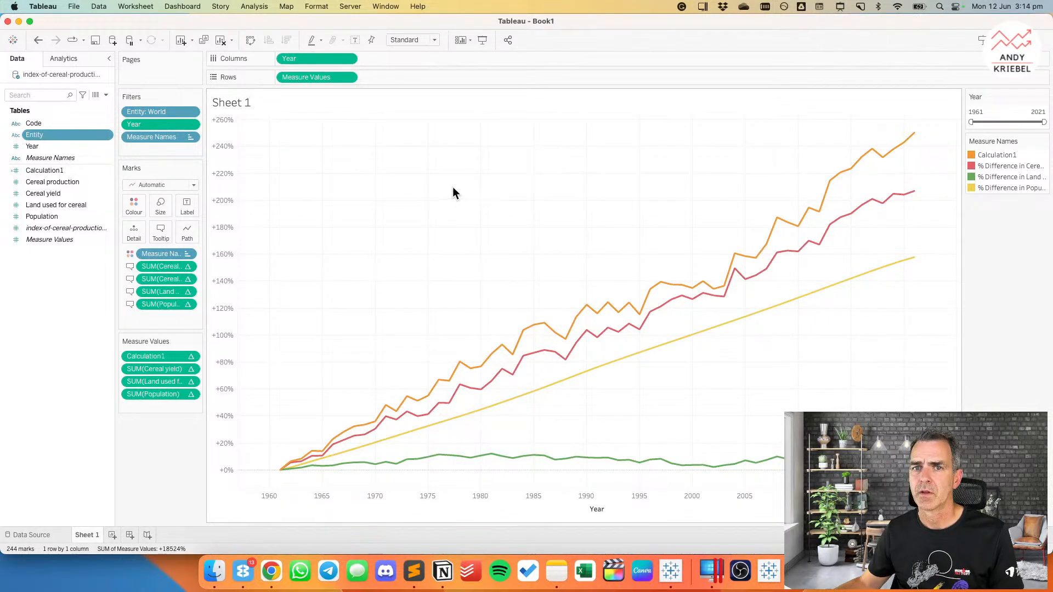
left_click(53, 171)
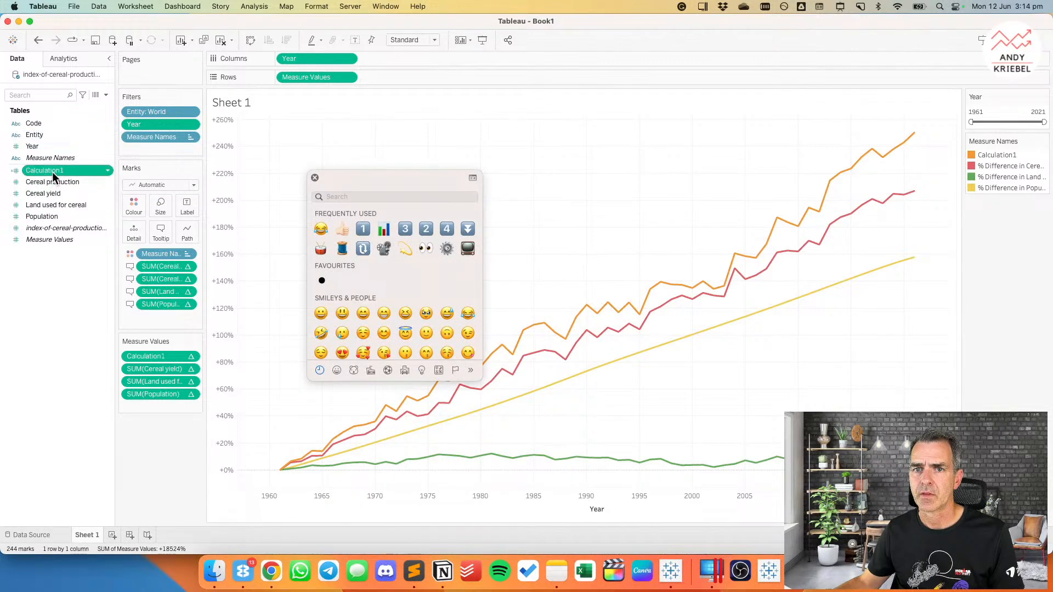
left_click(51, 172)
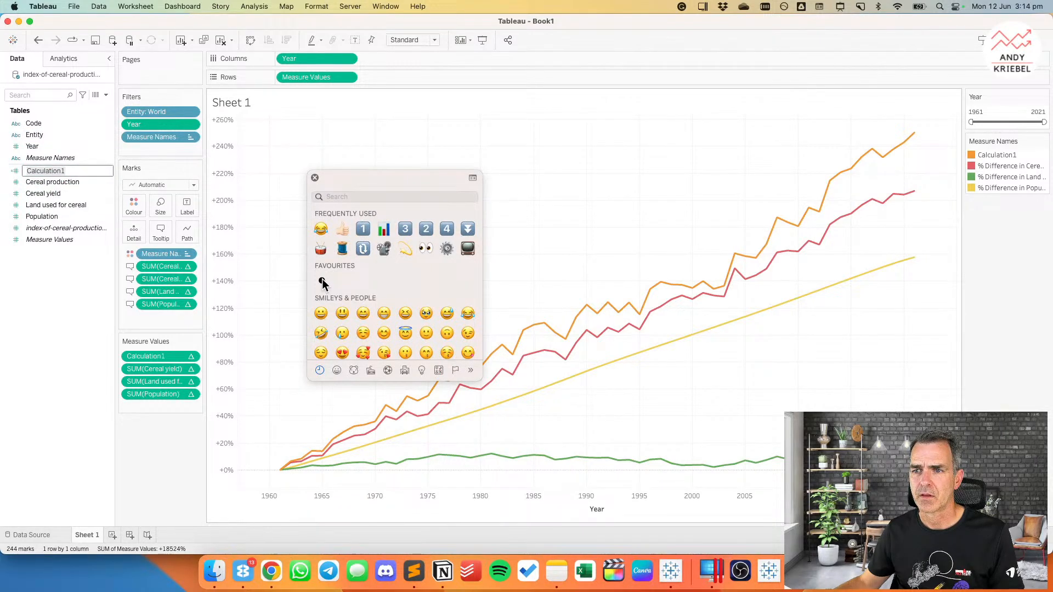
left_click(322, 280)
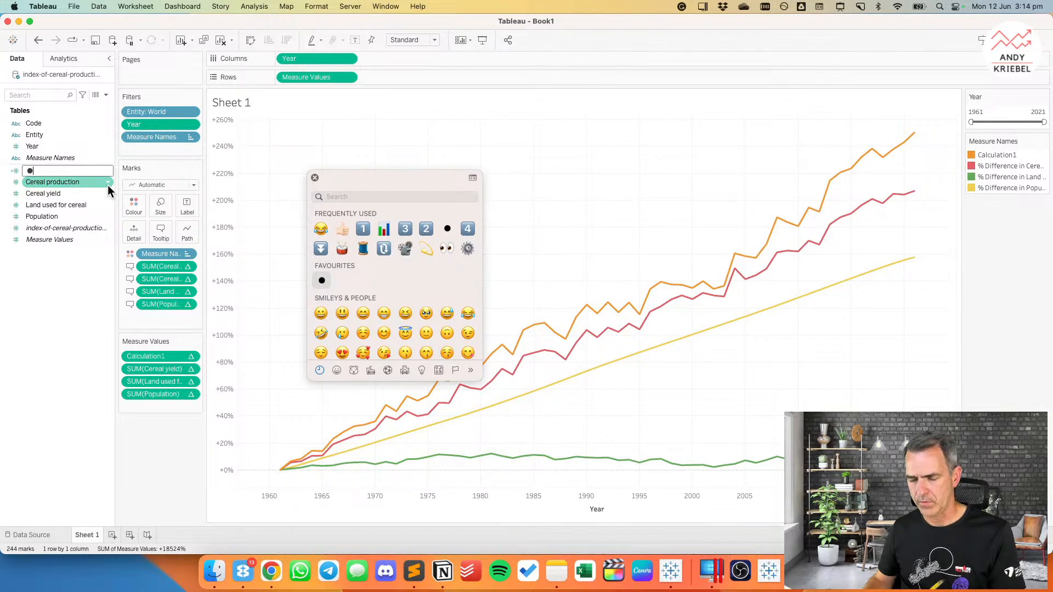
type("Cereal ")
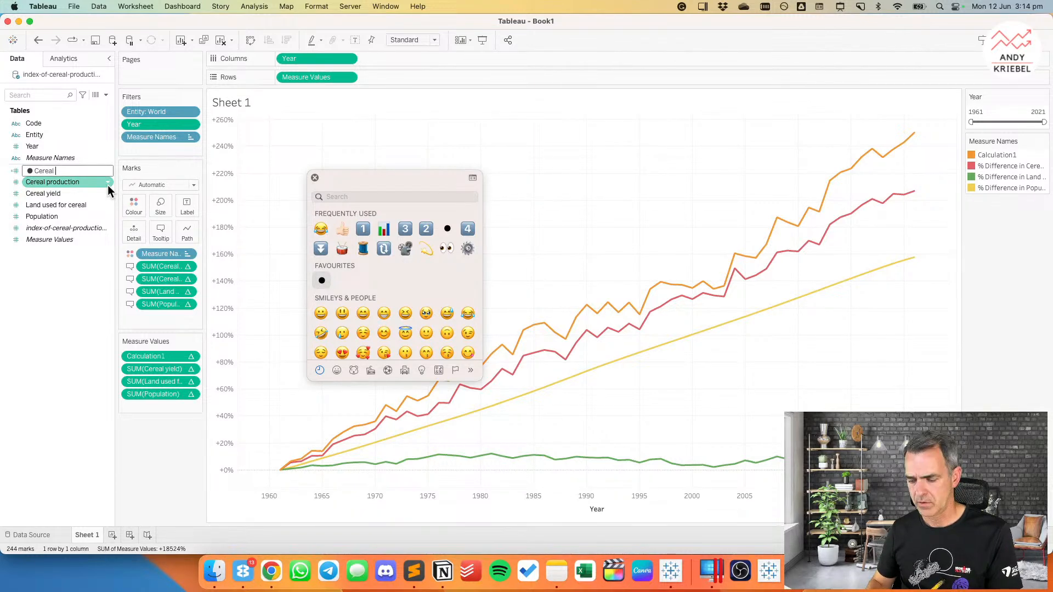
type("Production")
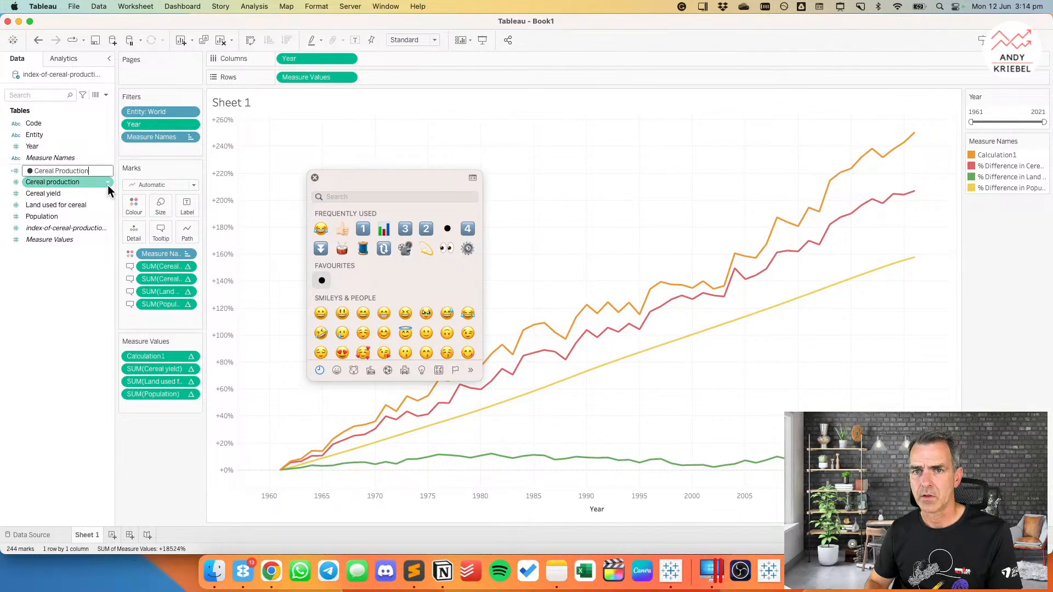
key("BackSpace")
key("BackSpace")
key("BackSpace")
key("BackSpace")
key("BackSpace")
key("BackSpace")
key("BackSpace")
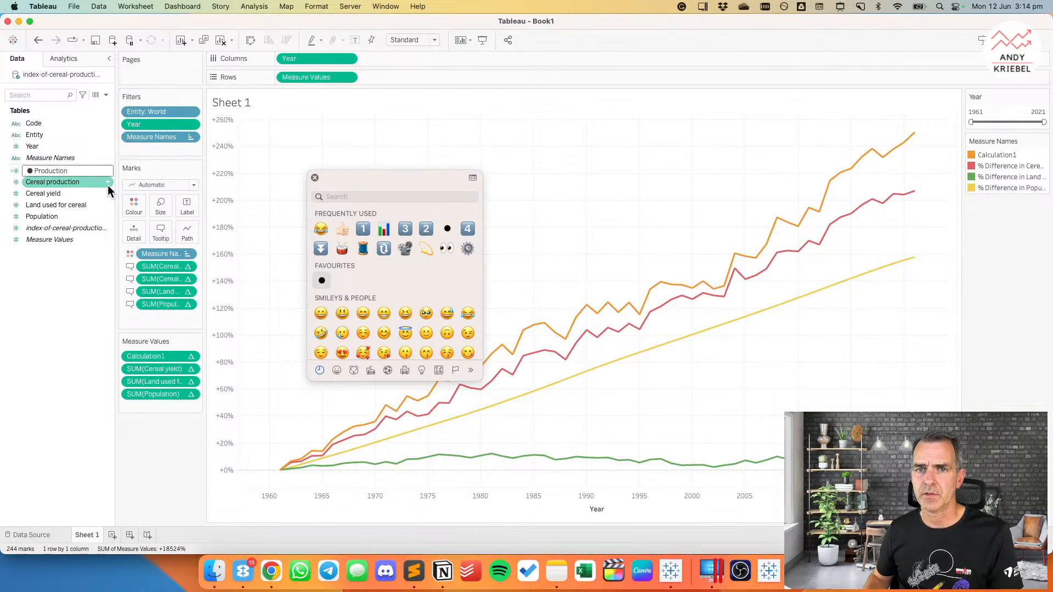
key("Return")
Step: Check the original chart's tooltip, then save the Cereal yield percent difference as a new calculated field named "● Yield"
key("super+Tab")
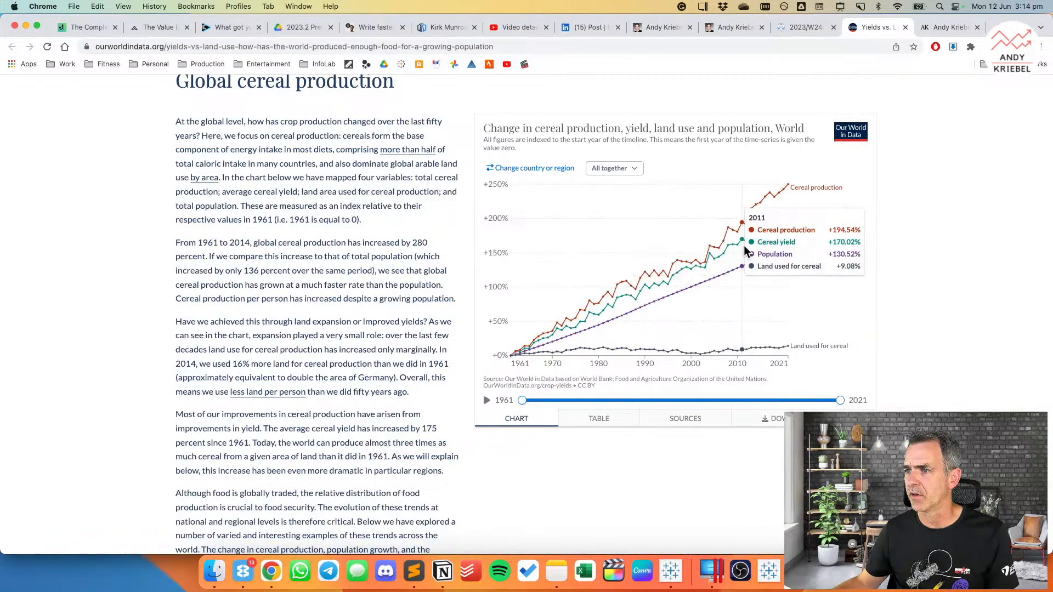
key("super+Tab")
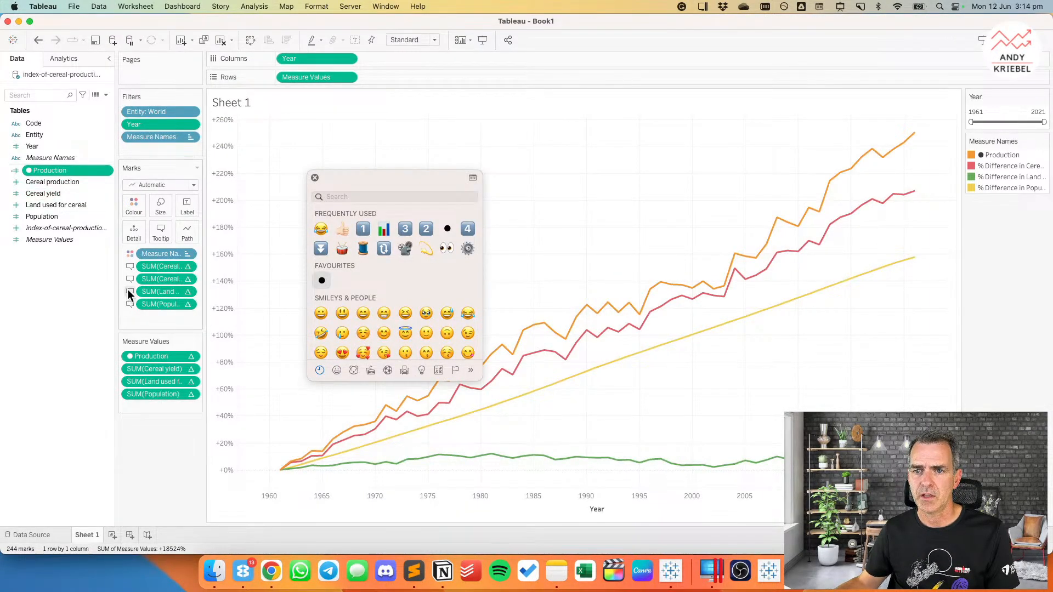
left_click_drag(154, 369, 61, 284)
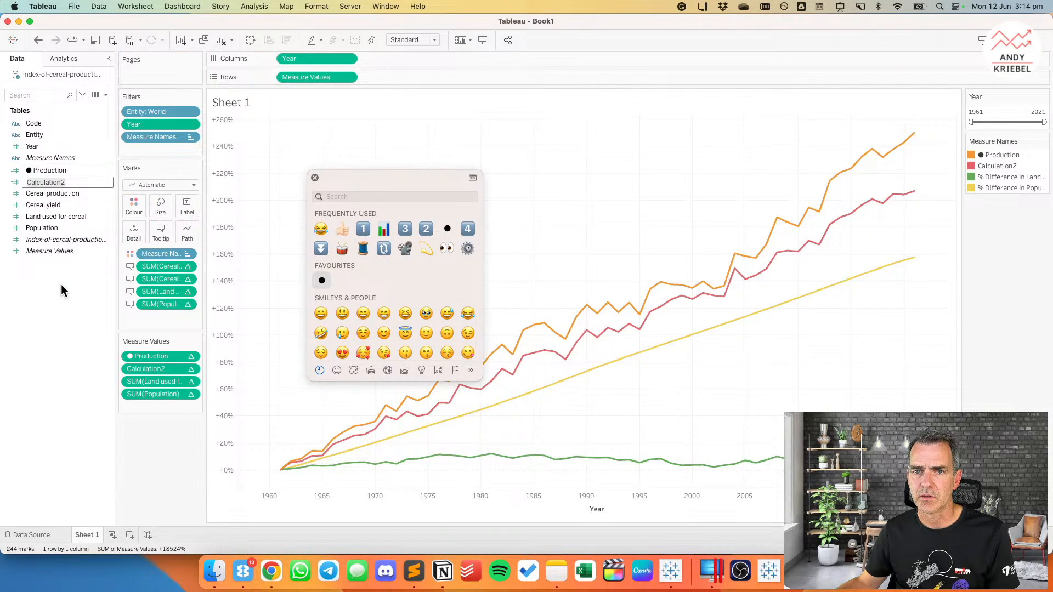
left_click(322, 280)
type("Yied")
key("BackSpace")
type("ld")
key("Return")
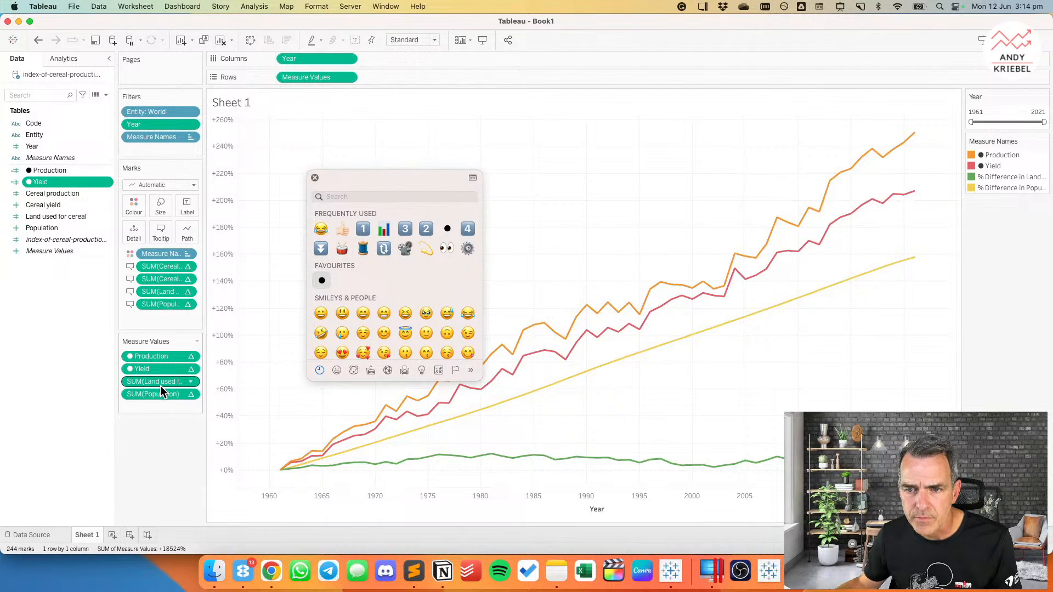
Step: Save the Population percent difference from Measure Values as a new calculated field named "● Population"
left_click_drag(154, 393, 63, 289)
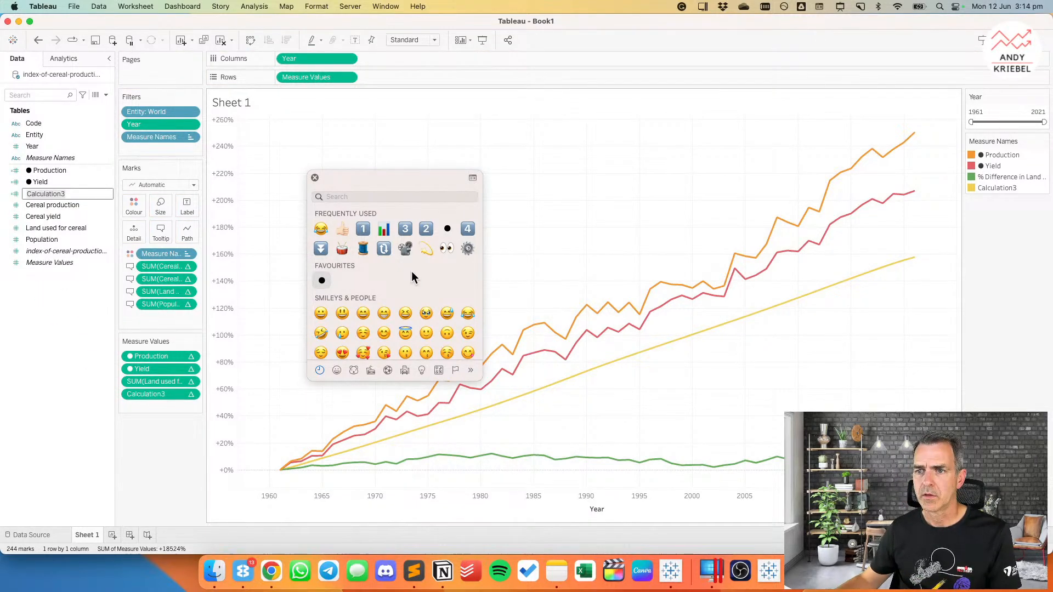
left_click(322, 281)
type("Popuklation")
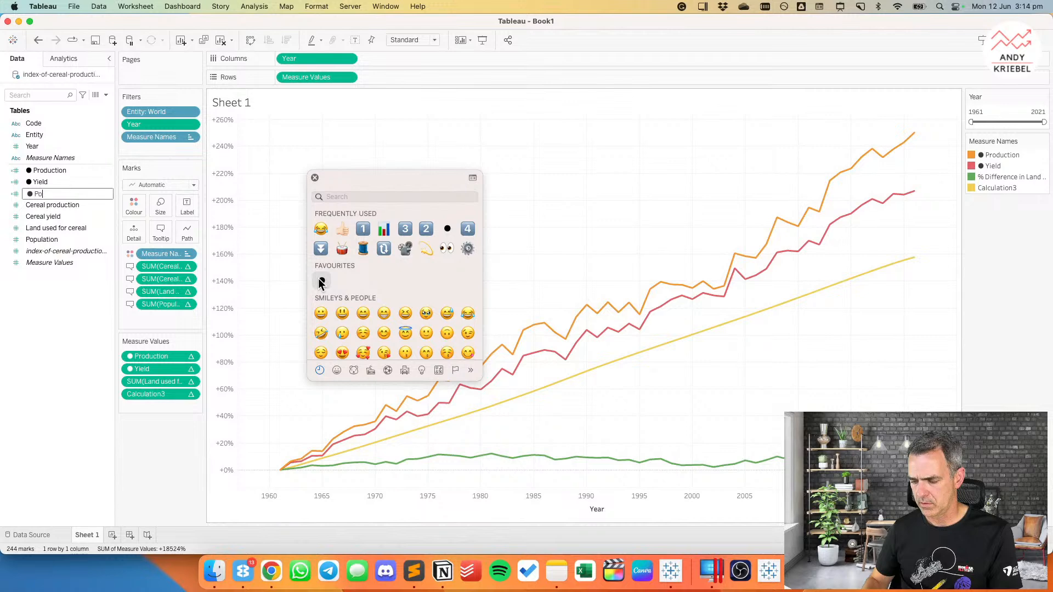
key("BackSpace")
key("BackSpace")
key("BackSpace")
key("BackSpace")
key("BackSpace")
key("BackSpace")
key("BackSpace")
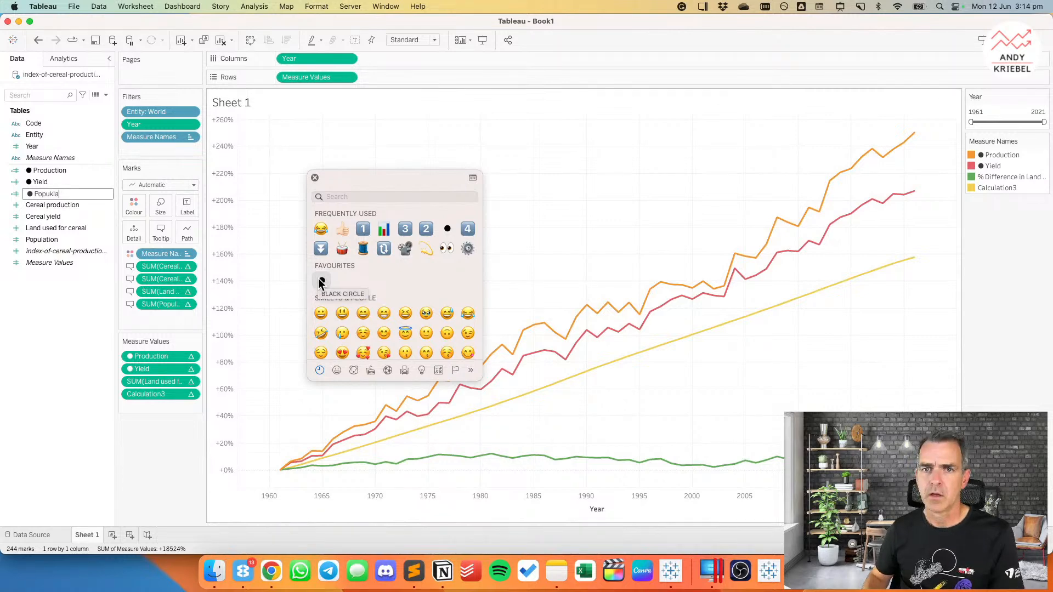
type("lation")
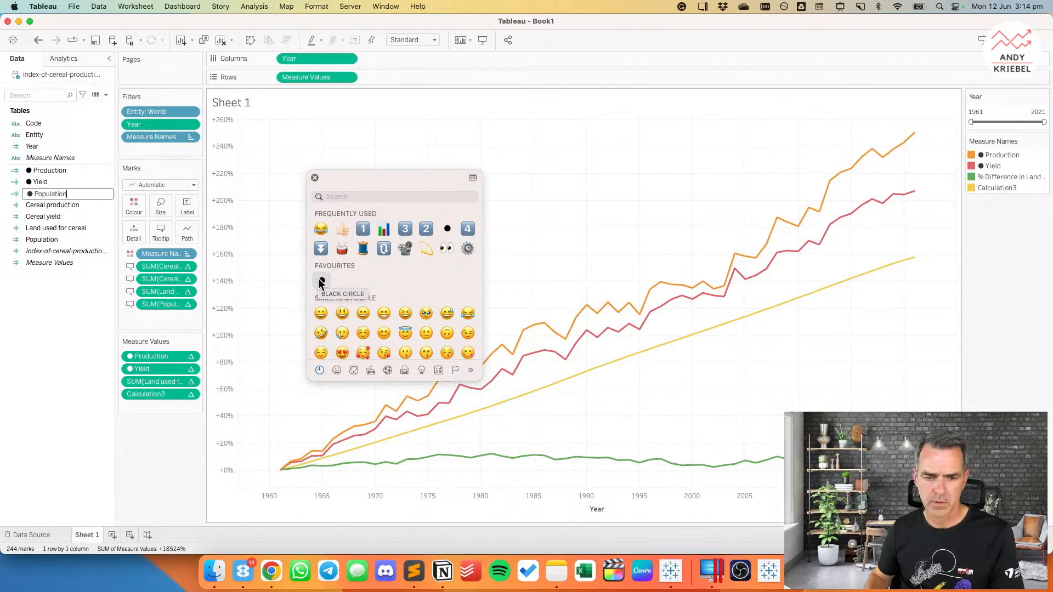
key("Return")
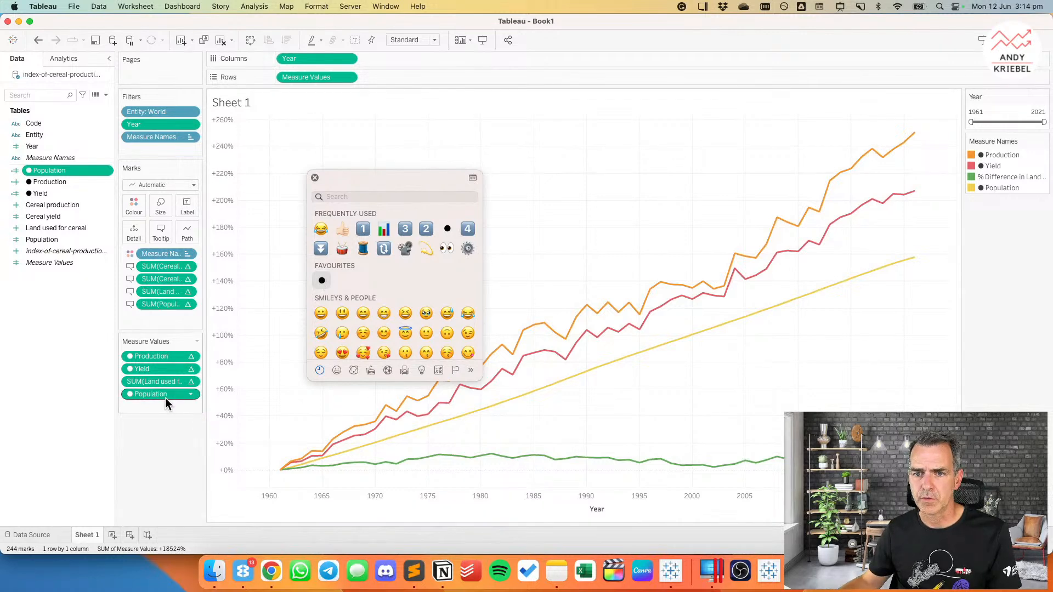
Step: Save the land use percent difference as a calculated field named "● Land Used" and close the emoji viewer
key("super+Tab")
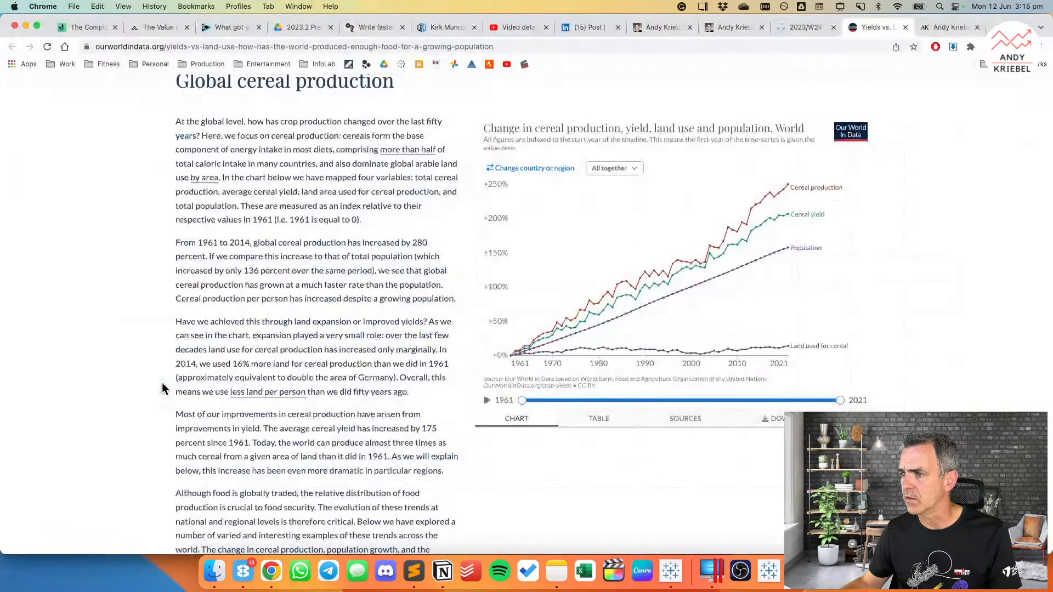
key("super+Tab")
left_click_drag(161, 381, 56, 300)
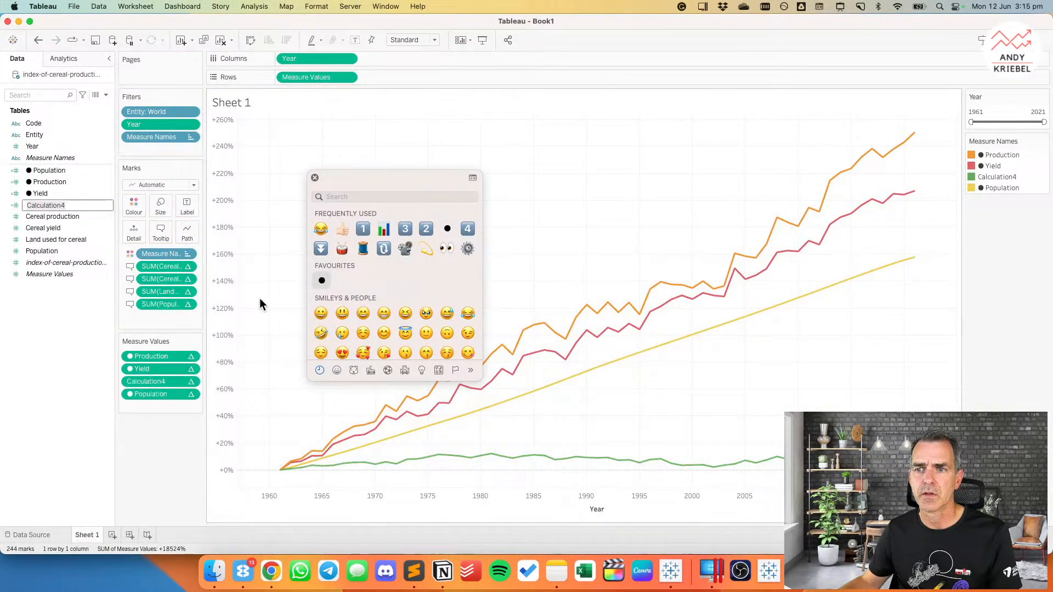
left_click(322, 281)
type("Land Used")
key("Return")
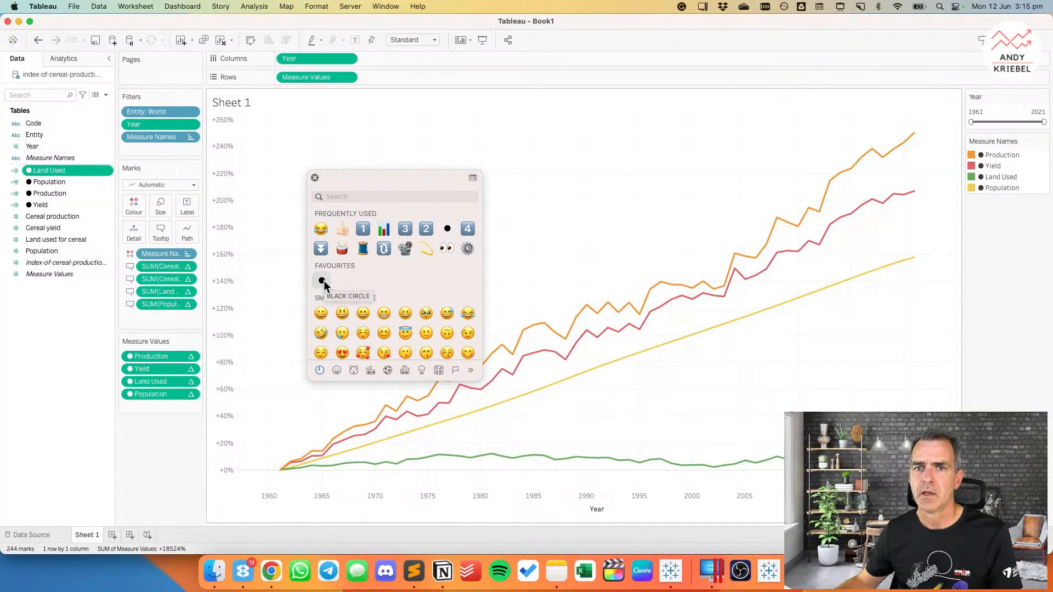
left_click(315, 178)
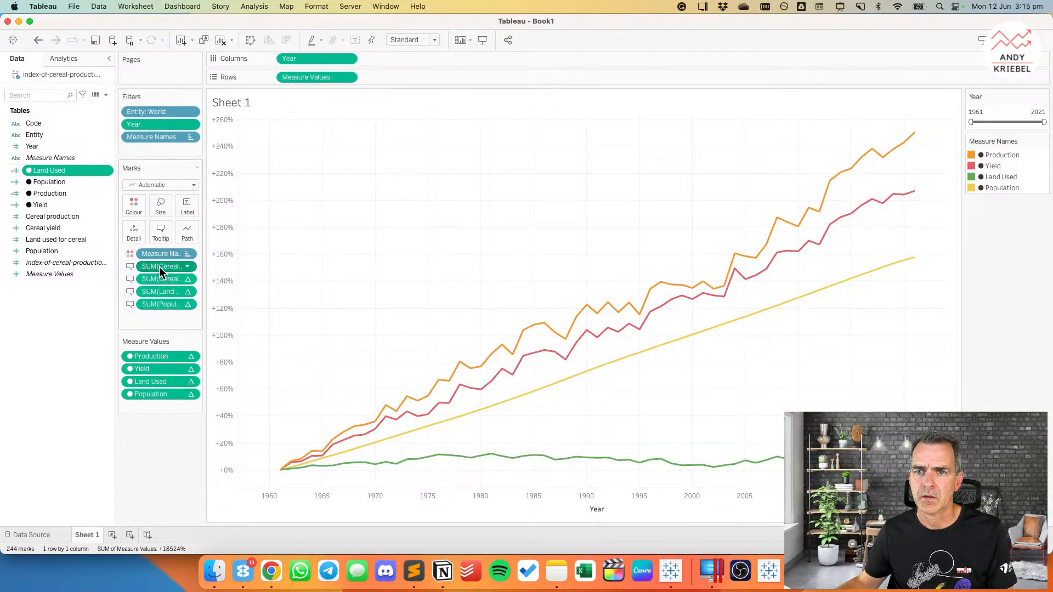
Step: Remove the four old SUM percent-difference measures from the tooltip marks
key("Delete")
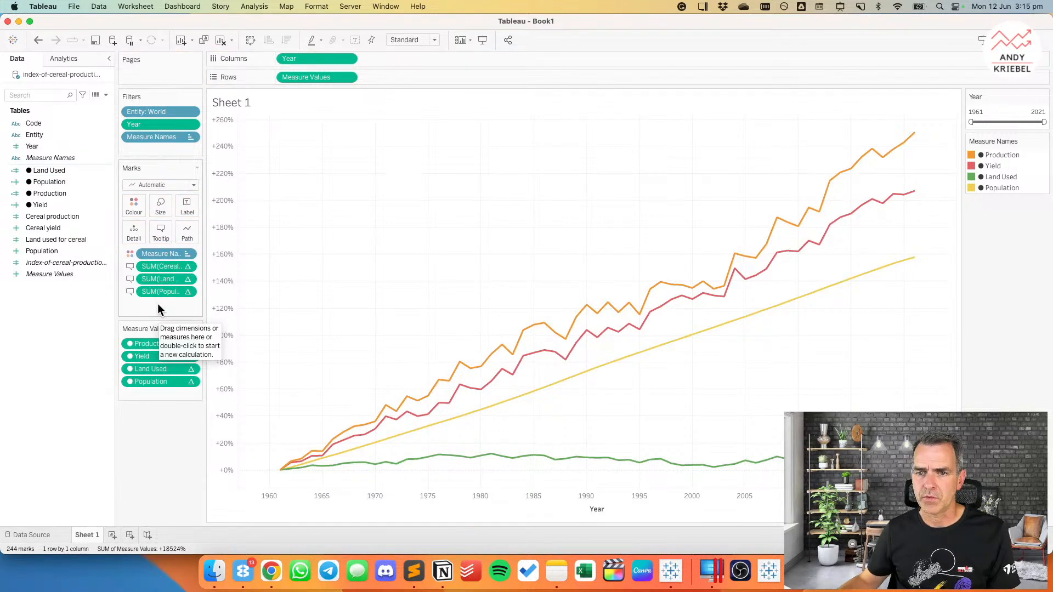
left_click(157, 291, "shift")
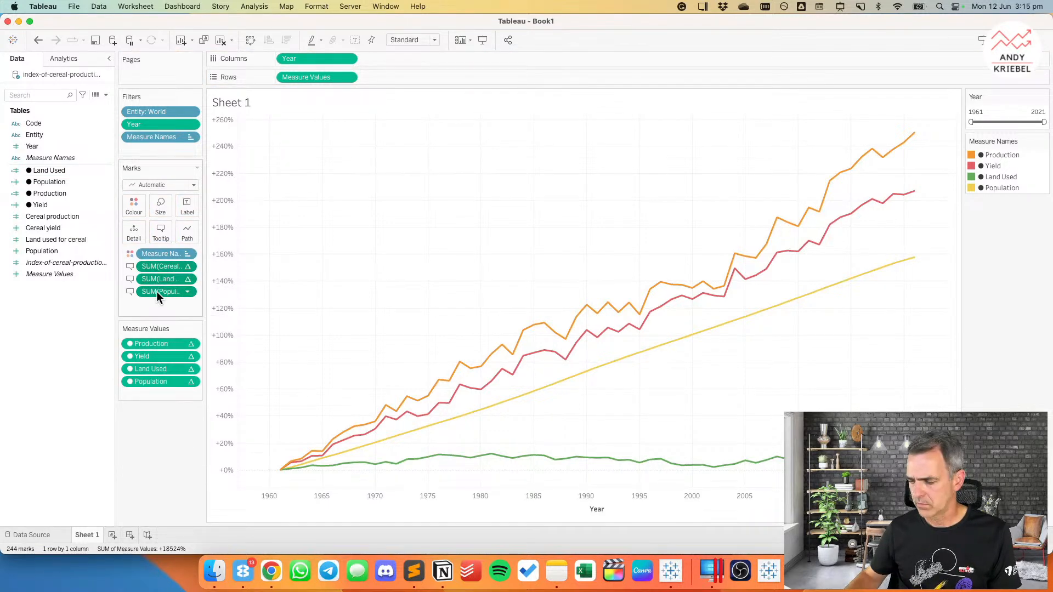
key("Delete")
Step: Add the Production, Yield, Land Used and Population calculated fields to the tooltip while keeping them in Measure Values
left_click(156, 305)
left_click(157, 345, "shift")
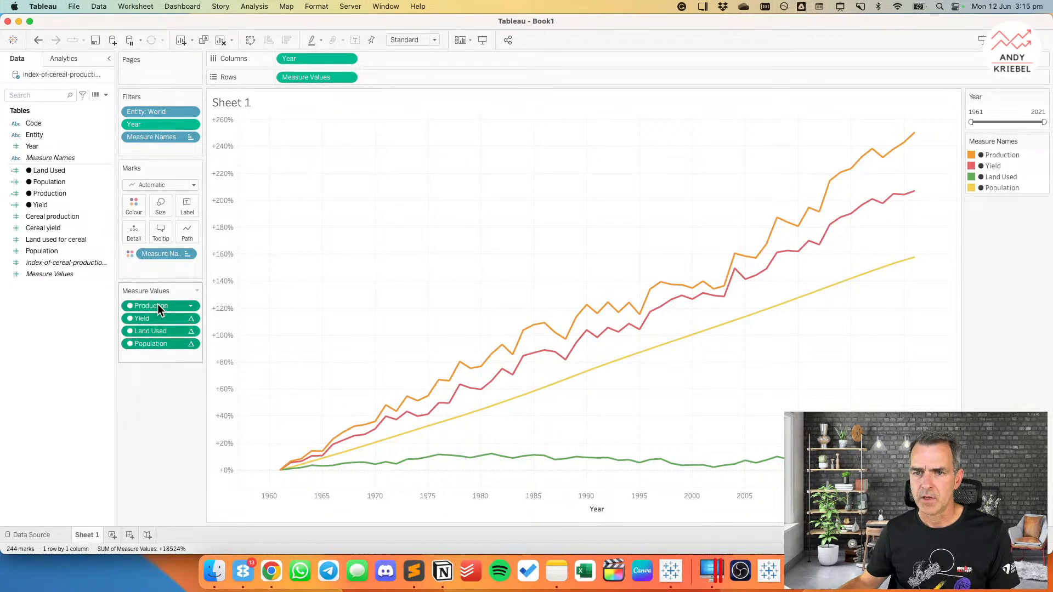
left_click(38, 40)
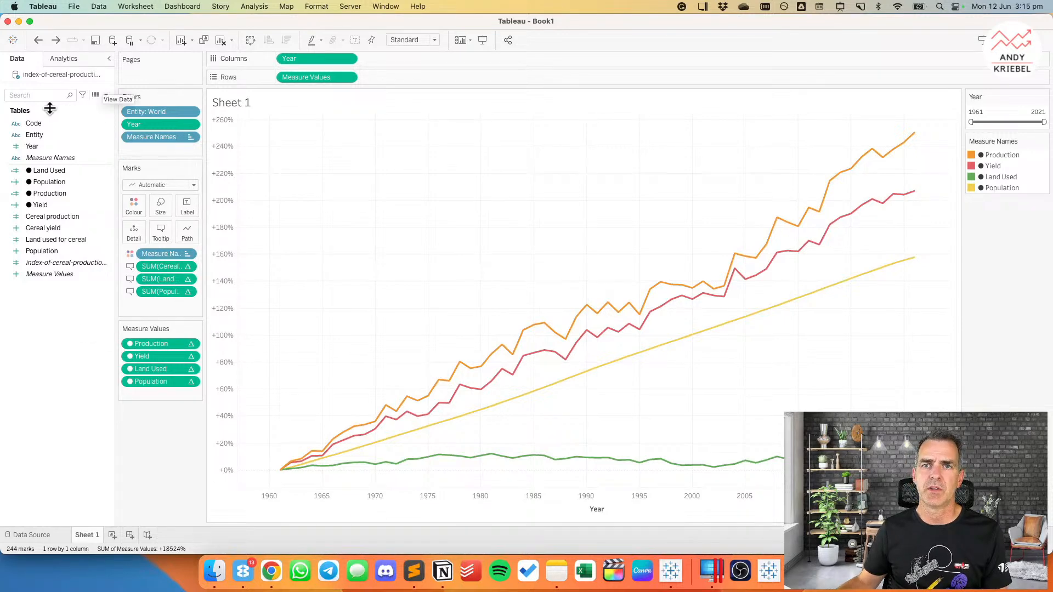
left_click(57, 40)
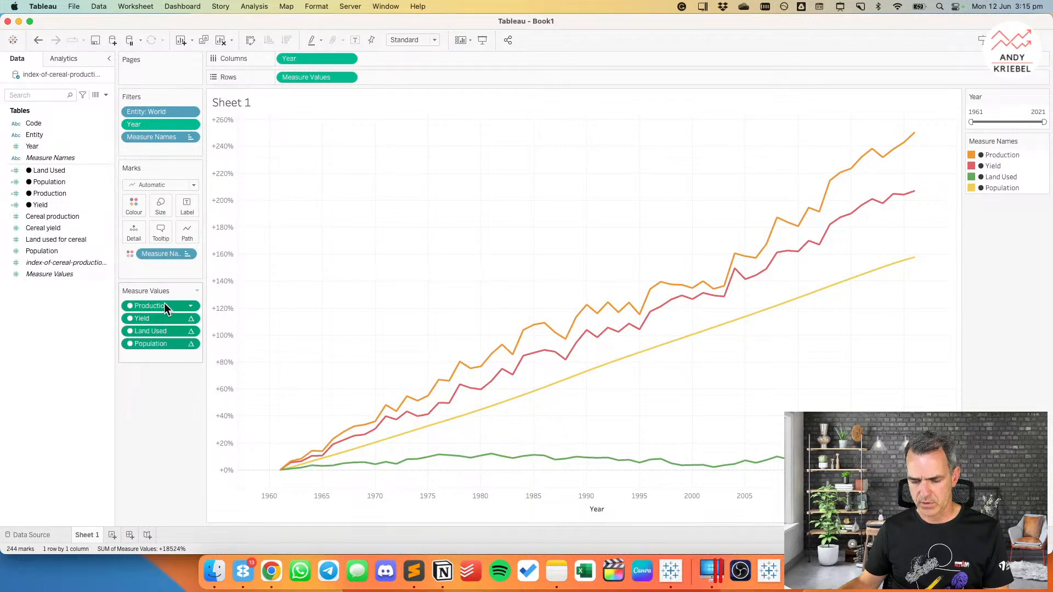
left_click_drag(163, 303, 158, 222)
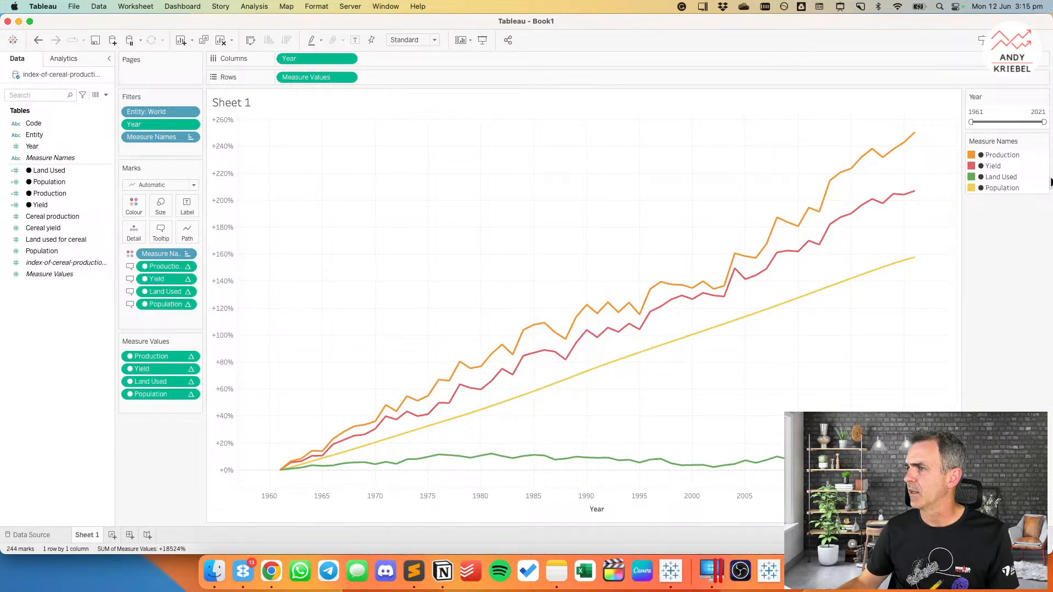
Step: Open the colour editor for Measure Names and browse the available colour palettes for suitable line colours
double_click(1034, 176)
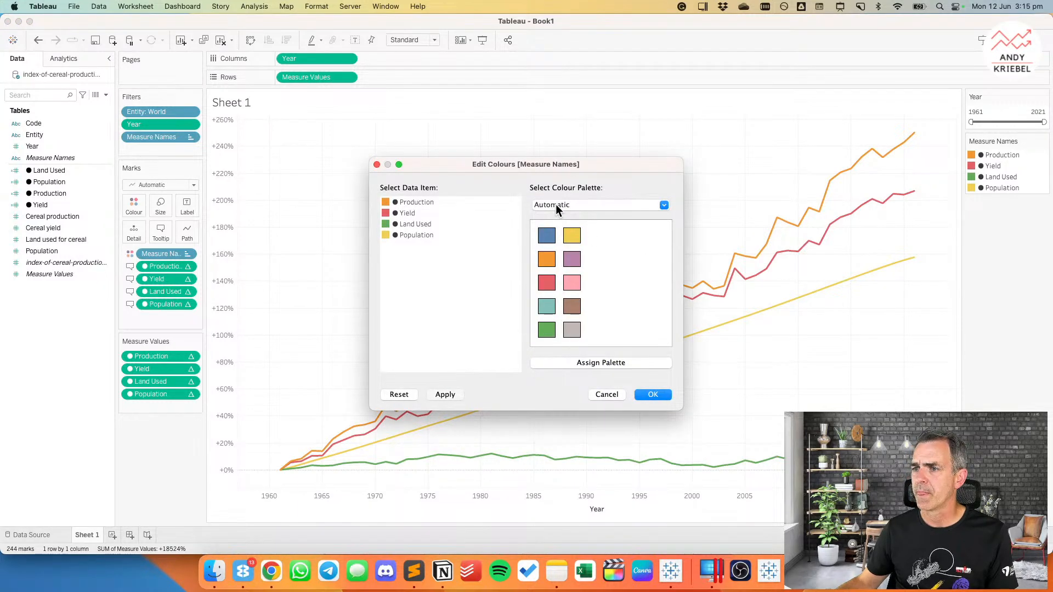
left_click(555, 205)
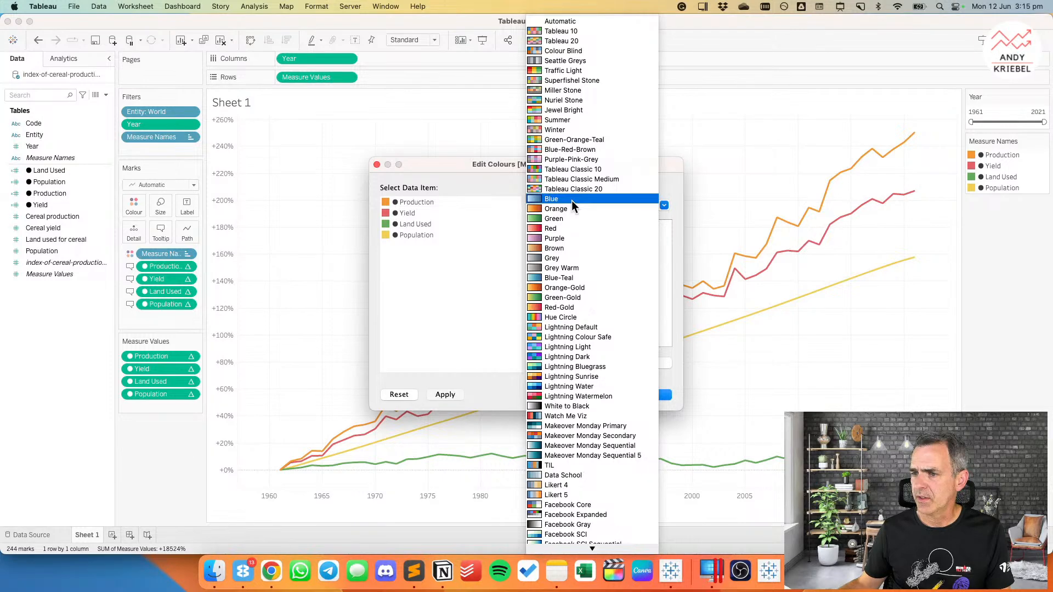
scroll(577, 221, "down", 5)
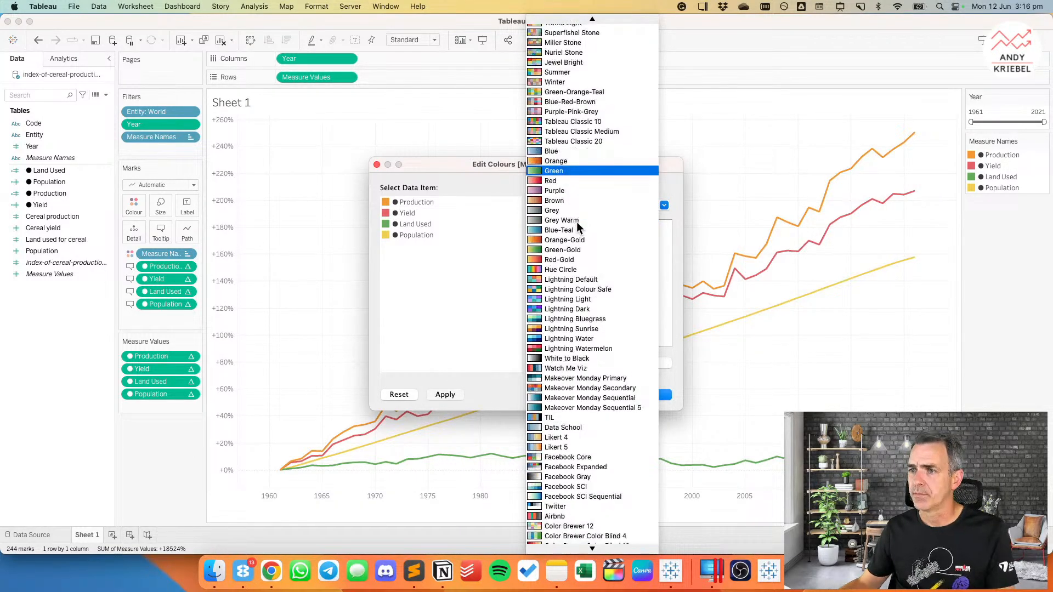
scroll(577, 222, "down", 10)
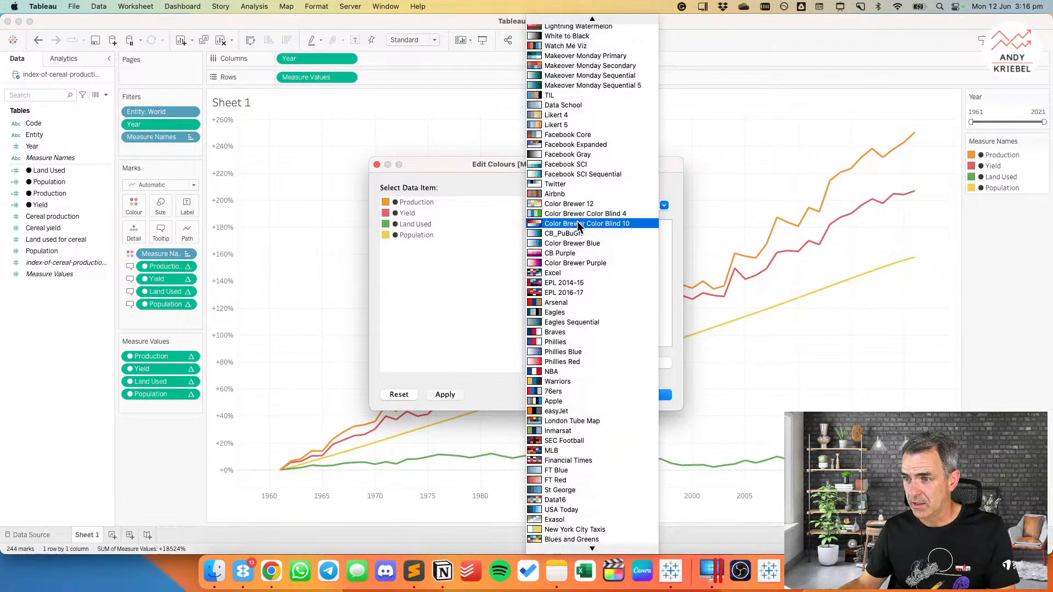
scroll(598, 278, "down", 6)
scroll(598, 280, "down", 6)
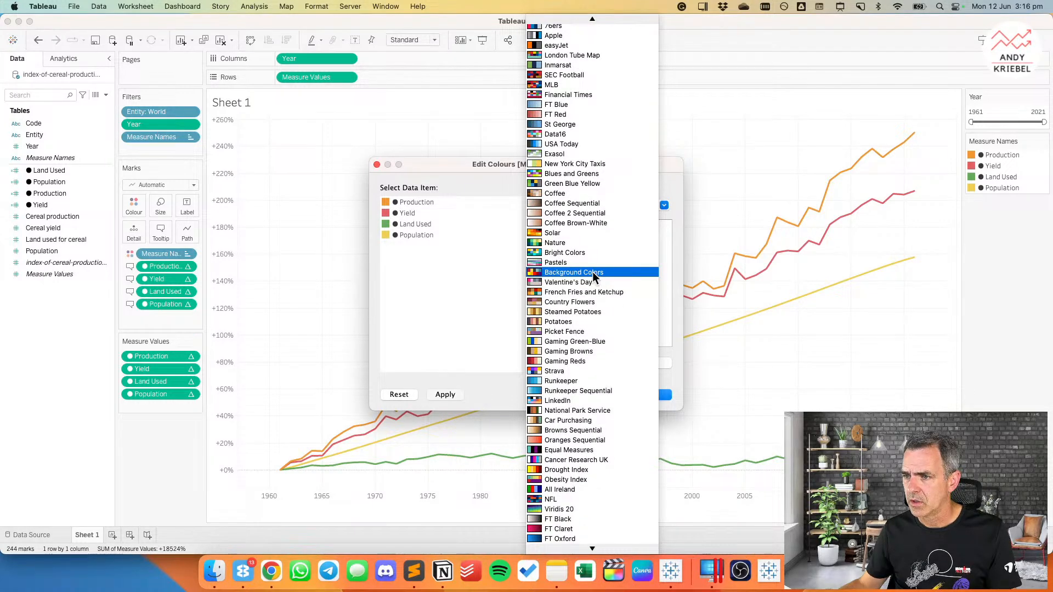
scroll(594, 289, "down", 1)
scroll(595, 288, "down", 3)
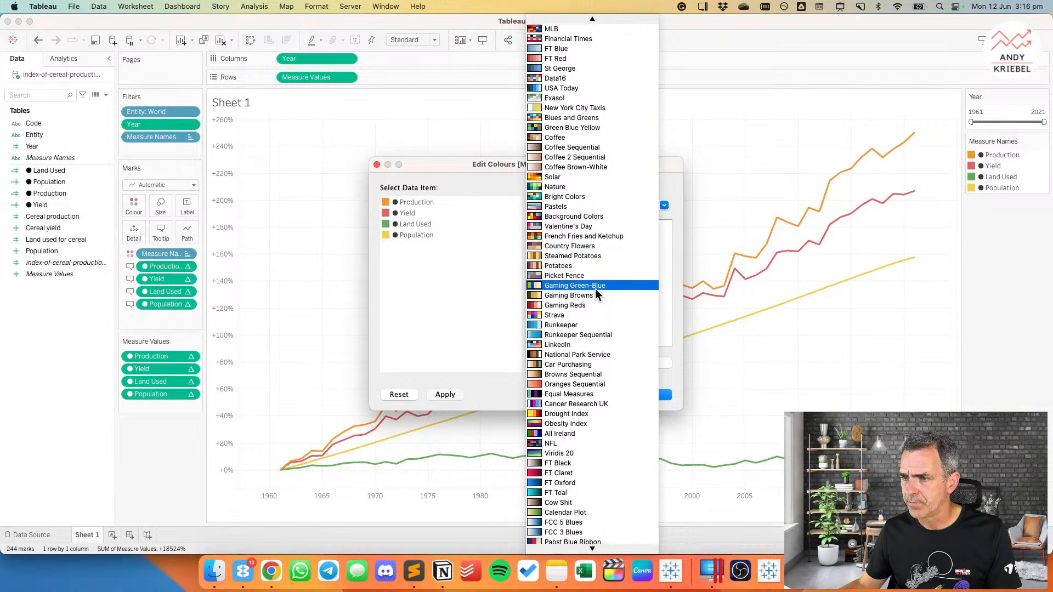
scroll(594, 289, "down", 3)
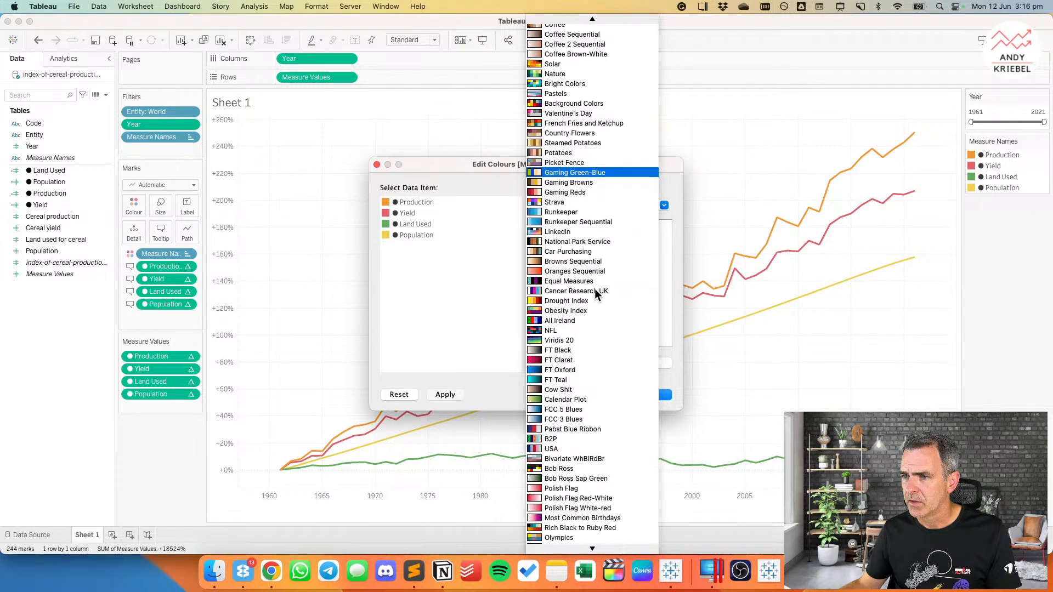
scroll(595, 289, "down", 2)
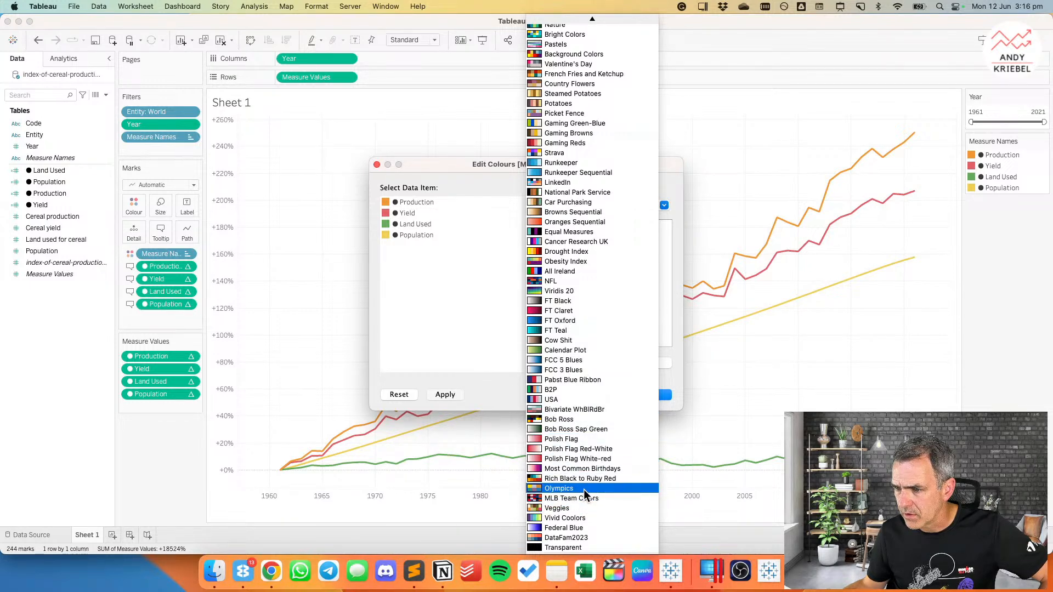
scroll(584, 490, "up", 5)
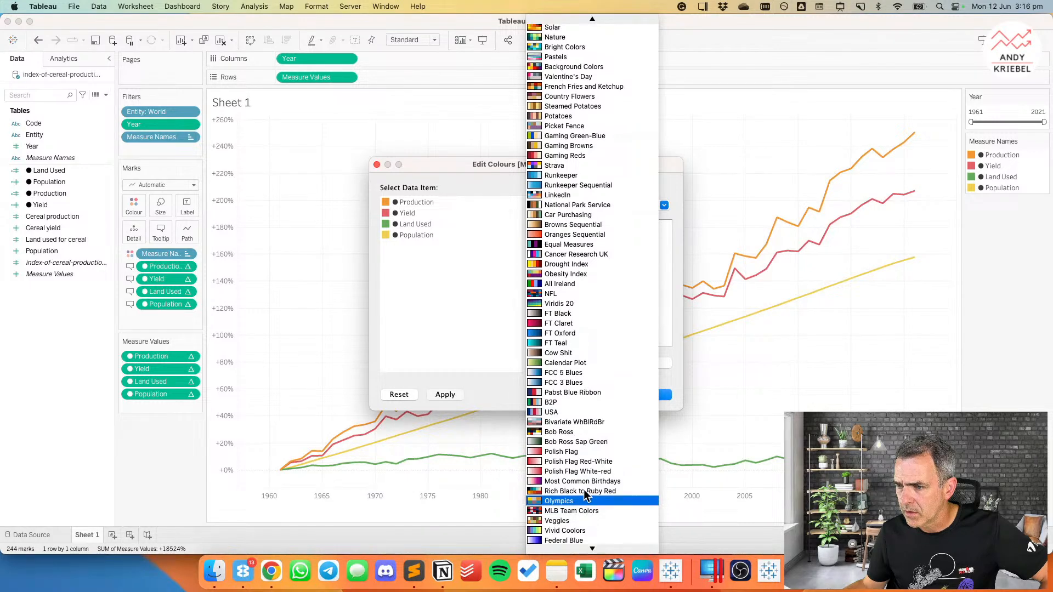
scroll(570, 291, "up", 10)
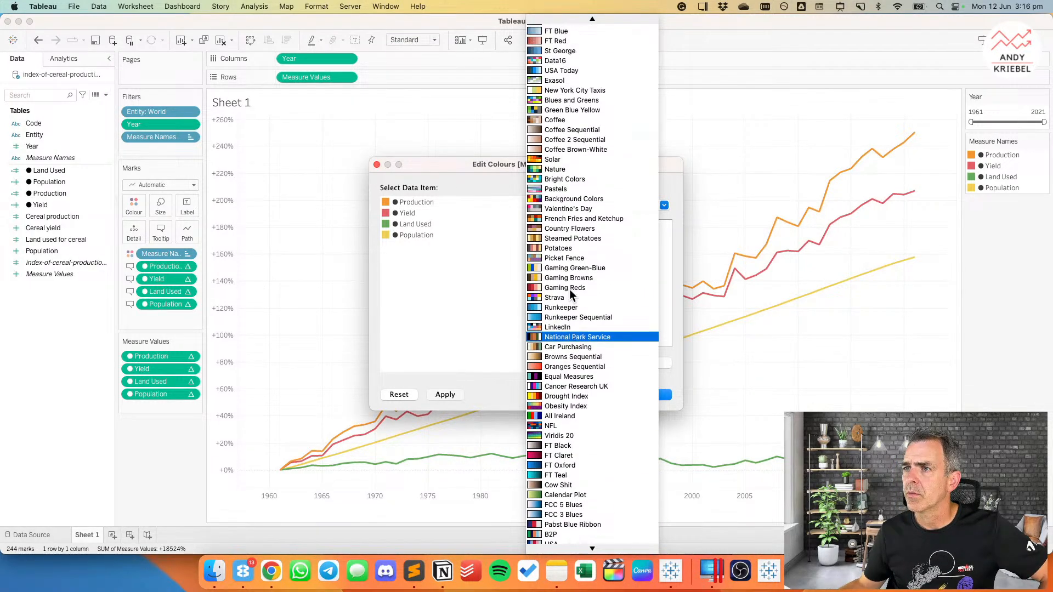
scroll(568, 289, "up", 14)
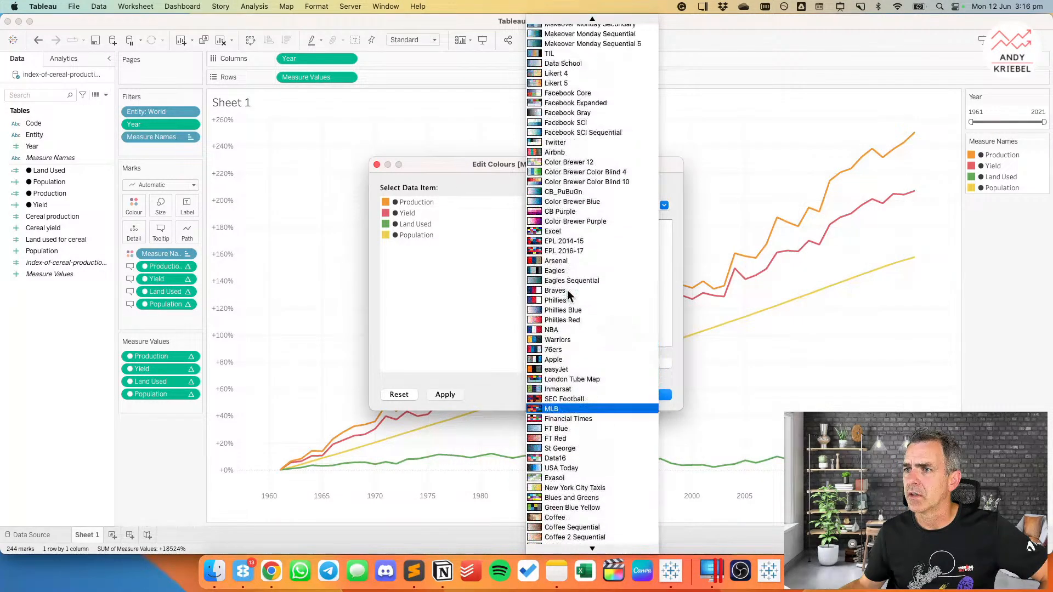
scroll(571, 299, "up", 2)
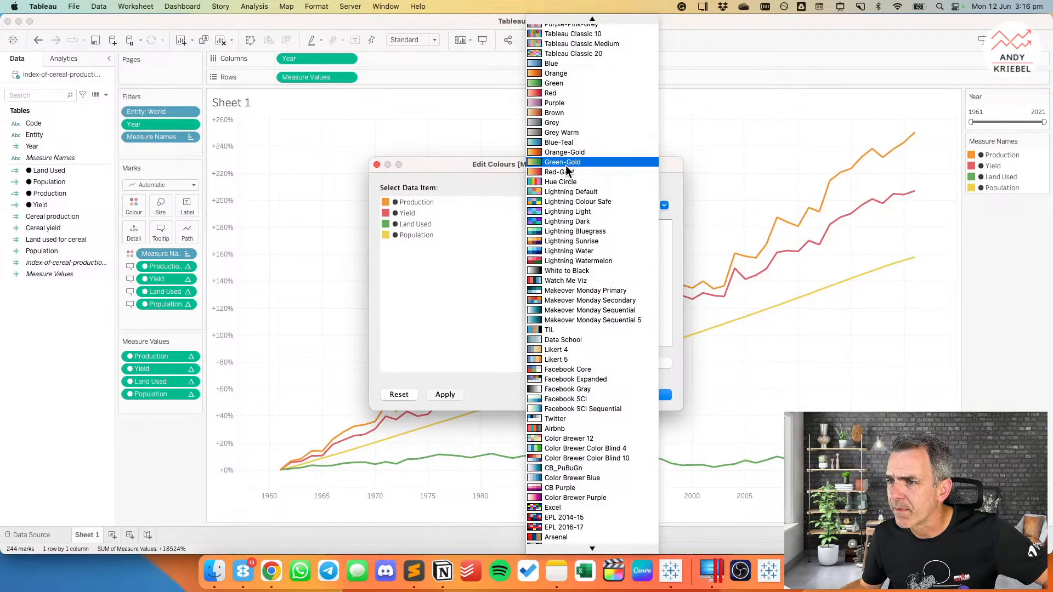
Step: Using the Hue Circle palette, colour Production blue, Yield green, Land Used orange and Population pink, and apply the changes
left_click(568, 202)
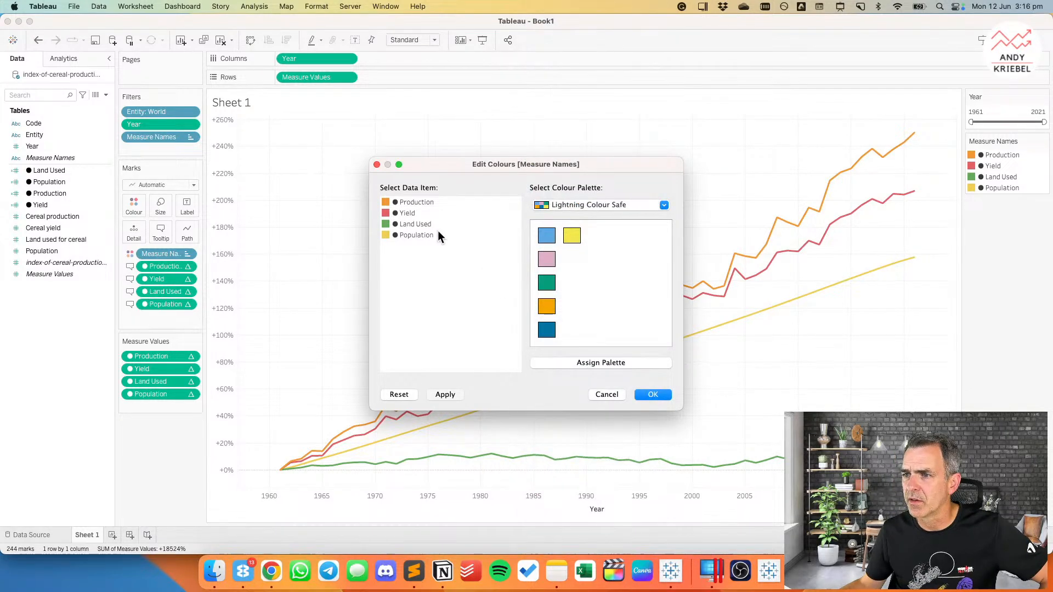
left_click(584, 205)
scroll(586, 208, "up", 5)
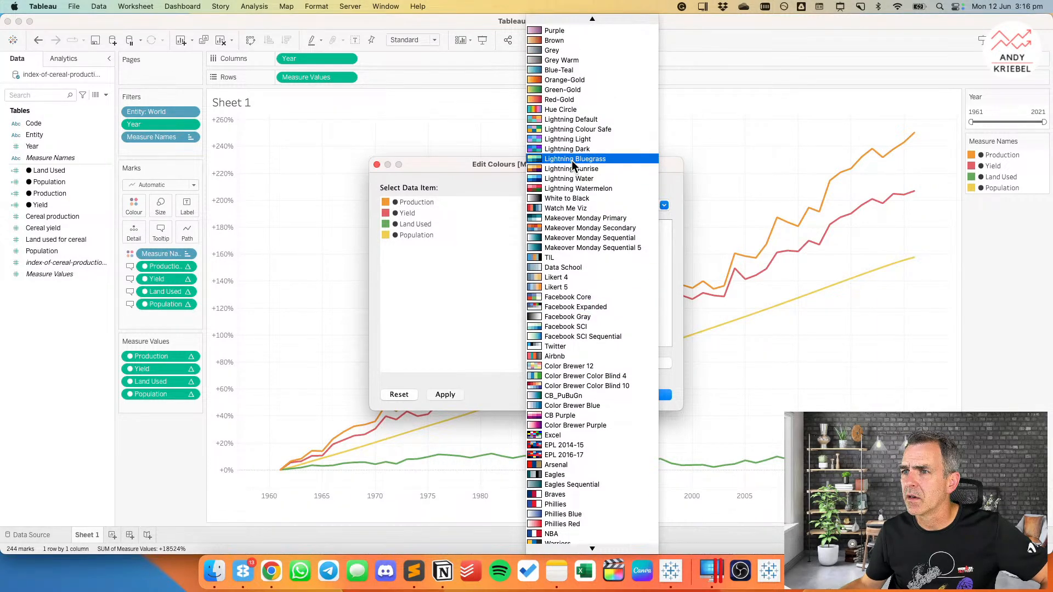
left_click(566, 110)
left_click(415, 203)
left_click(552, 241)
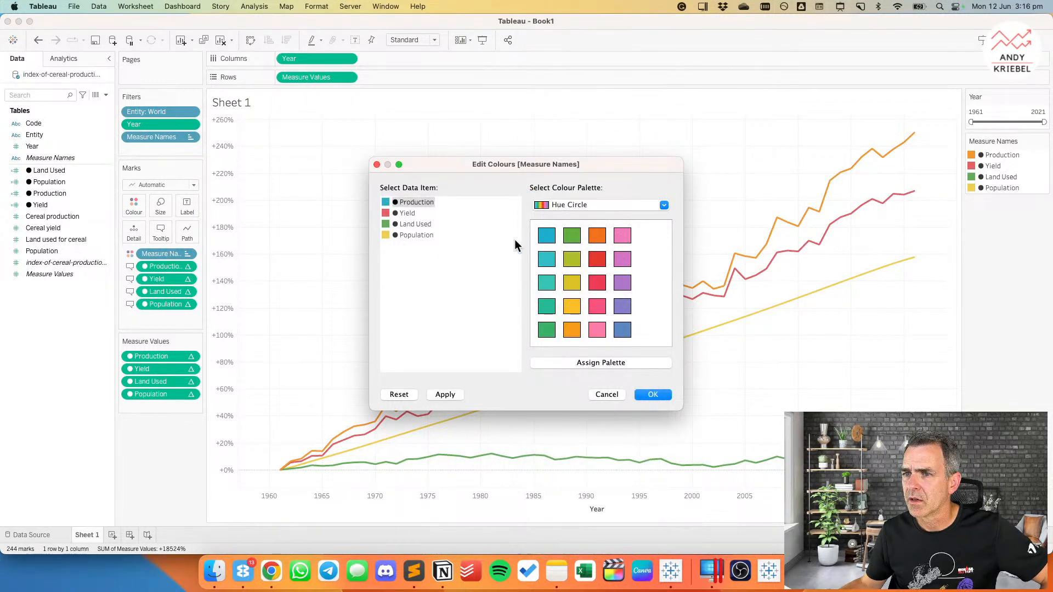
left_click(410, 213)
left_click(573, 236)
left_click(414, 224)
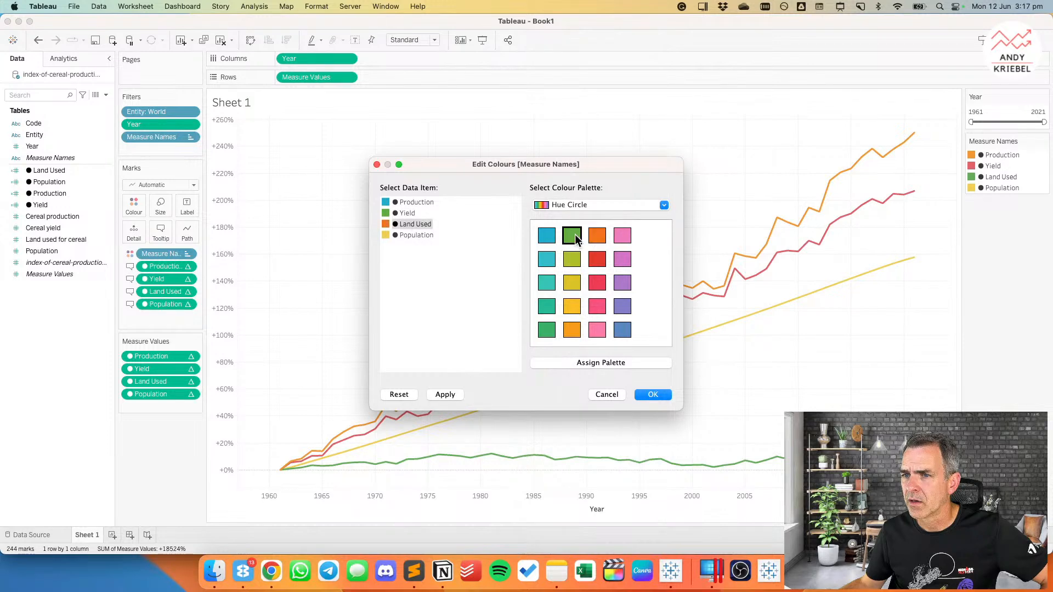
left_click(408, 236)
left_click(627, 236)
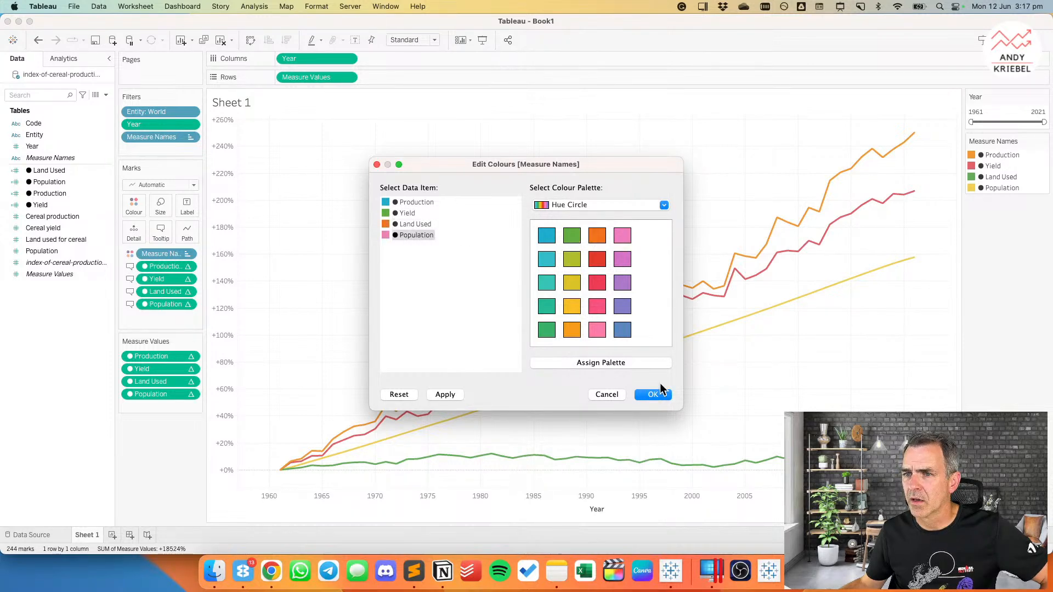
left_click(655, 395)
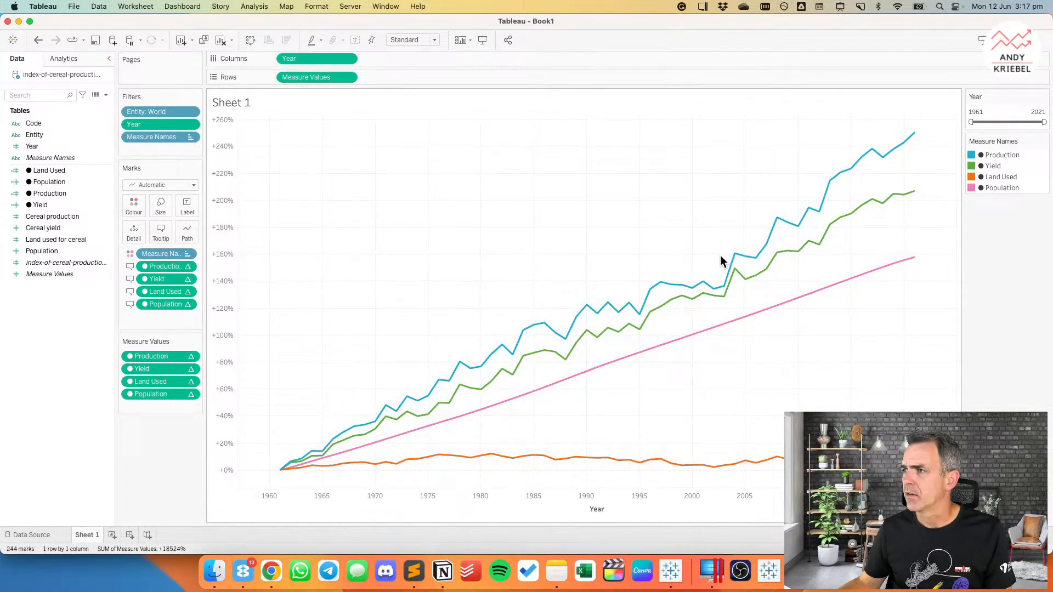
Step: Switch to Sublime Text, bring up a blank untitled file for the colour codes, and return to Tableau
left_click(414, 571)
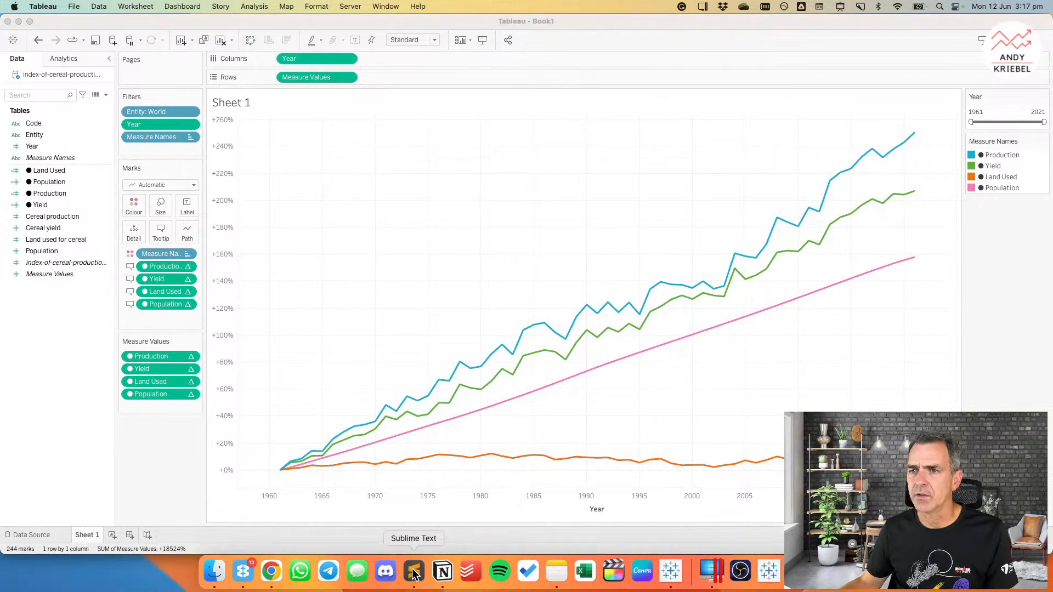
double_click(448, 112)
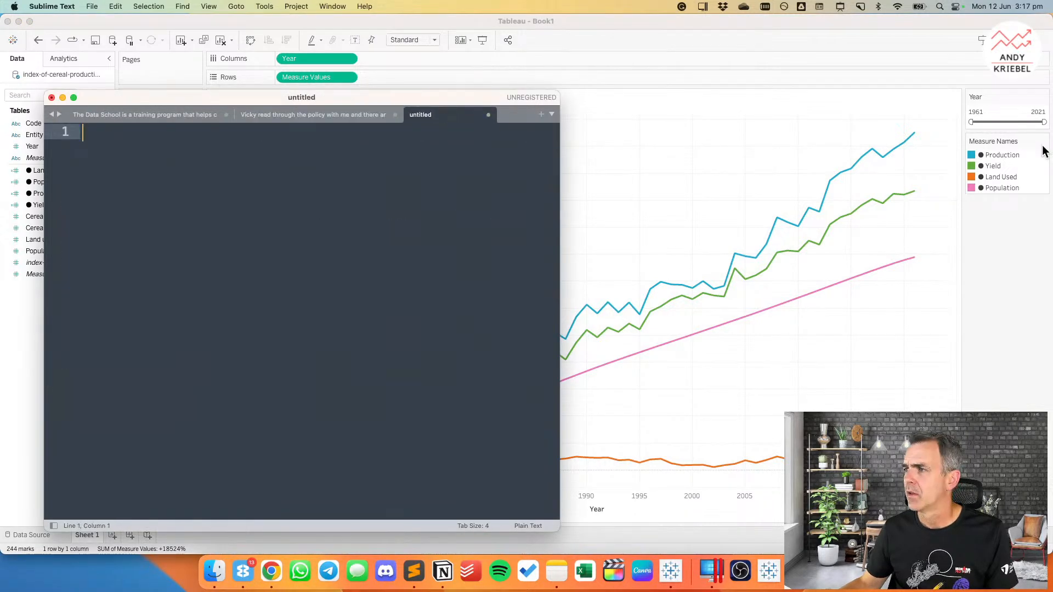
left_click(986, 163)
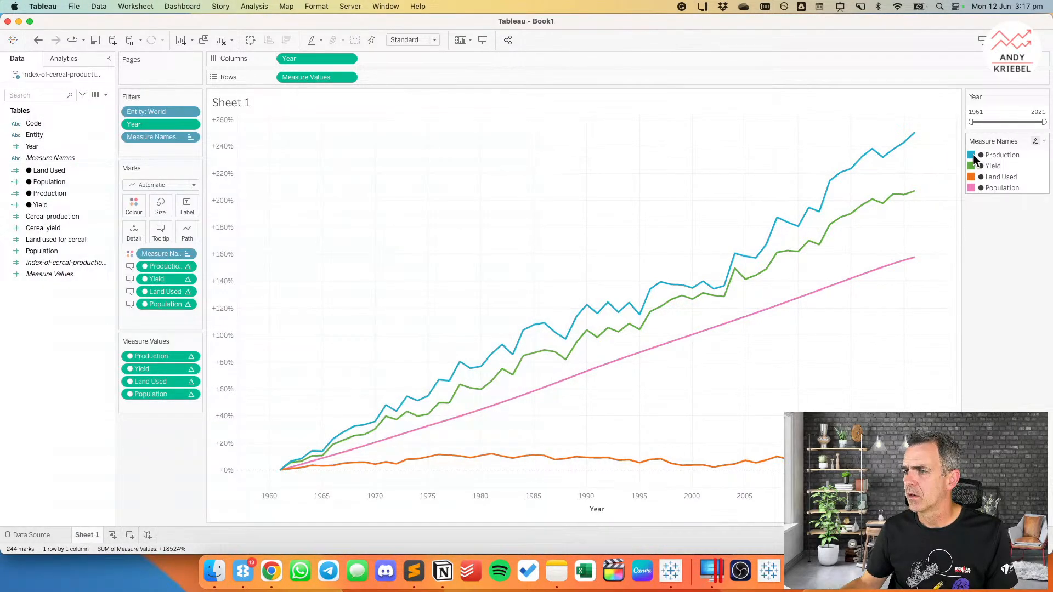
Step: Copy Production's hex colour 1BA3C6 from the Measure Names colour editor onto the first line of the blank Sublime Text file
double_click(974, 159)
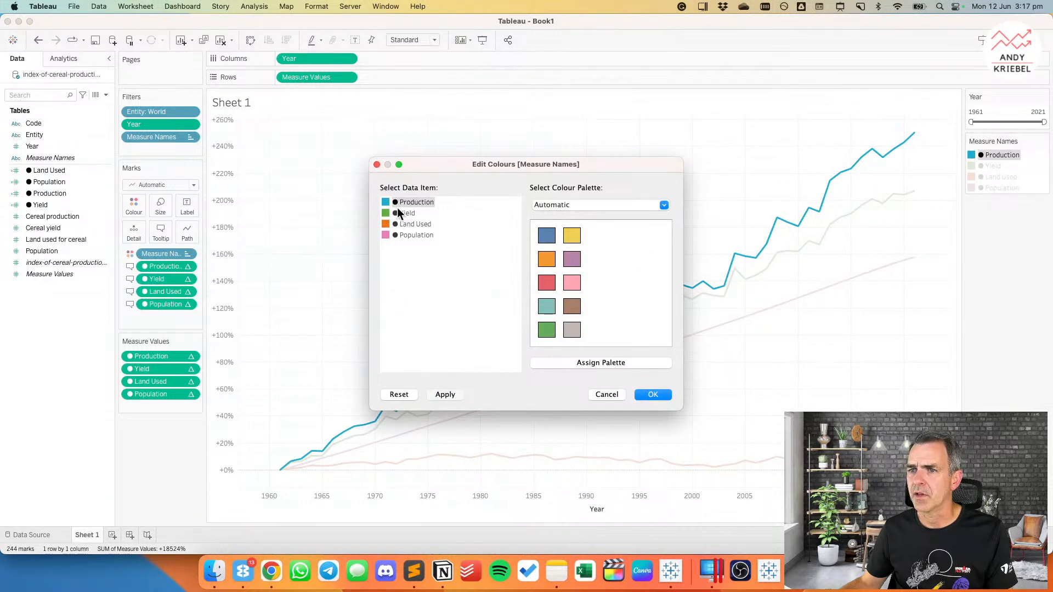
double_click(387, 203)
double_click(507, 242)
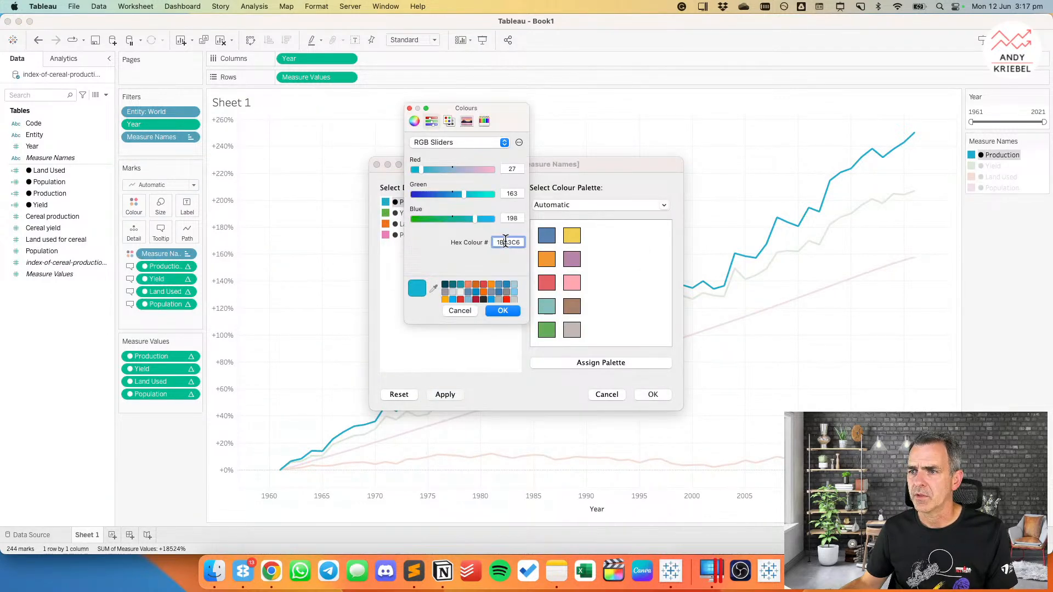
right_click(505, 242)
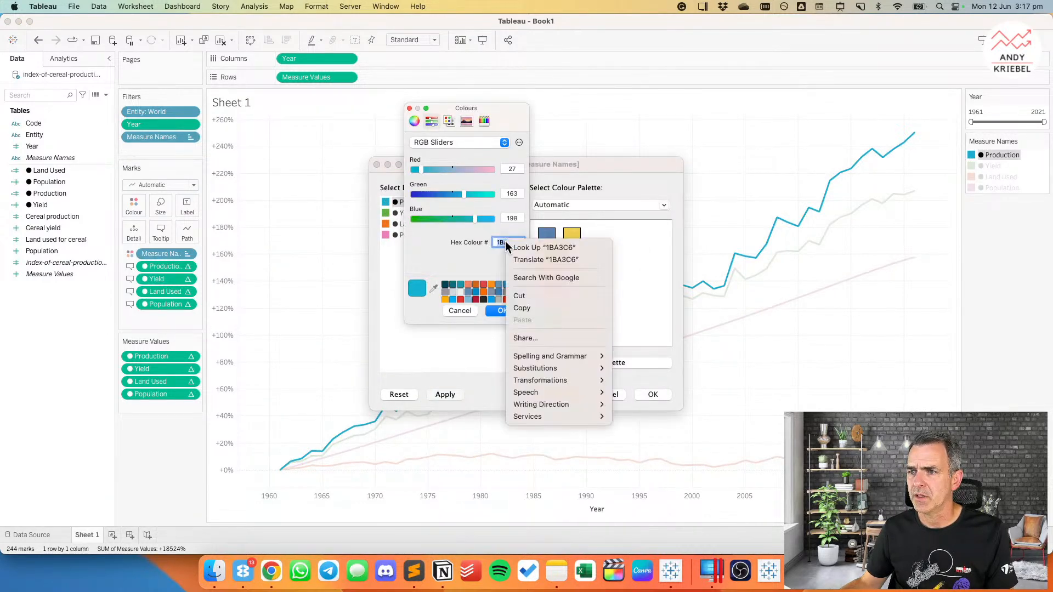
left_click(524, 307)
key("super+Tab")
key("super+v")
key("Return")
key("super+Tab")
left_click(455, 311)
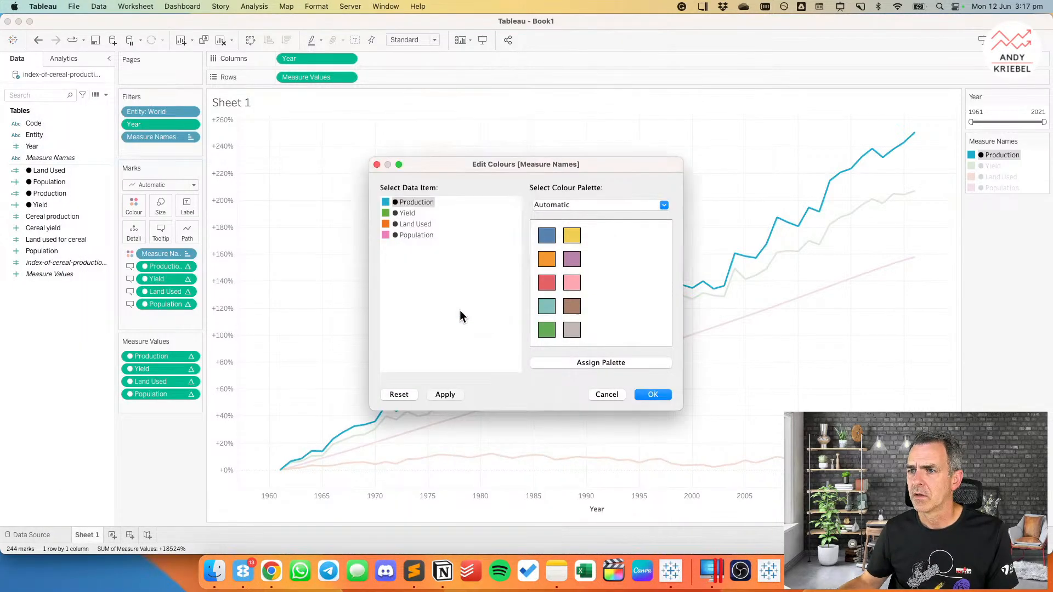
Step: Copy Yield's hex colour 57A337 into the Sublime Text file and leave its colour picker without changes
double_click(409, 213)
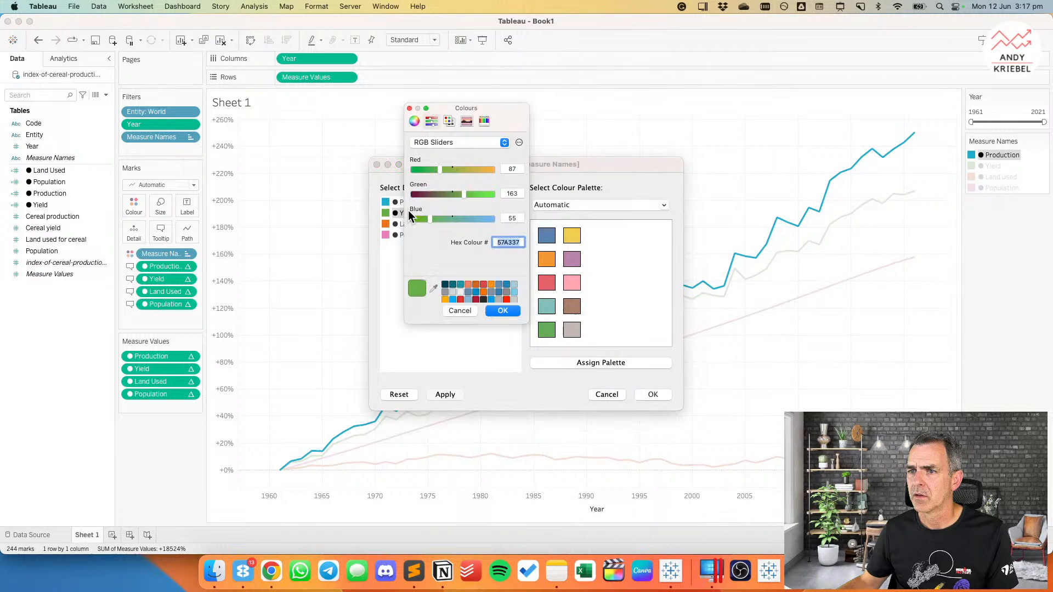
right_click(508, 243)
left_click(528, 311)
key("super+Tab")
key("super+v")
key("super+Tab")
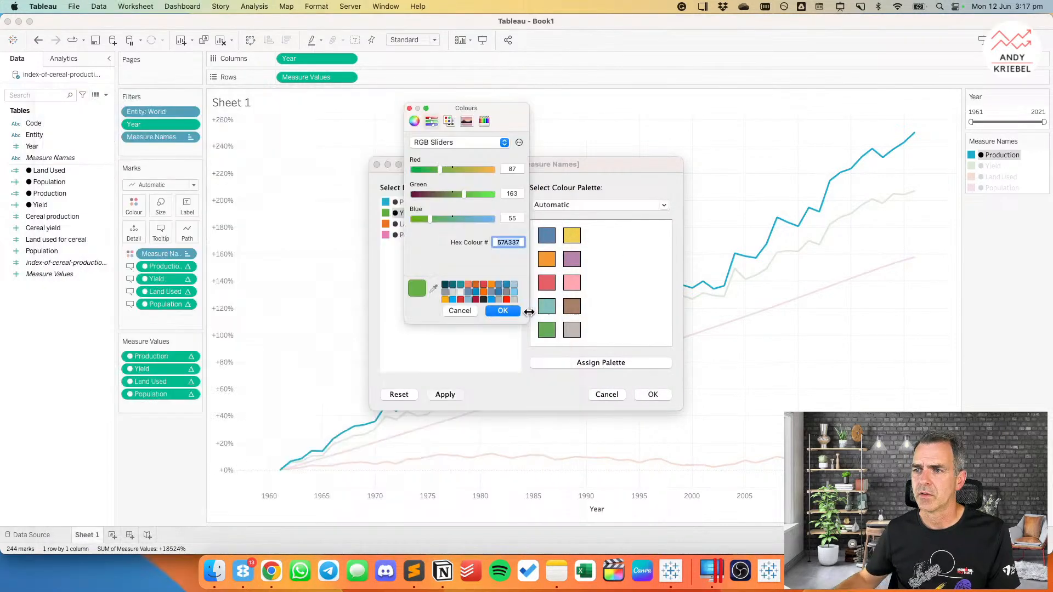
left_click(466, 311)
Step: Copy Land Used's hex colour F06719 onto the third line of the Sublime Text file and dismiss its colour picker
double_click(407, 224)
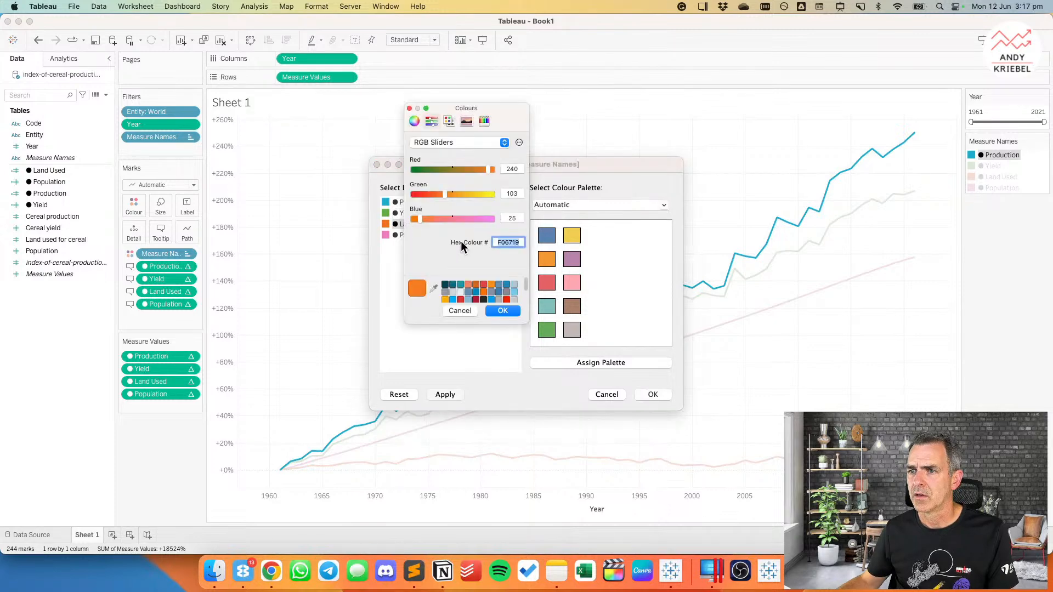
right_click(515, 243)
left_click(542, 307)
key("super+Tab")
key("super+v")
key("Return")
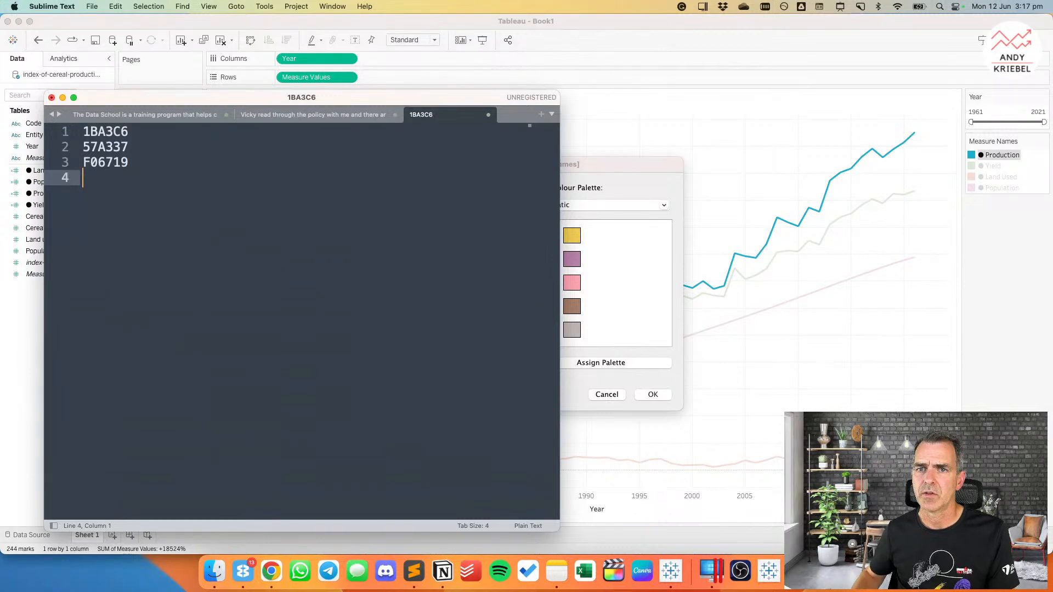
key("super+Tab")
key("Escape")
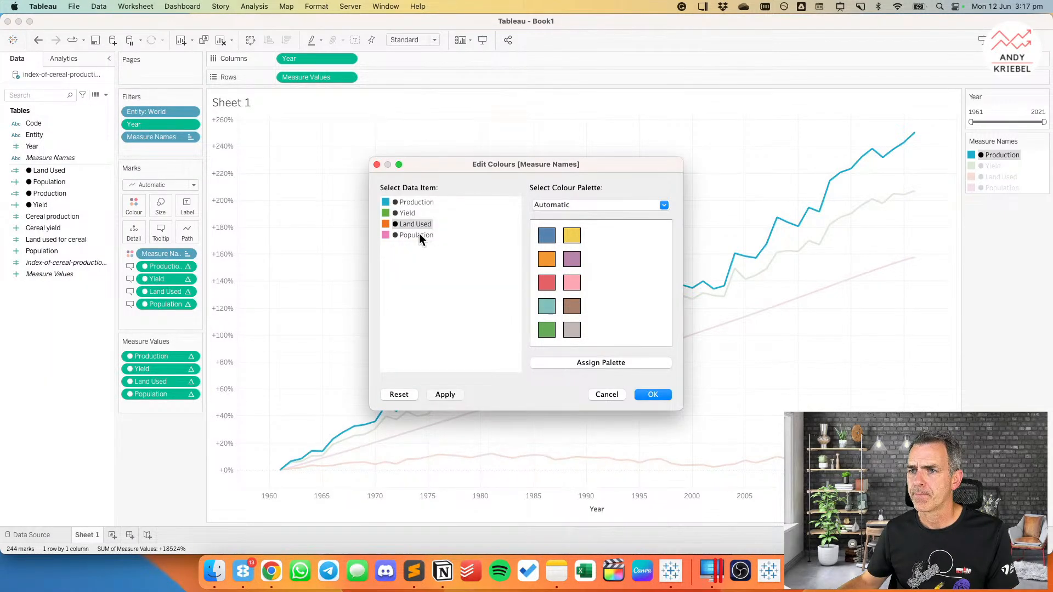
Step: Copy Population's hex colour EB73B3 onto the fourth line of the Sublime Text file and cancel the Measure Names colour editor
double_click(419, 234)
right_click(509, 241)
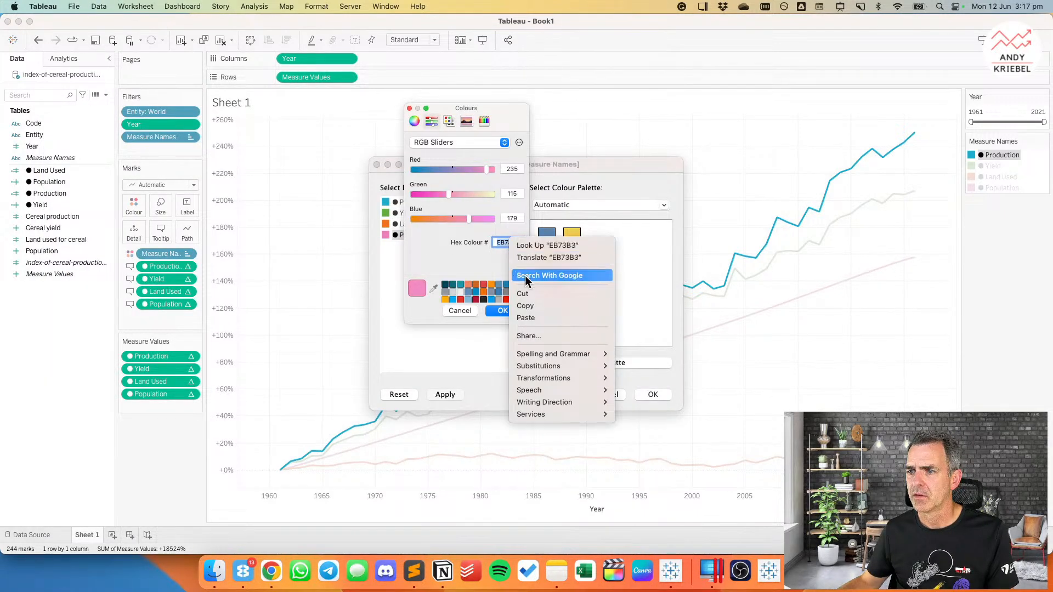
left_click(531, 306)
left_click(460, 311)
key("super+Tab")
type("V")
key("BackSpace")
key("super+v")
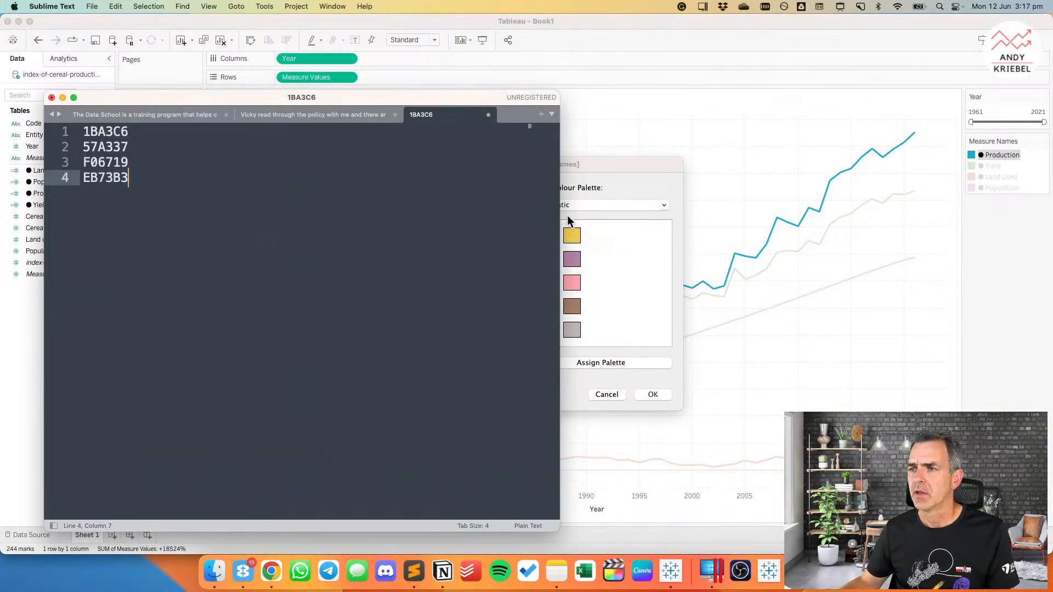
left_click(625, 229)
left_click(607, 395)
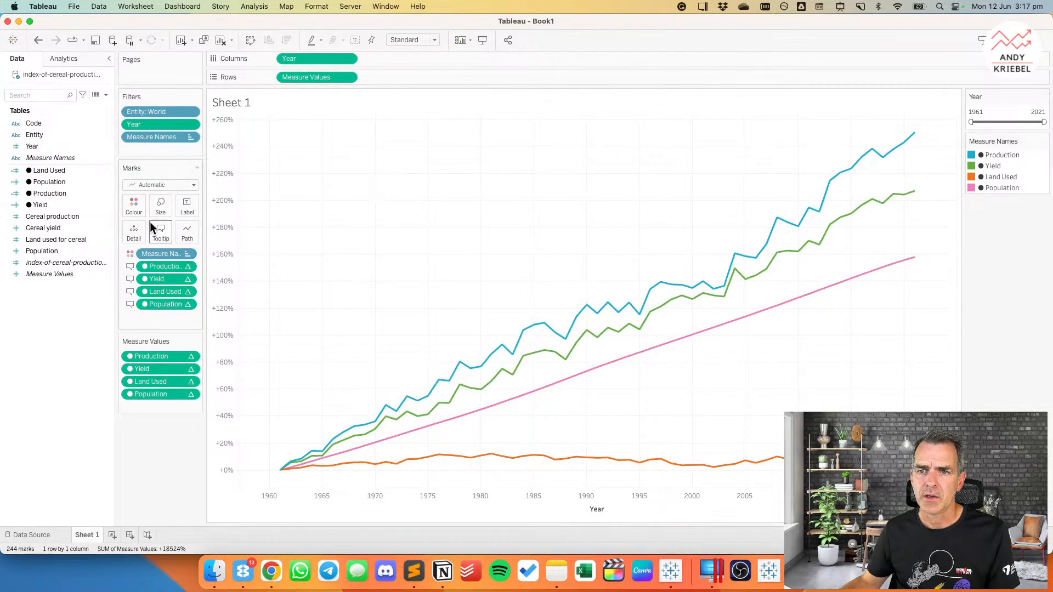
Step: Open the tooltip for editing and delete the Measure Names and Measure Values line
left_click(159, 233)
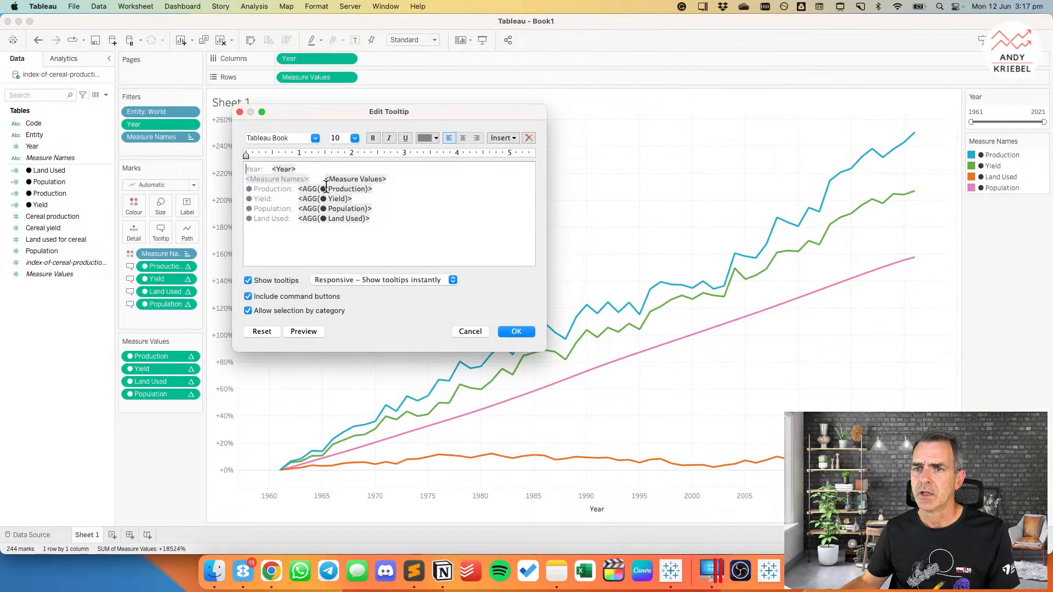
key("Down")
key("shift+Down")
key("Delete")
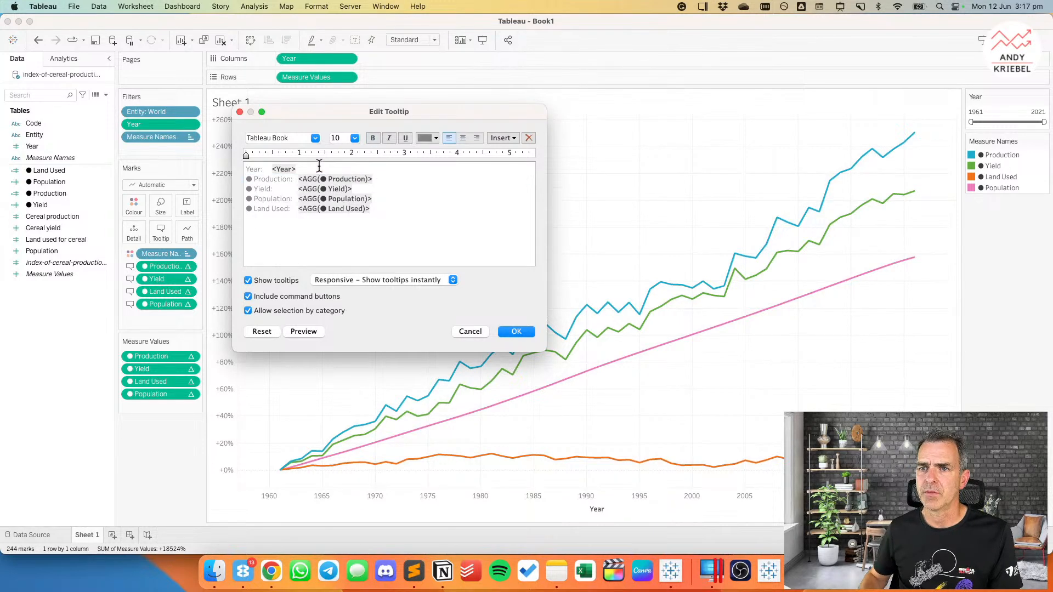
Step: Delete the "Year:" label from the tooltip's first line, keeping the <Year> field, after comparing with the original chart's tooltip in Chrome
key("shift+Right")
key("shift+Right")
key("shift+Right")
key("shift+Right")
key("shift+Right")
key("shift+Right")
key("shift+Right")
key("shift+Left")
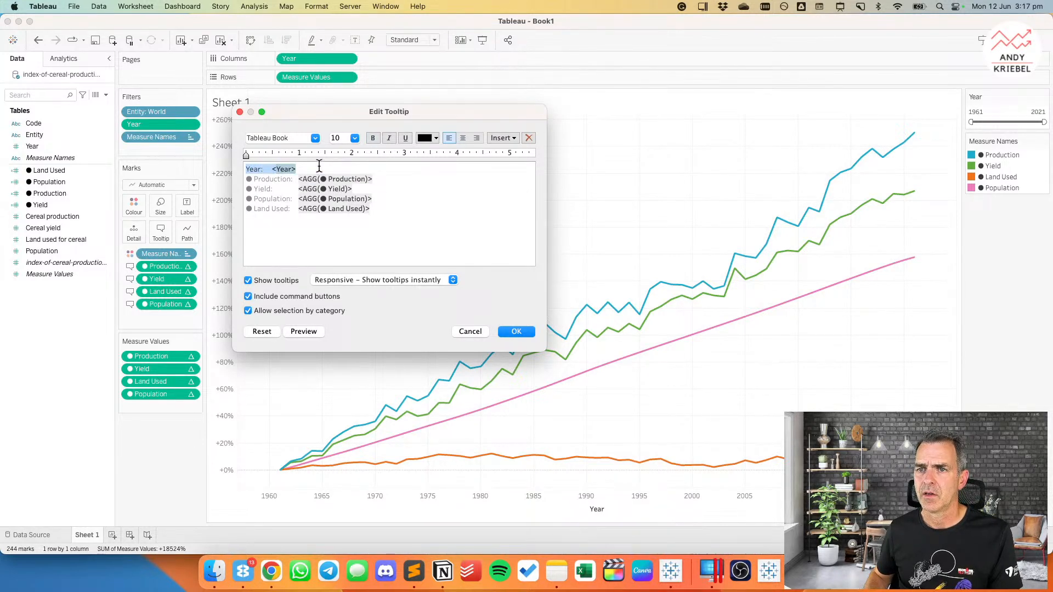
key("super+Tab")
key("super+Tab")
key("super+Tab")
key("Tab")
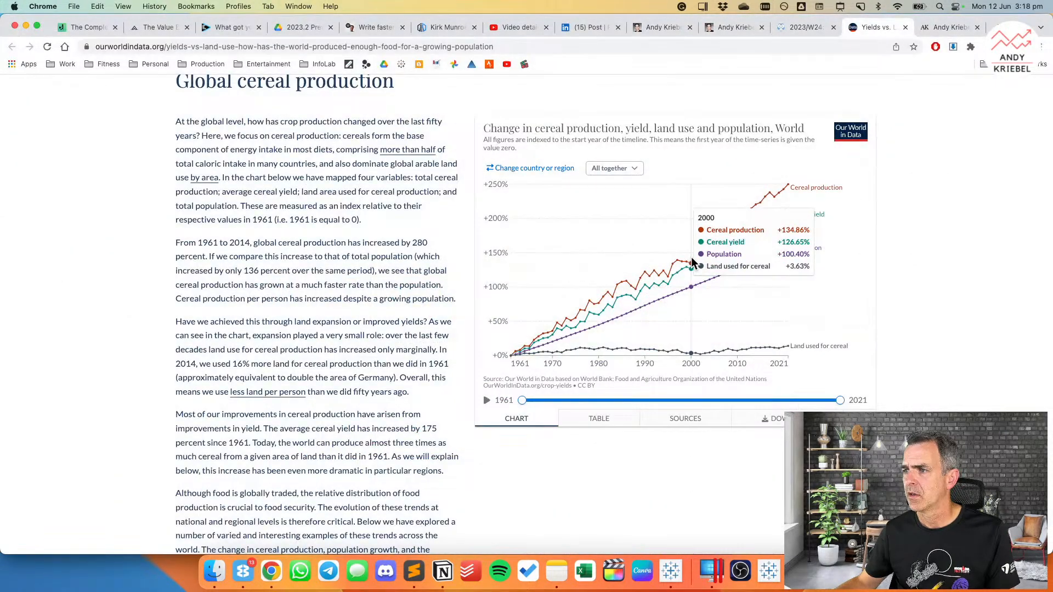
key("super+Tab")
key("BackSpace")
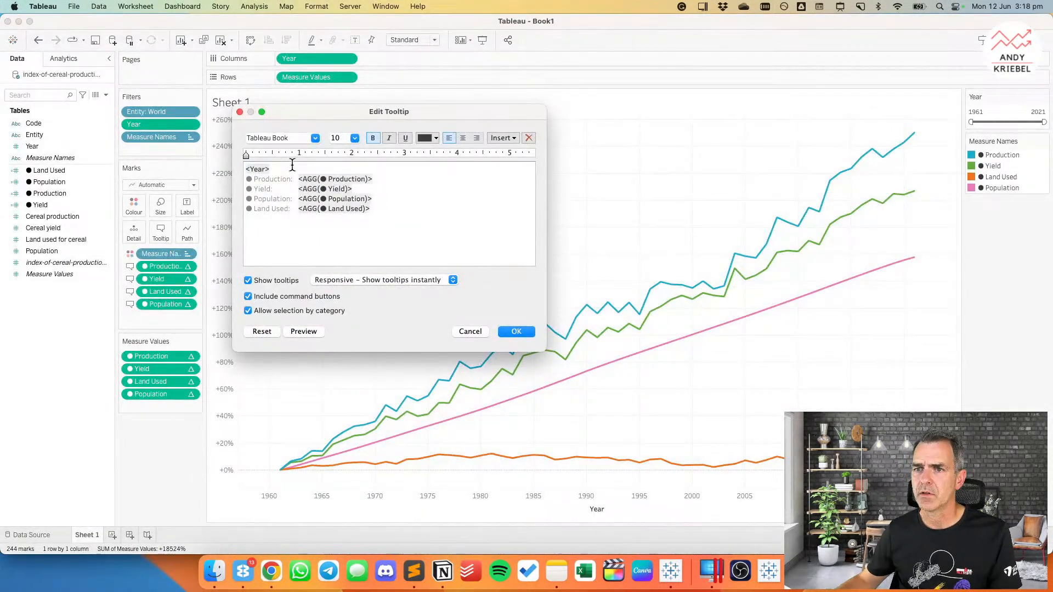
Step: Remove the colons after the Production, Yield, Population and Land Used labels, keeping the tooltip's values aligned at the tab position
key("super+Tab")
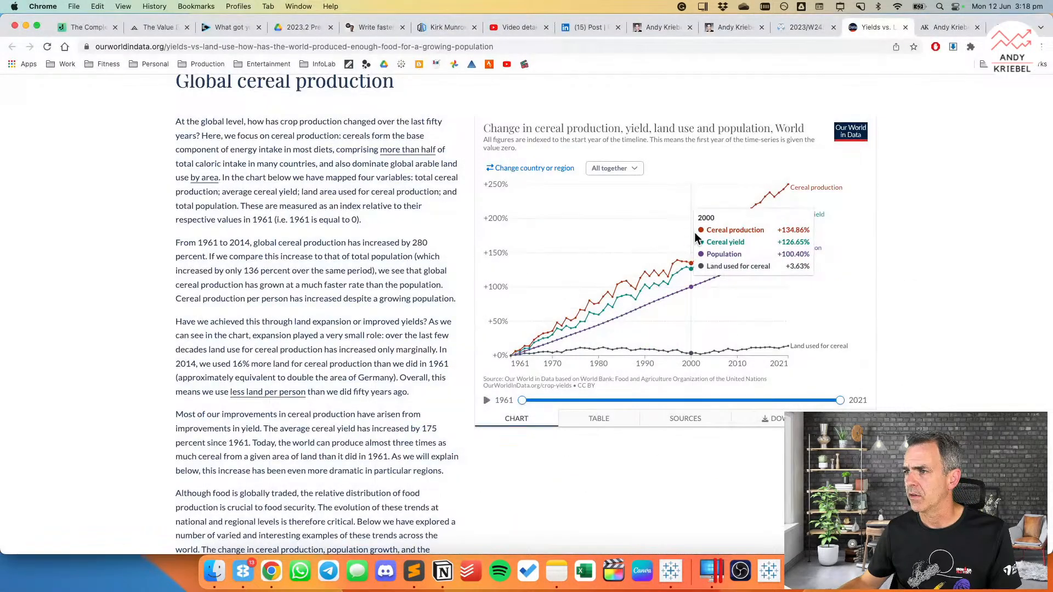
key("super+Tab")
left_click(291, 179)
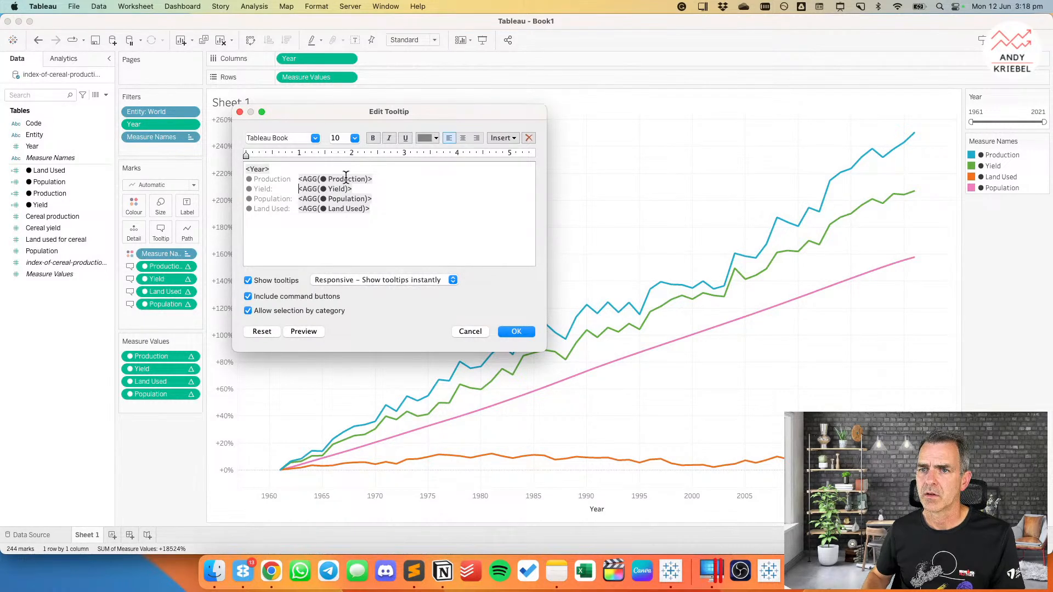
key("BackSpace")
key("Delete")
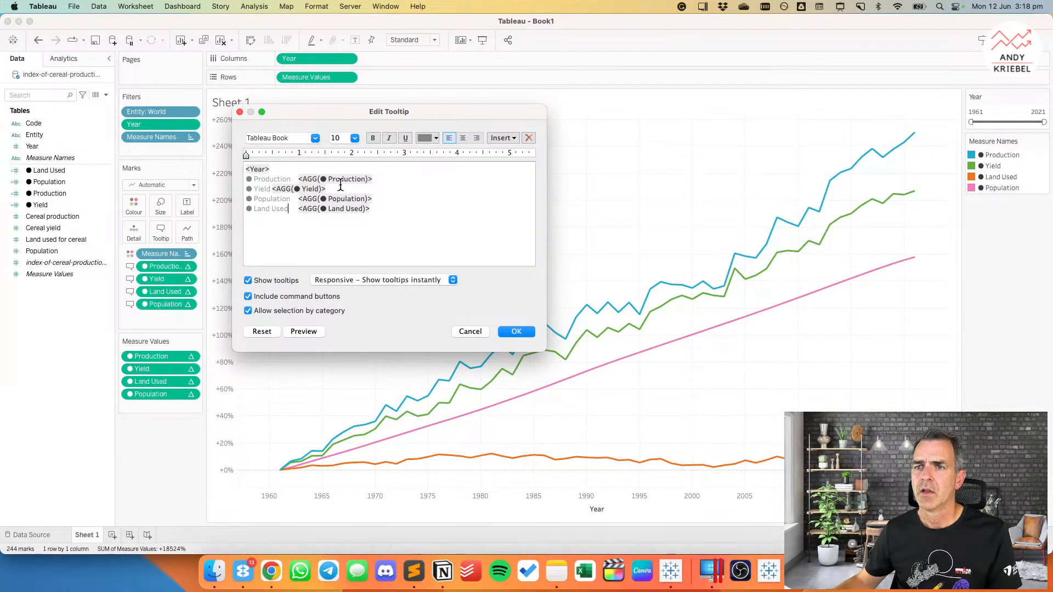
left_click_drag(388, 211, 297, 156)
left_click(295, 266)
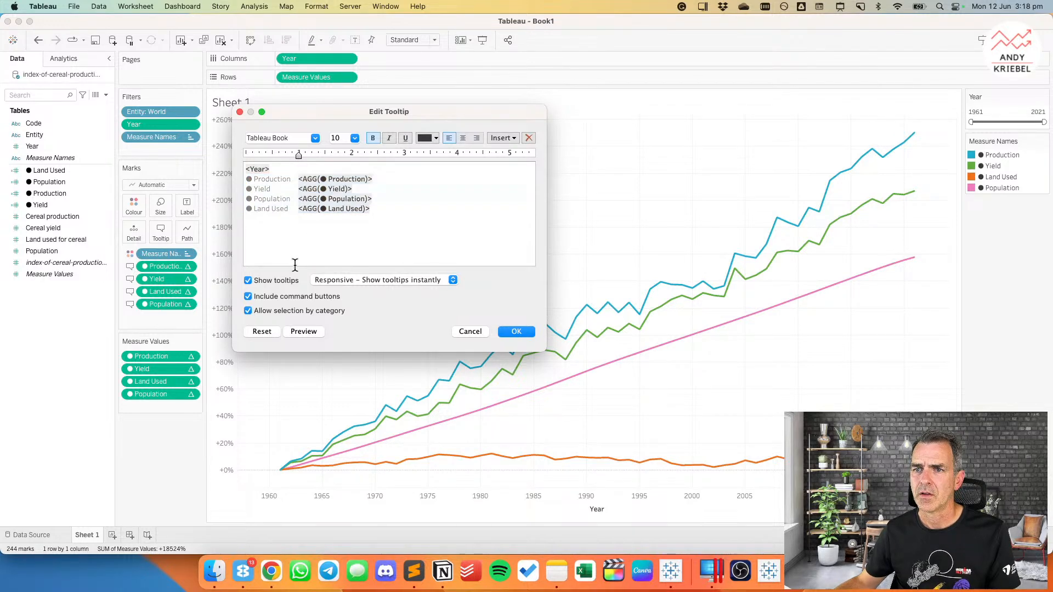
Step: Set the font of the four measure lines in the tooltip to Tableau Medium
key("shift+super+Down")
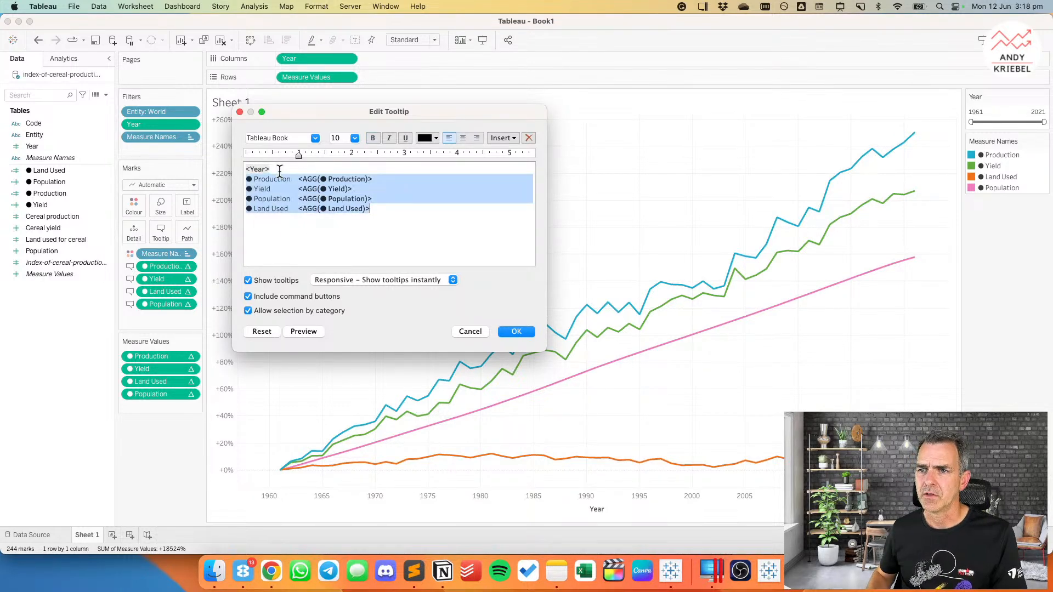
left_click(314, 138)
left_click(304, 168)
left_click(304, 169)
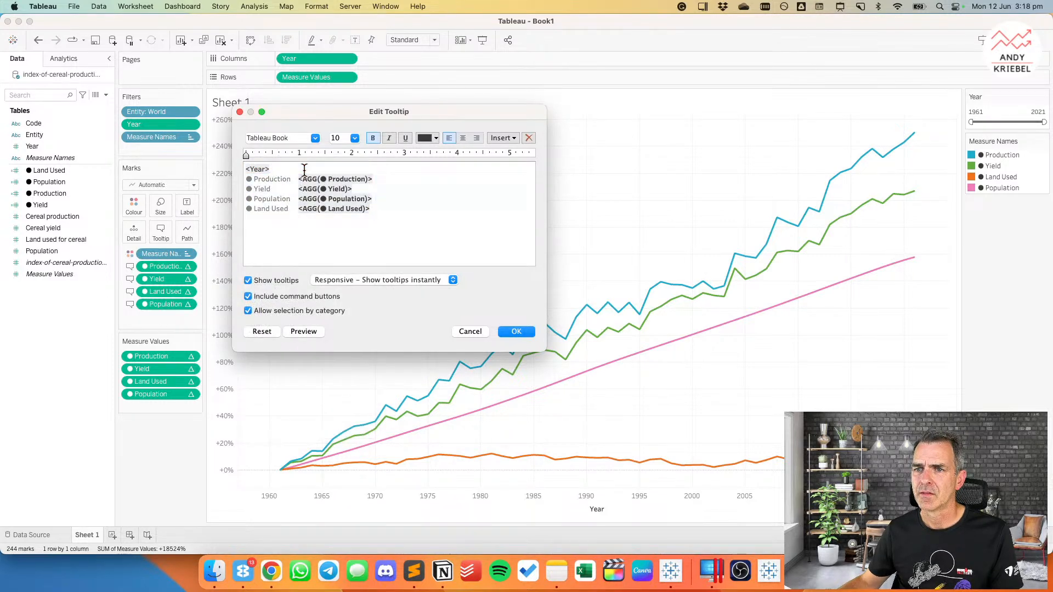
key("shift+super+Down")
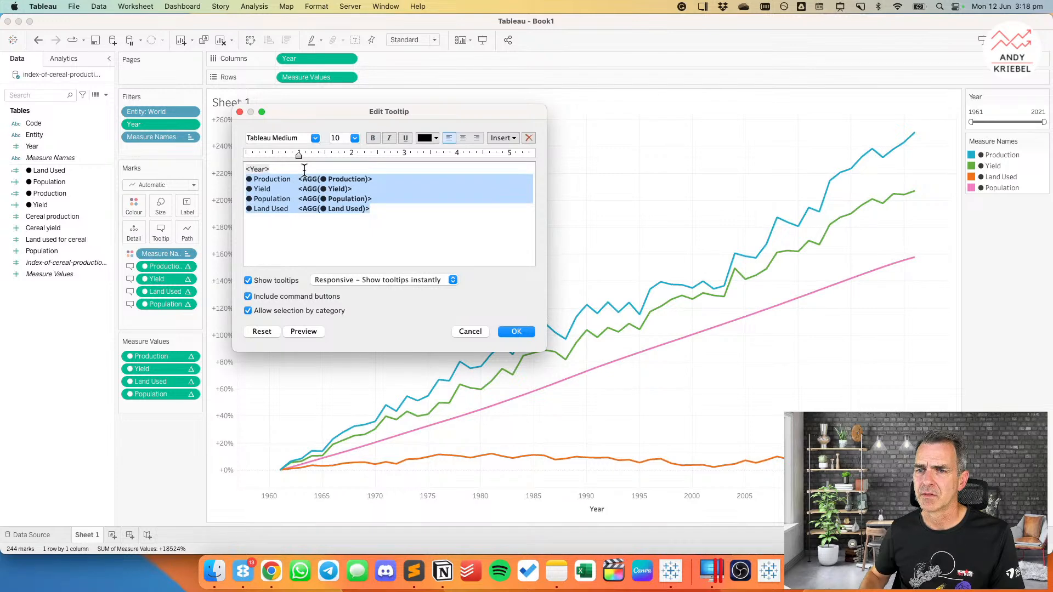
Step: Colour the tooltip's entire Population line with the copied hex colour EB73B3
left_click(304, 168)
key("shift+End")
key("Down")
key("Down")
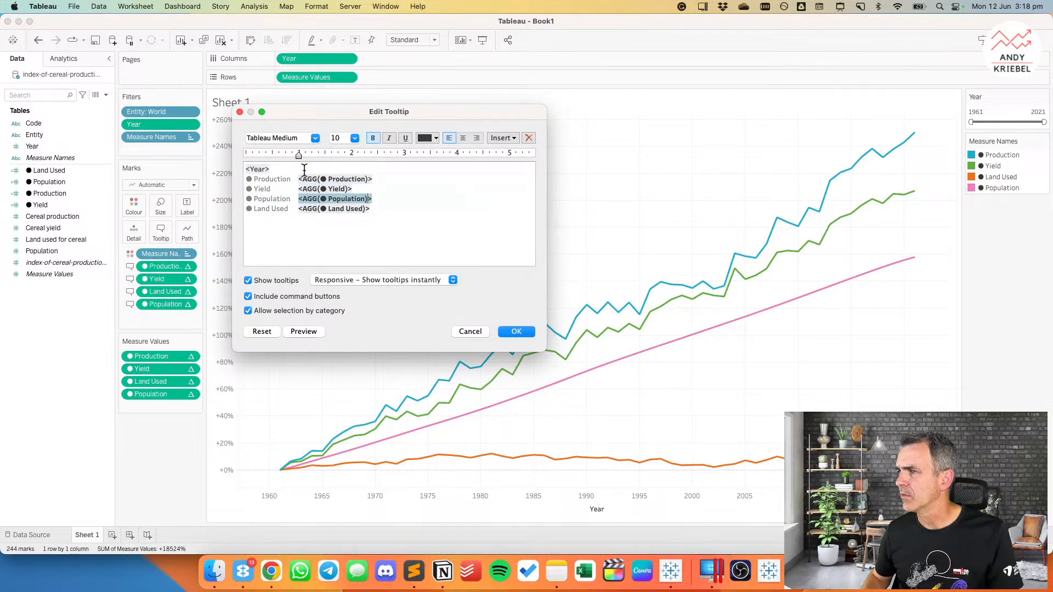
key("Home")
key("shift+Down")
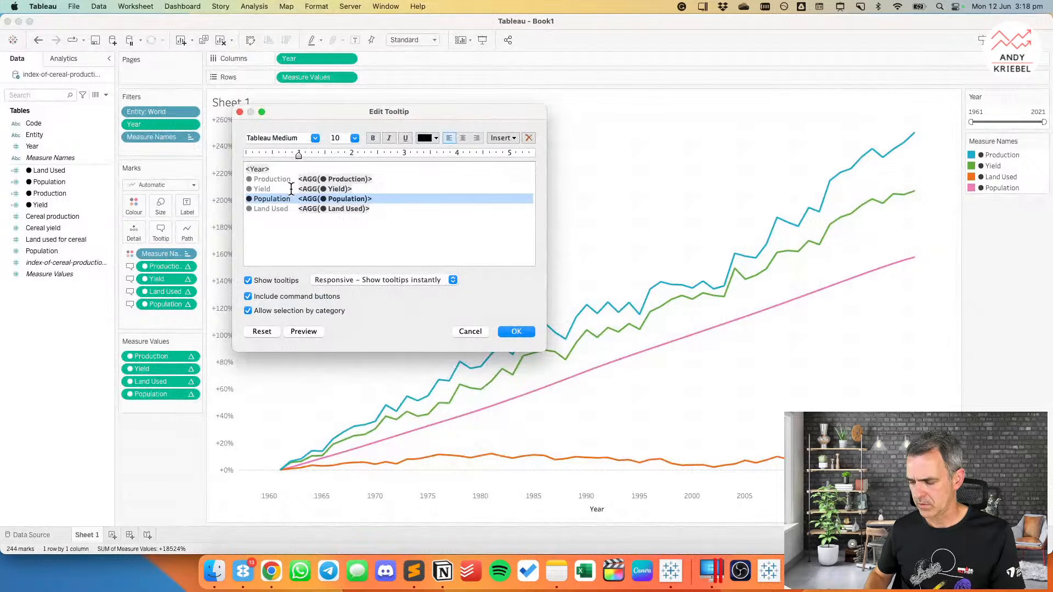
left_click(424, 138)
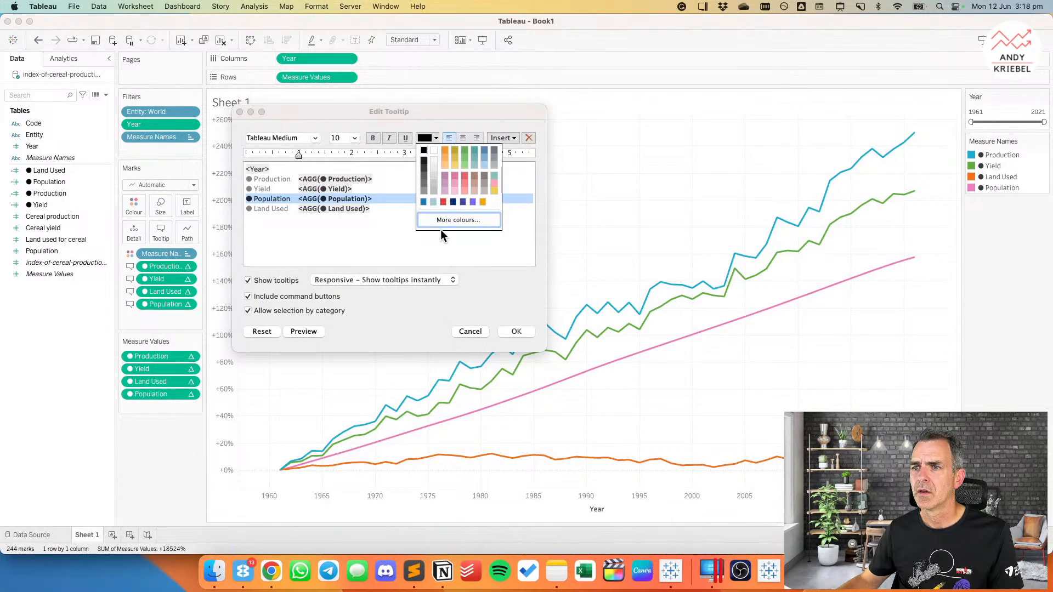
left_click(443, 220)
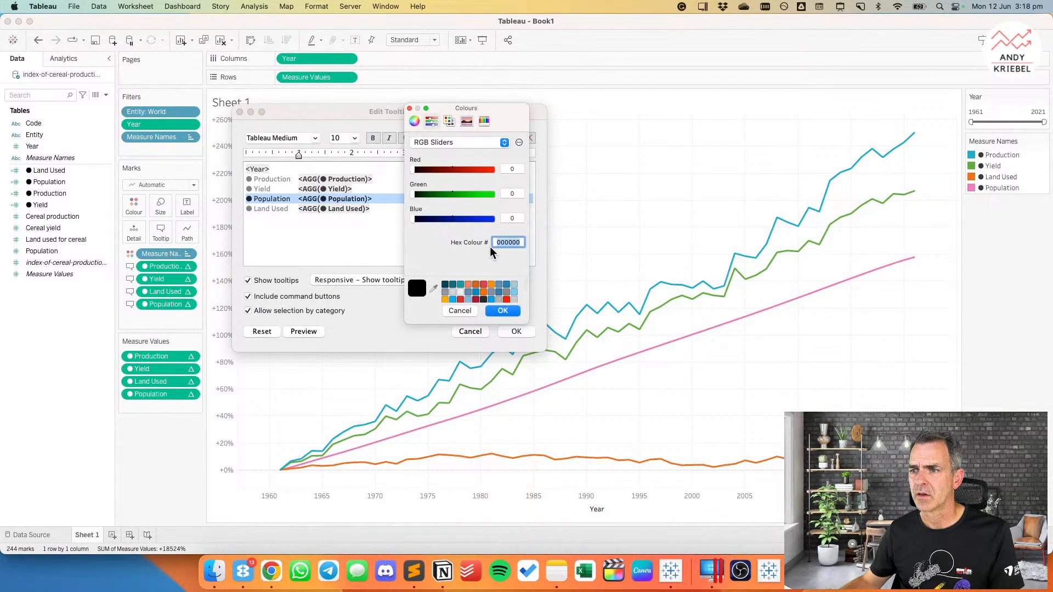
right_click(507, 242)
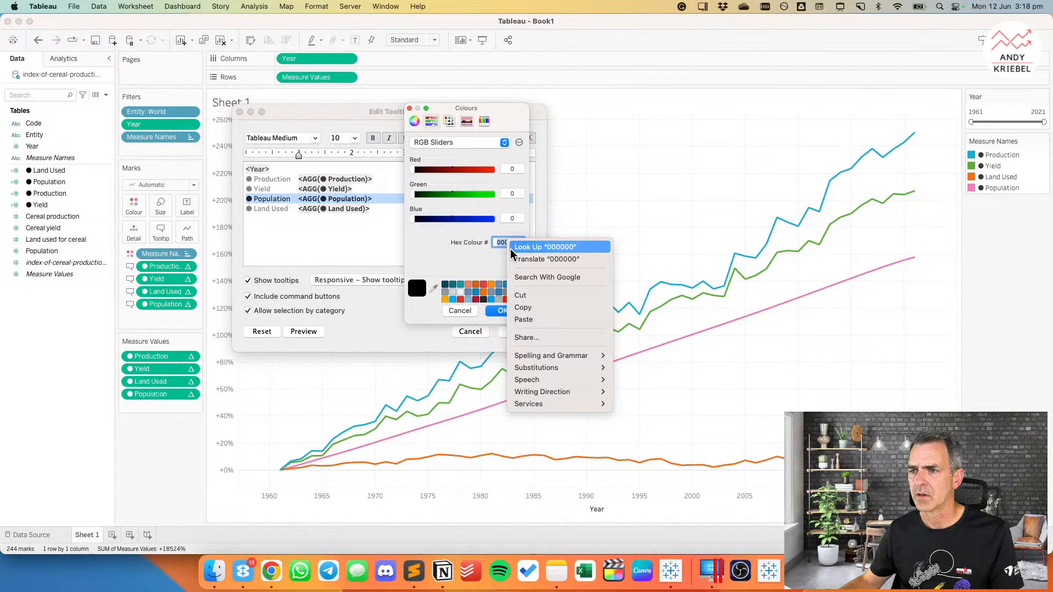
left_click(524, 318)
left_click(495, 312)
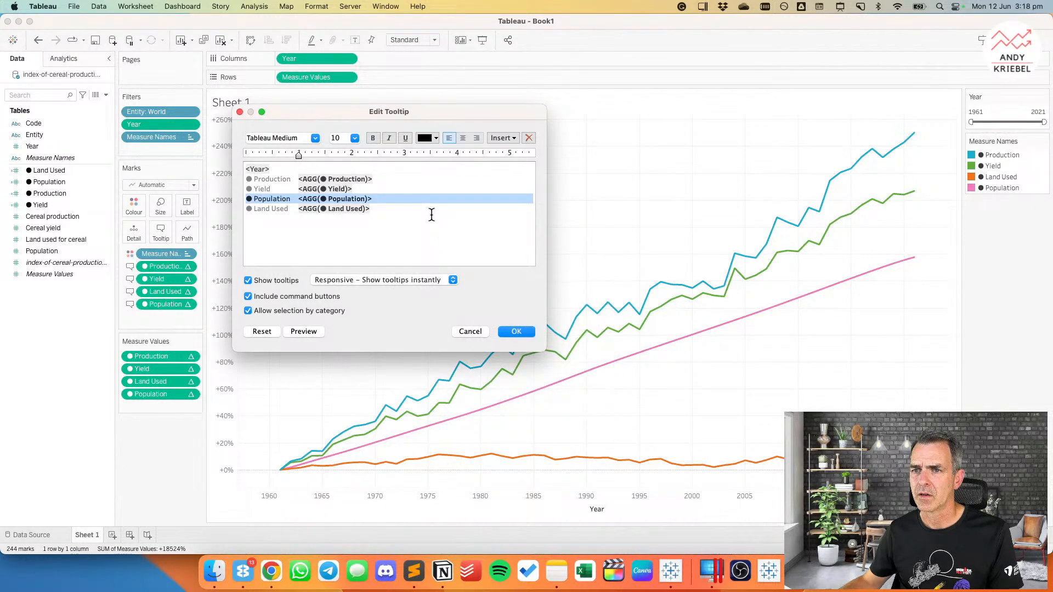
left_click(402, 186)
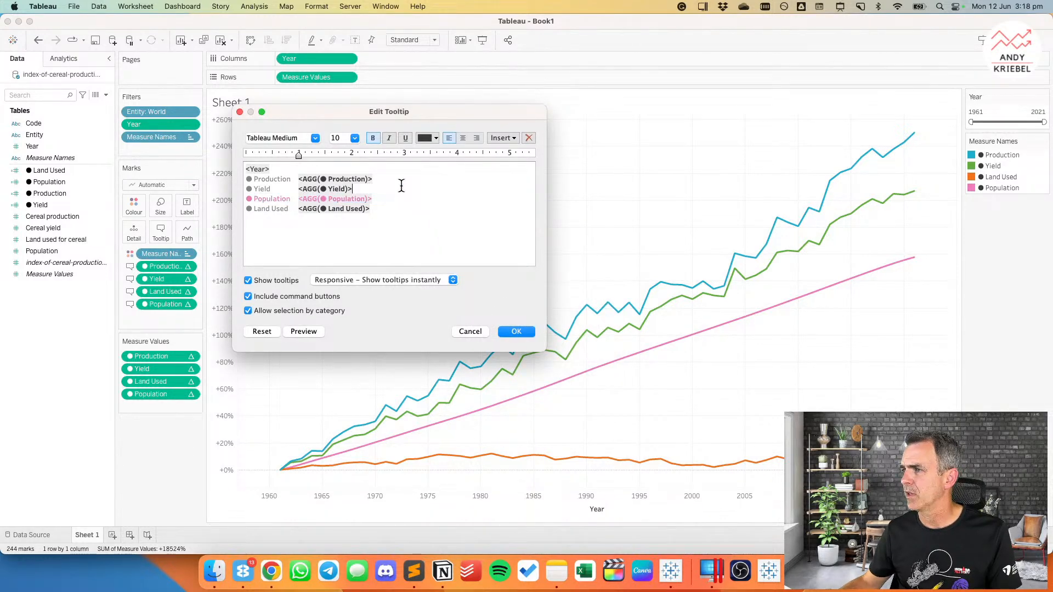
Step: Copy hex colour 1BA3C6 from the Sublime Text file and apply it to the tooltip's entire Production line
key("super+Tab")
key("super+Tab")
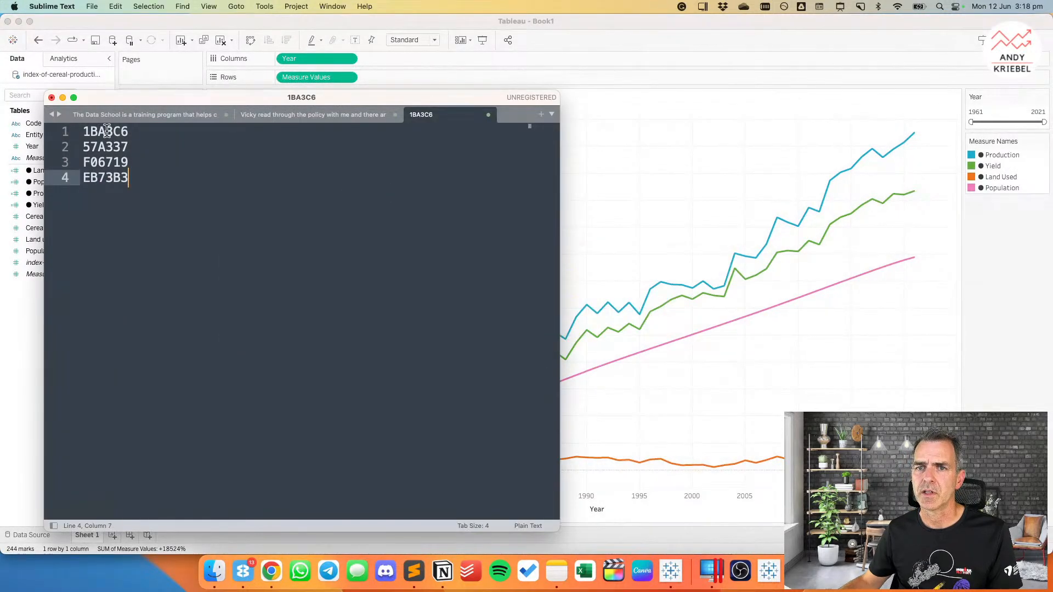
double_click(106, 132)
key("super+c")
key("super+Tab")
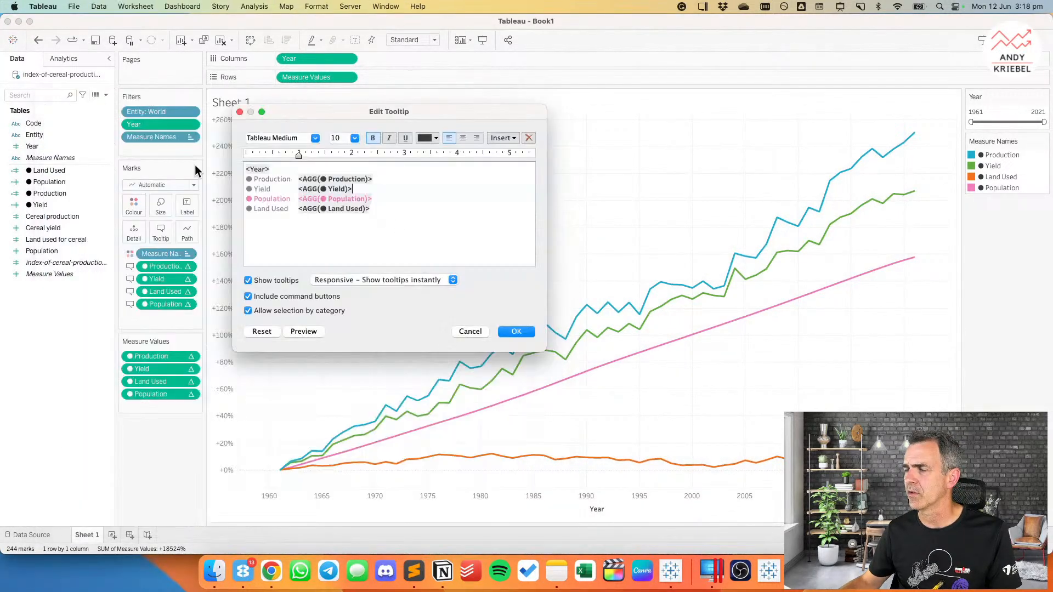
triple_click(376, 178)
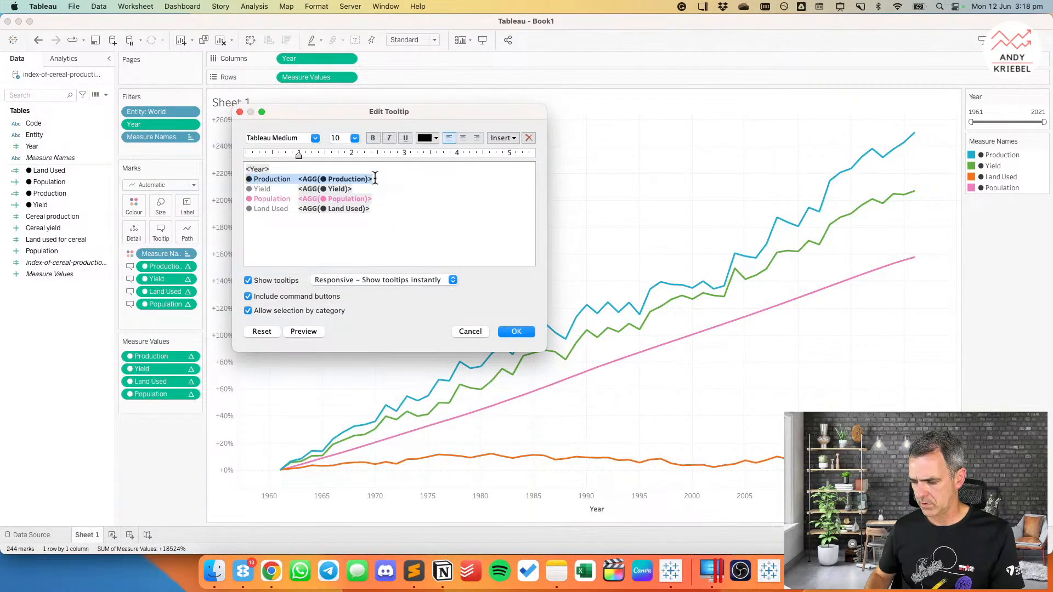
left_click(423, 137)
left_click(458, 220)
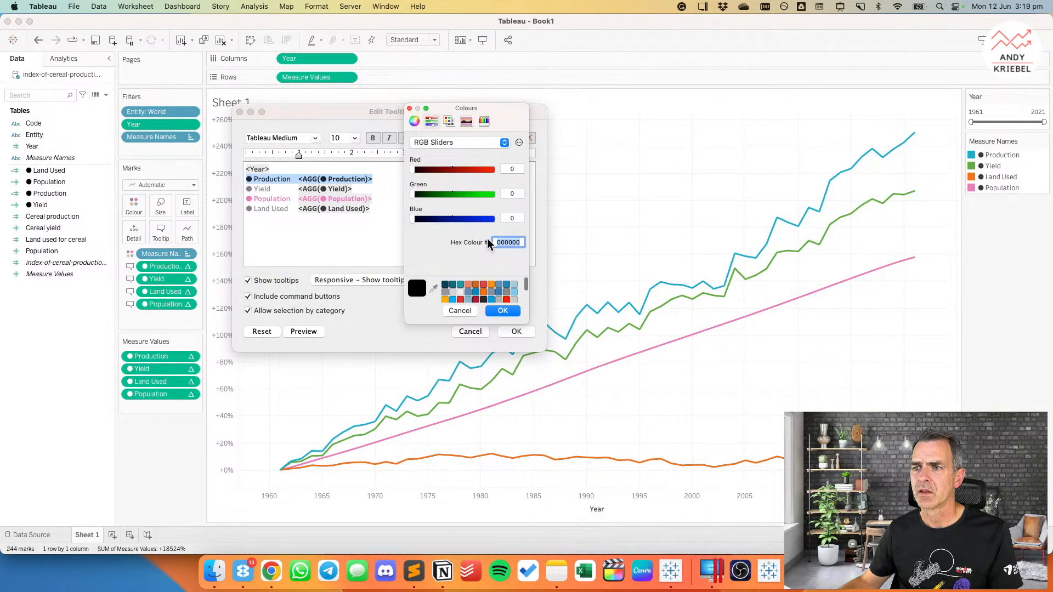
right_click(504, 245)
left_click(521, 320)
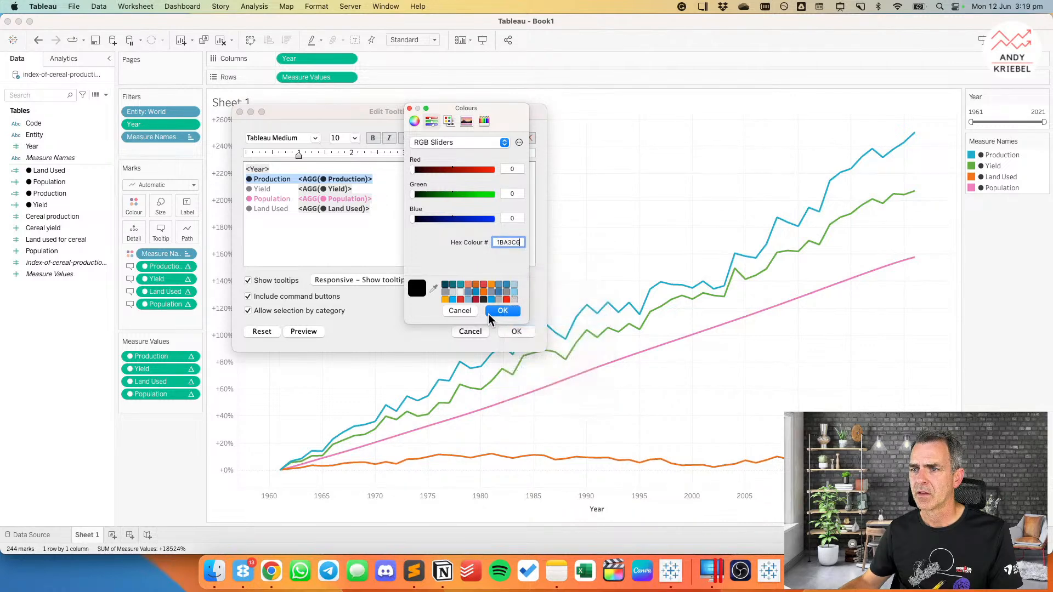
left_click(502, 312)
Step: Copy hex colour 57A337 from the Sublime Text file and apply it to the tooltip's entire Yield line
key("super+Tab")
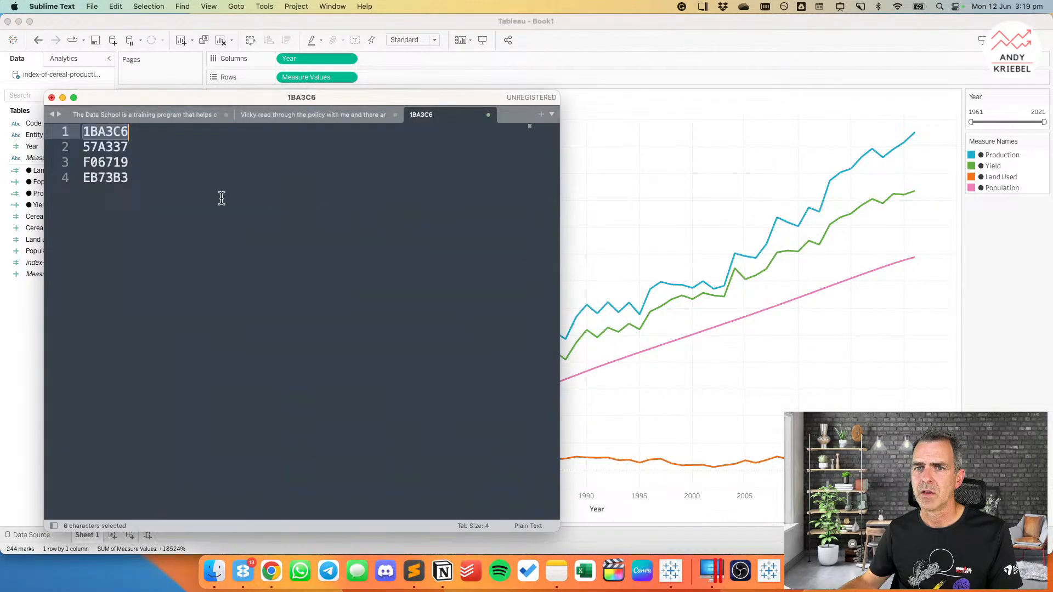
double_click(111, 147)
key("super+c")
key("super+Tab")
left_click(414, 186)
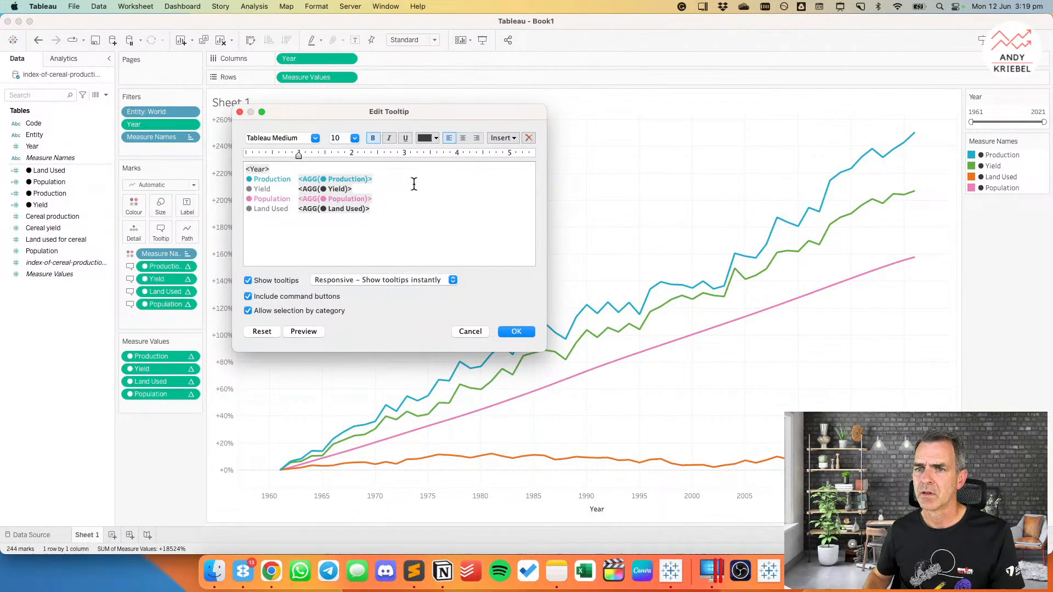
triple_click(414, 185)
left_click(436, 138)
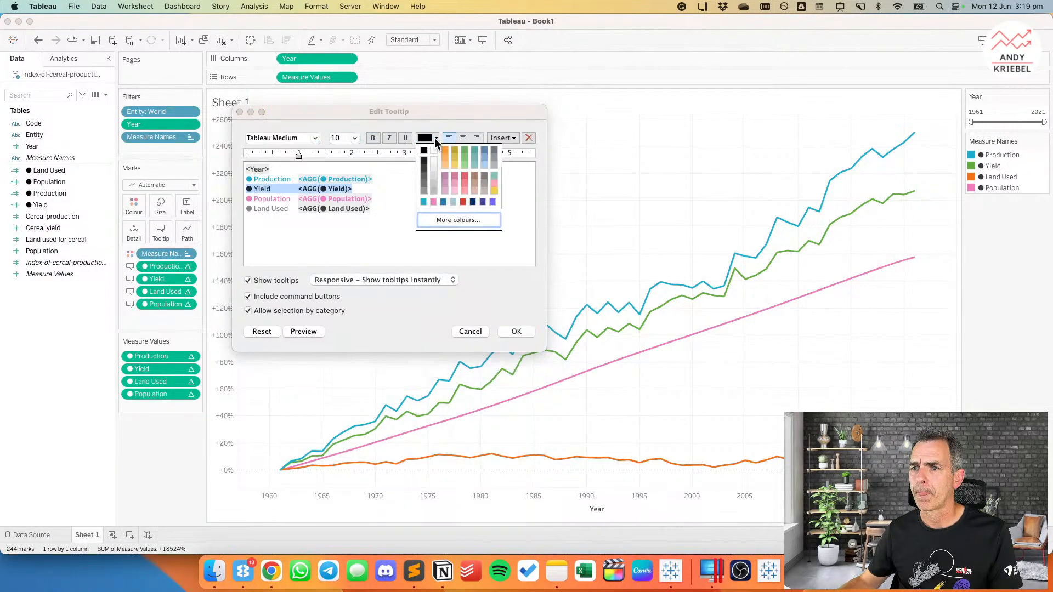
left_click(450, 219)
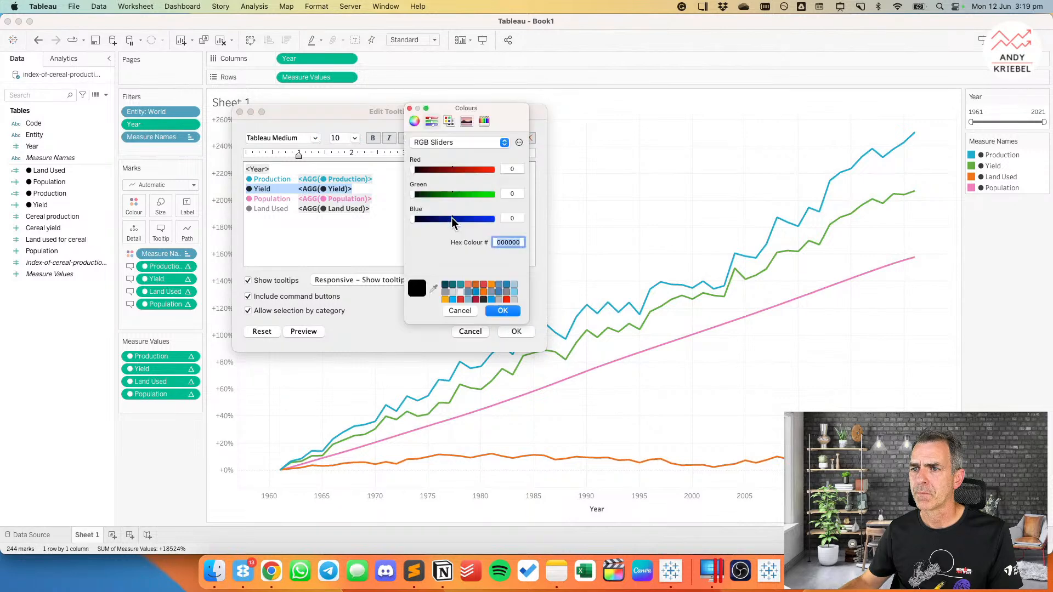
right_click(506, 242)
left_click(523, 318)
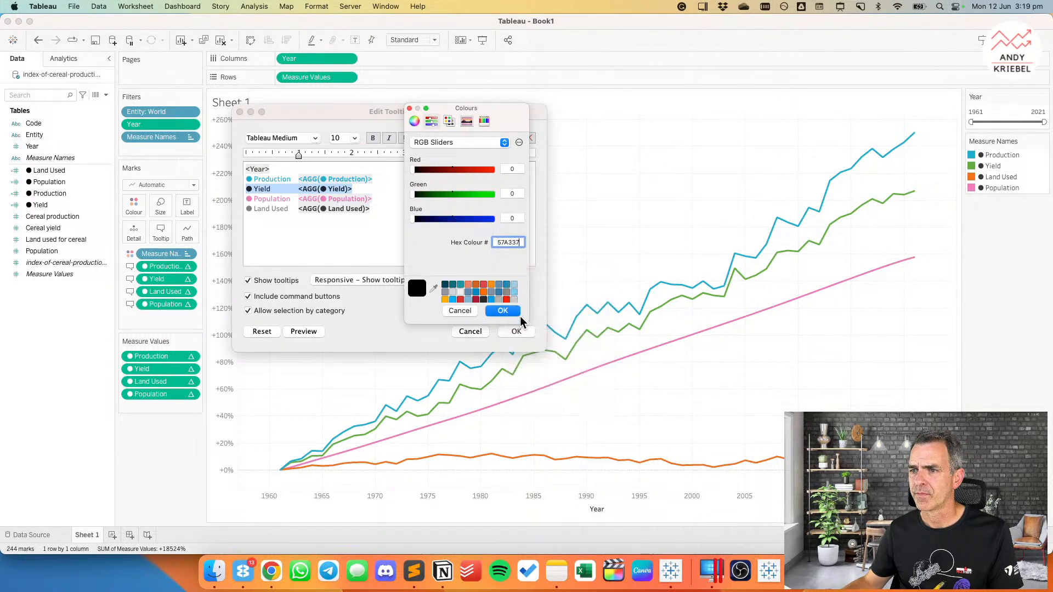
left_click(517, 314)
Step: Copy hex colour F06719 from the Sublime Text file and apply it to the tooltip's entire Land Used line
key("super+Tab")
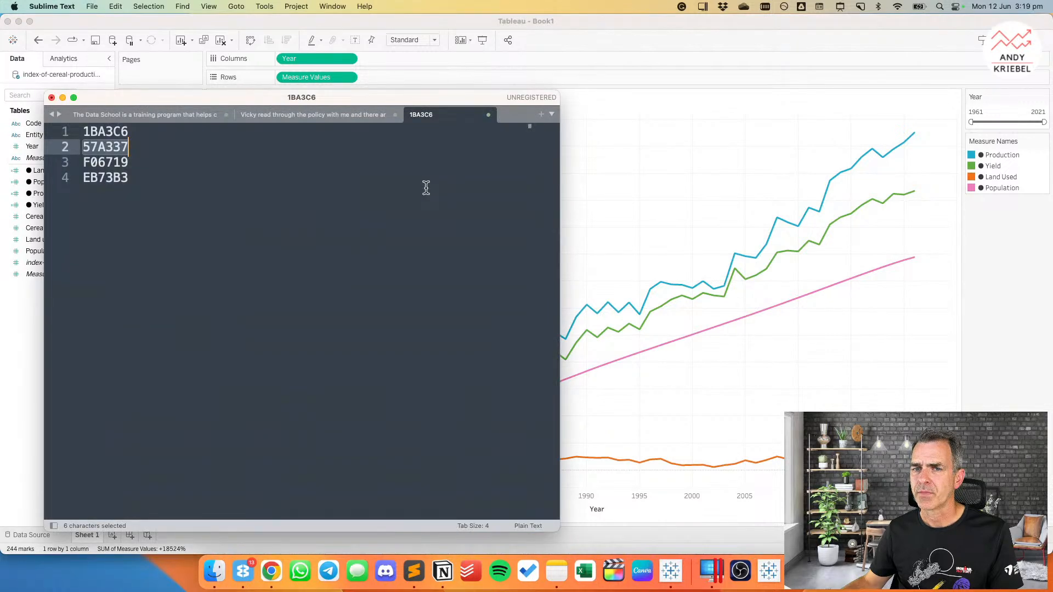
double_click(97, 159)
key("super+c")
key("super+Tab")
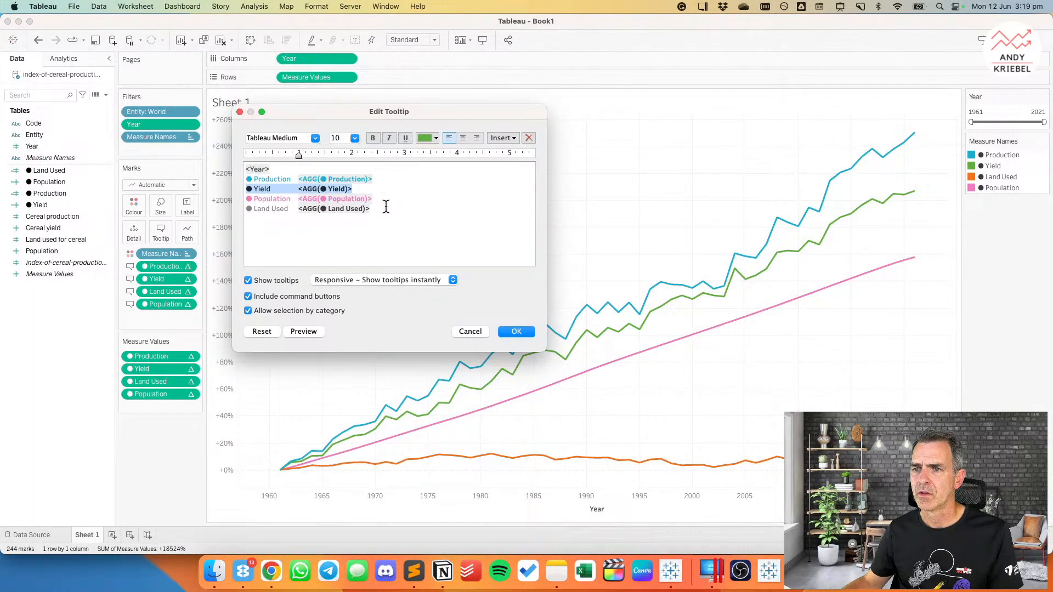
left_click(387, 206)
triple_click(386, 207)
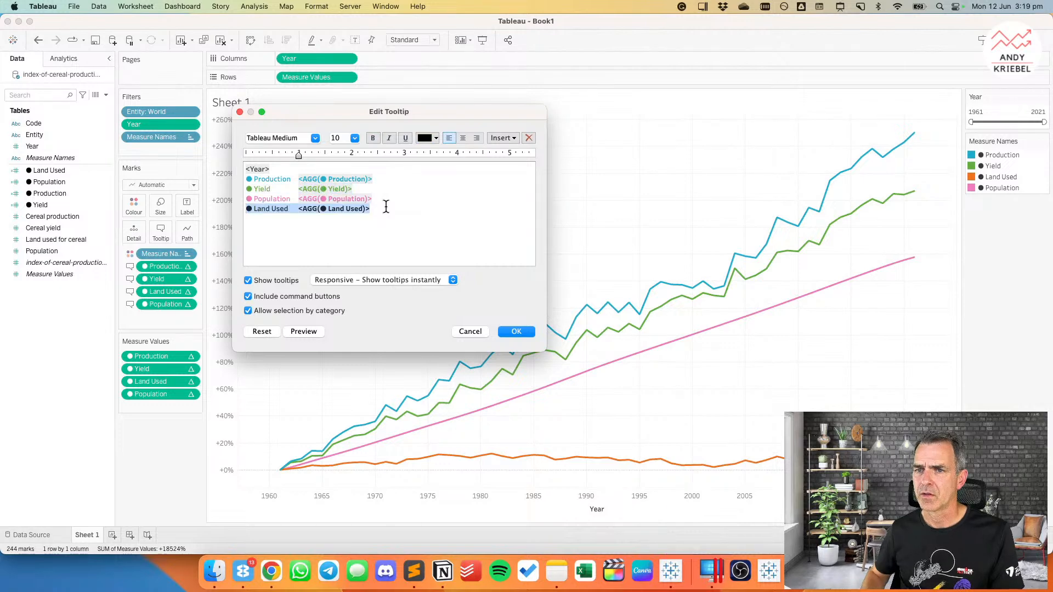
left_click(427, 138)
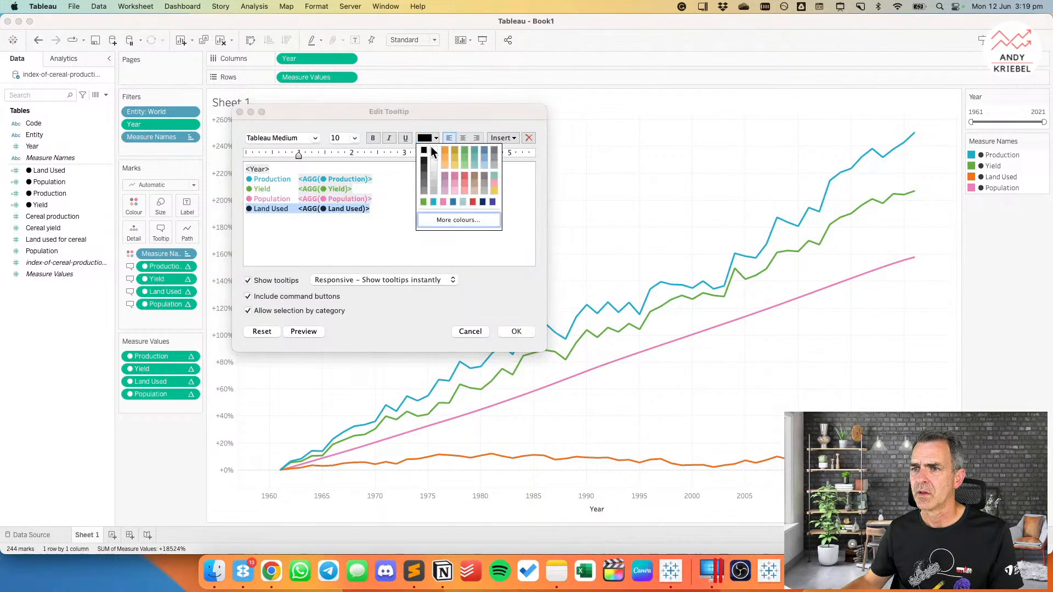
left_click(442, 222)
right_click(509, 242)
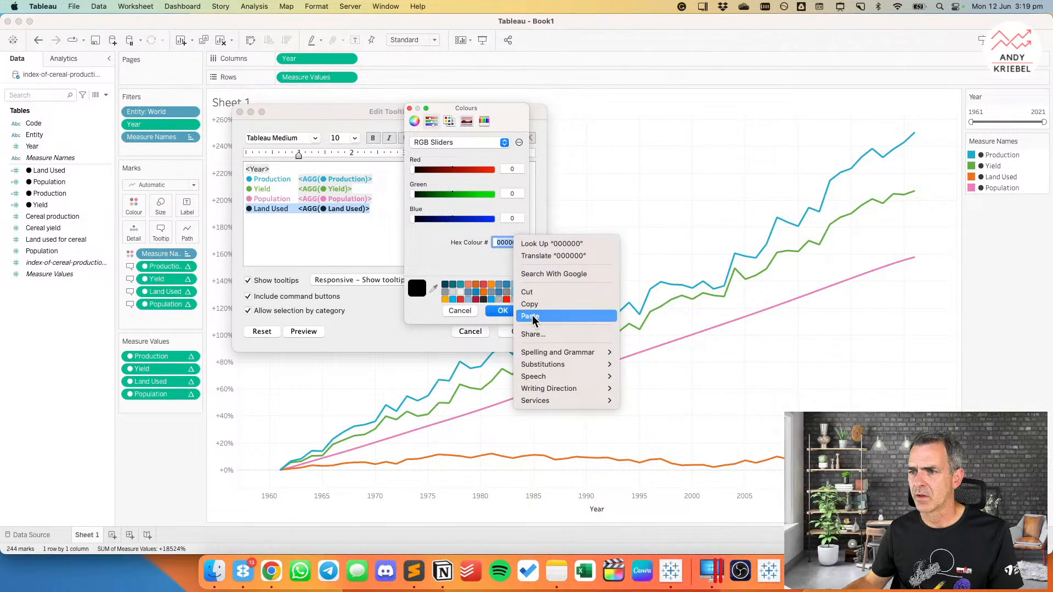
left_click(532, 315)
left_click(506, 310)
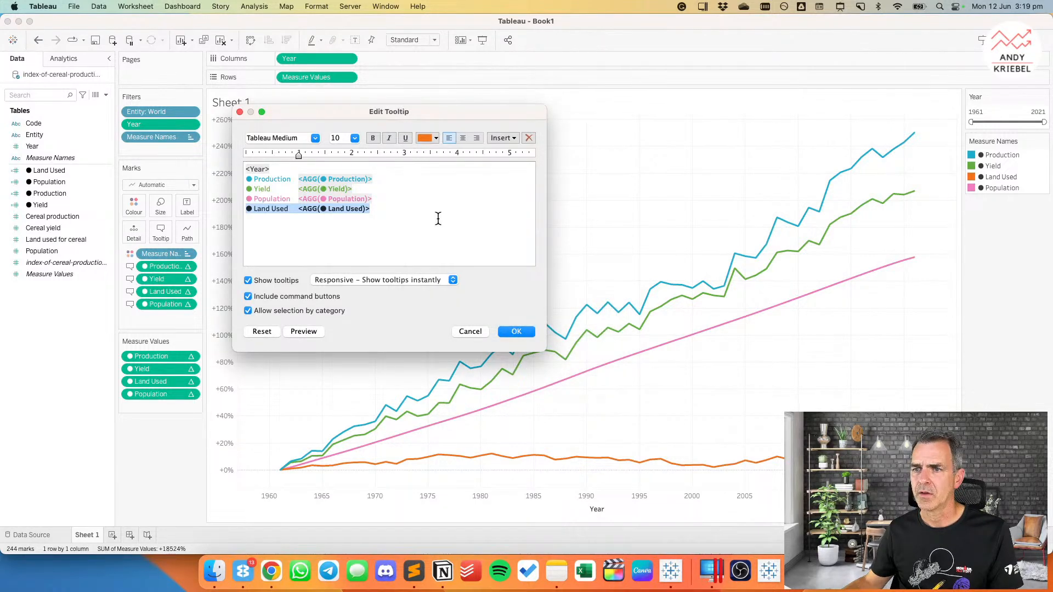
left_click(406, 178)
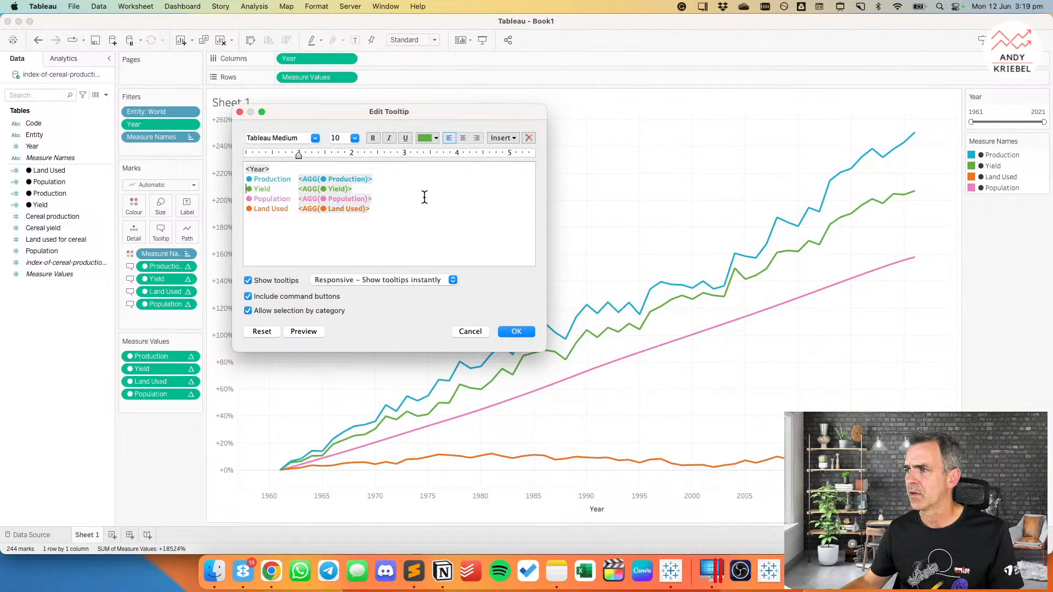
key("Down")
key("Down")
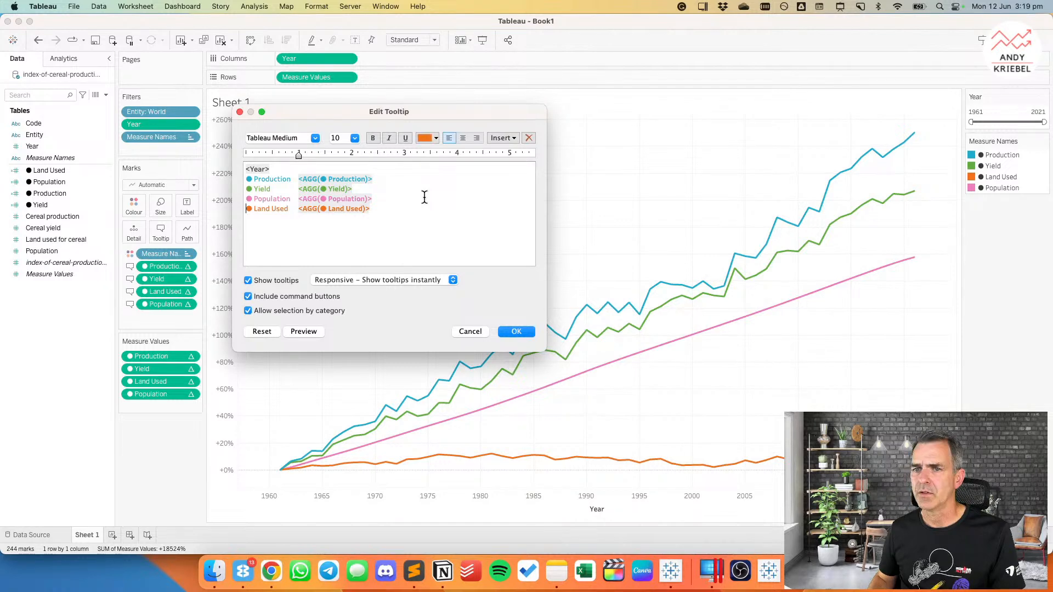
Step: Place the tooltip's Land Used line above the Population line, and turn off command buttons and selection by category
key("shift+End")
key("cmd+v")
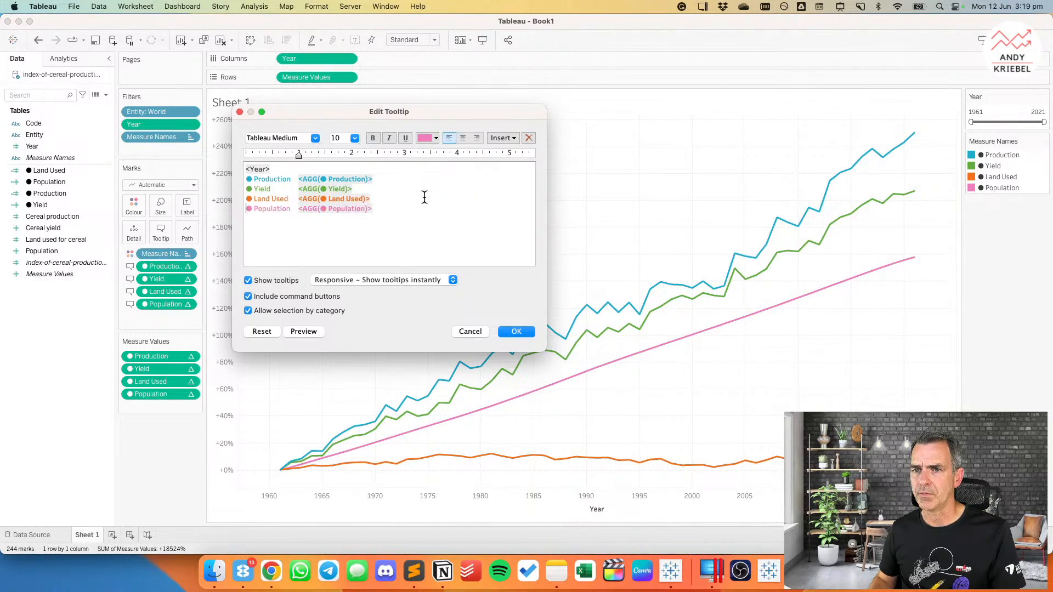
left_click(290, 296)
left_click(287, 311)
Step: Set the tooltip's Year field to font size 14 and apply the tooltip edits
double_click(259, 169)
left_click(276, 169)
double_click(261, 169)
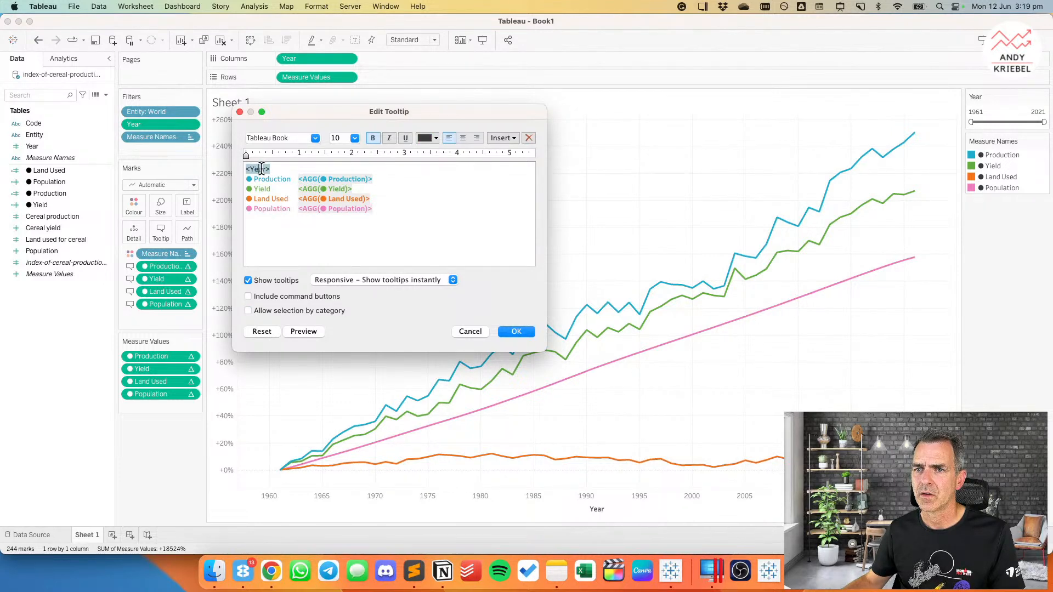
left_click(355, 138)
left_click(344, 190)
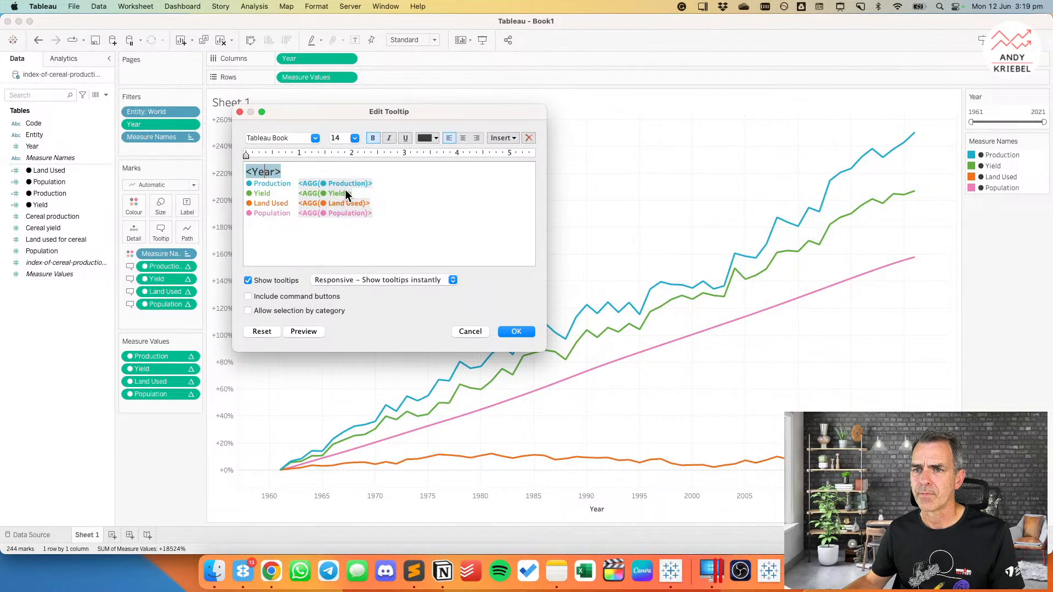
left_click(517, 332)
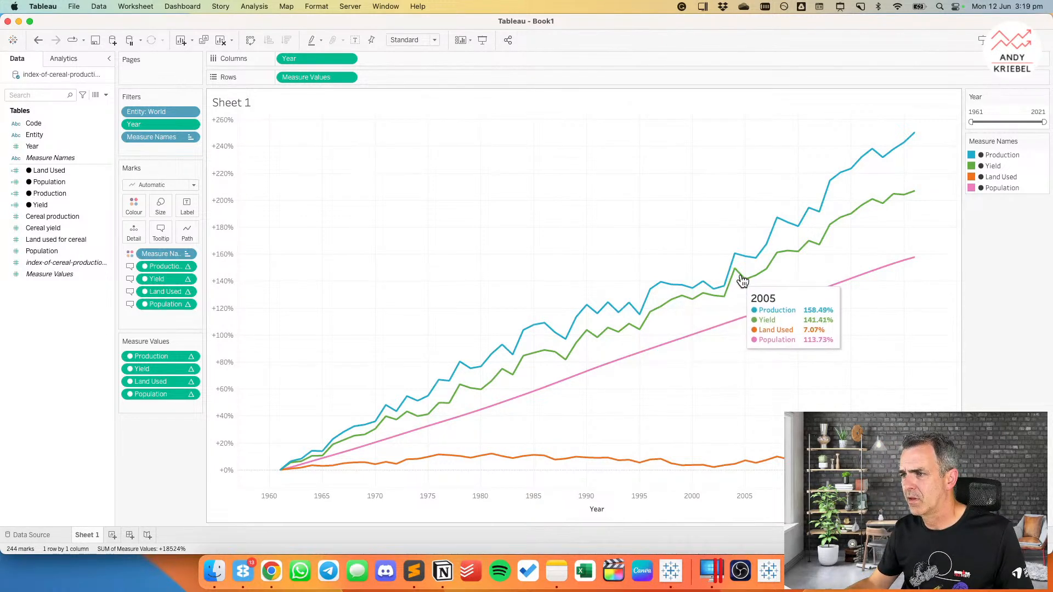
Step: Set the default number format of the bulleted Land Used, Population, Production and Yield fields to the custom format +0.0%;-0.0%
left_click(57, 172)
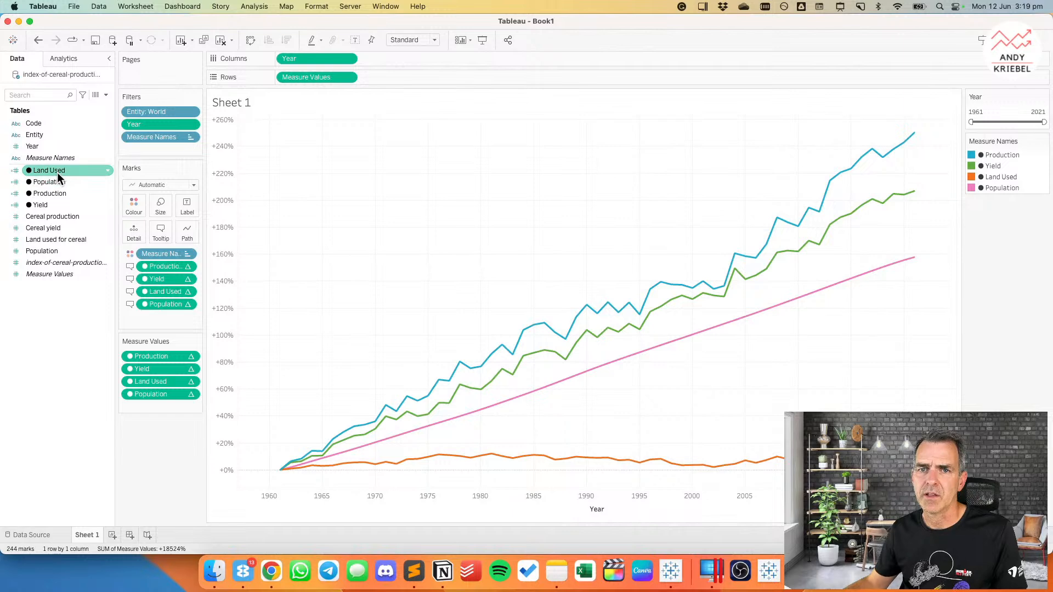
left_click(51, 203, "shift")
right_click(51, 203)
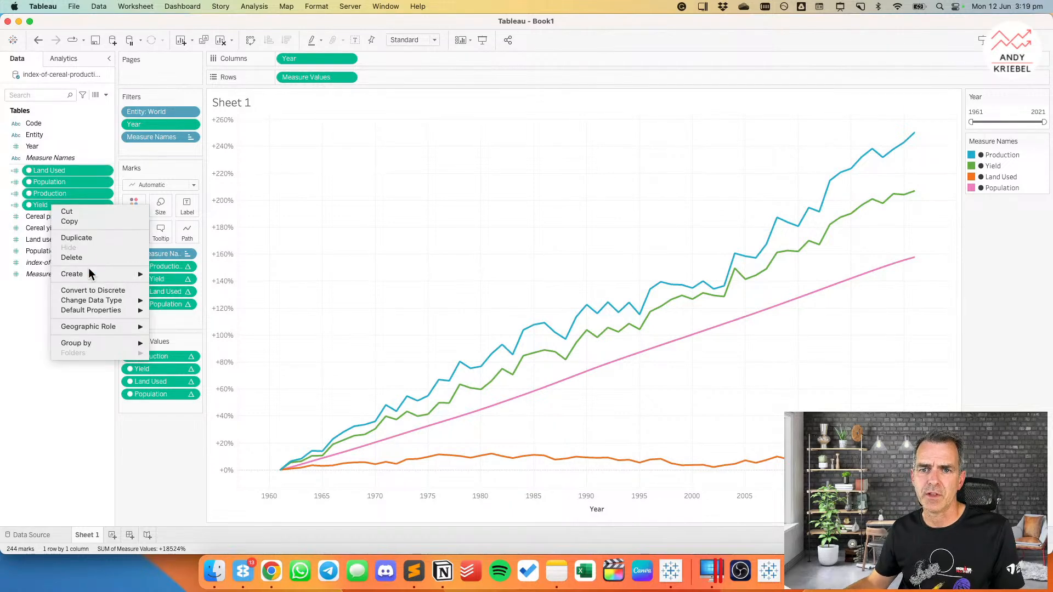
mouse_move(115, 311)
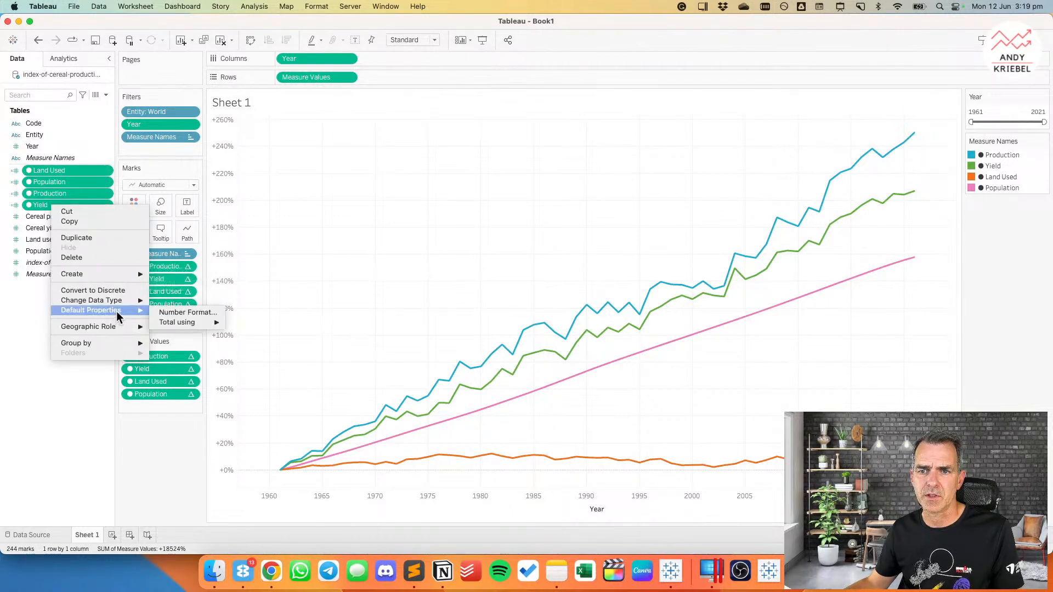
left_click(217, 318)
left_click(460, 289)
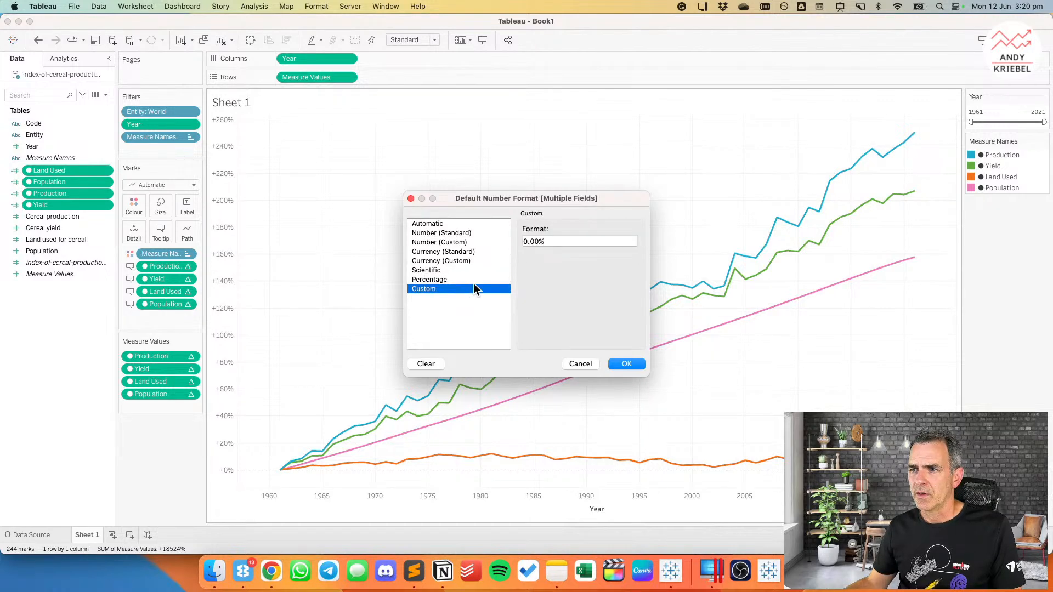
left_click_drag(535, 241, 539, 241)
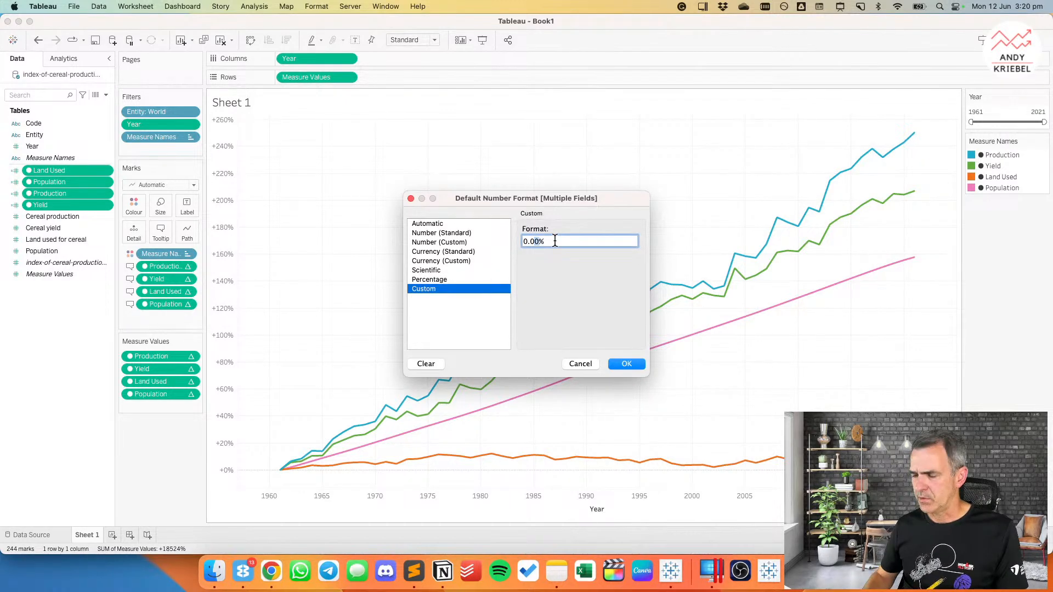
type("+")
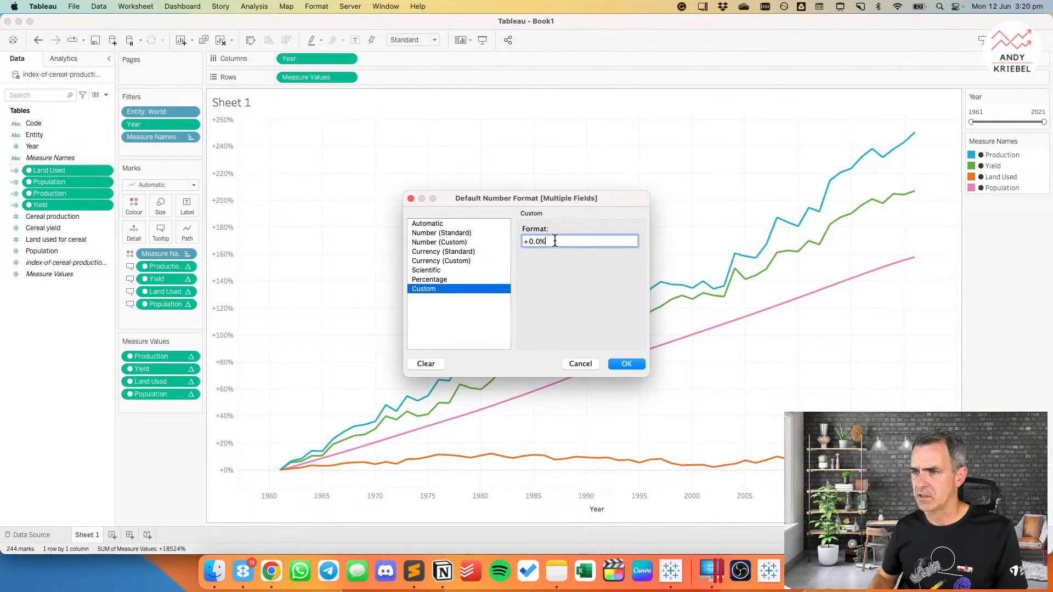
type(";-0.0")
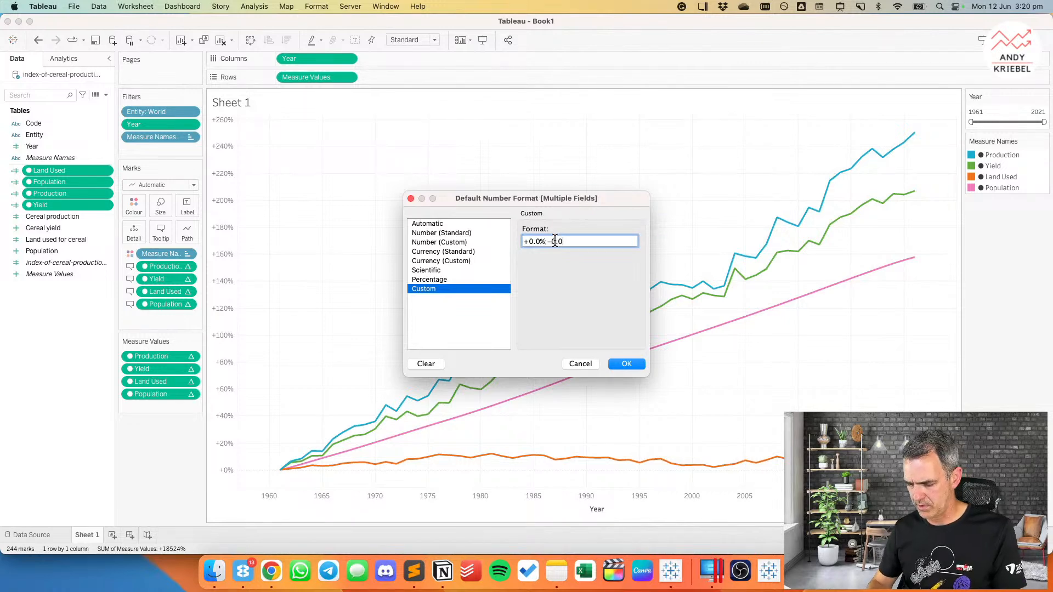
type("%")
left_click(626, 363)
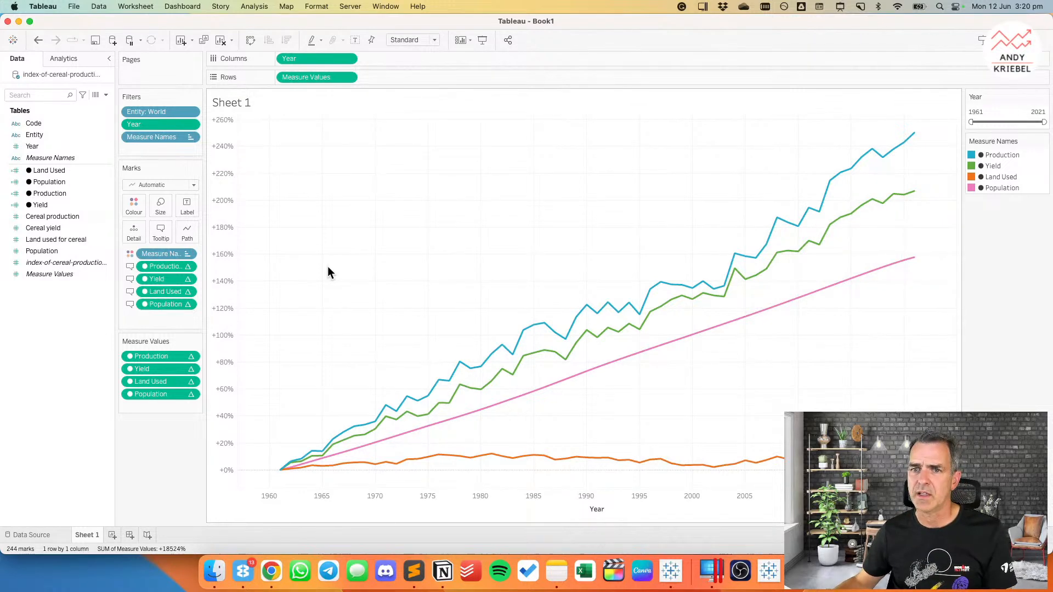
Step: Show mark labels at the line ends only, leaving the start of each line unlabelled
left_click(187, 207)
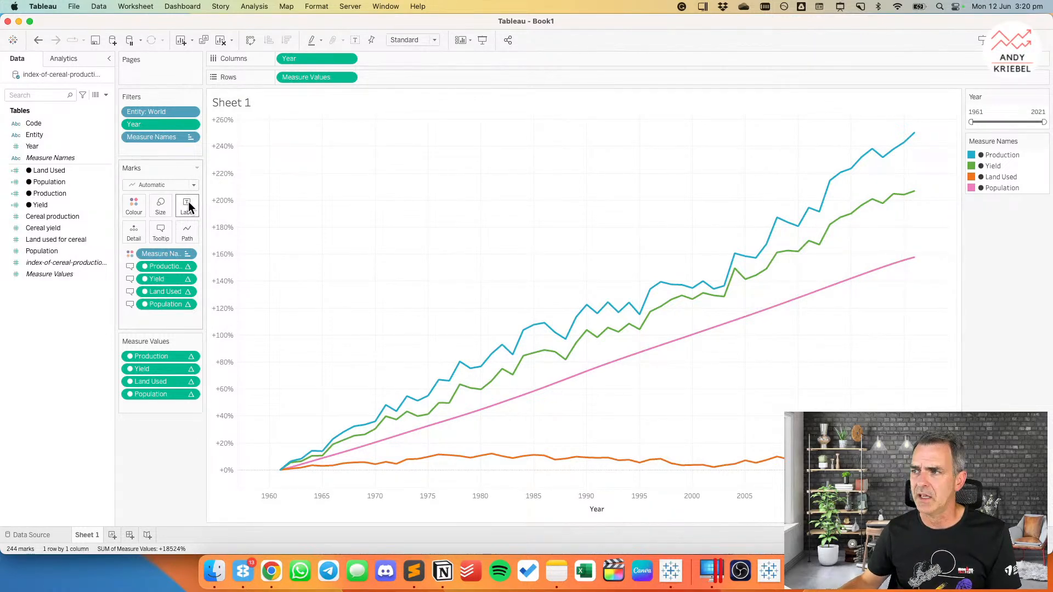
left_click(216, 230)
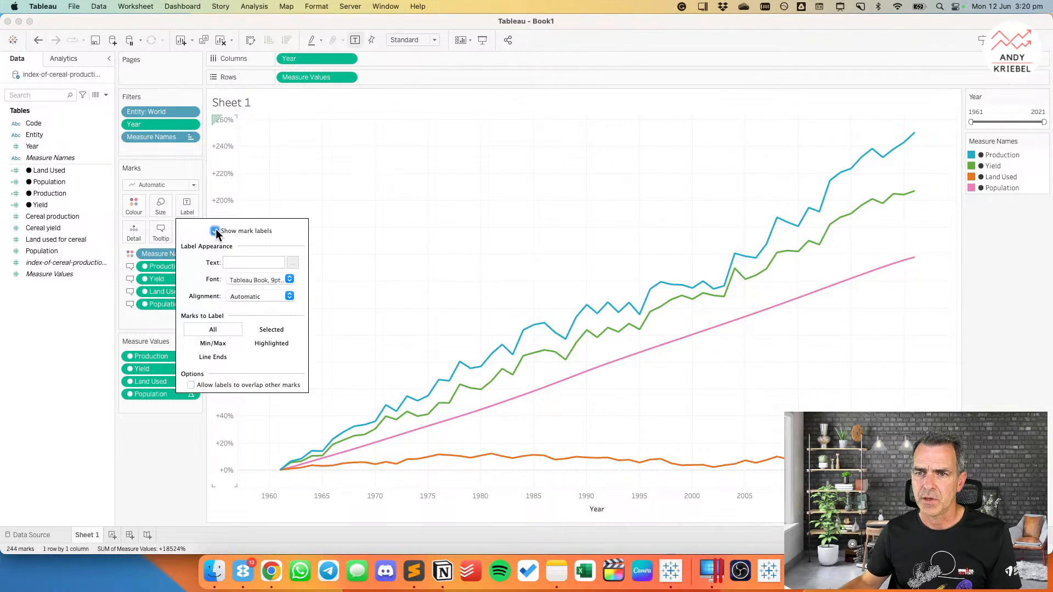
left_click(224, 359)
left_click(190, 396)
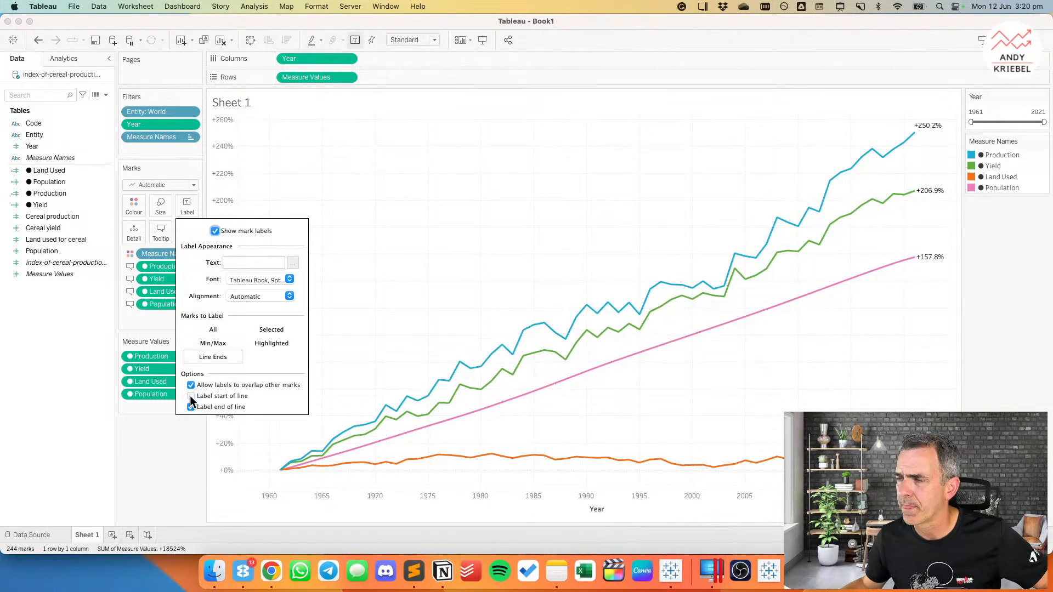
left_click(159, 439)
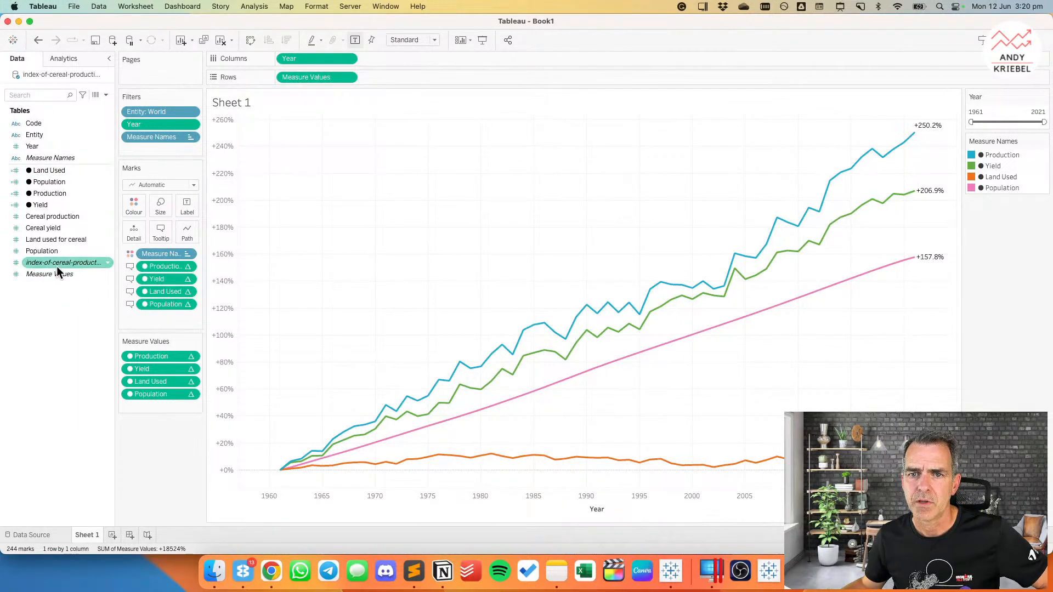
Step: Label the lines with Measure Names and align the labels horizontally right and vertically middle
left_click_drag(57, 157, 190, 203)
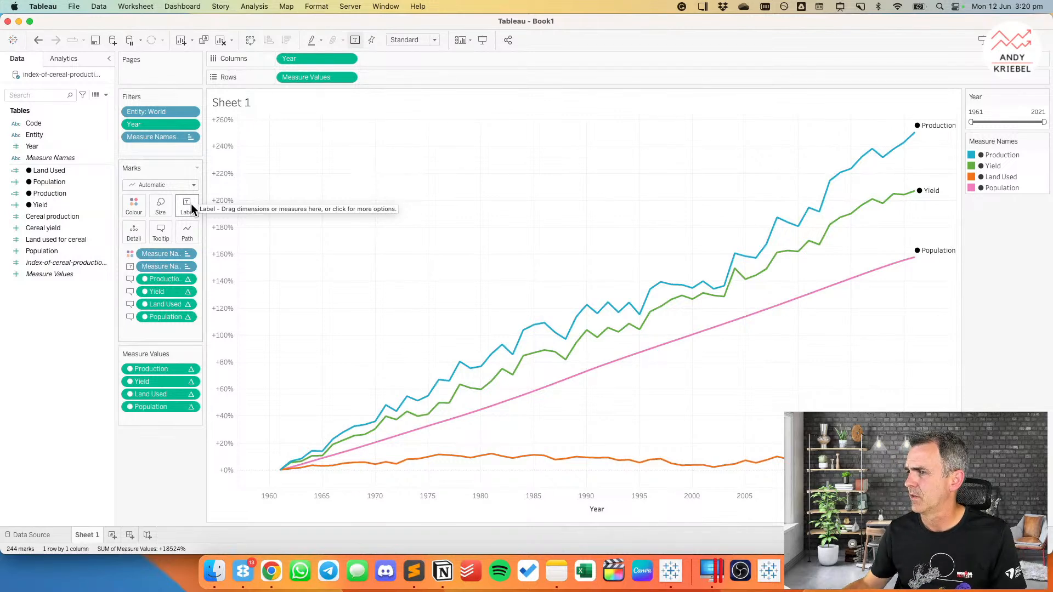
left_click(187, 206)
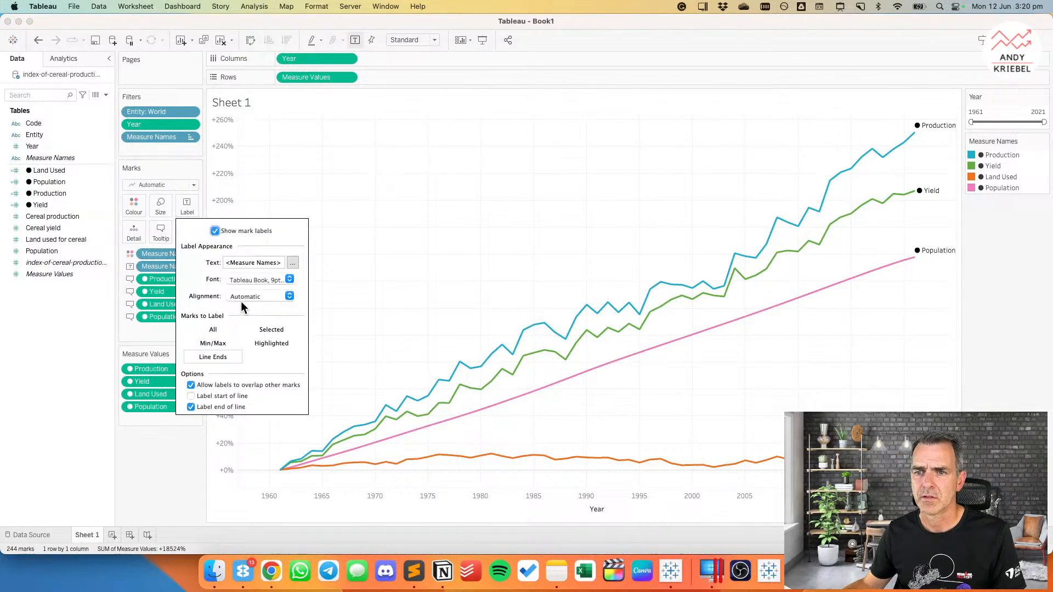
left_click(243, 297)
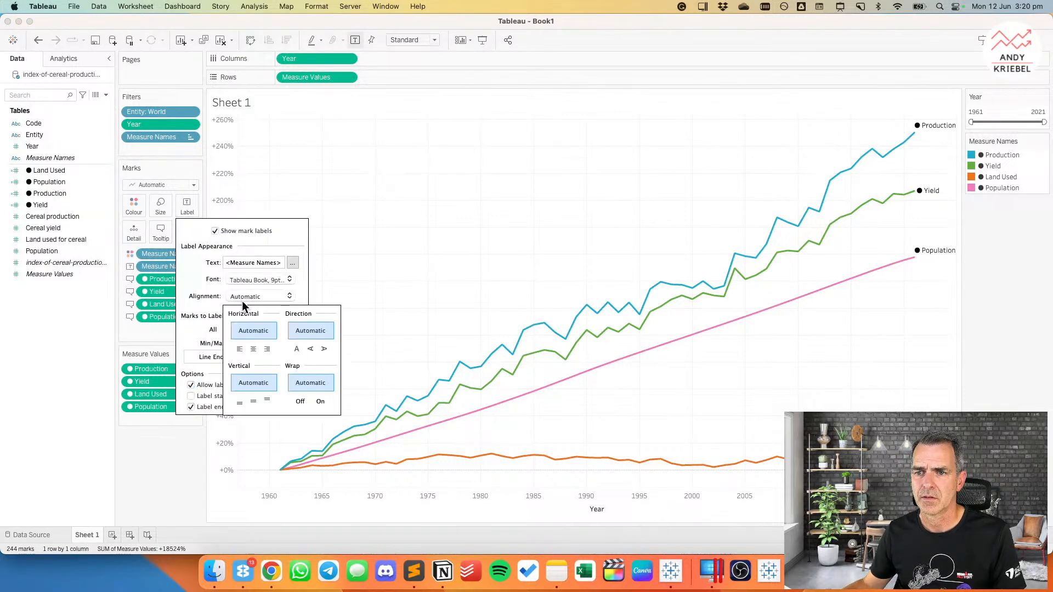
left_click(241, 349)
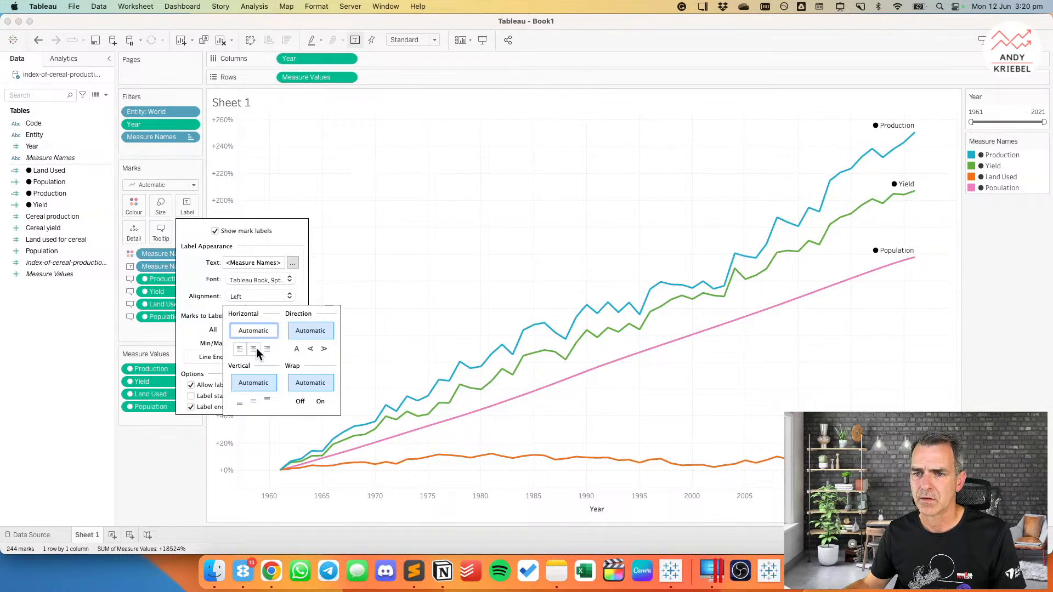
left_click(267, 349)
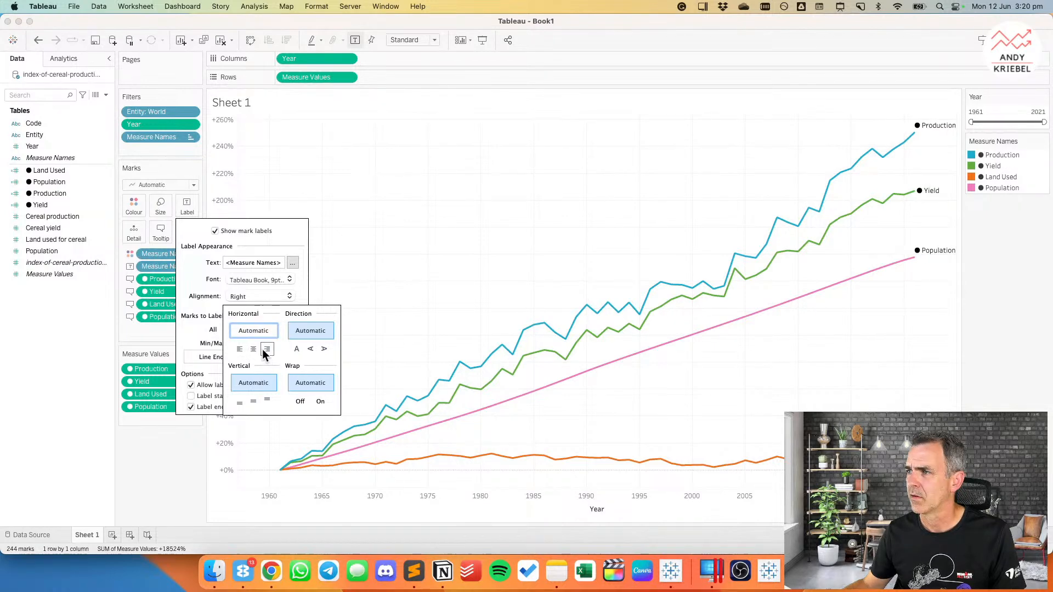
left_click(254, 402)
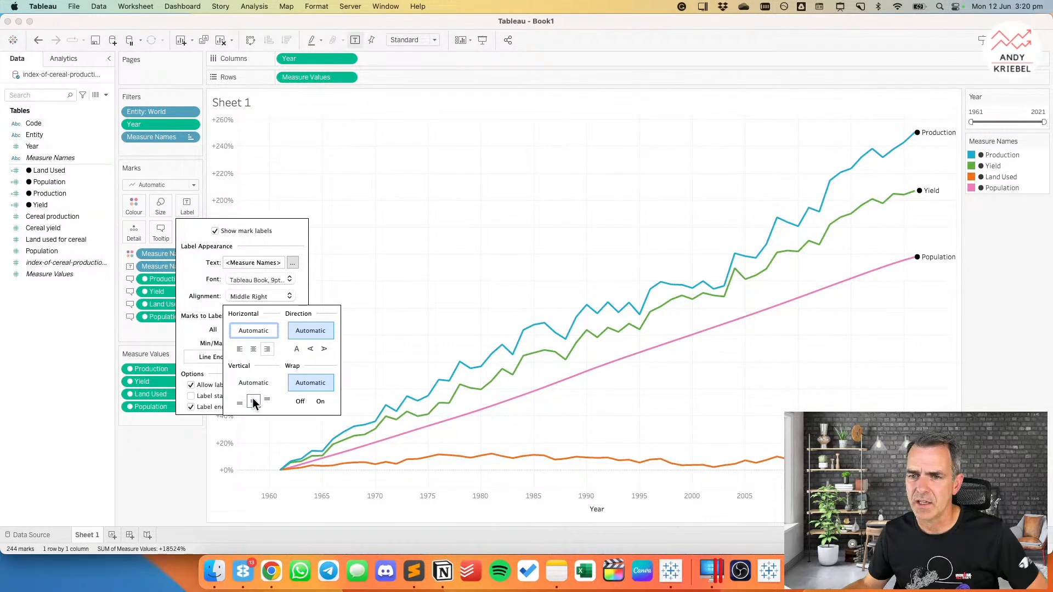
Step: Make the line labels match the mark colour and use the Tableau Medium font
left_click(263, 280)
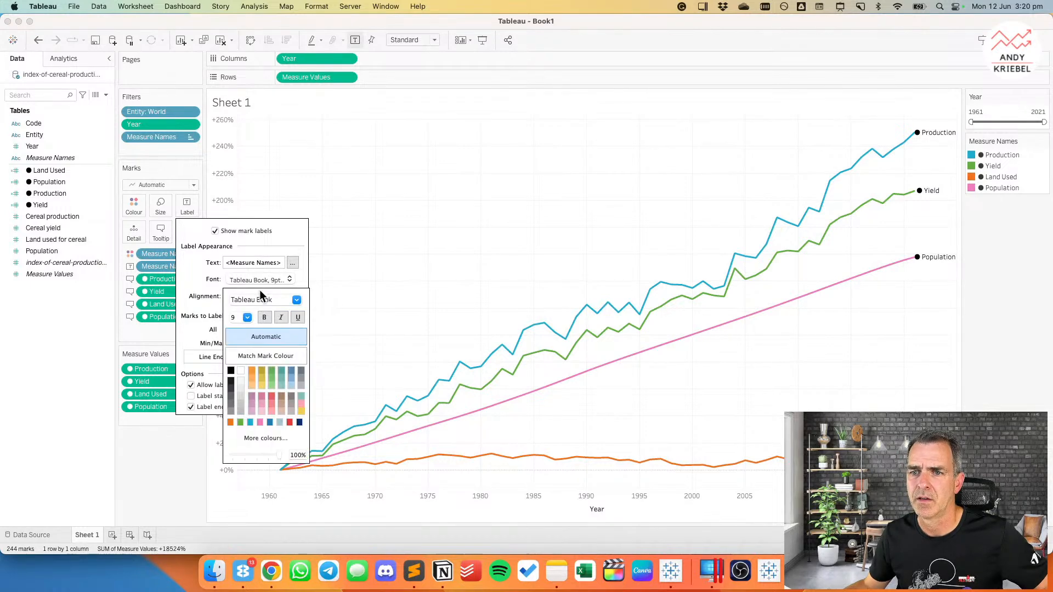
left_click(269, 355)
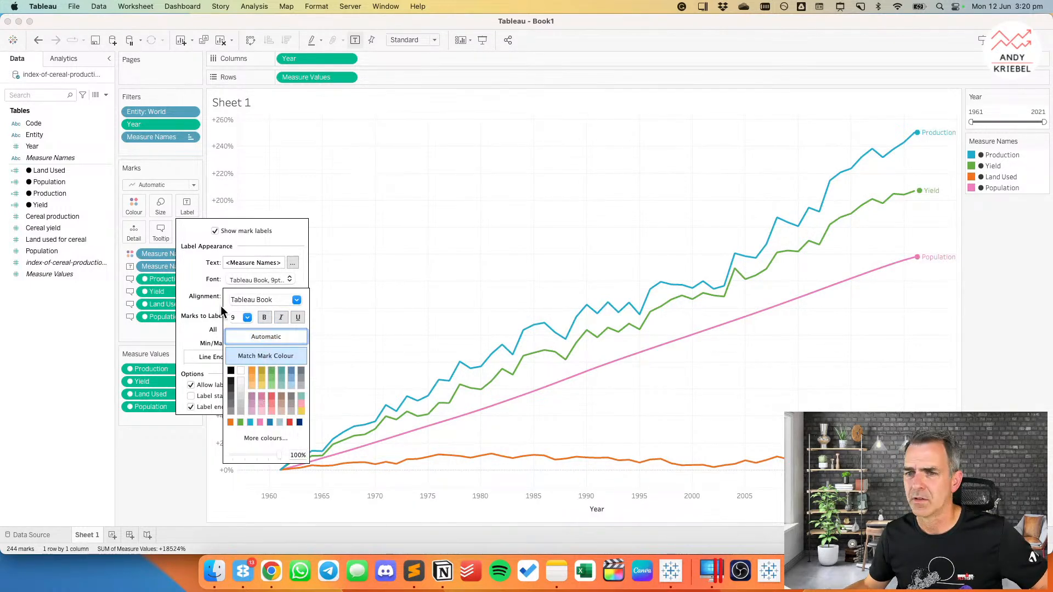
left_click(297, 300)
left_click(280, 325)
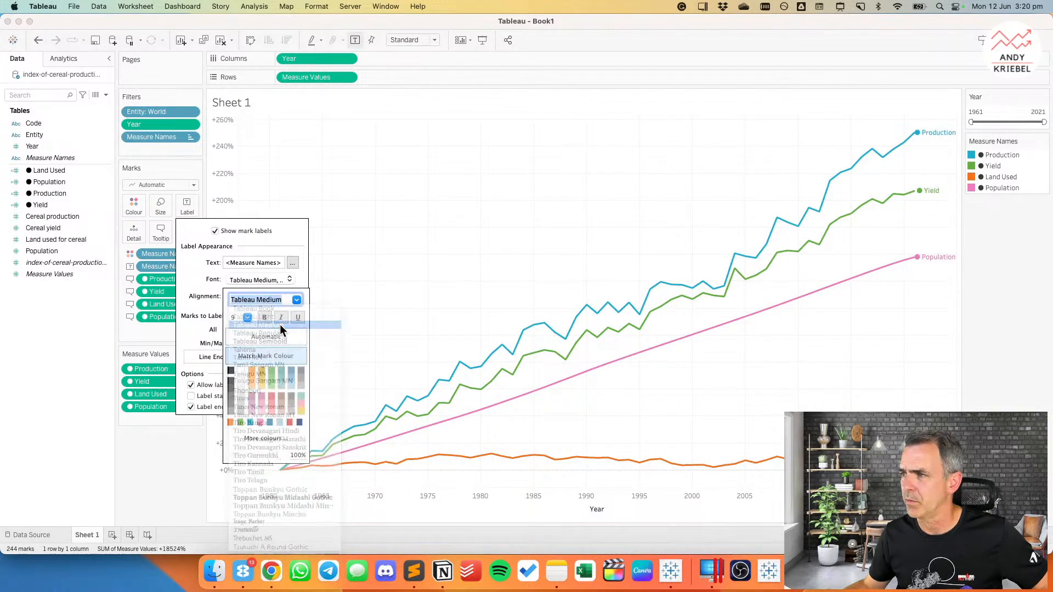
left_click(405, 238)
Step: Check the original cereal production chart on the Our World in Data page in Chrome, and return to Tableau
key("super+Tab")
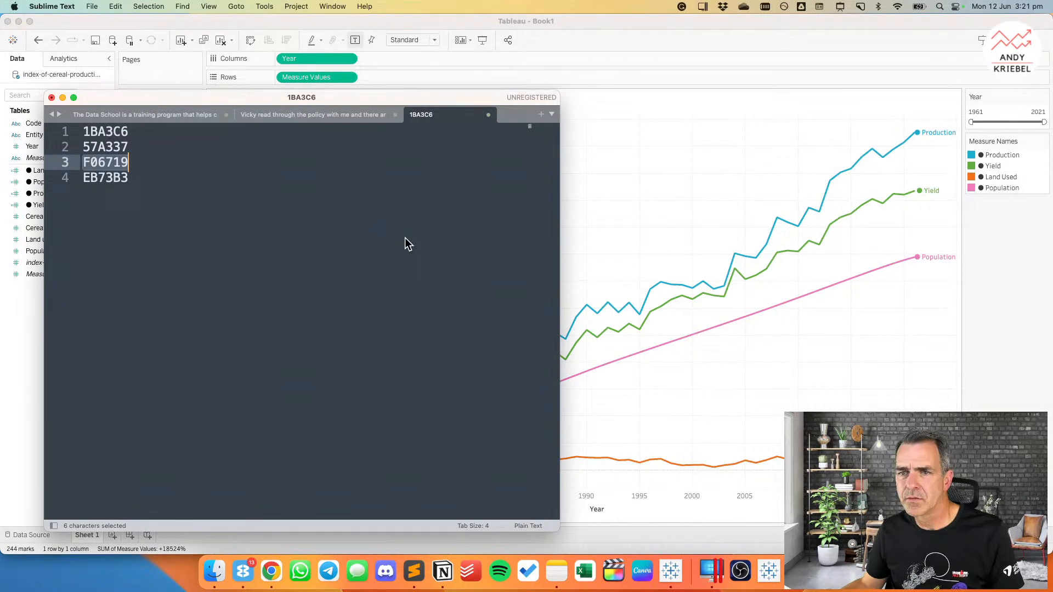
key("super+Tab")
key("super+Tab")
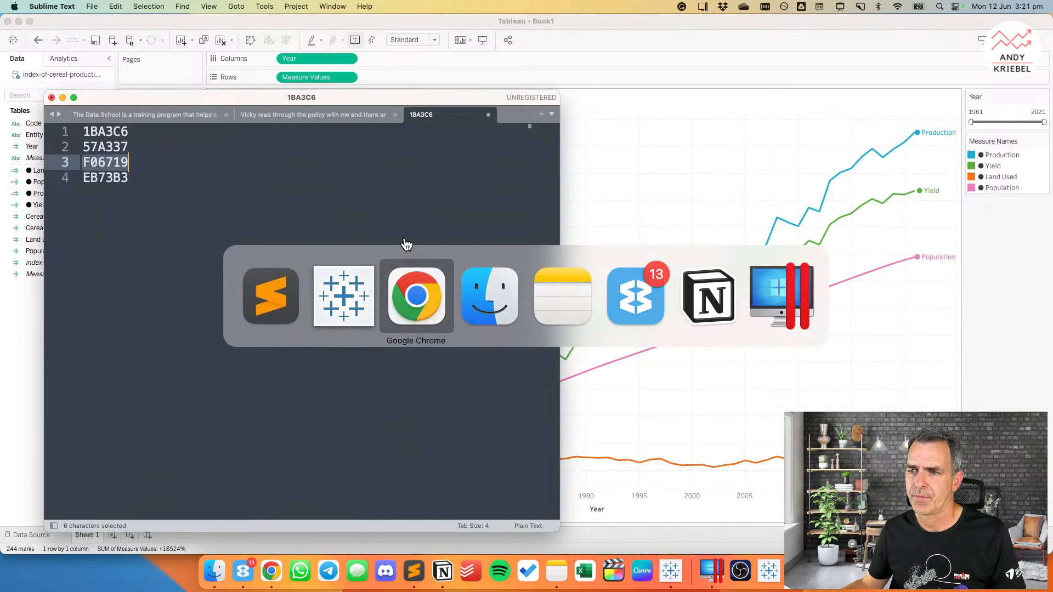
key("super+Tab")
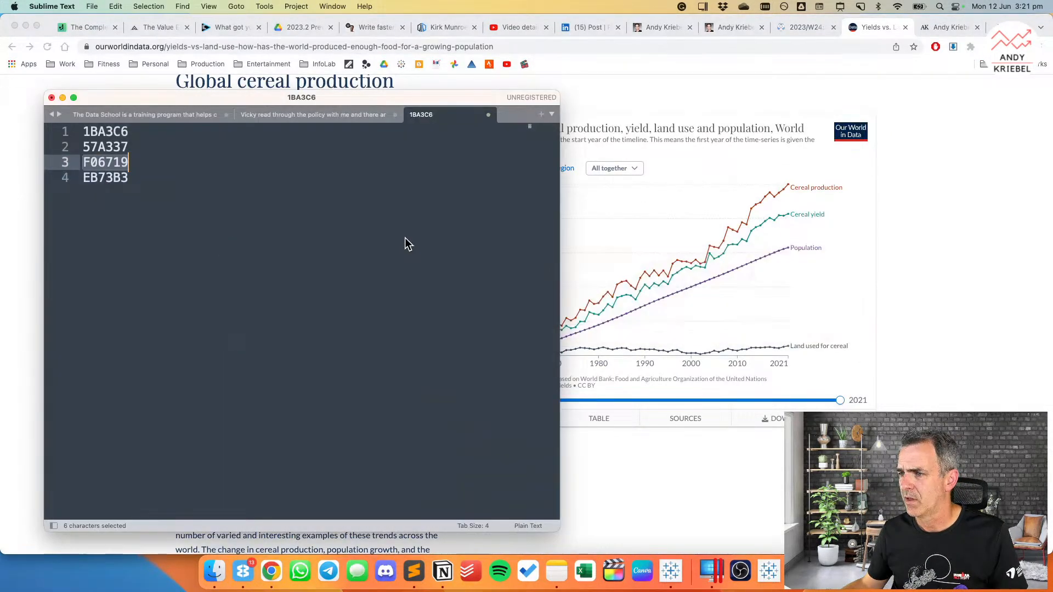
key("super+Tab")
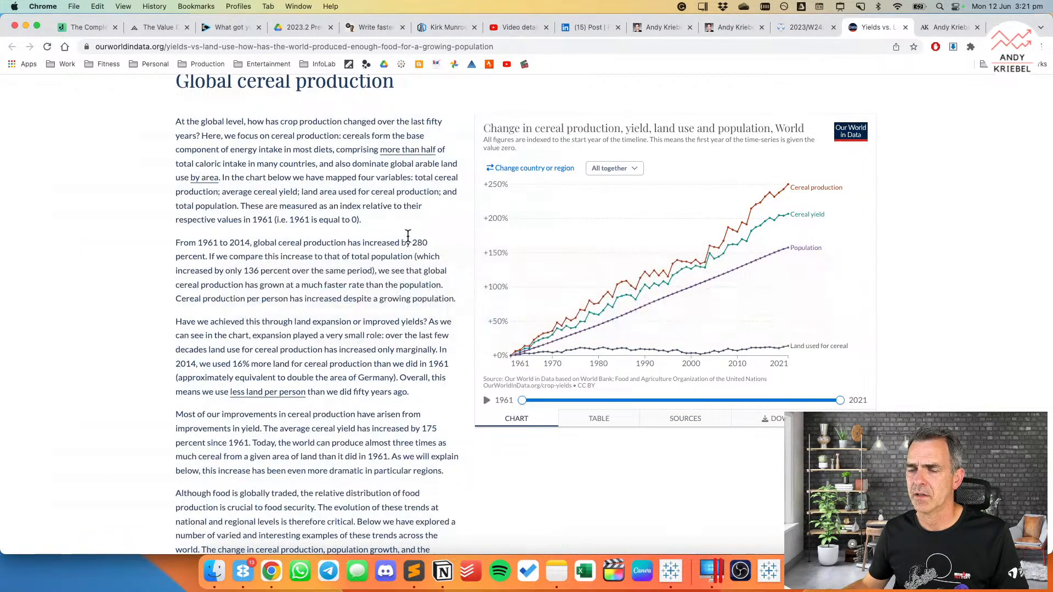
left_click(678, 579)
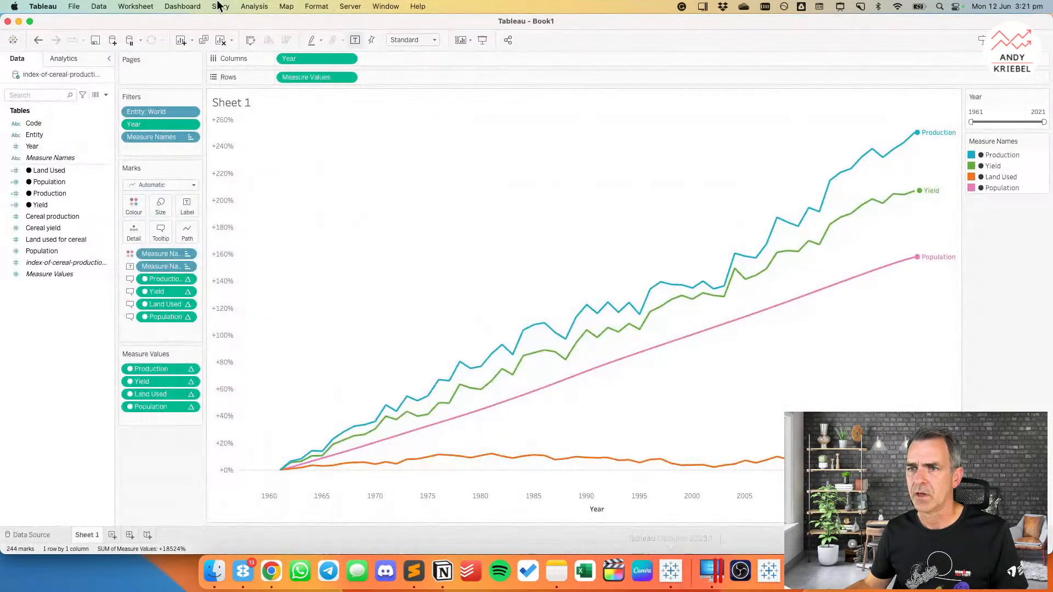
Step: Start saving the workbook in the Makeover Monday 2023 folder, adapting the Week 23 file name to begin "#MakeoverMonday 2023 Week 24 -"
left_click(96, 41)
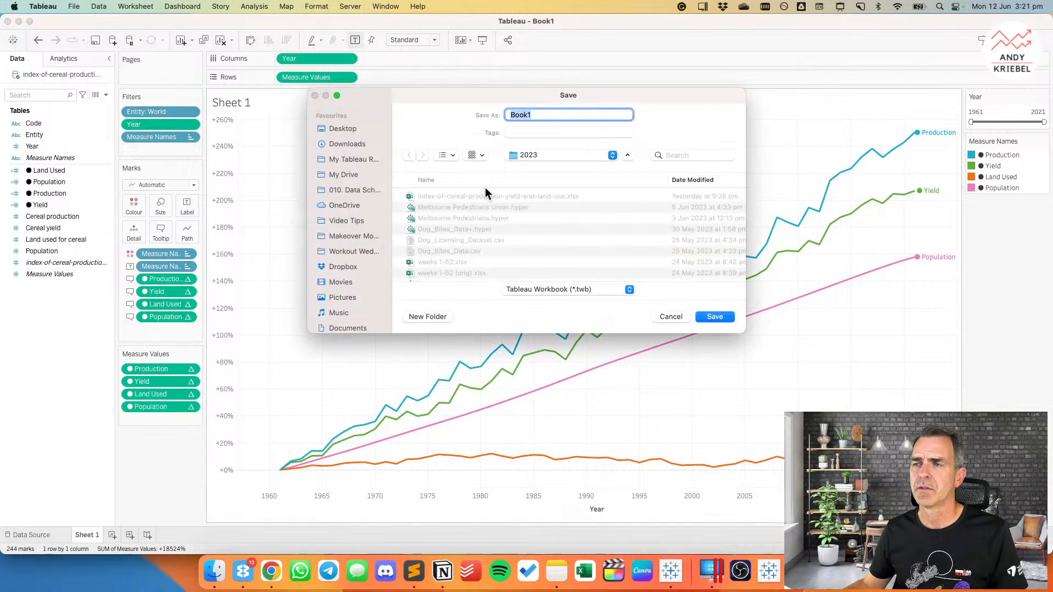
left_click(349, 237)
double_click(413, 198)
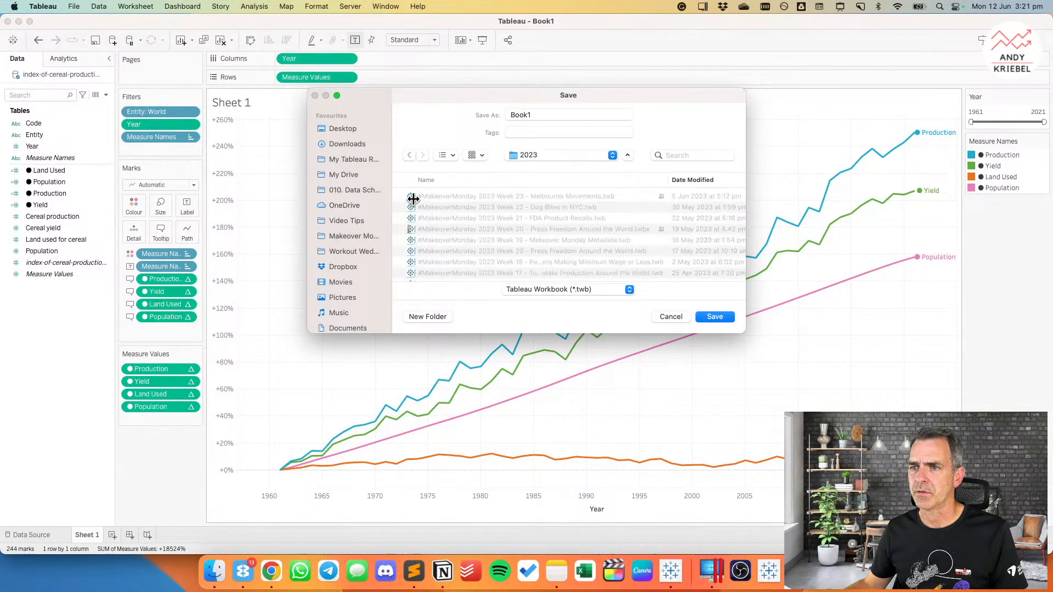
left_click(413, 197)
left_click_drag(613, 115, 693, 118)
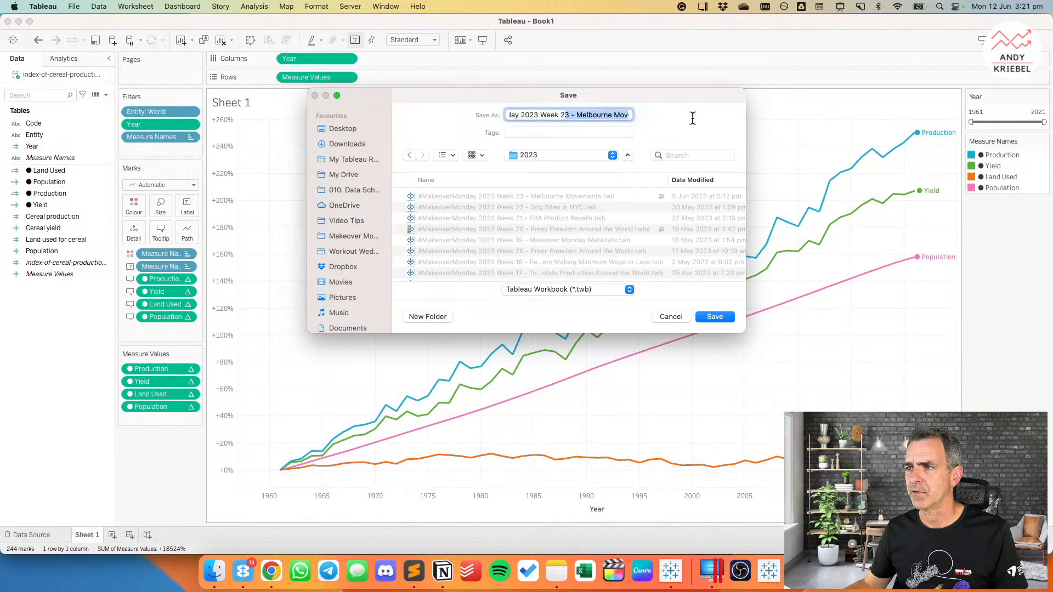
type("4 -")
Step: Look up wording for the file name in the Our World in Data article and the upcoming livestream's YouTube Studio title, and return to Tableau
key("super+Tab")
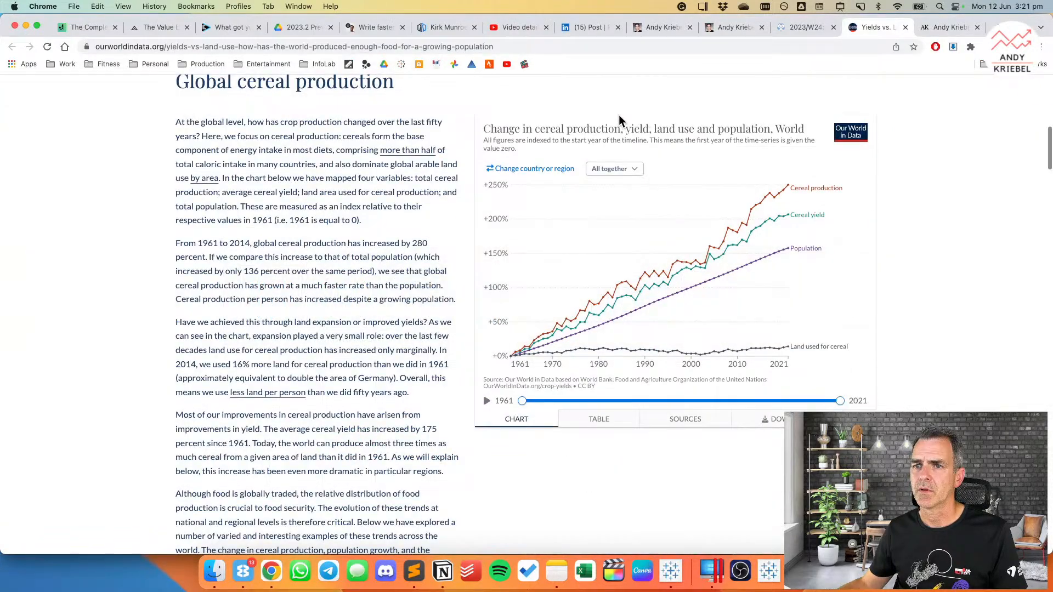
scroll(620, 114, "up", 2)
scroll(620, 114, "up", 10)
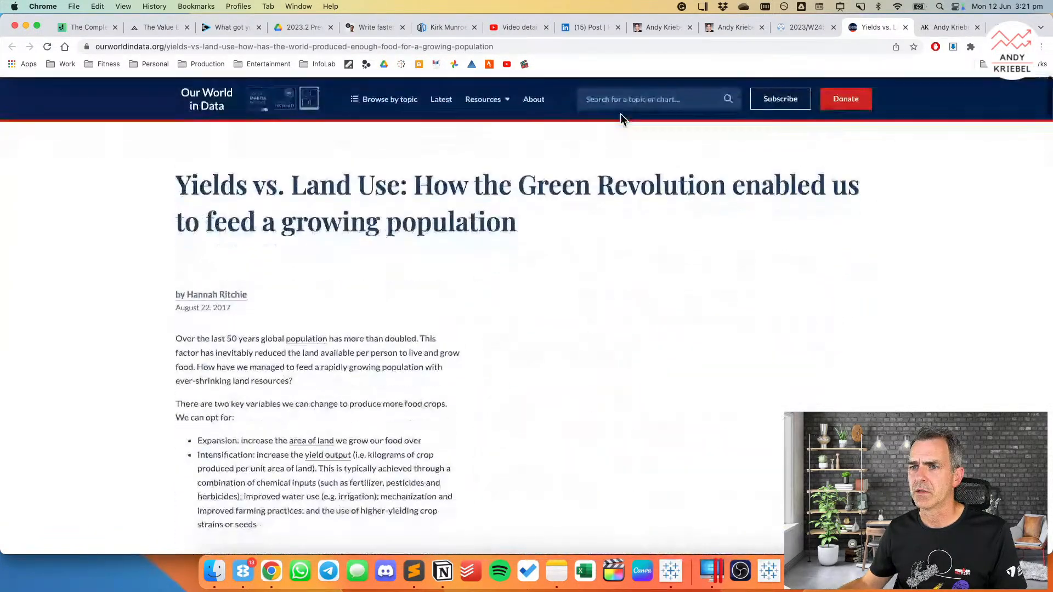
scroll(410, 204, "down", 5)
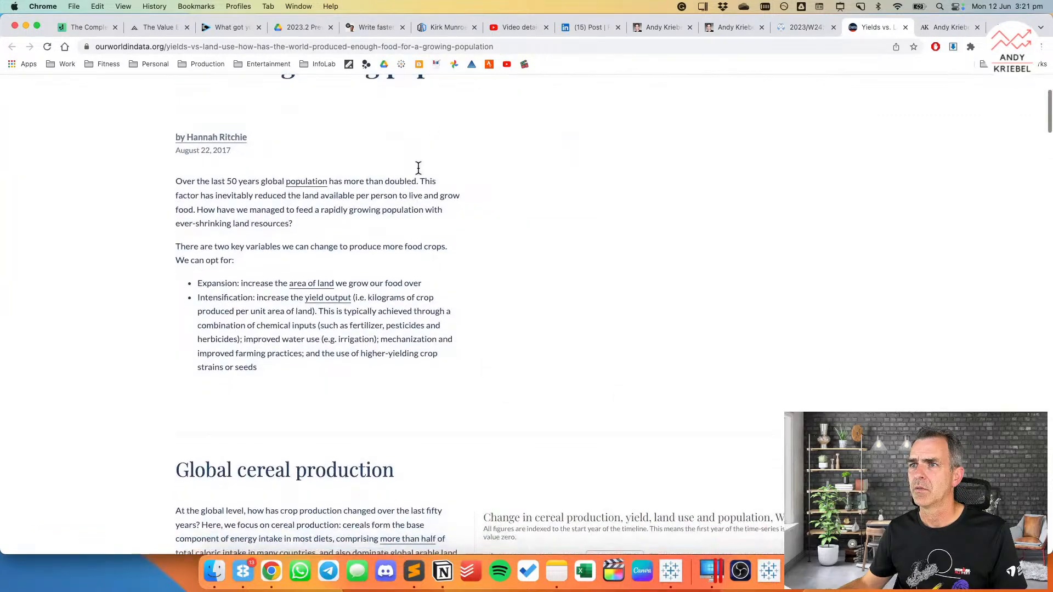
left_click(510, 26)
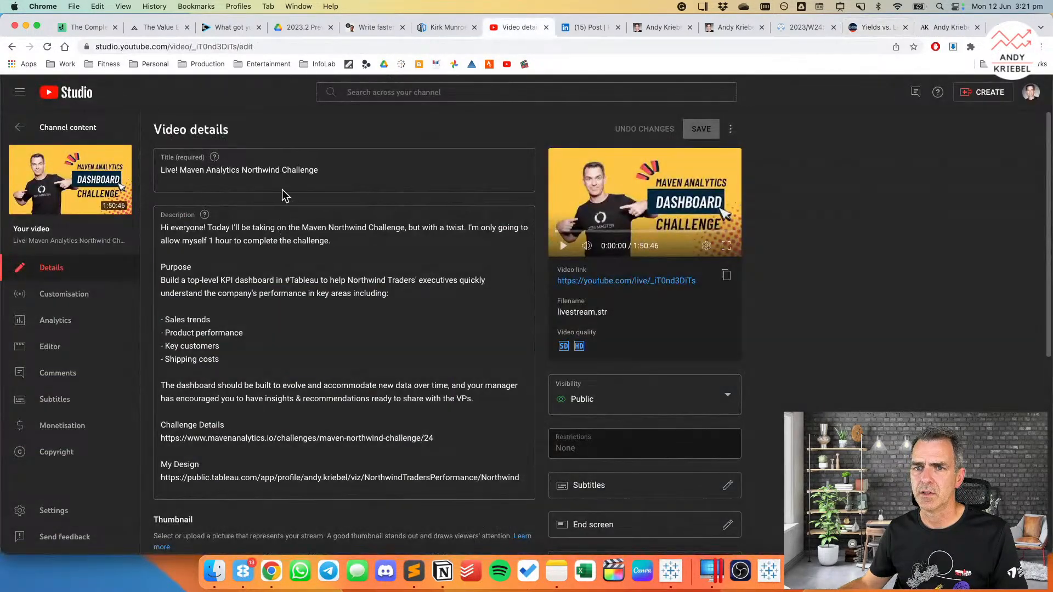
left_click(60, 127)
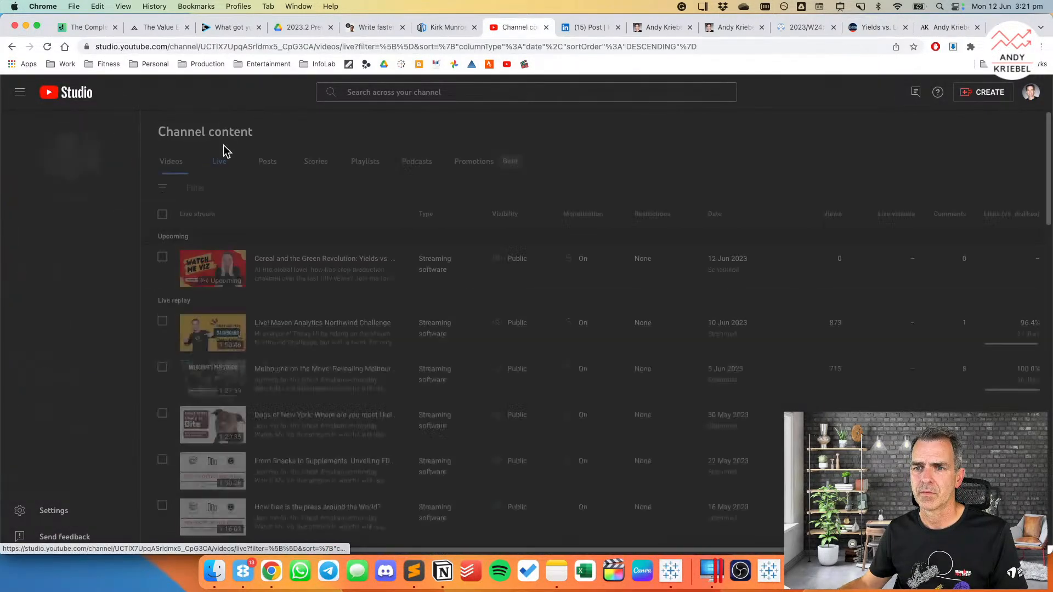
left_click(288, 259)
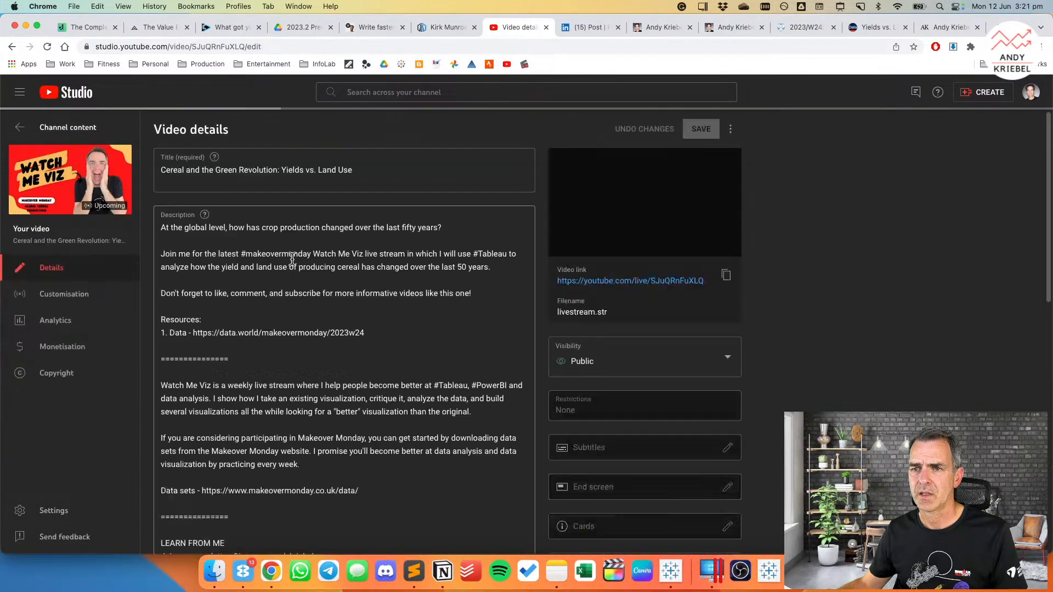
left_click(271, 167)
key("super+a")
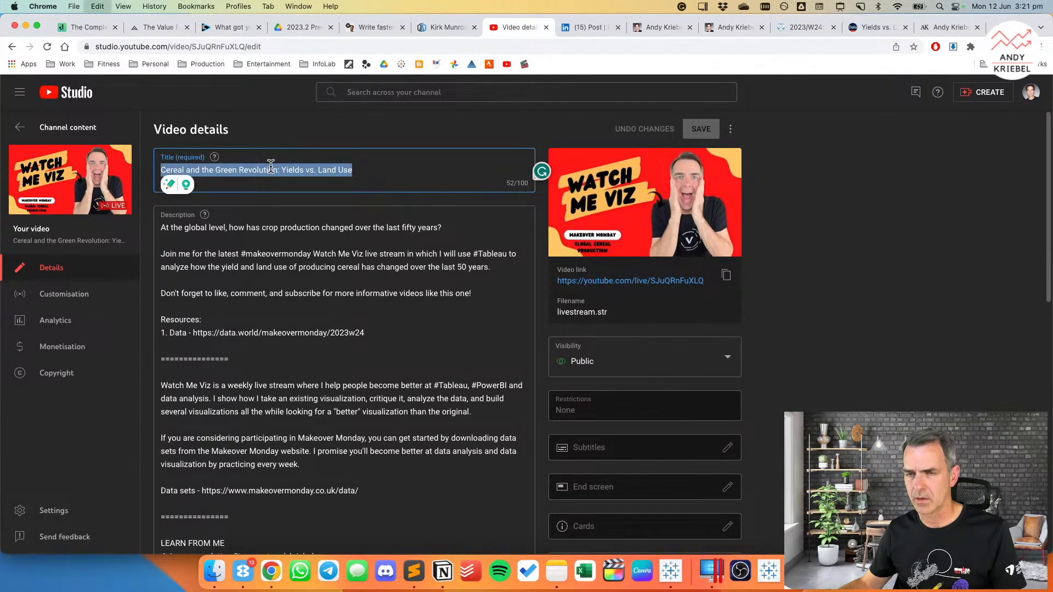
key("super+Tab")
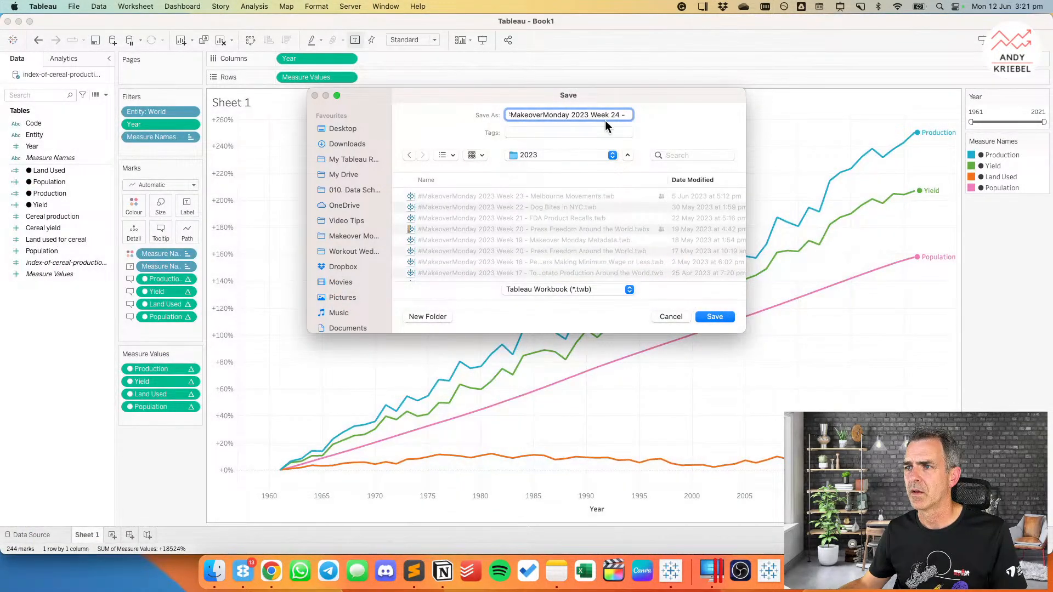
Step: Complete the file name as "#MakeoverMonday 2023 Week 24 - Global Cereal Production" and save the workbook
type("Cere")
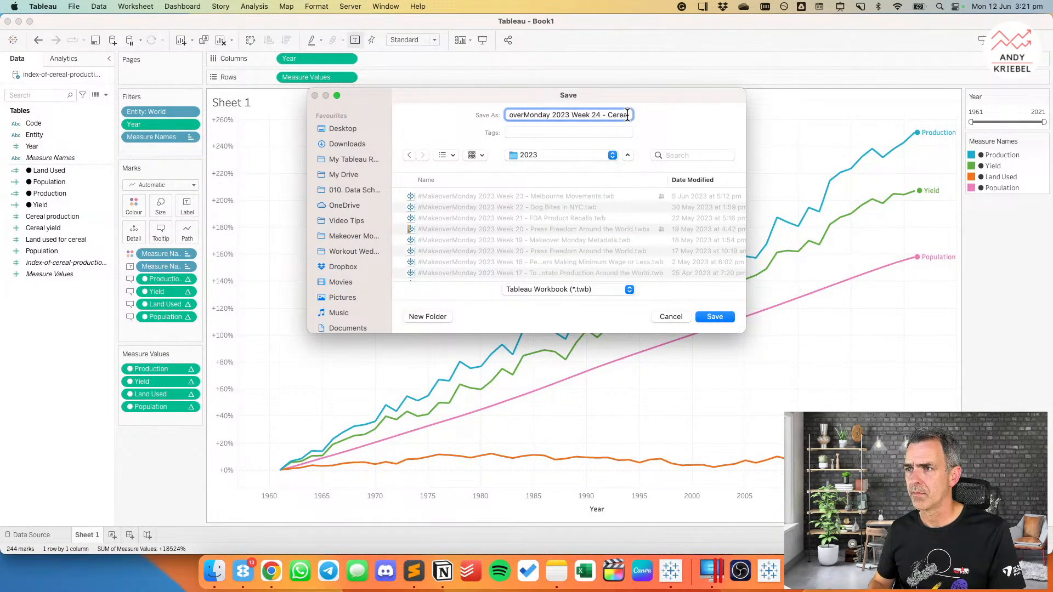
type("al &")
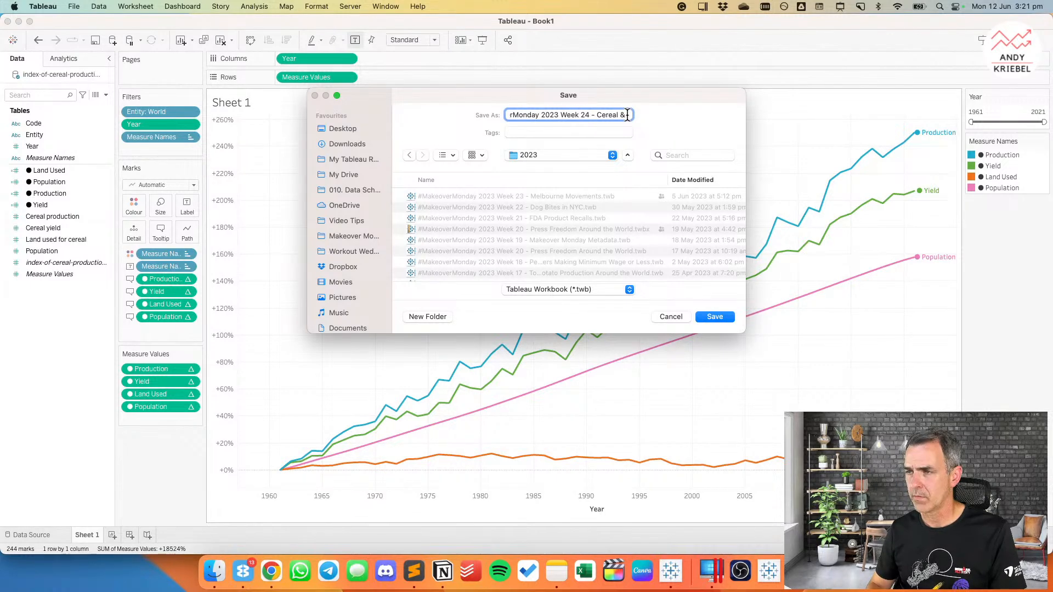
type(" The Gre")
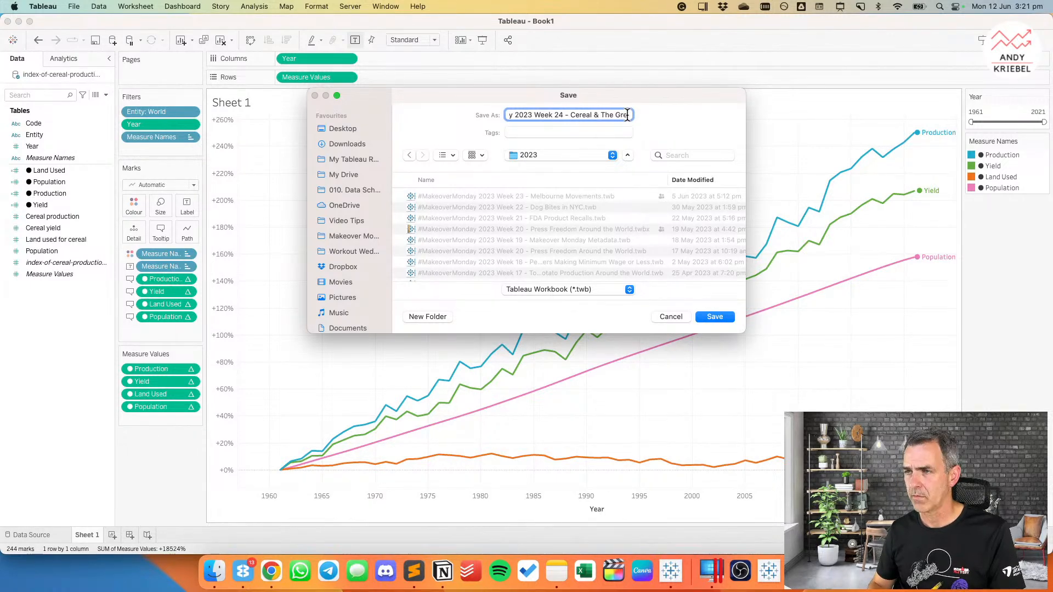
type("en Re")
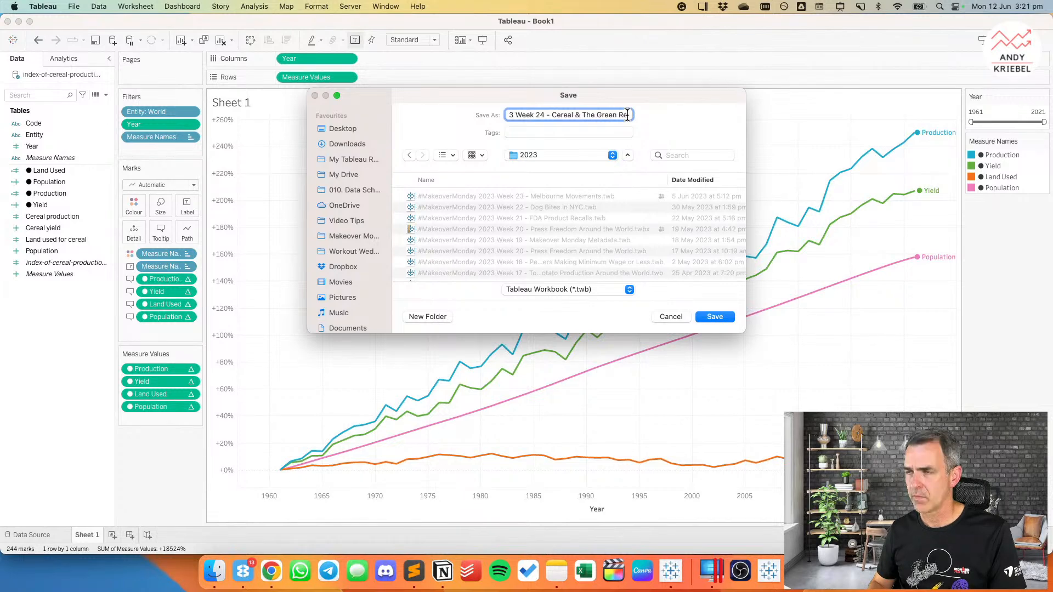
left_click(576, 114, "shift")
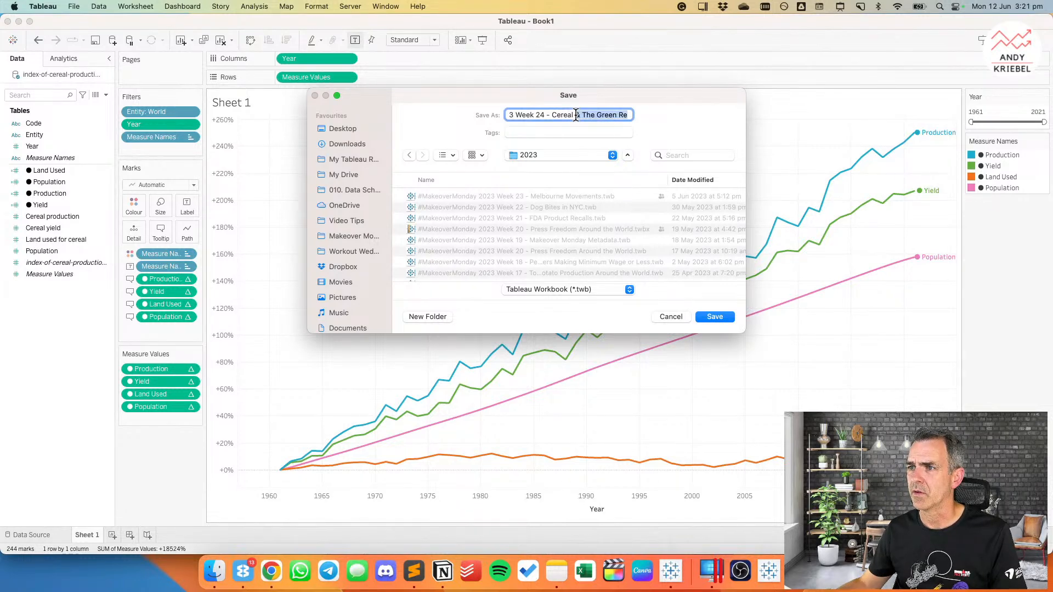
type("Production")
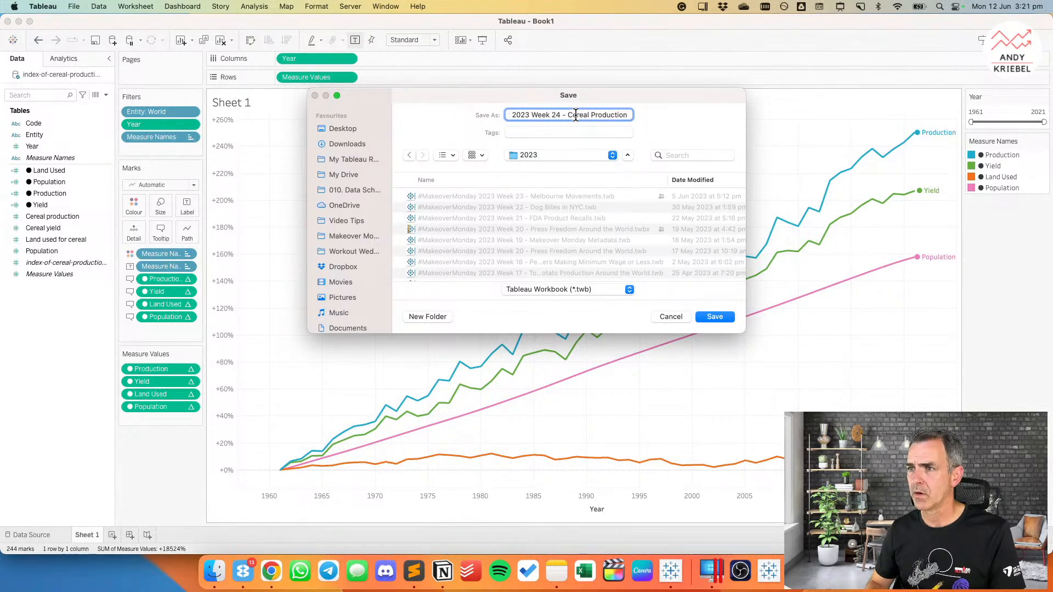
key("super+Tab")
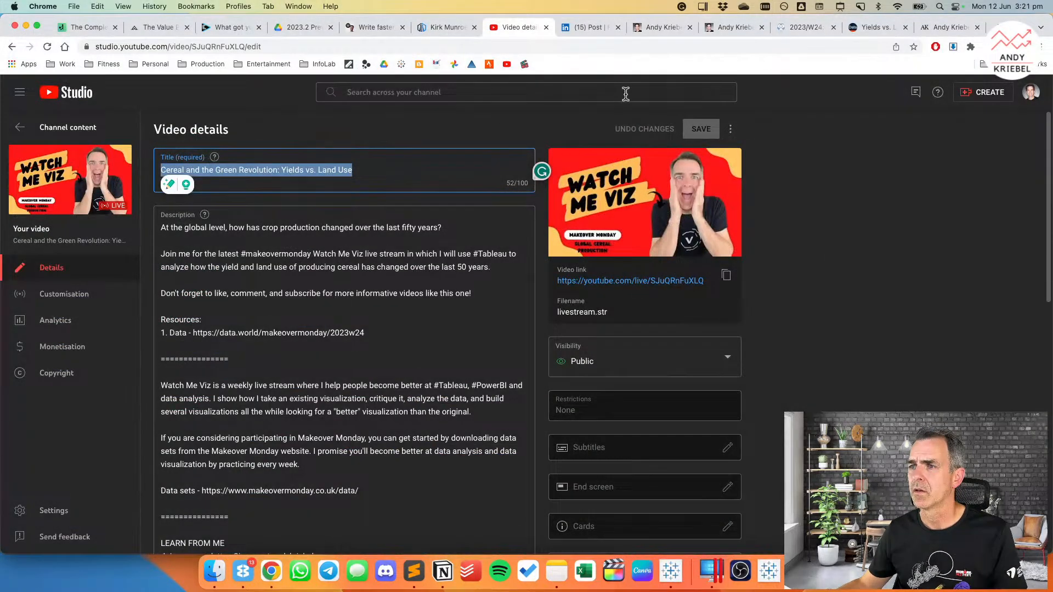
key("super+Tab")
left_click(567, 114)
type("Global Cereal Proc")
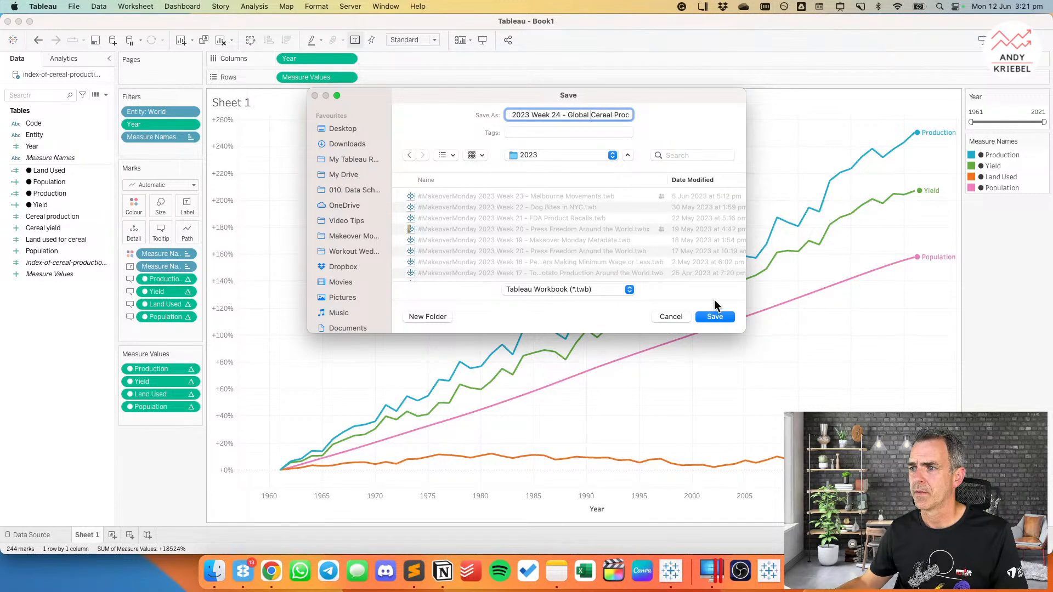
left_click(715, 318)
Step: Review the original cereal production chart in the Our World in Data article in Chrome, and return to Tableau
key("super+Tab")
left_click(877, 27)
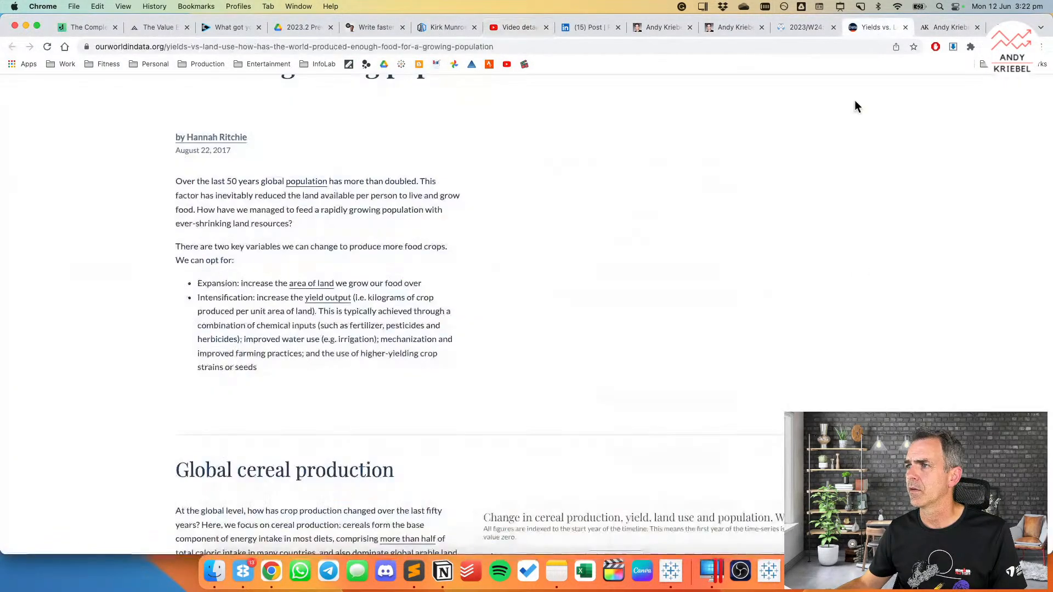
scroll(852, 250, "down", 7)
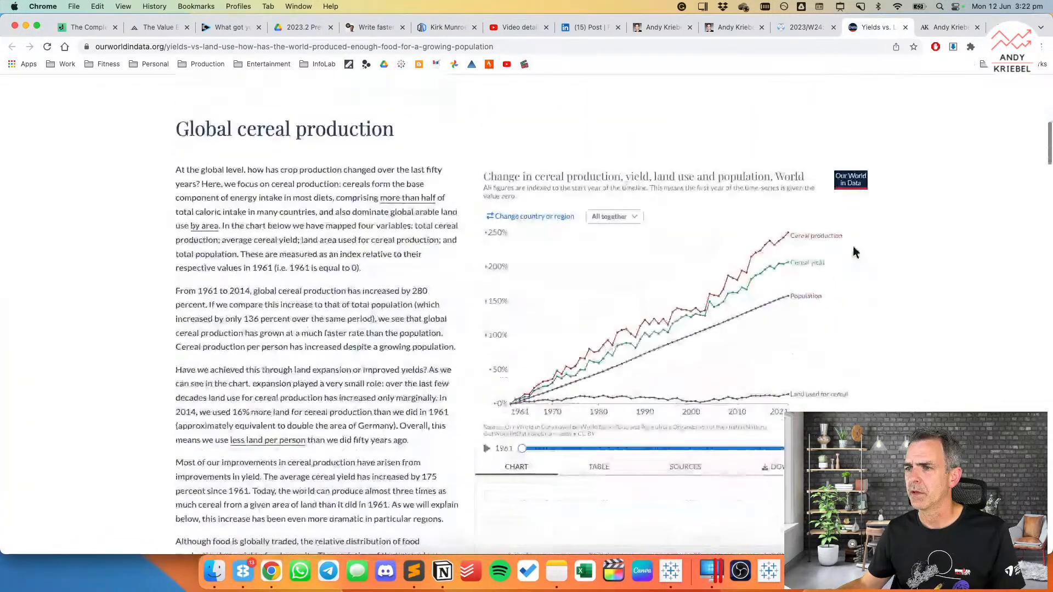
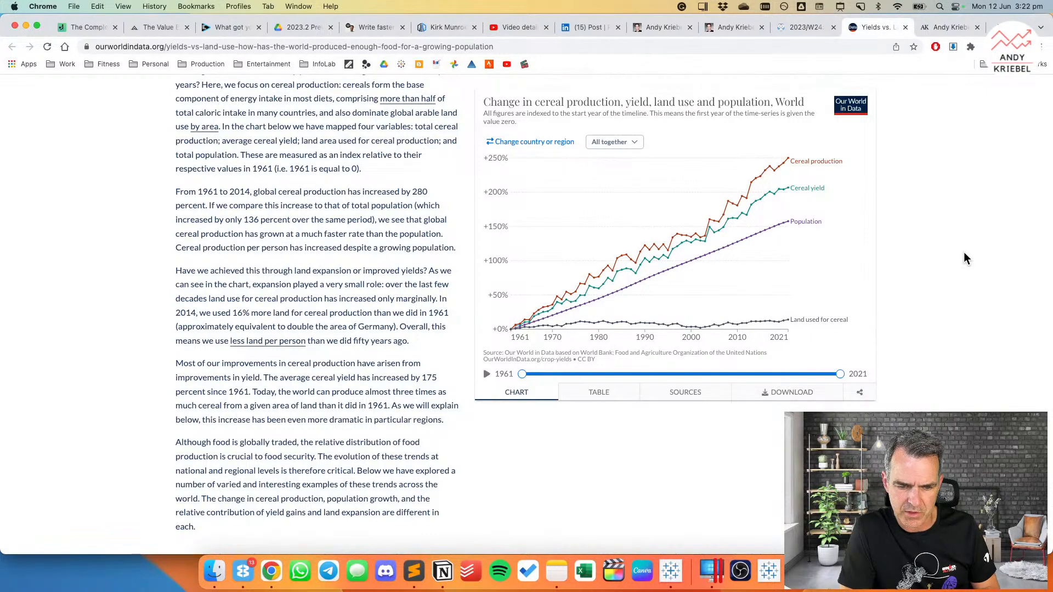
key("super+Tab")
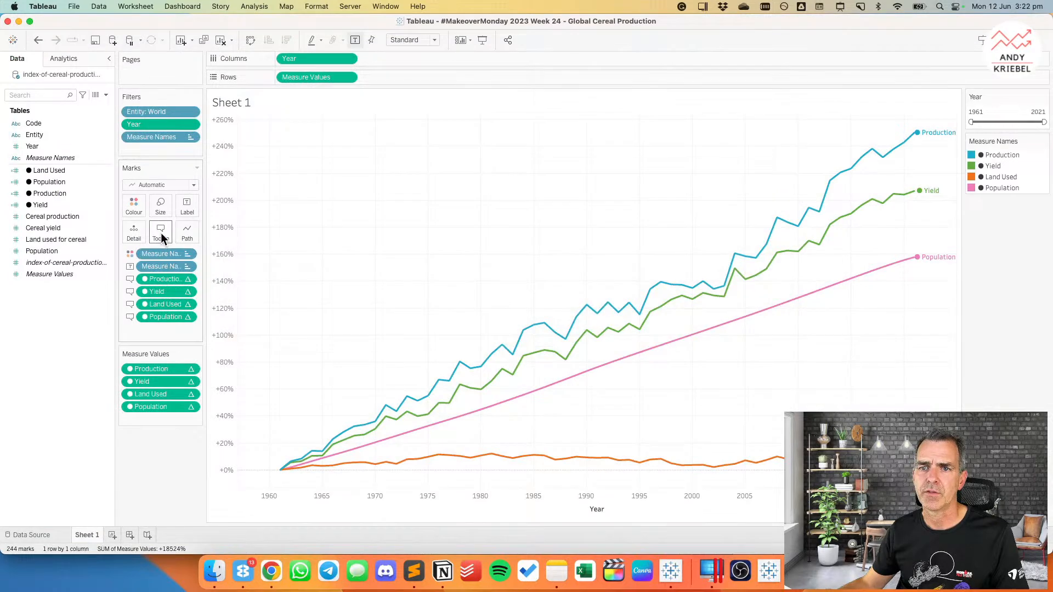
Step: Inspect the bulleted measure names in the chart's tooltip and close its editor
left_click(161, 237)
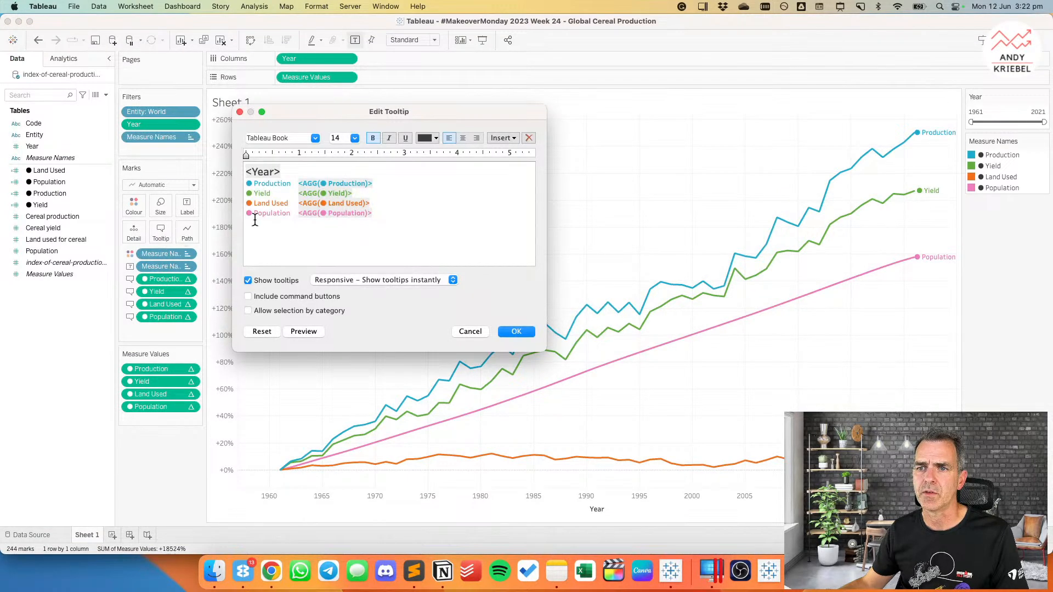
left_click(256, 184)
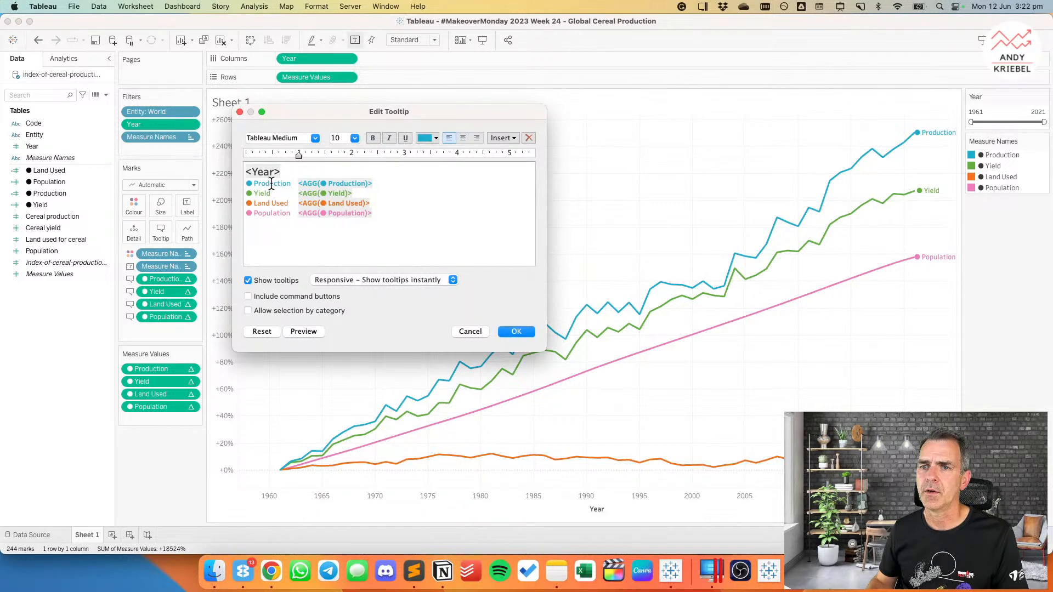
left_click(516, 331)
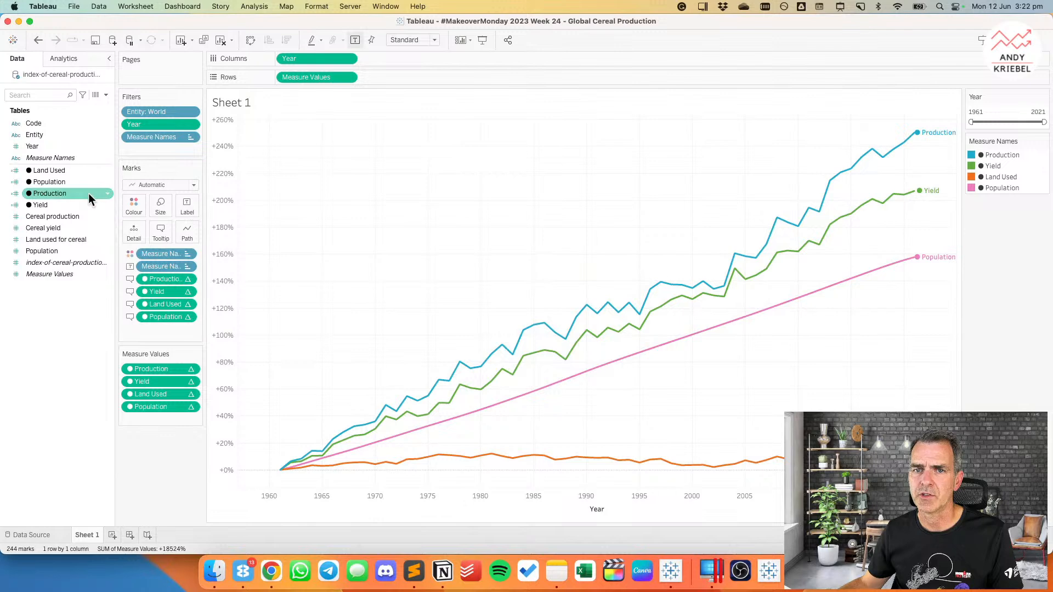
Step: Remove the bullet from the Land Used calculated field's name
right_click(72, 173)
left_click(98, 242)
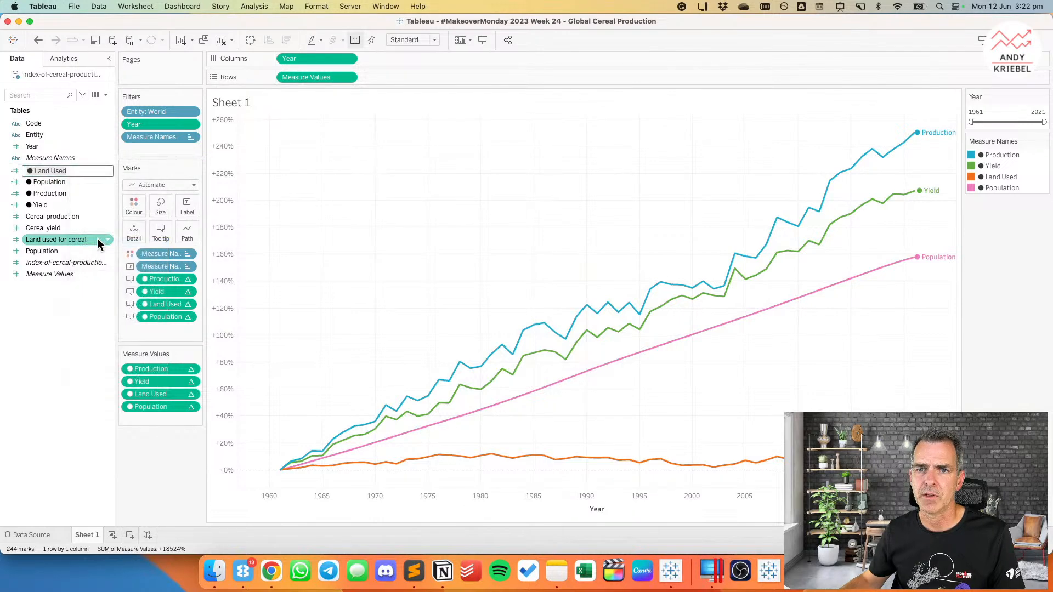
key("BackSpace")
key("BackSpace")
left_click(97, 239)
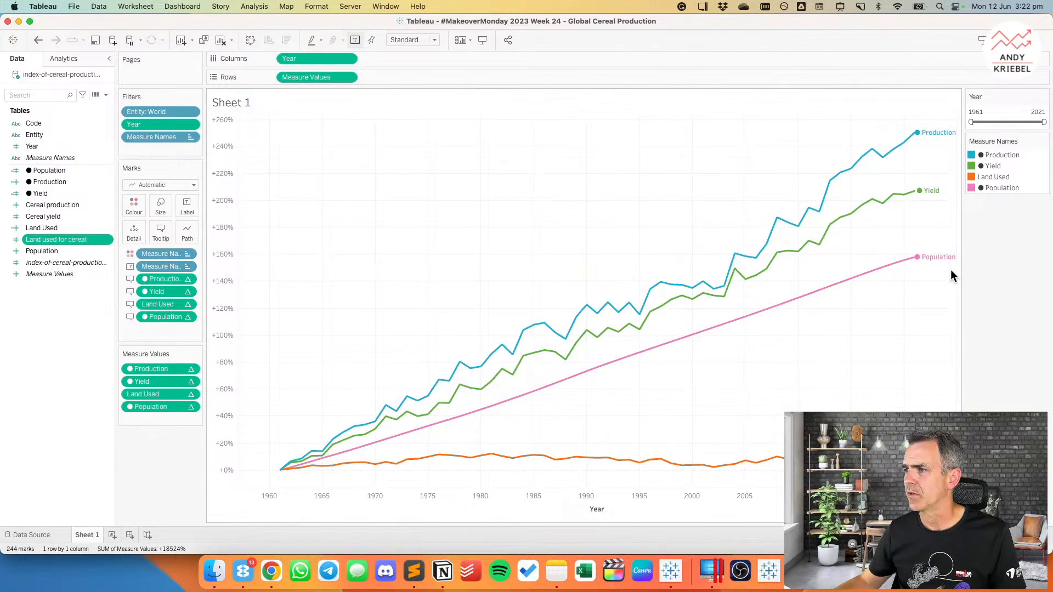
Step: Remove the bullet from the Population calculation's name, keeping the name distinct from the existing Population field
right_click(58, 168)
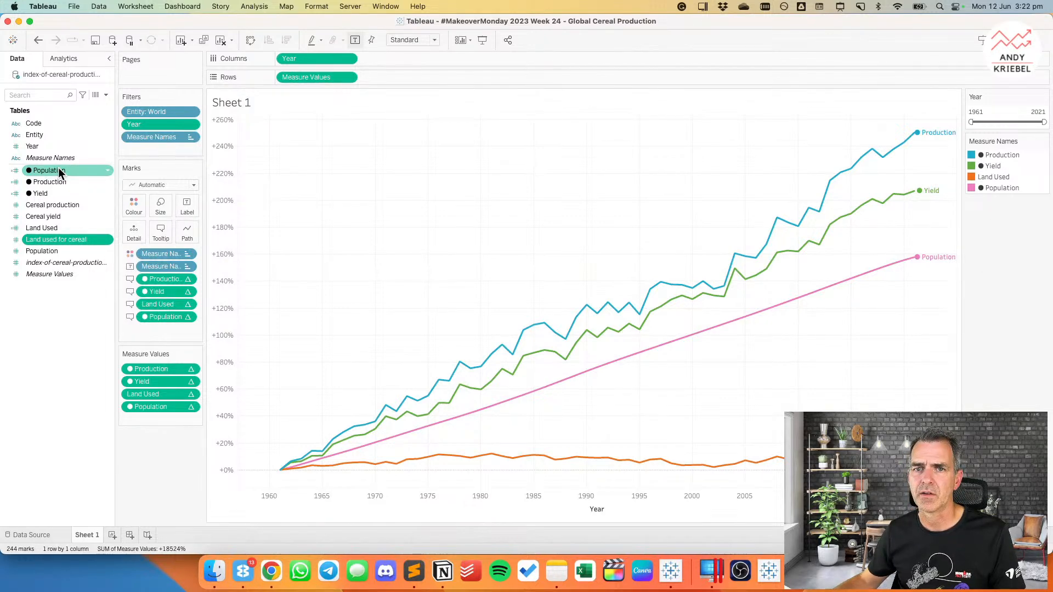
left_click(78, 219)
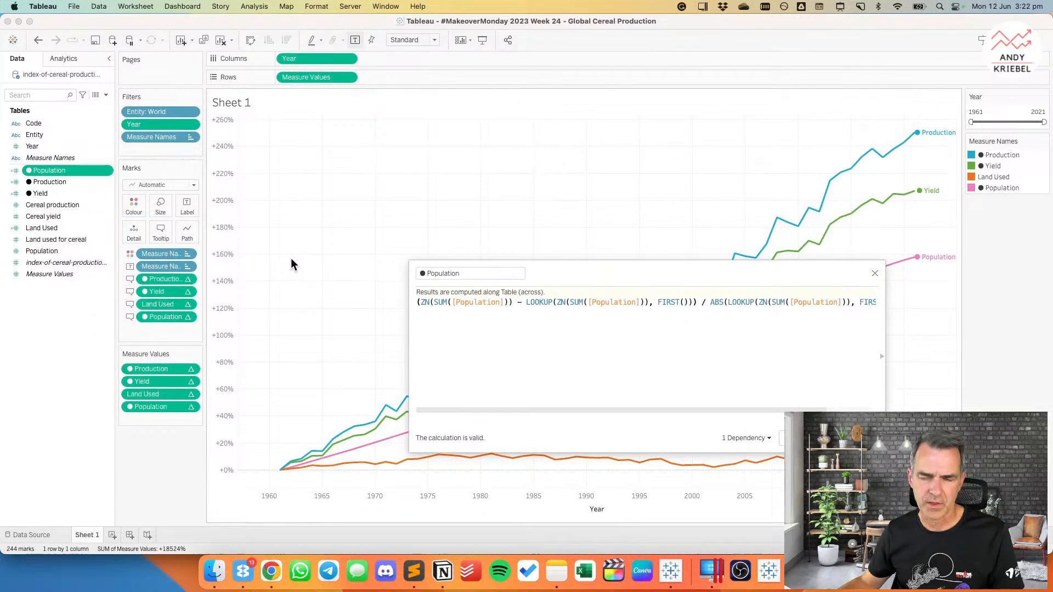
left_click(429, 273)
key("BackSpace")
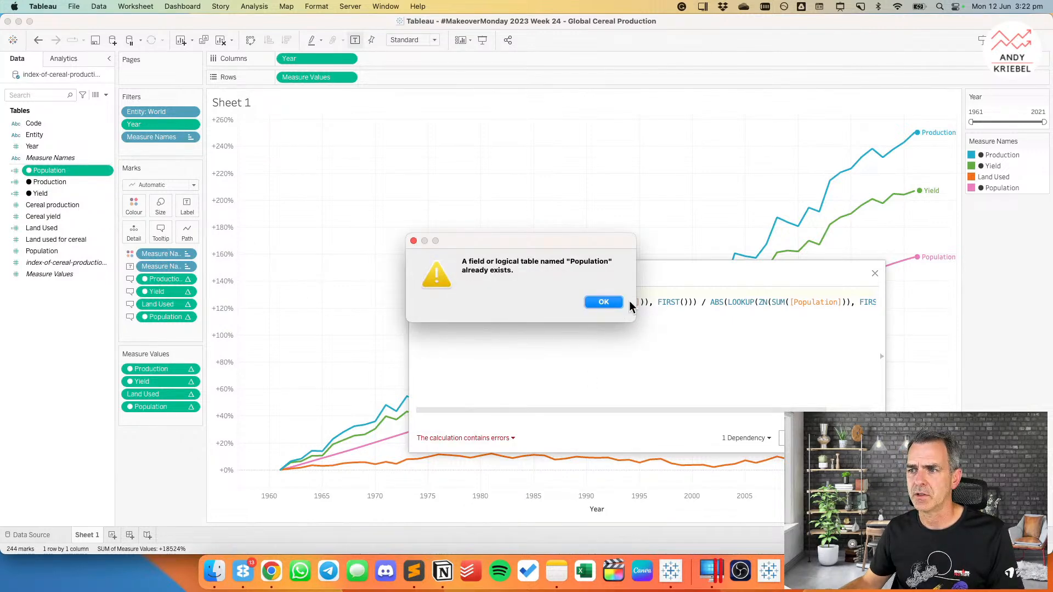
left_click(604, 302)
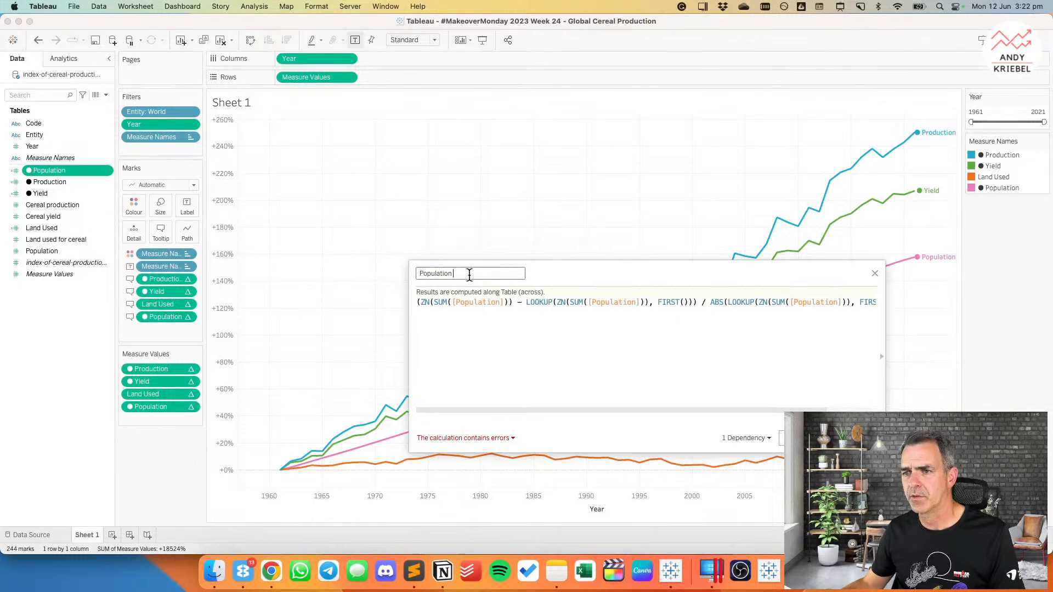
key("Return")
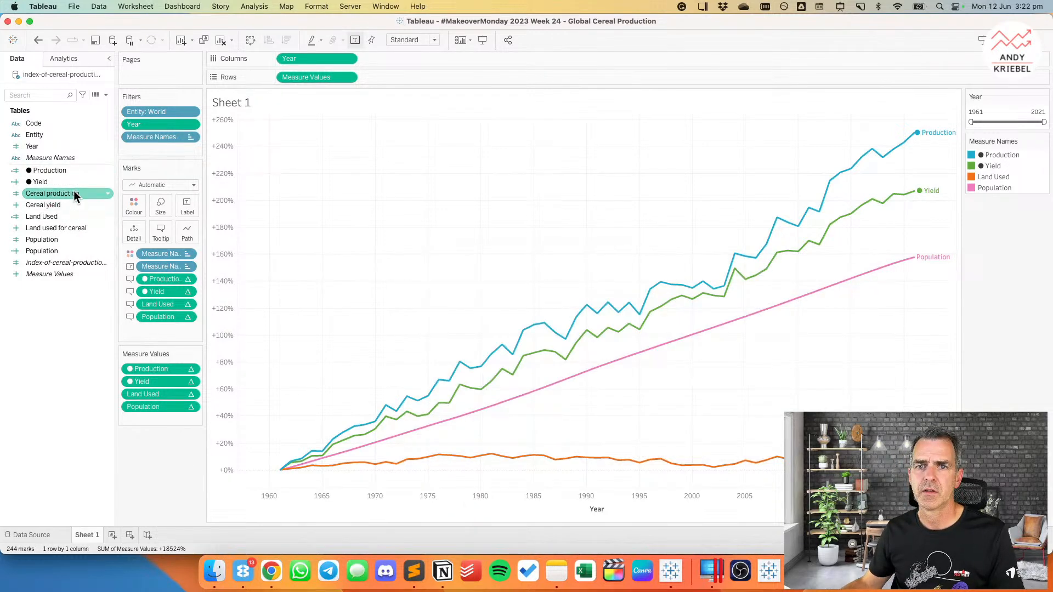
Step: Rename the bulleted Production and Yield calculated fields to plain "Production" and "Yield"
right_click(36, 171)
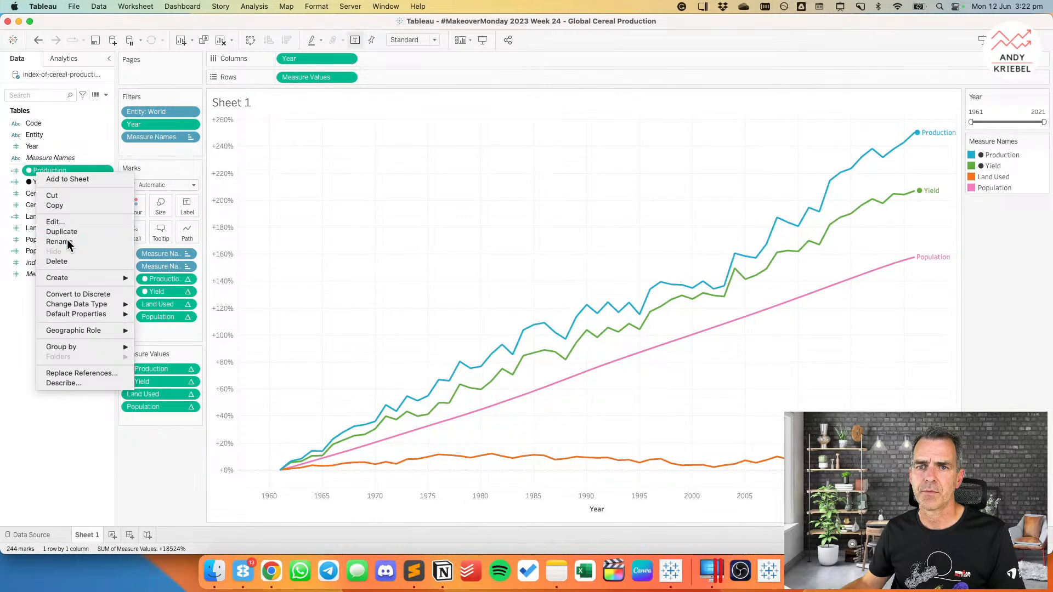
left_click(67, 242)
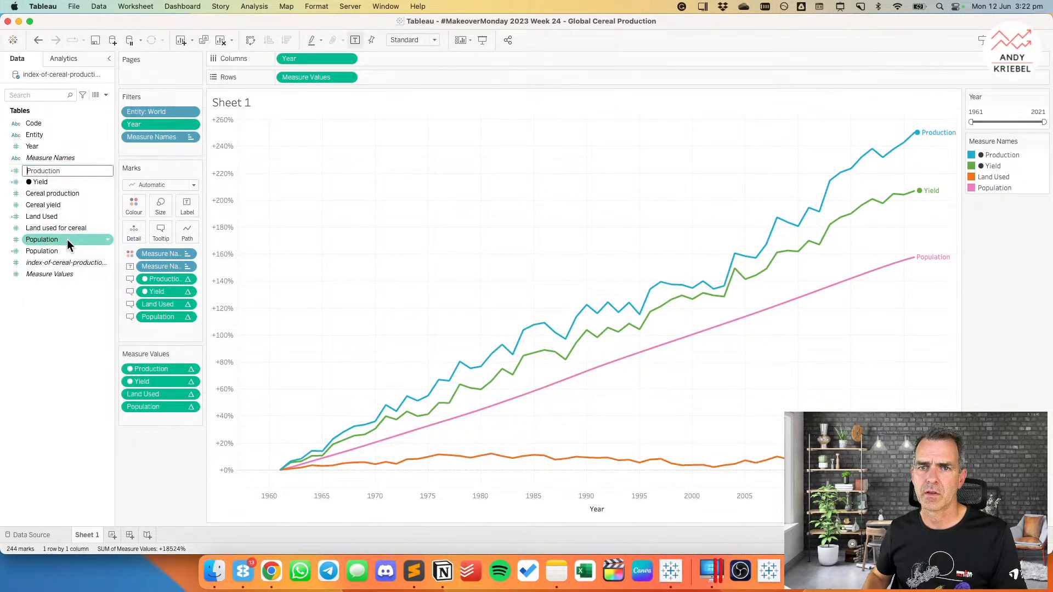
key("Return")
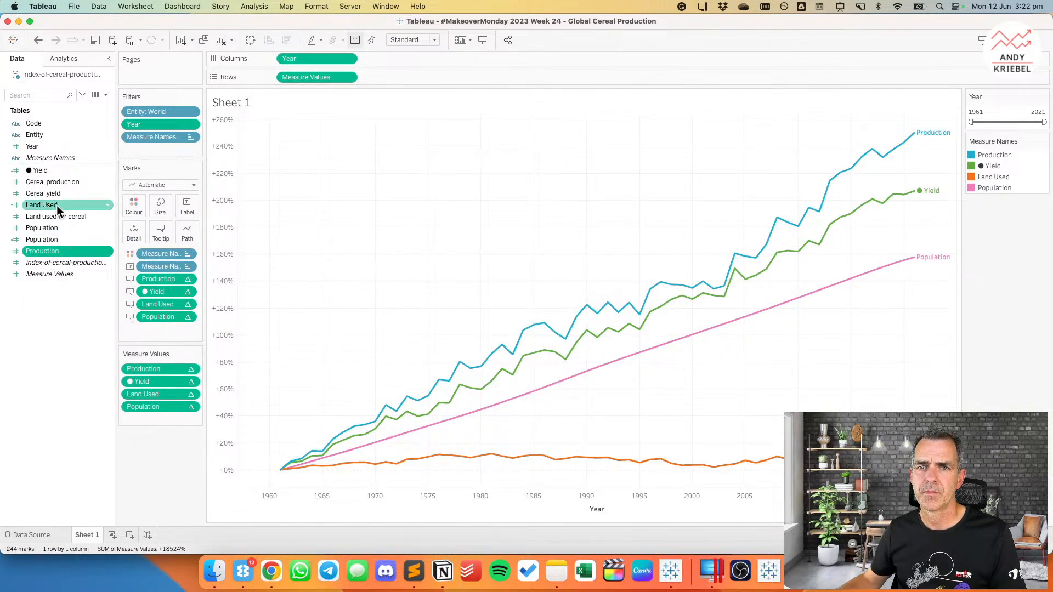
right_click(39, 171)
left_click(61, 242)
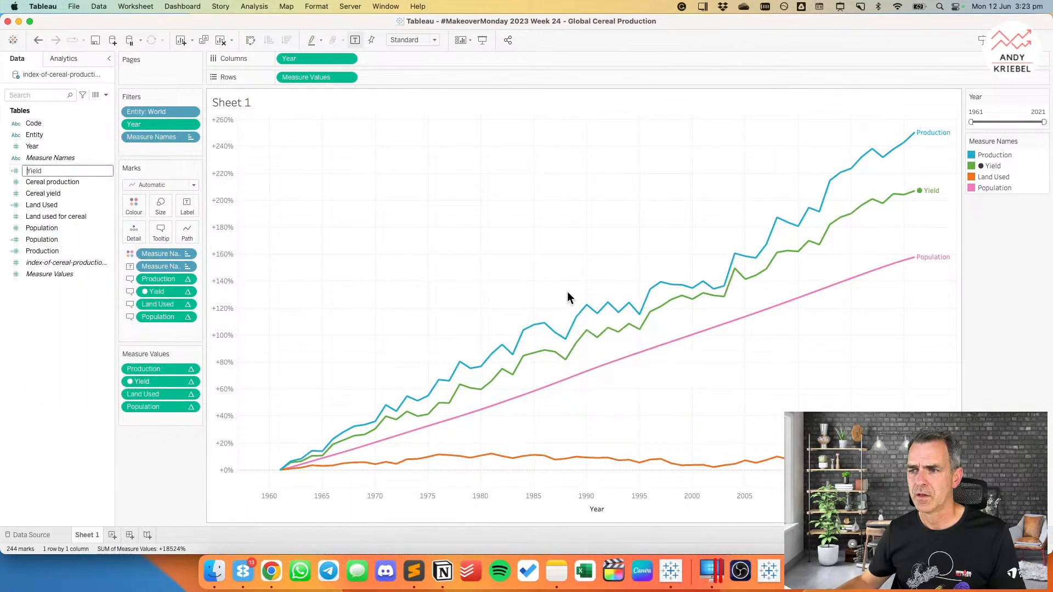
key("Return")
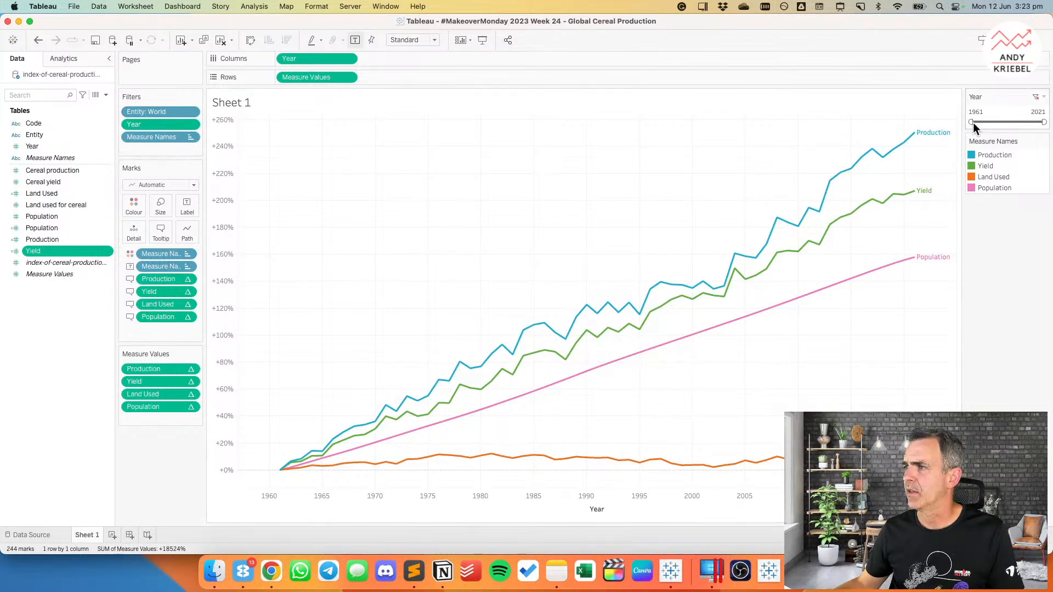
Step: Test the Year range filter with a 1993 start, check the tooltips for 2002 and 1993, and restore the start to 1961
left_click_drag(973, 121, 1008, 122)
mouse_move(485, 475)
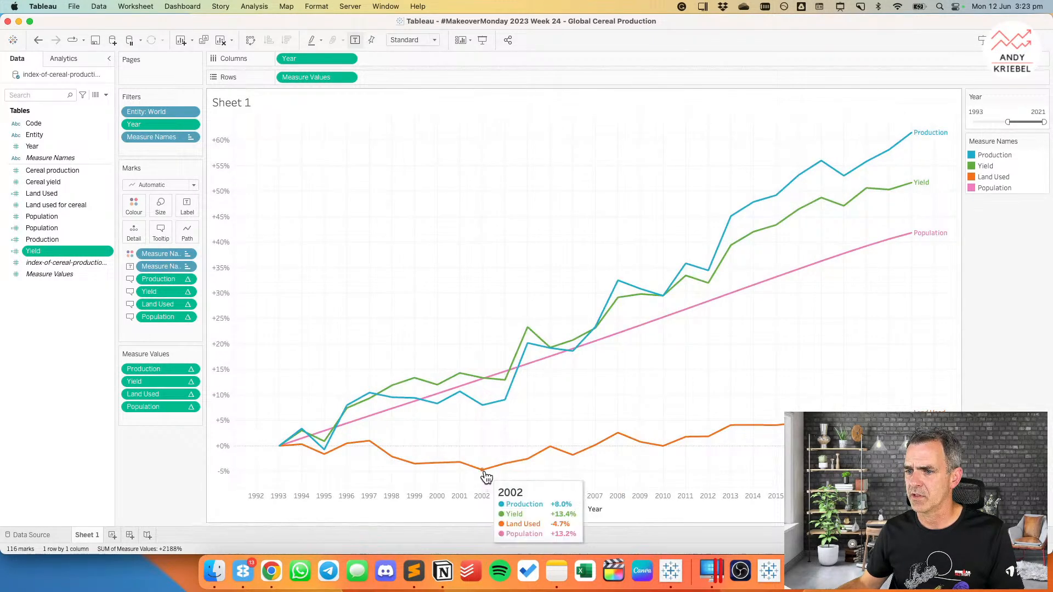
mouse_move(281, 455)
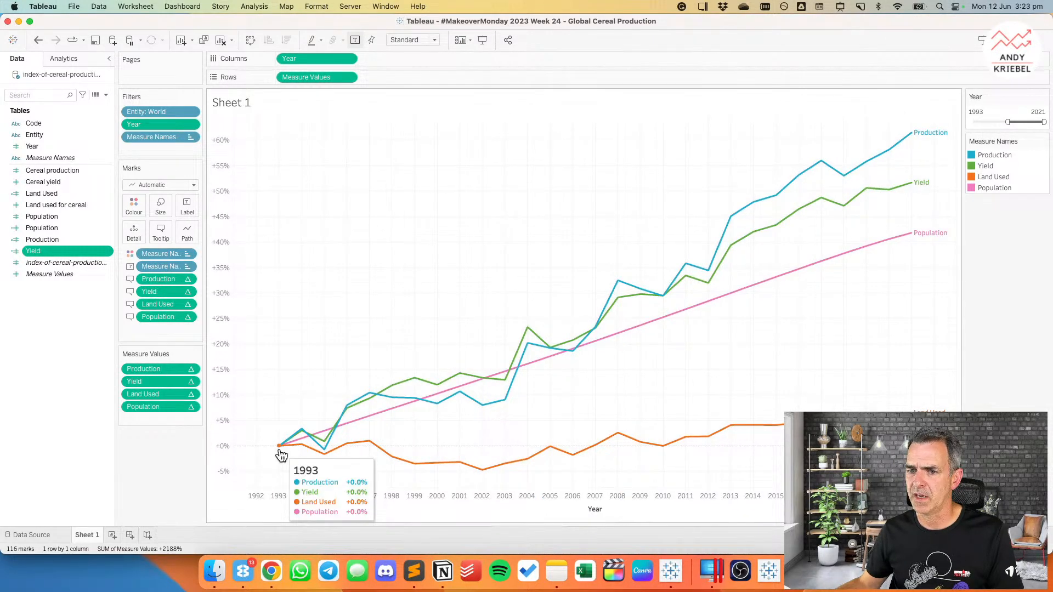
left_click_drag(1008, 122, 962, 123)
key("super+Tab")
mouse_move(683, 265)
key("super+Tab")
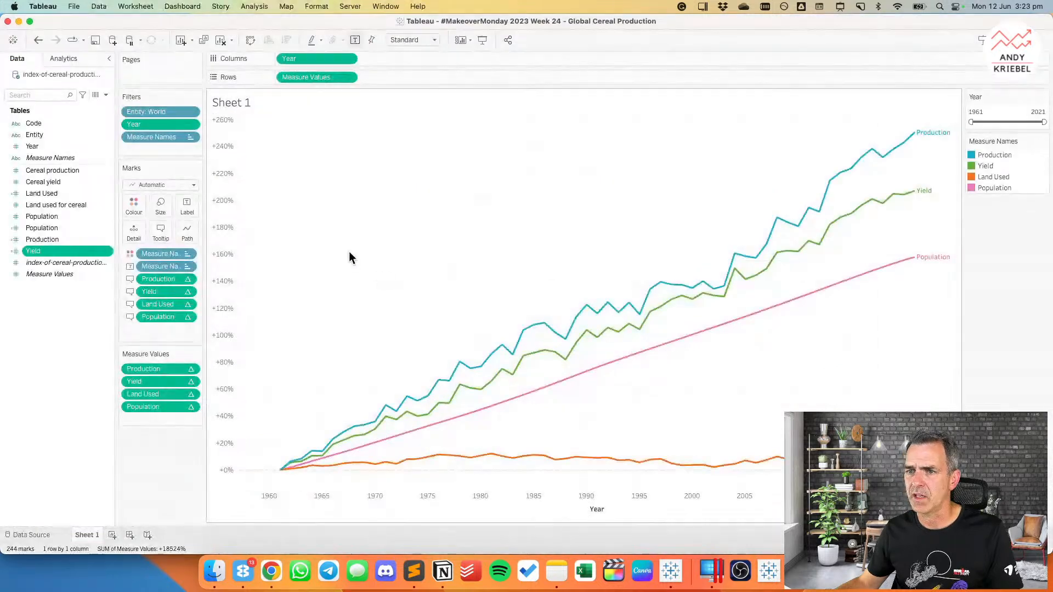
Step: Set the chart's column grid lines to None
right_click(349, 252)
left_click(363, 305)
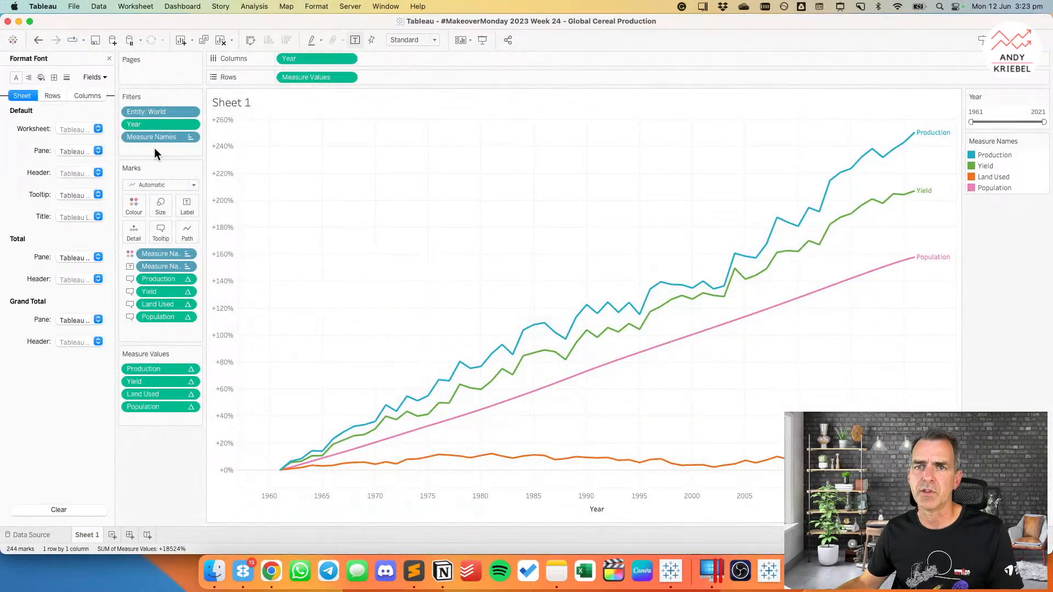
left_click(67, 77)
left_click(87, 96)
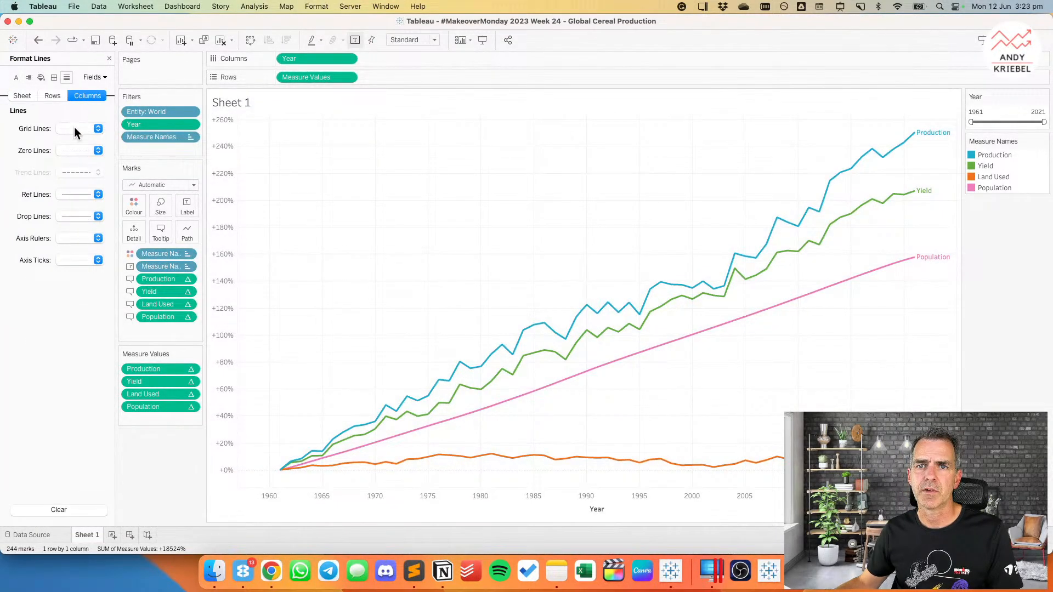
left_click(76, 128)
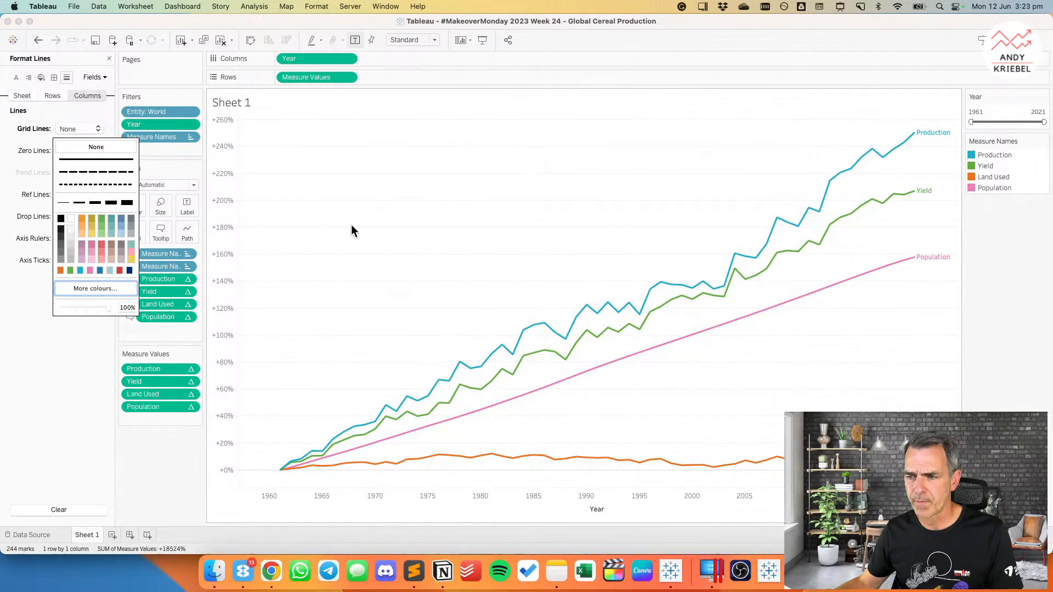
Step: Switch to Chrome, examine how the Our World in Data chart responds to its start-year slider, and return to Tableau
key("super+Tab")
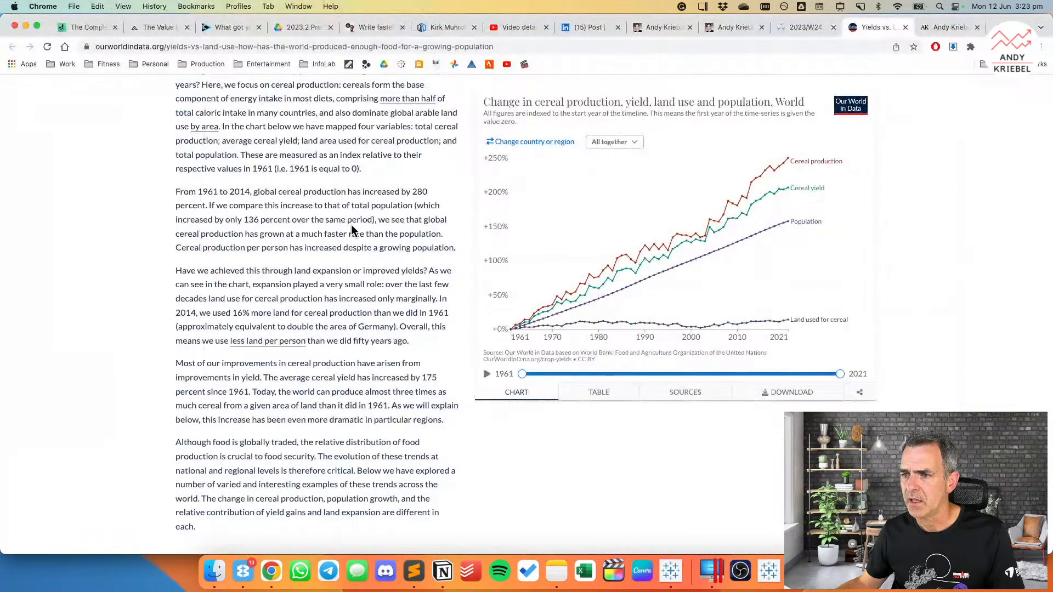
mouse_move(521, 374)
left_mouse_down()
mouse_move(597, 374)
mouse_move(511, 377)
mouse_move(676, 374)
mouse_move(520, 374)
left_mouse_up()
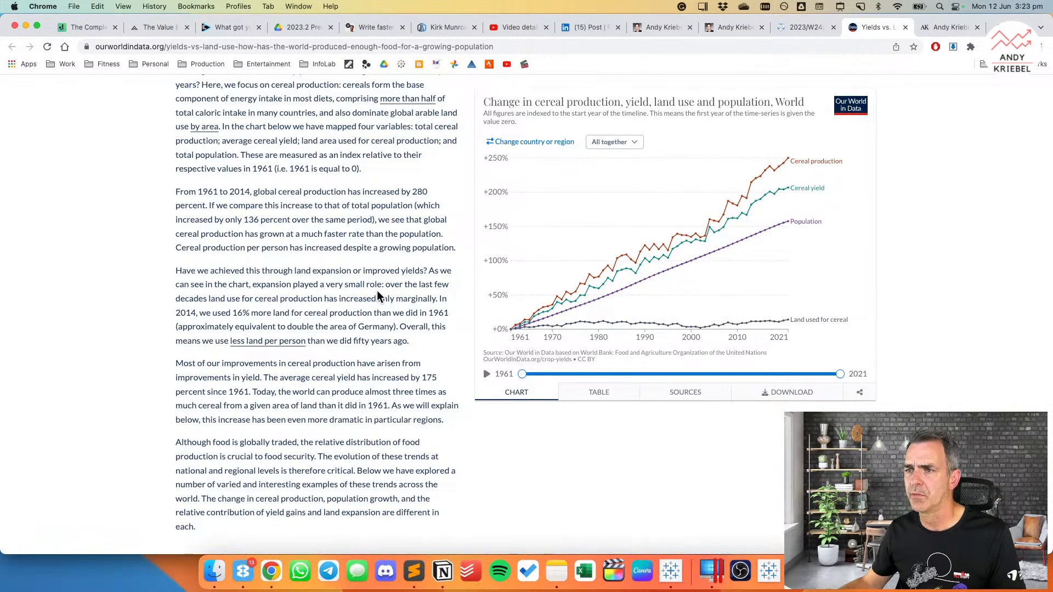
left_click_drag(522, 374, 485, 369)
key("super+Tab")
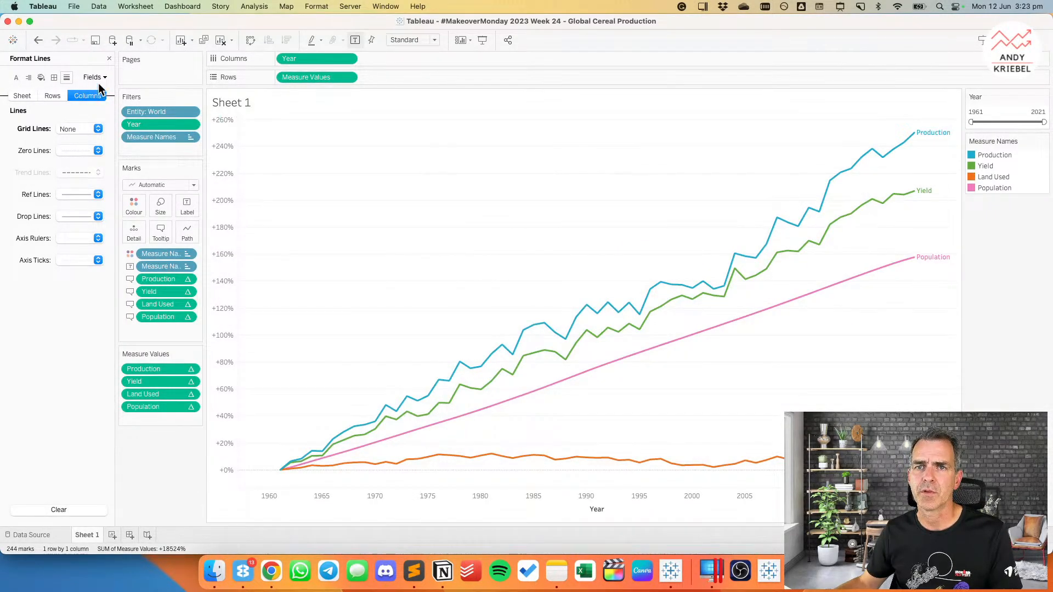
Step: Set the column axis rulers to None, and move the source chart's start year in Chrome to 1977 for comparison
left_click(109, 59)
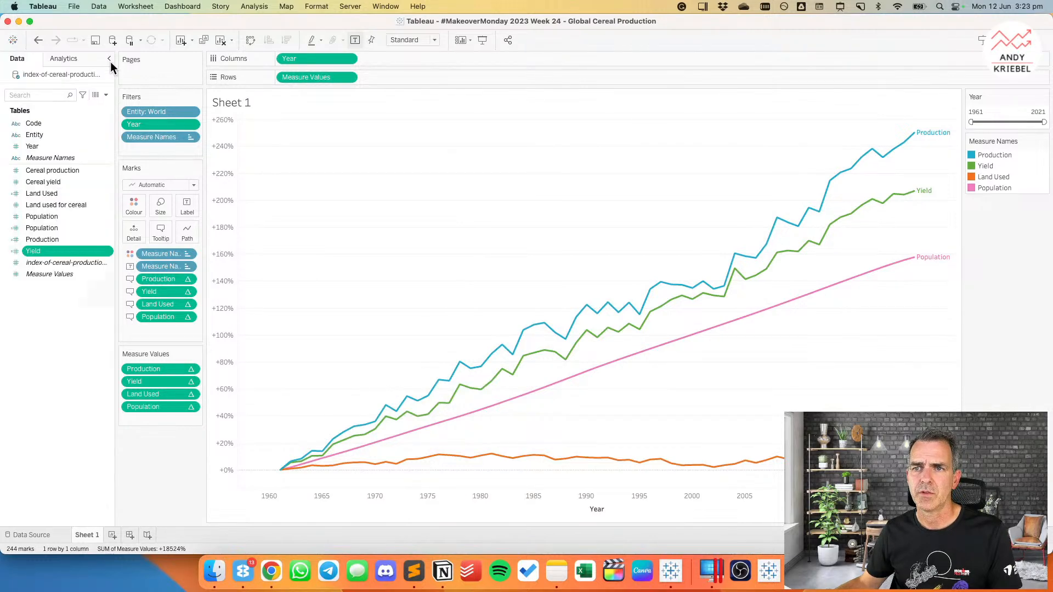
right_click(316, 216)
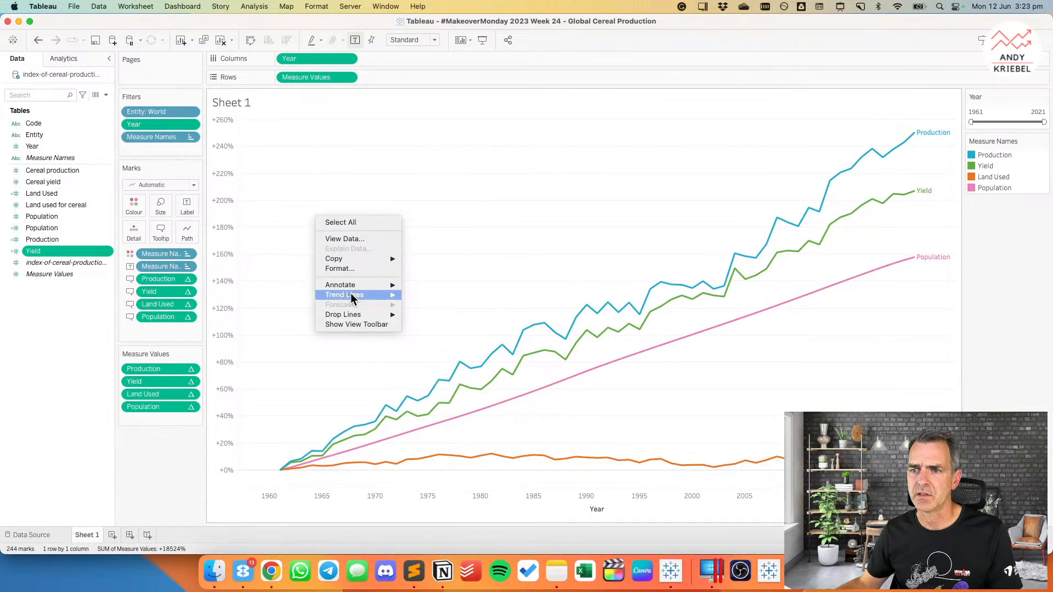
left_click(343, 269)
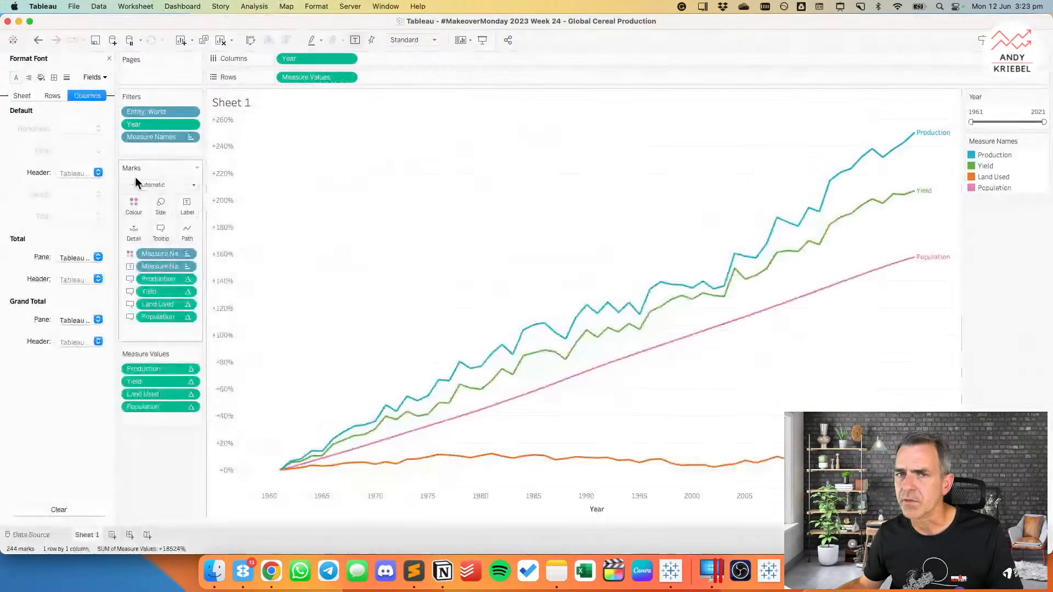
left_click(70, 243)
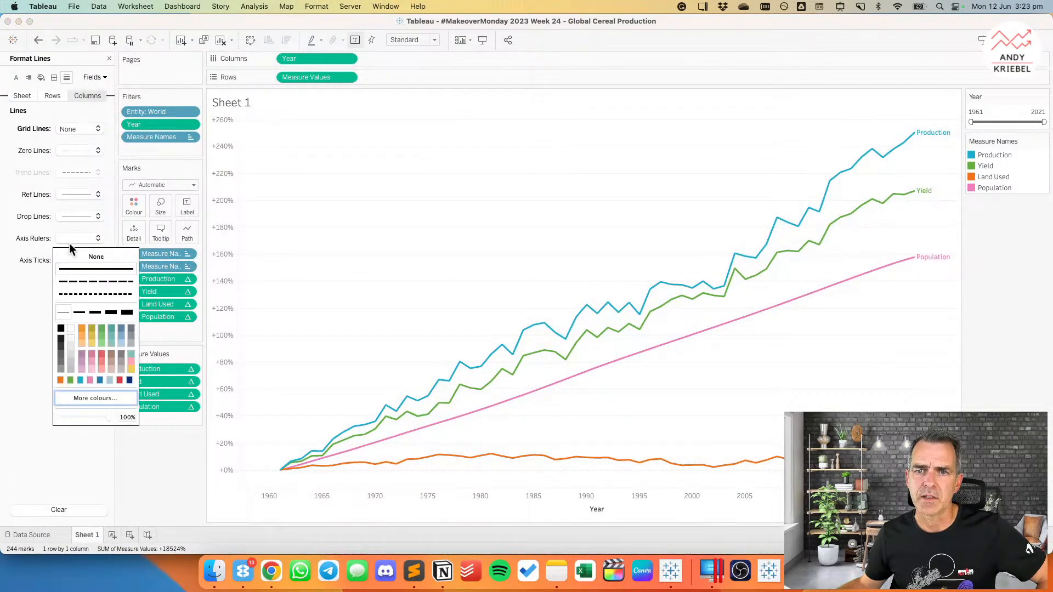
left_click(27, 147)
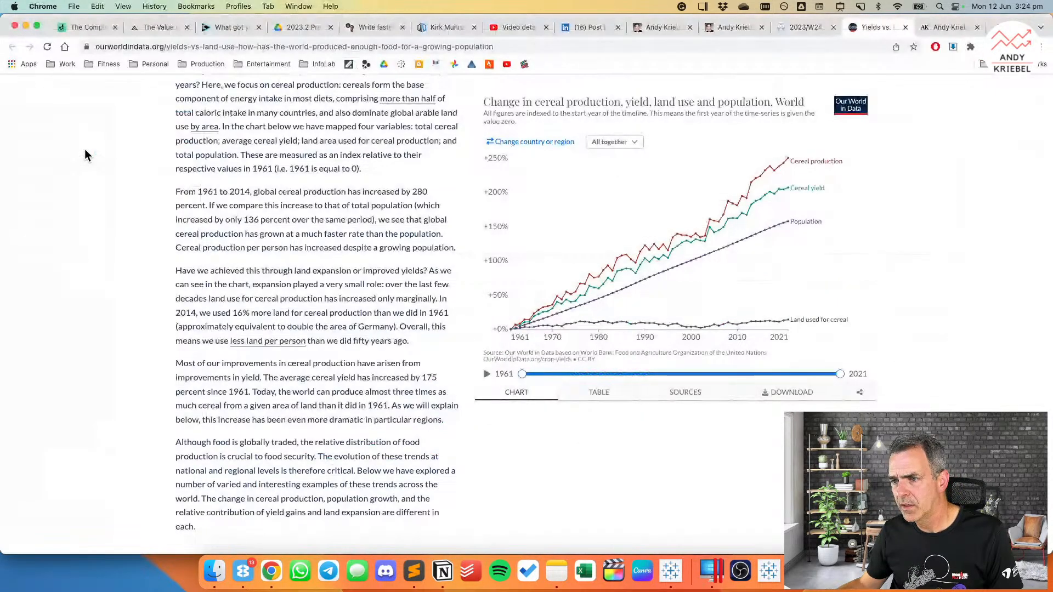
left_click_drag(521, 375, 602, 374)
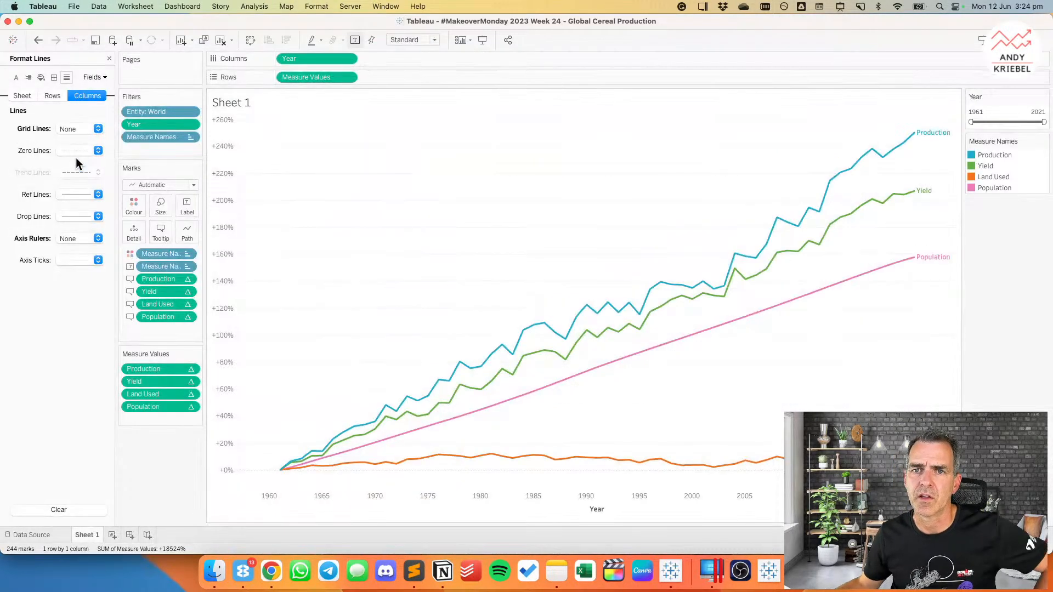
Step: Format the row zero line as a thin solid dark grey line
left_click(77, 152)
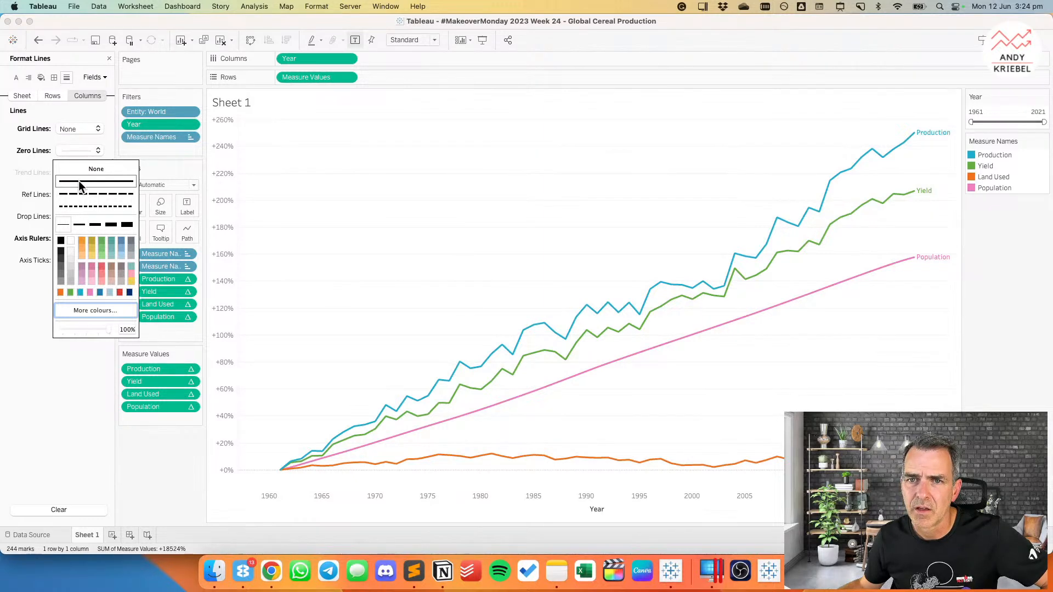
left_click(78, 180)
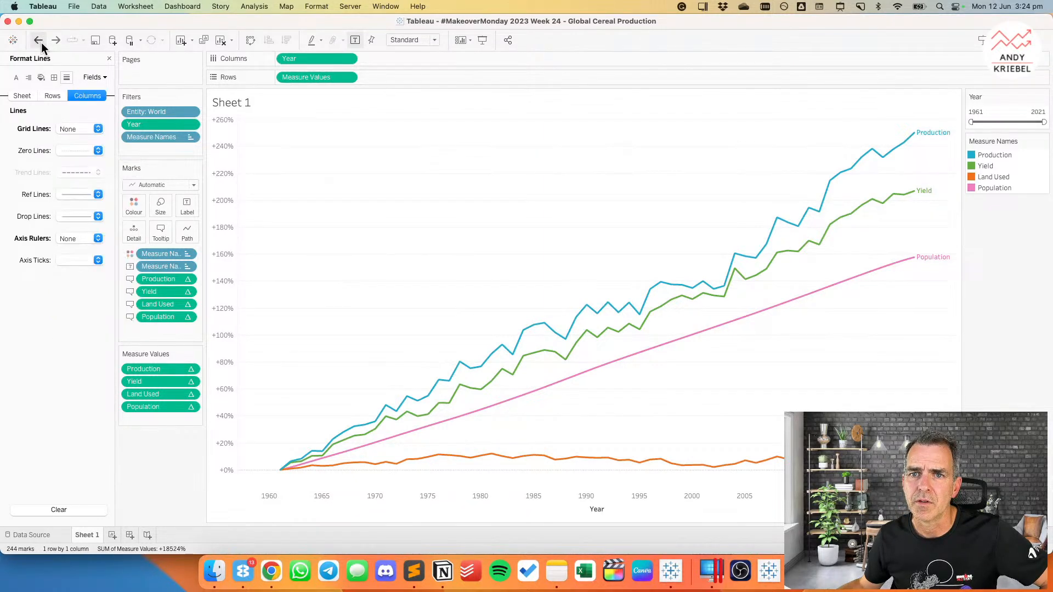
left_click(52, 96)
left_click(77, 150)
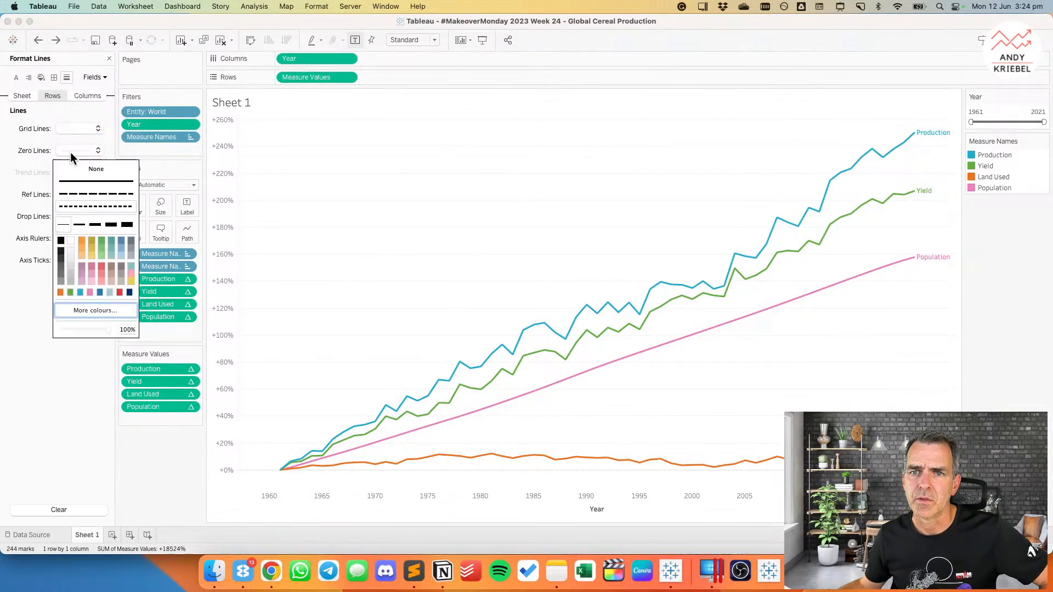
left_click(76, 183)
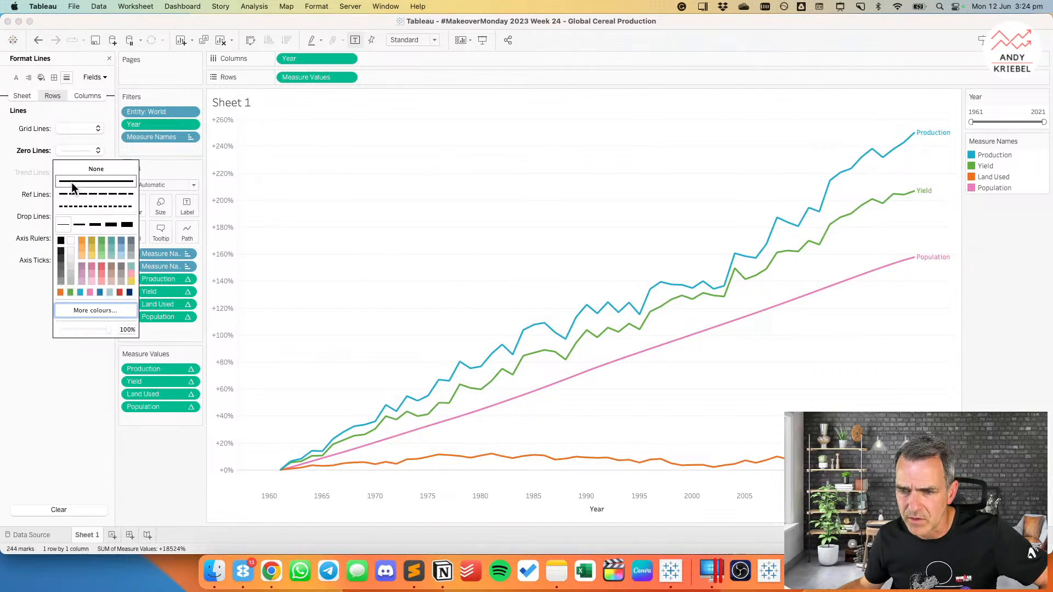
left_click(61, 268)
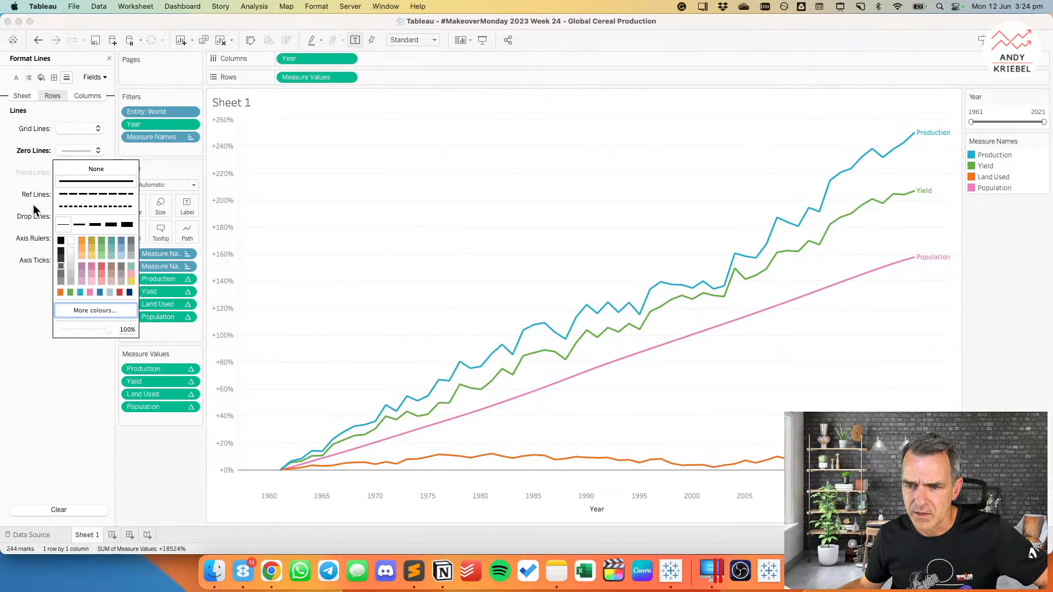
left_click(27, 198)
Step: Set the row axis rulers to None and restyle the row grid lines as thin, light dashed lines
left_click(75, 236)
left_click(77, 255)
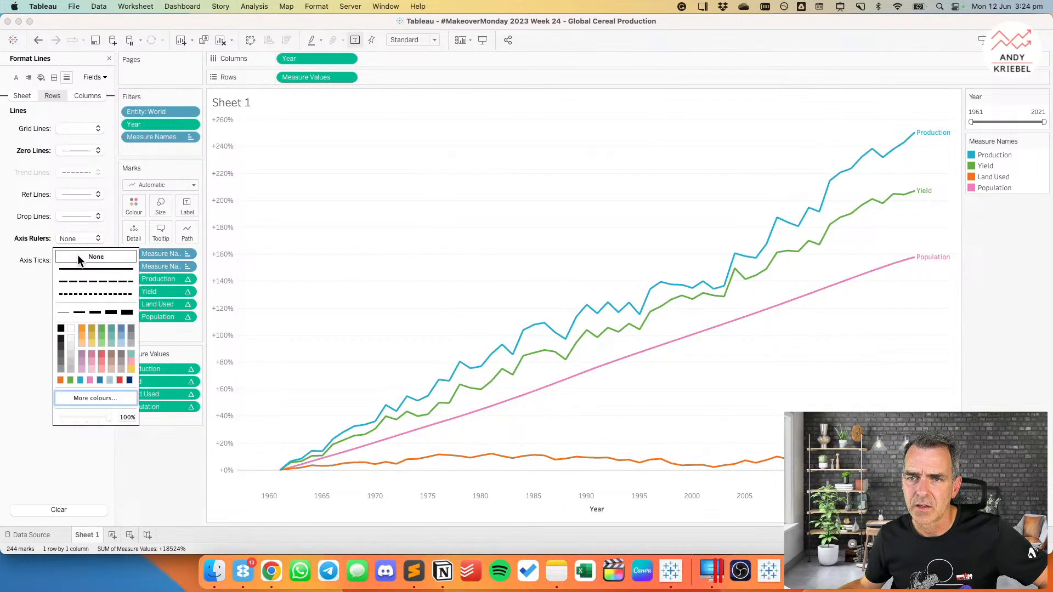
left_click(79, 128)
left_click(81, 185)
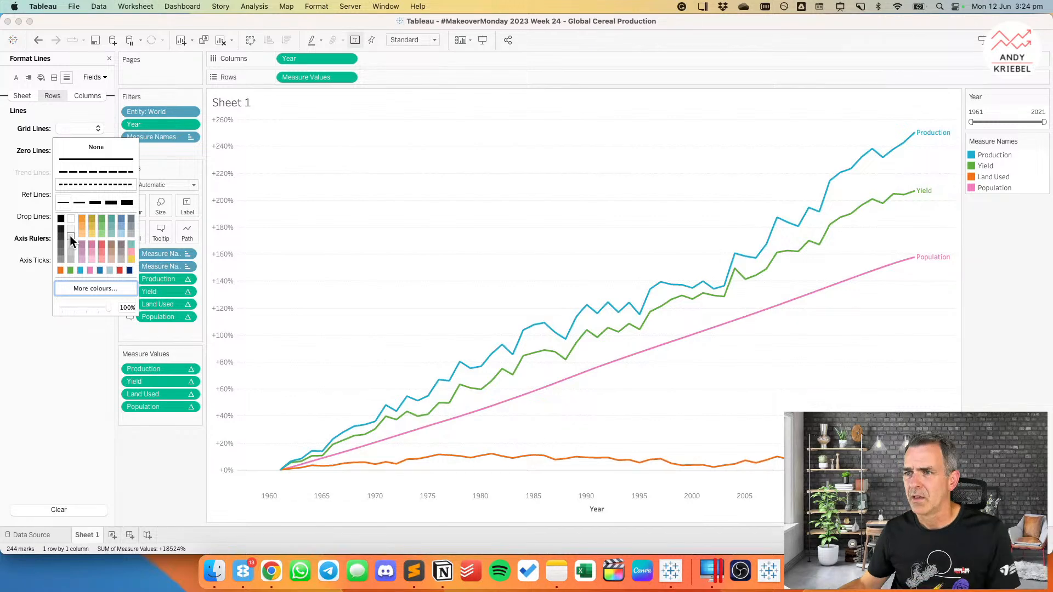
left_click(65, 205)
left_click(78, 127)
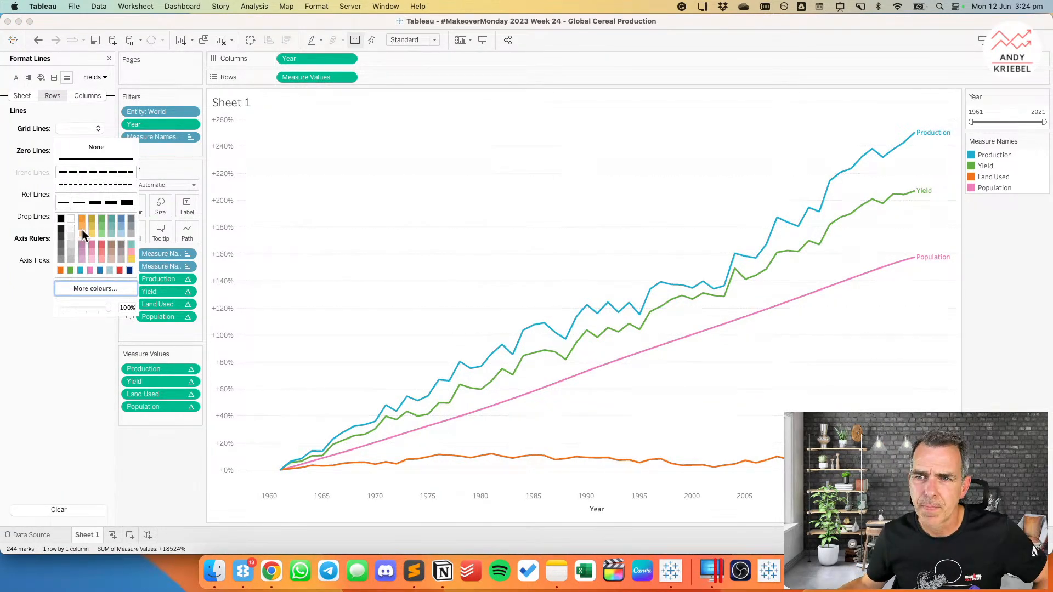
left_click(418, 248)
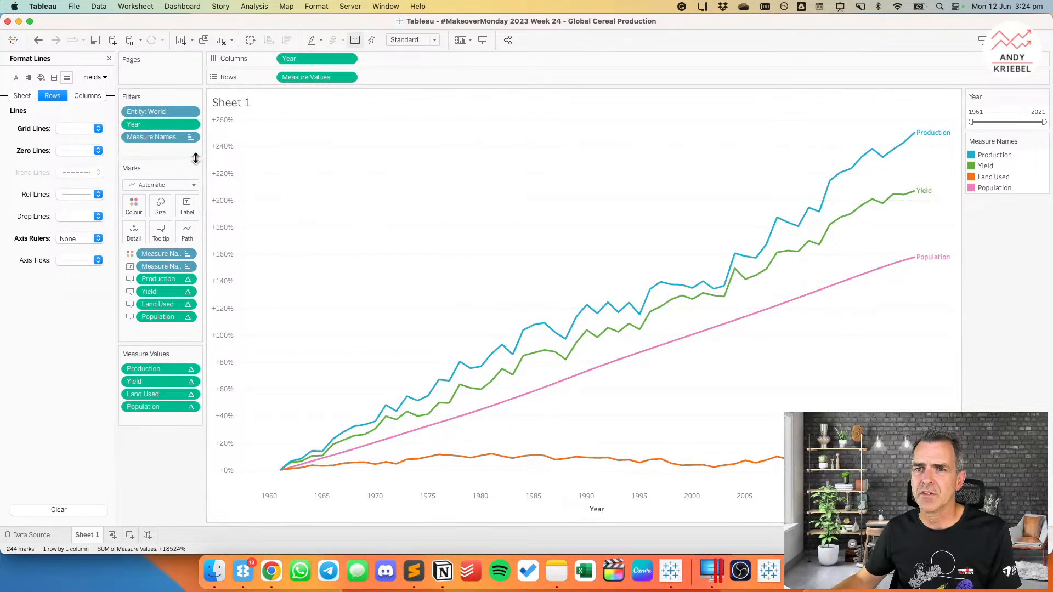
Step: Close the line formatting and save the workbook, and check the source chart's title wording in Chrome
left_click(109, 58)
left_click(100, 40)
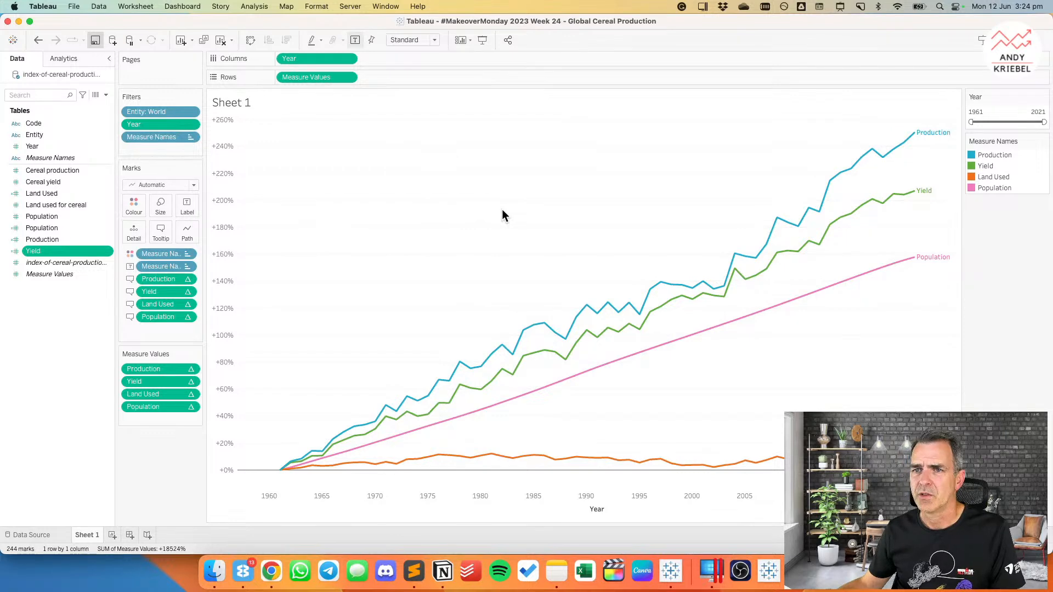
left_click(244, 102)
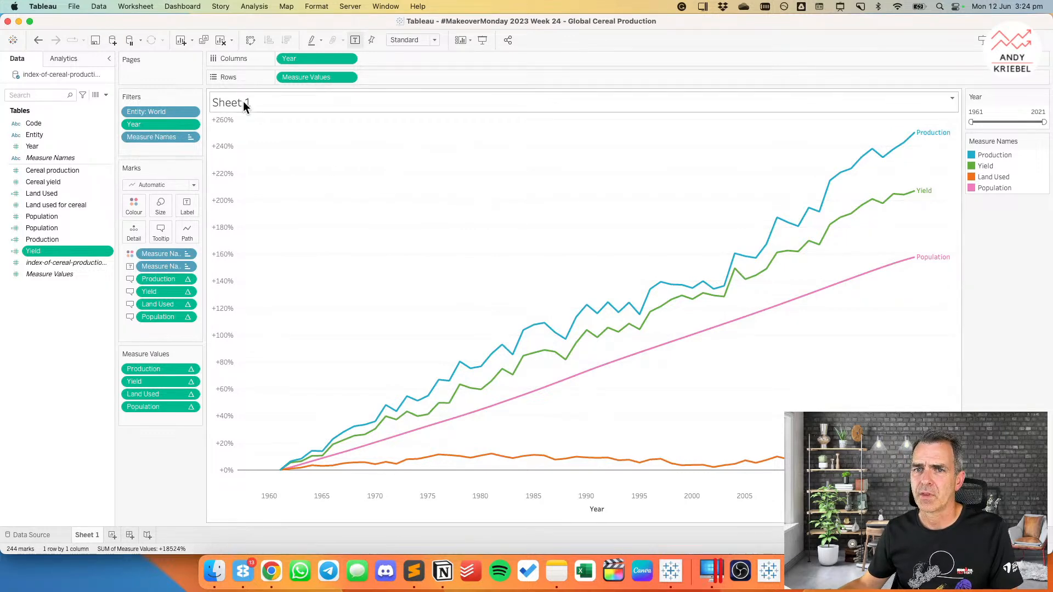
key("super+Tab")
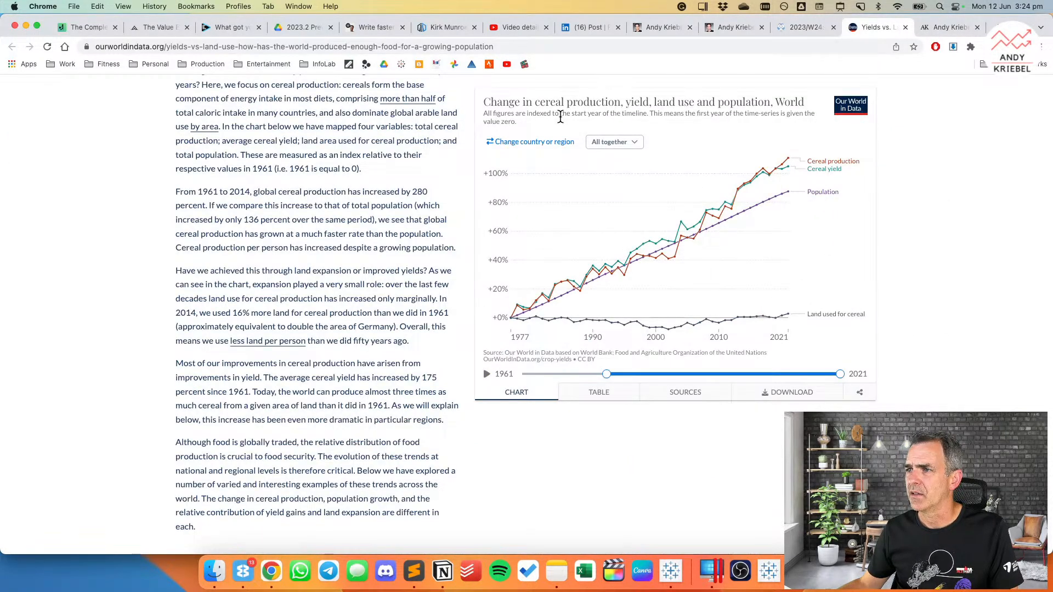
key("super+Tab")
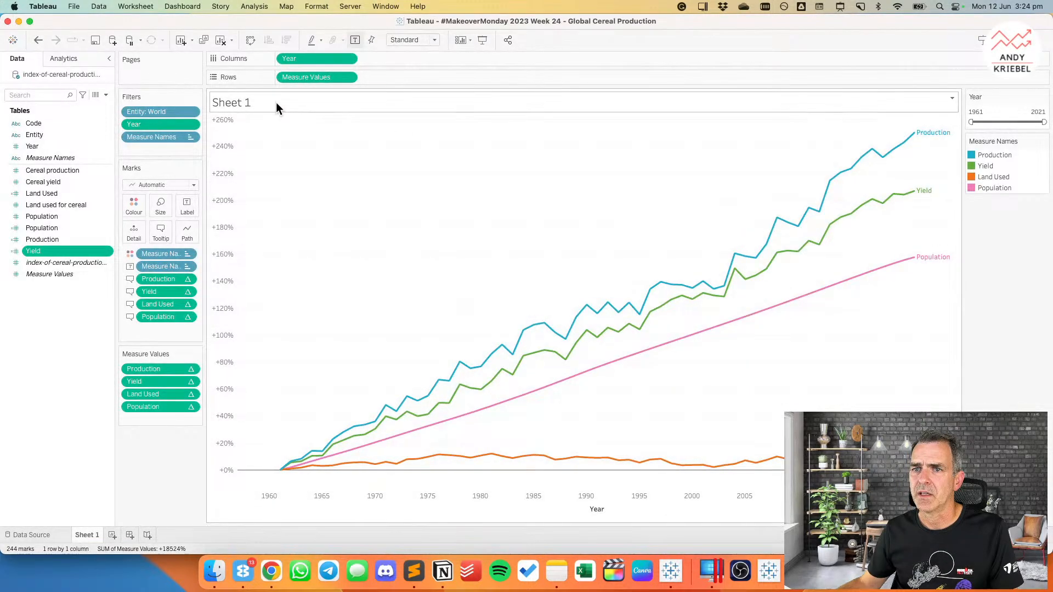
Step: Create a new calculated field named "Year for Title"
right_click(67, 322)
left_click(366, 331)
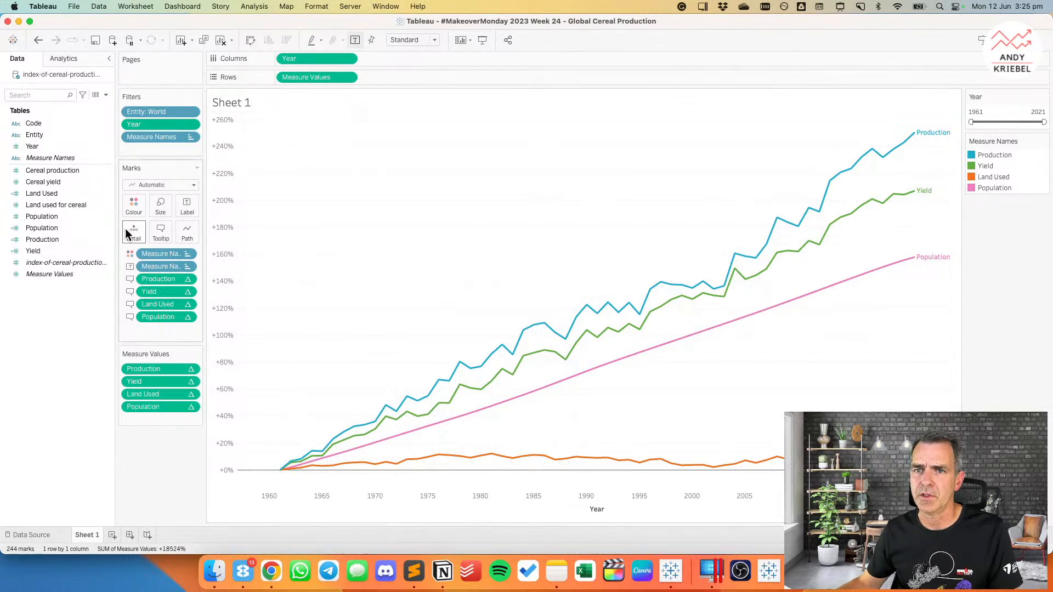
right_click(52, 315)
left_click(77, 322)
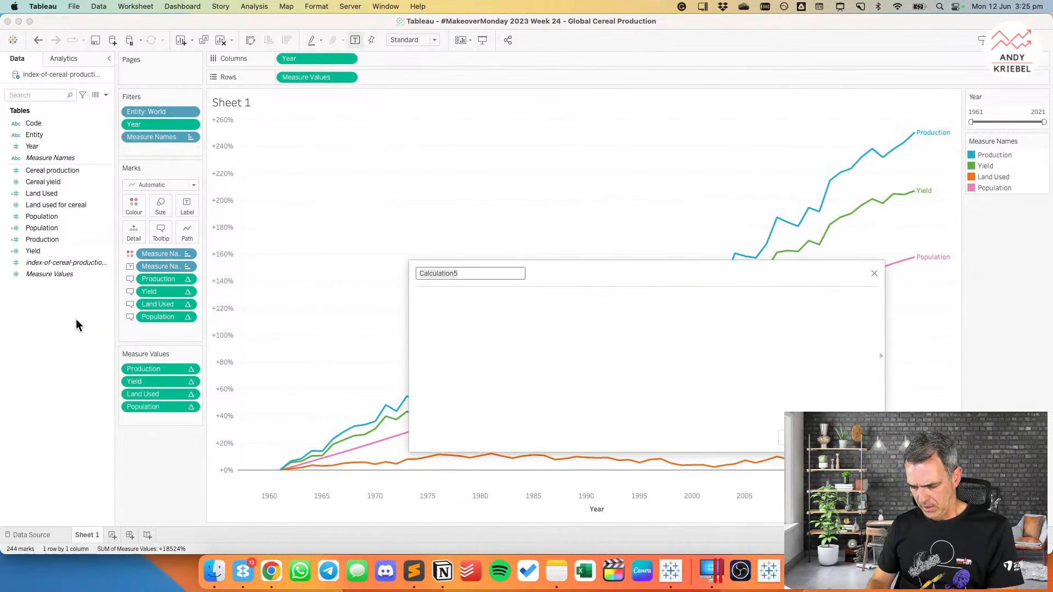
type("Year for Titl")
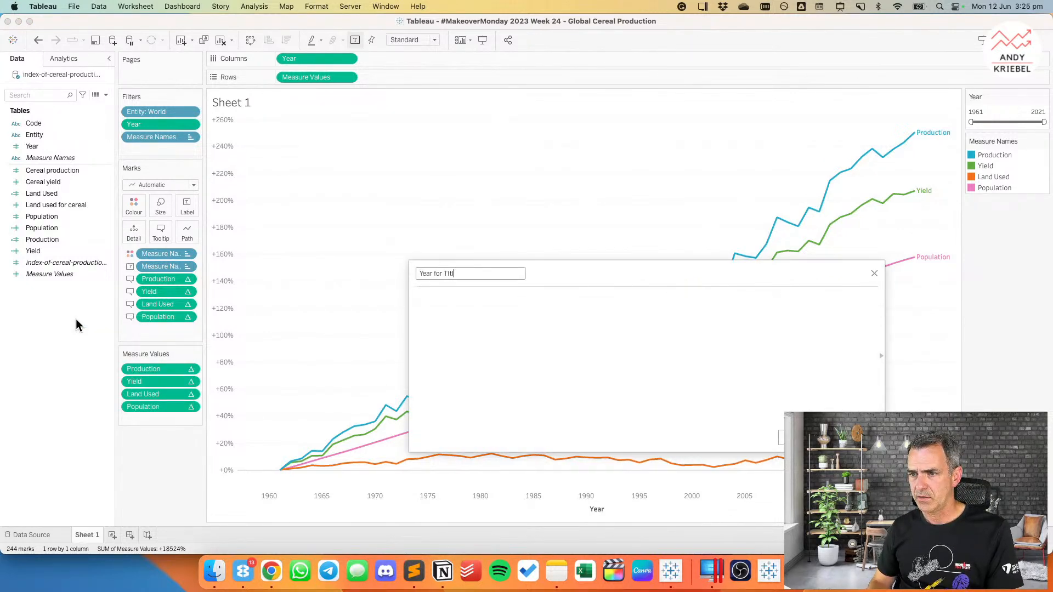
type("e")
key("Tab")
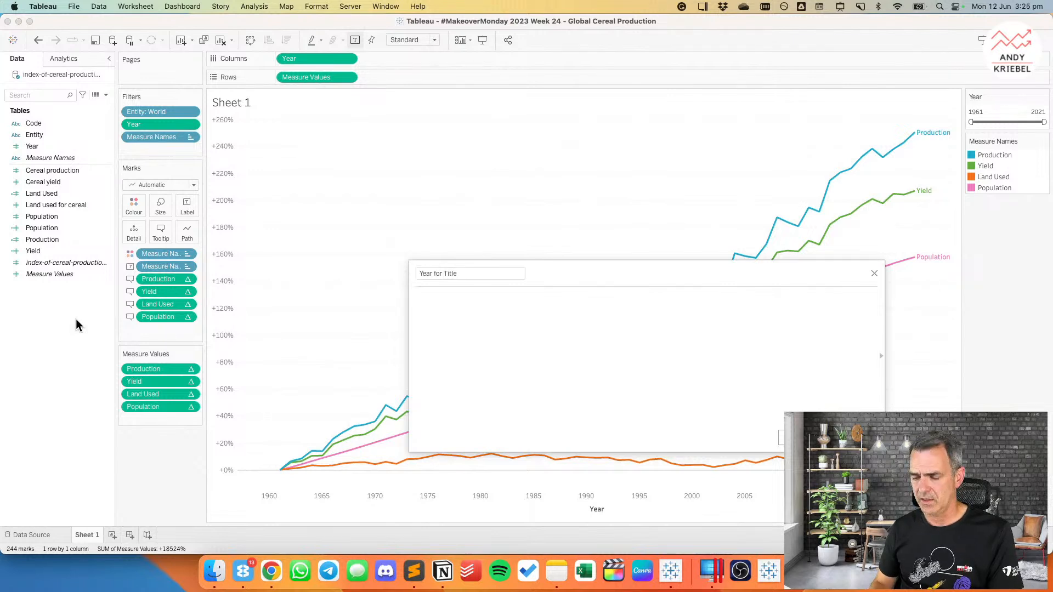
Step: Enter the formula WINDOW_MIN(ATTR([Year])) for the Year for Title calculation and save it
type("wind")
key("Down")
key("Down")
key("Down")
key("Down")
key("Down")
key("Down")
key("Down")
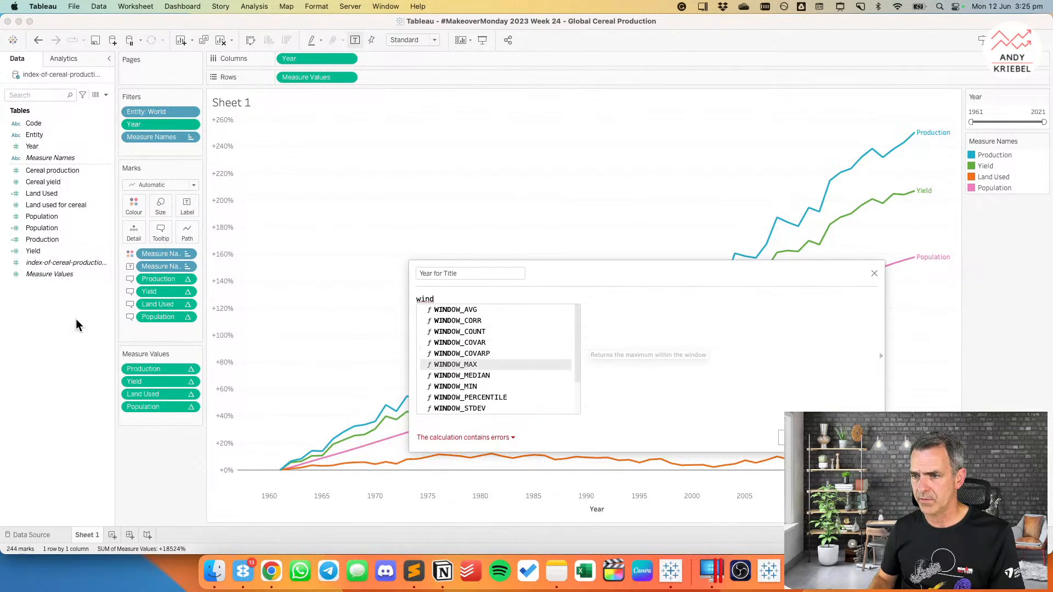
key("Return")
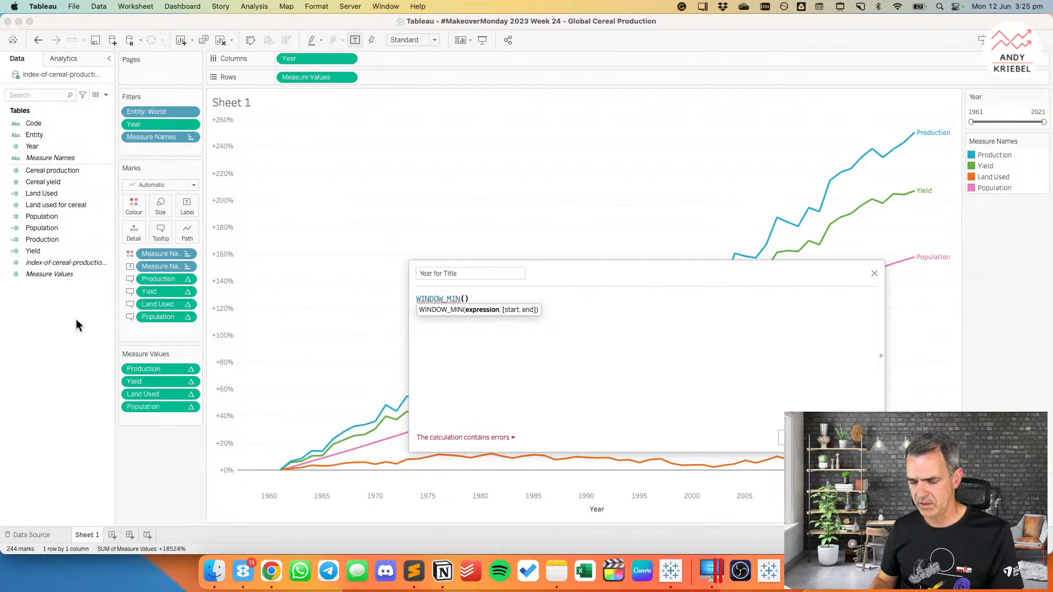
type("attr")
key("Return")
type("year")
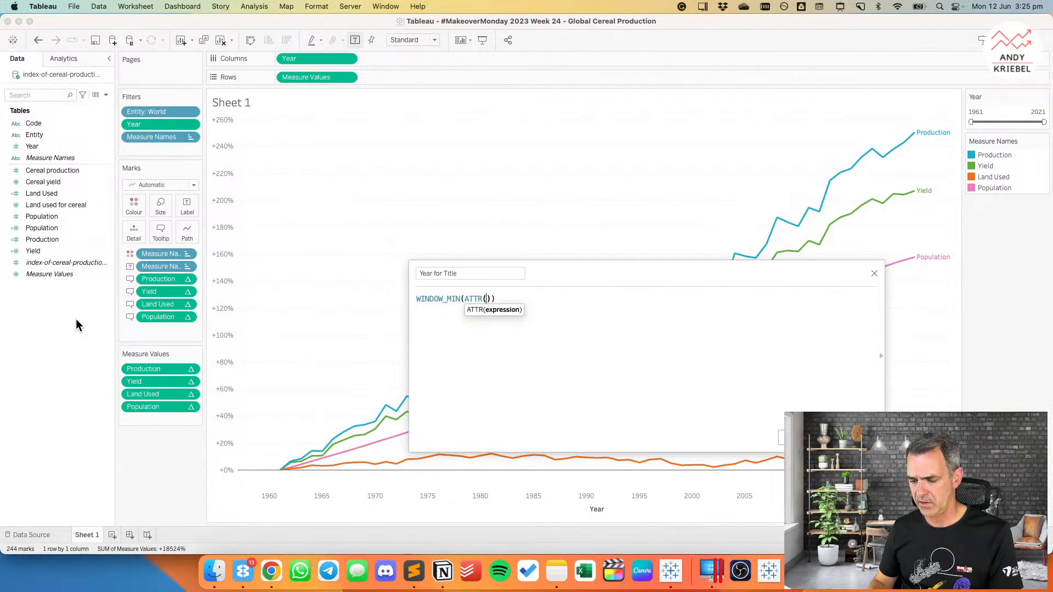
key("Return")
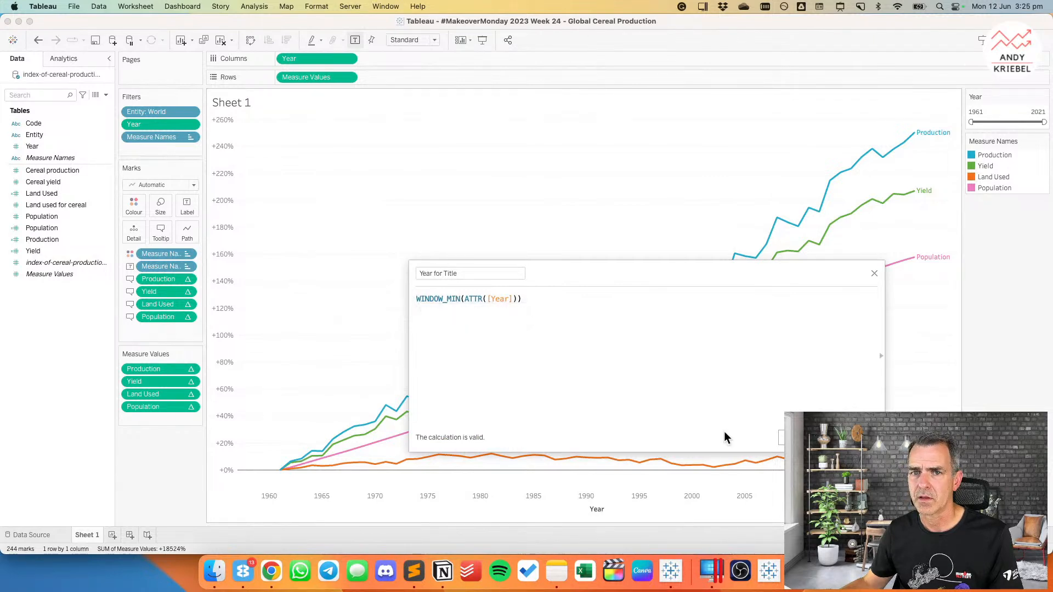
key("Return")
Step: Add Year for Title to the marks as detail and make its table calculation compute using Specific Dimensions
left_click_drag(52, 251, 130, 232)
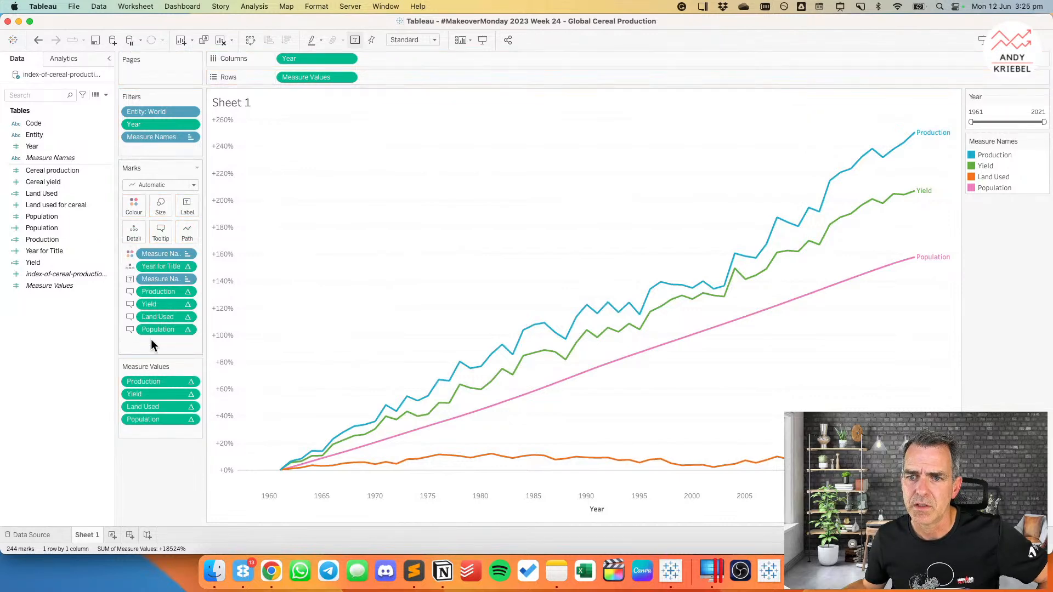
left_click(184, 264)
left_click(201, 380)
left_click(554, 179)
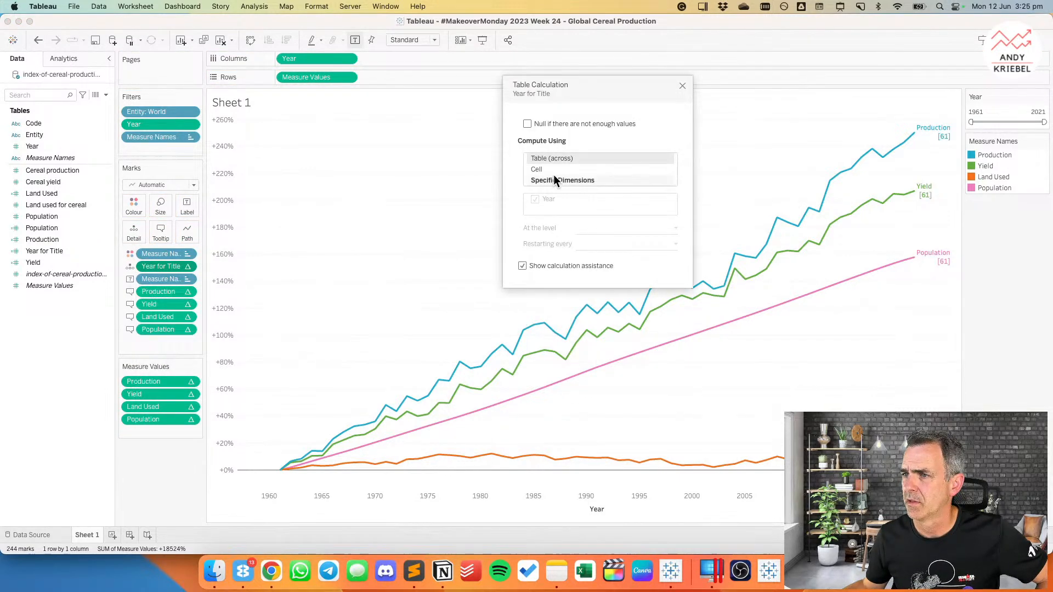
left_click(682, 86)
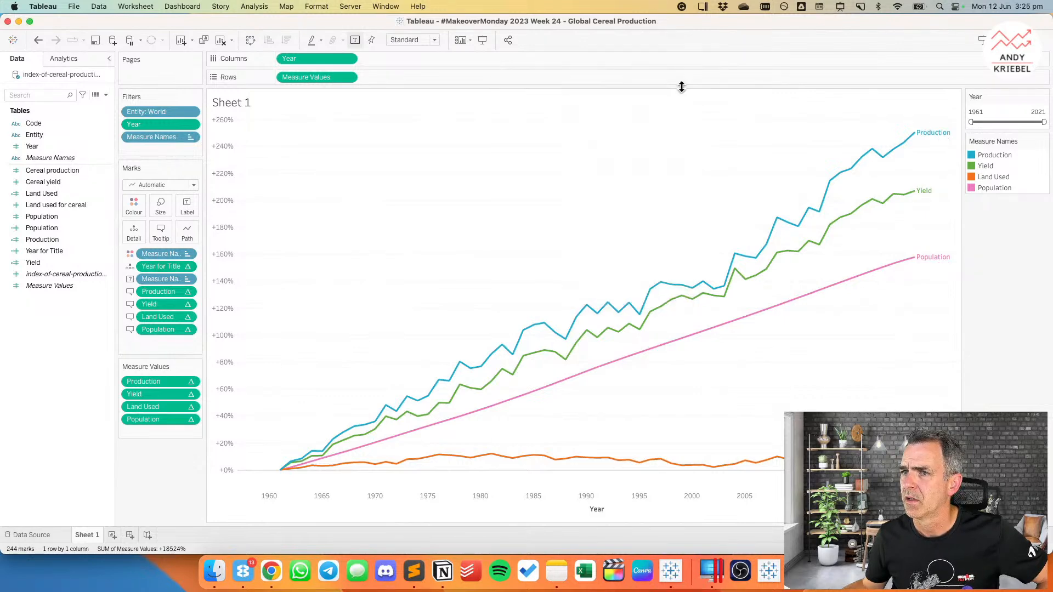
Step: Replace the sheet name in the worksheet title with the AGG(Year for Title) field
double_click(276, 102)
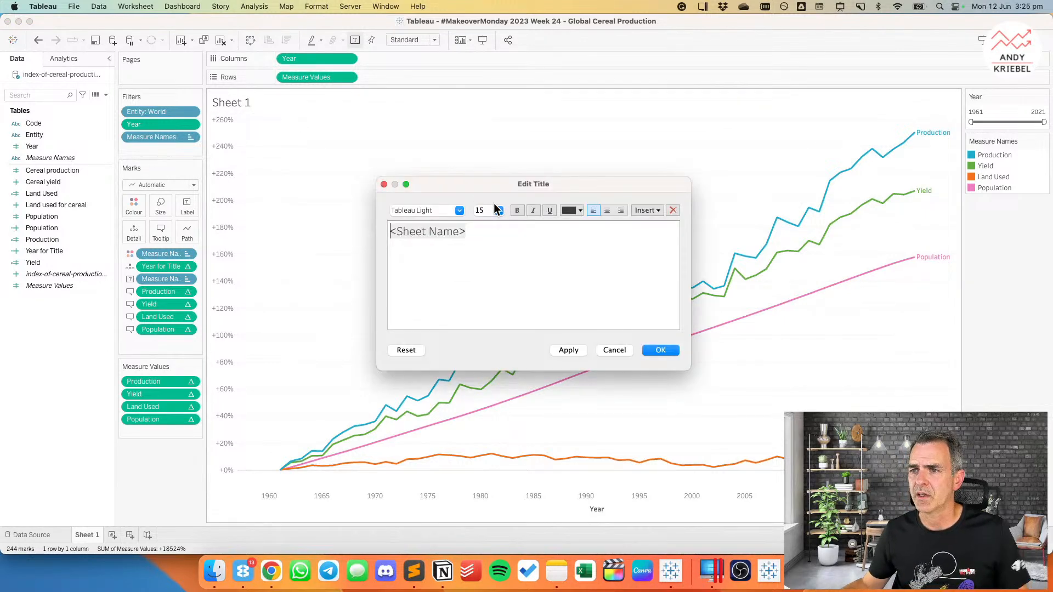
triple_click(476, 230)
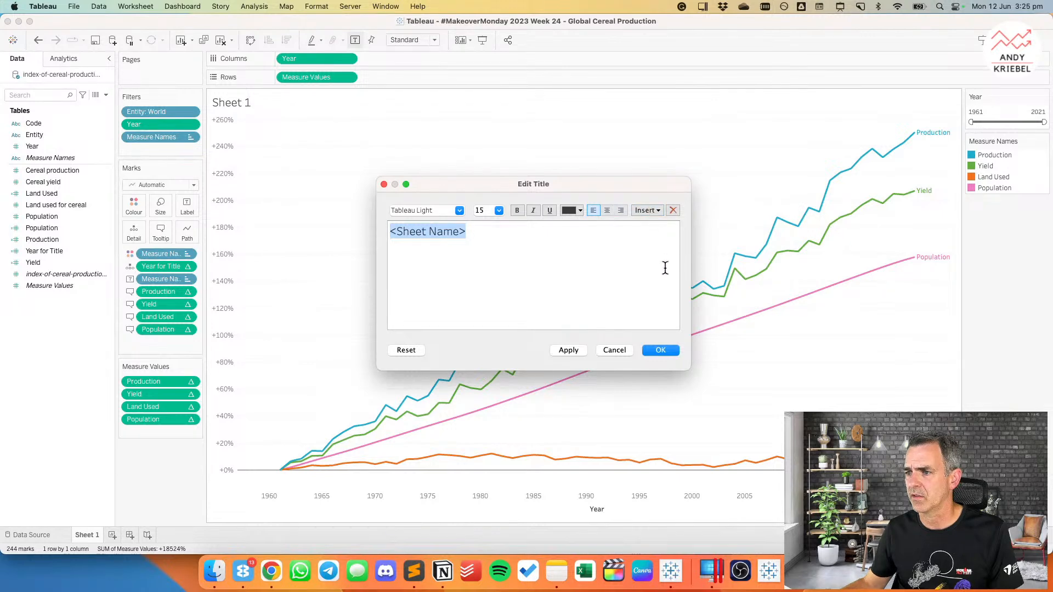
left_click(649, 209)
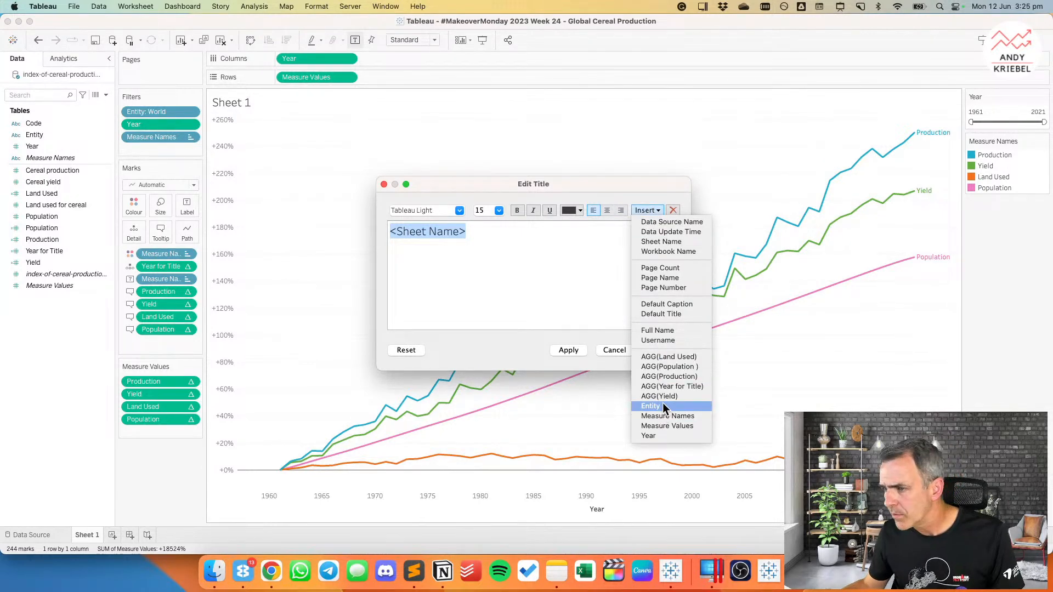
left_click(664, 386)
left_click(570, 350)
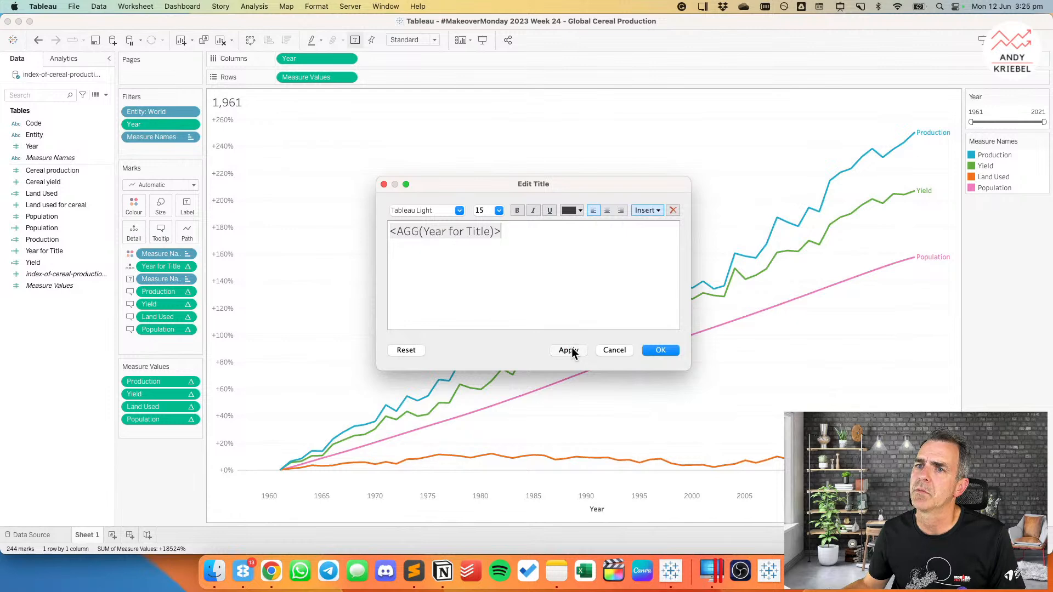
left_click(658, 349)
Step: Set the default number format of Year for Title to whole numbers without a thousands separator
right_click(55, 255)
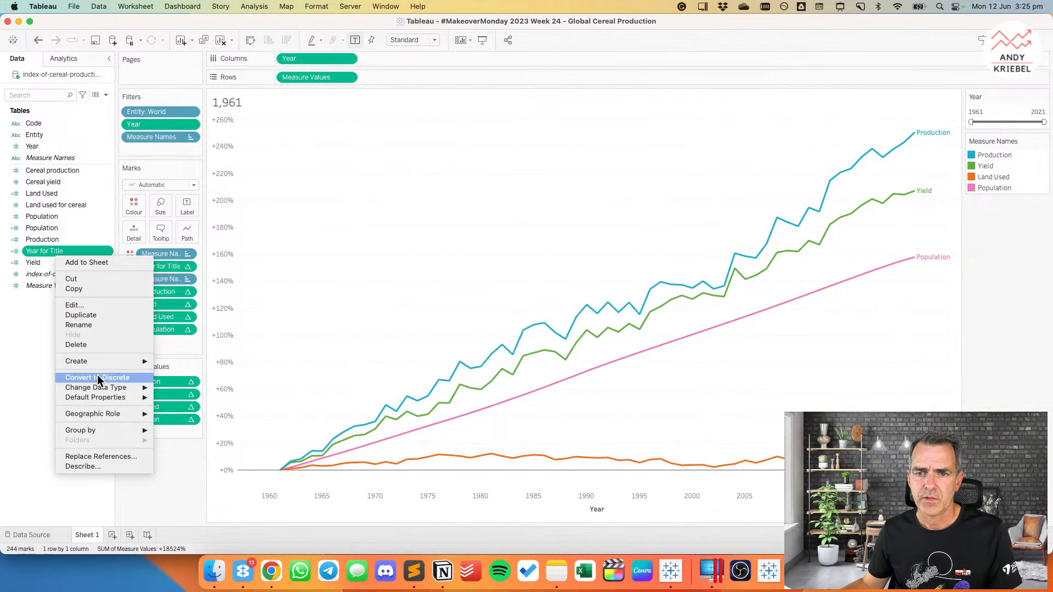
mouse_move(107, 398)
left_click(182, 417)
left_click(461, 242)
left_click(554, 244)
left_click(553, 245)
left_click(527, 337)
left_click(626, 364)
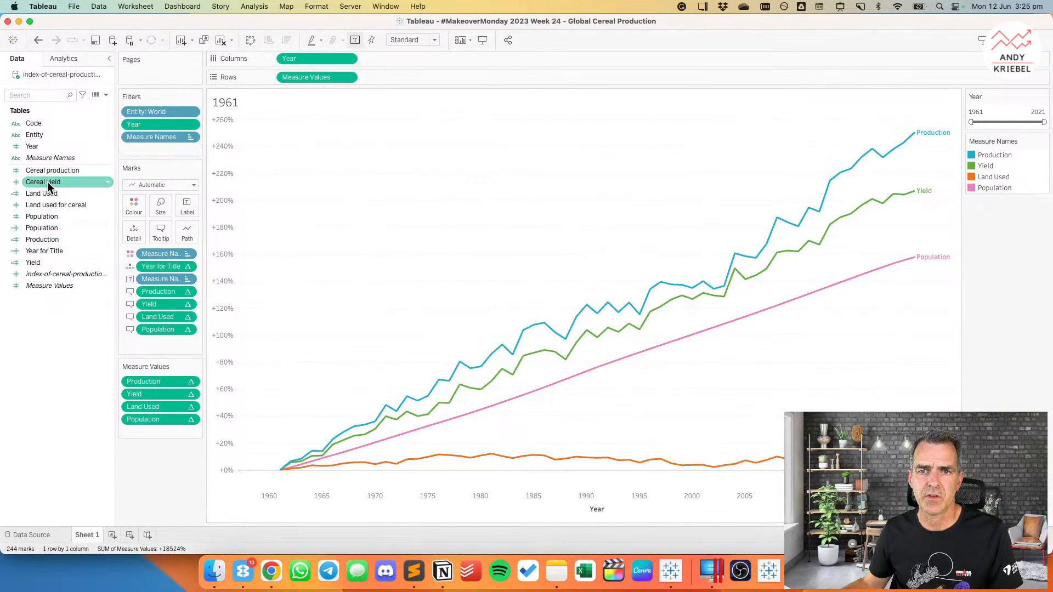
Step: Reopen the Year for Title calculation, review how WINDOW_MIN wraps ATTR([Year]), and close it
right_click(54, 252)
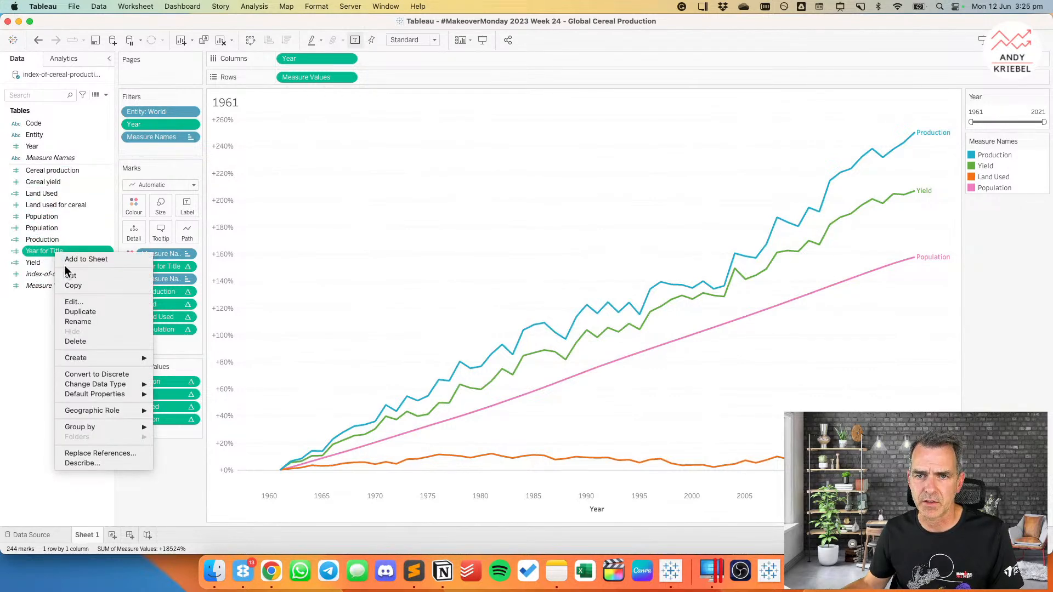
left_click(103, 302)
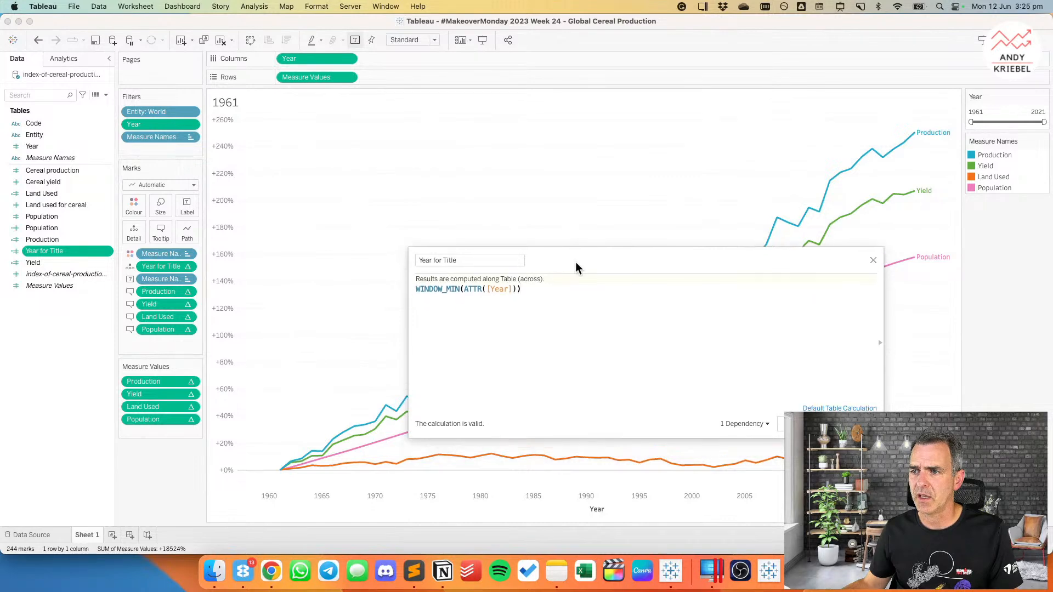
left_click_drag(576, 274, 582, 149)
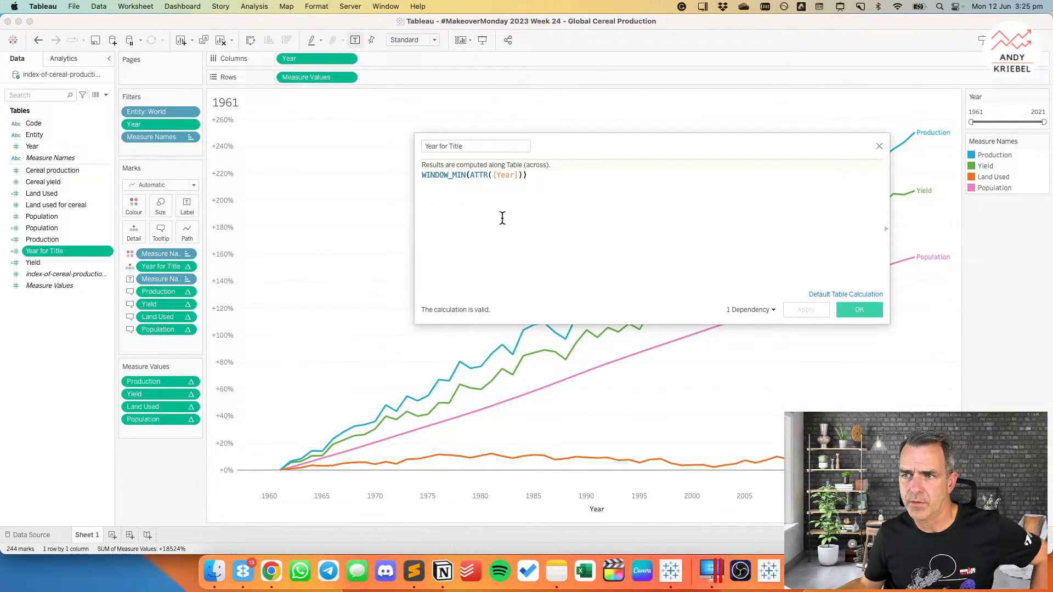
left_click_drag(452, 175, 462, 174)
left_click(468, 175)
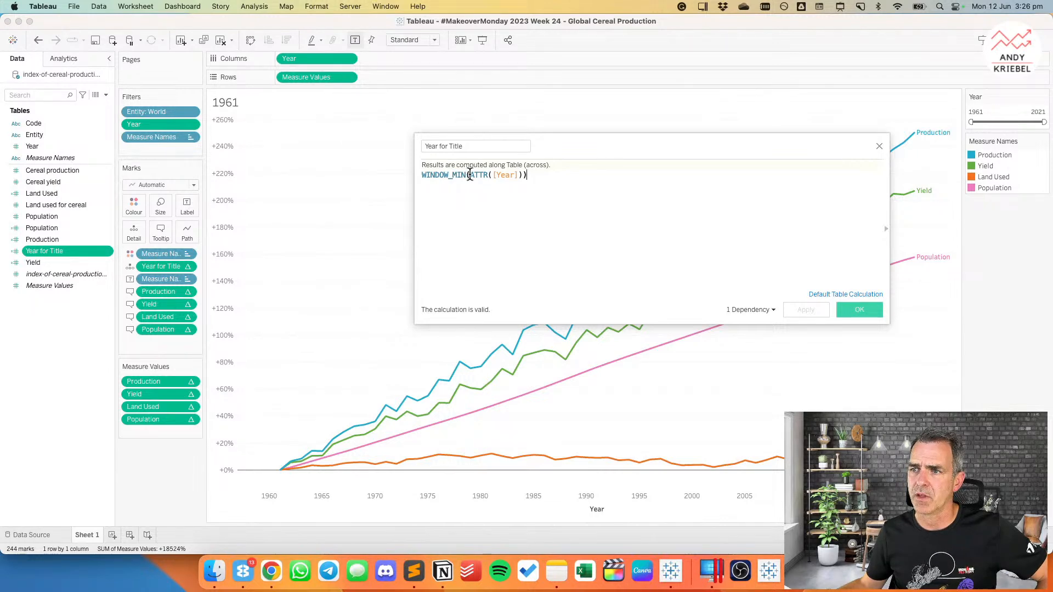
left_click_drag(470, 175, 526, 175)
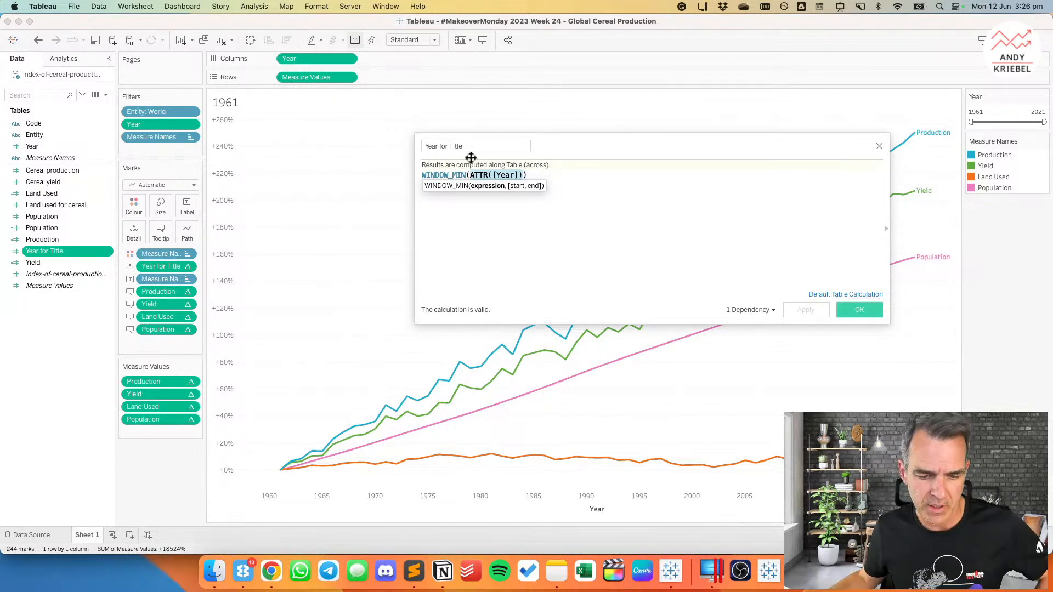
left_click(851, 310)
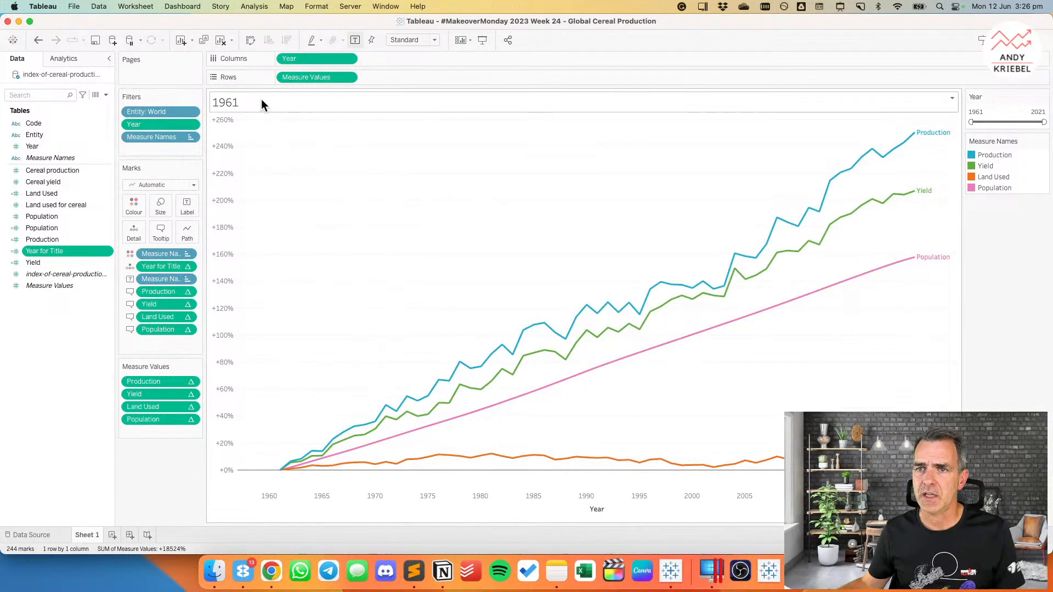
Step: Open the worksheet title for editing and bring up the video's YouTube Studio details page in Chrome
key("super+Tab")
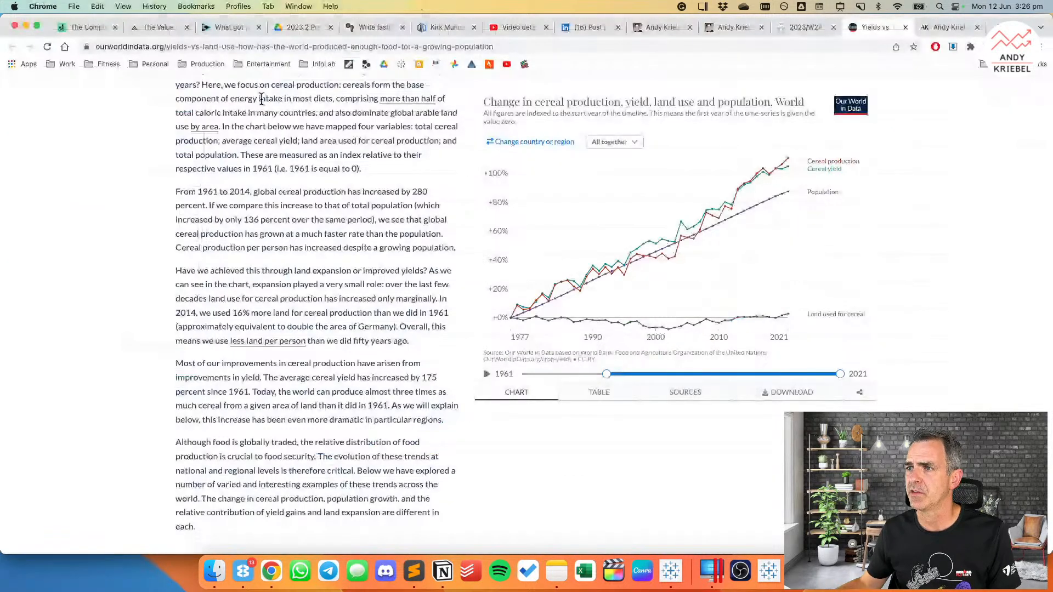
key("super+Tab")
double_click(261, 102)
key("super+Tab")
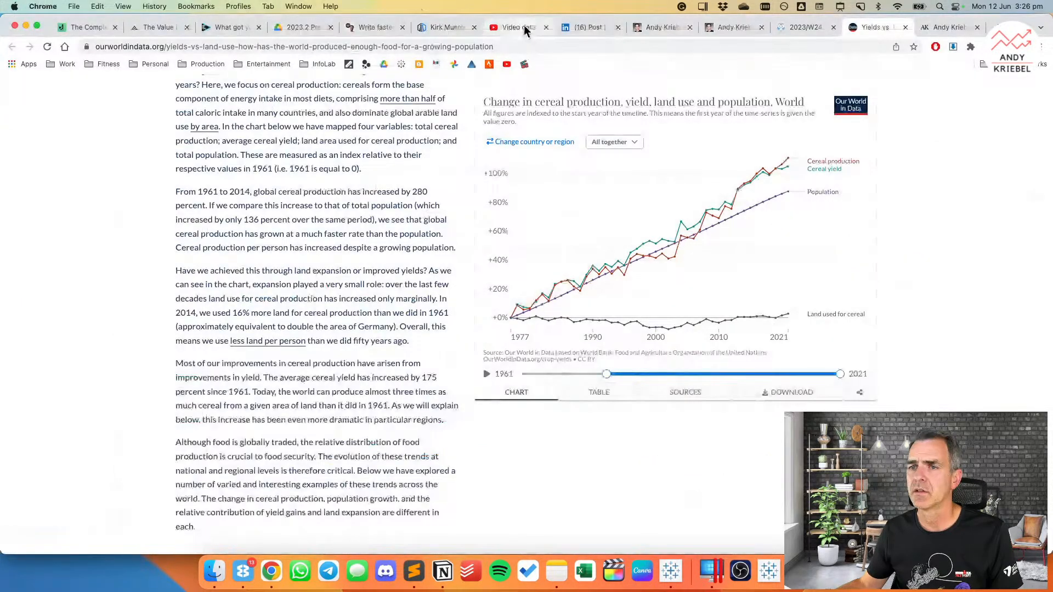
left_click(525, 24)
key("super+Tab")
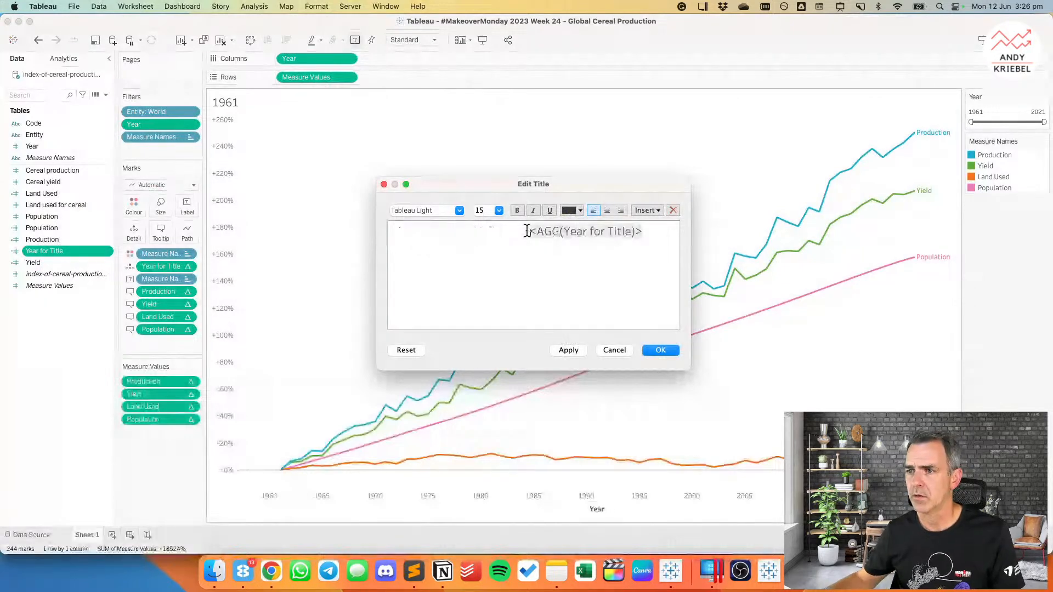
Step: Copy "Cereal and the Green Revolution: Yields vs. Land Use" from the YouTube video title onto its own line above the title's year field
left_click(526, 231)
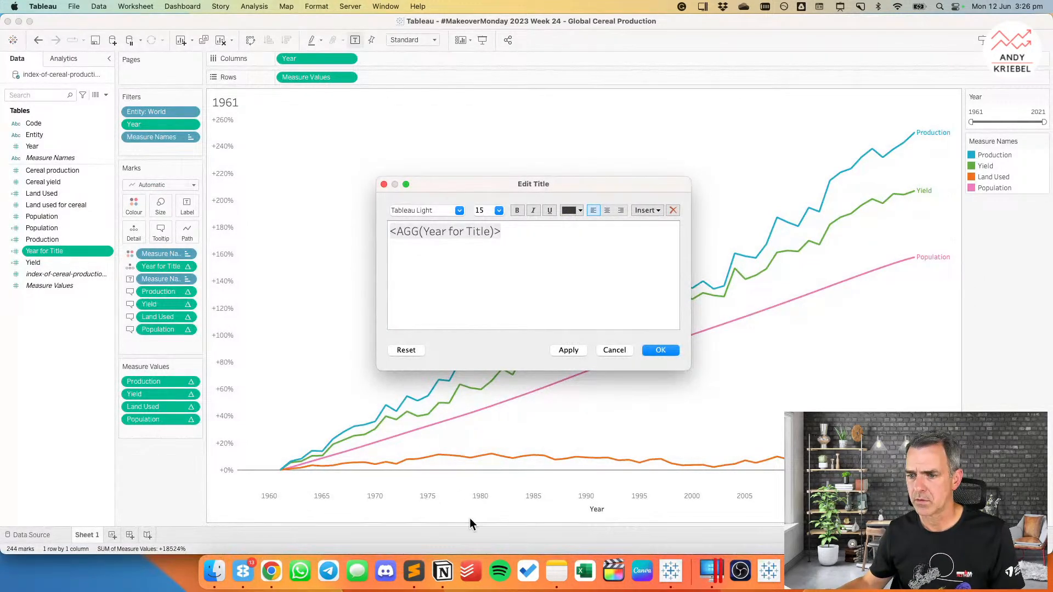
left_click(415, 571)
key("Return")
key("Return")
type("Cereal and the Green Revolution: Yields vs. Land Use")
key("shift+super+Left")
key("super+c")
key("super+Tab")
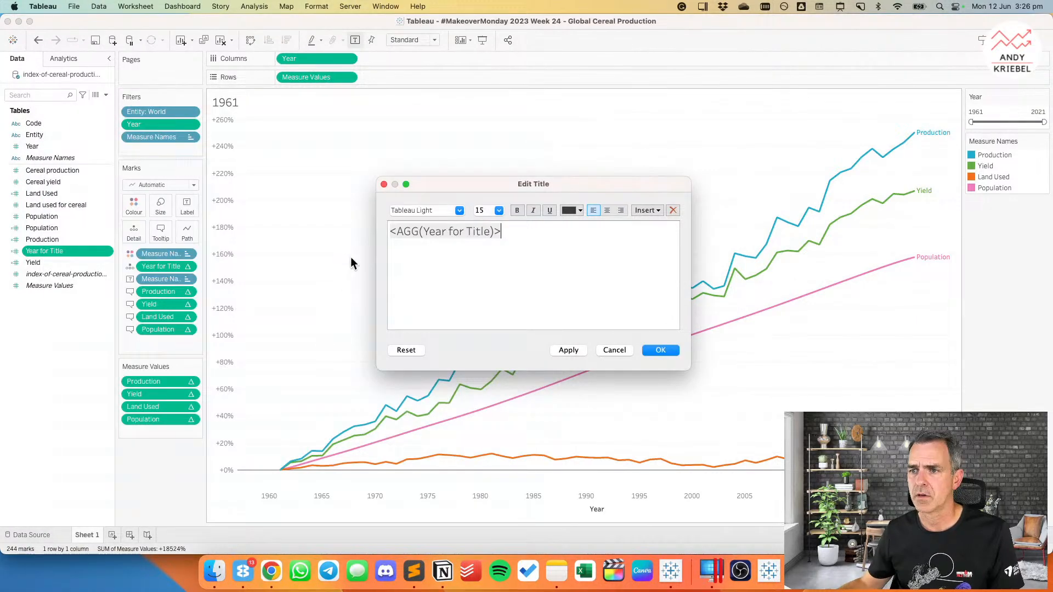
key("super+v")
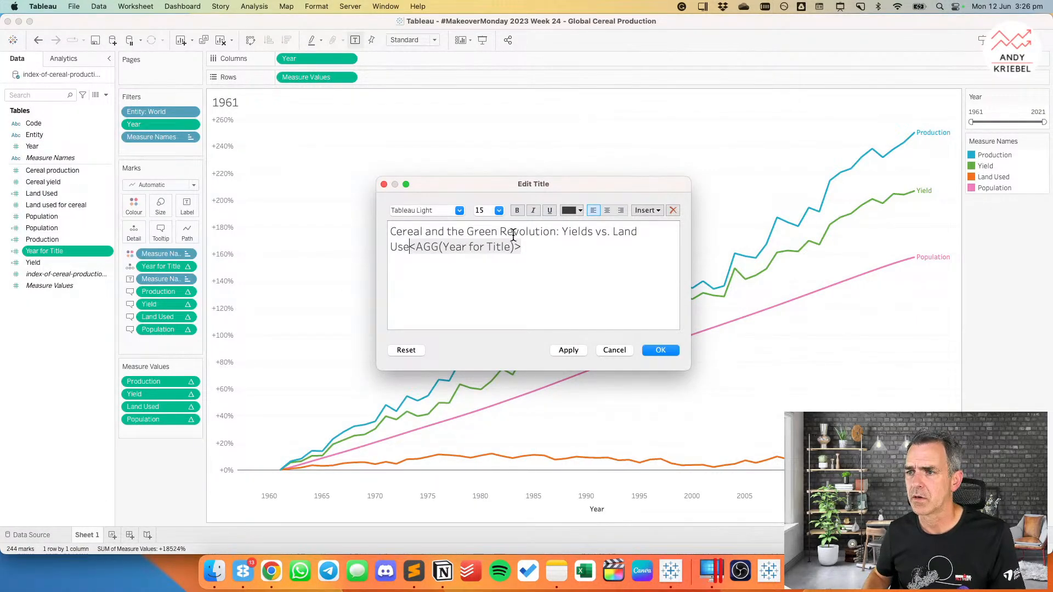
key("Return")
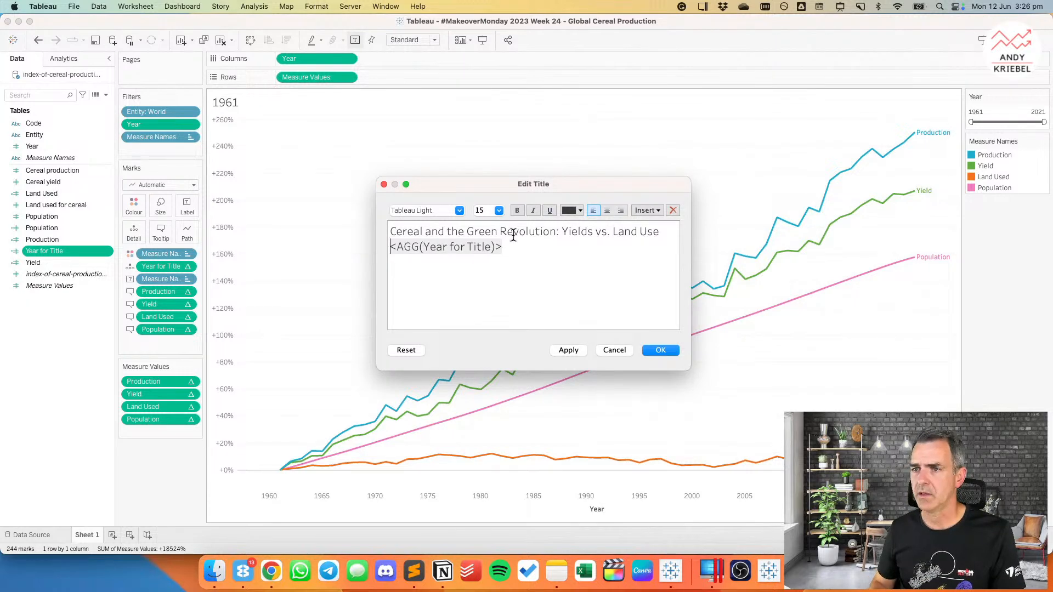
Step: Check the source chart's heading in Chrome, and insert "Change in production since" before the year field in the Tableau title
key("super+Tab")
key("super+Tab")
key("super+Tab")
key("super+Tab")
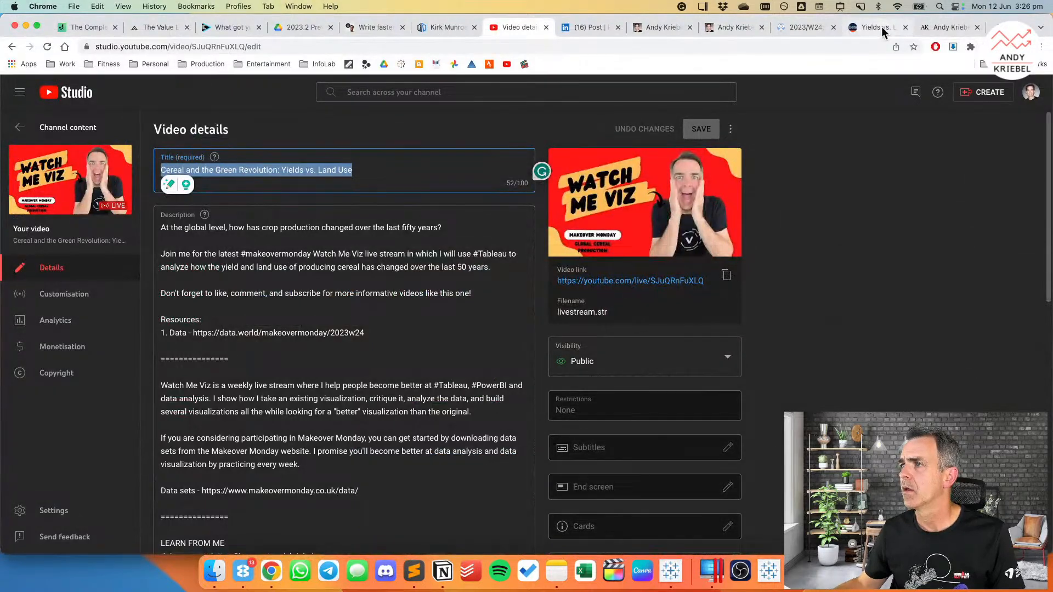
left_click(878, 26)
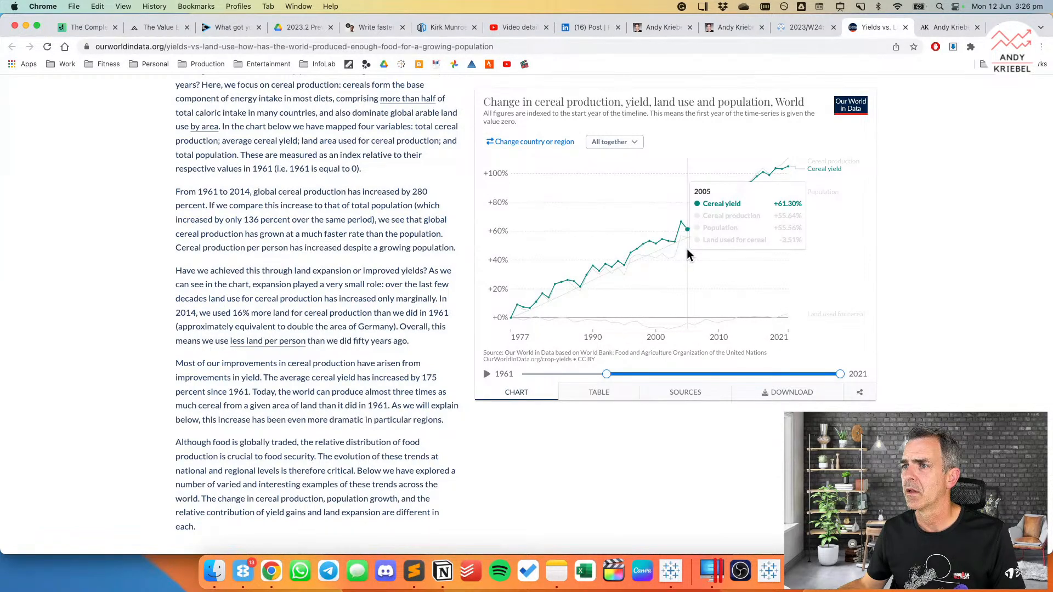
key("super+Tab")
type("Change")
type(" in production ")
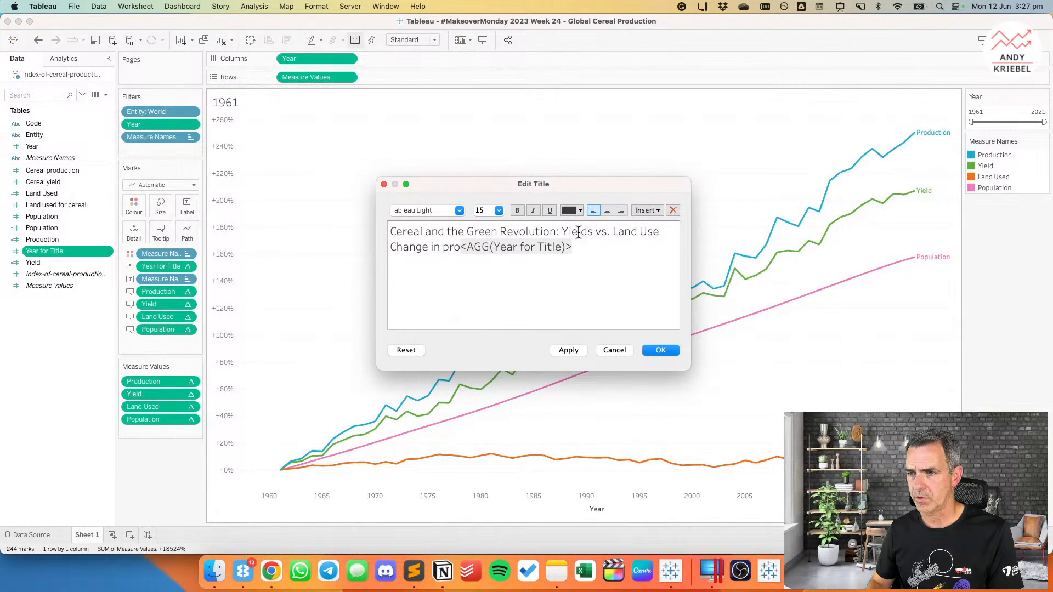
type("since")
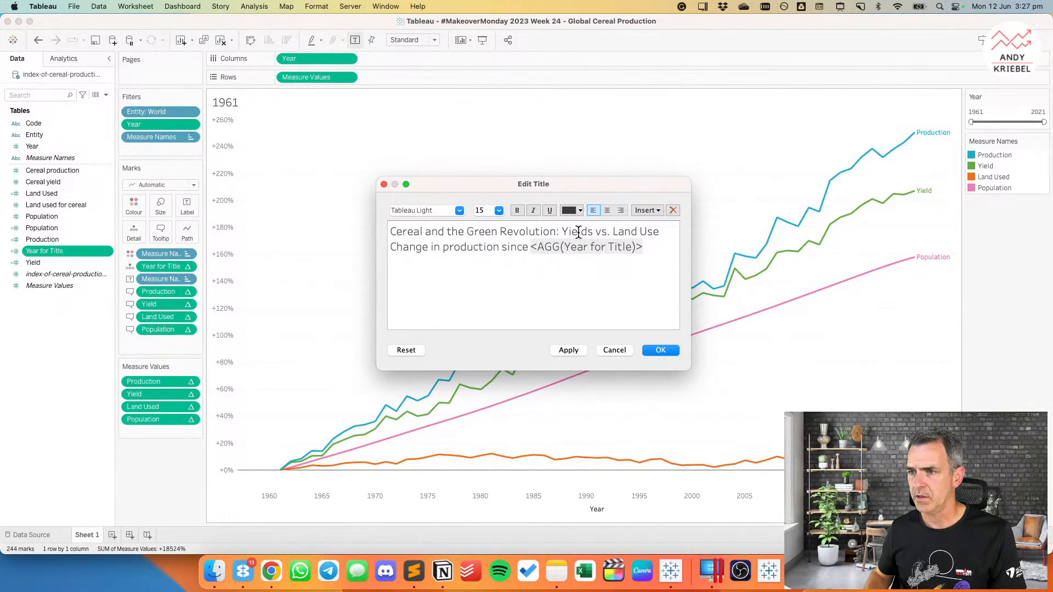
Step: Format the title's headline "Cereal and the Green Revolution: Yields vs. Land Use" in Tableau Semibold at size 18
triple_click(579, 233)
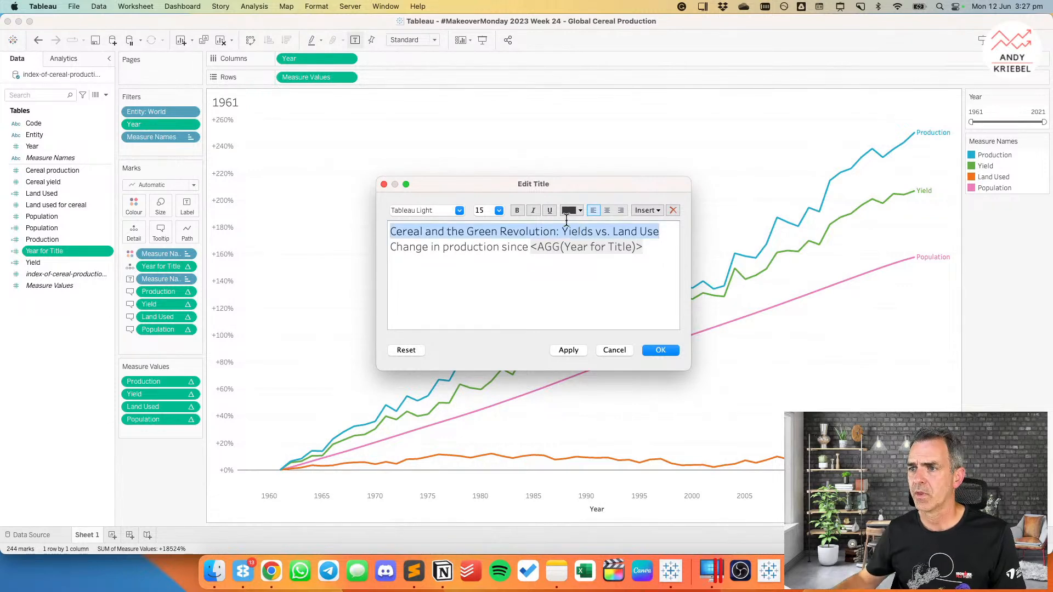
left_click(460, 212)
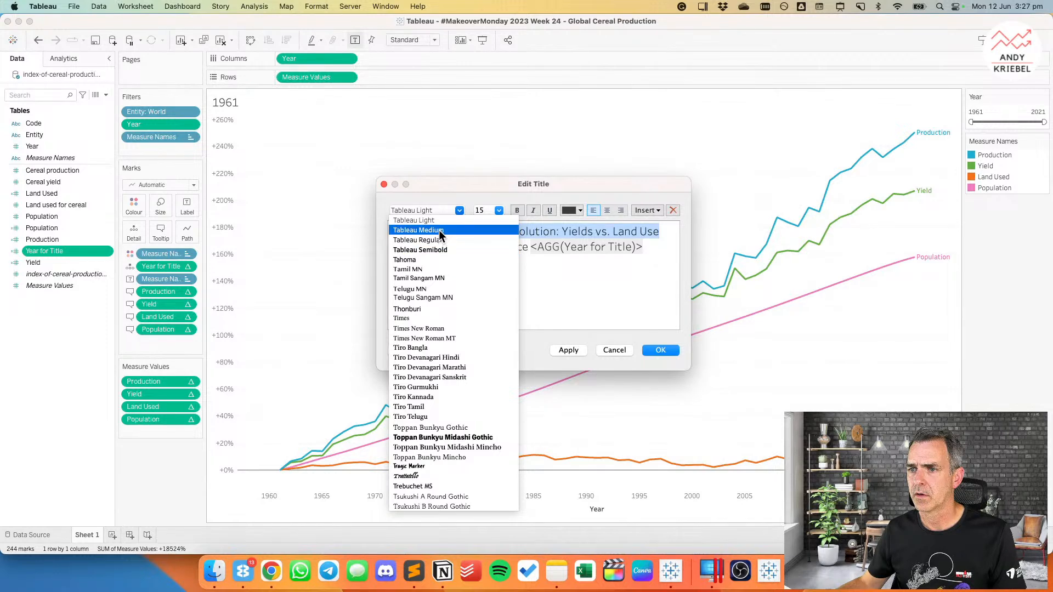
left_click(439, 240)
left_click(497, 211)
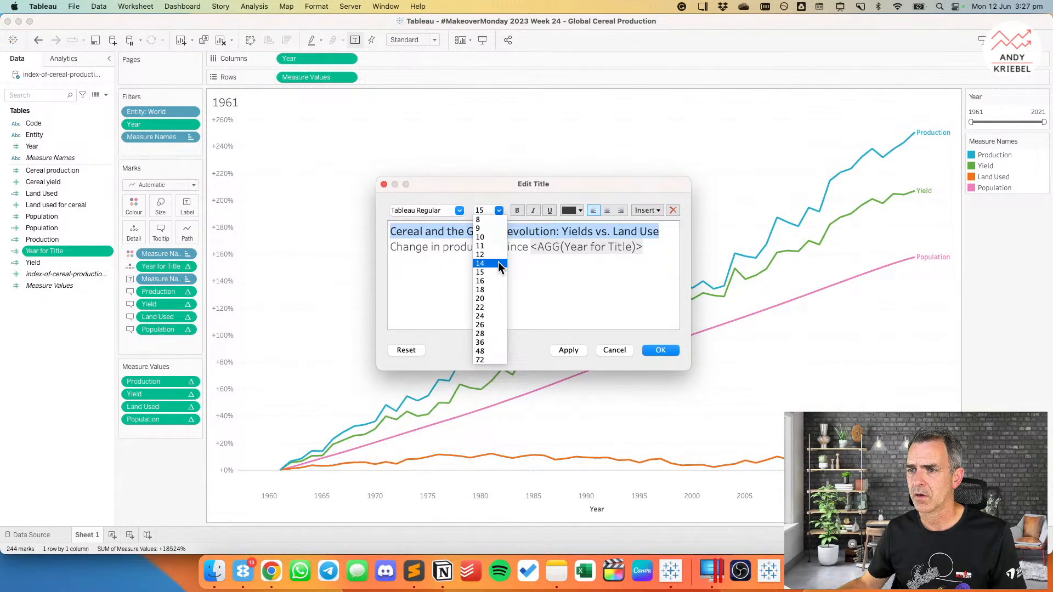
left_click(492, 289)
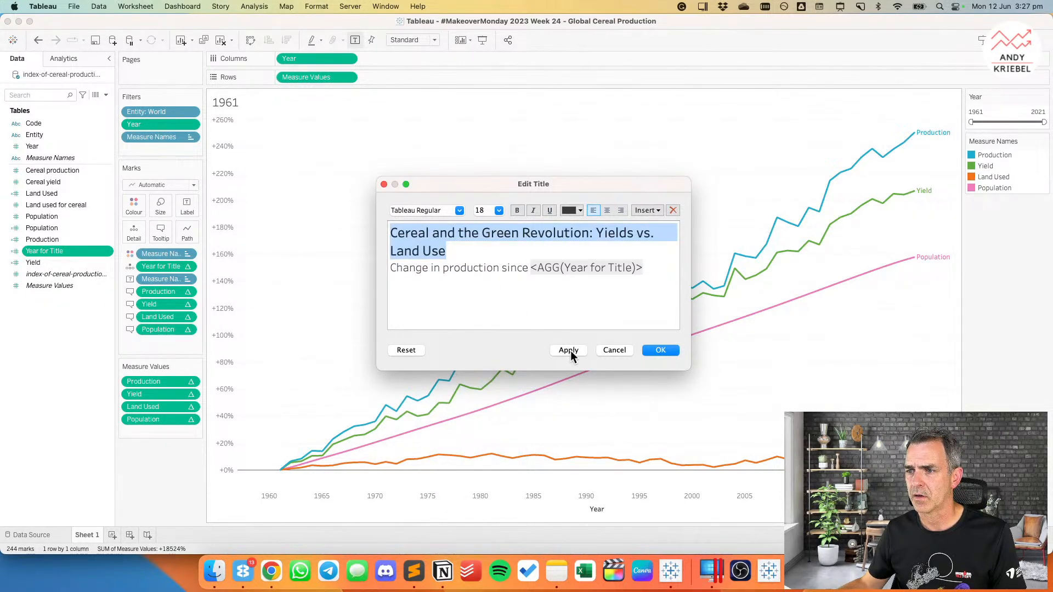
left_click(461, 212)
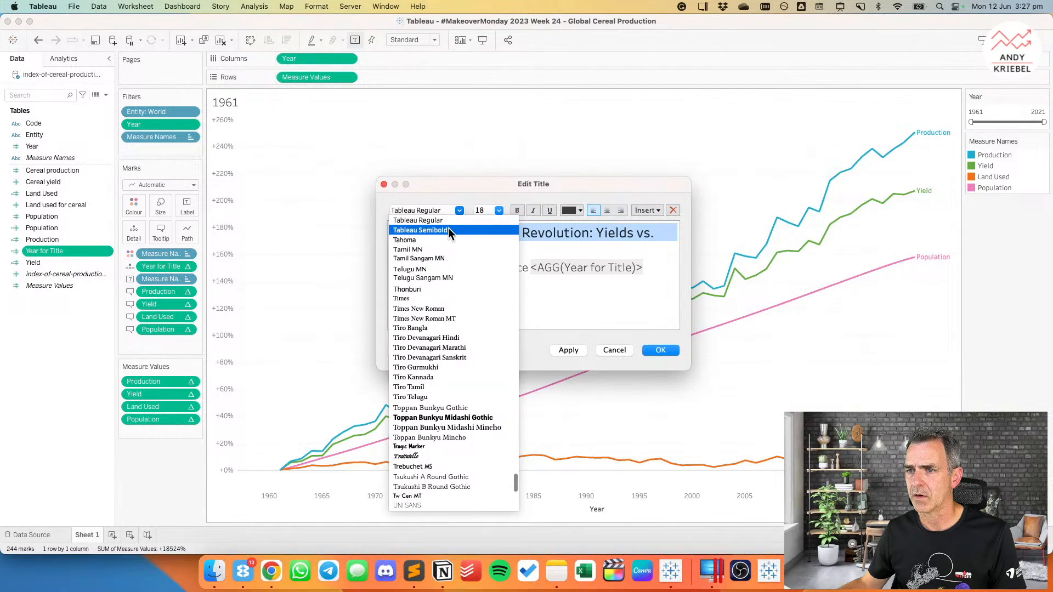
left_click(449, 230)
Step: Format the title's second line, "Change in production since" with the year field, in Tableau Regular at size 12, and apply the title
left_click(392, 268)
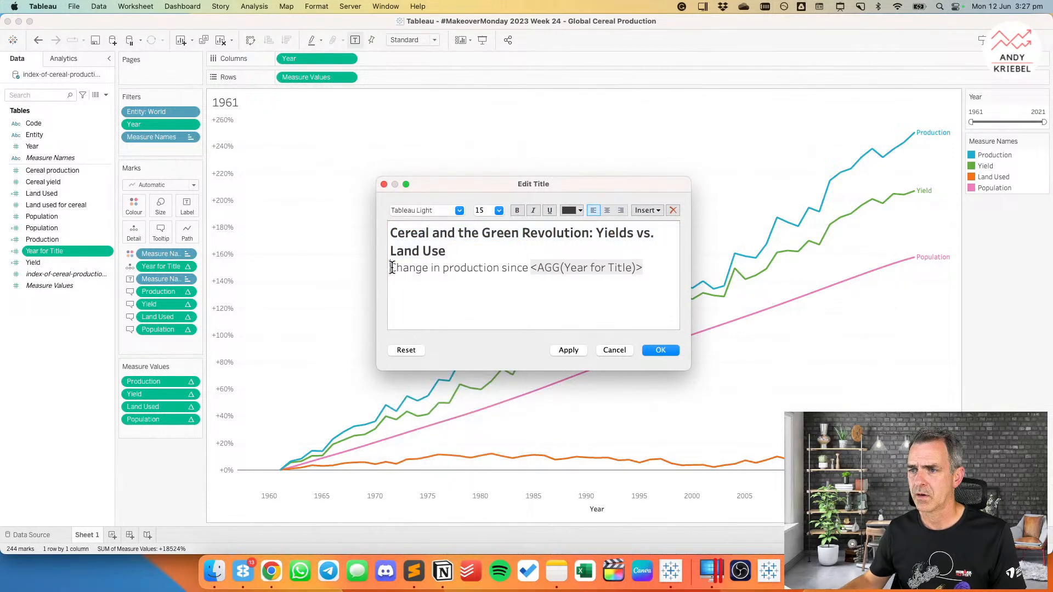
triple_click(392, 268)
left_click(499, 211)
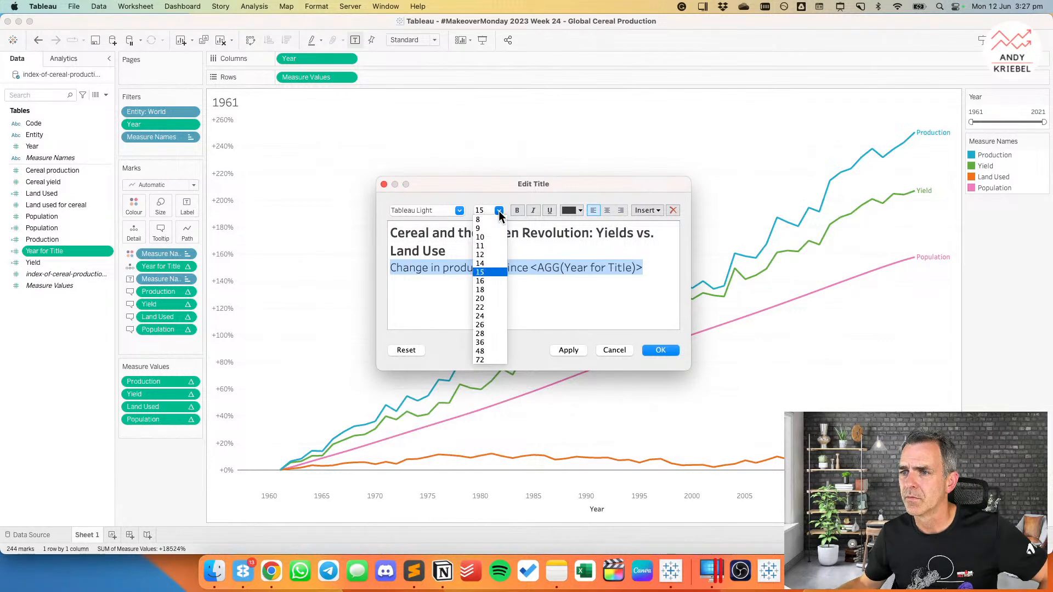
left_click(490, 254)
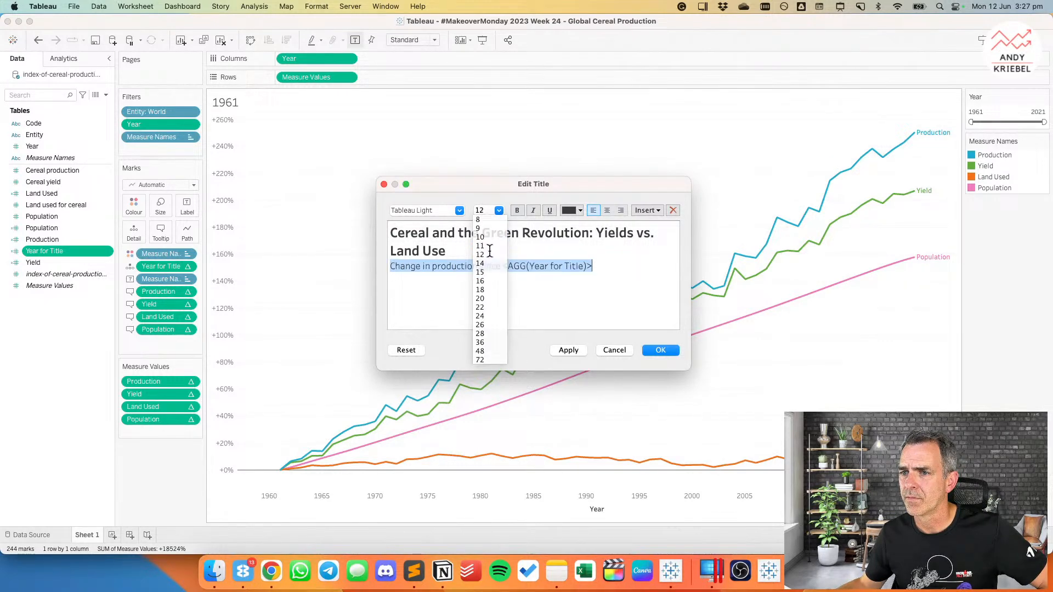
left_click(460, 211)
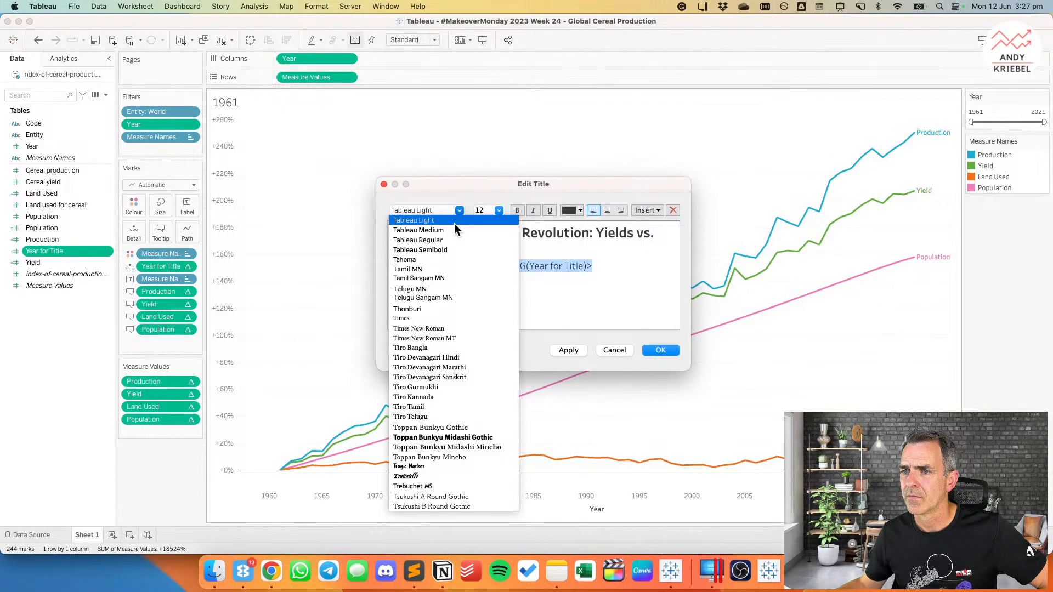
left_click(453, 240)
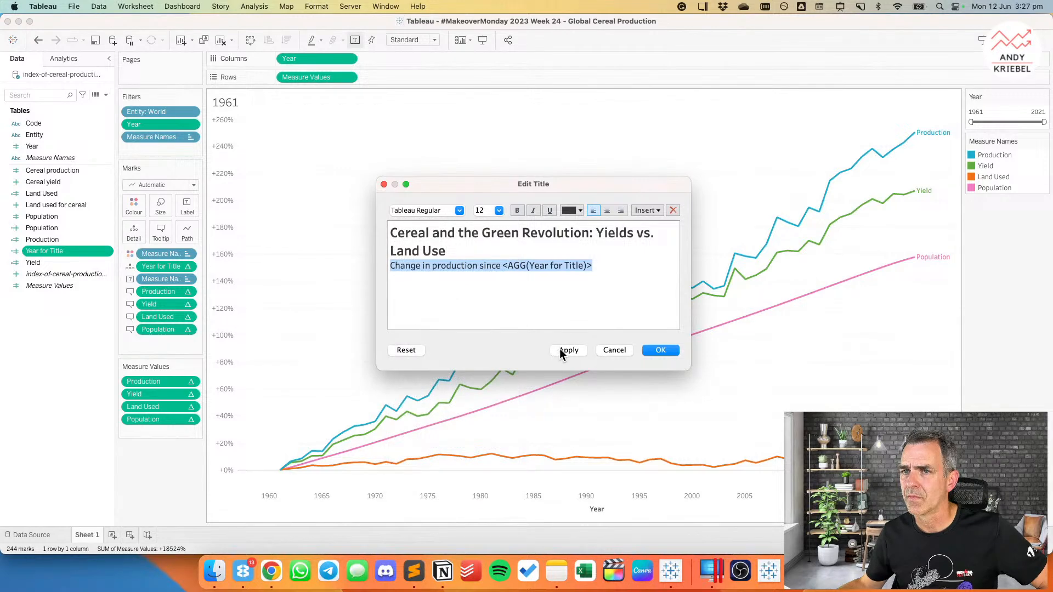
left_click(559, 350)
left_click(648, 349)
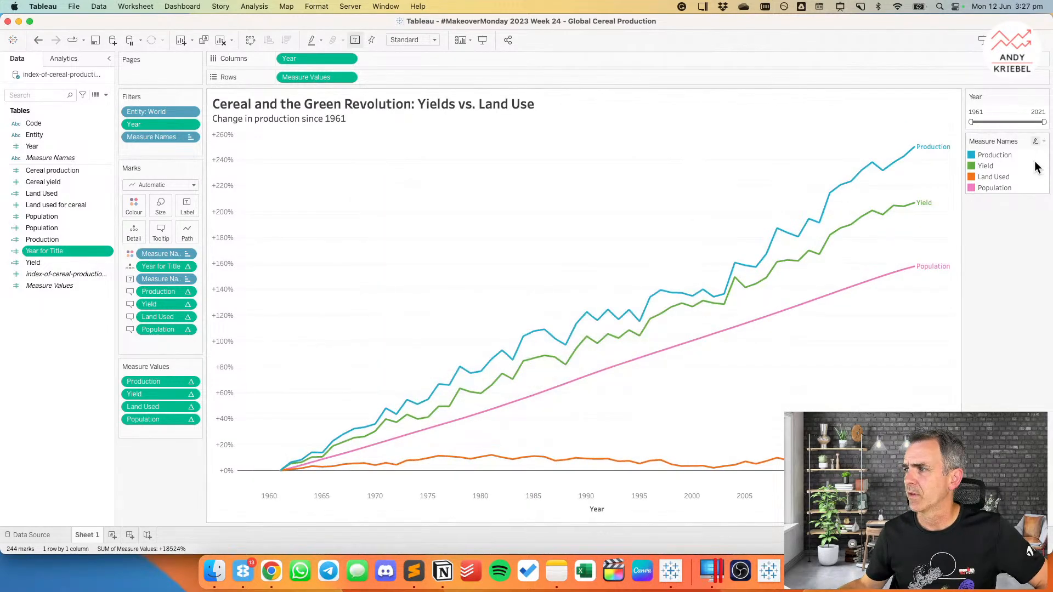
mouse_move(972, 123)
left_mouse_down()
mouse_move(1006, 122)
mouse_move(970, 125)
left_mouse_up()
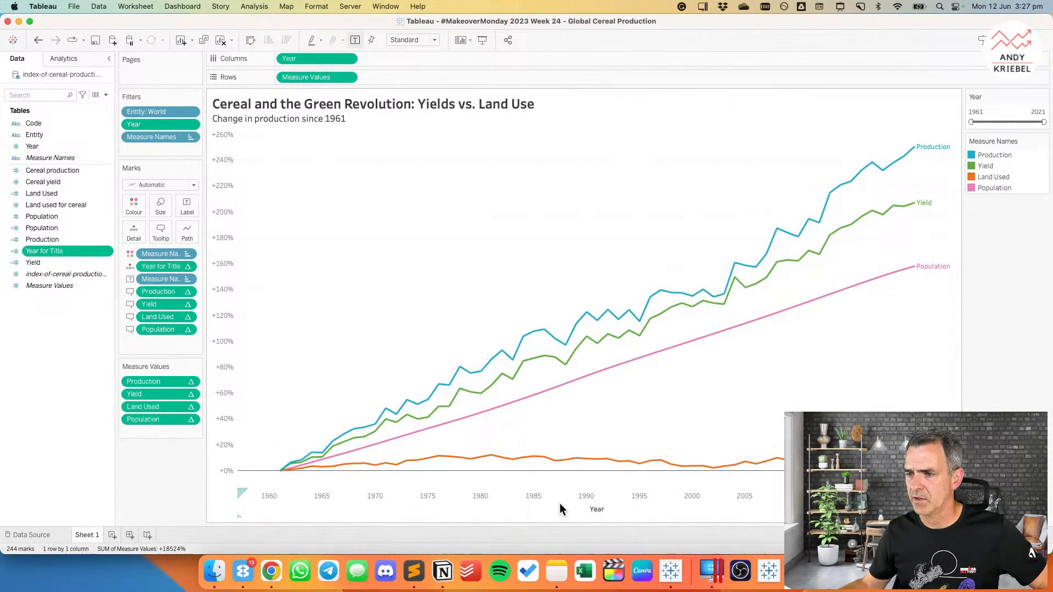
Step: Clear the axis title of the Year axis and close its axis settings
double_click(559, 503)
left_click(502, 376)
left_click_drag(502, 376, 581, 372)
key("BackSpace")
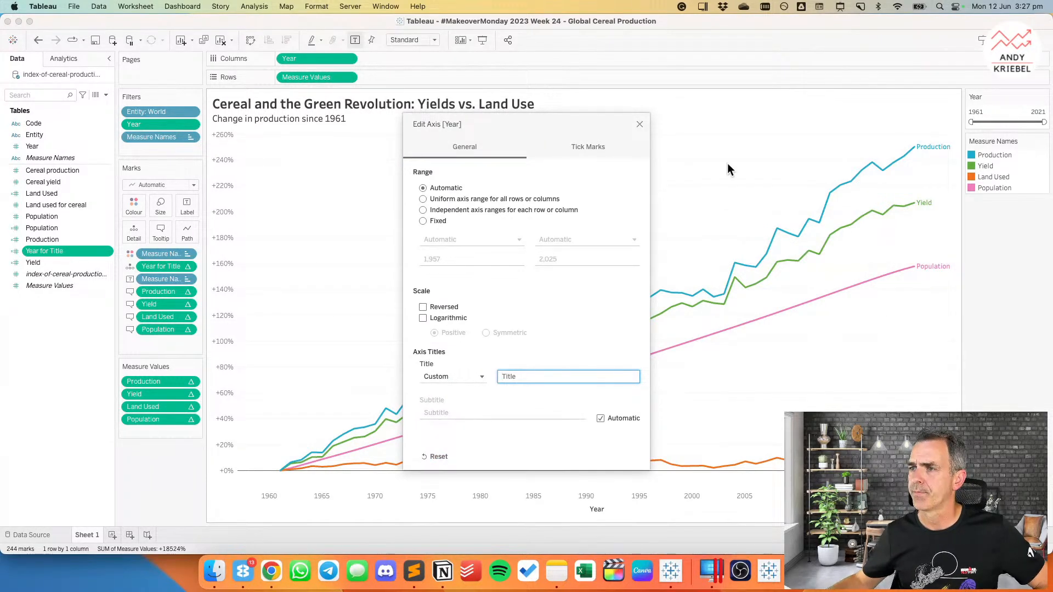
left_click(640, 124)
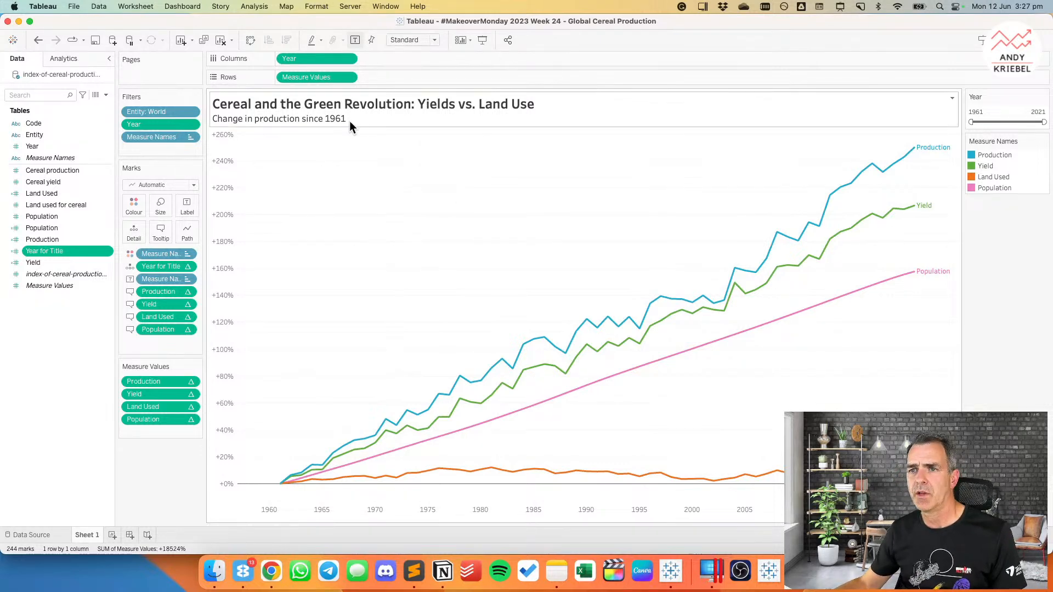
Step: Compare the source chart's heading and tooltips in Chrome with the yearly tooltips on the Tableau lines
key("super+Tab")
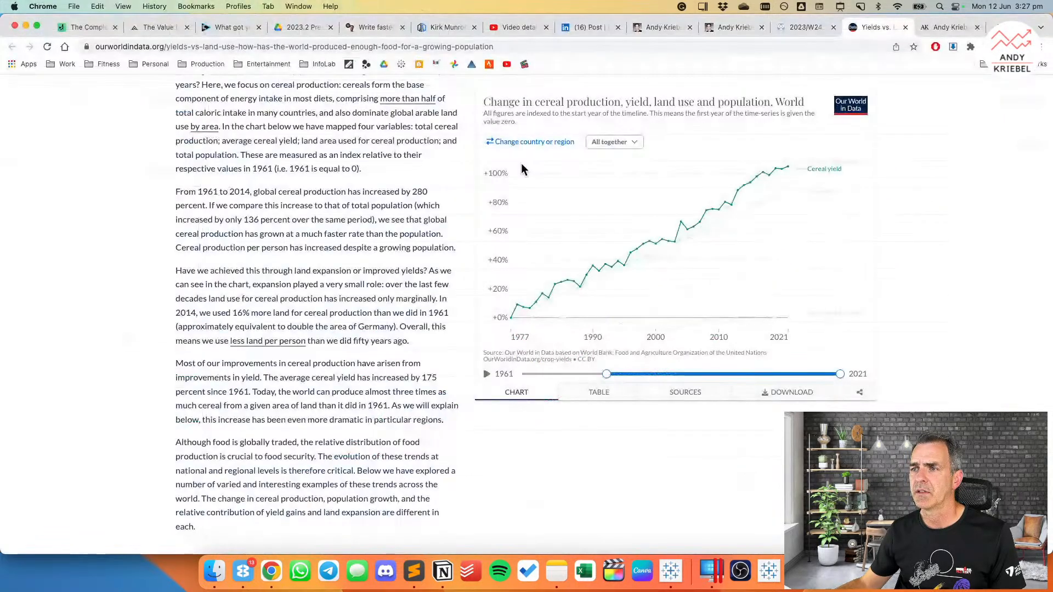
mouse_move(626, 186)
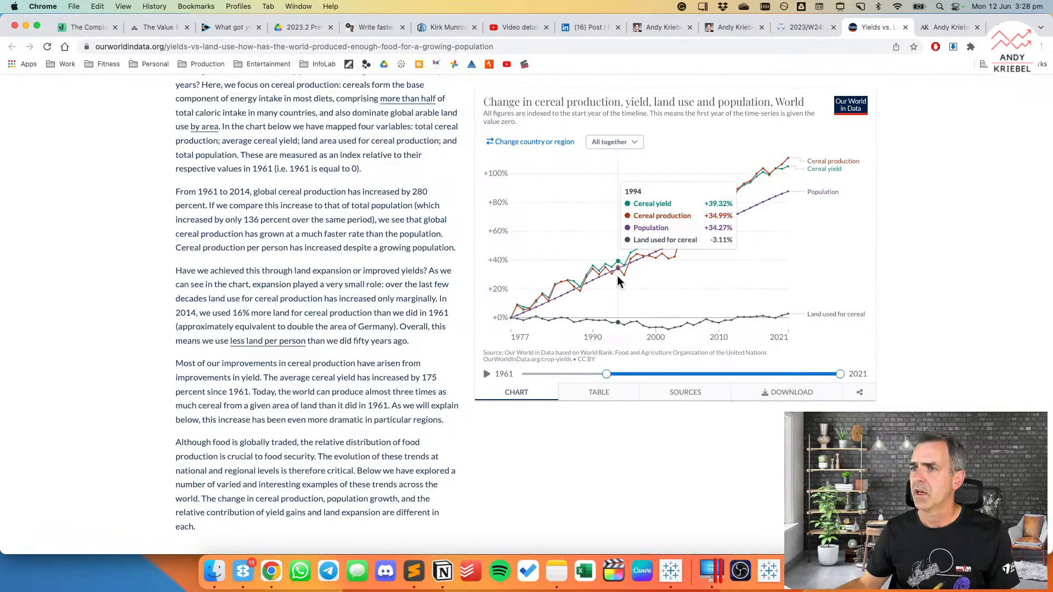
mouse_move(588, 311)
mouse_move(610, 288)
scroll(620, 179, "up", 1)
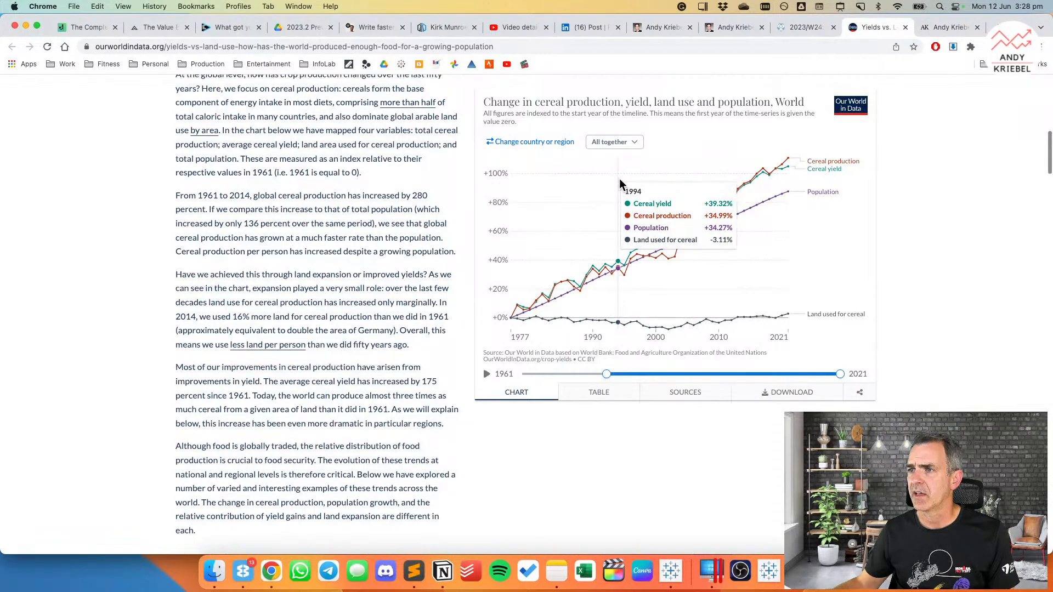
mouse_move(614, 241)
key("super+Tab")
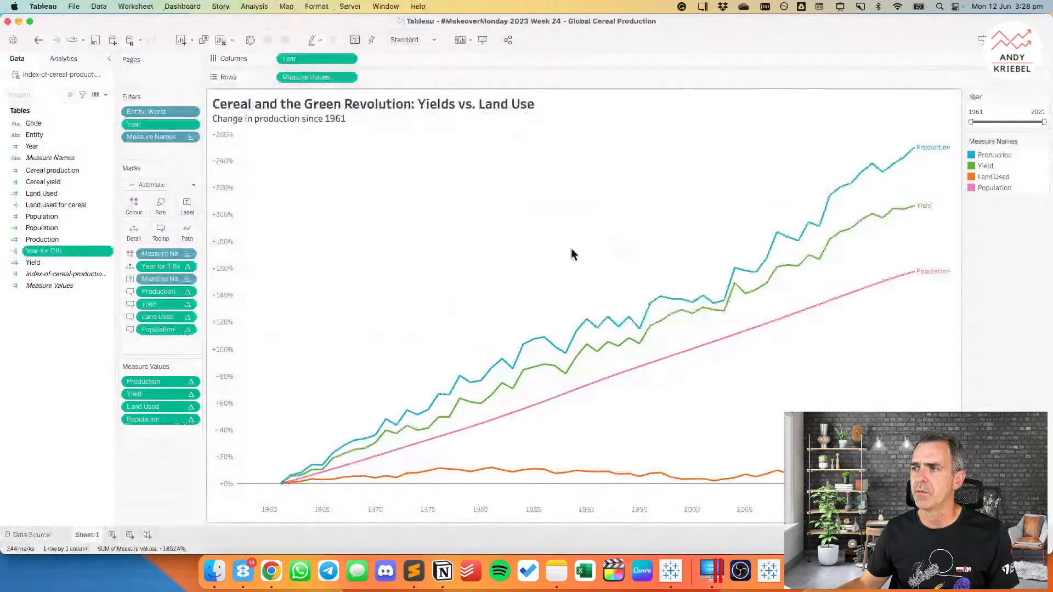
mouse_move(281, 483)
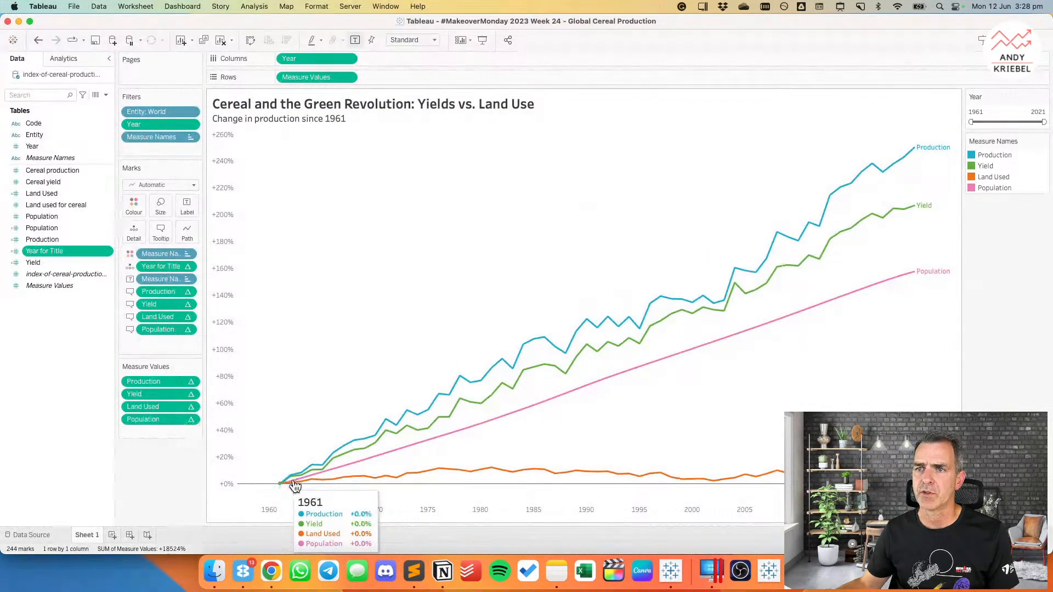
mouse_move(458, 383)
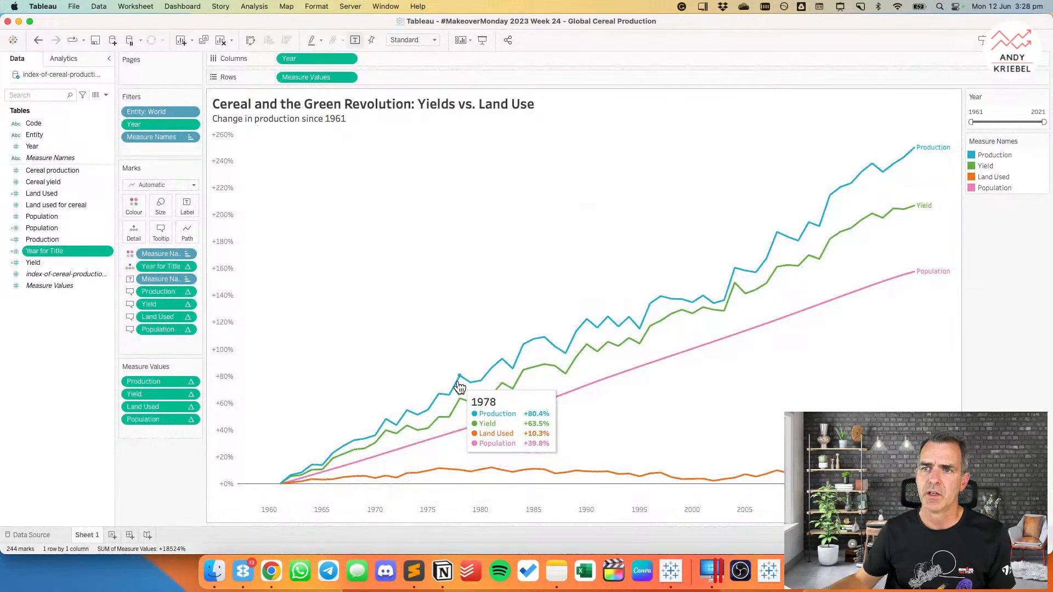
Step: Replace "since" with "vs." in the second line of the worksheet title
double_click(311, 121)
double_click(487, 265)
type("vis.")
left_click(660, 350)
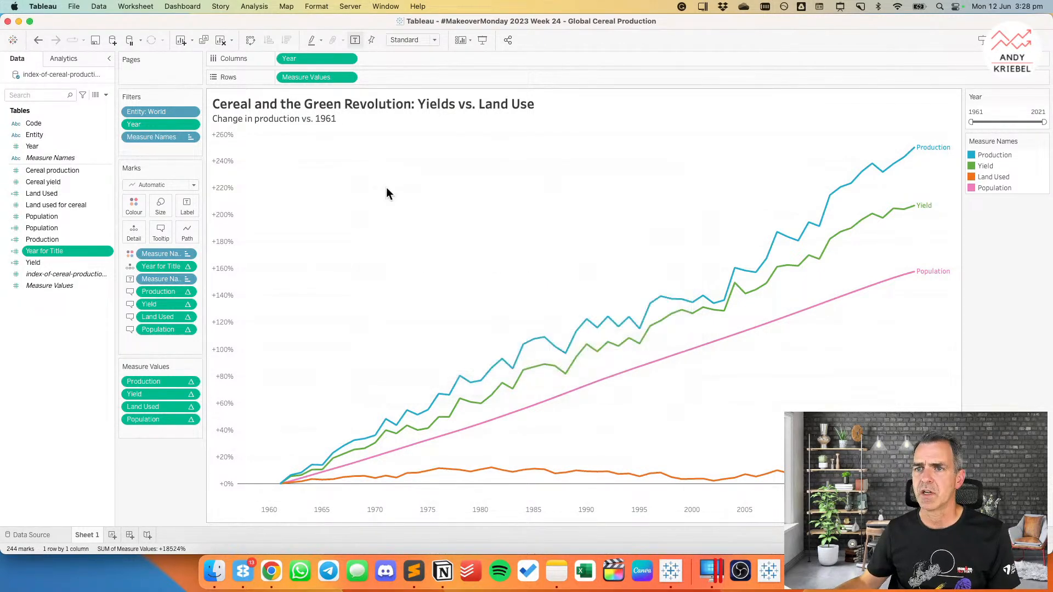
Step: Make the Year for Title field in the worksheet title's second line bold
double_click(348, 117)
double_click(530, 266)
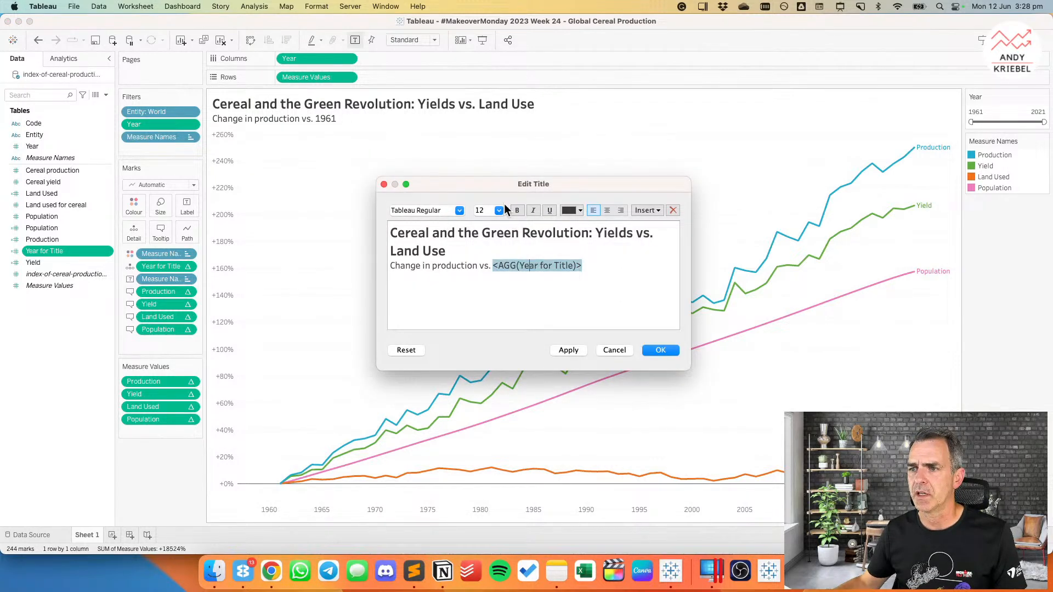
left_click(517, 211)
left_click(662, 351)
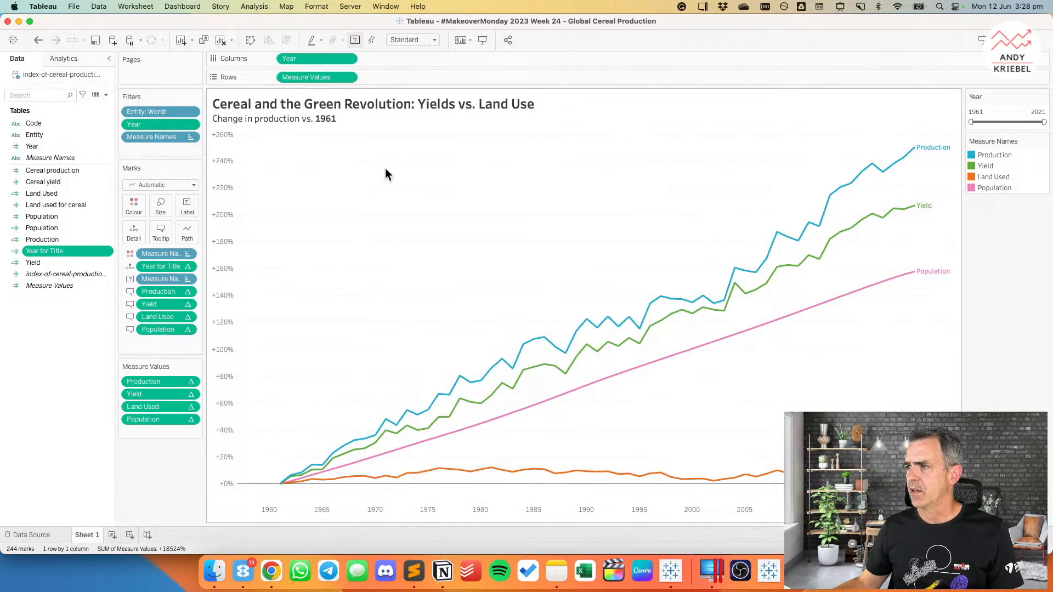
Step: Hide the Measure Names colour legend, and rename the worksheet "All together" after the source chart's view option in Chrome
left_click(1044, 142)
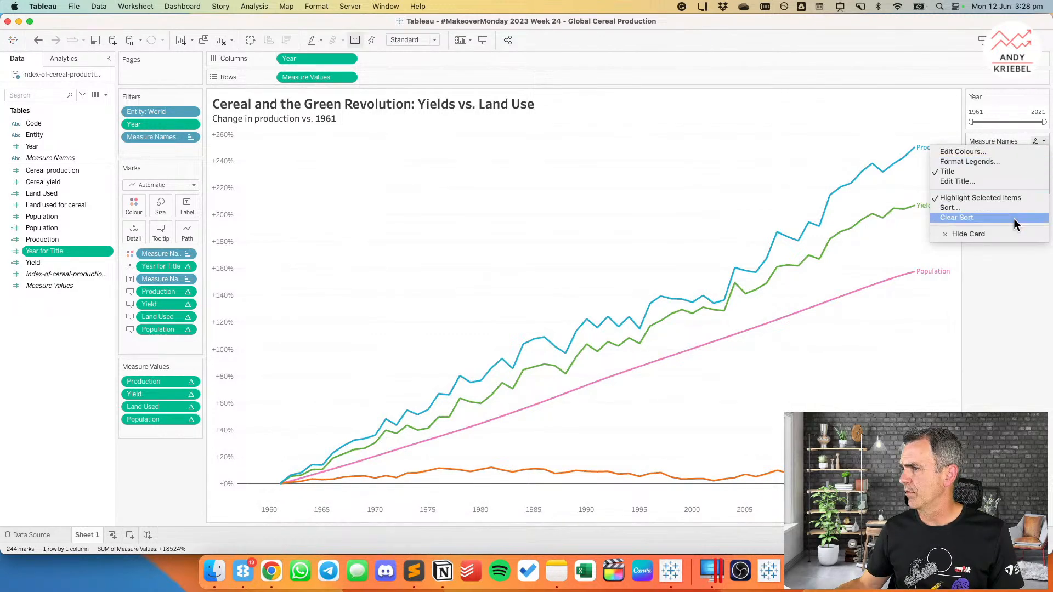
left_click(1006, 231)
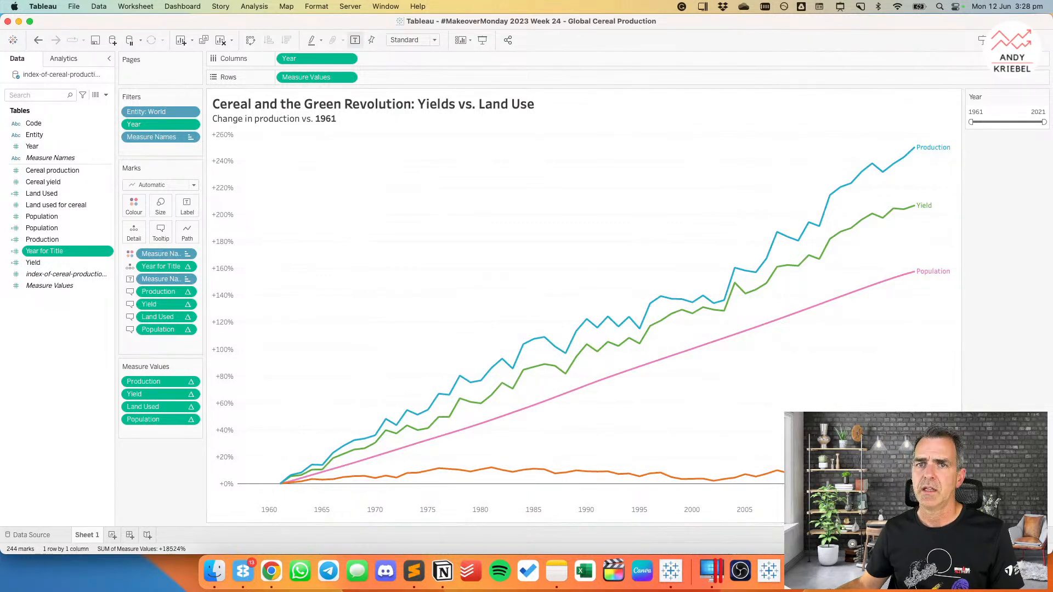
key("super+Tab")
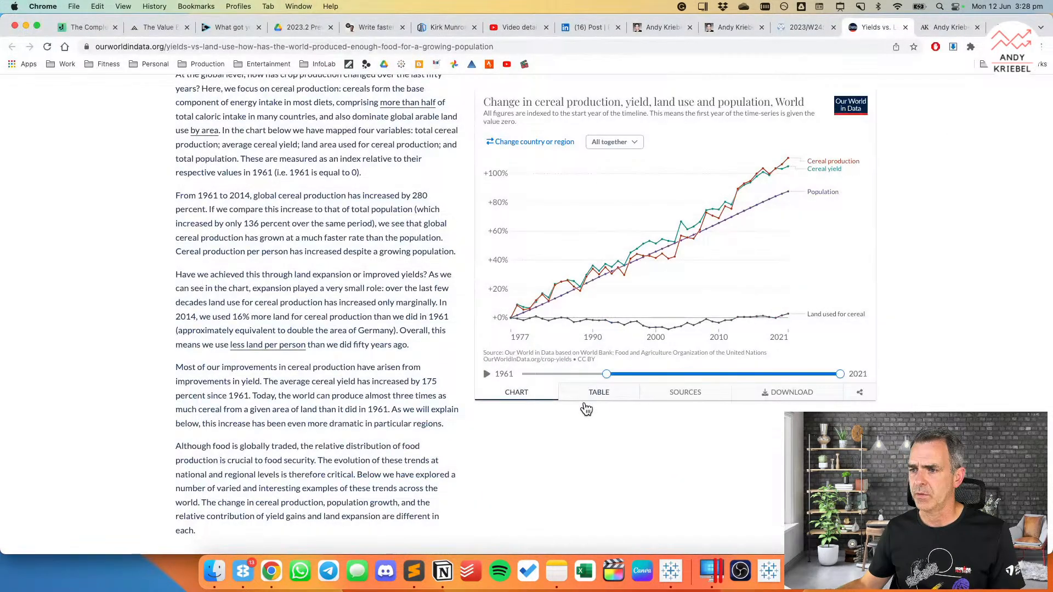
key("super+Tab")
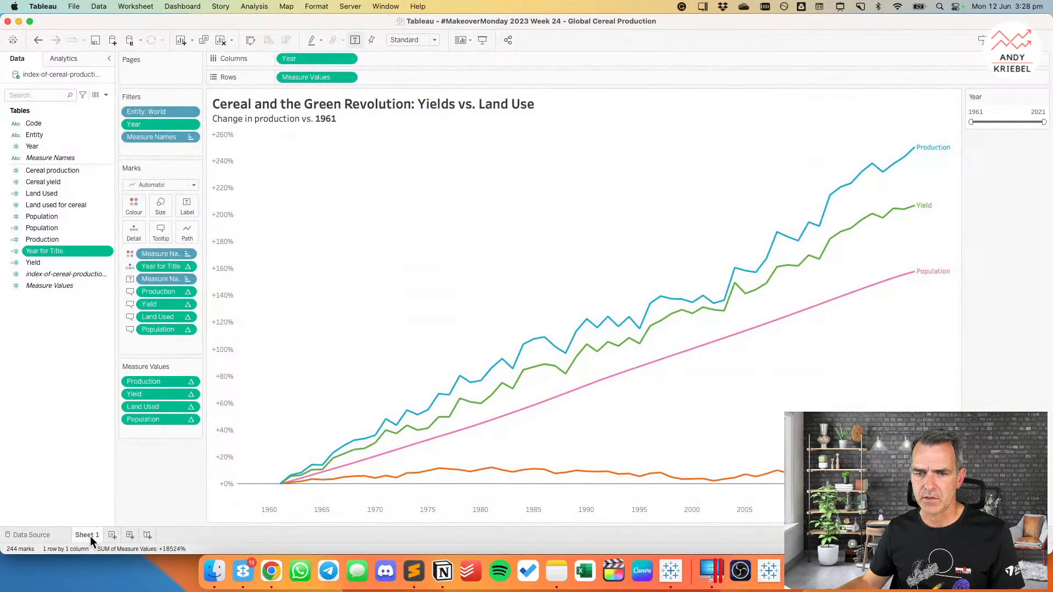
type("All together")
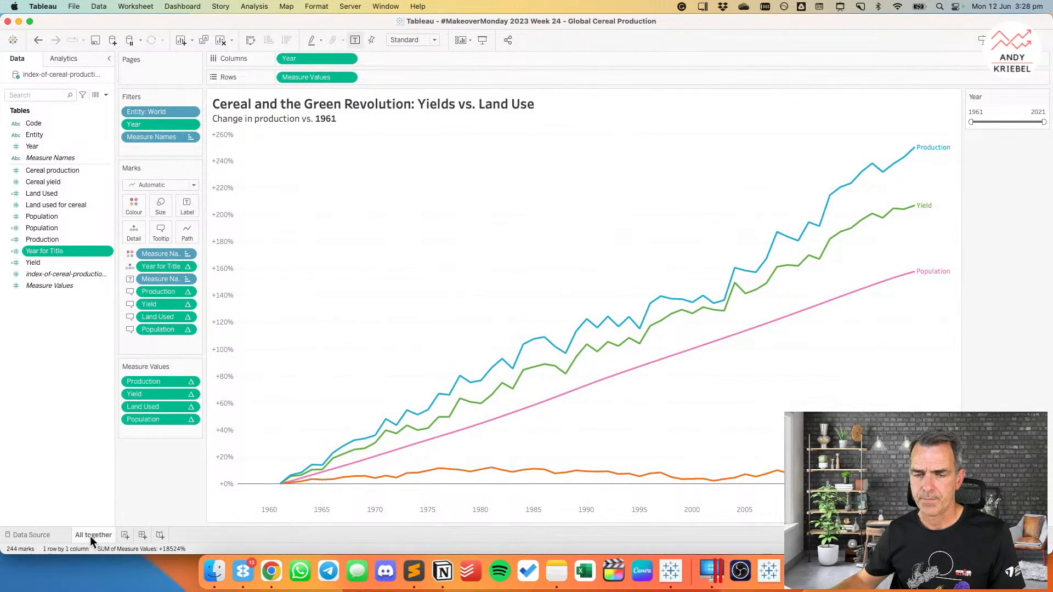
Step: Check the source chart's view options in Chrome, and start a new Tableau parameter named "View to Show"
key("super+Tab")
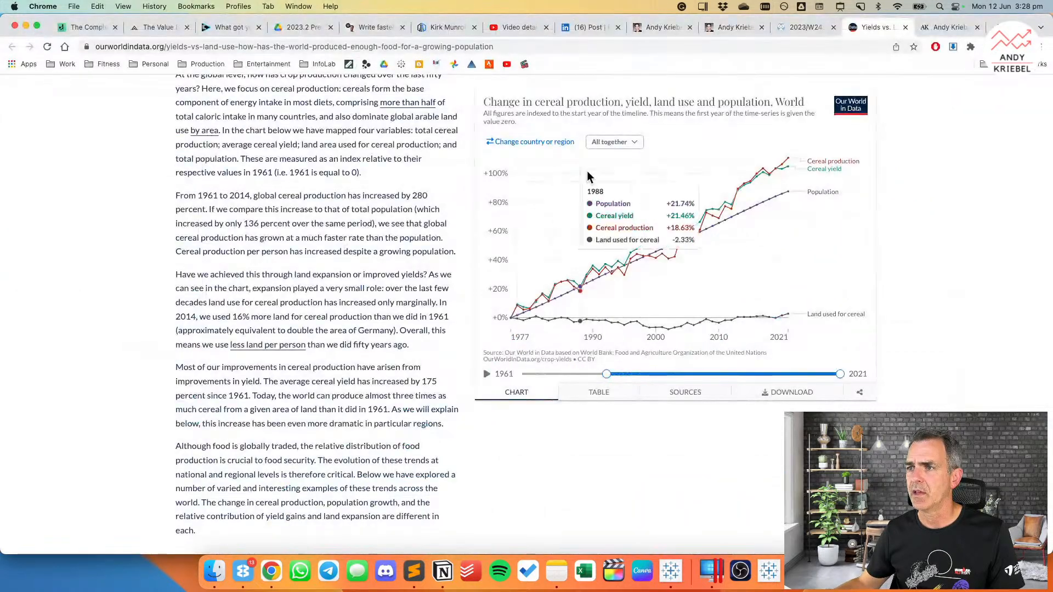
left_click(609, 142)
left_click(679, 137)
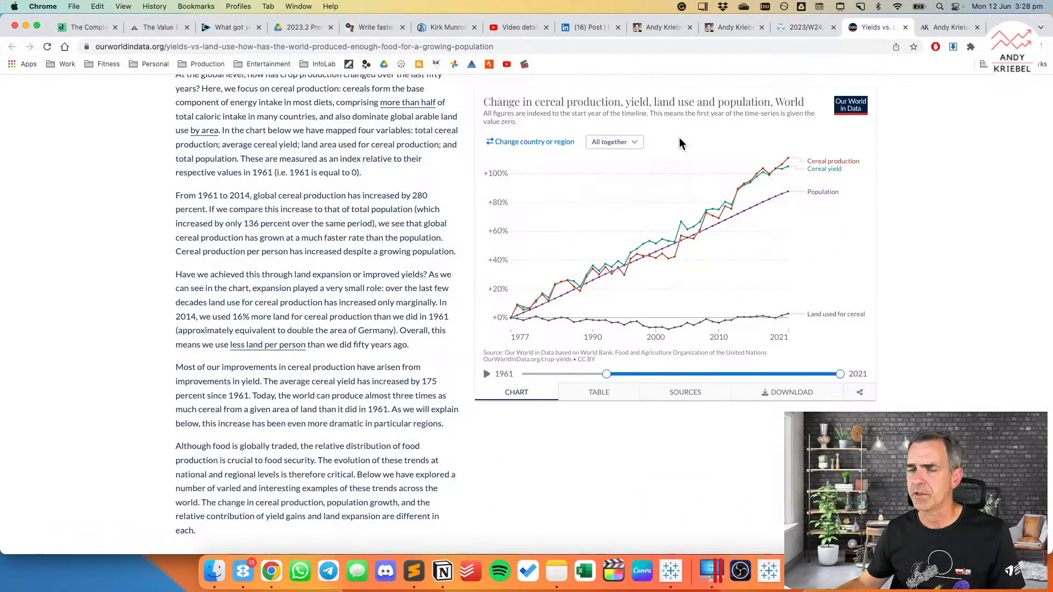
key("super+Tab")
right_click(90, 330)
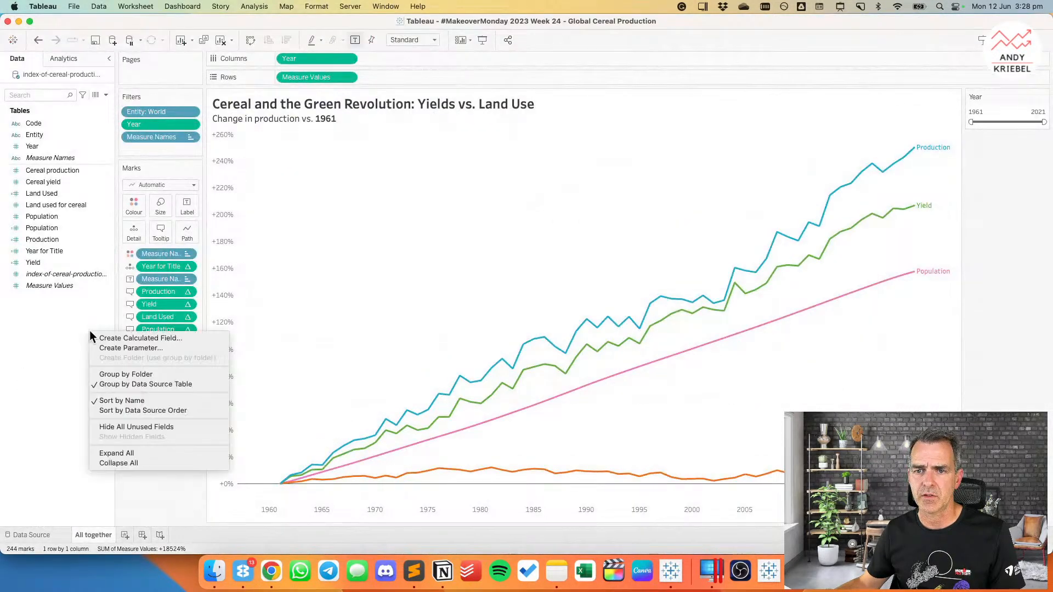
left_click(137, 345)
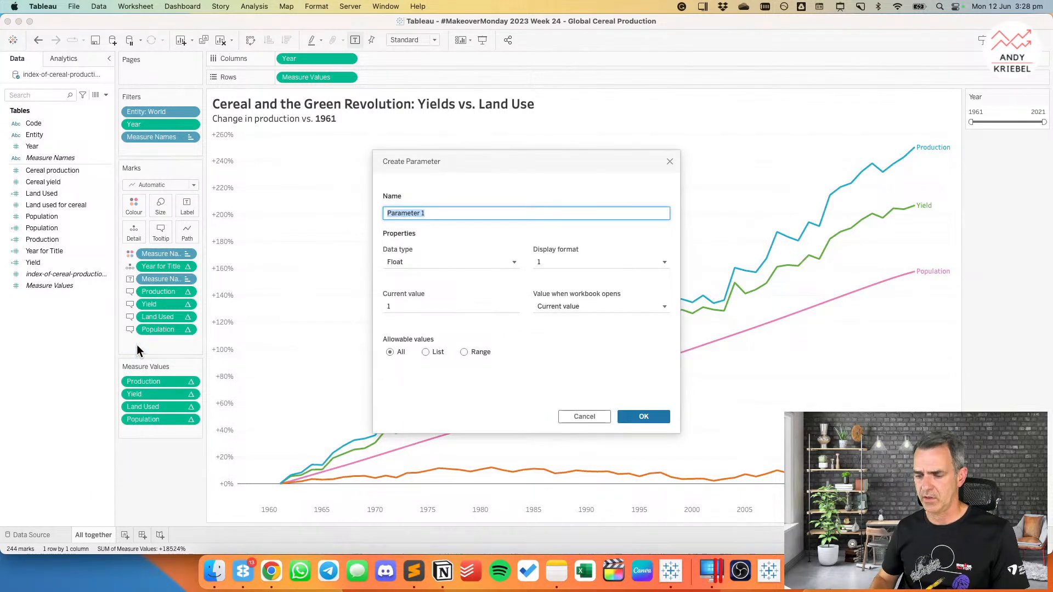
key("super+Tab")
key("super+Tab")
type("View")
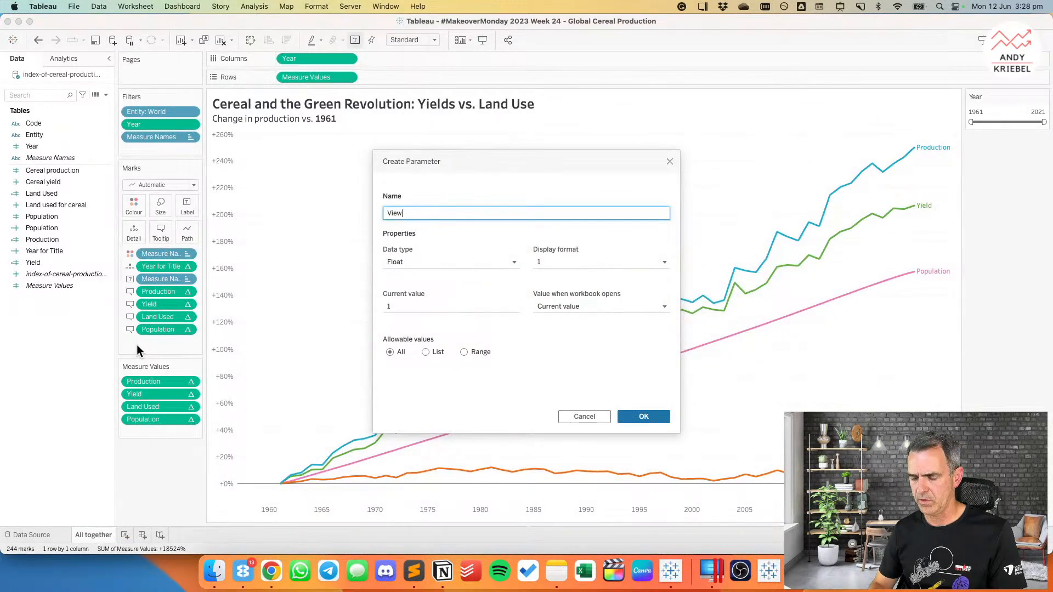
type("to Show")
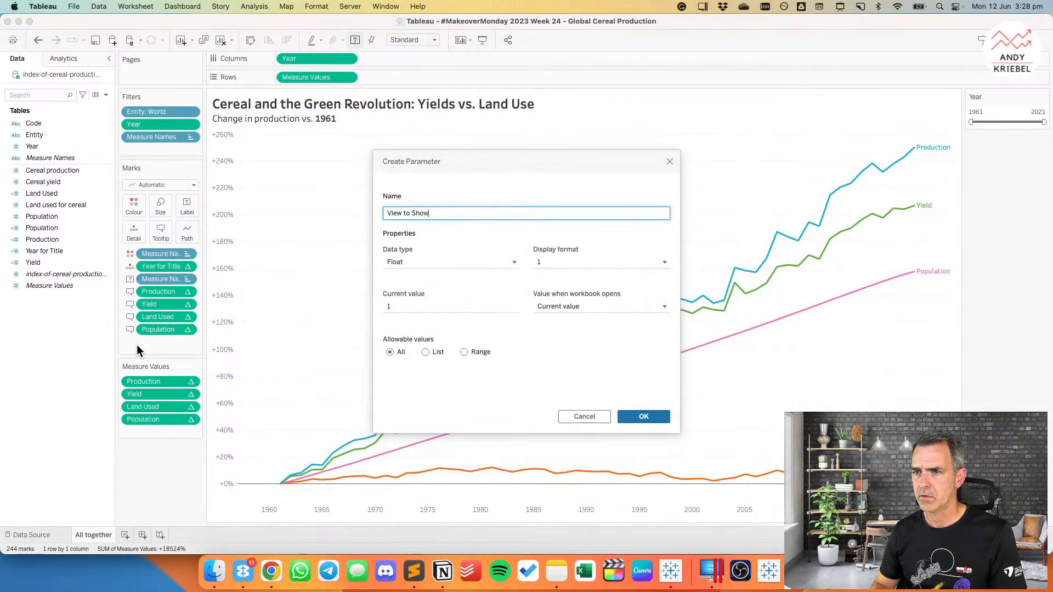
Step: Make the parameter a String with a list of allowable values, enter "All together" as the first value, and return to the source chart in Chrome
left_click(440, 262)
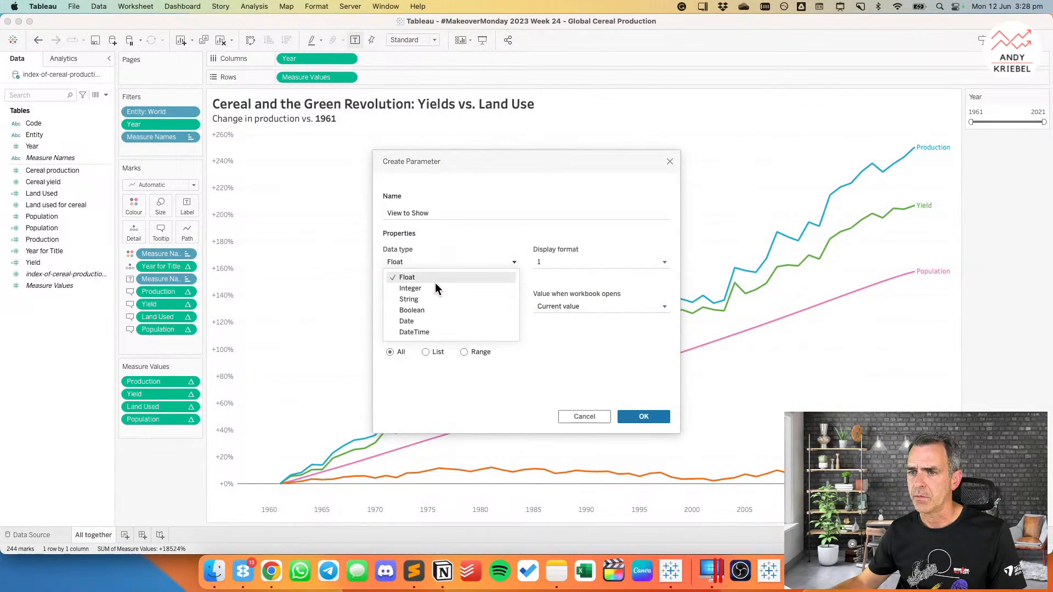
left_click(431, 298)
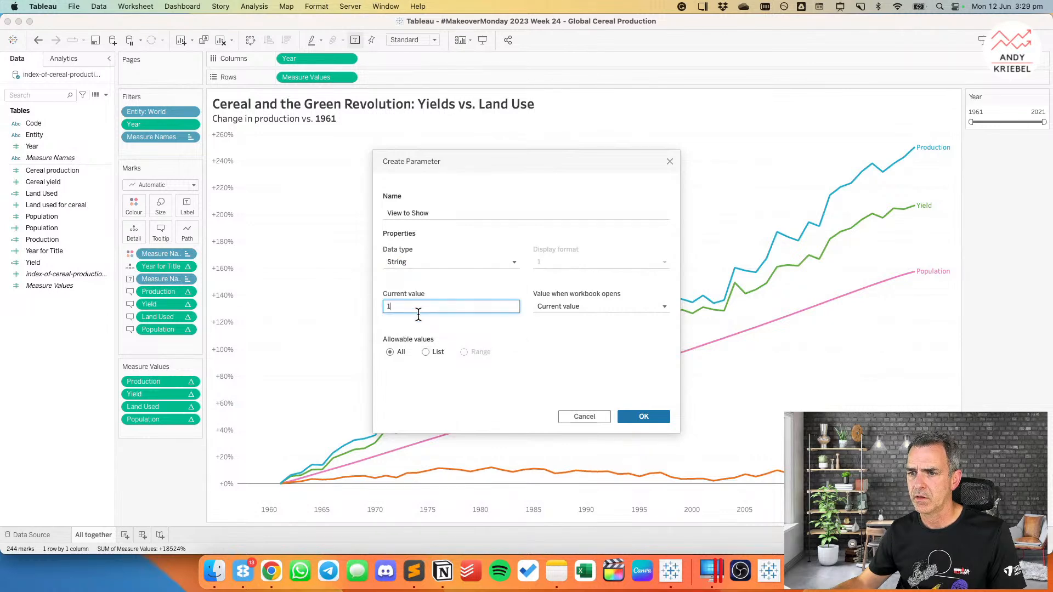
left_click(425, 351)
left_click(400, 387)
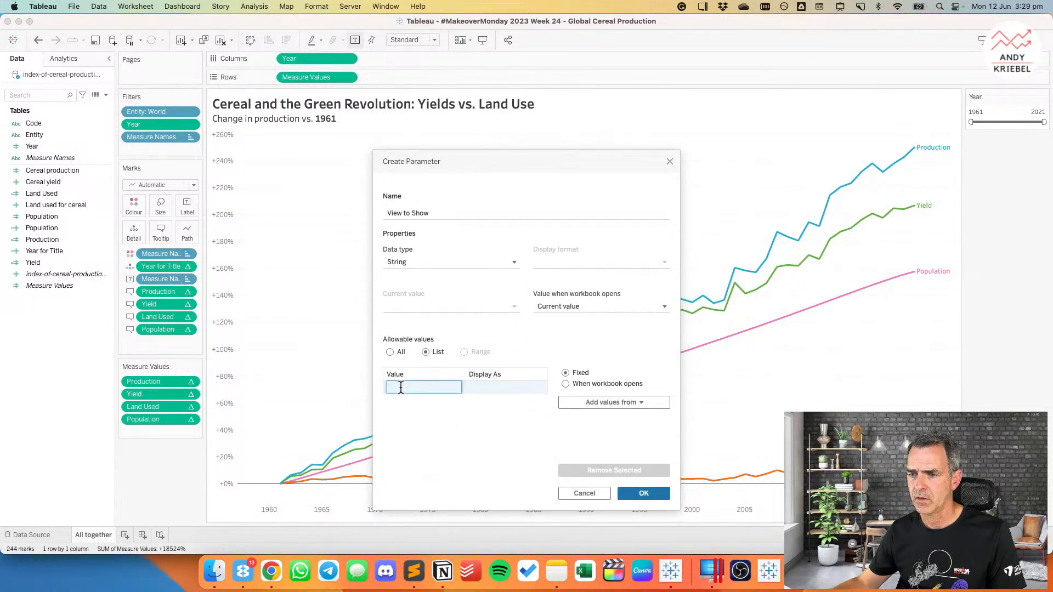
type("All together")
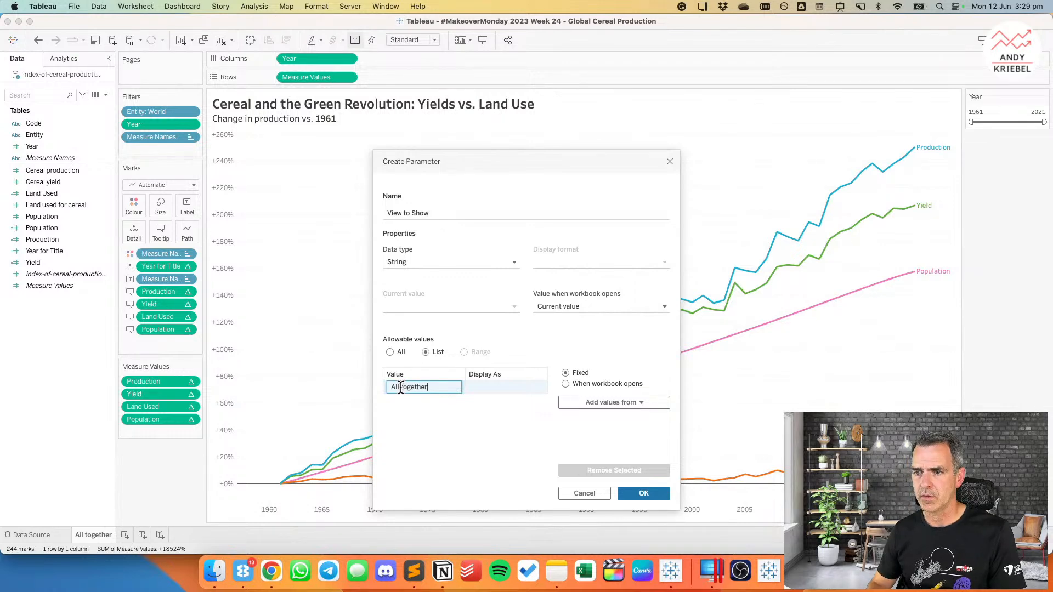
key("super+Tab")
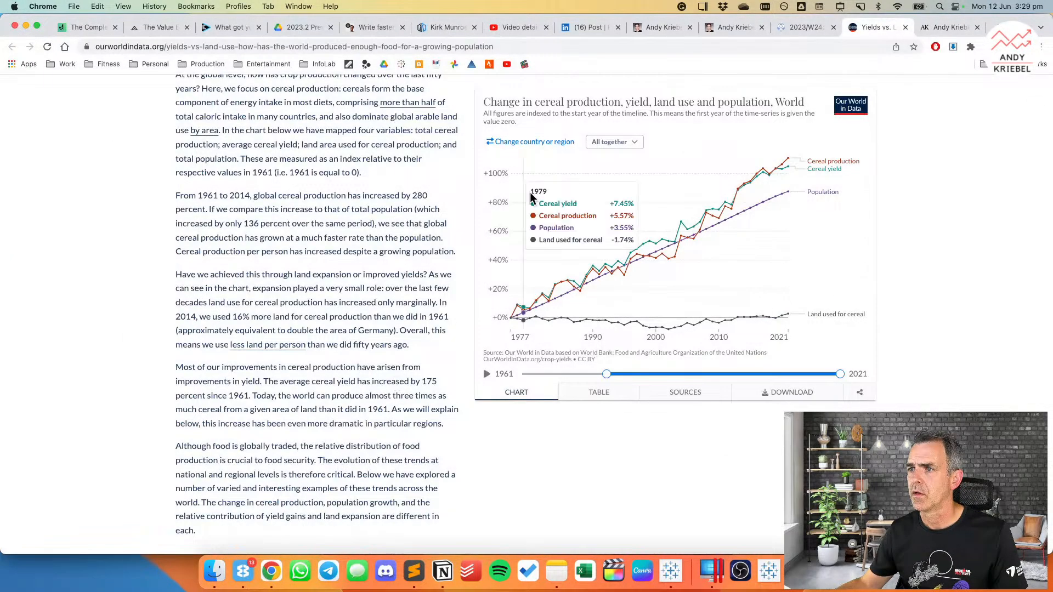
Step: Switch to Tableau and change the first allowable value of the View to Show parameter to All Together
key("super+Tab")
type("ther")
left_click(403, 388)
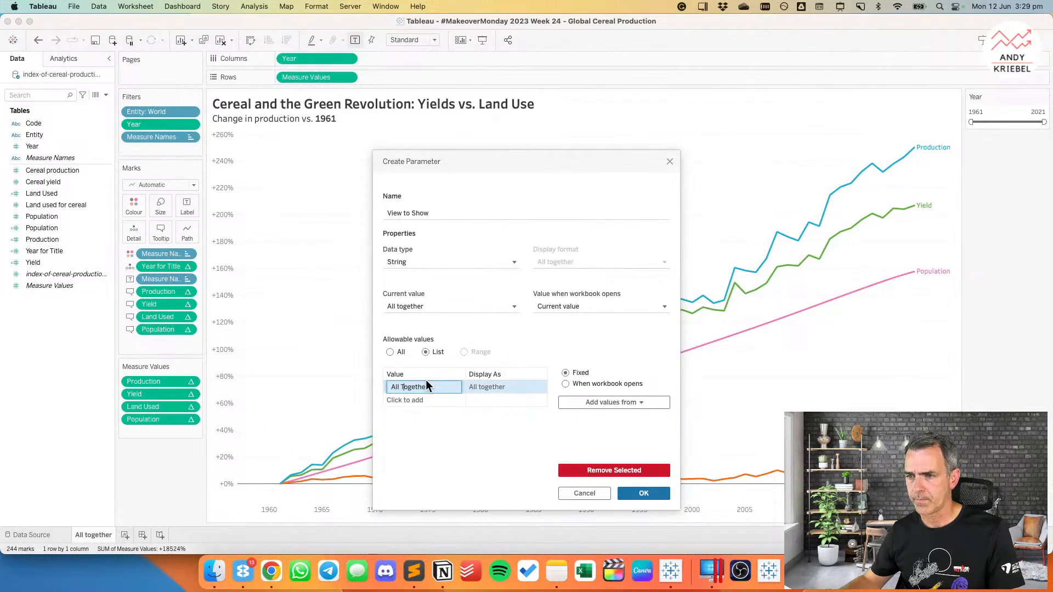
key("Return")
Step: Check the source chart's view options in Chrome, add Split by Metric as the second allowable value in Tableau, and save the parameter
left_click(421, 400)
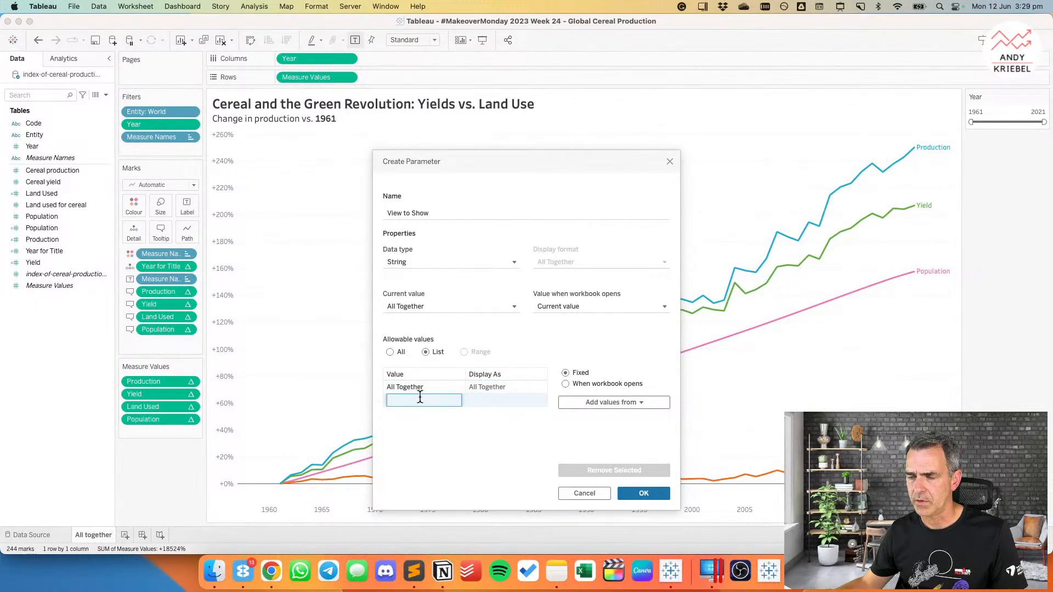
key("super+Tab")
left_click(614, 142)
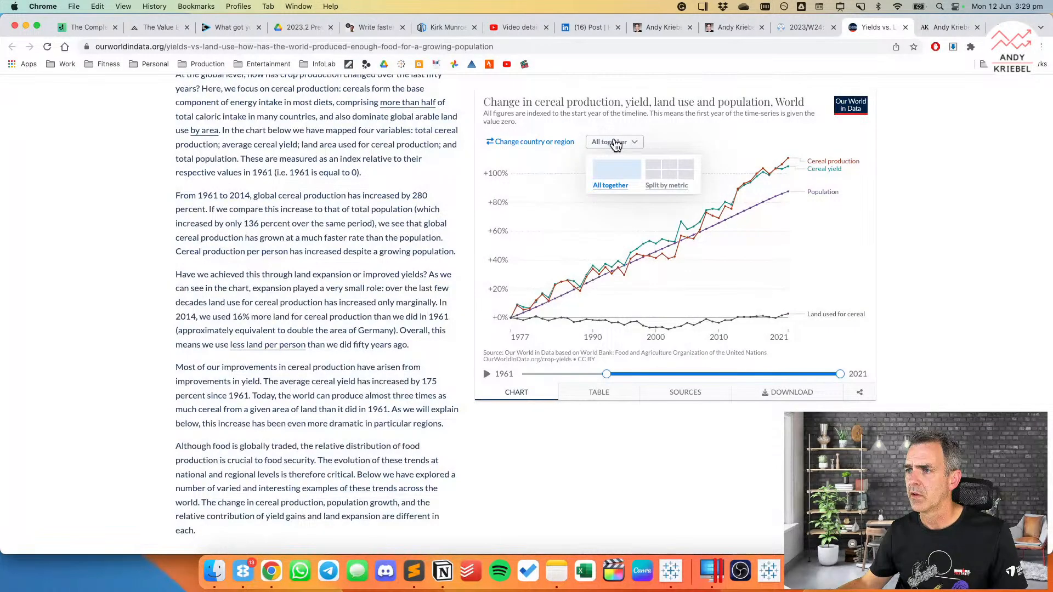
key("super+Tab")
left_click(406, 402)
type("Split by Metric")
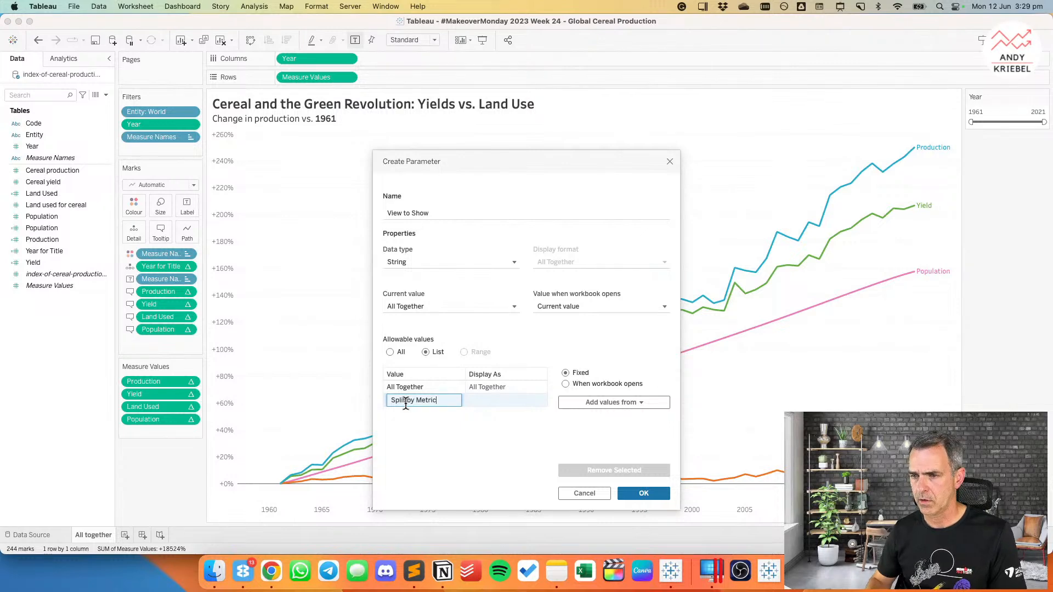
key("Return")
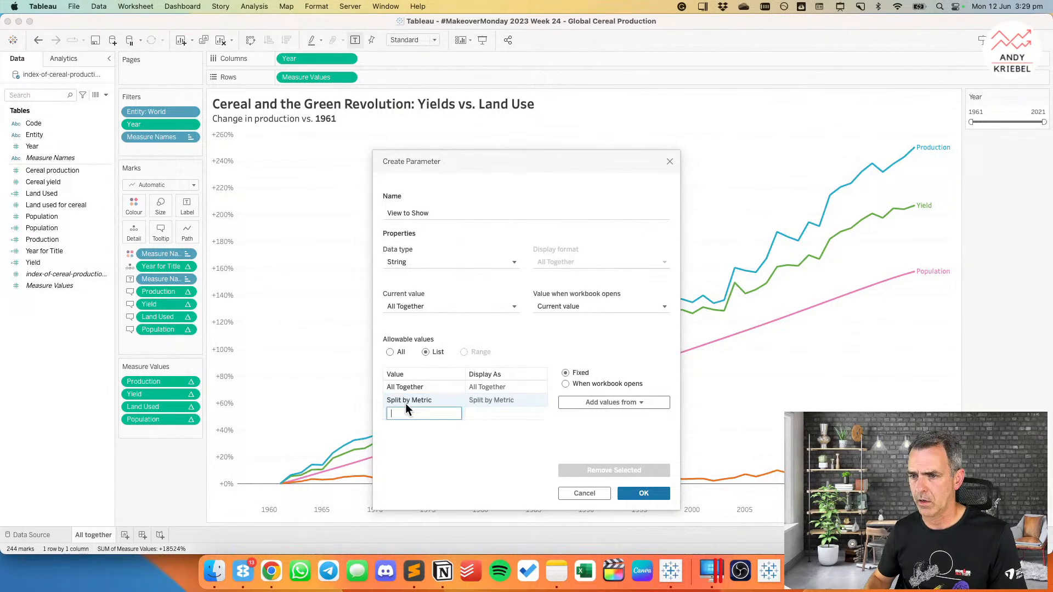
left_click(644, 494)
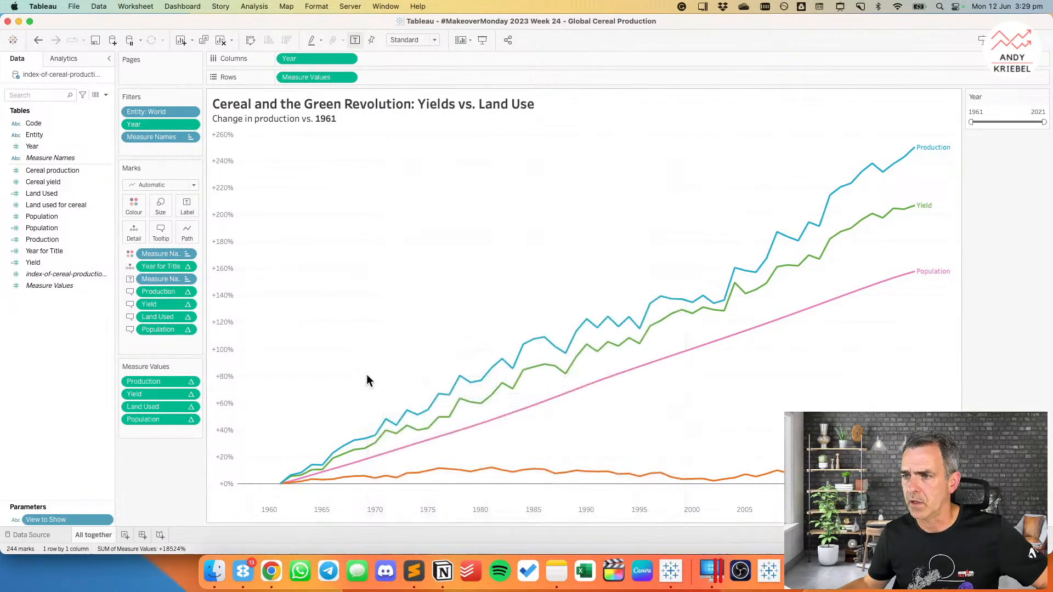
right_click(55, 335)
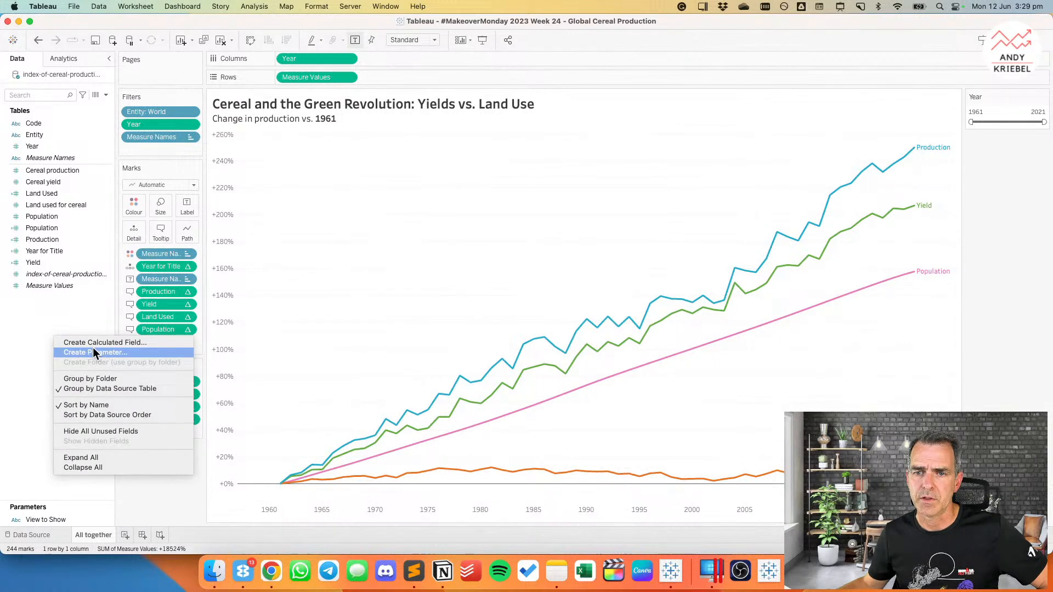
left_click(77, 318)
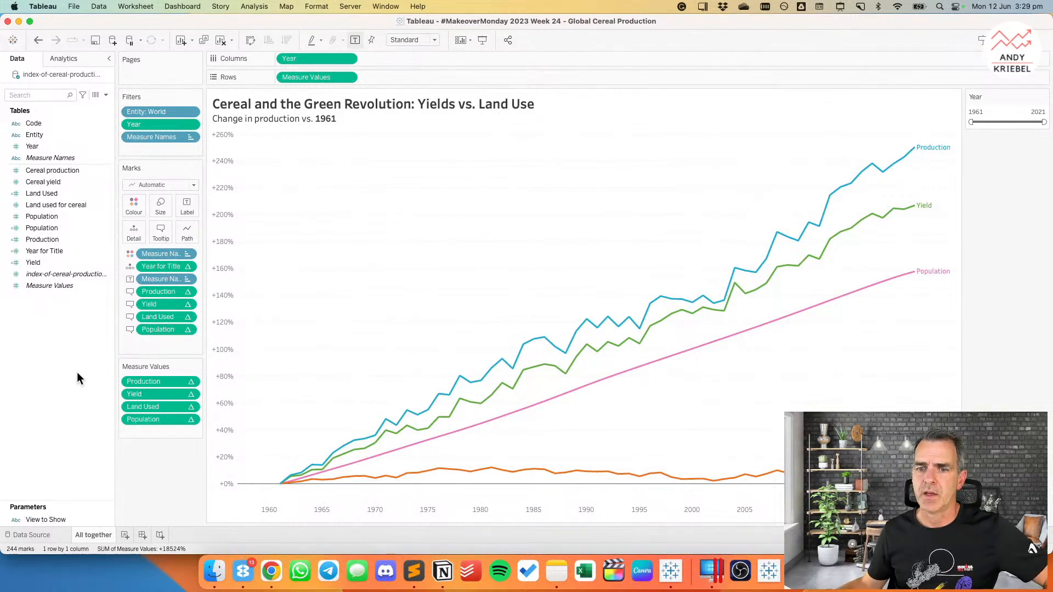
right_click(42, 521)
left_click(28, 381)
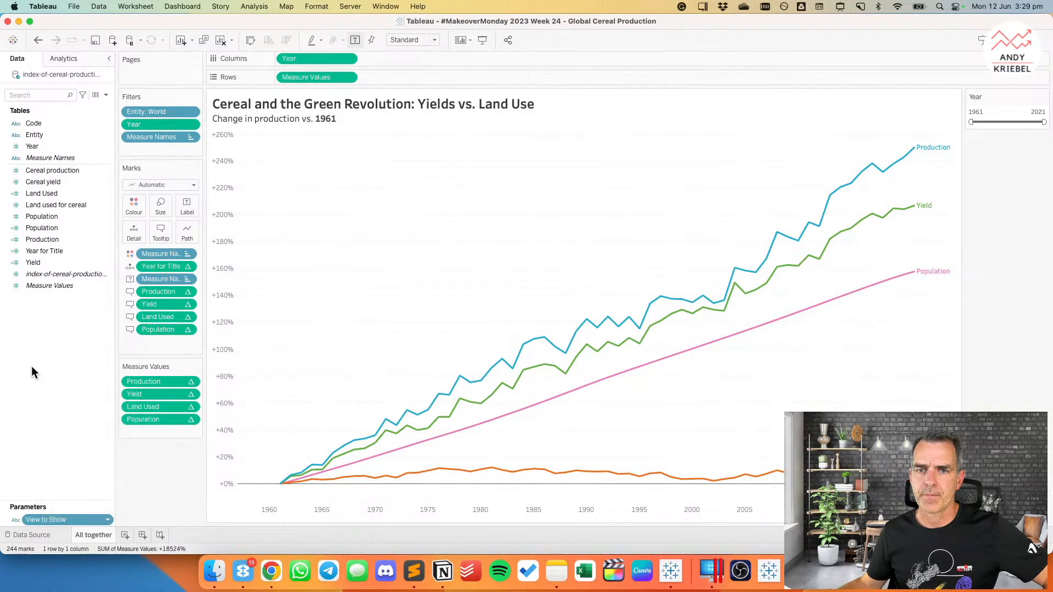
Step: Create a calculated field named Show All Together with the formula [View to Show]='All Together'
right_click(32, 367)
left_click(64, 373)
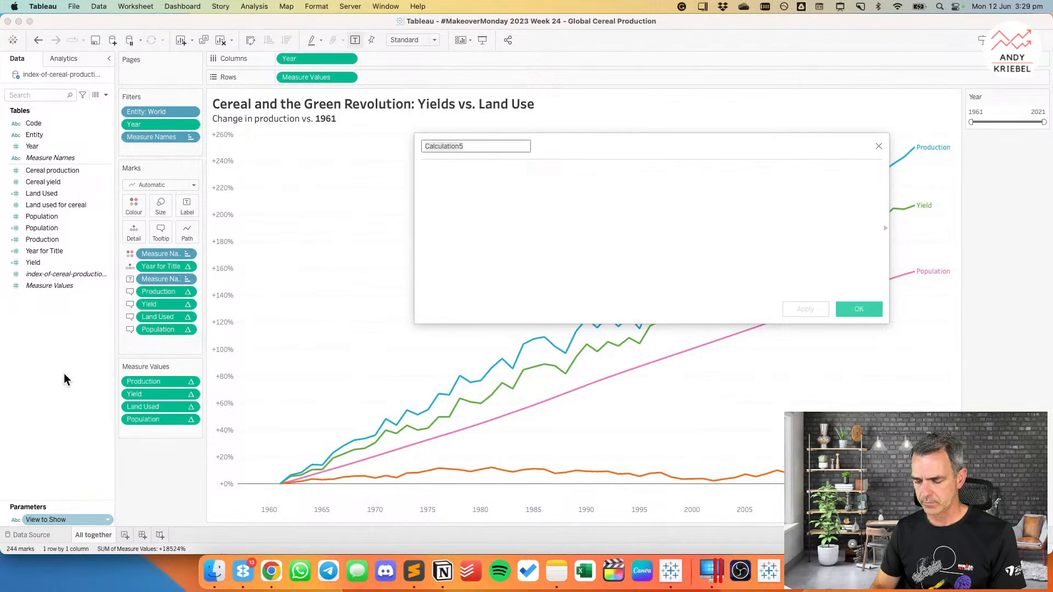
type("Show")
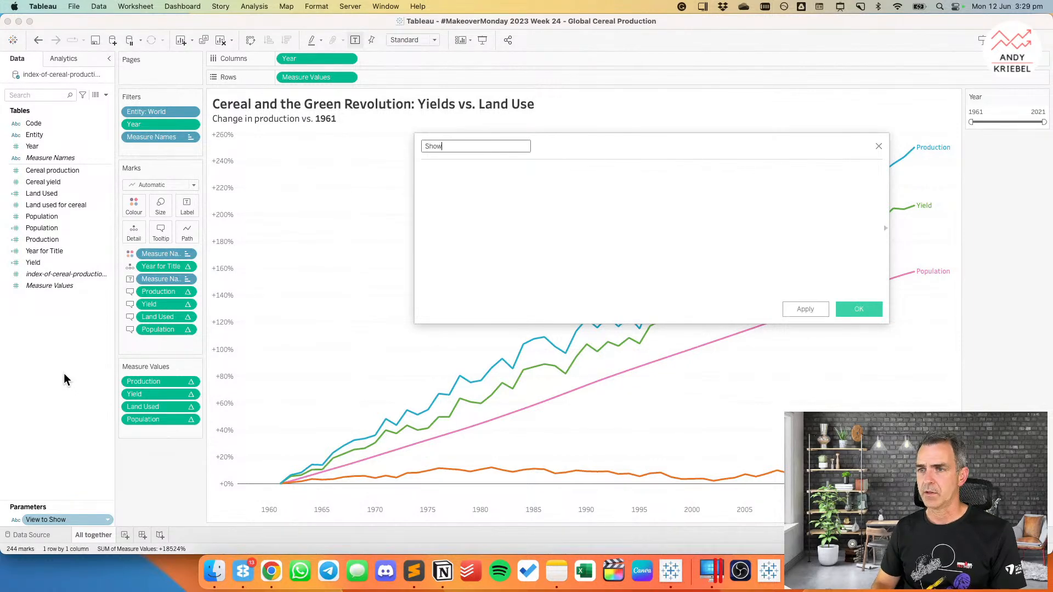
type(" All Together")
key("Tab")
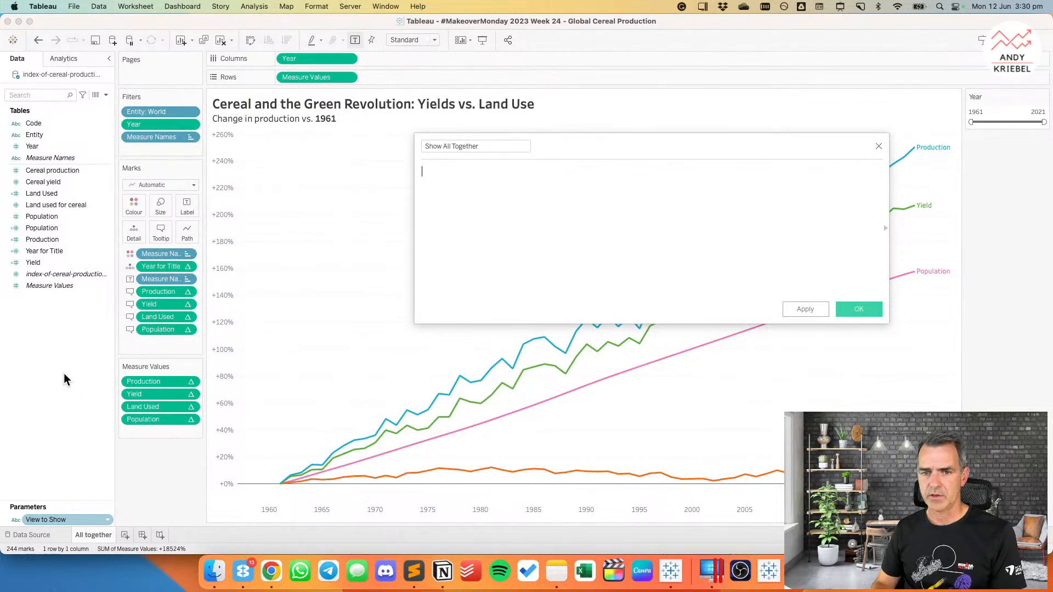
type("[V")
key("Return")
type("='All Together'")
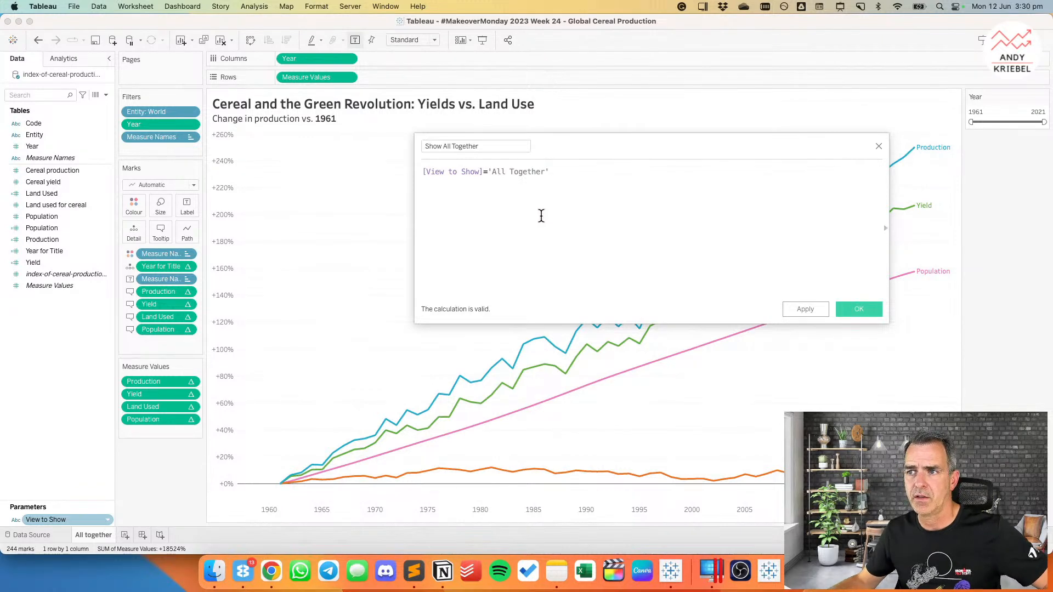
left_click(859, 309)
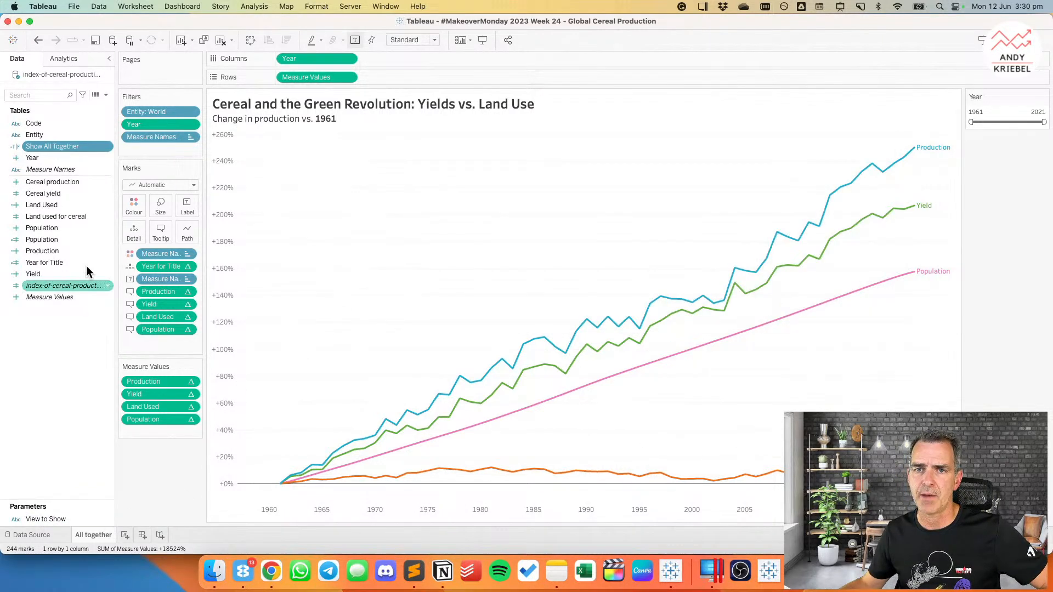
Step: Filter the All together sheet by Show All Together, keeping only the True value
left_click_drag(70, 143, 165, 149)
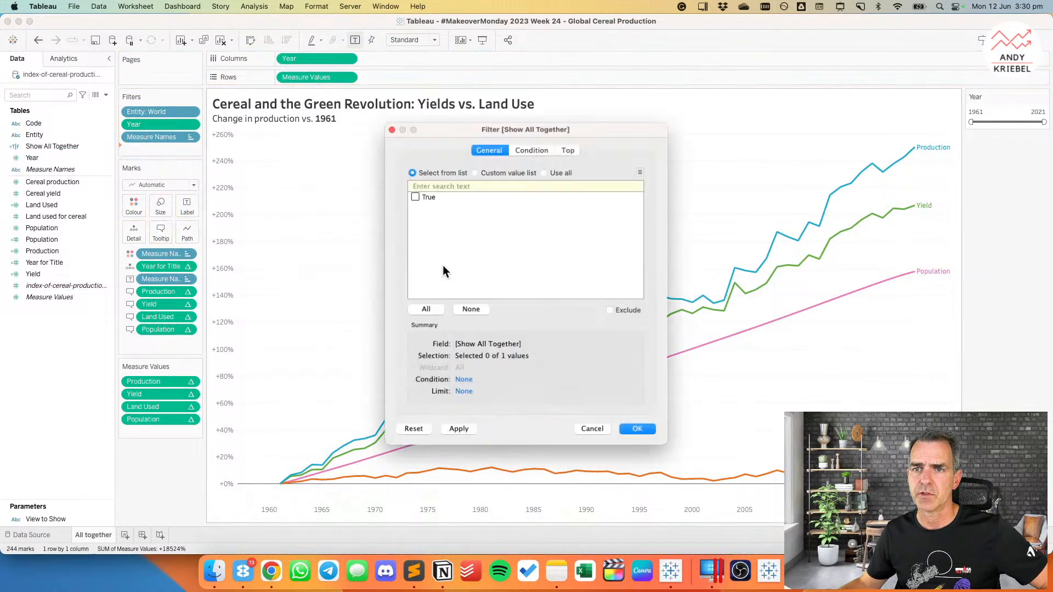
left_click(417, 199)
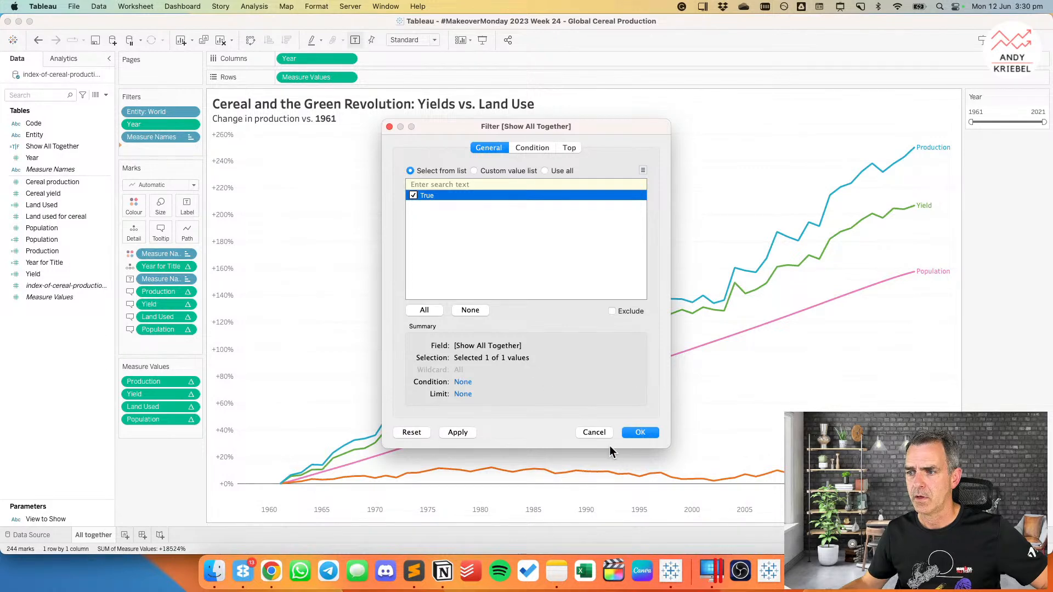
left_click(635, 433)
Step: Show the View to Show parameter control and test it by switching to Split by Metric and back to All Together
right_click(64, 520)
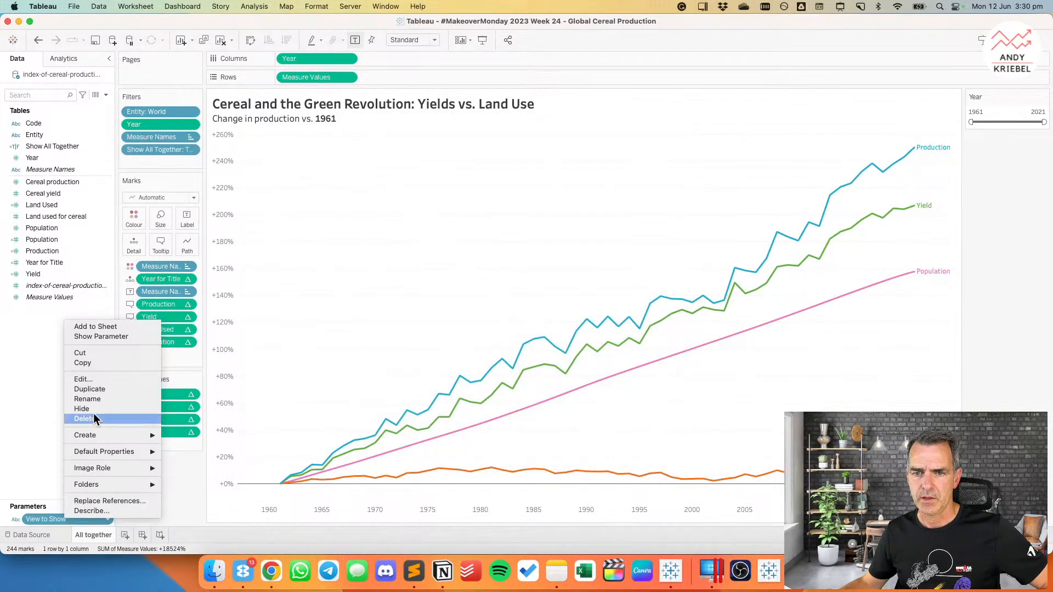
left_click(98, 338)
left_click(1012, 156)
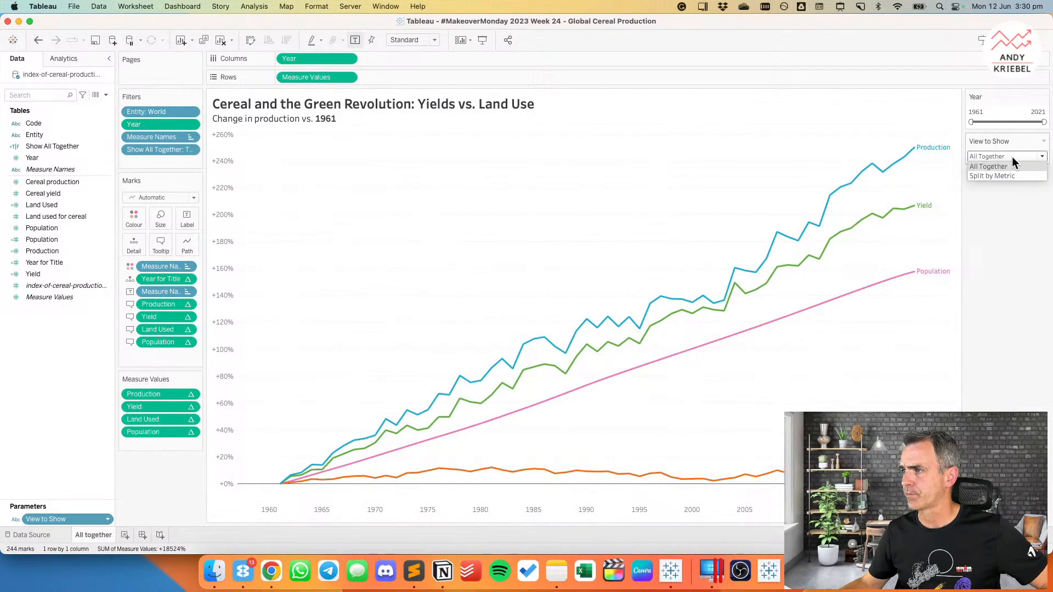
left_click(1006, 173)
left_click(1000, 158)
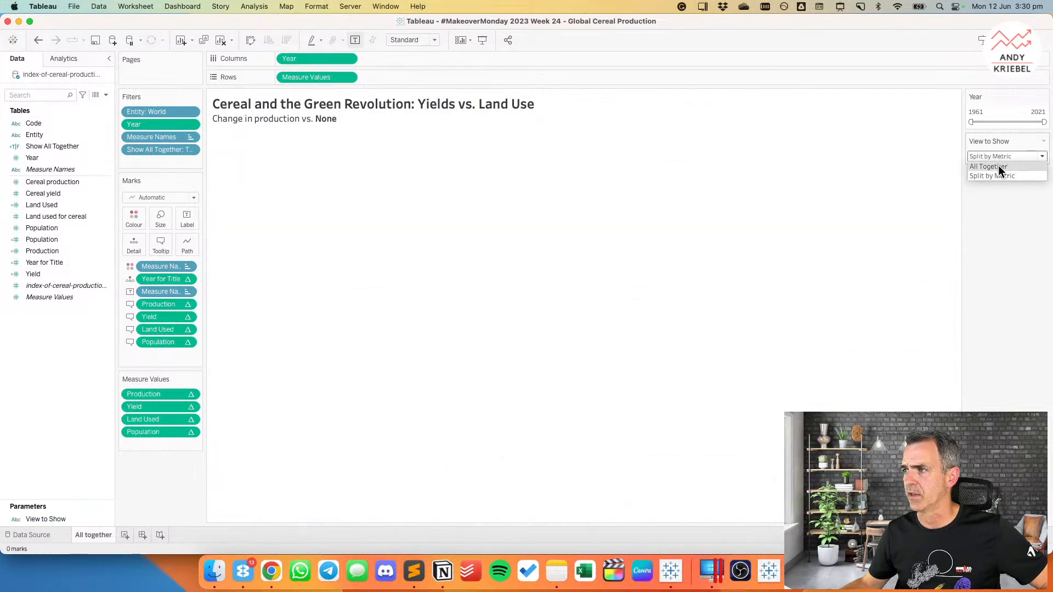
left_click(990, 167)
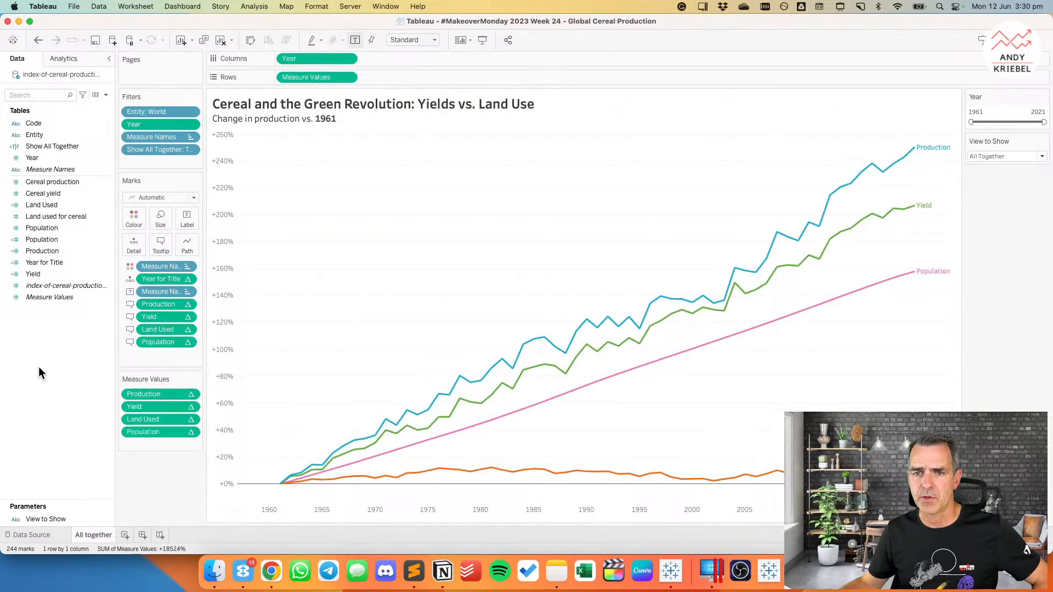
Step: Duplicate the All together worksheet and rename the copy as Title
right_click(97, 535)
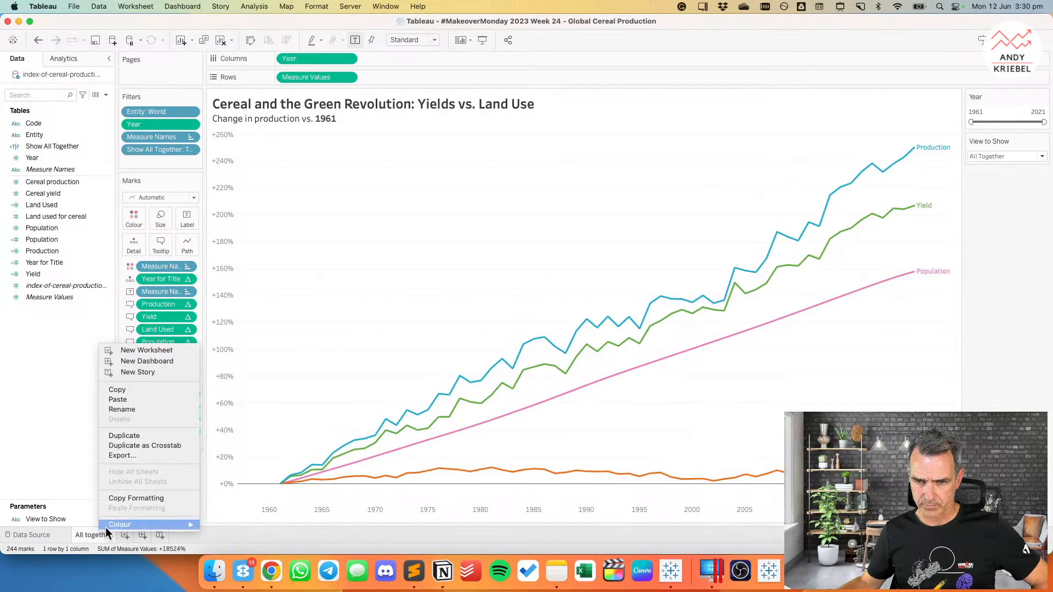
left_click(129, 435)
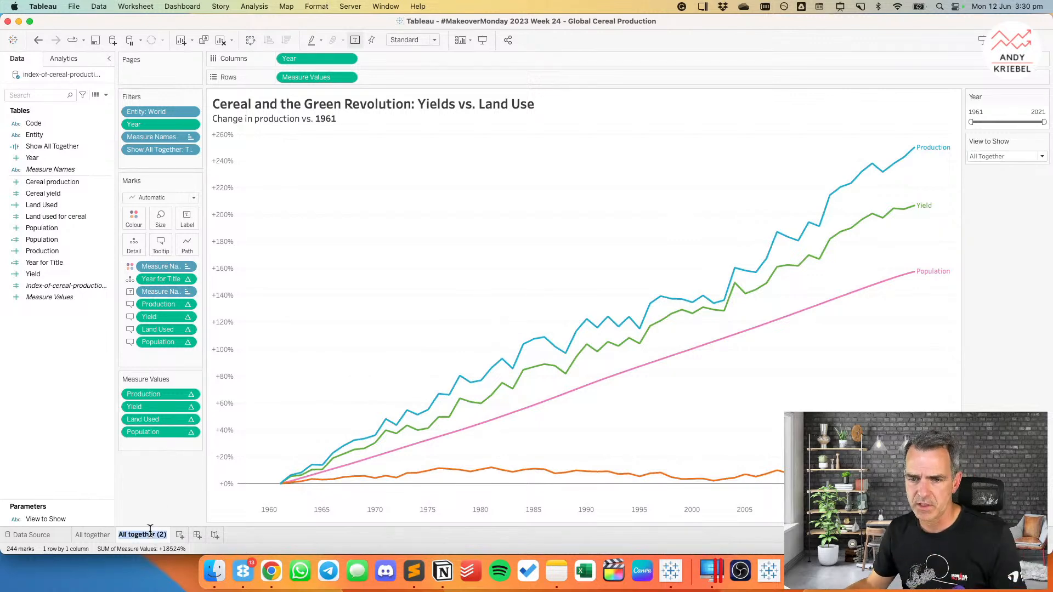
type("Title")
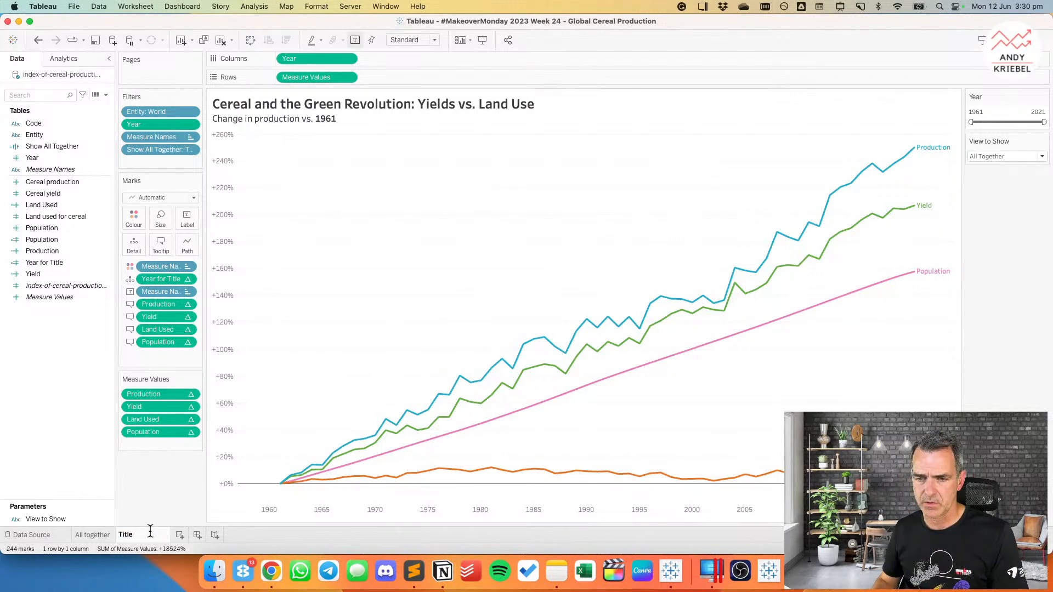
key("Return")
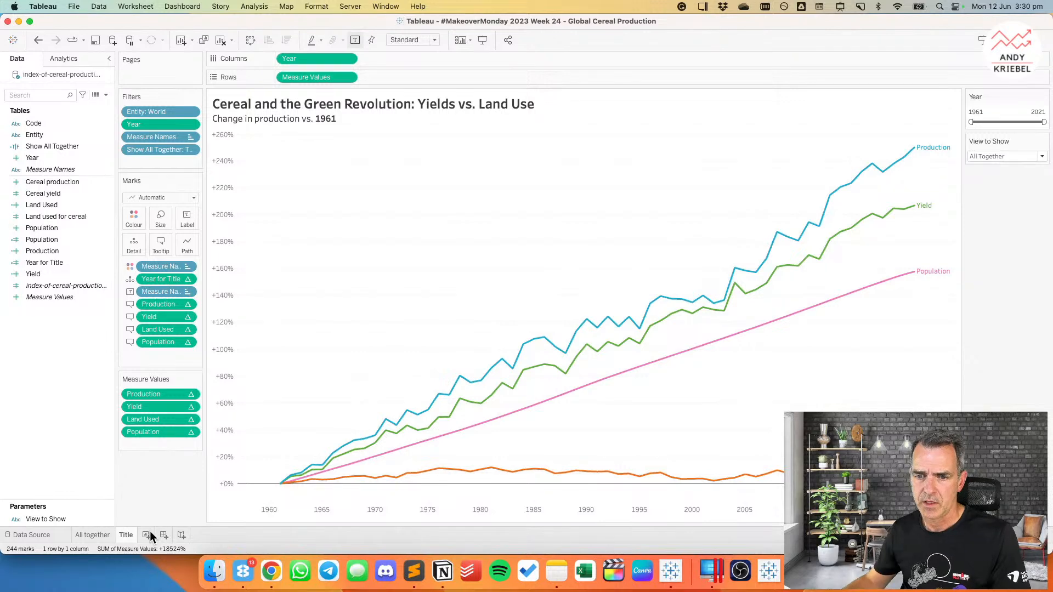
Step: Review the title and view options of the source chart in Chrome, and return to Tableau
key("super+Tab")
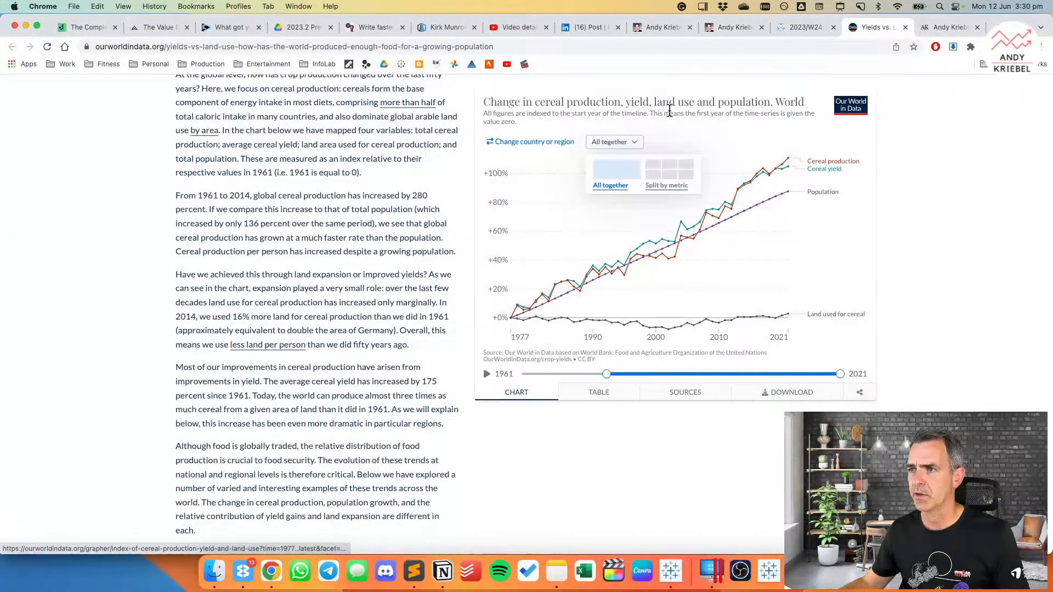
mouse_move(507, 222)
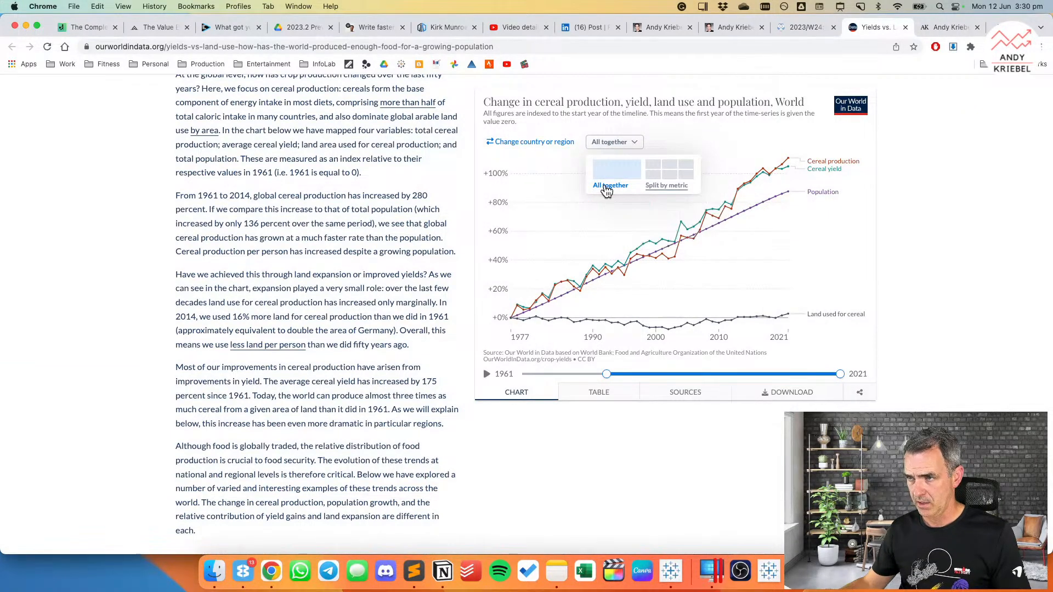
key("super+Tab")
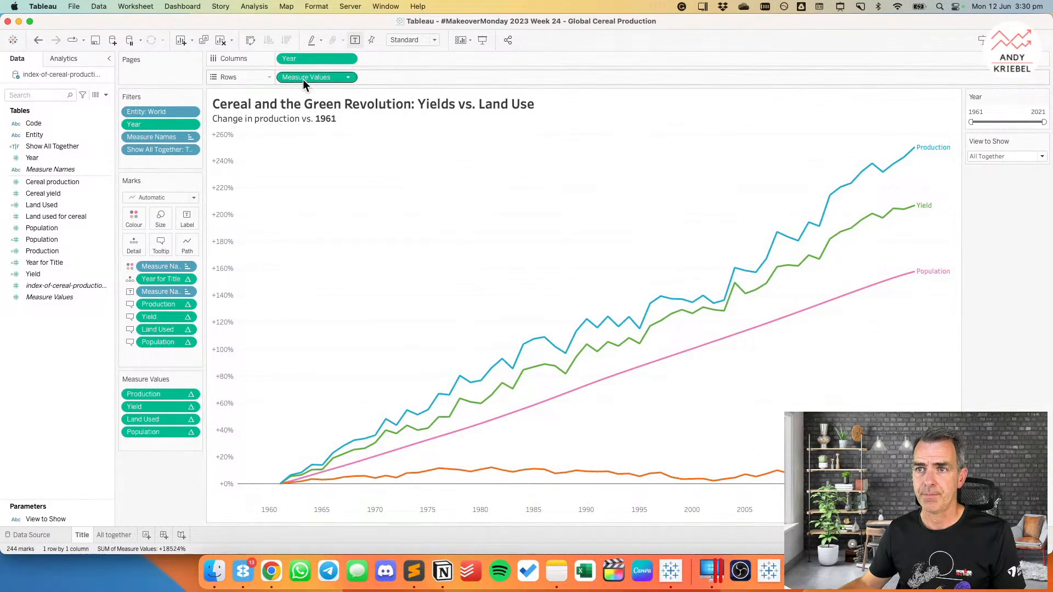
Step: Remove Measure Values from the rows of the Title sheet
left_click_drag(302, 78, 211, 12)
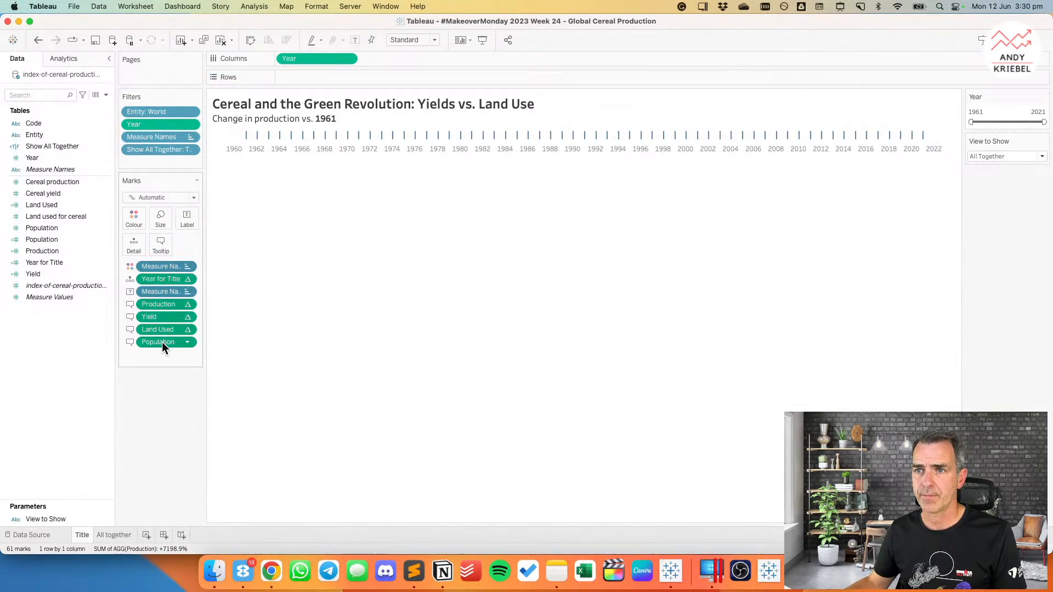
left_click_drag(162, 341, 152, 263)
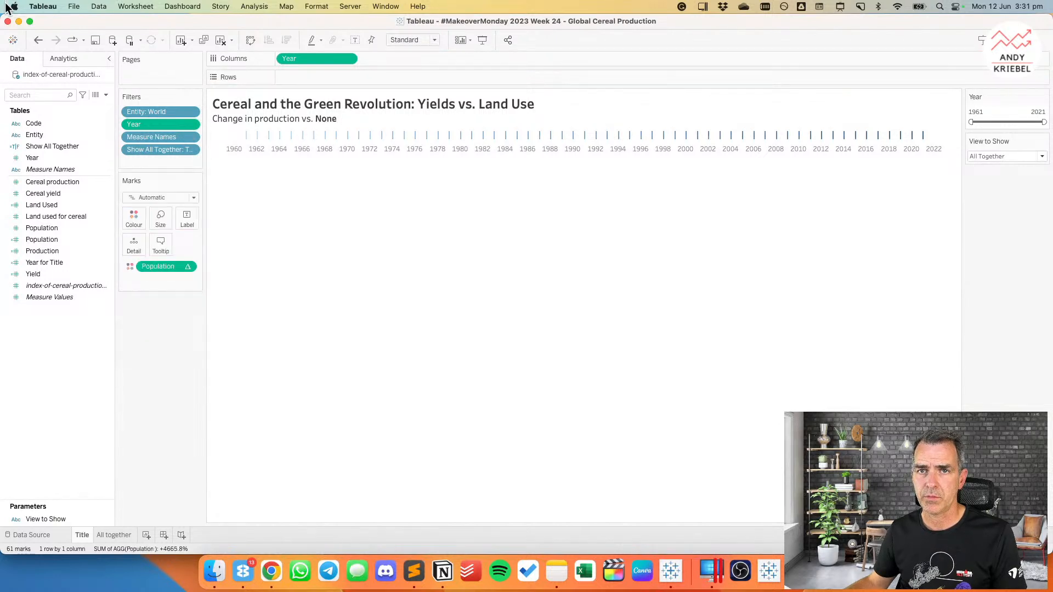
left_click(37, 40)
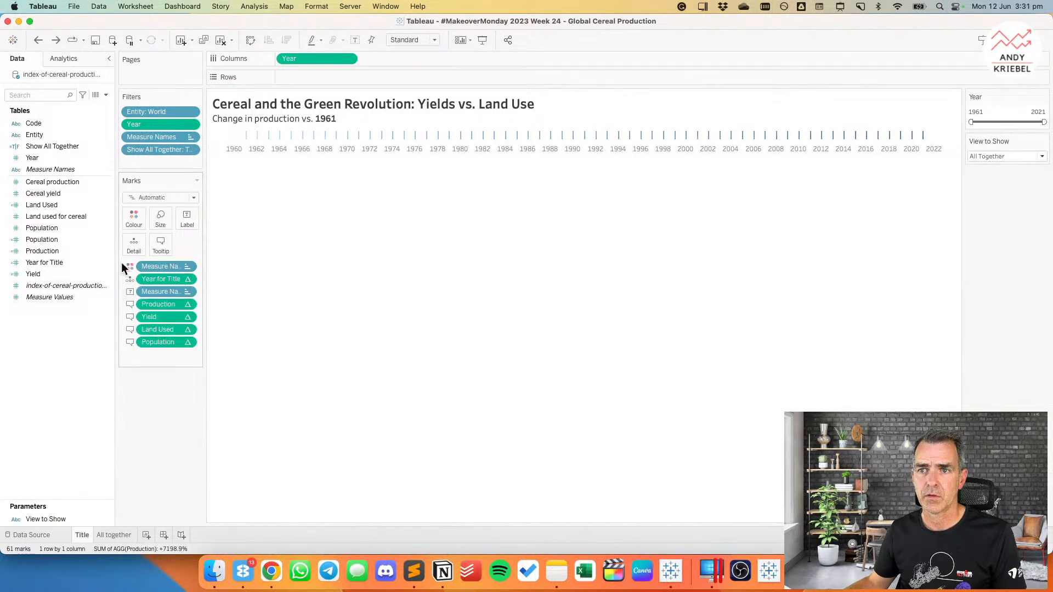
Step: Remove both Measure Names fields, Production, Yield, Land Used and Population from the Title sheet's marks, keeping only Year for Title
key("Delete")
left_click(156, 278)
key("Delete")
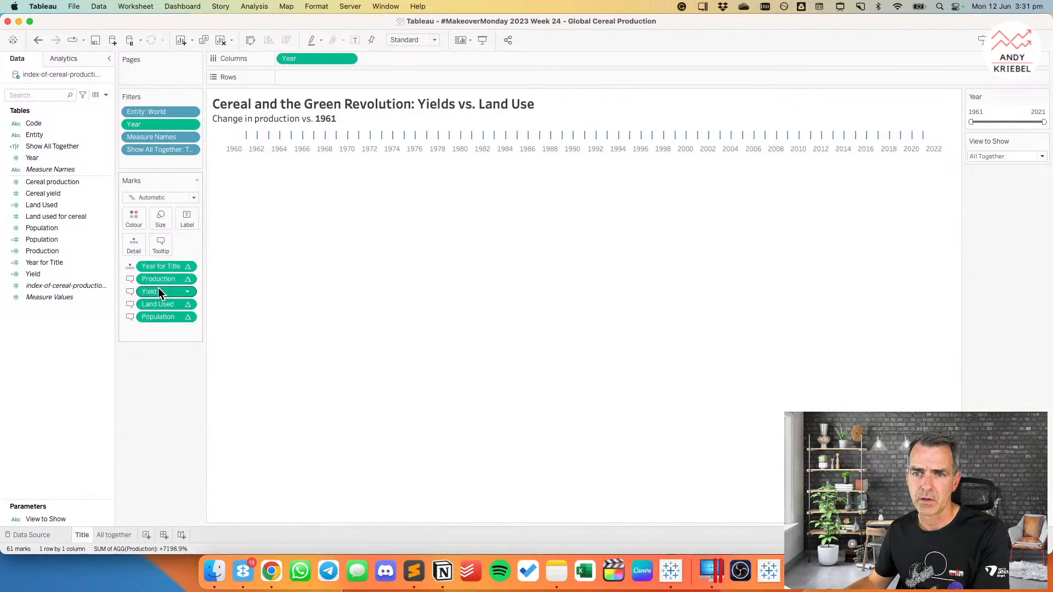
key("Delete")
left_click(158, 282)
key("Delete")
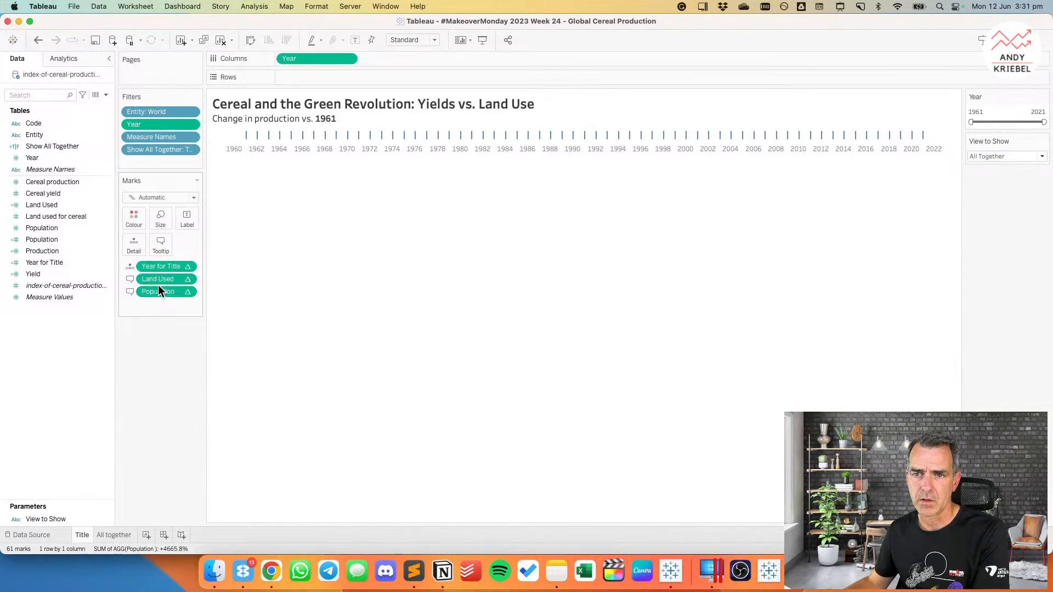
key("Delete")
left_click(159, 279)
key("Delete")
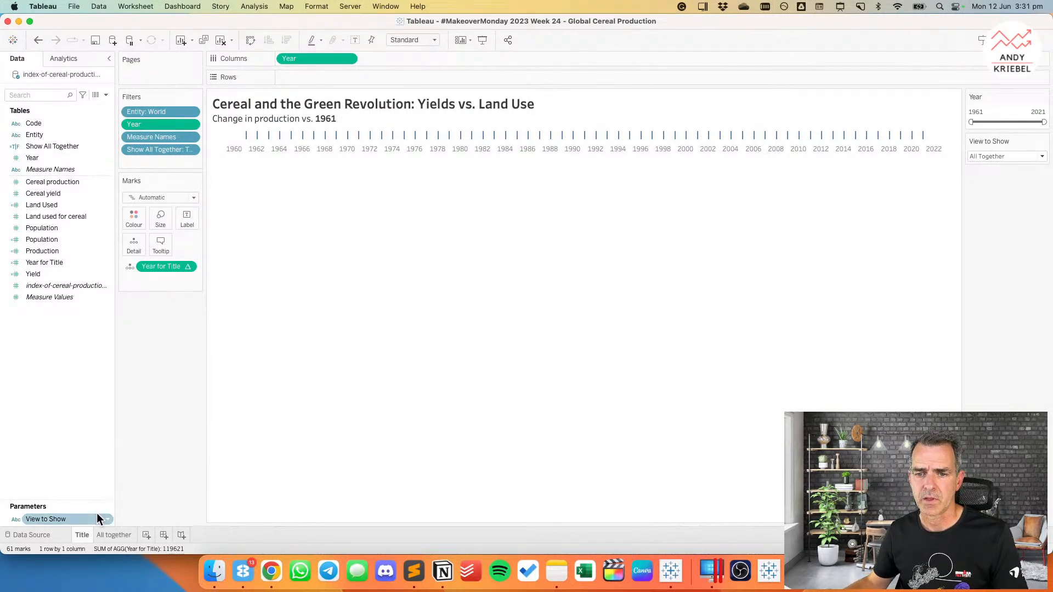
Step: Reset the title of the All together worksheet to its default
left_click(103, 536)
right_click(283, 106)
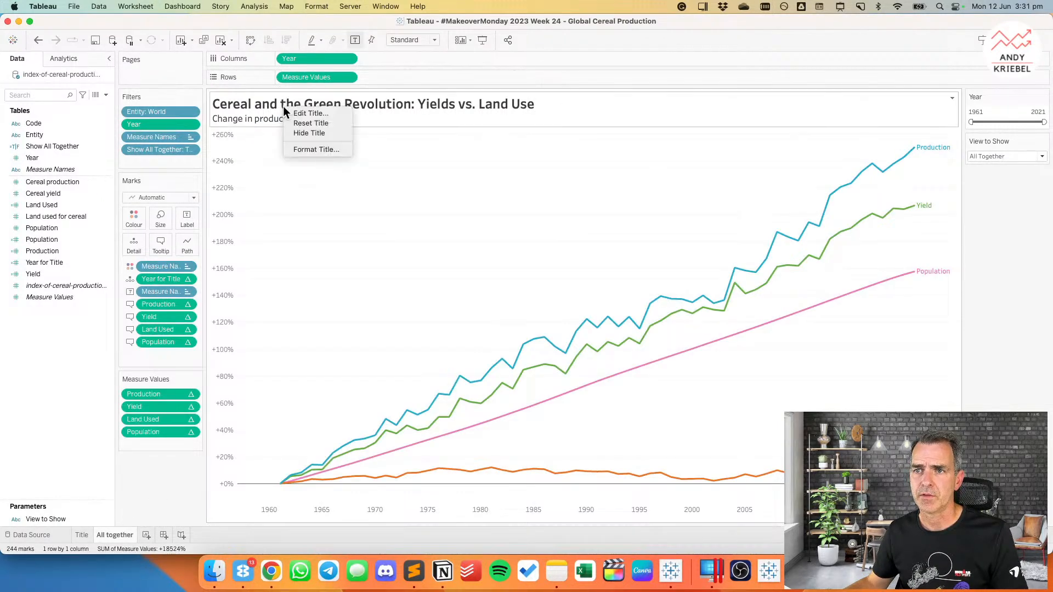
left_click(324, 124)
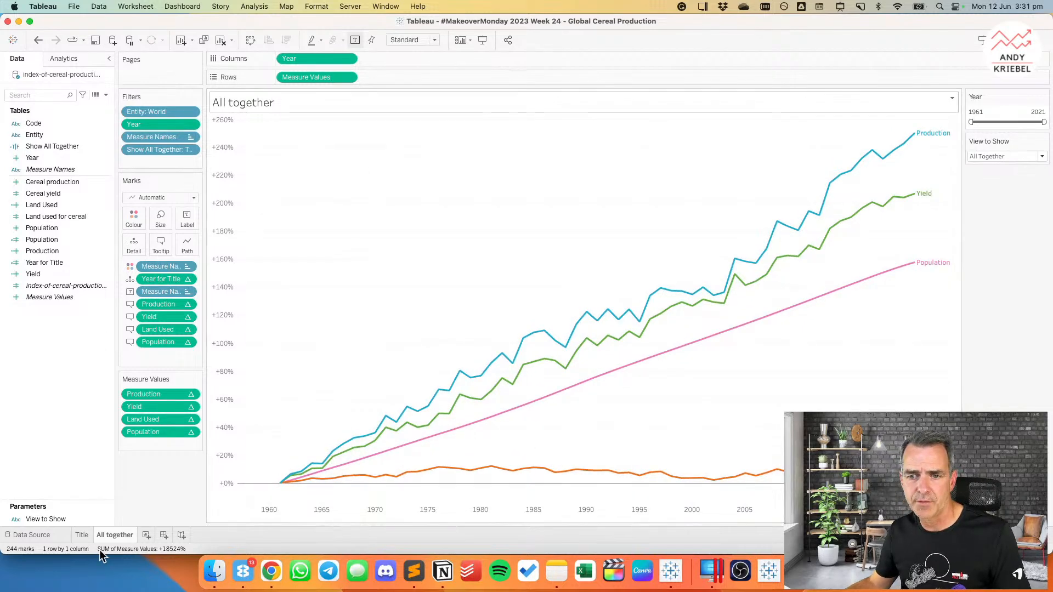
Step: On the Title sheet, convert the Year field in the columns to discrete
left_click(78, 537)
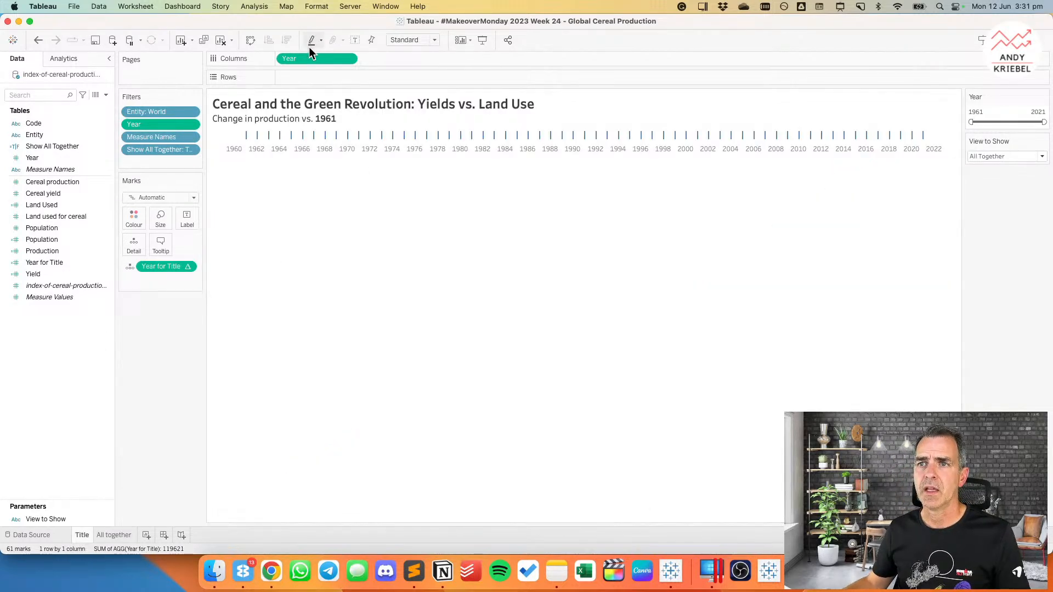
left_click(348, 60)
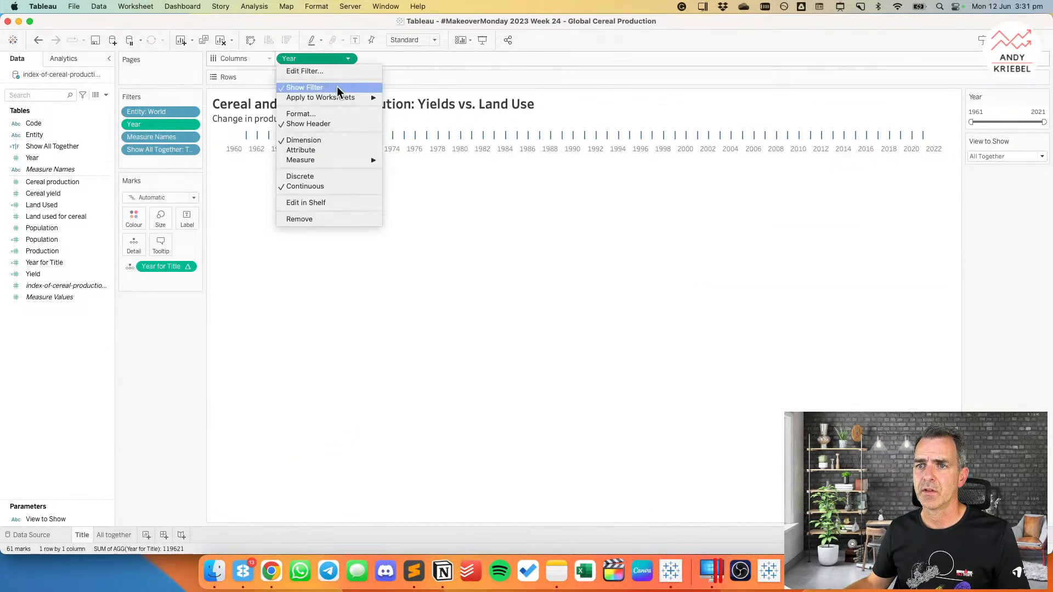
left_click(315, 176)
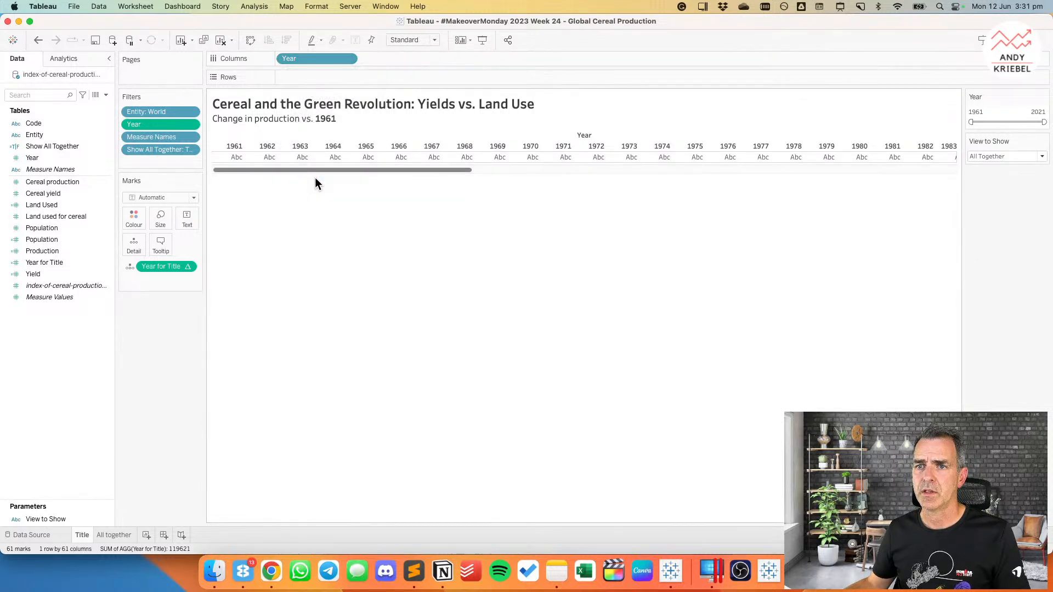
Step: Start a calculated field named First Year and begin its formula with ATTR([Year]
right_click(54, 334)
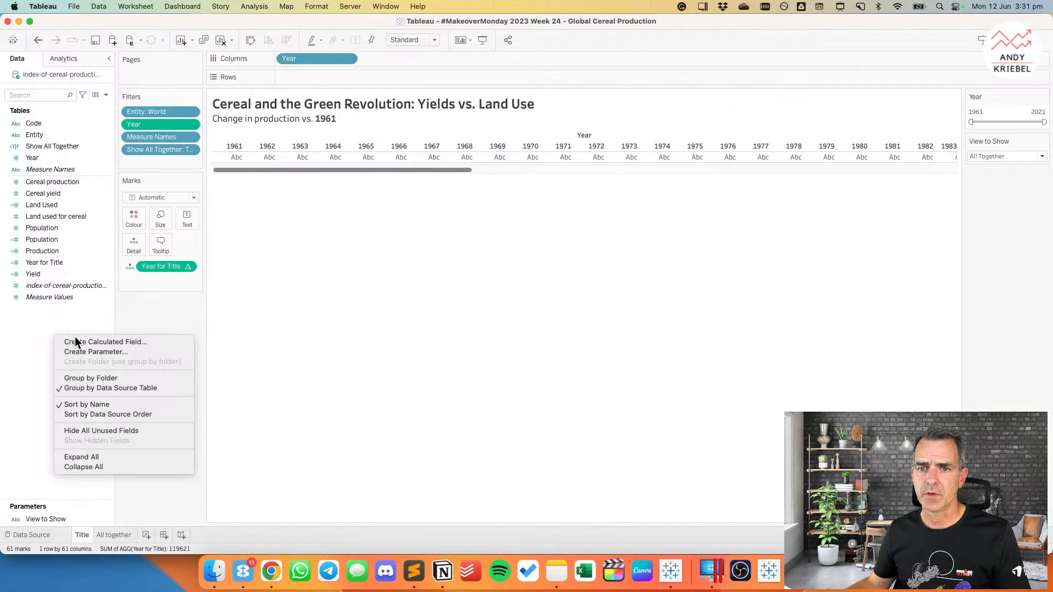
left_click(82, 344)
type("First Year")
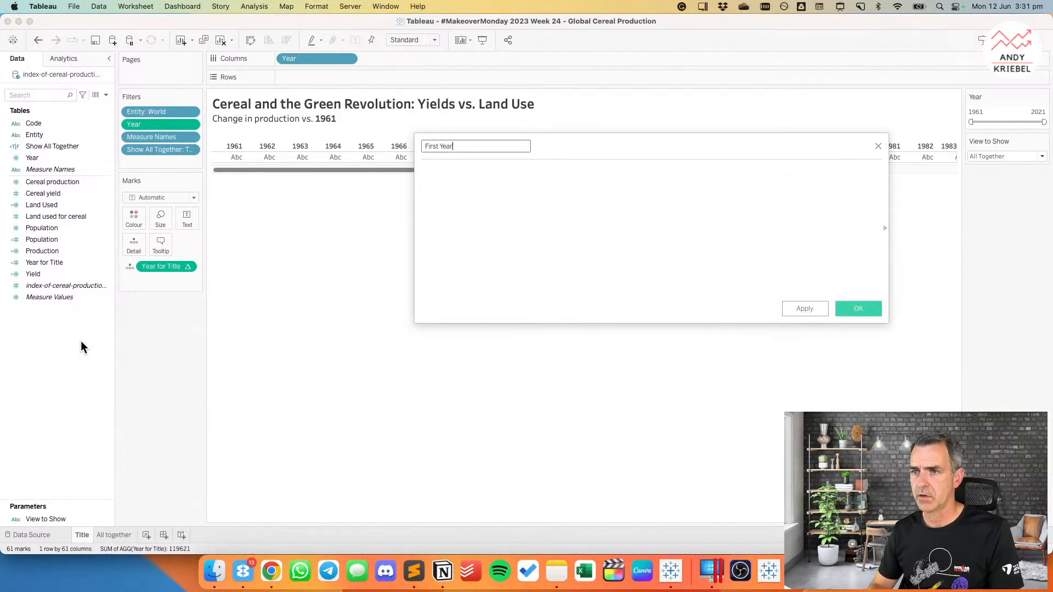
key("Tab")
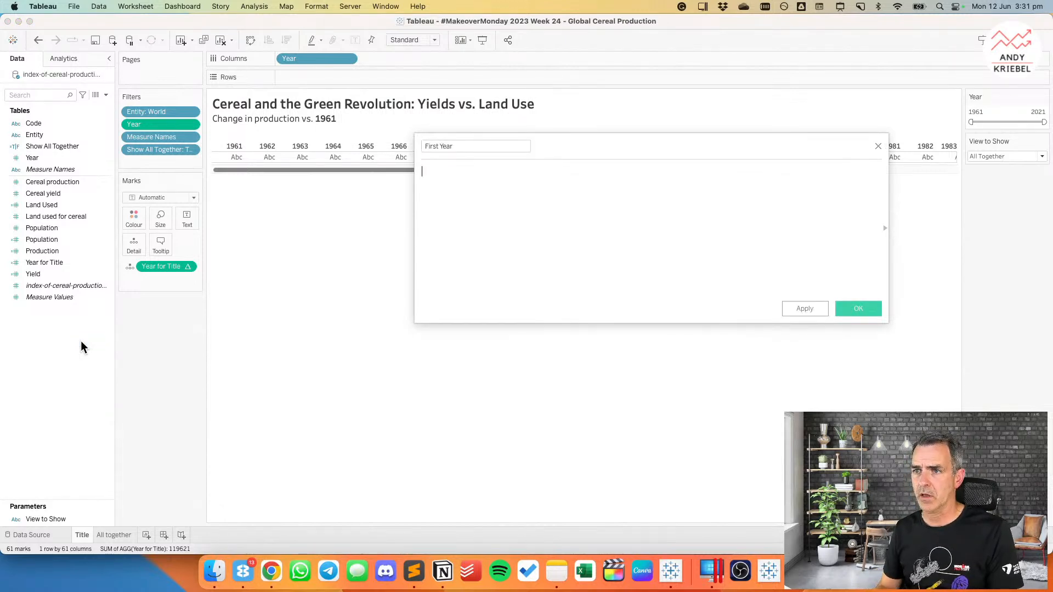
type("year")
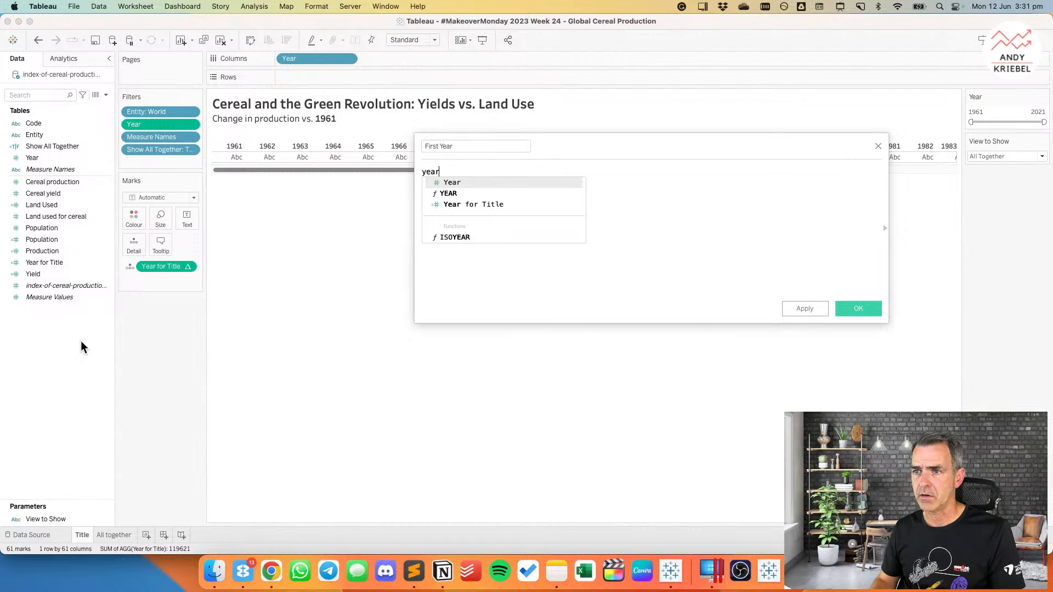
key("Return")
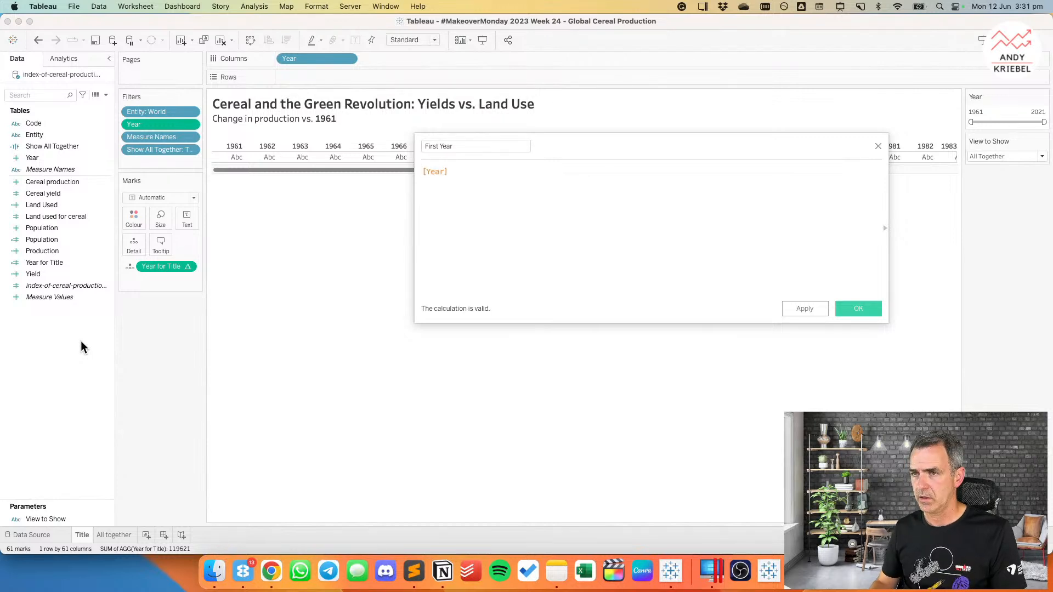
type("ATTR(")
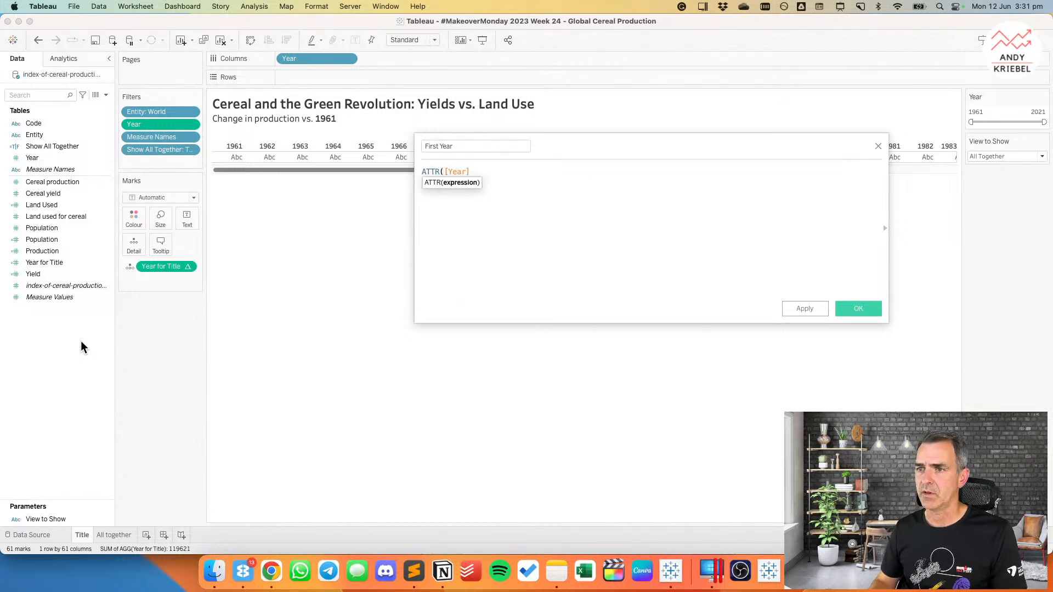
Step: Replace the formula with FIRST()=0, rename the calculated field to First Filter, and save it
key("super+a")
type("Firsst")
key("BackSpace")
type("t")
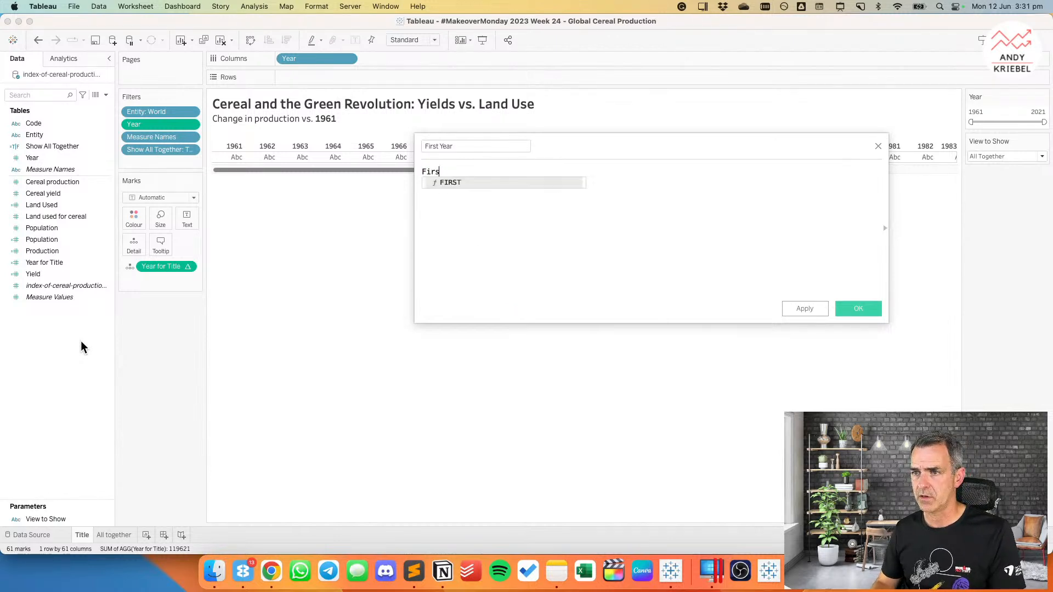
key("Return")
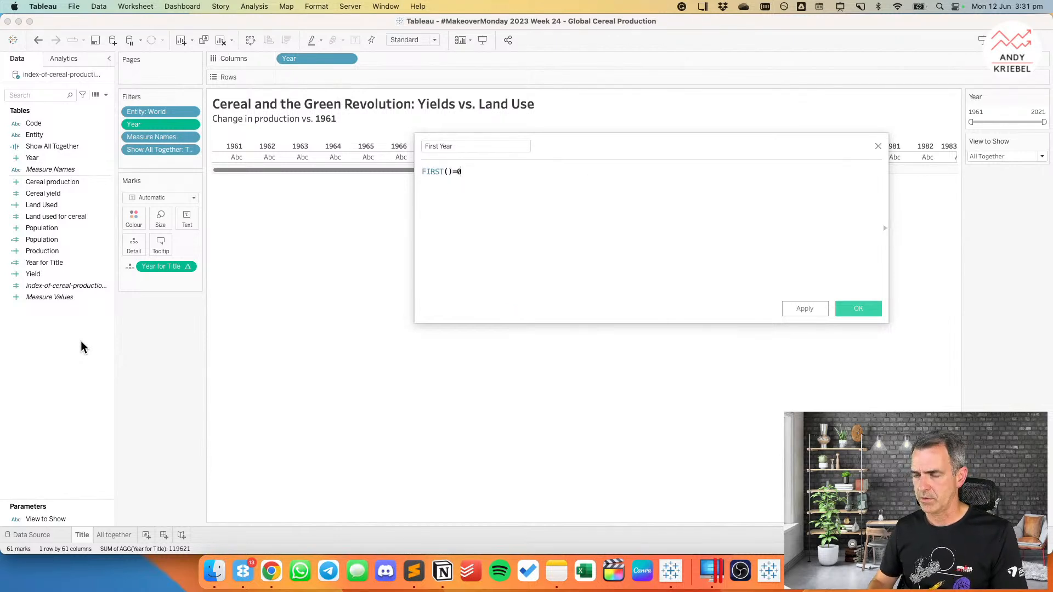
left_click(489, 147)
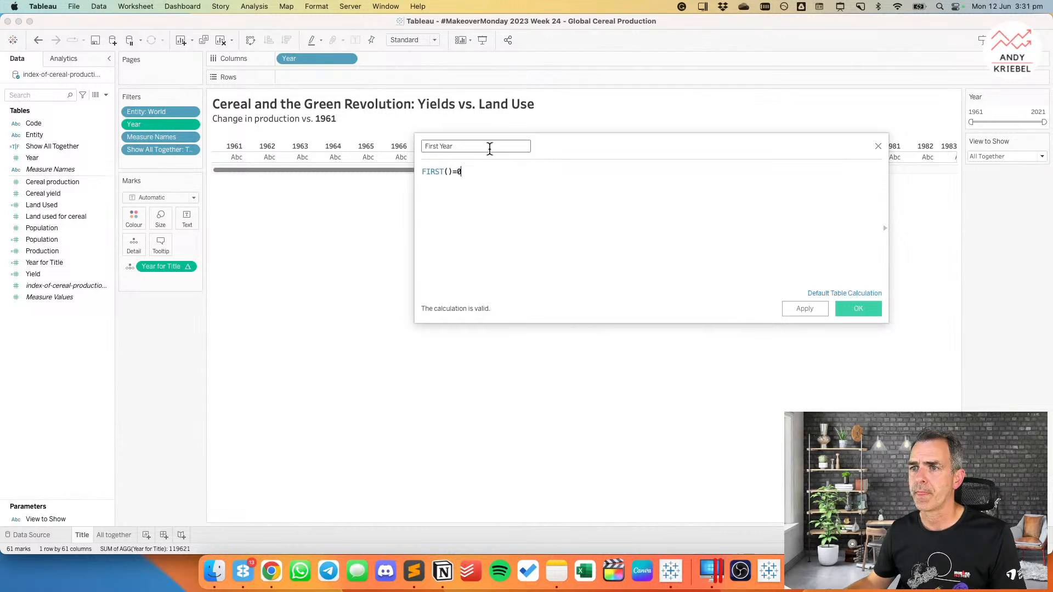
double_click(448, 147)
type("Filter")
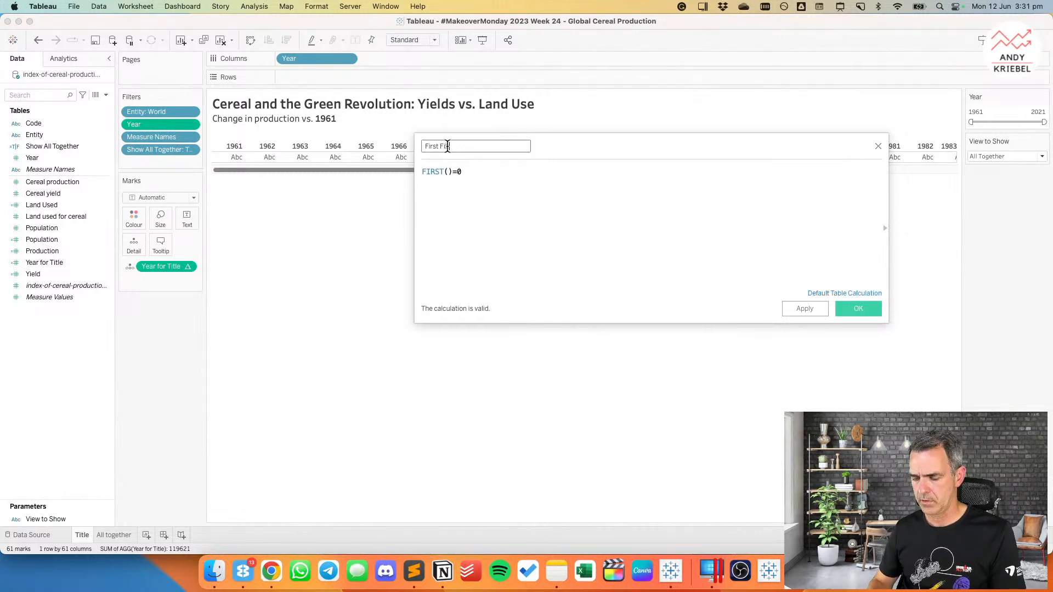
left_click(805, 308)
key("Return")
Step: Move Year to the rows of the Title sheet, add First Filter beside it, and compute First Filter using Year
left_click_drag(317, 58, 309, 78)
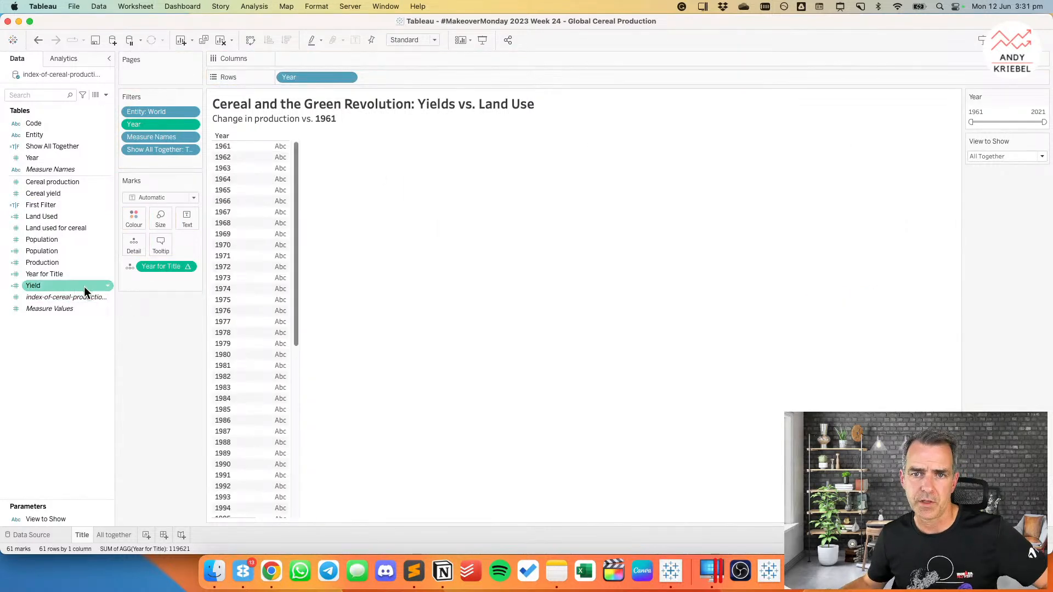
left_click_drag(41, 205, 382, 80)
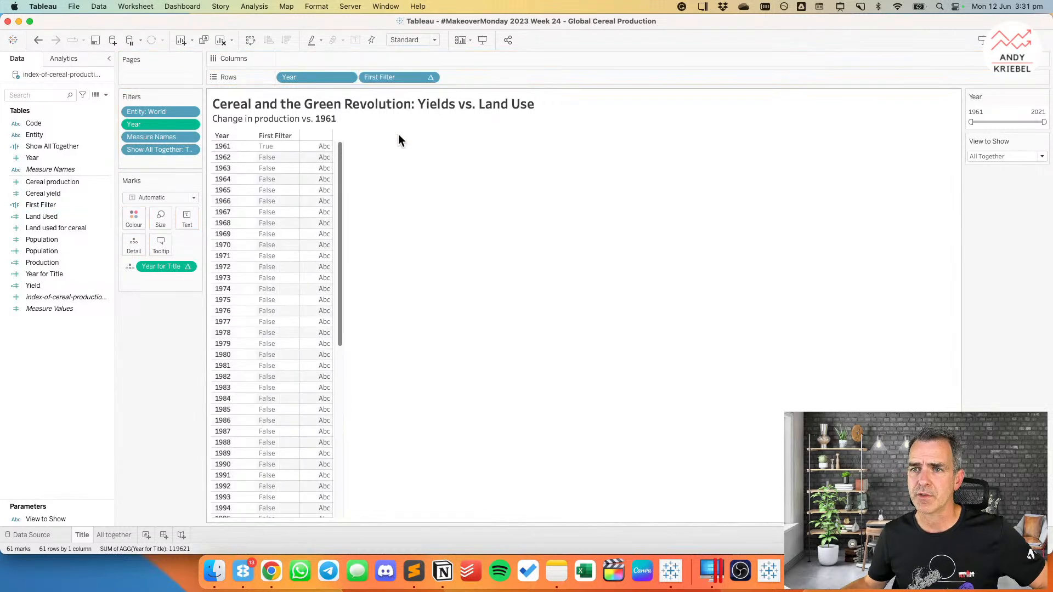
left_click(430, 77)
mouse_move(439, 187)
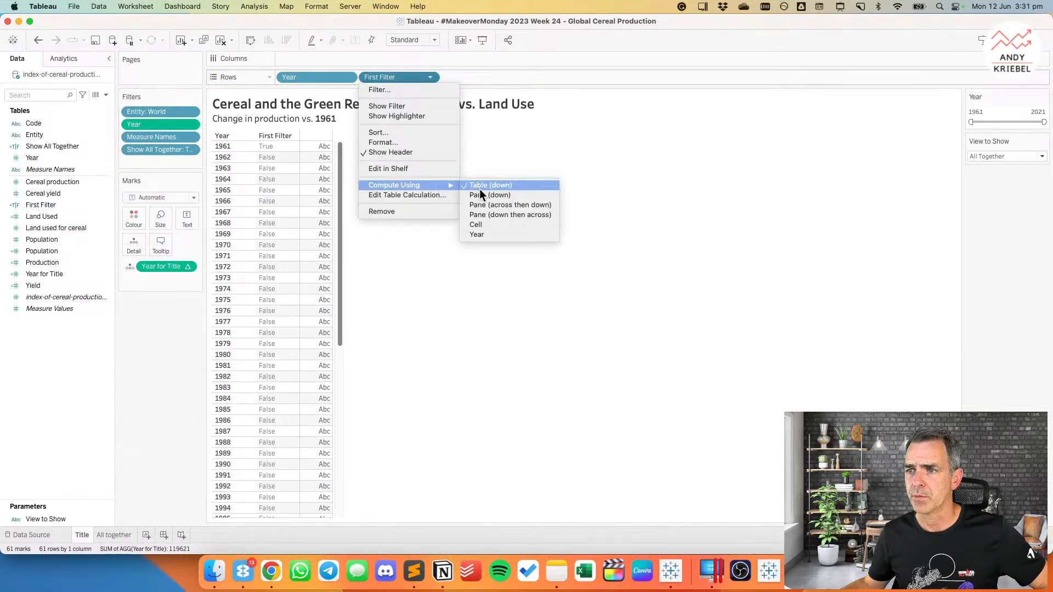
left_click(486, 232)
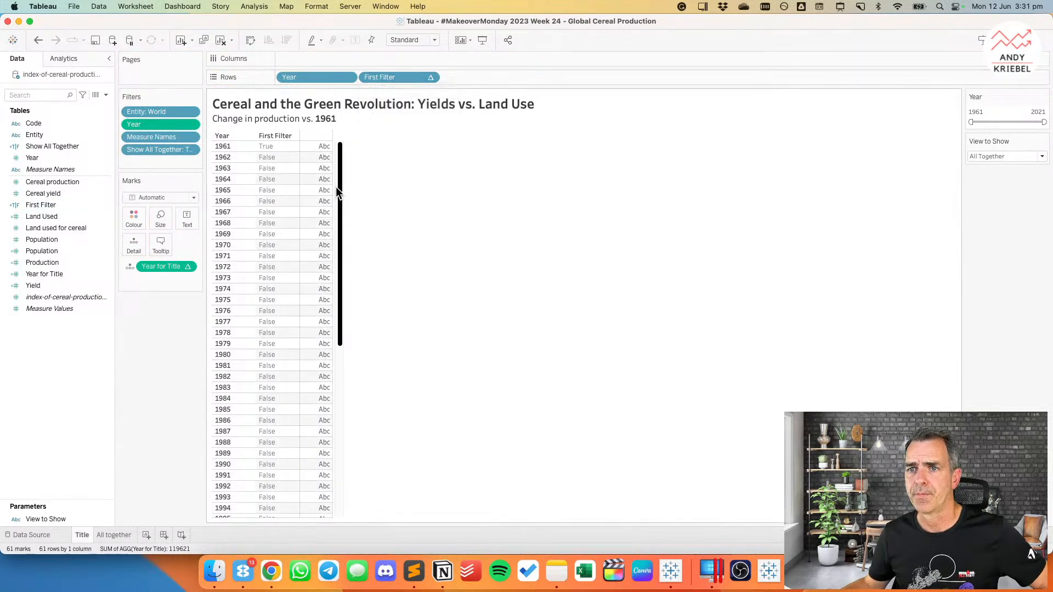
Step: Keep only the True value of First Filter, then test it by starting the year range at 1990 and resetting it to 1961
right_click(277, 146)
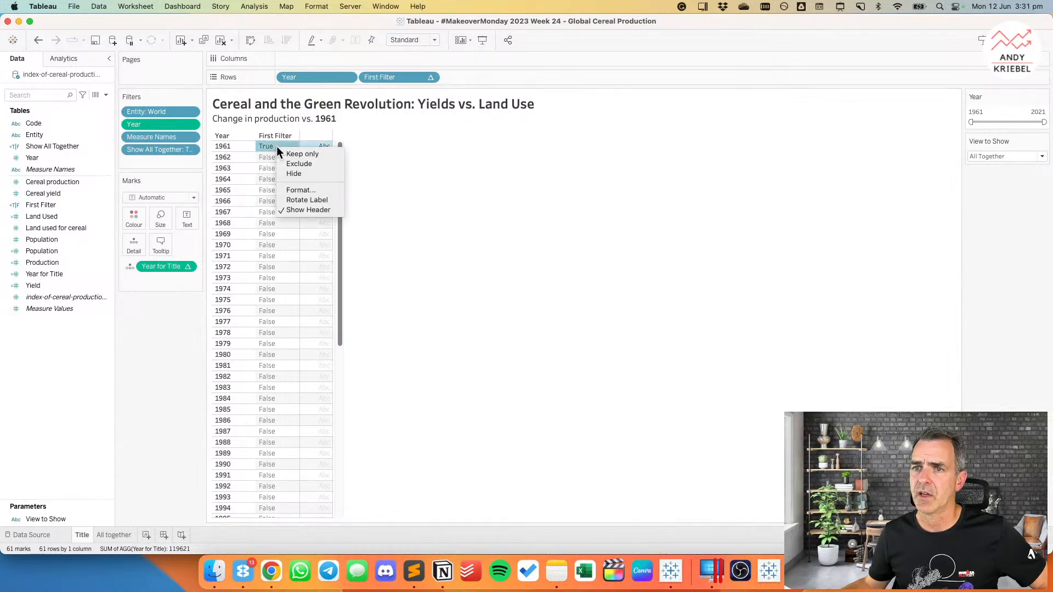
left_click(306, 154)
left_click(776, 167)
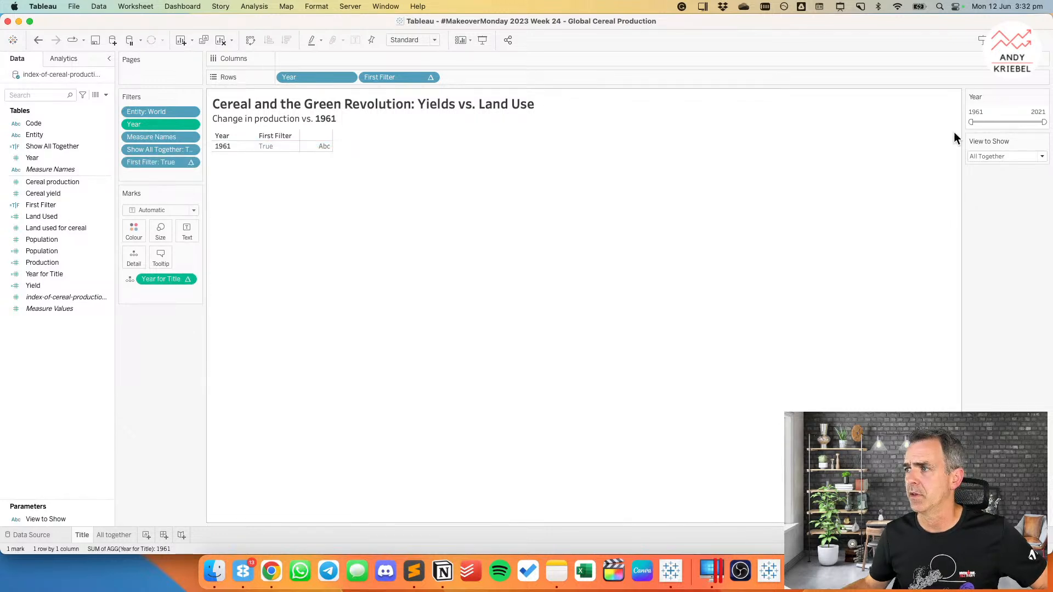
left_click_drag(971, 122, 1004, 122)
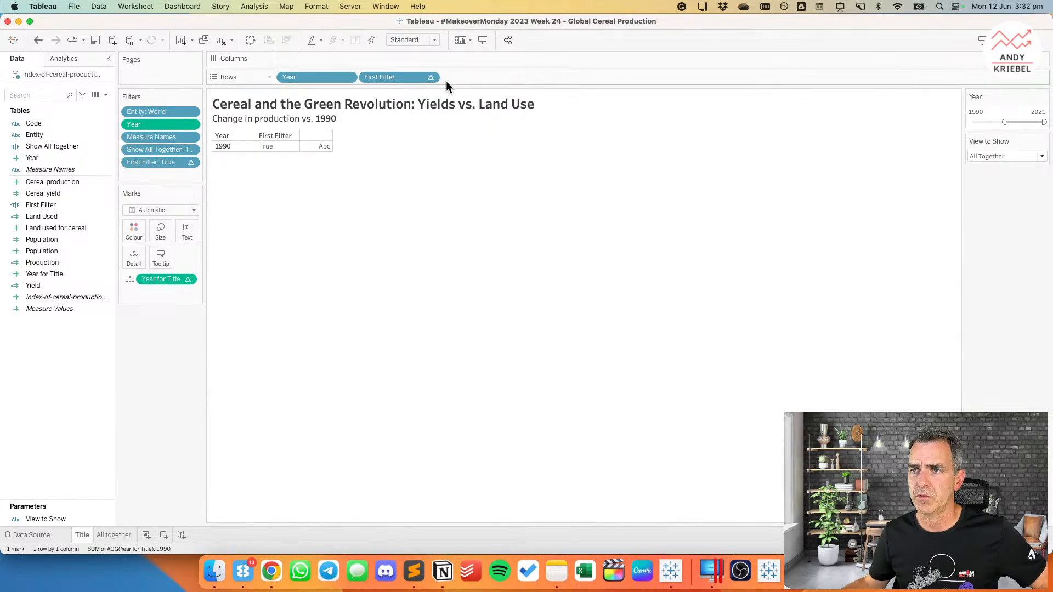
left_click_drag(1004, 122, 884, 122)
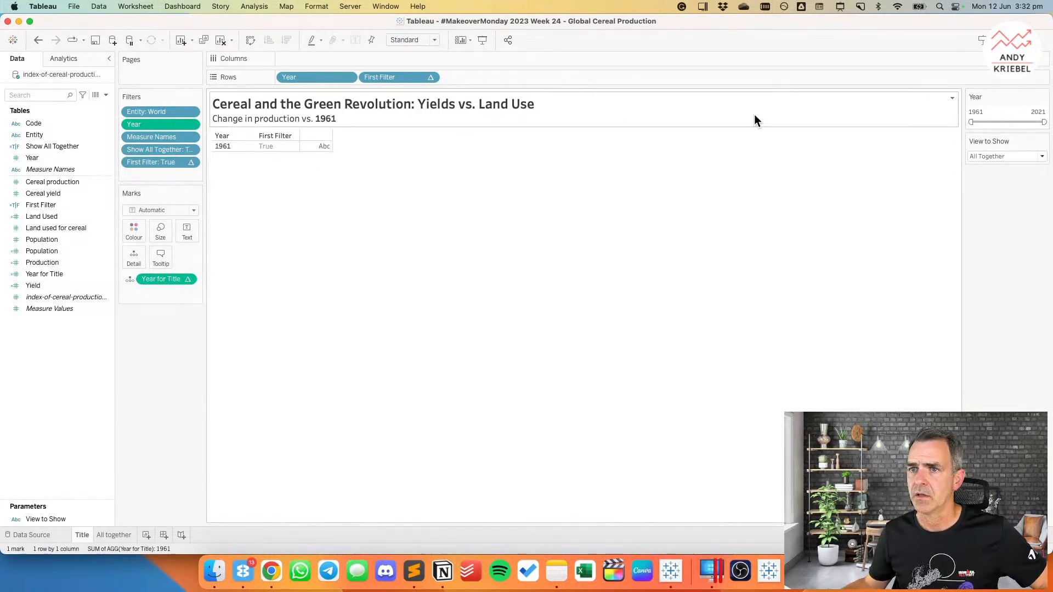
Step: Clear the rows by removing First Filter and moving Year to Detail, and set the mark type to Circle
left_click_drag(392, 77, 319, 22)
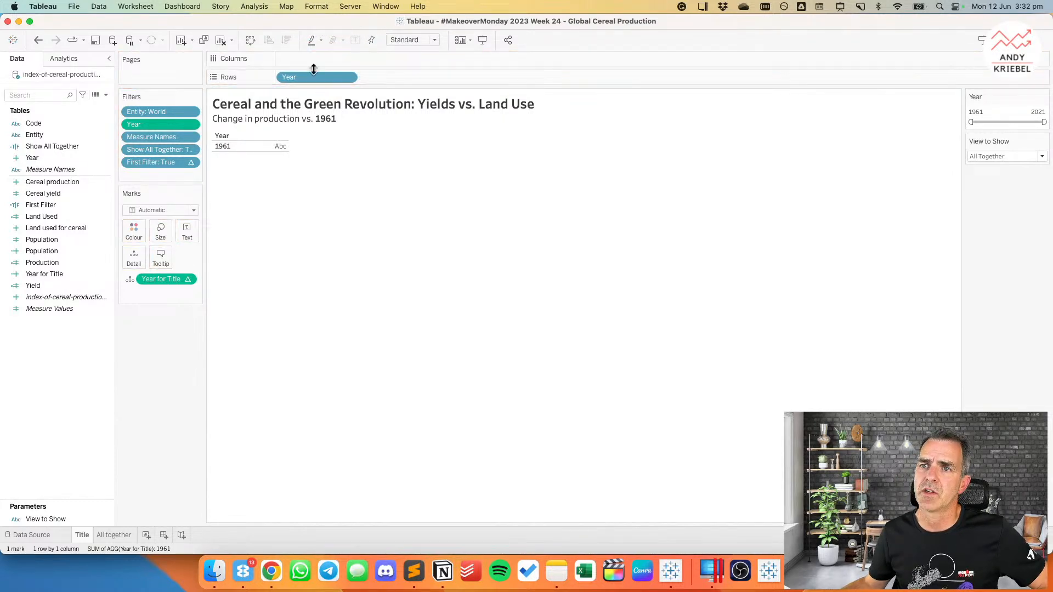
left_click_drag(304, 76, 130, 252)
left_click(147, 210)
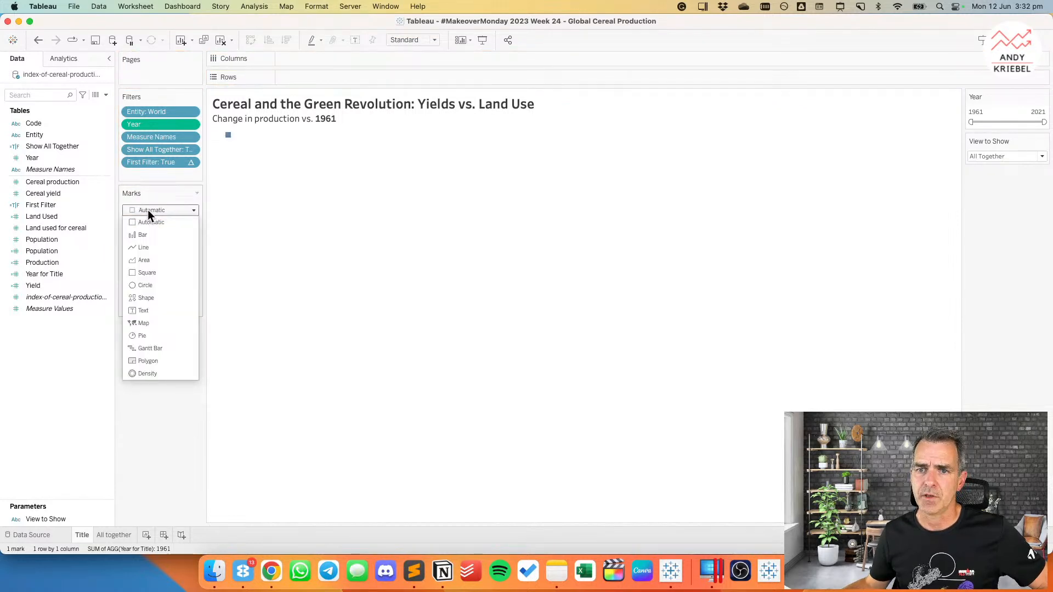
left_click(159, 284)
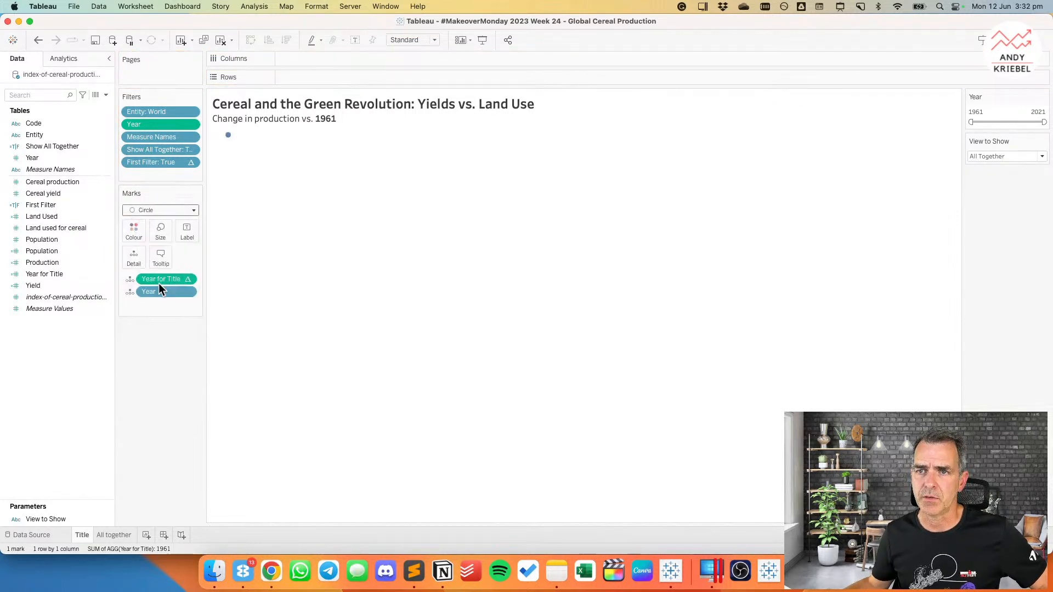
Step: Hide the circle mark by shrinking it to the minimum size and setting its opacity to 0%
left_click(166, 236)
left_click_drag(181, 257, 131, 256)
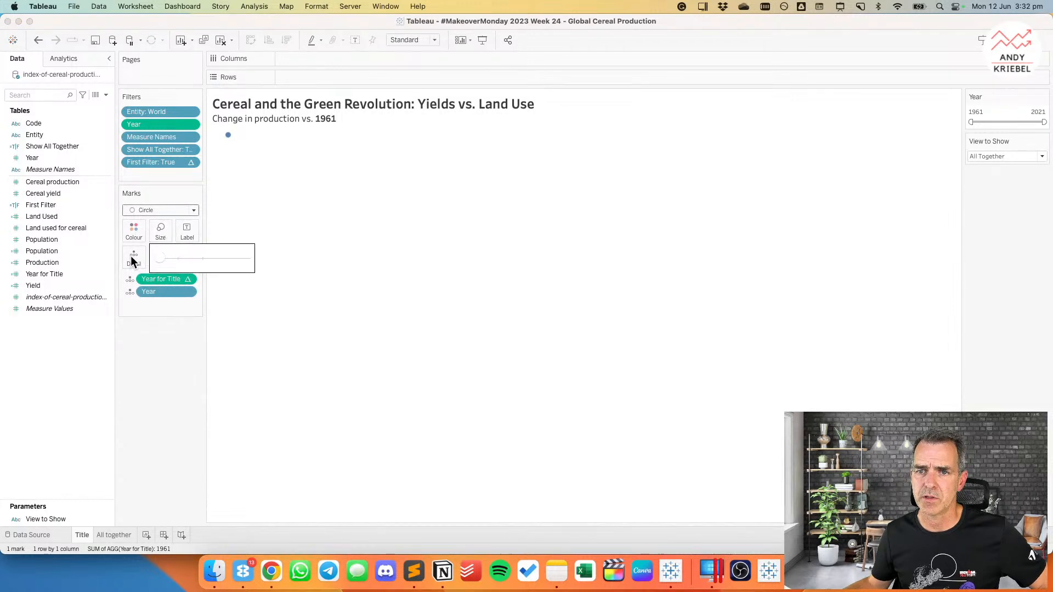
left_click(134, 233)
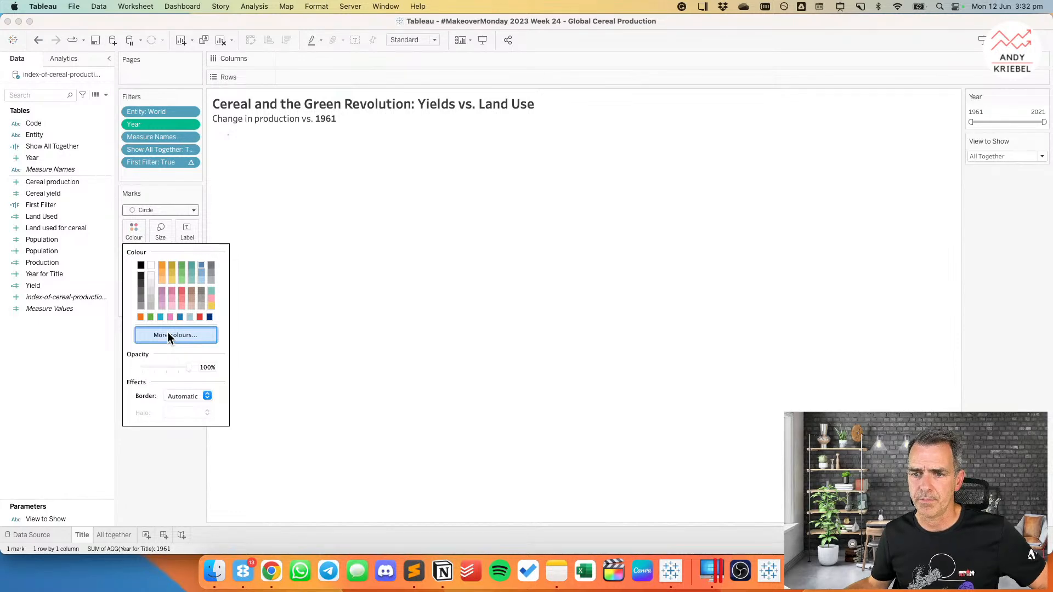
left_click(84, 337)
Step: Create an empty calculated field under its default name, and recheck the circle mark's colour settings
right_click(71, 339)
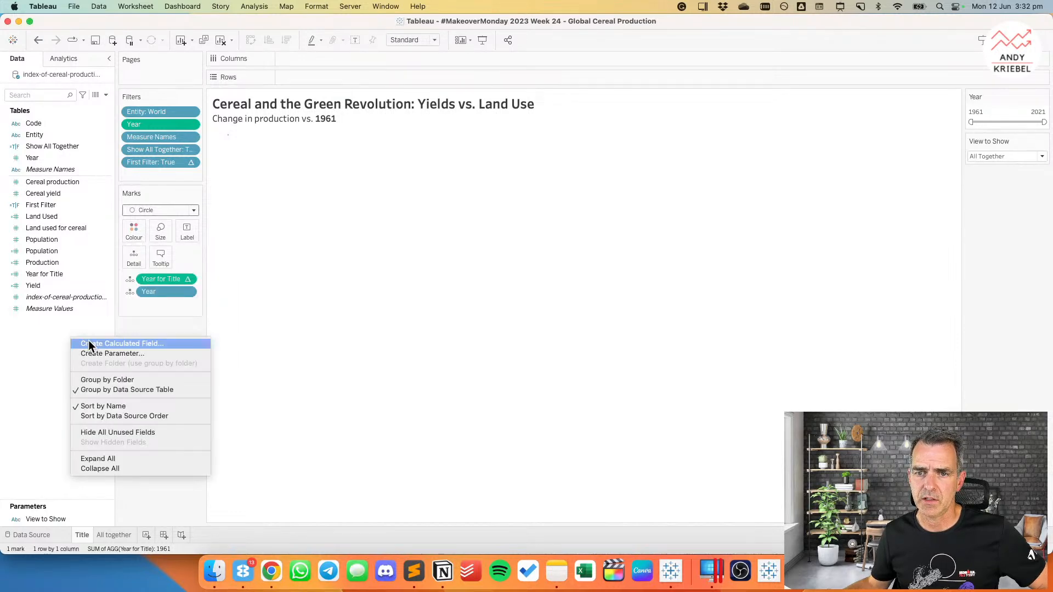
left_click(89, 345)
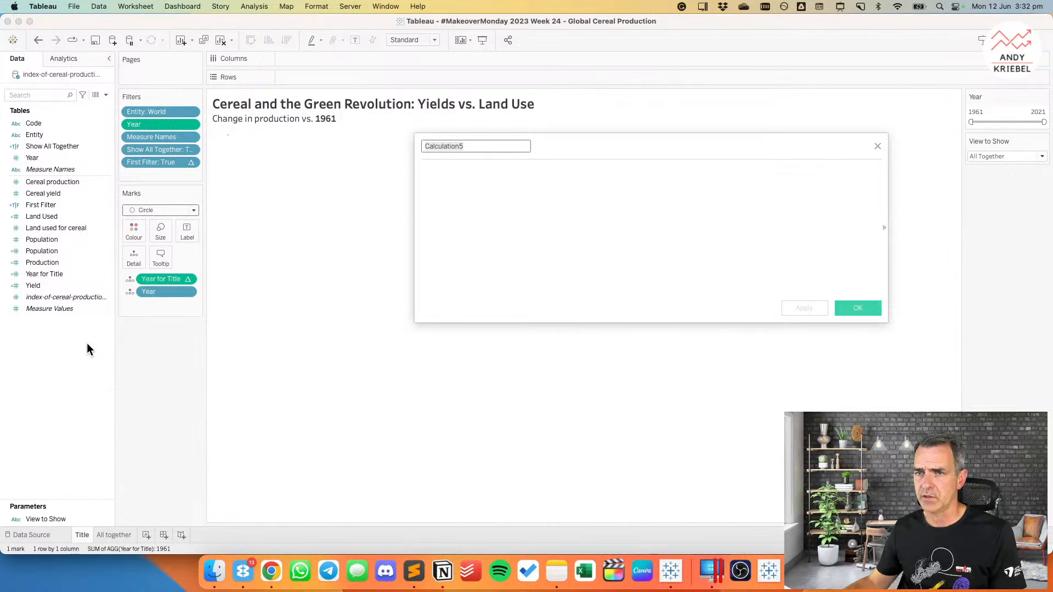
key("Return")
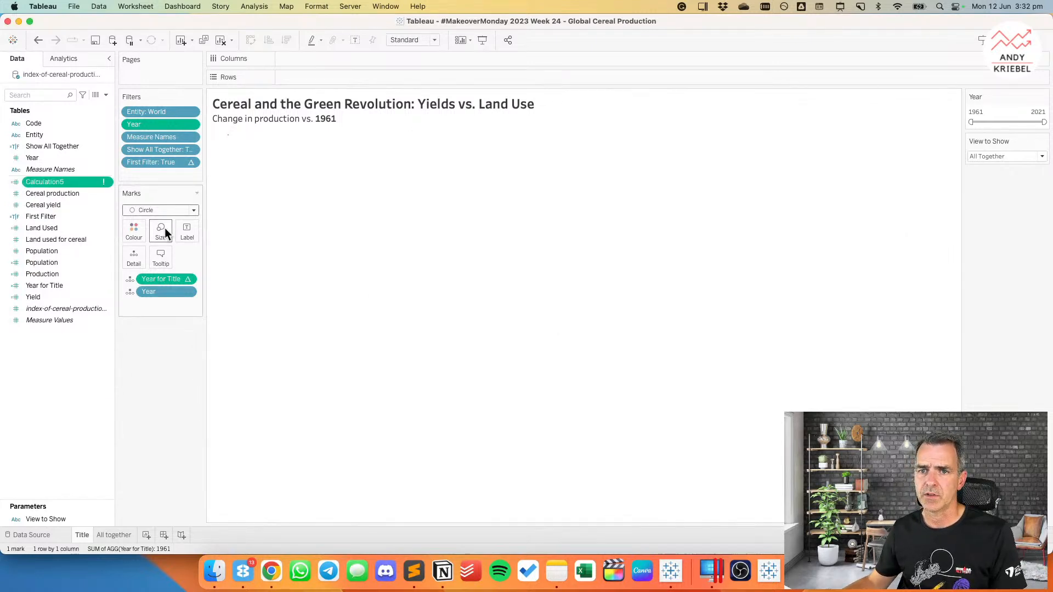
left_click(140, 229)
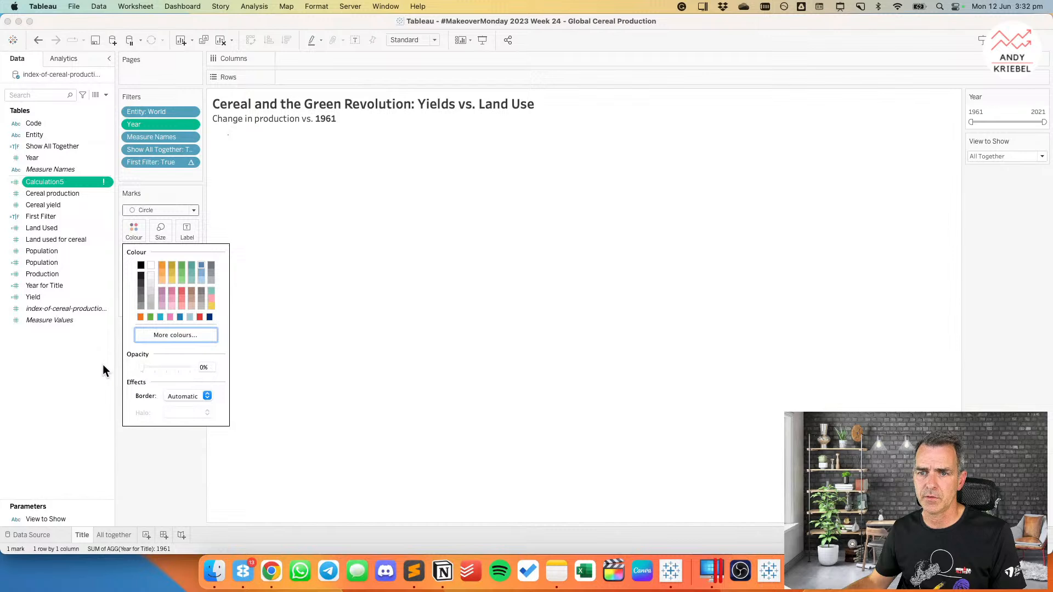
left_click(377, 236)
Step: Delete the Title sheet's tooltip text and turn off its tooltips
mouse_move(234, 144)
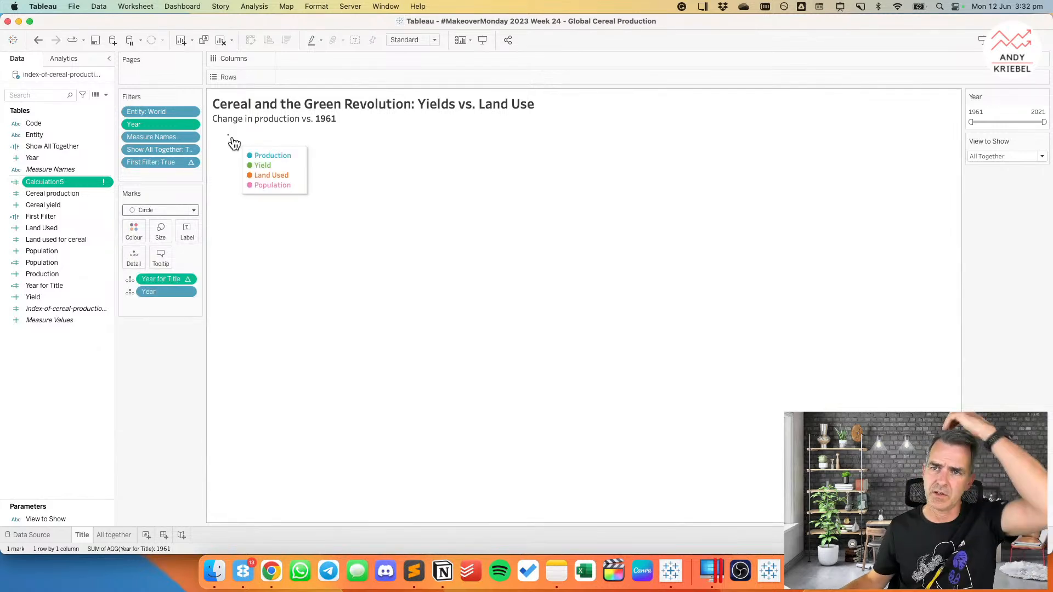
left_click(159, 258)
key("super+a")
key("BackSpace")
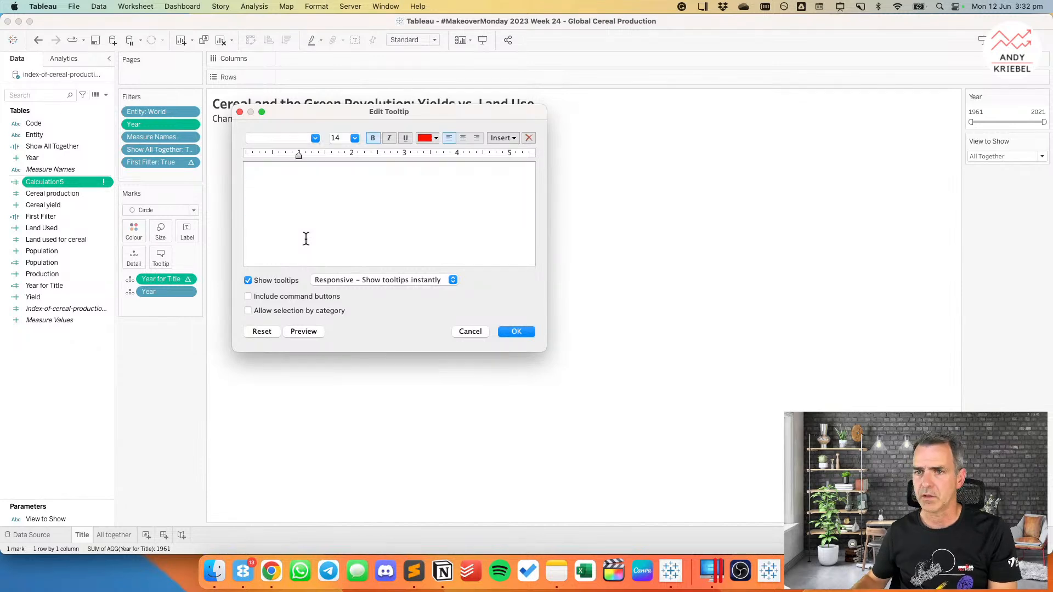
left_click(248, 281)
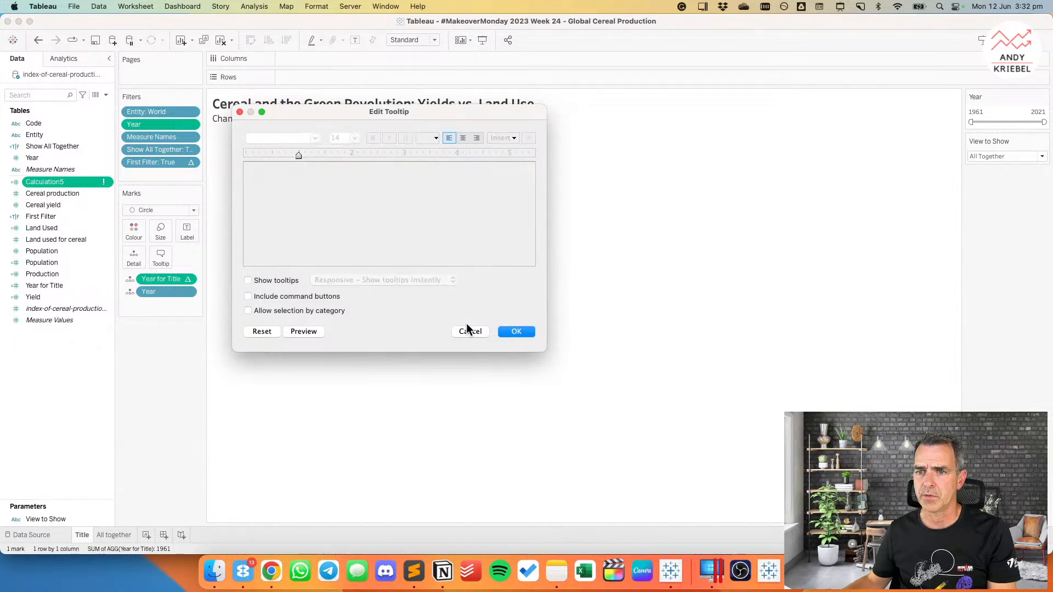
left_click(518, 332)
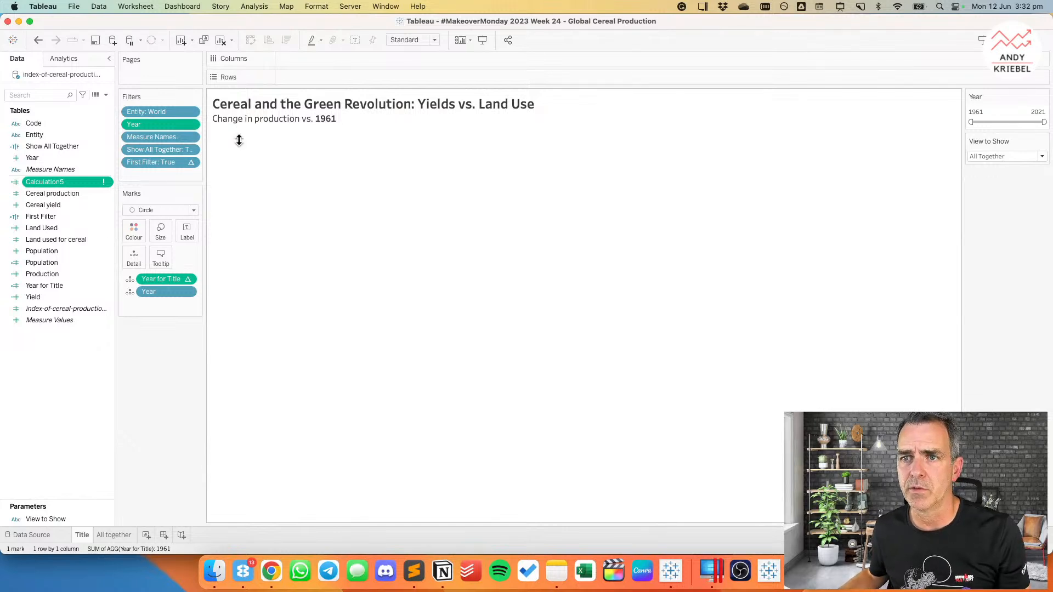
left_click(237, 128)
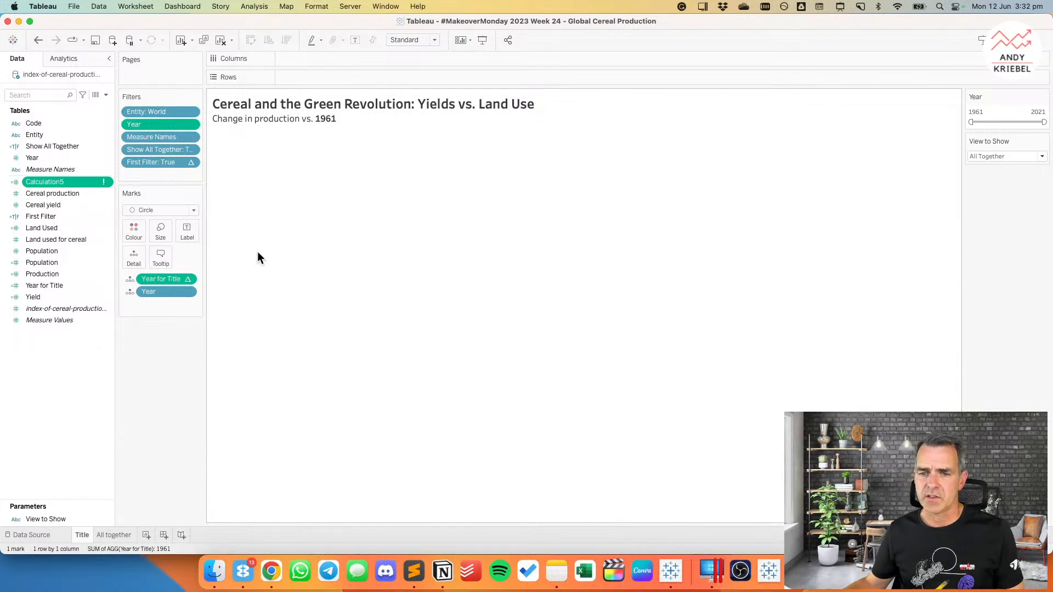
Step: Duplicate the All together worksheet
left_click(111, 536)
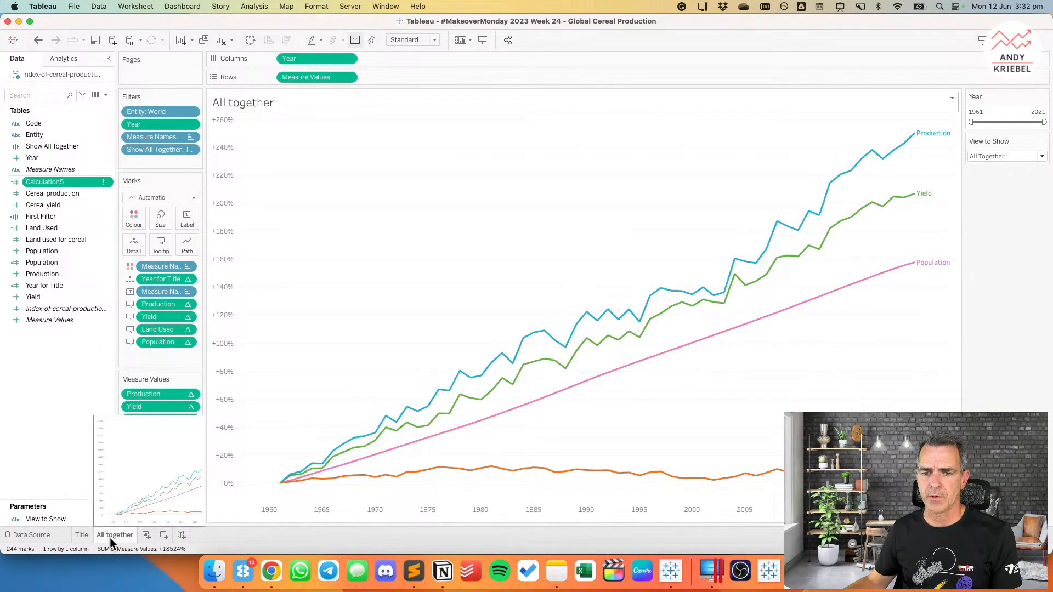
right_click(109, 538)
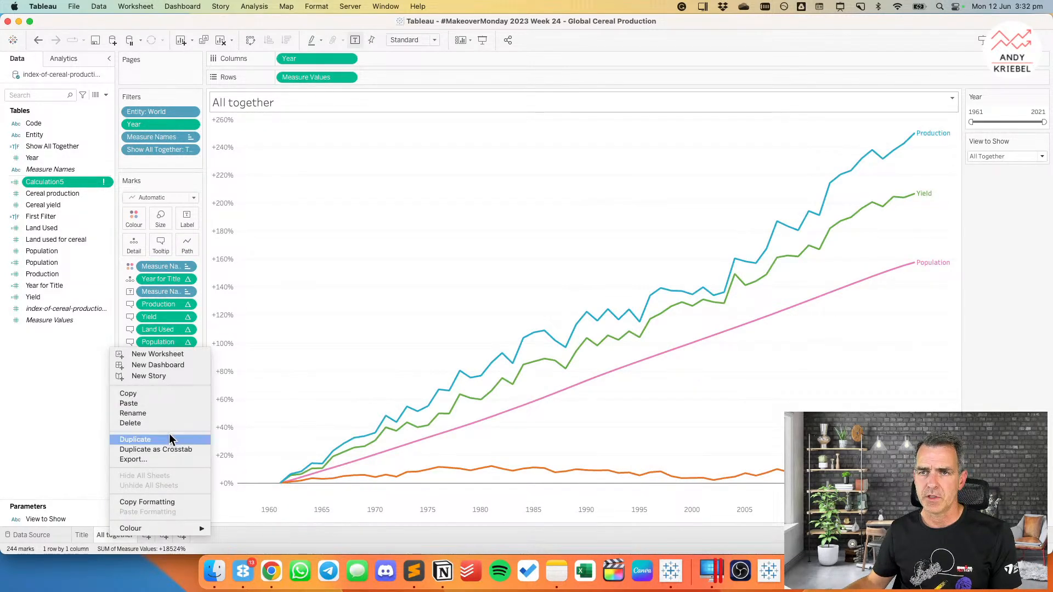
left_click(135, 440)
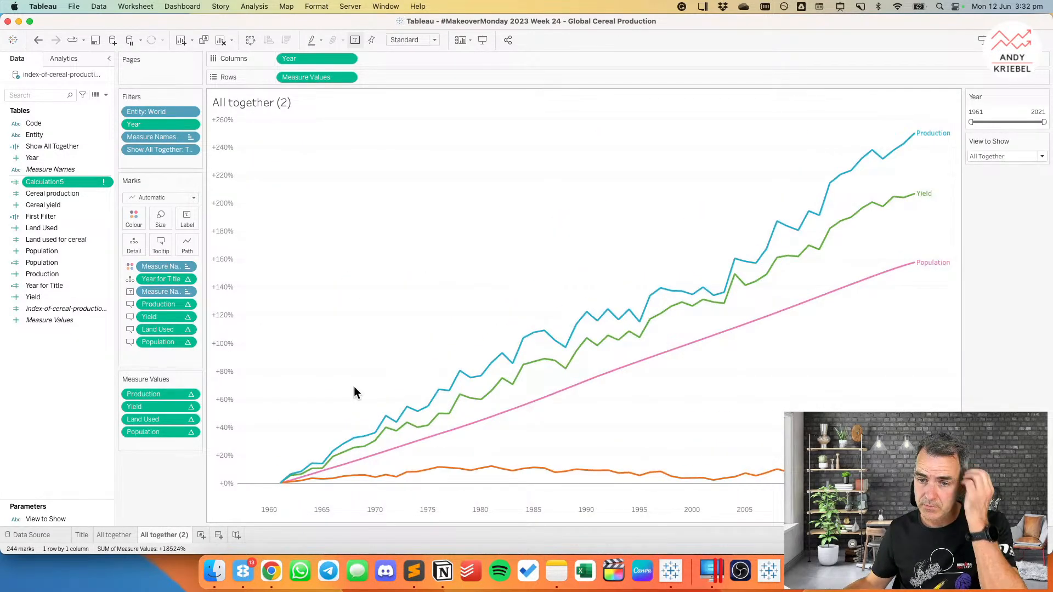
mouse_move(166, 535)
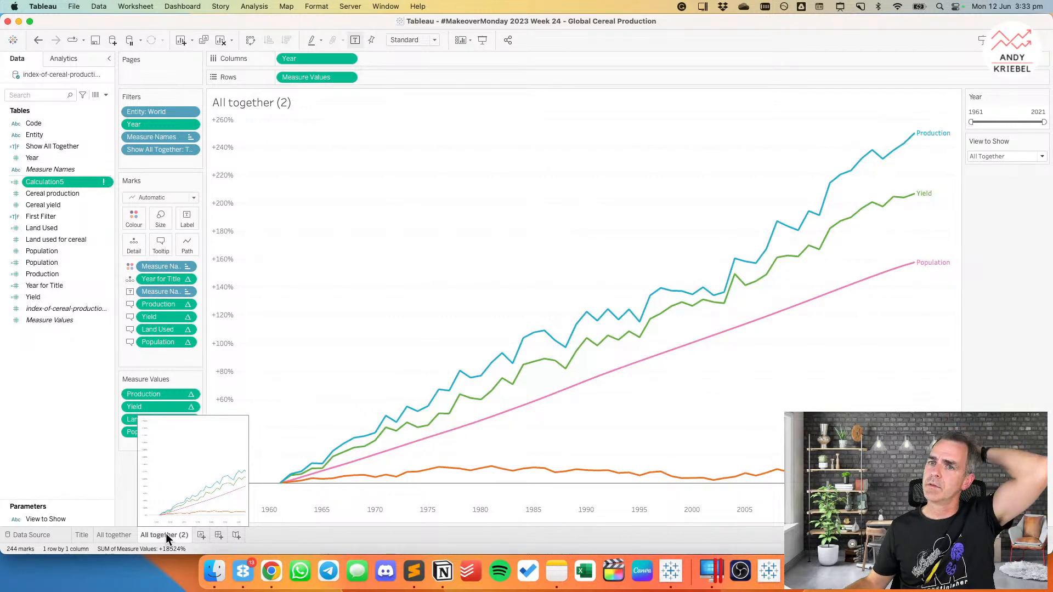
Step: Switch to Chrome and examine the Our World in Data chart in Split by metric view, with Align axis scales on and off, and return to Tableau
key("super+Tab")
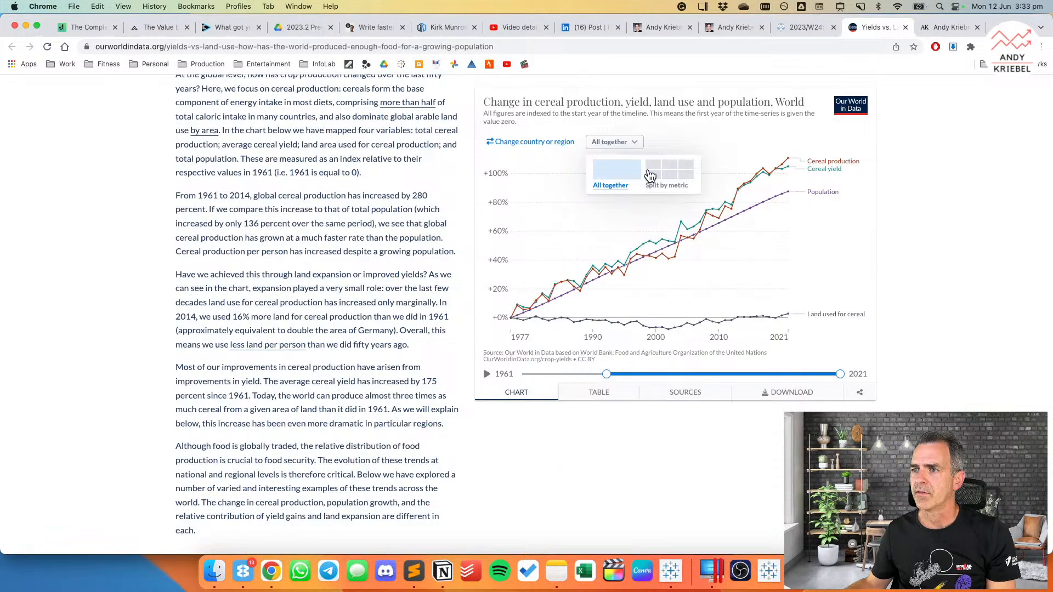
left_click(614, 142)
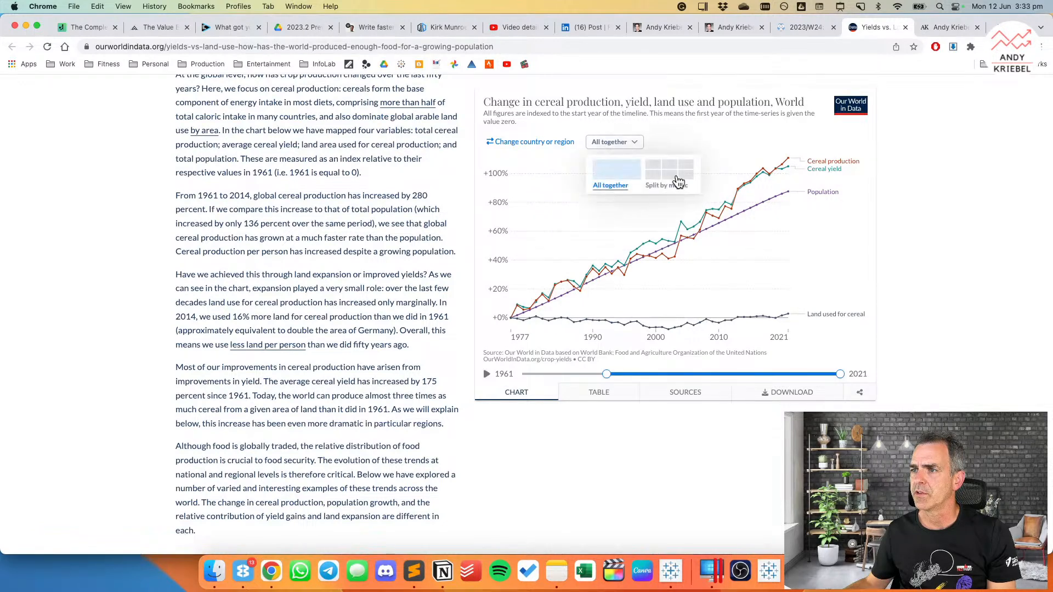
left_click(678, 177)
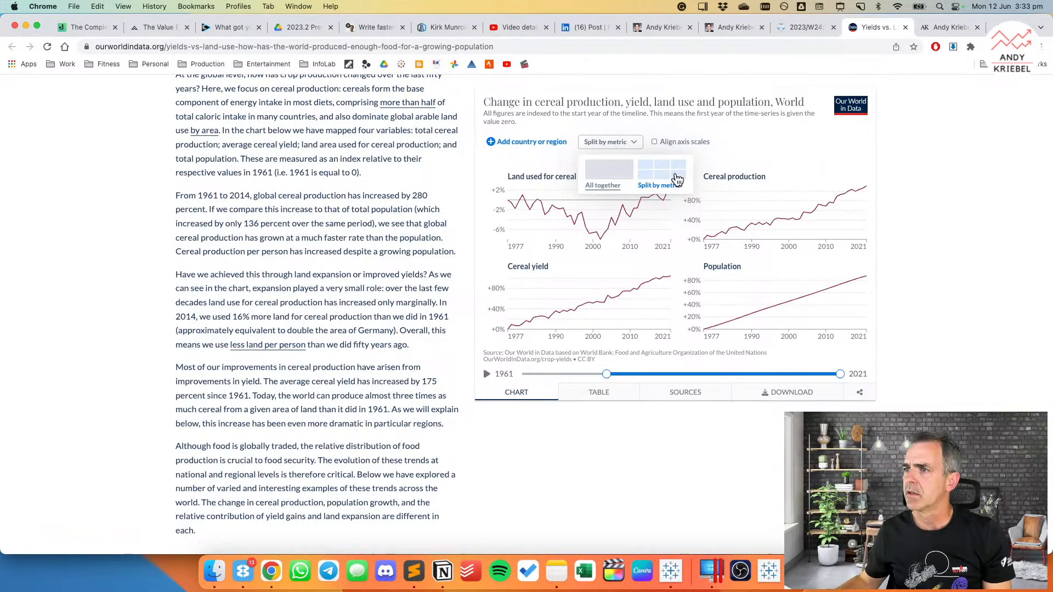
left_click(656, 143)
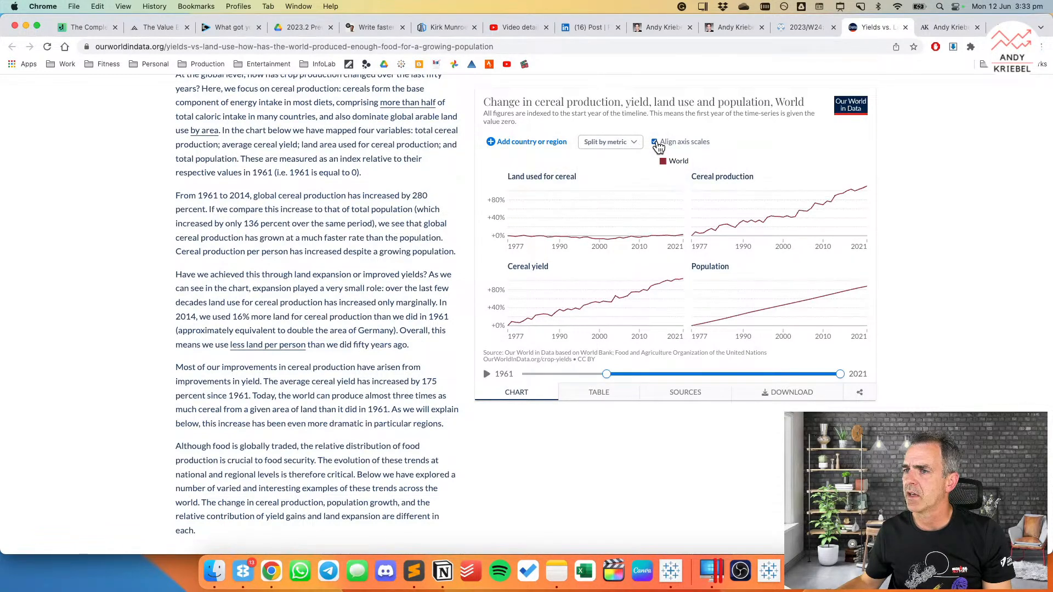
left_click(655, 143)
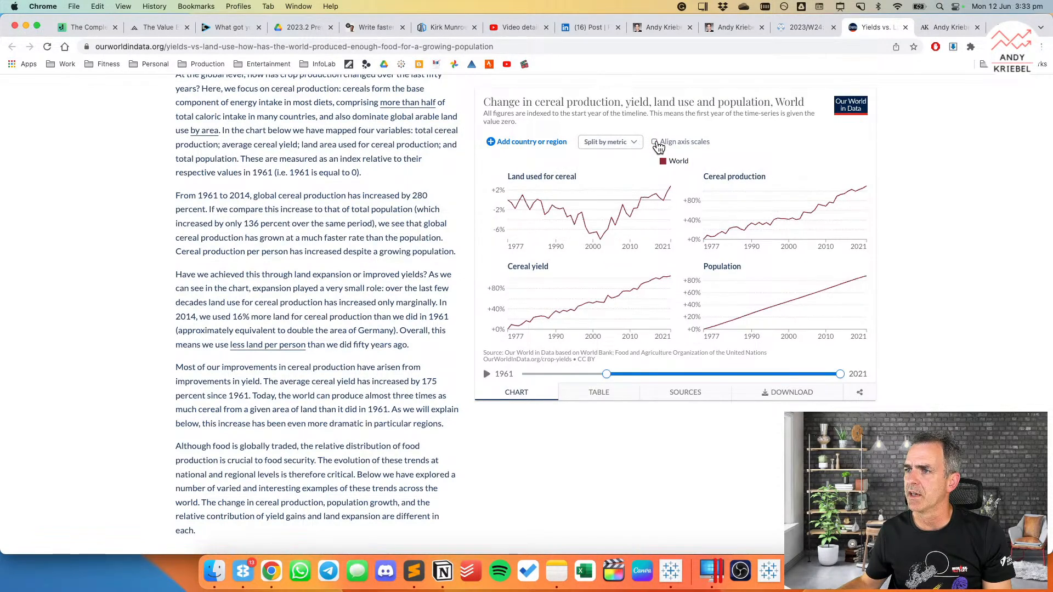
key("super+Tab")
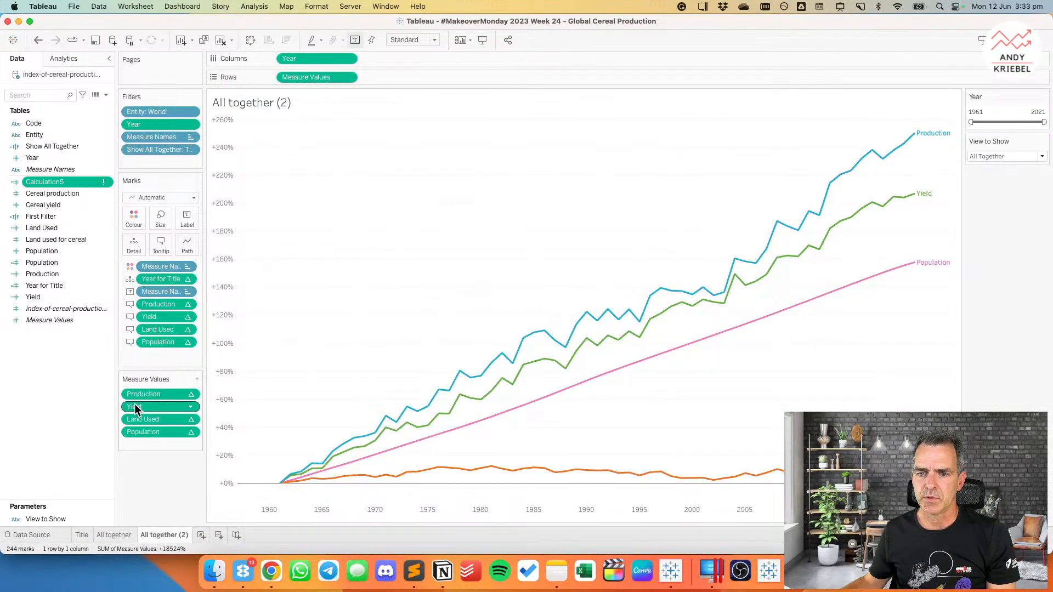
Step: Rename the duplicated All together sheet as Production
double_click(170, 535)
type("Production")
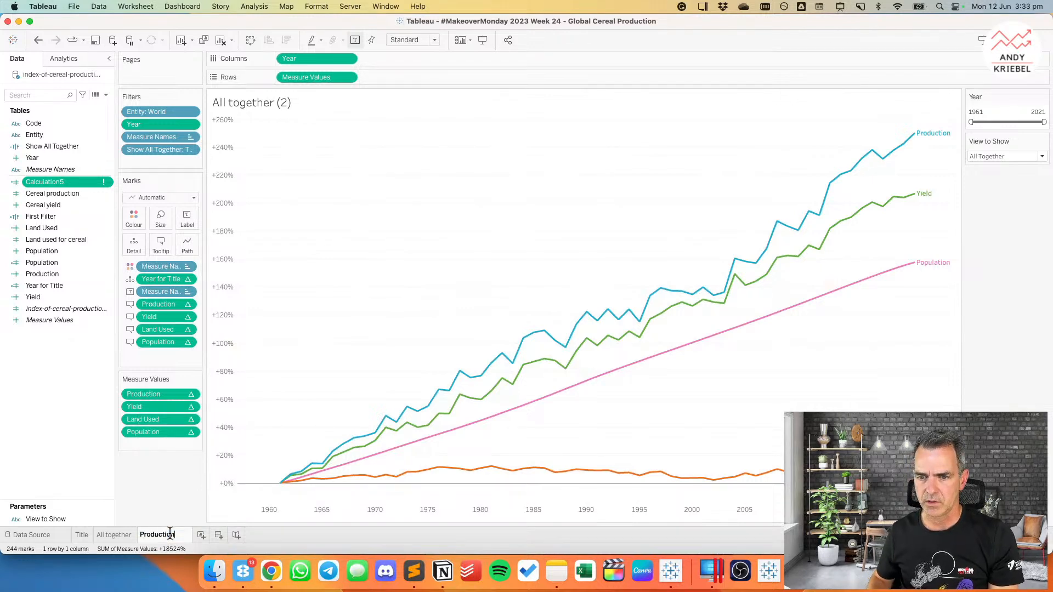
key("Return")
Step: Duplicate the Production sheet and name the copy Yield
right_click(170, 533)
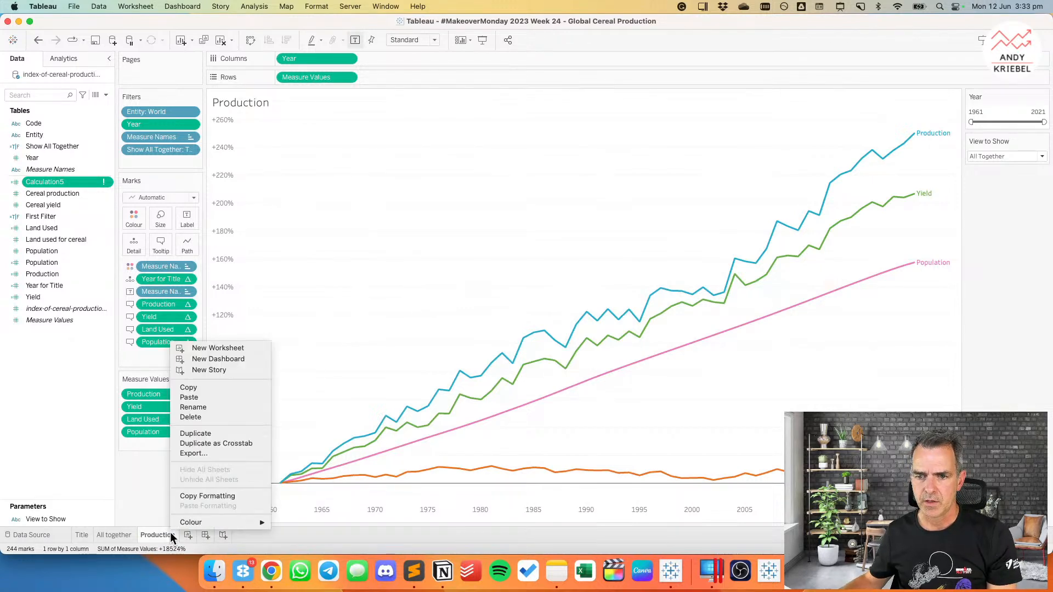
left_click(199, 434)
double_click(200, 535)
type("Yield")
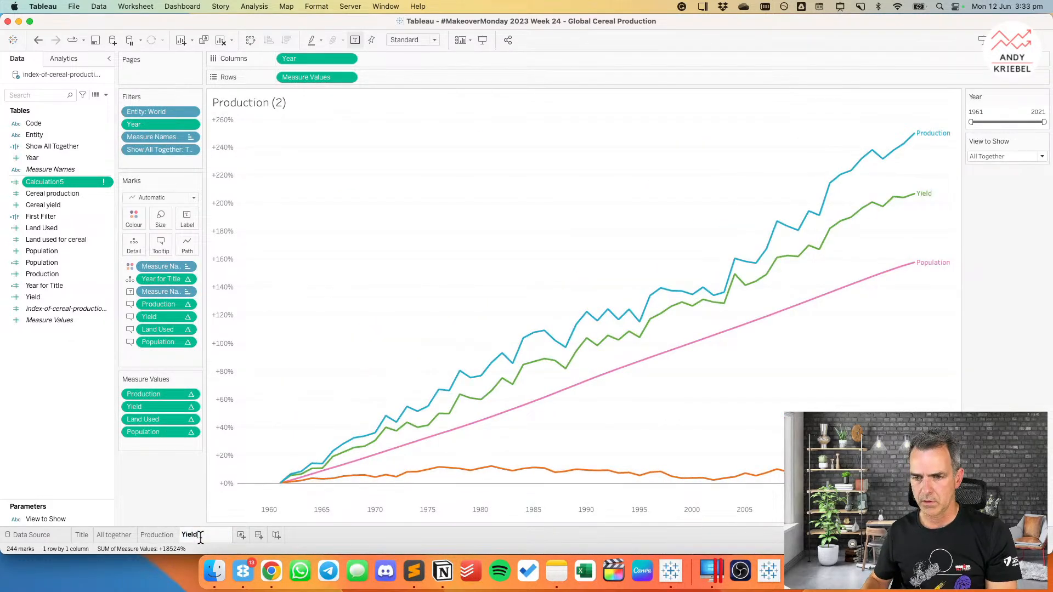
key("Return")
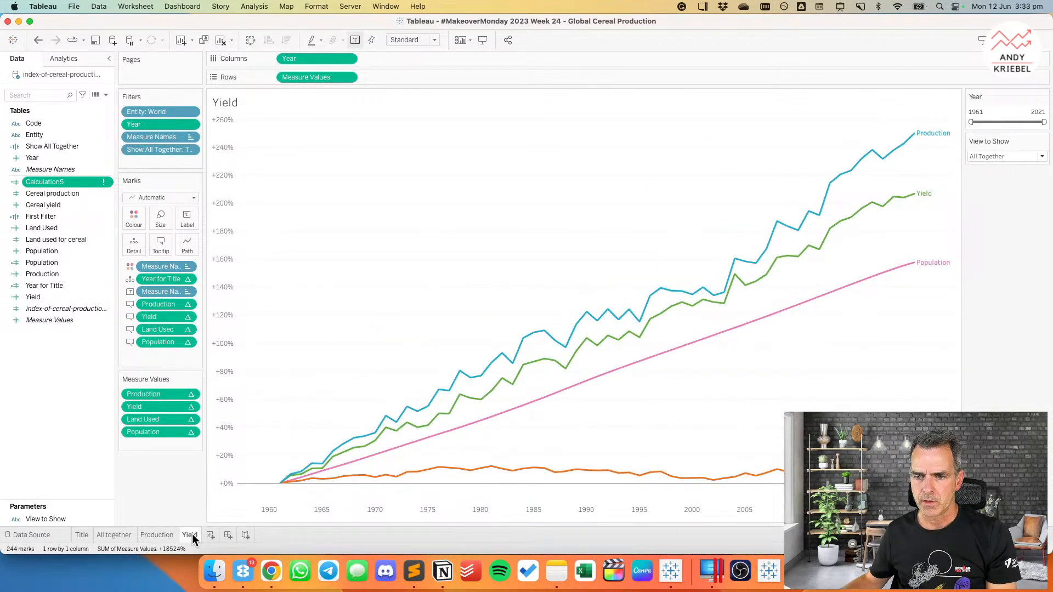
Step: Duplicate the Yield sheet and name the copy Land Used
right_click(192, 535)
left_click(225, 435)
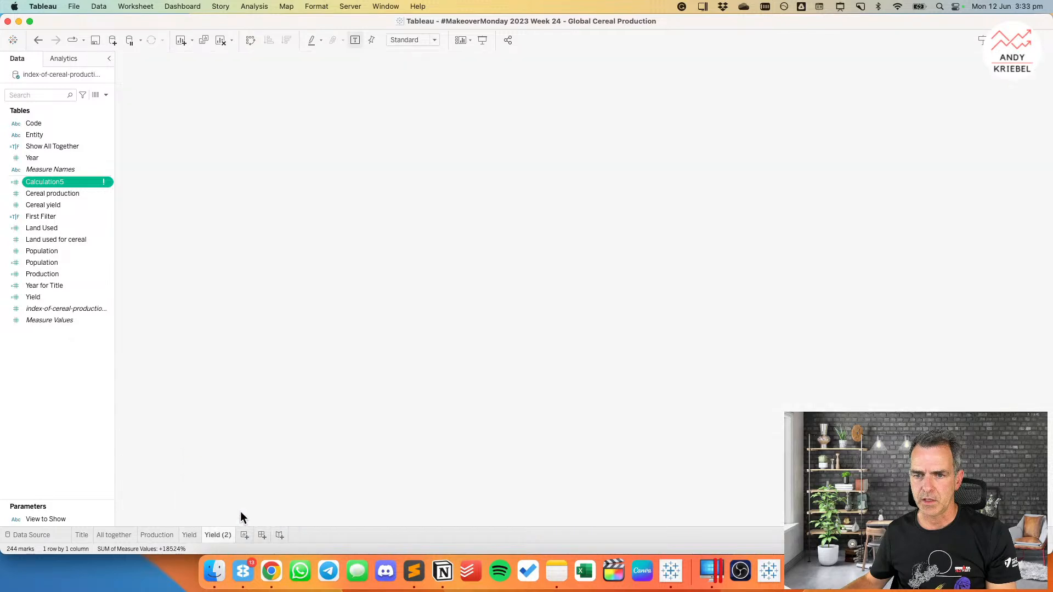
double_click(222, 535)
type("Ladn")
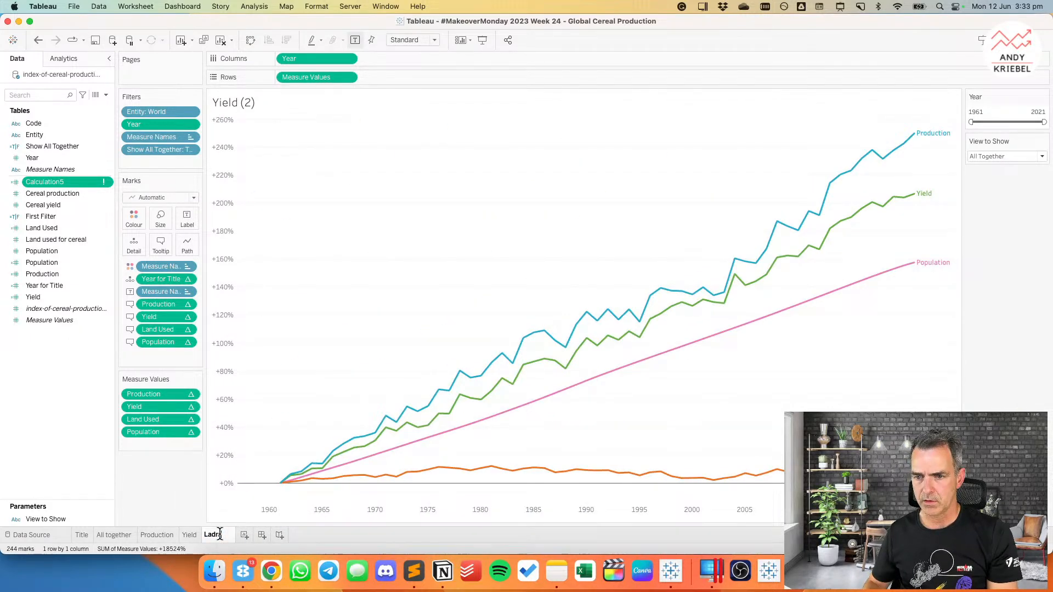
type(" Used")
key("Return")
Step: Duplicate the Land Used sheet and name the copy Population
right_click(222, 535)
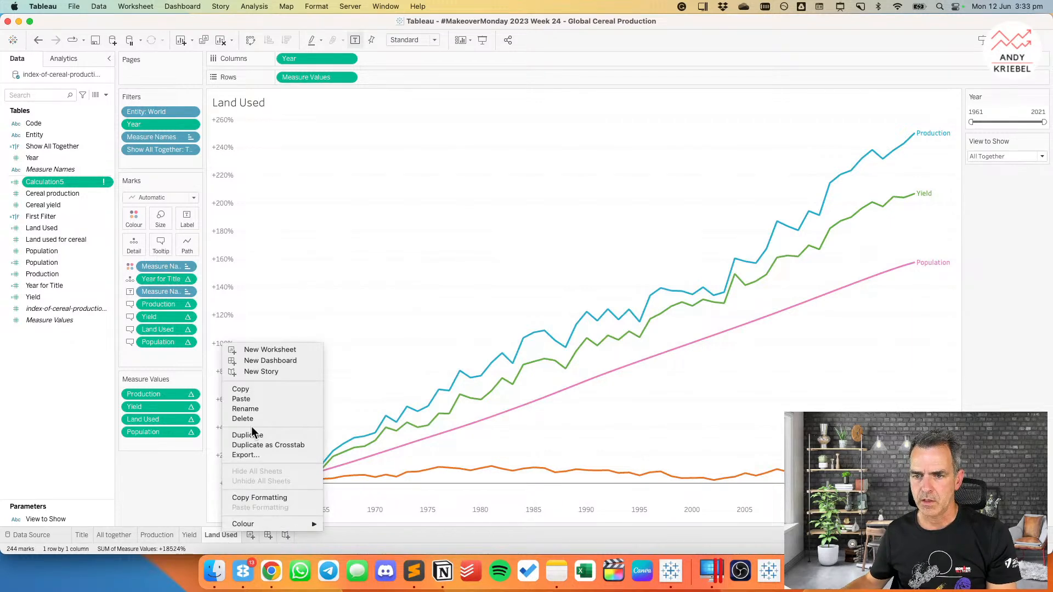
left_click(253, 435)
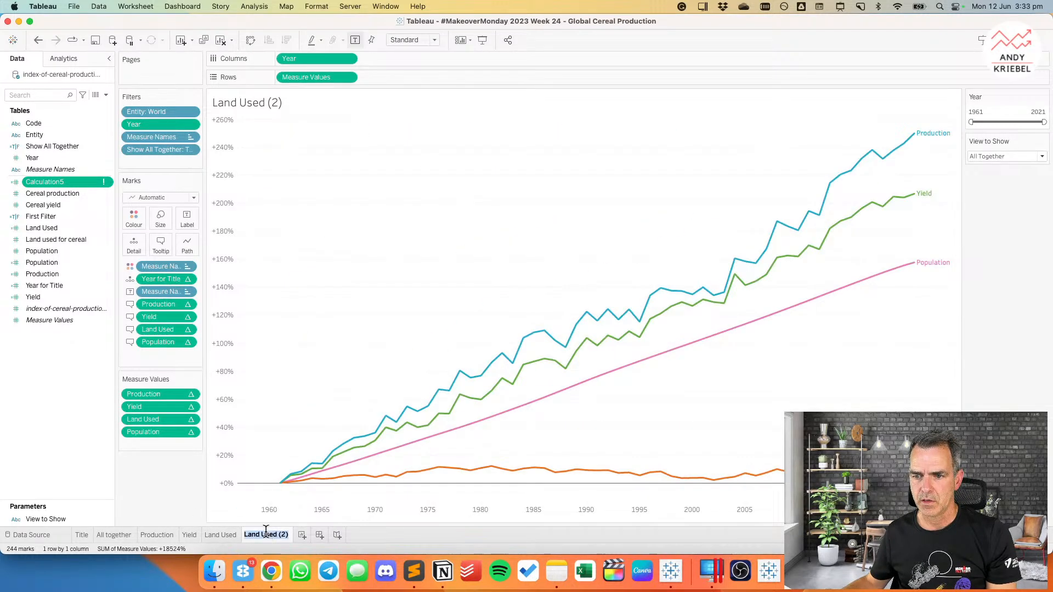
type("Population")
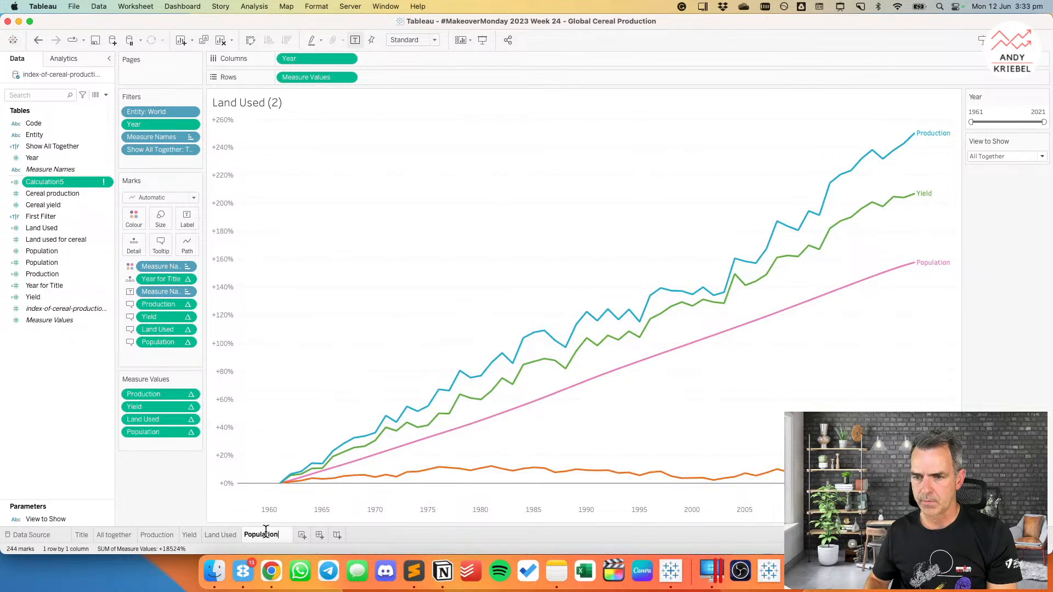
key("Return")
Step: Remove Production, Yield and Land Used from the Population sheet's measure values, keeping only Population
left_click(146, 394)
left_click(150, 417, "shift")
key("Delete")
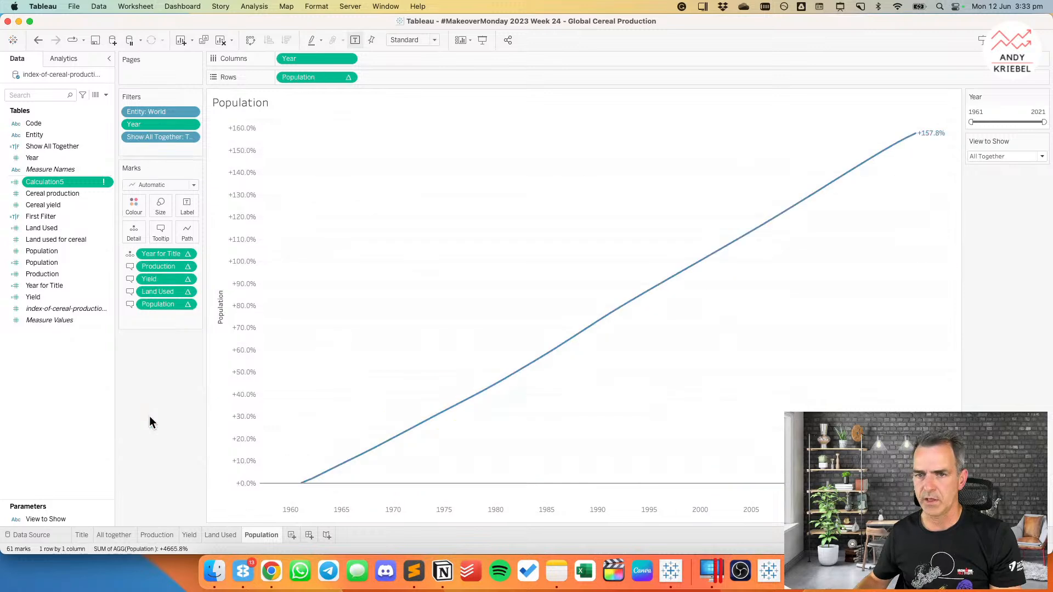
Step: Remove the Yield, Land Used and Population tooltip fields and the Year for Title detail from the Population sheet's marks
left_click(159, 279)
left_click(159, 304, "shift")
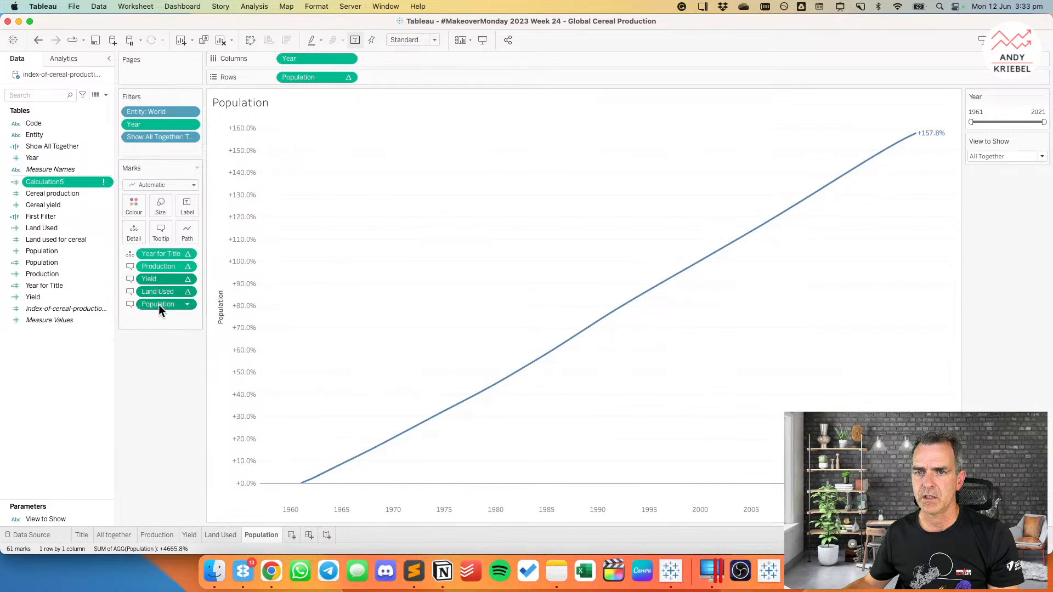
key("Delete")
left_click_drag(152, 258, 88, 395)
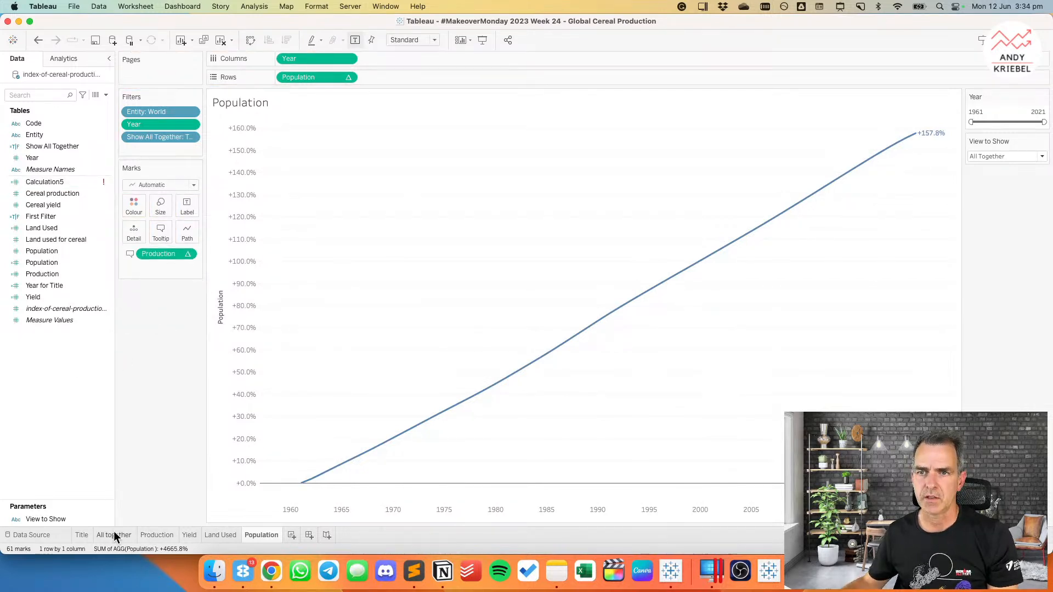
Step: Remove Year for Title from the All together and Production sheets, keeping Production as the only measure on the Production sheet's rows
left_click(115, 534)
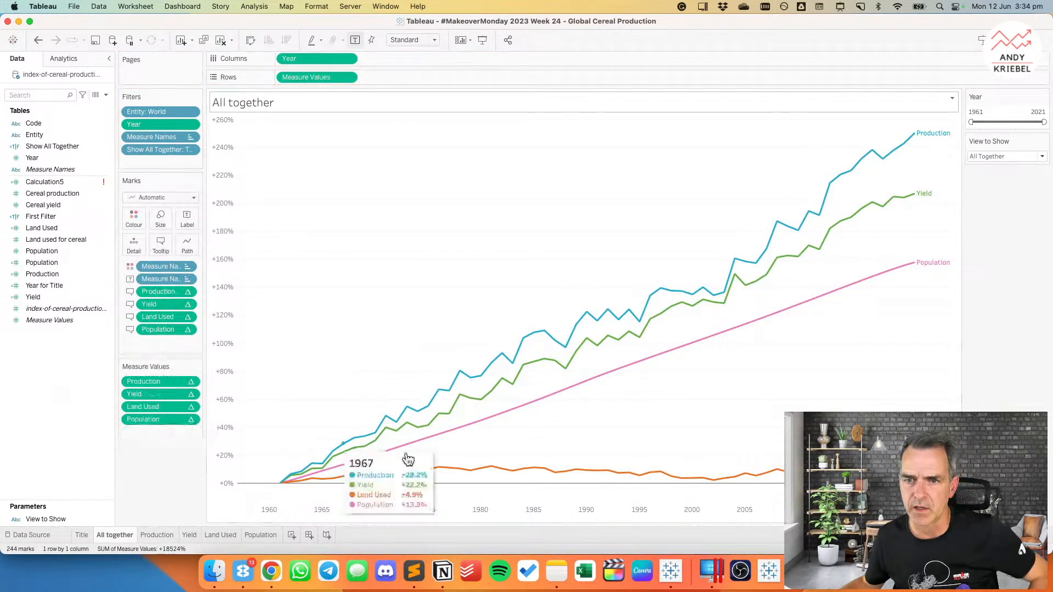
left_click(165, 535)
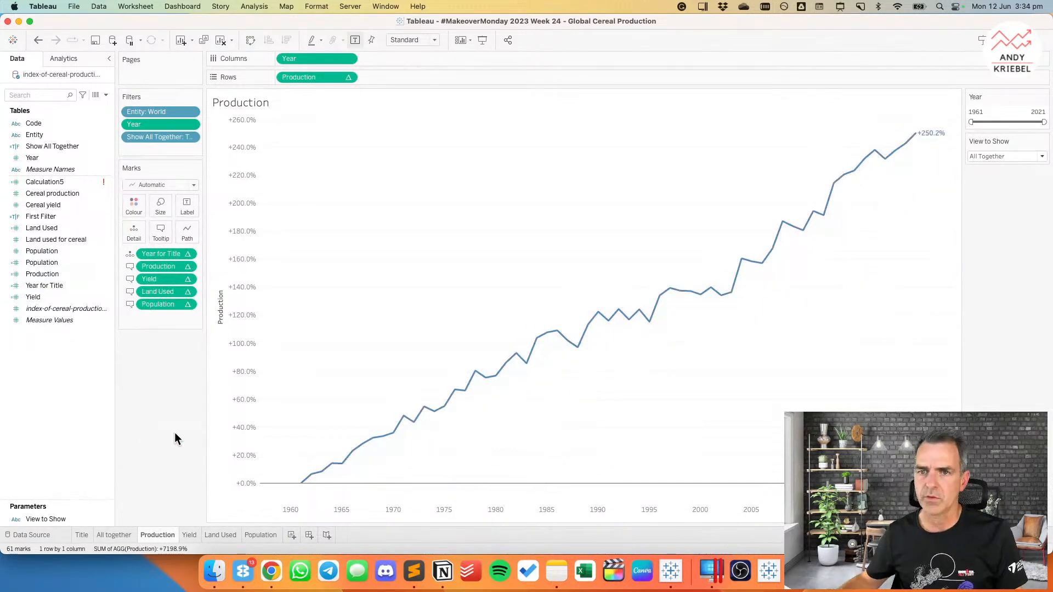
left_click_drag(160, 253, 122, 265)
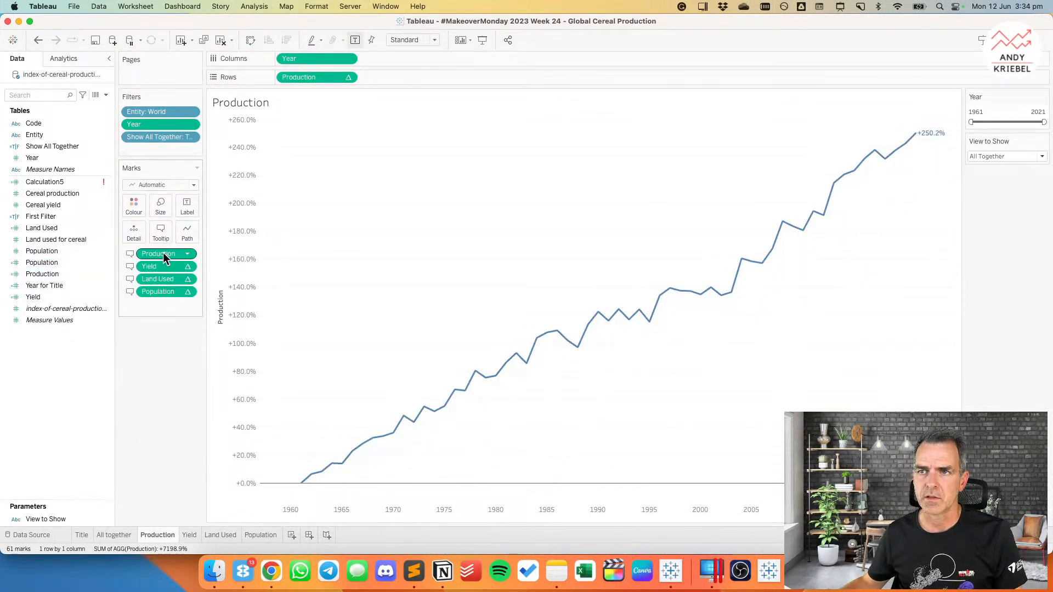
left_click(159, 290, "shift")
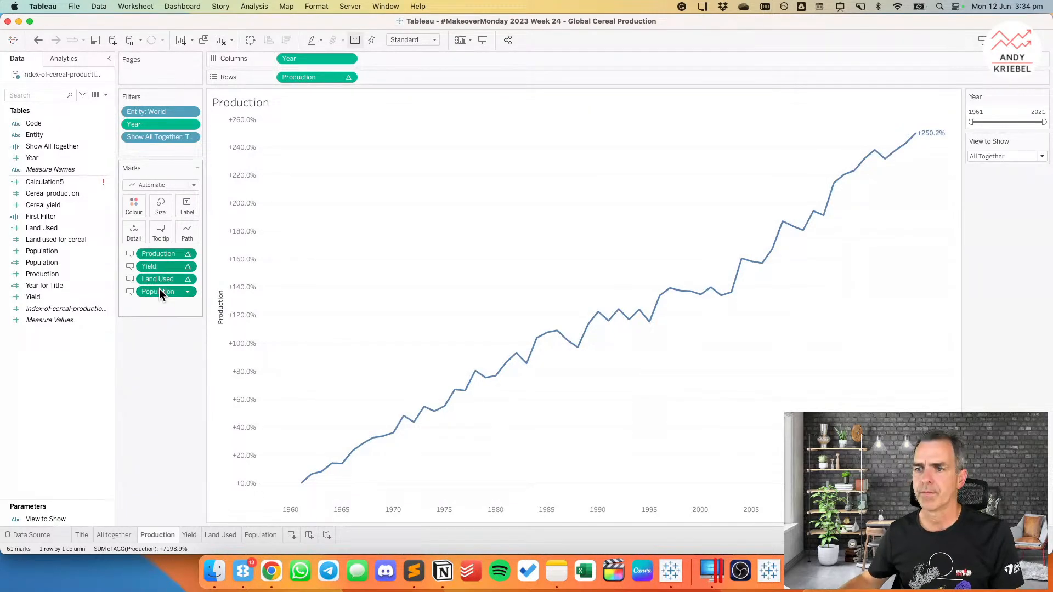
key("Delete")
mouse_move(501, 370)
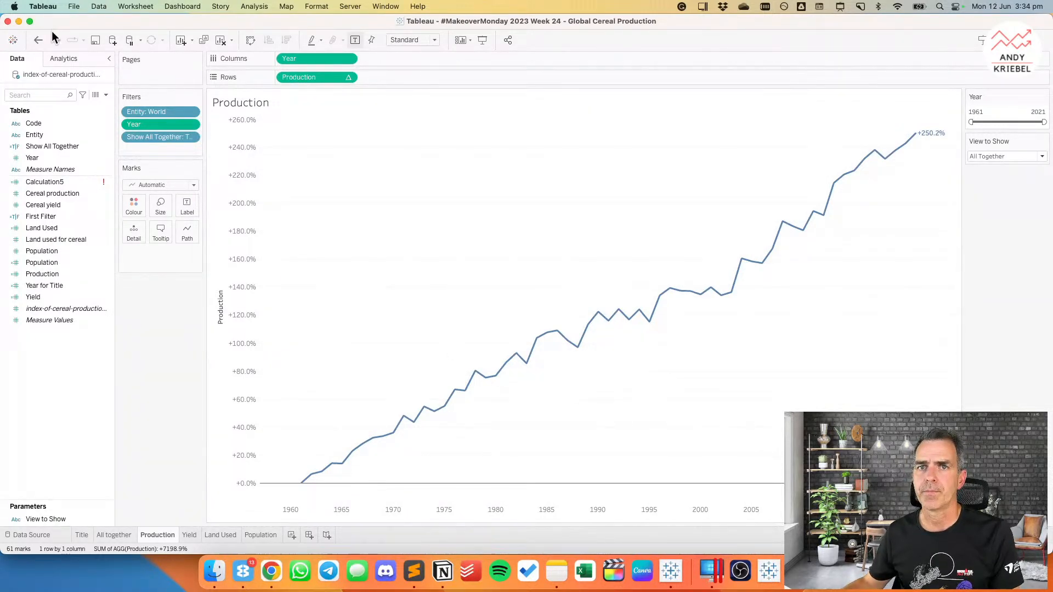
left_click(39, 41)
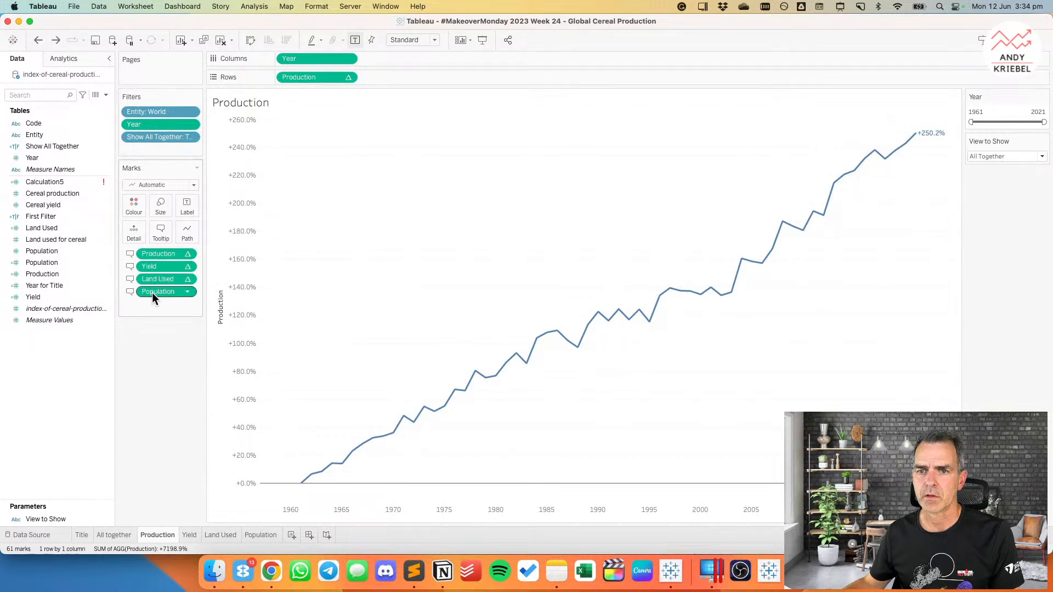
Step: Remove Yield, Land Used and Population from the Production sheet's tooltip fields, and colour its line by Measure Names
key("Delete")
mouse_move(510, 372)
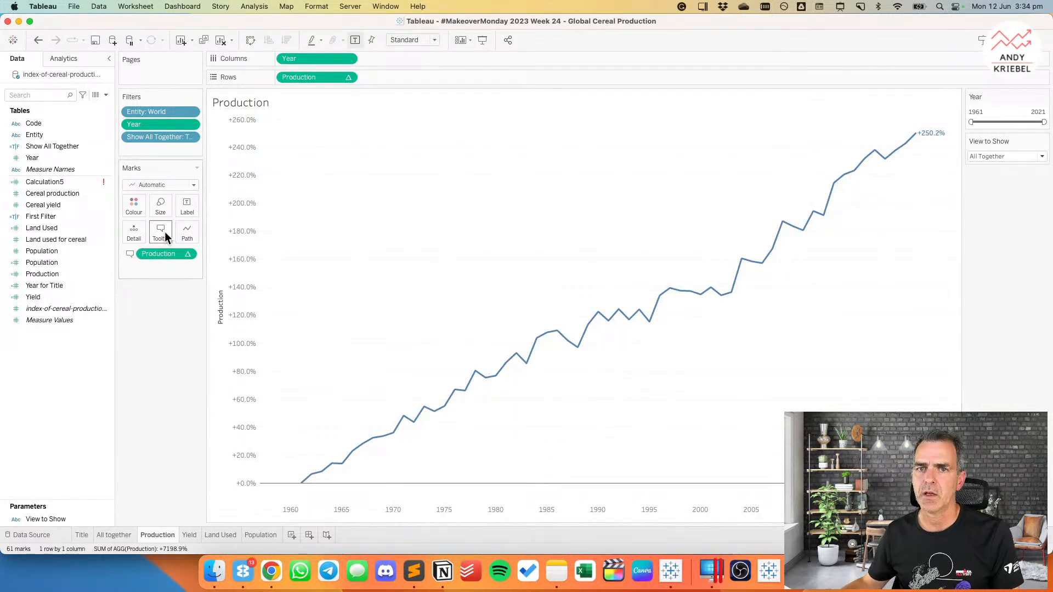
left_click_drag(51, 170, 130, 206)
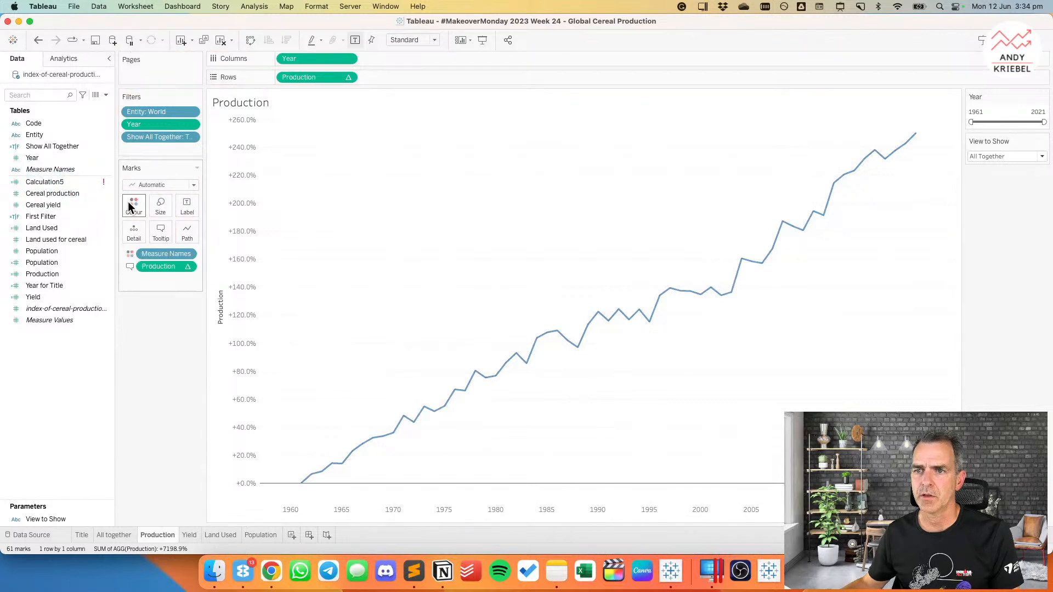
Step: Delete the empty calculated field Calculation5 from the data source
right_click(62, 182)
left_click(88, 231)
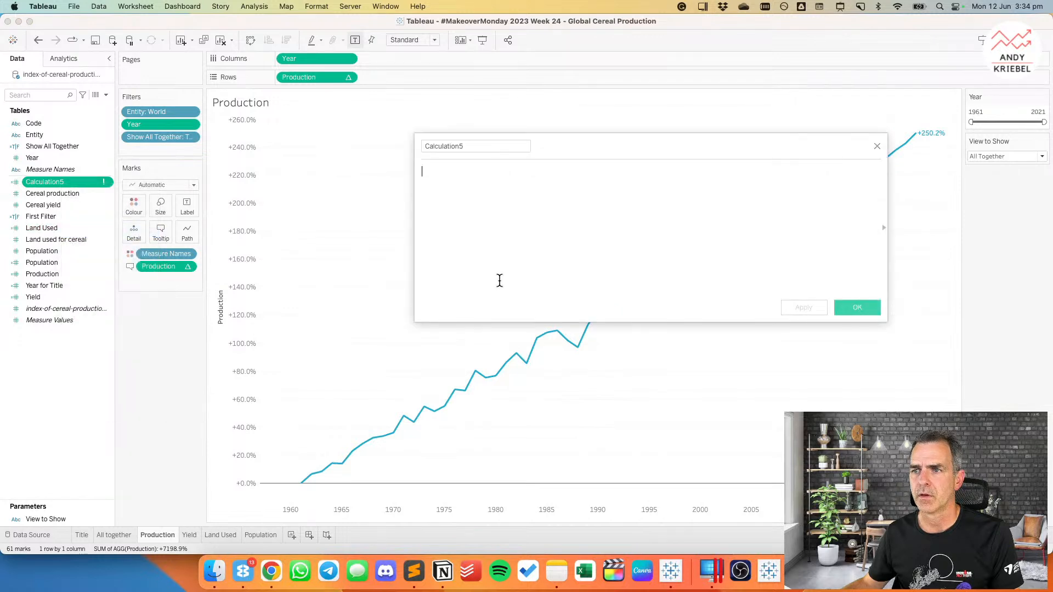
left_click(877, 146)
right_click(100, 185)
left_click(120, 277)
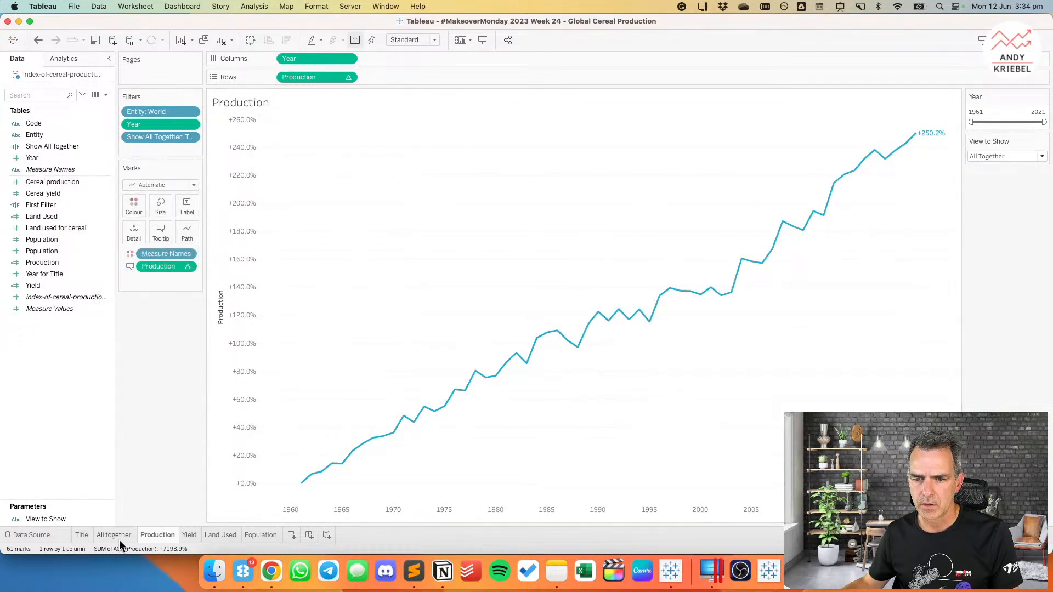
Step: On the Yield sheet, keep only Yield on the rows and in the tooltip fields, and colour the line by Measure Names
left_click(188, 535)
left_click_drag(156, 277, 110, 299)
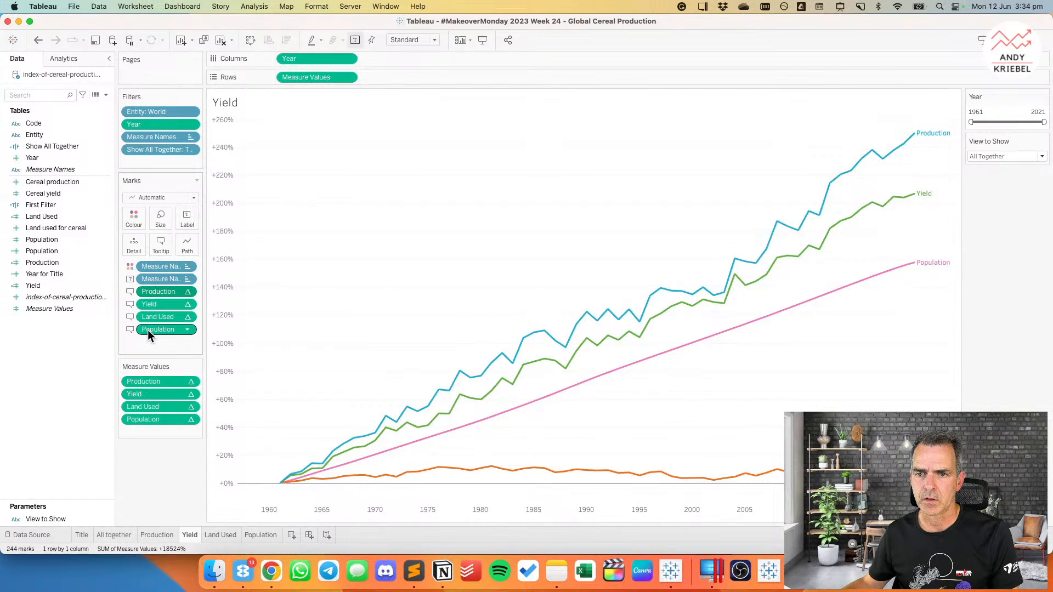
left_click_drag(157, 292, 45, 331)
left_click_drag(154, 307, 68, 320)
left_click_drag(127, 344, 65, 351)
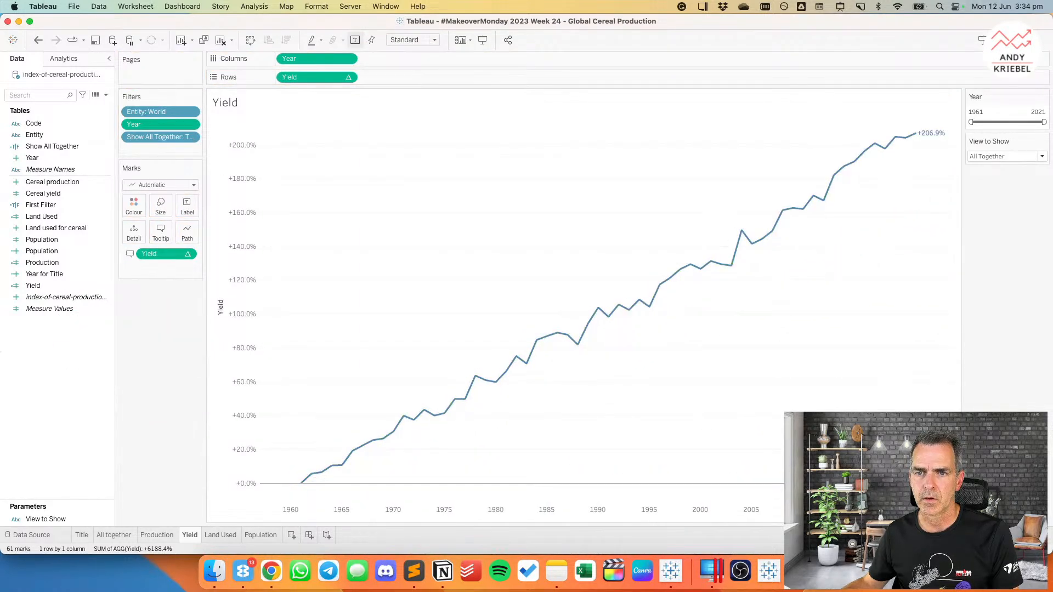
left_click_drag(30, 170, 126, 204)
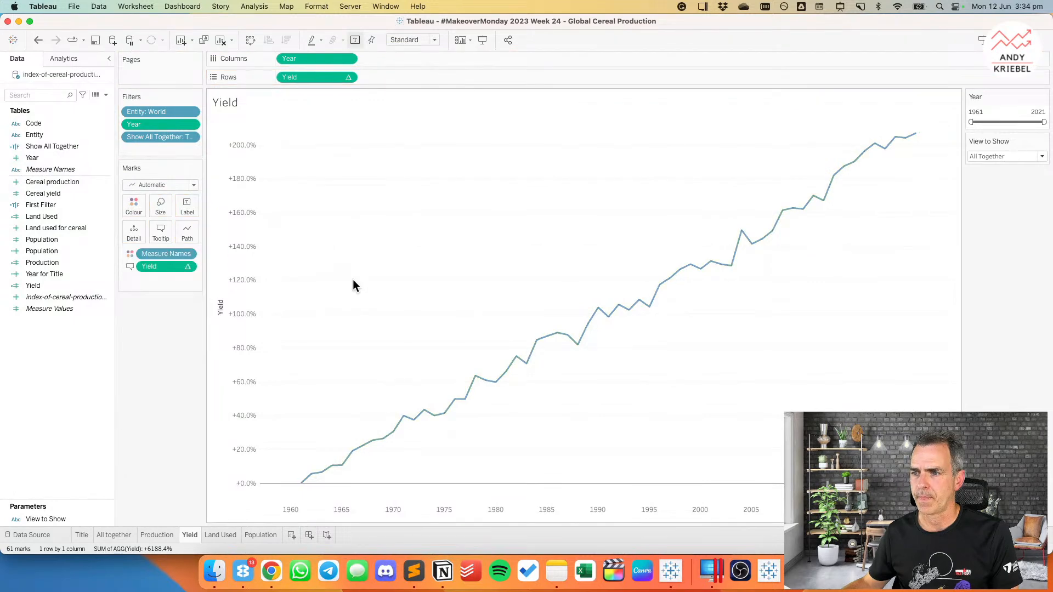
Step: On the Land Used sheet, keep only Land Used on the rows and in the tooltip fields, and remove Year for Title from the marks
left_click(219, 535)
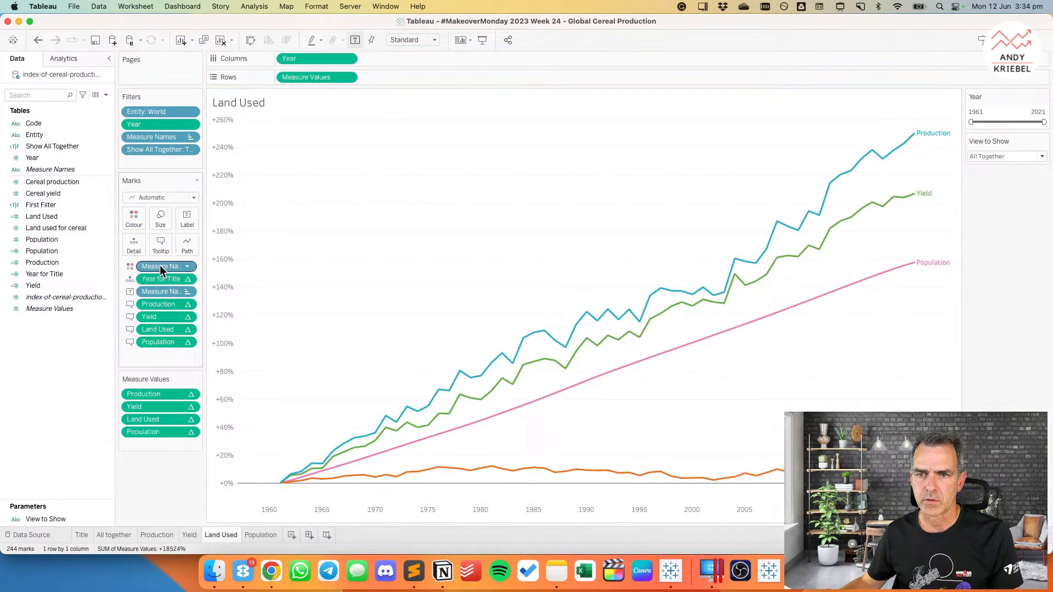
left_click_drag(156, 420, 317, 78)
key("Delete")
key("Delete")
left_click(161, 314)
key("Delete")
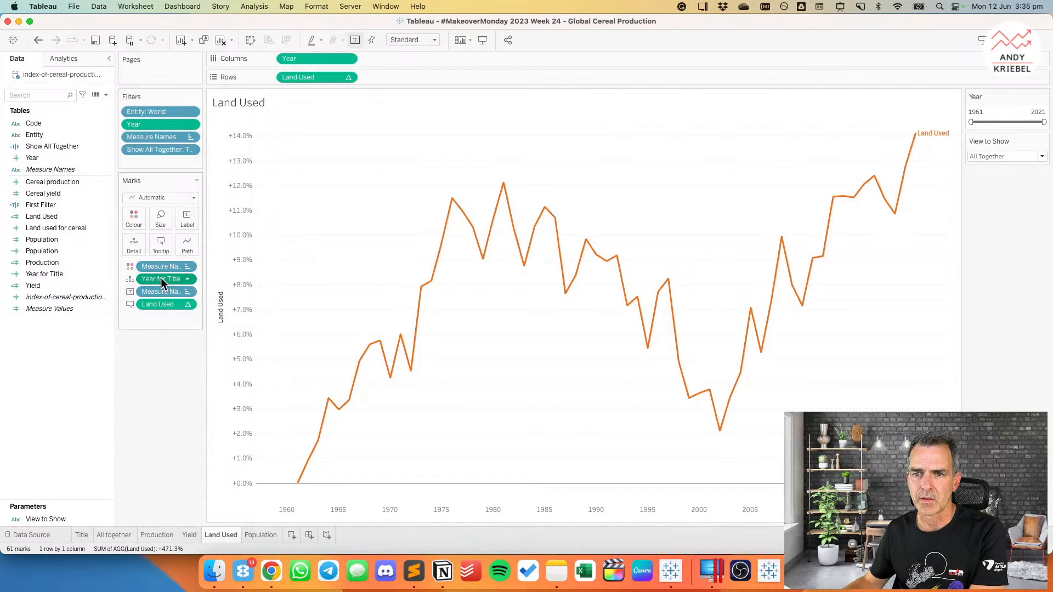
left_click(161, 277)
key("Delete")
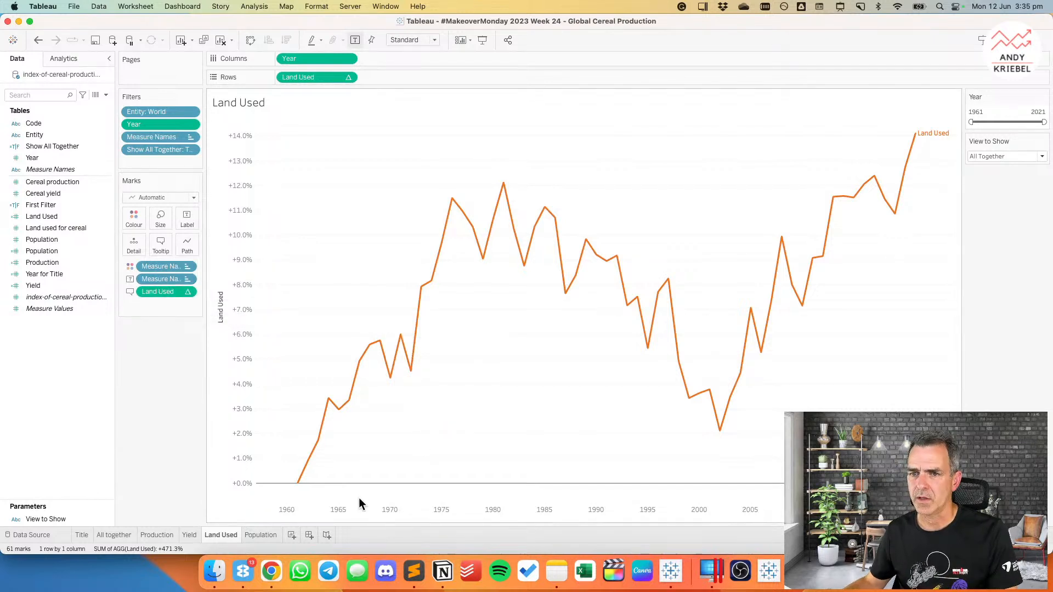
Step: Colour the Population sheet's line by Measure Names
left_click(253, 537)
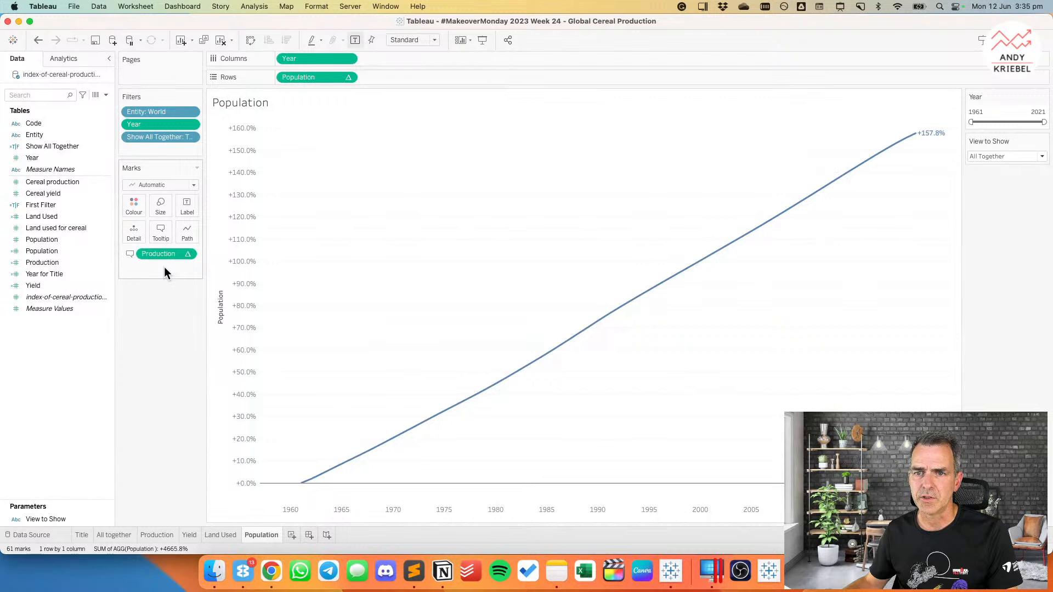
left_click_drag(48, 169, 130, 202)
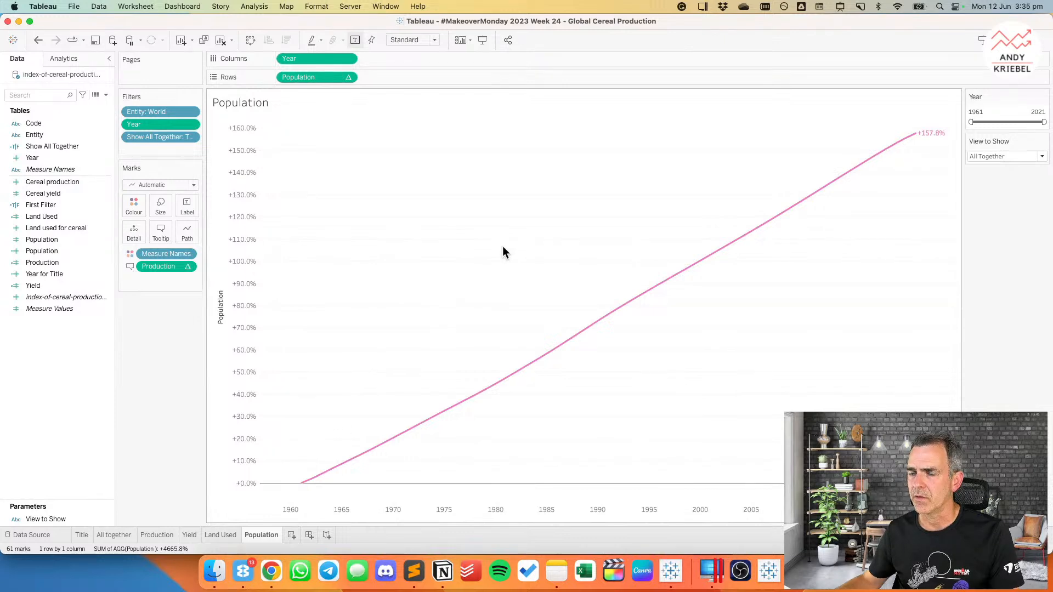
Step: Compare the split-by-metric reference charts on Our World in Data in Chrome with the four single-metric sheets in Tableau
key("super+Tab")
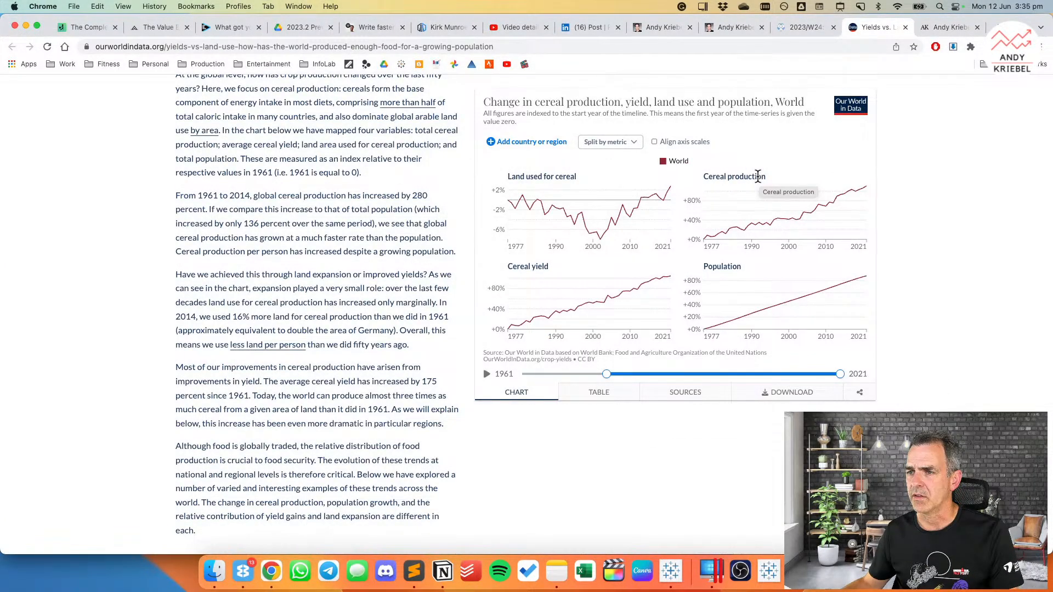
key("super+Tab")
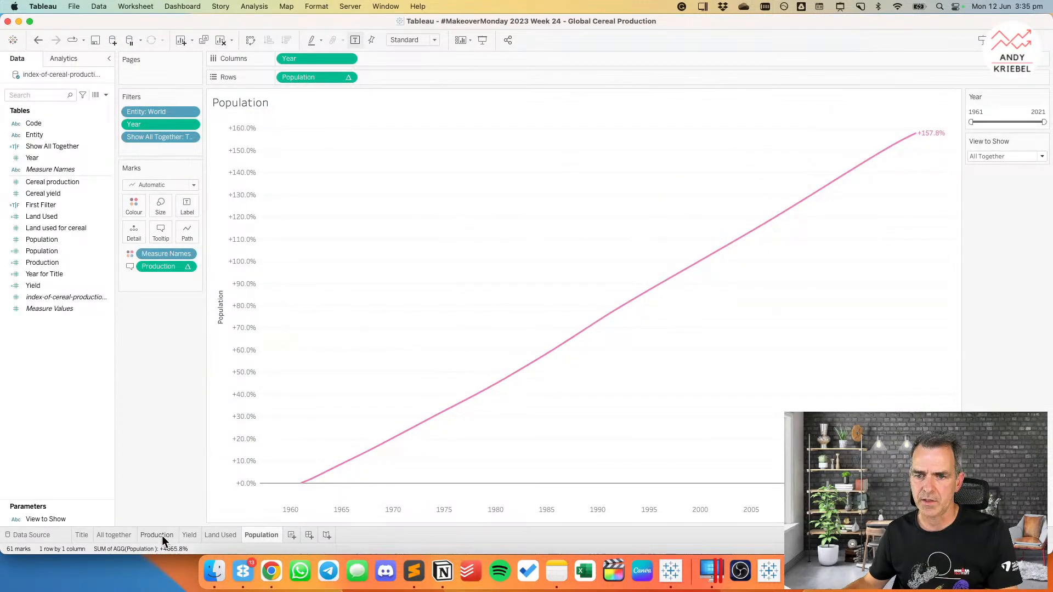
key("super+Tab")
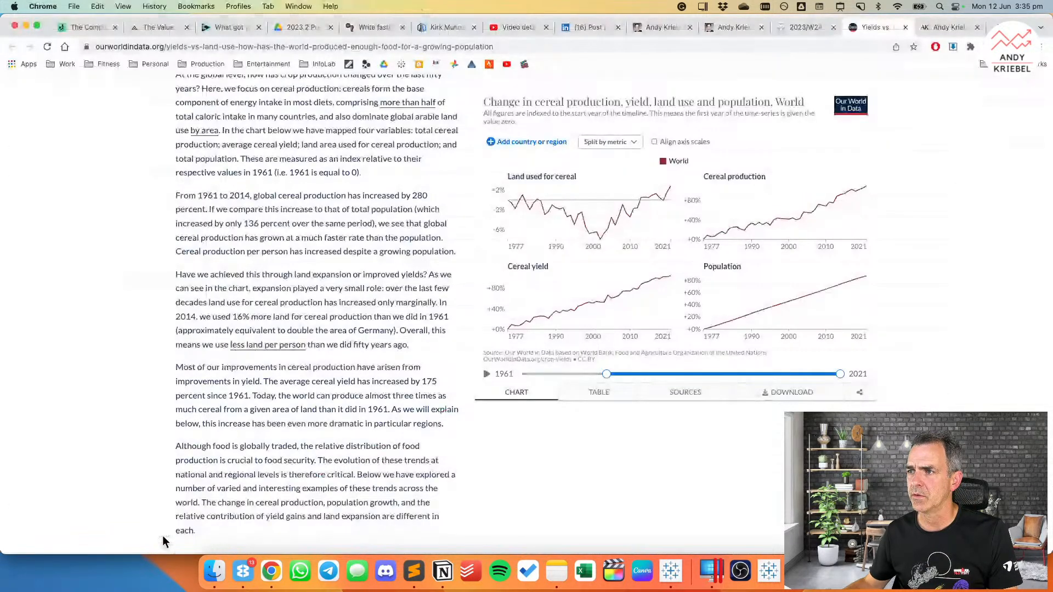
key("super+Tab")
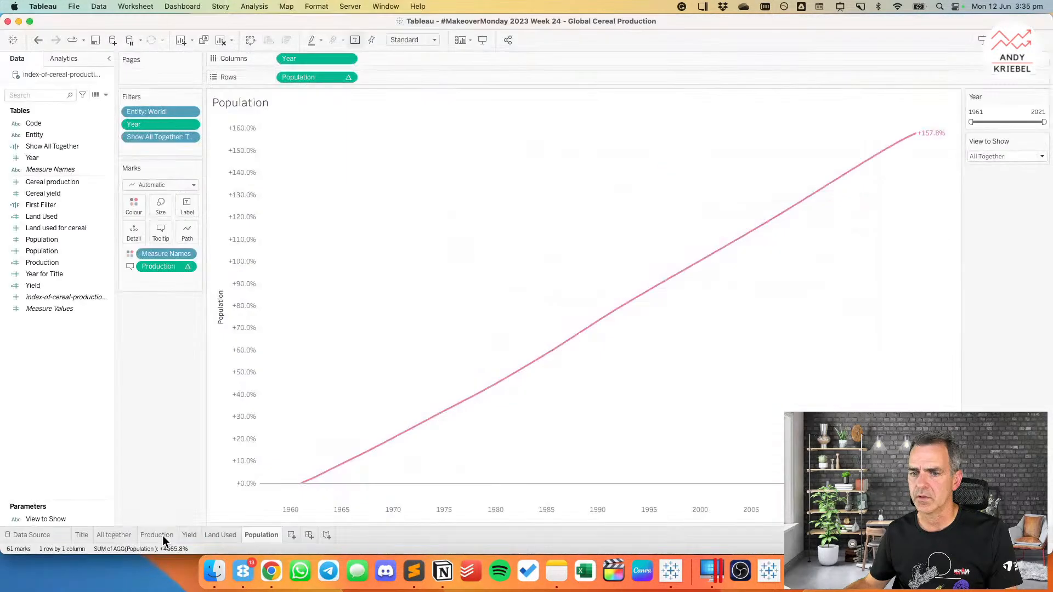
left_click(161, 535)
left_click(189, 535)
left_click(229, 535)
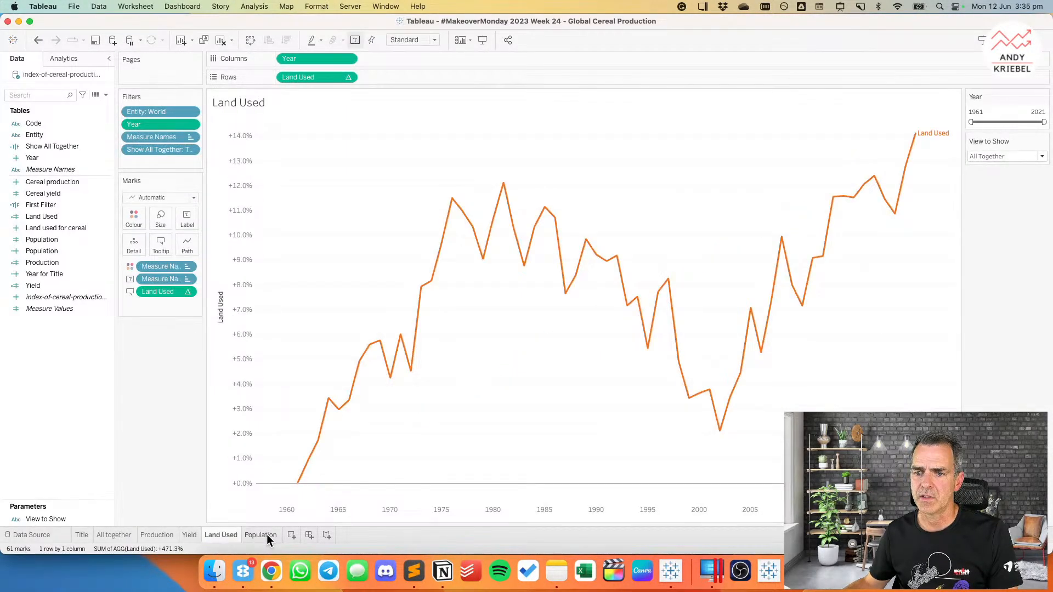
left_click(266, 535)
key("super+Tab")
key("super+Tab")
Step: Format the Production sheet's title in Tableau Semibold at size 12
left_click(158, 535)
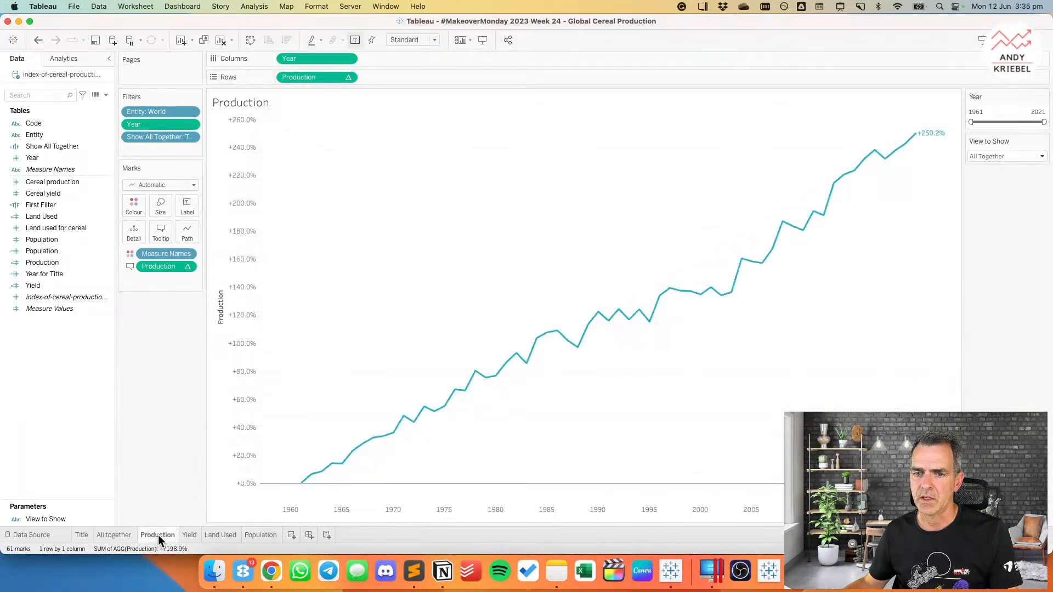
double_click(260, 107)
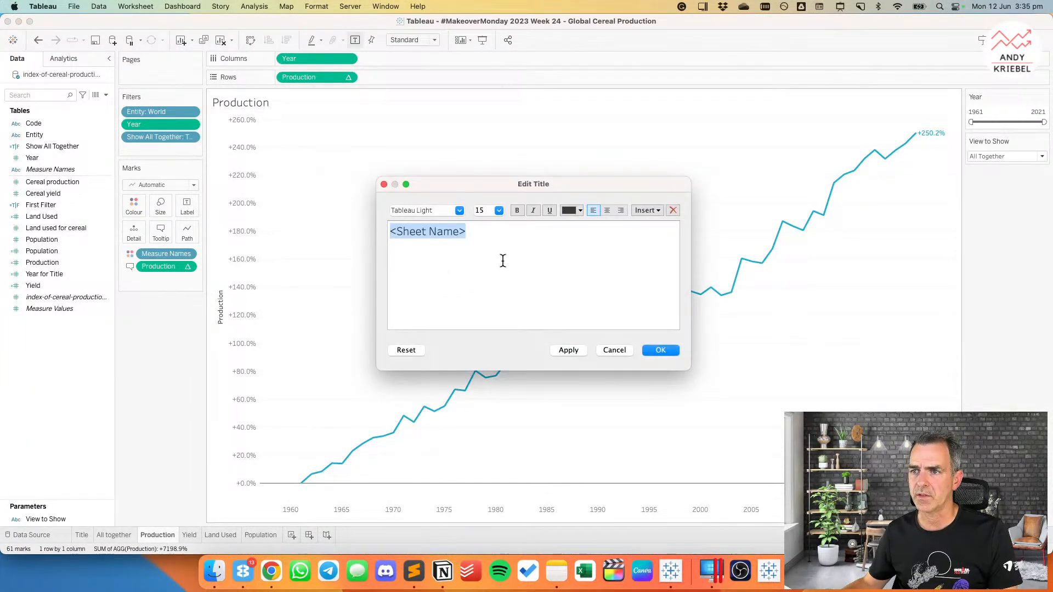
left_click(460, 211)
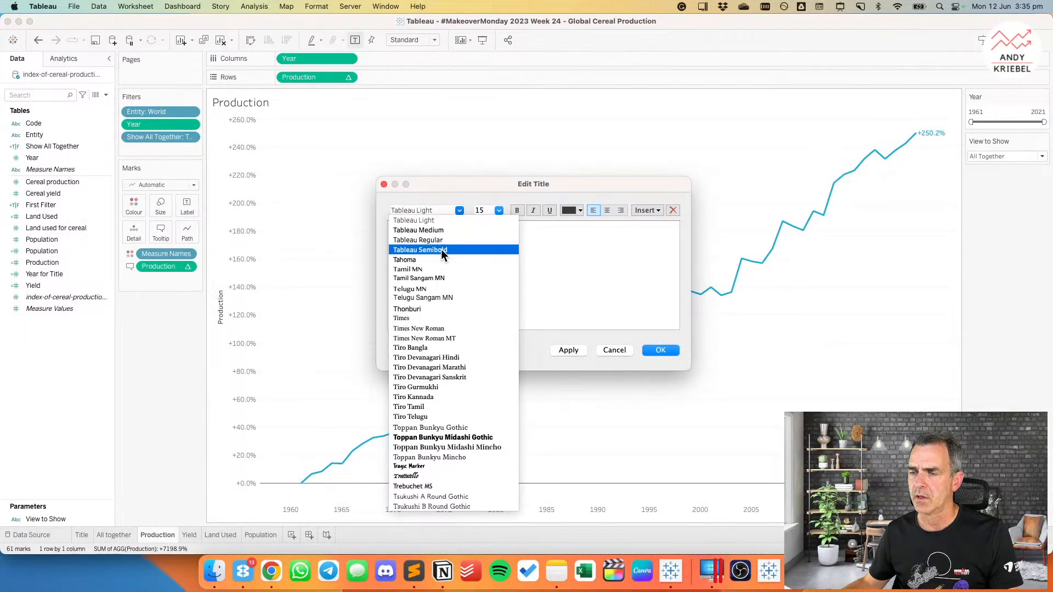
left_click(441, 249)
left_click(498, 211)
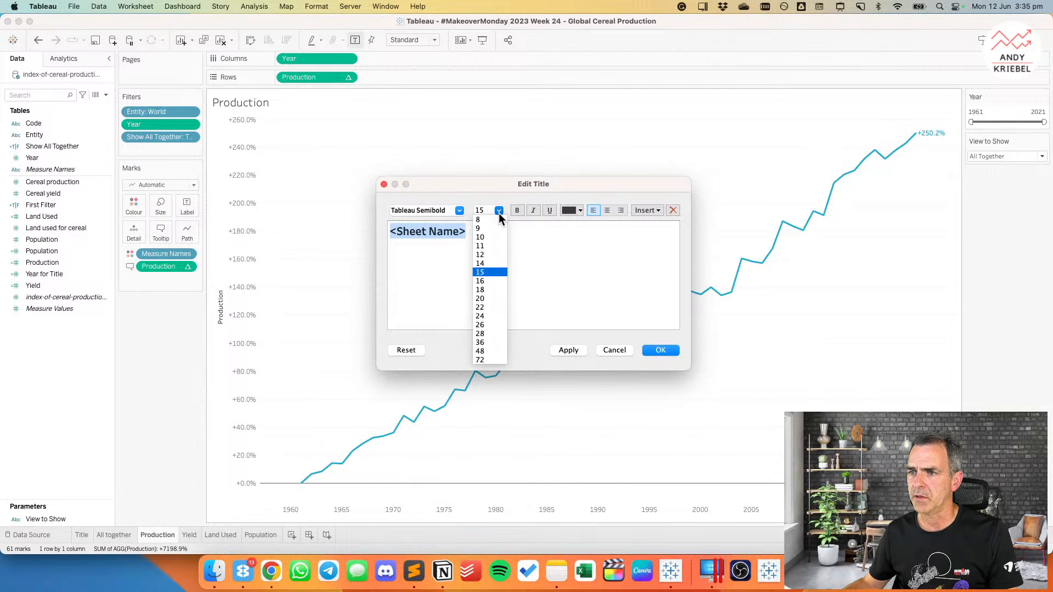
left_click(490, 254)
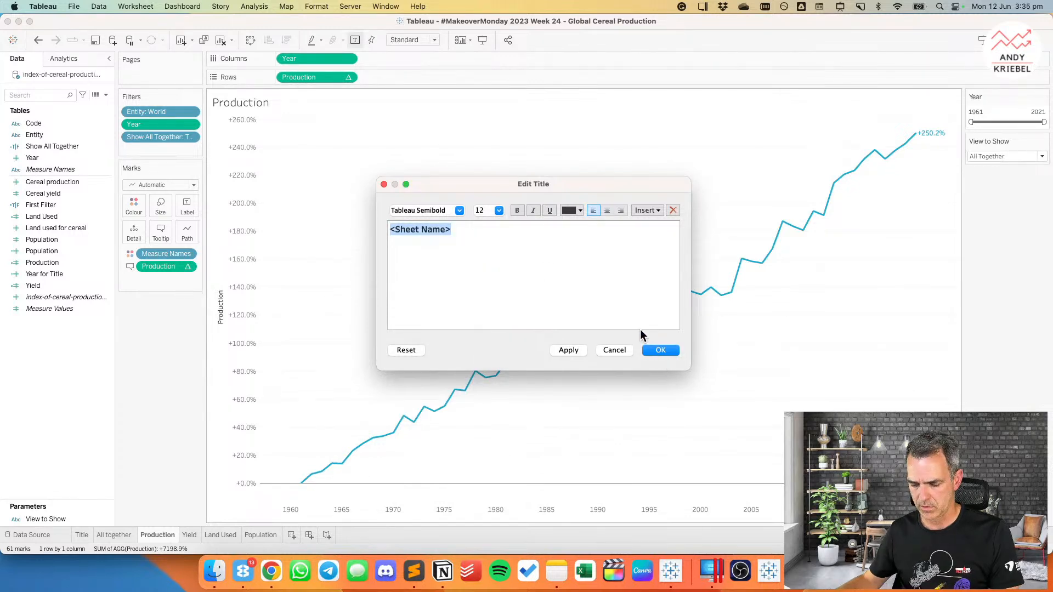
left_click(648, 349)
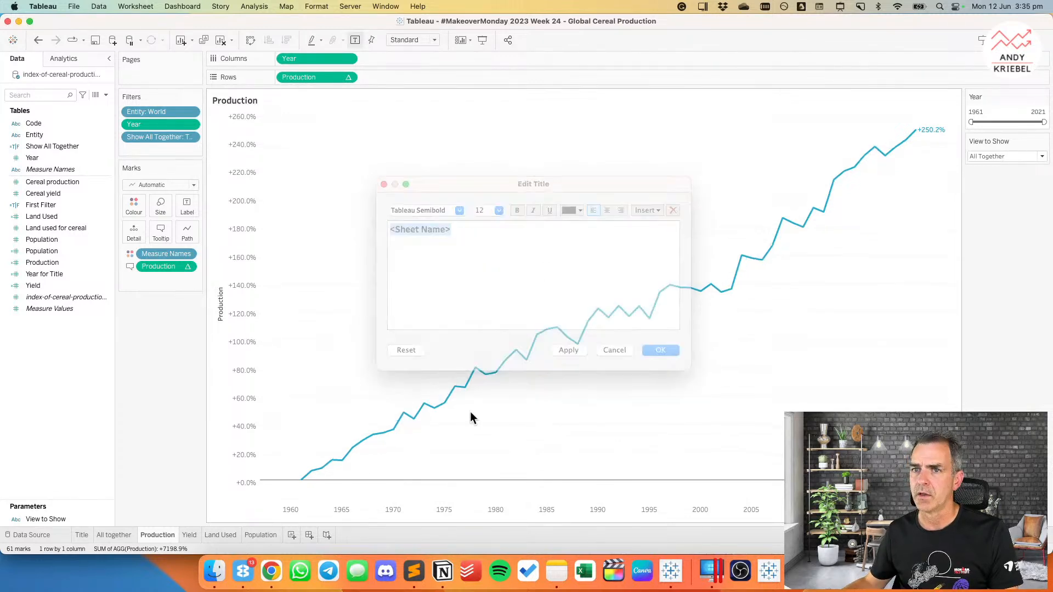
Step: Give the Yield sheet's title the same Tableau Semibold, size 12 formatting, keeping the sheet name as its text
left_click(192, 535)
double_click(238, 104)
left_click(444, 246)
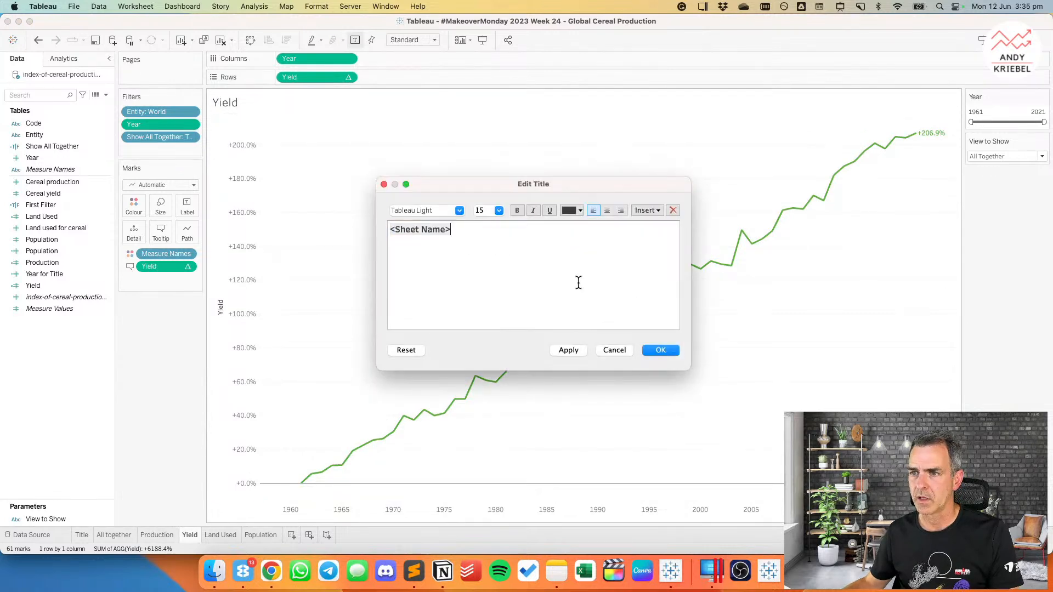
left_click(658, 350)
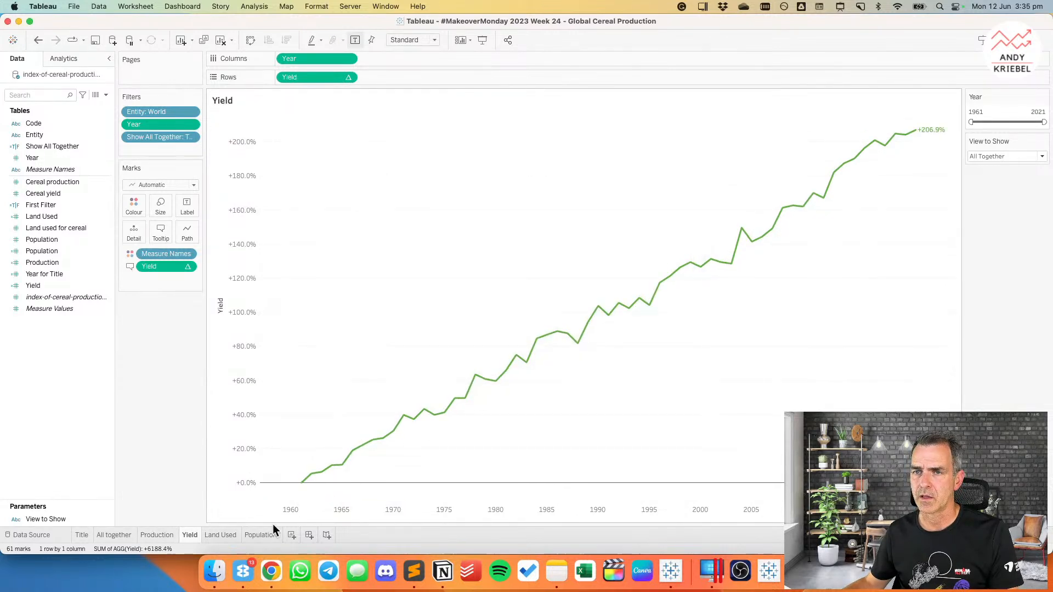
Step: Replace the Land Used sheet's title with the Tableau Semibold, size 12 sheet name
left_click(222, 535)
double_click(251, 103)
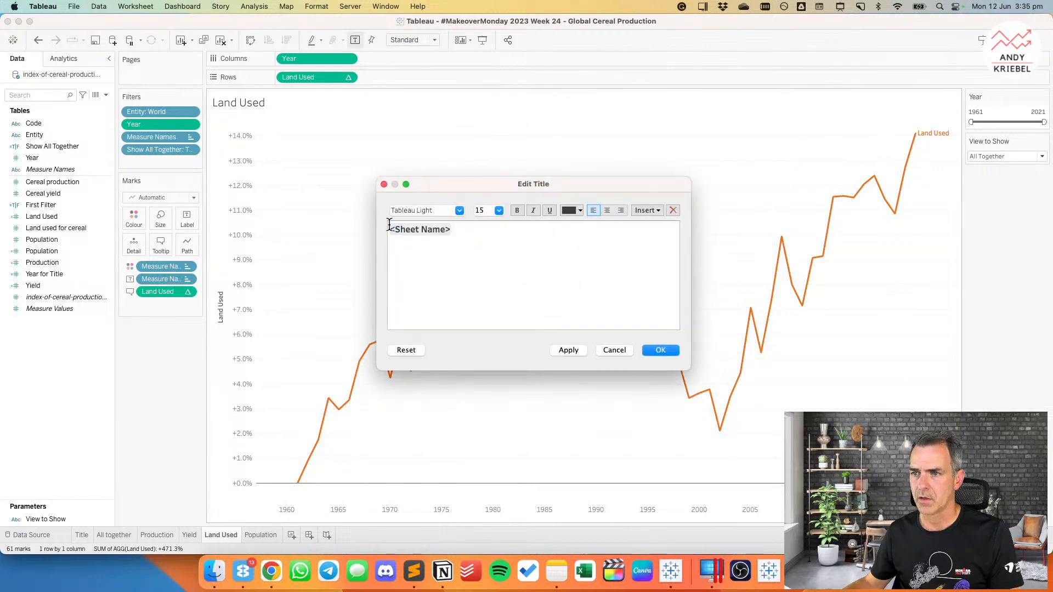
left_click(658, 354)
Step: Replace the Population sheet's title with the Tableau Semibold, size 12 sheet name
left_click(262, 529)
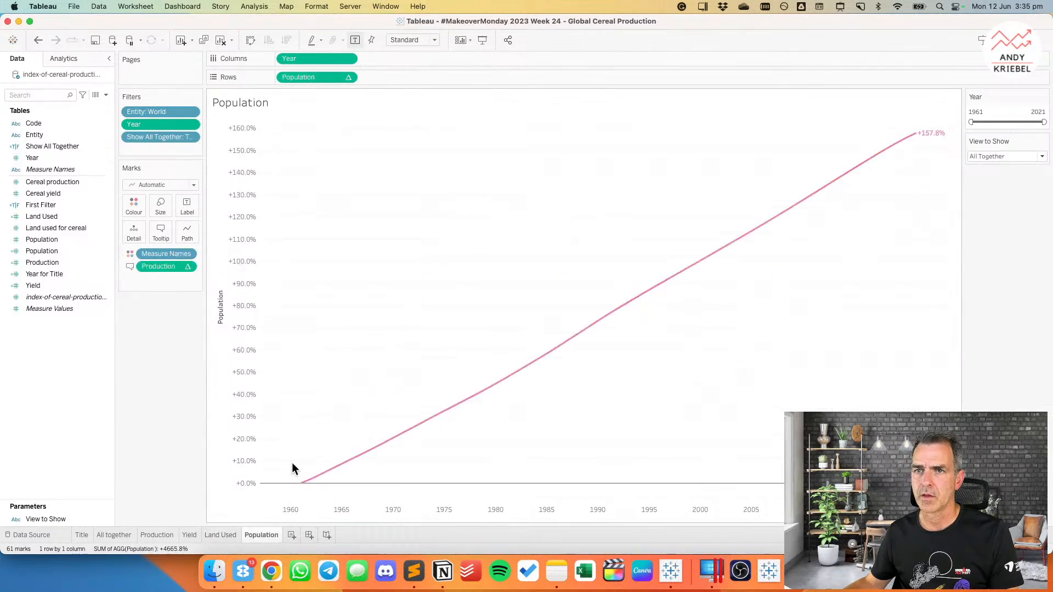
double_click(234, 102)
left_click(441, 237)
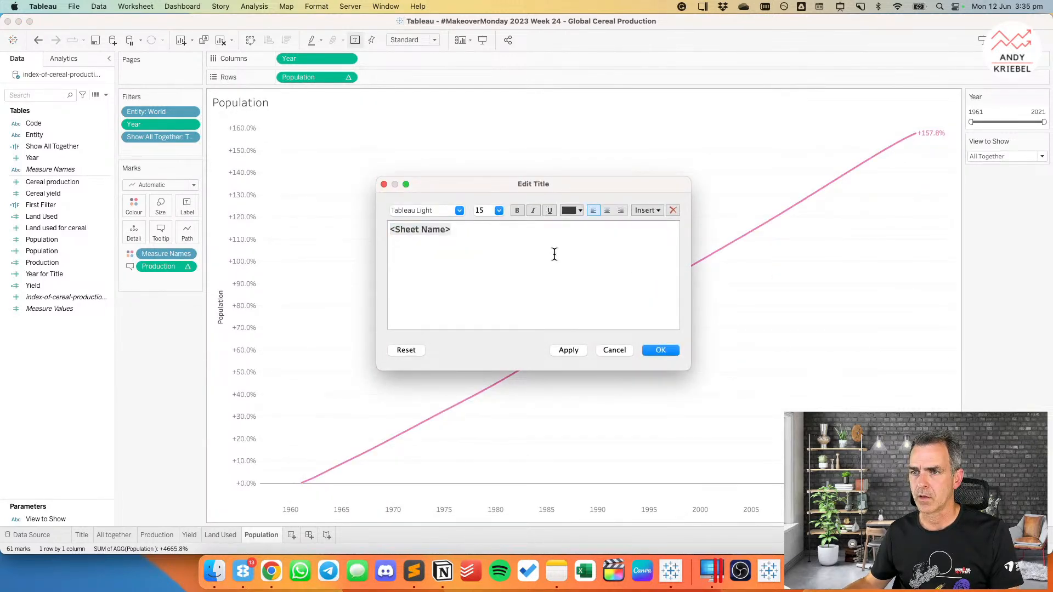
left_click(658, 350)
Step: Clear the vertical axis title on the Population sheet
right_click(227, 282)
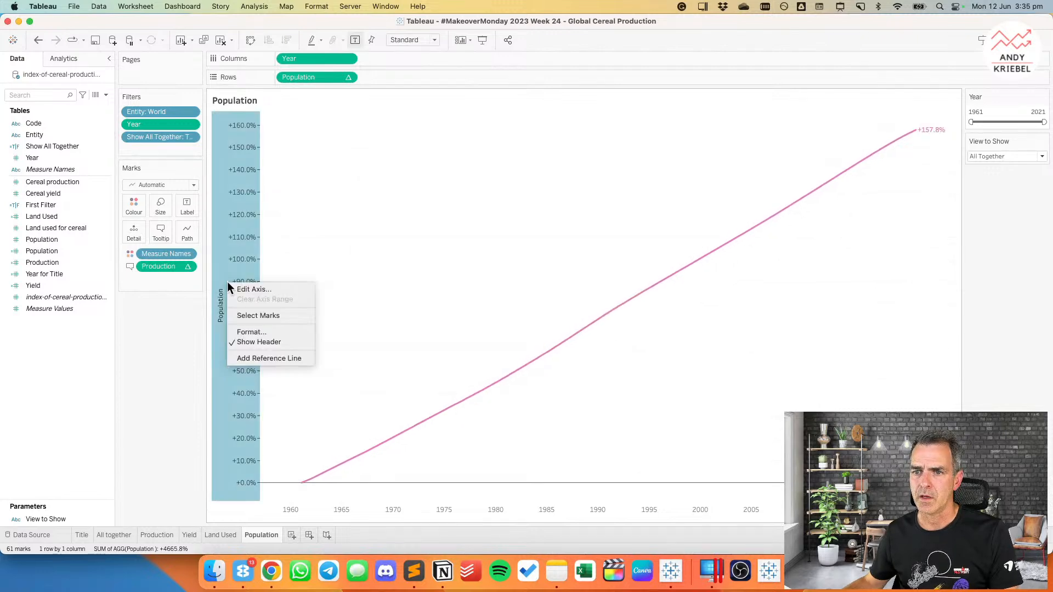
left_click(260, 285)
left_click(518, 376)
double_click(518, 376)
key("BackSpace")
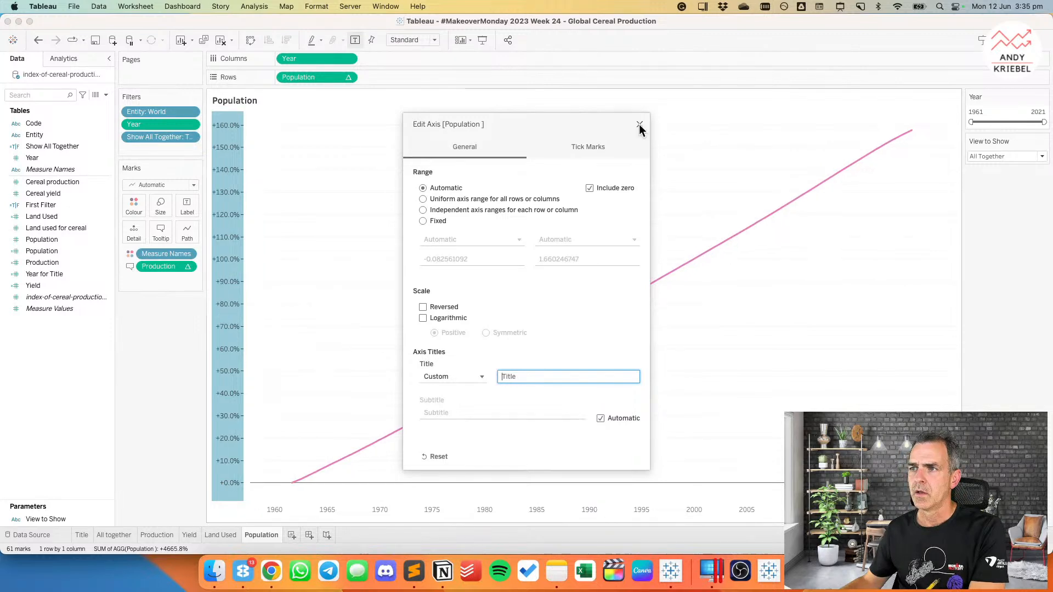
left_click(640, 124)
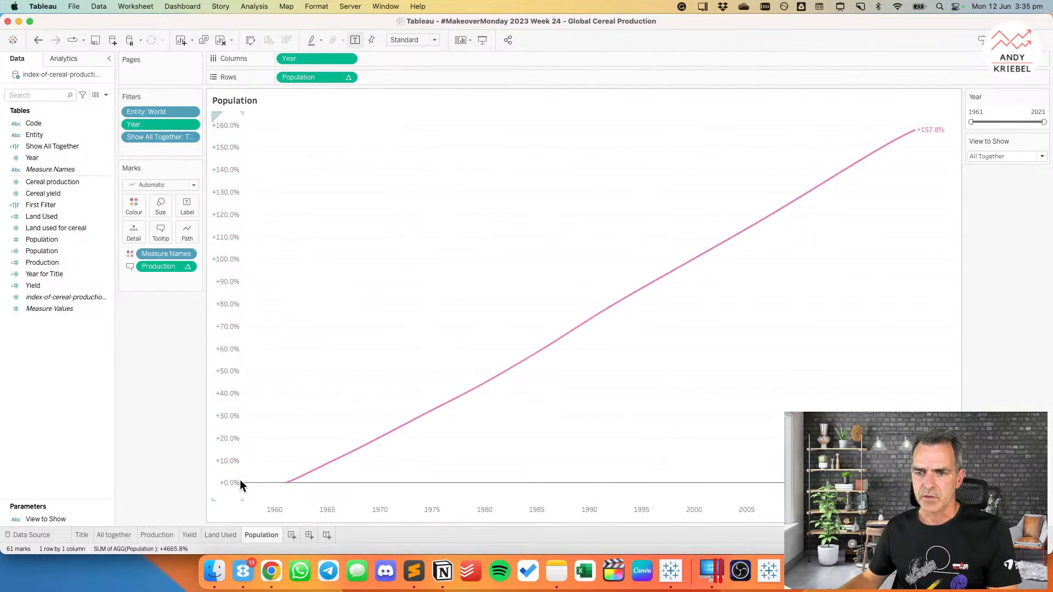
Step: Clear the vertical axis title on the Land Used sheet
left_click(224, 535)
left_click(245, 206)
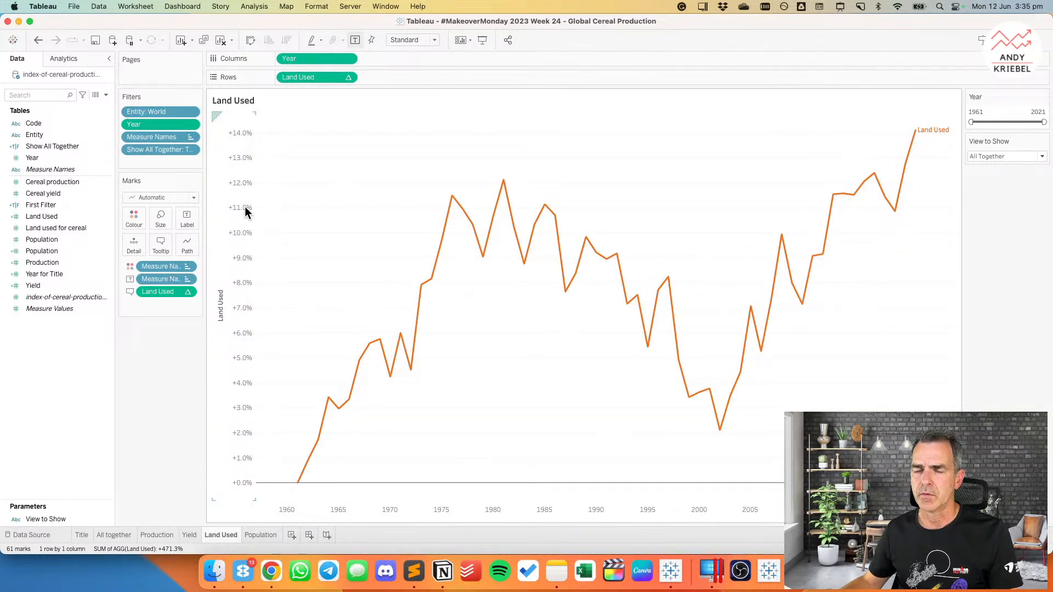
double_click(244, 206)
double_click(520, 374)
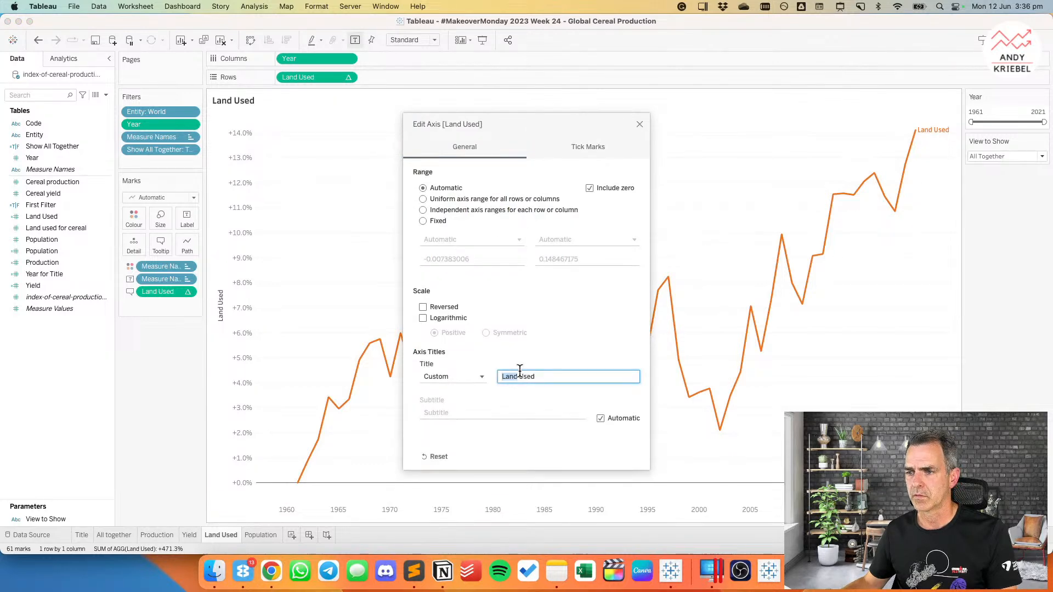
triple_click(521, 374)
key("BackSpace")
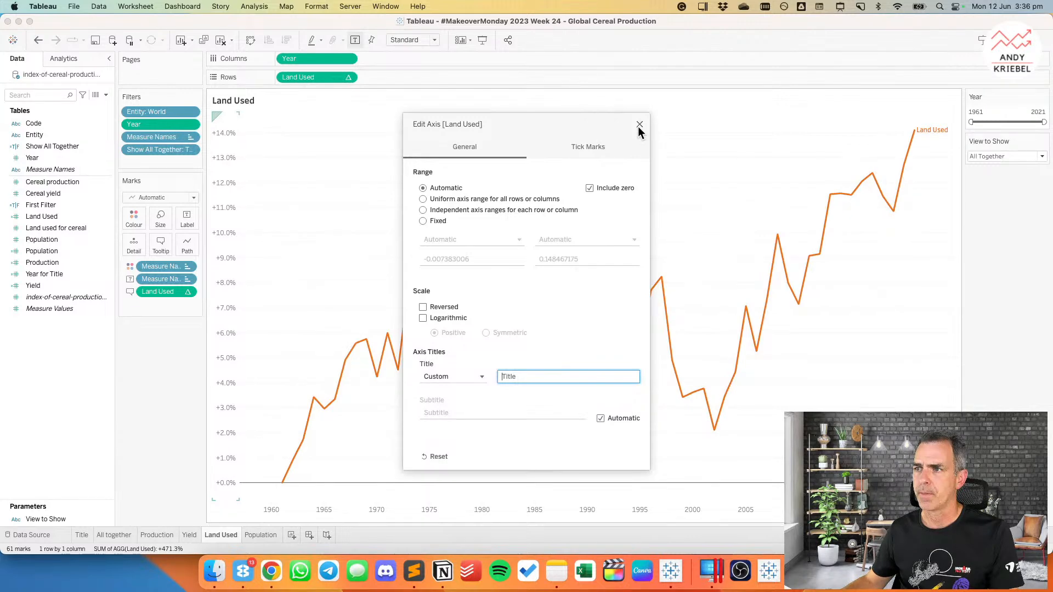
left_click(640, 124)
Step: Clear the vertical axis title on the Yield sheet
left_click(189, 535)
right_click(239, 380)
left_click(253, 383)
triple_click(527, 376)
key("BackSpace")
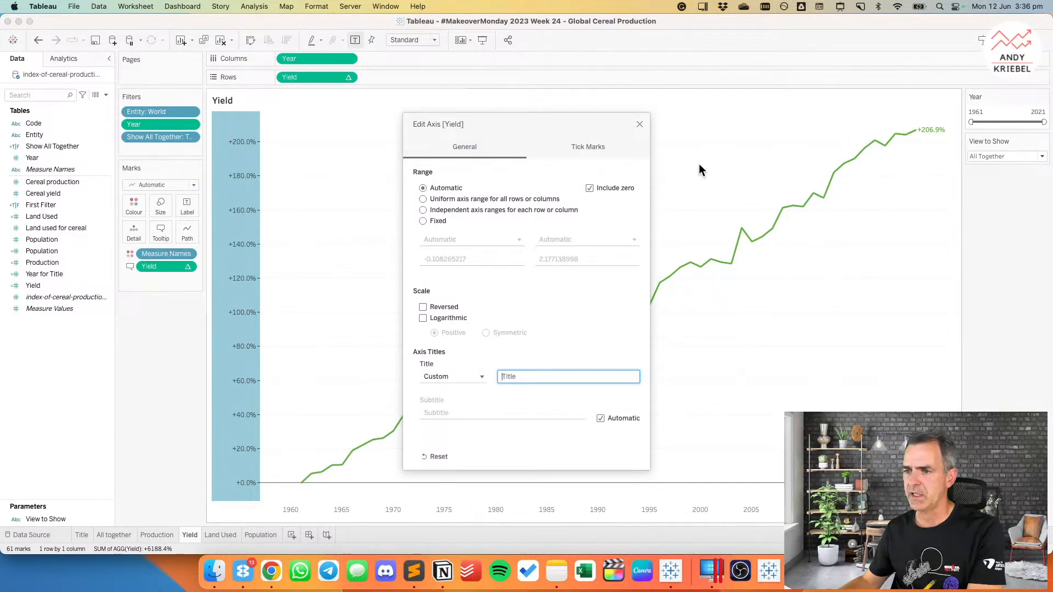
left_click(640, 124)
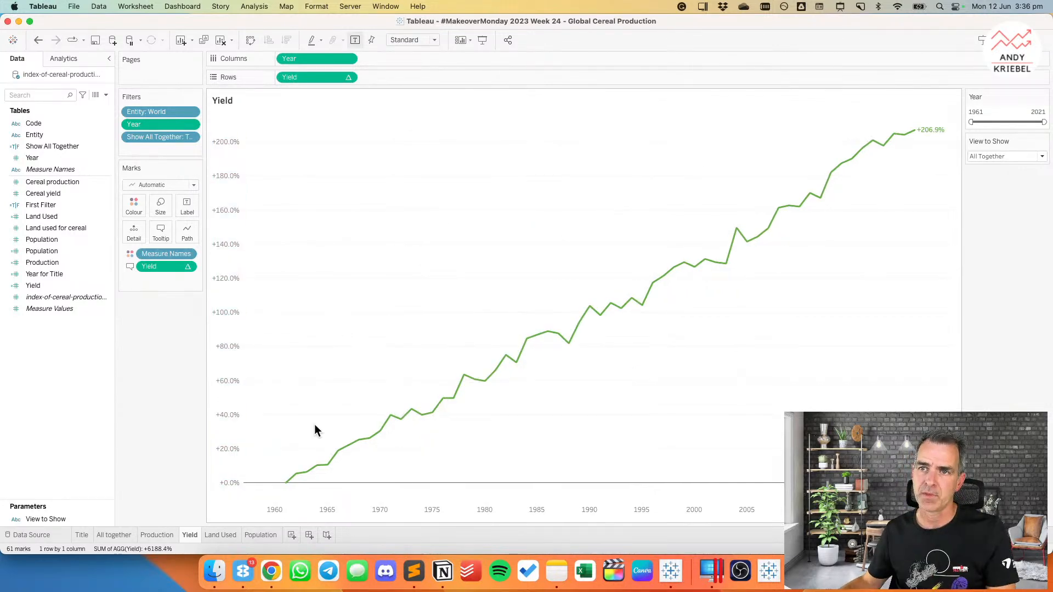
Step: Clear the vertical axis title on the Production sheet
left_click(154, 536)
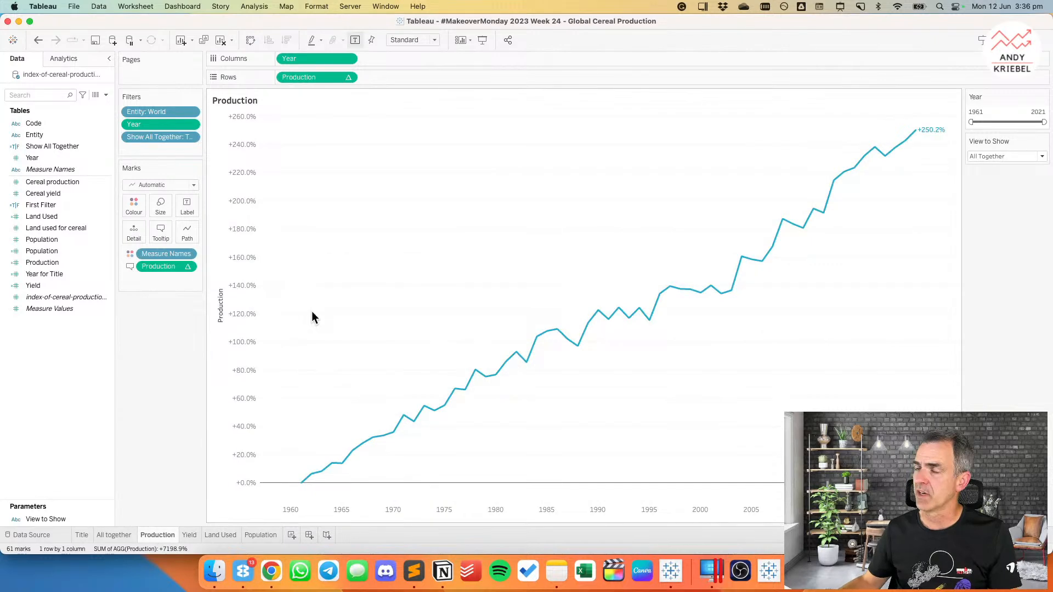
double_click(234, 300)
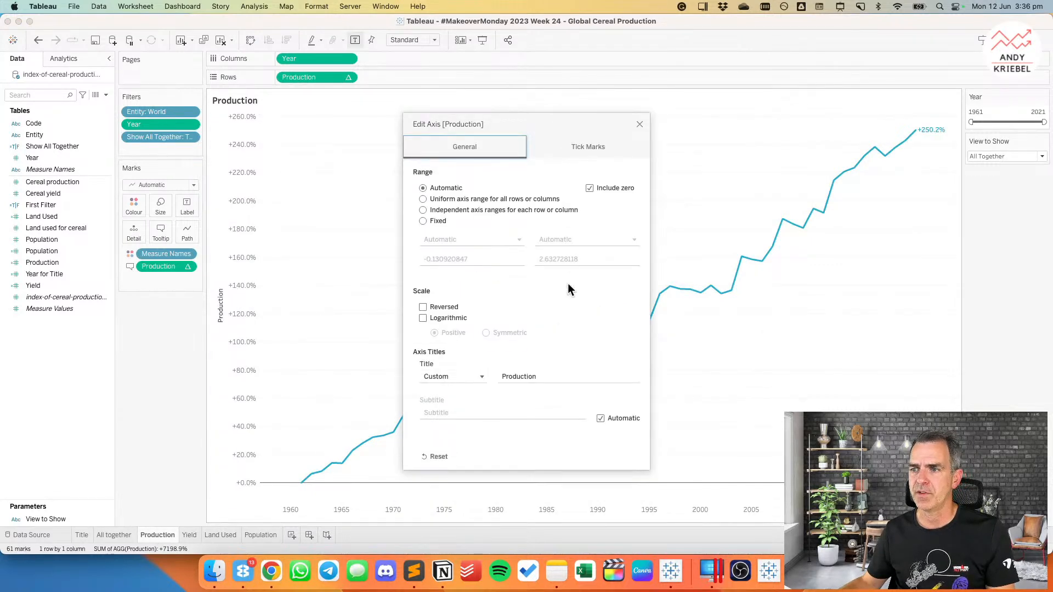
left_click(547, 377)
key("BackSpace")
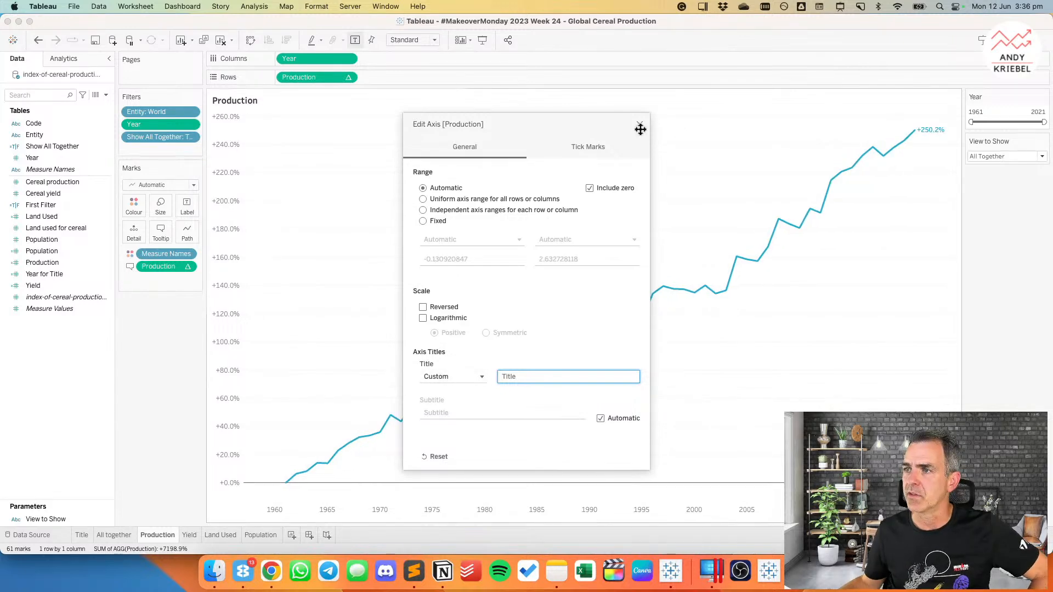
left_click(640, 124)
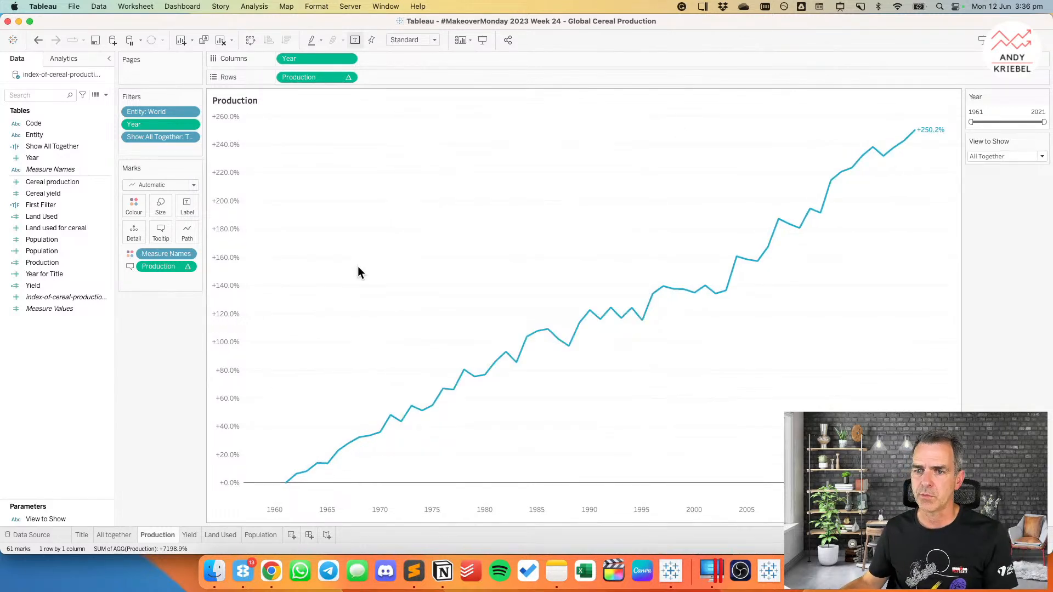
key("super+Tab")
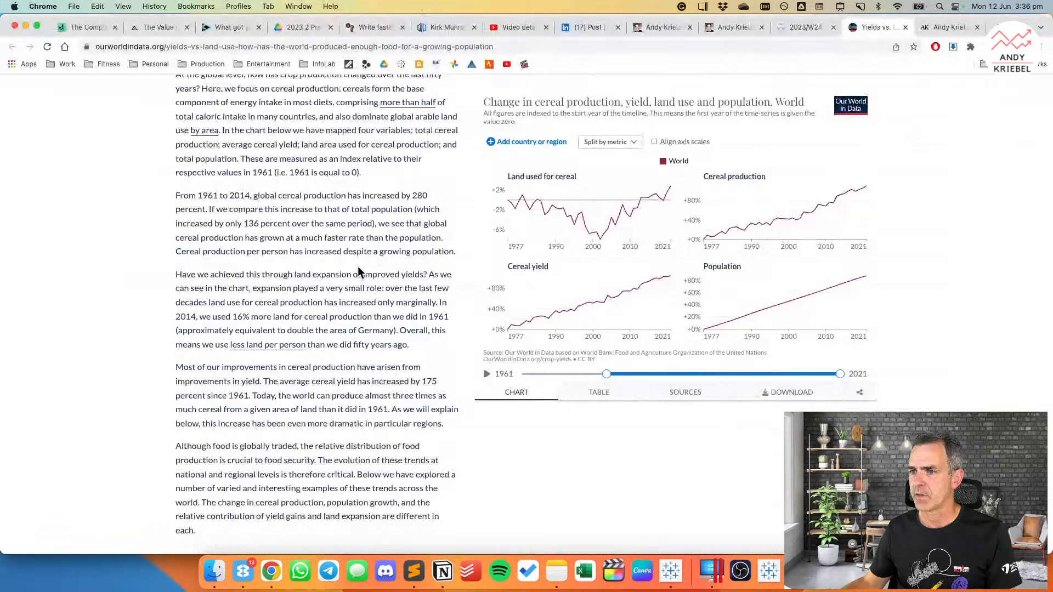
key("super+Tab")
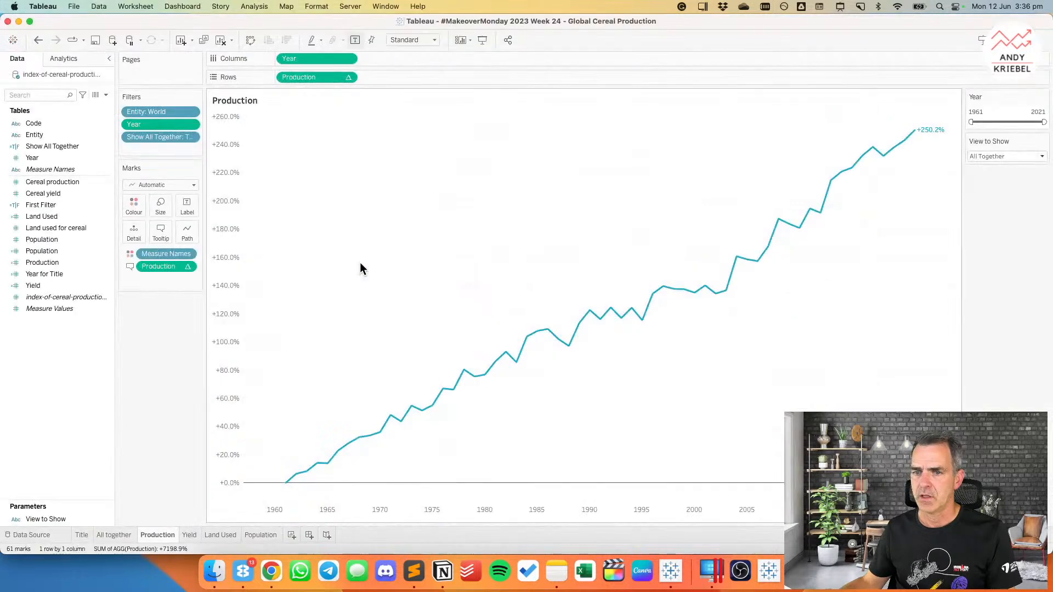
Step: Apply the Yield sheet's Year filter to all worksheets using this data source
left_click(190, 535)
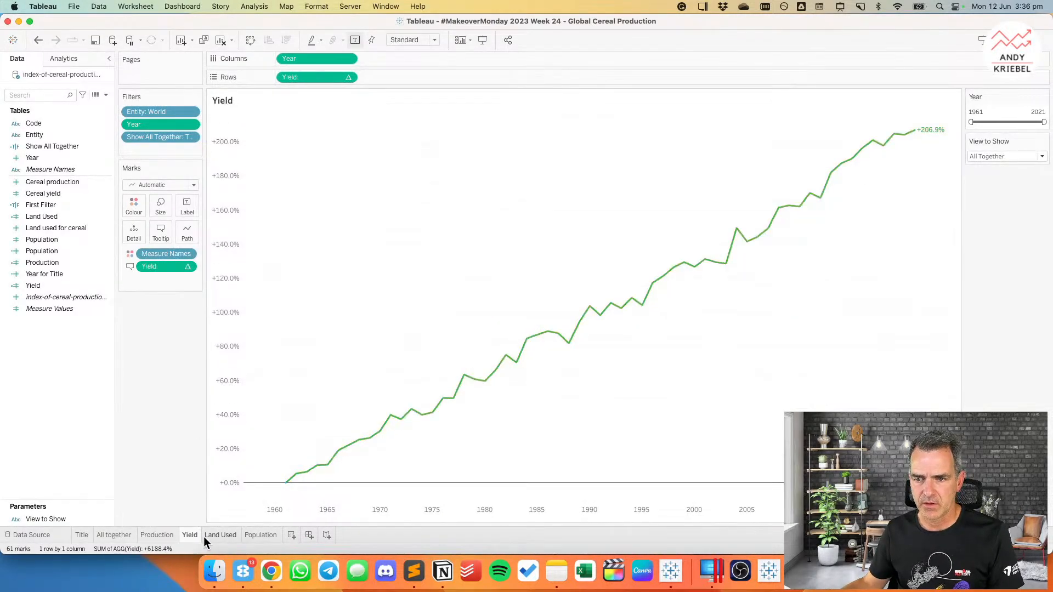
left_click(190, 125)
mouse_move(187, 185)
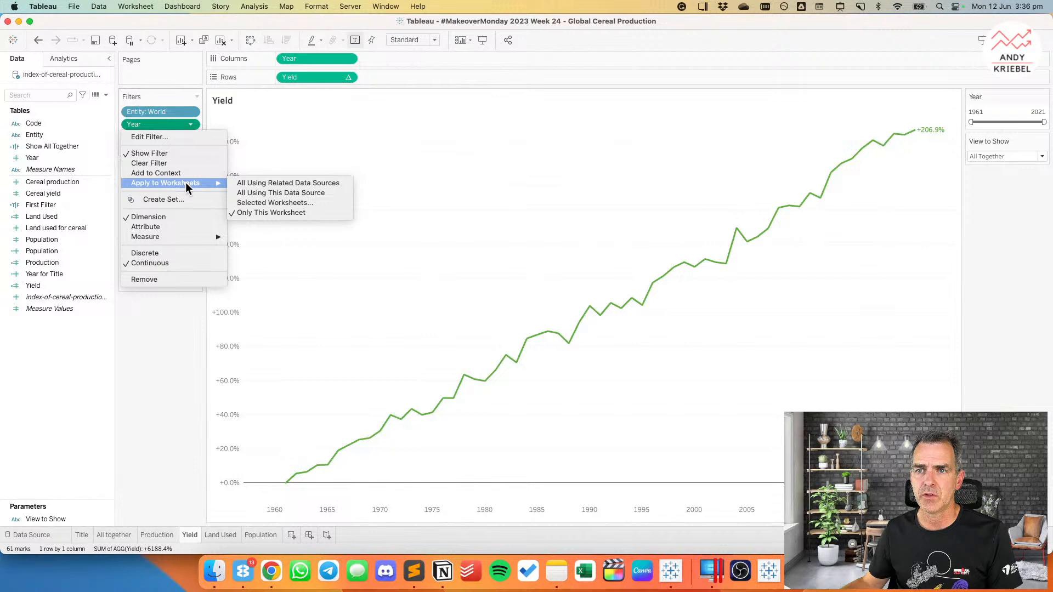
left_click(281, 193)
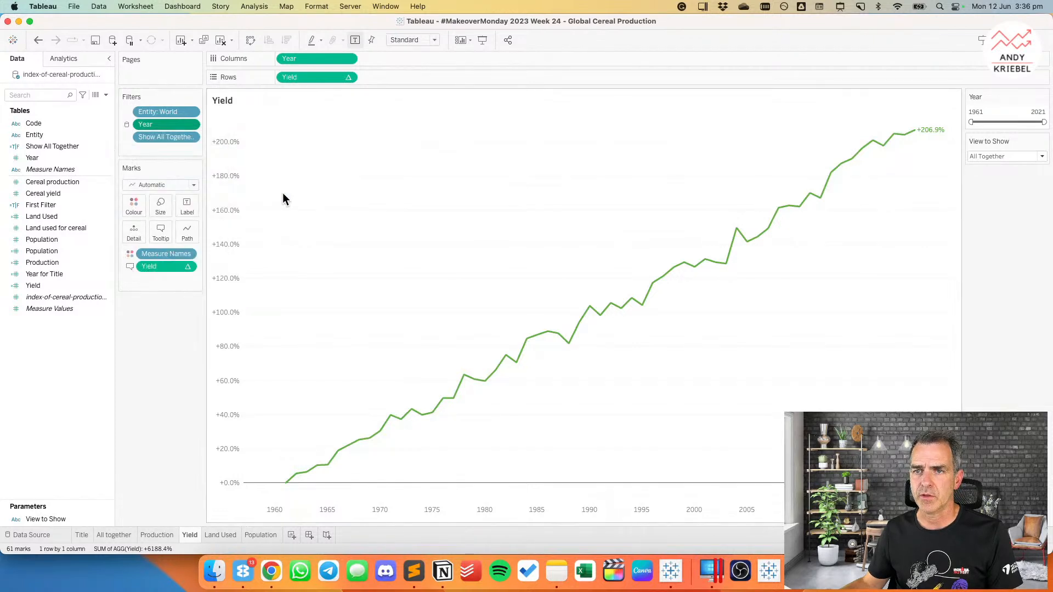
Step: Set the Population sheet's vertical axis numbers to the custom format +0%;-0% and copy the format text
left_click(215, 535)
left_click(259, 535)
mouse_move(259, 535)
mouse_move(208, 535)
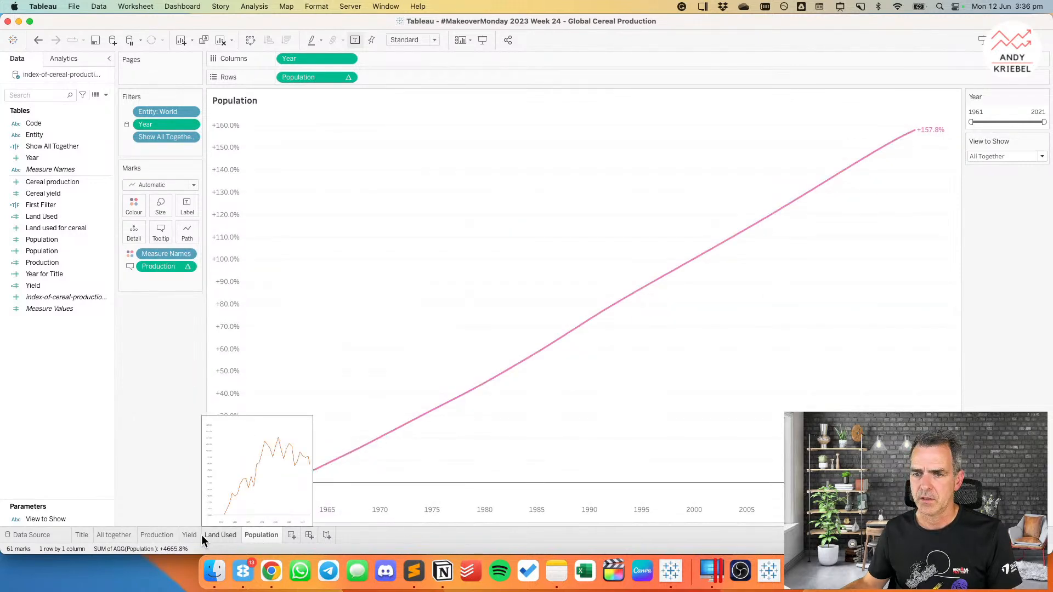
right_click(226, 323)
left_click(247, 374)
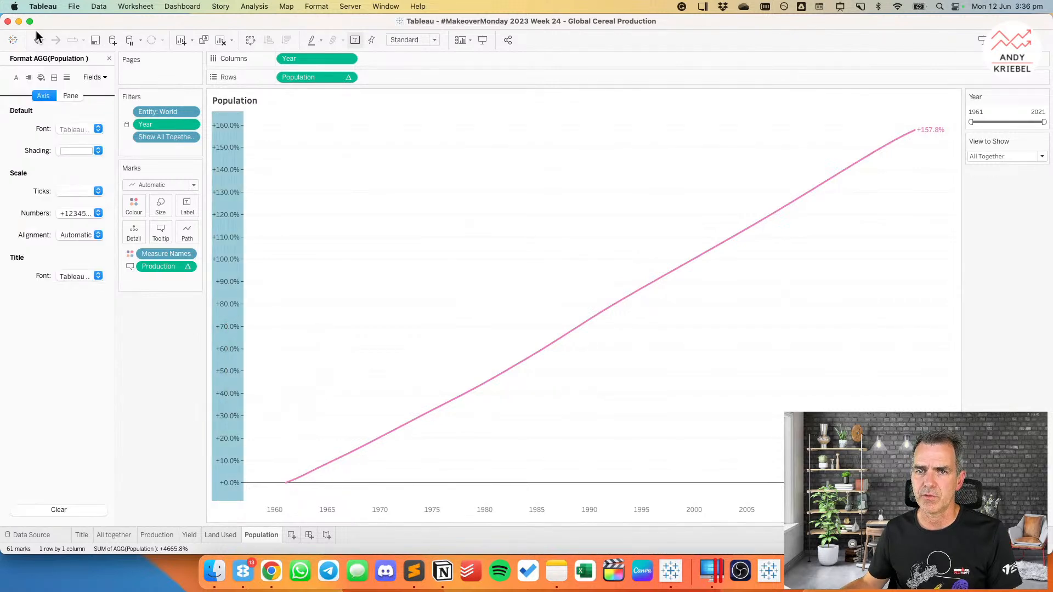
left_click(74, 213)
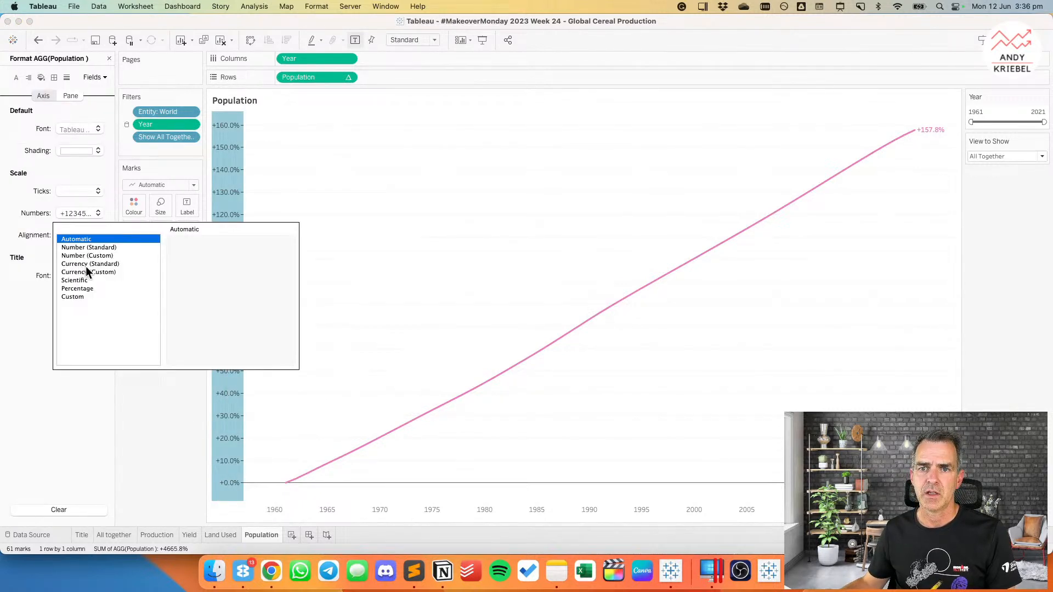
left_click(76, 289)
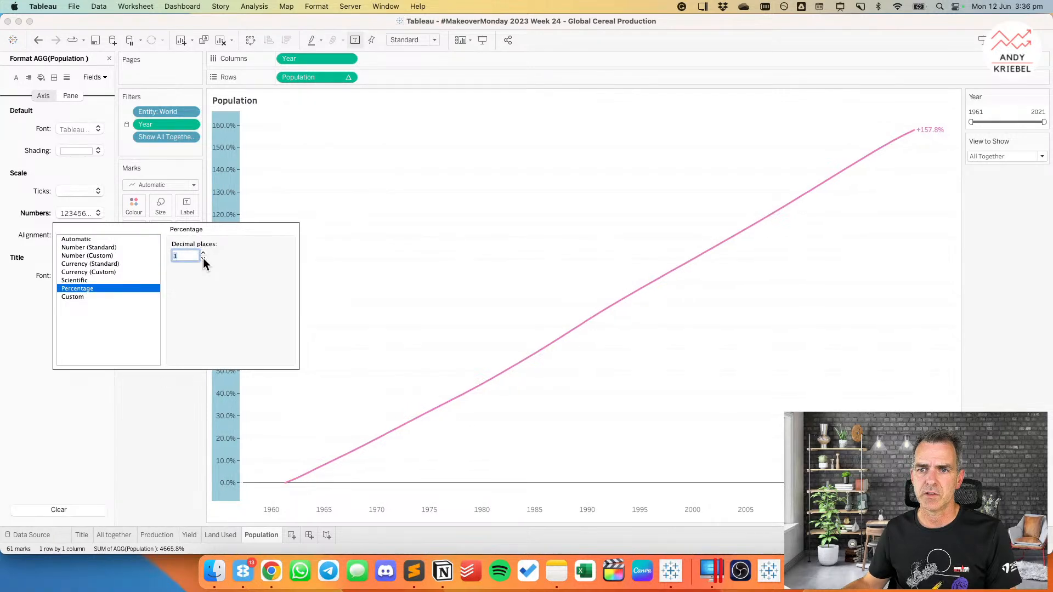
left_click(202, 259)
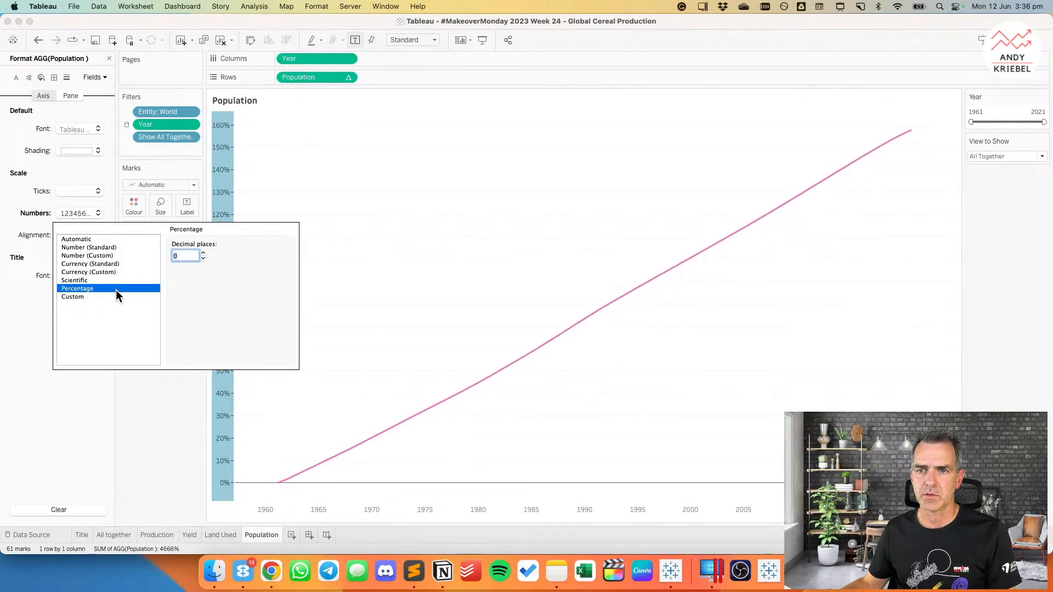
left_click(89, 297)
left_click(174, 255)
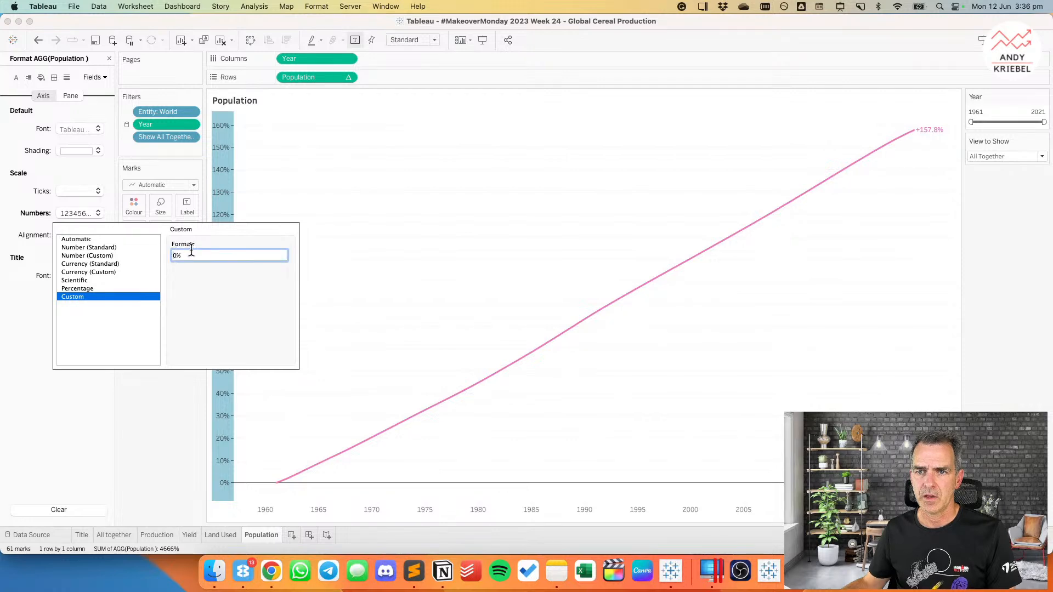
type("+")
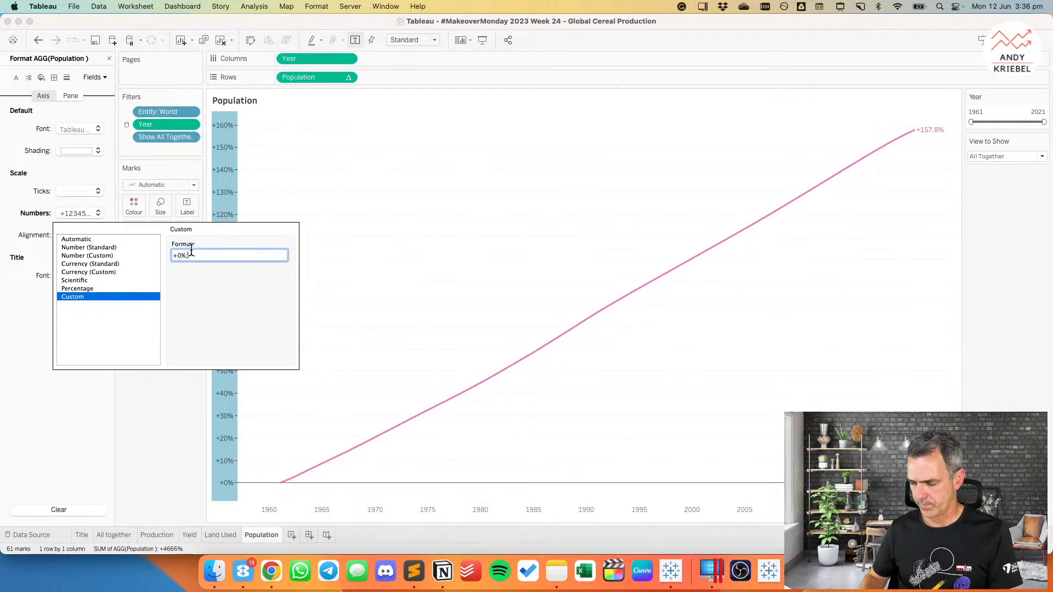
key("super+a")
key("super+c")
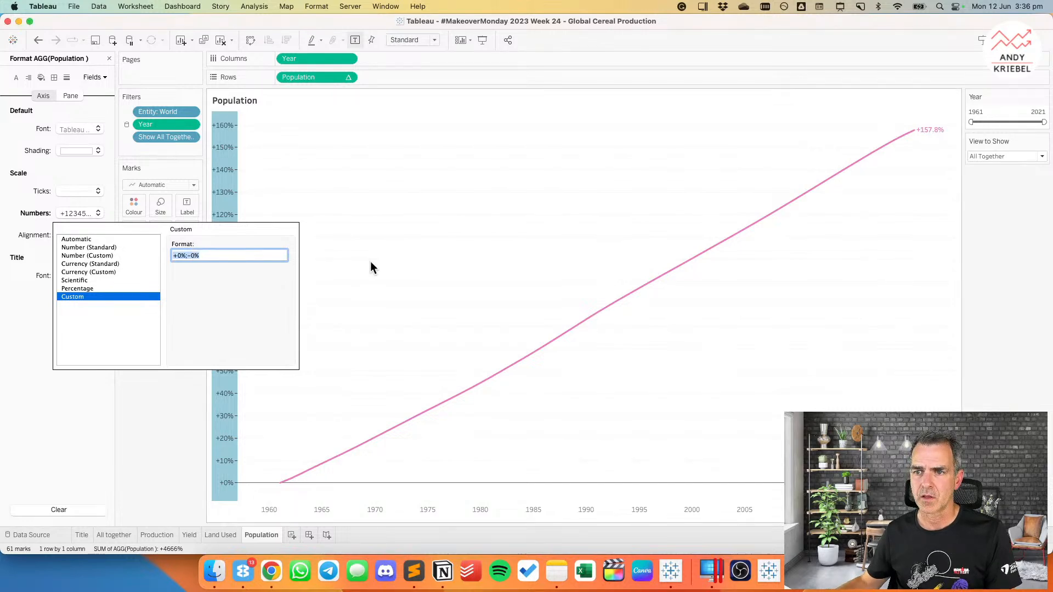
left_click(370, 262)
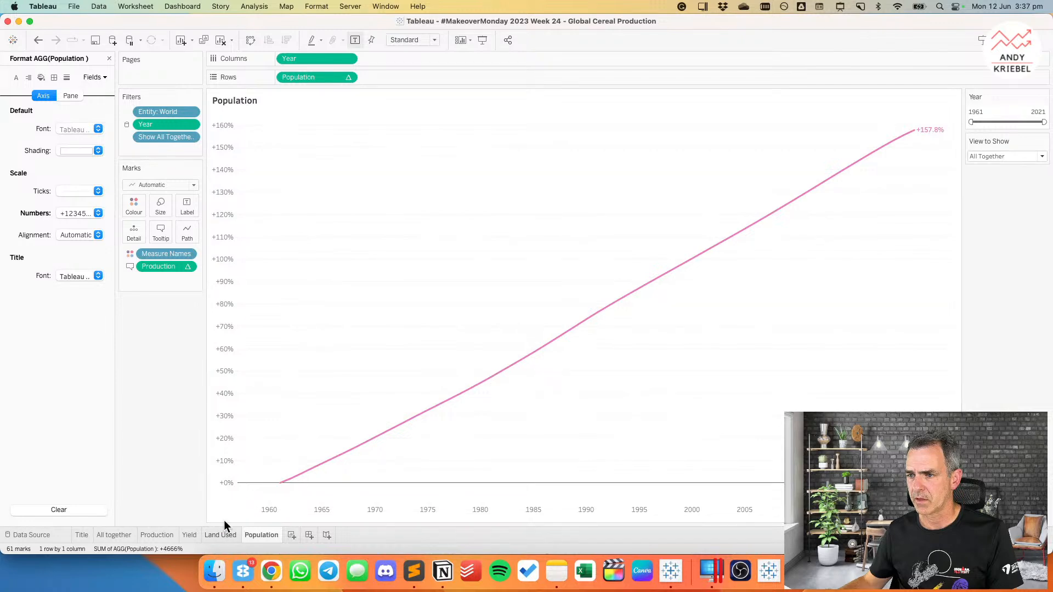
Step: Set the Land Used sheet's vertical axis numbers to the custom format +0%;-0%
left_click(220, 535)
left_click(226, 362)
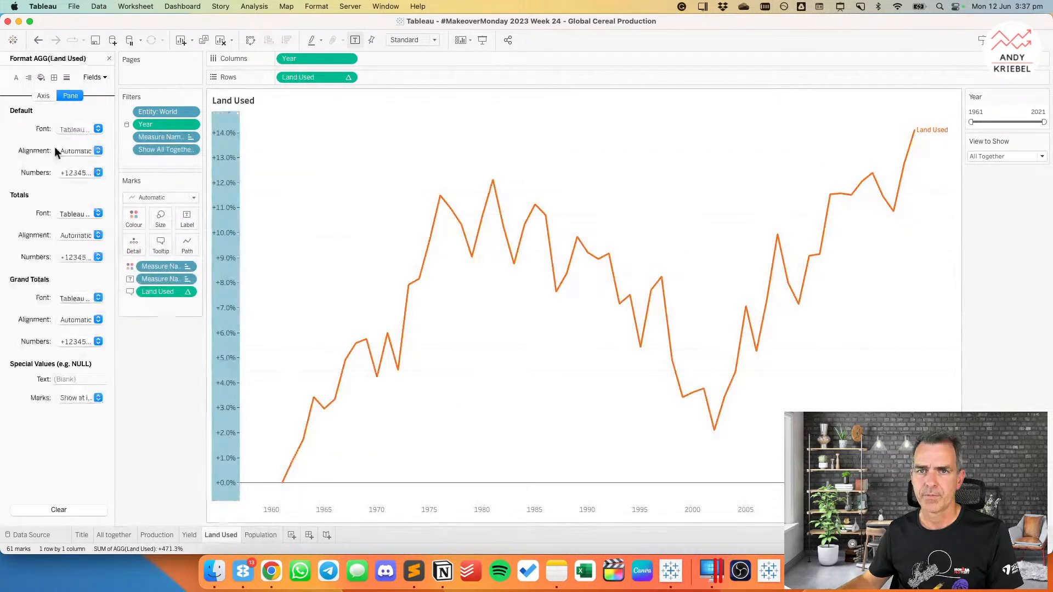
left_click(43, 96)
left_click(74, 214)
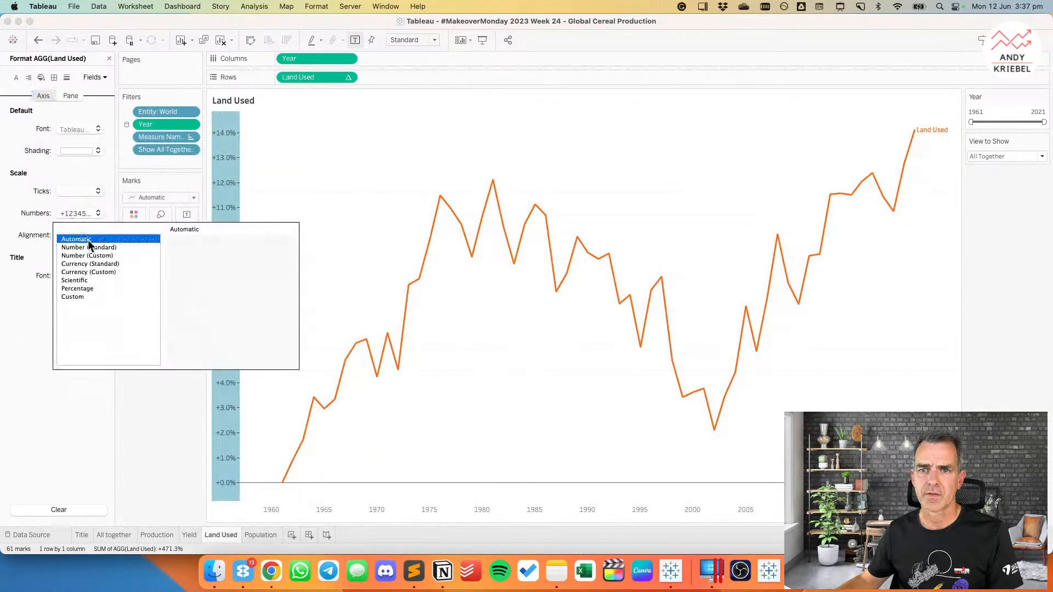
left_click(74, 297)
key("super+v")
left_click(329, 248)
left_click(341, 242)
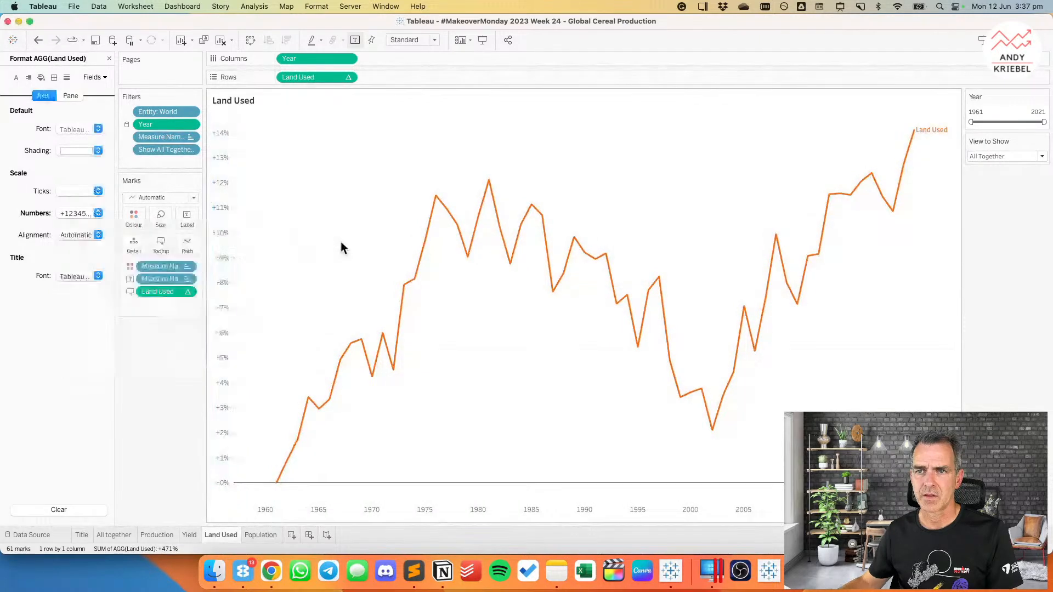
Step: Set the Yield sheet's vertical axis numbers to the custom format +0%;-0%
left_click(189, 535)
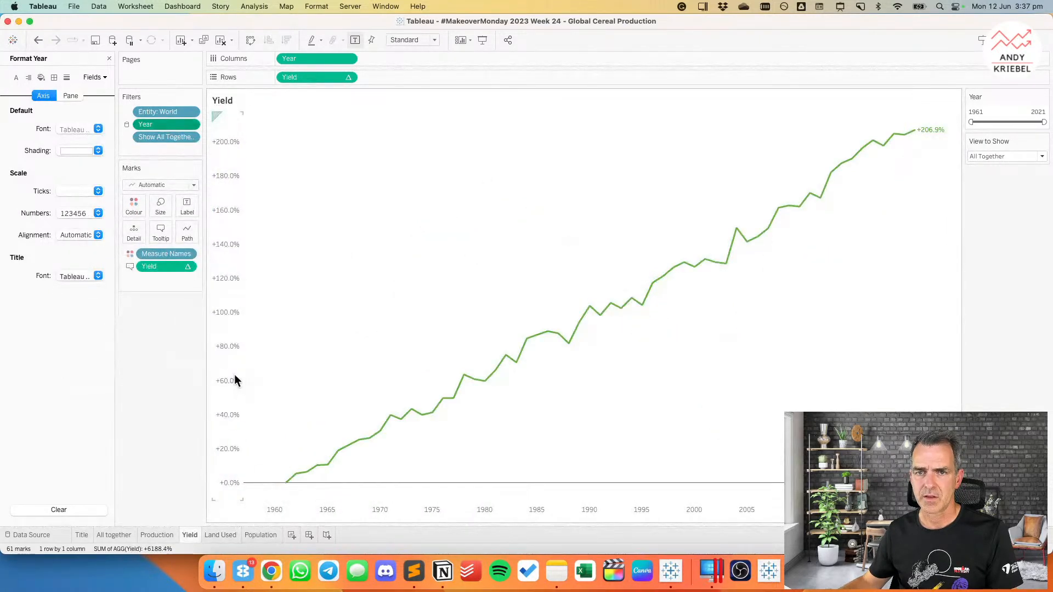
left_click(235, 375)
left_click(67, 213)
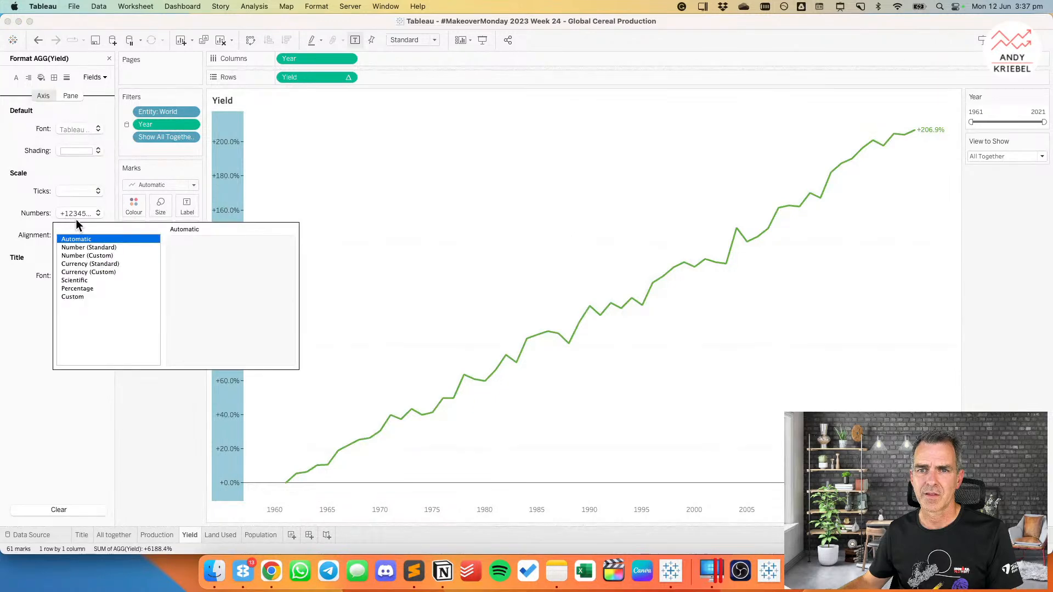
left_click(73, 296)
type("+0%;-0%")
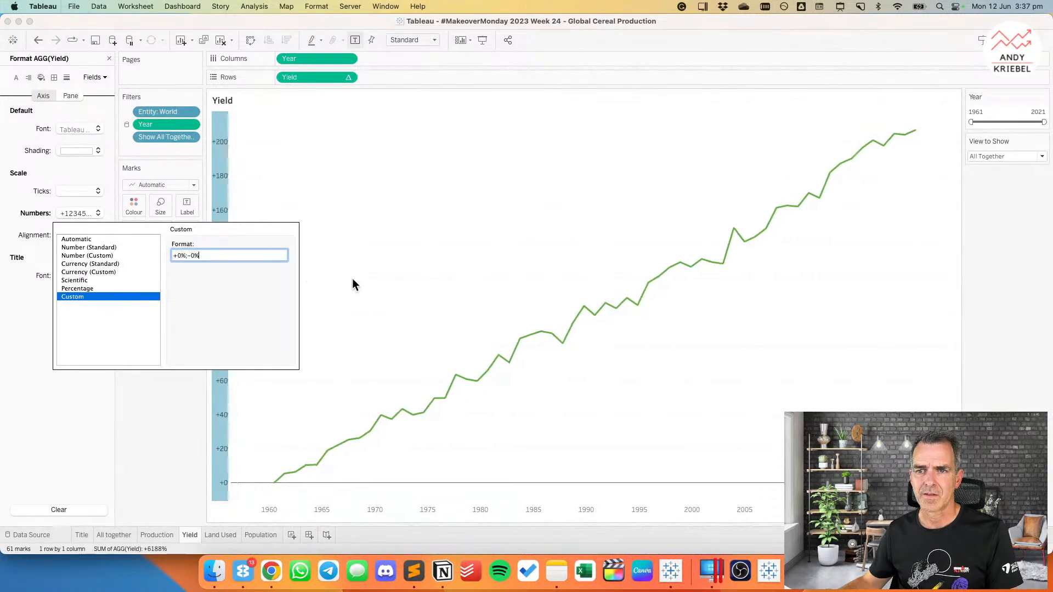
left_click(352, 284)
Step: Set the Production sheet's vertical axis numbers to the custom format +0%;-0%
left_click(160, 536)
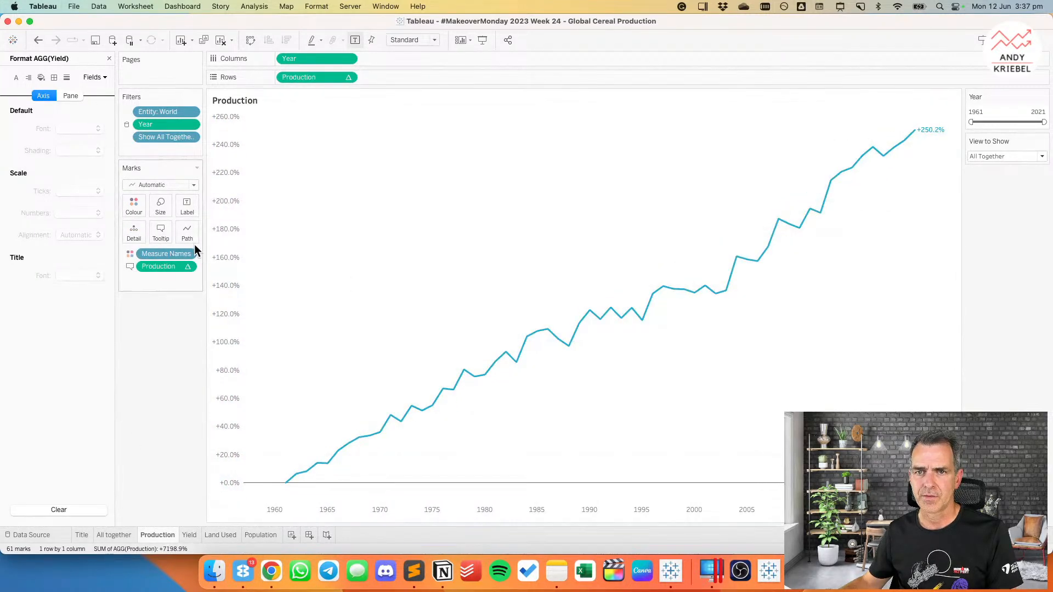
left_click(219, 255)
left_click(76, 214)
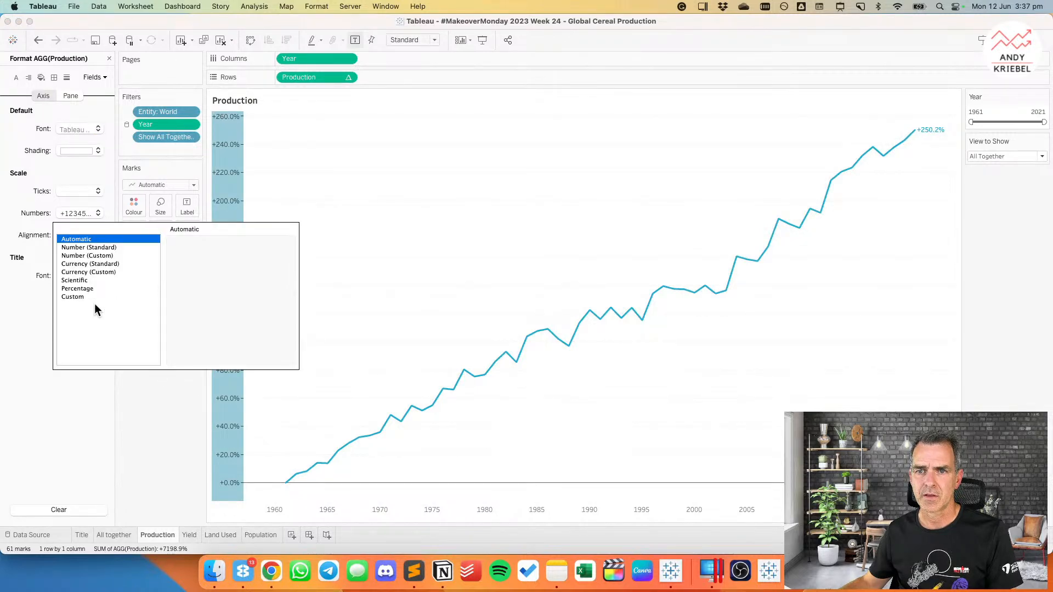
left_click(81, 296)
left_click(239, 251)
type("+0%;-0%")
left_click(367, 252)
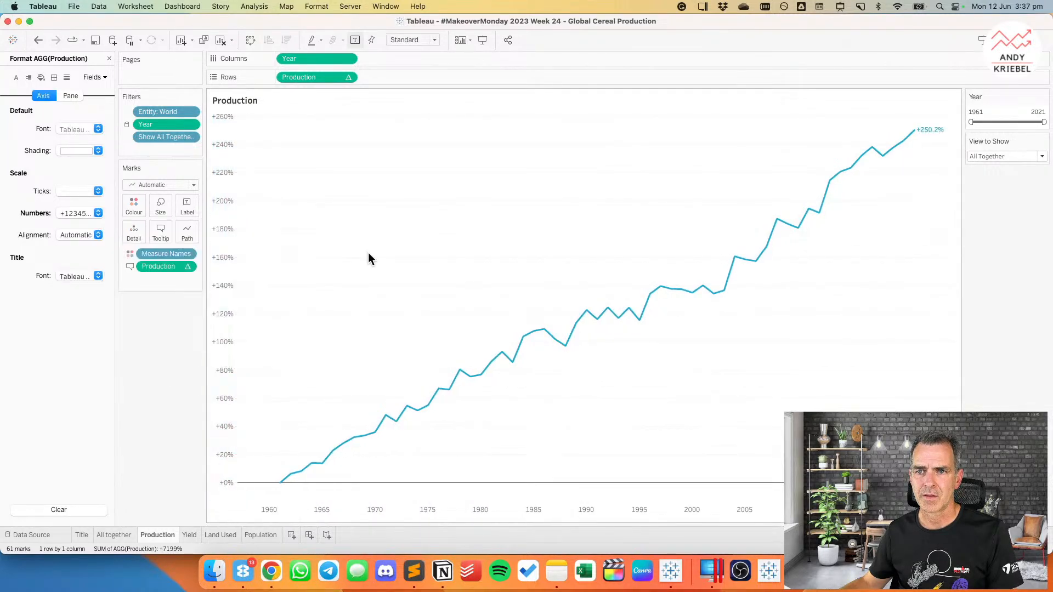
Step: Set the Production field's pane numbers to the custom format +0.0%;-0.0% and close the formatting settings
mouse_move(487, 375)
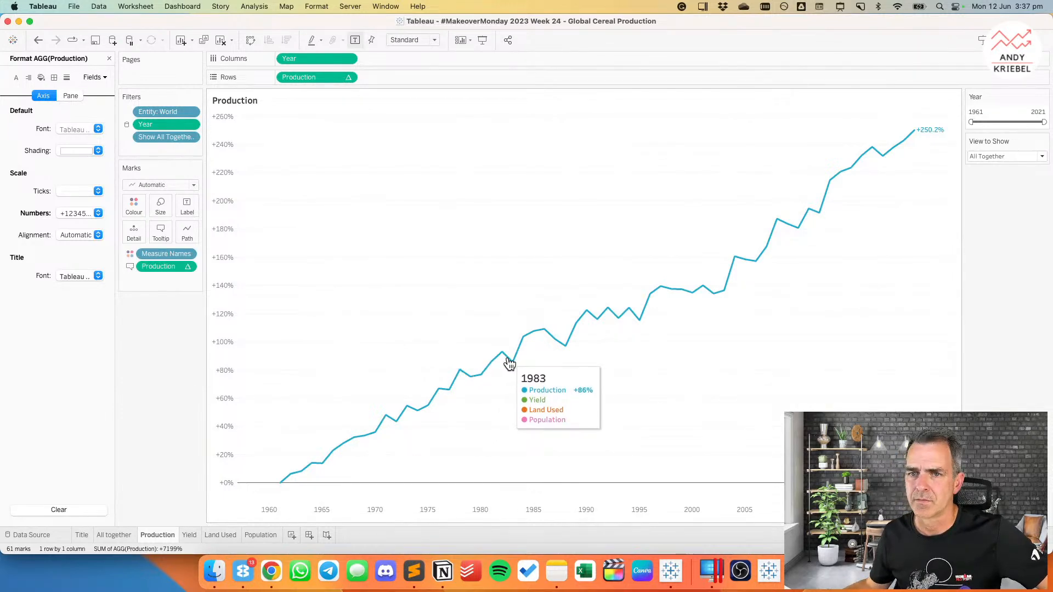
left_click(71, 96)
left_click(69, 174)
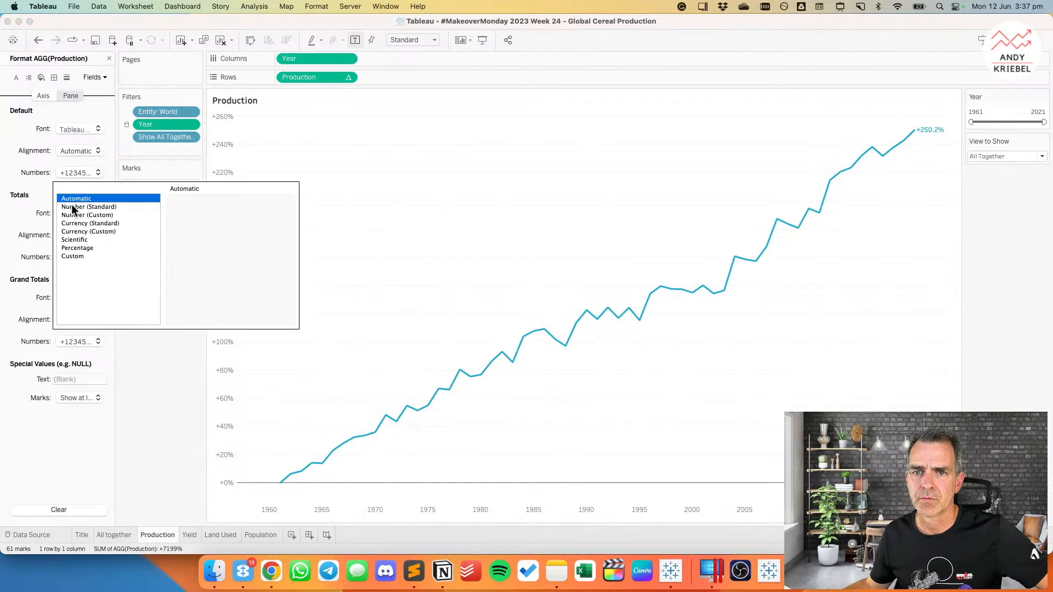
left_click(77, 256)
left_click(179, 215)
key("super+v")
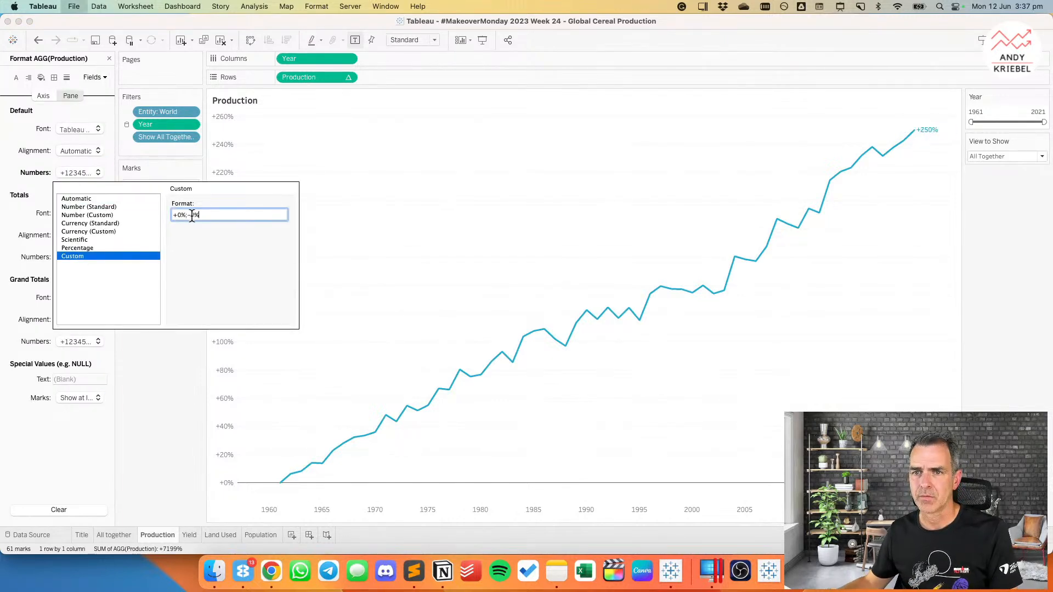
type("0.0")
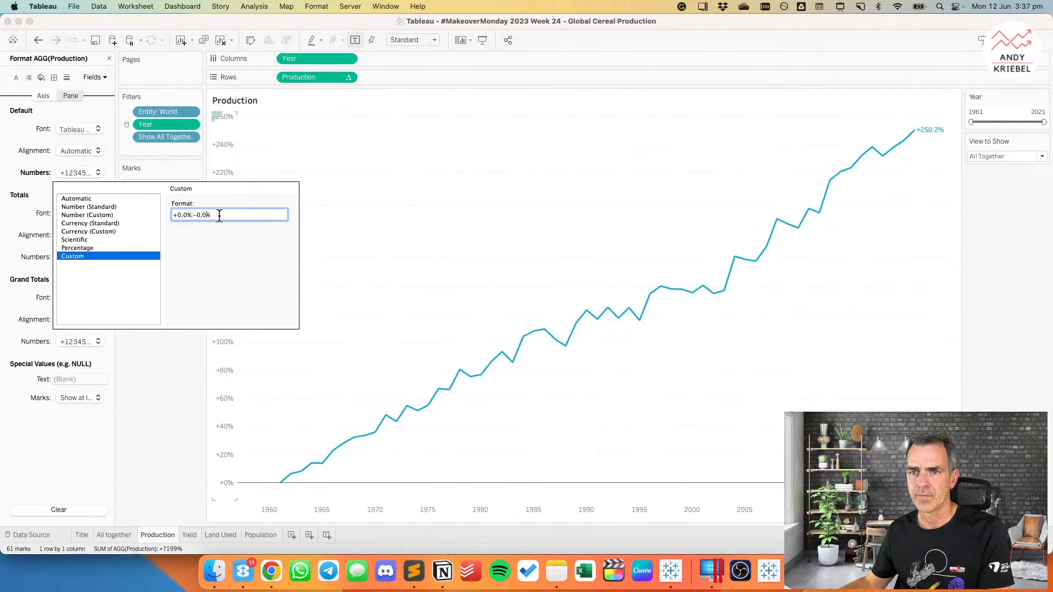
left_click(404, 265)
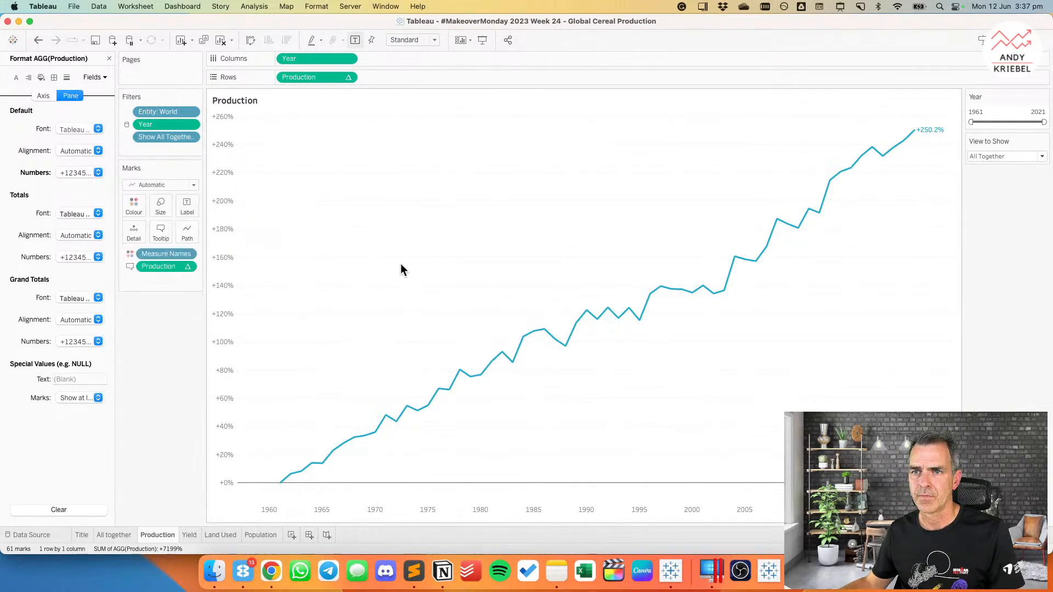
left_click(109, 58)
Step: Check the pane and axis number formats of the Production field used in the tooltip
right_click(154, 262)
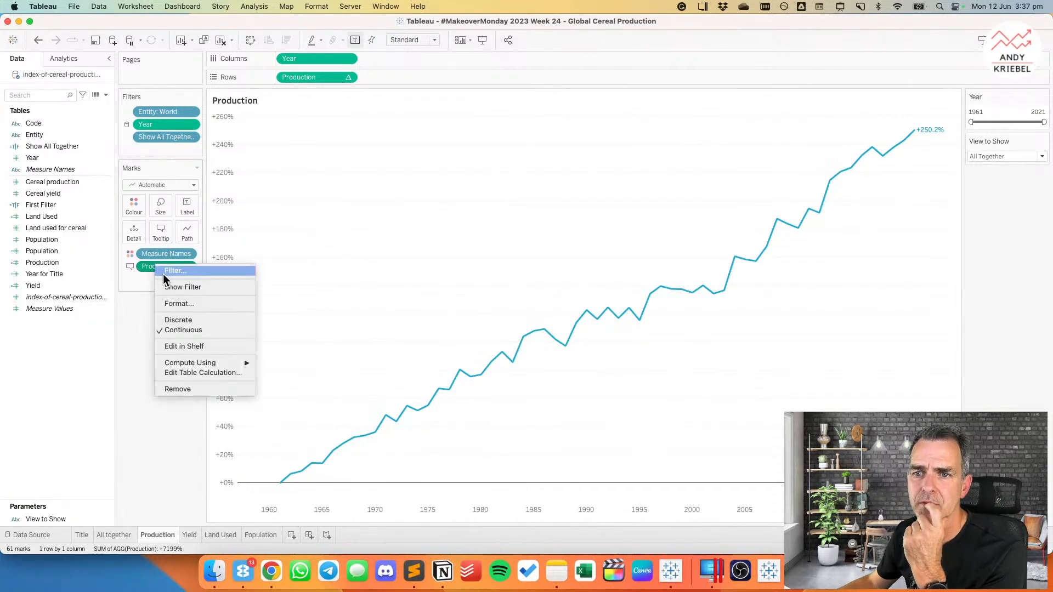
left_click(174, 303)
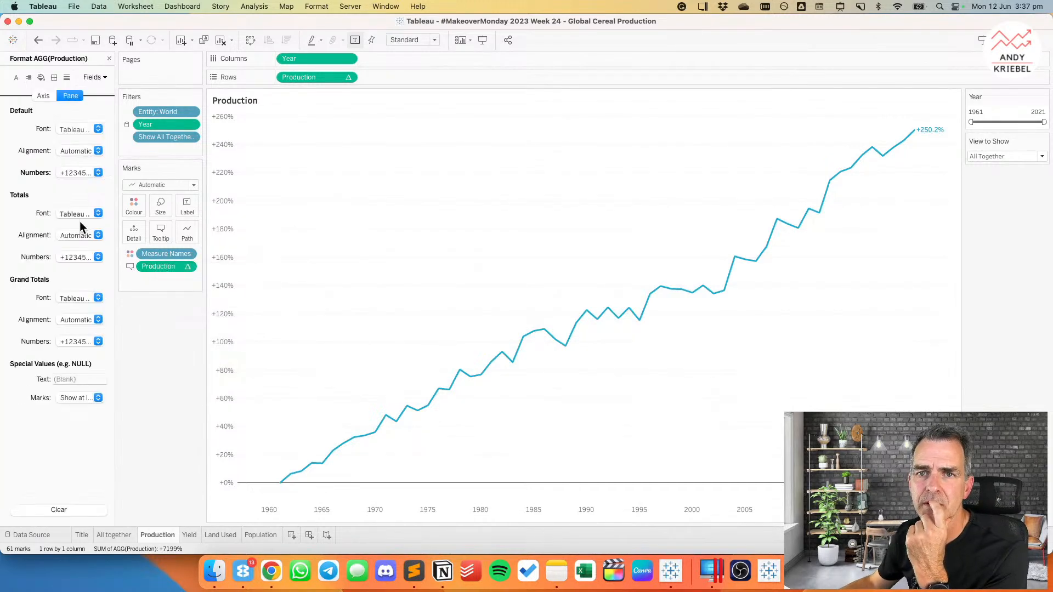
left_click(78, 172)
left_click(42, 96)
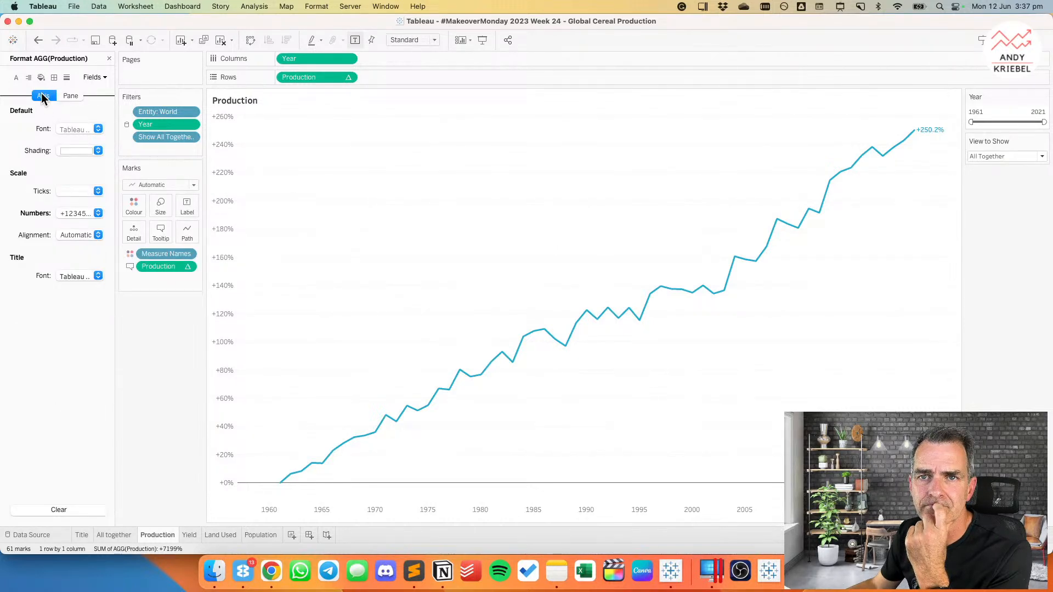
left_click(75, 213)
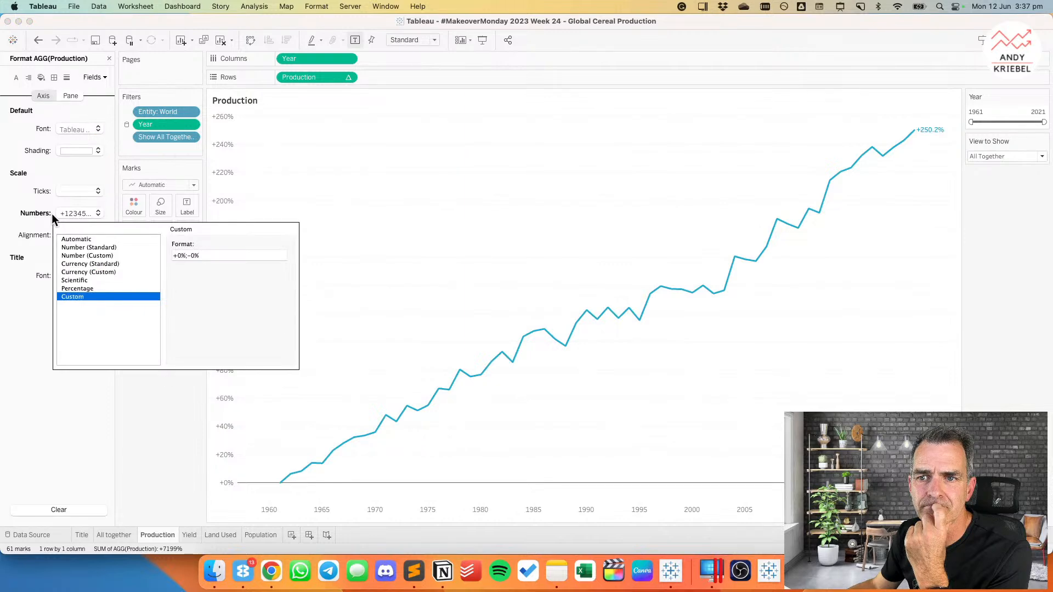
left_click(52, 213)
left_click(109, 58)
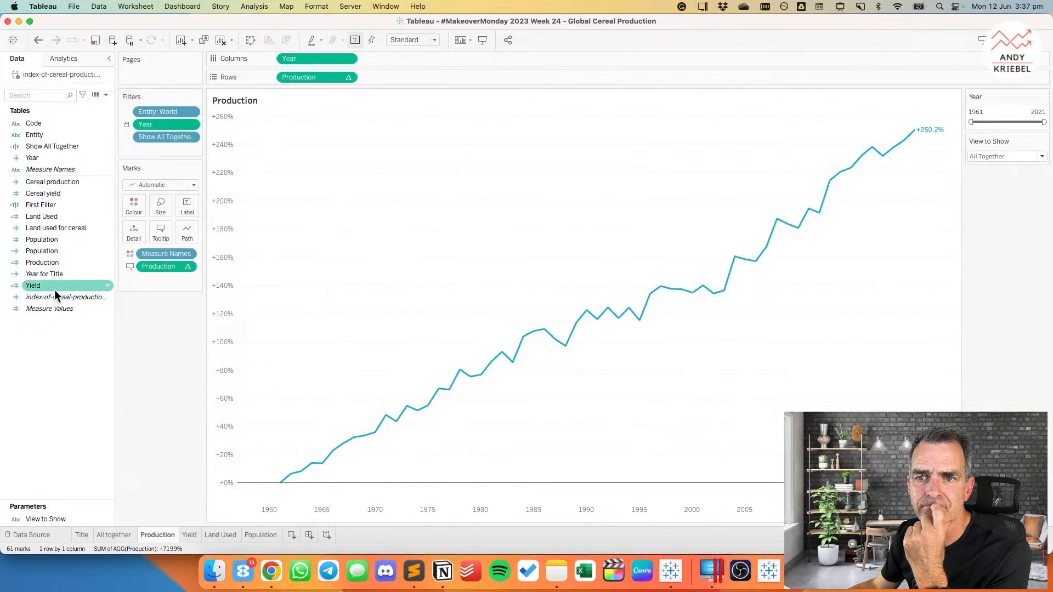
Step: Filter Measure Names on the Production sheet to only Production and replace Production on Rows with Measure Values
left_click_drag(54, 289, 188, 153)
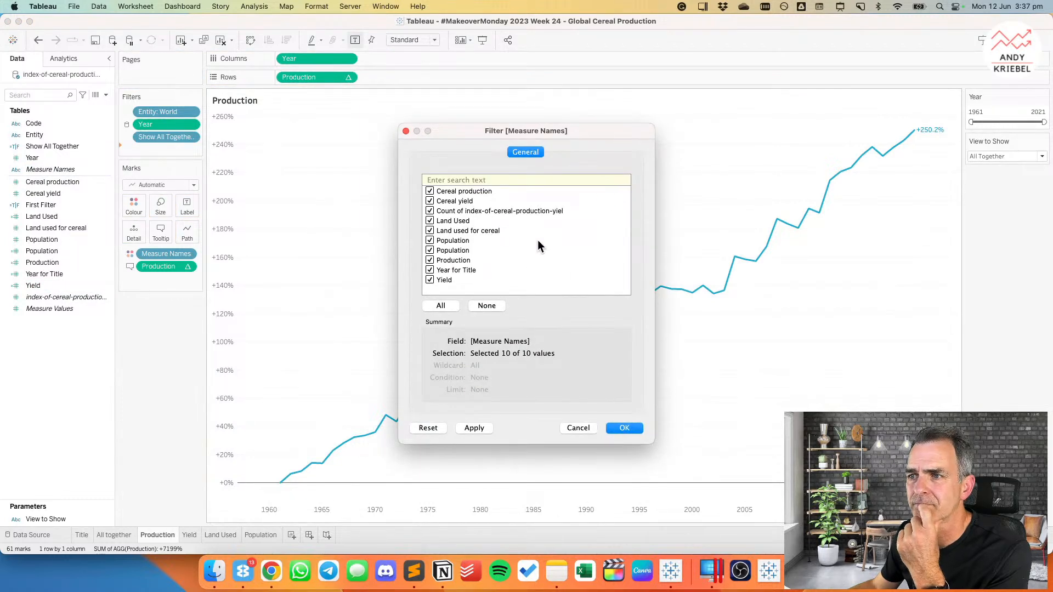
left_click(486, 305)
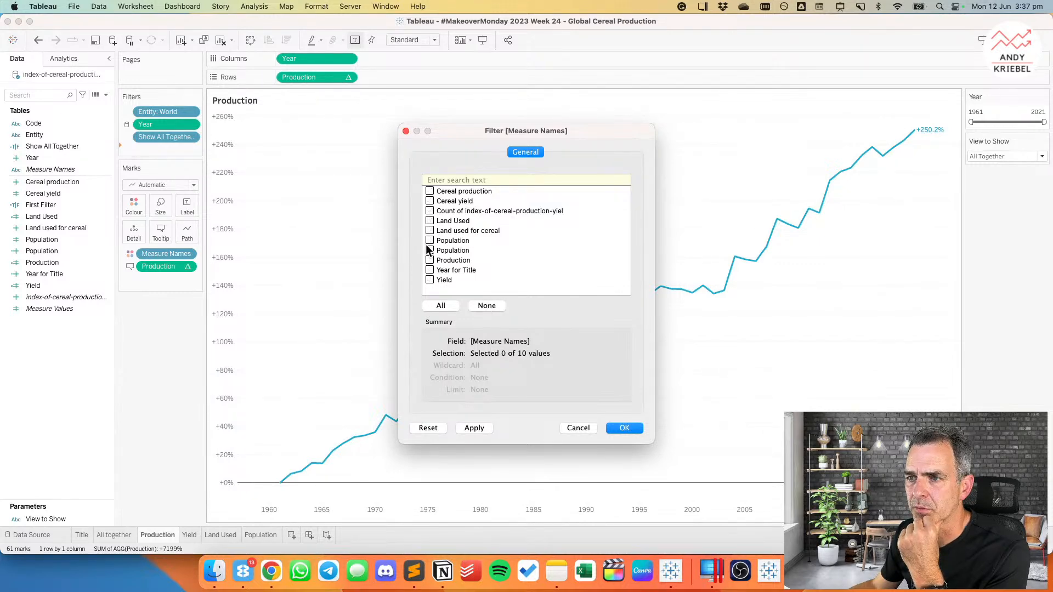
left_click(607, 427)
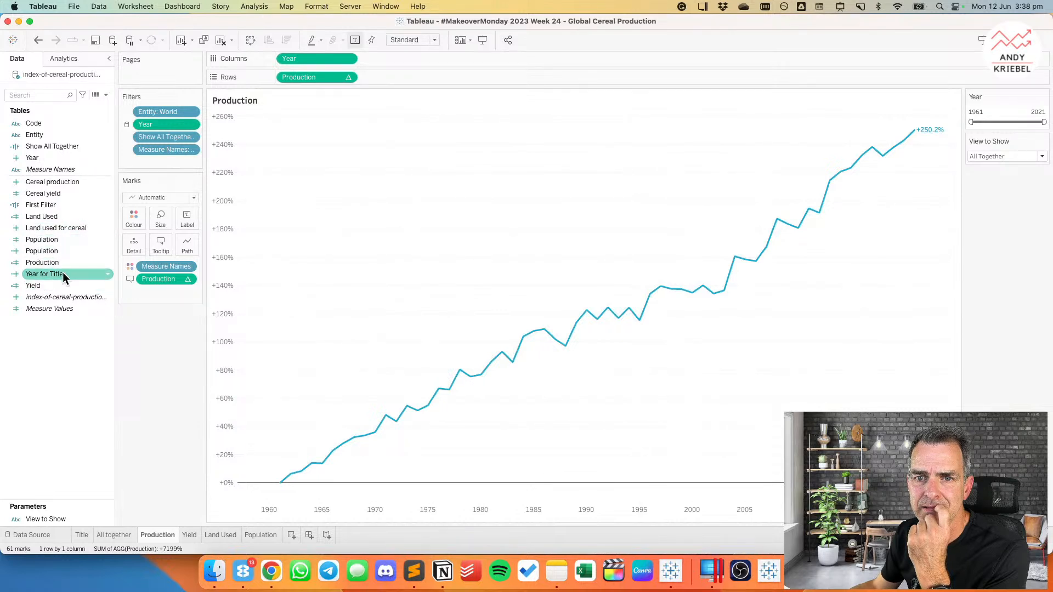
left_click_drag(58, 308, 311, 76)
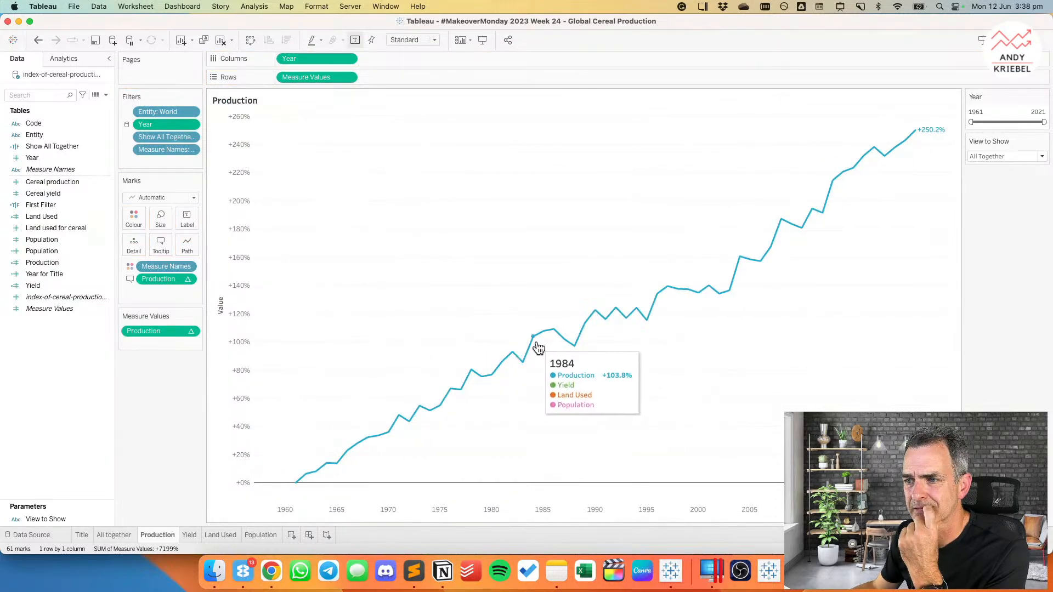
Step: Clear the vertical axis title on the Production sheet
double_click(228, 312)
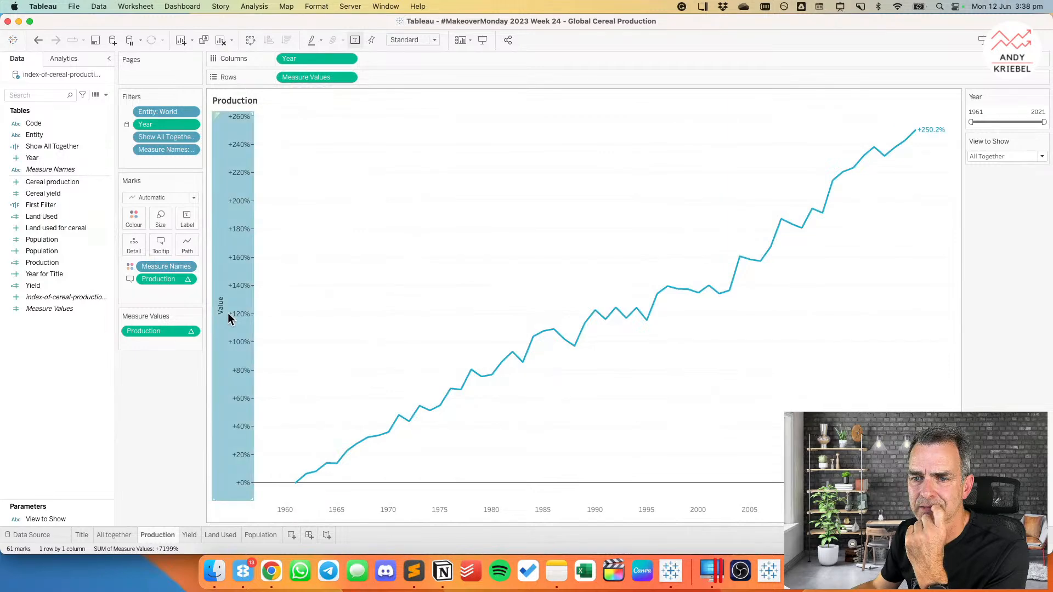
double_click(504, 377)
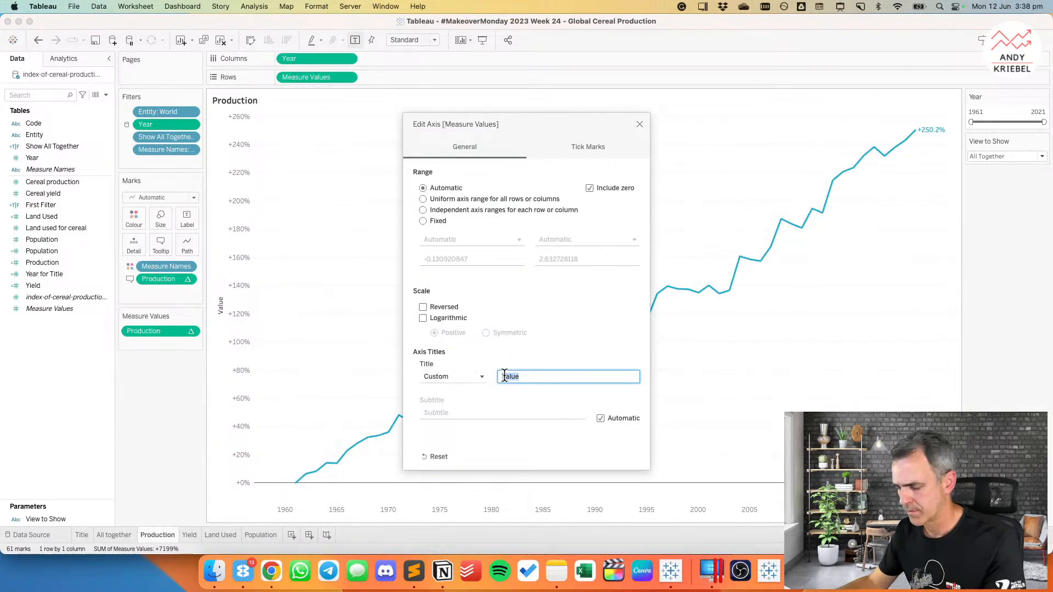
key("BackSpace")
left_click(640, 125)
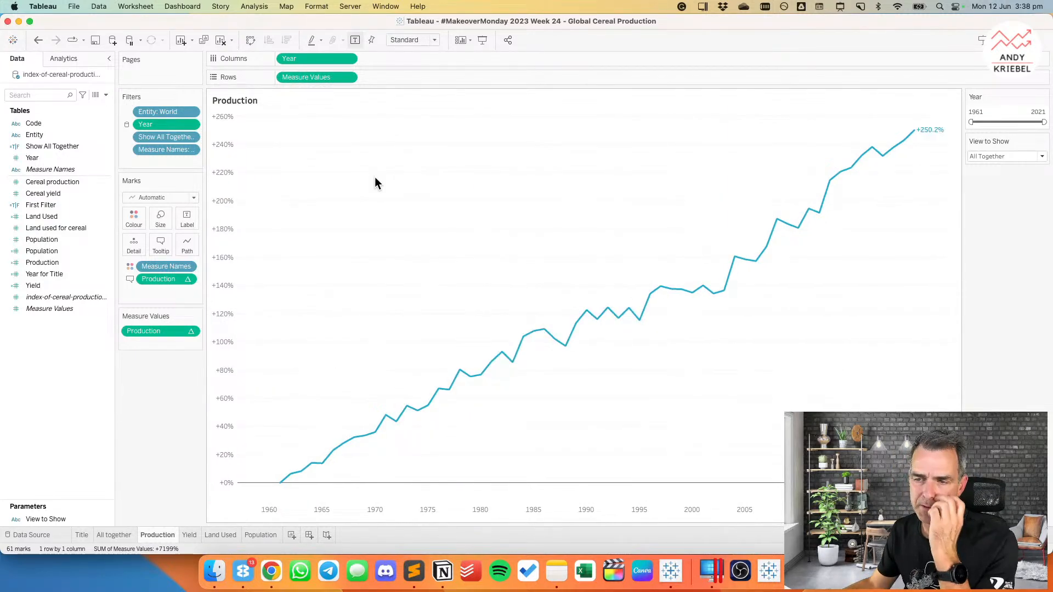
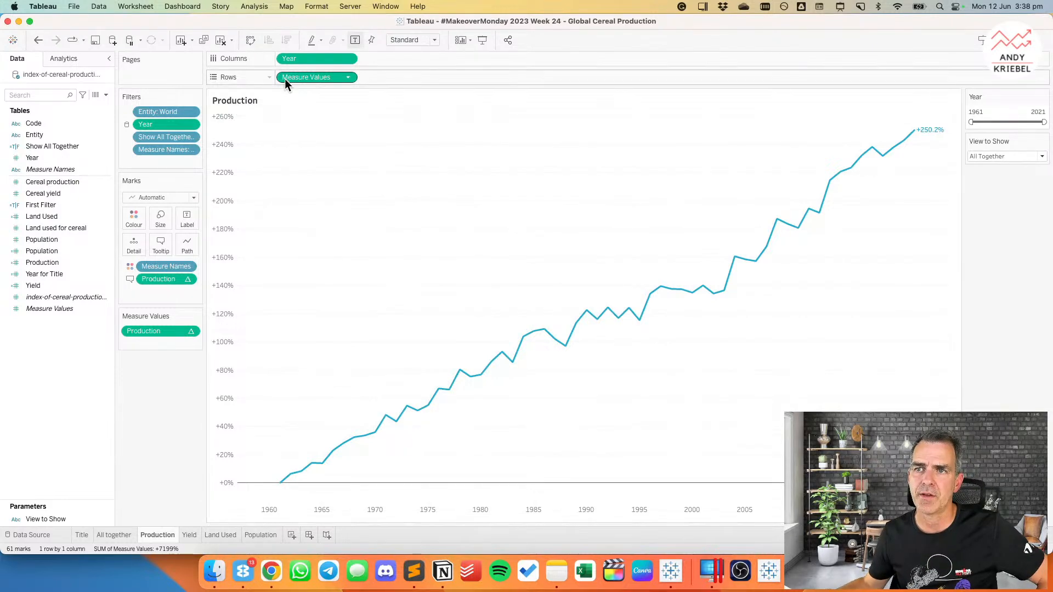
Step: Filter Measure Names on the Yield sheet to only Yield and replace Yield on Rows with Measure Values
left_click(190, 535)
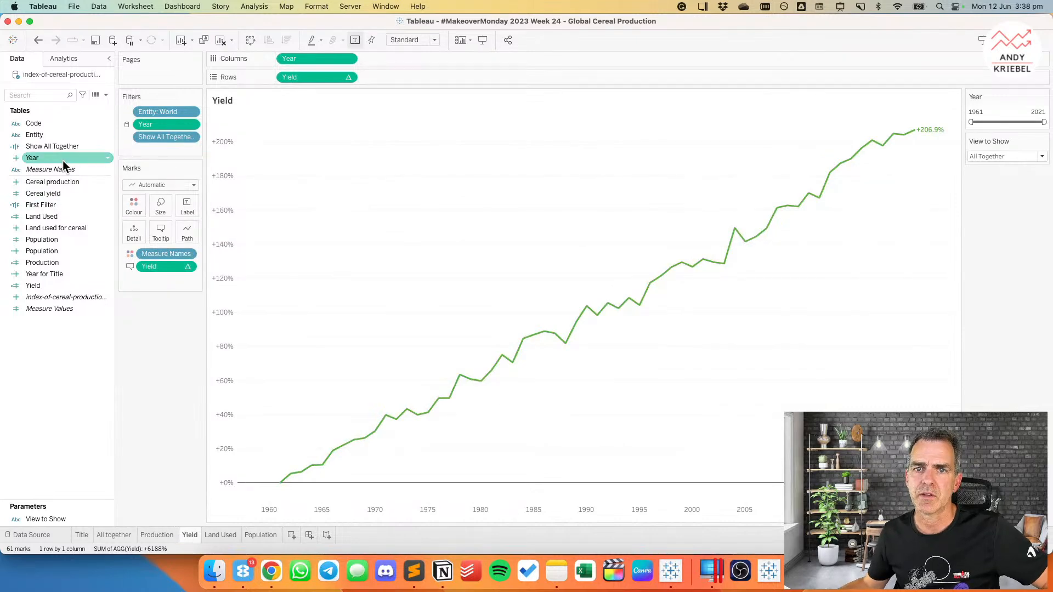
left_click_drag(61, 170, 162, 147)
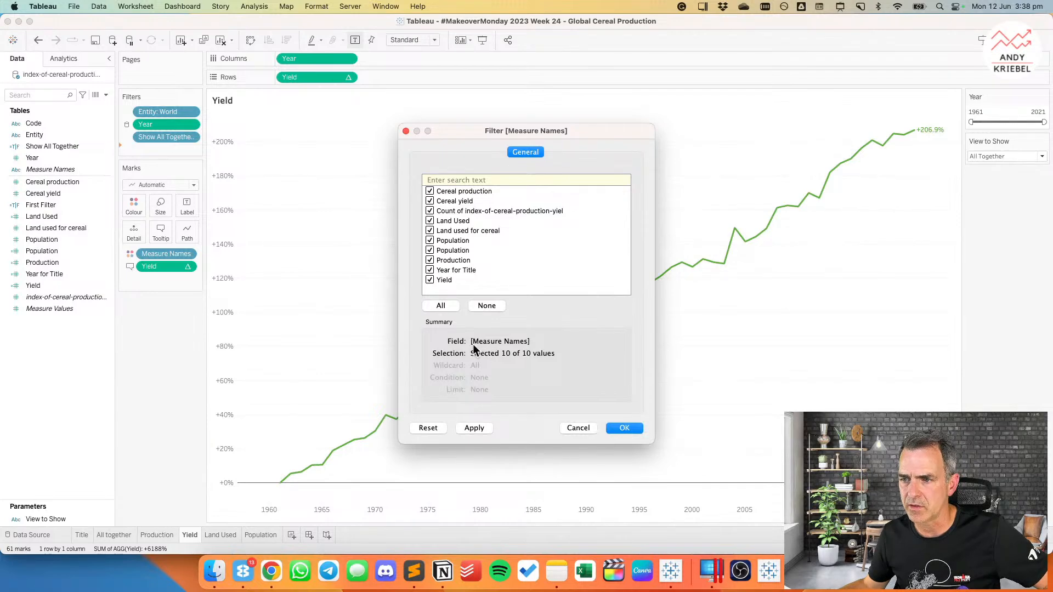
left_click(487, 307)
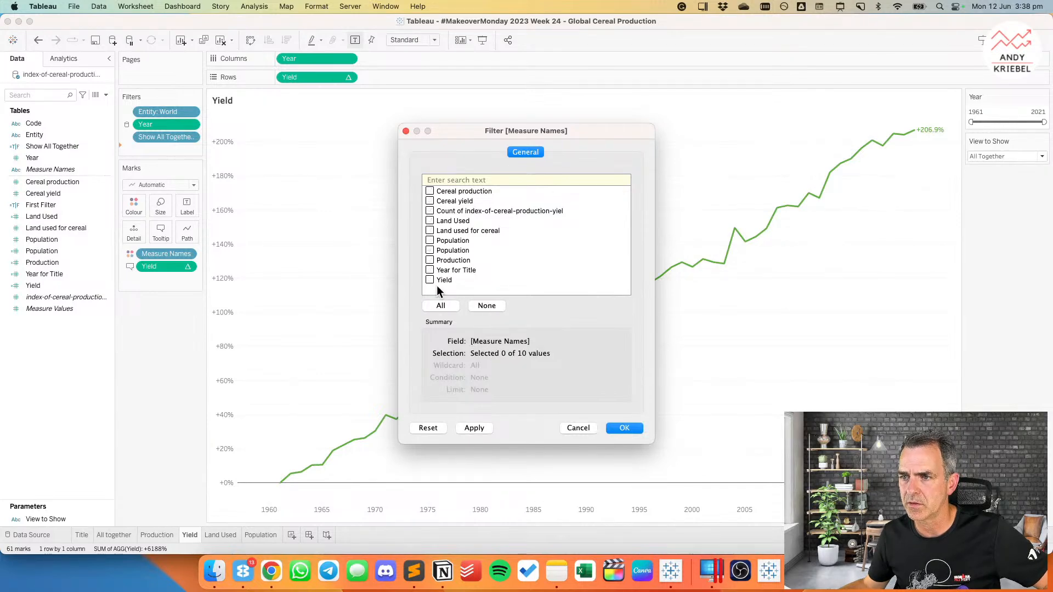
left_click(626, 428)
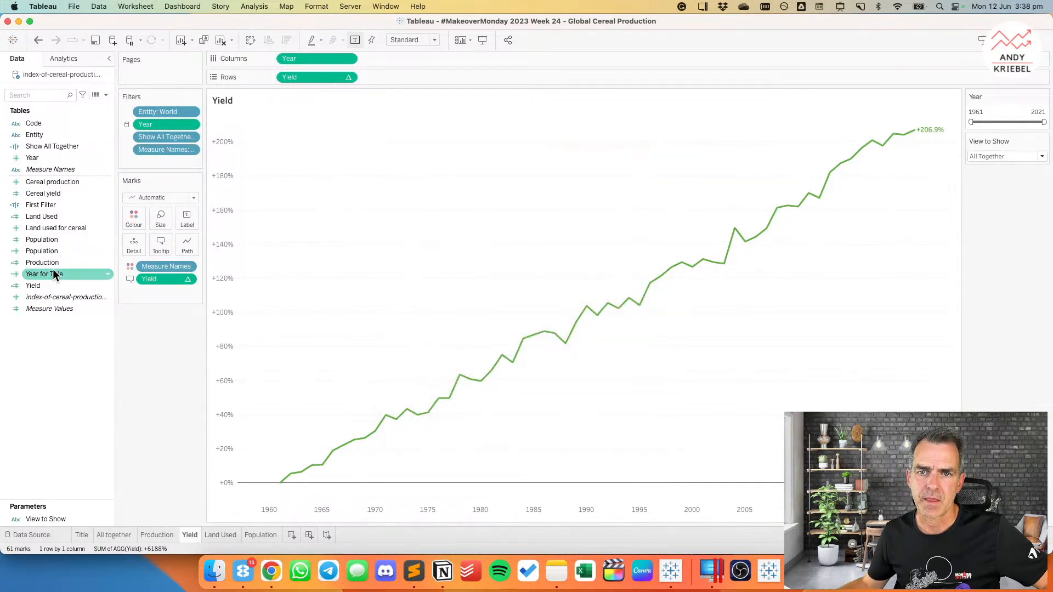
left_click_drag(57, 306, 311, 82)
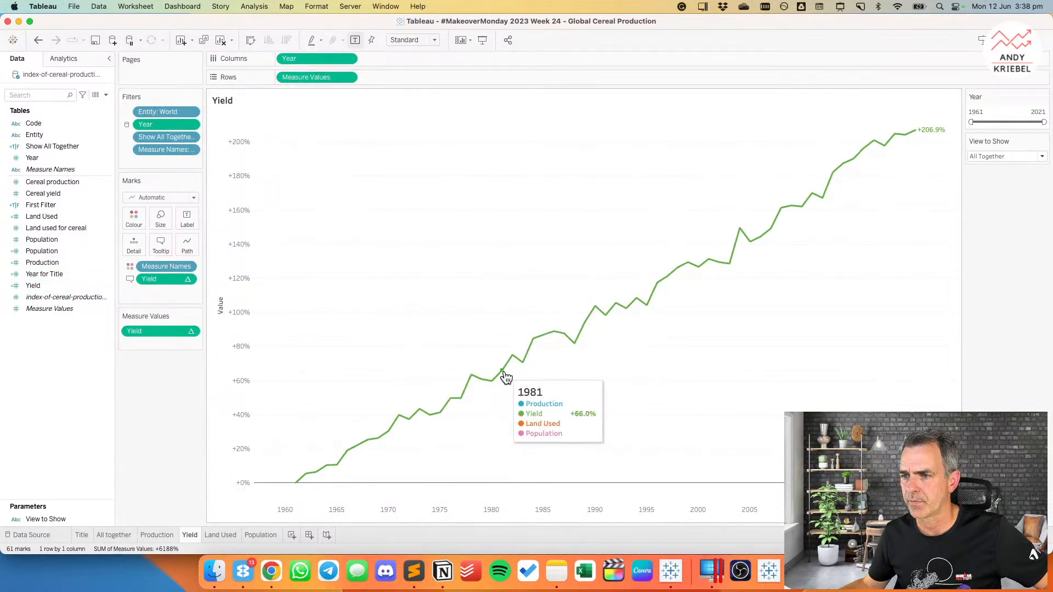
Step: Clear the vertical axis title on the Yield sheet
left_click(221, 535)
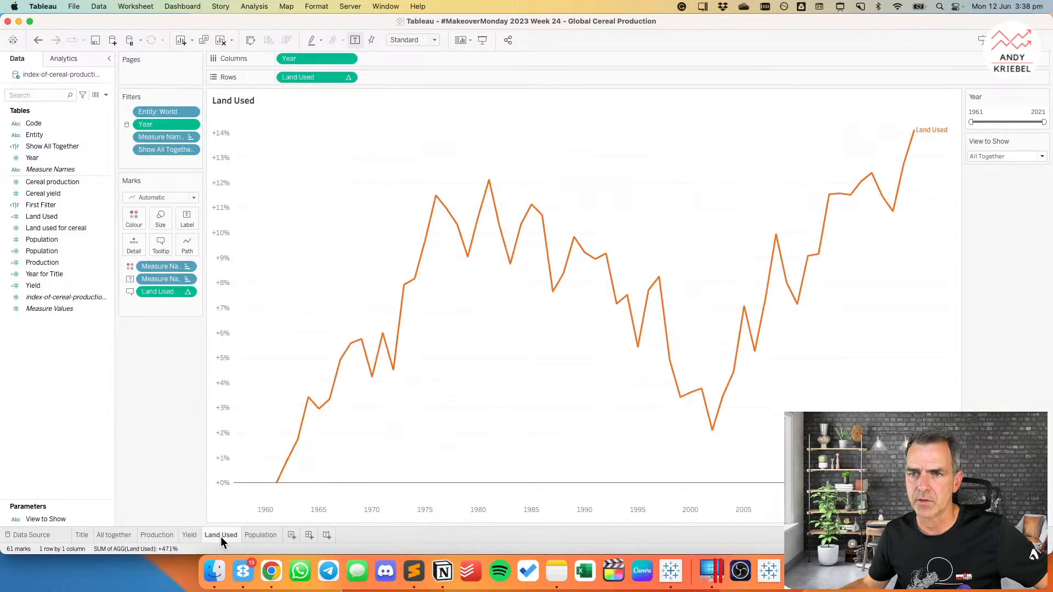
left_click(185, 535)
double_click(233, 351)
double_click(524, 375)
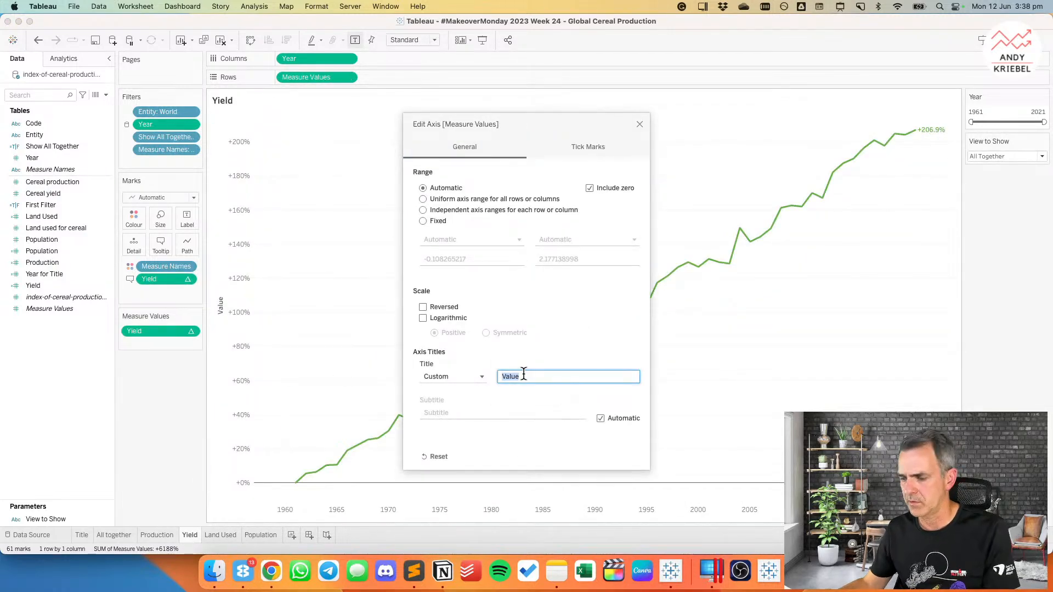
key("BackSpace")
left_click(639, 124)
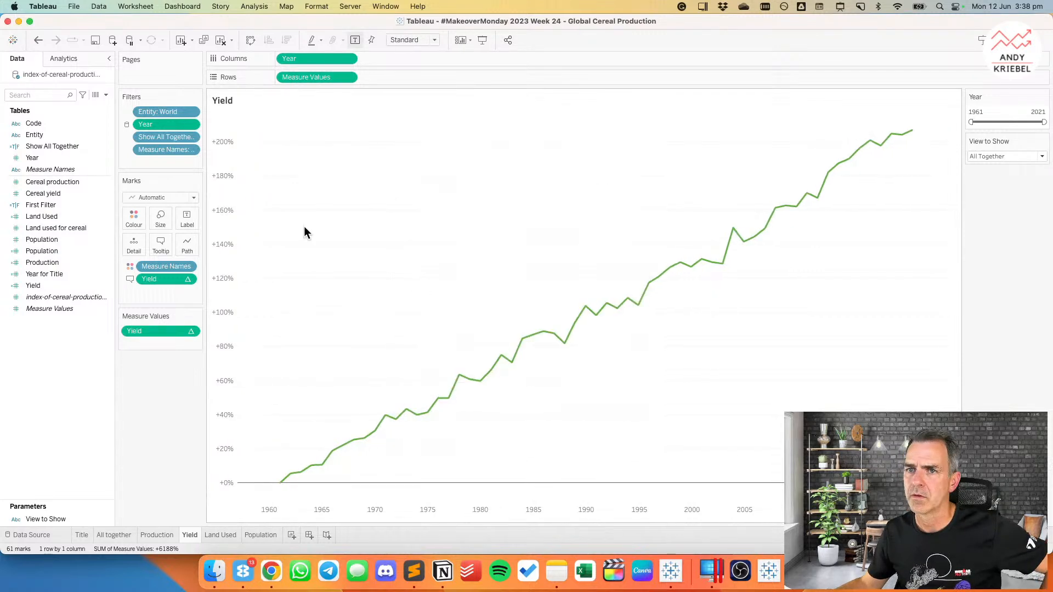
Step: Filter Measure Names on the Land Used sheet to only Land Used and replace Land Used on Rows with Measure Values
left_click(220, 535)
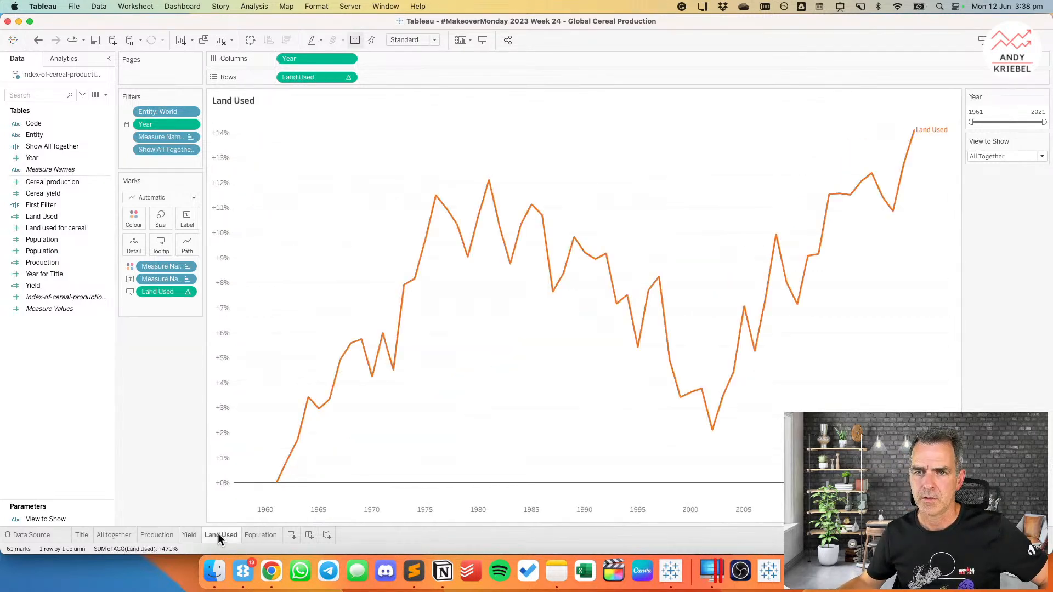
left_click_drag(68, 167, 168, 165)
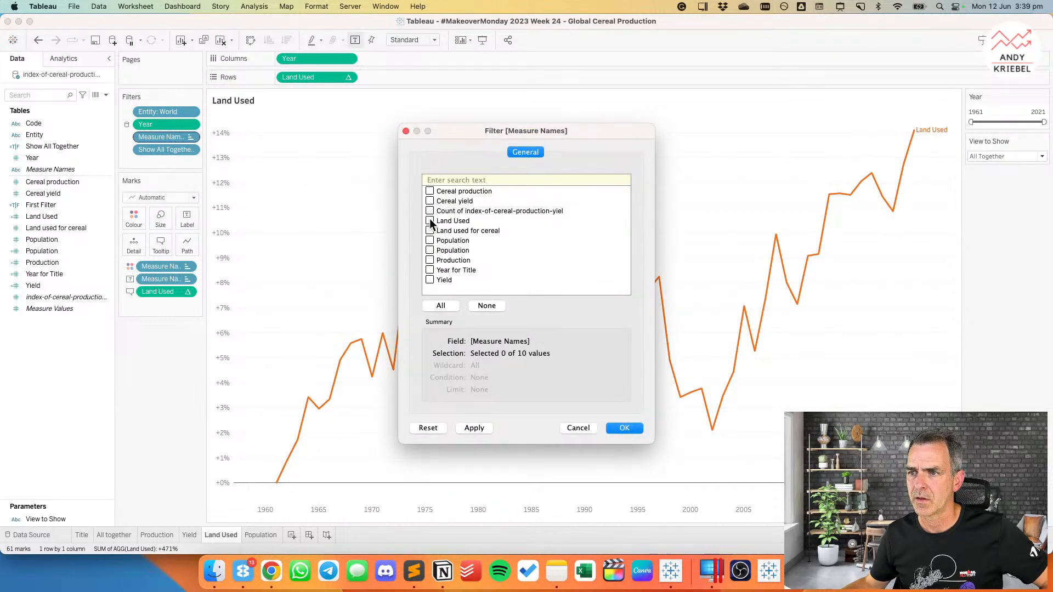
left_click(619, 430)
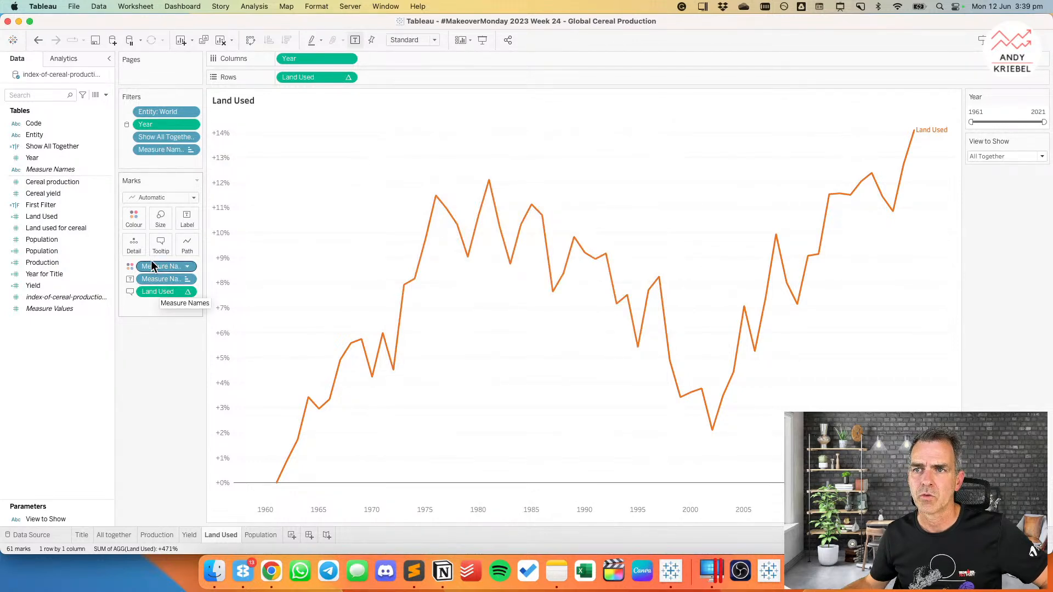
left_click_drag(58, 309, 316, 78)
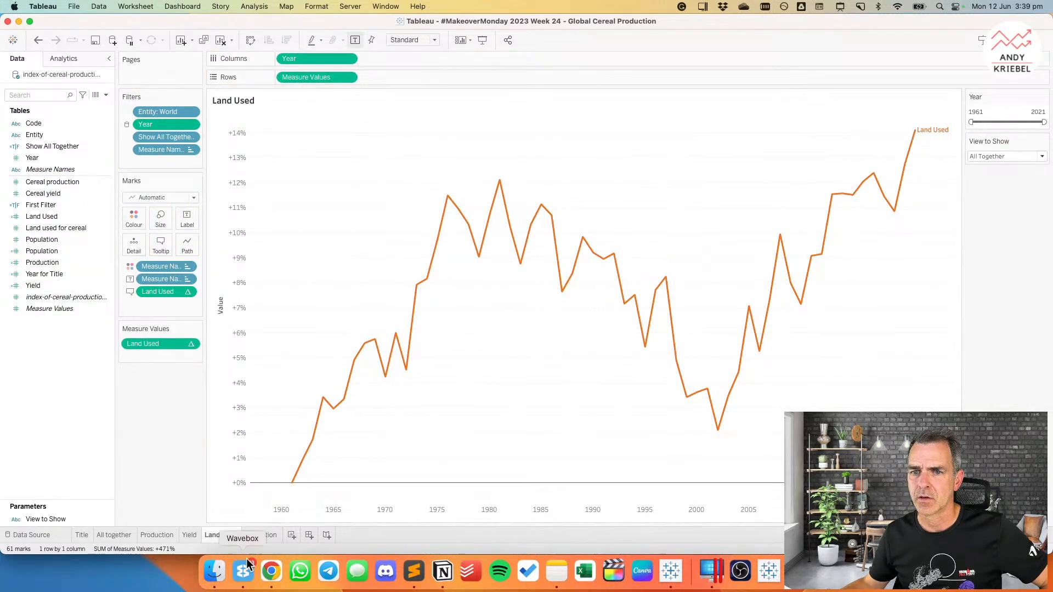
Step: Remove the Measure Names label from the marks on the Land Used sheet
left_click(186, 535)
left_click(223, 534)
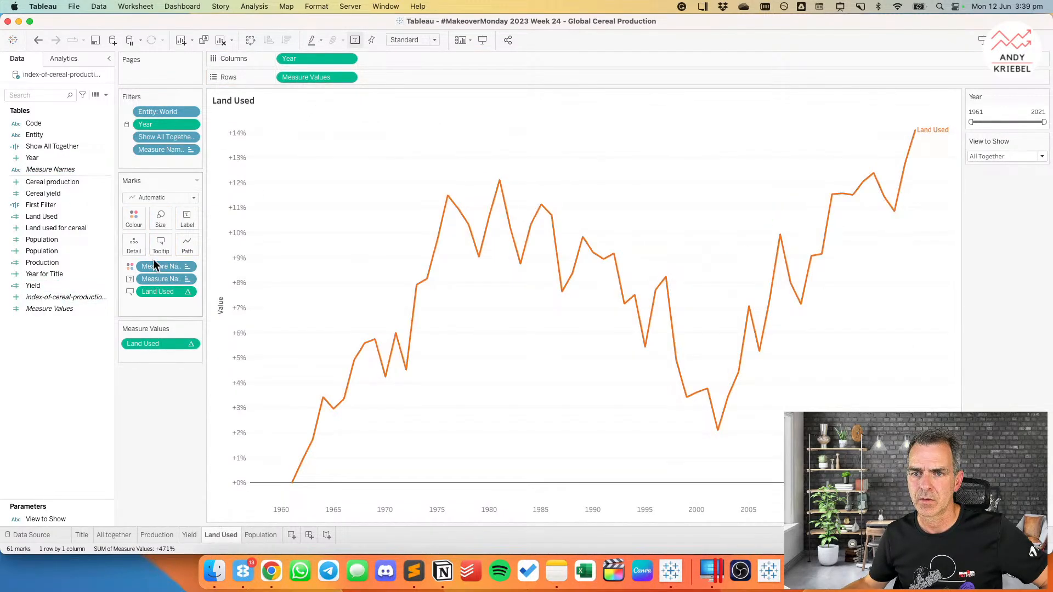
left_click_drag(157, 279, 65, 382)
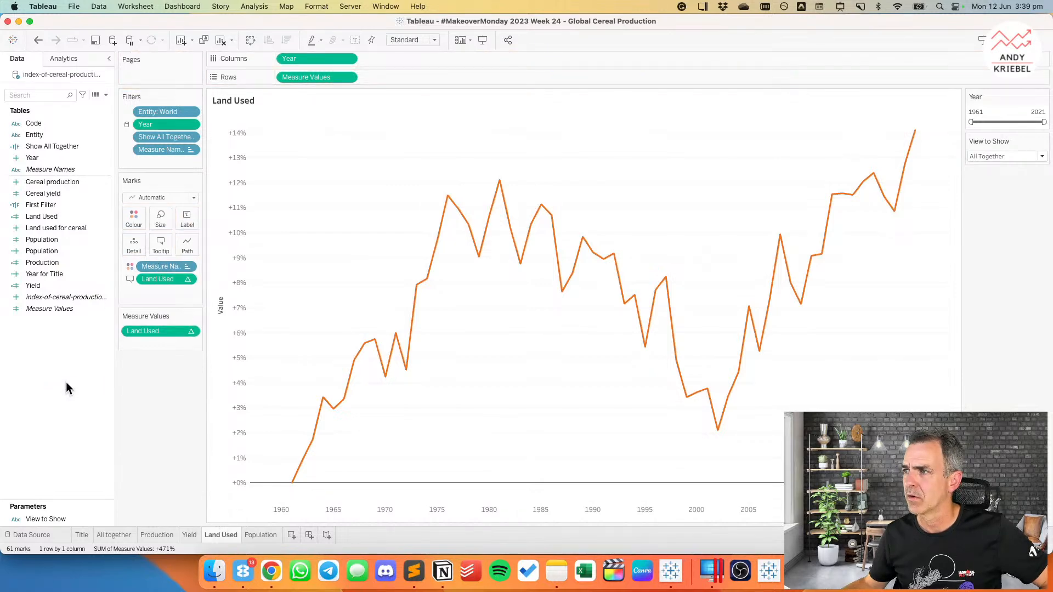
Step: Check the Production sheet's label settings and turn on mark labels for the Land Used line
left_click(188, 535)
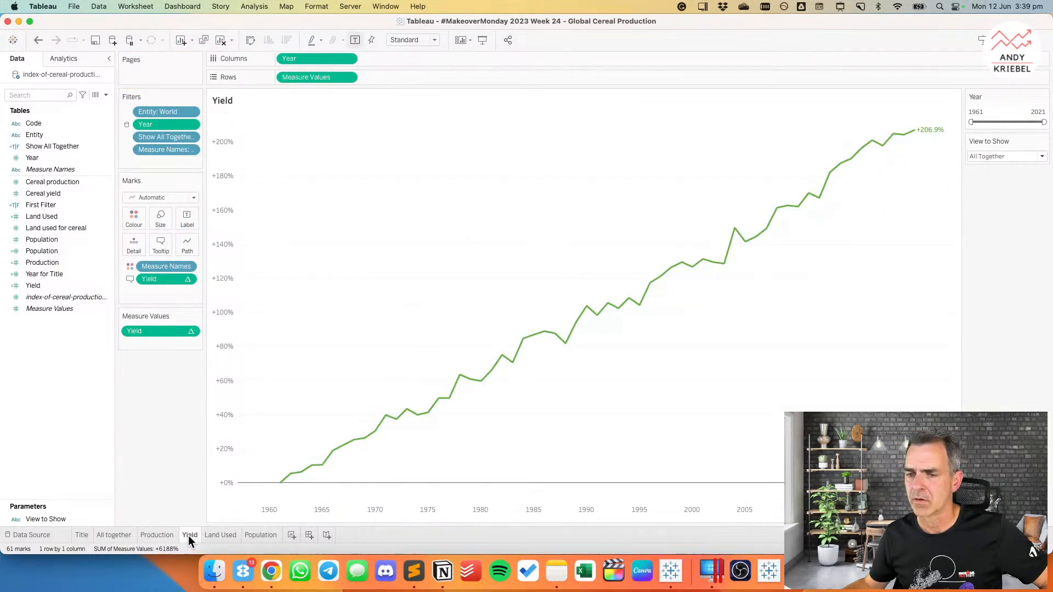
left_click(209, 536)
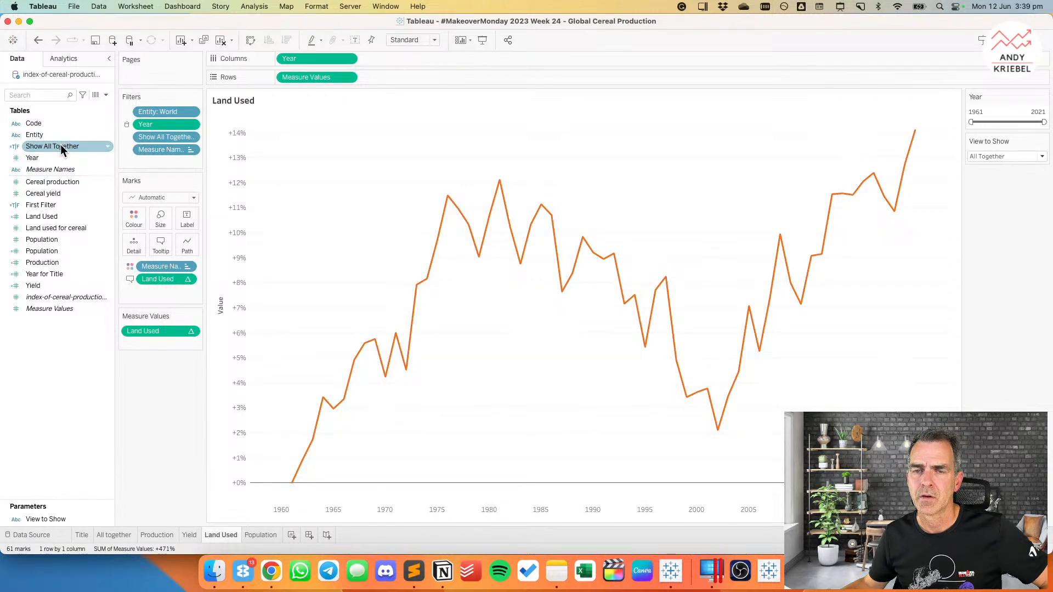
key("super+Tab")
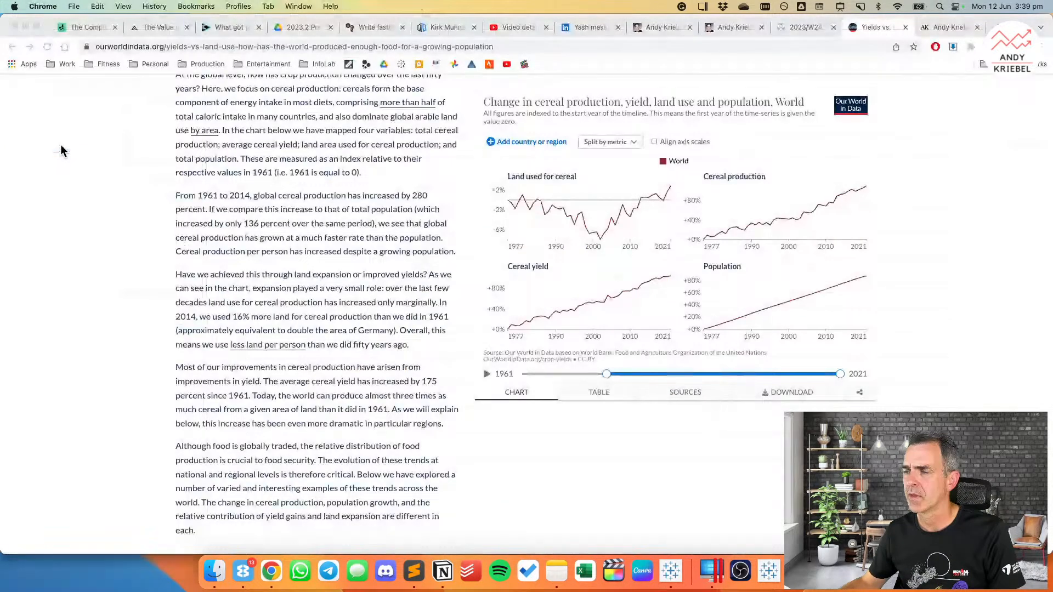
key("super+Tab")
left_click(157, 535)
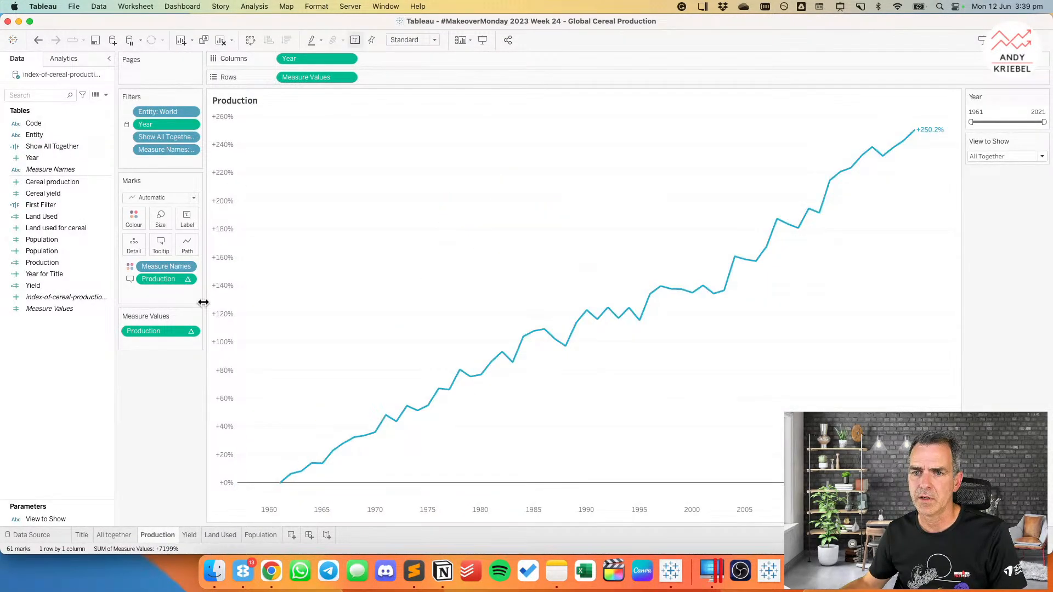
left_click(186, 220)
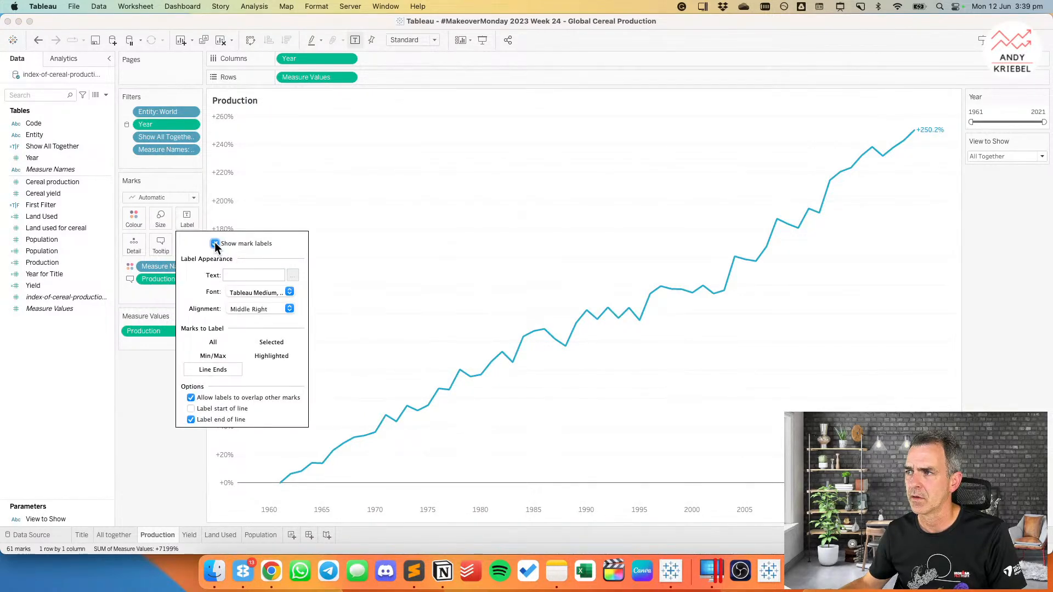
left_click(191, 535)
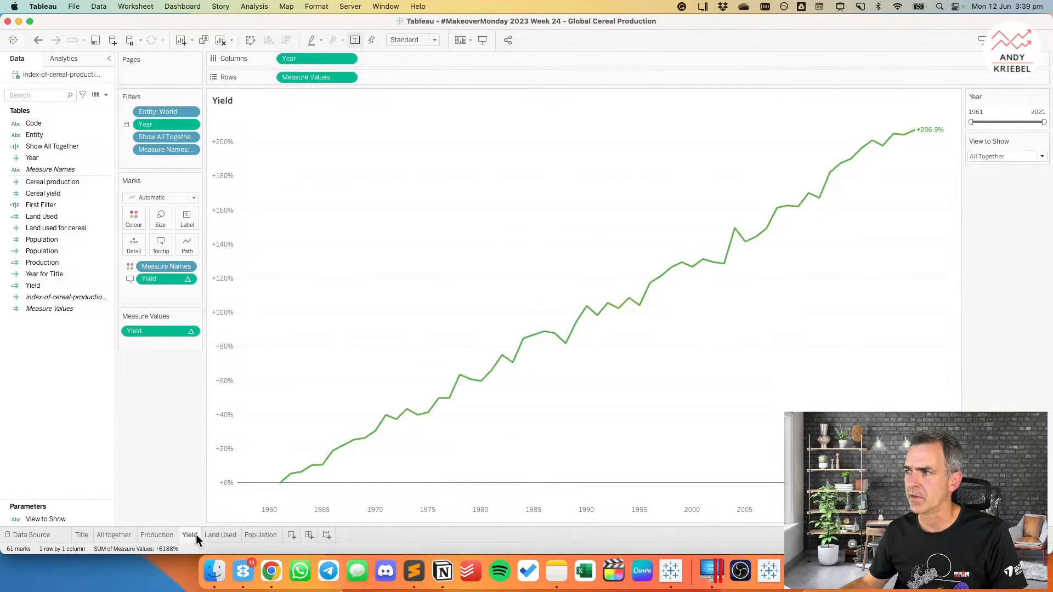
left_click(221, 535)
left_click(184, 219)
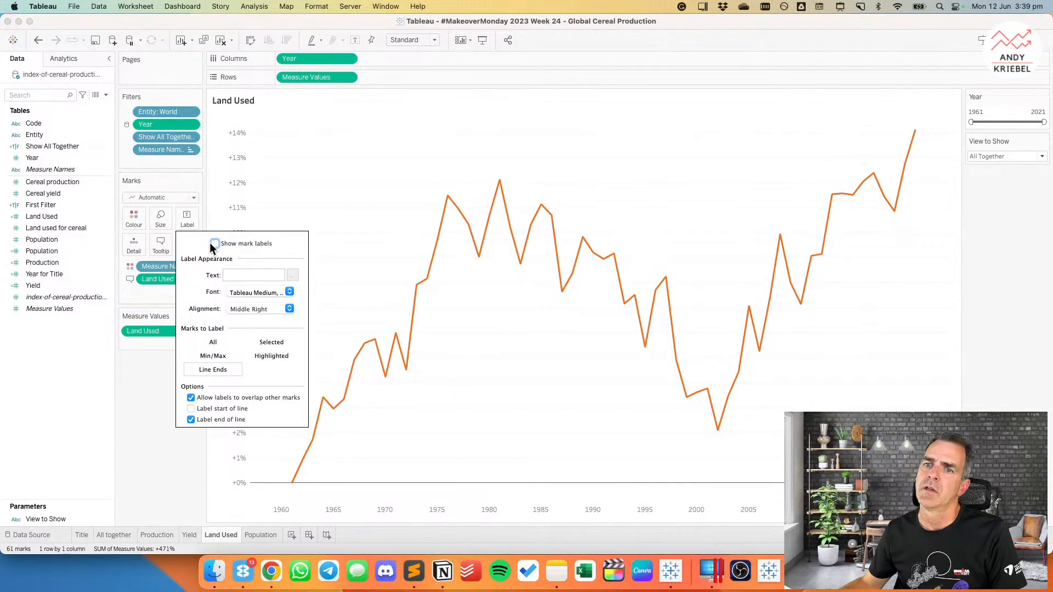
left_click(214, 244)
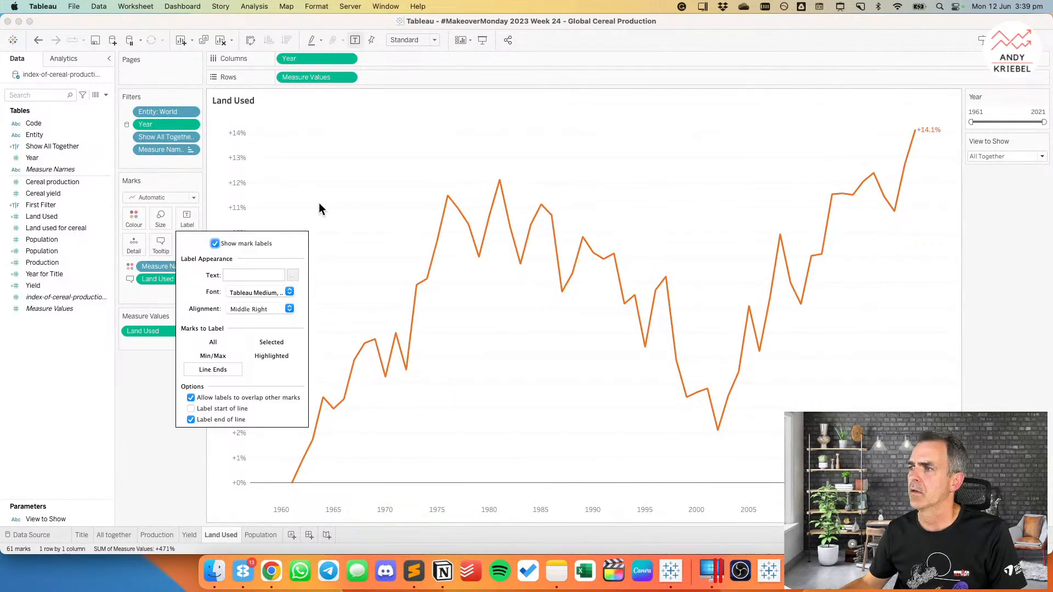
Step: Replace Population on Rows with Measure Values on the Population sheet and add Measure Names to the filters
left_click(269, 536)
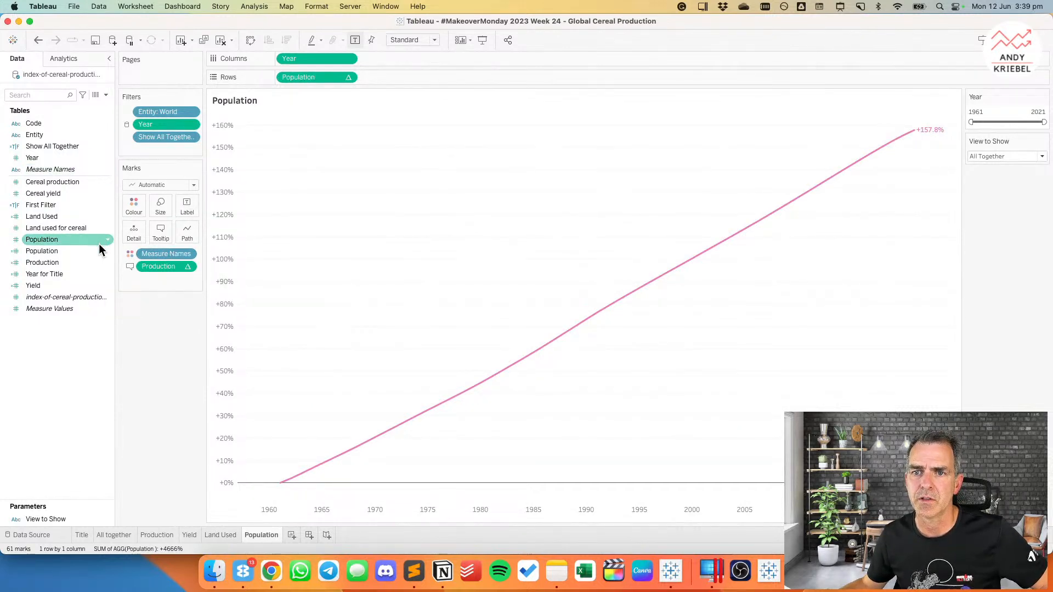
left_click_drag(54, 309, 315, 72)
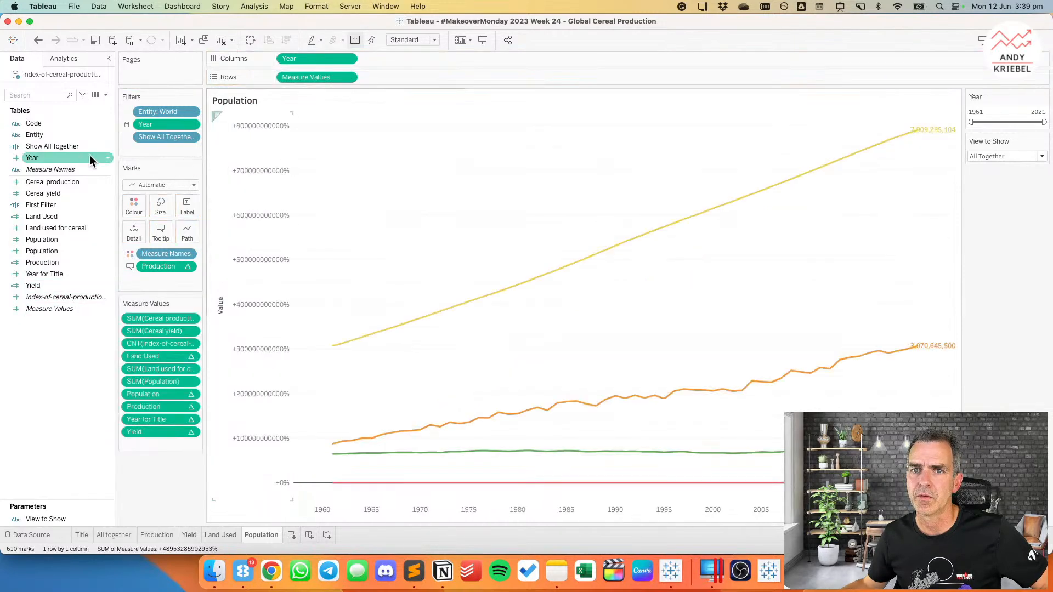
left_click_drag(80, 167, 169, 150)
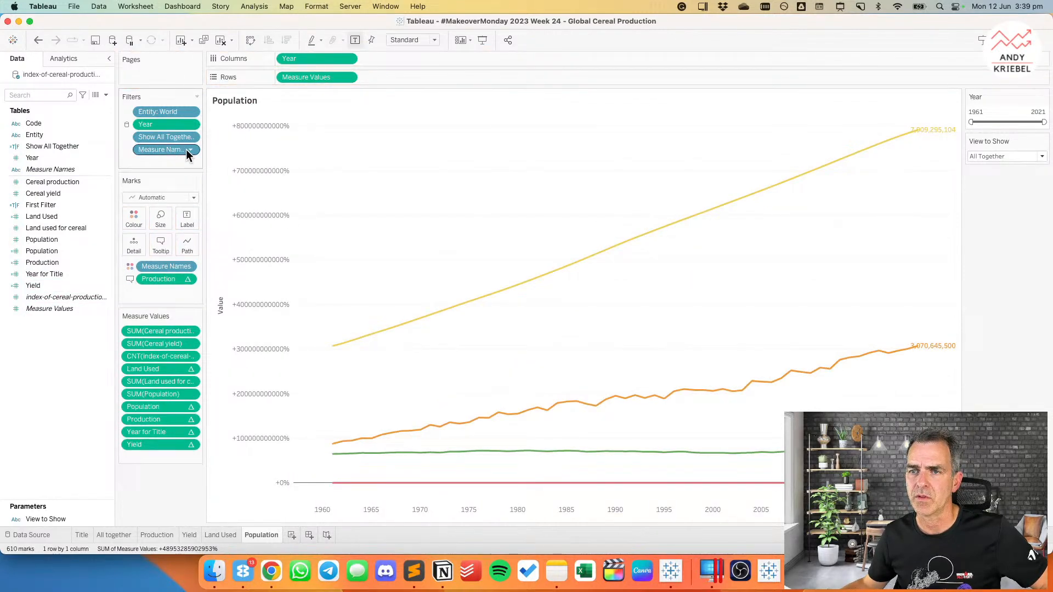
left_click(191, 150)
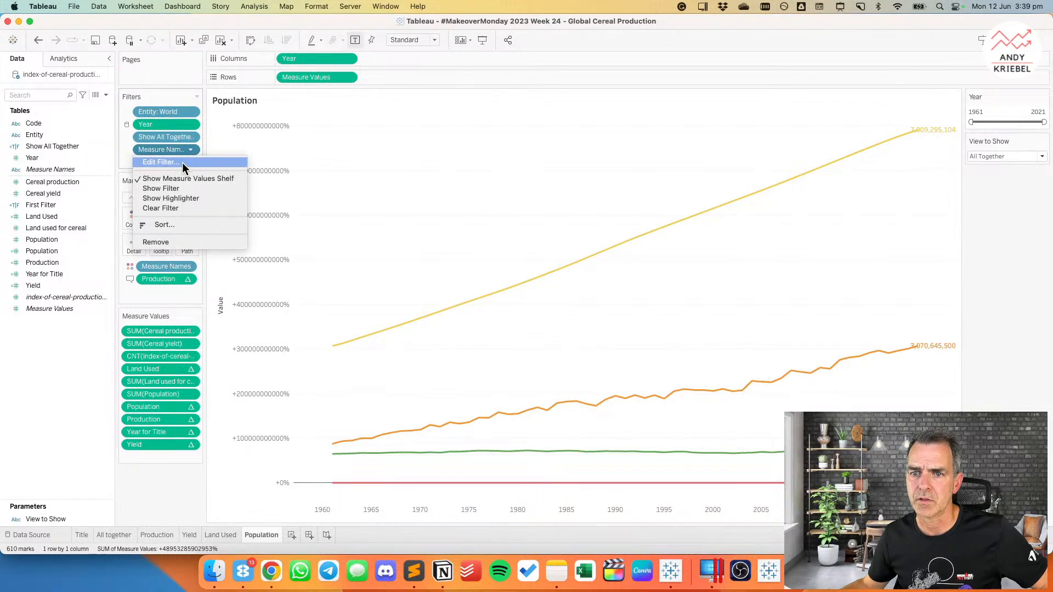
left_click(147, 447)
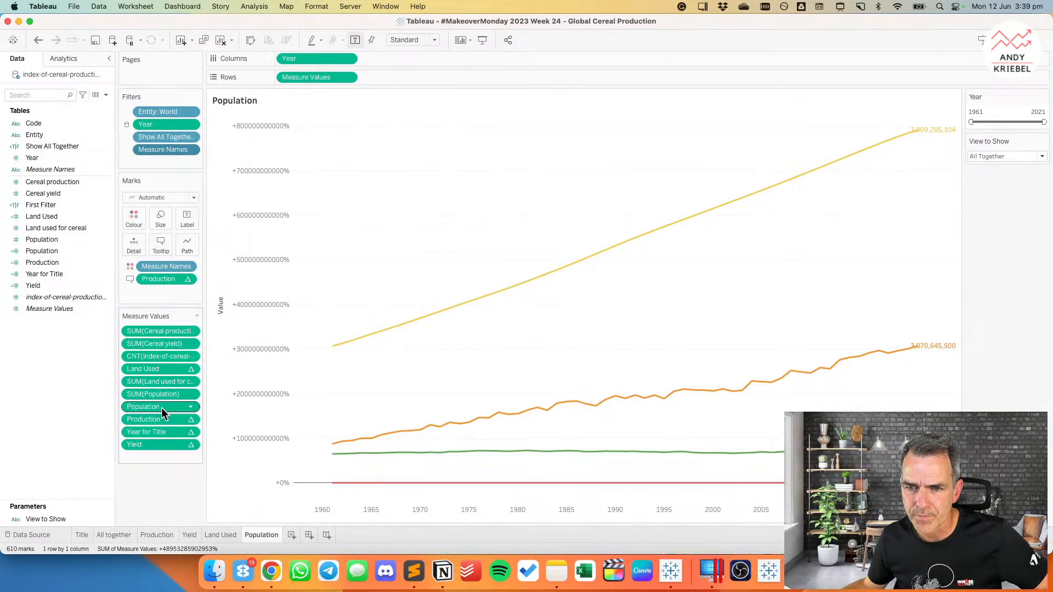
Step: Remove every measure except the calculated Population field from the Population sheet's Measure Values
double_click(161, 407)
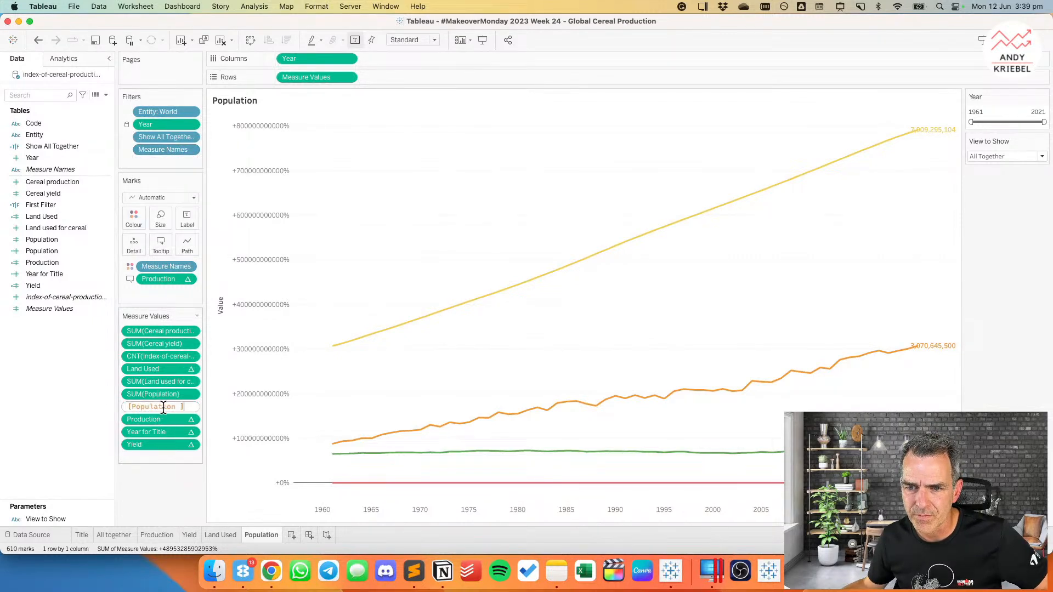
left_click(89, 410)
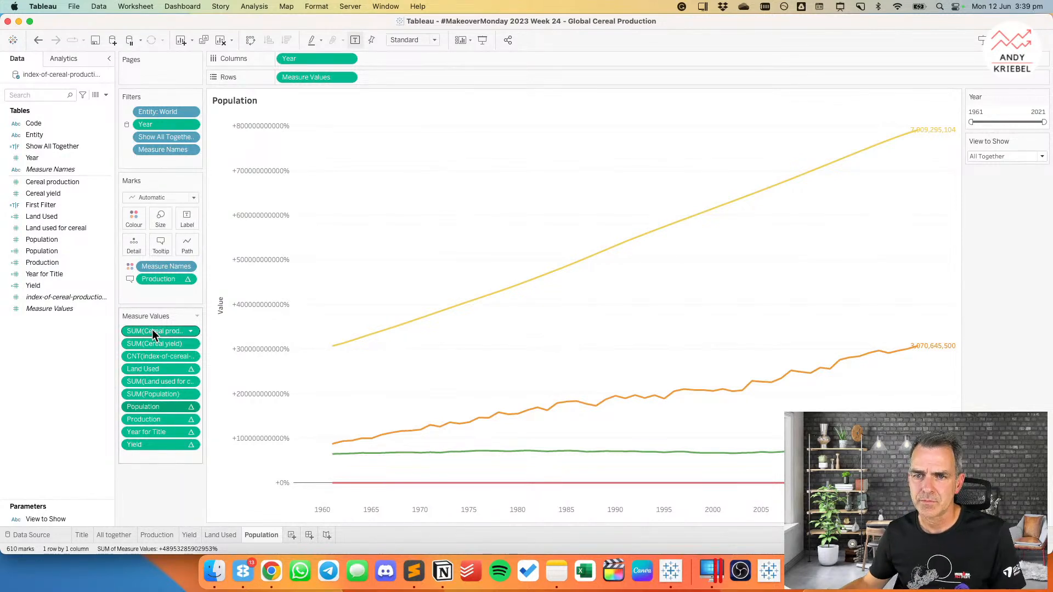
left_click(150, 394, "shift")
key("Delete")
key("Delete")
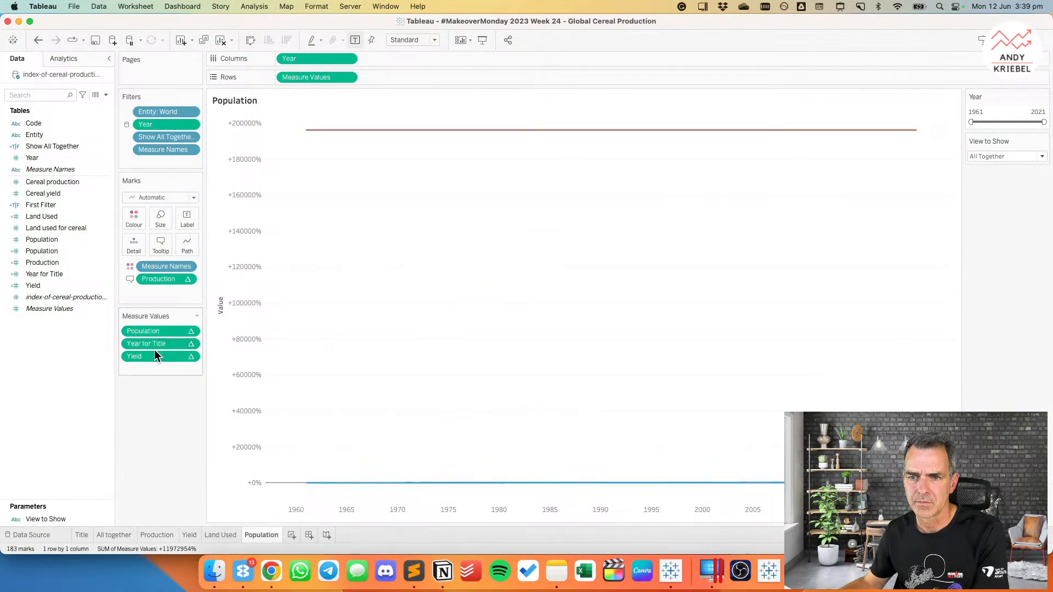
left_click_drag(153, 344, 164, 420)
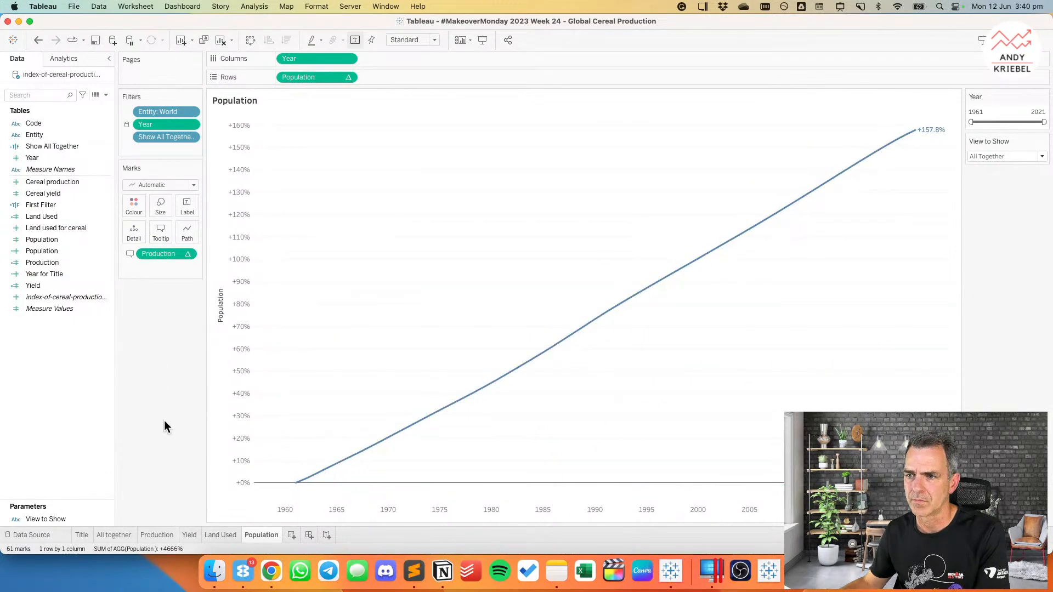
Step: Try to rebuild the Population sheet with Measure Values on Rows, filtered to Population and coloured by Measure Names
left_click_drag(37, 167, 137, 147)
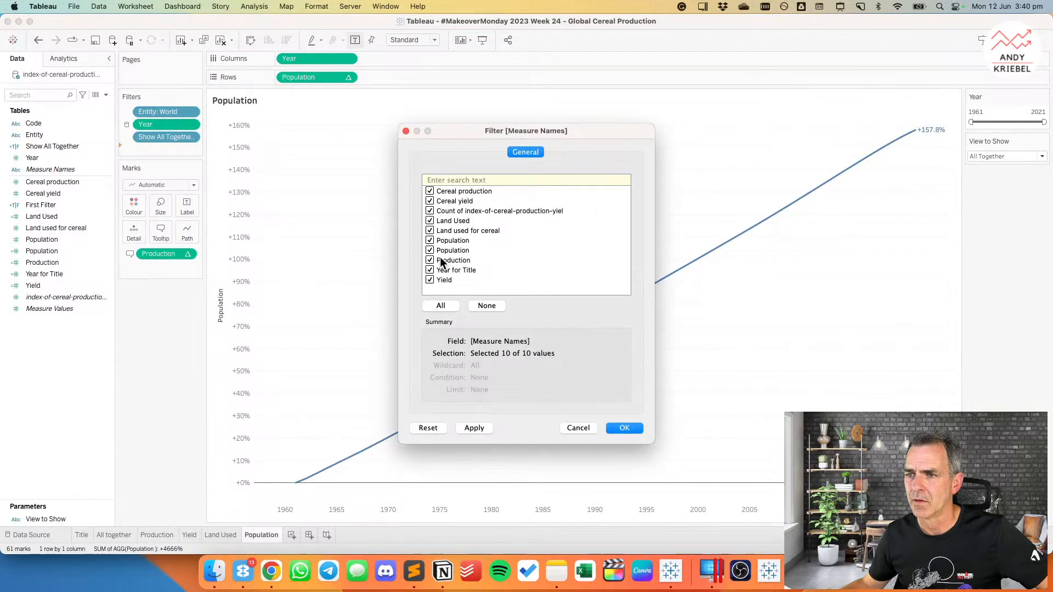
left_click(475, 306)
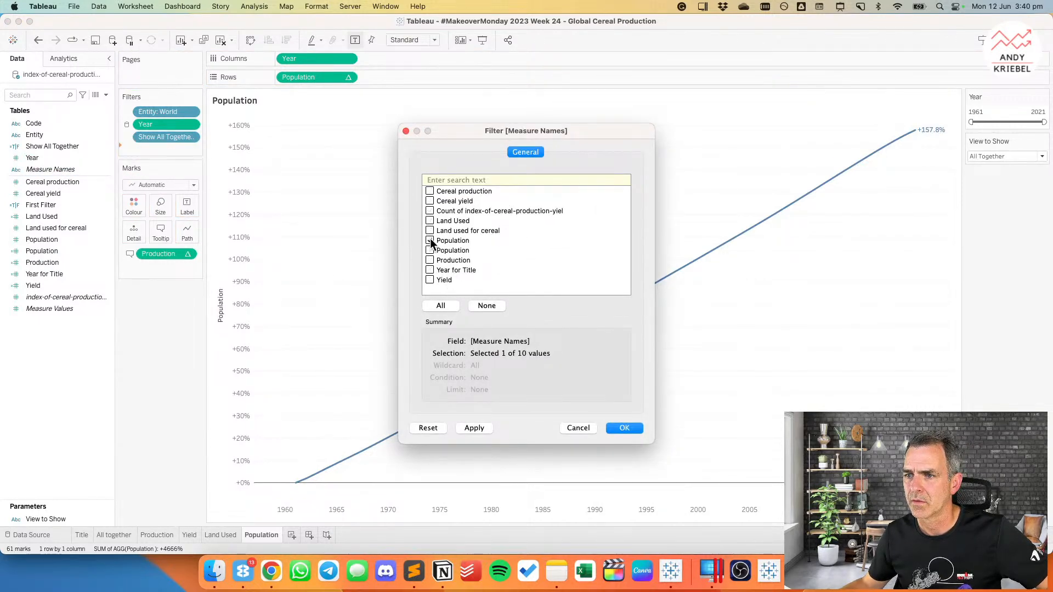
left_click(615, 425)
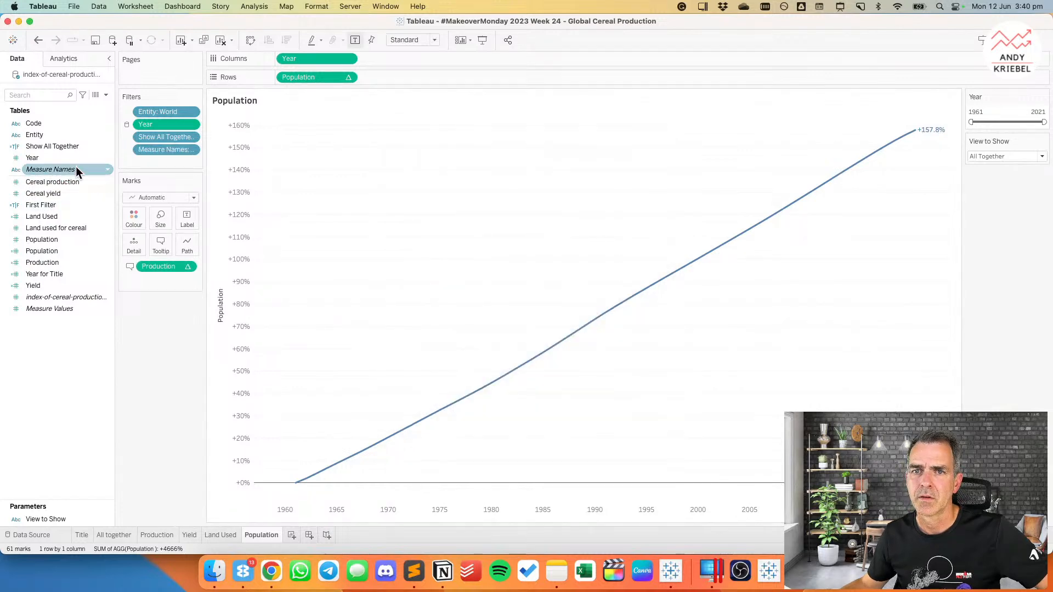
left_click_drag(54, 168, 131, 216)
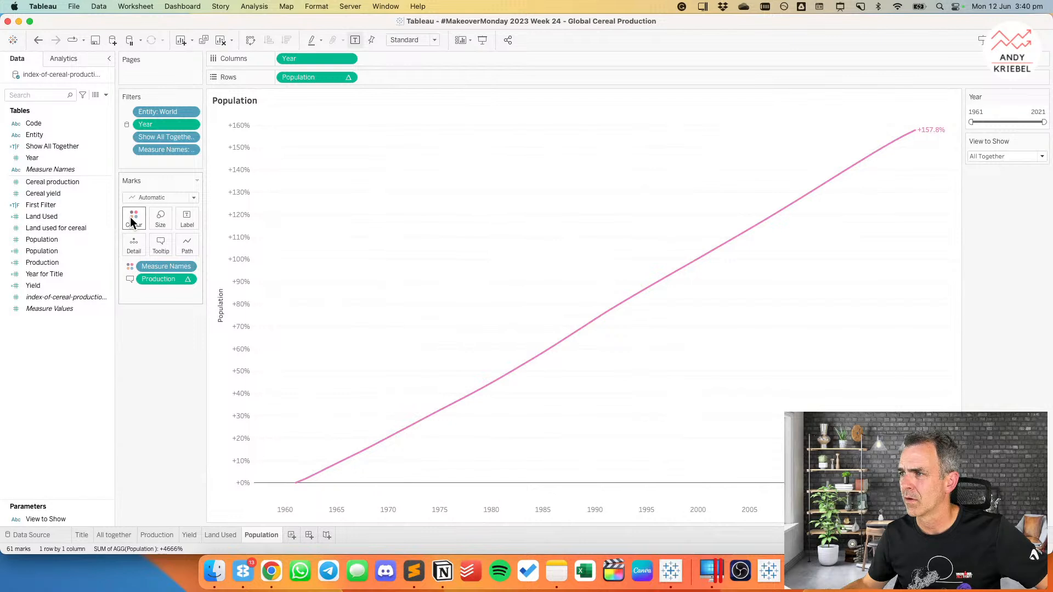
left_click_drag(68, 308, 324, 80)
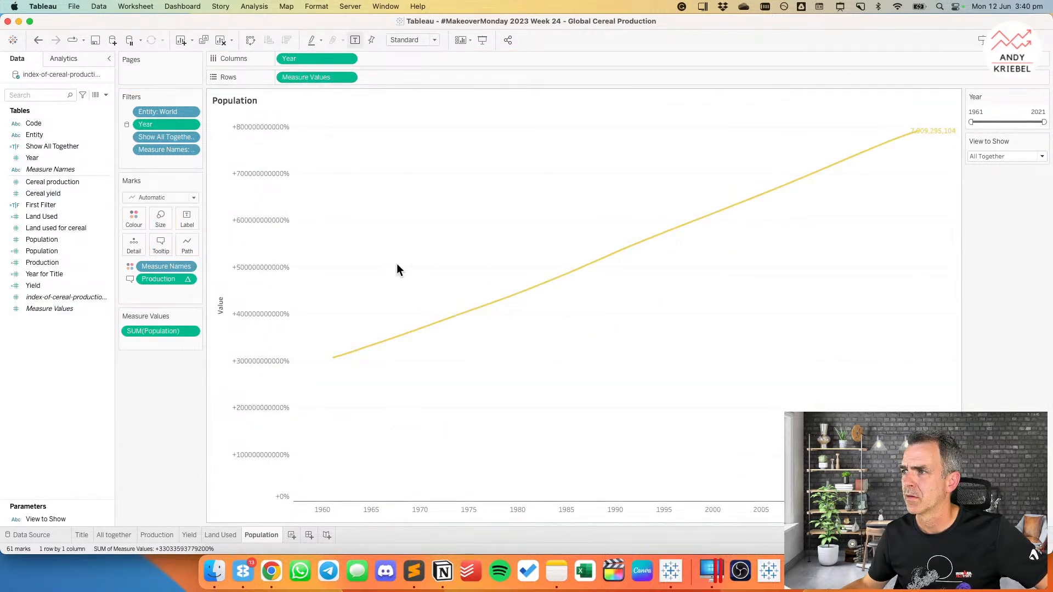
Step: Put Production on the Population sheet's Rows and add Measure Names to its filters and colour
left_click(49, 263)
left_click_drag(48, 261, 155, 330)
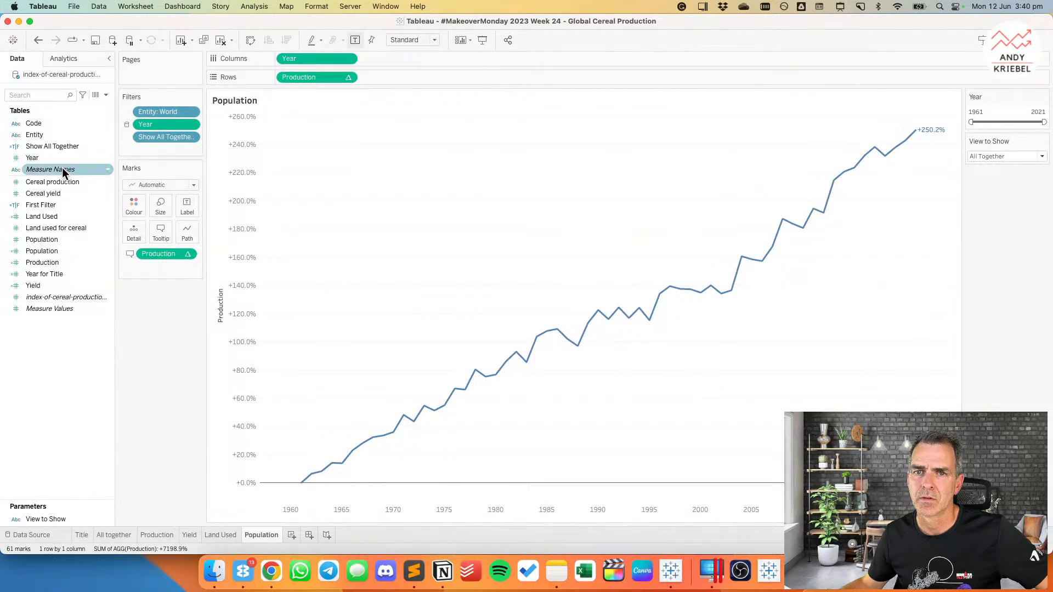
left_click_drag(65, 169, 172, 152)
left_click(486, 306)
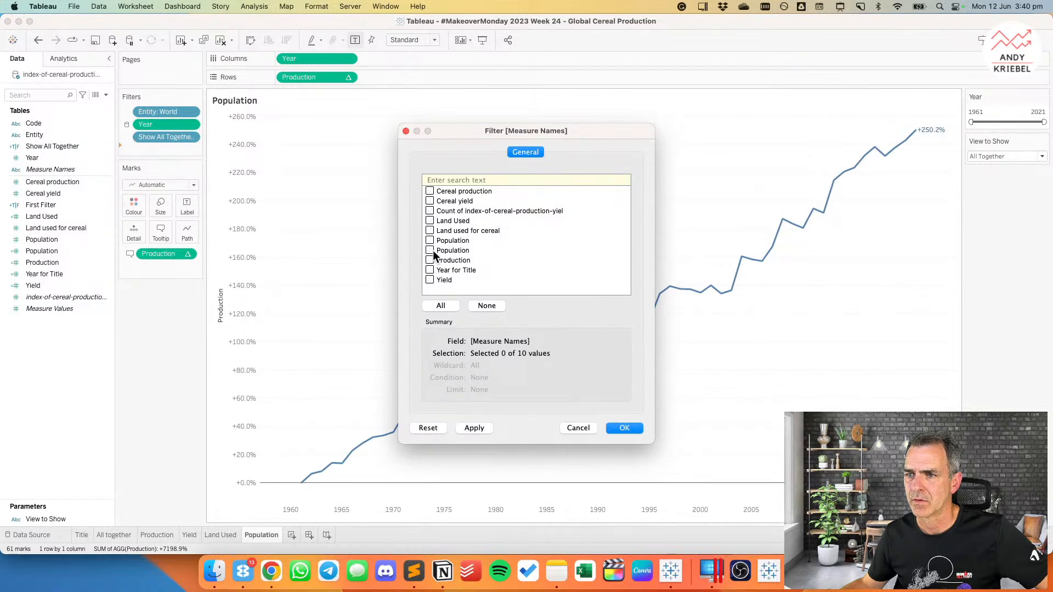
left_click(620, 428)
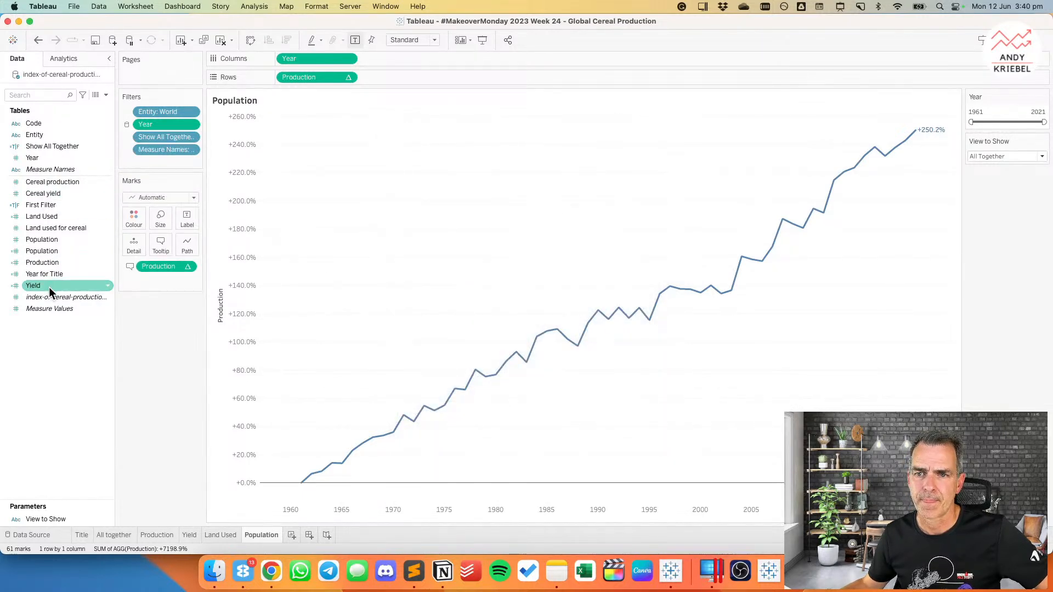
left_click_drag(51, 167, 134, 219)
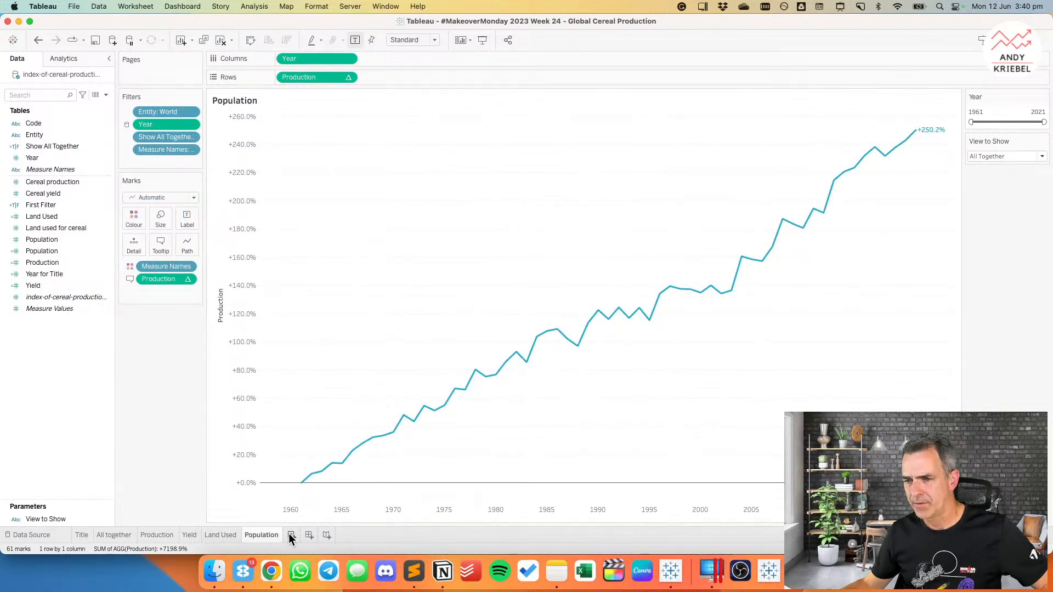
Step: Create a calculated field named Show Metrics from the Production sheet
left_click(213, 535)
left_click(190, 535)
left_click(171, 535)
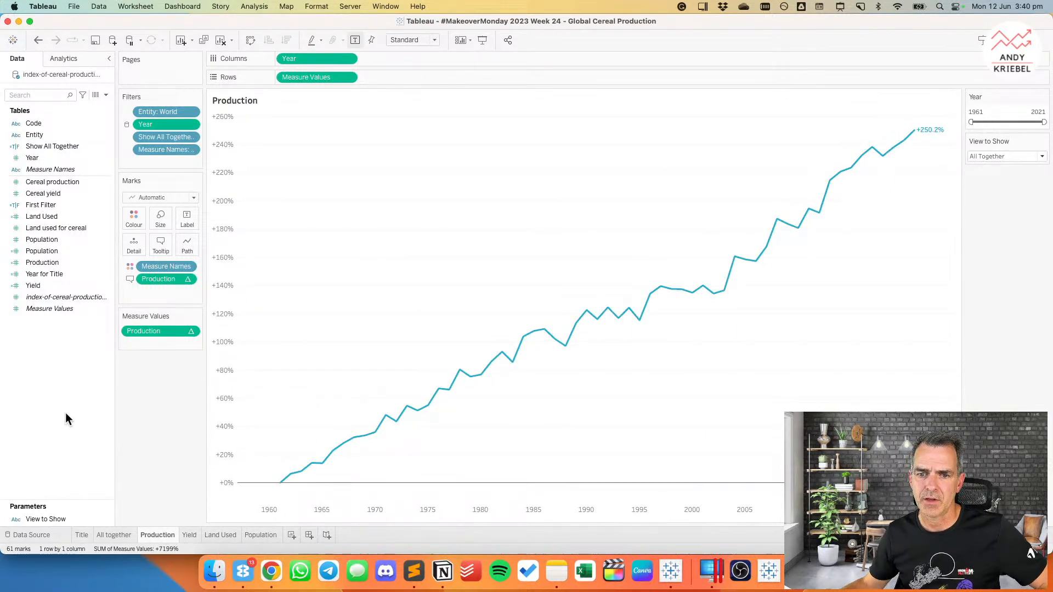
left_click(72, 230)
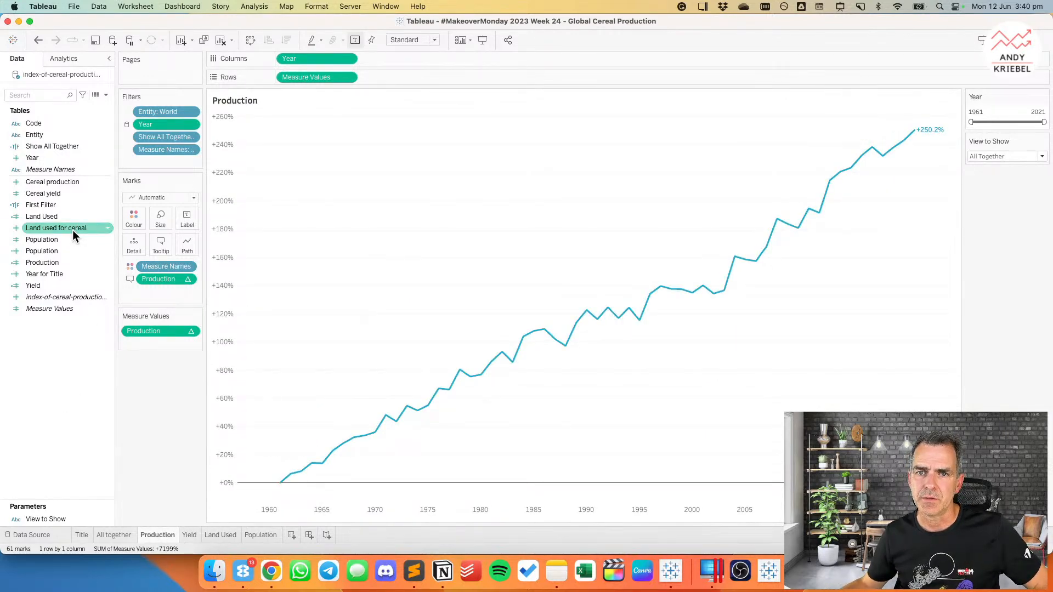
right_click(41, 396)
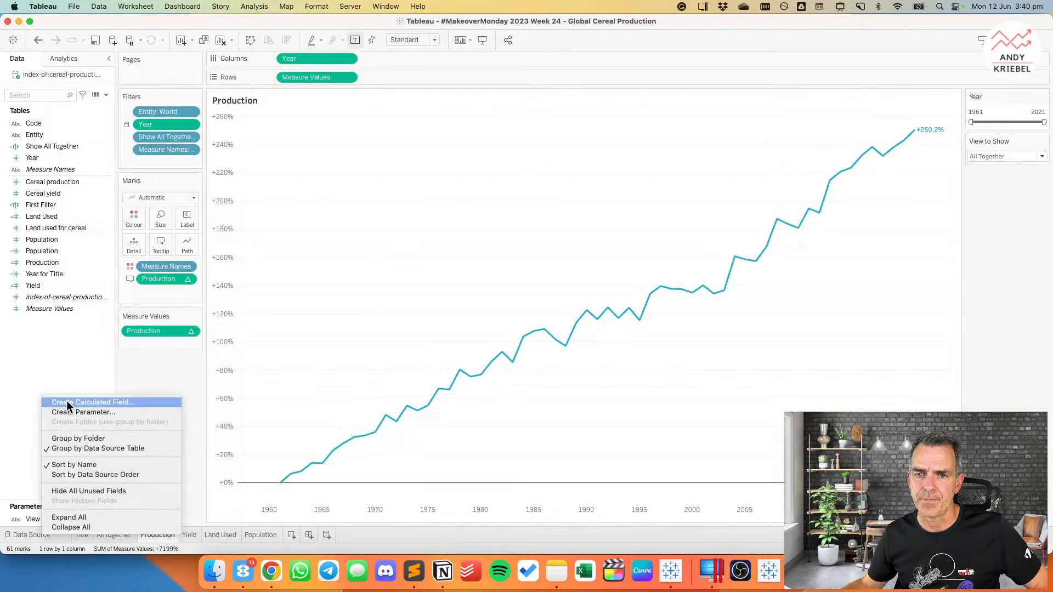
left_click(67, 401)
type("Show Me")
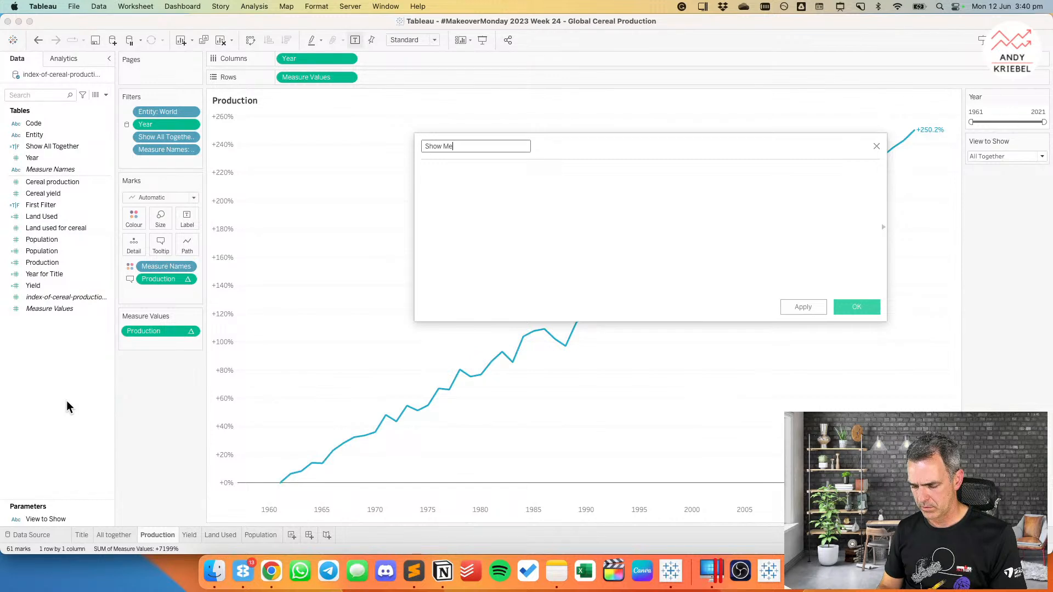
type("trics")
Step: Start the Show Metrics formula with [View to Show]= and check the split option's wording on the Our World in Data page in Chrome
left_click(516, 232)
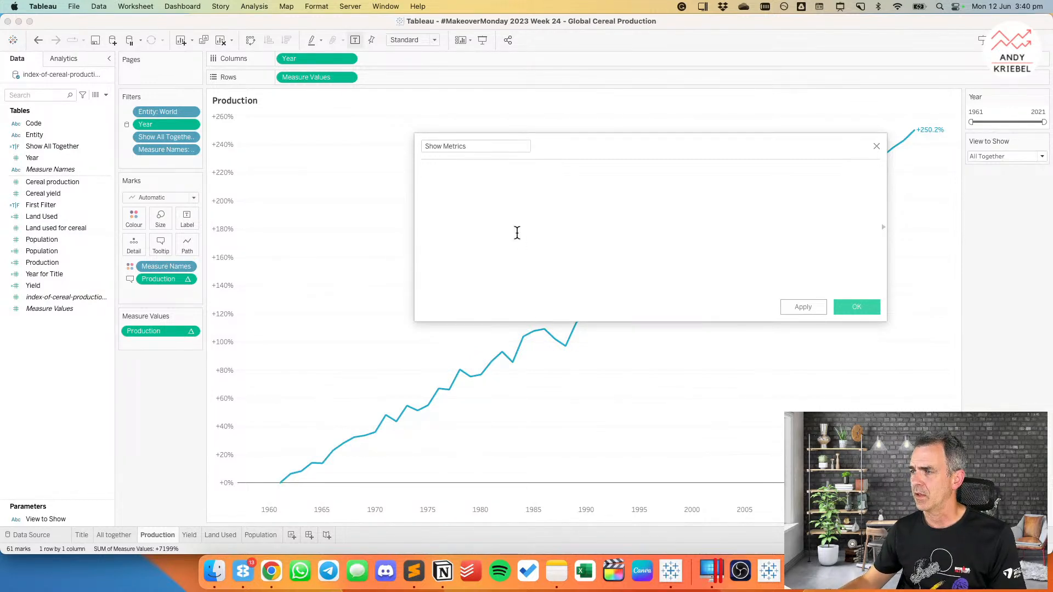
type("view")
key("Return")
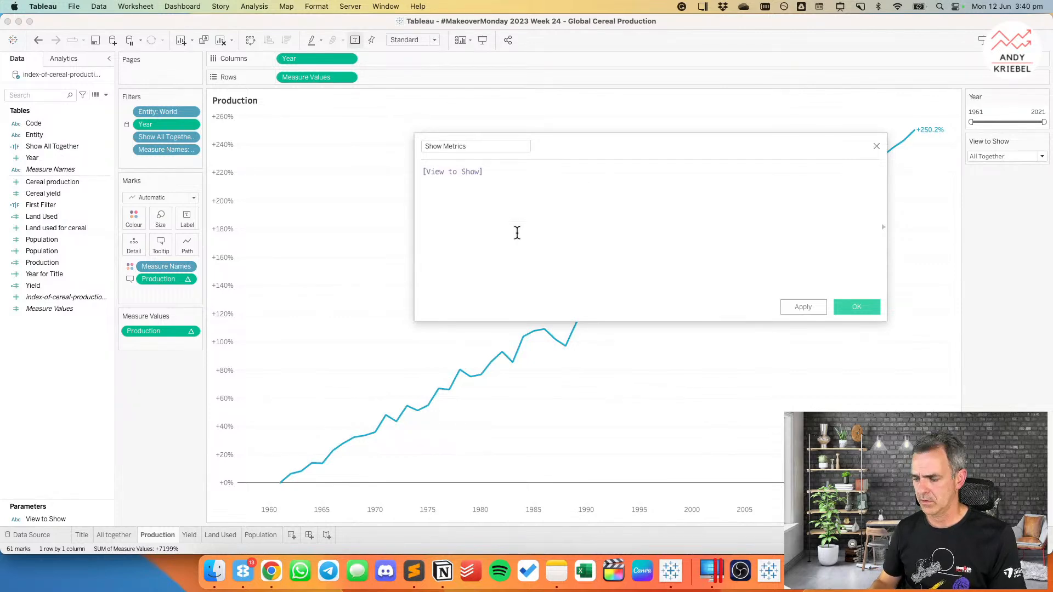
type("=")
key("super+Tab")
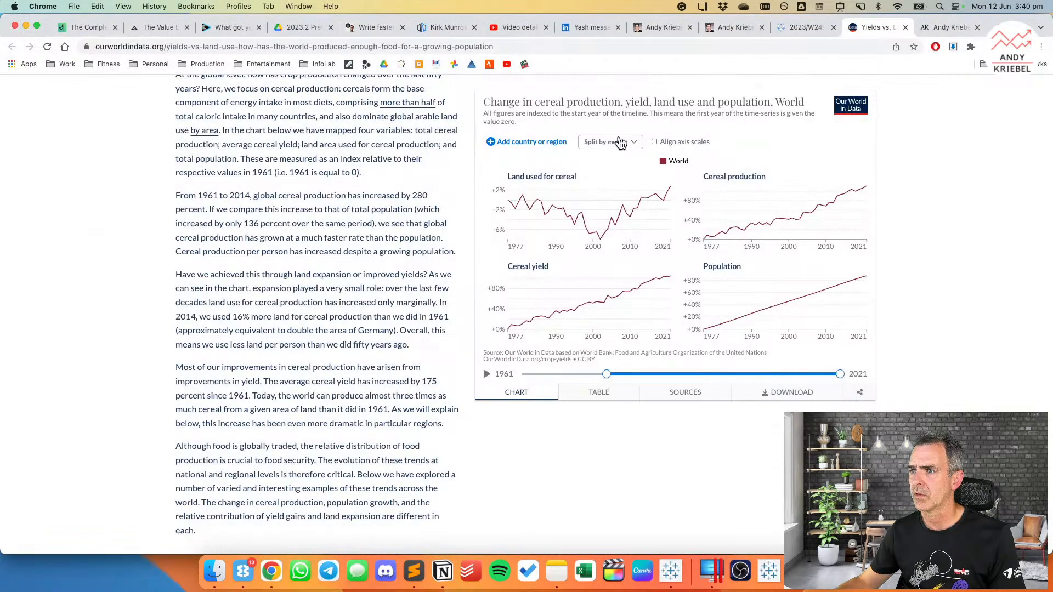
left_click(620, 143)
key("super+Tab")
Step: Complete the formula as [View to Show]='Split by Metric' and save the calculated field
type("'Spli")
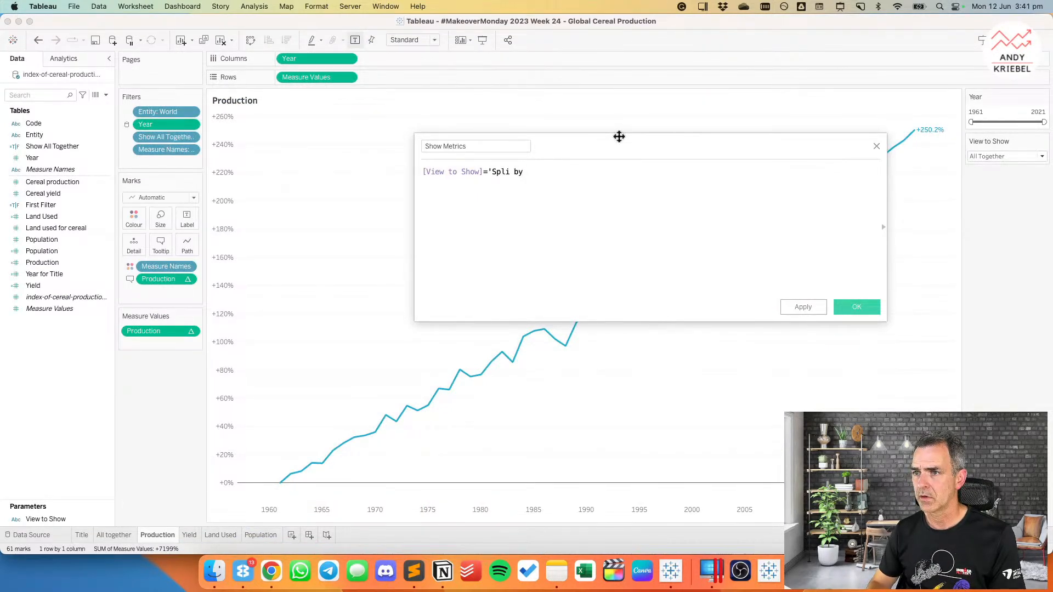
type("t by Metirc")
key("BackSpace")
key("BackSpace")
key("BackSpace")
type("ric'")
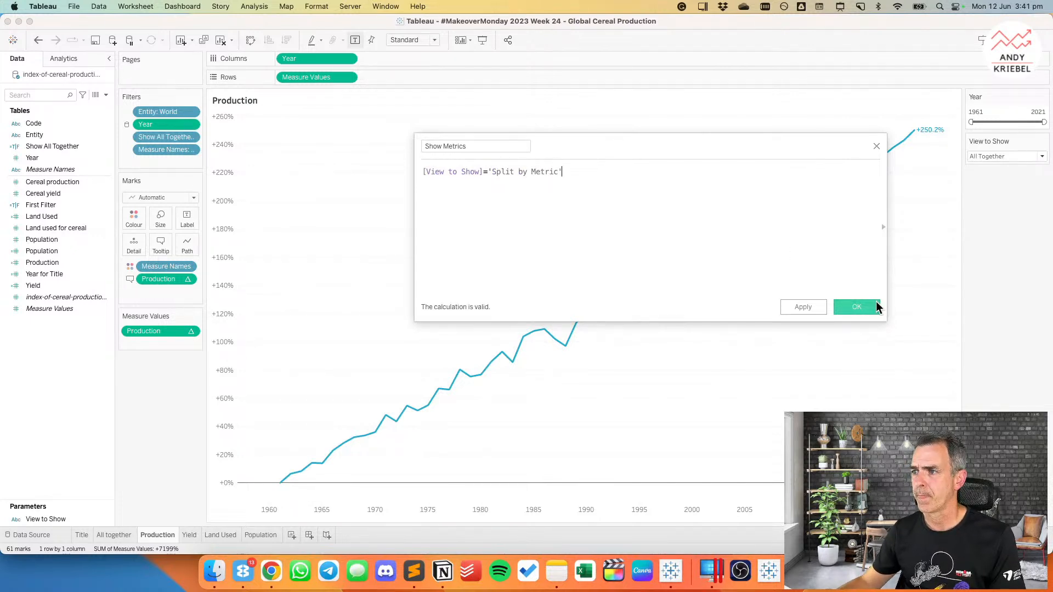
key("Return")
Step: Set View to Show to Split by Metric and replace the Production sheet's Show All Together filter with Show Metrics True
left_click_drag(54, 159, 181, 164)
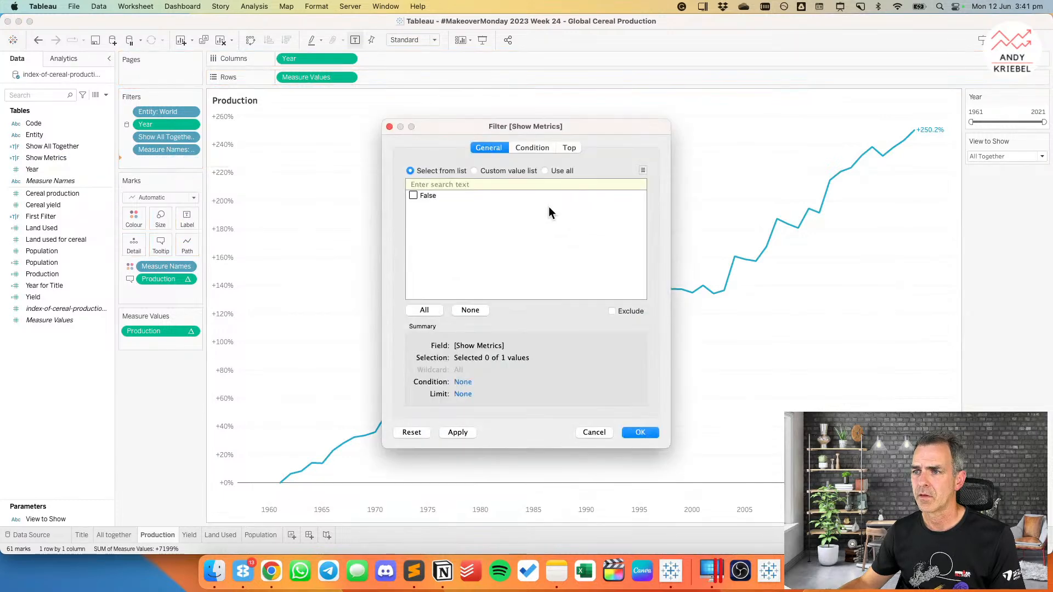
left_click(599, 433)
left_click(986, 156)
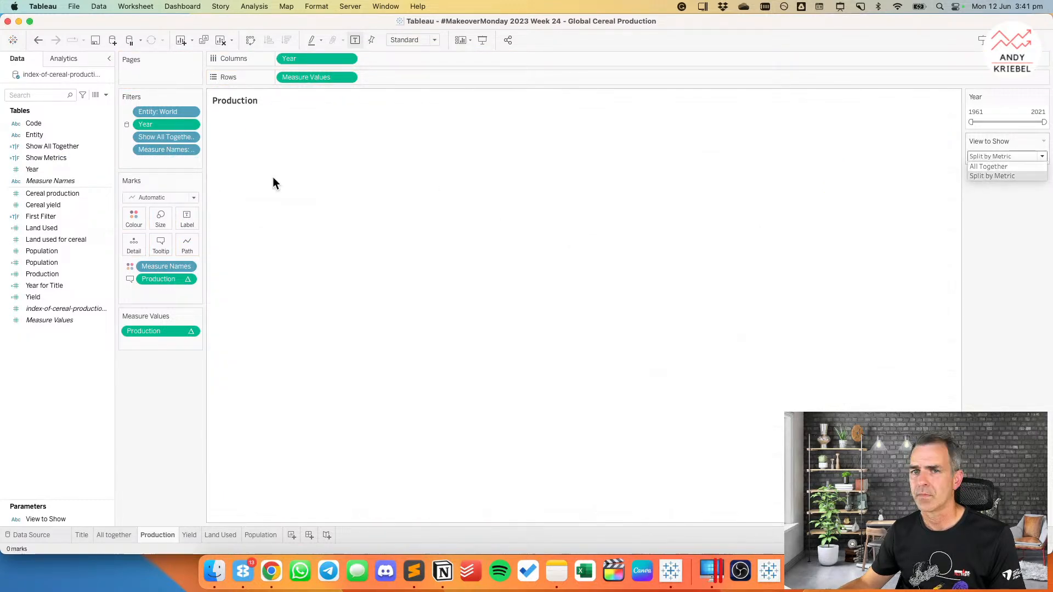
left_click_drag(55, 162, 171, 163)
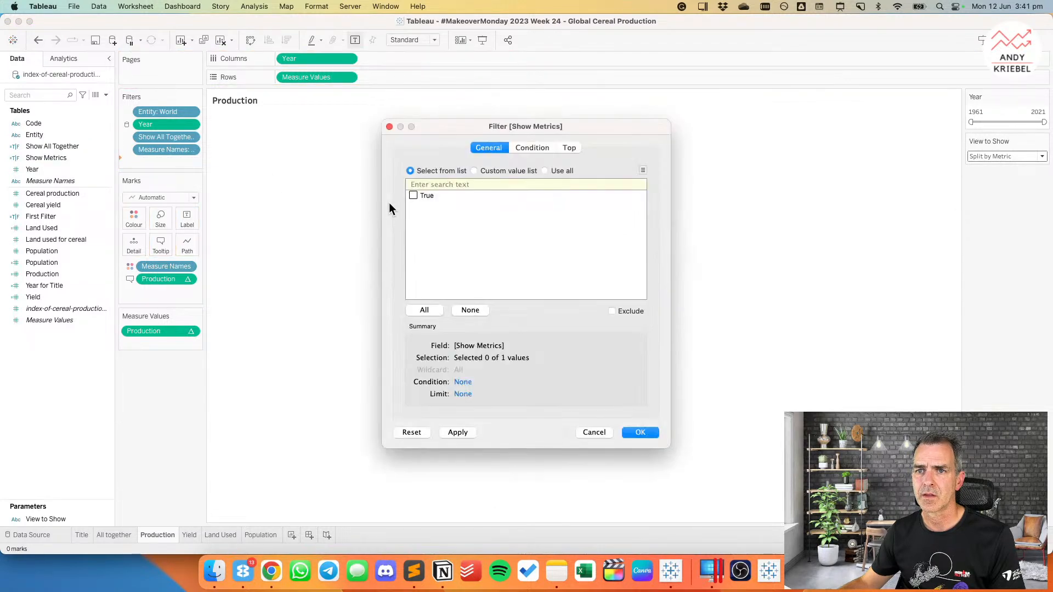
left_click(637, 432)
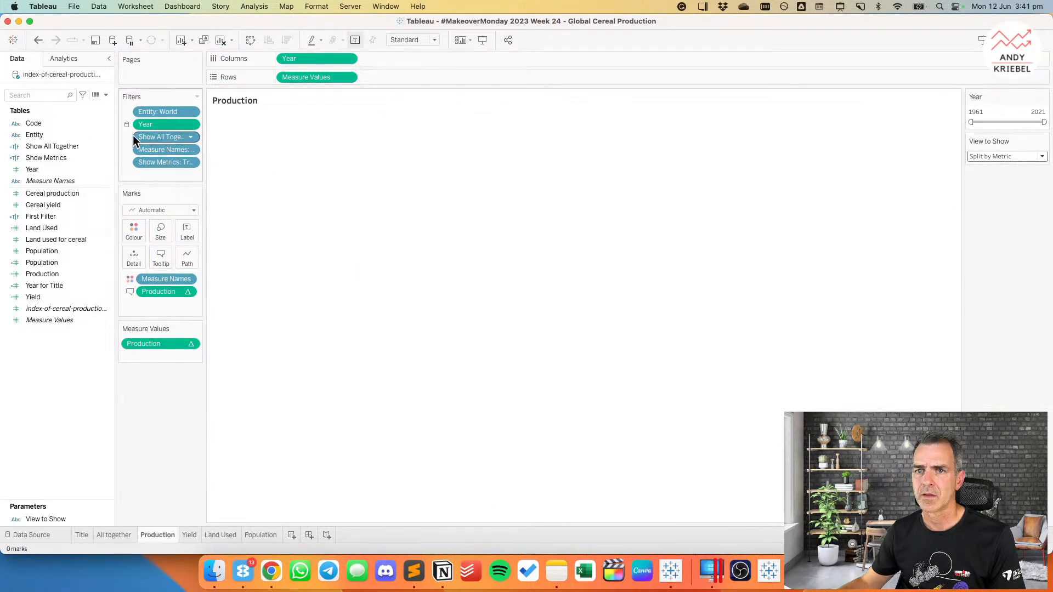
left_click_drag(154, 137, 148, 183)
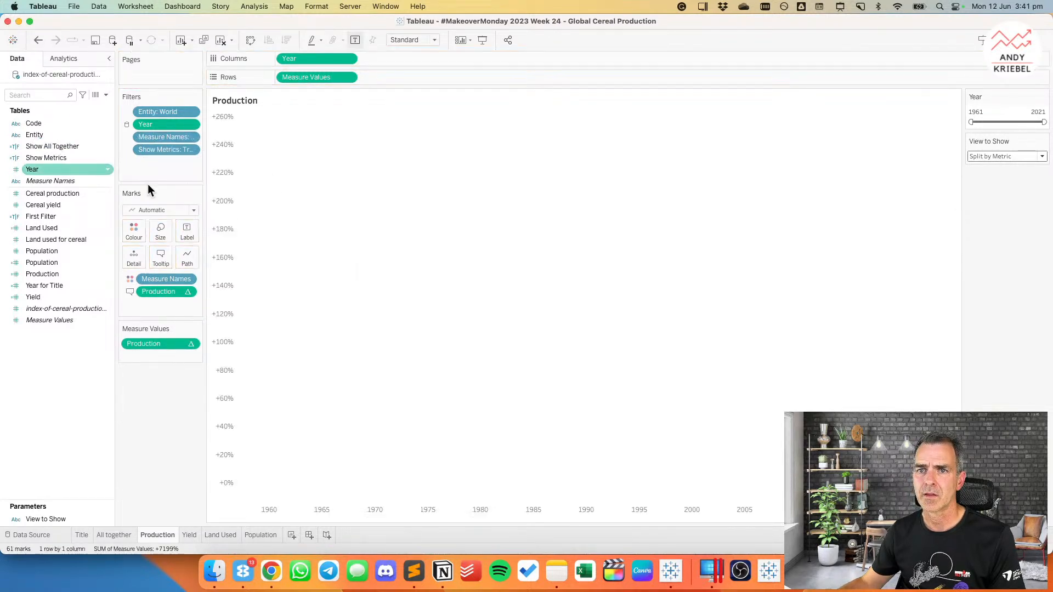
Step: Apply the Show Metrics filter to the Yield, Land Used and Population worksheets as well
left_click(191, 151)
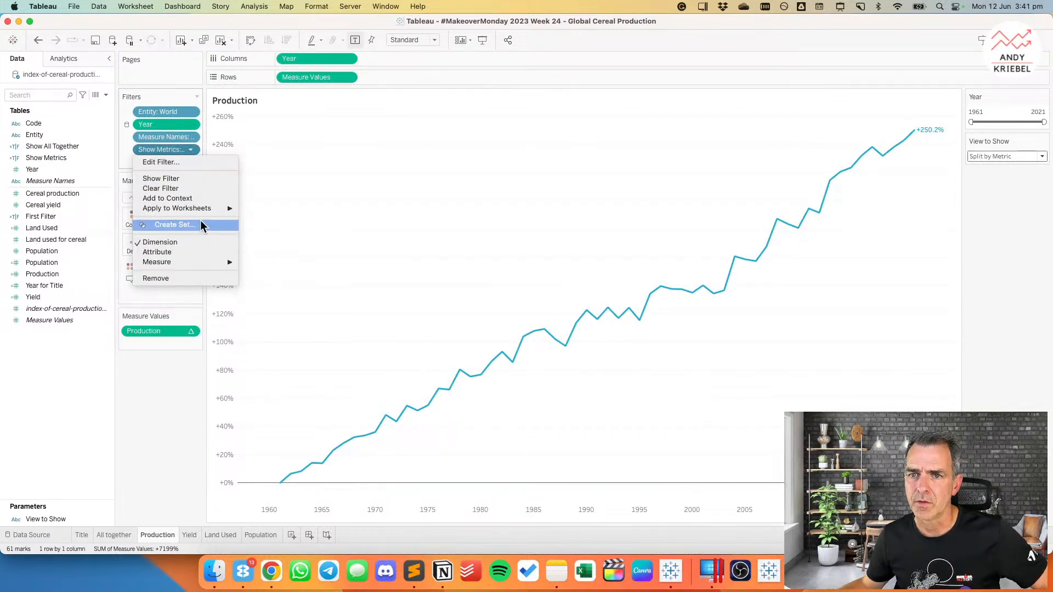
mouse_move(203, 210)
left_click(274, 228)
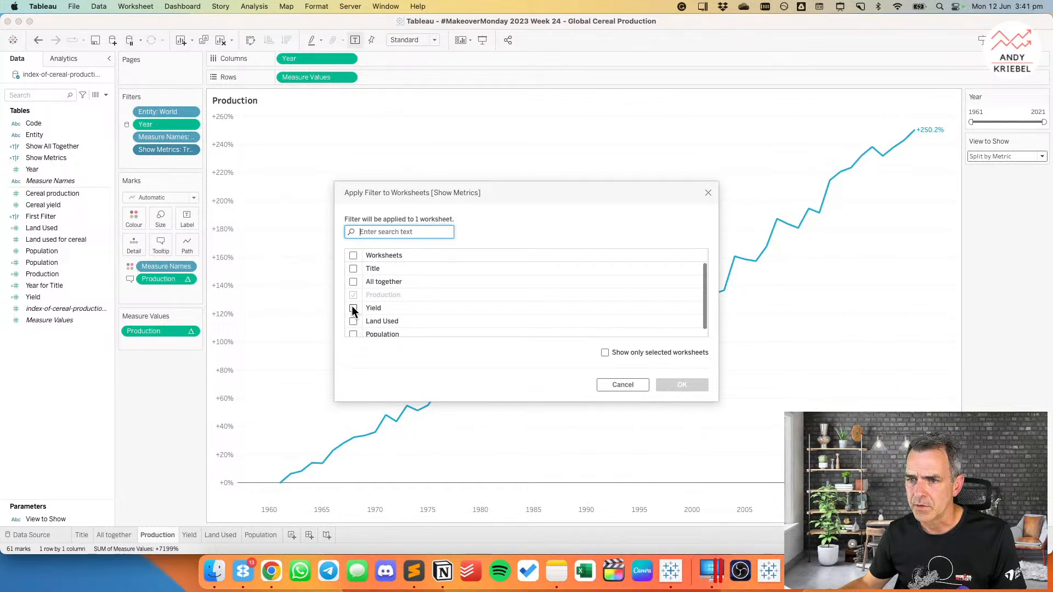
left_click(352, 308)
left_click(354, 321)
left_click(354, 334)
scroll(436, 297, "down", 1)
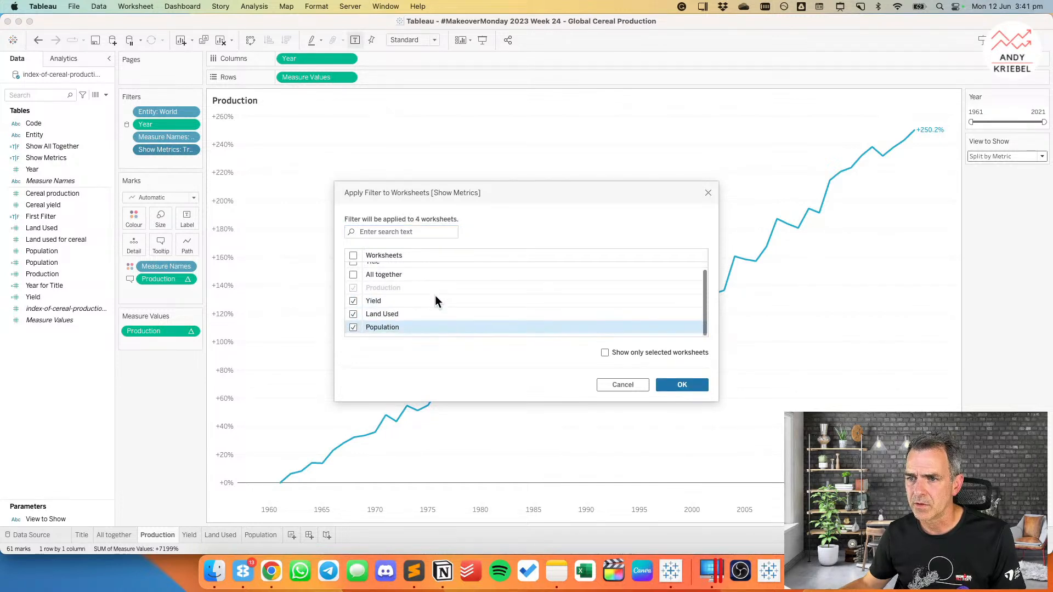
left_click(695, 386)
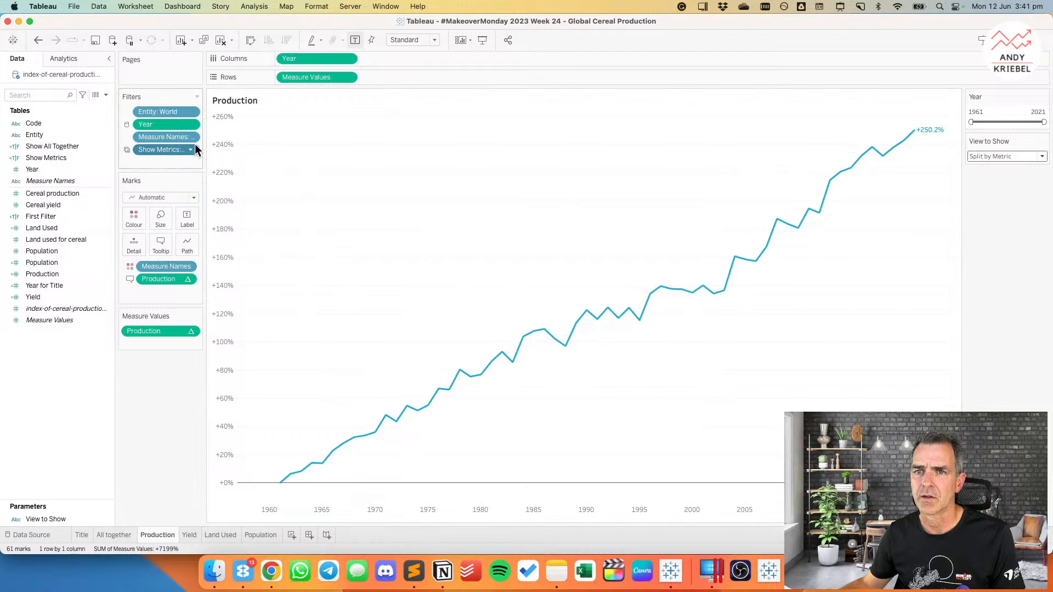
Step: Remove the Show All Together filter from the Yield, Land Used and Population sheets
left_click(188, 535)
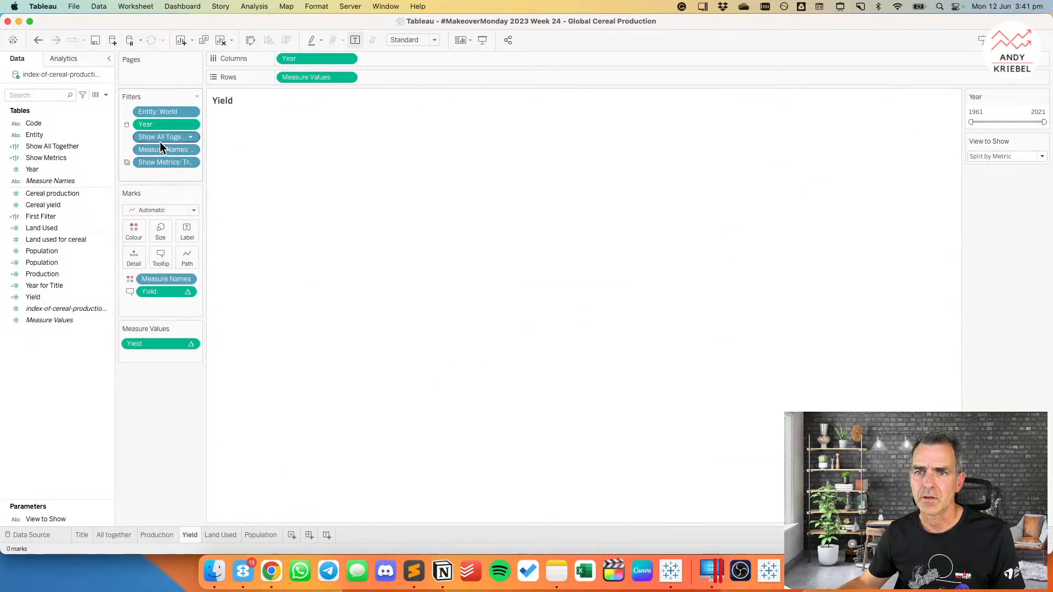
left_click(220, 535)
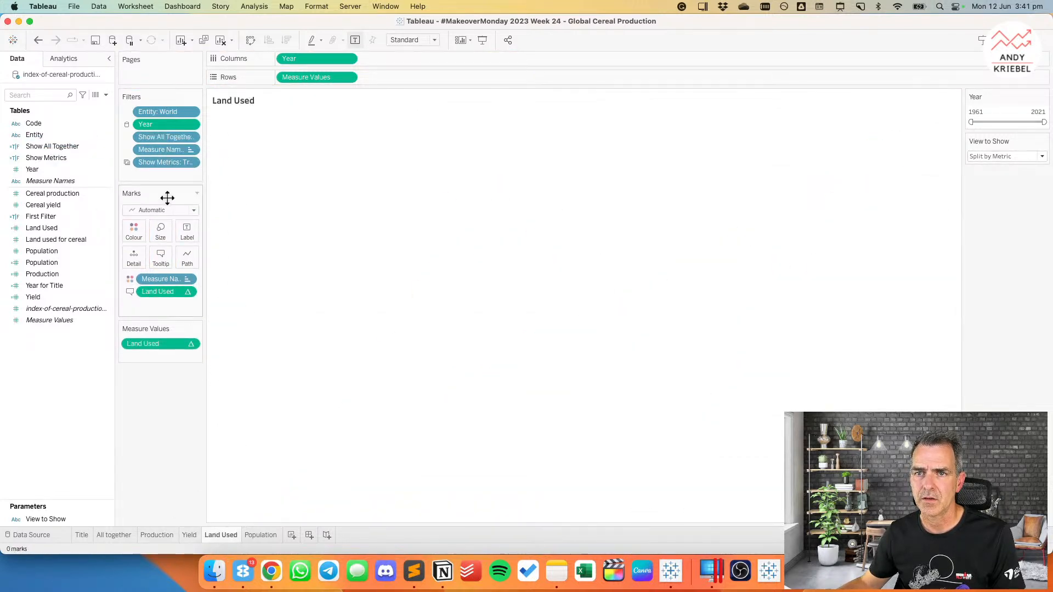
left_click_drag(165, 137, 63, 152)
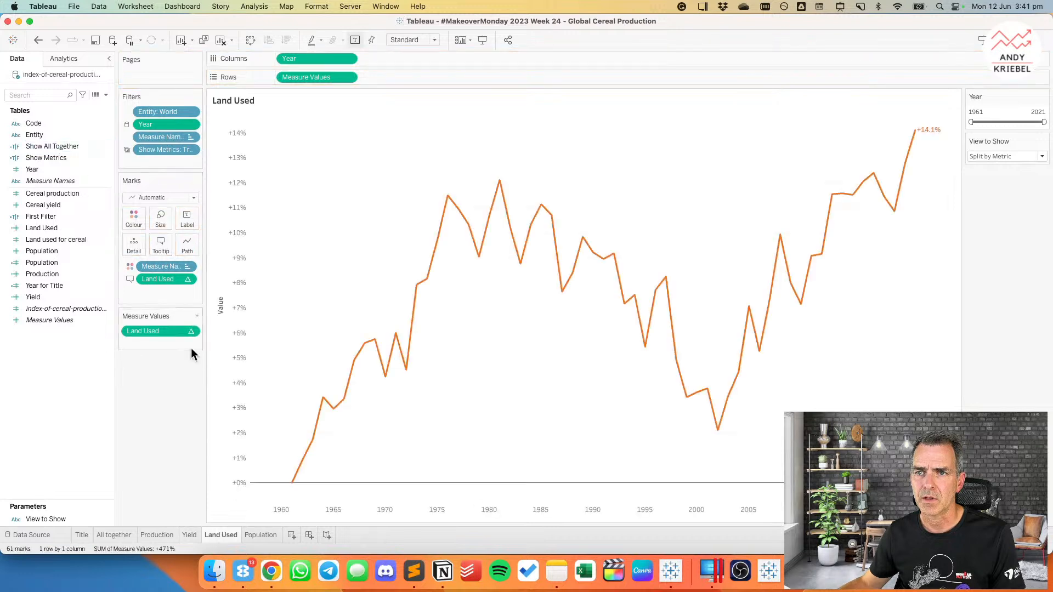
left_click(259, 535)
left_click_drag(154, 137, 38, 142)
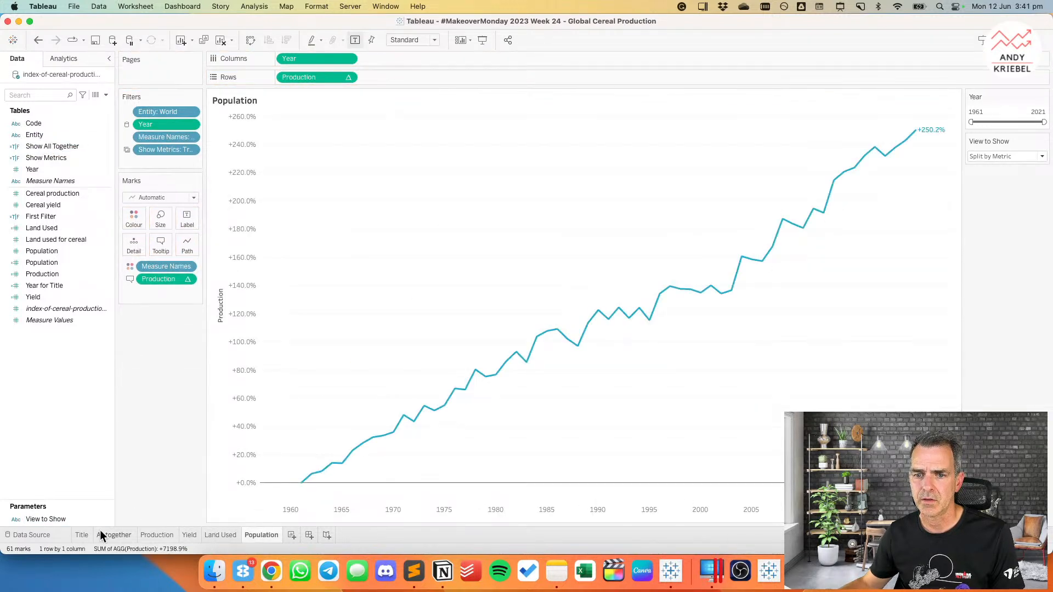
Step: Review the filters and charts on every worksheet and compare them with the Our World in Data split view in Chrome
left_click(119, 535)
left_click(157, 535)
left_click(189, 534)
left_click(217, 535)
left_click(250, 535)
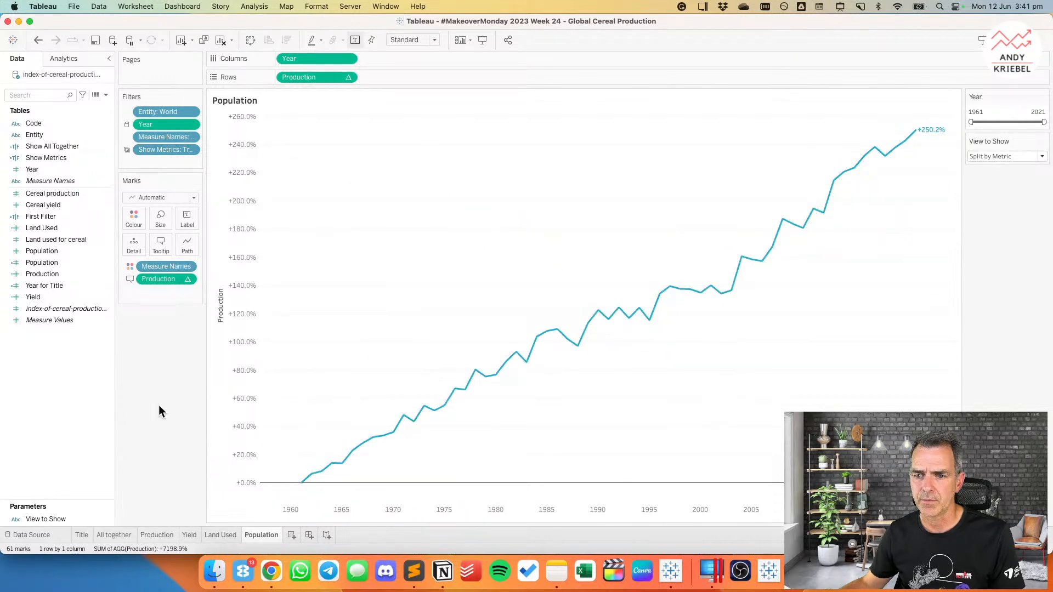
key("super+Tab")
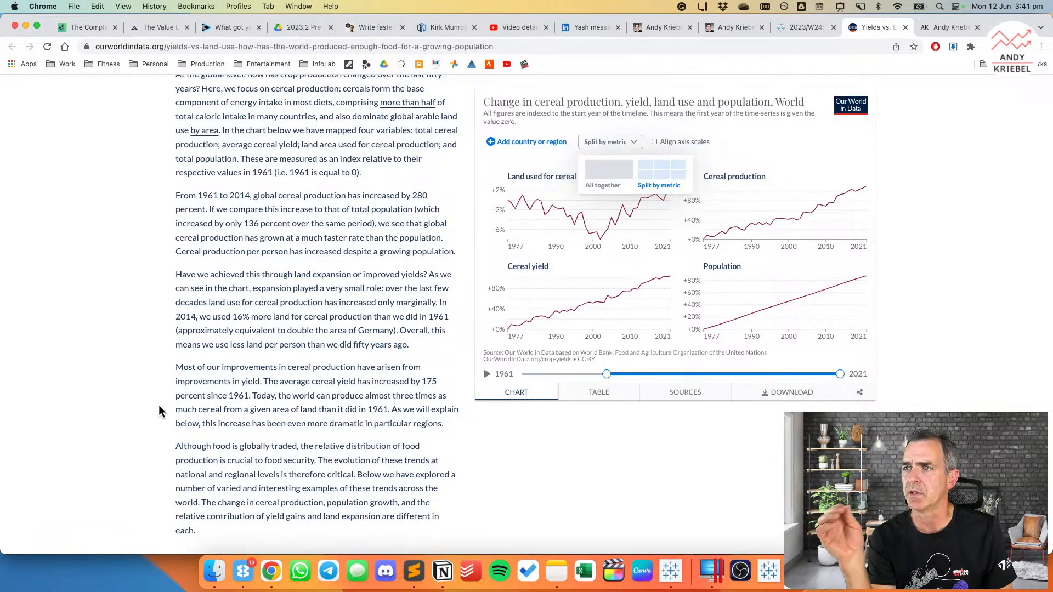
key("super+Tab")
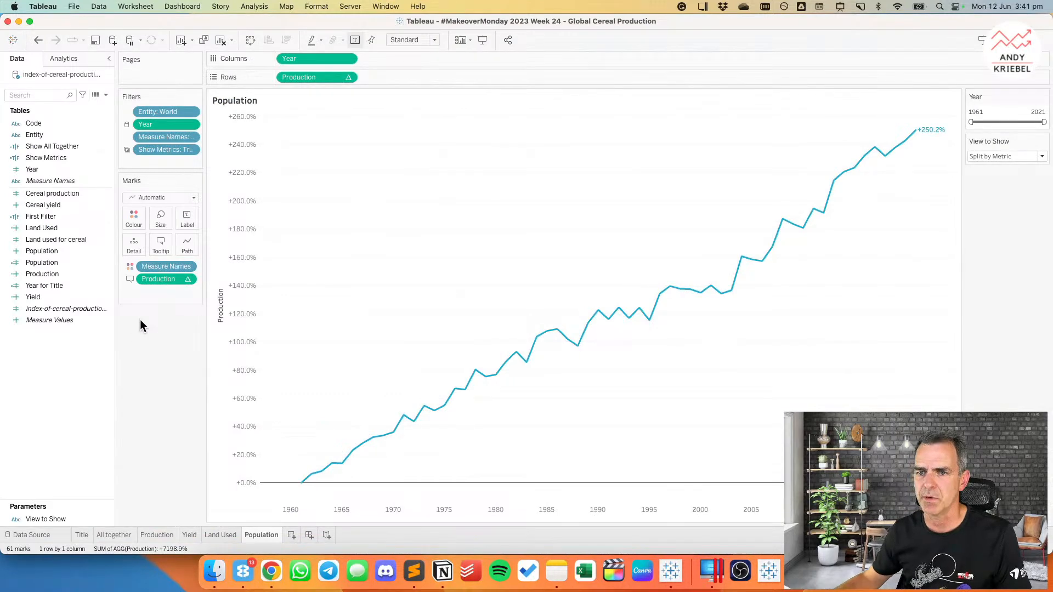
left_click(110, 535)
left_click(84, 535)
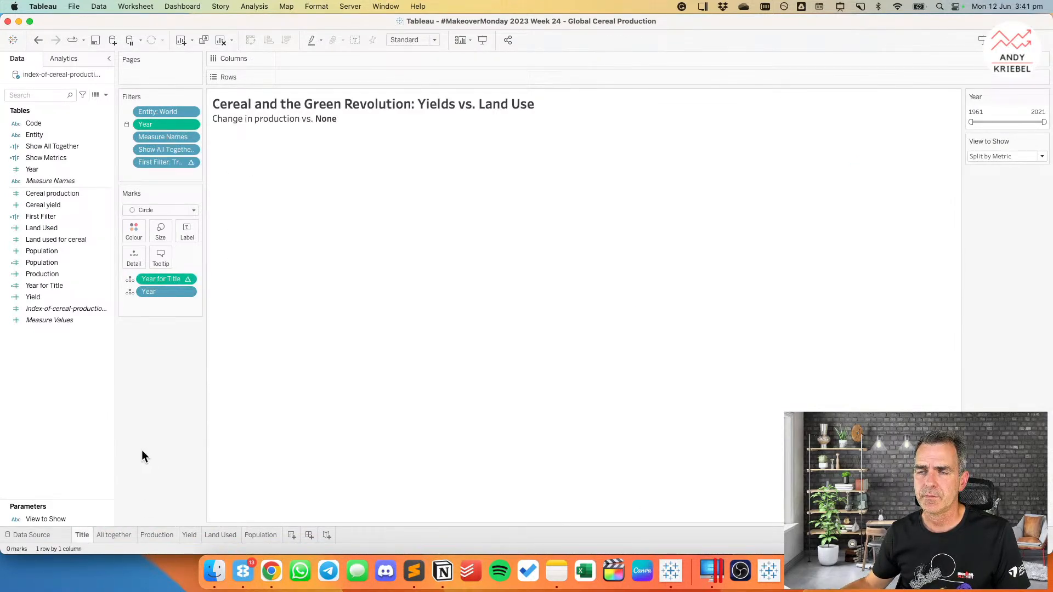
Step: Remove the Show All Together filter from the Title sheet and create a new dashboard
left_click_drag(156, 149, 82, 147)
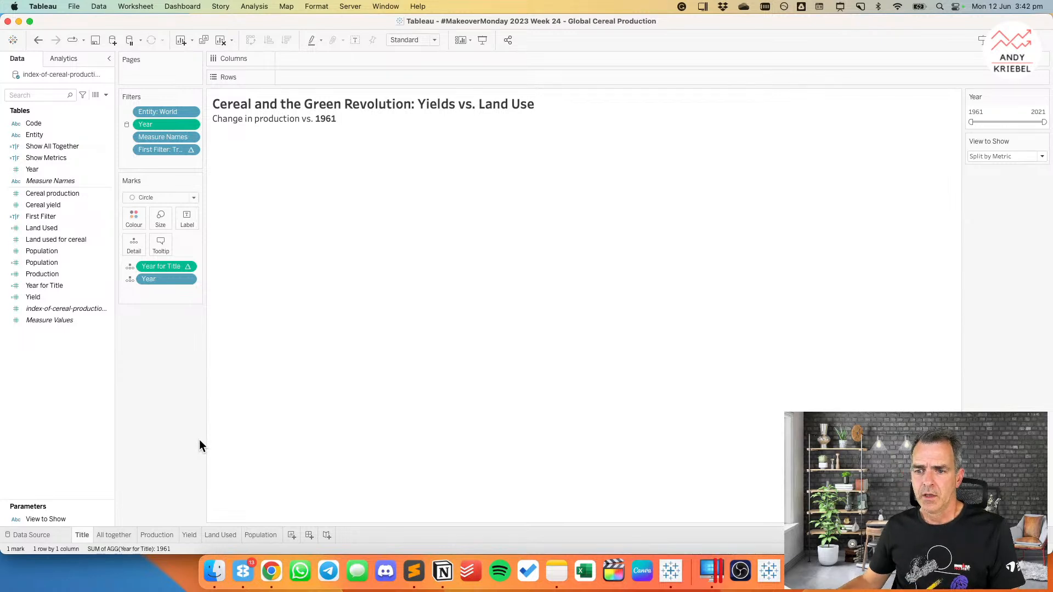
left_click(308, 535)
Step: Switch to Chrome, capture a screenshot of the Our World in Data split-by-metric chart, and return to Tableau
key("super+Tab")
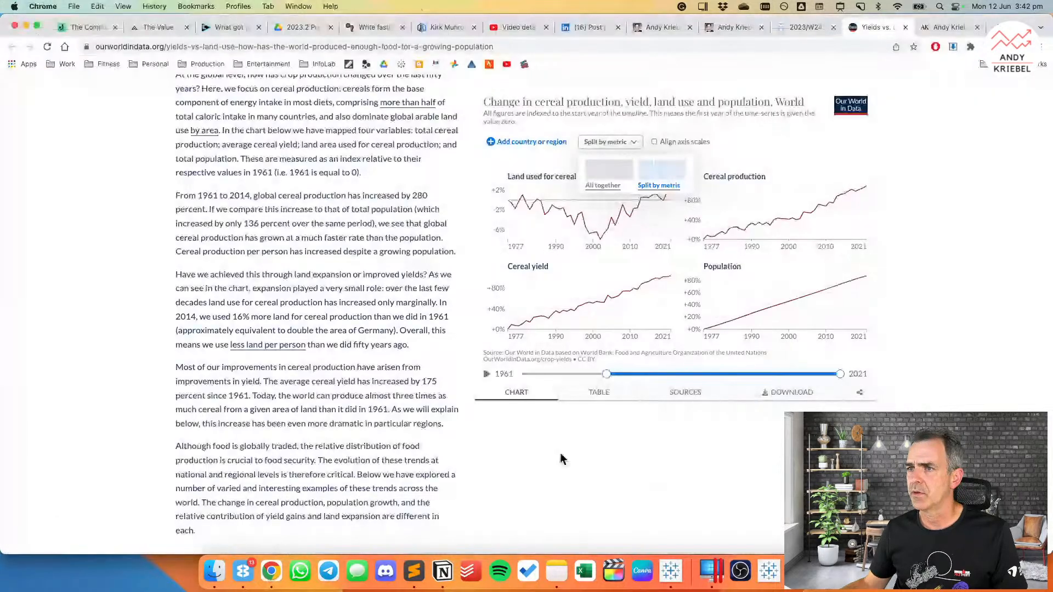
key("super+shift+4")
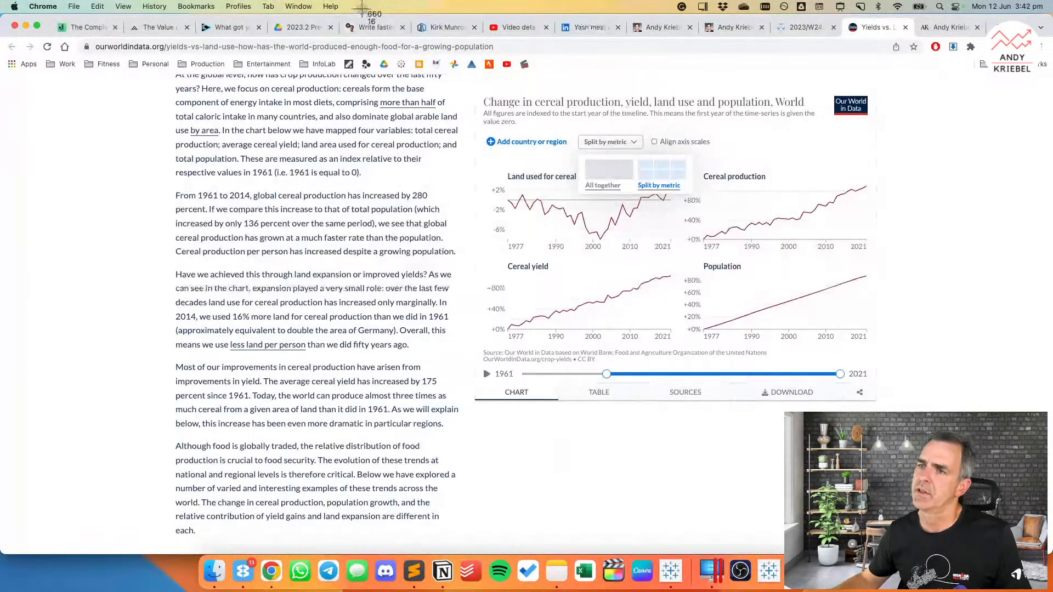
left_click_drag(475, 90, 879, 369)
key("super+Tab")
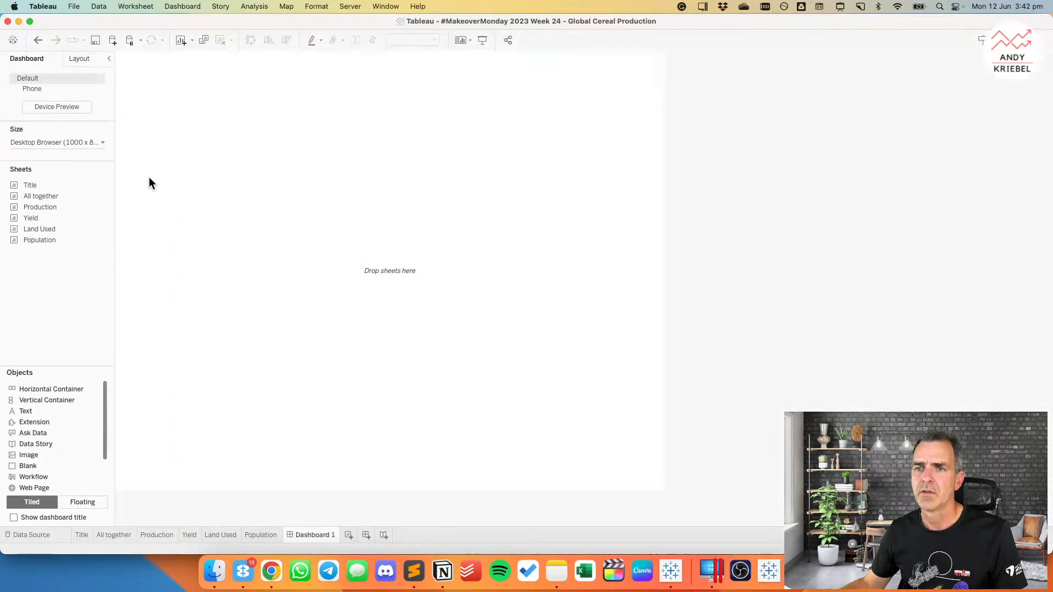
Step: Set the dashboard to the fixed Laptop Browser size (800 x 600)
left_click(51, 141)
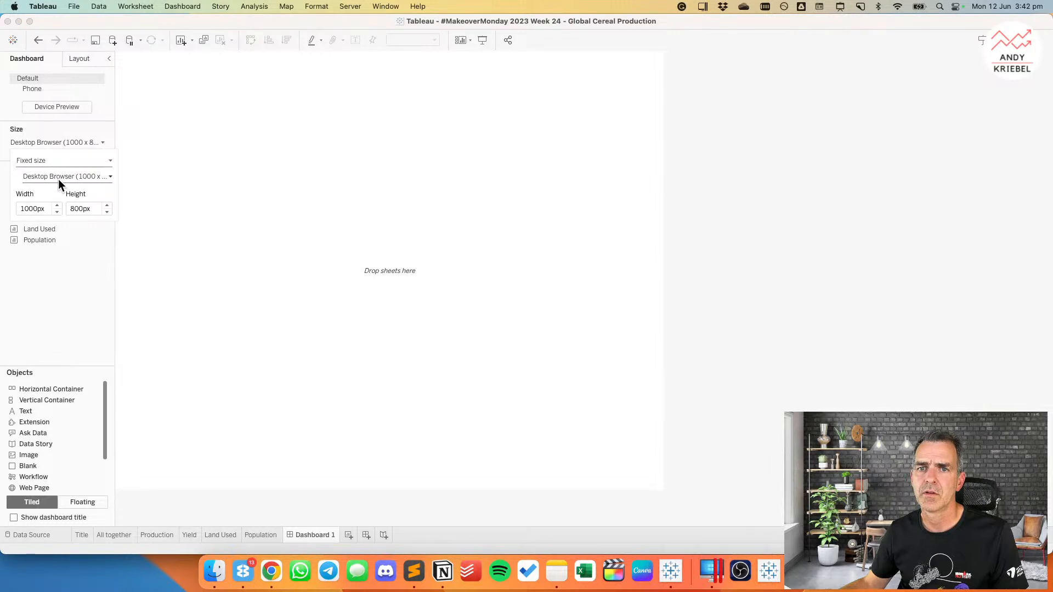
left_click(58, 160)
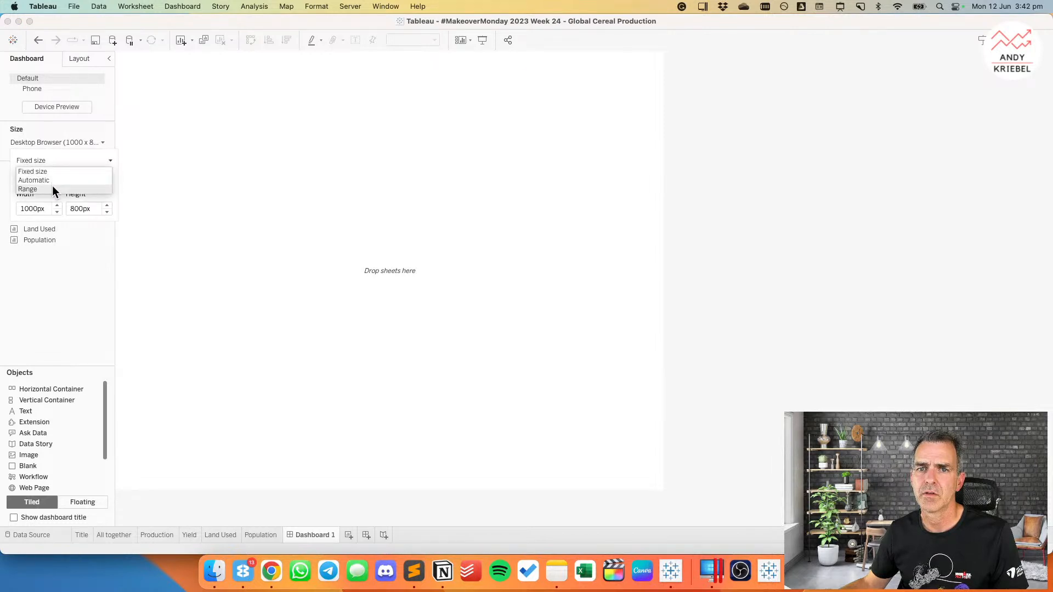
left_click(52, 180)
left_click(55, 162)
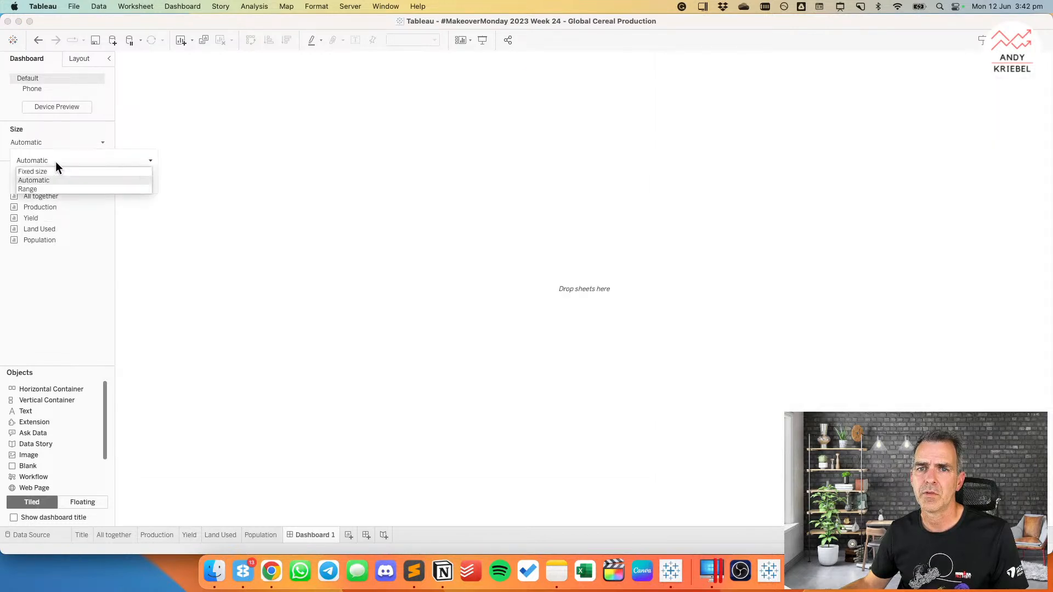
left_click(55, 171)
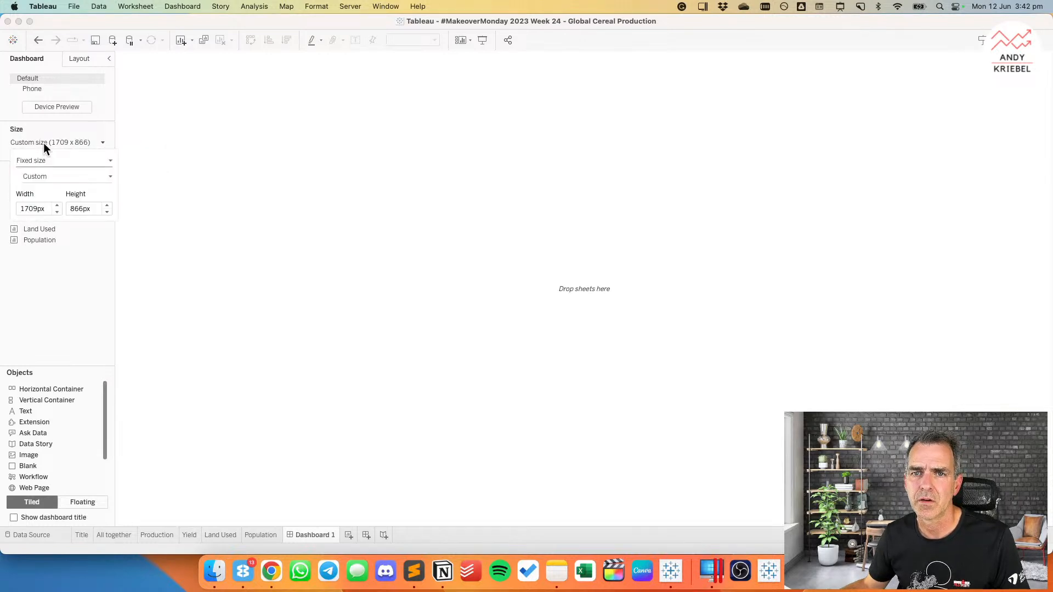
left_click(44, 161)
left_click(44, 159)
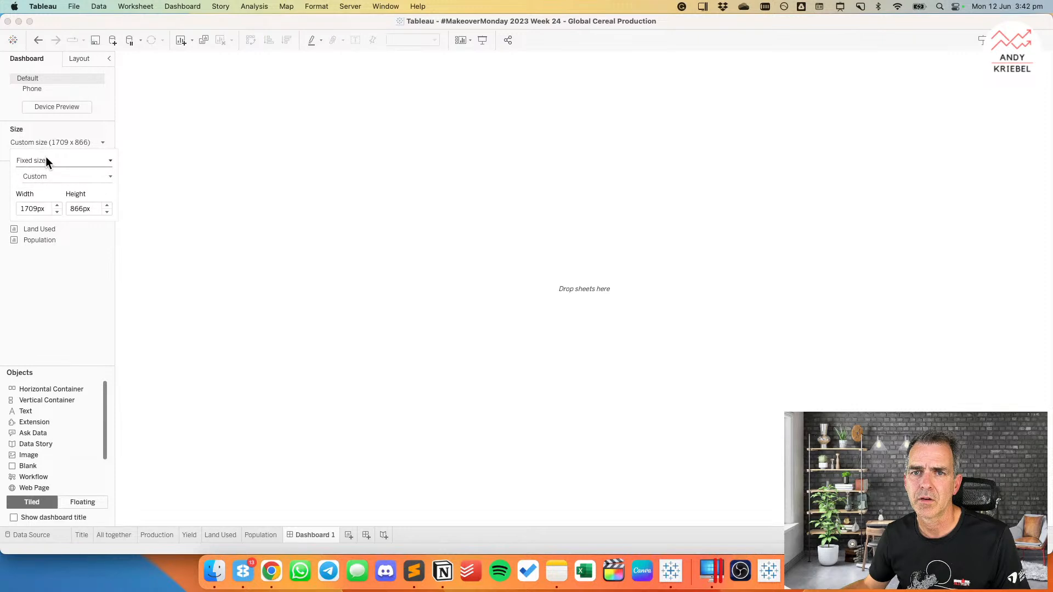
left_click(45, 176)
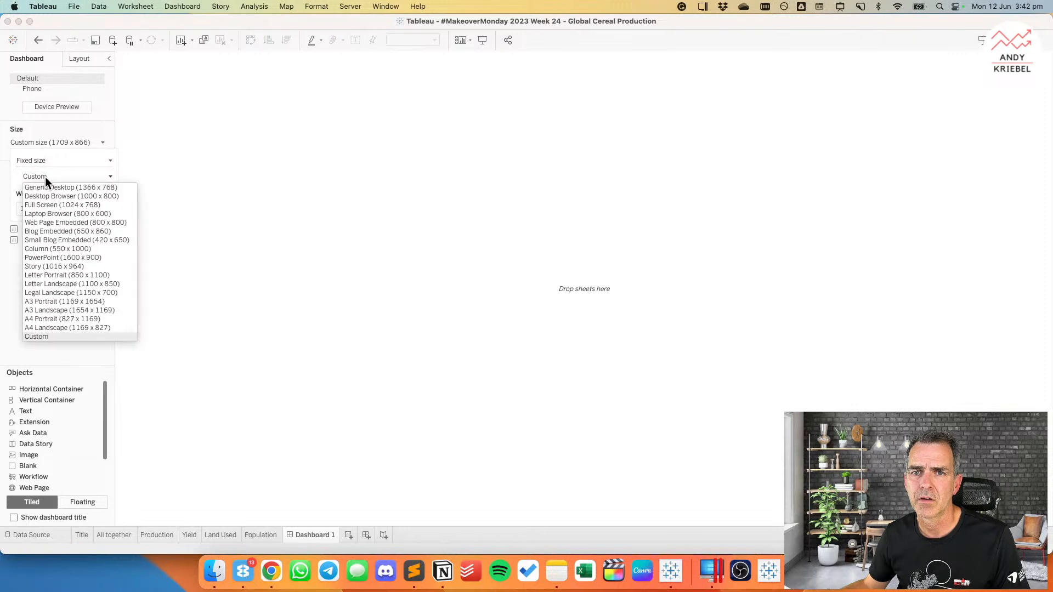
left_click(62, 213)
left_click(276, 193)
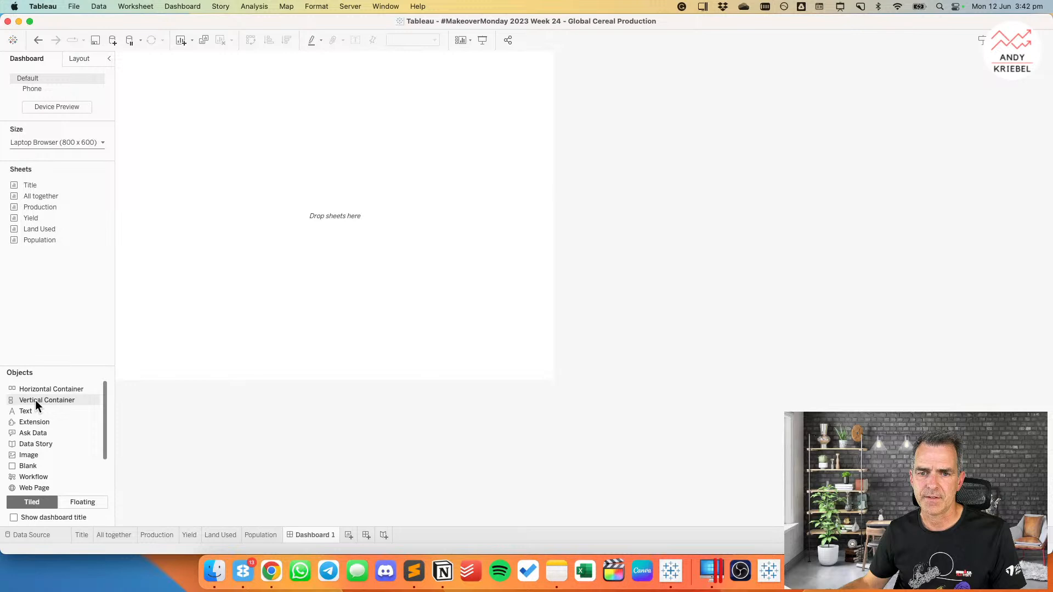
Step: Add a floating vertical container to the dashboard at position 0, 0 with a width of 800 and height of 600
left_click_drag(35, 400, 242, 165)
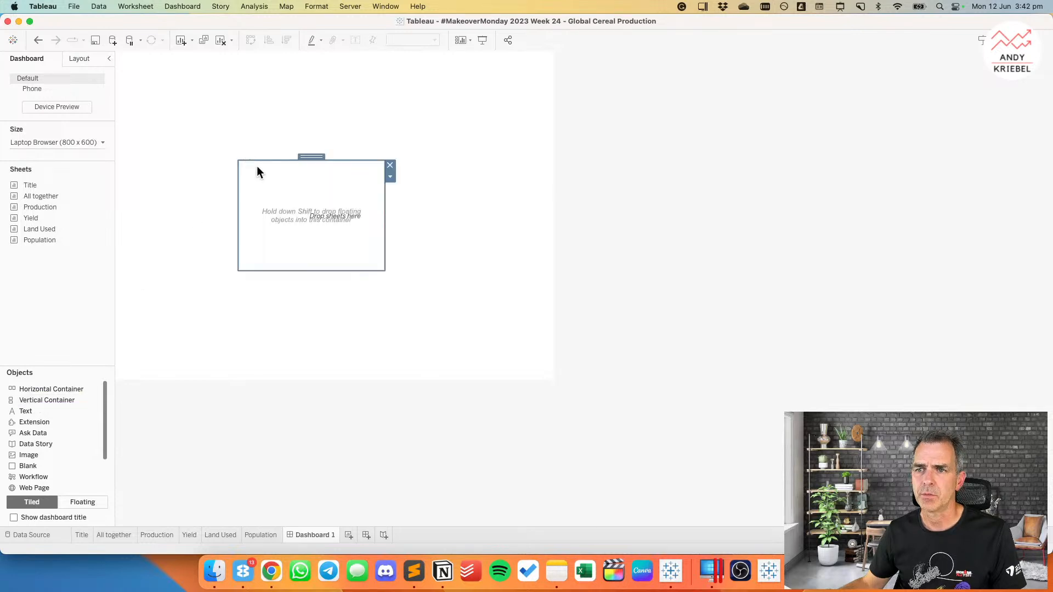
left_click(80, 61)
double_click(22, 169)
type("0")
key("Tab")
type("0")
key("Tab")
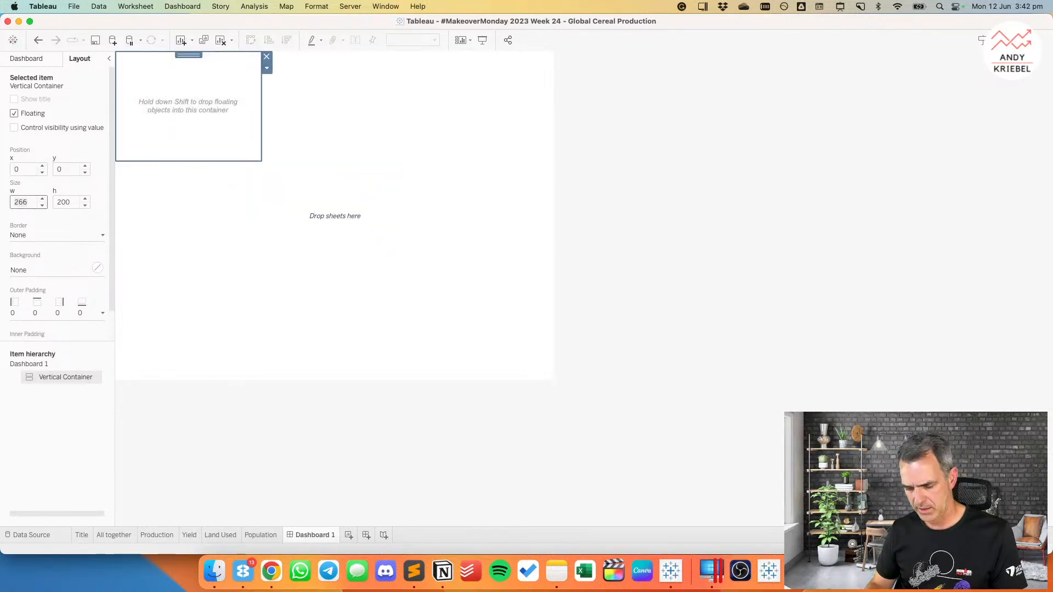
key("Tab")
type("600")
key("Tab")
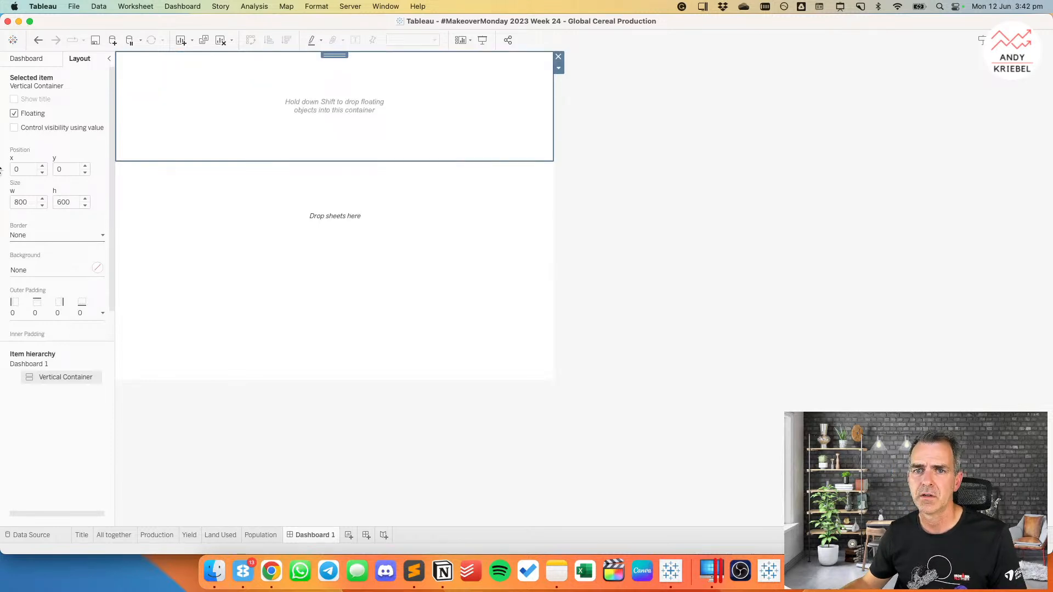
Step: Set the vertical container's inner padding to 20 on all sides
scroll(65, 297, "down", 2)
left_click(33, 336)
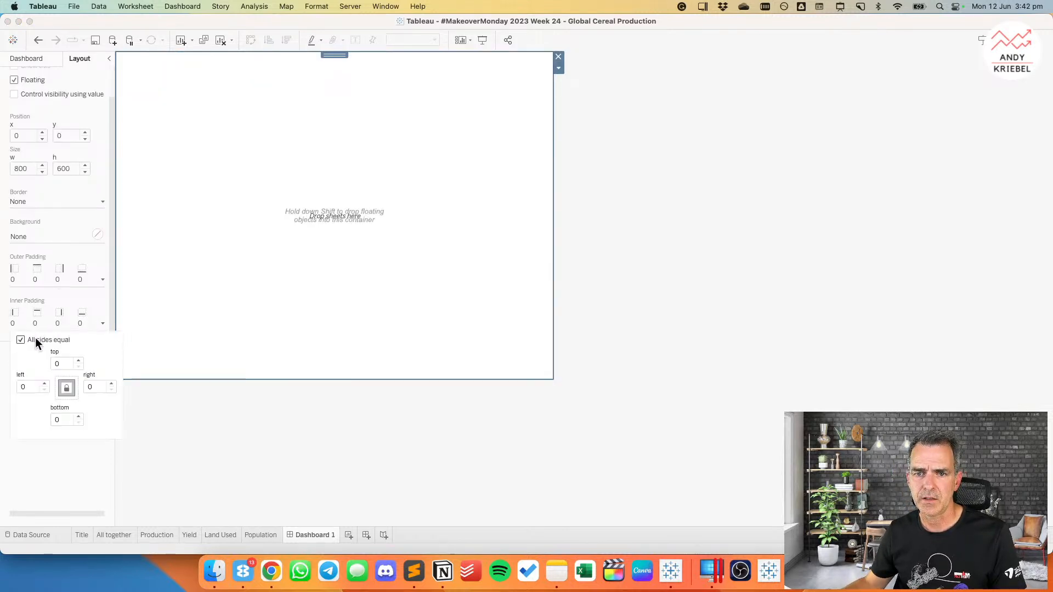
type("20")
left_click(211, 456)
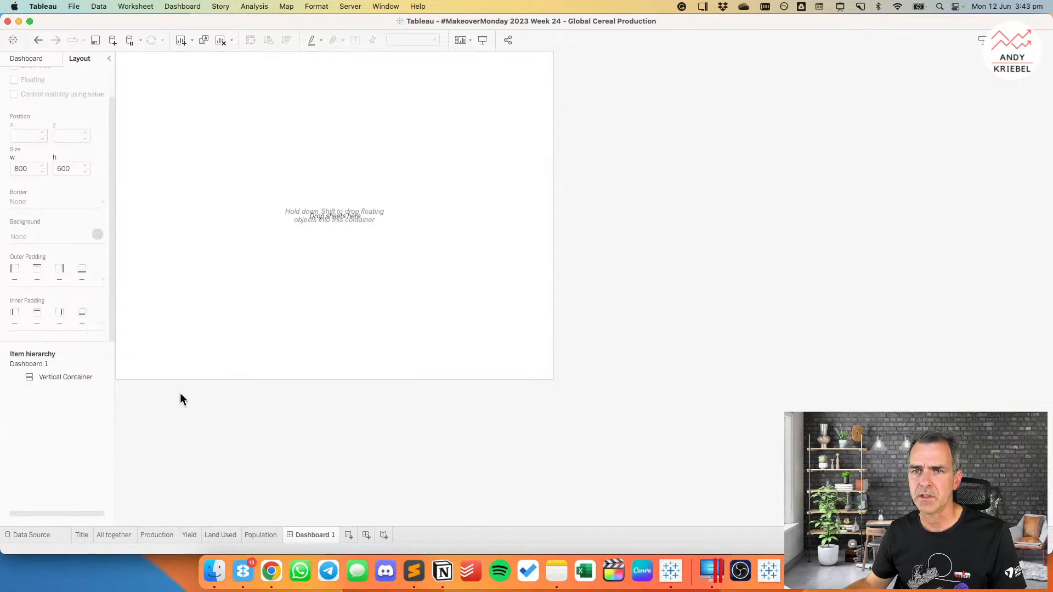
Step: Place the Title sheet inside the vertical container and fit it to Entire View
left_click(21, 54)
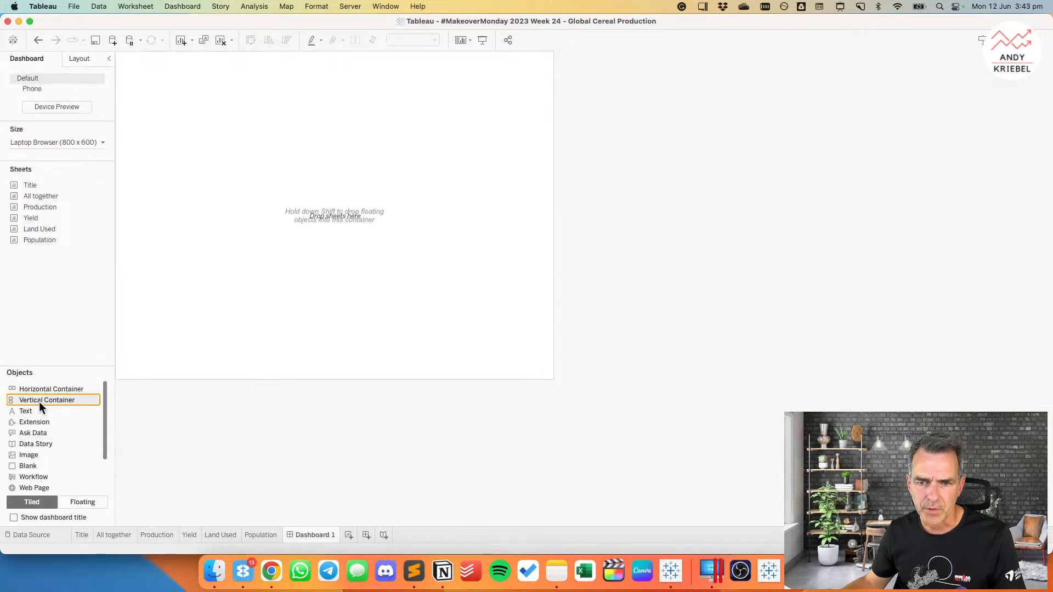
left_click_drag(40, 183, 259, 111)
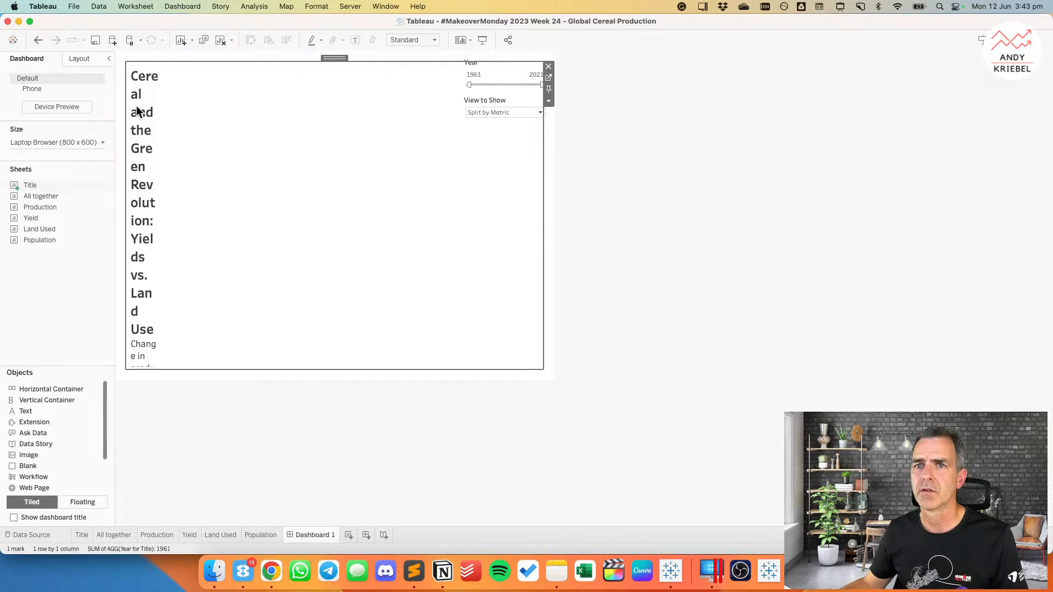
left_click(417, 40)
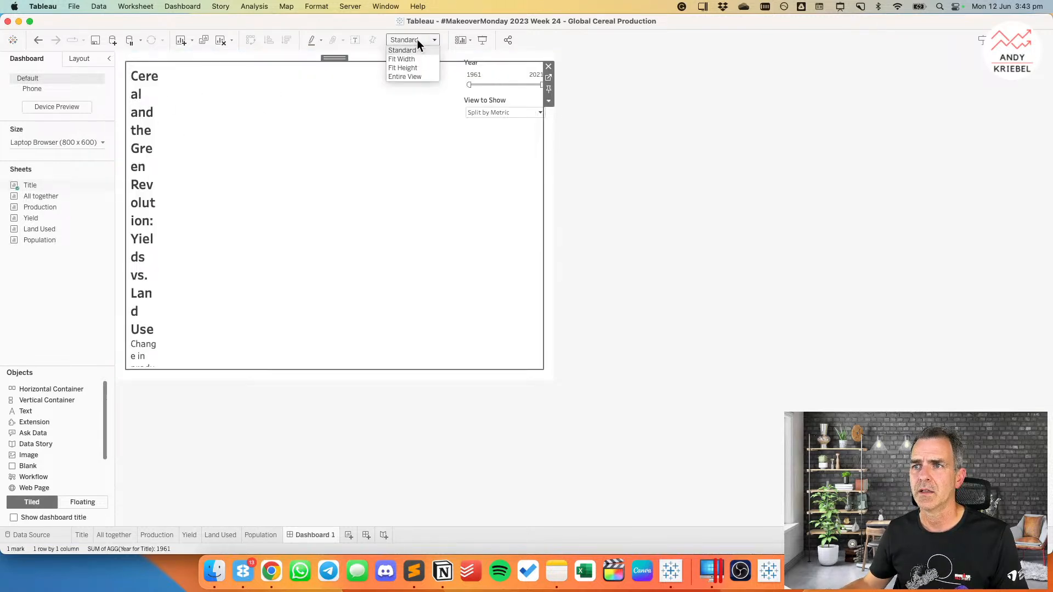
left_click(410, 75)
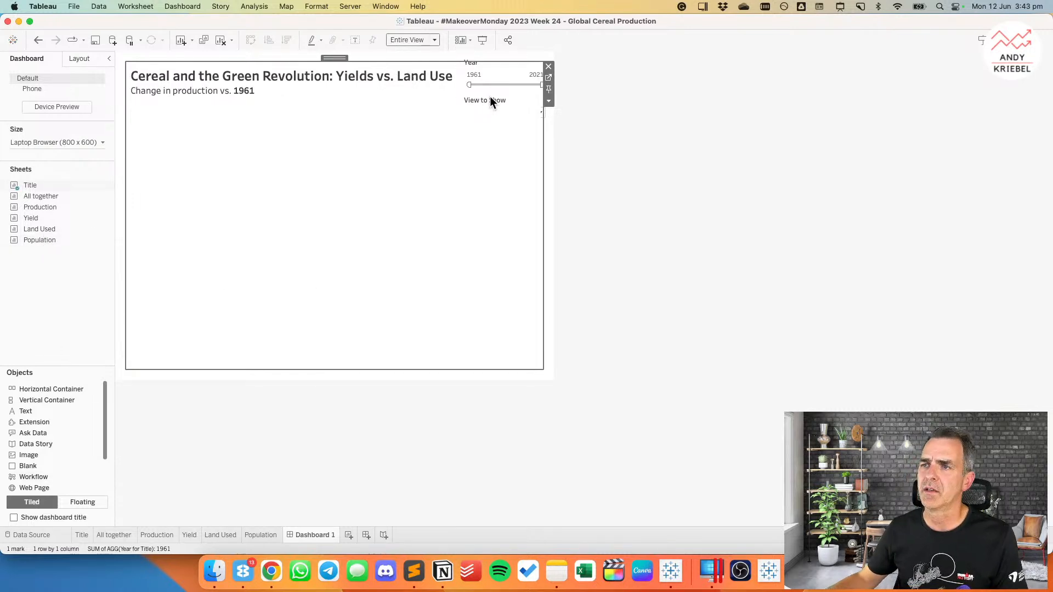
left_click(547, 113)
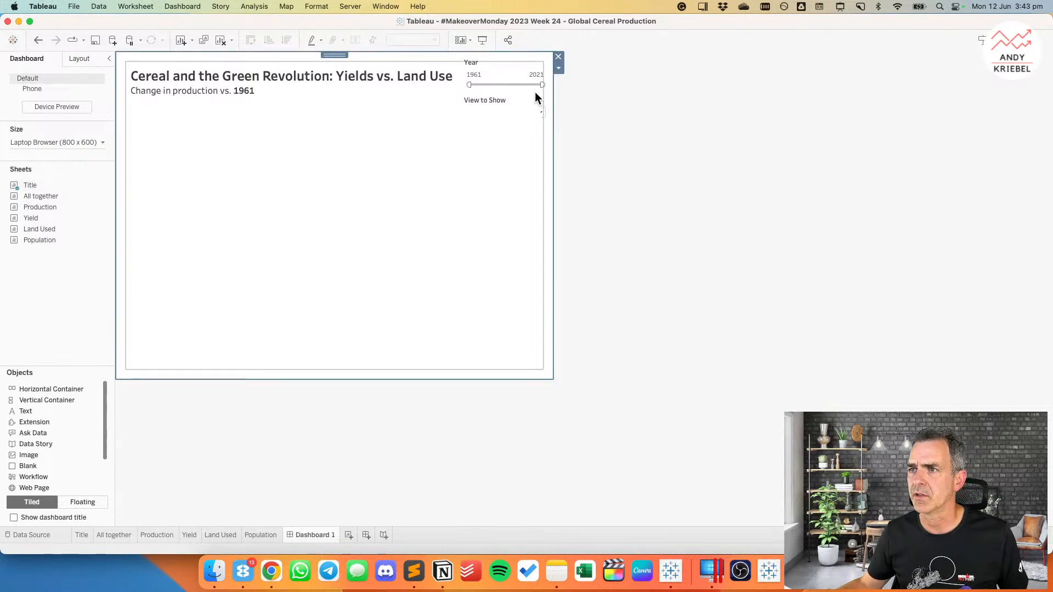
left_click(558, 68)
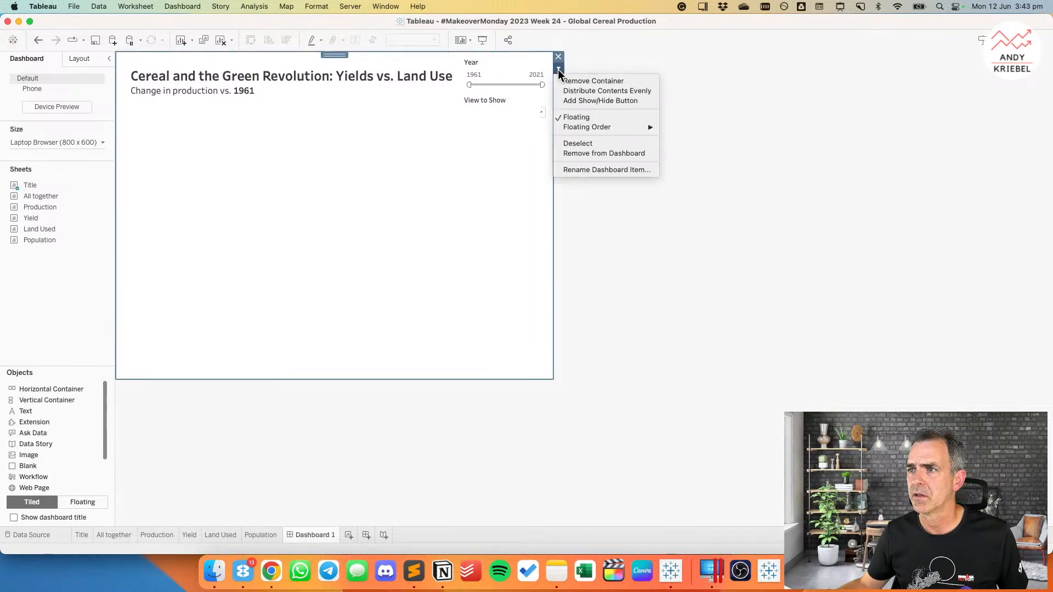
left_click(548, 74)
left_click(537, 73)
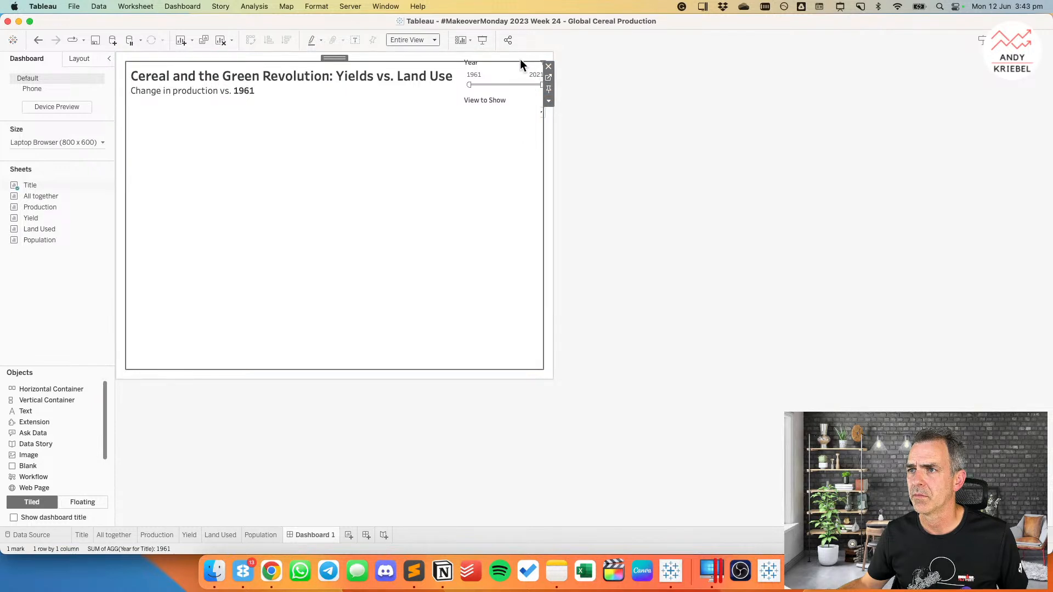
left_click(520, 58)
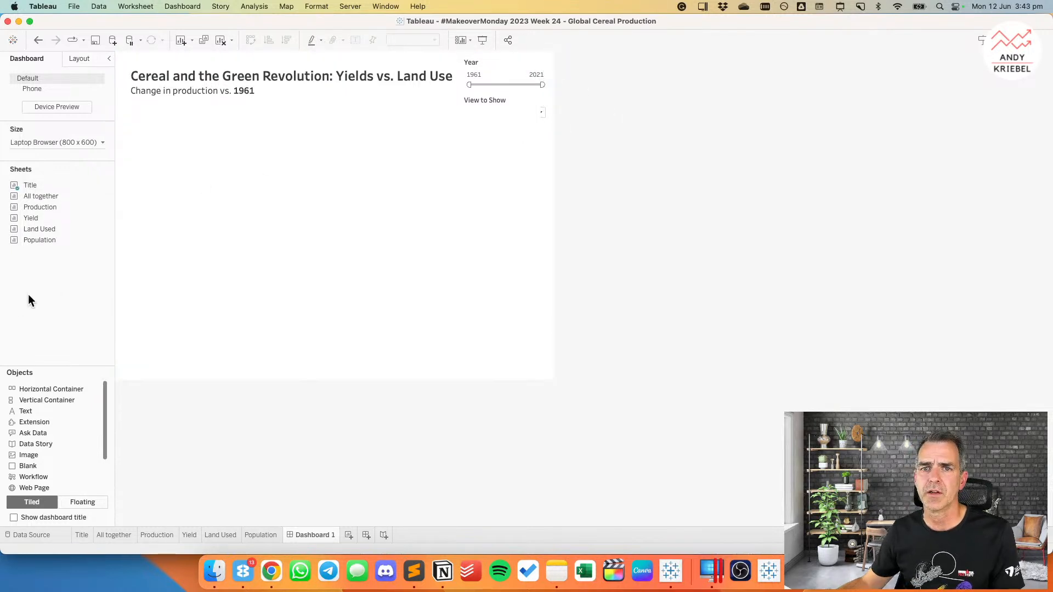
Step: Place the All together sheet beneath the title and add a container holding a Blank object between them
mouse_move(45, 199)
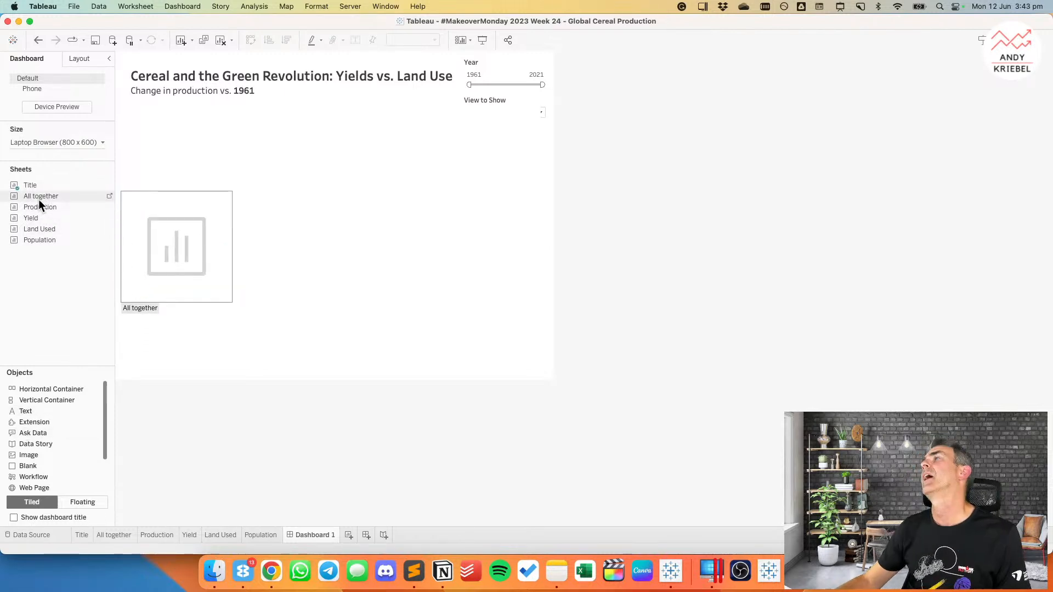
left_click_drag(39, 199, 329, 310)
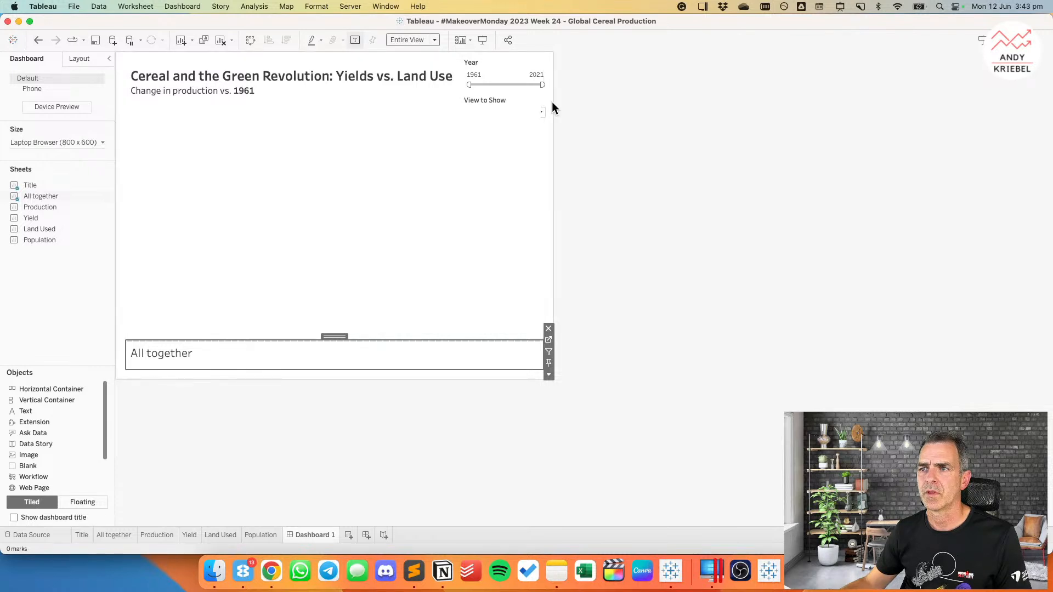
mouse_move(50, 248)
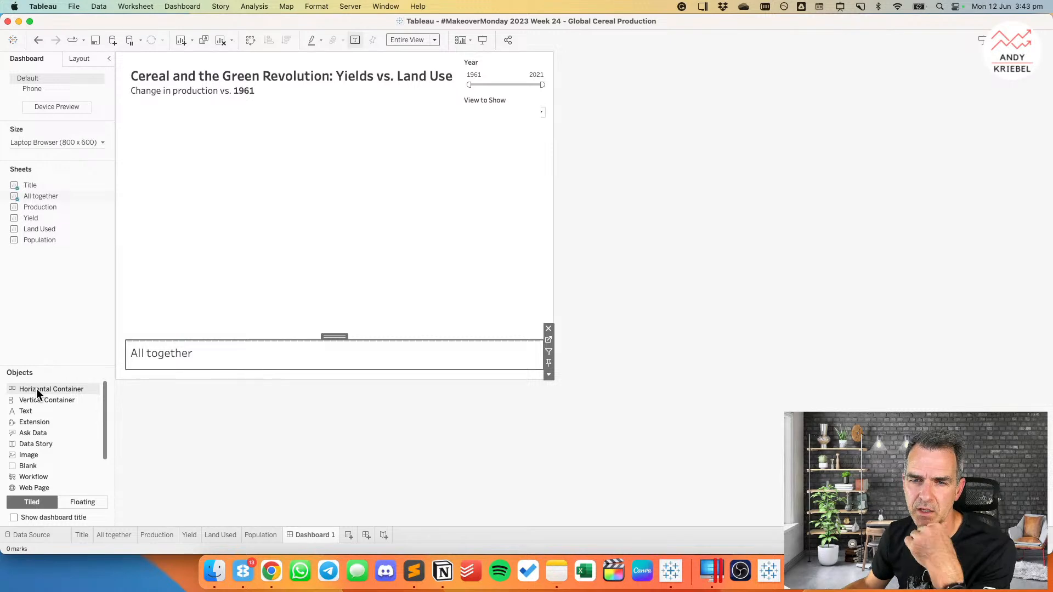
left_click_drag(34, 393, 173, 298)
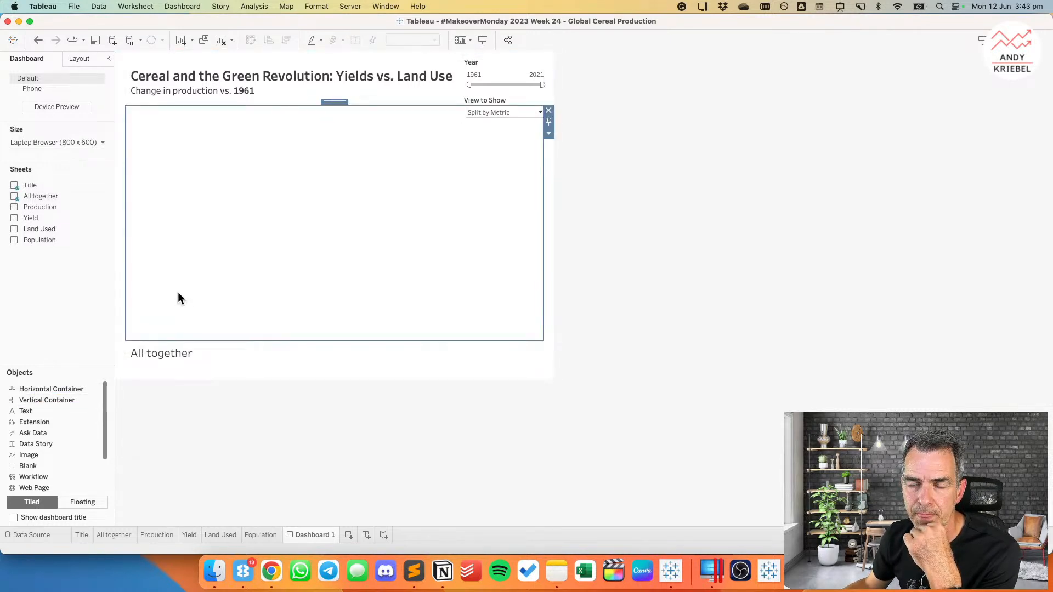
left_click_drag(37, 466, 276, 219)
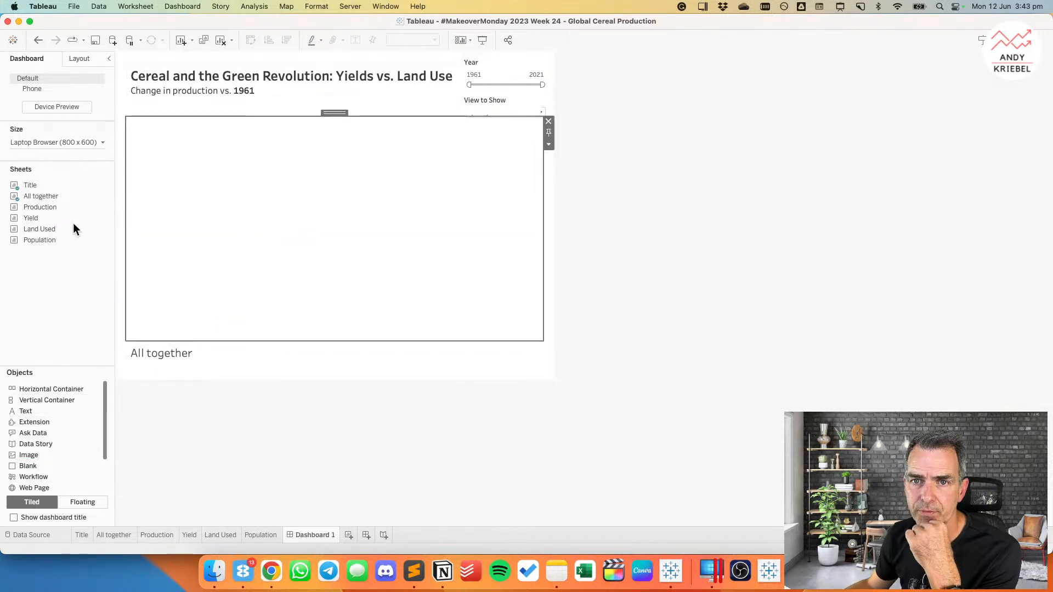
Step: Add a horizontal container above the Blank object and place Land Used and Production side by side in it, following the Our World in Data chart order
left_click_drag(35, 389, 272, 197)
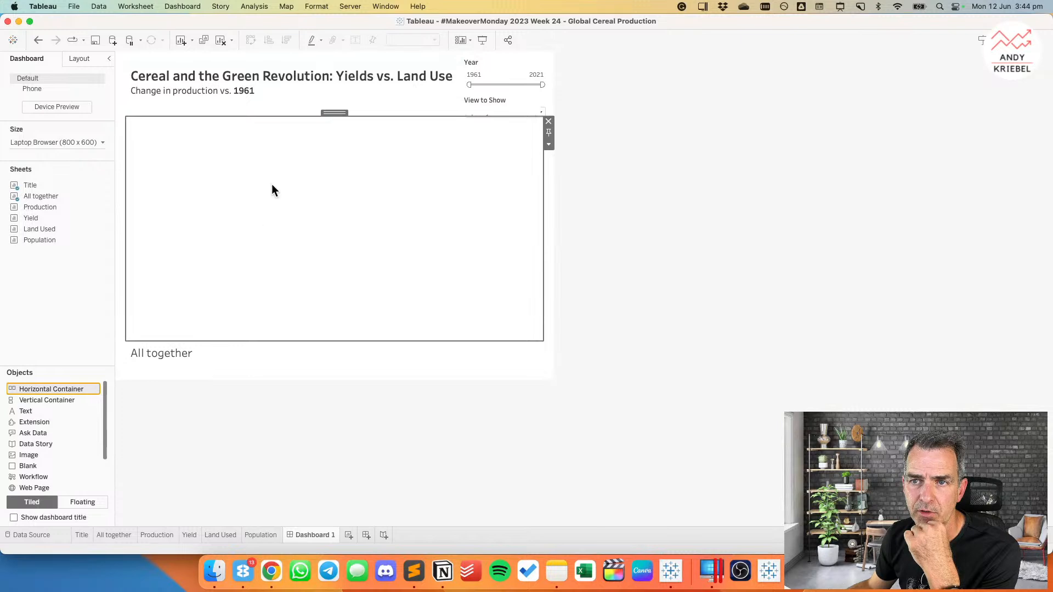
left_click_drag(56, 387, 330, 183)
mouse_move(70, 221)
key("super+Tab")
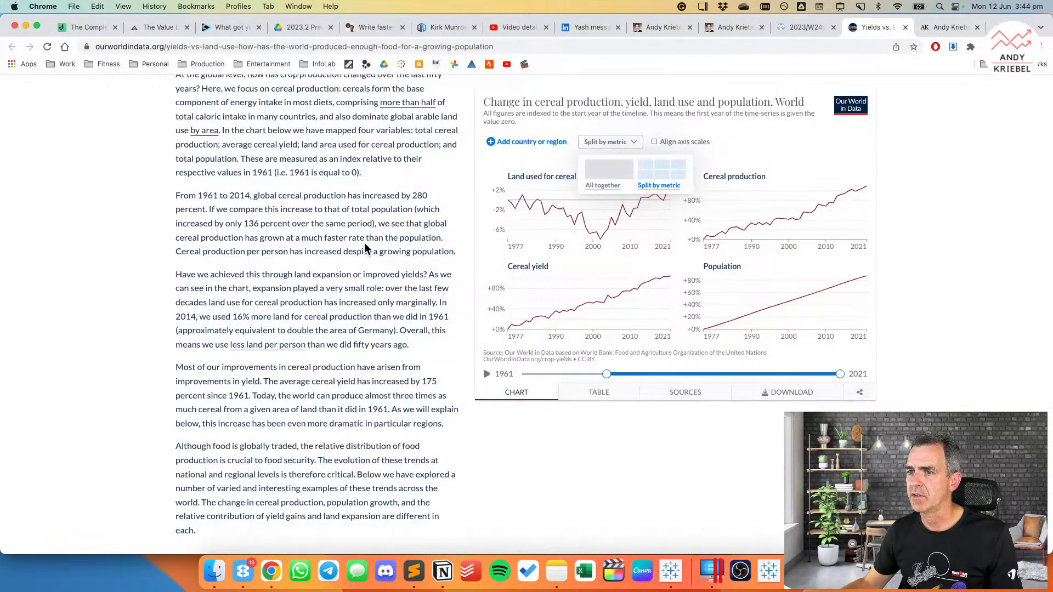
key("super+Tab")
mouse_move(36, 208)
left_click_drag(39, 228, 208, 192)
left_click_drag(48, 209, 446, 186)
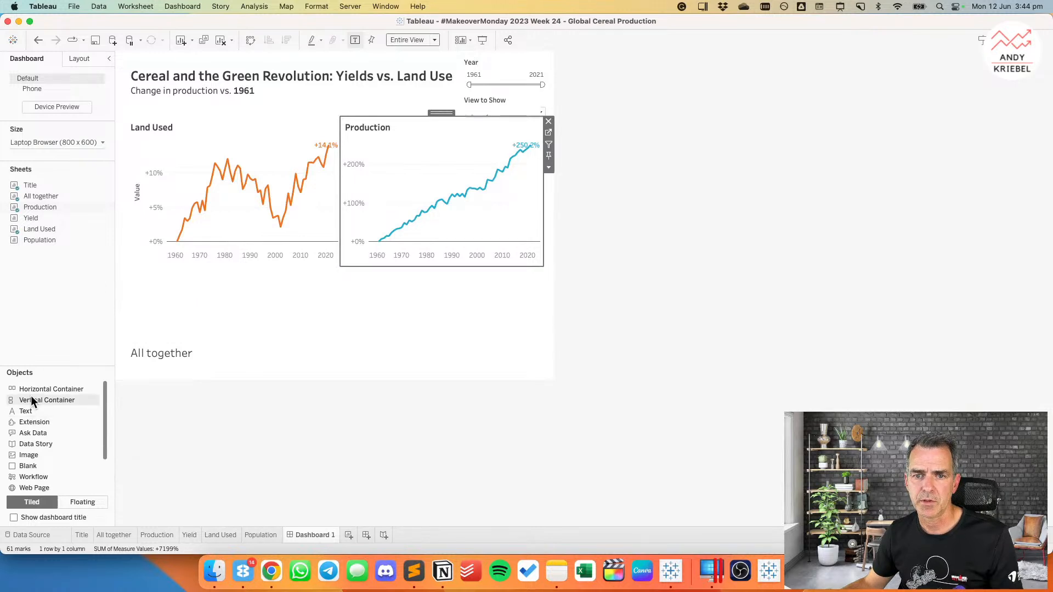
Step: Add a second horizontal container below the Land Used and Production charts and place Yield and Population side by side in it
left_click_drag(34, 388, 239, 278)
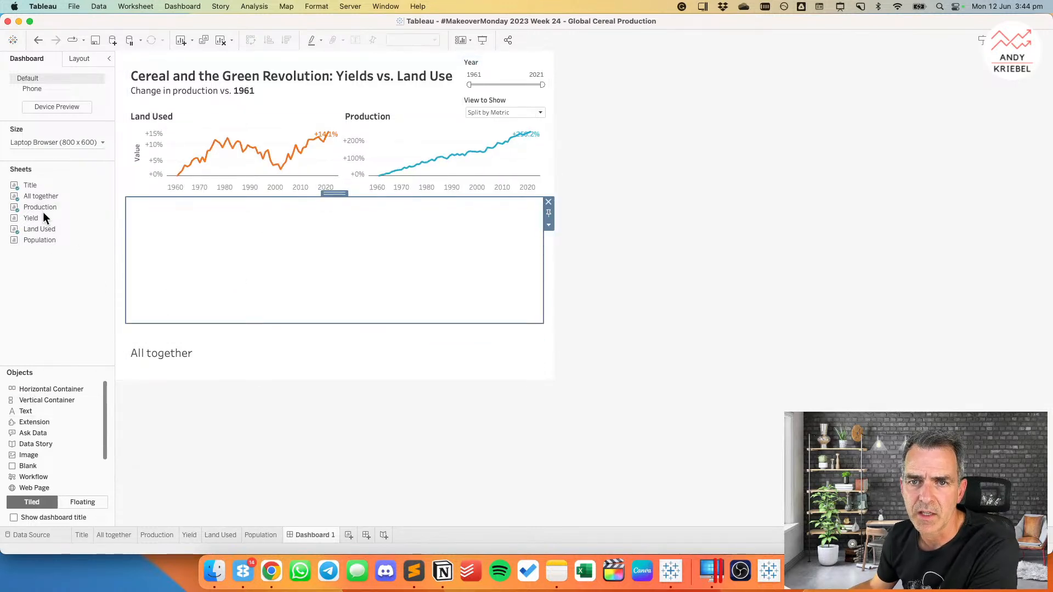
mouse_move(42, 218)
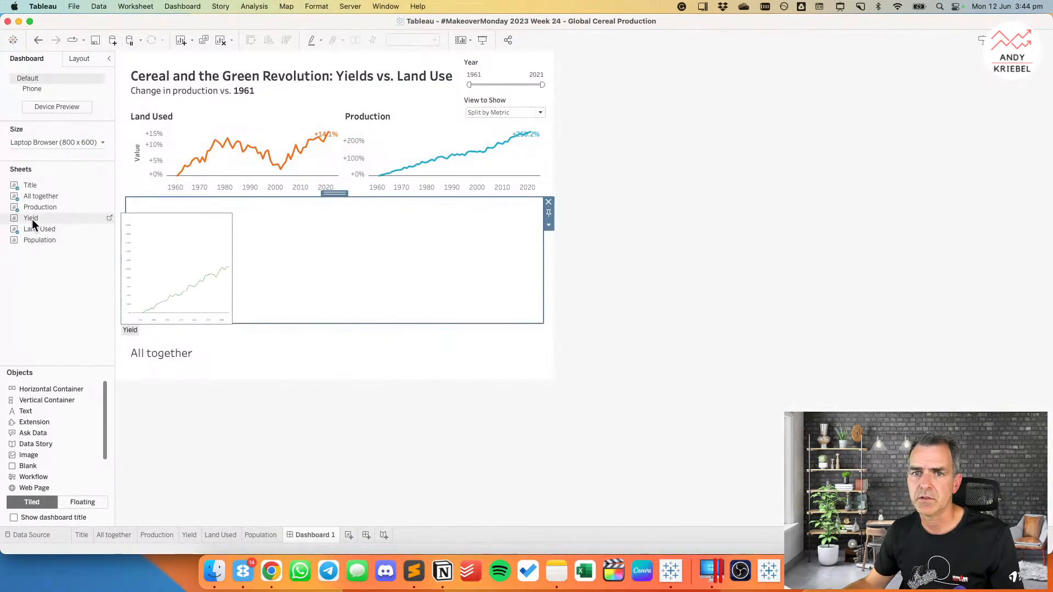
left_click_drag(32, 220, 167, 242)
left_click_drag(232, 250, 233, 250)
left_click_drag(49, 240, 451, 325)
left_click(440, 330)
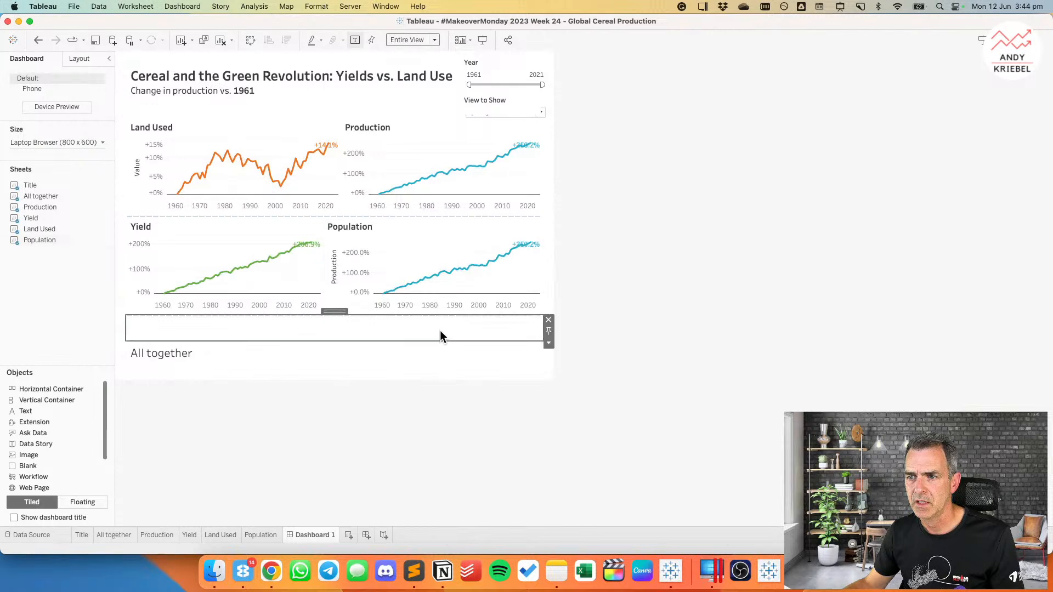
Step: Remove the Blank object and distribute the contents of the Land Used and Production container evenly
left_click(548, 319)
left_click(423, 123)
double_click(442, 112)
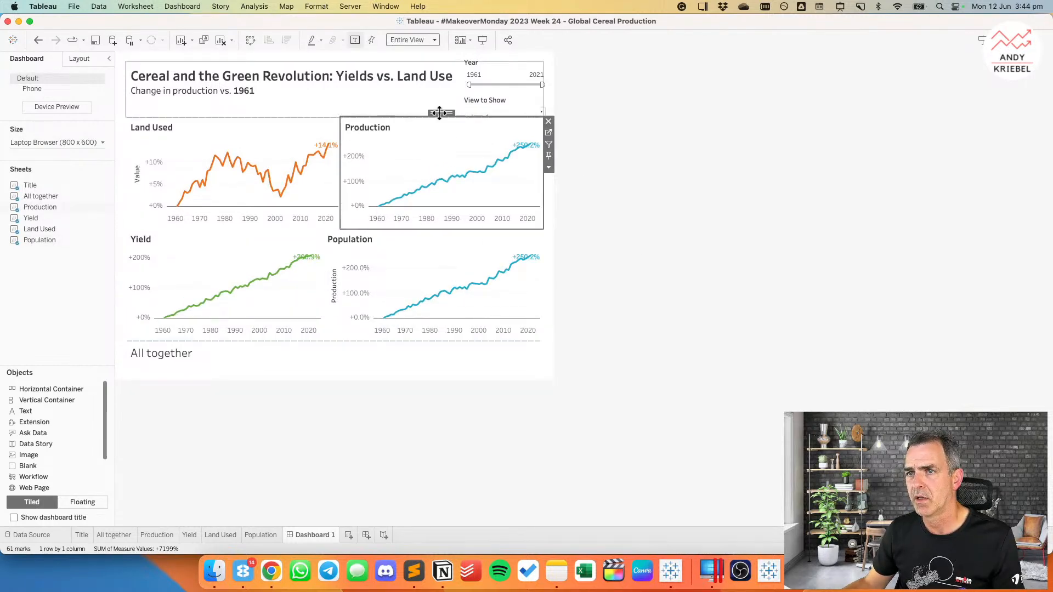
left_click(548, 144)
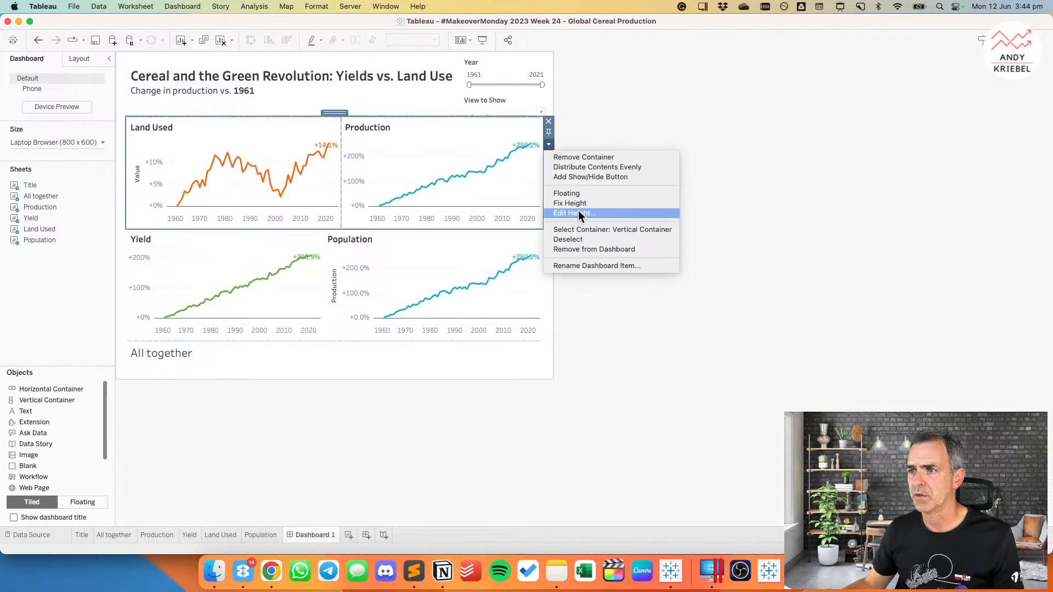
left_click(576, 167)
Step: Distribute the contents of the Yield and Population container evenly
left_click(433, 233)
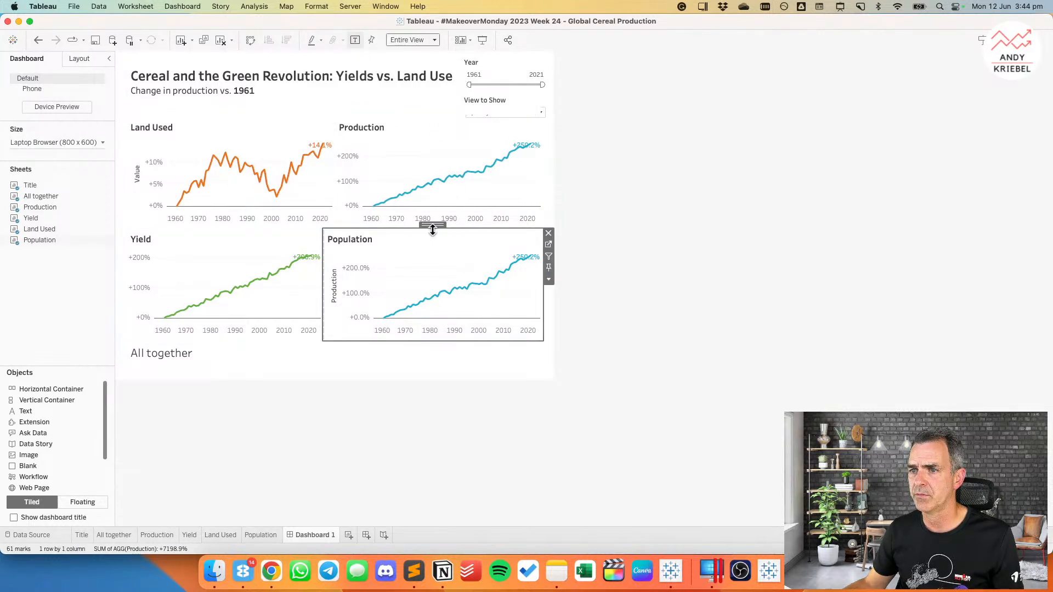
double_click(430, 226)
left_click(549, 256)
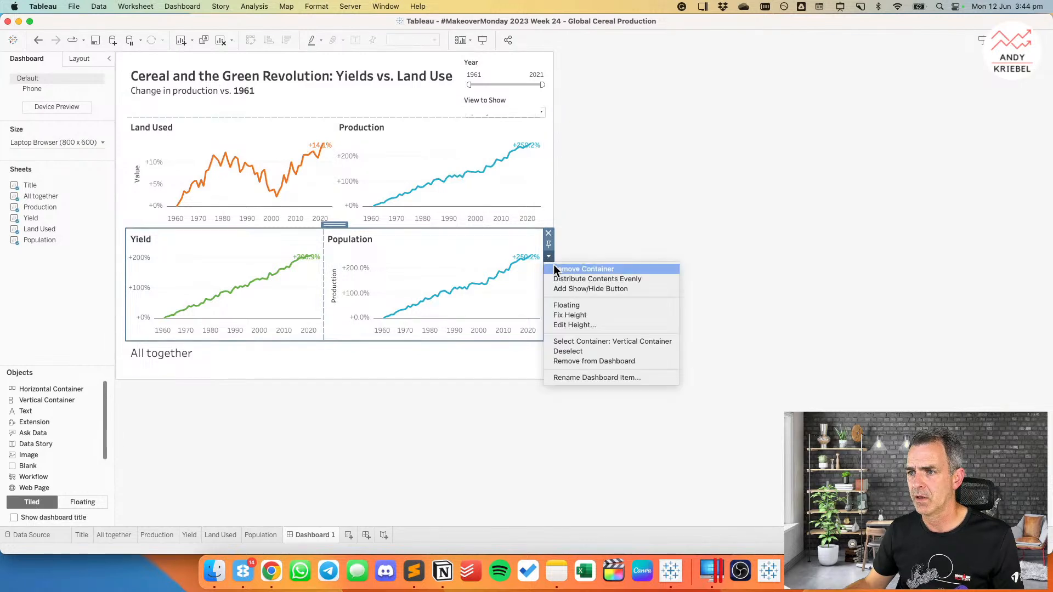
left_click(583, 279)
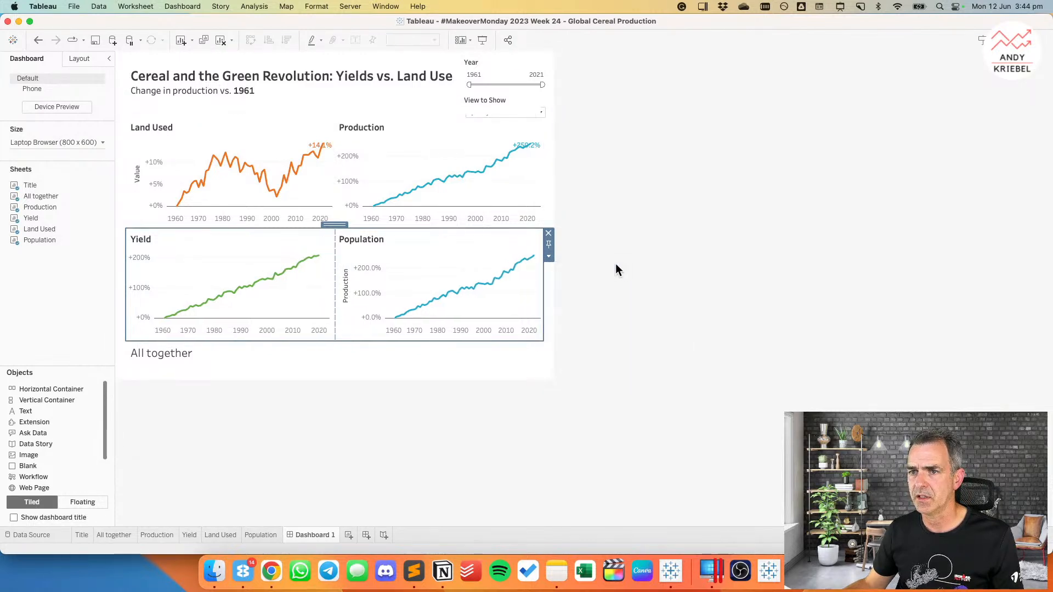
Step: Distribute the contents of the vertical container holding both chart rows evenly
double_click(335, 225)
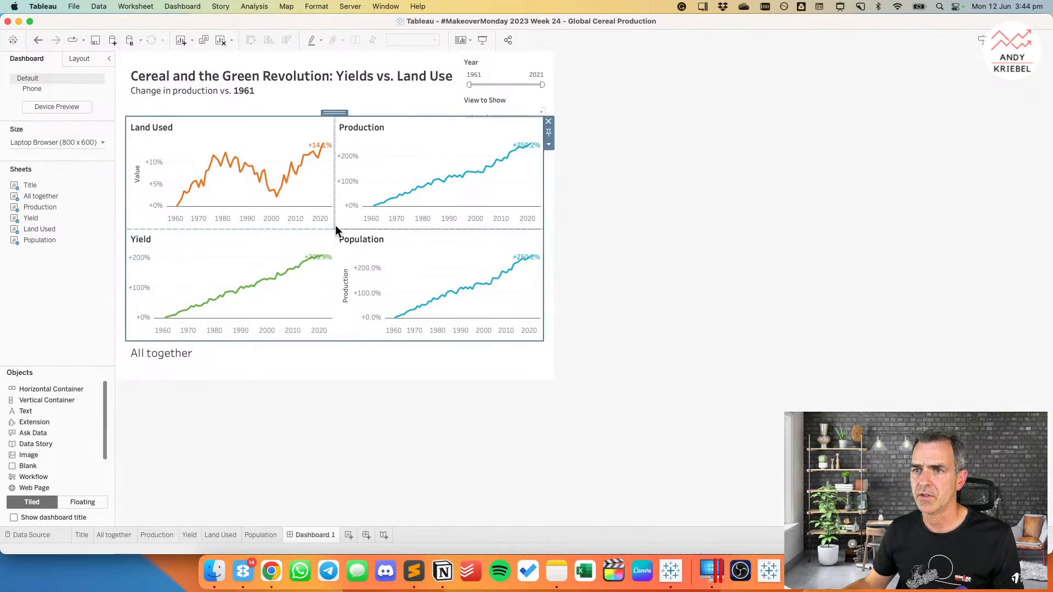
left_click(548, 146)
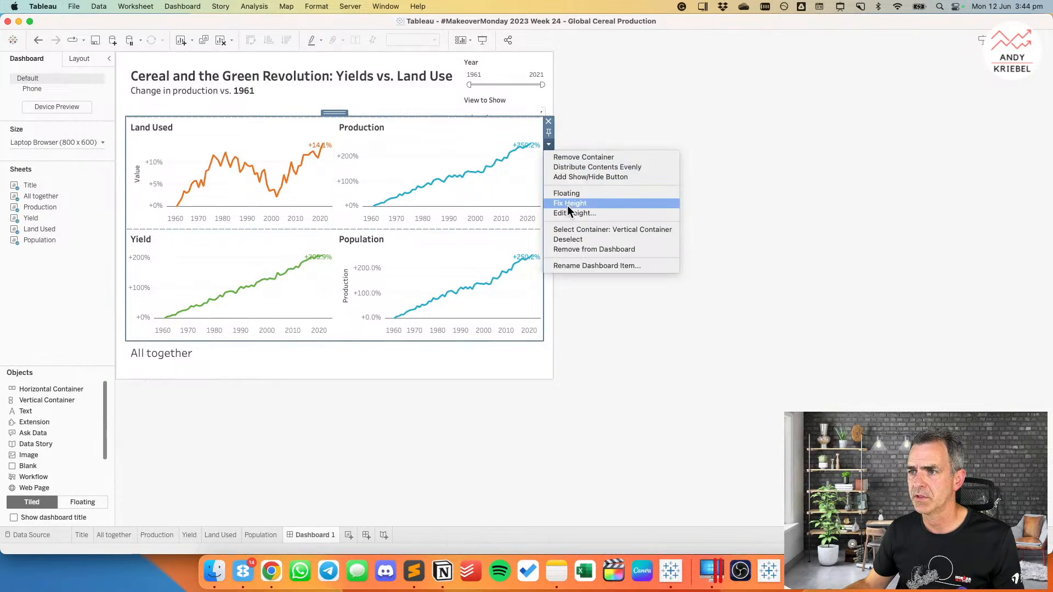
left_click(569, 166)
left_click(617, 262)
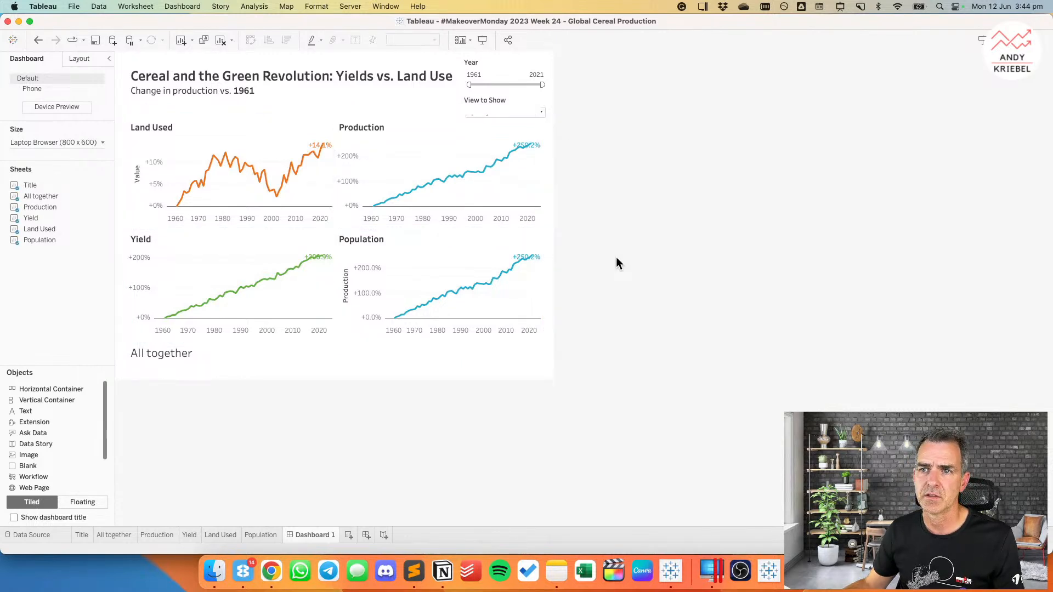
Step: Set the inner padding of the dashboard's outermost vertical container to 0 on all sides
left_click(199, 138)
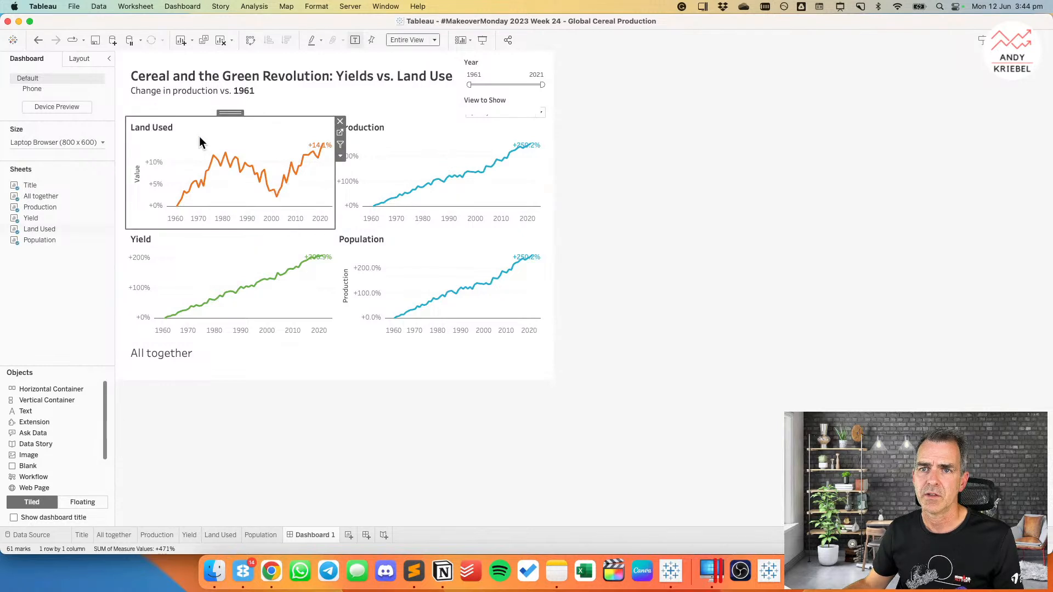
left_click(166, 56)
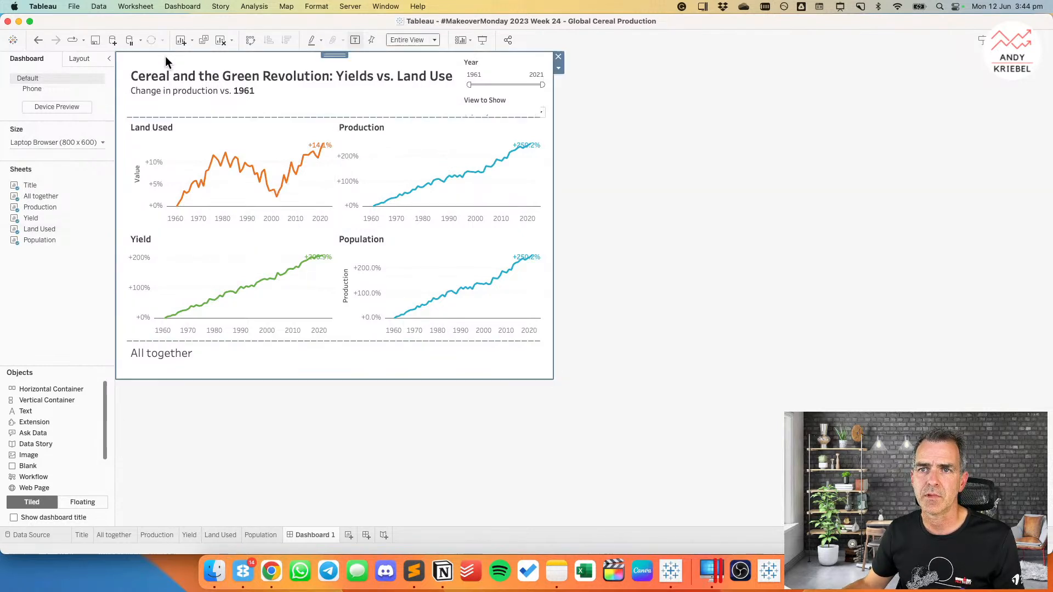
left_click(71, 57)
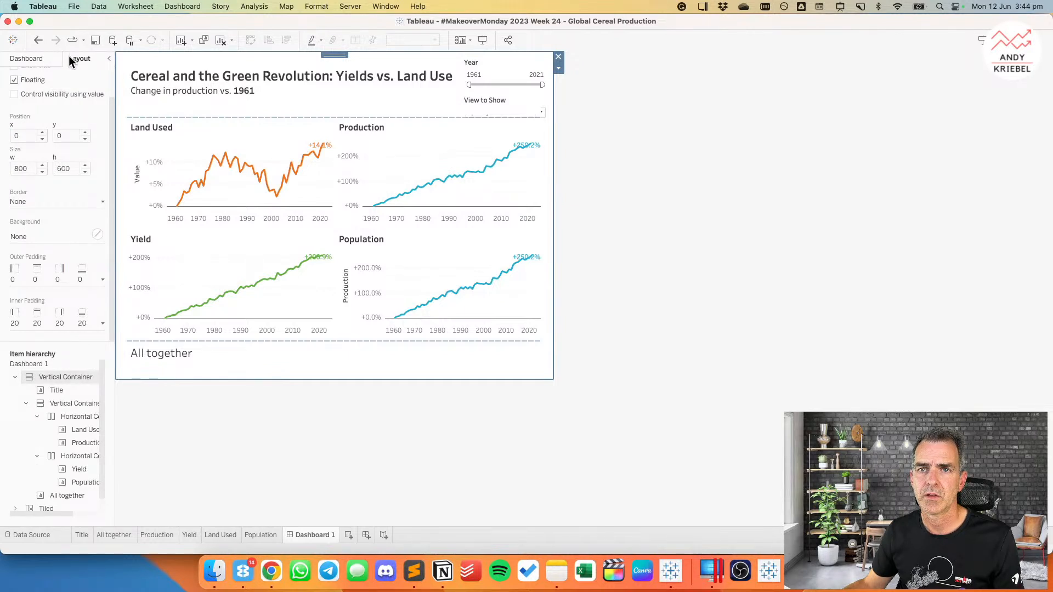
left_click(38, 329)
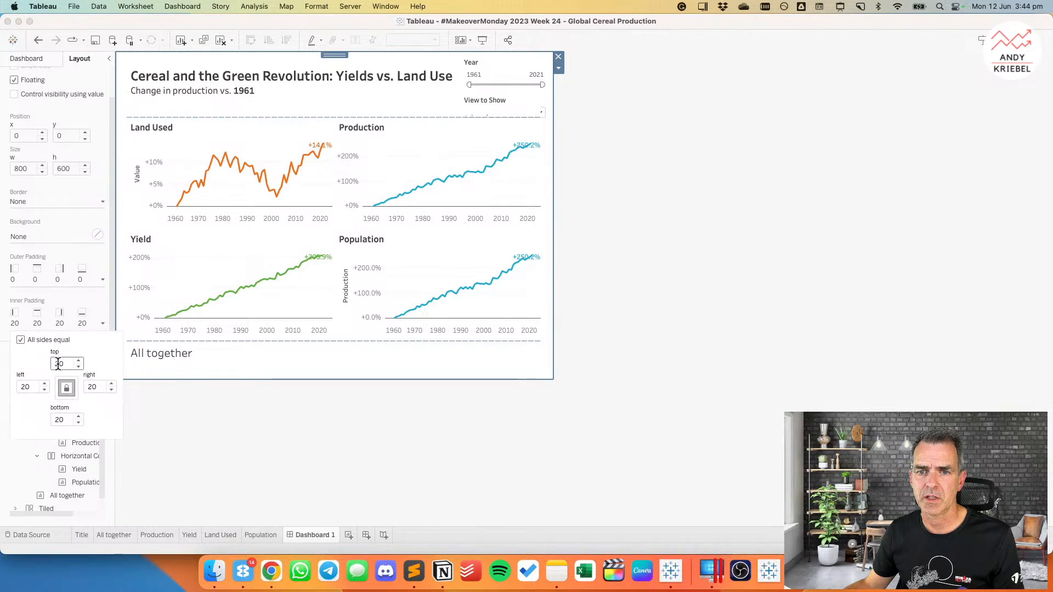
key("BackSpace")
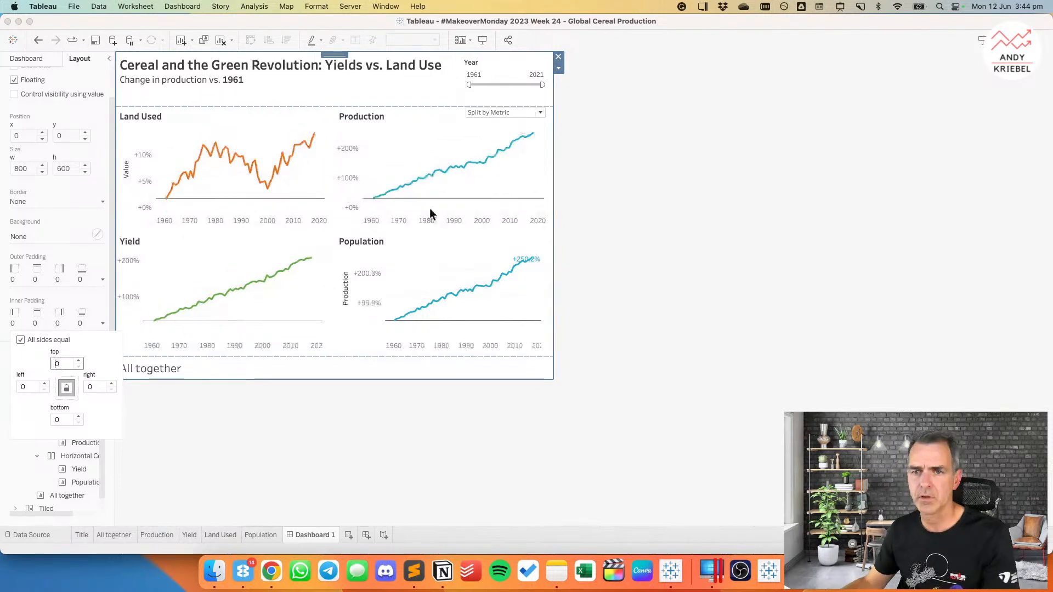
left_click(763, 62)
Step: Try an outer padding of 20 on all sides of the Title sheet
left_click(331, 67)
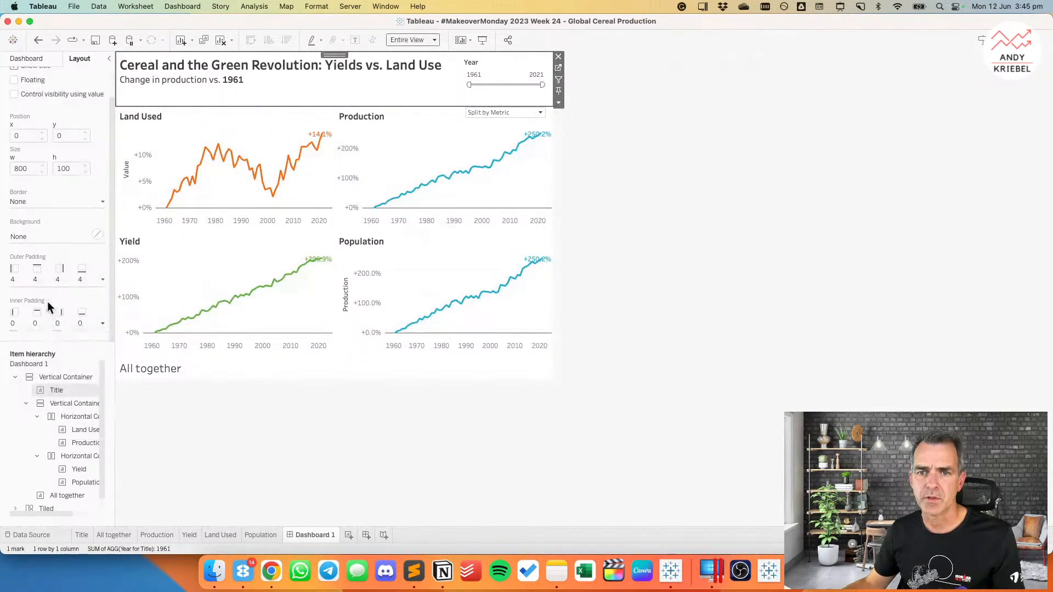
left_click(45, 281)
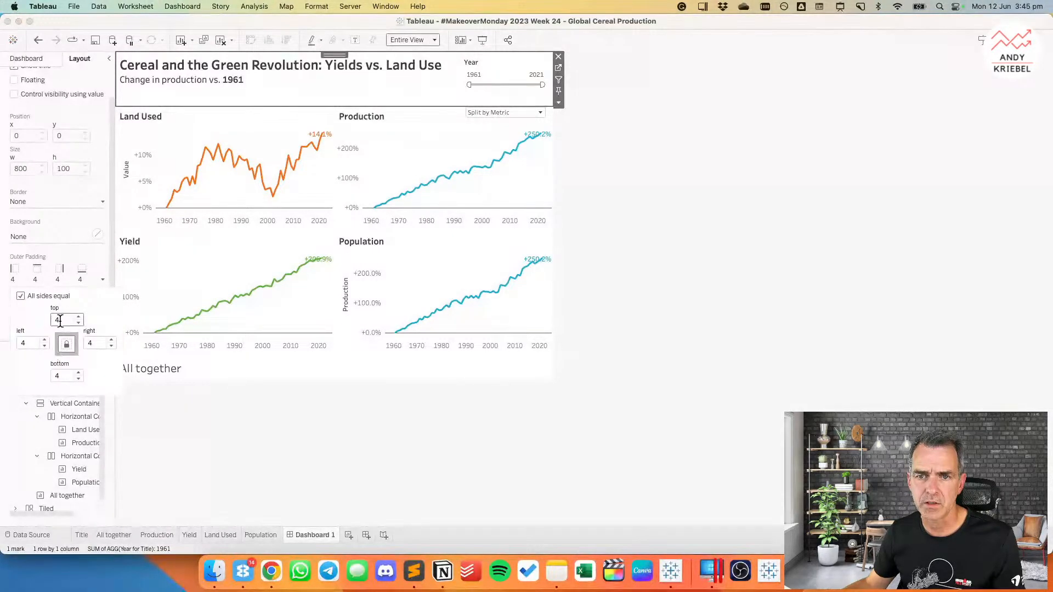
type("20")
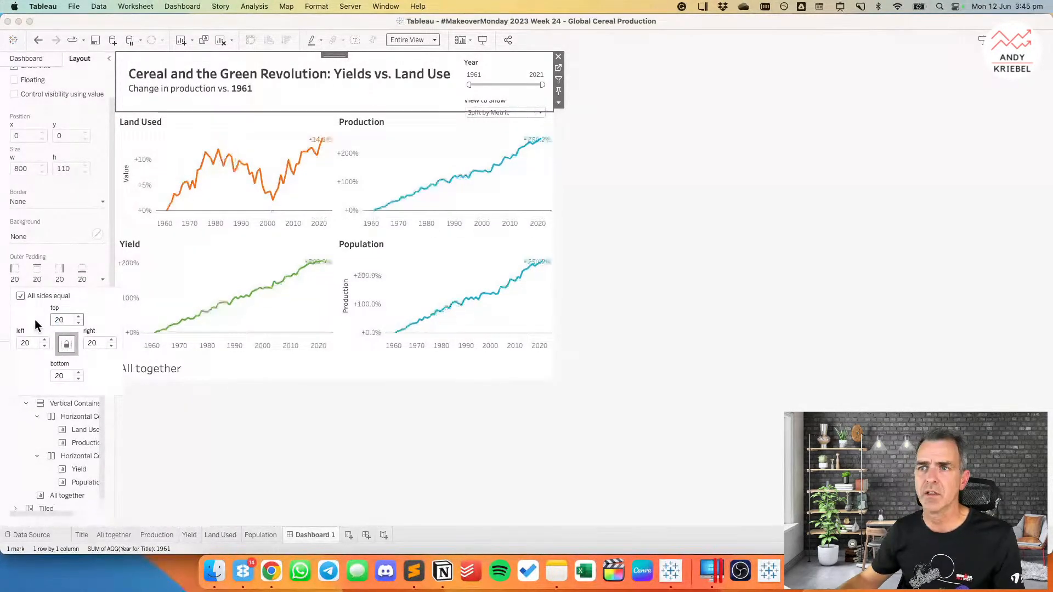
left_click(550, 200)
Step: Set the Title sheet's outer padding to 10 on all sides
left_click(208, 99)
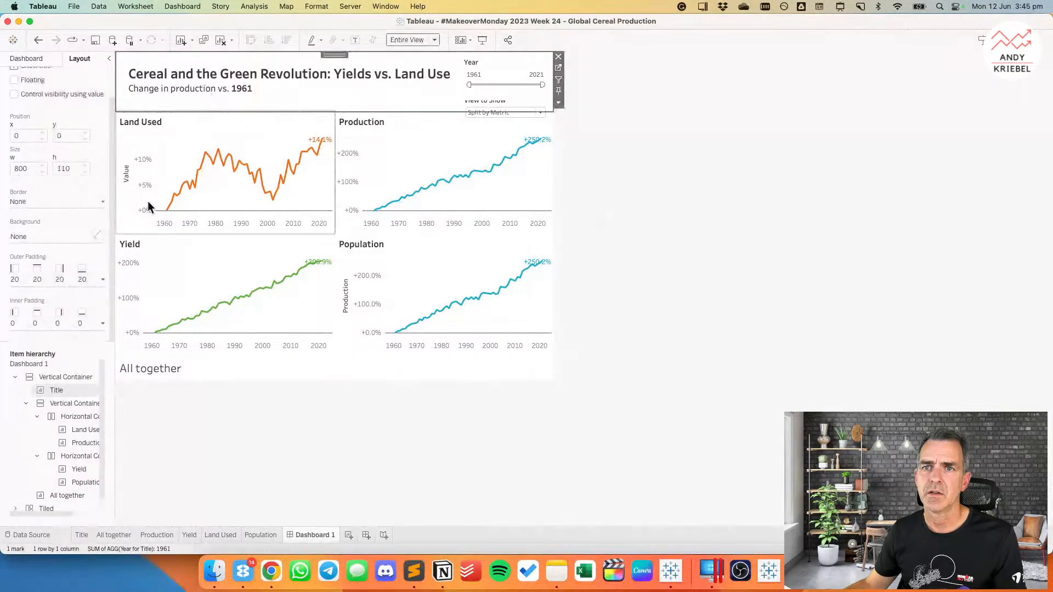
left_click(36, 277)
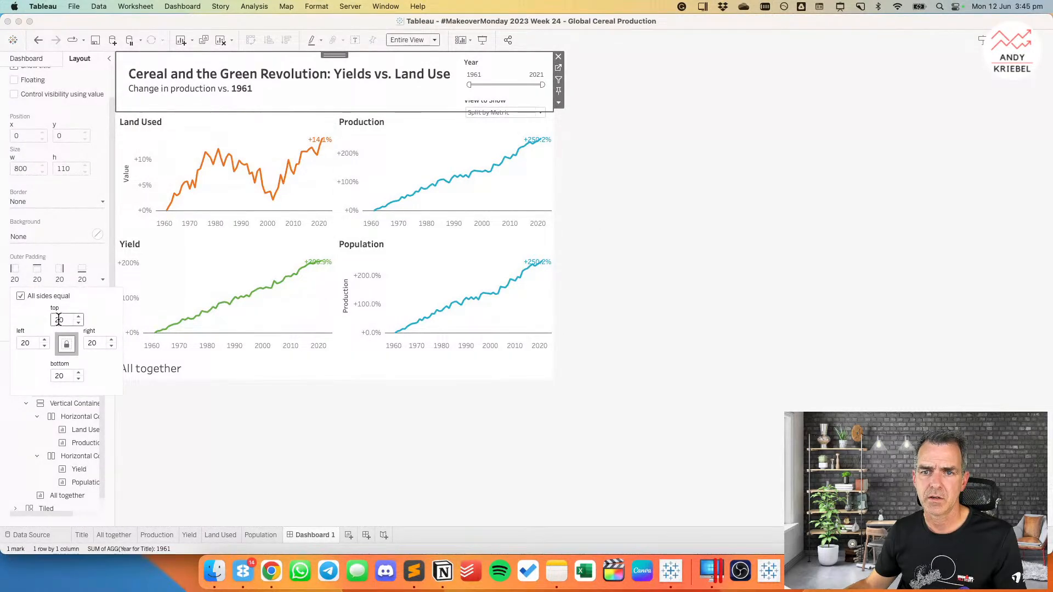
type("10")
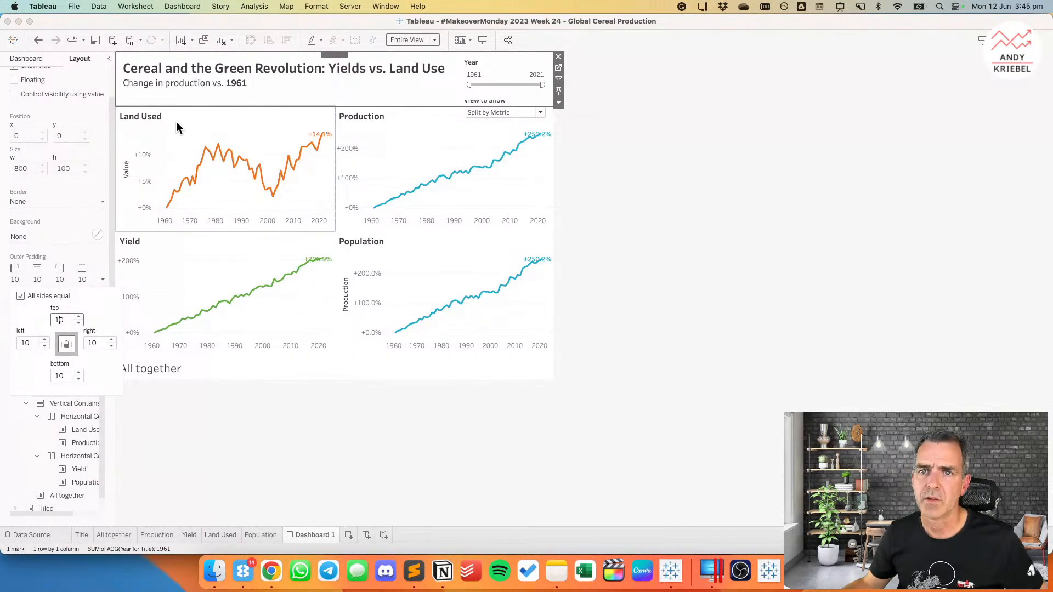
Step: Set the Land Used chart's outer padding to 10 on all sides
left_click(176, 122)
left_click(23, 280)
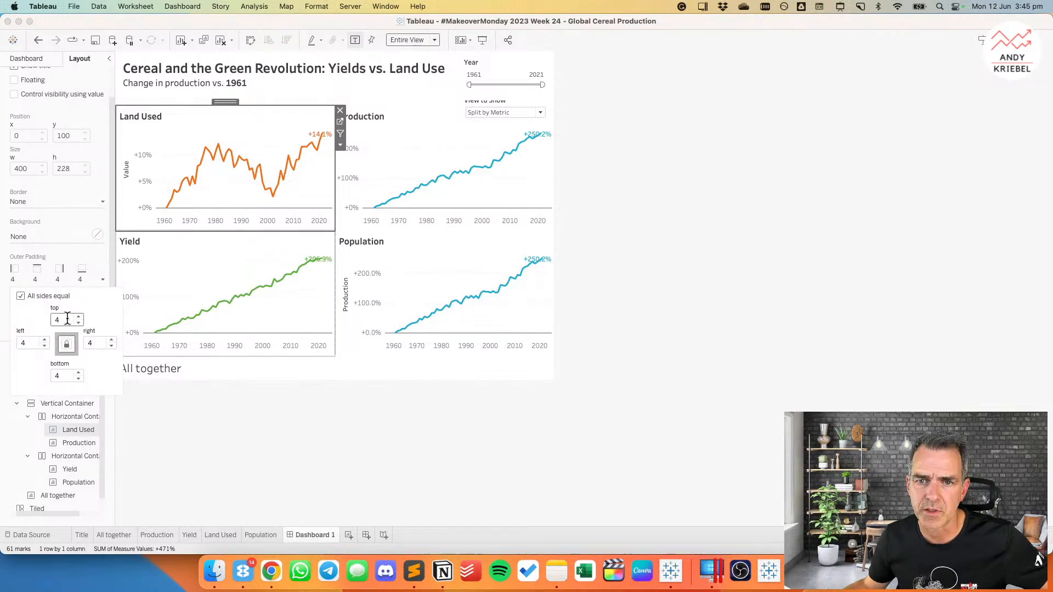
type("10")
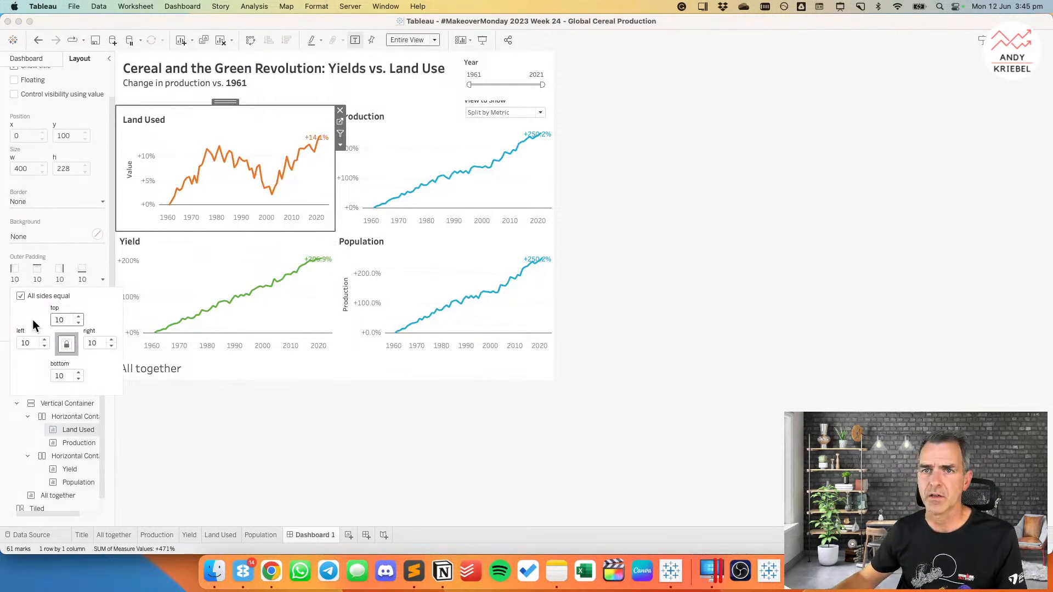
Step: Clear the Value title from the Land Used chart's vertical axis
double_click(147, 171)
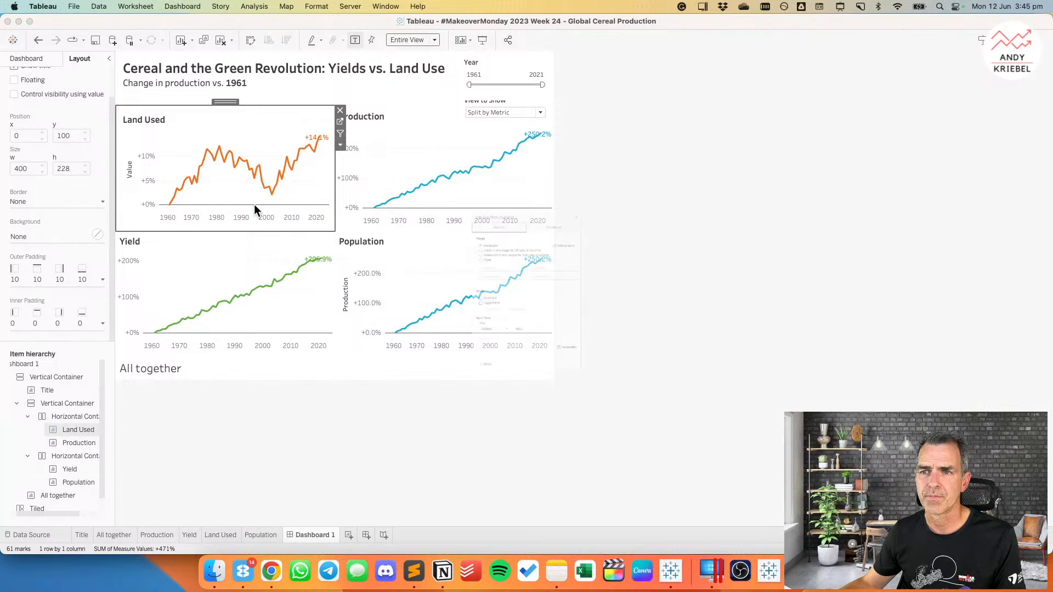
left_click(517, 375)
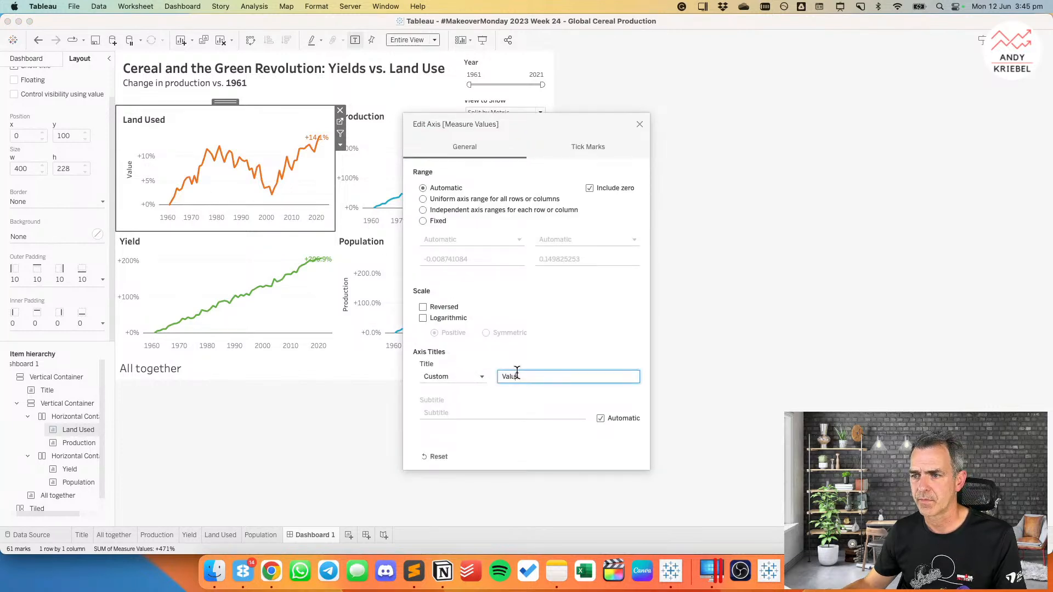
double_click(517, 375)
key("BackSpace")
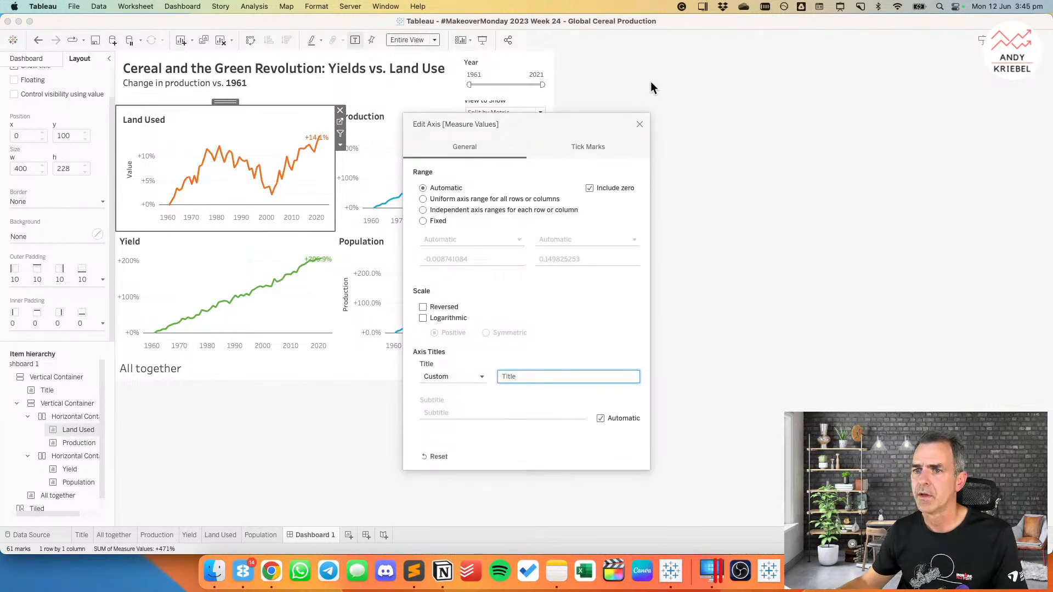
left_click(640, 127)
Step: Set the outer padding of the Production and Yield charts to 10 on all sides
left_click(386, 132)
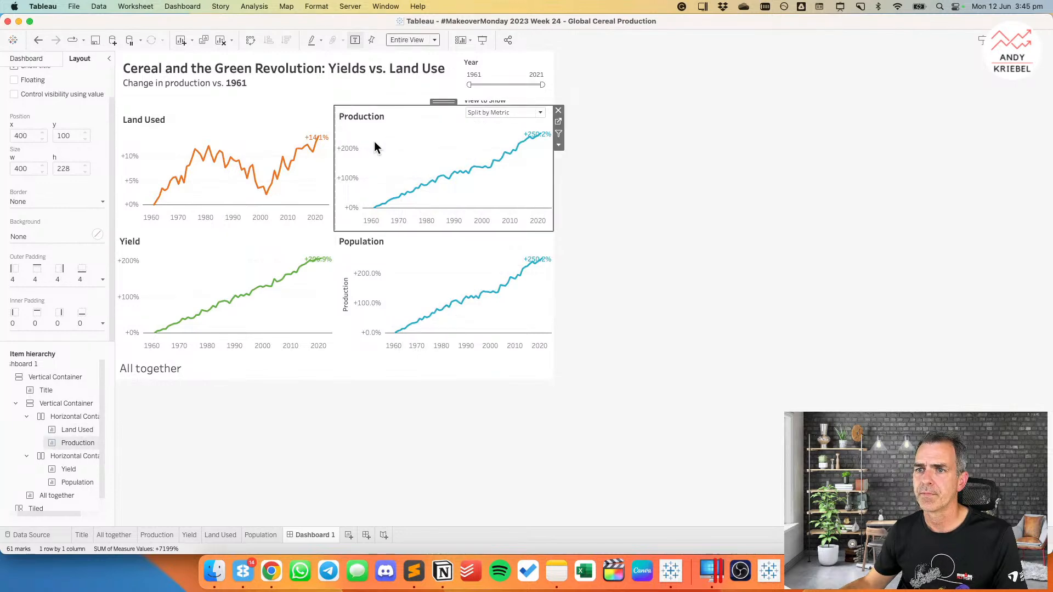
left_click(38, 280)
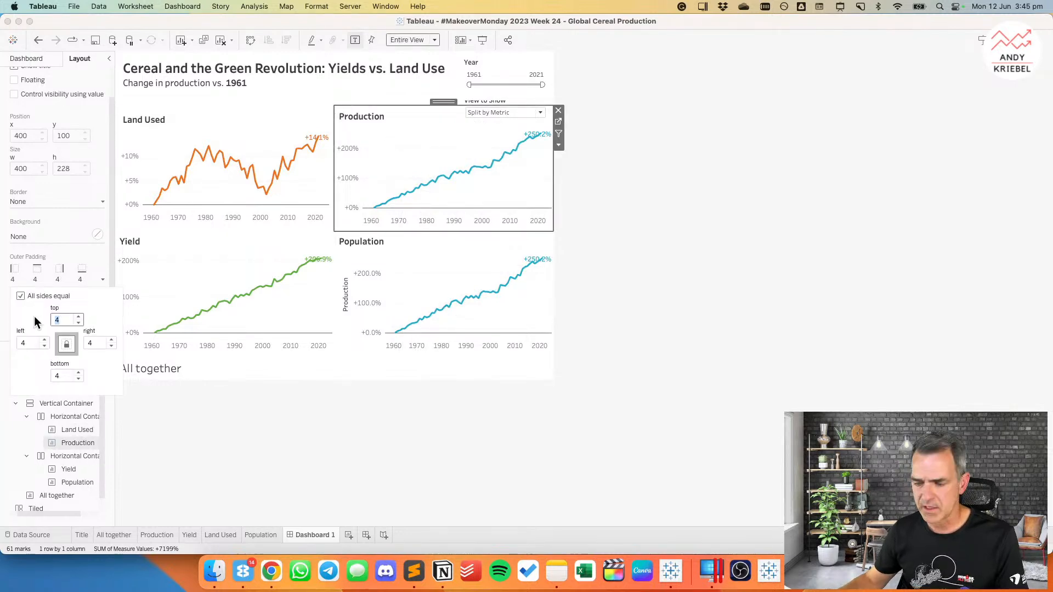
left_click(120, 274)
left_click(57, 279)
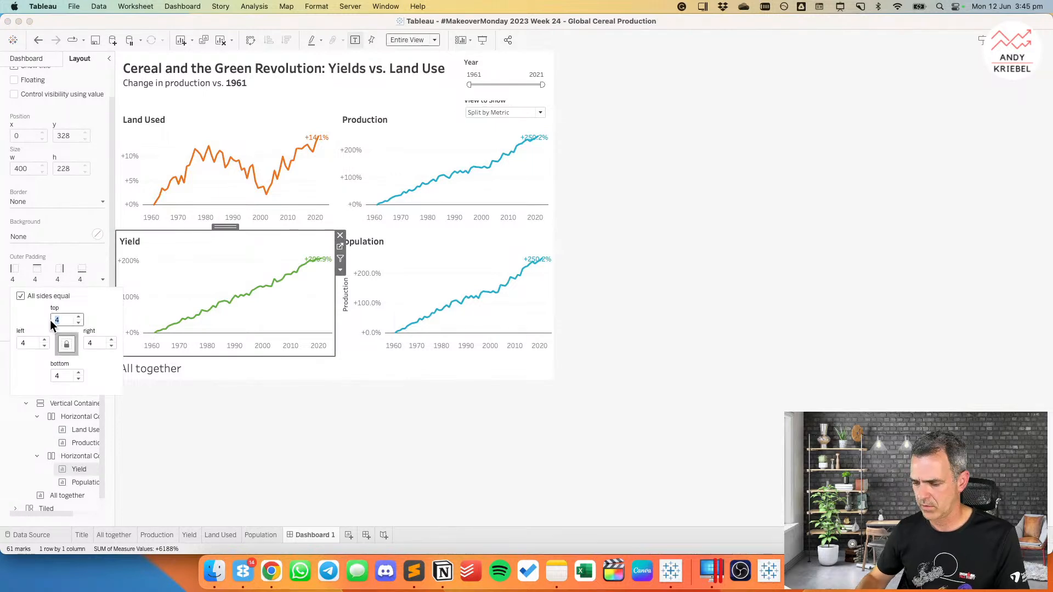
Step: Set the Population chart's outer padding to 10 on all sides
left_click(424, 251)
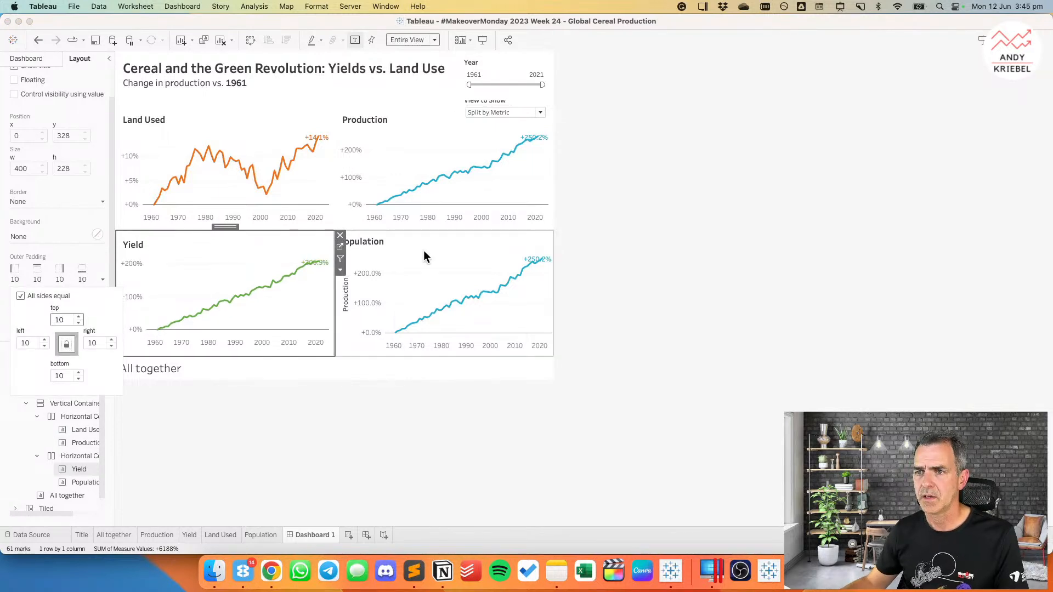
left_click(41, 279)
type("10")
key("Return")
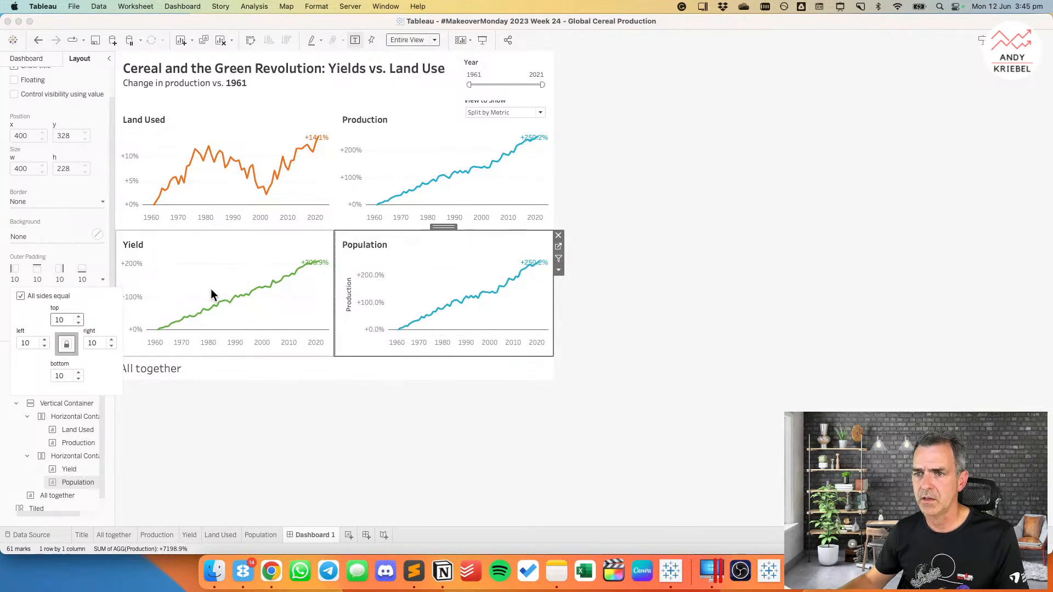
Step: Clear the Production title from the Population chart's vertical axis
left_click(372, 280)
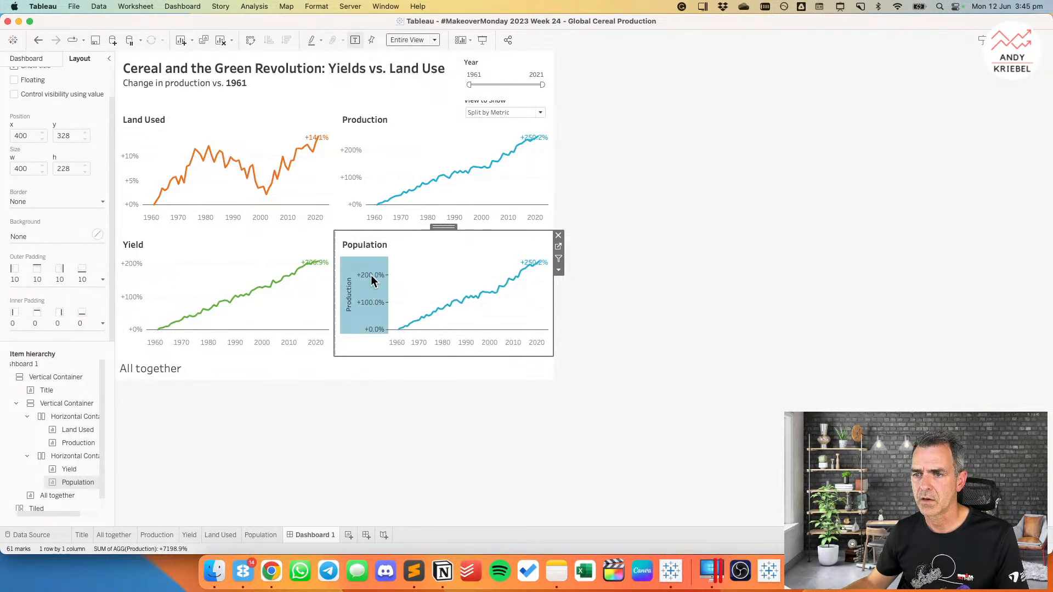
double_click(372, 280)
double_click(506, 371)
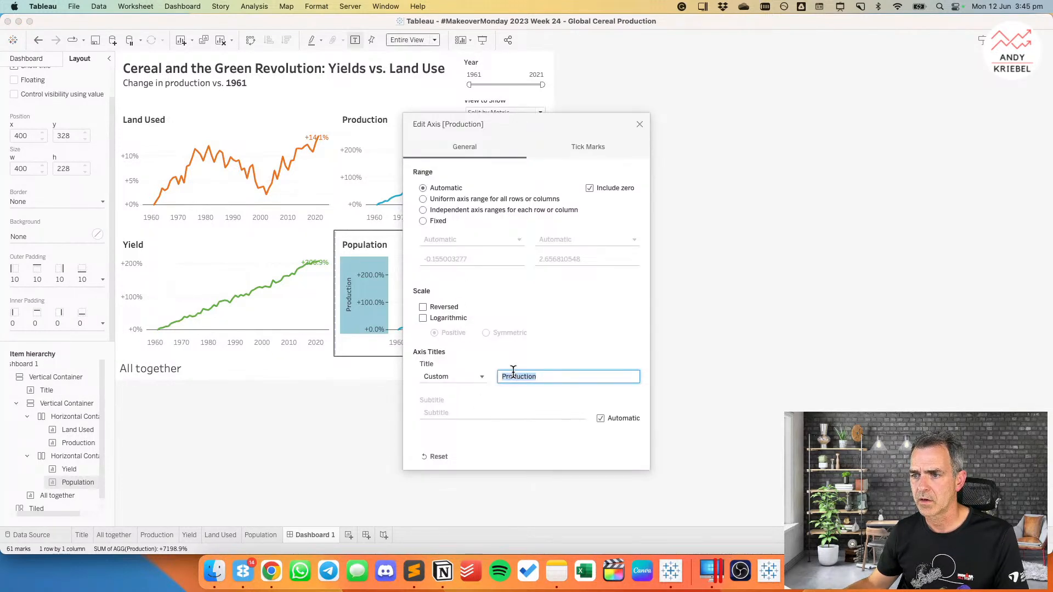
key("BackSpace")
left_click(640, 124)
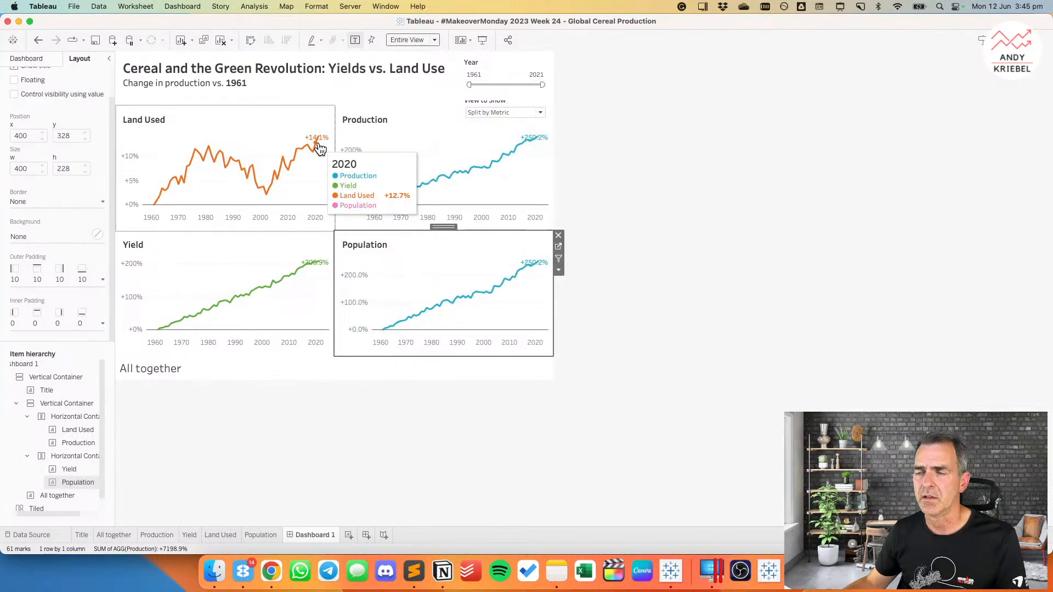
Step: On the Production worksheet, set the mark label's vertical alignment to Automatic
left_click(156, 536)
left_click(188, 222)
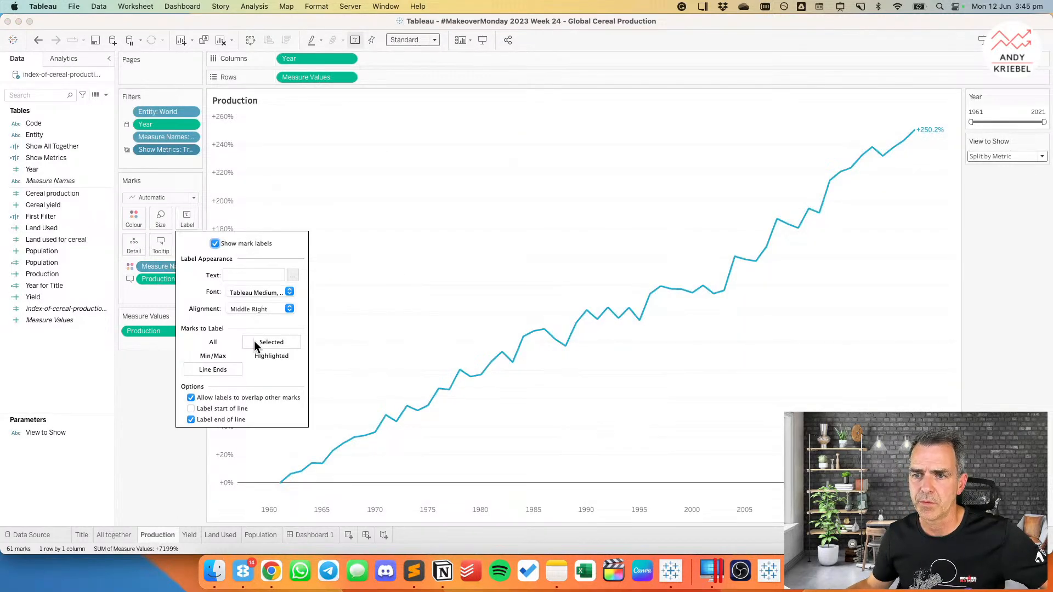
left_click(256, 309)
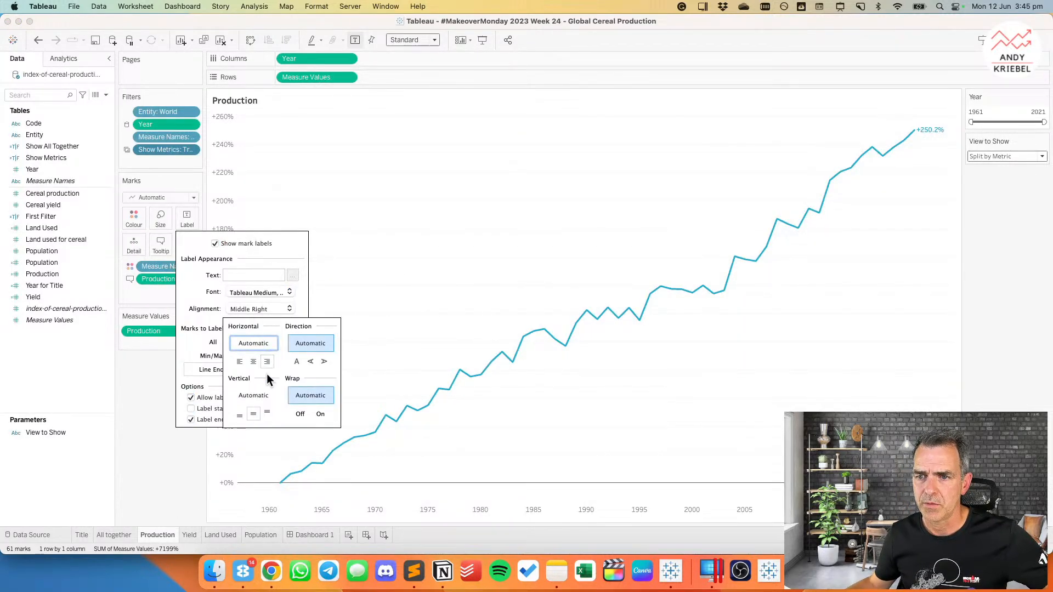
left_click(258, 395)
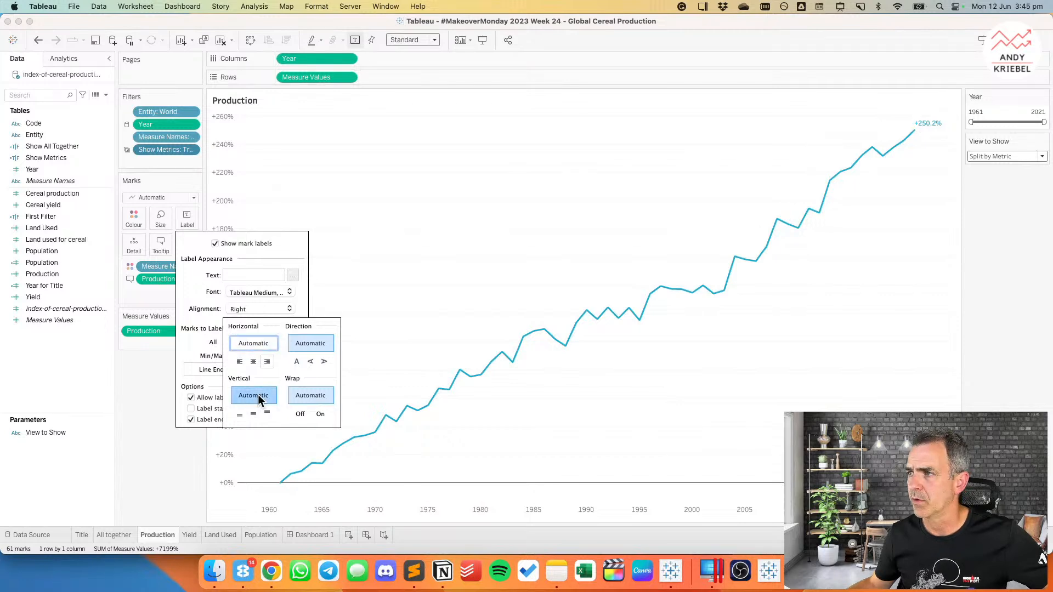
Step: Hide the mark labels on the Production and Yield worksheets
left_click(308, 535)
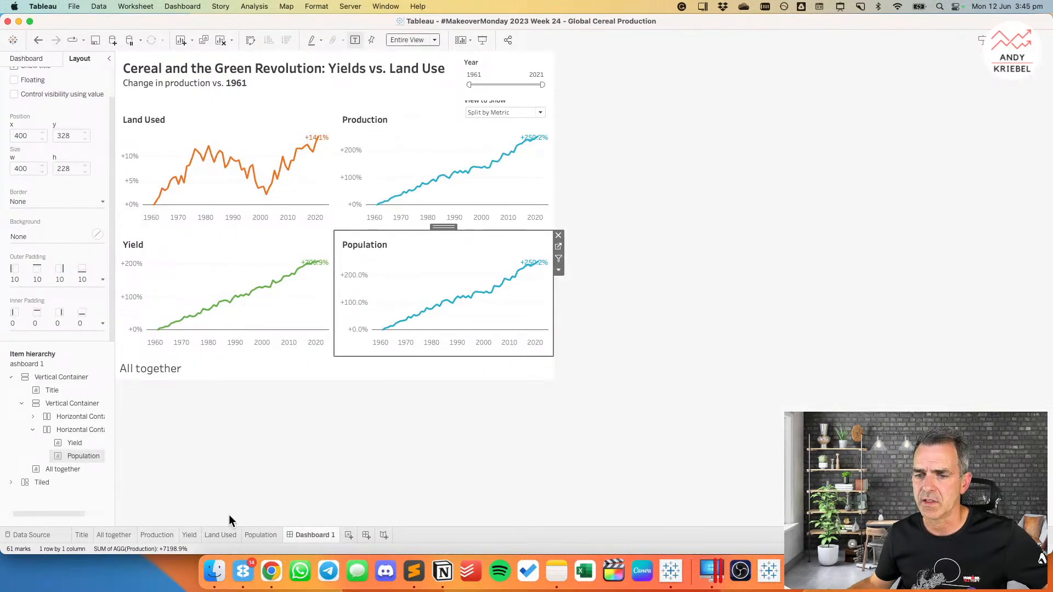
left_click(156, 535)
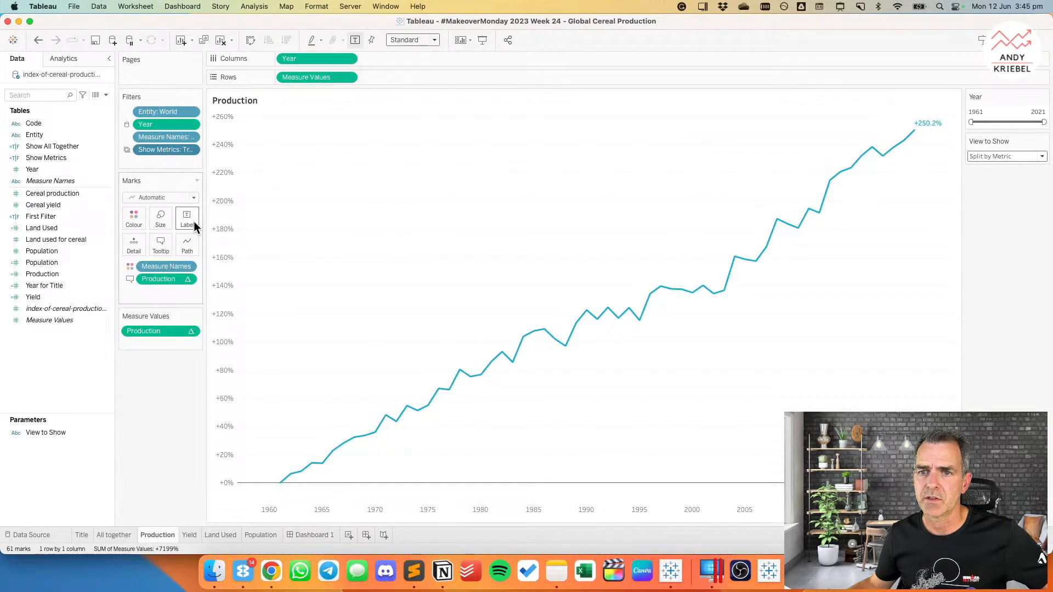
left_click(189, 537)
left_click(358, 41)
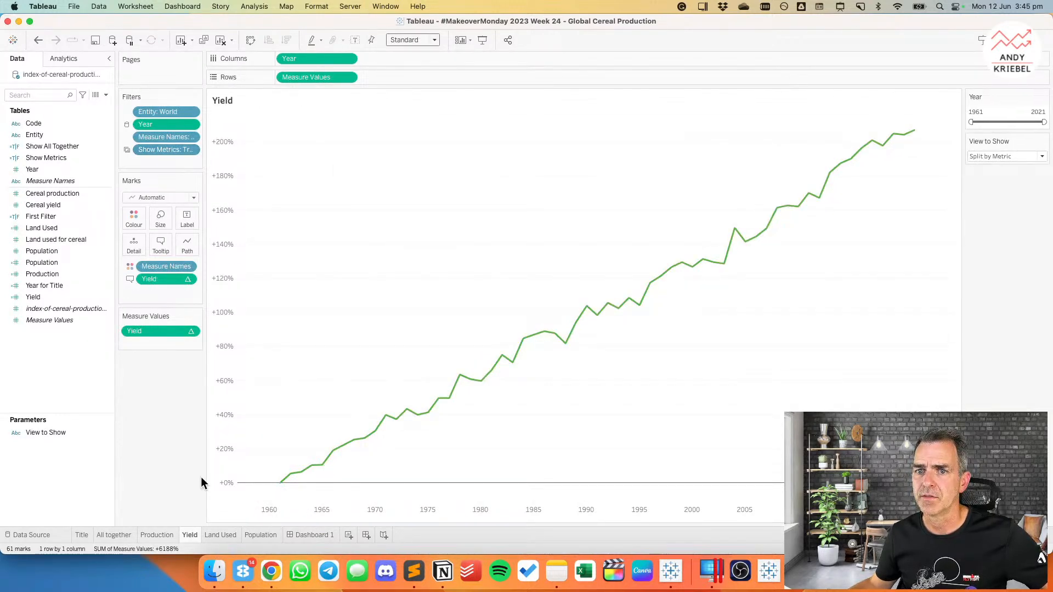
Step: Hide the mark labels on the Land Used and Population worksheets, and save the workbook with Dashboard 1 open
left_click(220, 536)
left_click(357, 40)
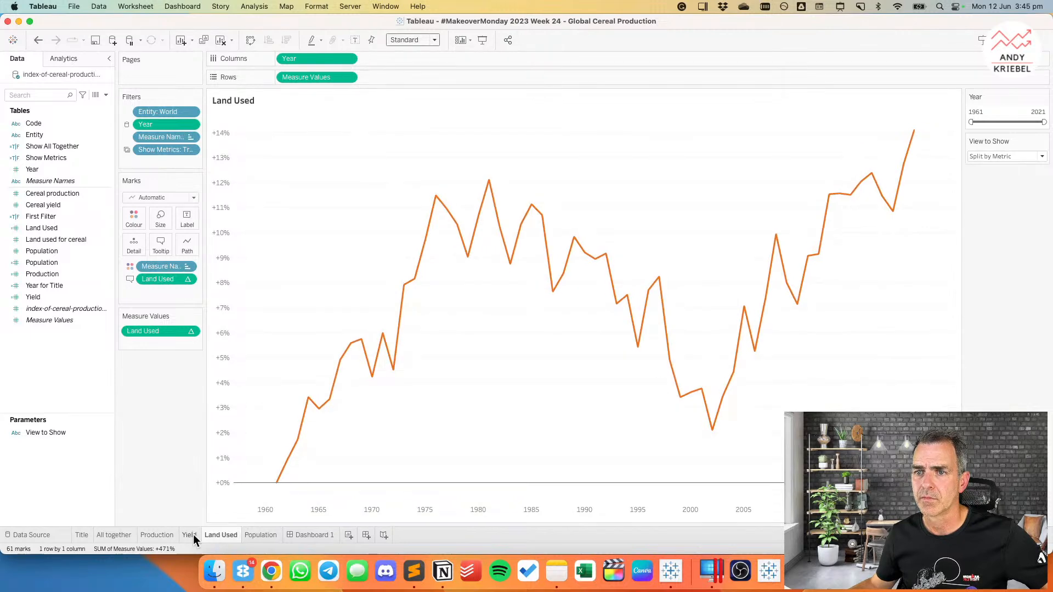
left_click(262, 536)
left_click(357, 39)
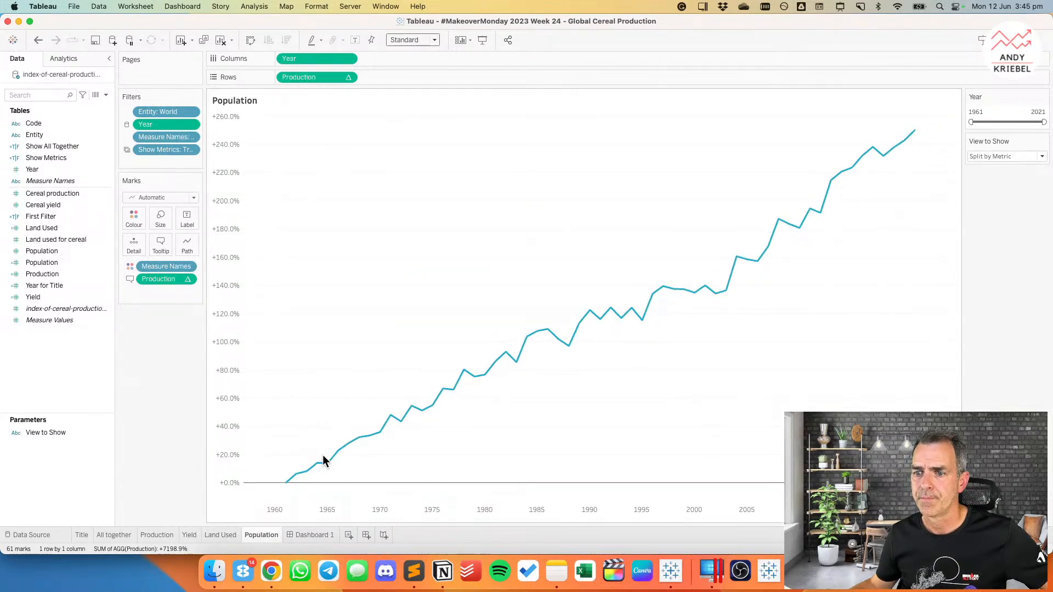
left_click(328, 535)
left_click(96, 41)
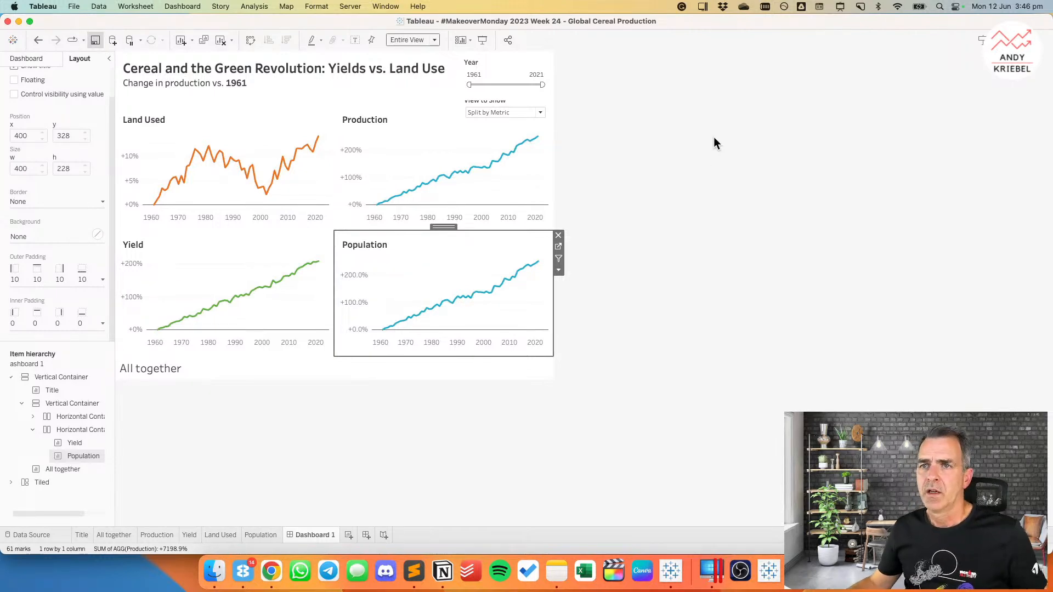
Step: Check the Our World in Data chart in Chrome, and delete the Phone layout from the Tableau dashboard
key("super+Tab")
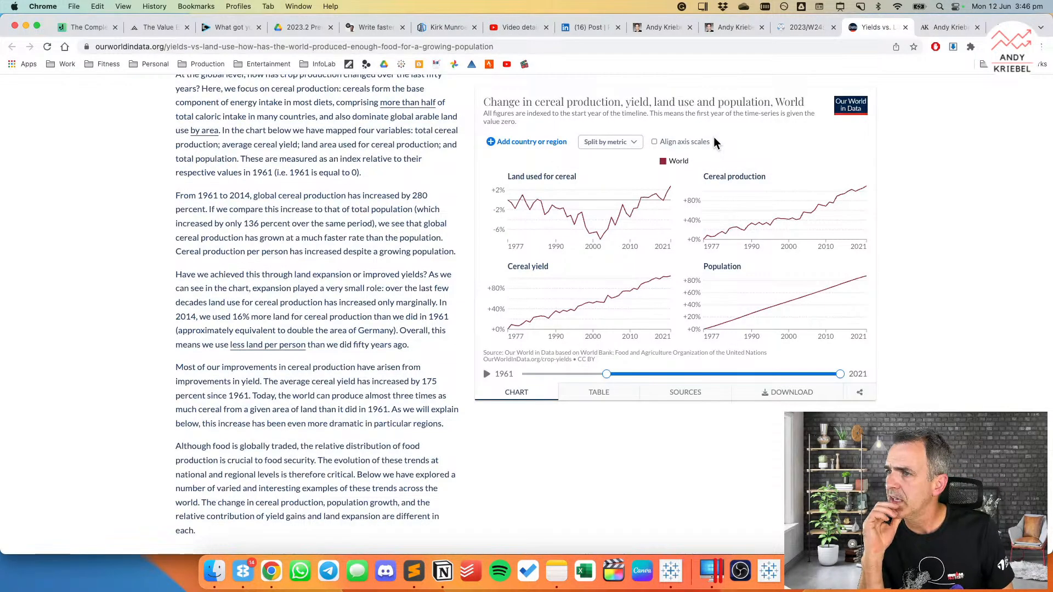
key("super+Tab")
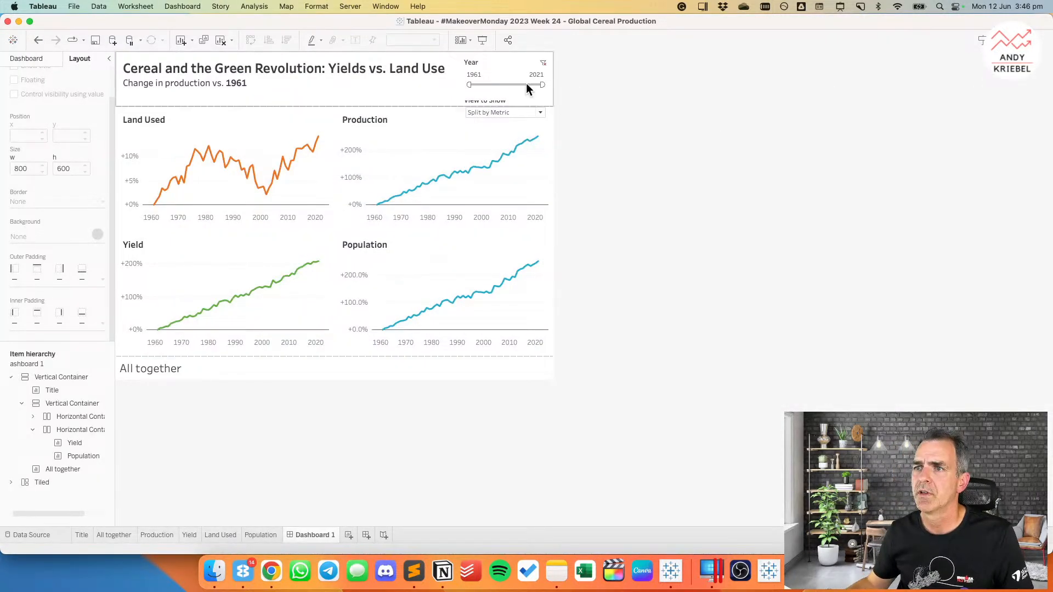
left_click(26, 59)
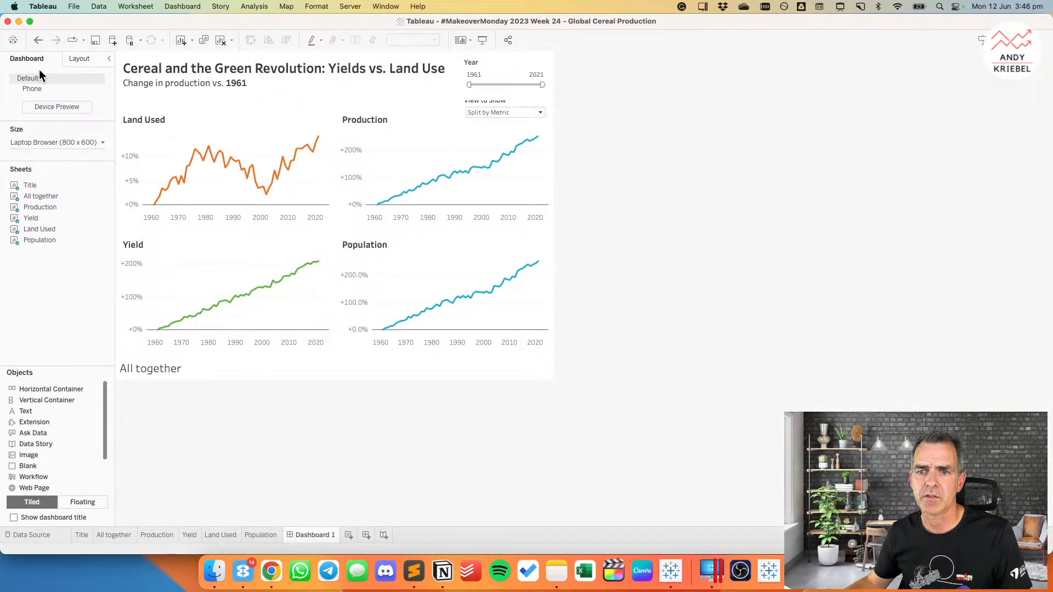
mouse_move(53, 216)
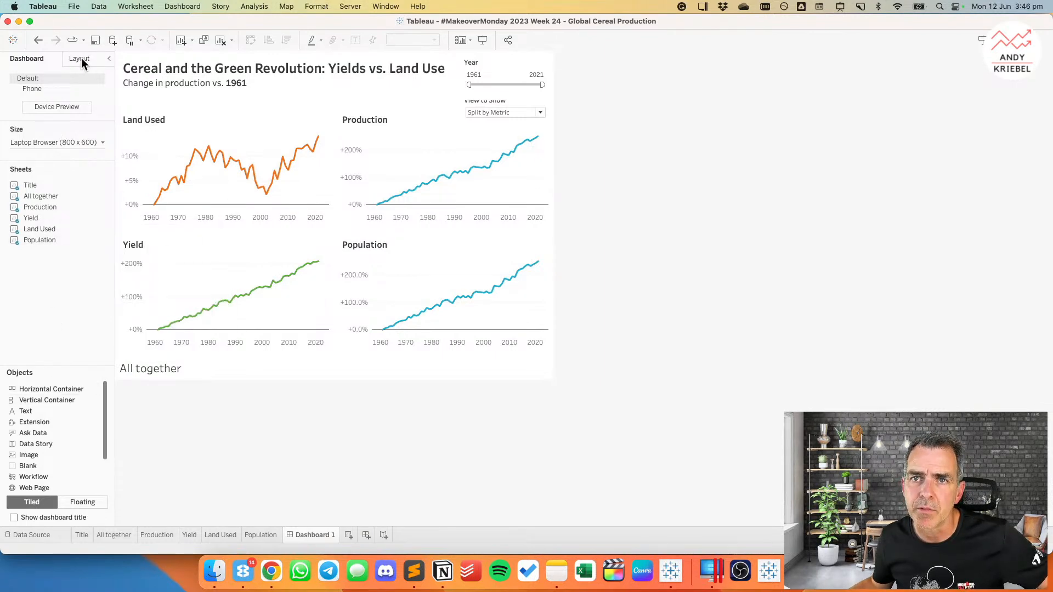
left_click(85, 89)
left_click(100, 88)
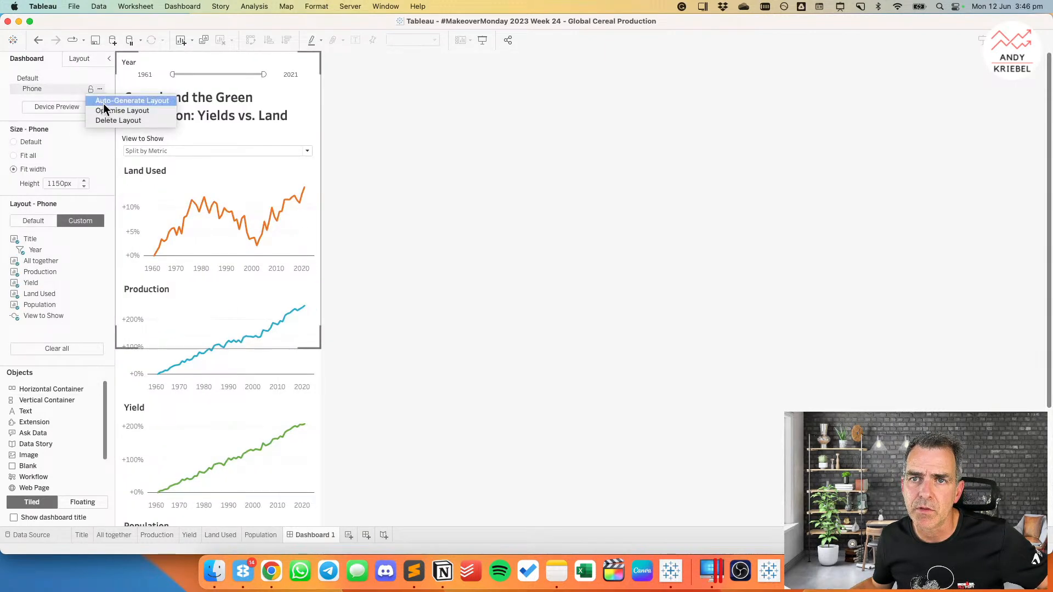
left_click(104, 119)
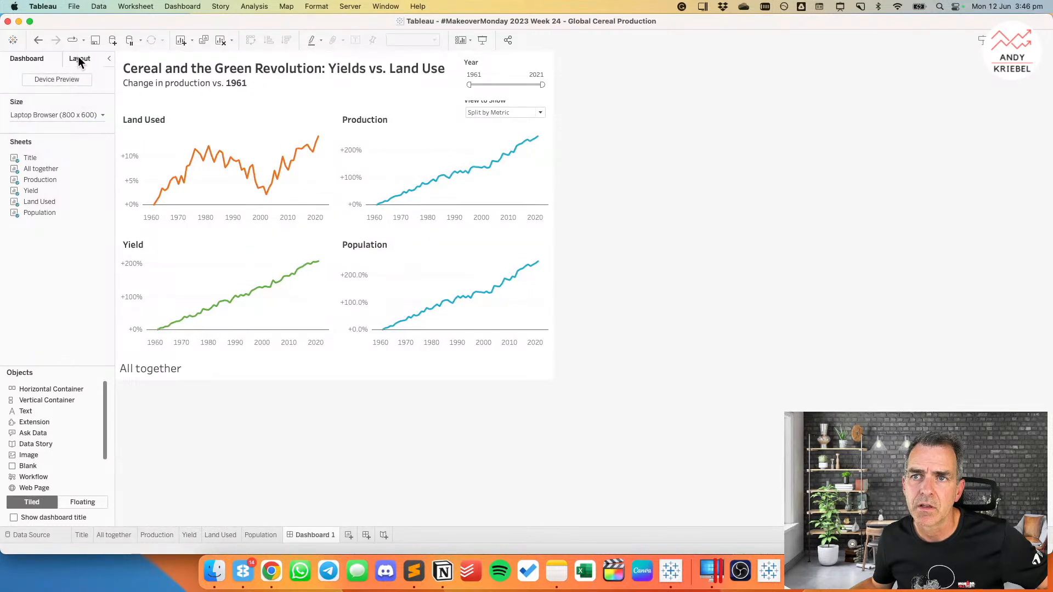
Step: Expand the Tiled container in the item hierarchy down to the contents of its nested vertical container
left_click(77, 57)
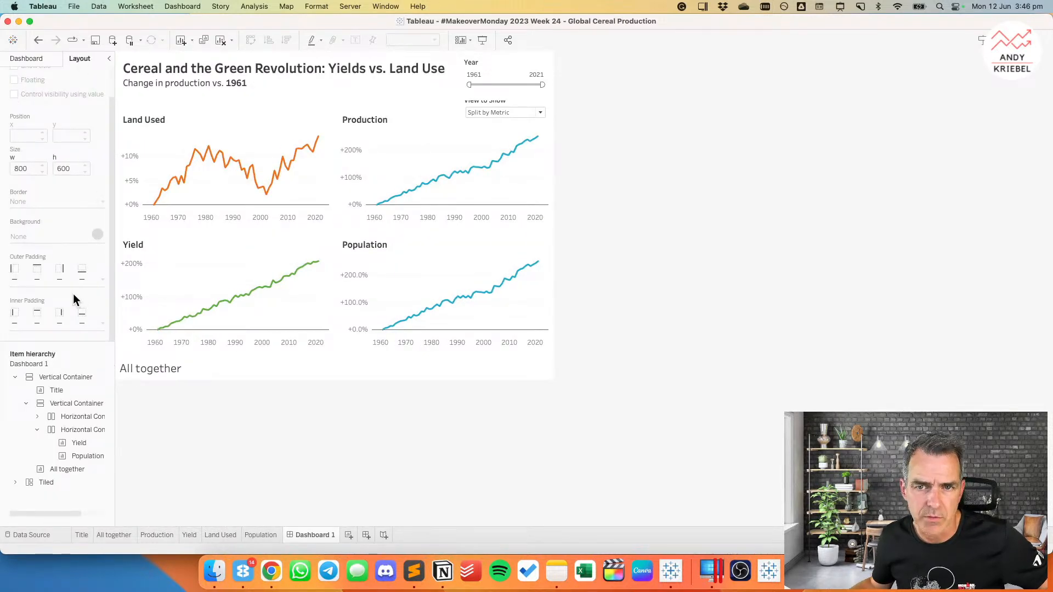
left_click(15, 482)
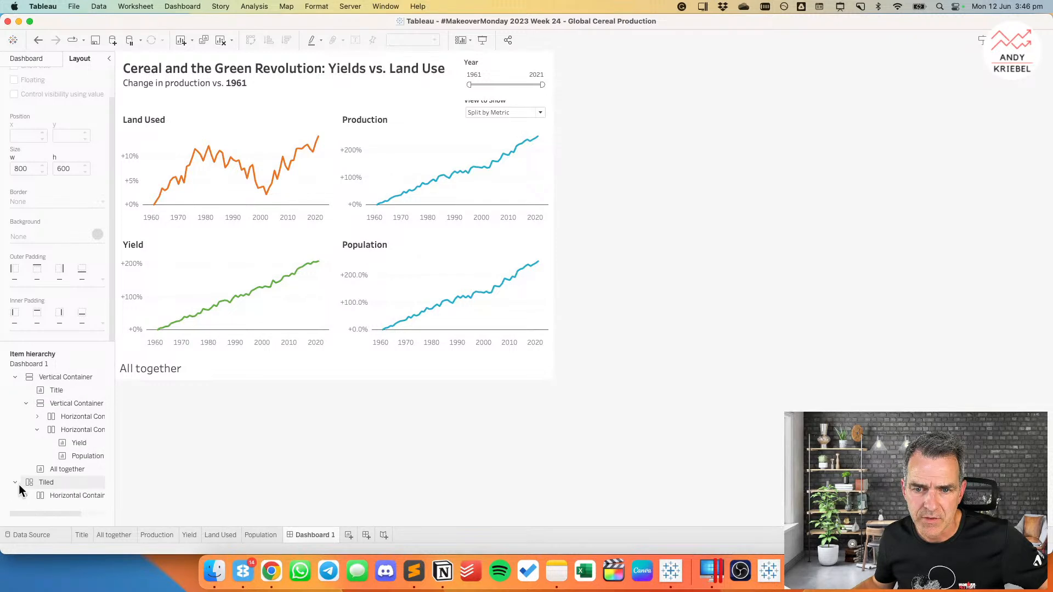
left_click(26, 495)
scroll(47, 467, "down", 1)
left_click(39, 497)
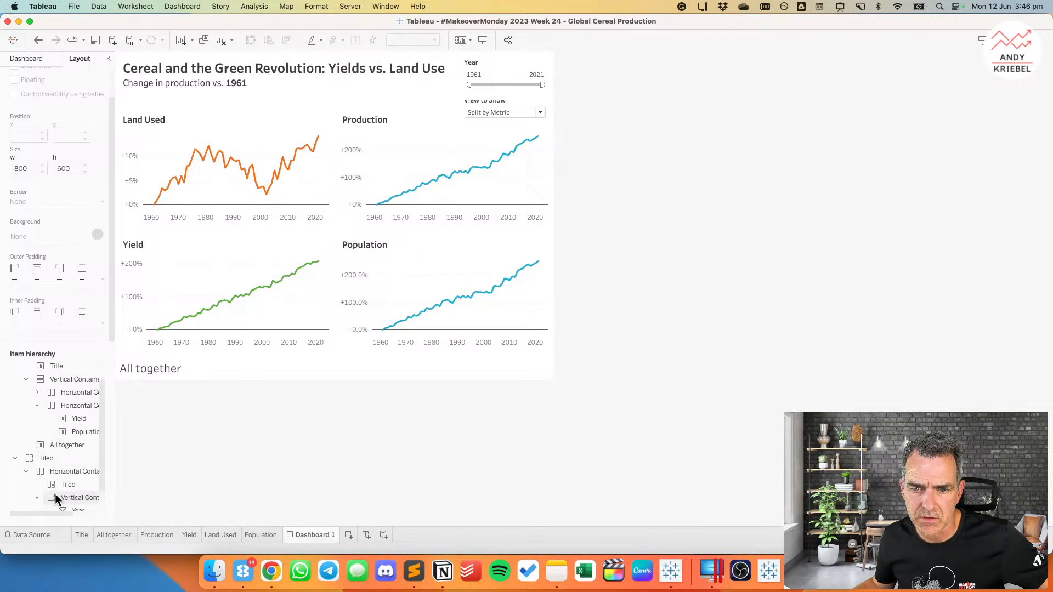
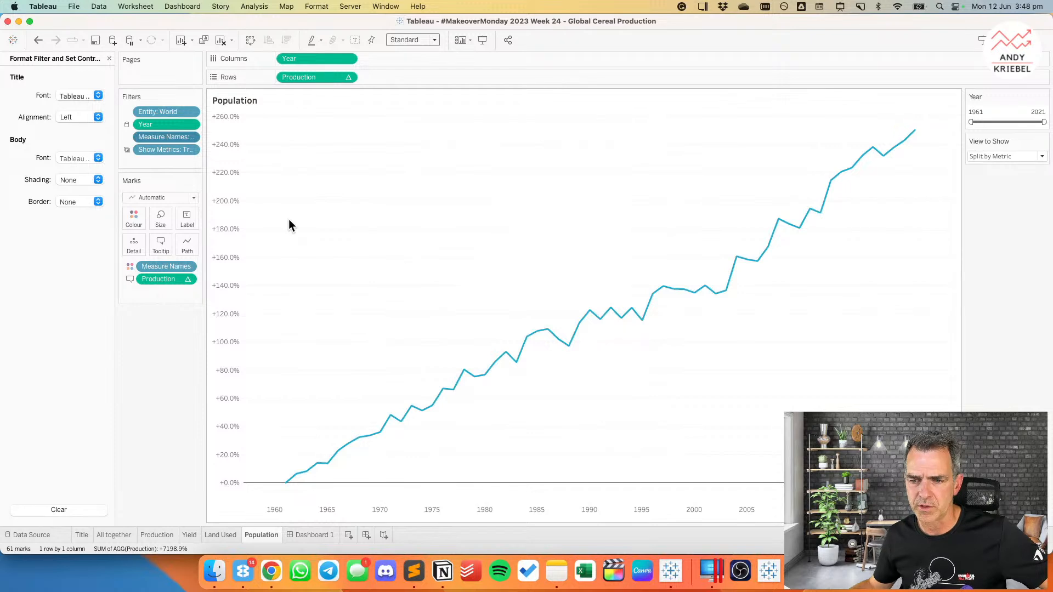
Step: Review which measures the Measure Names filter selects on the Population worksheet, without changing the filter
left_click(190, 136)
left_click(205, 150)
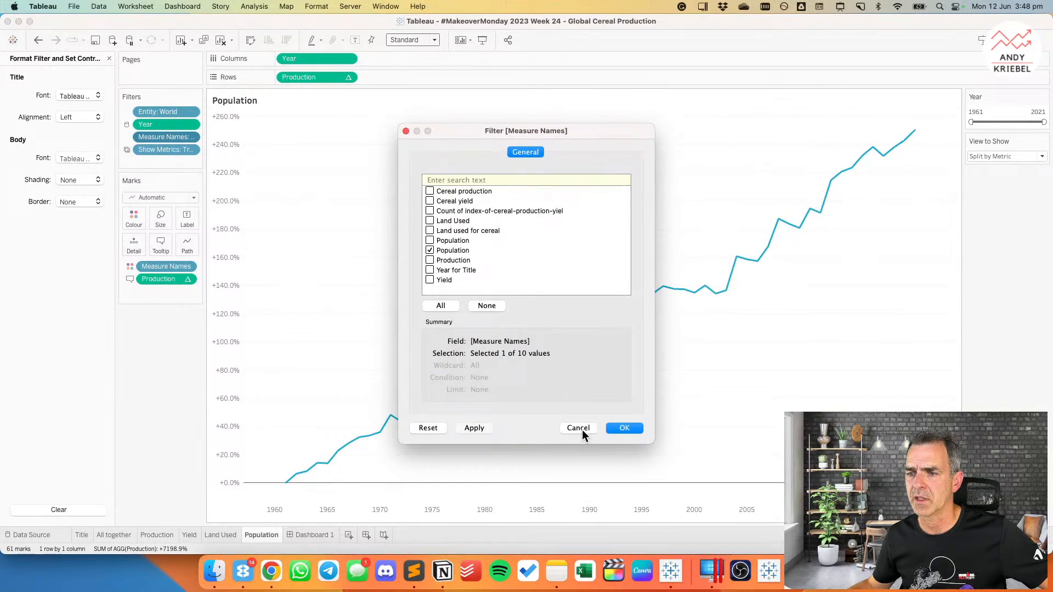
left_click(579, 429)
Step: On Dashboard 1, set the Year slider's outer padding to 10 on all sides
left_click(311, 535)
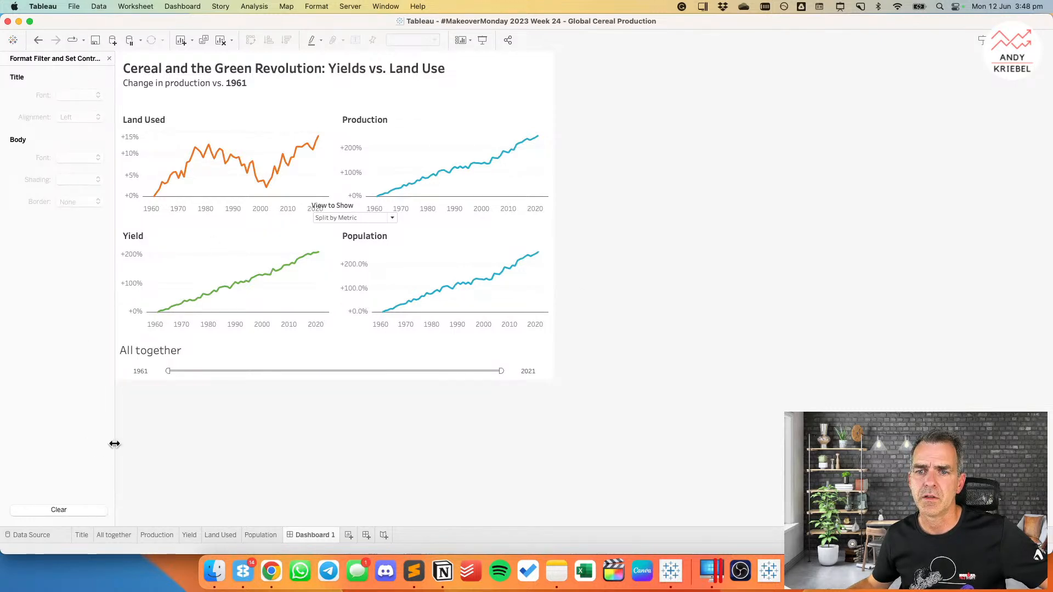
left_click(124, 367)
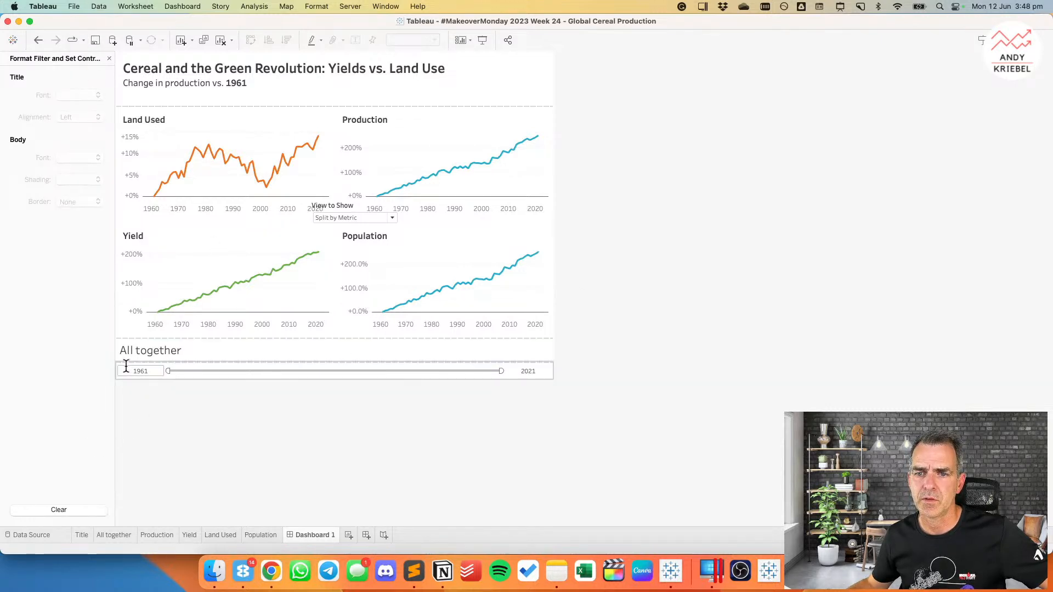
left_click(550, 364)
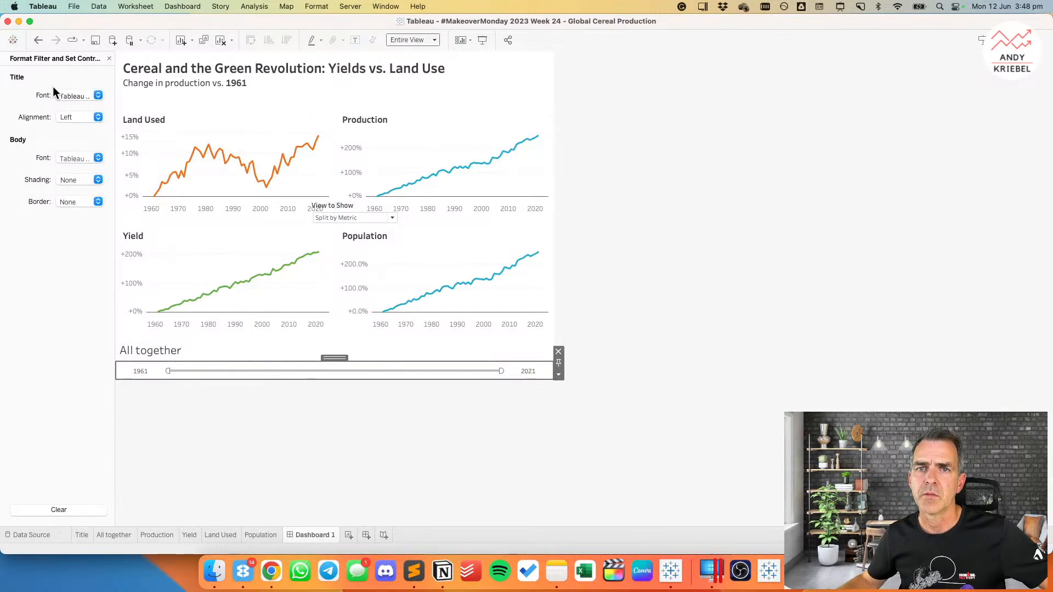
left_click(109, 58)
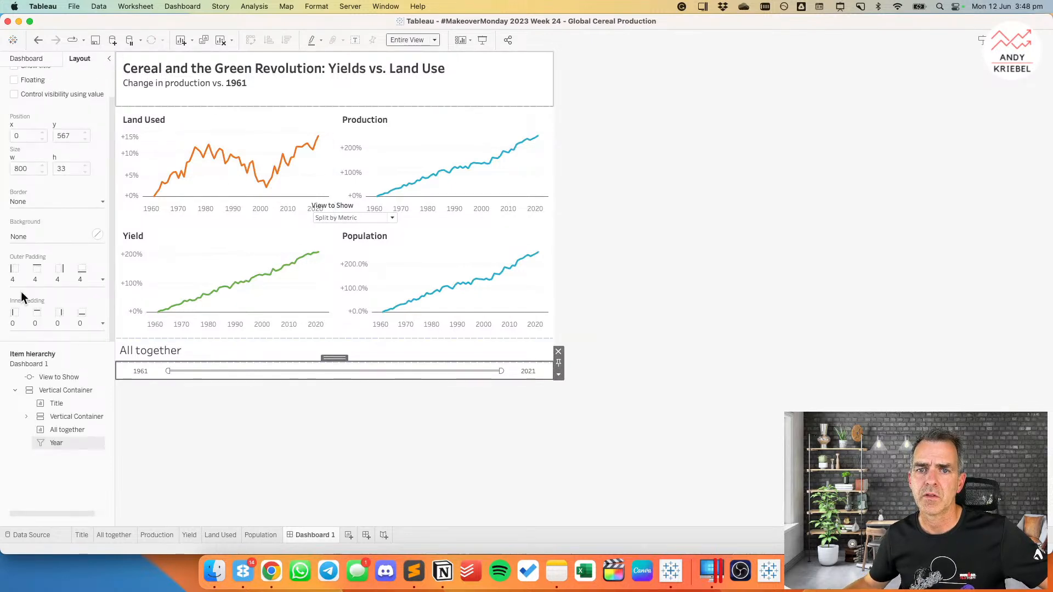
left_click(33, 323)
left_click(35, 279)
double_click(52, 320)
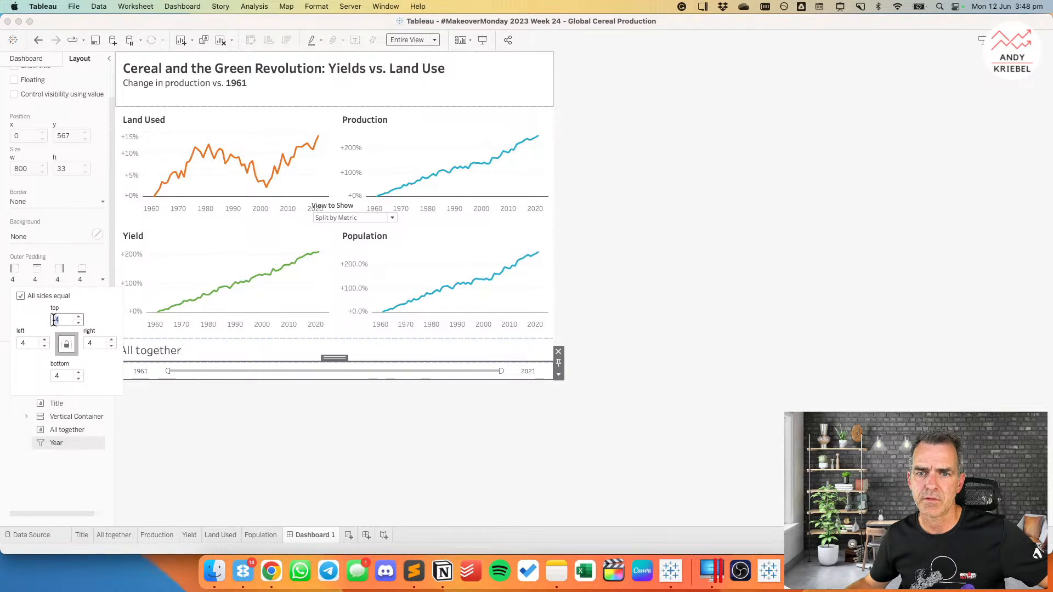
type("10")
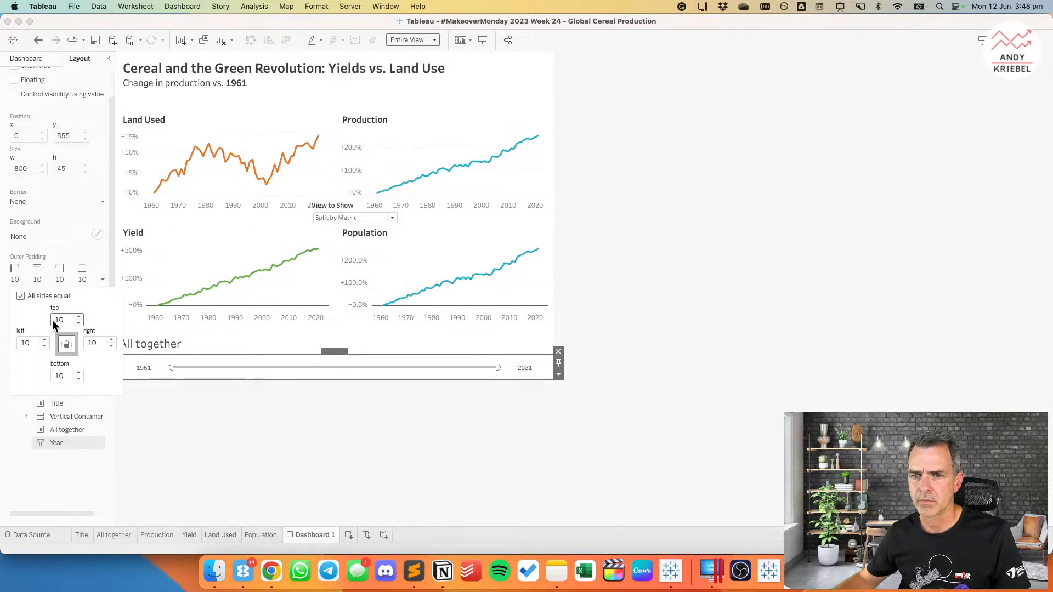
left_click(184, 413)
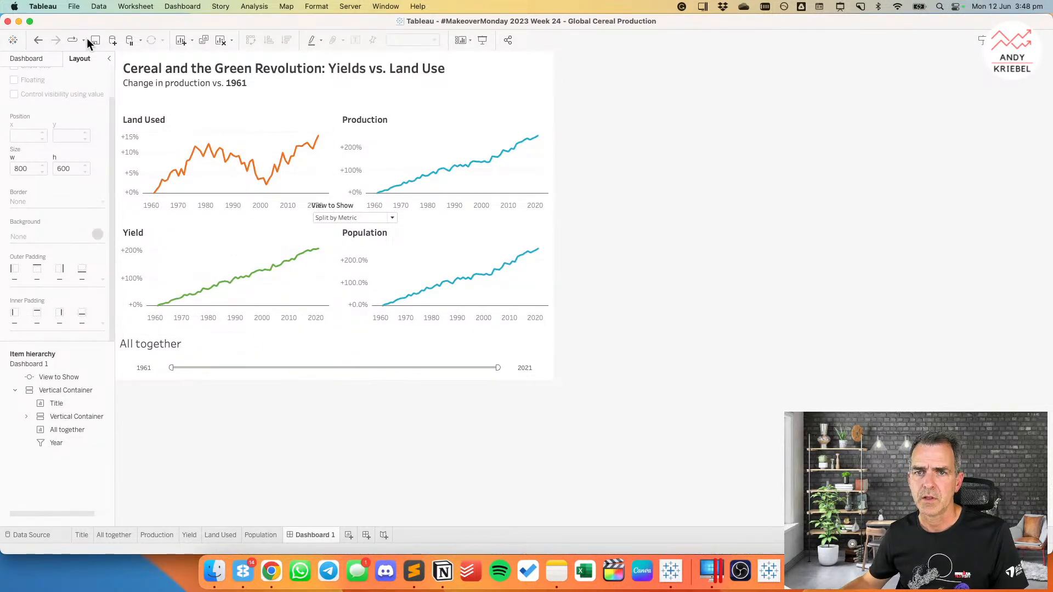
Step: Add light grey 8-point text below the Year slider reading "DATA SOURCE: OUR WORLD IN DATA • CREATED BY:" plus the author's name
left_click(23, 57)
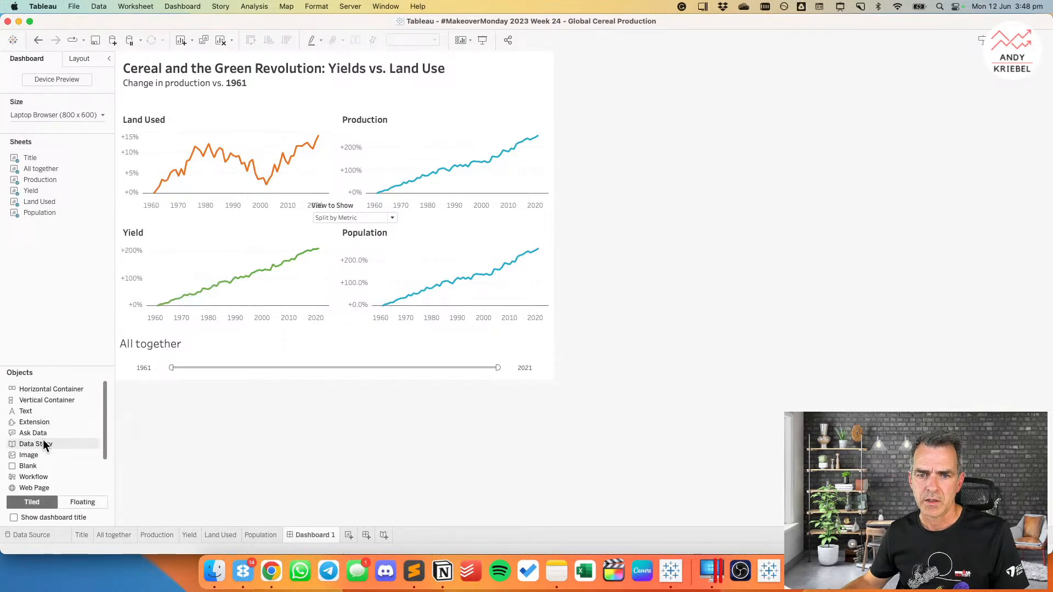
left_click_drag(42, 410, 209, 374)
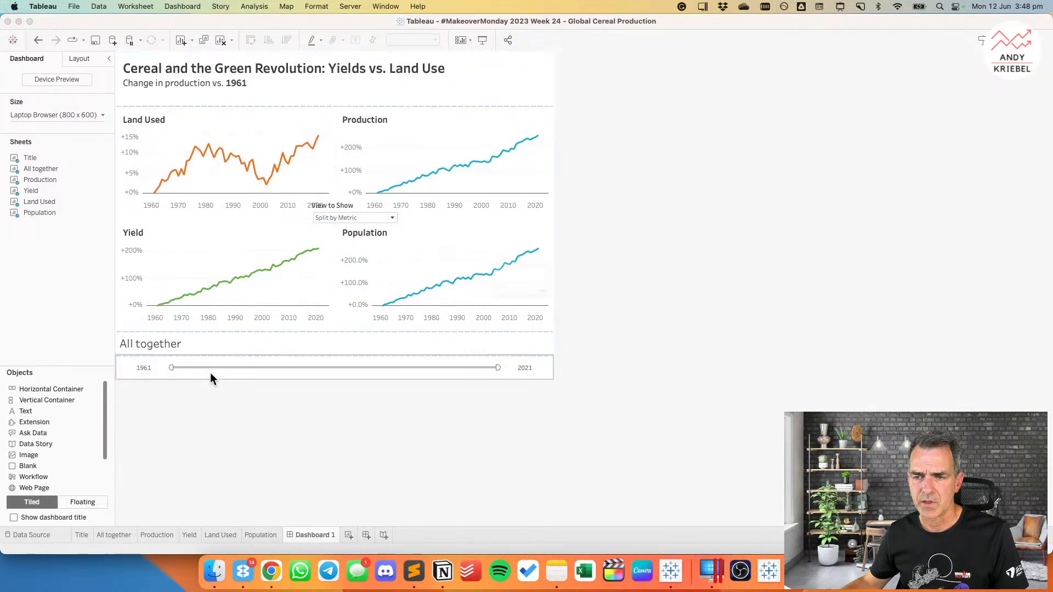
left_click(600, 221)
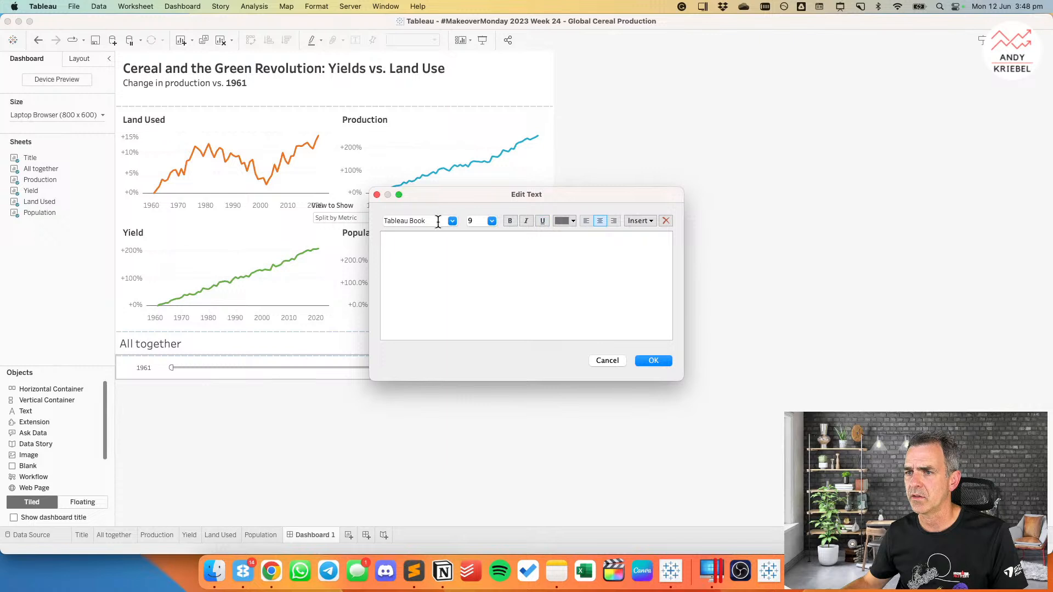
left_click(491, 222)
left_click(481, 231)
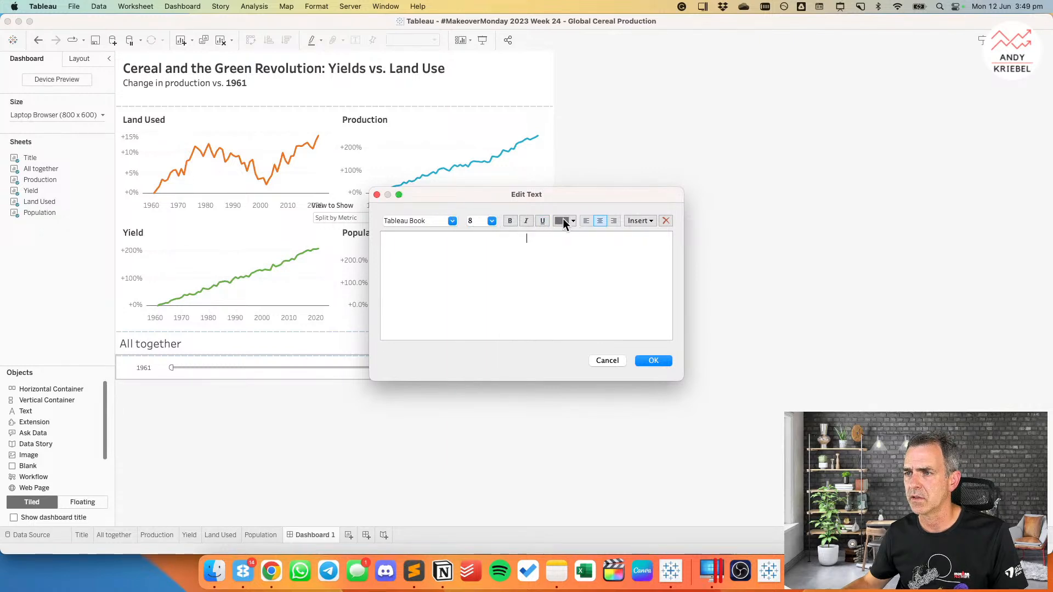
left_click(563, 218)
left_click(571, 274)
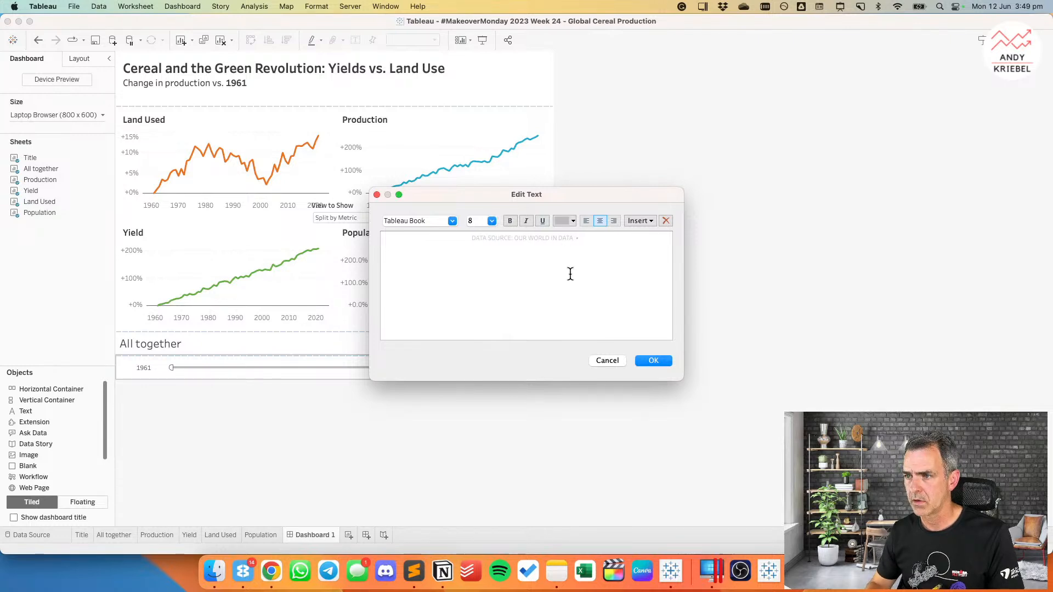
type("CREATED BY")
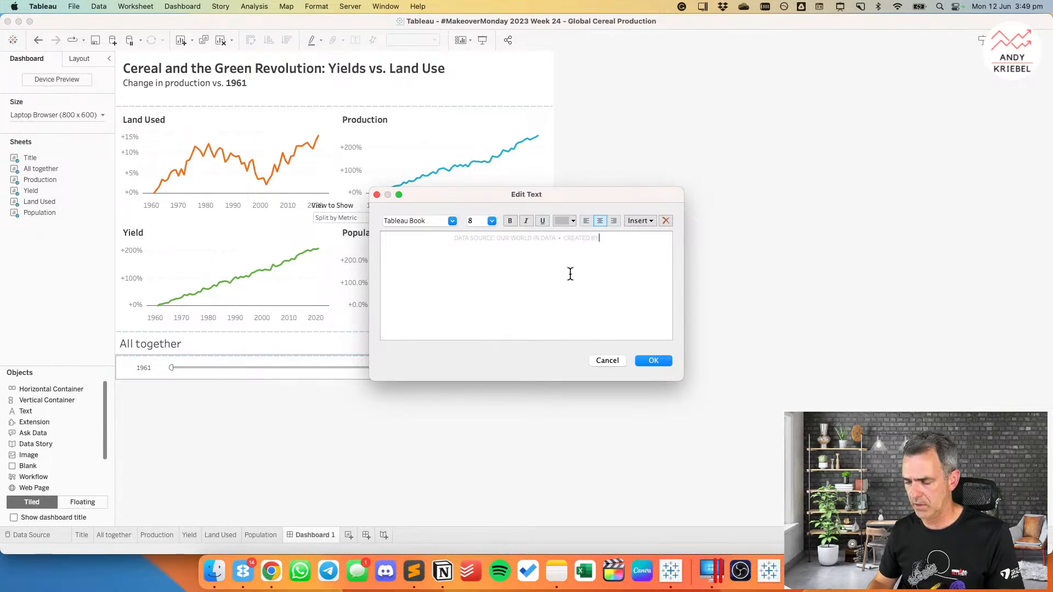
type(": ANDY KRIEBEL")
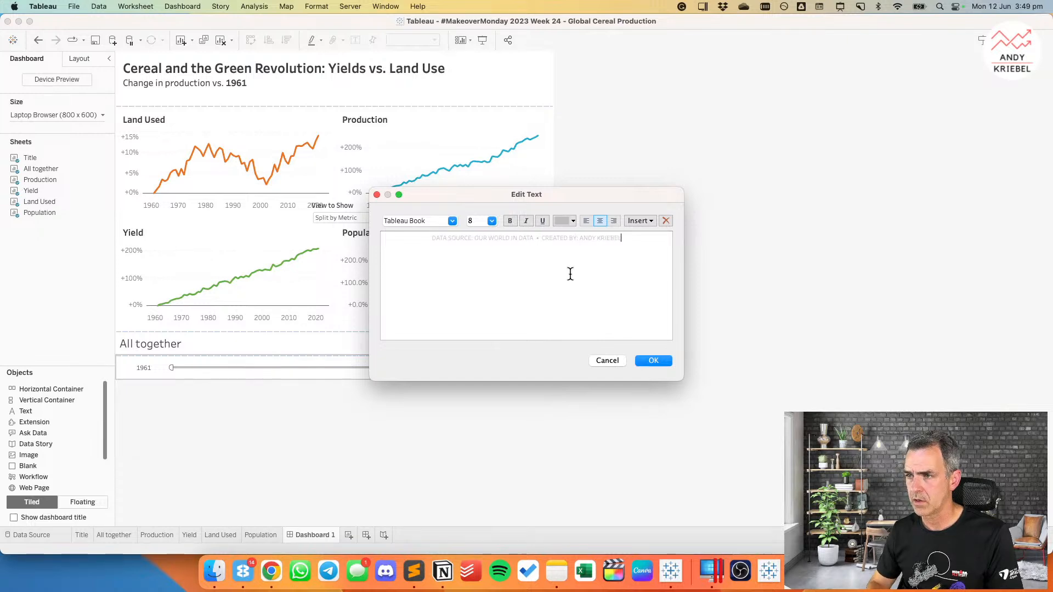
left_click(659, 363)
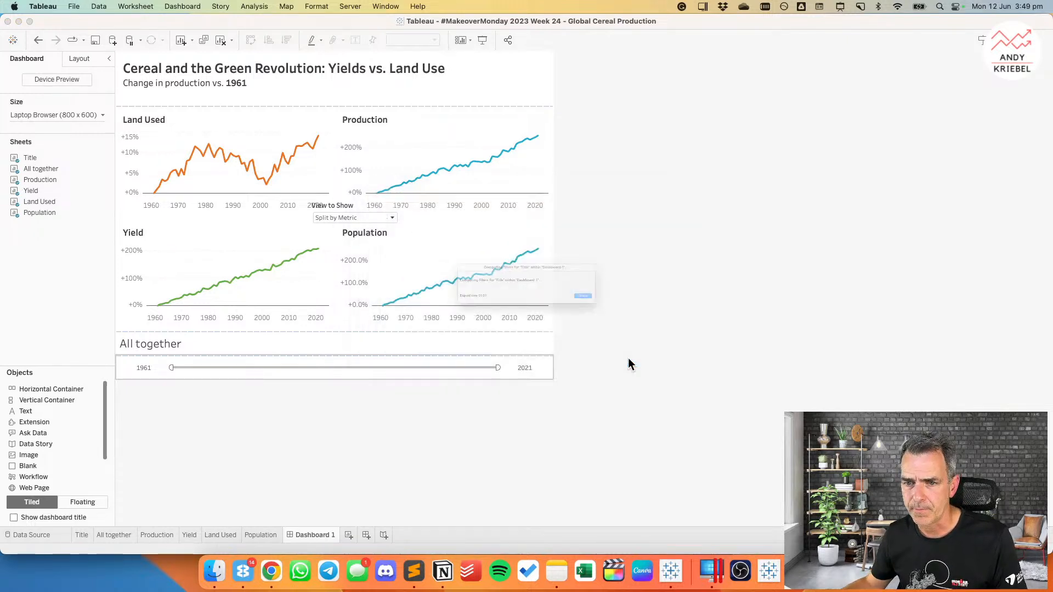
Step: Set the data source text's outer padding to 10 on all sides
left_click(80, 58)
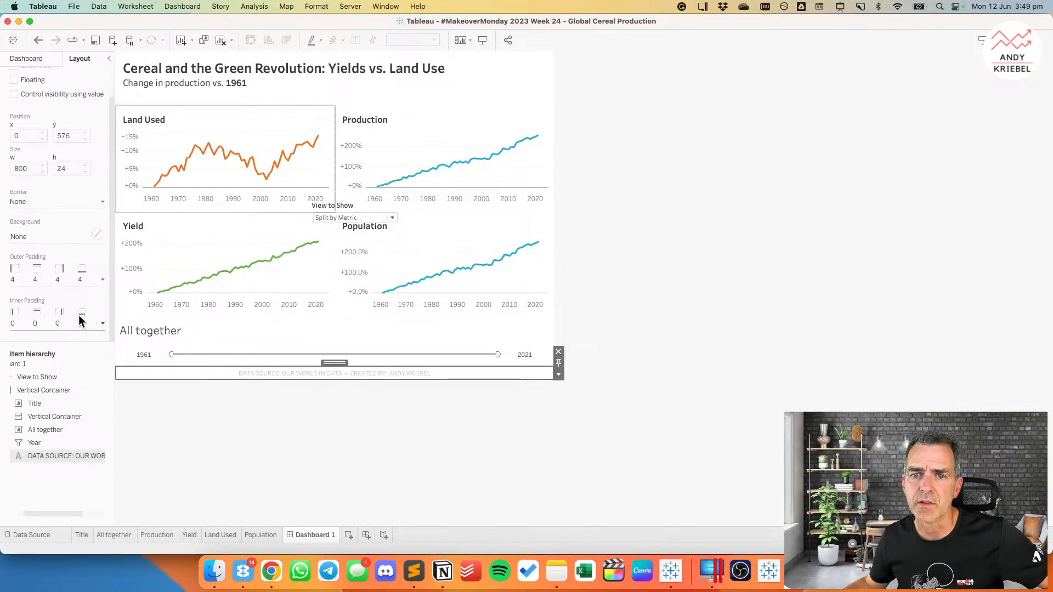
left_click(58, 279)
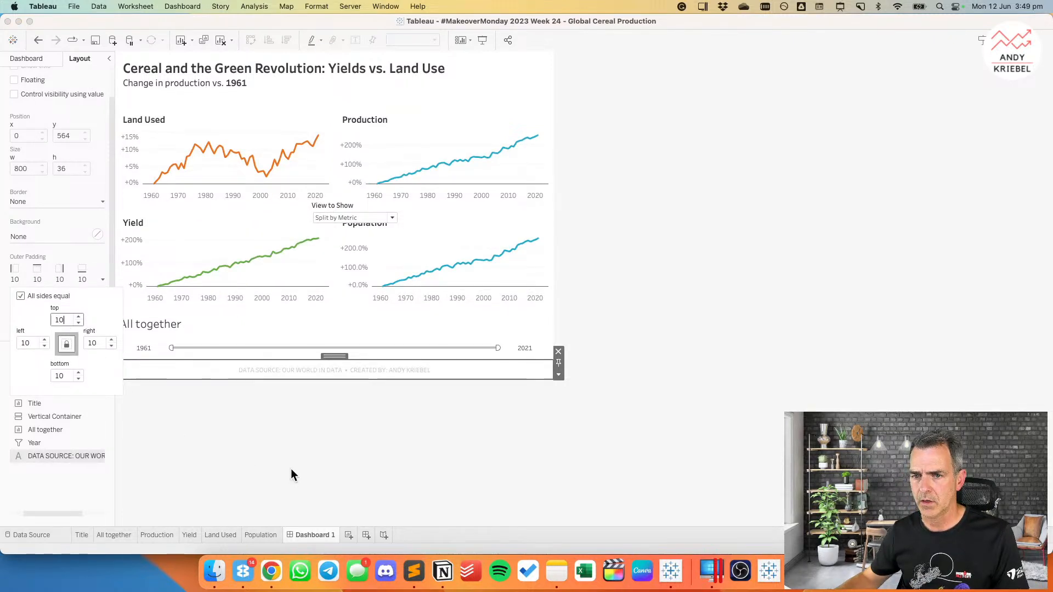
left_click(352, 477)
Step: Glance at the Our World in Data chart in Chrome, return to Tableau and test the Year slider, restoring the full 1961–2021 range
key("super+Tab")
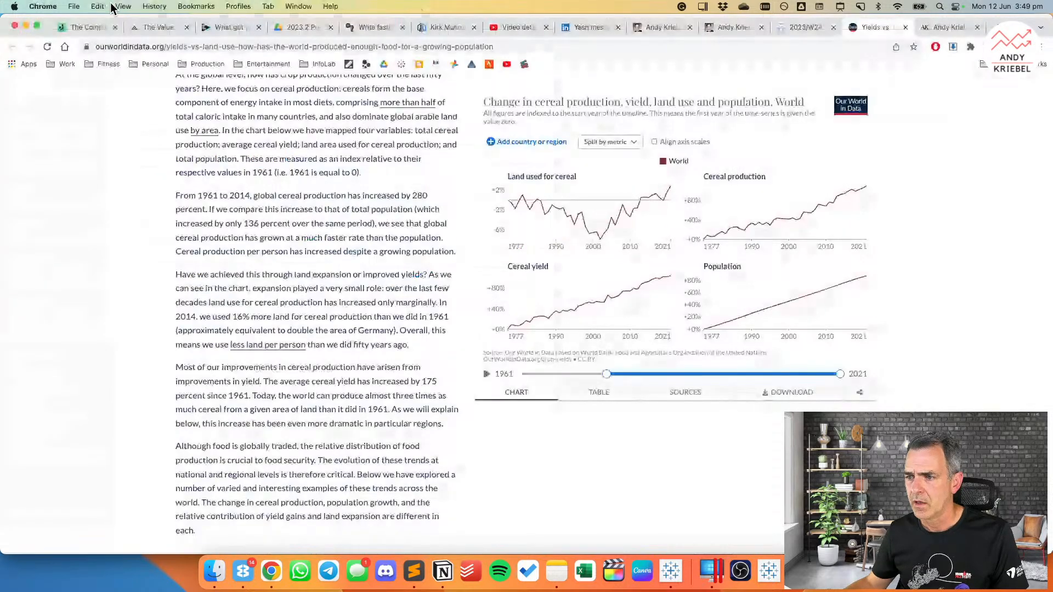
key("super+Tab")
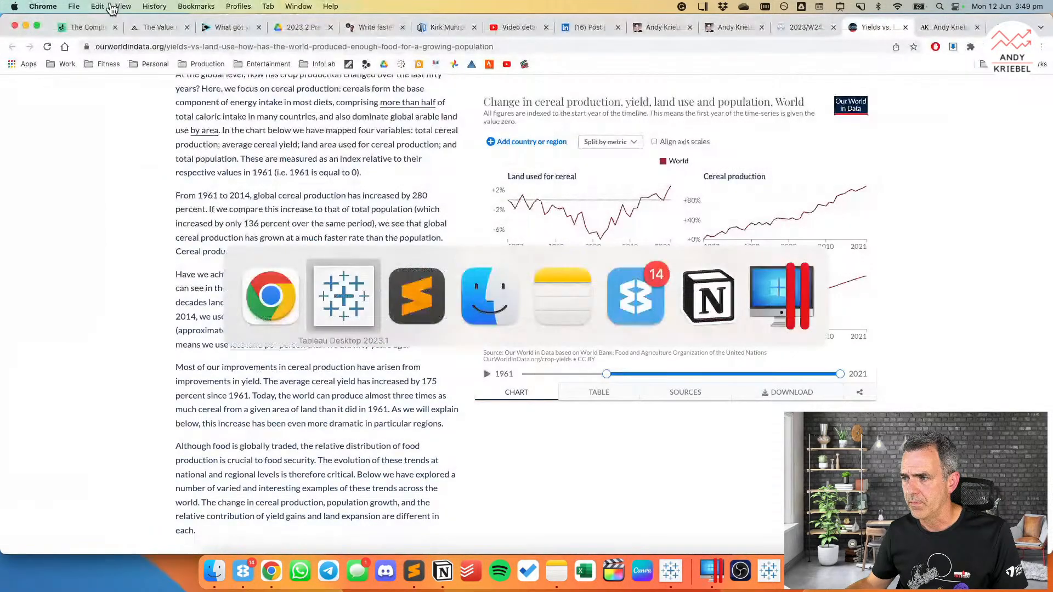
left_click(186, 366)
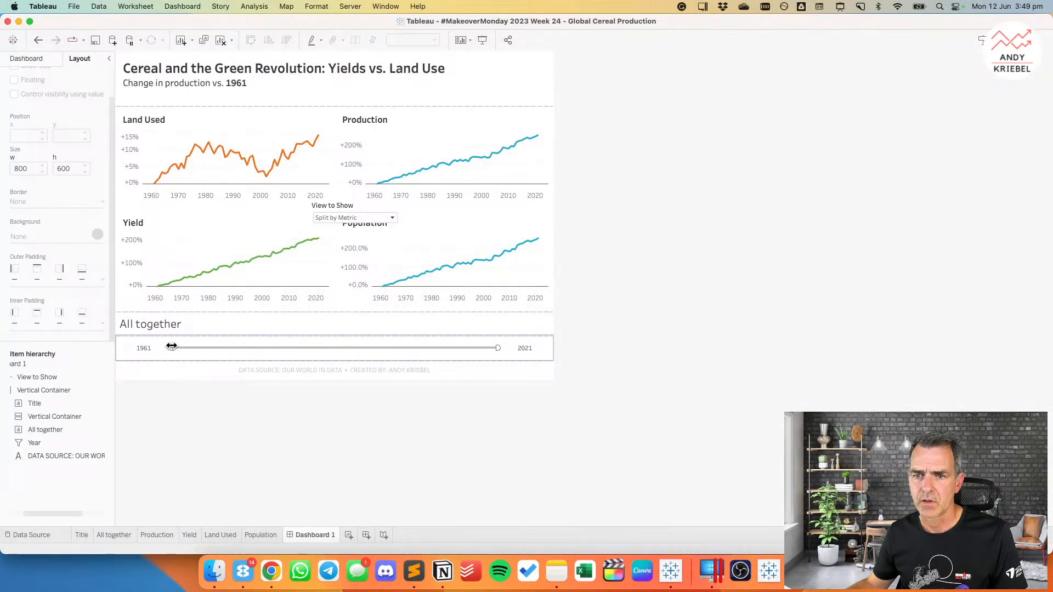
mouse_move(173, 347)
left_mouse_down()
mouse_move(326, 347)
mouse_move(156, 346)
left_mouse_up()
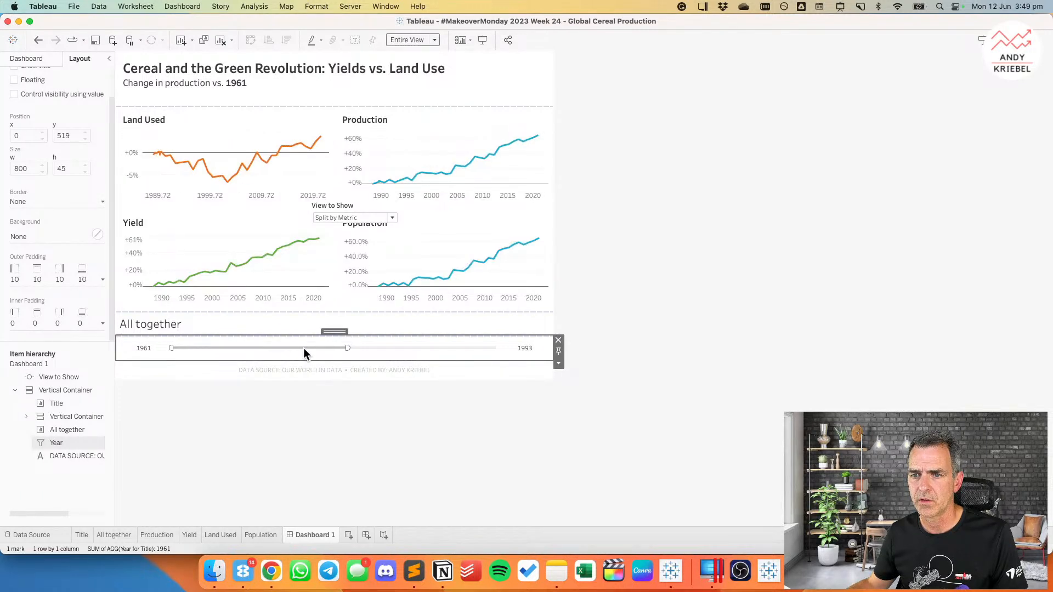
left_click_drag(350, 348, 498, 348)
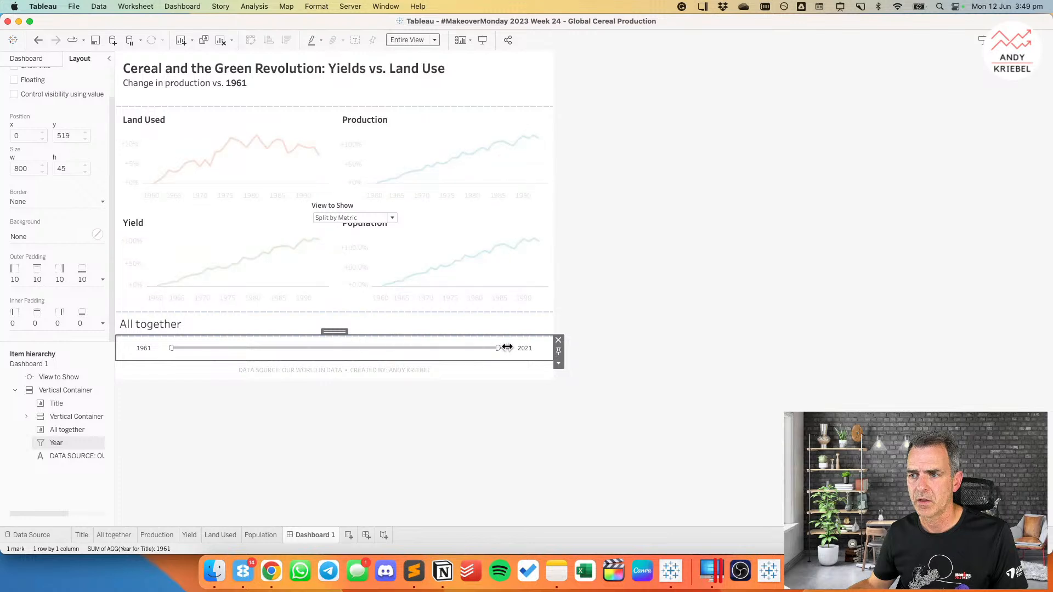
Step: Move the floating View to Show control beside the dashboard title, at x 617 and y 24, and set it to All Together
left_click(357, 208)
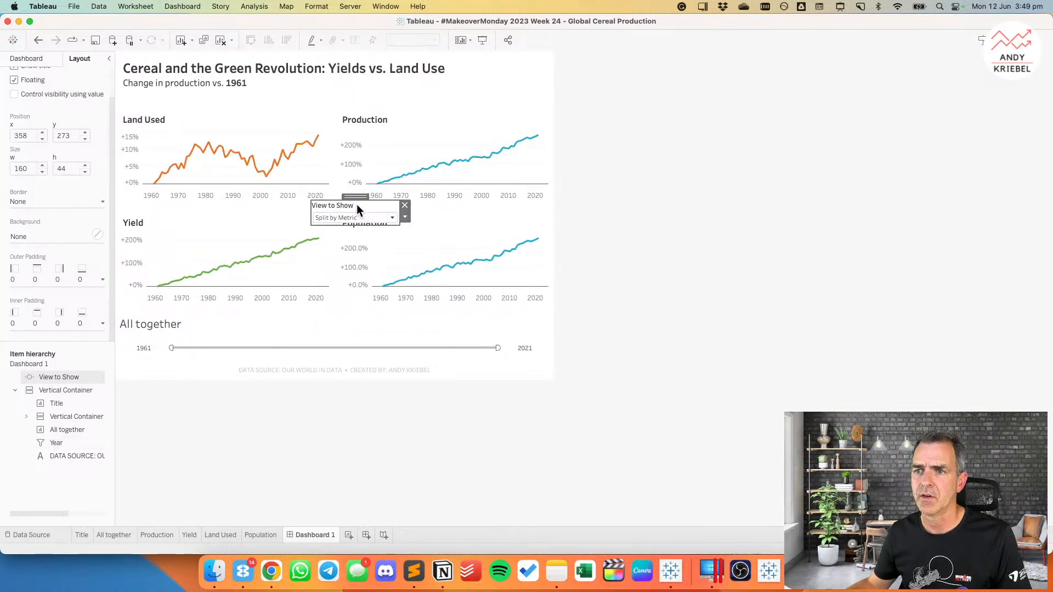
left_click_drag(357, 207, 499, 58)
left_click(535, 80)
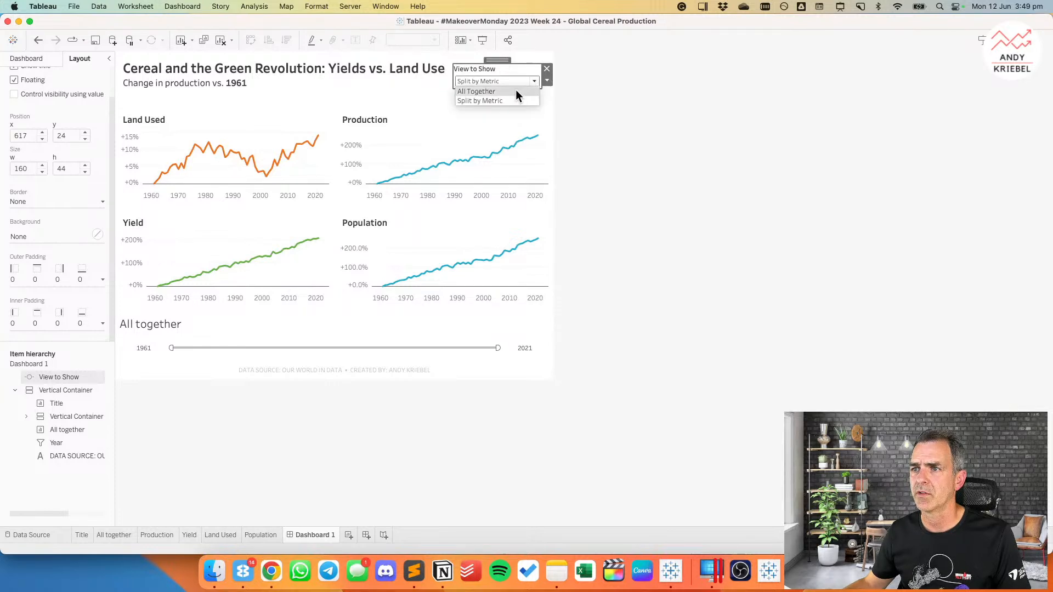
left_click(516, 90)
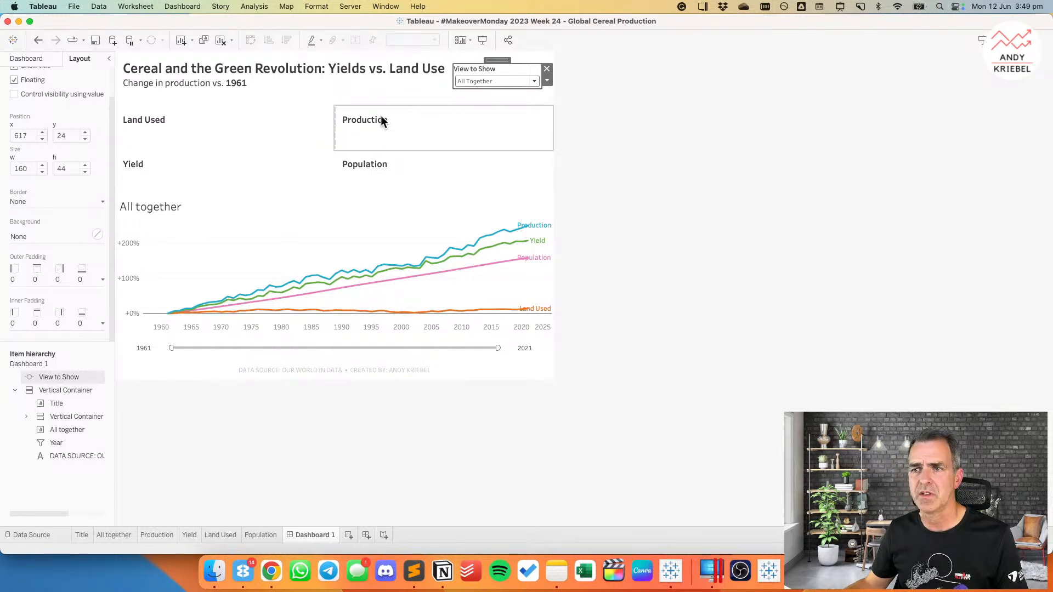
Step: Control the visibility of the vertical container holding the four metric charts with the Show Metrics field
left_click(416, 109)
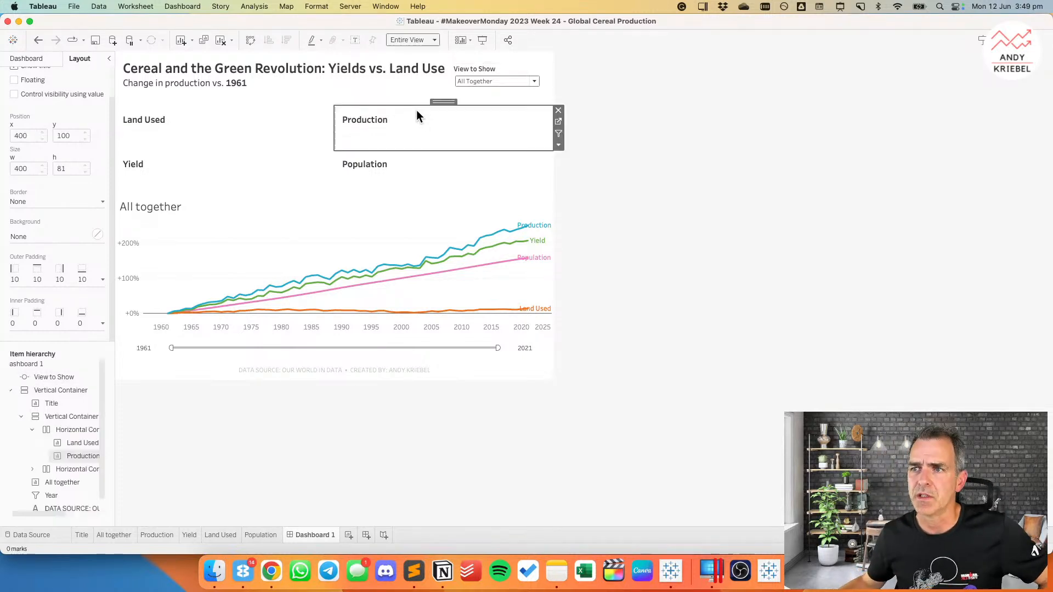
double_click(444, 102)
double_click(338, 101)
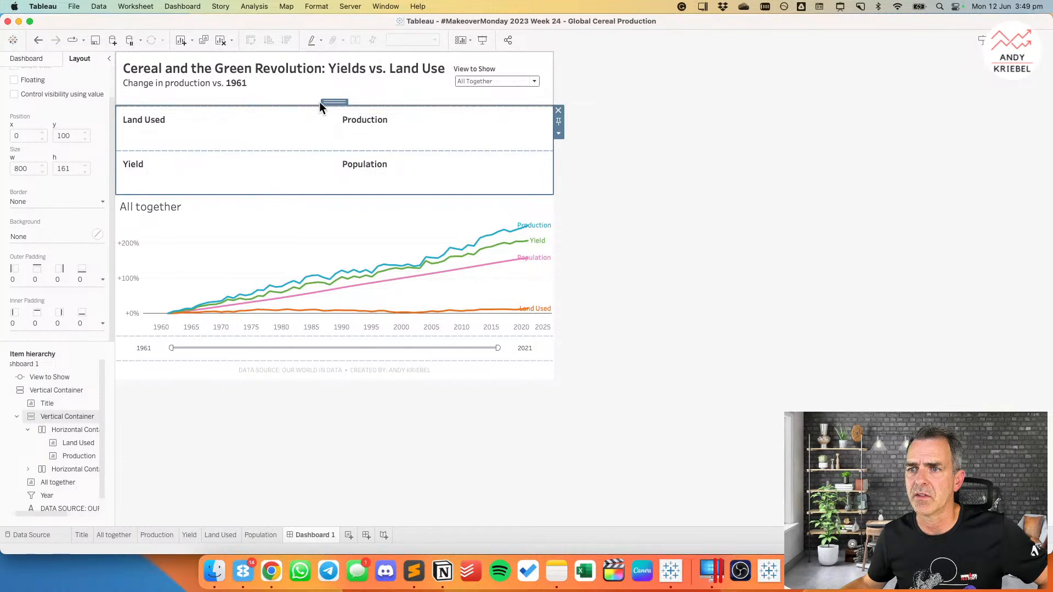
left_click(14, 95)
left_click(59, 108)
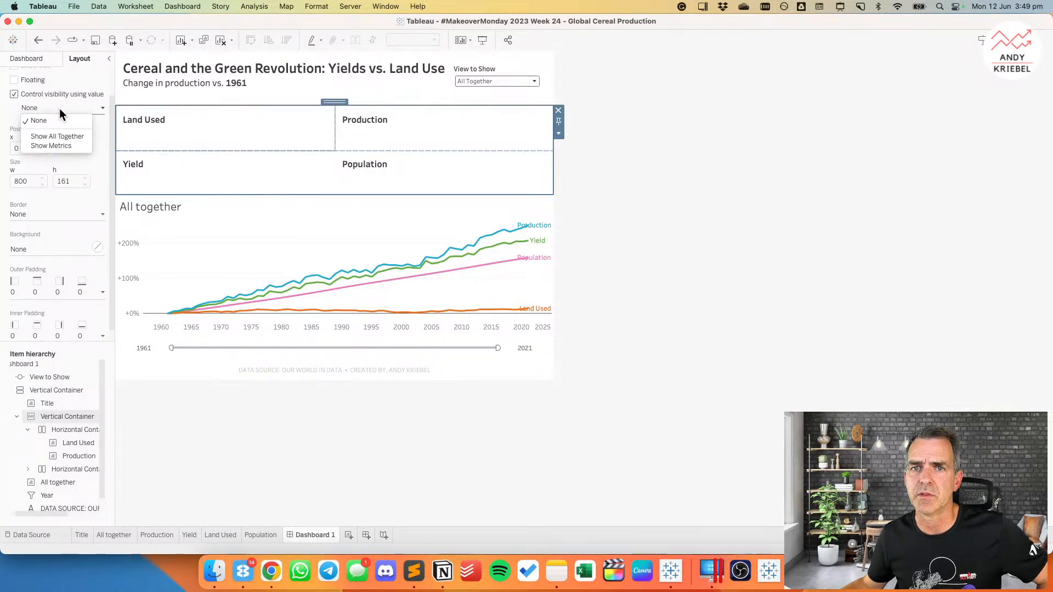
left_click(61, 146)
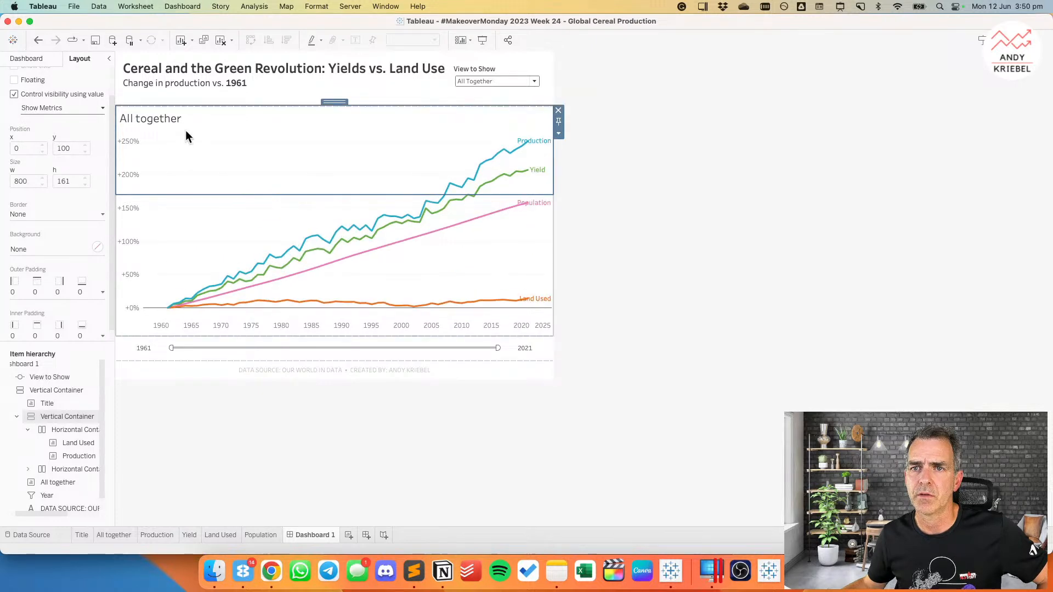
Step: Control the visibility of the All together chart with the Show All Together field
left_click(199, 234)
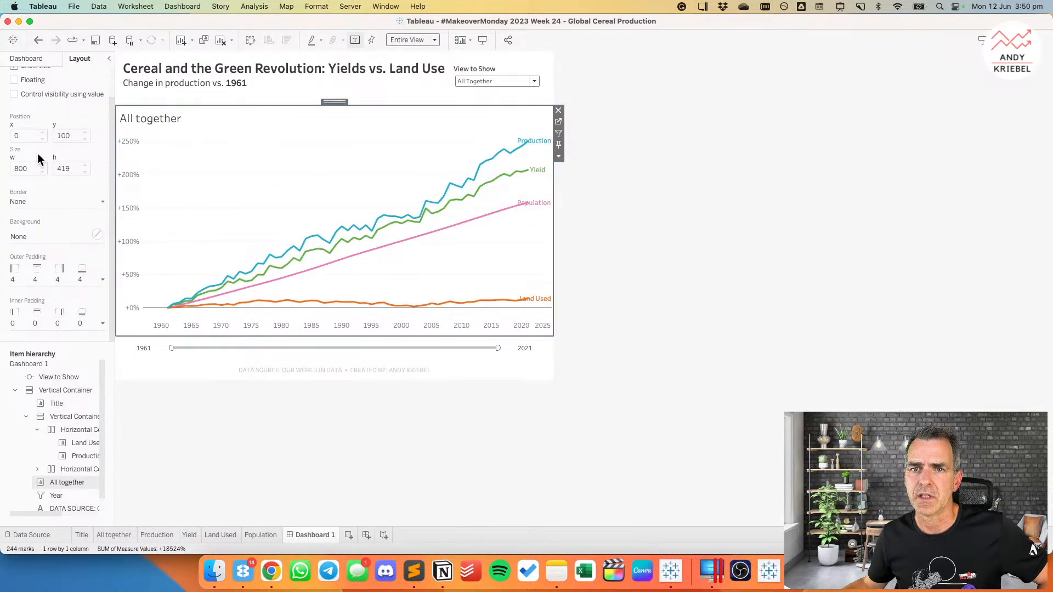
scroll(67, 165, "up", 3)
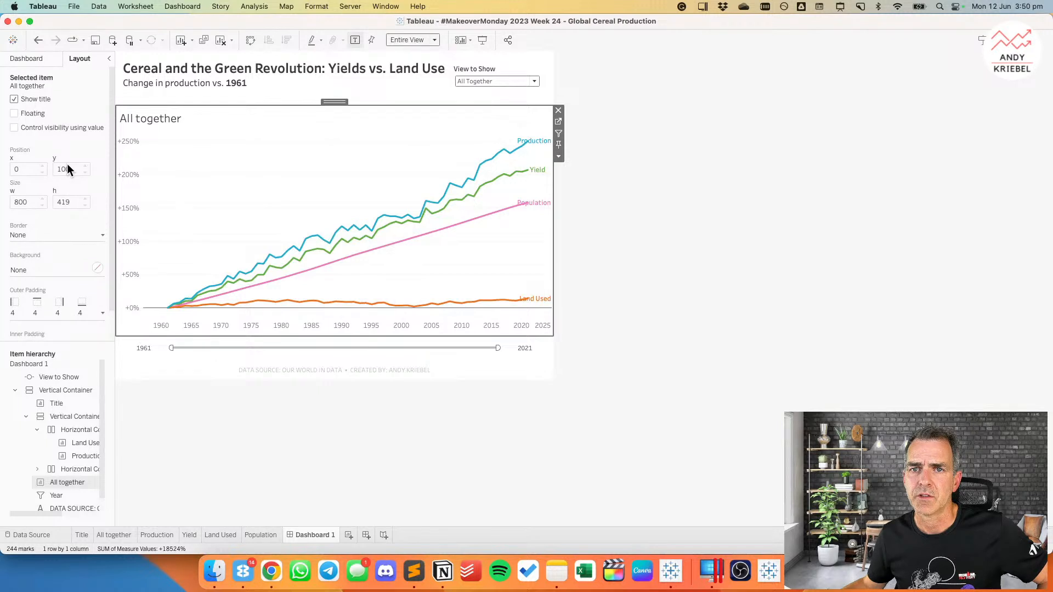
left_click(15, 127)
left_click(45, 141)
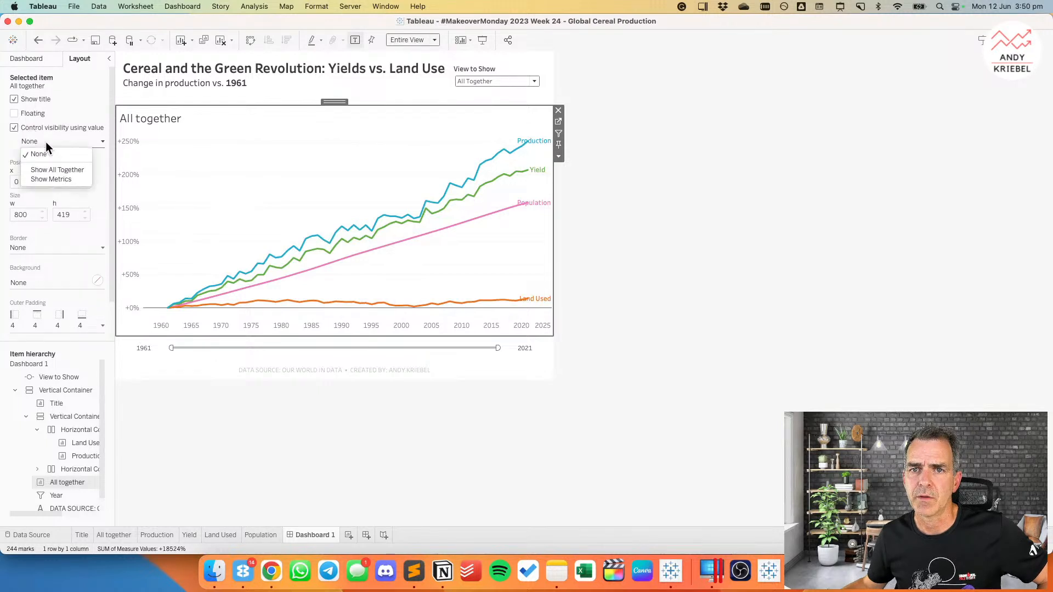
left_click(48, 170)
Step: Test the View to Show control by switching between Split by Metric and All Together, ending on Split by Metric
left_click(499, 80)
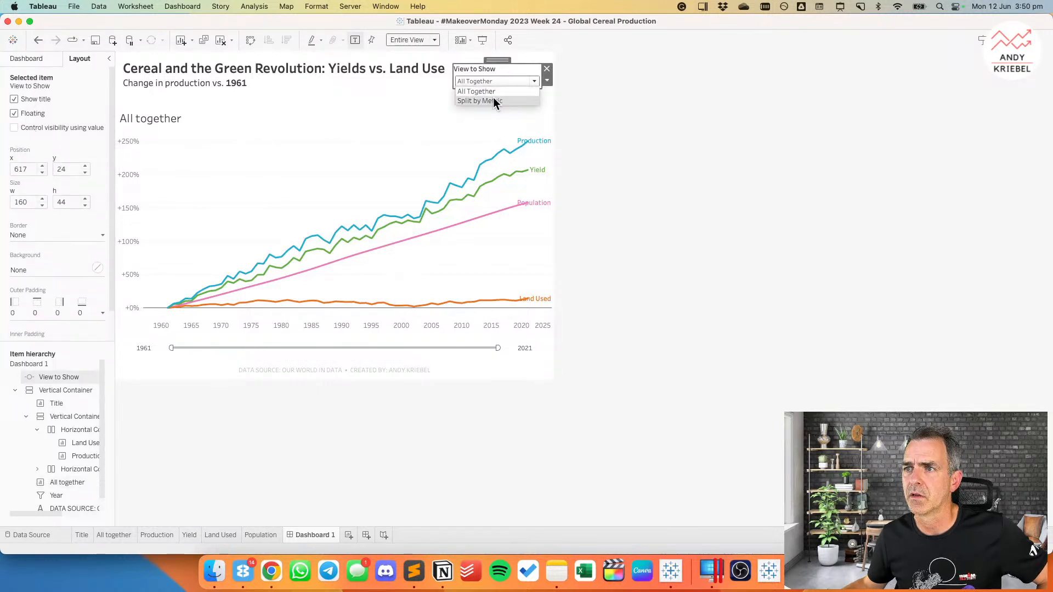
left_click(493, 97)
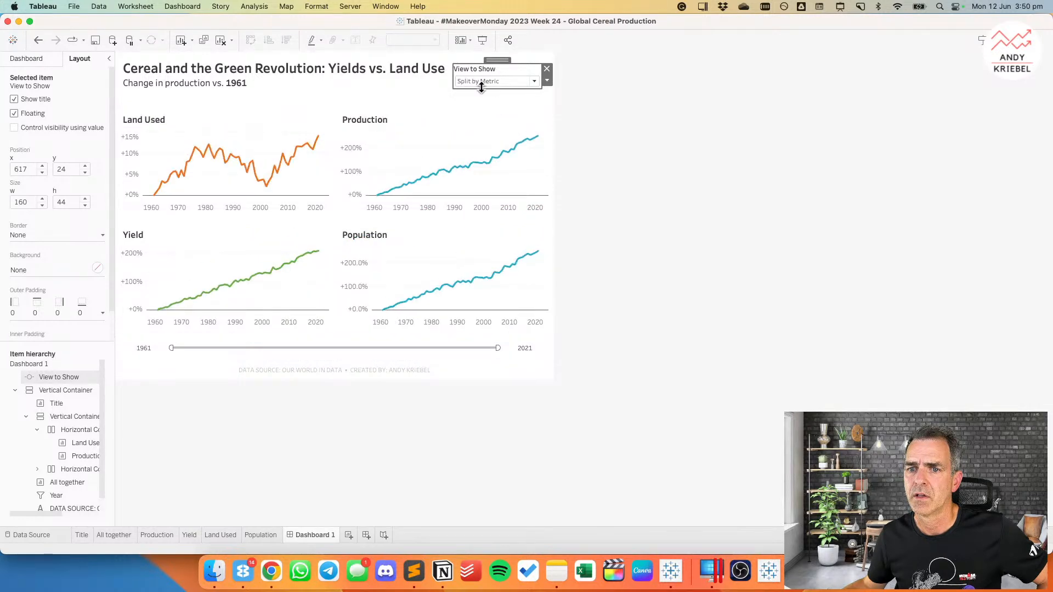
left_click(480, 83)
left_click(478, 93)
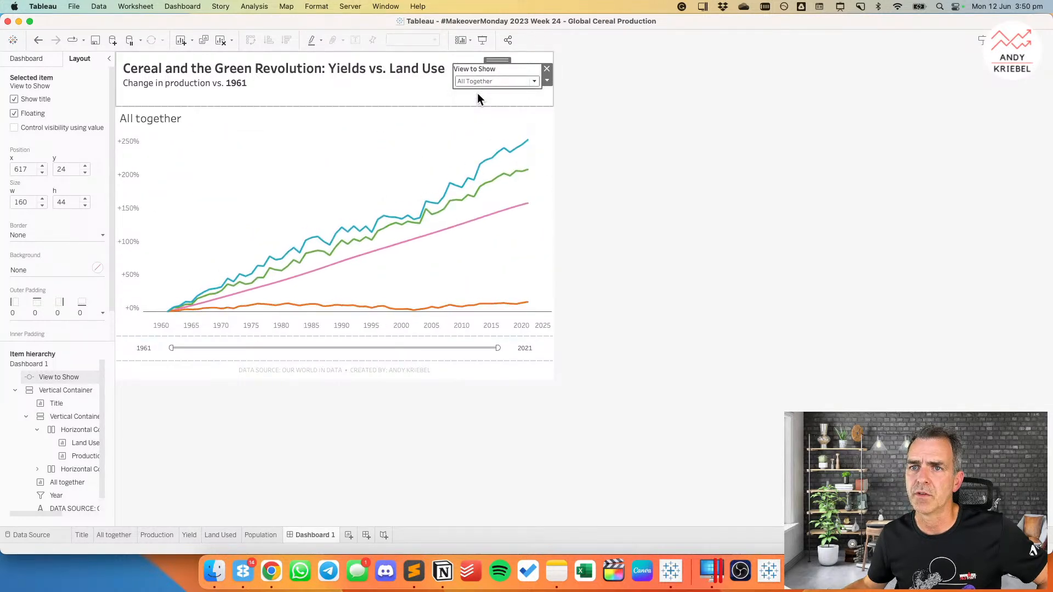
left_click(478, 81)
left_click(476, 100)
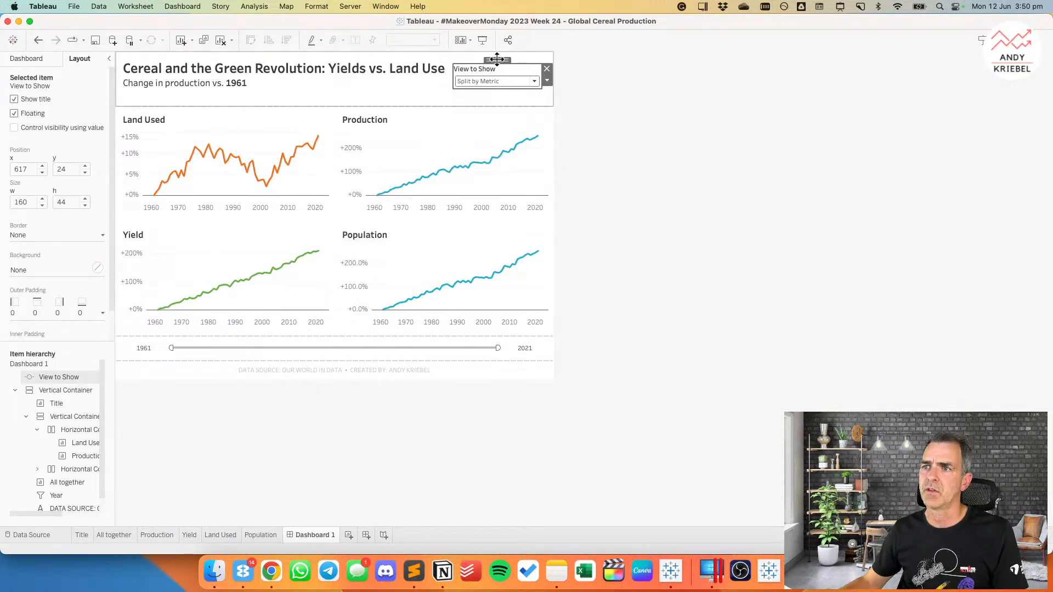
Step: Move the View to Show control over the Production chart, at x 549 and y 128, and check the original chart's controls in Chrome
left_click_drag(497, 59, 459, 118)
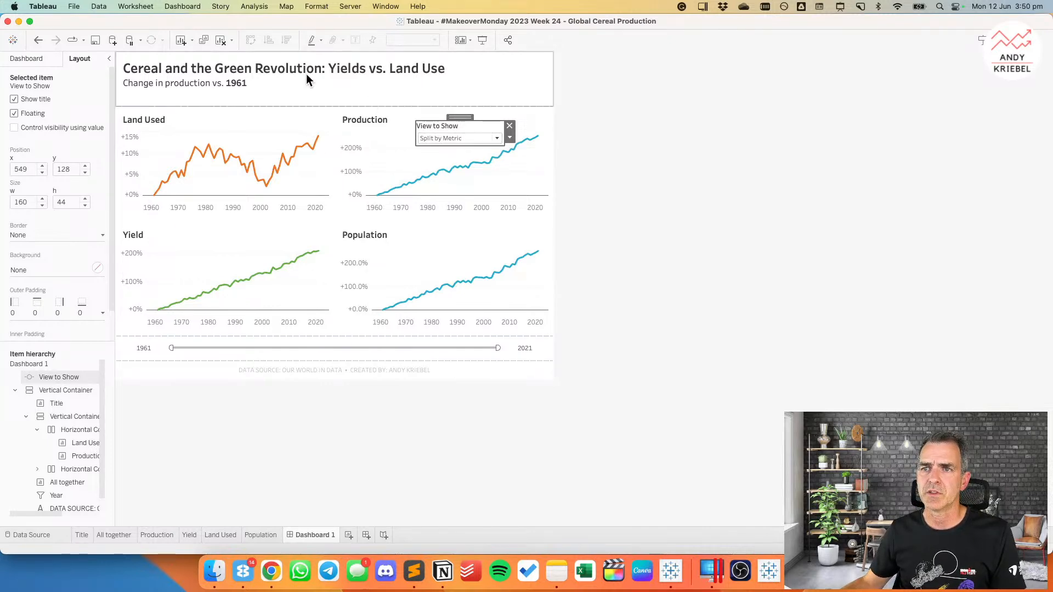
key("super+Tab")
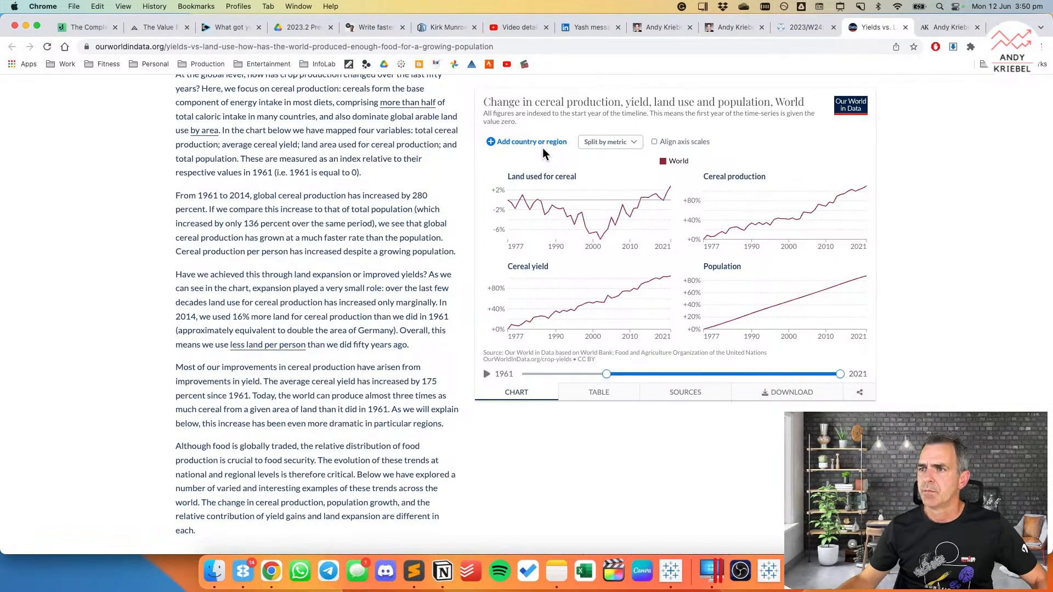
key("super+Tab")
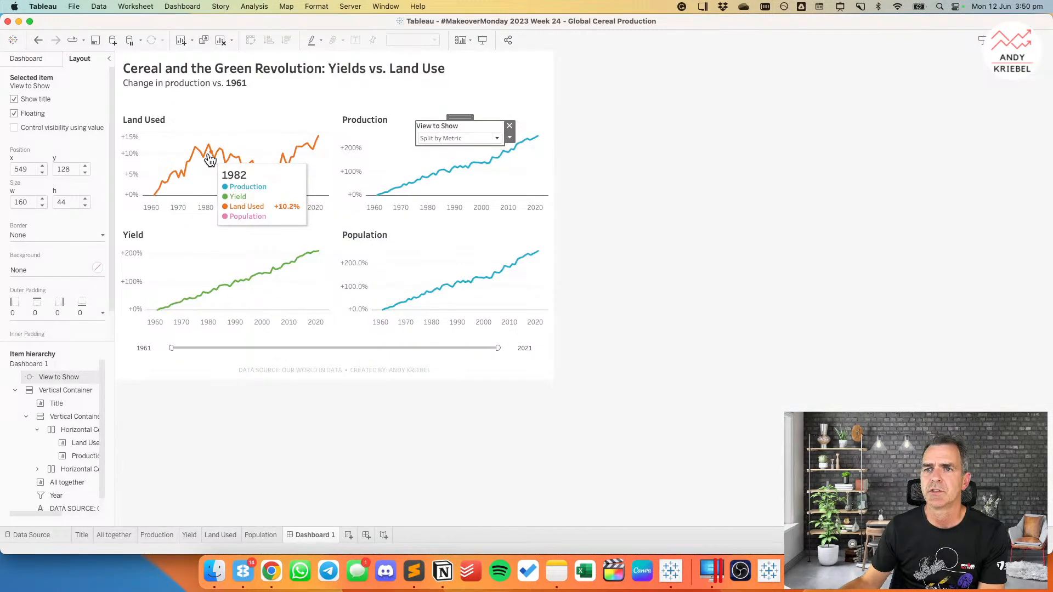
Step: Add the Title sheet's Entity filter to the dashboard and display it as a single value dropdown
left_click(300, 129)
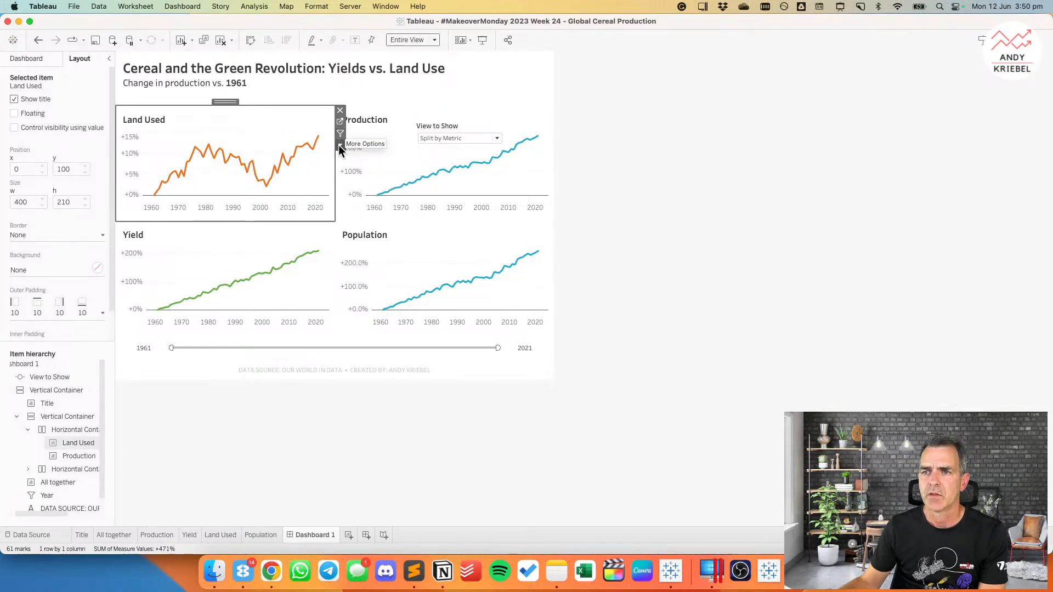
left_click(350, 68)
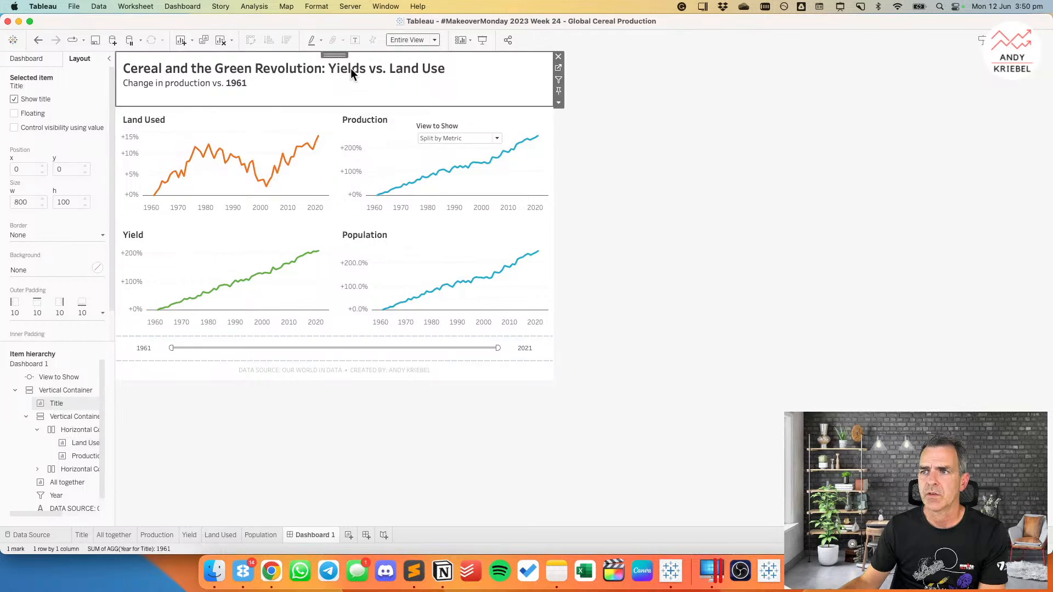
left_click(563, 105)
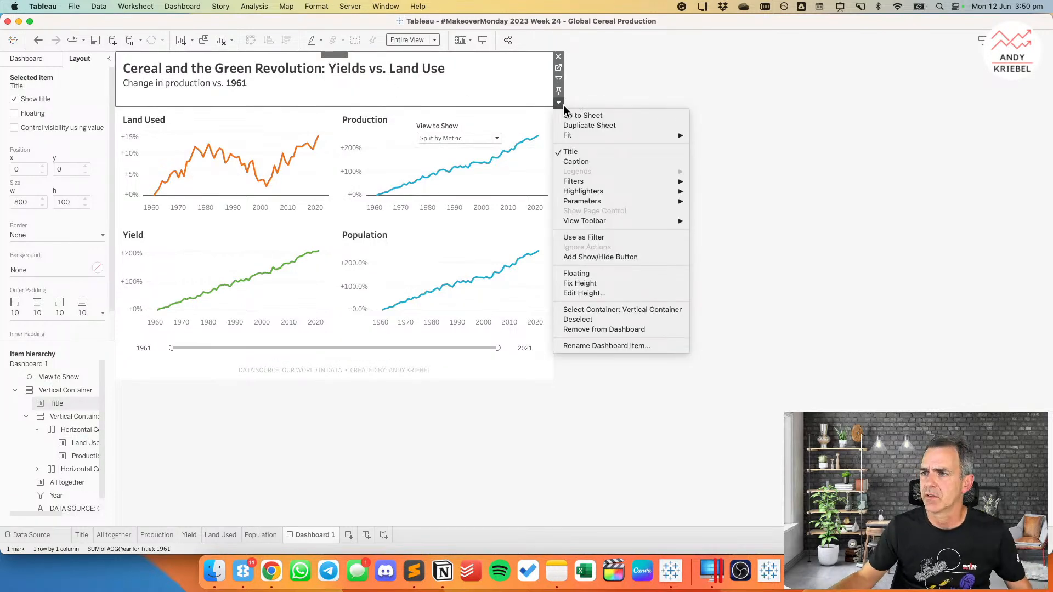
mouse_move(626, 182)
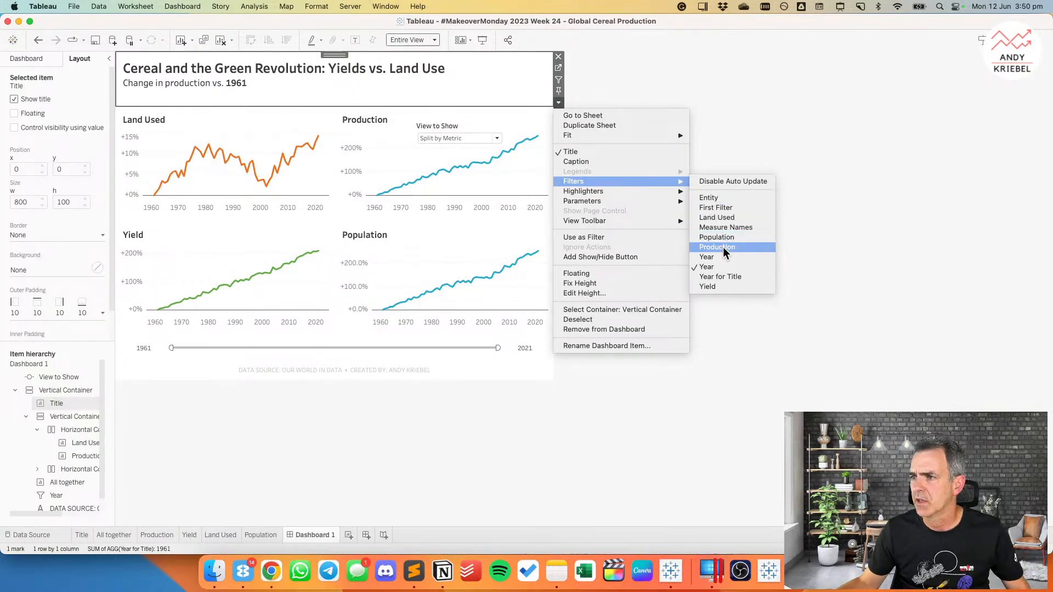
left_click(716, 207)
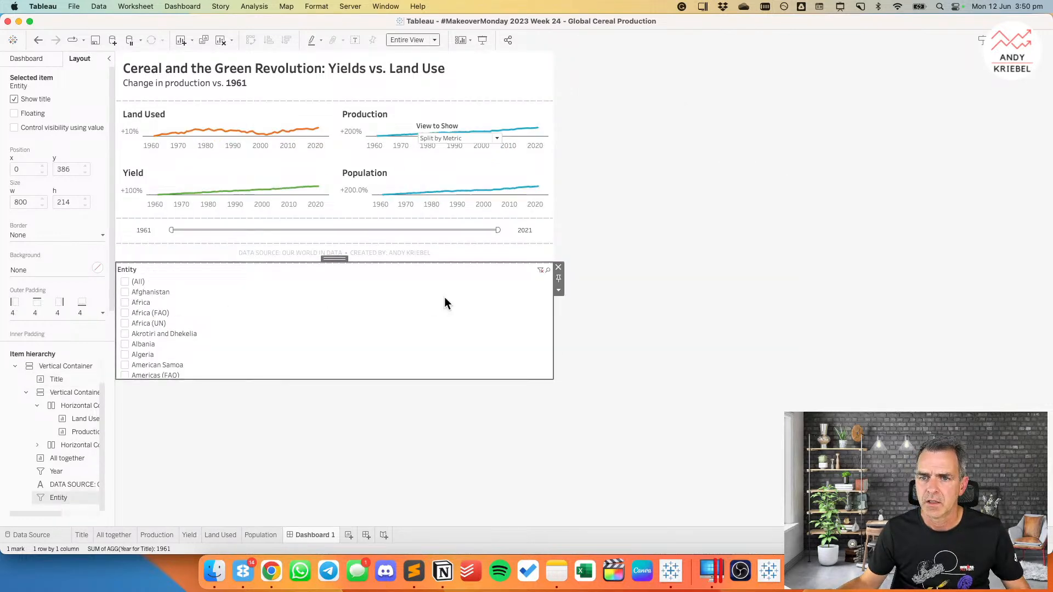
left_click(557, 291)
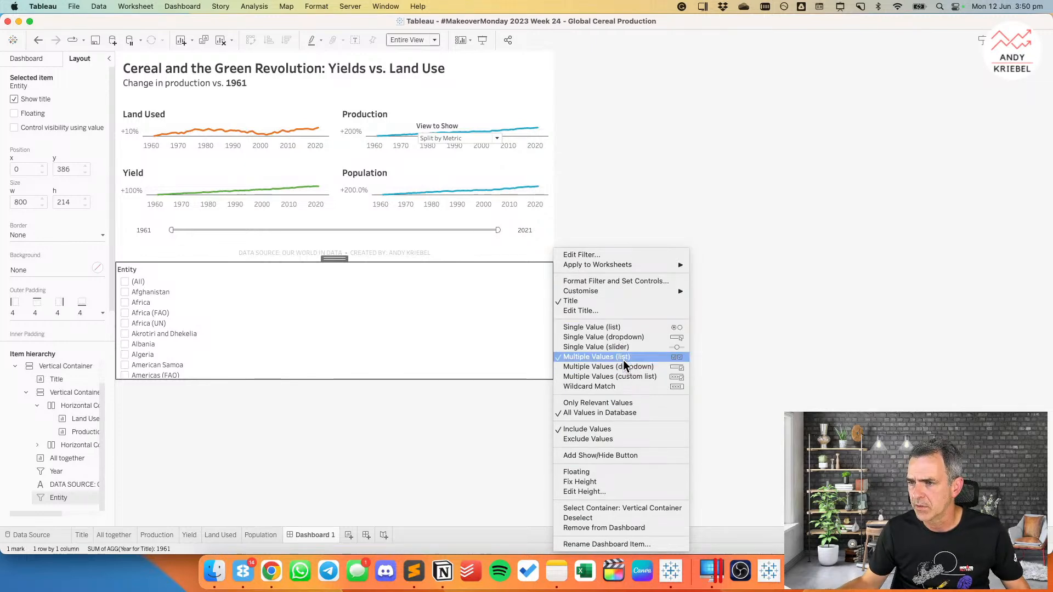
left_click(621, 336)
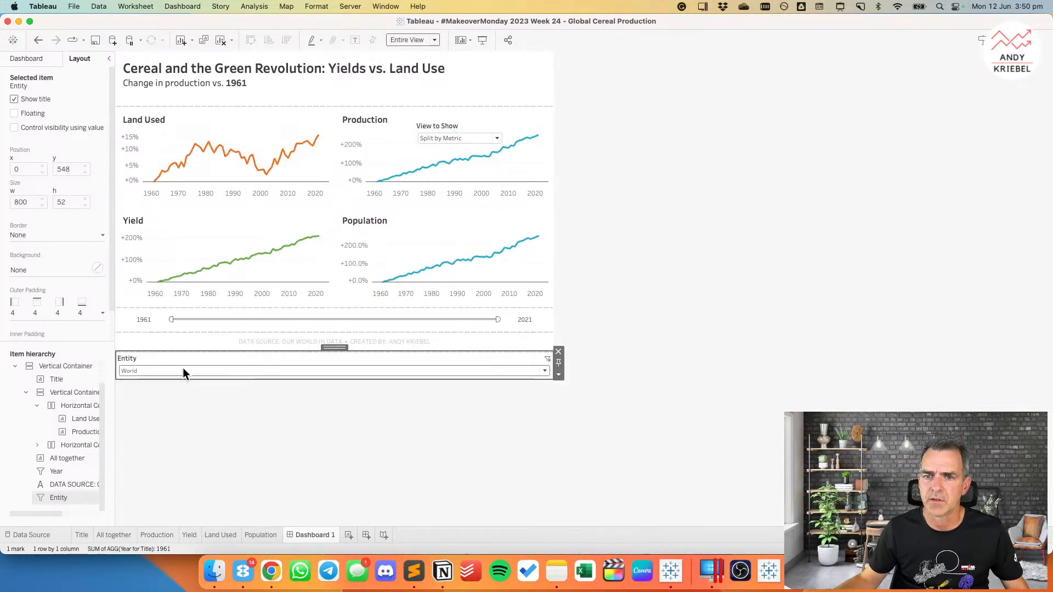
Step: Test the Entity filter by choosing West Germany, followed by USSR
left_click(170, 371)
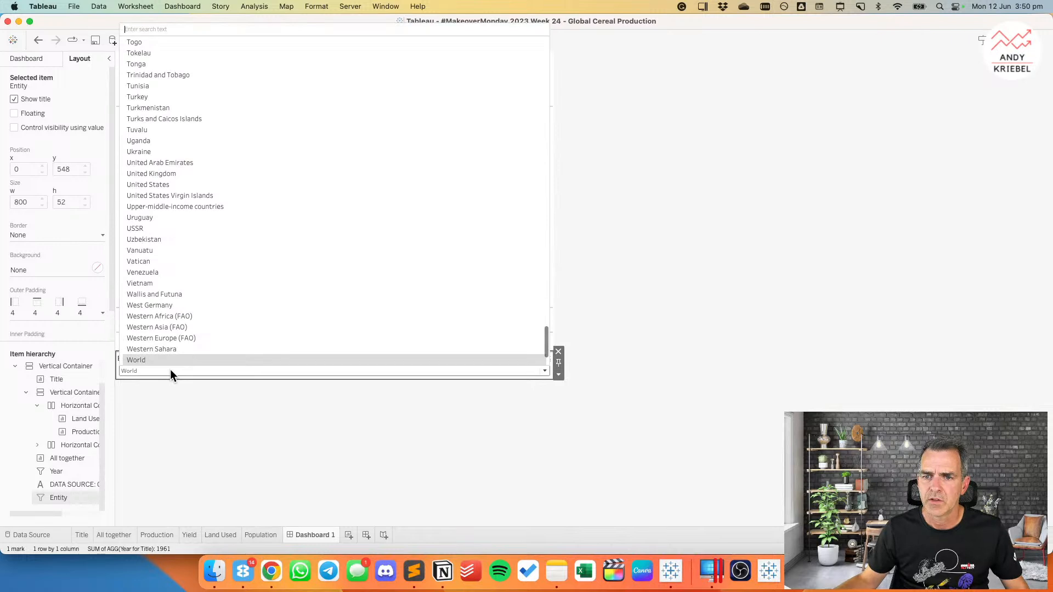
left_click(189, 306)
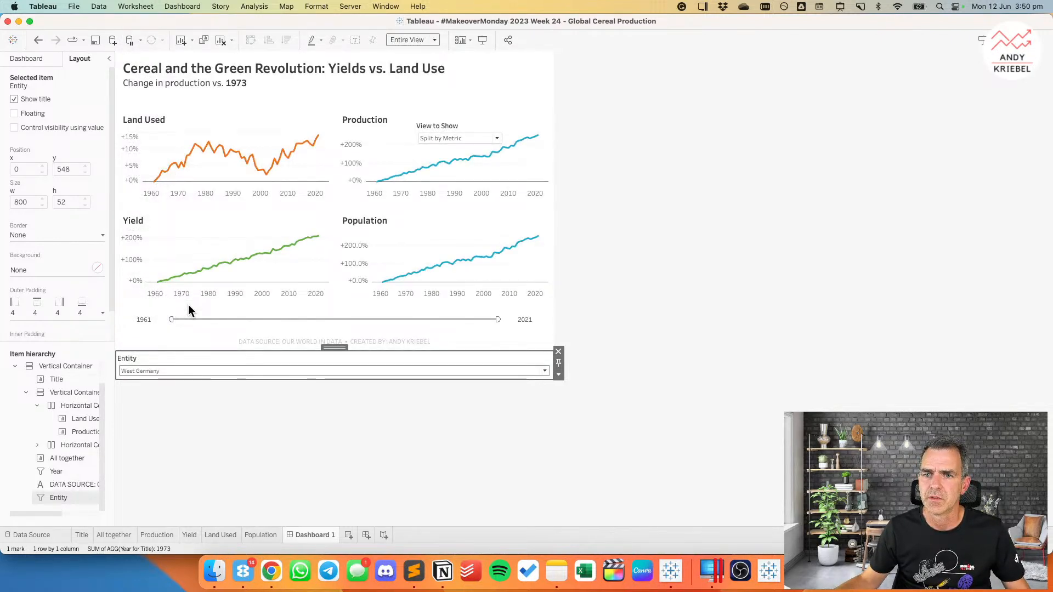
left_click(203, 370)
left_click(185, 227)
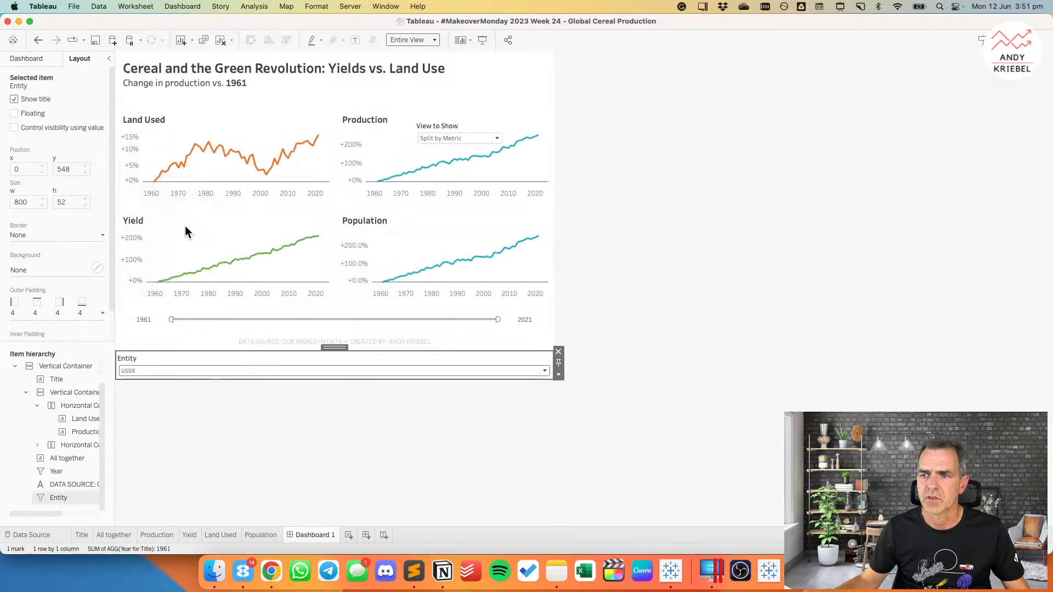
Step: Apply the Entity filter to all worksheets using this data source
left_click(559, 375)
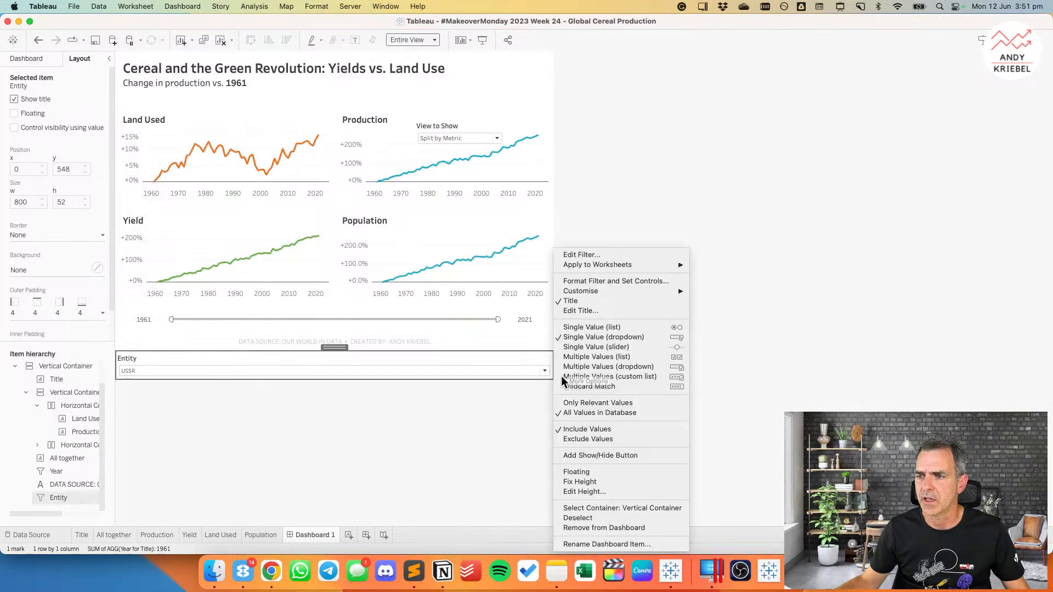
mouse_move(667, 265)
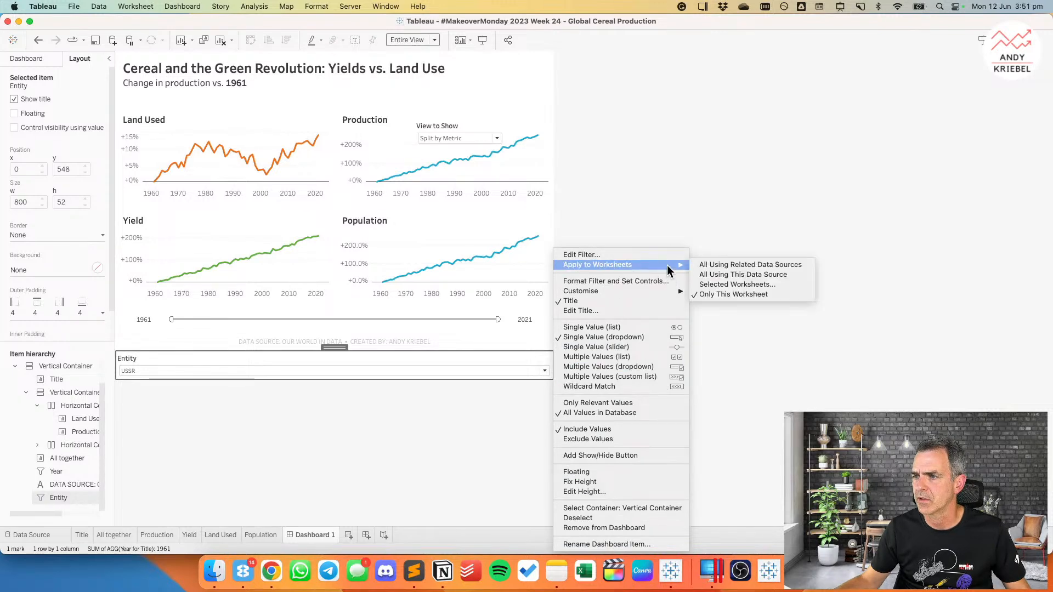
left_click(716, 275)
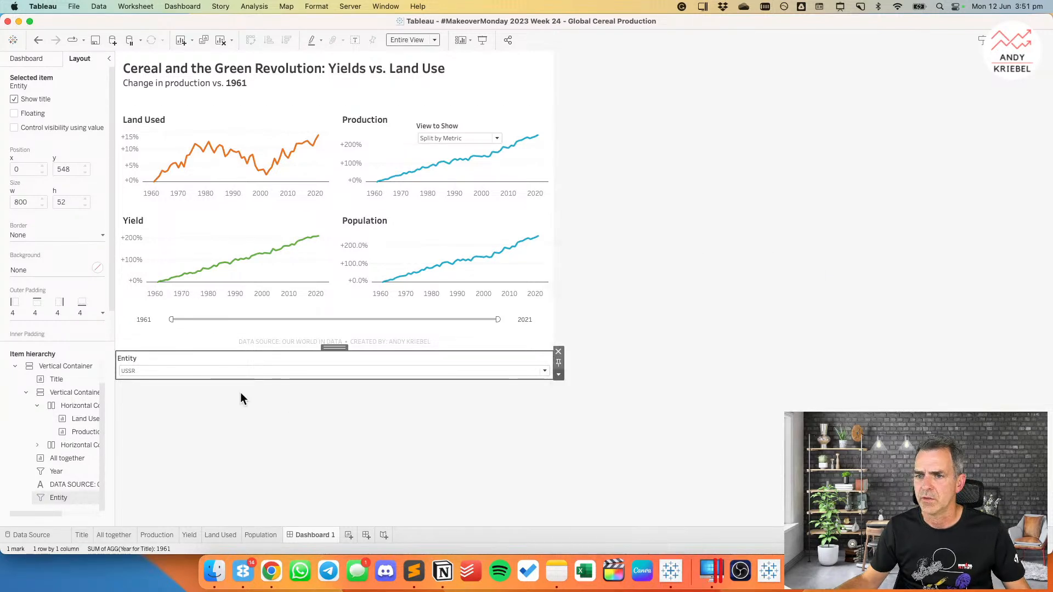
Step: Test the dashboard-wide Entity filter by choosing World, followed by United States
left_click(195, 372)
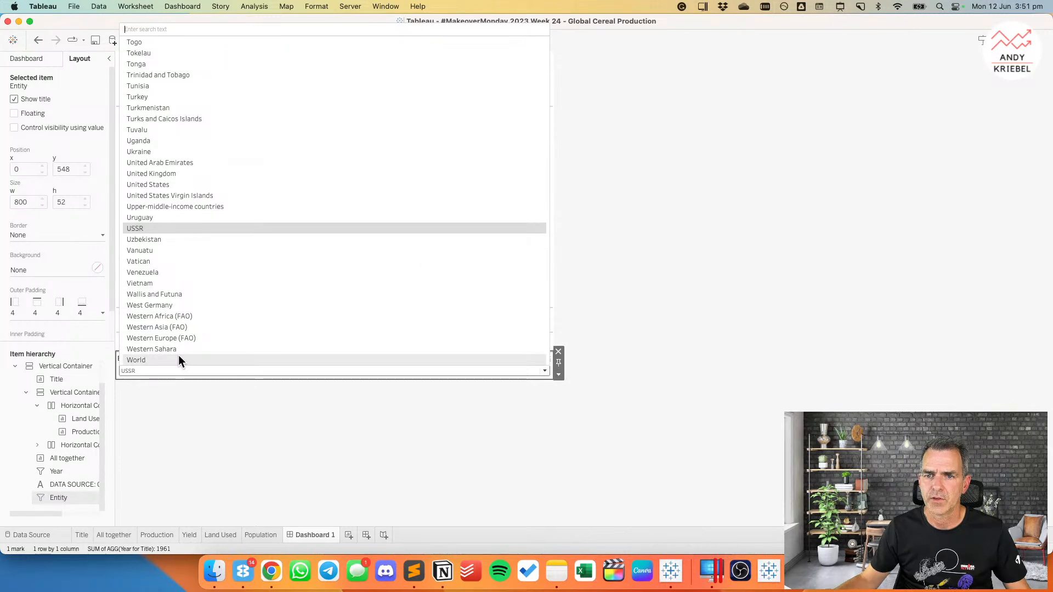
left_click(178, 354)
left_click(180, 369)
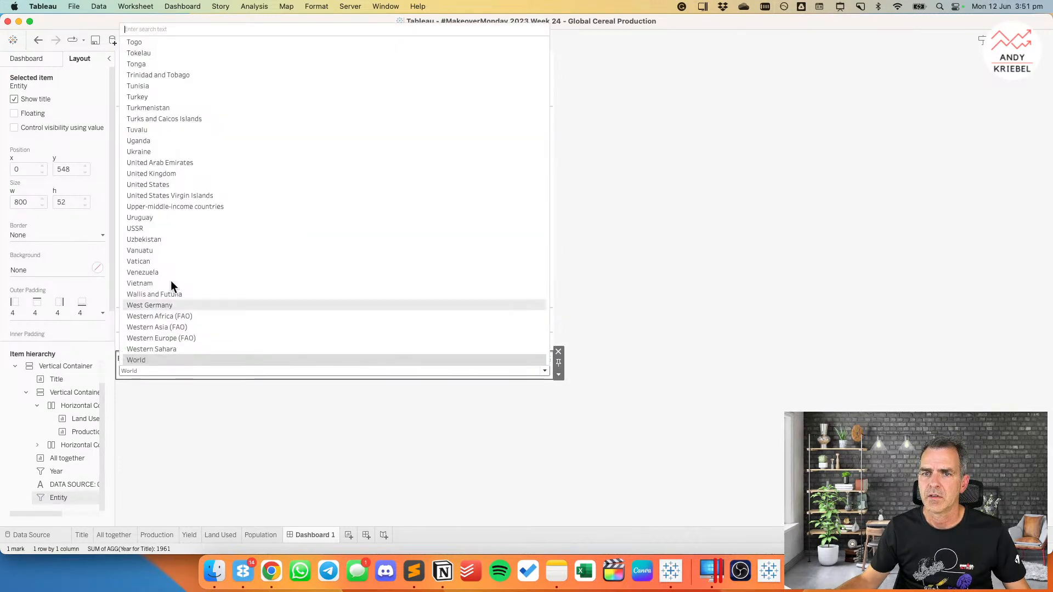
left_click(169, 184)
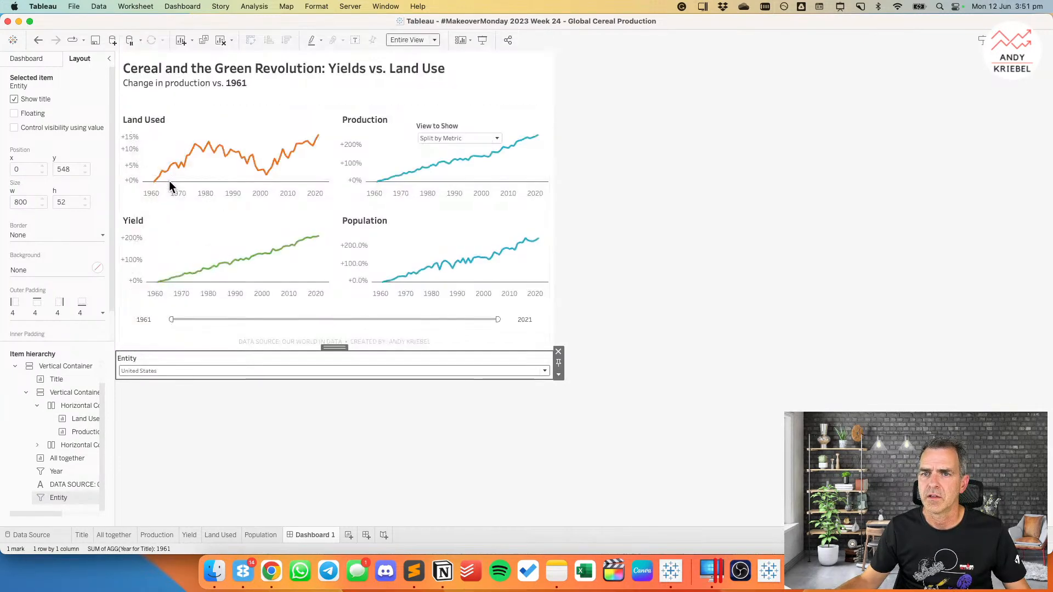
Step: Switch the Entity filter to South America to test the charts with a continent
left_click(180, 367)
scroll(212, 141, "up", 10)
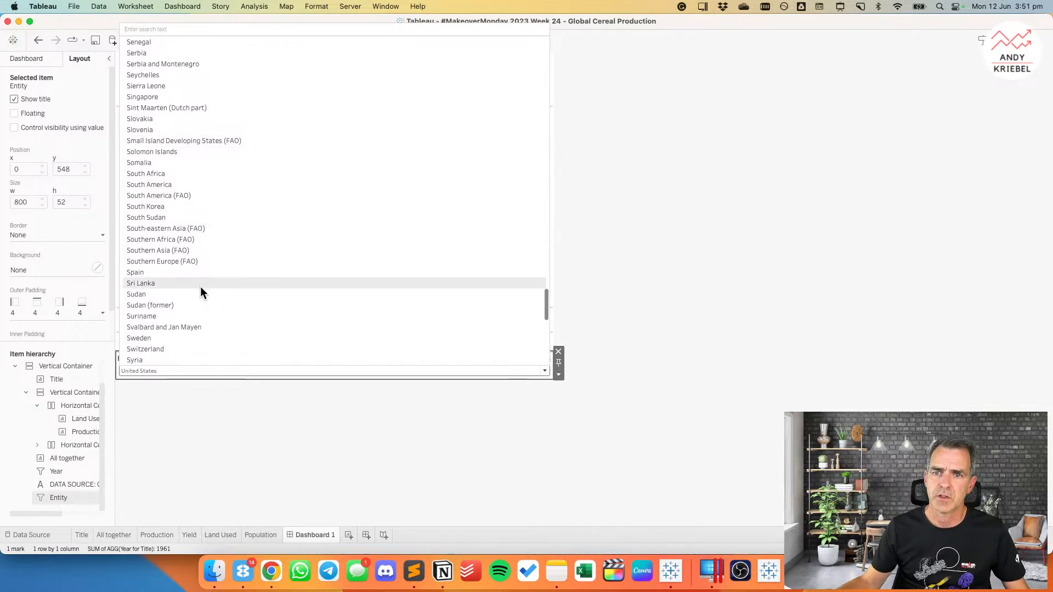
scroll(200, 292, "up", 1)
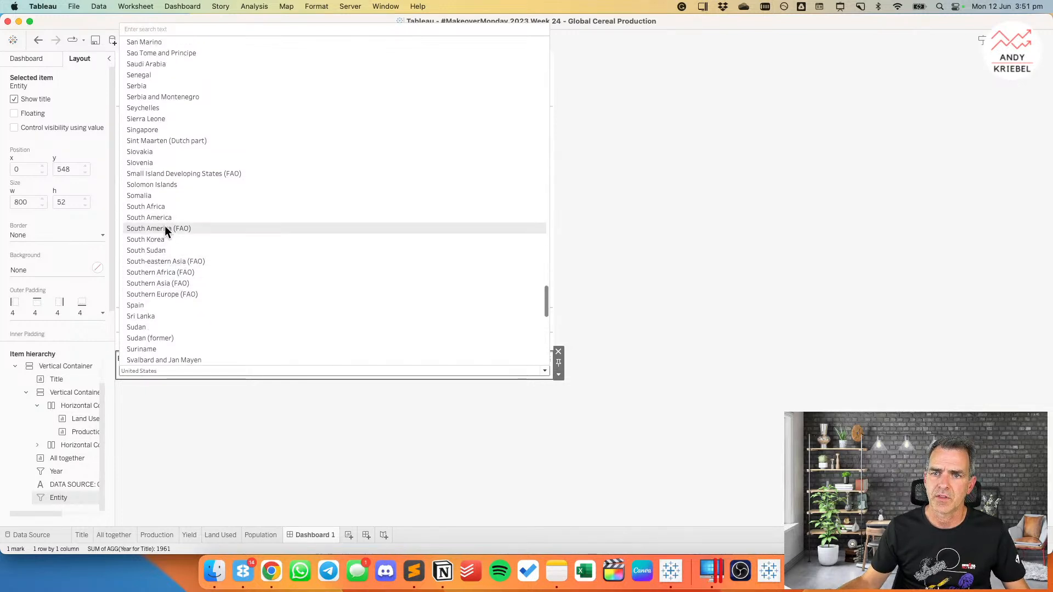
left_click(163, 221)
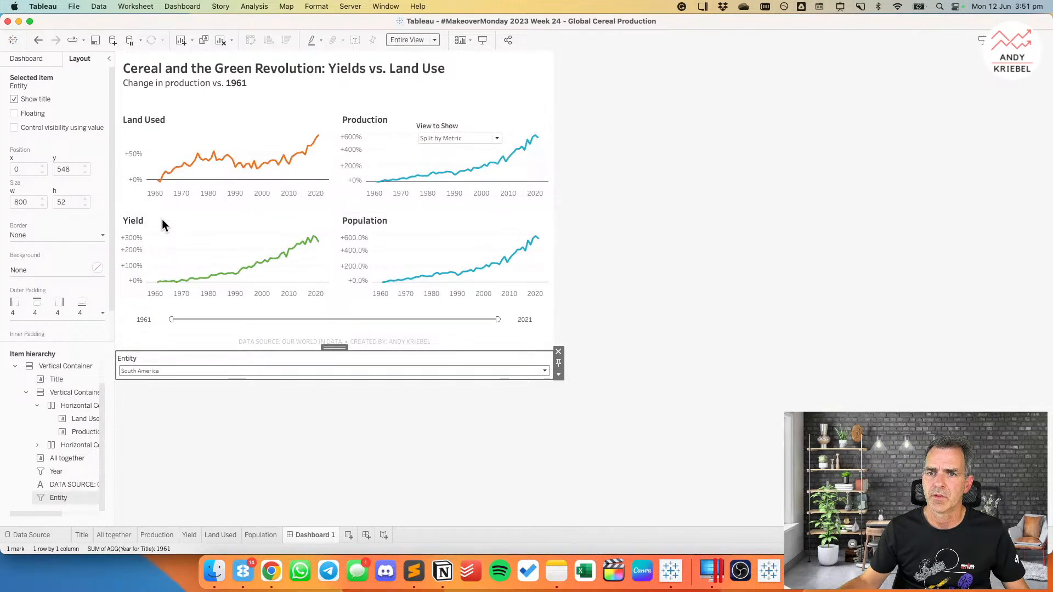
Step: Set the Entity filter to North Korea and inspect the Yield chart's data points for 1993 and 1996
left_click(222, 370)
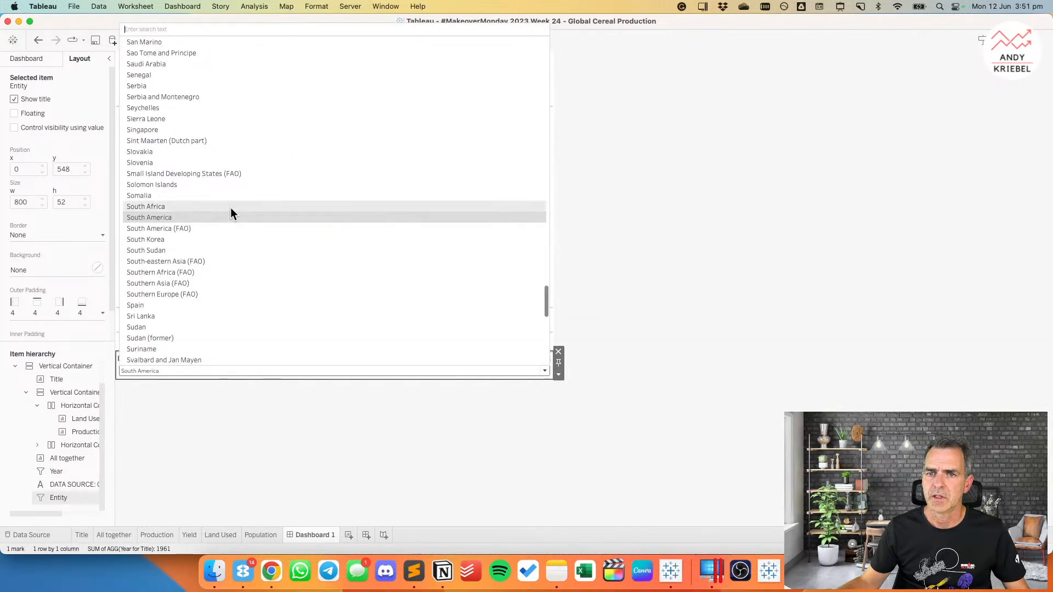
scroll(230, 207, "up", 15)
scroll(231, 207, "up", 3)
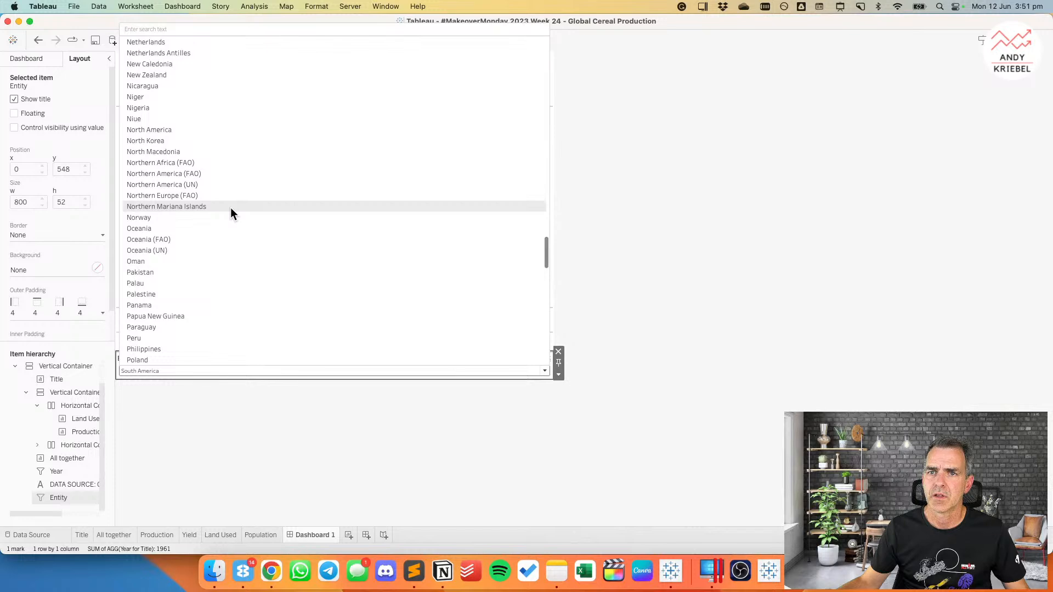
left_click(202, 141)
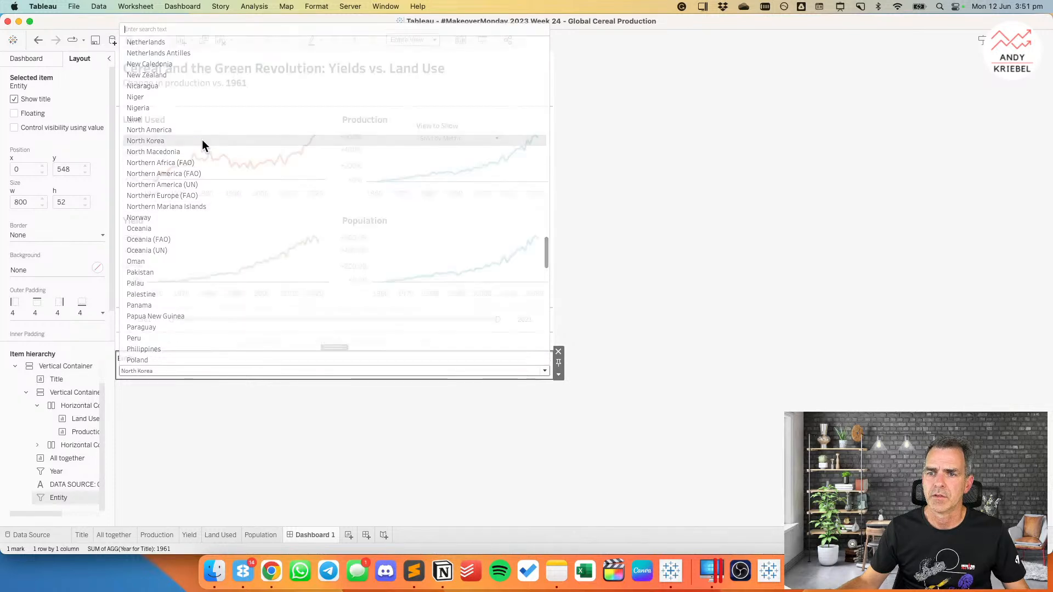
left_click(224, 371)
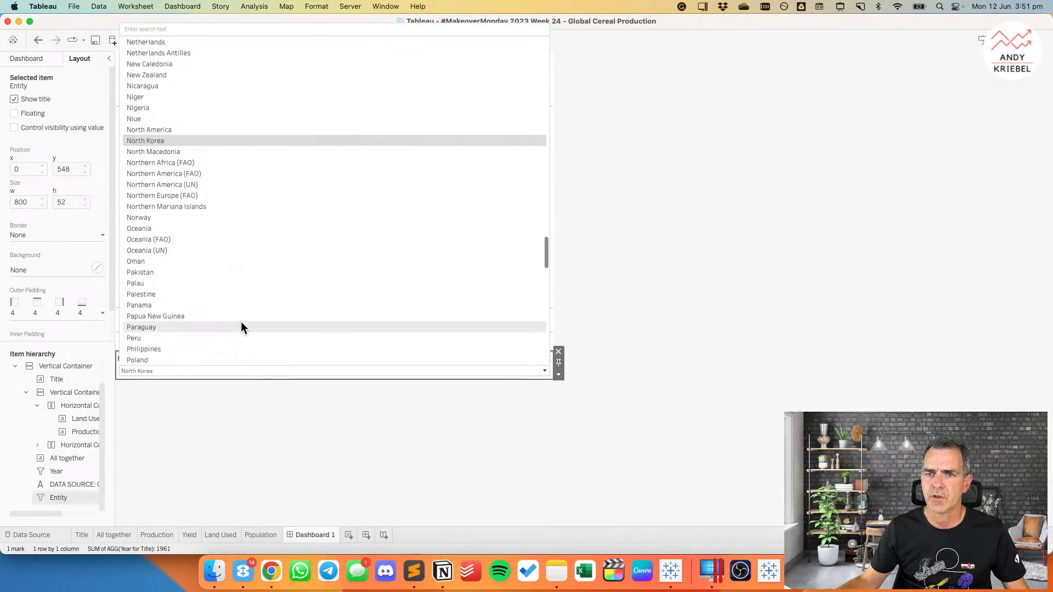
left_click(272, 446)
mouse_move(245, 242)
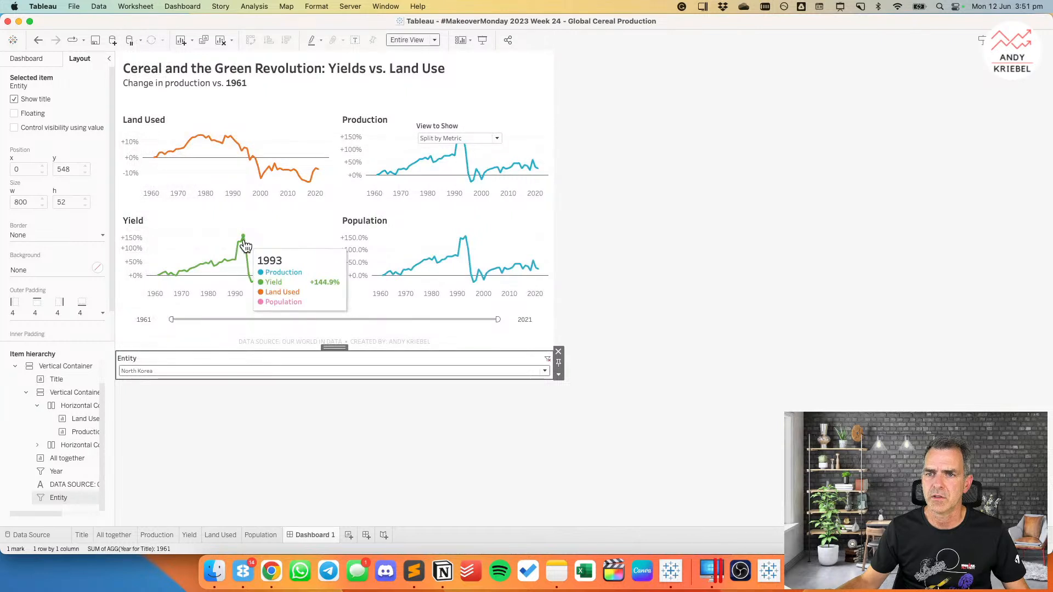
mouse_move(253, 284)
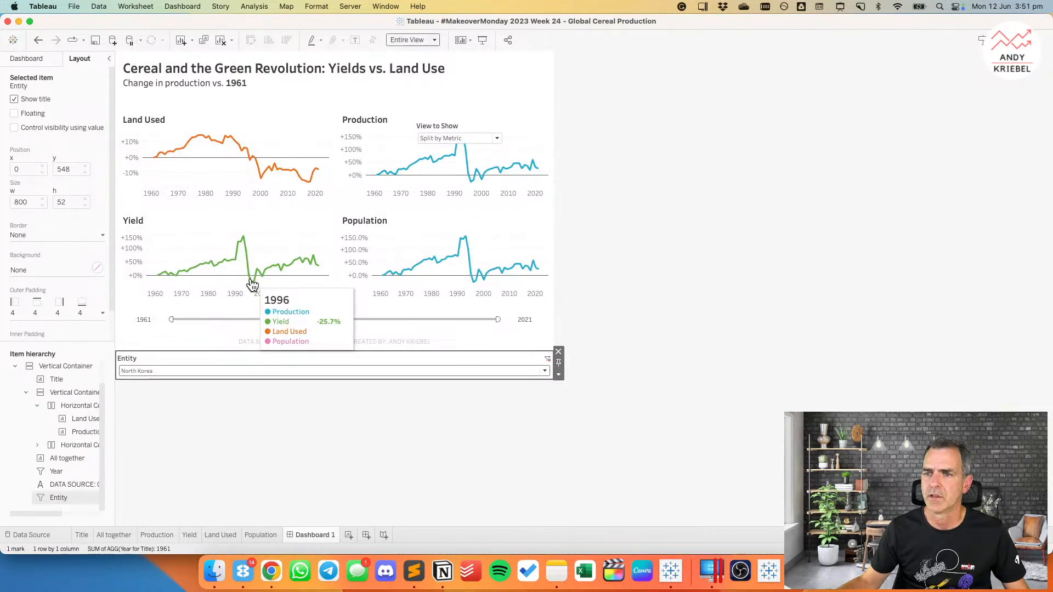
mouse_move(466, 241)
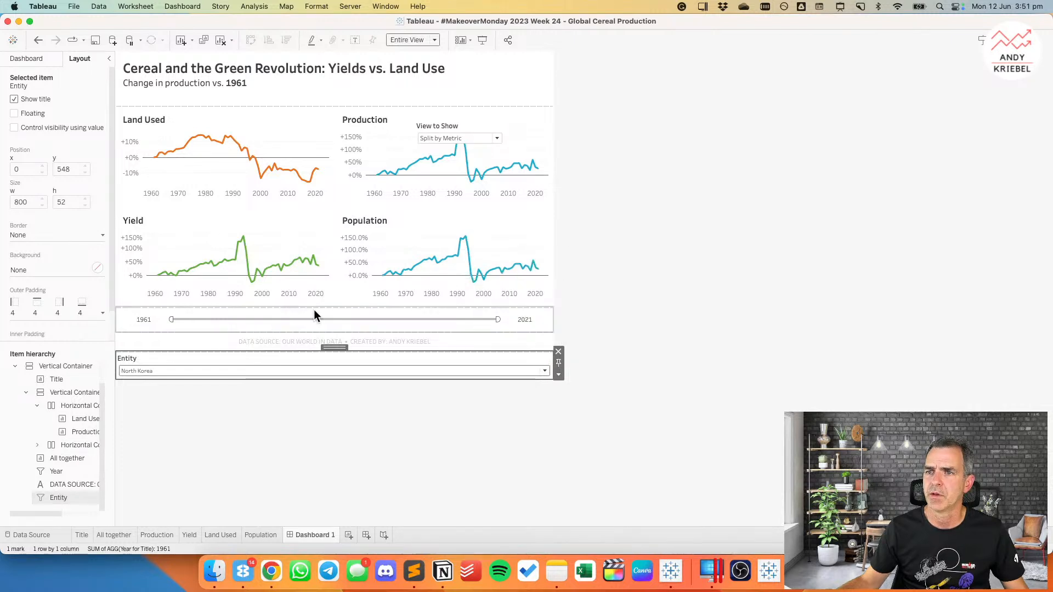
Step: Set the Entity filter to Laos
left_click(181, 370)
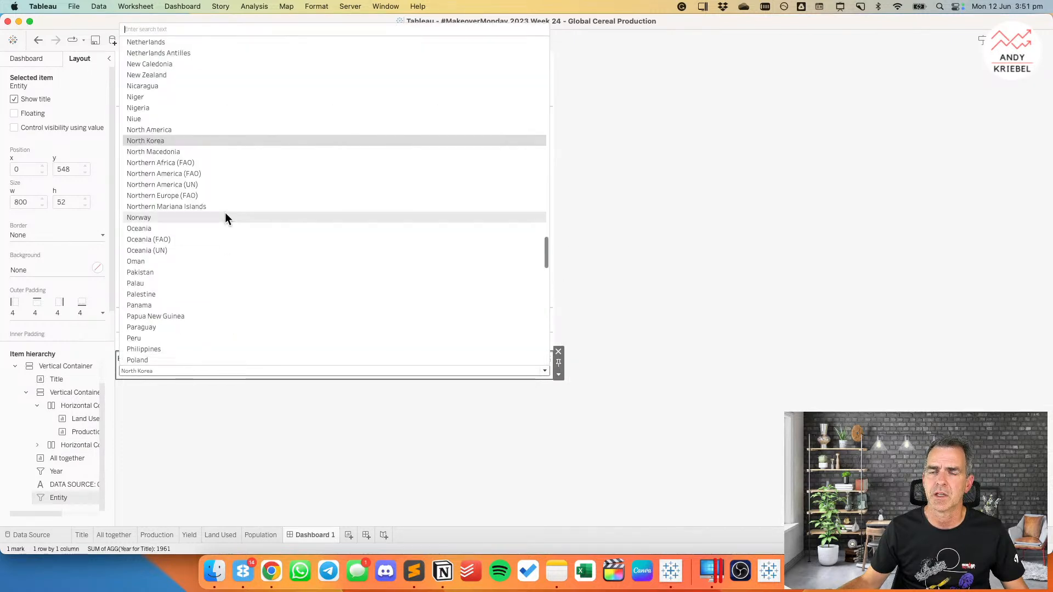
scroll(225, 218, "up", 2)
scroll(225, 217, "down", 10)
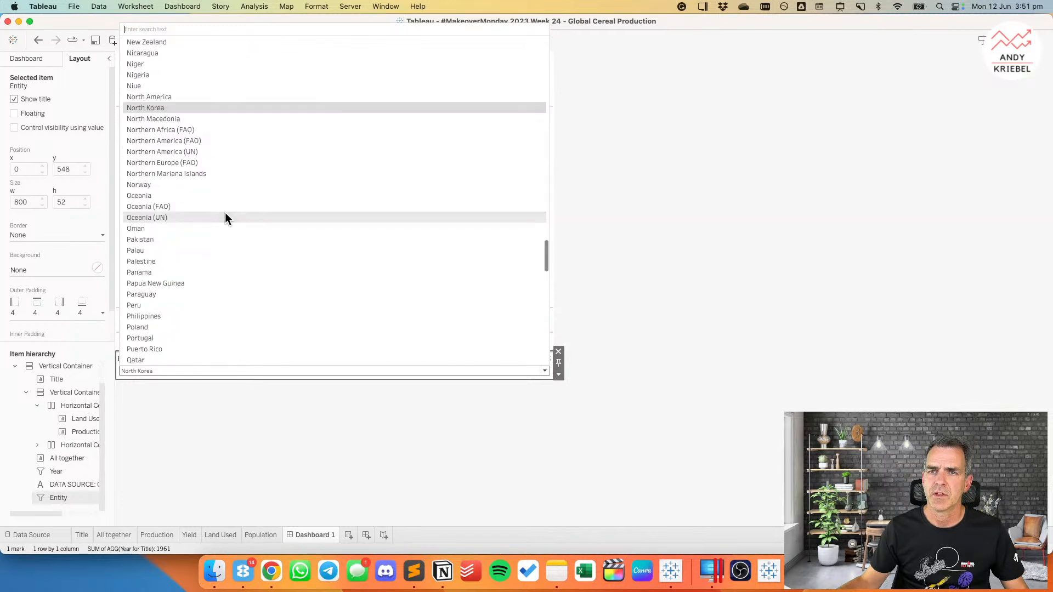
scroll(225, 217, "down", 1)
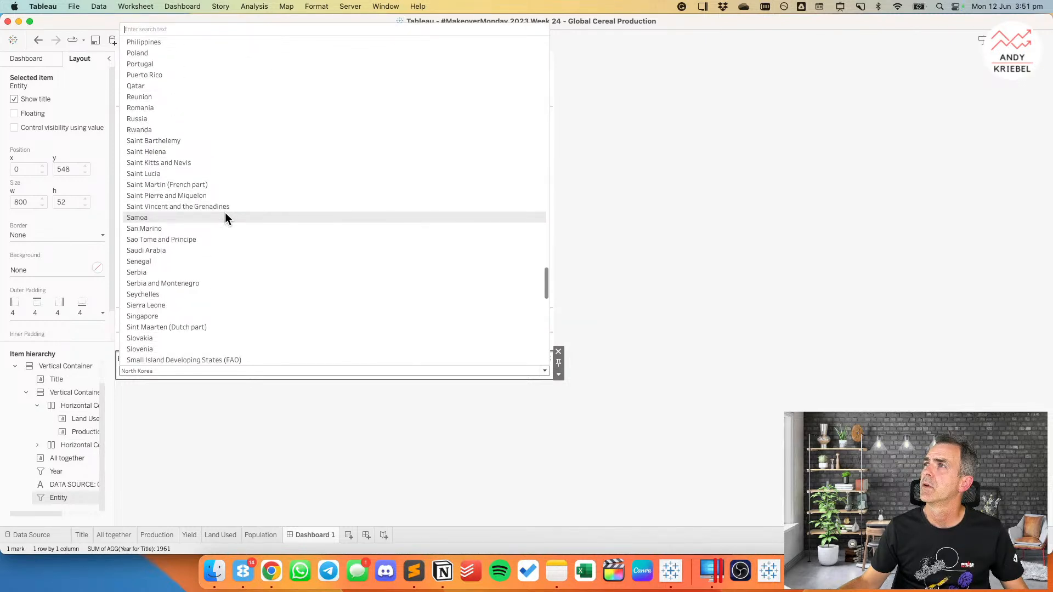
scroll(225, 218, "up", 10)
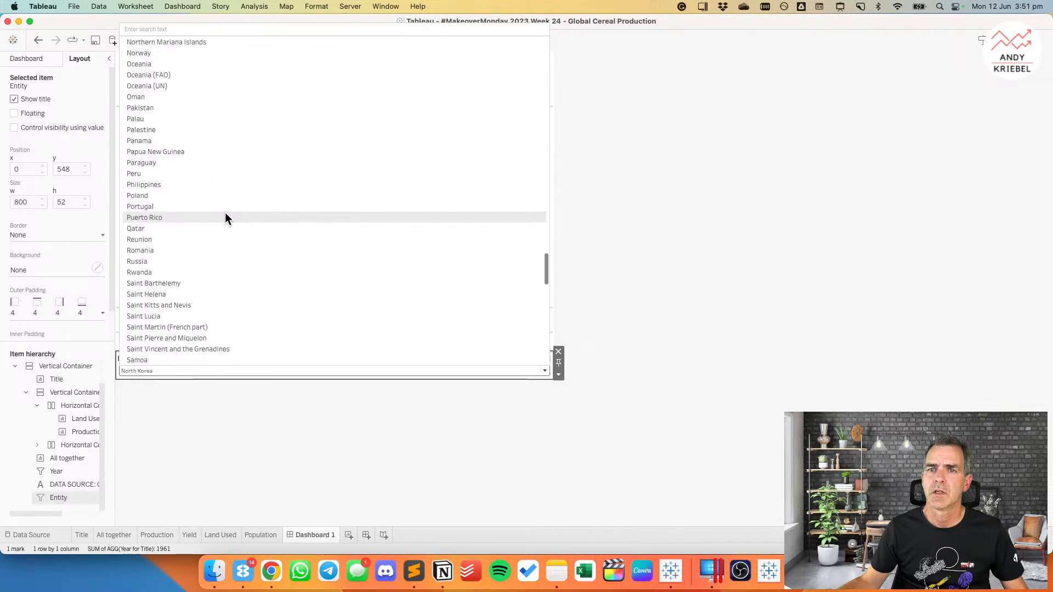
scroll(224, 214, "up", 10)
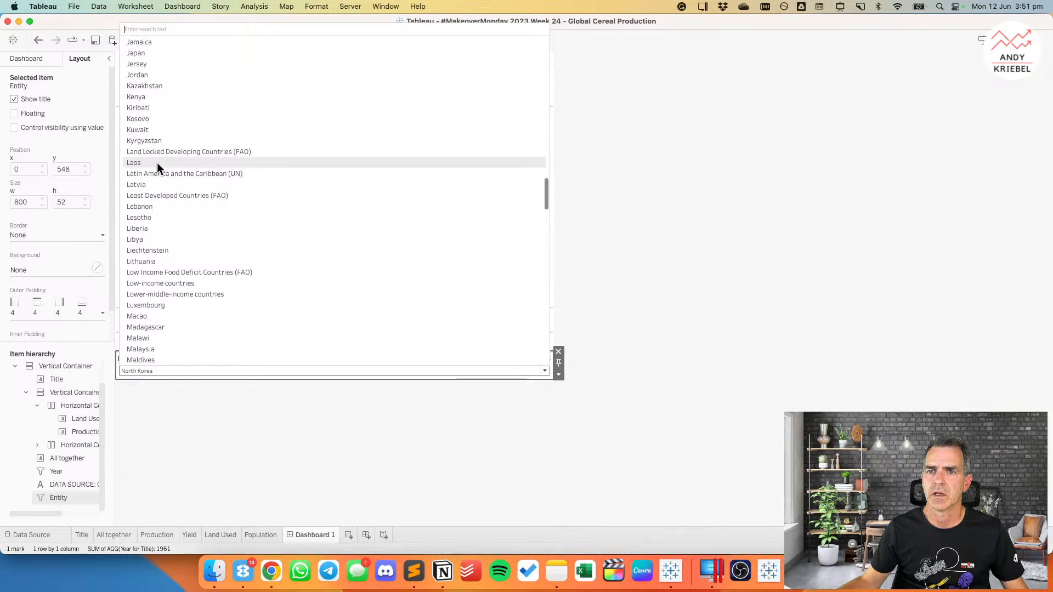
left_click(156, 163)
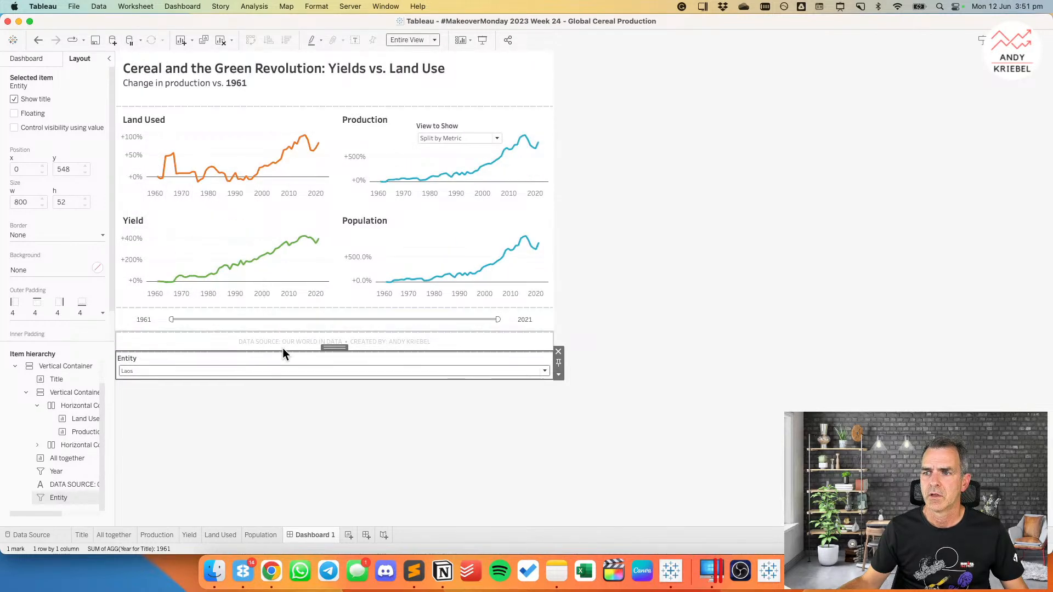
Step: Switch the Entity filter to Cambodia and after that to Brunei to compare their charts
left_click(272, 371)
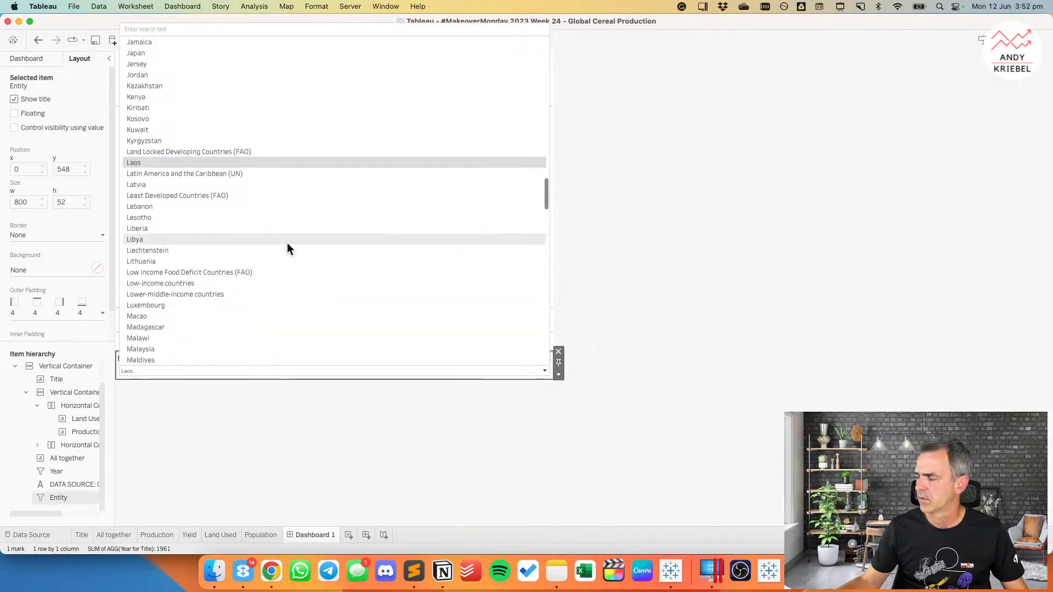
scroll(287, 245, "up", 10)
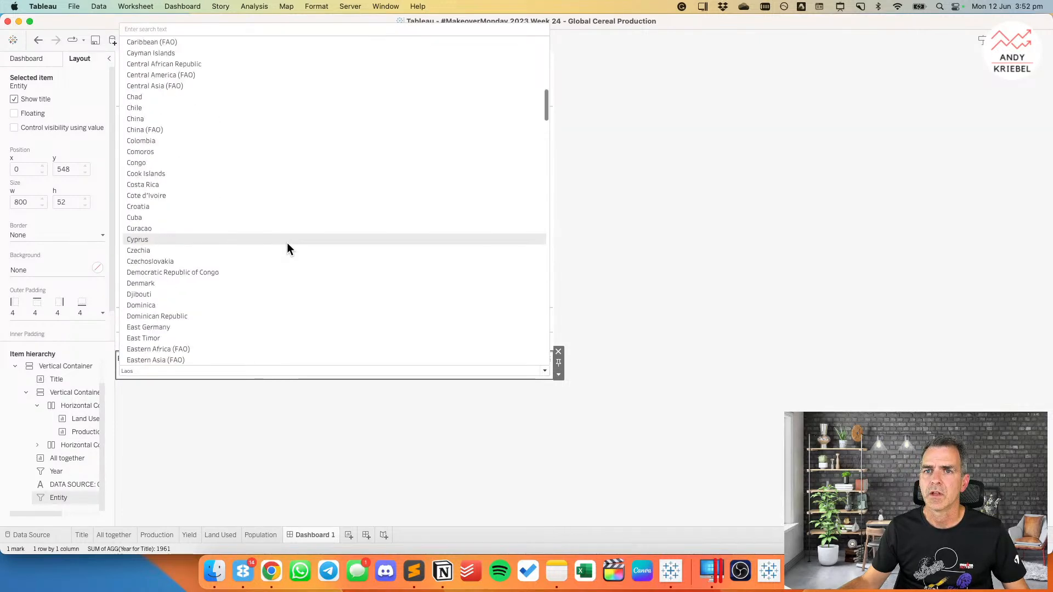
scroll(288, 242, "up", 4)
left_click(192, 143)
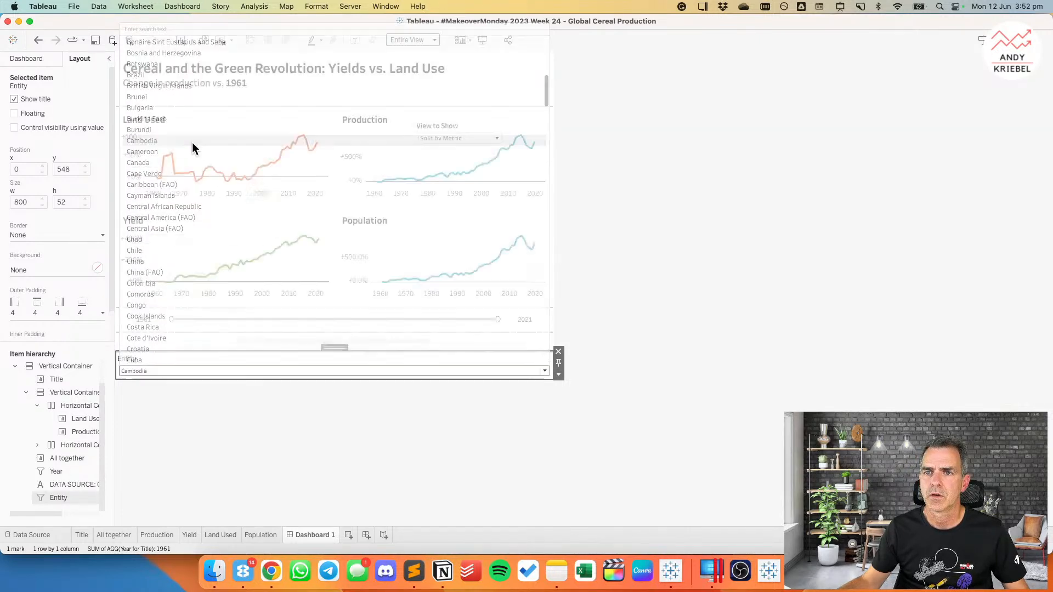
left_click(219, 371)
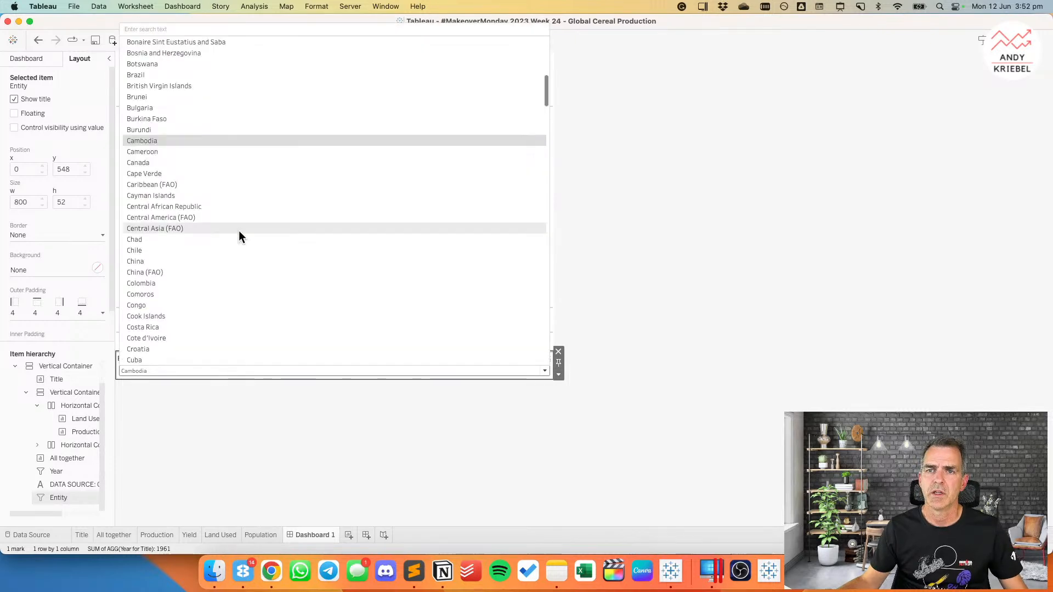
left_click(167, 98)
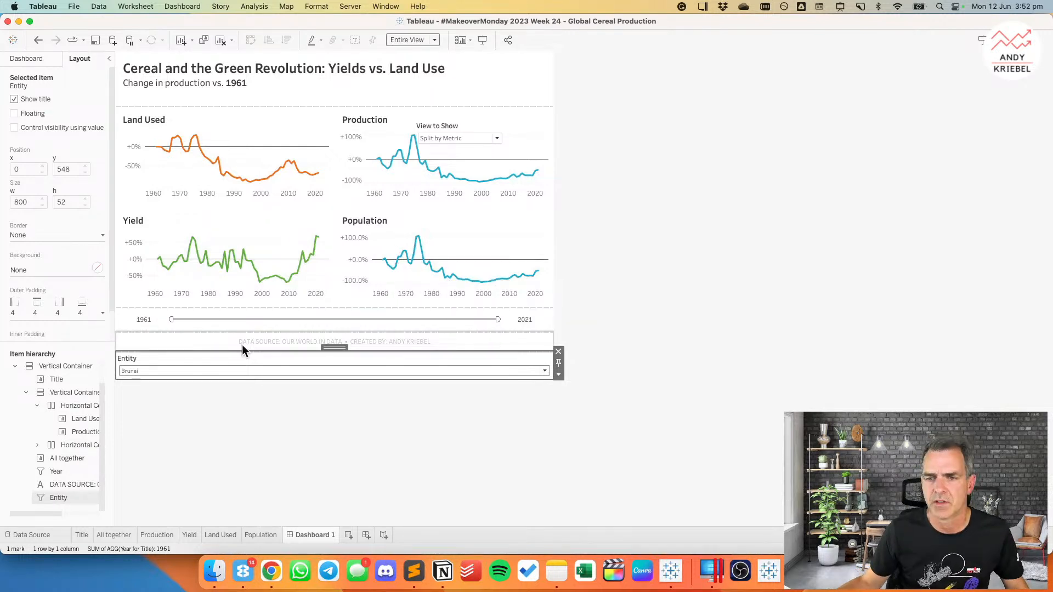
Step: Set the Entity filter to China and move the filter directly below the dashboard title, above the charts
left_click(202, 372)
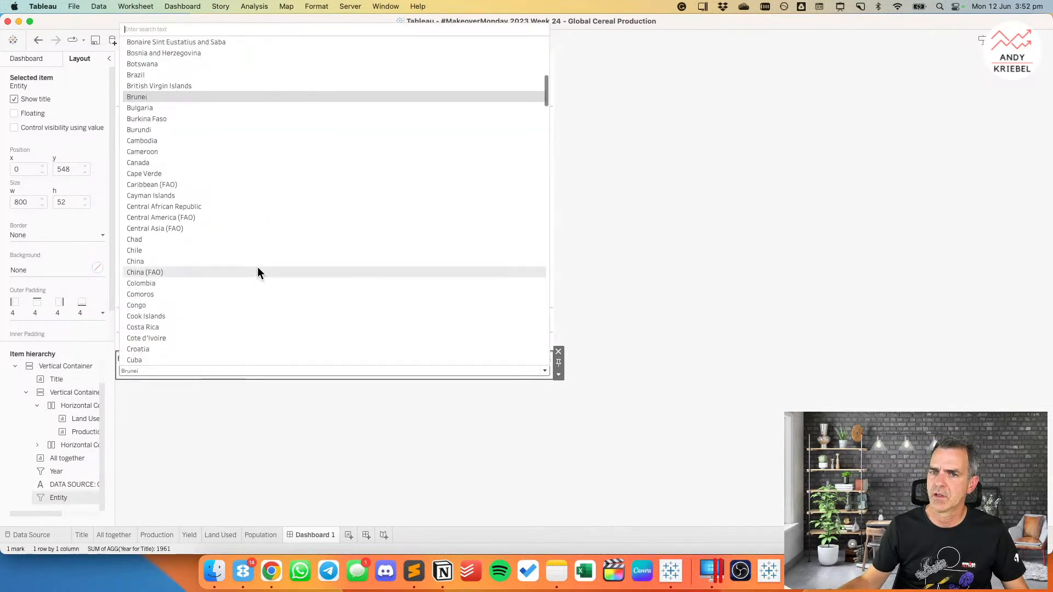
left_click(232, 261)
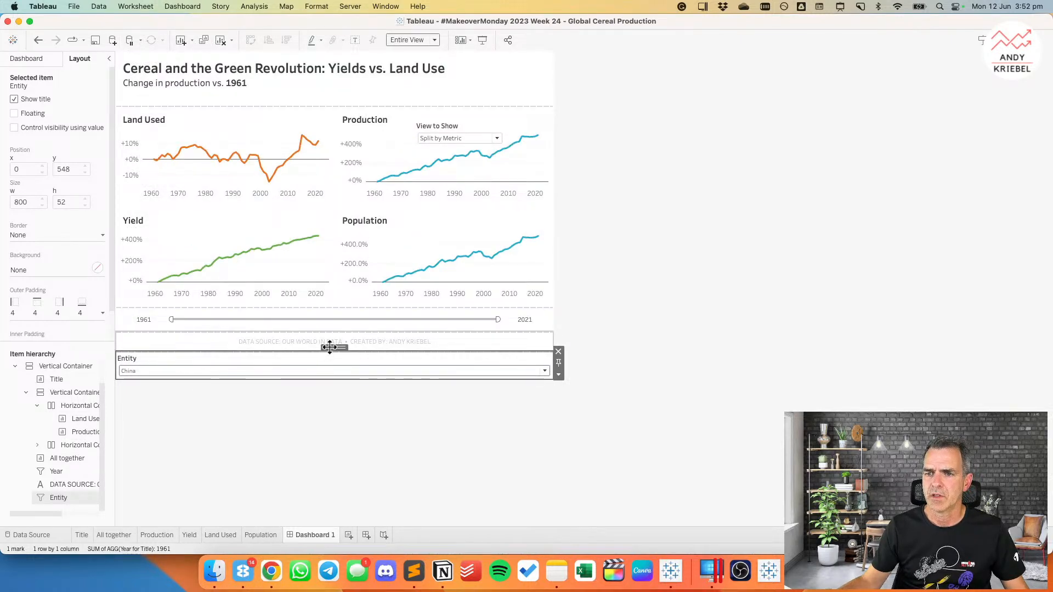
left_click_drag(330, 346, 273, 117)
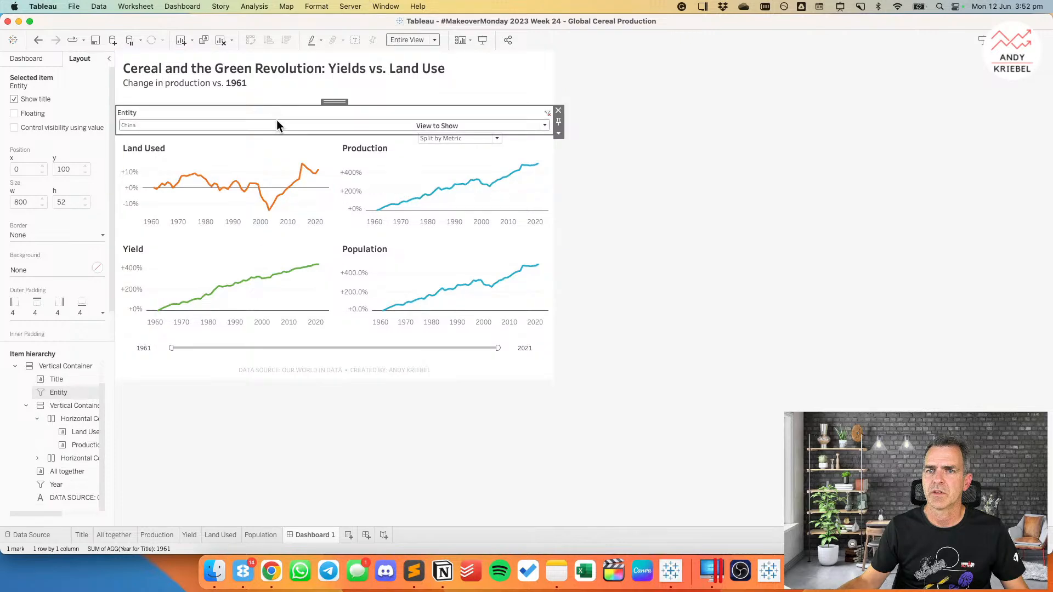
left_click(612, 172)
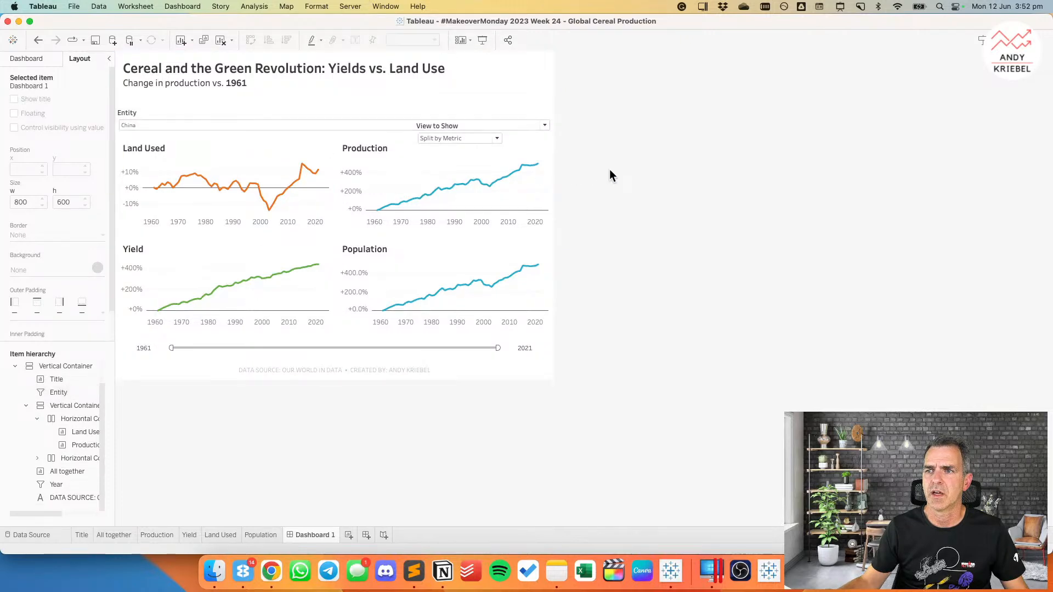
Step: Move the floating View to Show control up into the title area, above the Entity filter, at about x 591, y 66
left_click(458, 122)
left_click(457, 125)
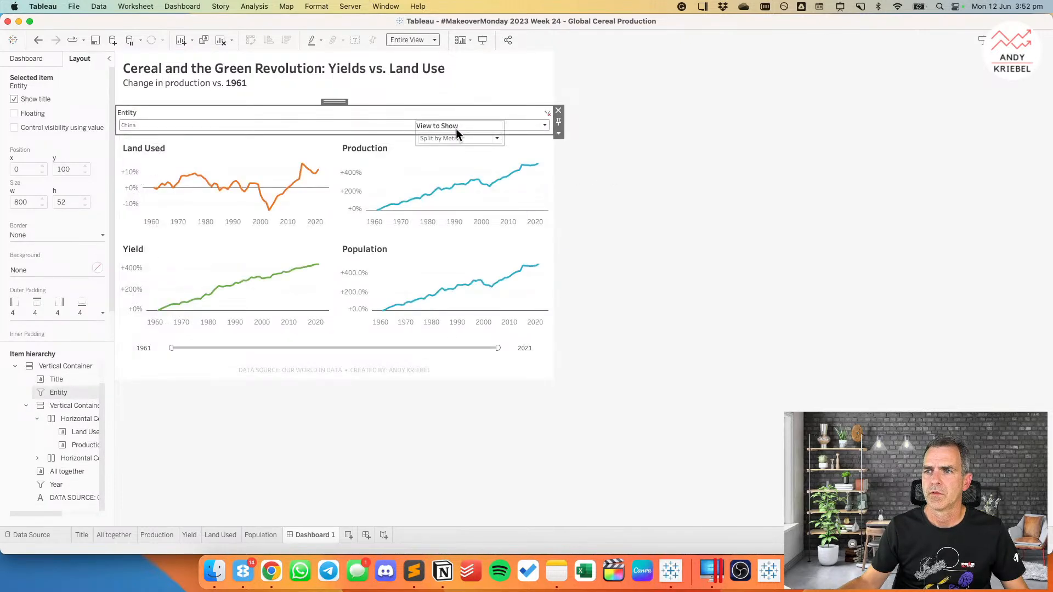
left_click(457, 140)
left_click_drag(460, 118, 482, 83)
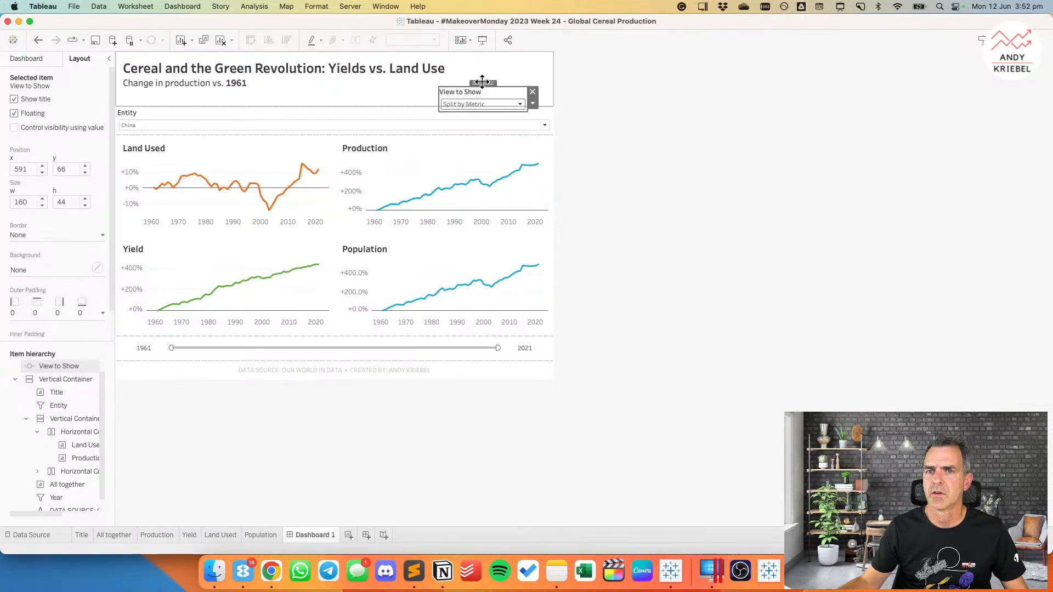
left_click(670, 233)
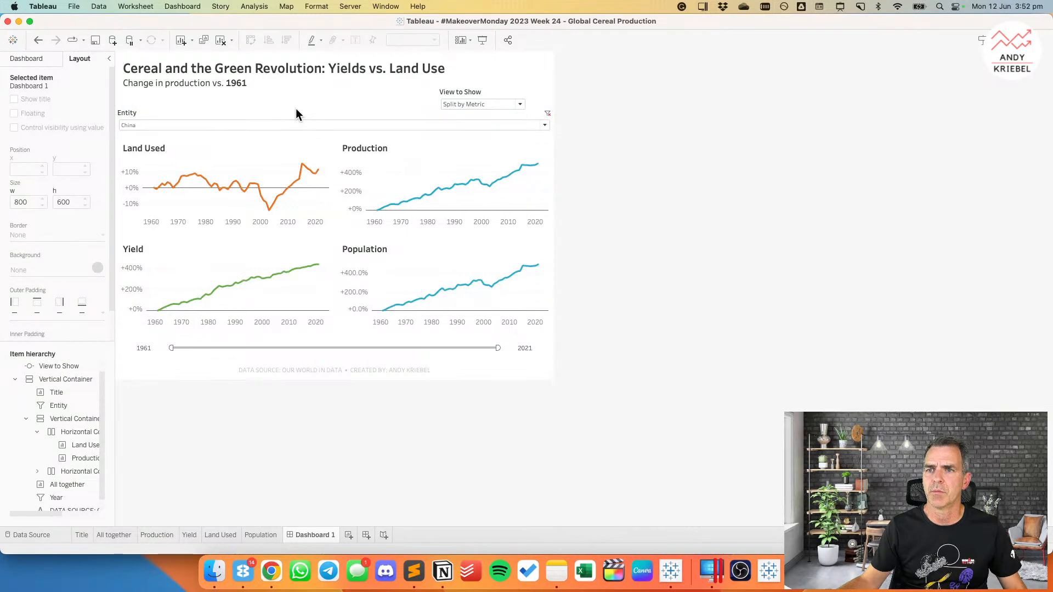
Step: Add a horizontal container above the dashboard title and place the title and the Entity filter side by side in it
left_click(296, 113)
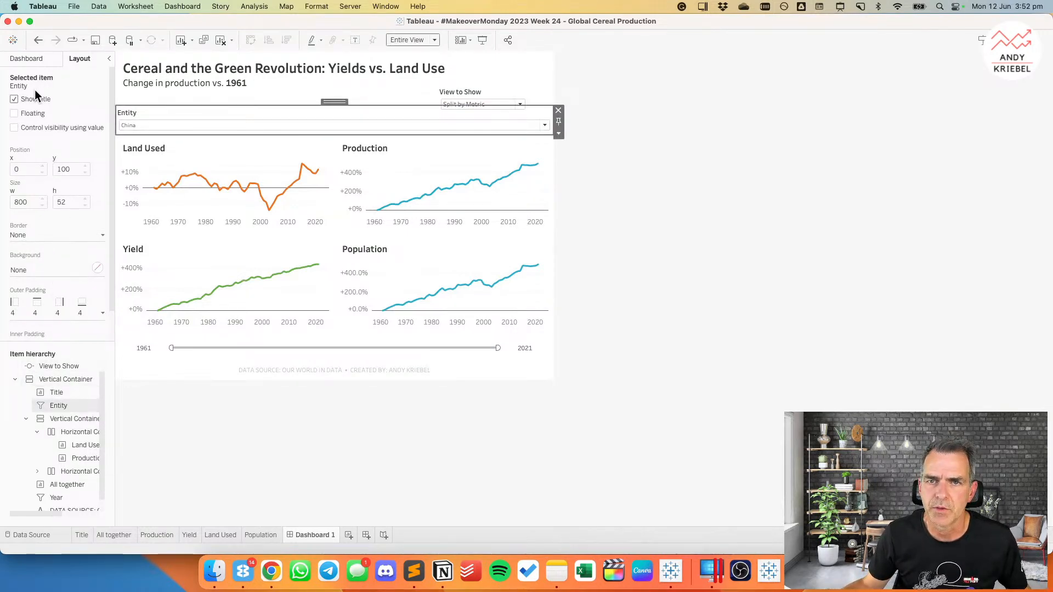
left_click(30, 59)
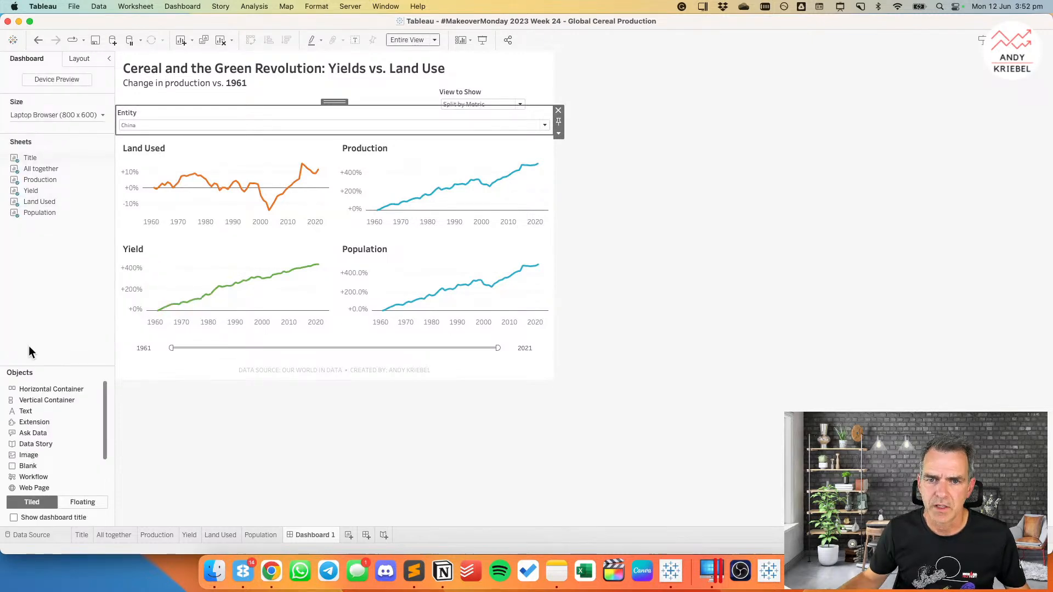
left_click_drag(47, 390, 206, 77)
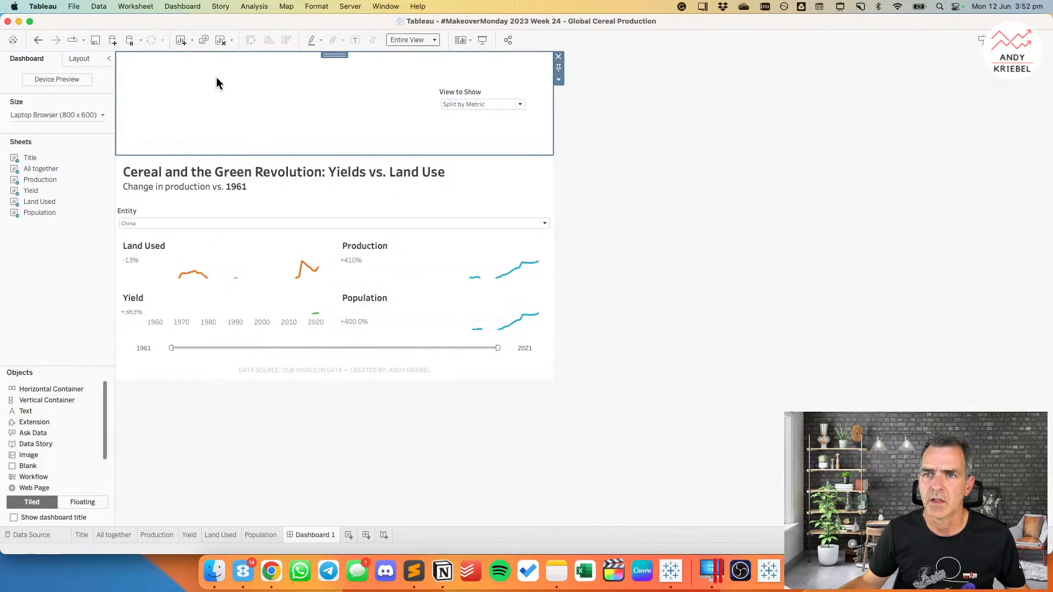
left_click(315, 167)
left_click_drag(330, 150, 291, 86)
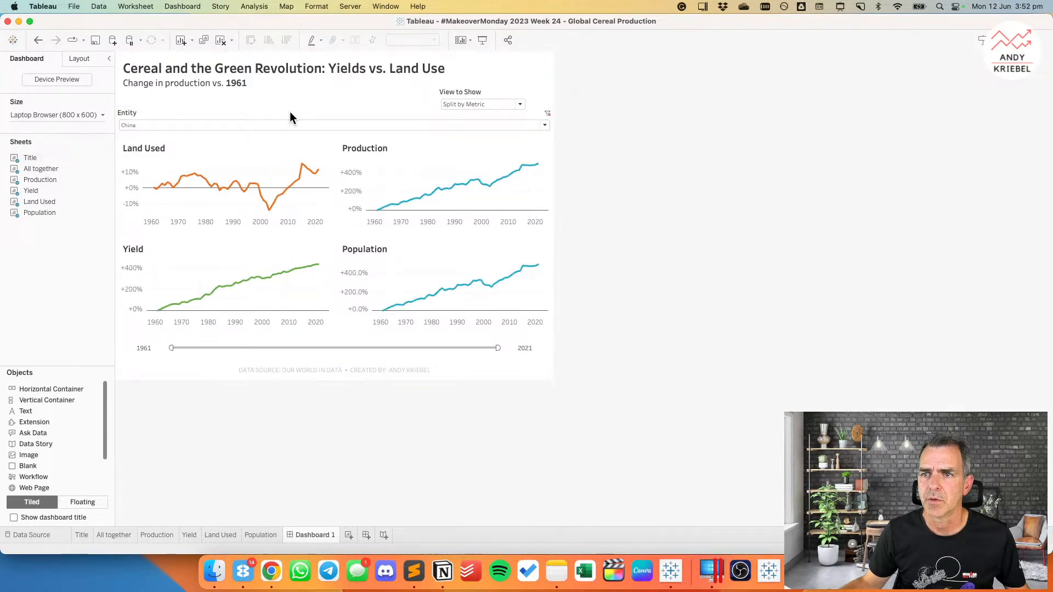
left_click(290, 112)
left_click_drag(334, 102, 514, 77)
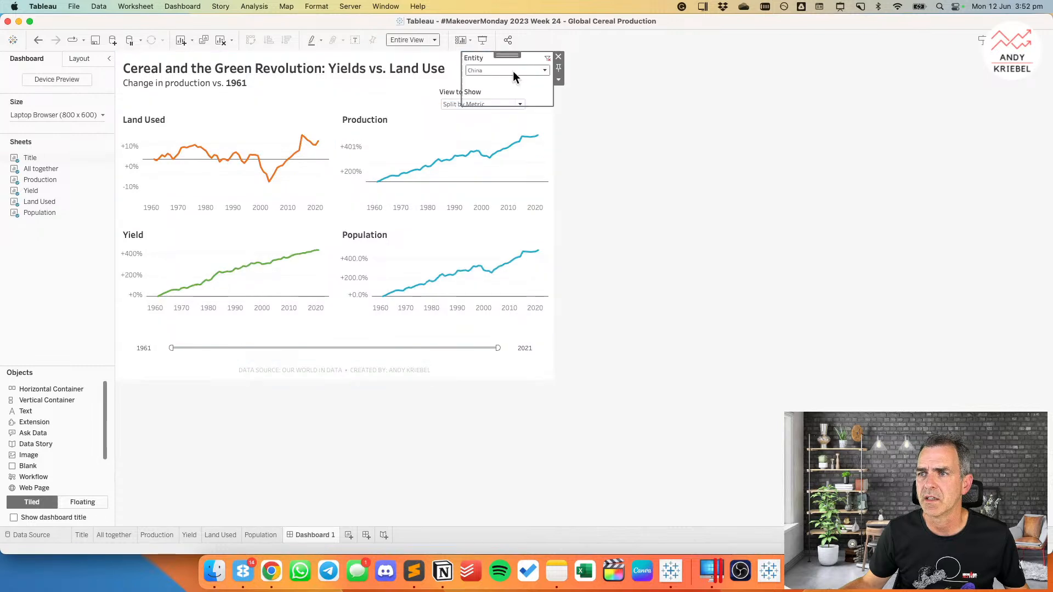
Step: Set the Entity filter's outer padding to 10 on all sides
left_click(74, 62)
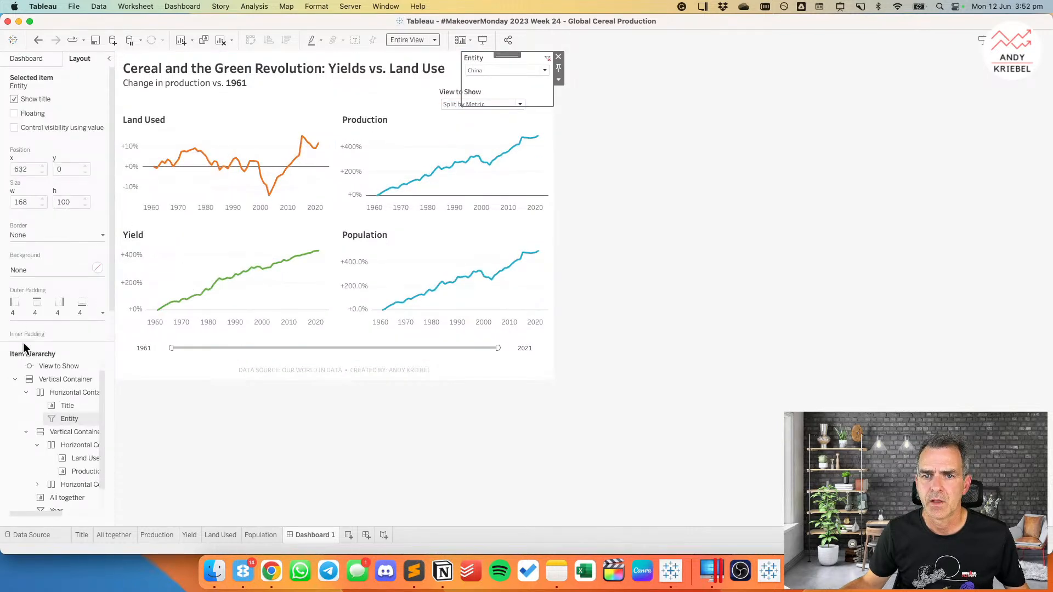
left_click(30, 310)
type("10")
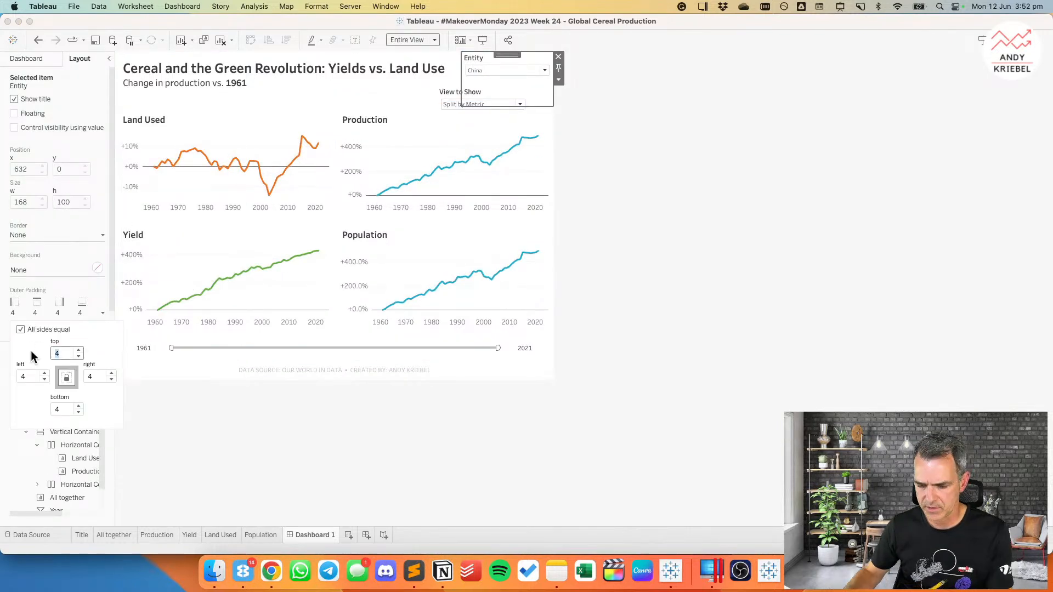
left_click(697, 214)
Step: Edit the Entity filter's title to indent it with a leading space
double_click(469, 62)
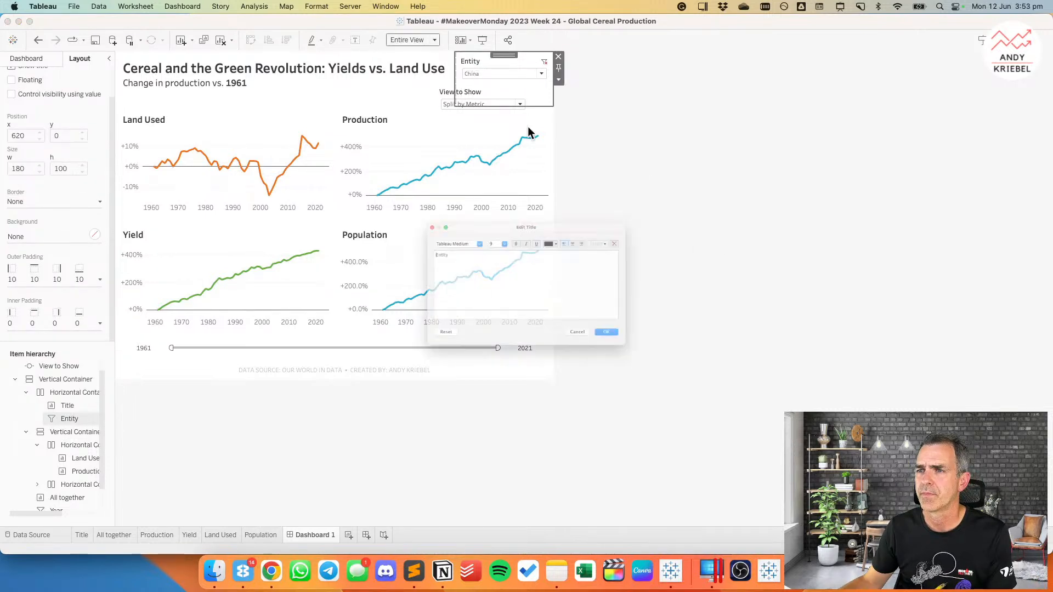
left_click(652, 361)
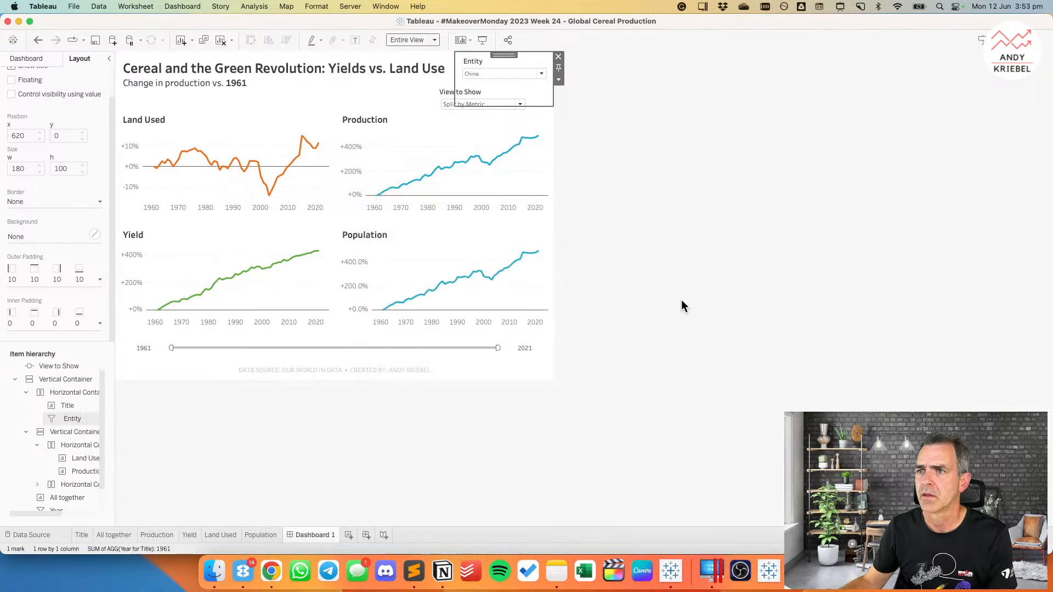
left_click(682, 300)
left_click(475, 95)
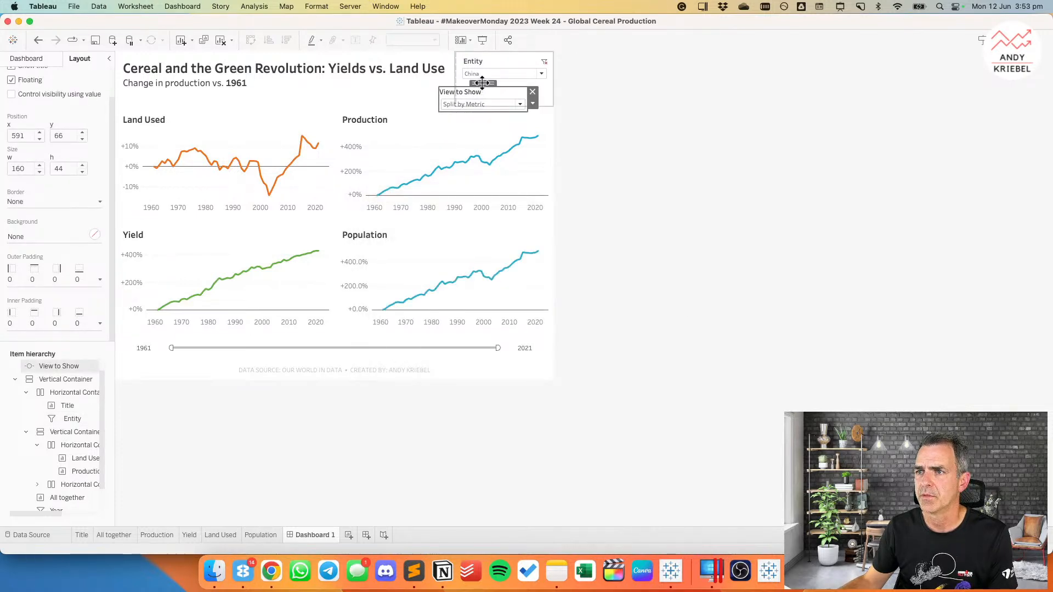
left_click_drag(481, 83, 373, 82)
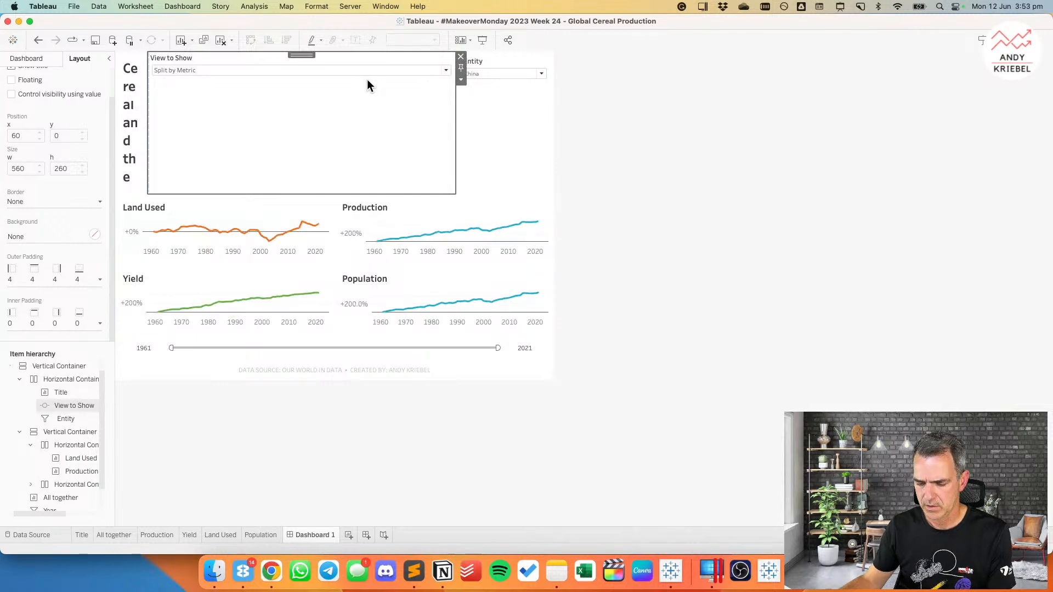
key("super+z")
Step: Move the floating View to Show control down out of the header and over the Production chart
left_click_drag(485, 83, 437, 137)
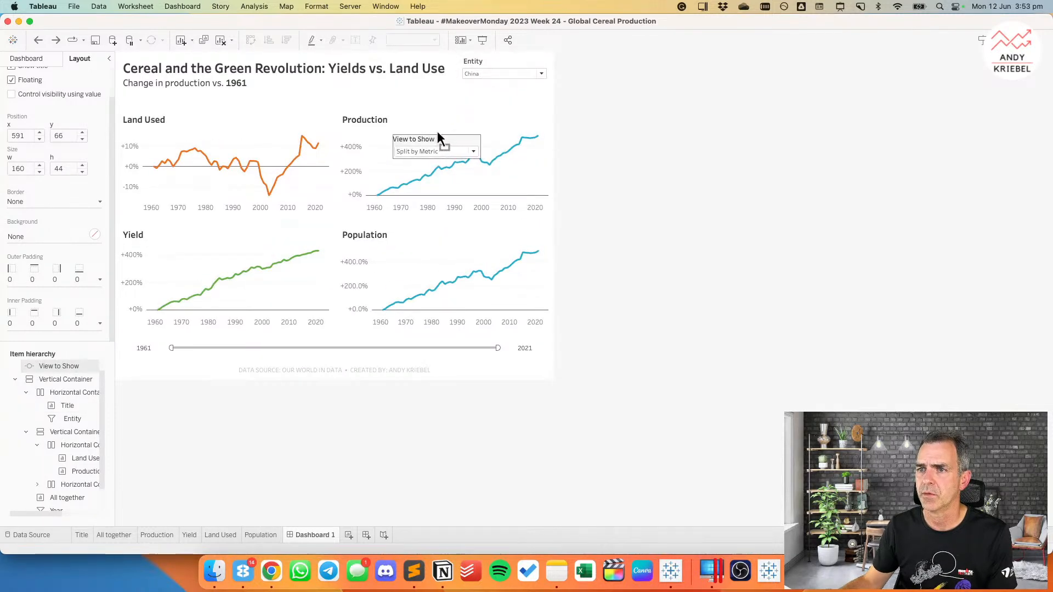
left_click(752, 251)
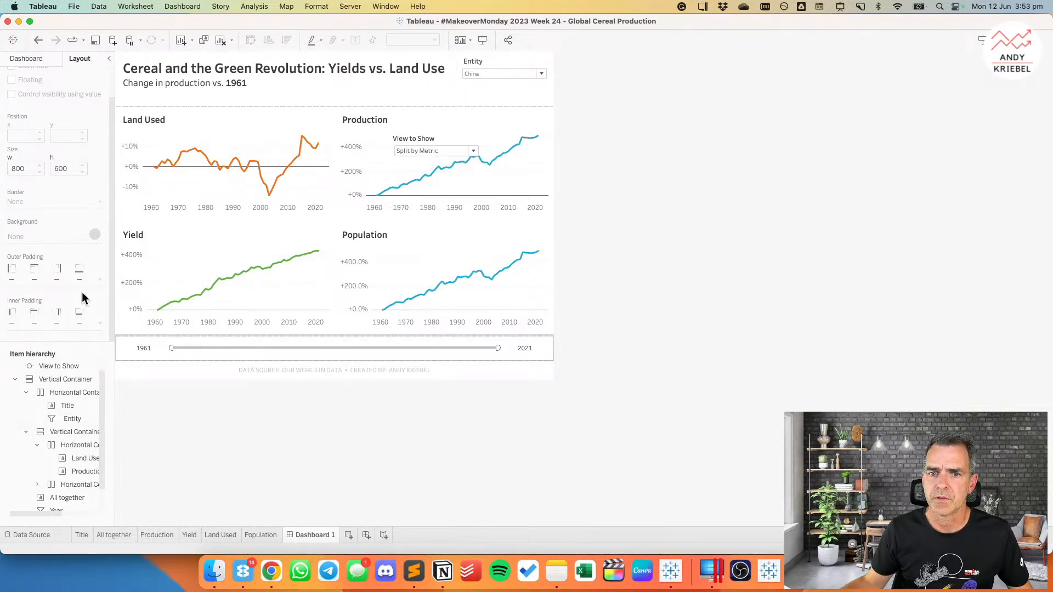
Step: Insert a blank object between the dashboard title and the Entity filter and set its width to 10 pixels
left_click(27, 59)
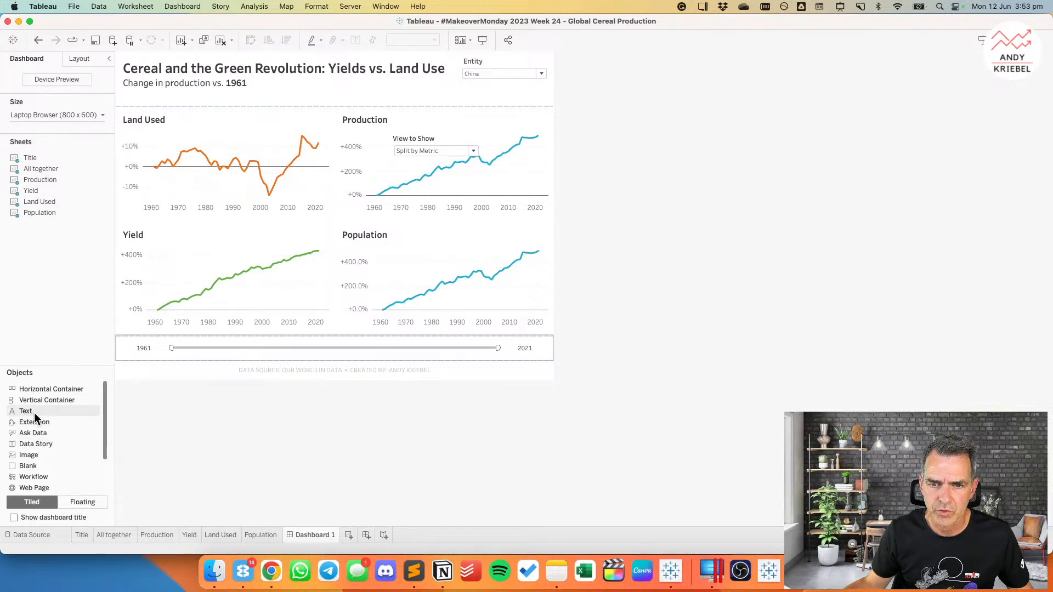
left_click_drag(27, 466, 462, 77)
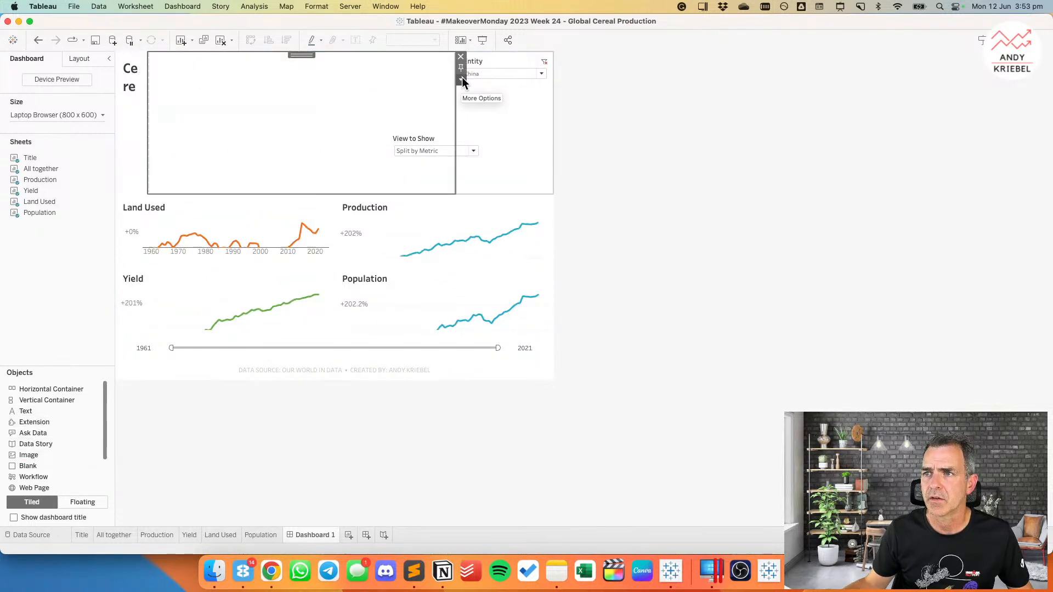
left_click(462, 81)
left_click(471, 130)
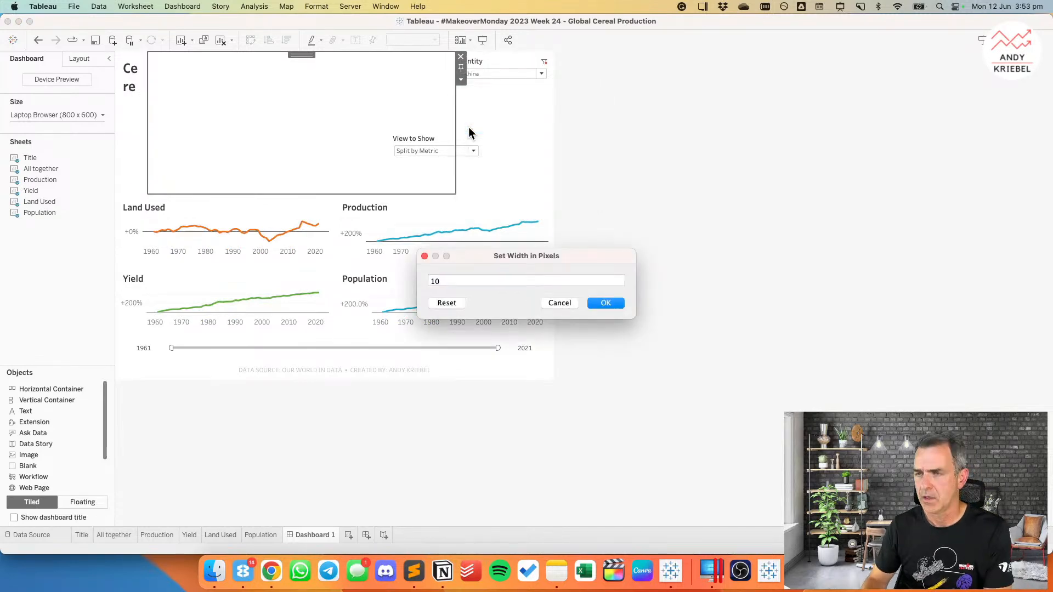
key("Return")
left_click(80, 58)
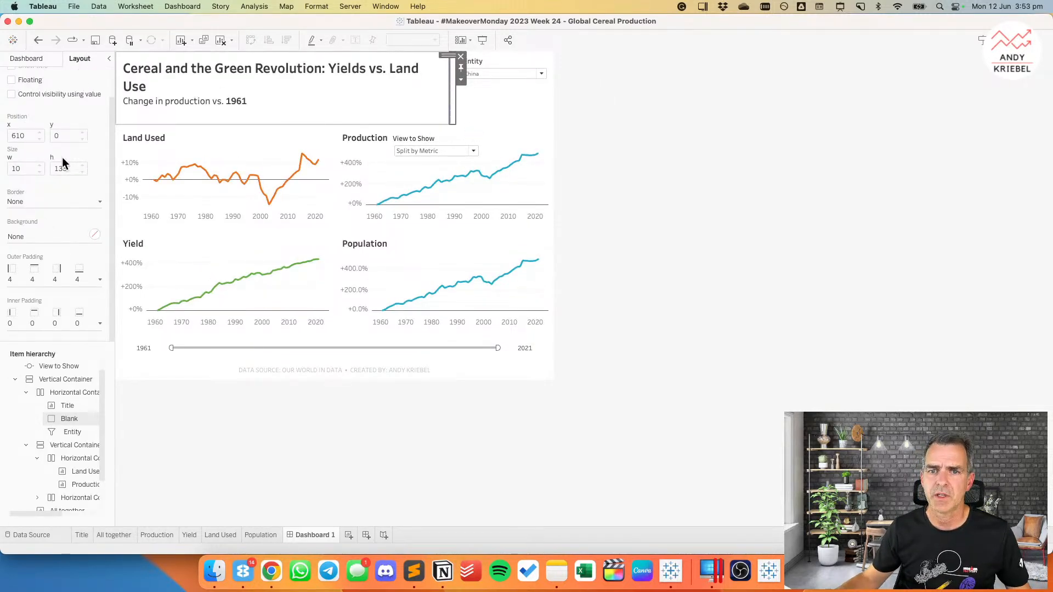
Step: Set the outer padding of the blank spacer beside the dashboard title to 10 on all sides
left_click(33, 277)
left_click(50, 324)
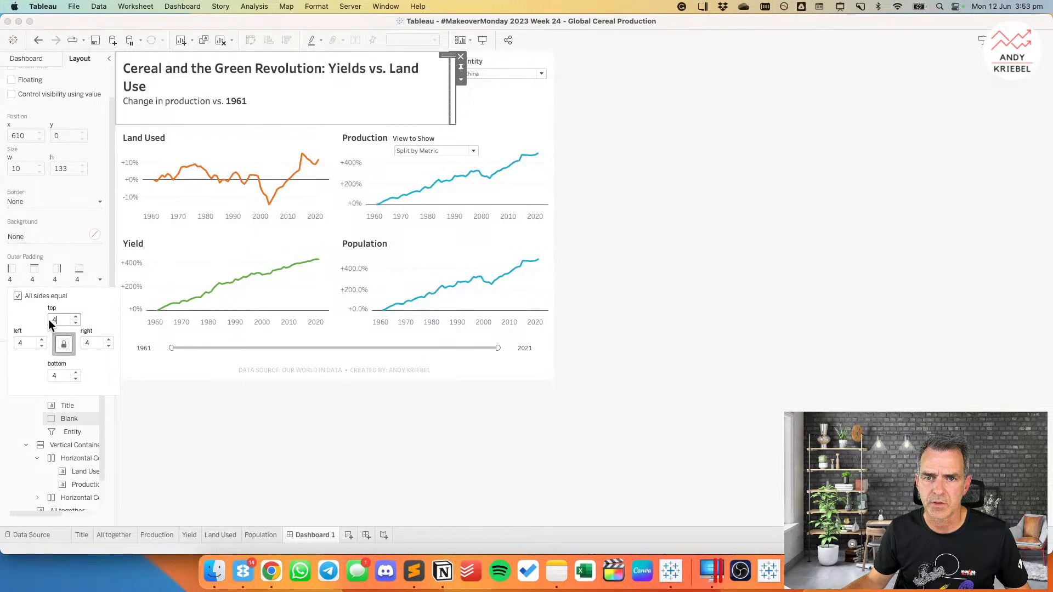
key("BackSpace")
type("10")
key("Return")
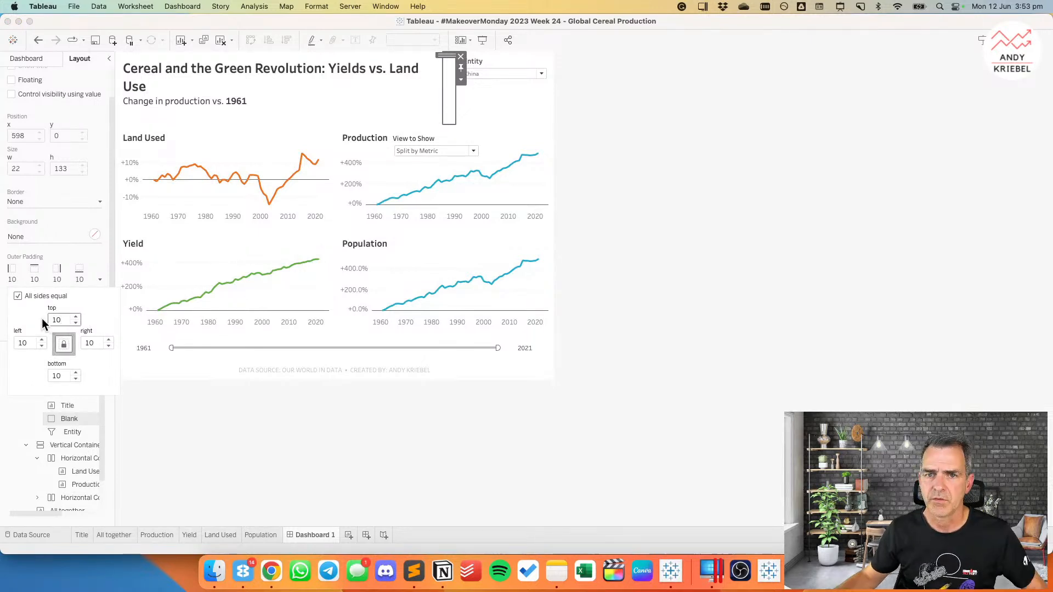
Step: Fill the blank spacer's background with light grey so it forms a vertical divider line
left_click(25, 236)
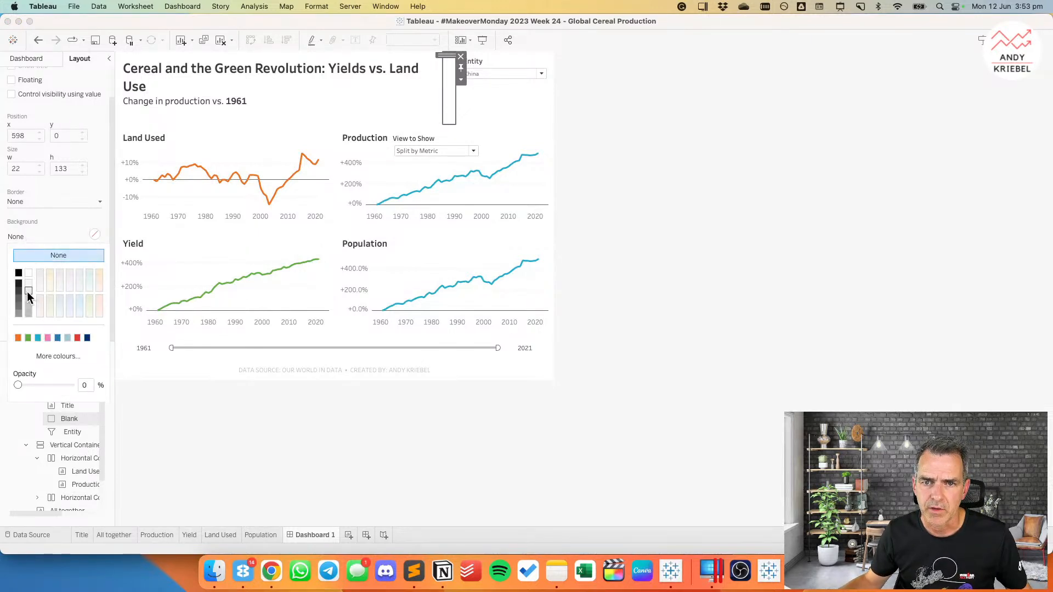
left_click(27, 294)
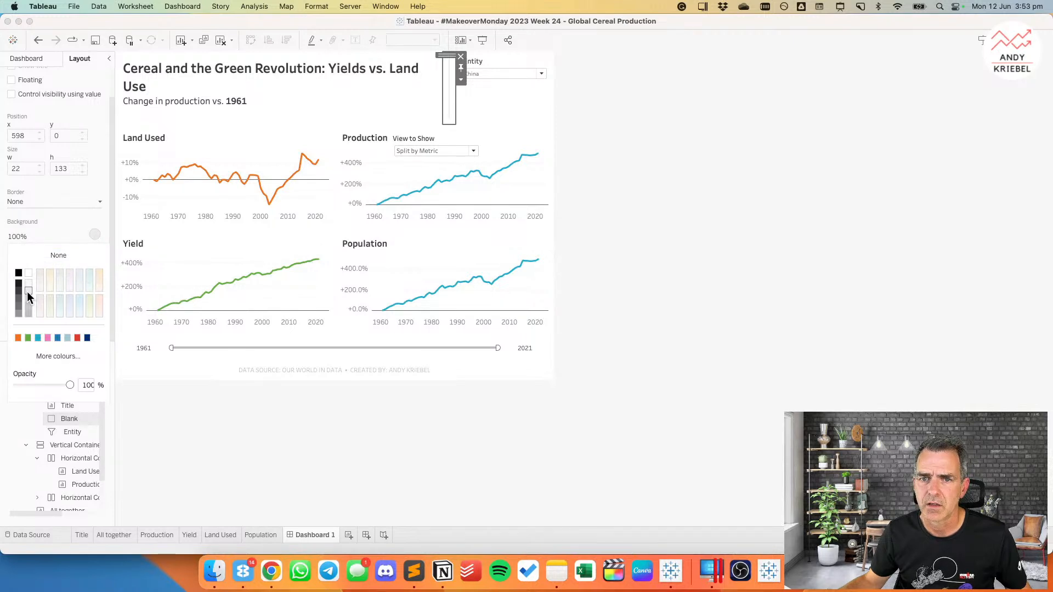
left_click(694, 266)
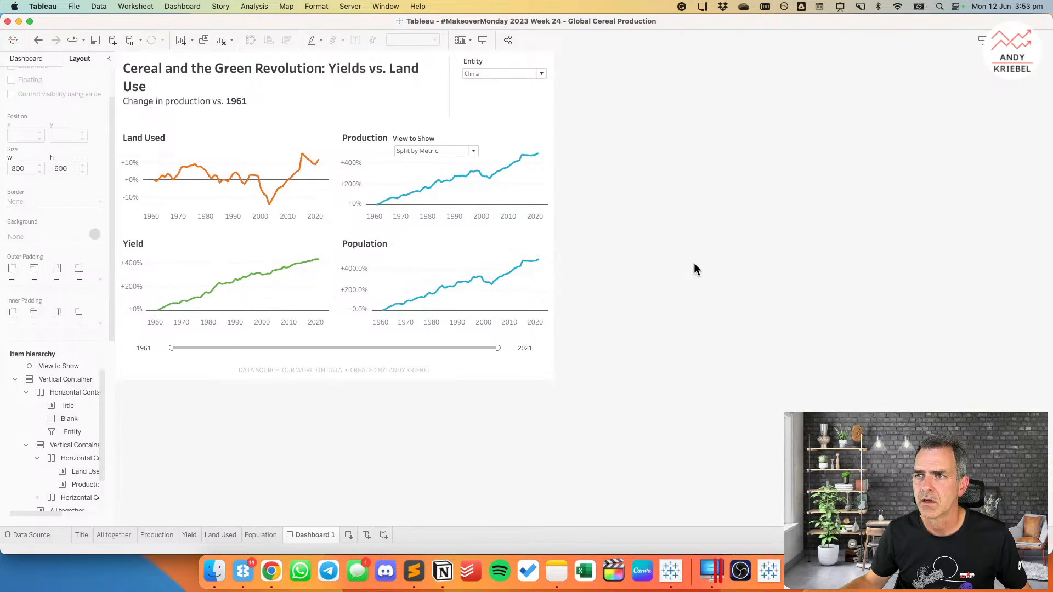
Step: Set the width of the blank divider in the dashboard header to 21 pixels
left_click(449, 102)
left_click(461, 80)
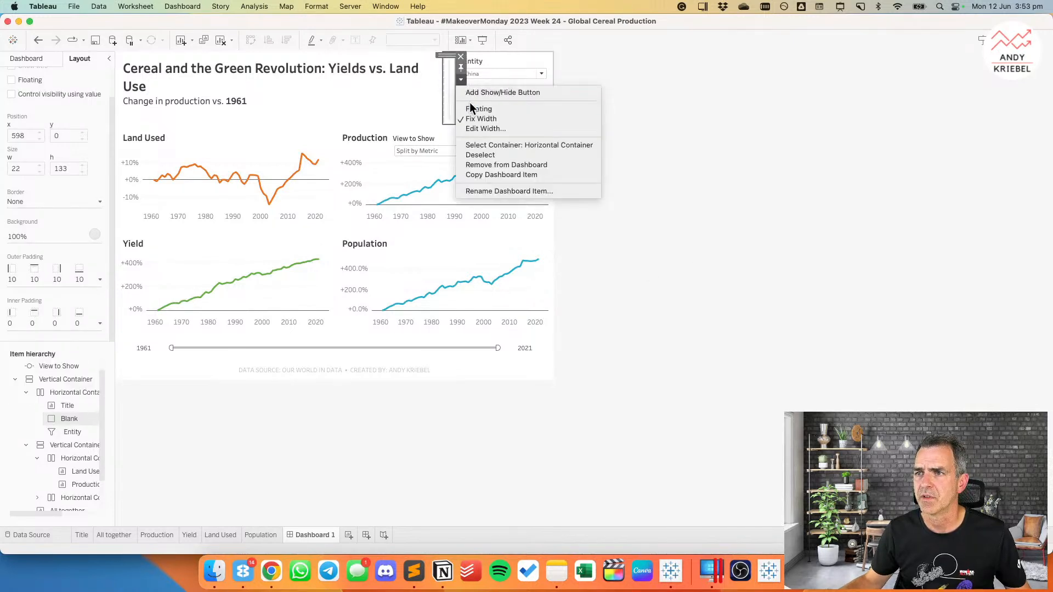
left_click(475, 129)
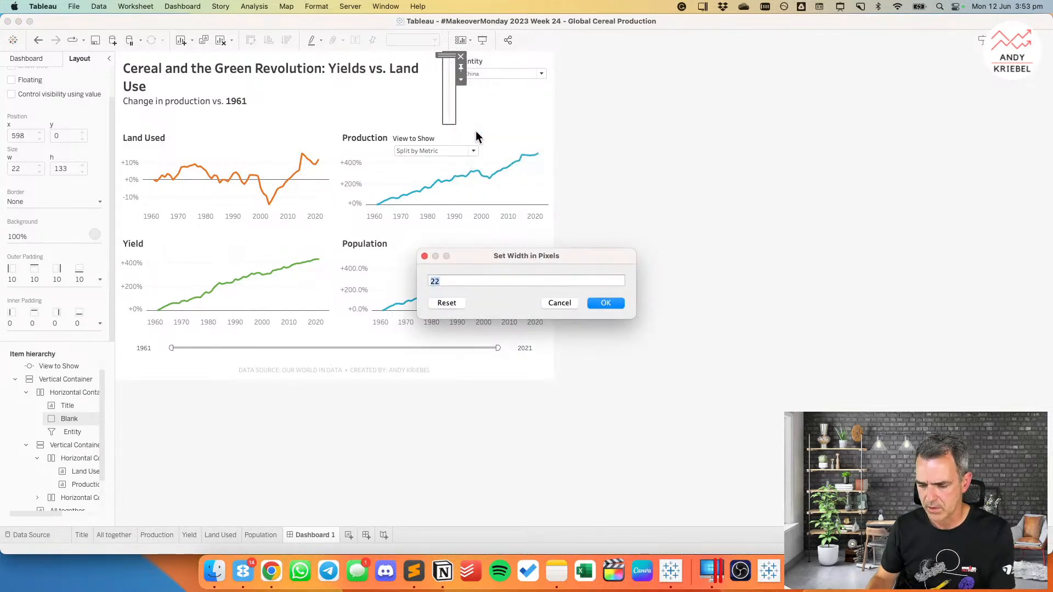
type("21")
key("Return")
left_click(634, 155)
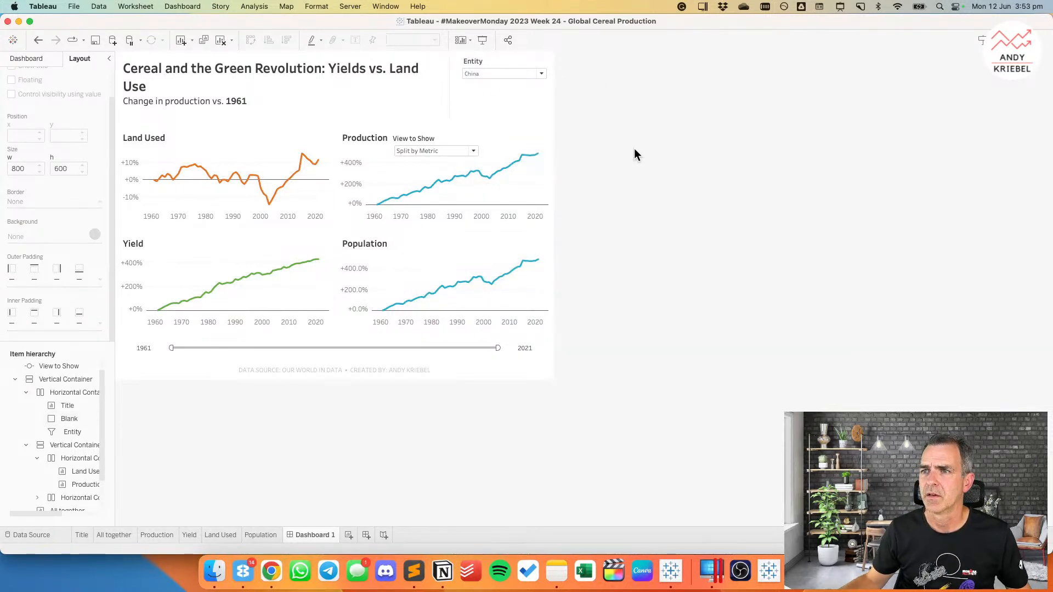
left_click(391, 91)
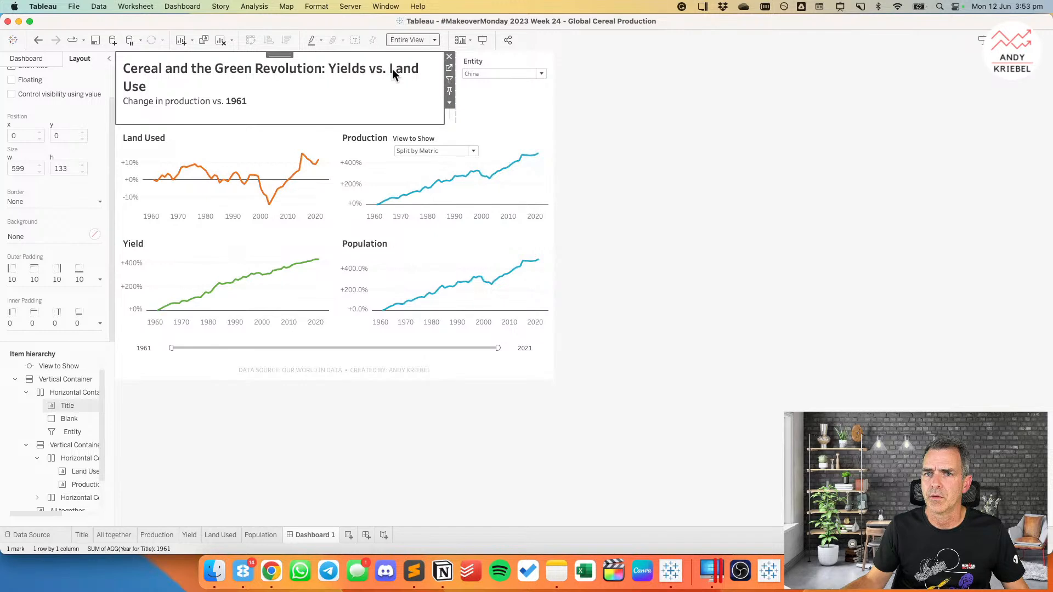
left_click(482, 107)
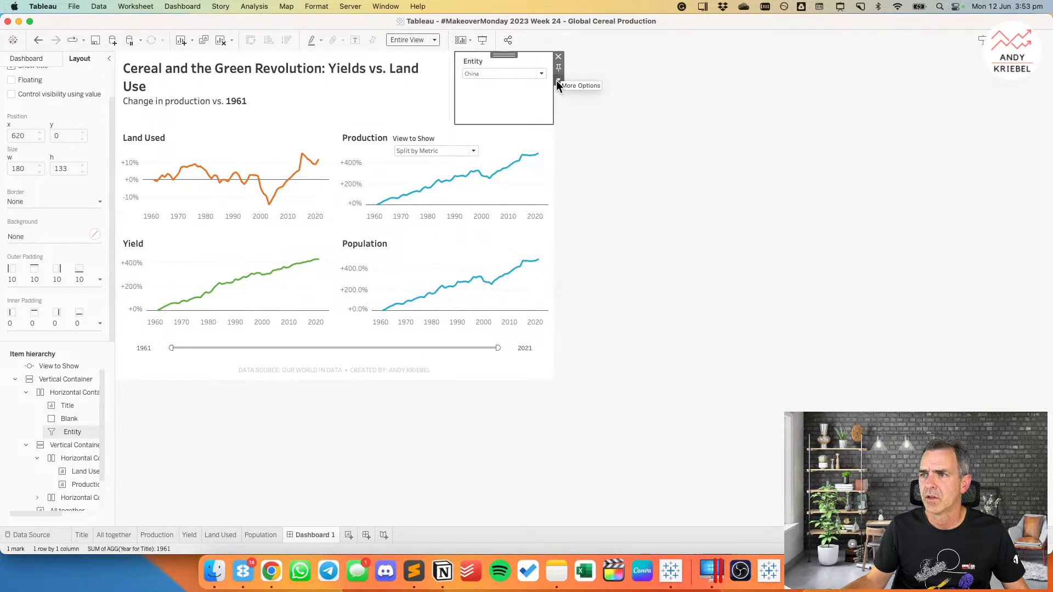
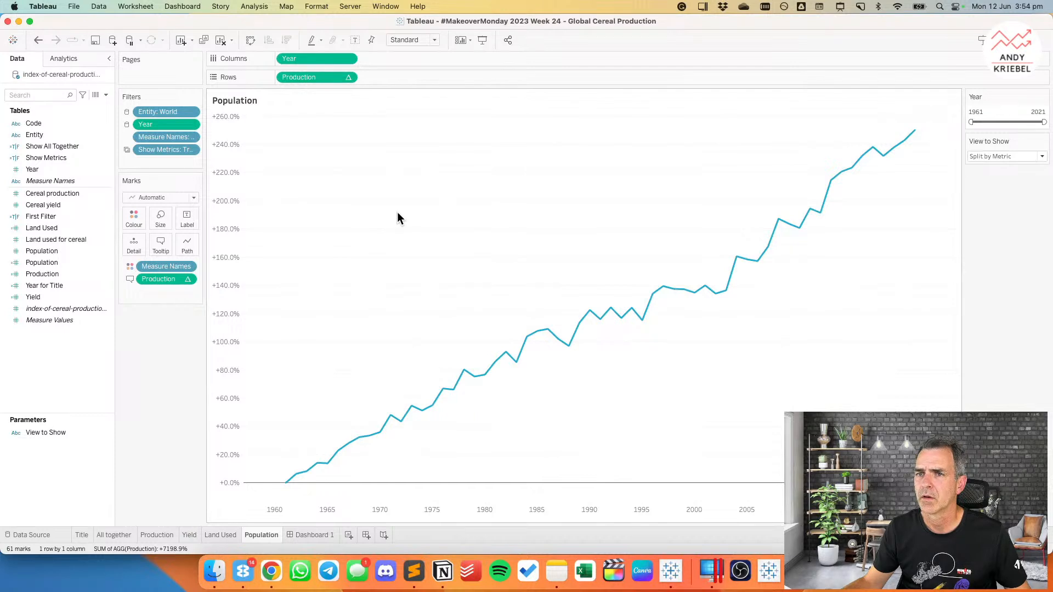
mouse_move(770, 247)
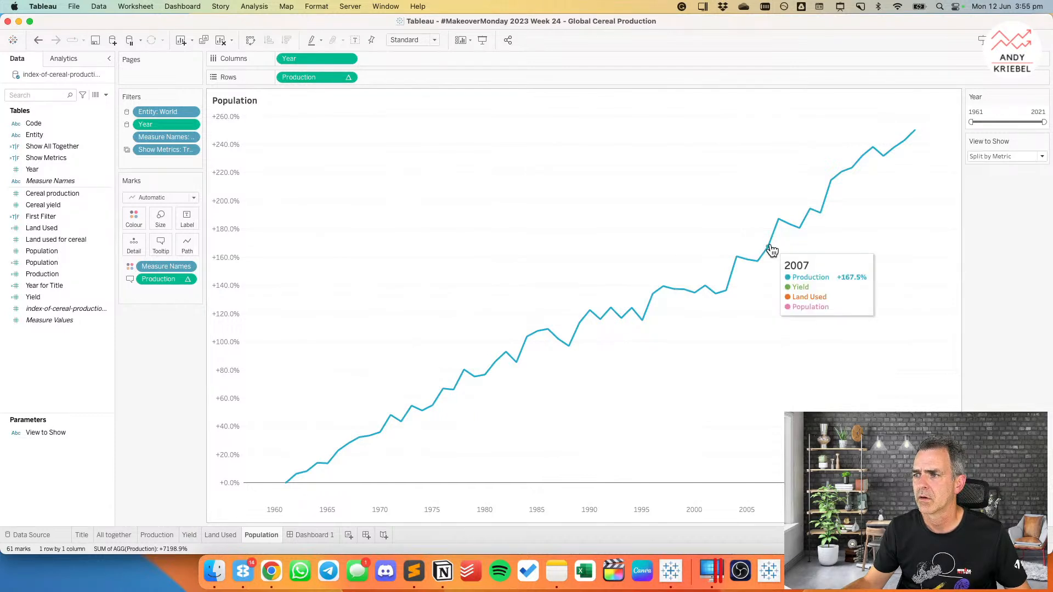
left_click(161, 245)
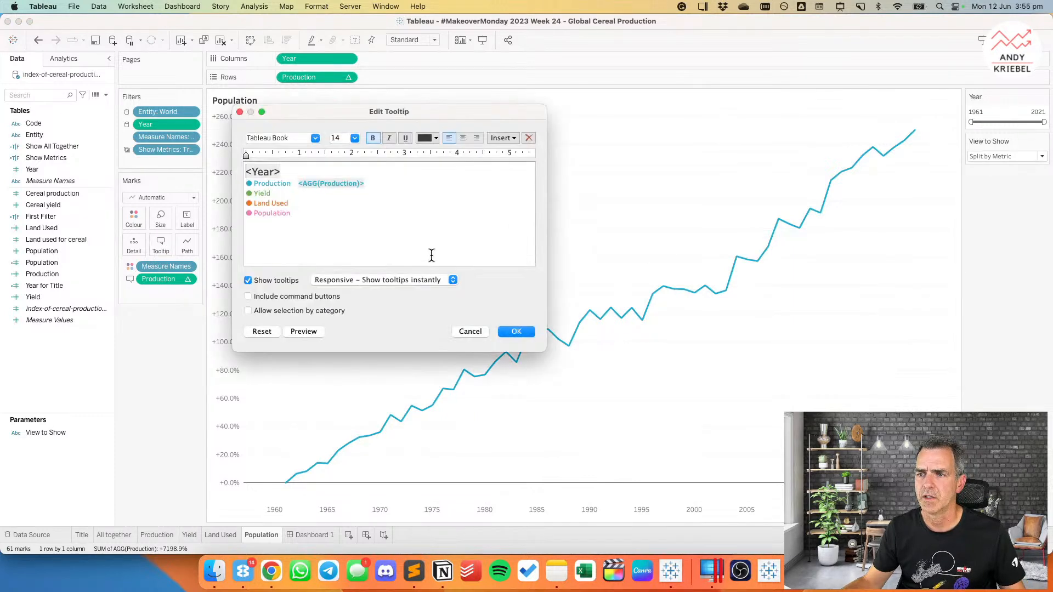
key("Down")
key("Down")
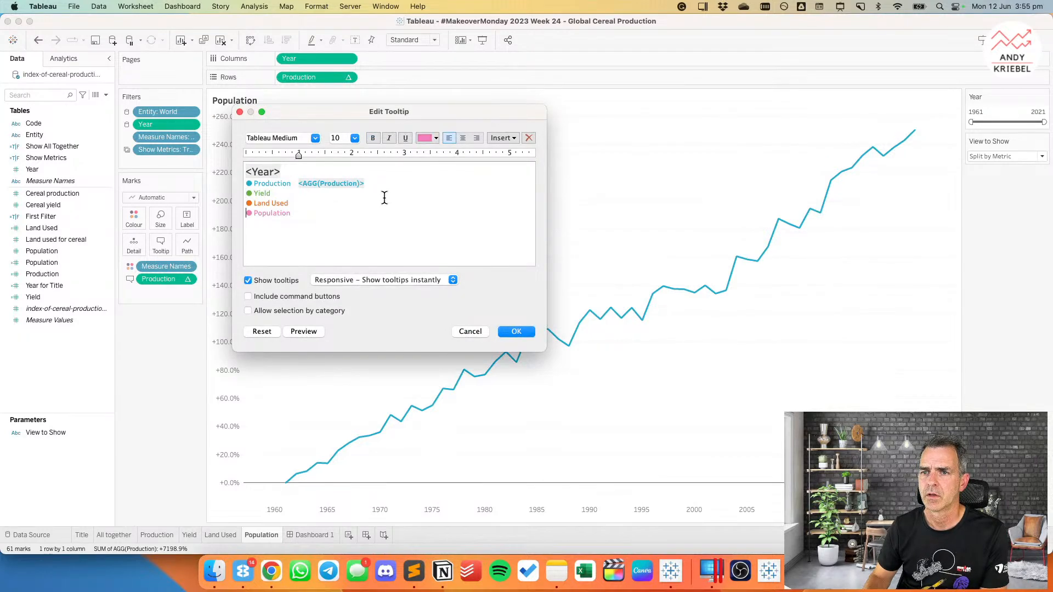
left_click(508, 138)
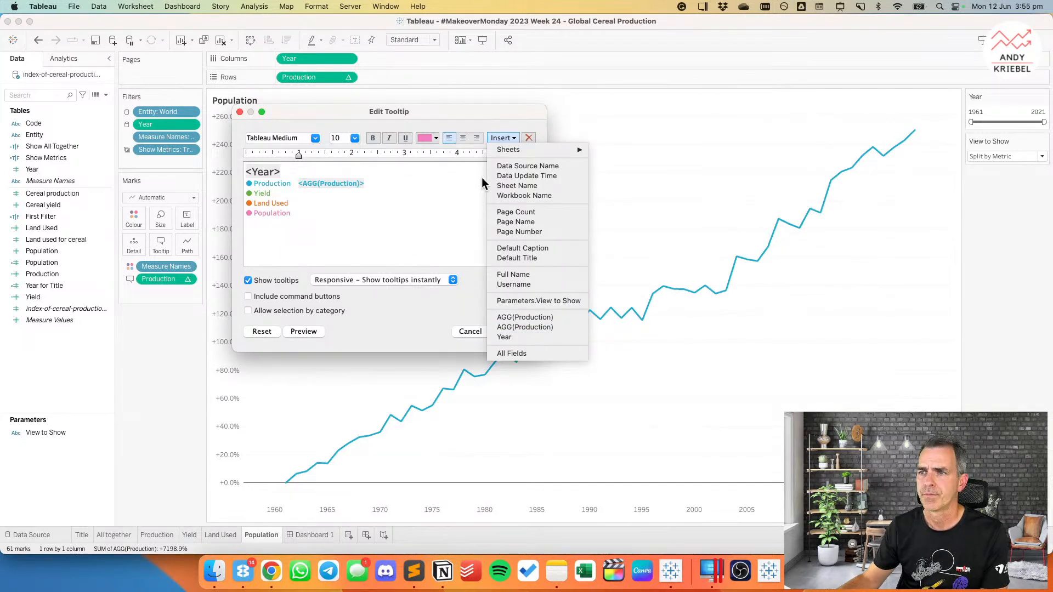
left_click(400, 113)
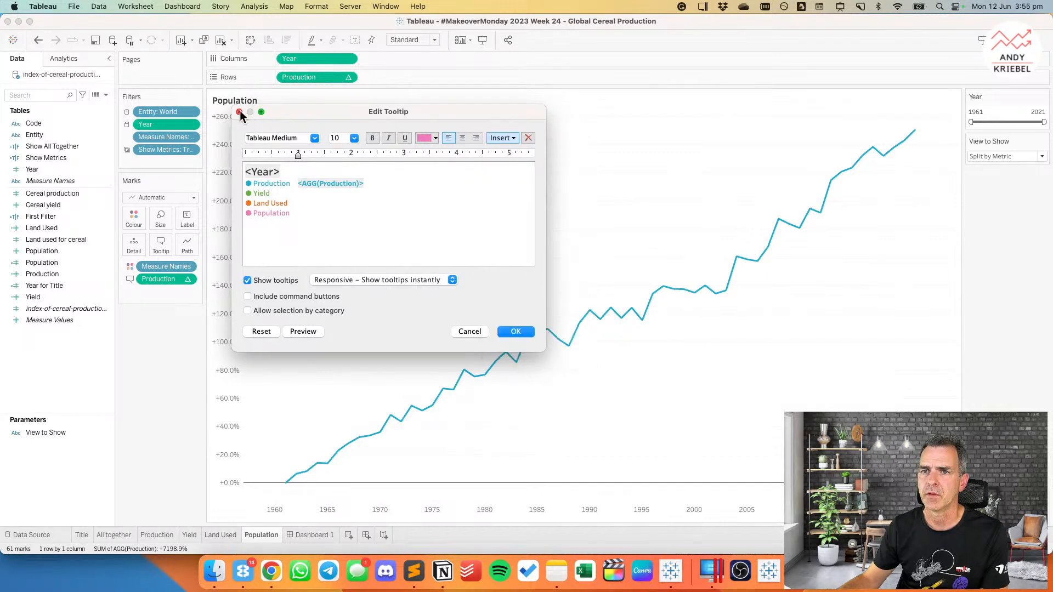
left_click(239, 112)
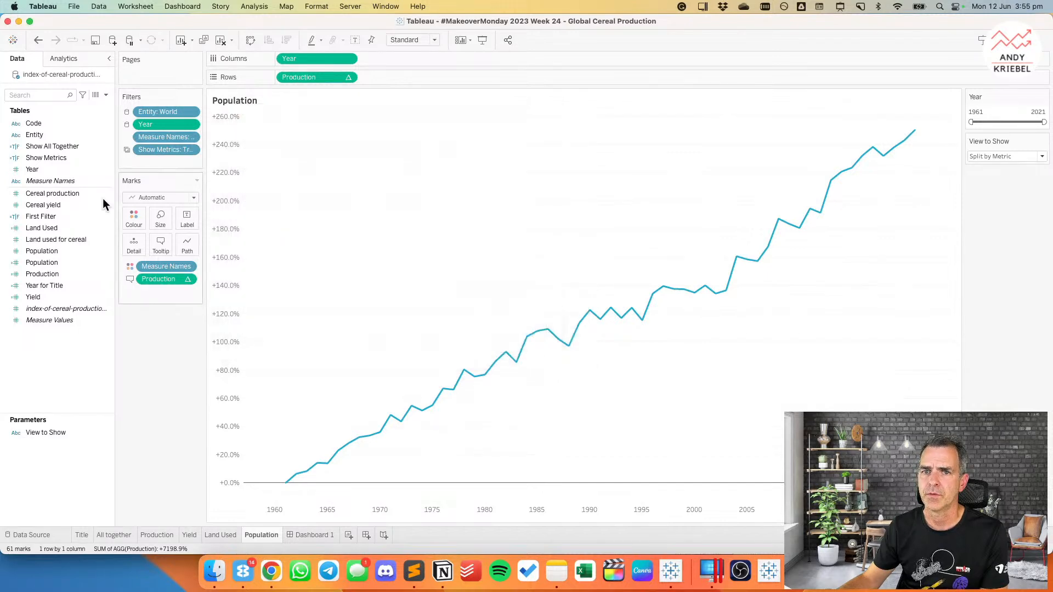
Step: Replace Production with the calculated Population measure on Rows and in the tooltip of the Population sheet
left_click(58, 262)
left_click_drag(68, 268, 324, 80)
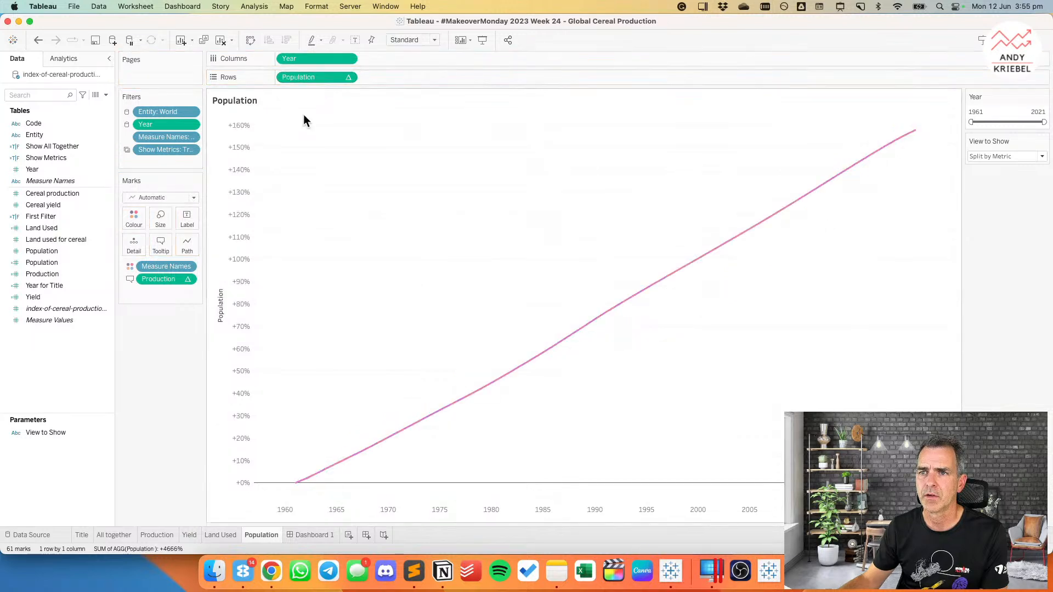
left_click(58, 262)
left_click_drag(58, 262, 164, 279)
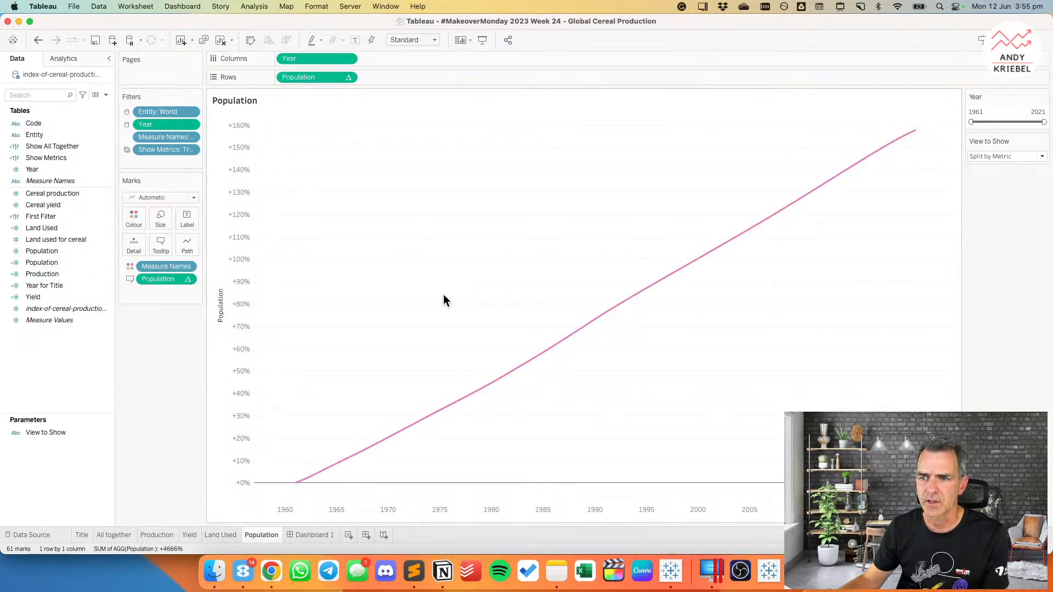
Step: Insert the AGG(Population) field after the Population label in the Population sheet's tooltip
mouse_move(689, 273)
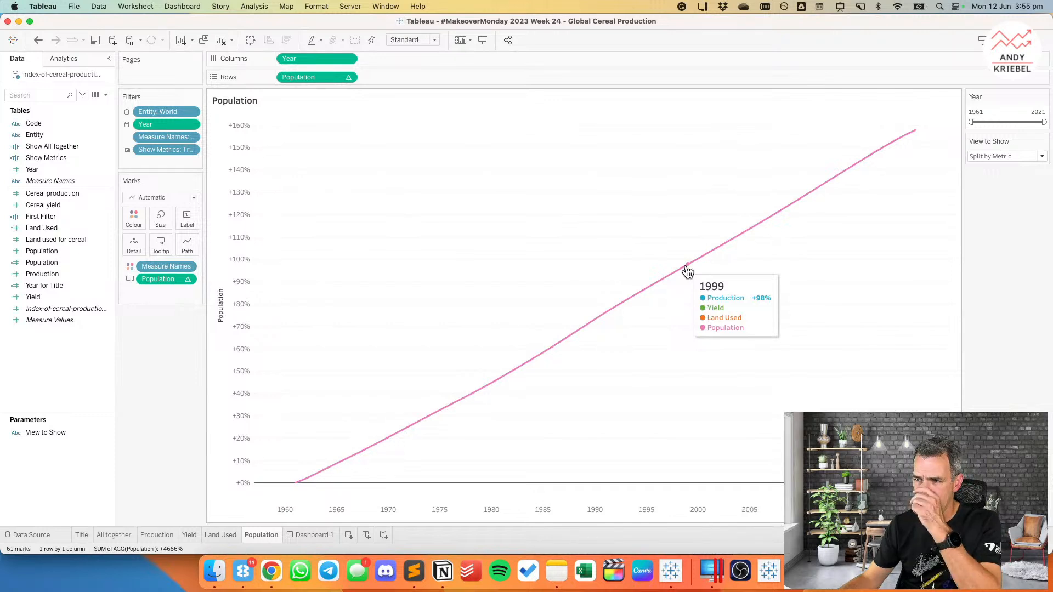
left_click(162, 245)
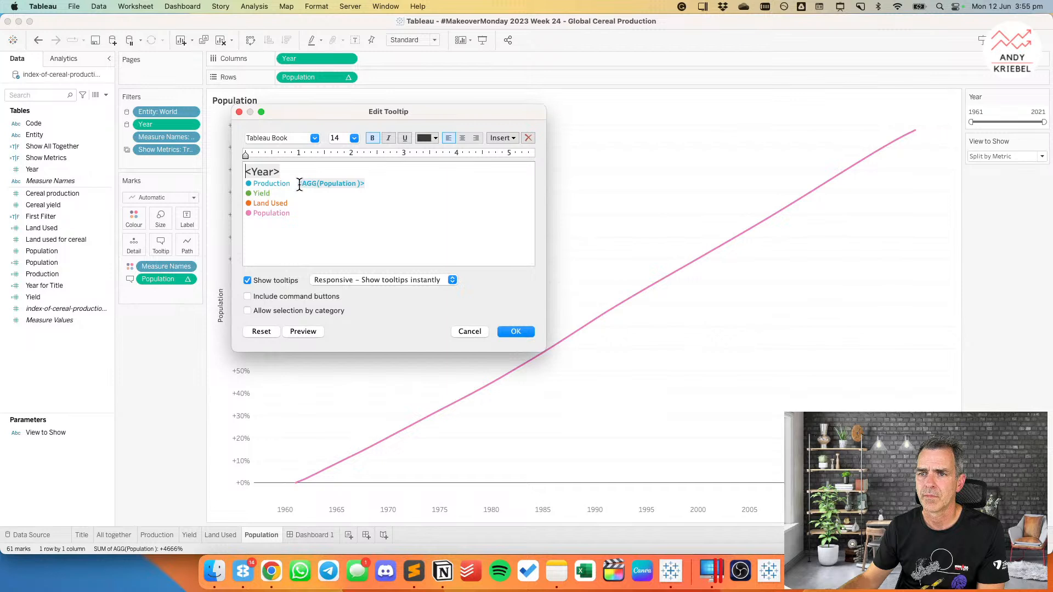
left_click(301, 212)
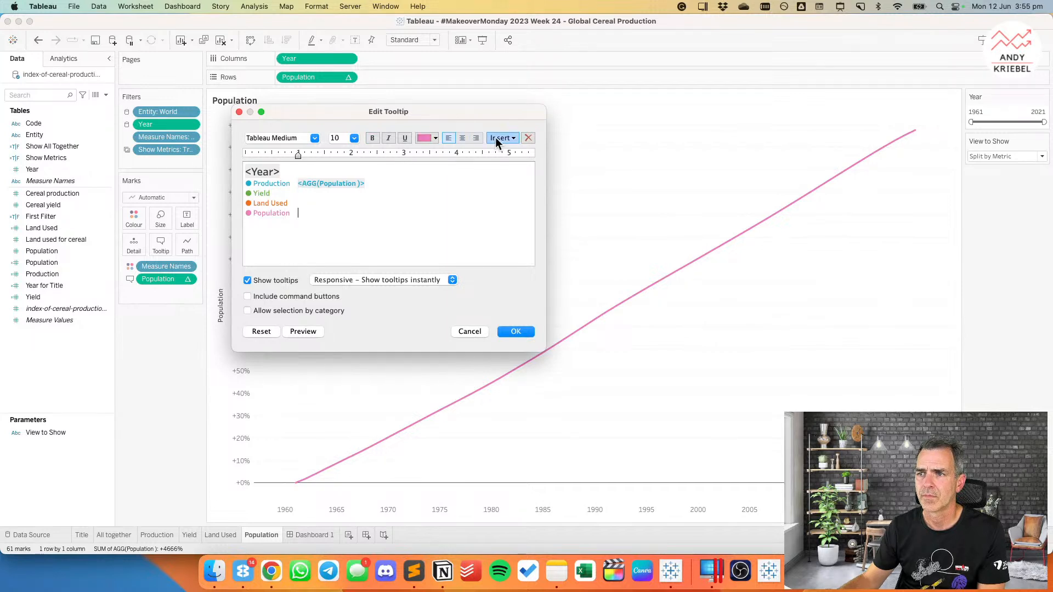
left_click(496, 137)
left_click(530, 322)
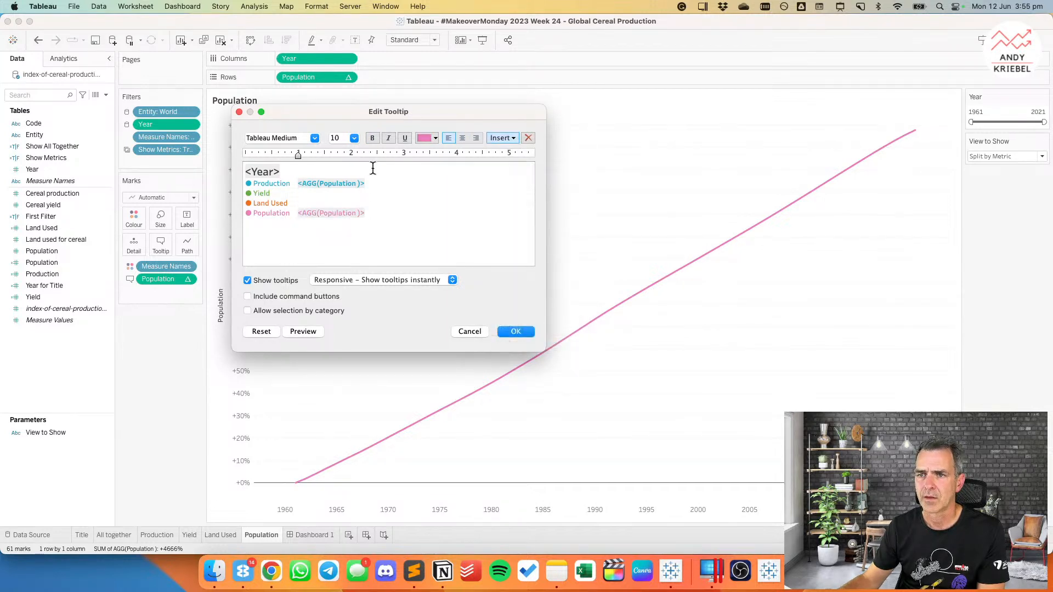
double_click(332, 212)
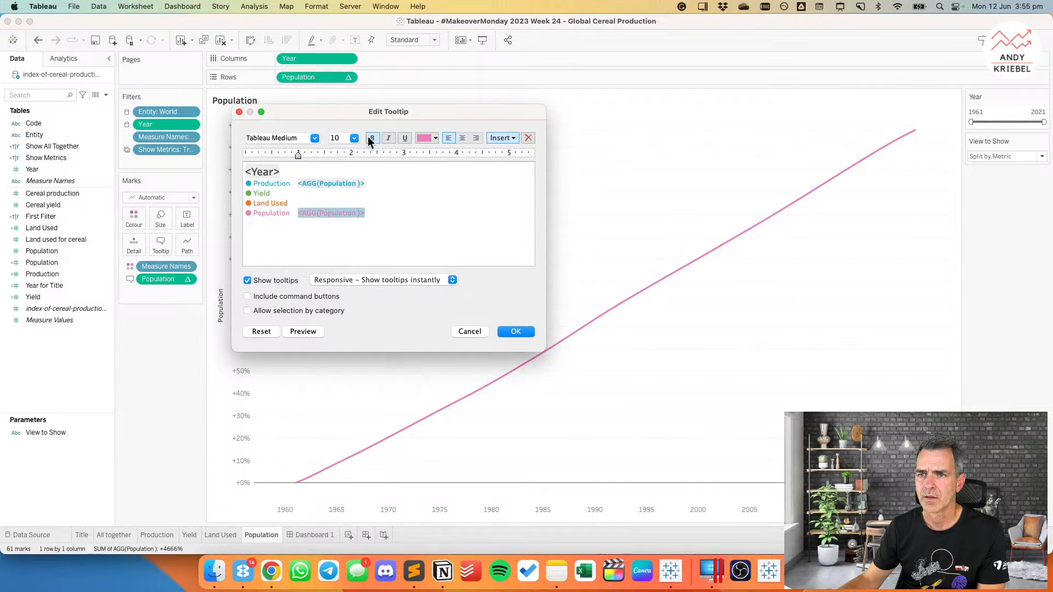
double_click(349, 184)
Step: Remove the Production, Yield and Land Used lines from the Population tooltip and apply the edit
left_click(338, 171)
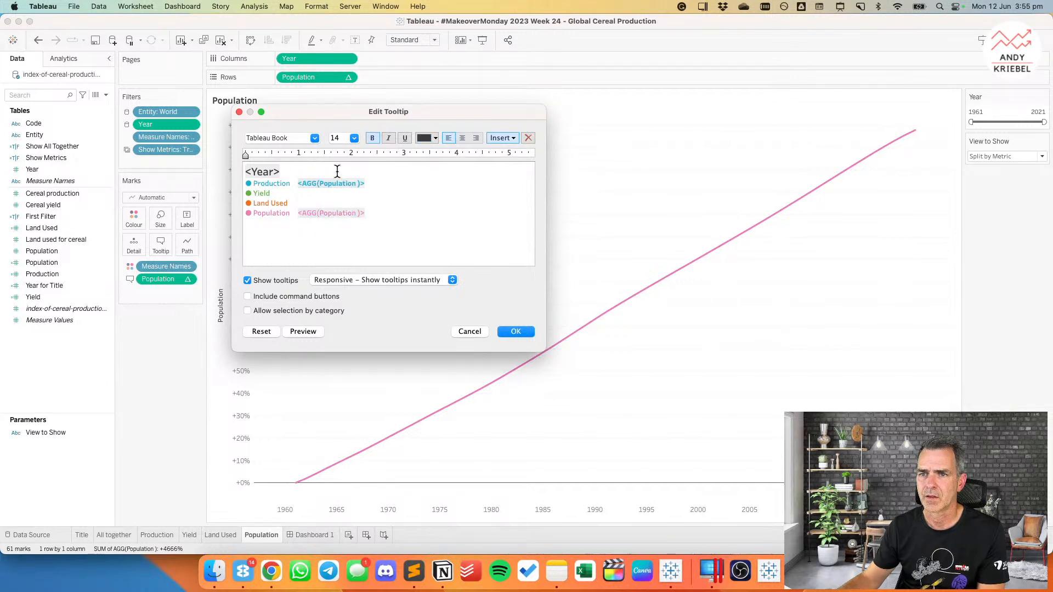
key("shift+Down")
key("shift+Down")
key("shift+Down")
key("BackSpace")
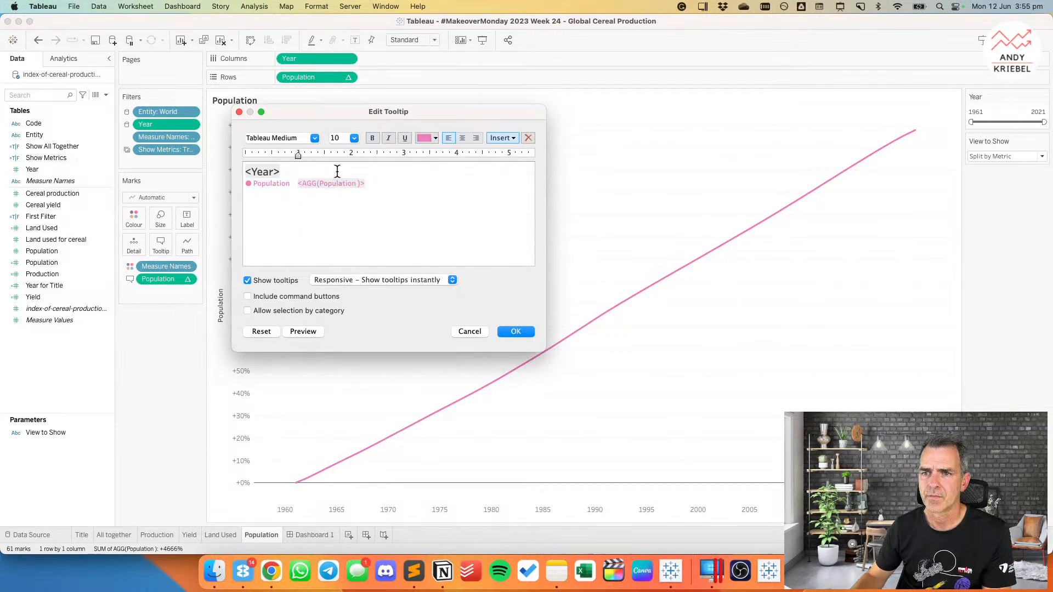
left_click(524, 332)
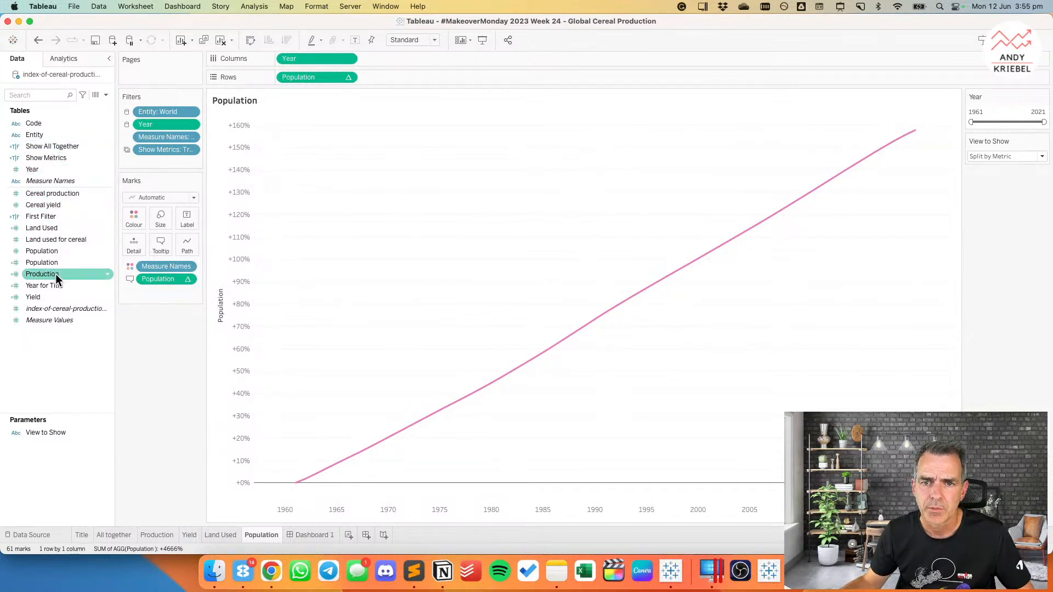
Step: Replace Population on Rows with Measure Values and clear the vertical axis title
left_click_drag(55, 321, 314, 76)
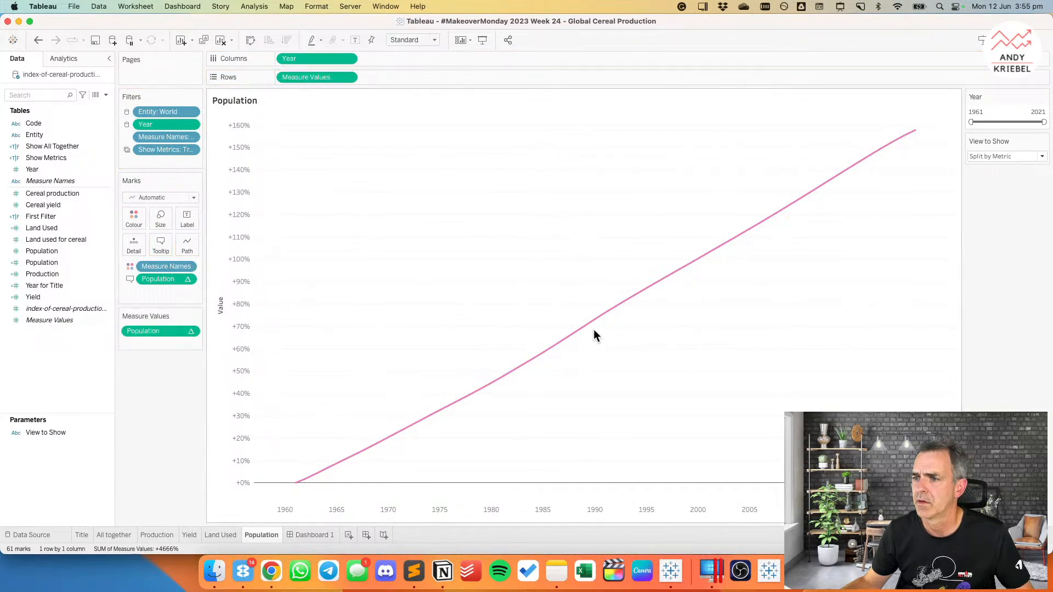
mouse_move(629, 312)
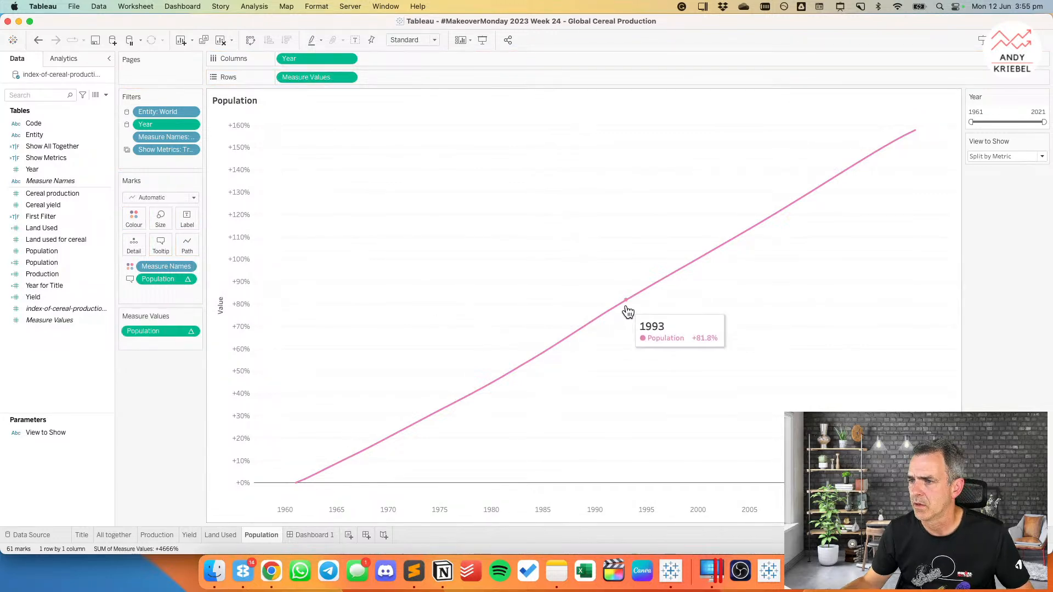
double_click(243, 306)
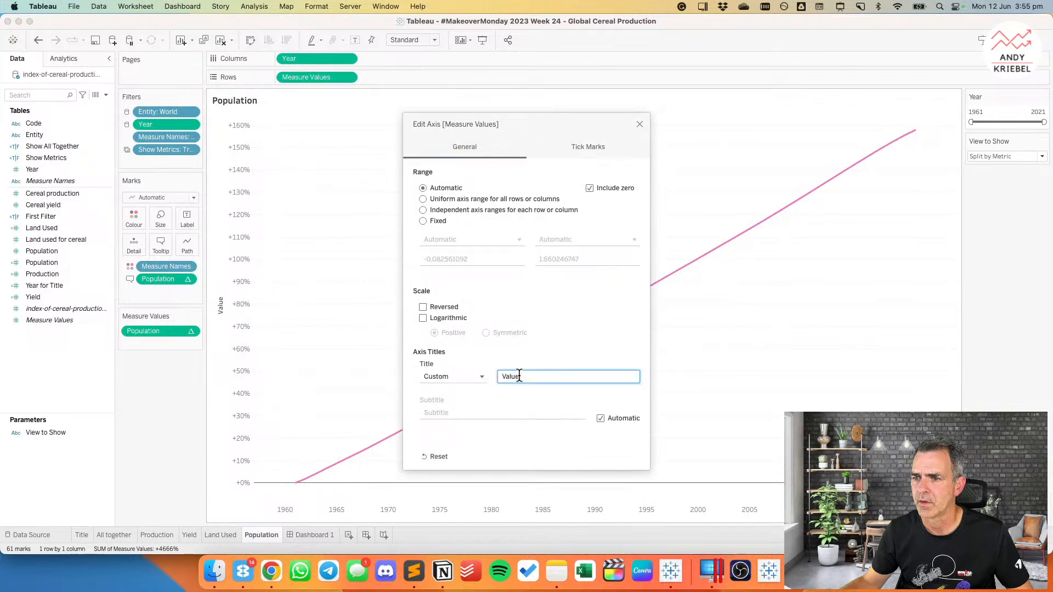
double_click(519, 376)
key("BackSpace")
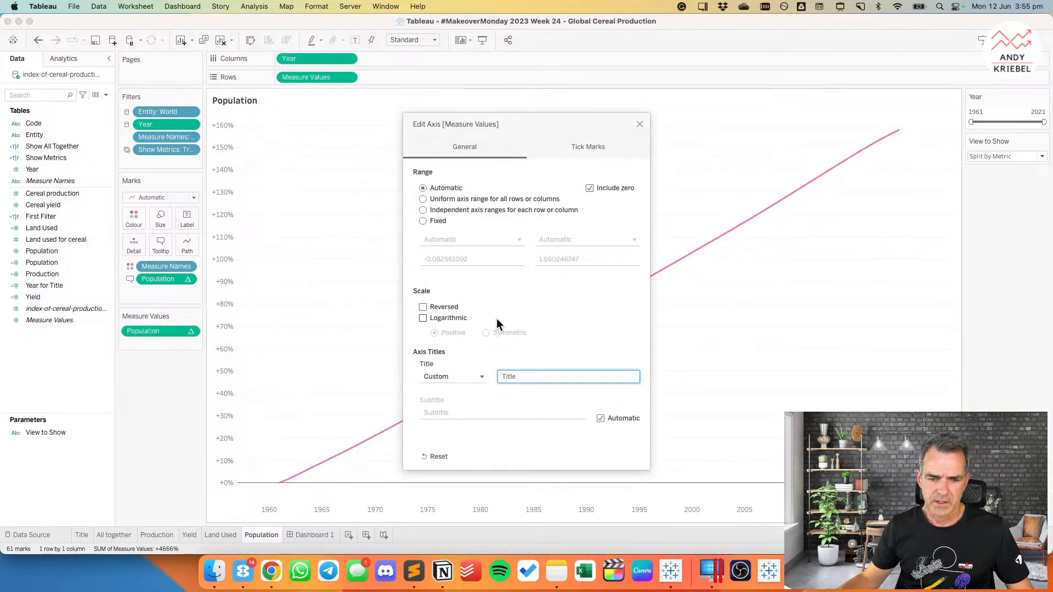
left_click(638, 124)
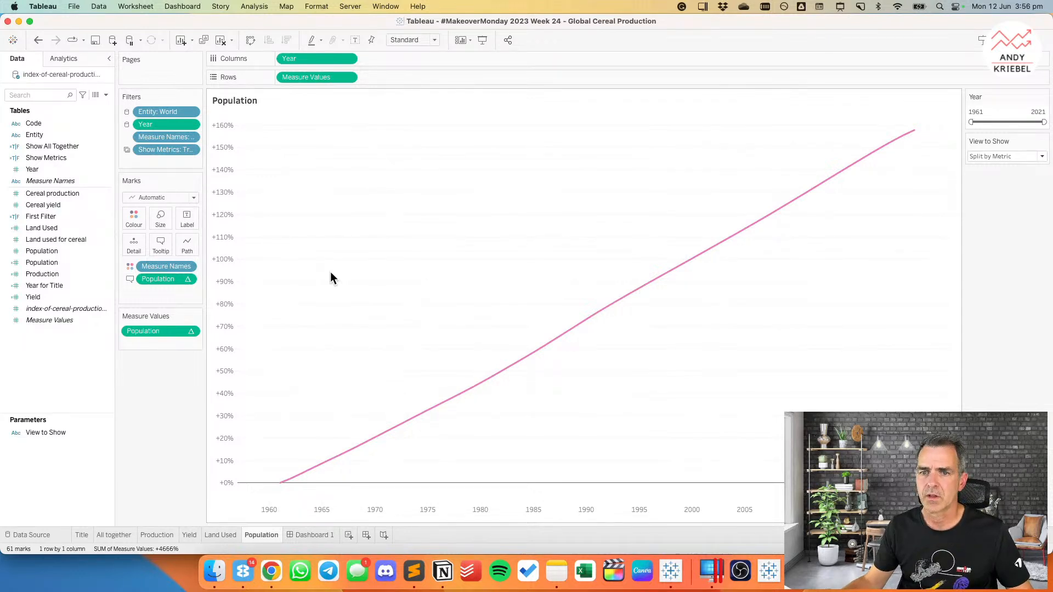
Step: Remove the Production, Yield and Population lines from the Land Used sheet's tooltip and apply the edit
left_click(220, 534)
left_click(164, 248)
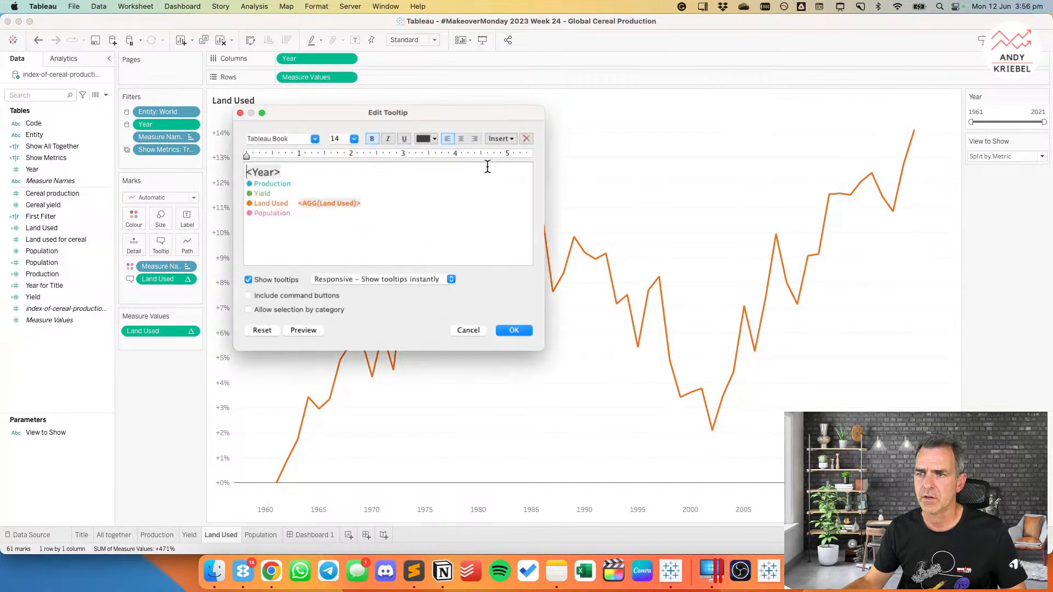
key("Down")
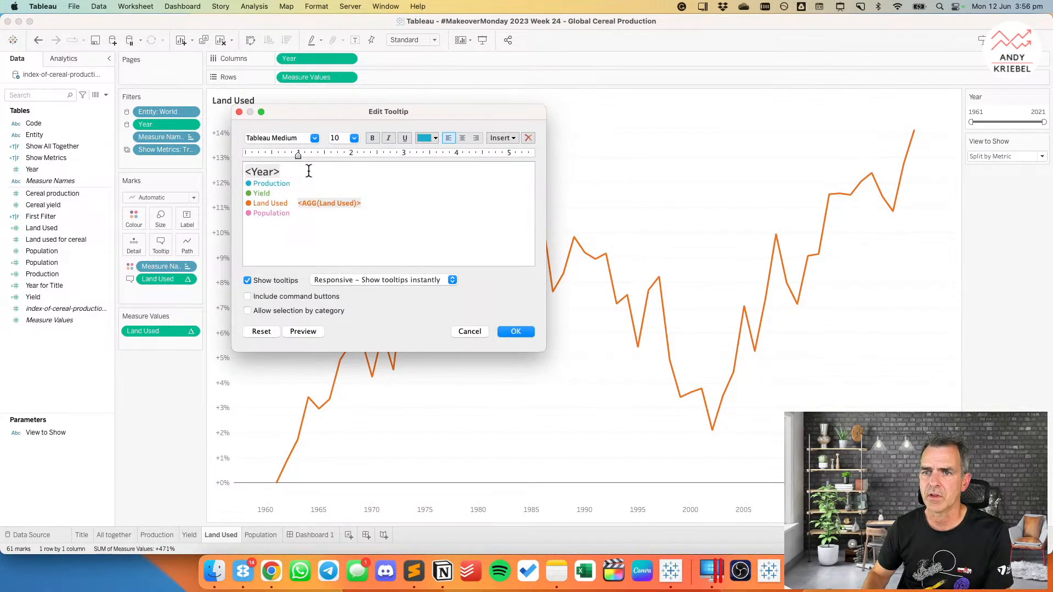
key("shift+Down")
key("shift+Down")
key("BackSpace")
key("shift+Down")
key("BackSpace")
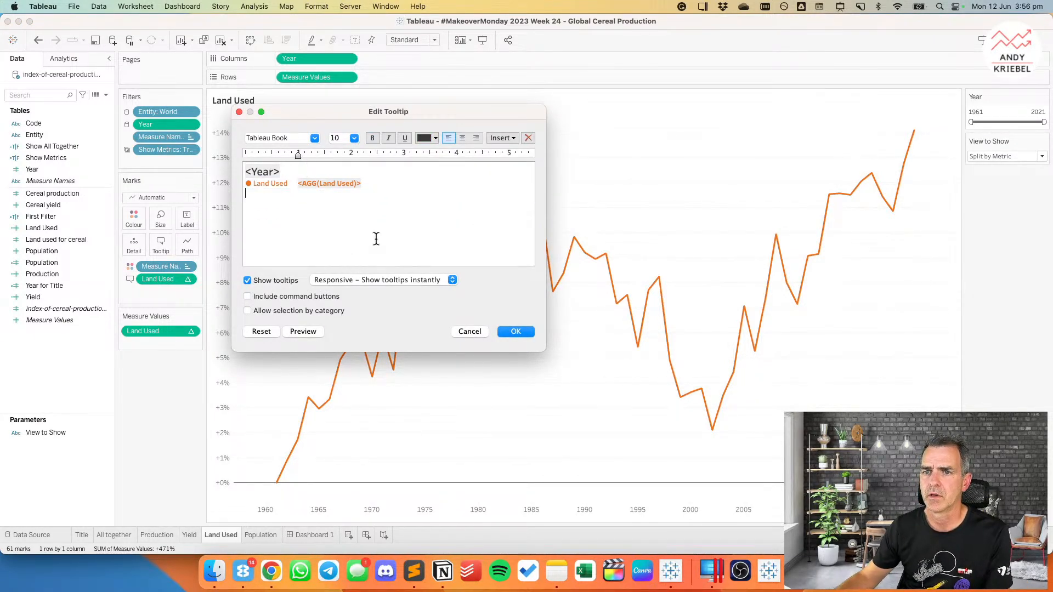
left_click(532, 336)
Step: Remove the Production, Land Used and Population lines from the Yield sheet's tooltip and apply the edit
left_click(189, 535)
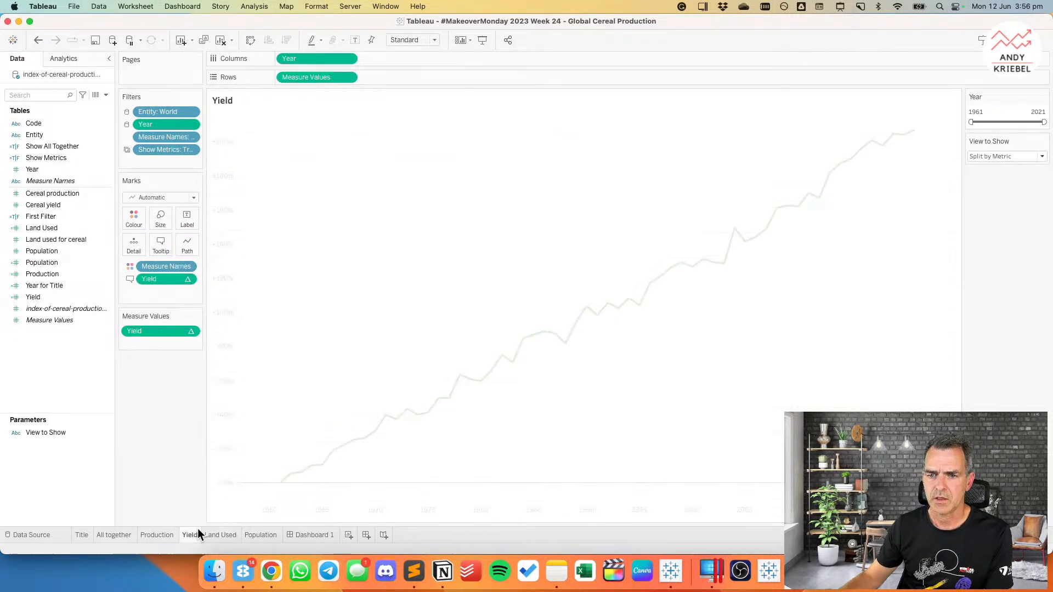
left_click(160, 244)
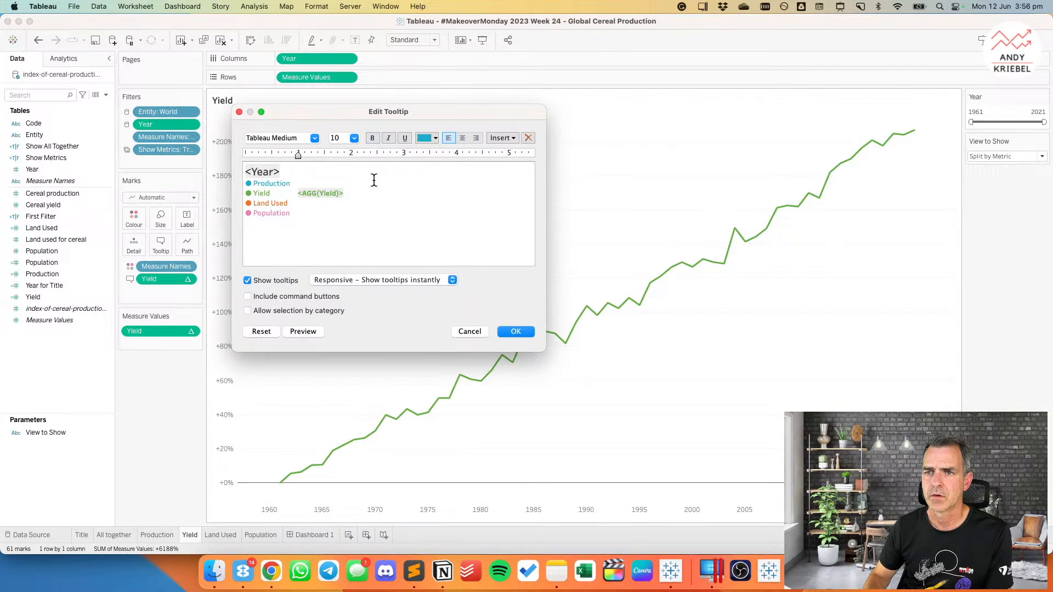
key("shift+Up")
key("BackSpace")
key("Down")
key("shift+Down")
key("shift+Down")
key("BackSpace")
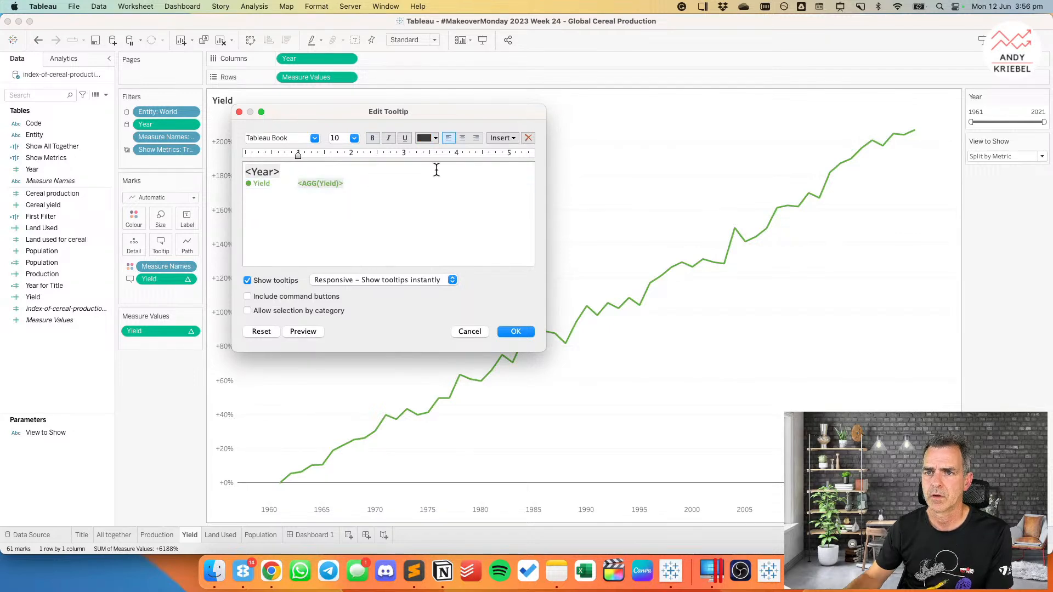
left_click(518, 332)
Step: Remove the Yield, Land Used and Population lines from the Production sheet's tooltip and apply the edit
left_click(157, 534)
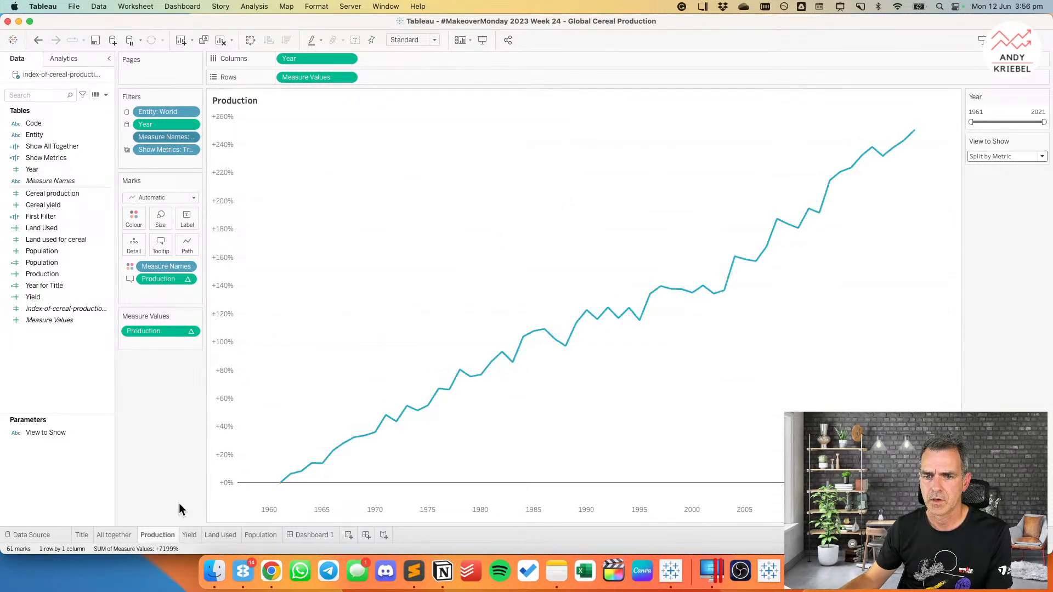
left_click(160, 244)
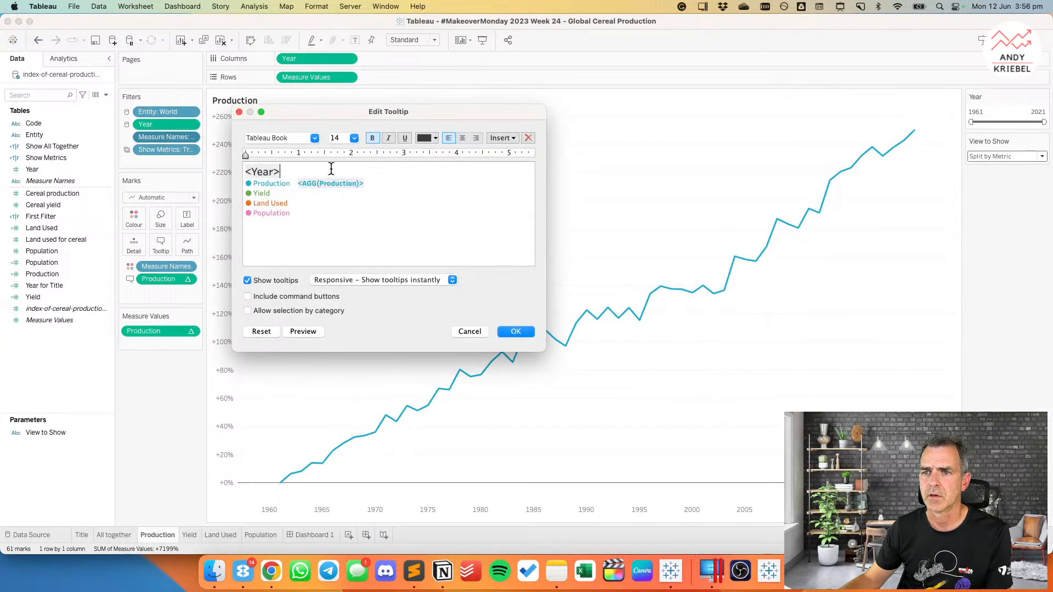
key("Down")
key("shift+Down")
key("shift+Down")
key("shift+Down")
key("BackSpace")
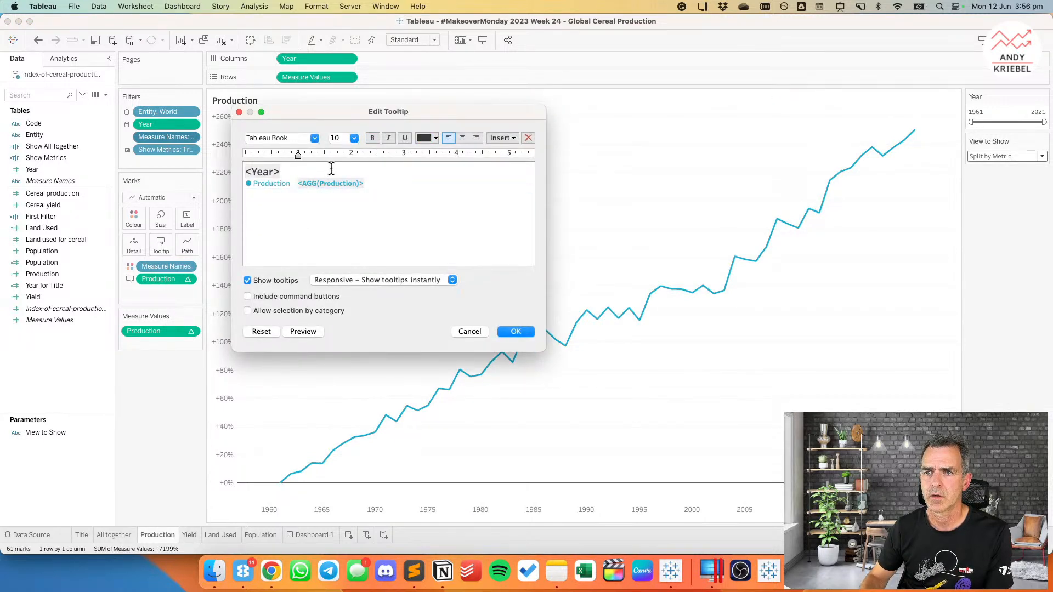
left_click(515, 332)
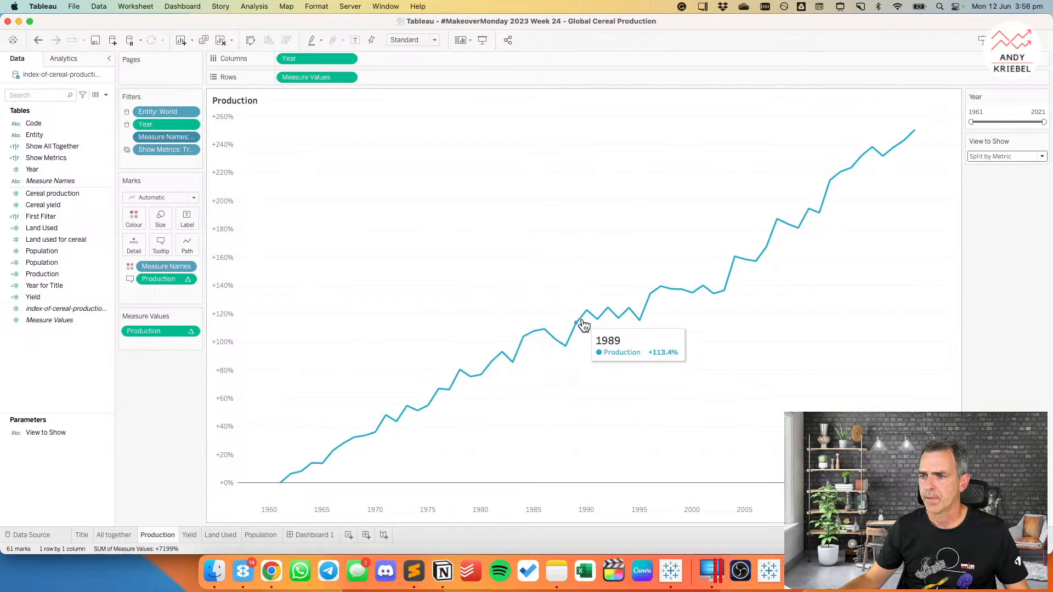
Step: Remove the Show All Together filter from the All together sheet
left_click(104, 535)
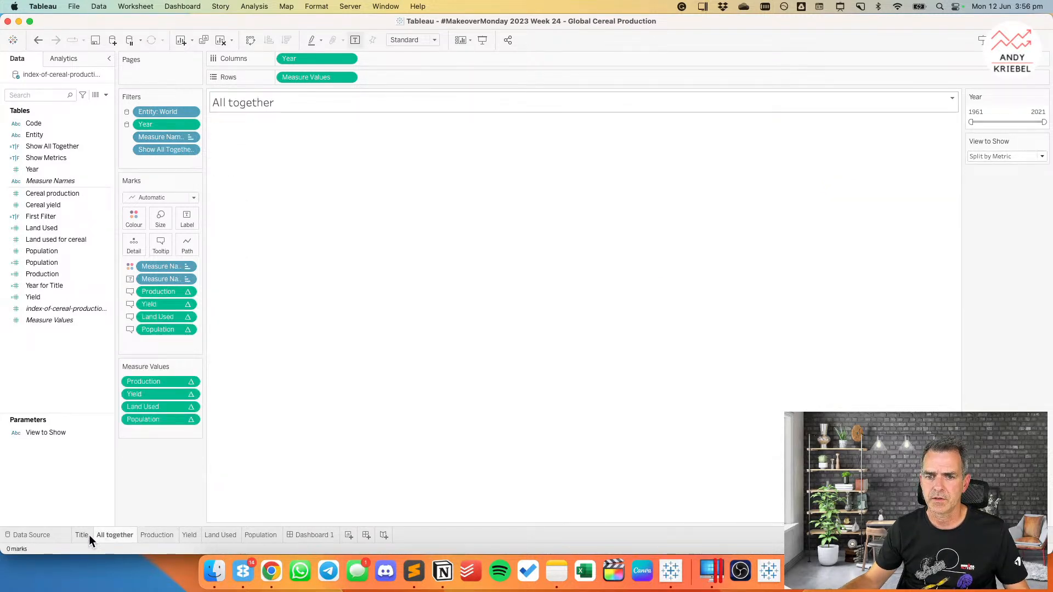
left_click(88, 535)
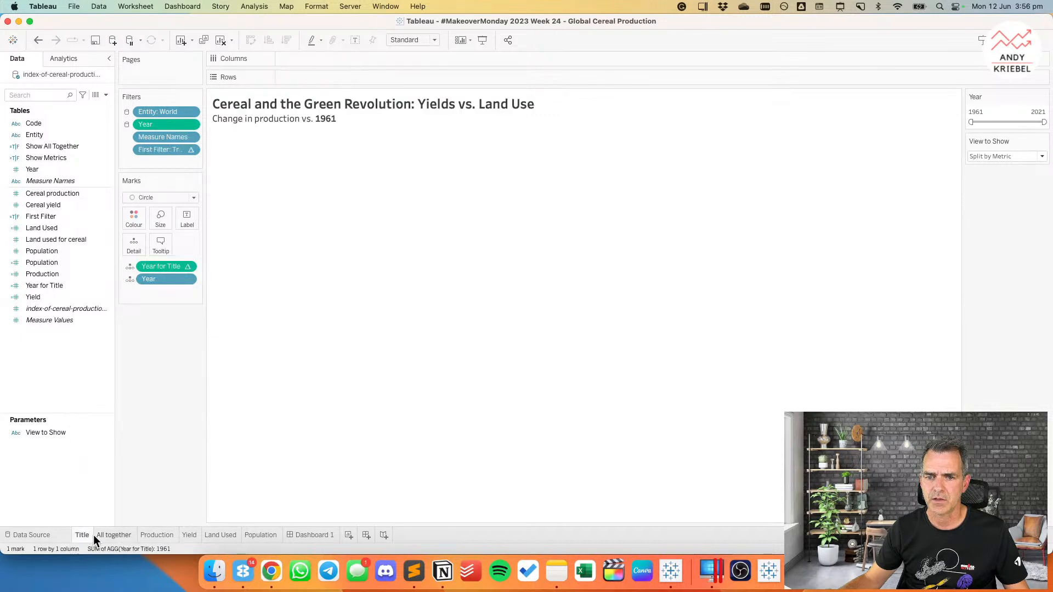
left_click(97, 534)
left_click_drag(161, 150, 47, 159)
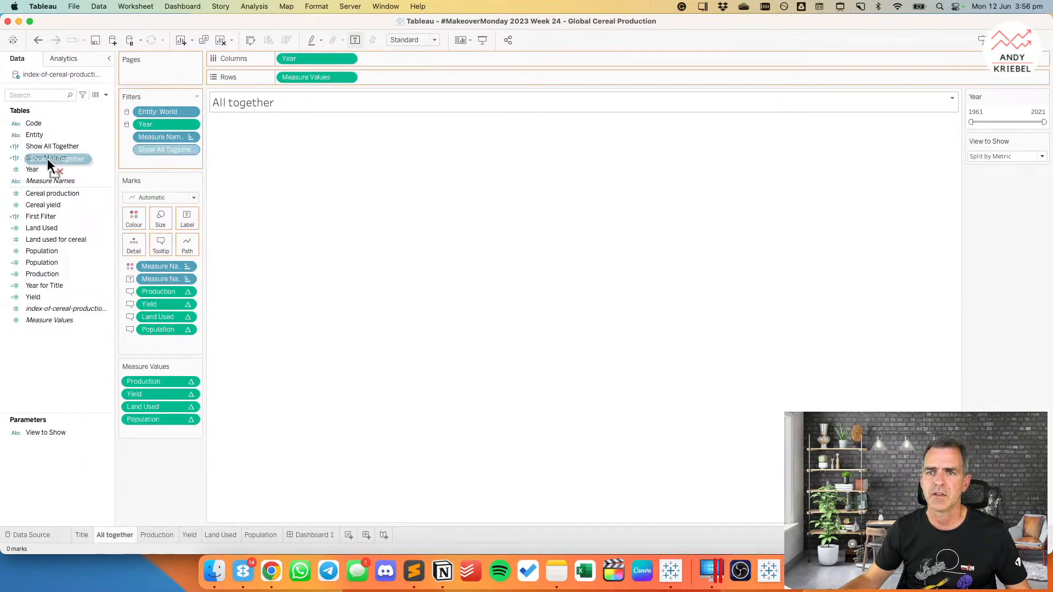
Step: Set View to Show to All Together on Dashboard 1 and hide the All together chart's title
left_click(313, 535)
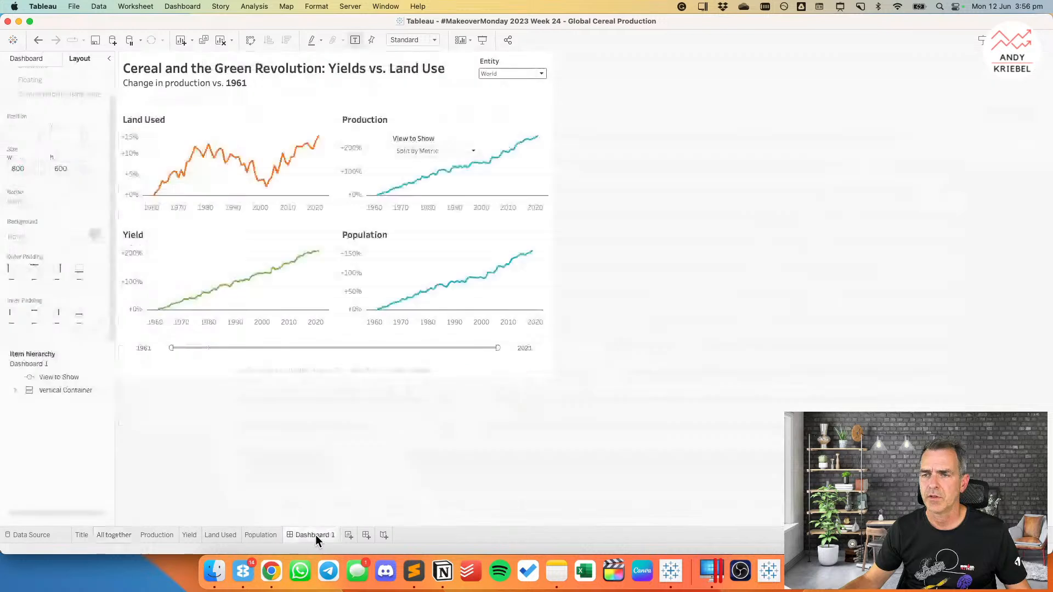
left_click(483, 89)
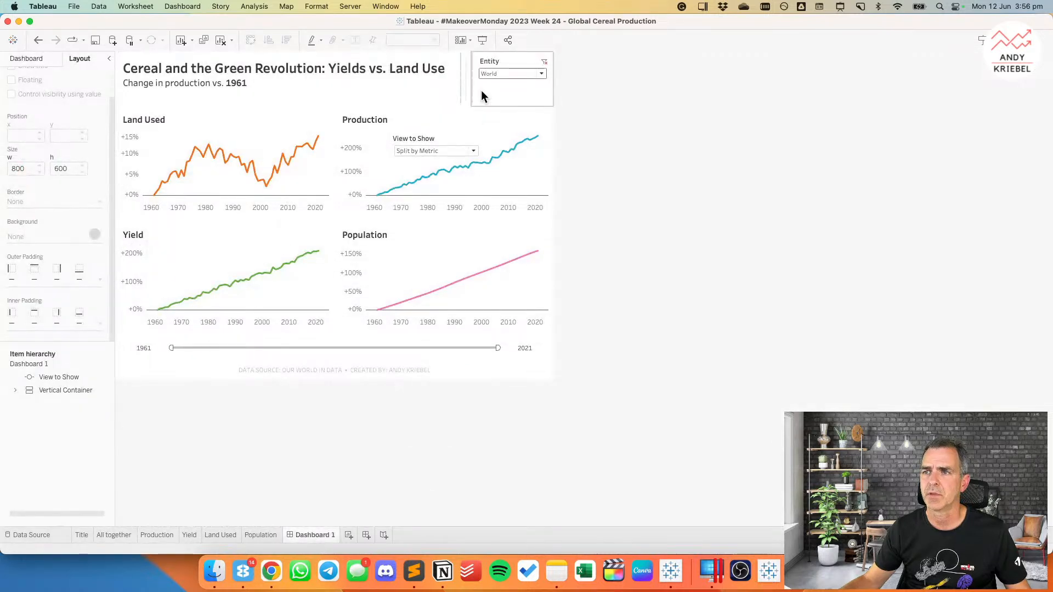
left_click(428, 150)
left_click(427, 160)
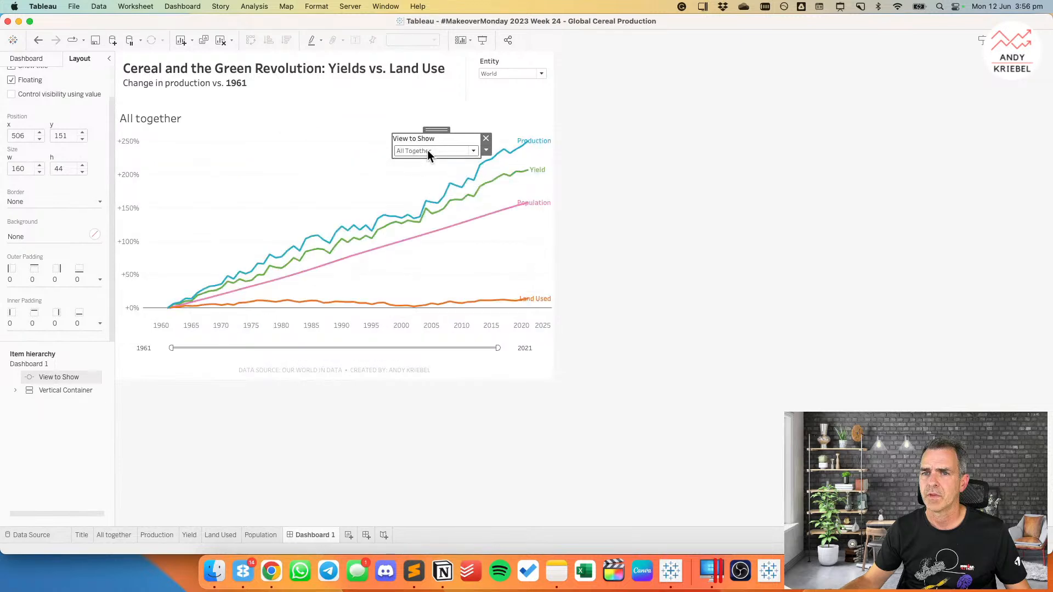
right_click(156, 120)
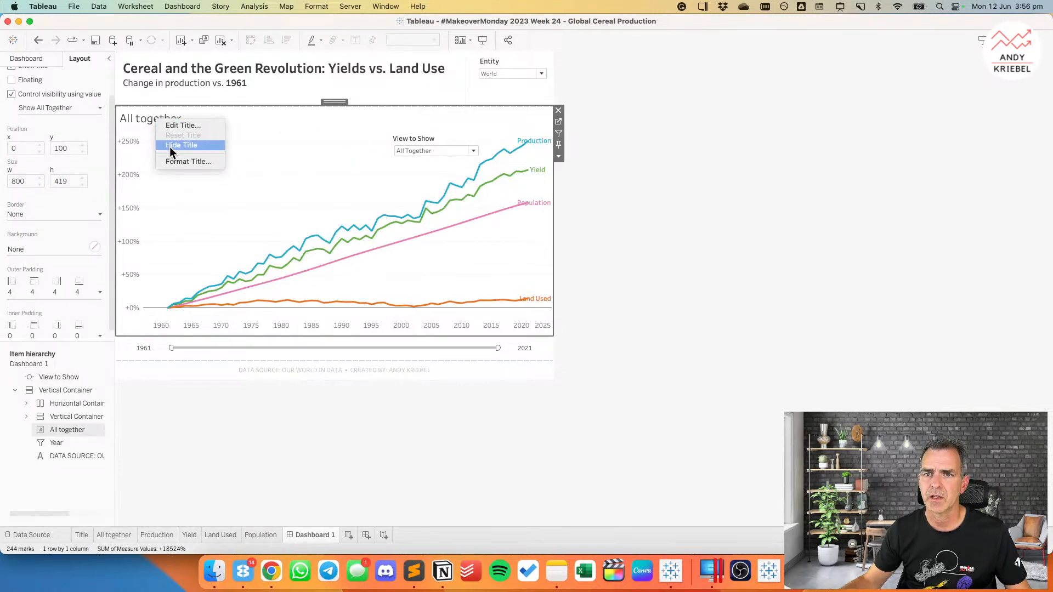
left_click(170, 146)
Step: Set View to Show back to Split by Metric and remove the Show Metrics filter from the Production, Yield, Land Used and Population sheets
left_click(433, 148)
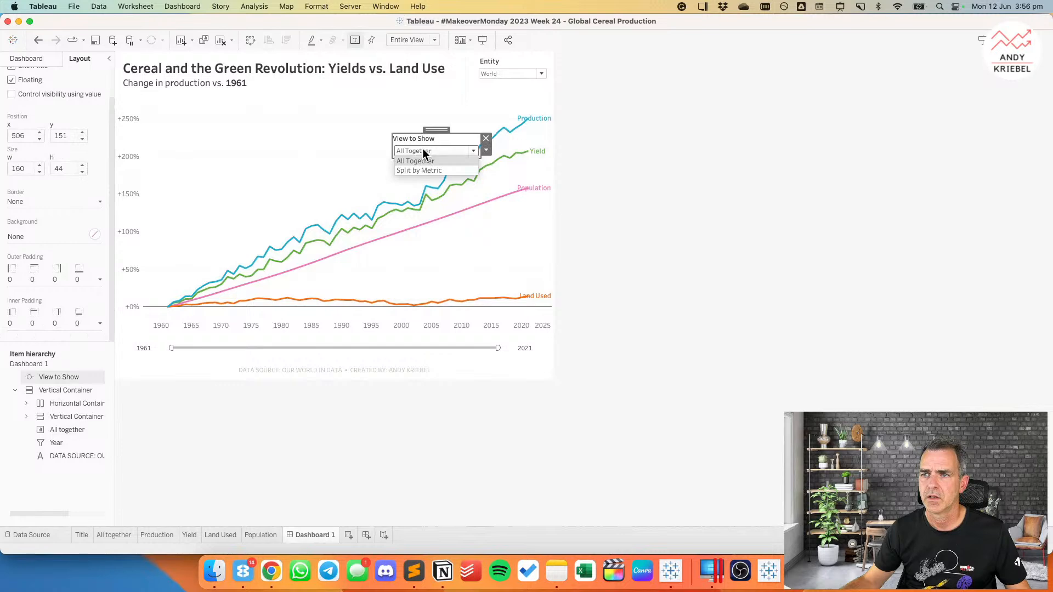
left_click(157, 535)
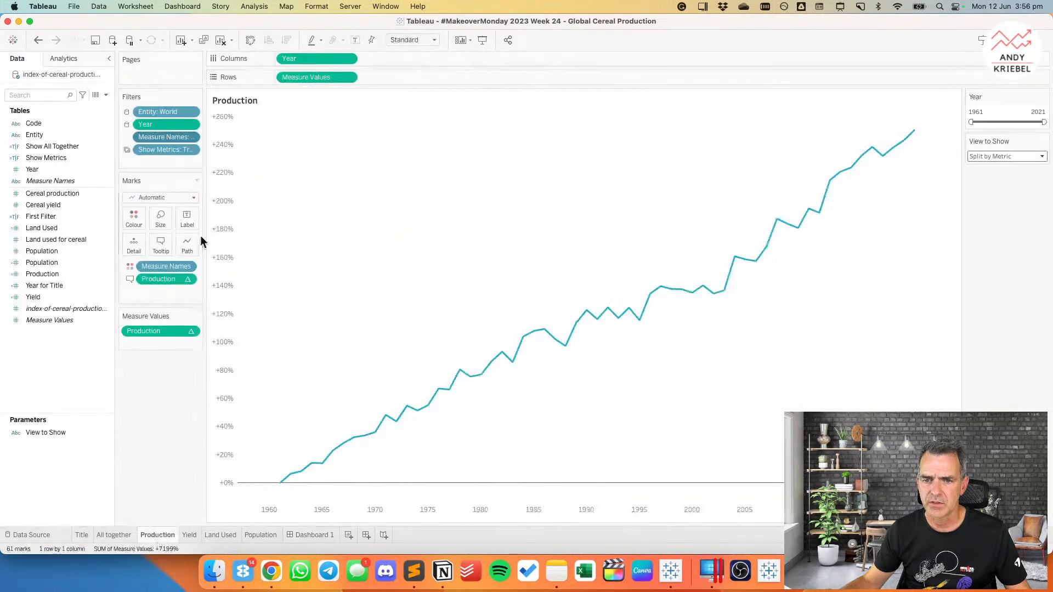
left_click_drag(162, 149, 77, 147)
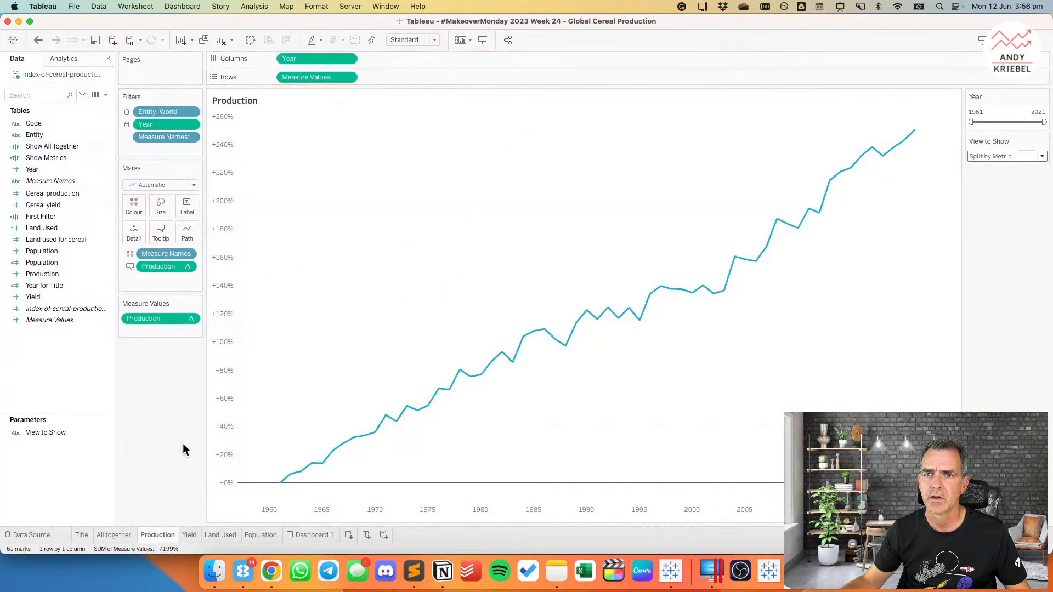
left_click(189, 536)
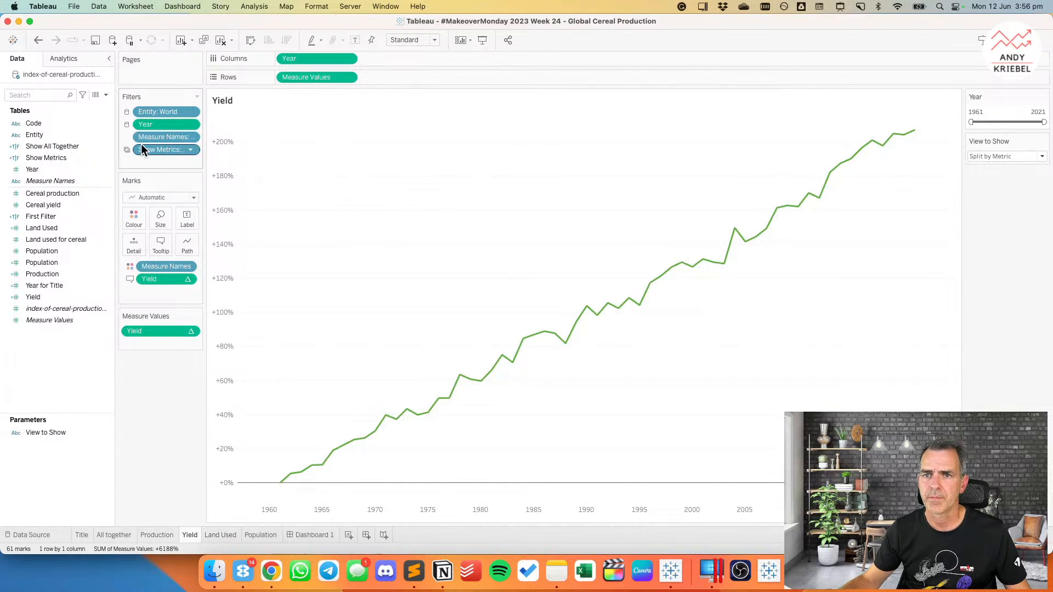
left_click_drag(141, 148, 45, 147)
left_click(221, 536)
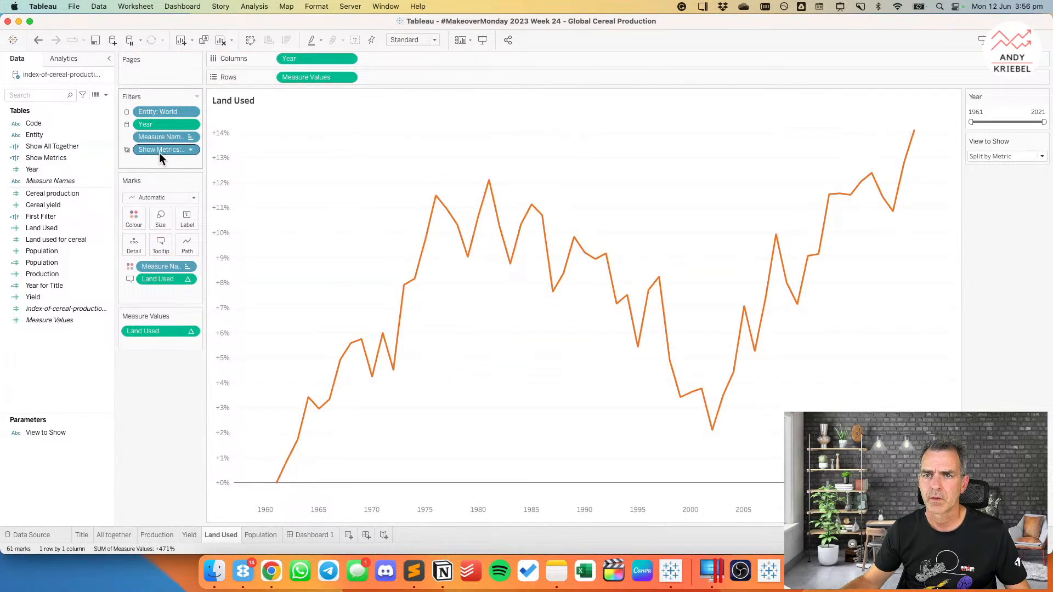
left_click(255, 535)
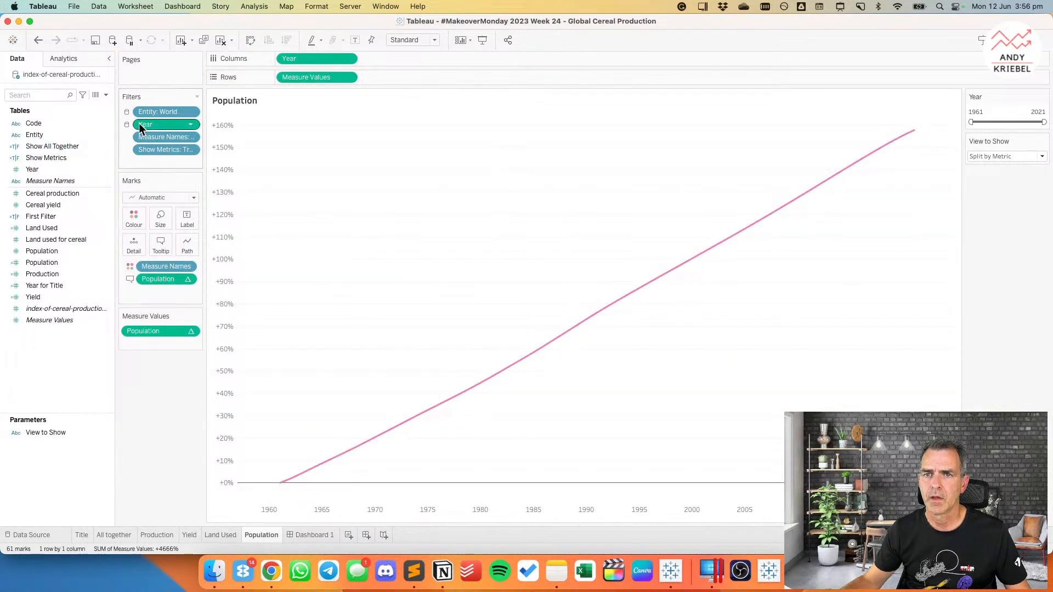
Step: Test View to Show on Dashboard 1 by alternating between All Together and Split by Metric, ending on All Together
left_click(305, 535)
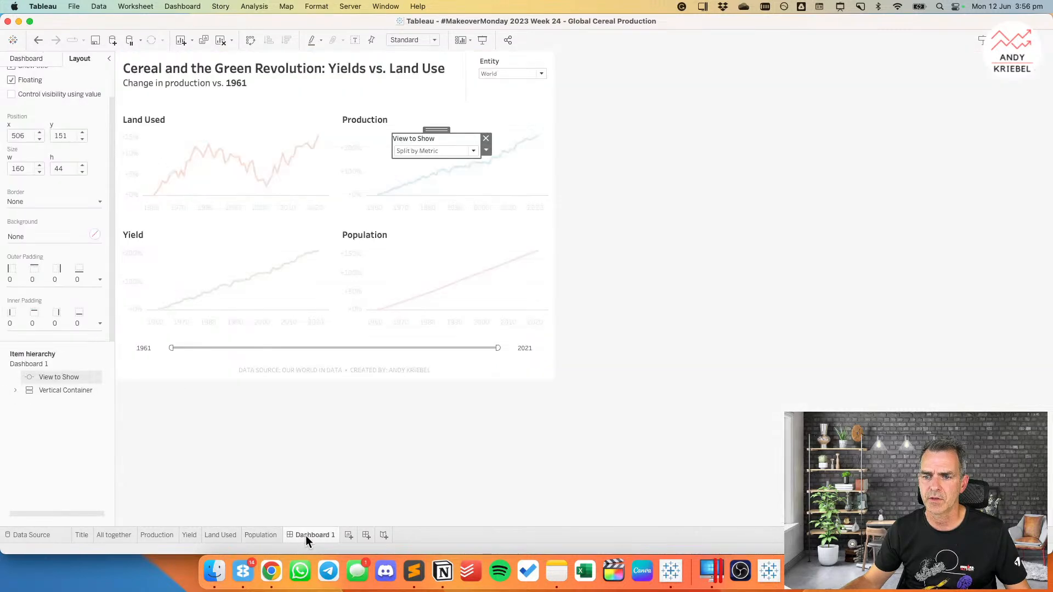
left_click(418, 154)
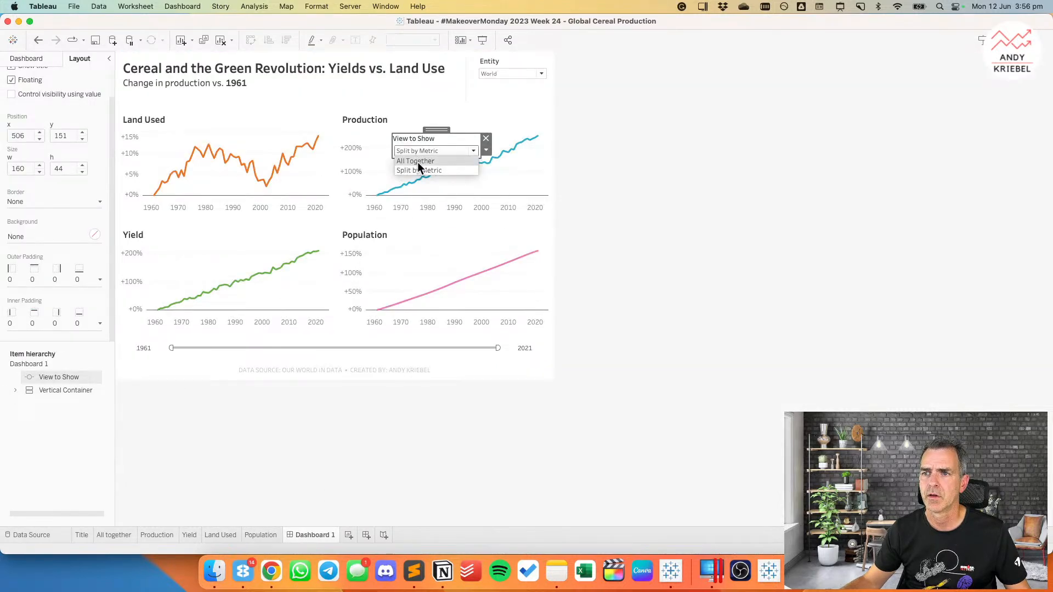
left_click(416, 162)
left_click(413, 150)
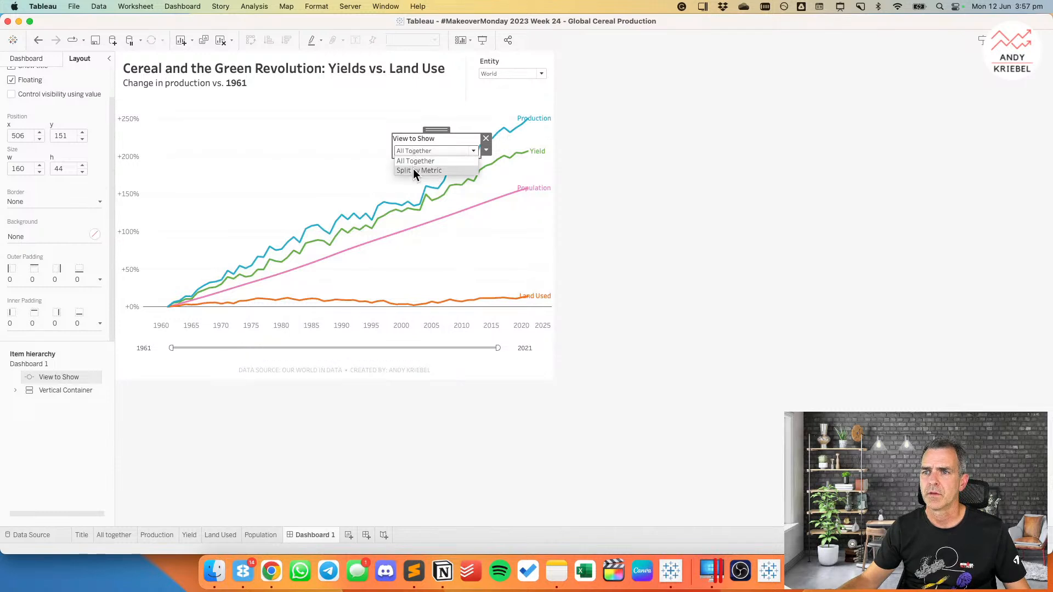
left_click(413, 169)
left_click(415, 152)
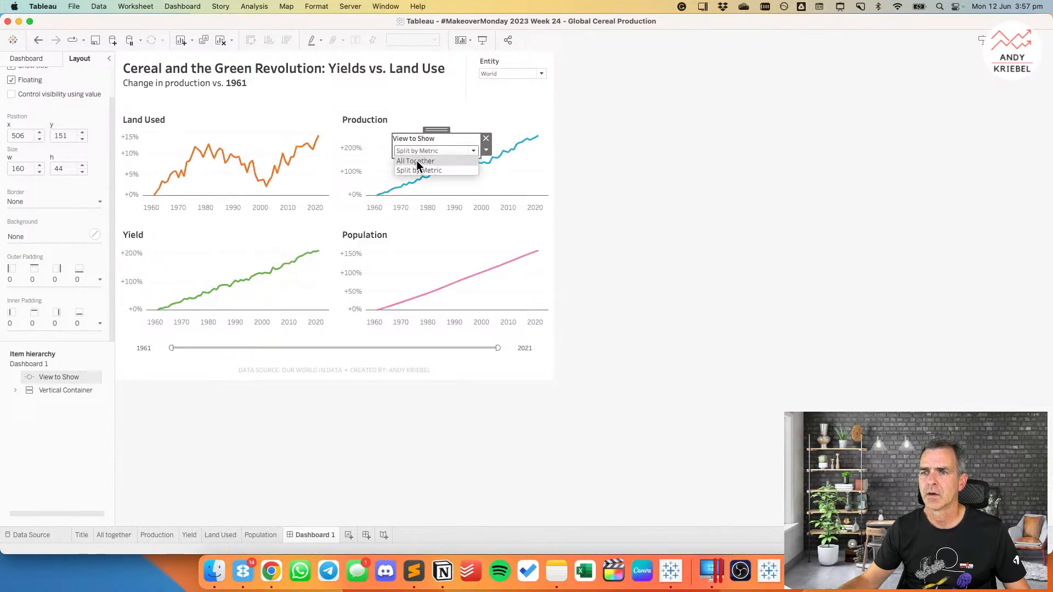
left_click(417, 160)
Step: Set the horizontal and vertical alignment of the All together sheet's line labels to Automatic and return to Dashboard 1
left_click(186, 167)
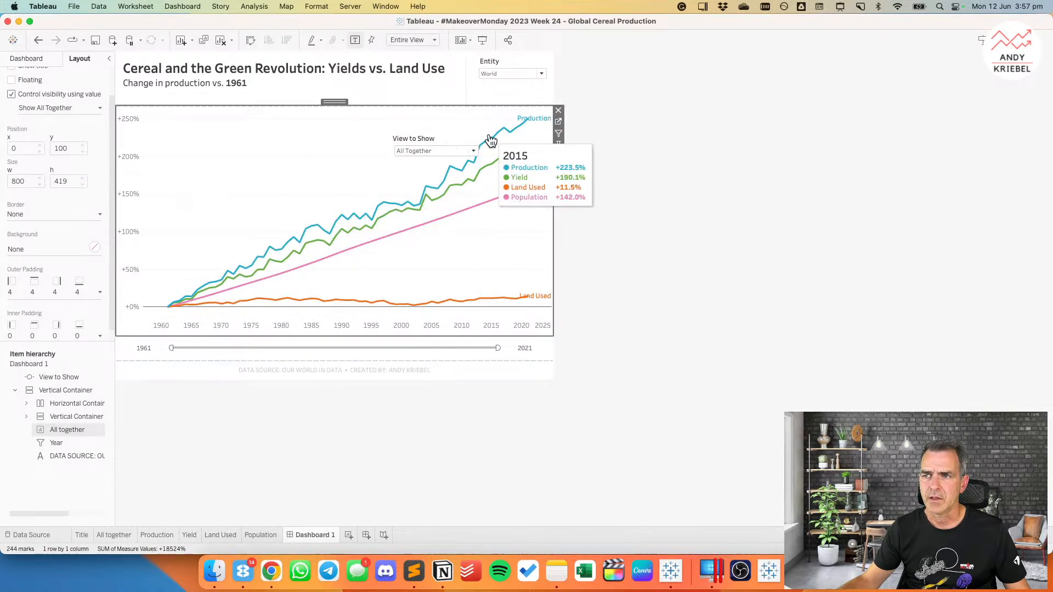
left_click(559, 125)
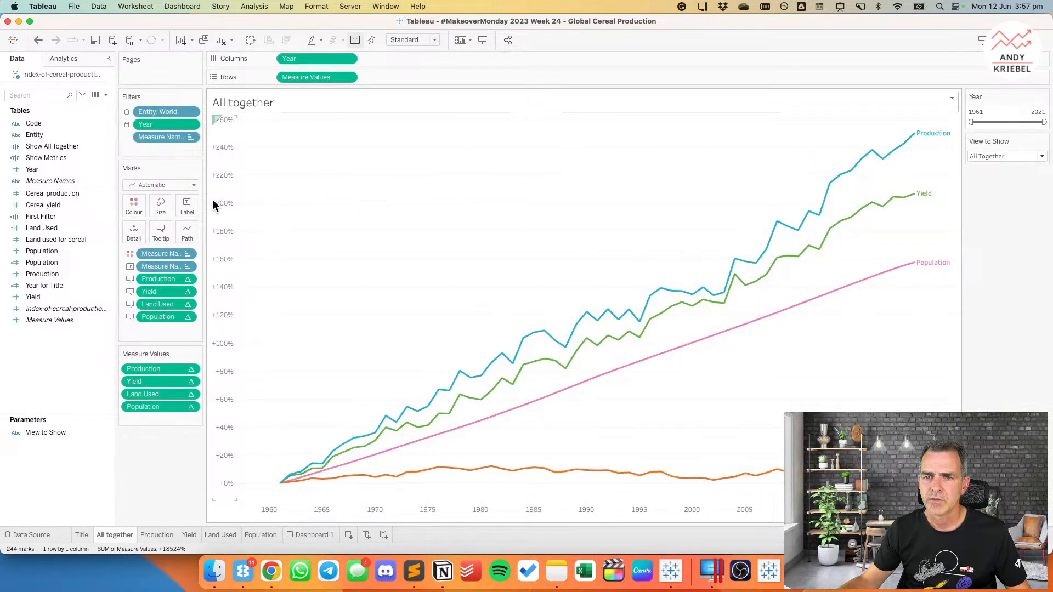
left_click(187, 206)
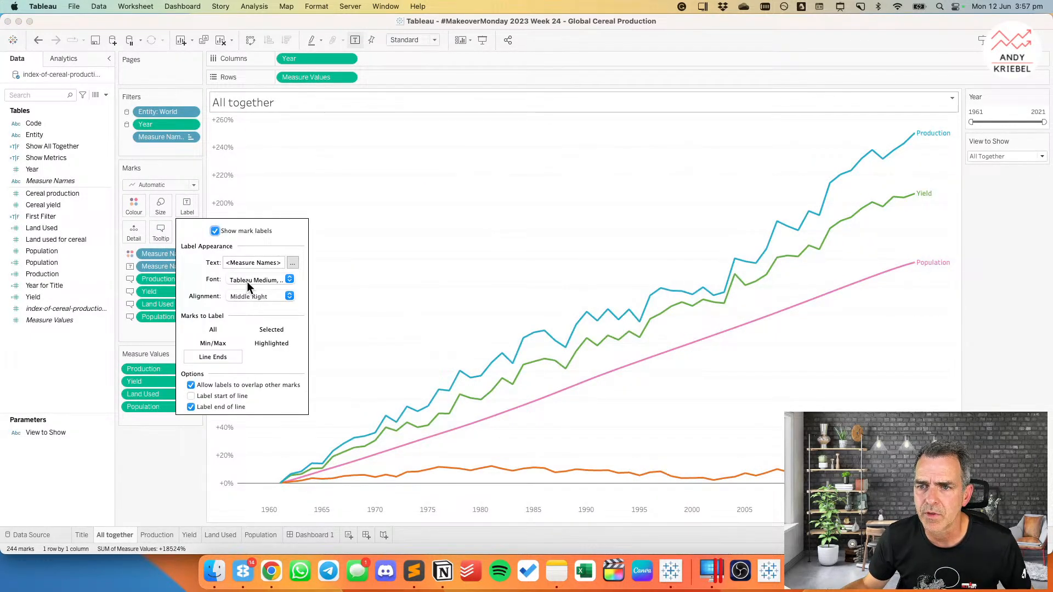
left_click(248, 296)
left_click(249, 329)
left_click(250, 381)
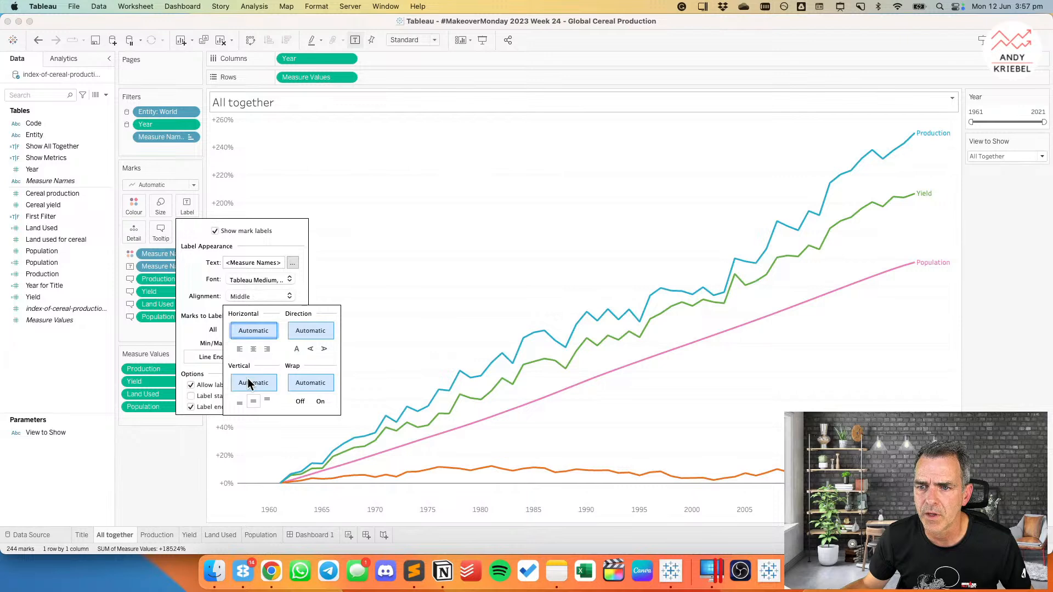
left_click(440, 266)
left_click(310, 535)
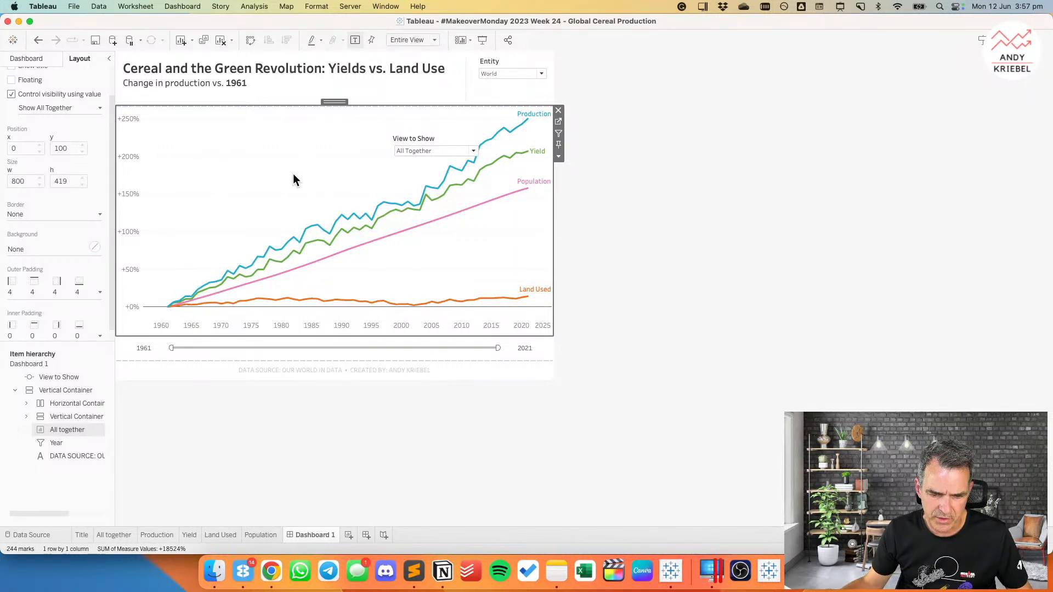
Step: Check the measures selected in the Population sheet's Measure Names filter and open the Production sheet
left_click(258, 535)
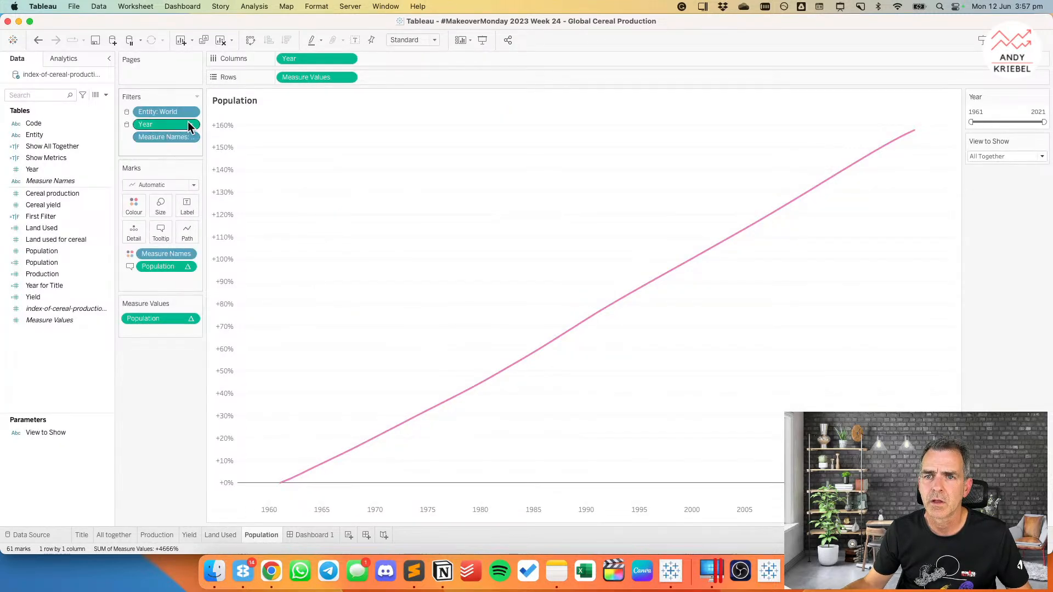
left_click(192, 136)
left_click(186, 151)
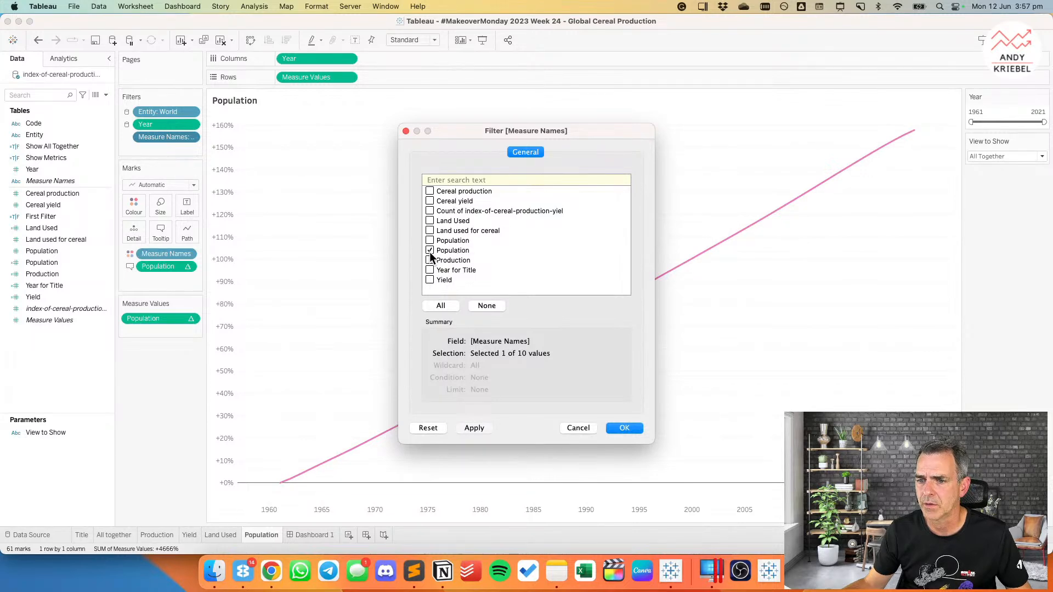
left_click(620, 428)
left_click(161, 536)
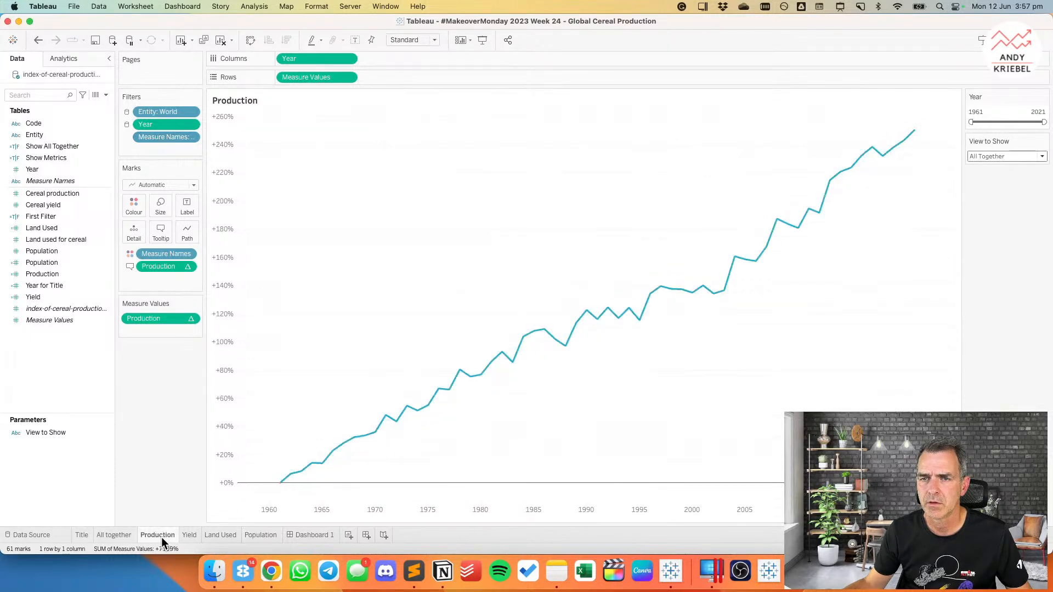
Step: Check which measures are selected in the Measure Names filters of the Production and Population sheets, leaving both filters as they are
left_click(192, 137)
left_click(180, 149)
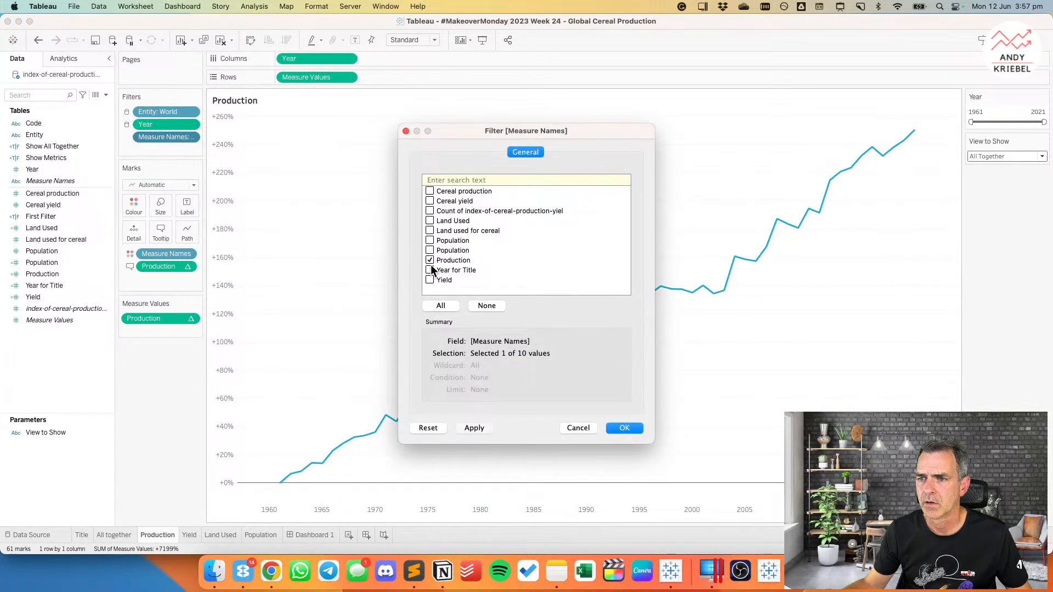
left_click(572, 428)
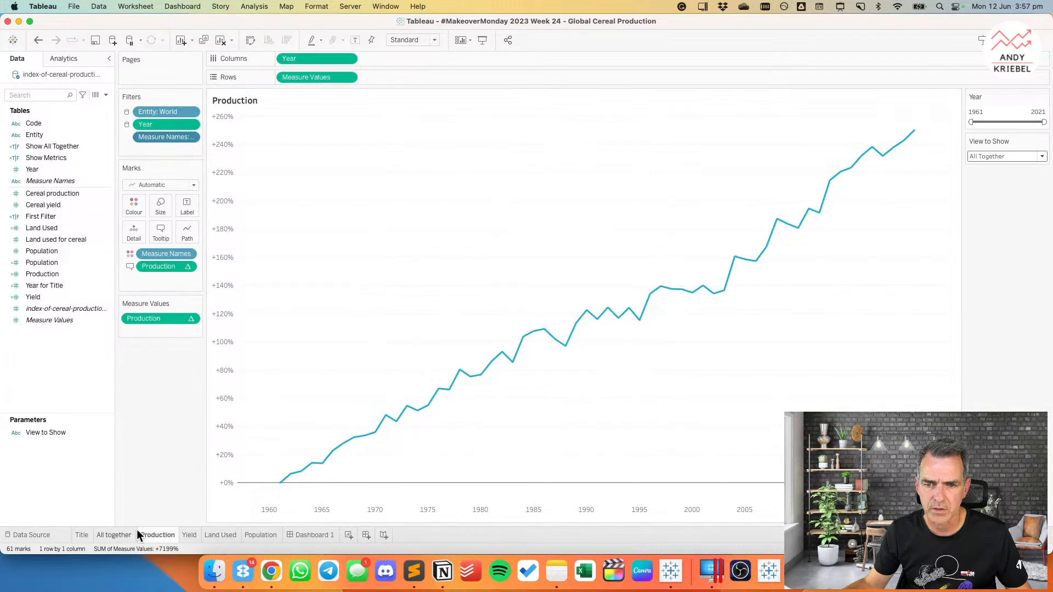
left_click(115, 535)
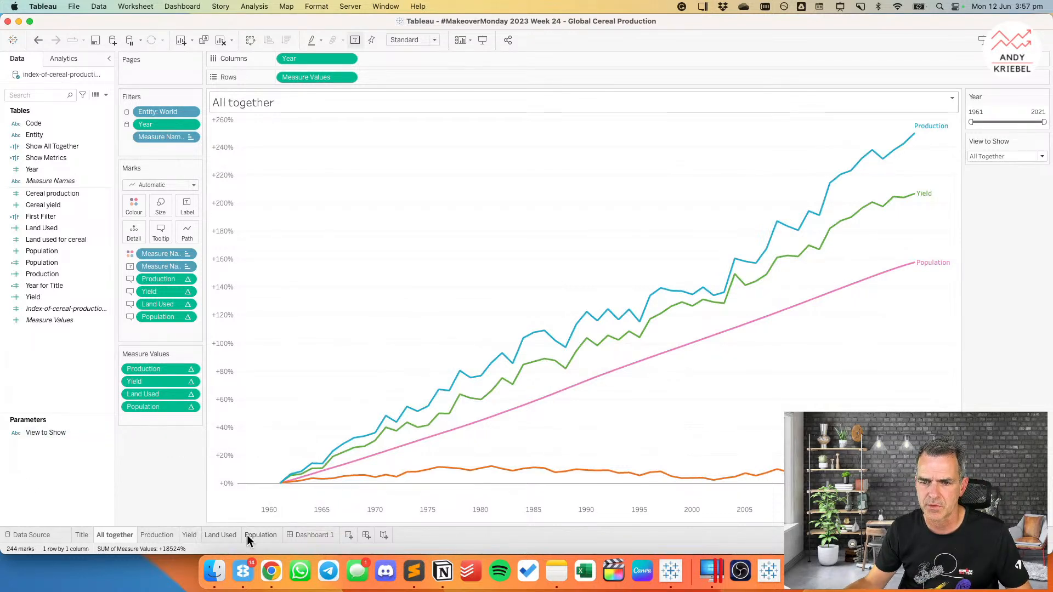
left_click(261, 535)
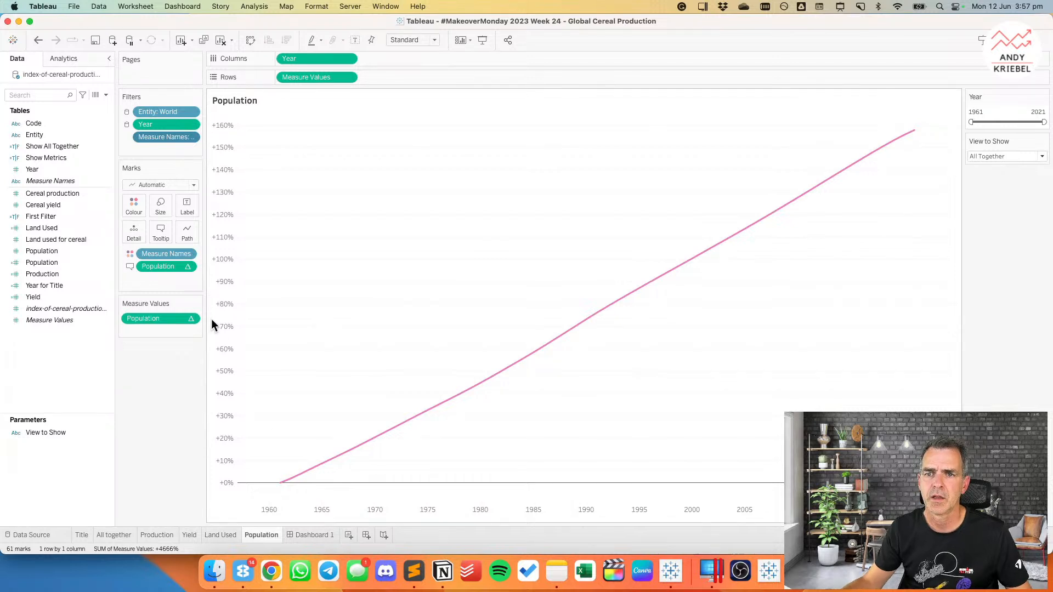
left_click(191, 138)
left_click(177, 146)
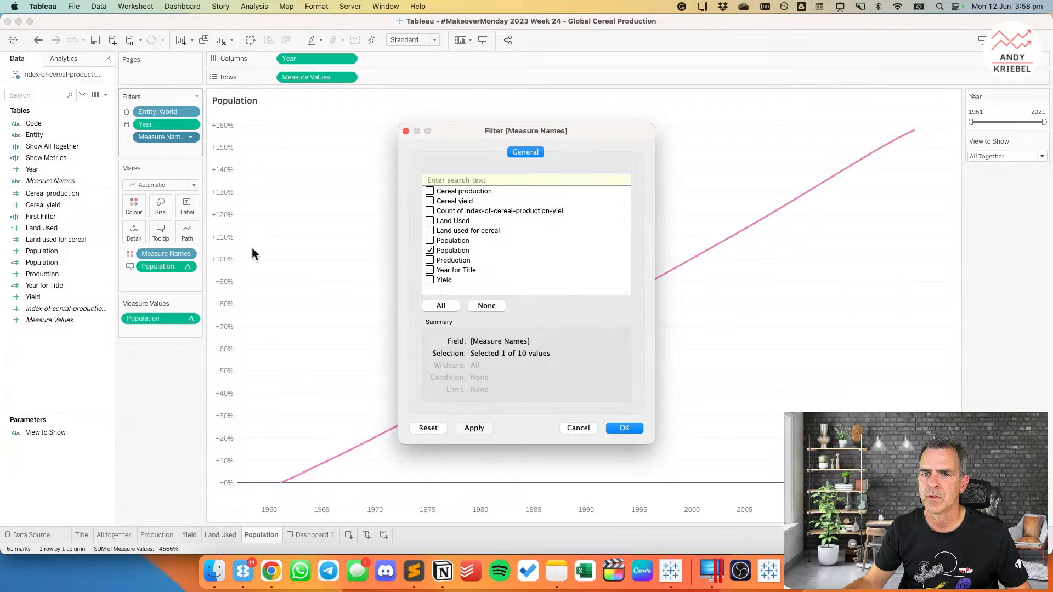
left_click(584, 428)
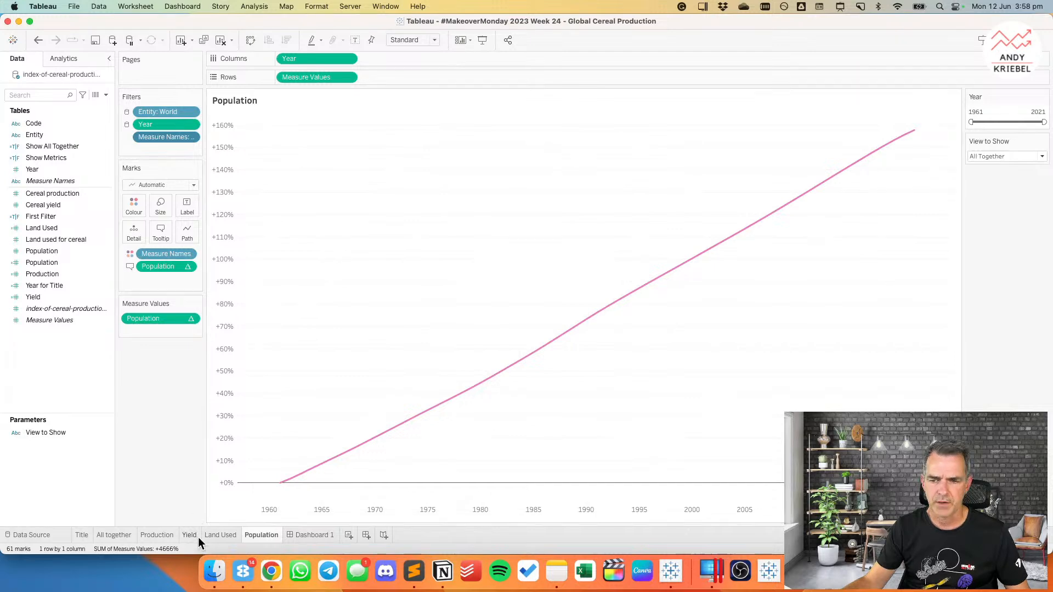
Step: Move the floating View to Show control on Dashboard 1 to about x 295, y 139, over the chart's empty area
left_click(310, 536)
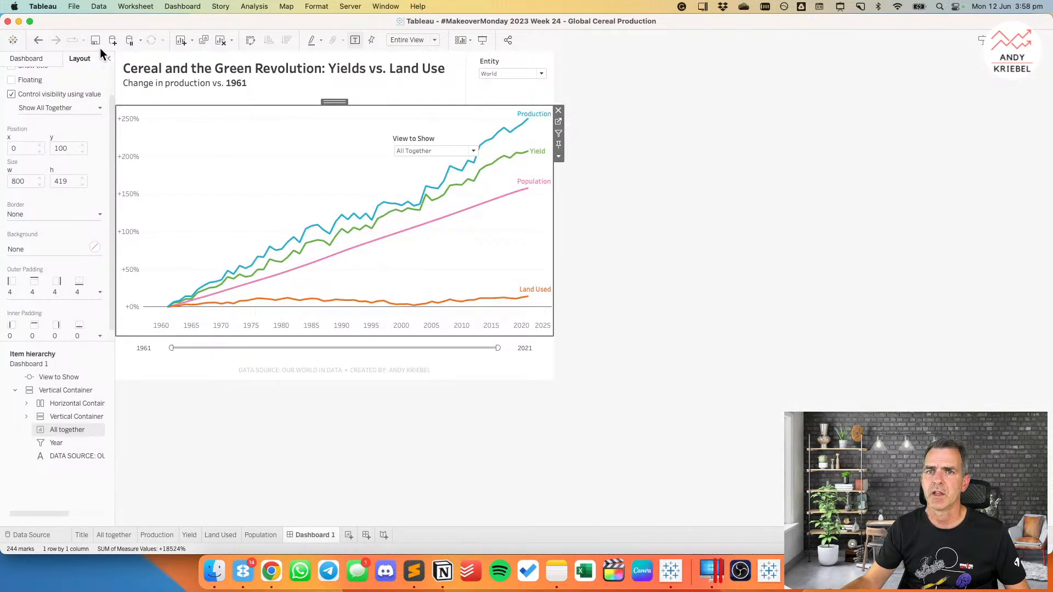
left_click(695, 237)
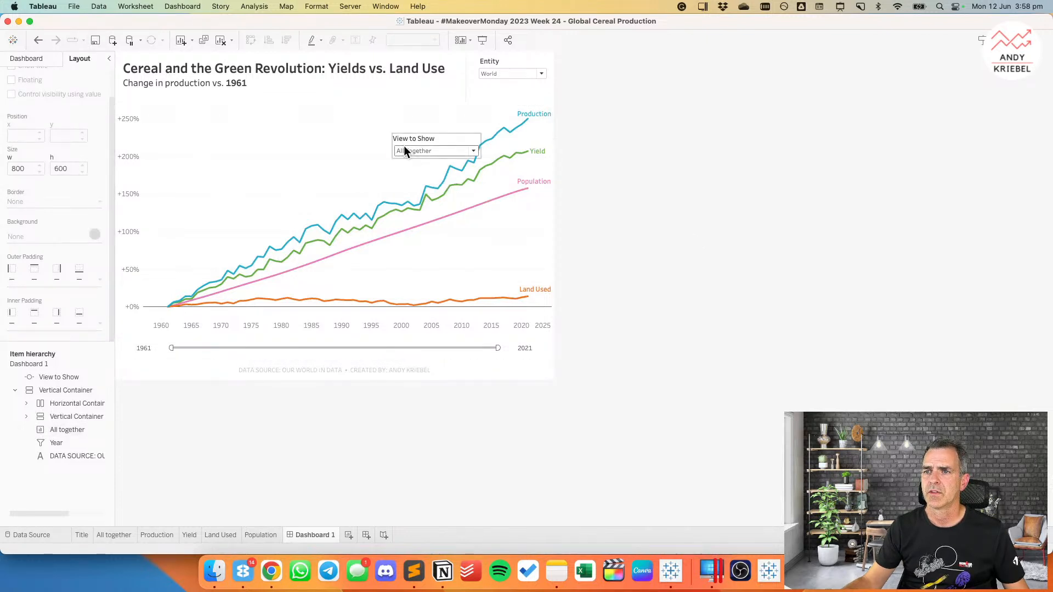
left_click(436, 139)
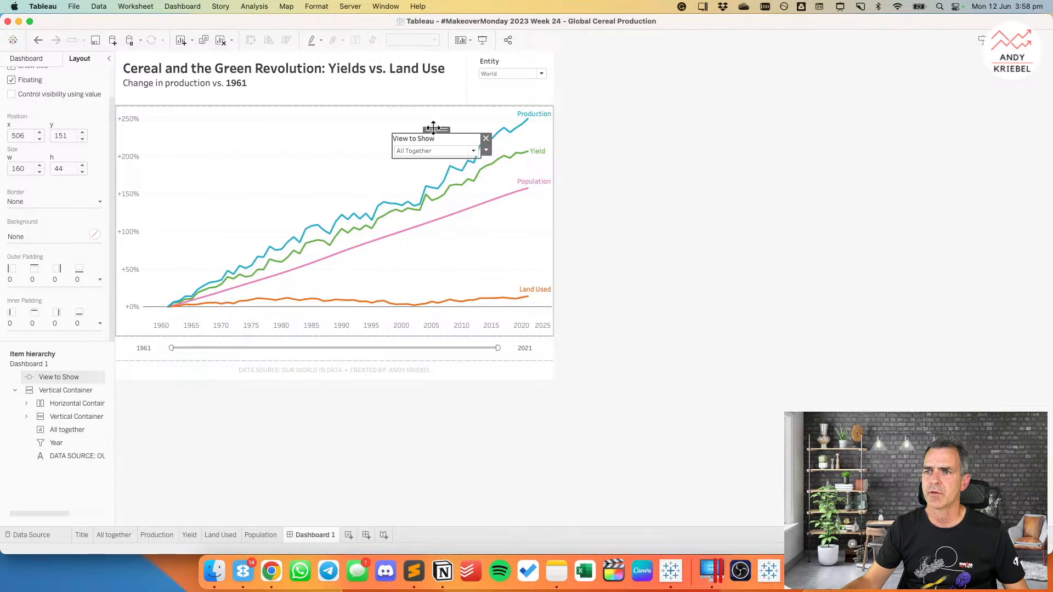
left_click_drag(435, 128, 319, 121)
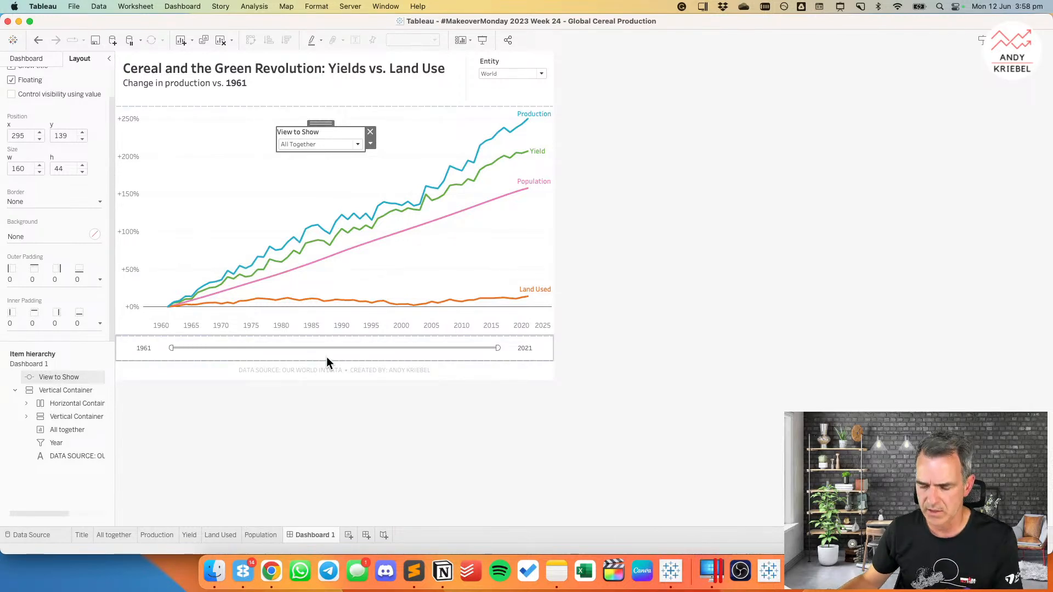
Step: Switch to Chrome to examine the view options of the original Our World in Data chart, and return to Tableau
key("super+Tab")
left_click(605, 144)
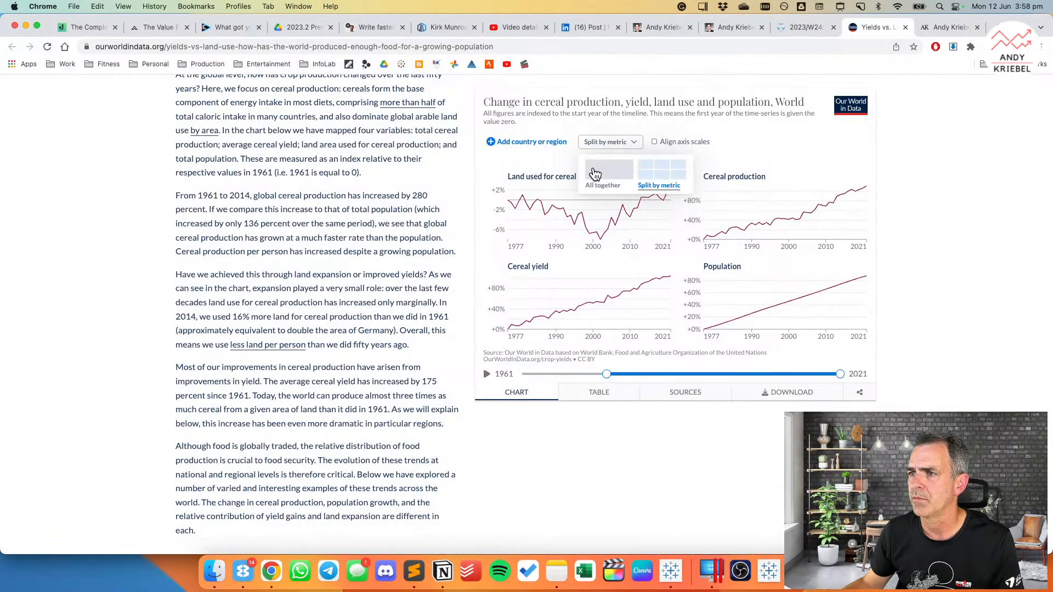
key("super+Tab")
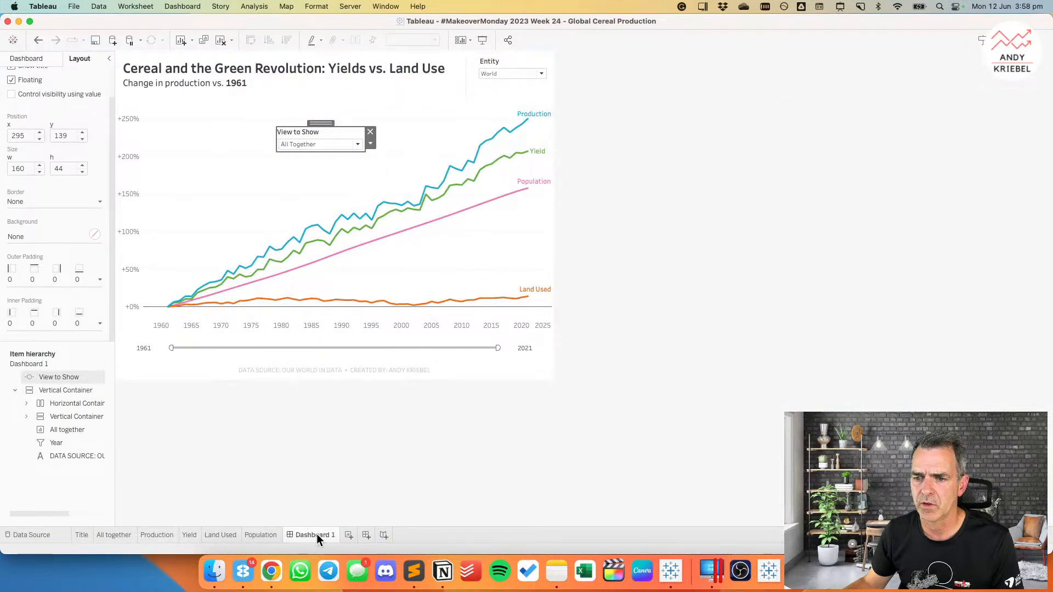
Step: Create a new worksheet with the ad hoc calculations AVG(0) and AVG(0.0) side by side on Columns
left_click(348, 535)
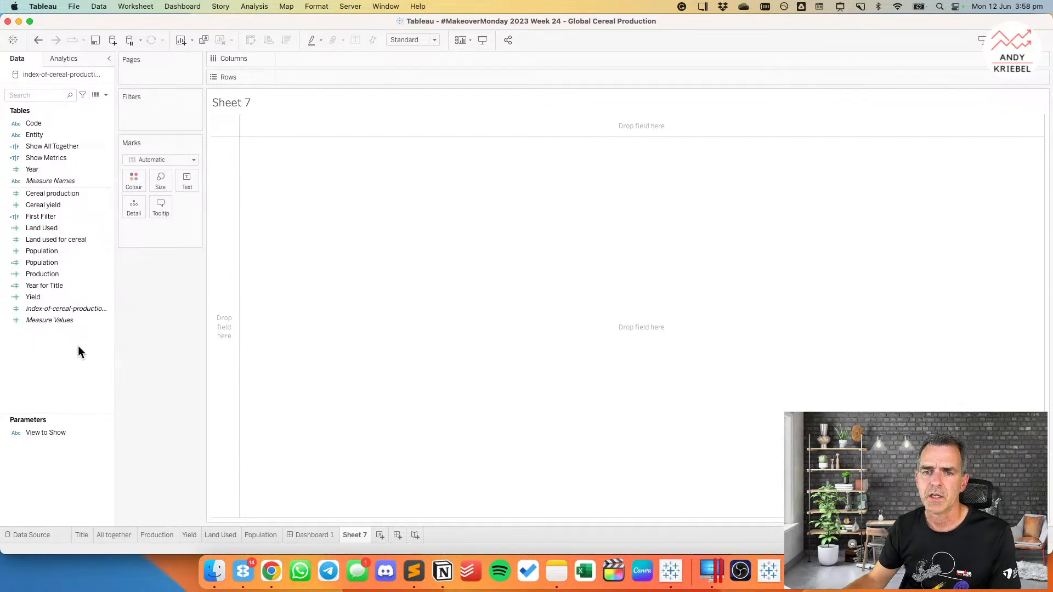
double_click(312, 56)
type("AVG(0)")
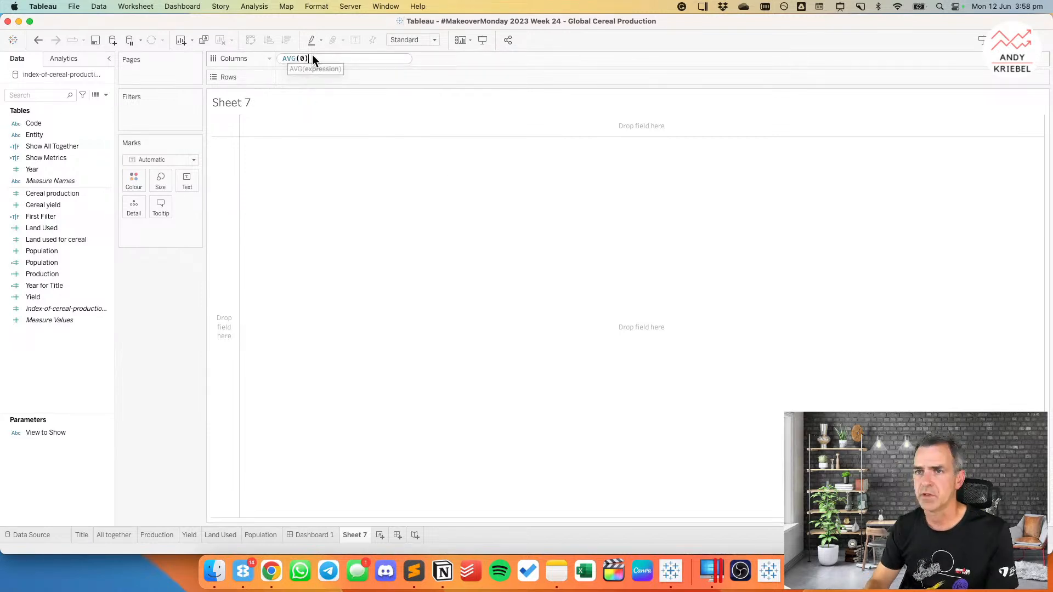
key("Return")
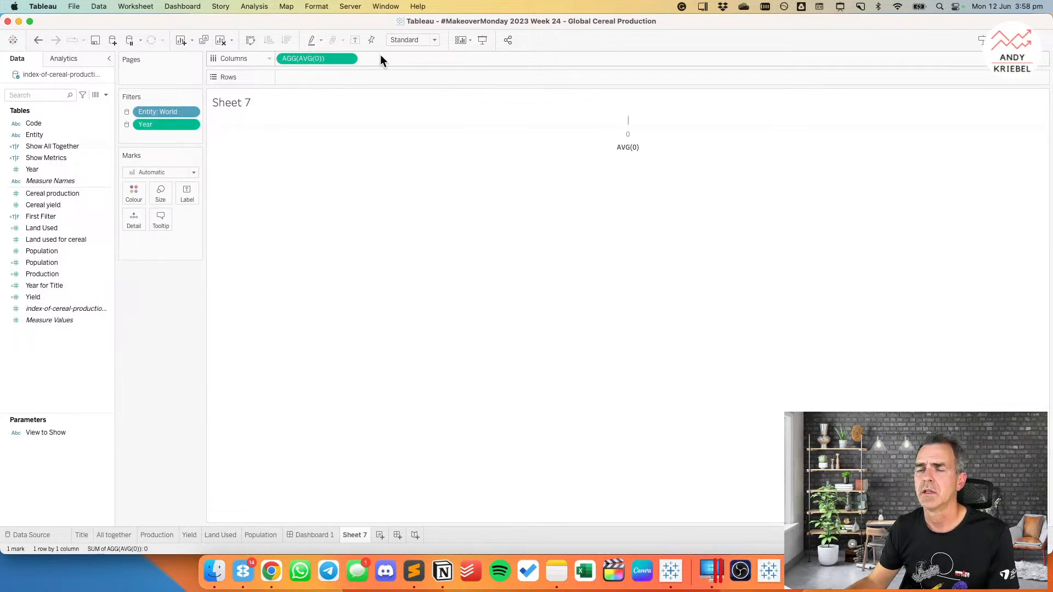
double_click(368, 57)
type("AVG")
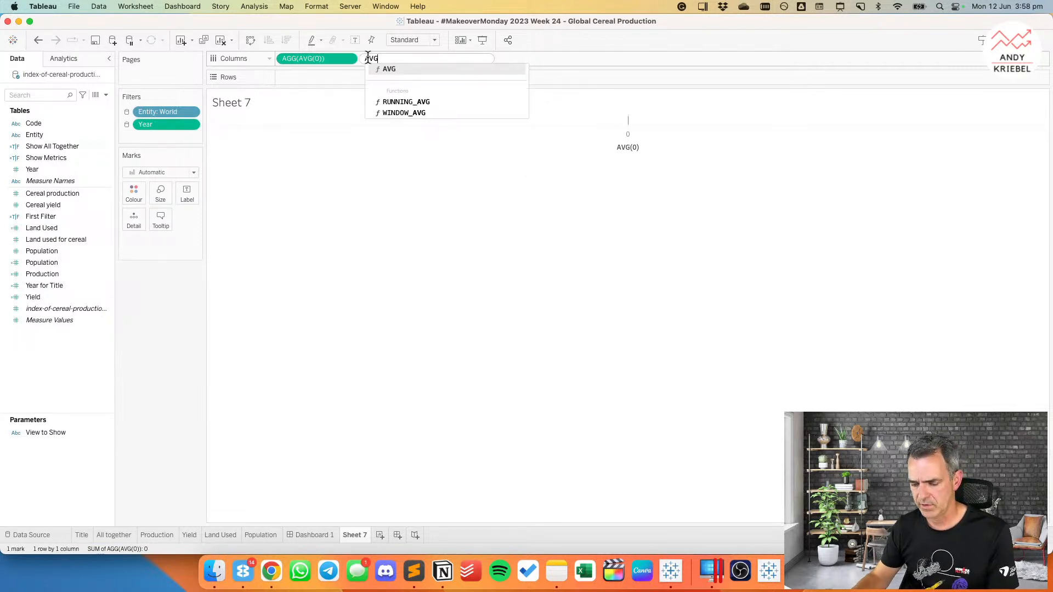
type("(0.0)")
key("Return")
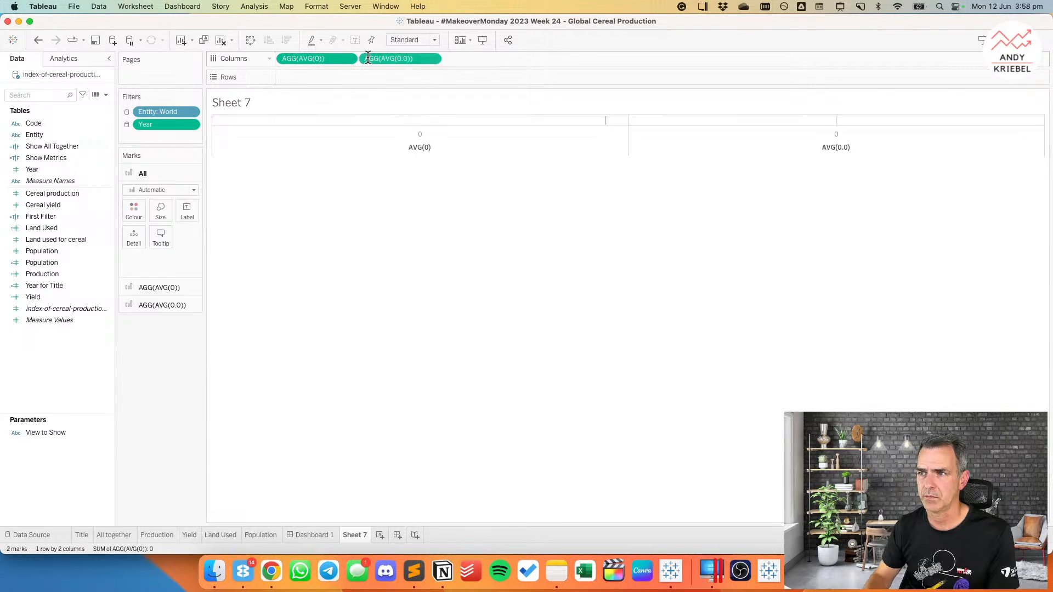
Step: Set the mark type of all marks to Shape and assign the pink OFF toggle from the Buttons palette
left_click(150, 190)
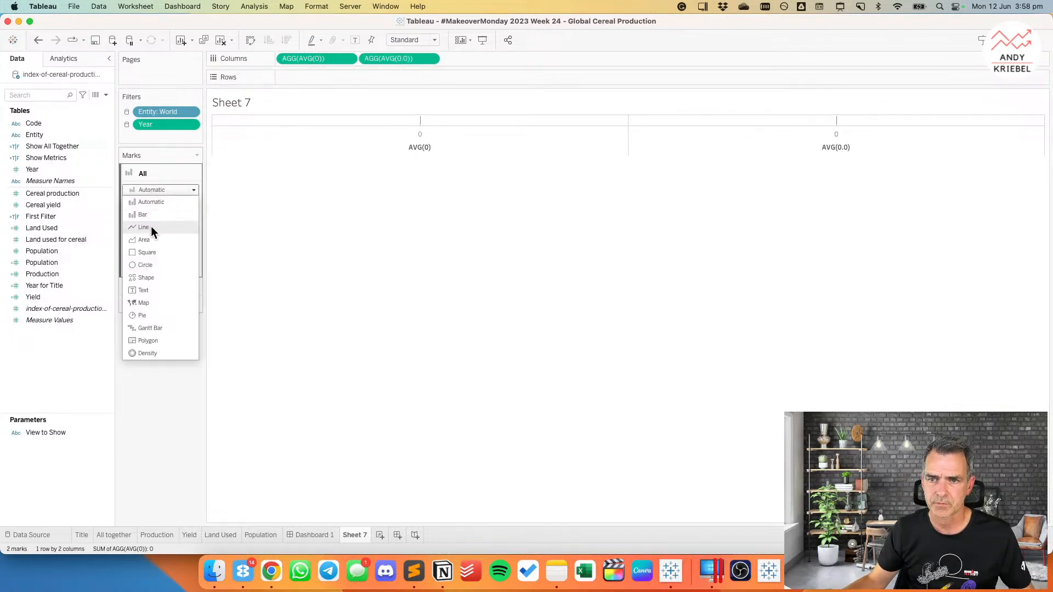
left_click(153, 278)
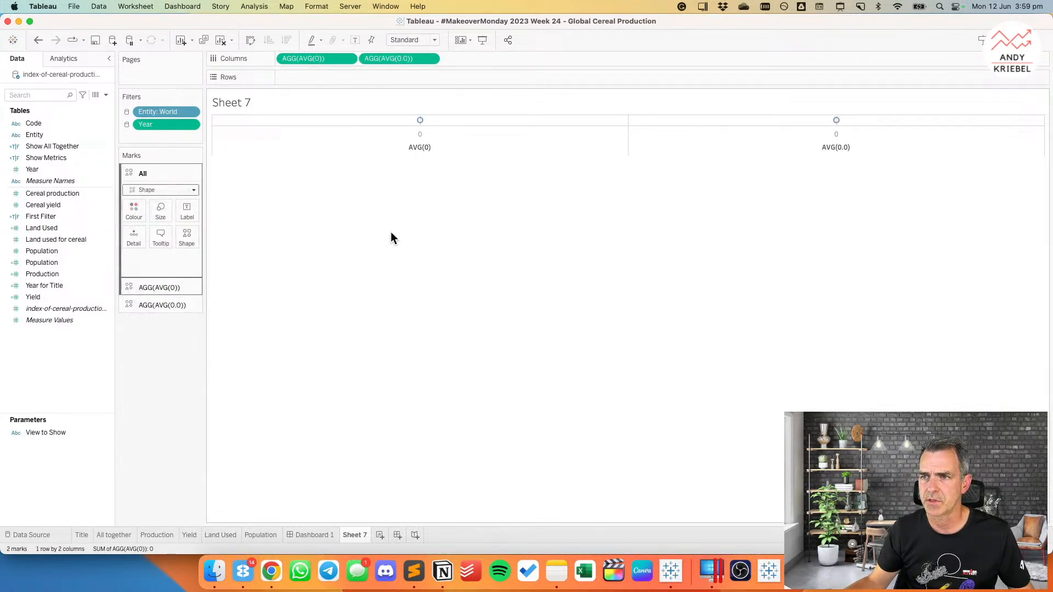
left_click(185, 238)
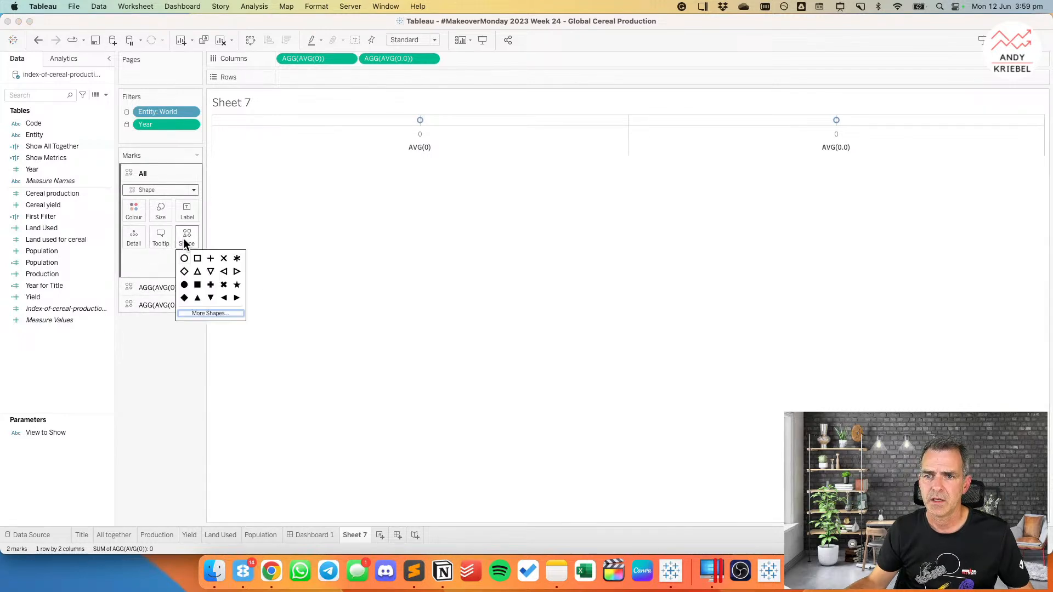
left_click(208, 313)
left_click(529, 207)
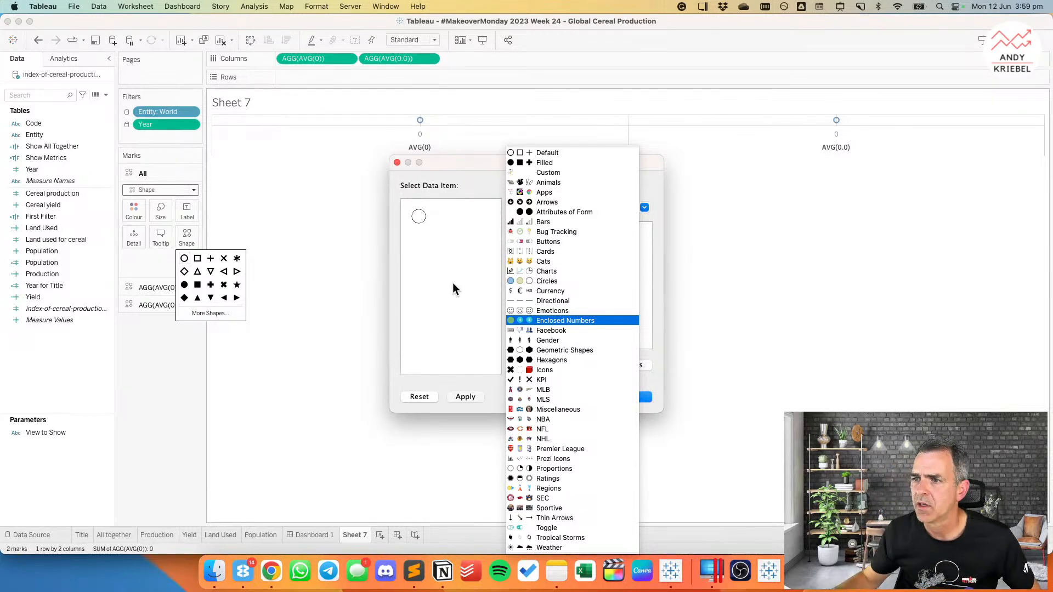
left_click(555, 242)
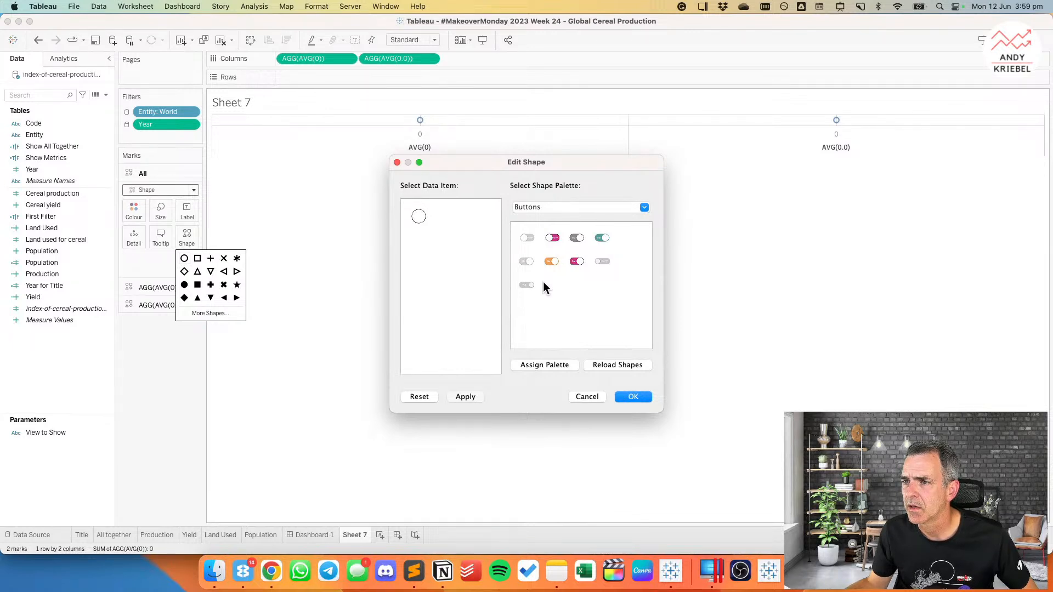
left_click(552, 240)
left_click(466, 397)
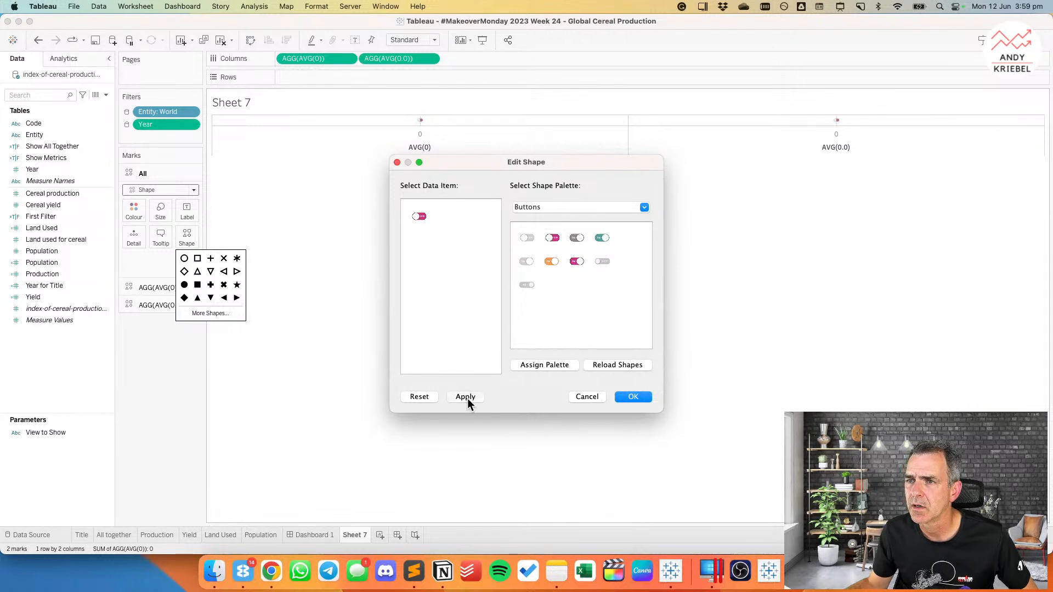
left_click(621, 397)
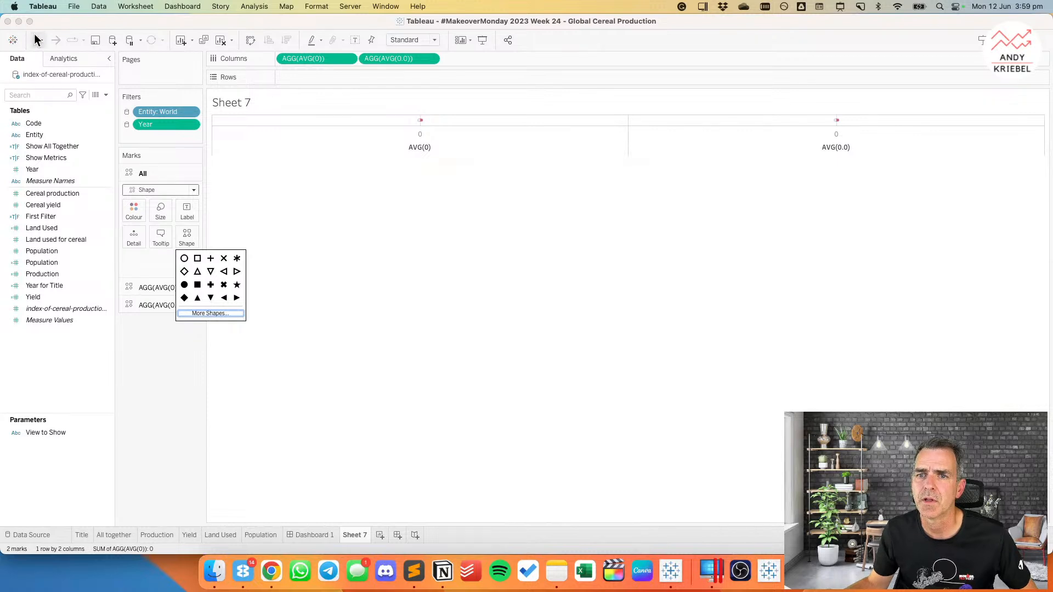
Step: Increase the size of the toggle marks and make the row taller so the toggles display larger
left_click(158, 210)
left_click_drag(167, 236, 175, 237)
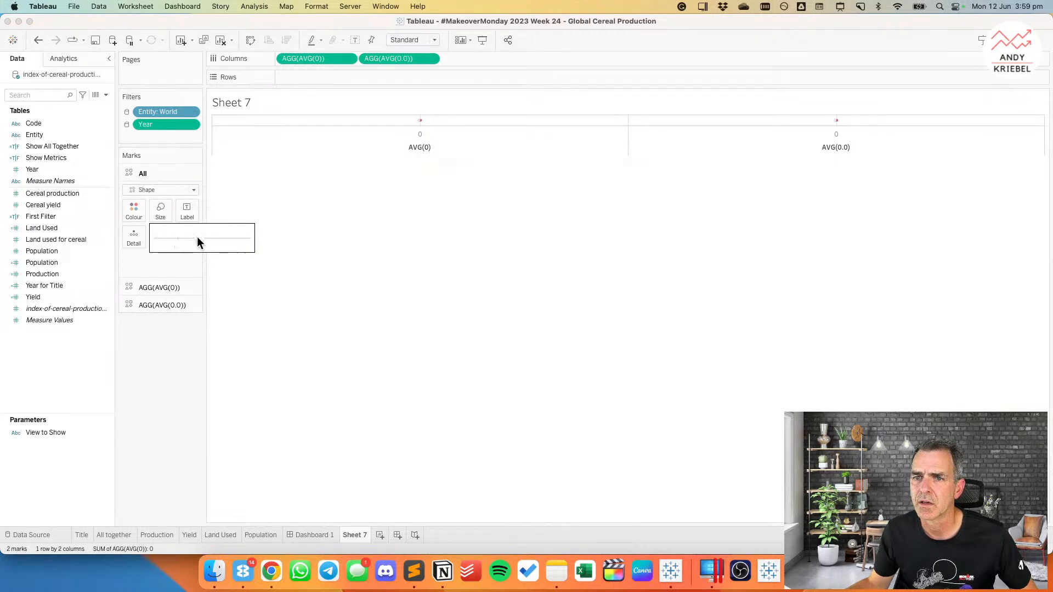
left_click(380, 192)
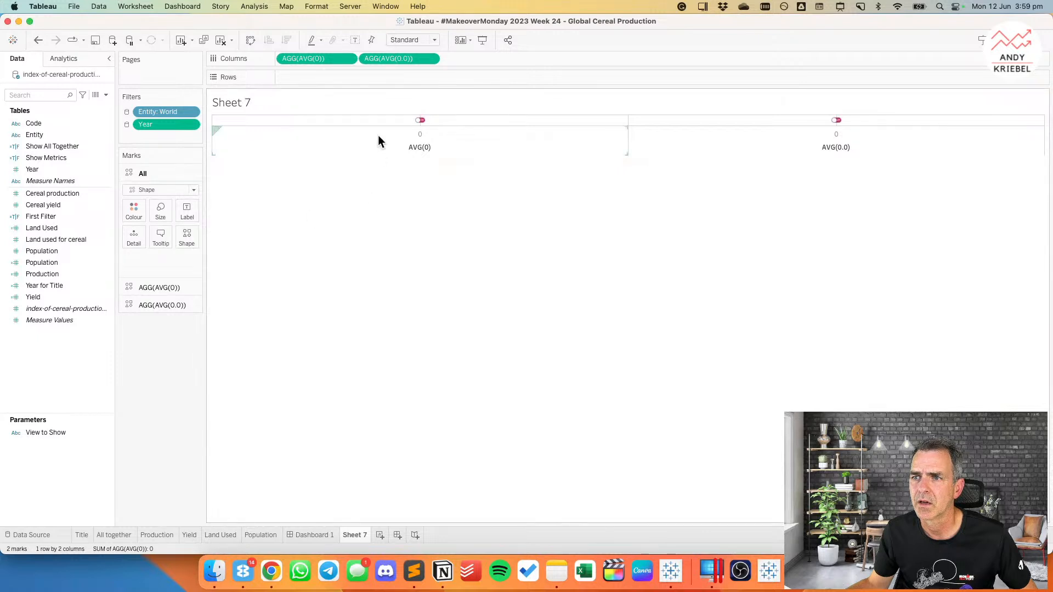
left_click_drag(376, 126, 376, 157)
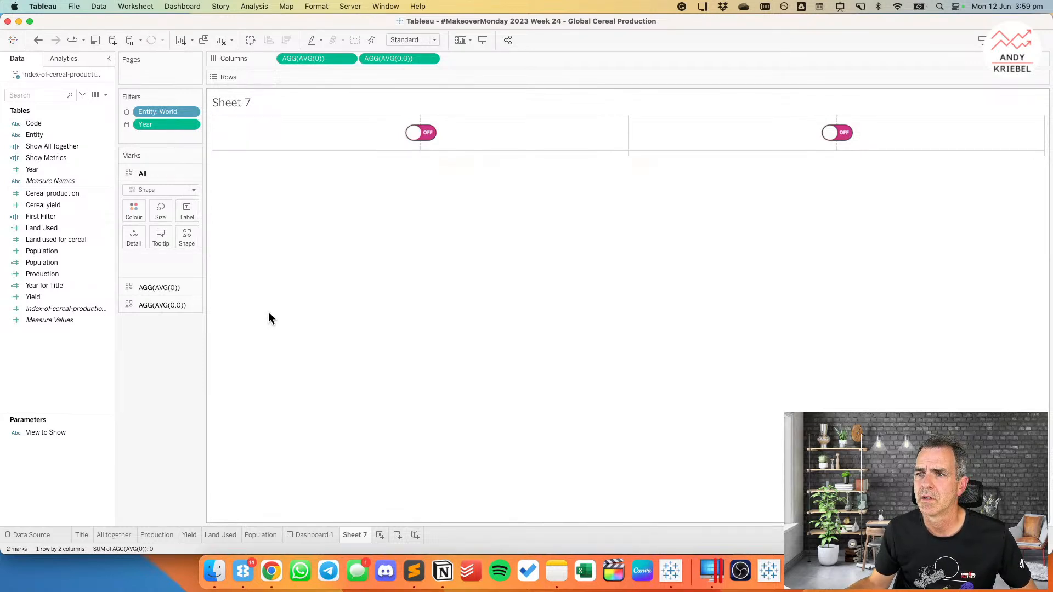
mouse_move(425, 144)
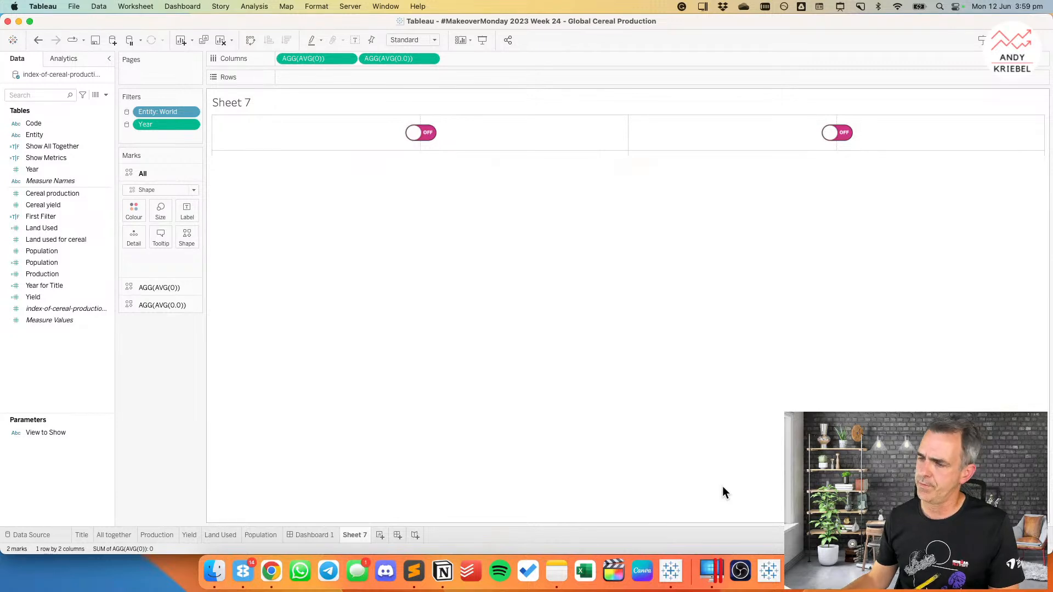
Step: Open Microsoft PowerPoint, create a blank presentation and delete the title and subtitle placeholders from its slide
key("super+space")
type("POWER")
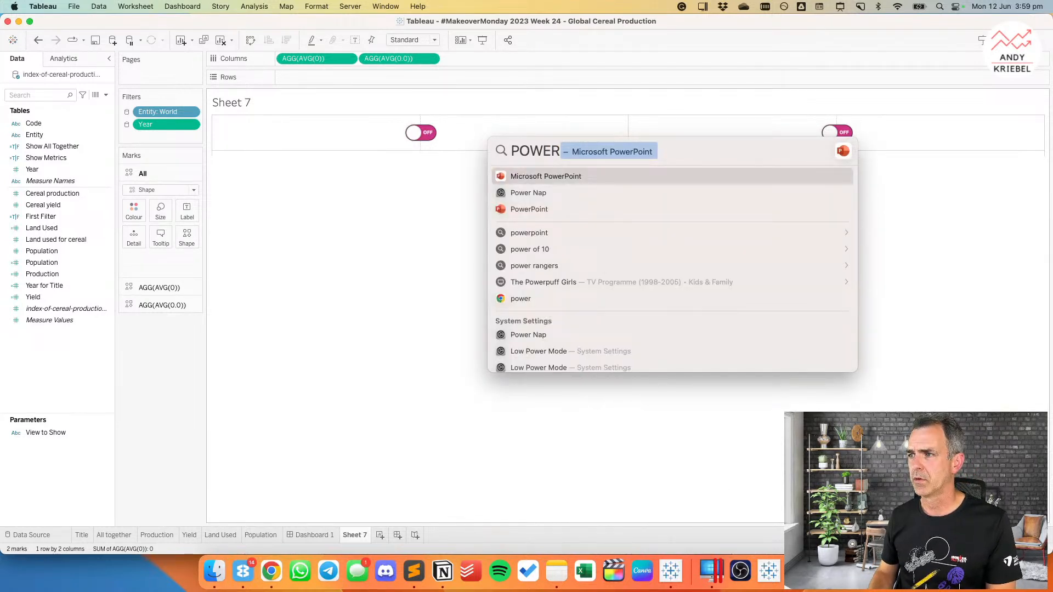
key("Return")
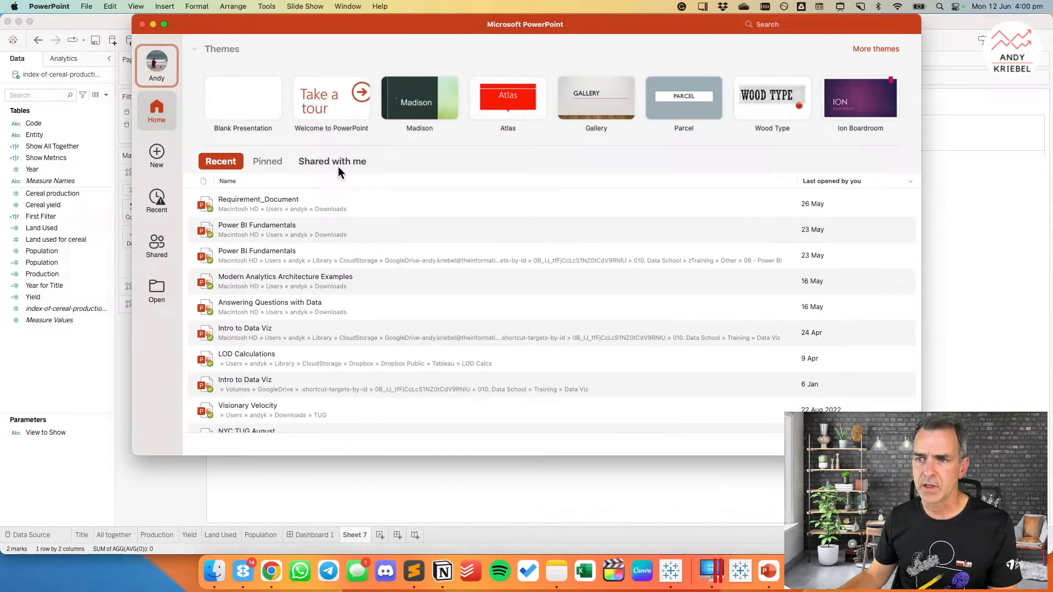
left_click(246, 94)
key("Return")
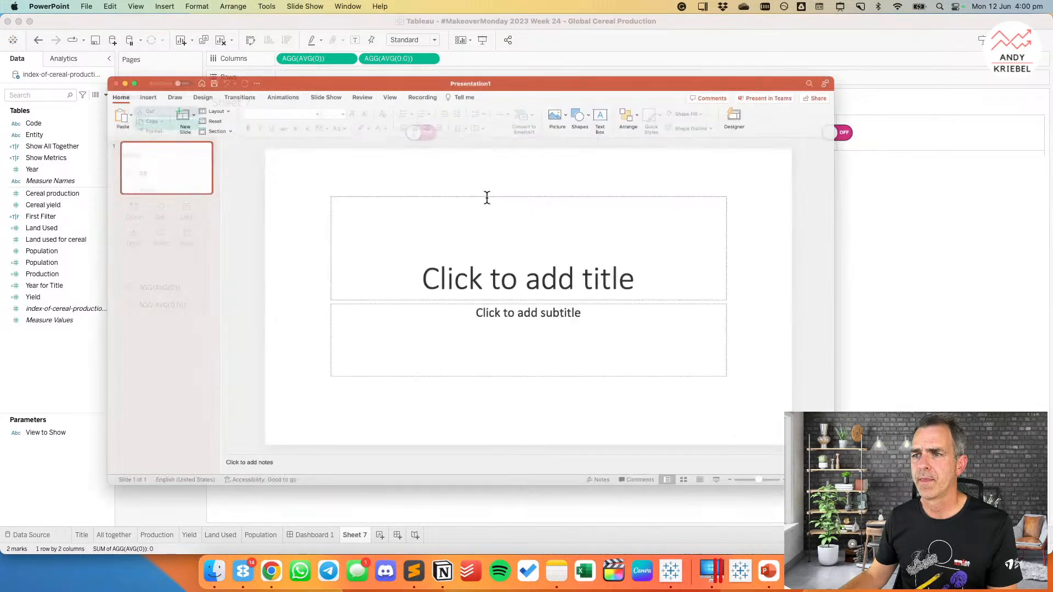
left_click_drag(647, 454, 677, 410)
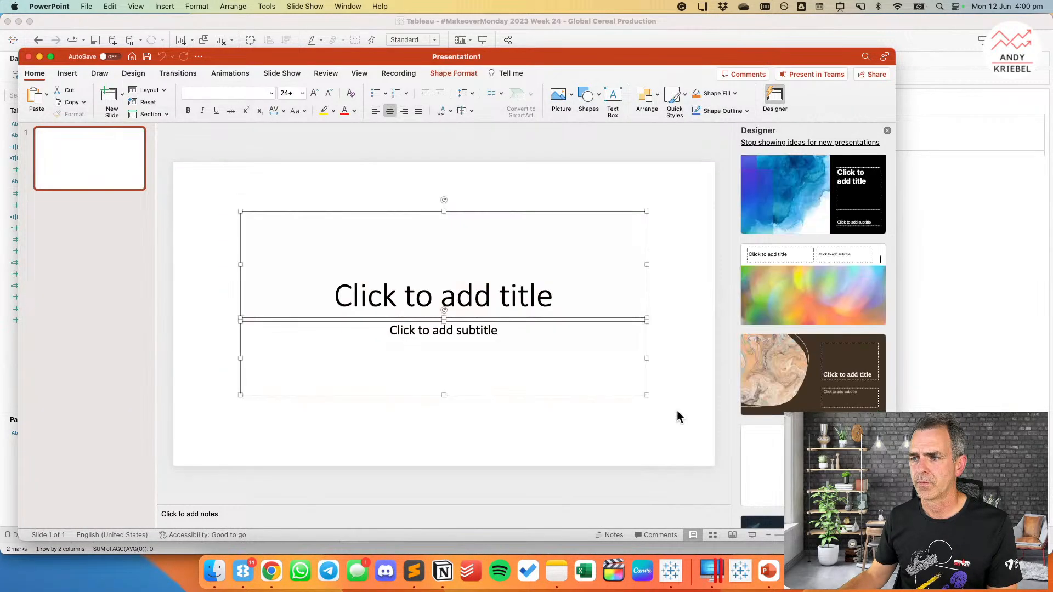
key("Delete")
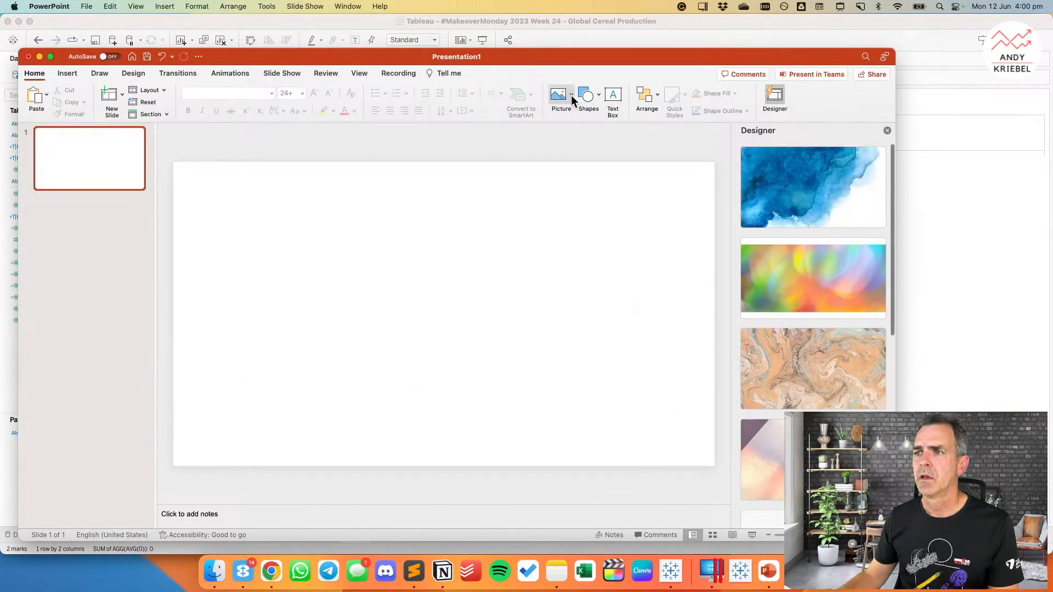
left_click(589, 93)
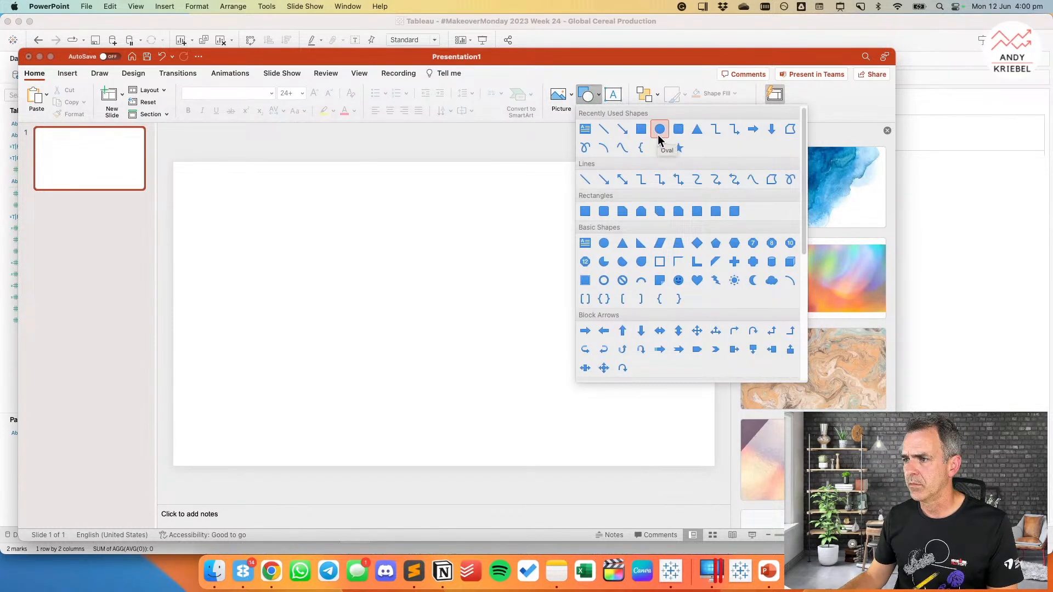
left_click(660, 129)
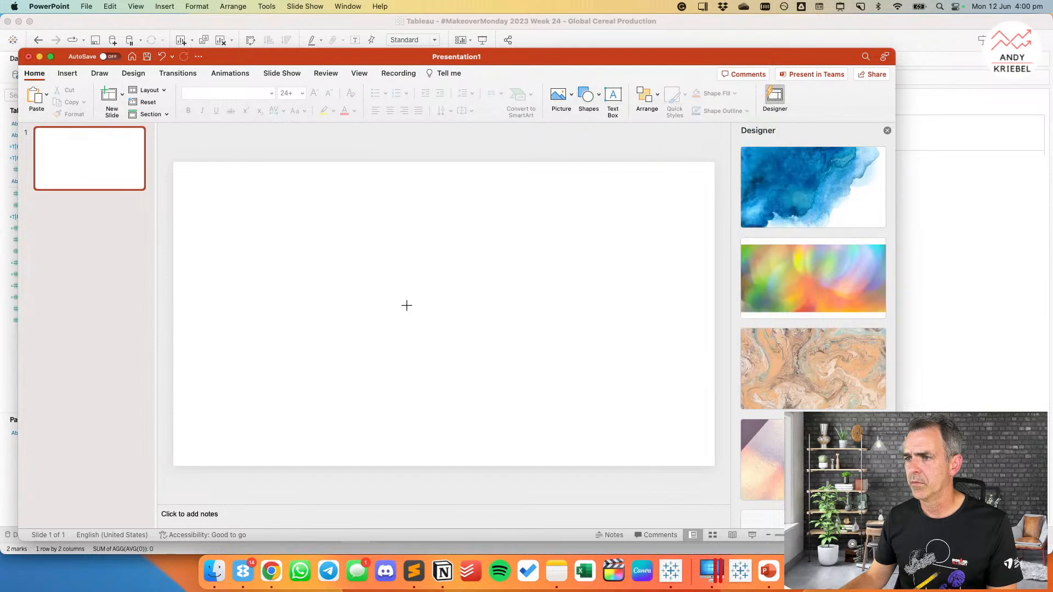
left_click_drag(285, 258, 384, 296)
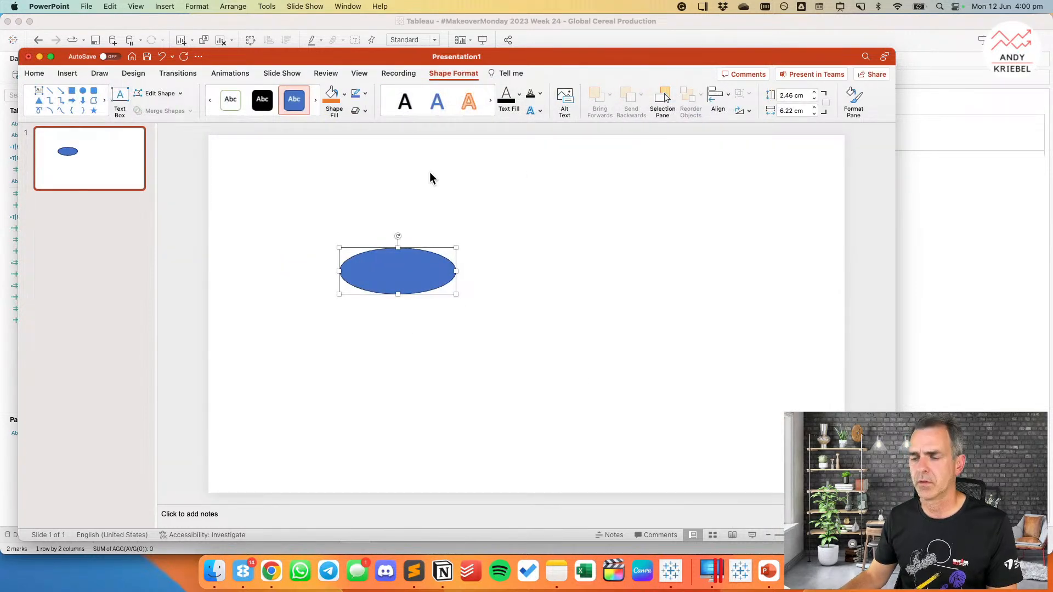
key("Delete")
Step: Draw a rounded rectangle about 8.2 cm wide and 1.4 cm high on the blank slide
left_click(588, 102)
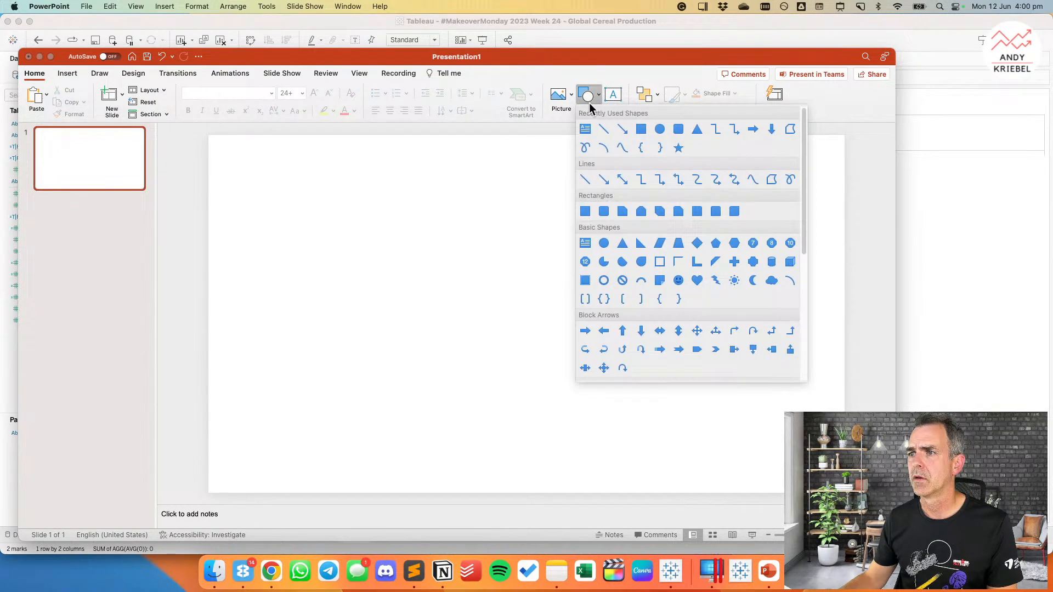
left_click(678, 127)
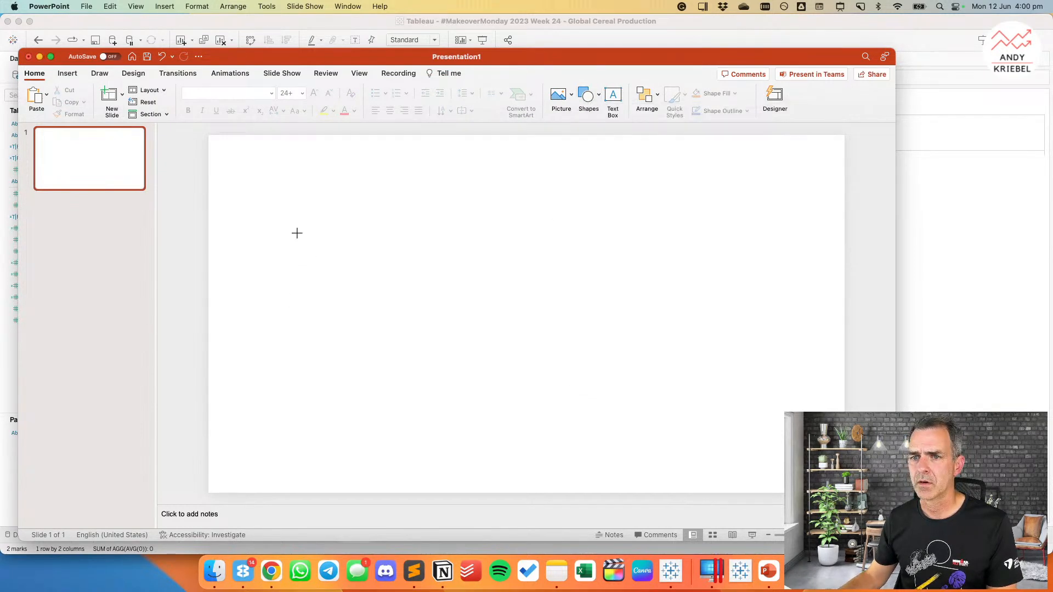
left_click_drag(298, 235, 452, 262)
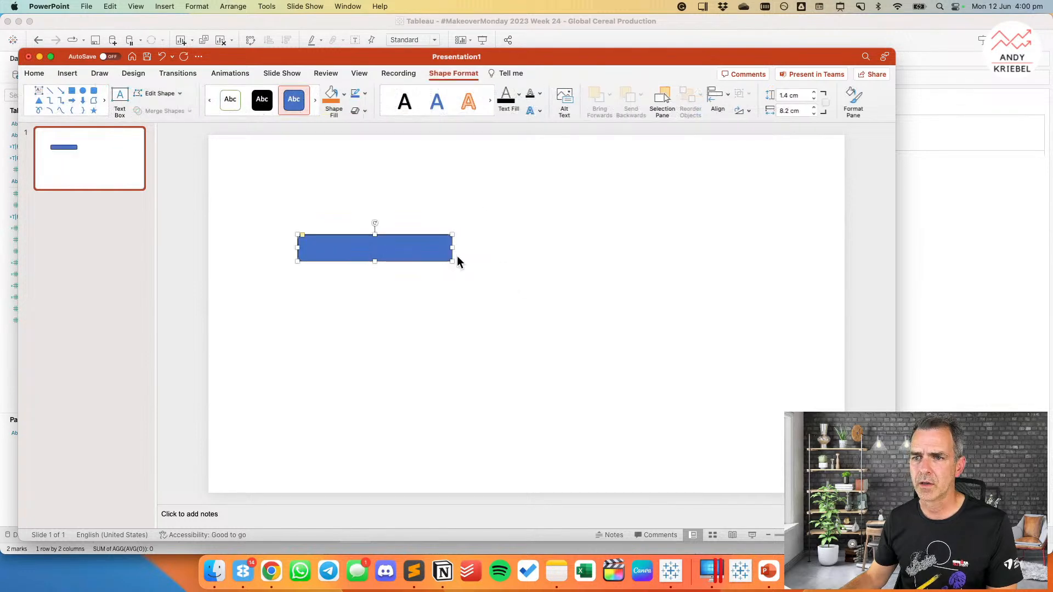
Step: Remove the fill from the rounded rectangle
left_click(365, 95)
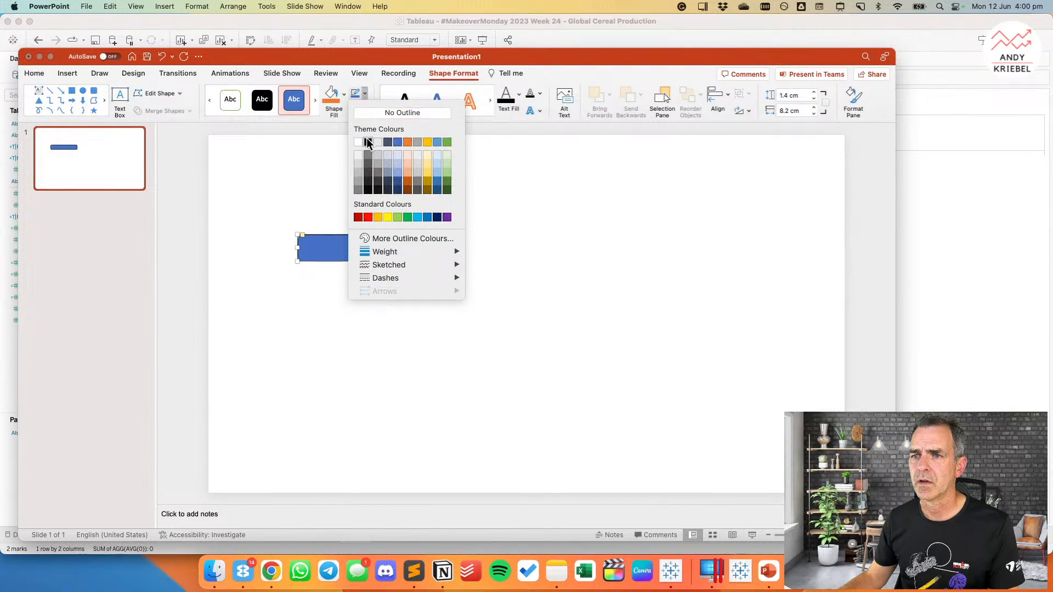
left_click(344, 93)
left_click(344, 93)
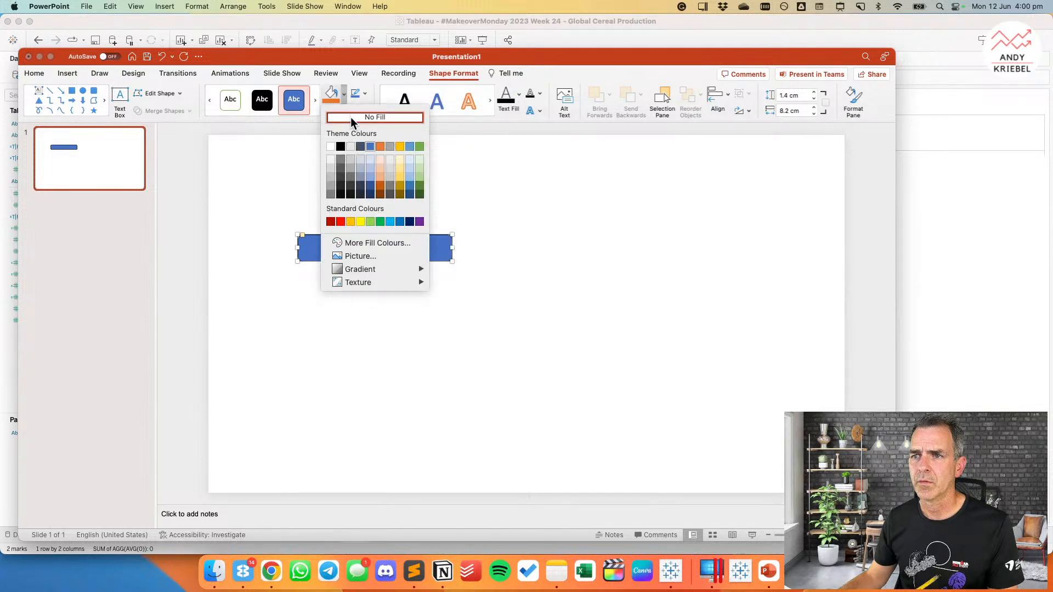
left_click(351, 117)
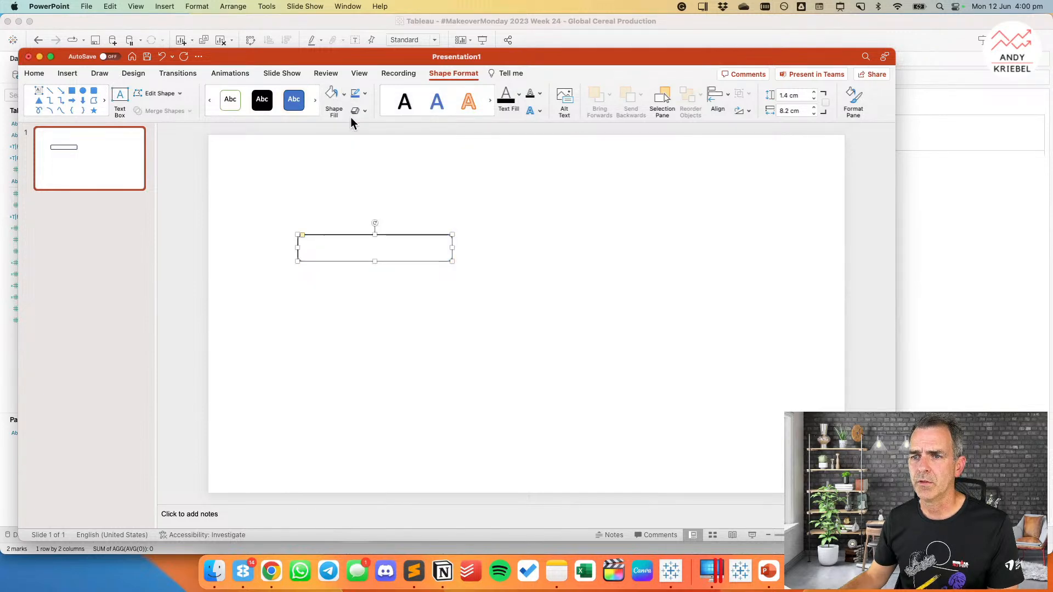
left_click(391, 188)
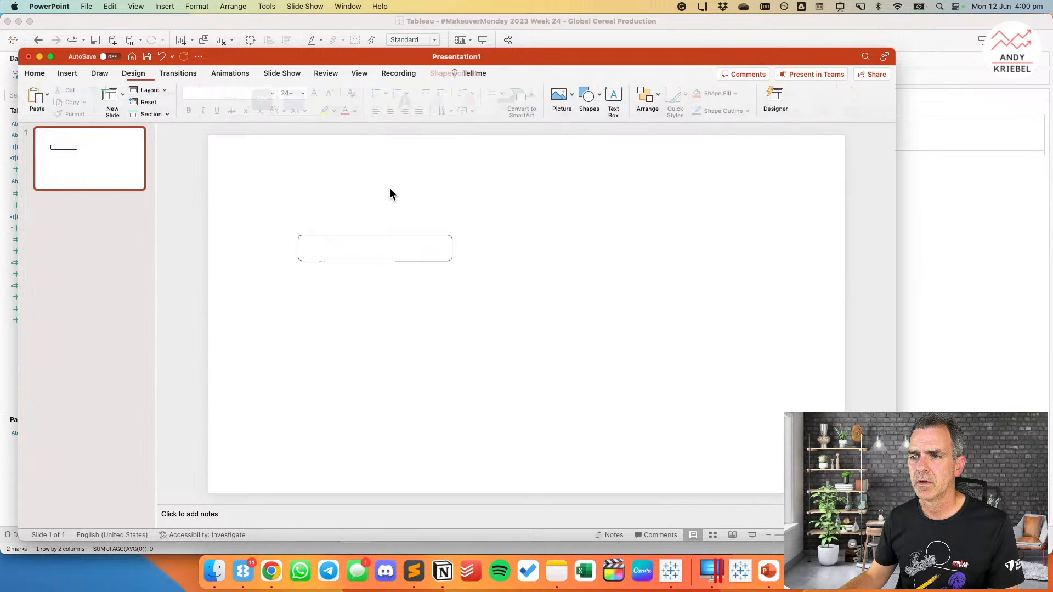
Step: Narrow the rounded rectangle to about 4.85 cm wide
left_click(382, 235)
left_click(386, 215)
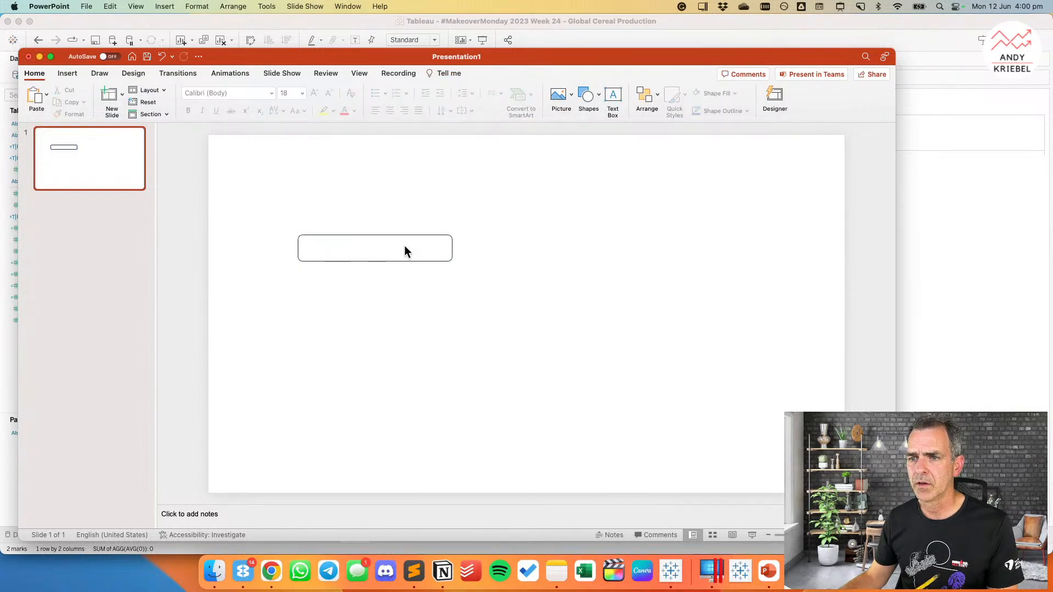
left_click(453, 249)
left_click_drag(454, 248, 390, 247)
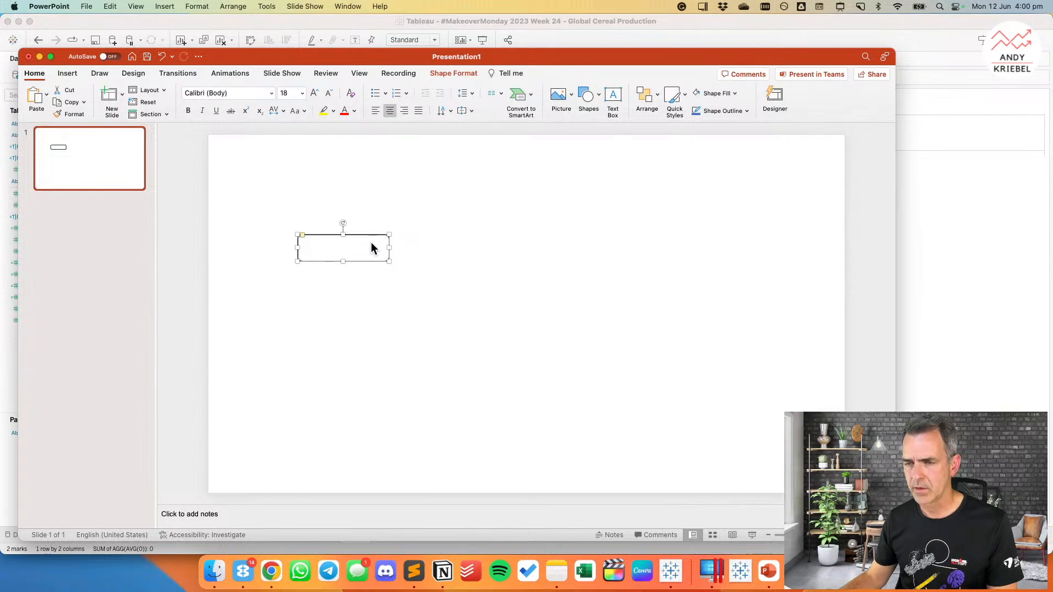
Step: Start saving the rounded rectangle as a PNG picture, with the Buttons folder inside My Tableau Repository's Shapes folder as the destination
right_click(371, 242)
left_click(343, 241)
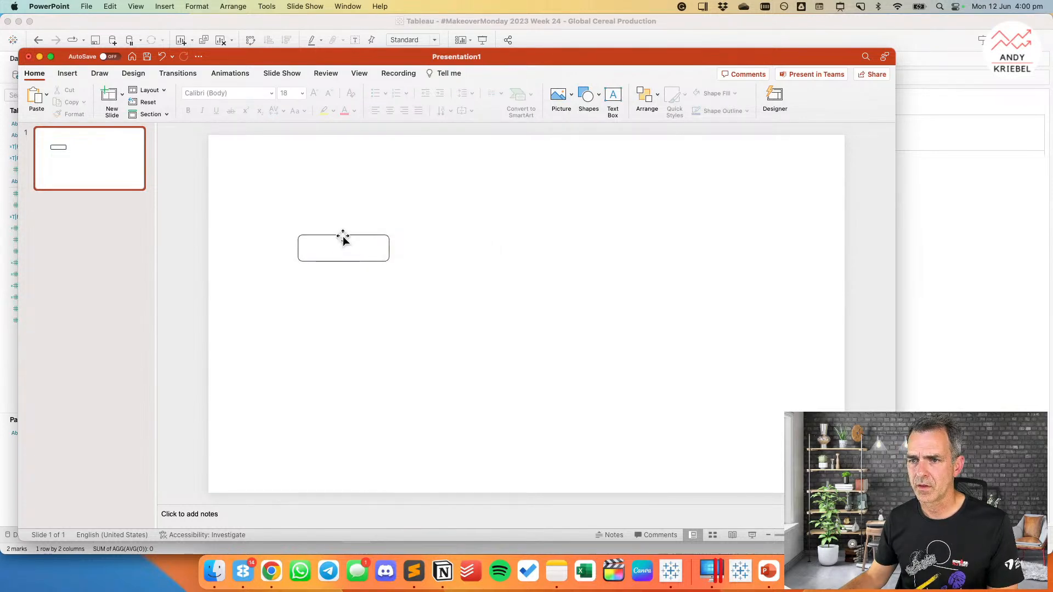
left_click(343, 241)
right_click(343, 241)
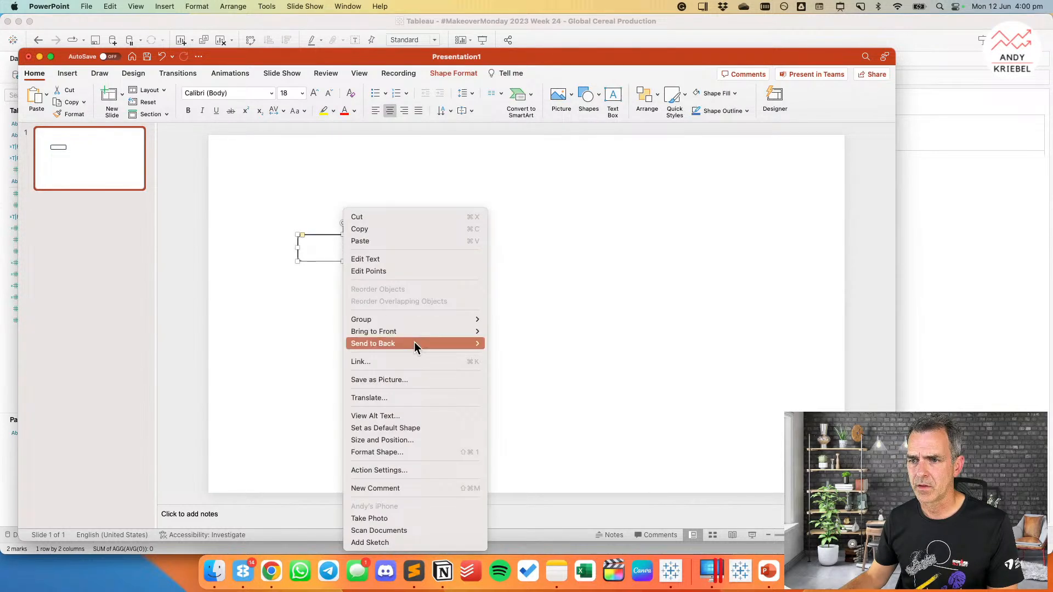
left_click(410, 379)
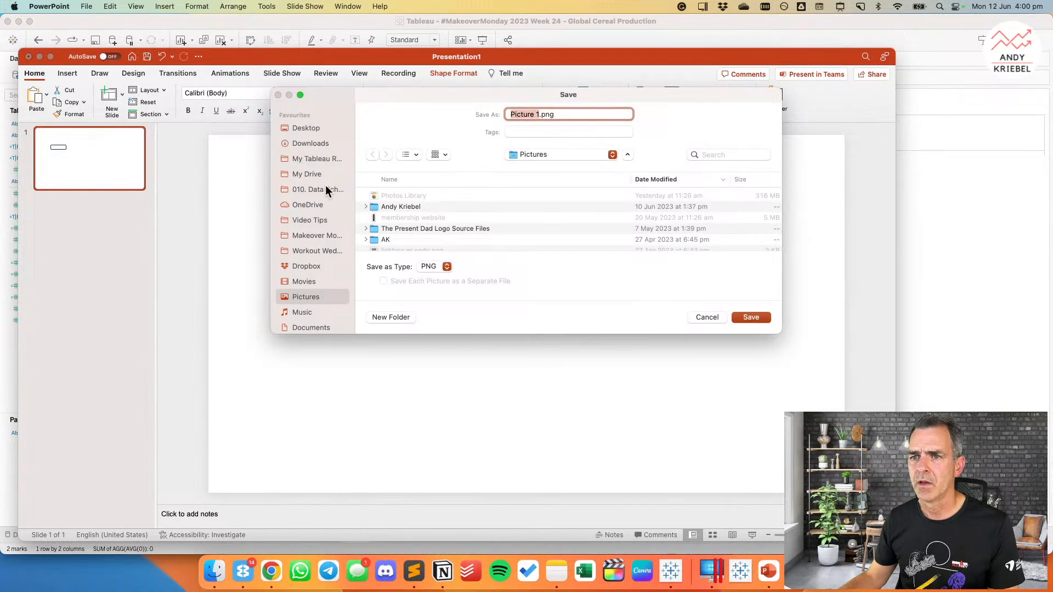
left_click(316, 159)
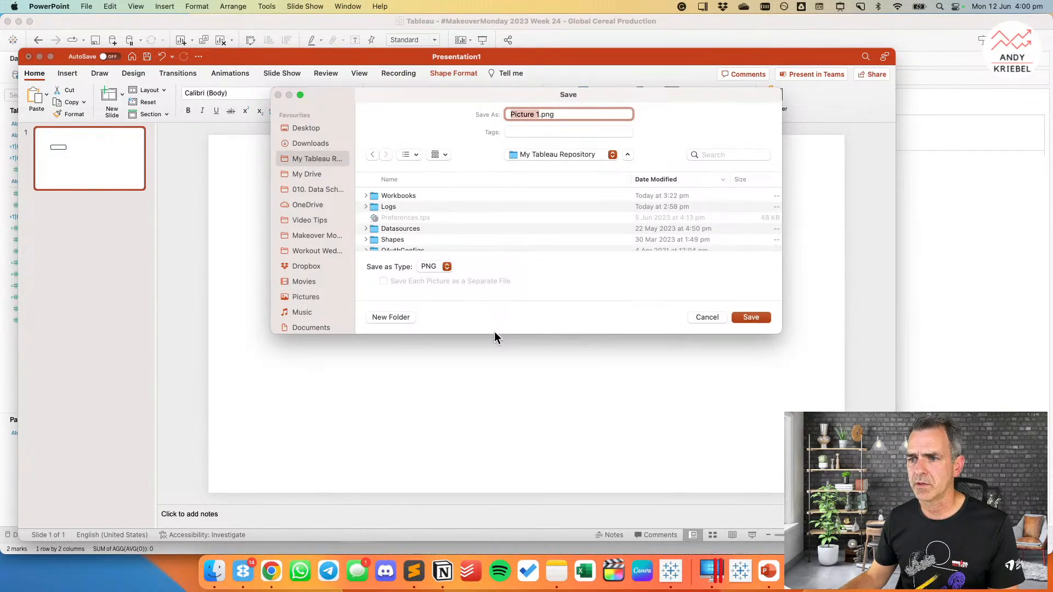
left_click_drag(495, 333, 498, 398)
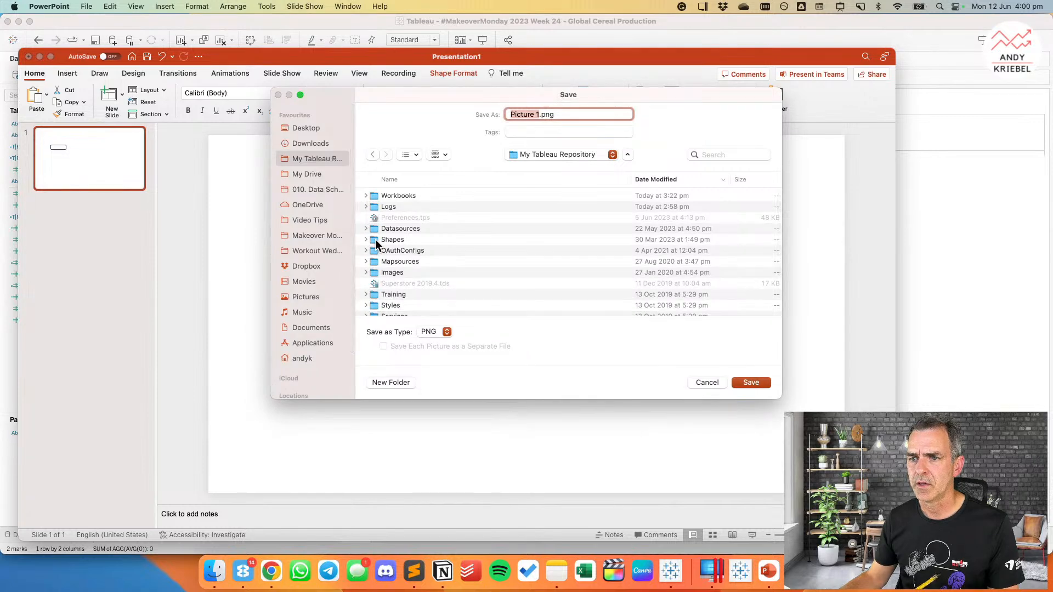
double_click(375, 239)
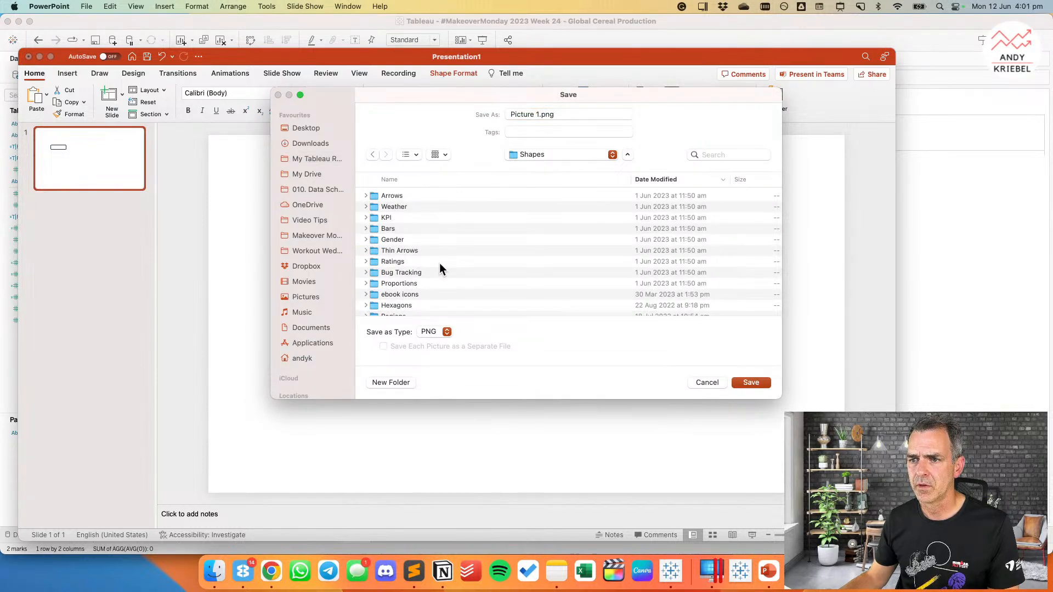
scroll(440, 262, "down", 1)
left_click(426, 179)
scroll(424, 249, "down", 1)
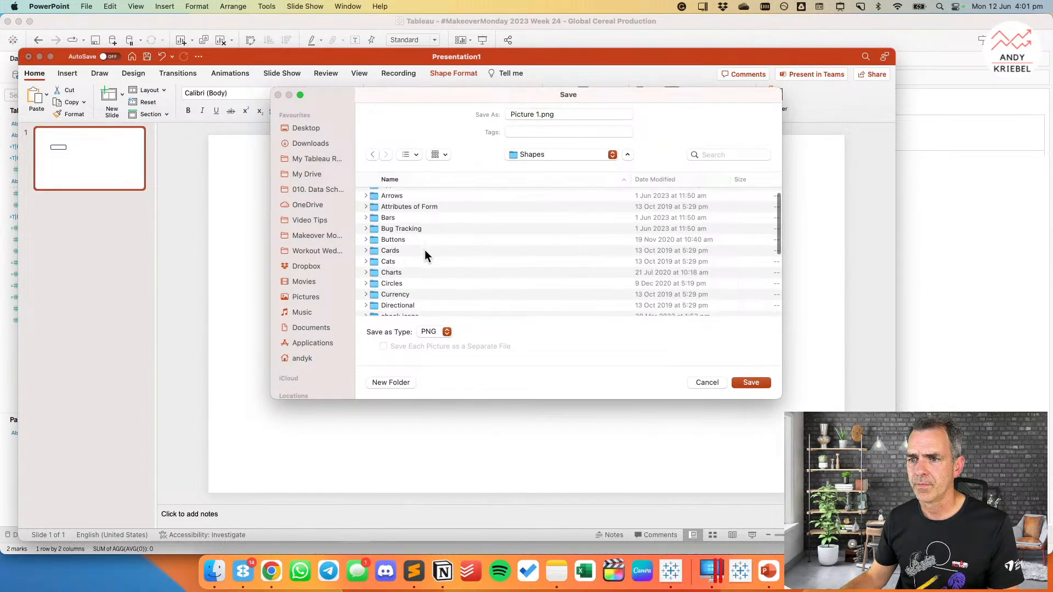
scroll(406, 246, "down", 2)
double_click(373, 229)
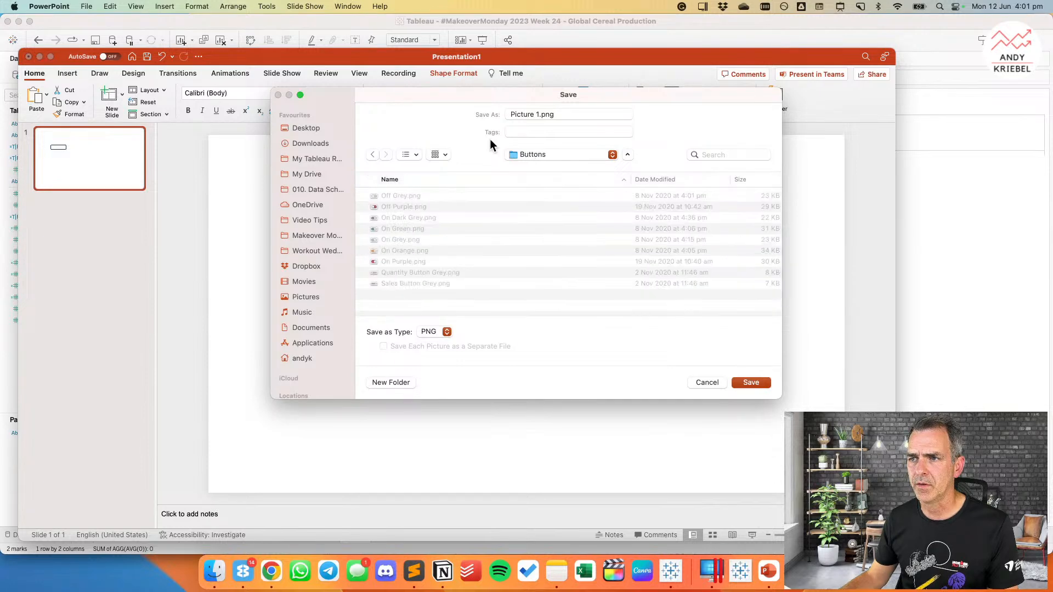
Step: Name the picture Blank Button and save it
left_click(501, 113)
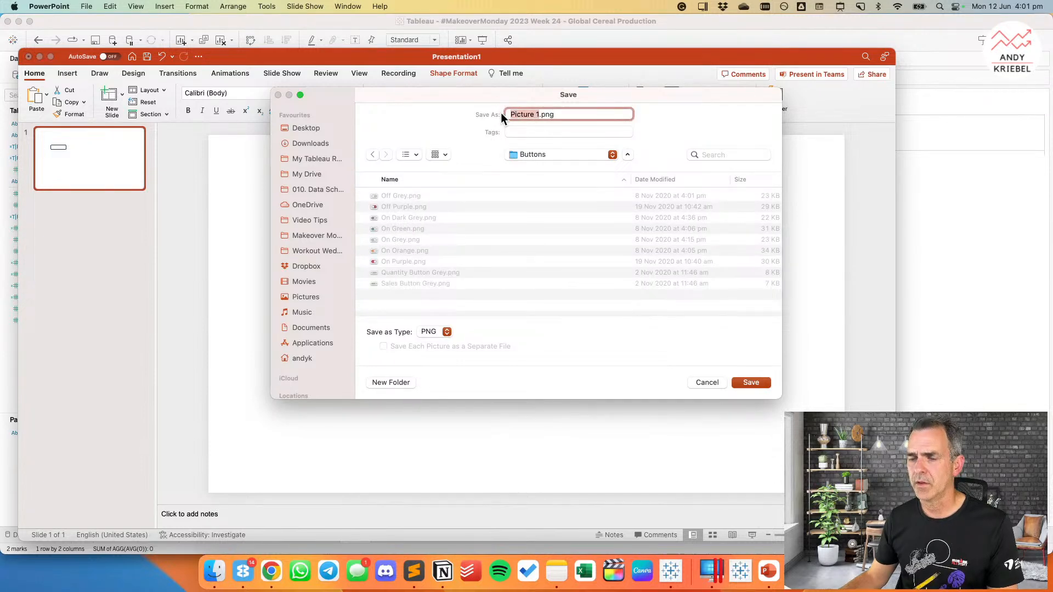
type("Blank ")
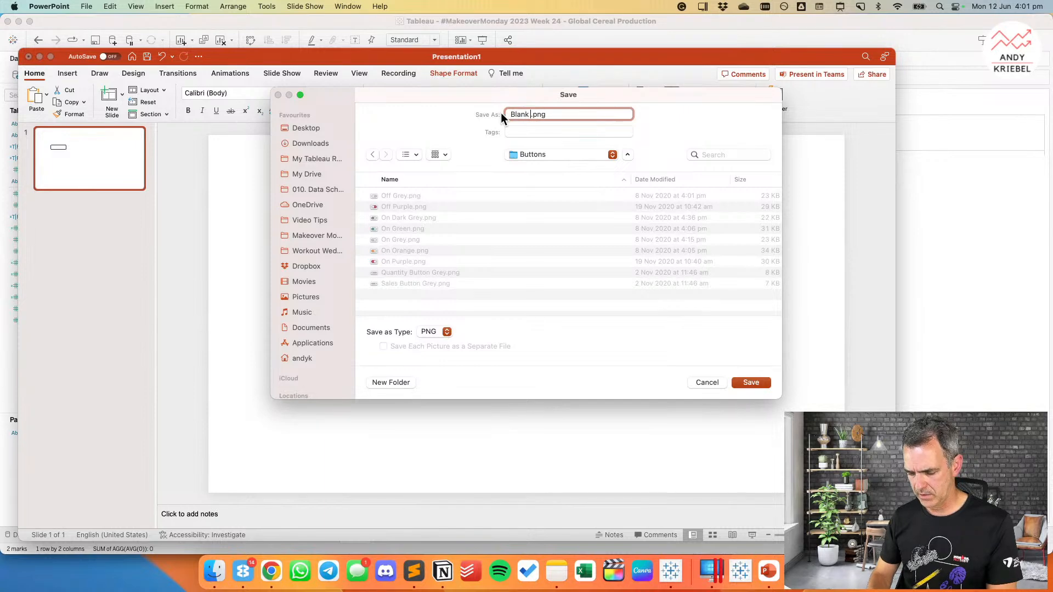
type("Button")
key("Return")
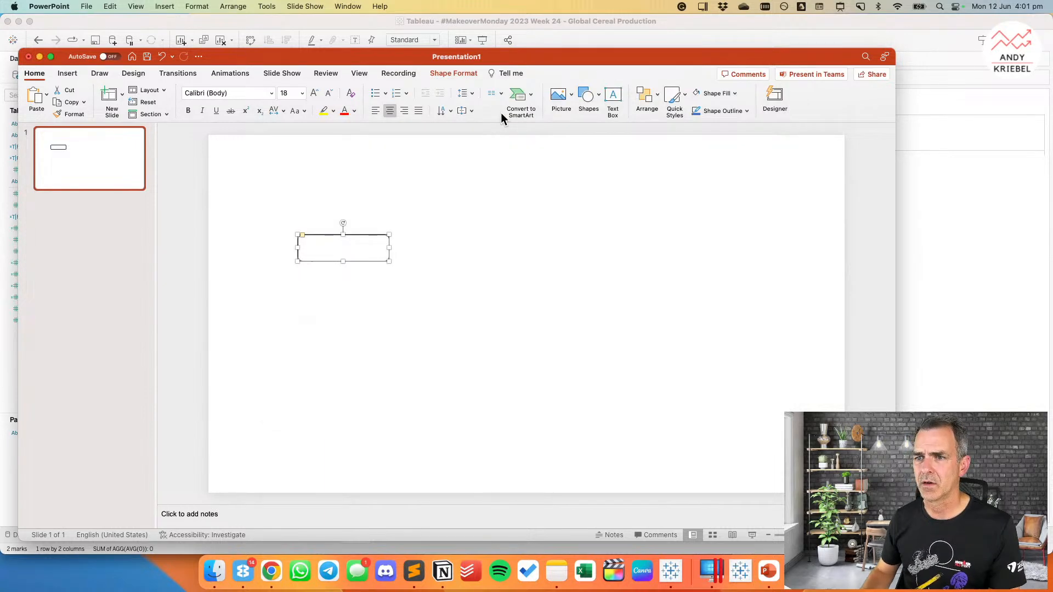
Step: Switch to Tableau, reload the Buttons shape palette and assign the blank button shape to all marks
key("super+Tab")
key("super+Tab")
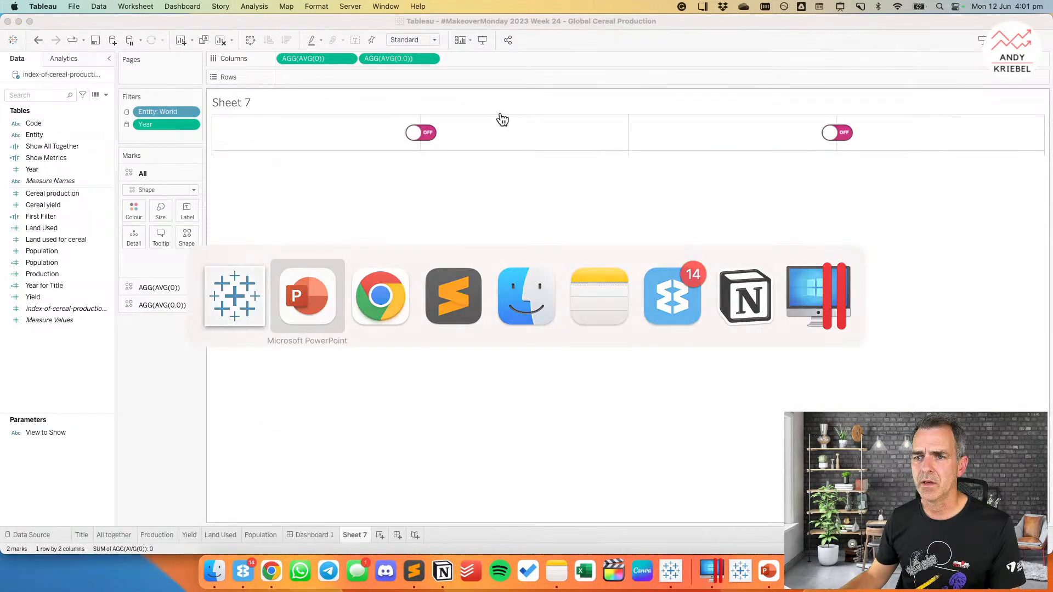
key("Escape")
left_click(181, 237)
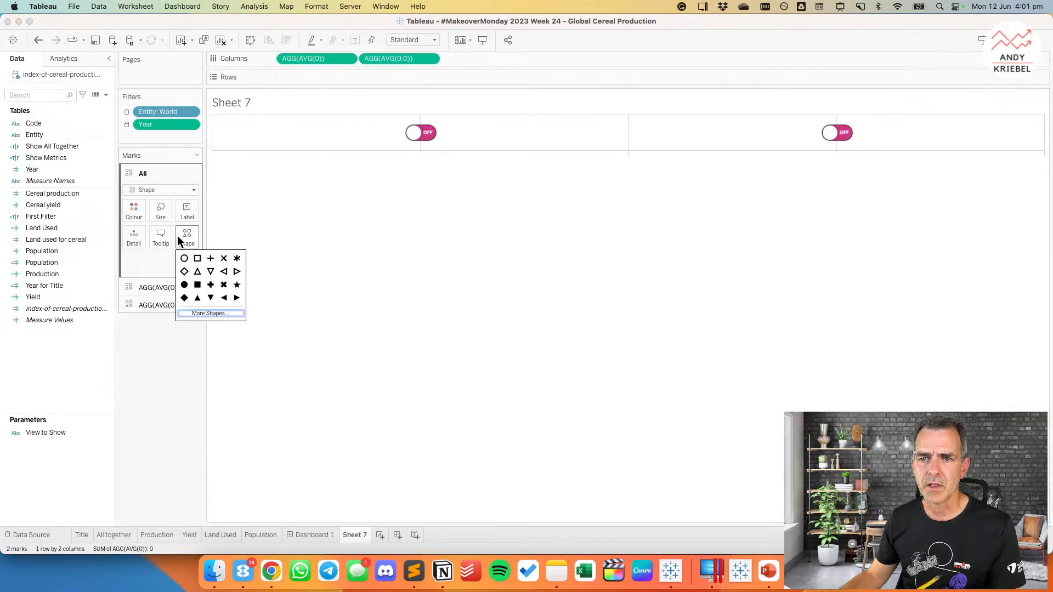
left_click(220, 313)
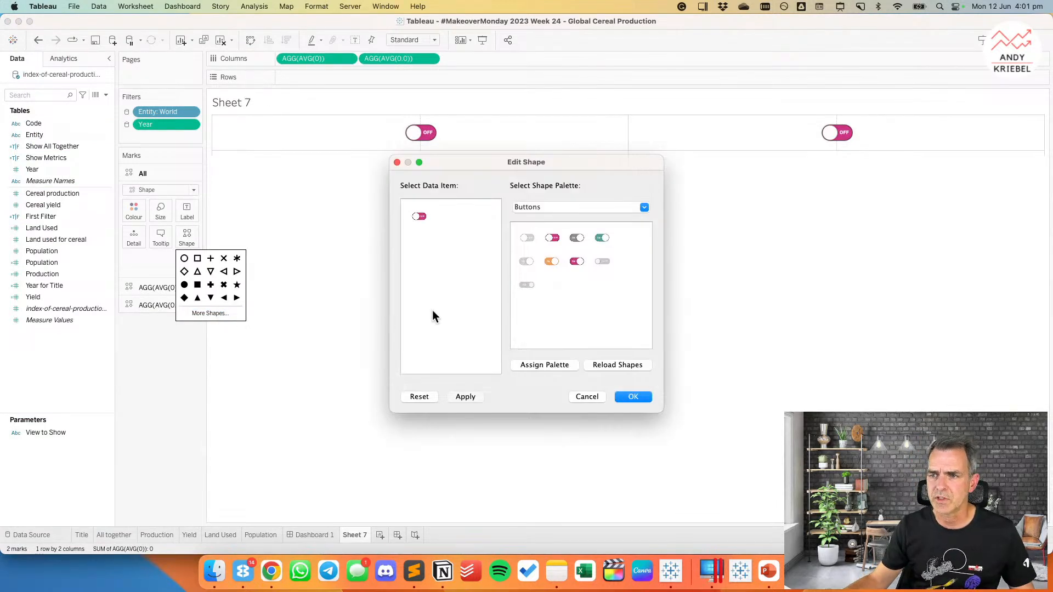
left_click(604, 365)
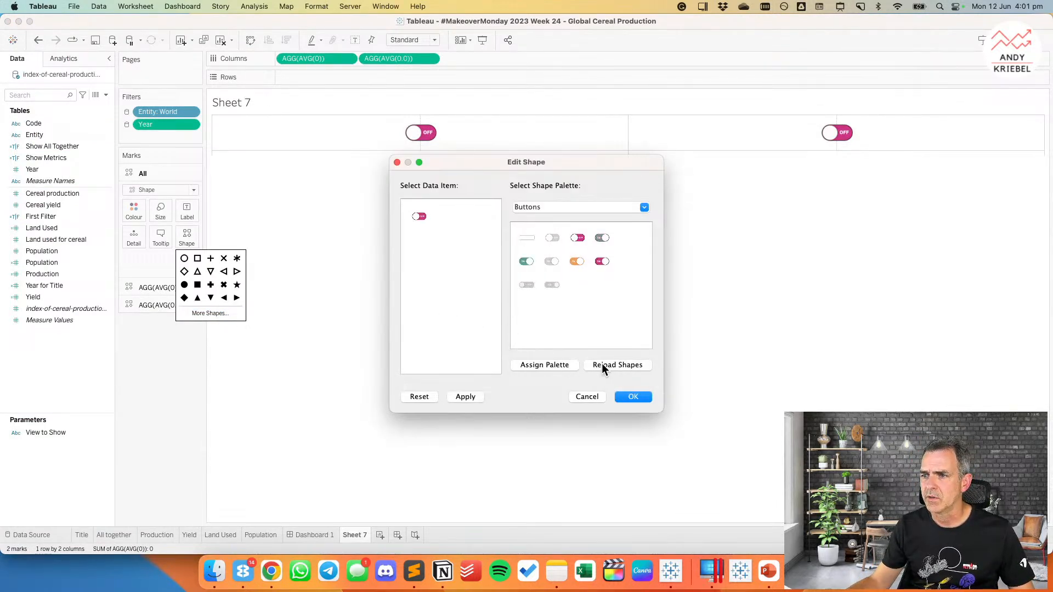
left_click(626, 394)
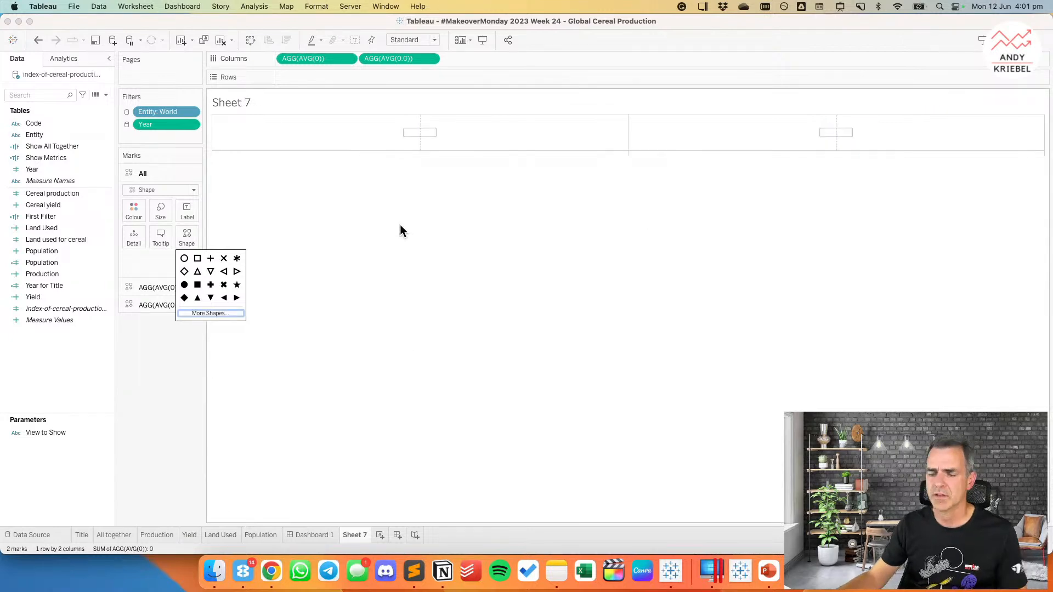
Step: Switch back to PowerPoint and change the rounded rectangle into the pill-shaped flowchart terminator
key("super+Tab")
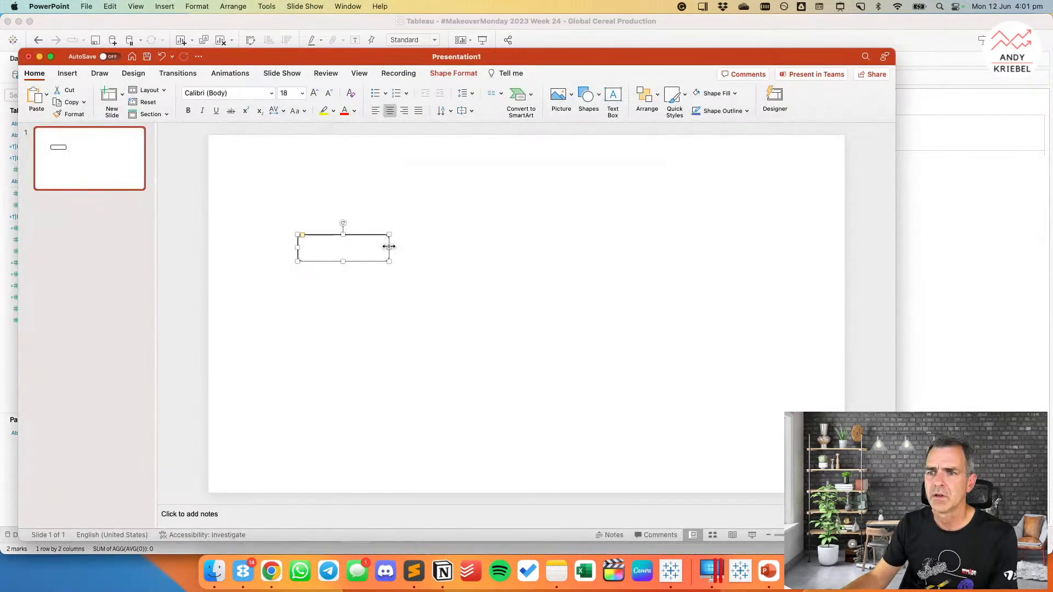
left_click(442, 75)
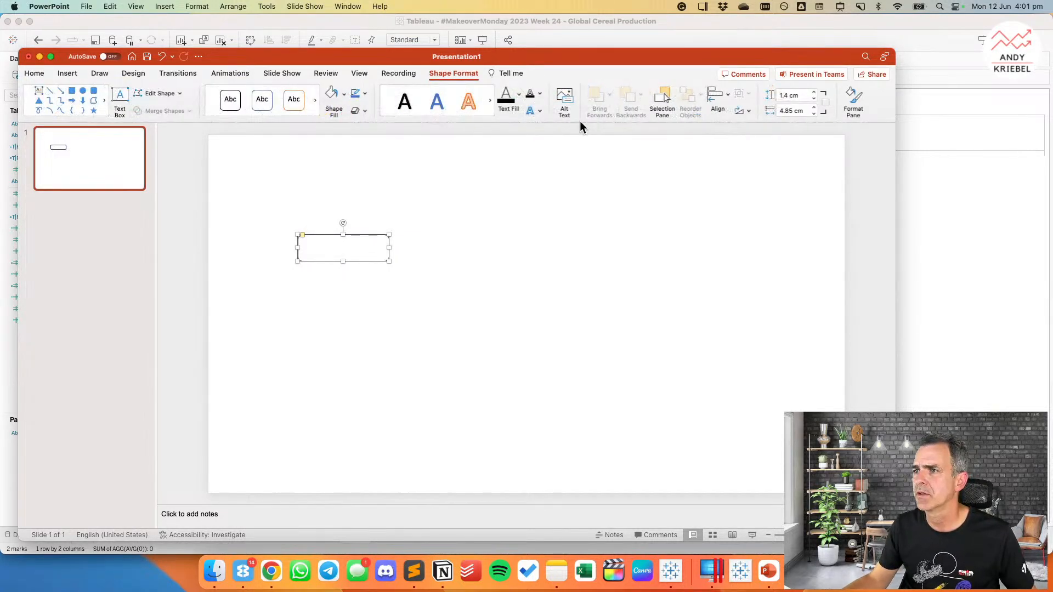
left_click(173, 91)
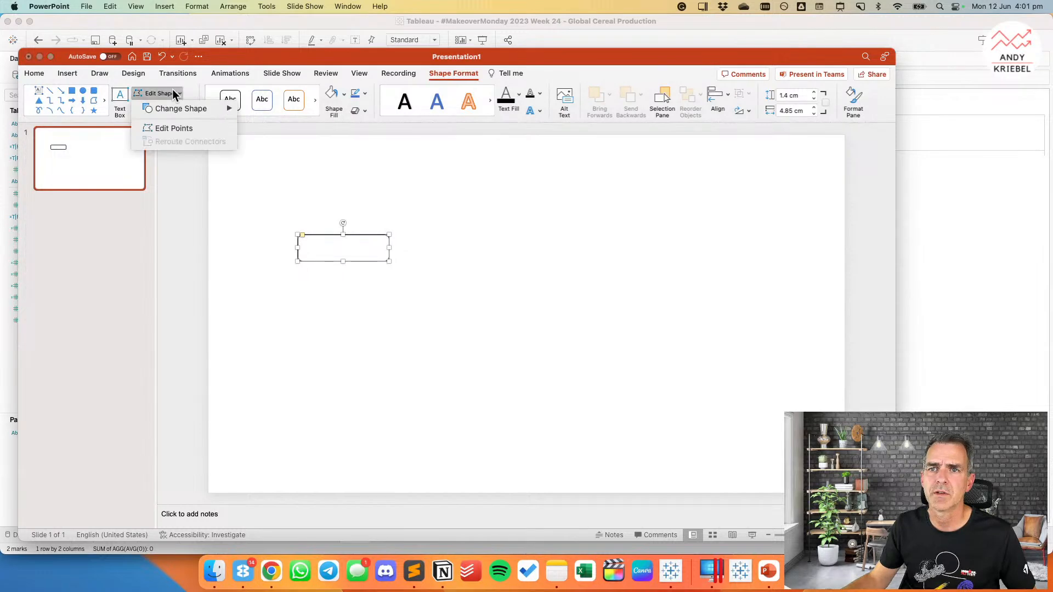
mouse_move(191, 112)
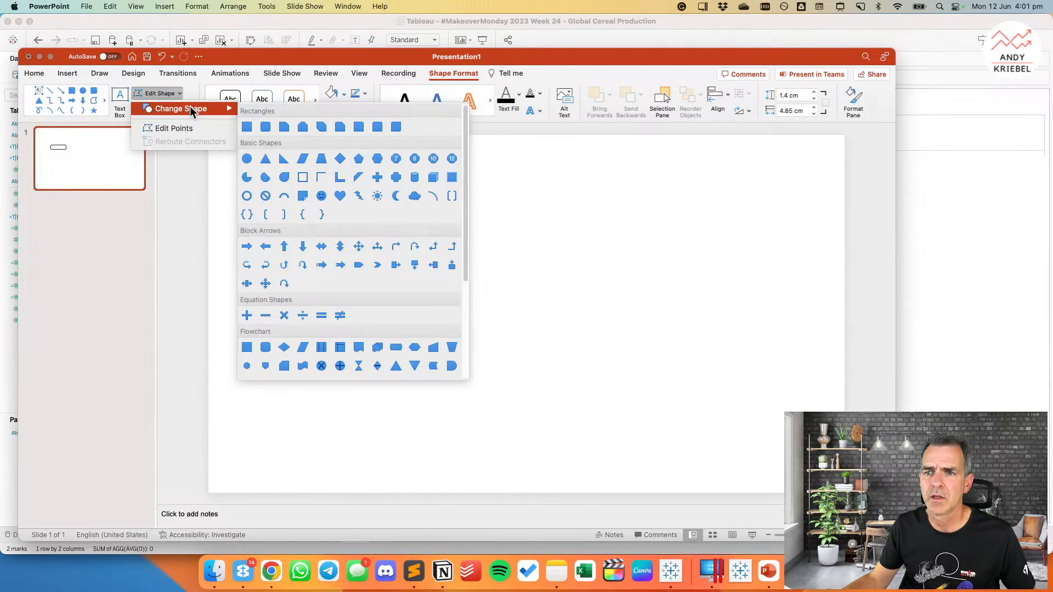
scroll(338, 216, "down", 3)
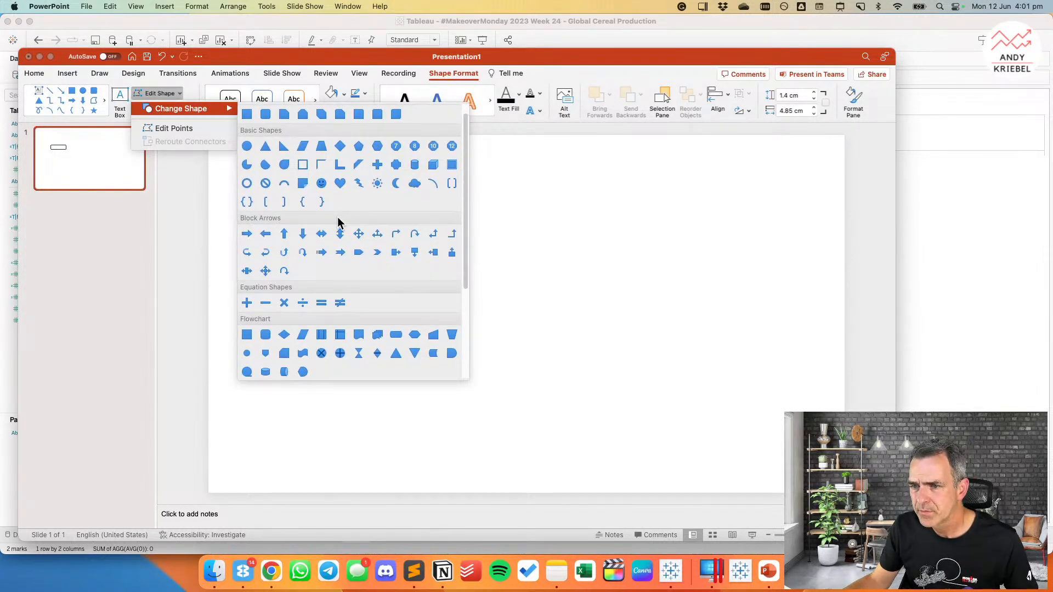
scroll(339, 221, "down", 3)
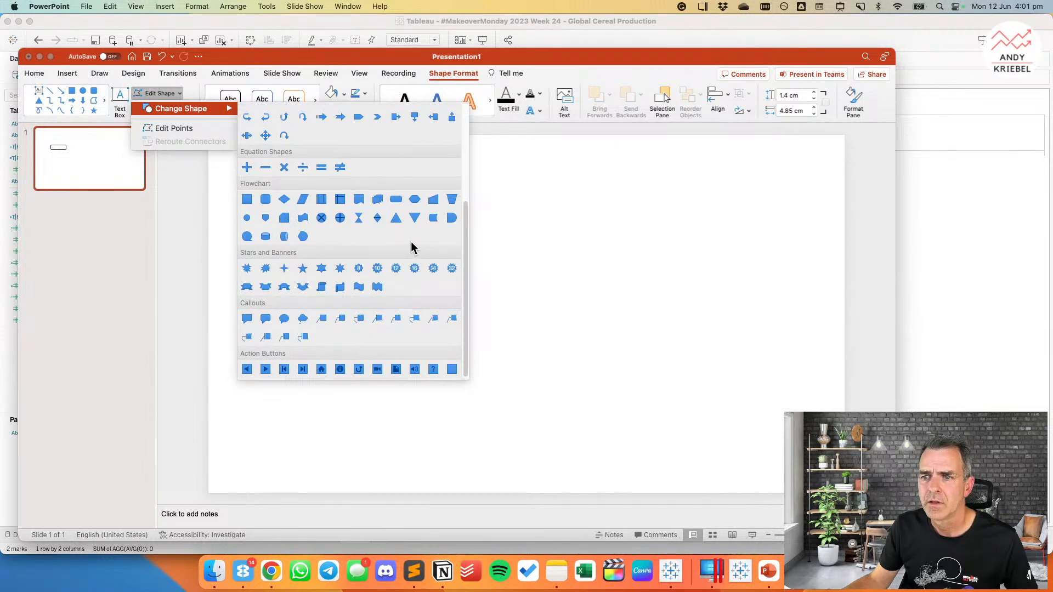
left_click(396, 200)
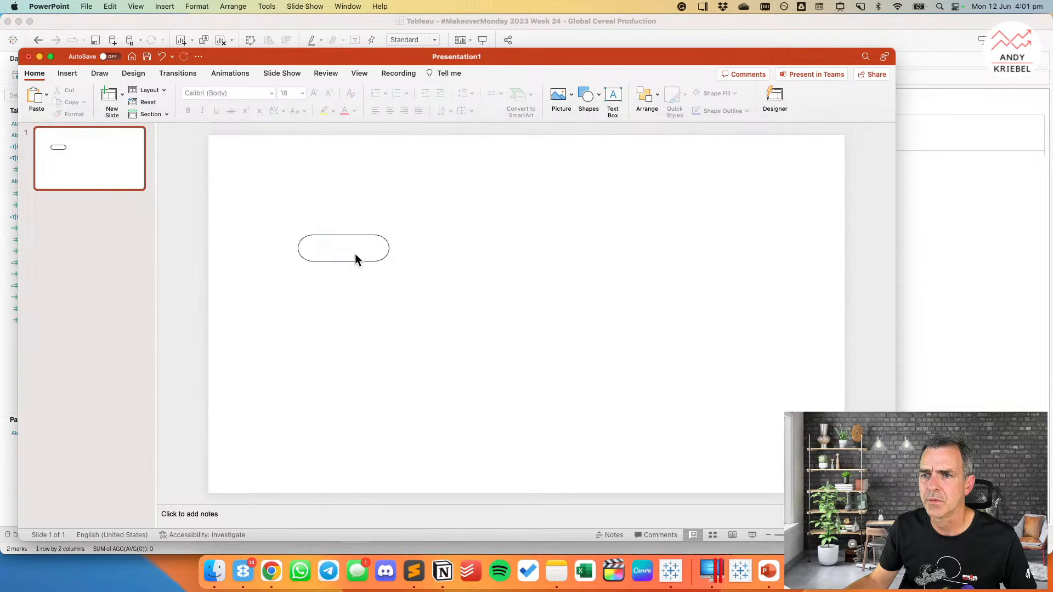
Step: Save the pill shape as a PNG picture in the Buttons folder, replacing the existing Blank Button.png
key("super+Tab")
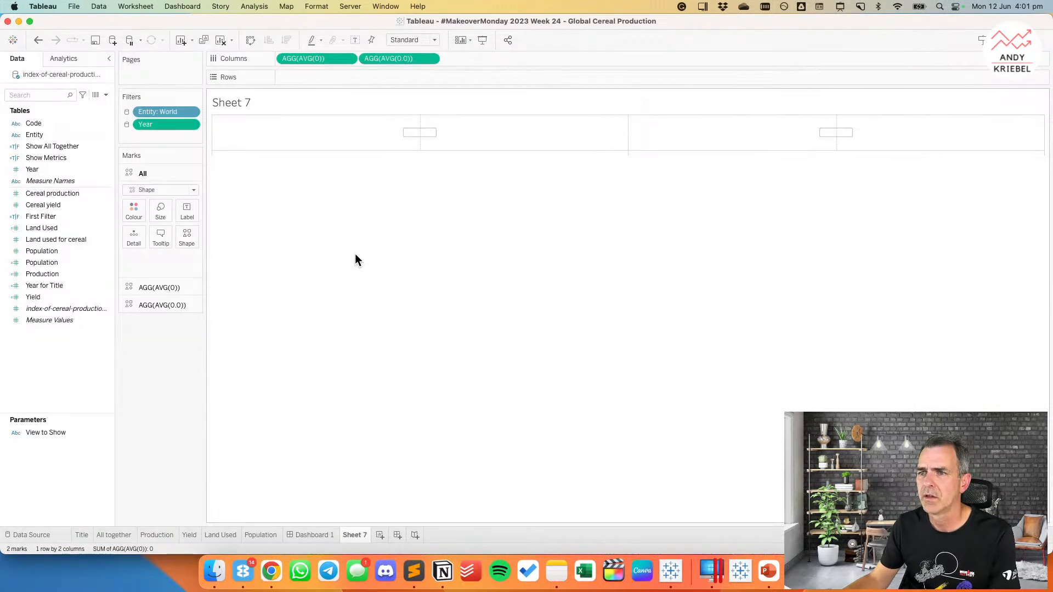
key("super+Tab")
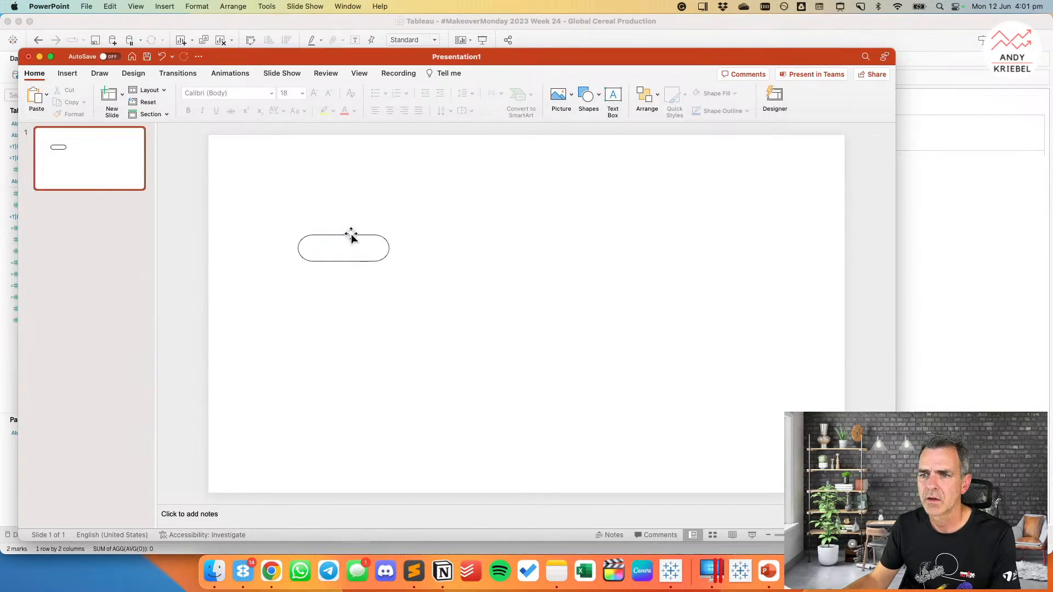
left_click(351, 235)
right_click(353, 234)
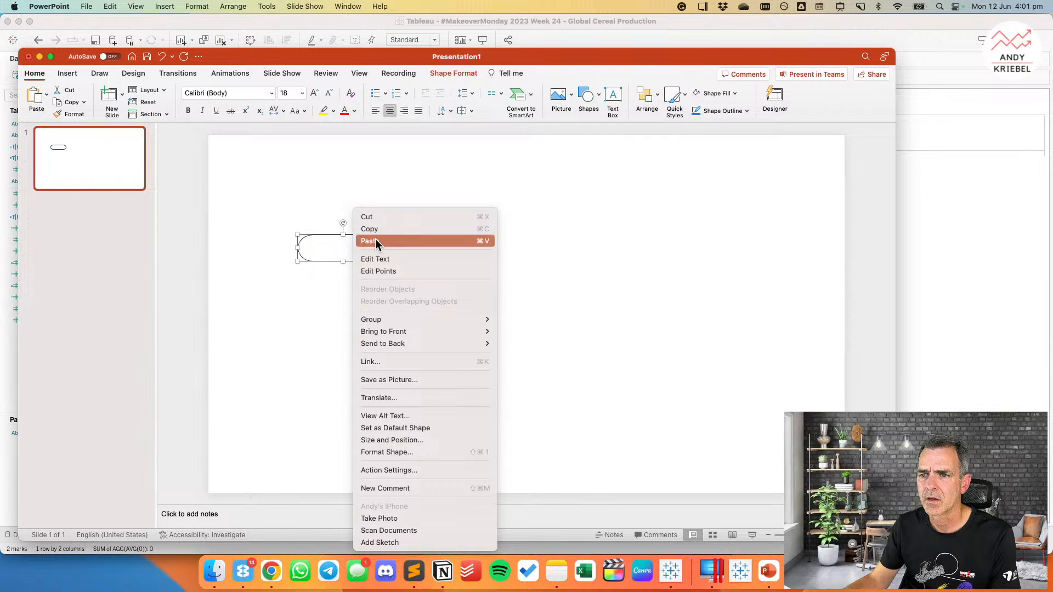
left_click(418, 379)
left_click(420, 180)
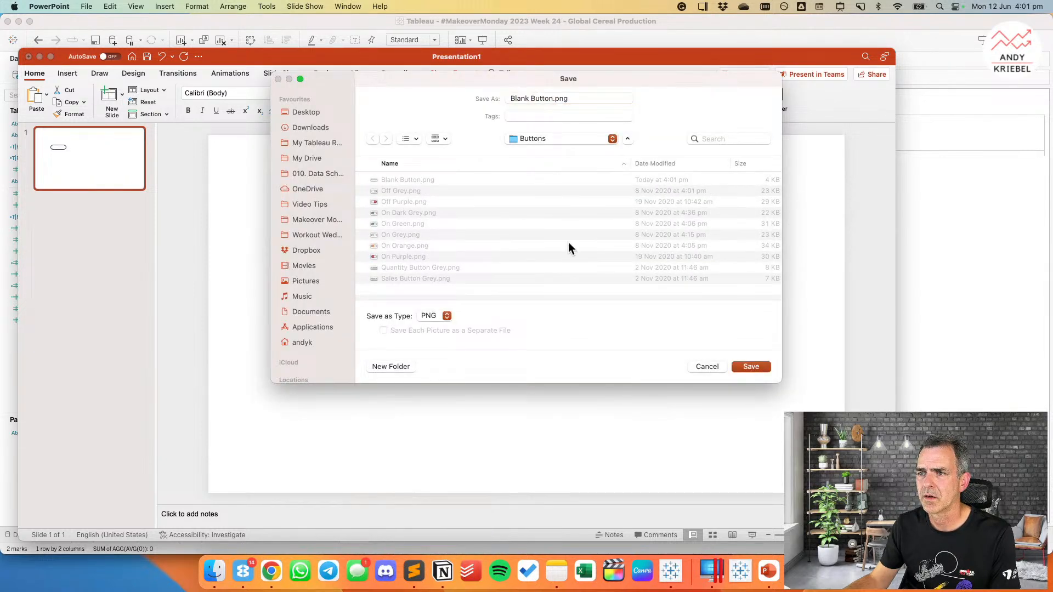
left_click(745, 367)
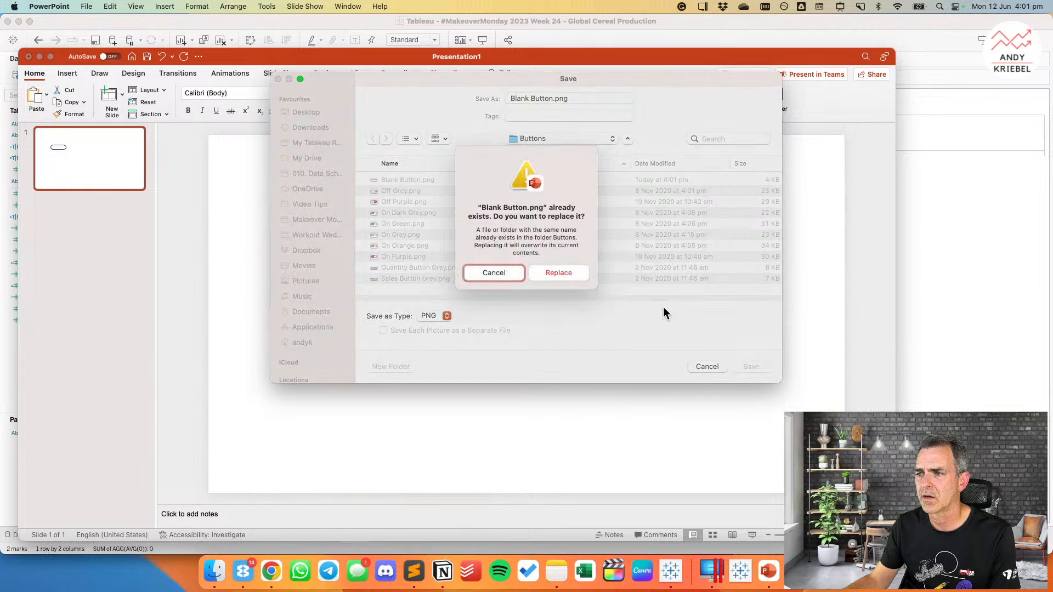
left_click(571, 283)
Step: Switch to Tableau and assign the updated pill-shaped blank button from the Buttons shape palette to all marks
key("super+Tab")
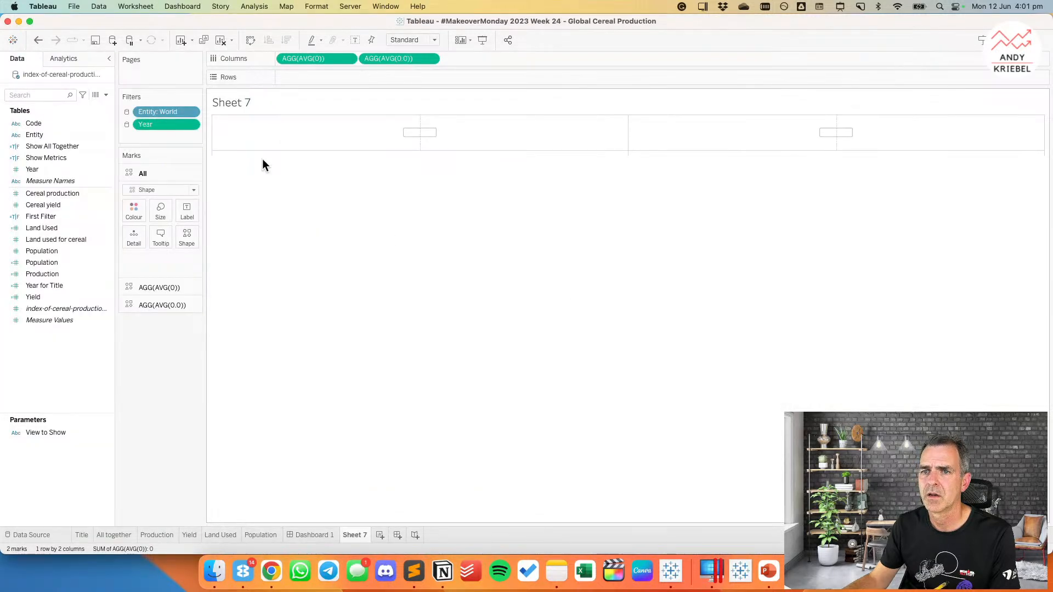
left_click(181, 240)
left_click(225, 313)
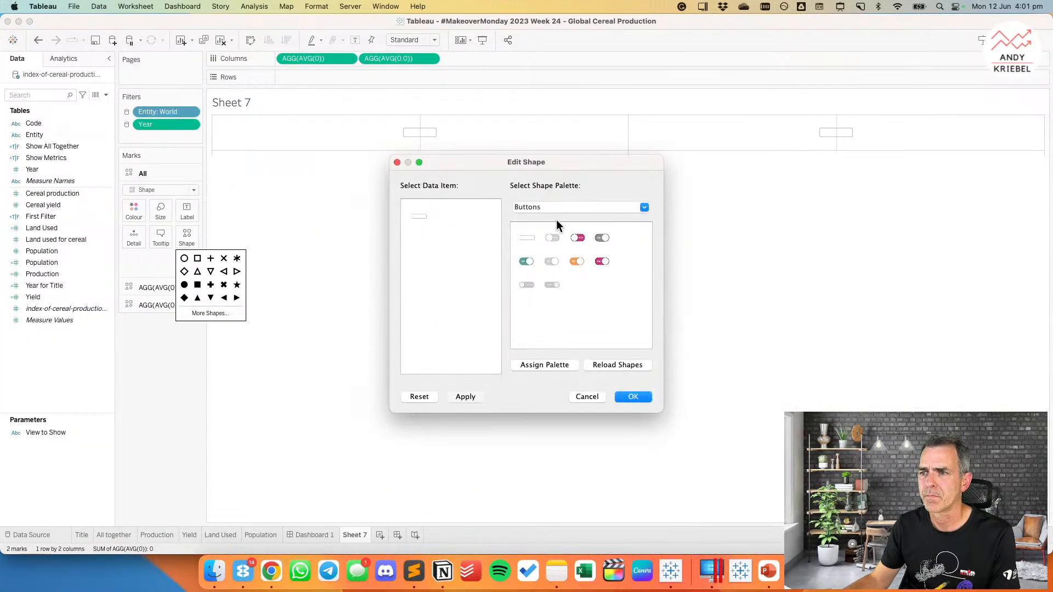
left_click(524, 241)
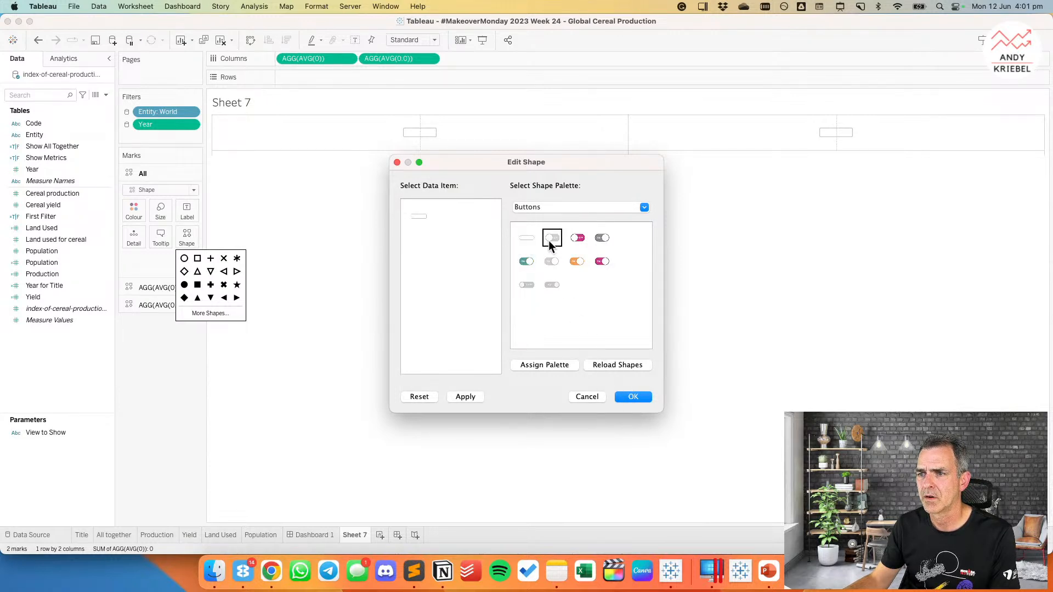
left_click(552, 262)
left_click(632, 398)
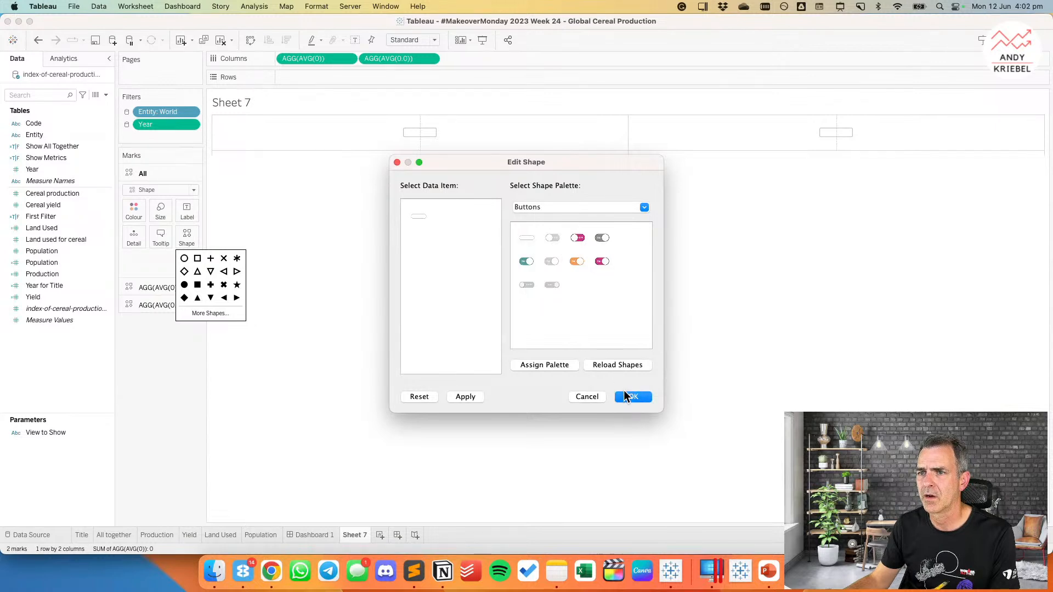
left_click(412, 273)
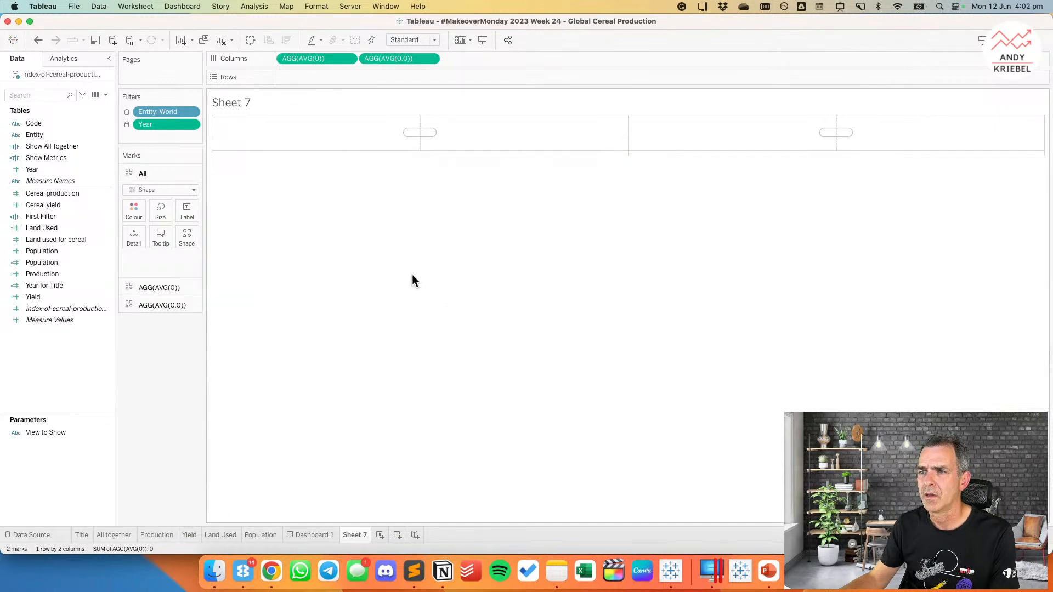
Step: Enlarge the button shapes on all marks so they have room for text
left_click(161, 213)
left_click_drag(216, 240, 221, 238)
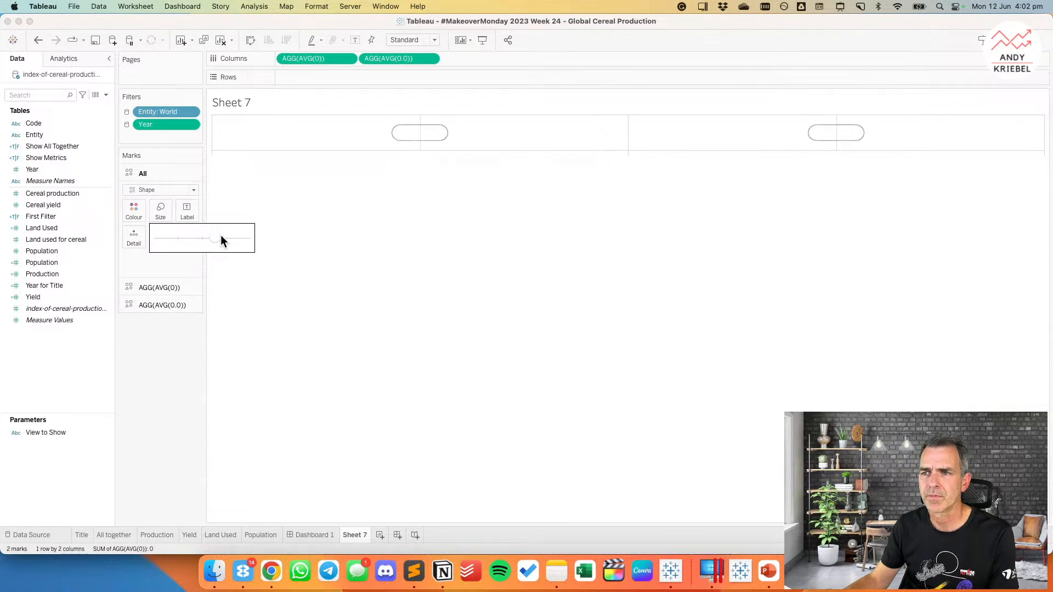
left_click(274, 285)
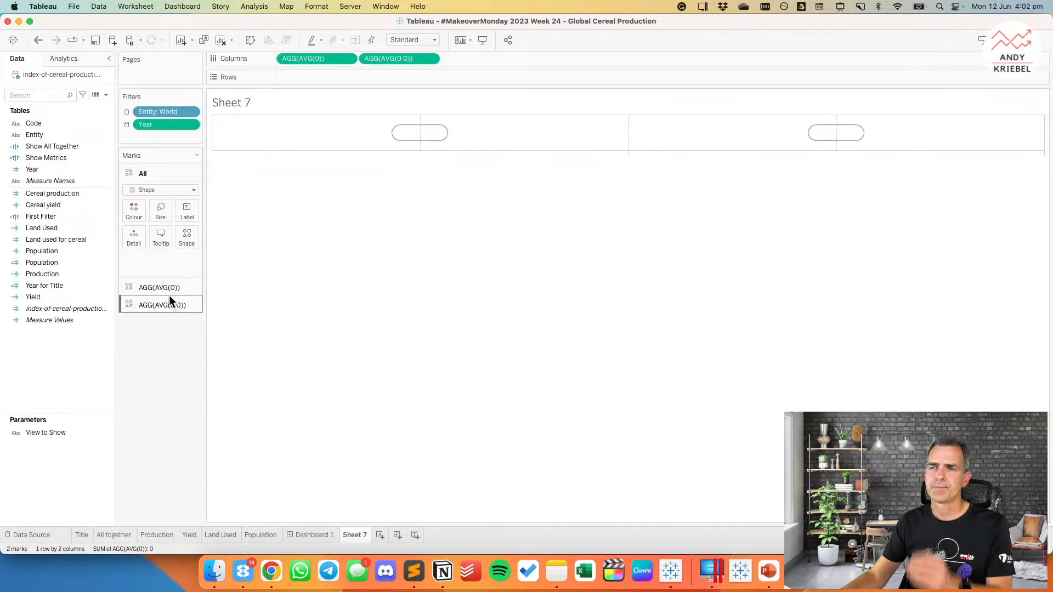
Step: Create a calculated field named All Together that returns the text 'All Together'
right_click(52, 366)
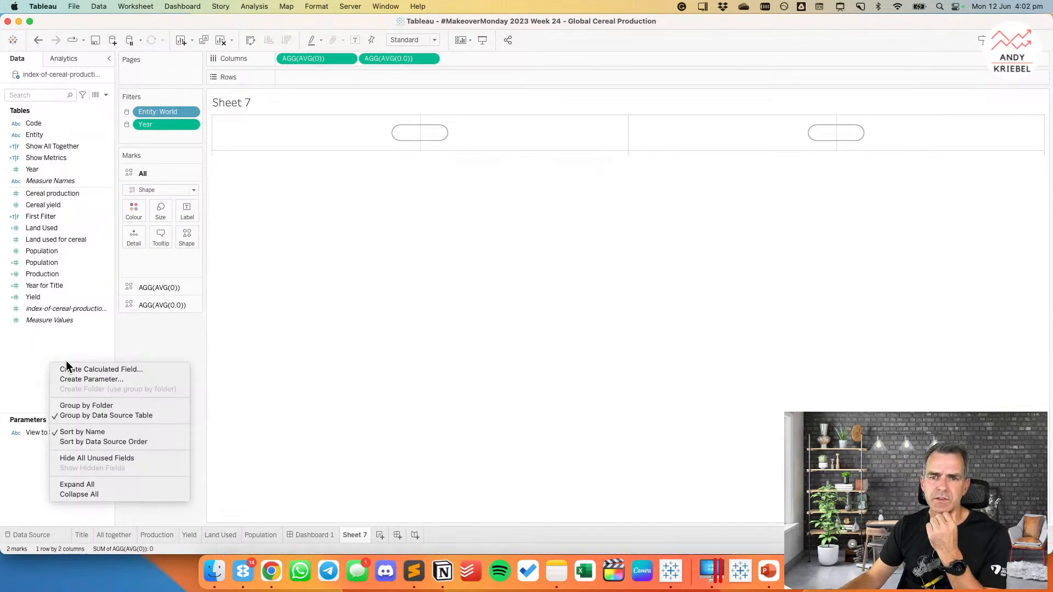
left_click(90, 370)
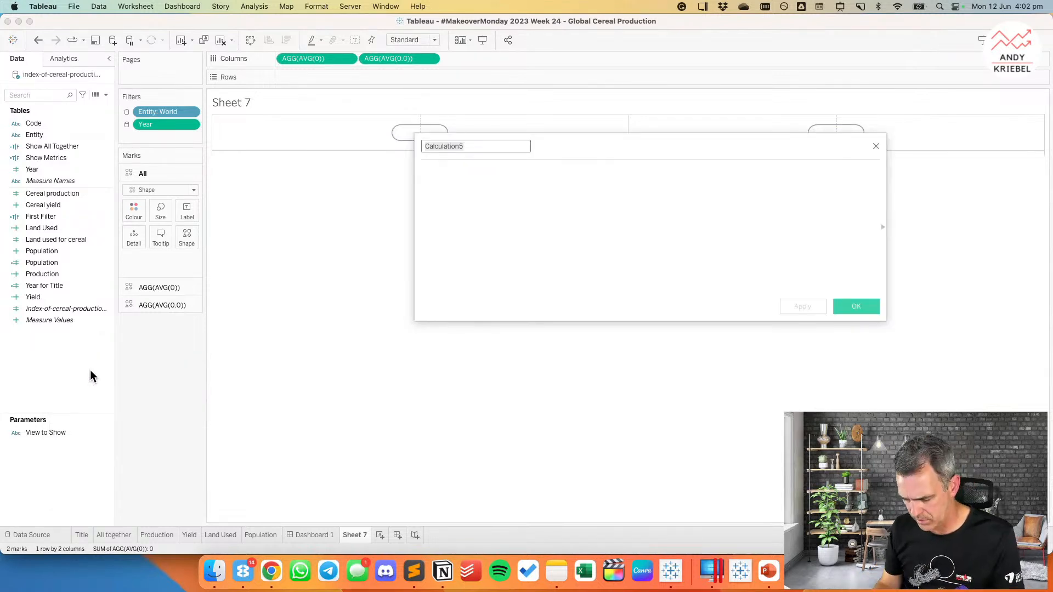
type("All Together")
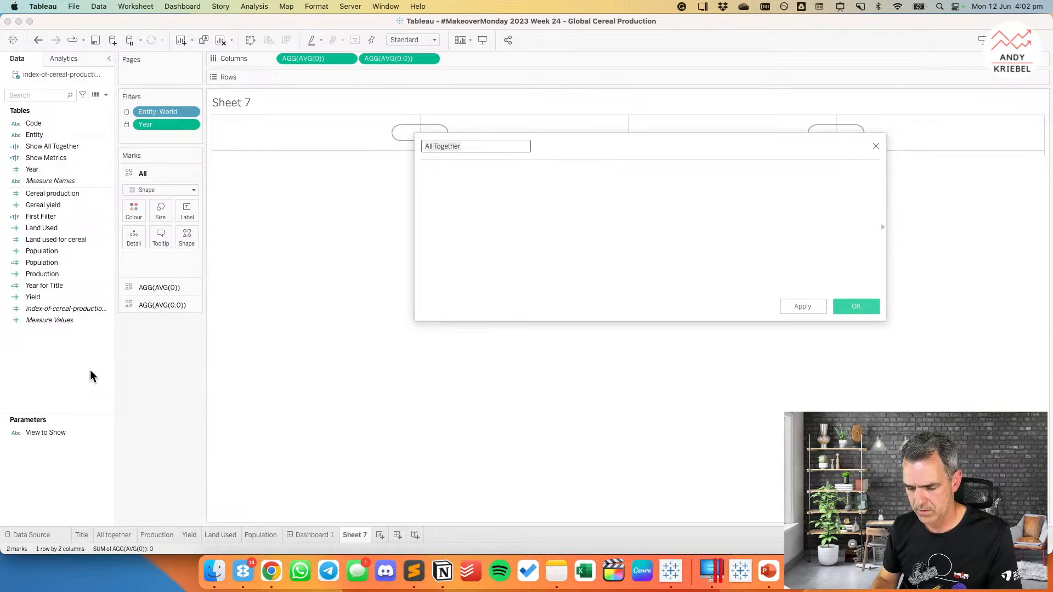
key("Tab")
type("'All Together'")
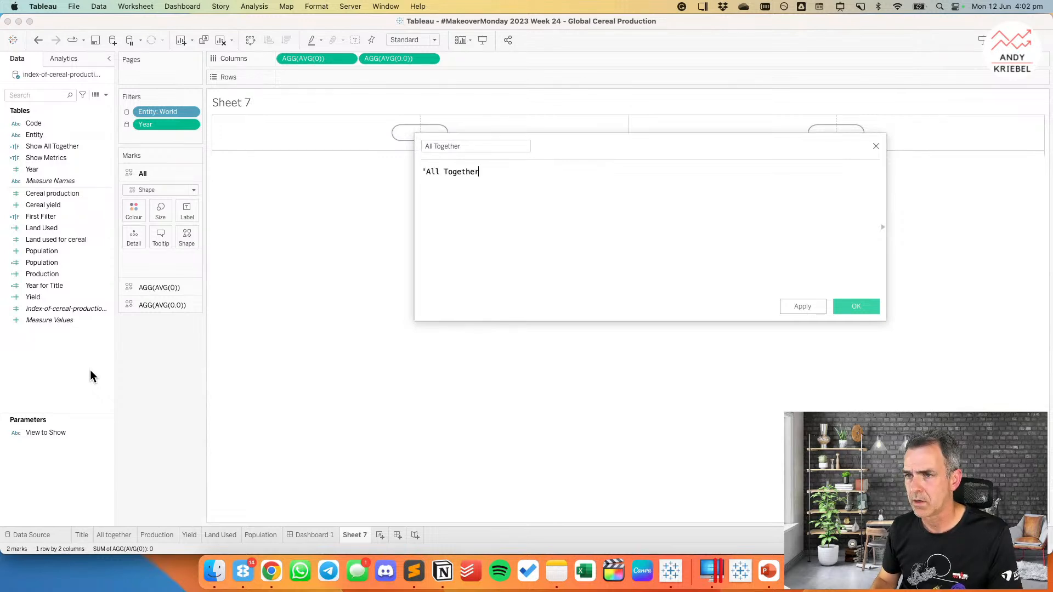
left_click(858, 304)
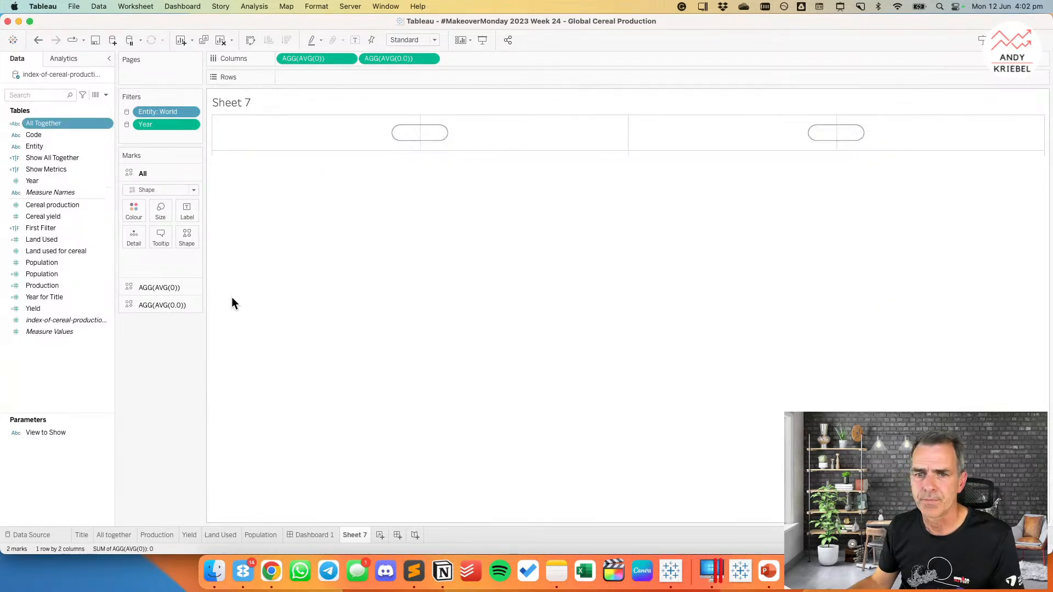
Step: Label the first AVG(0) mark with the All Together field and open the label settings for all marks
left_click(146, 287)
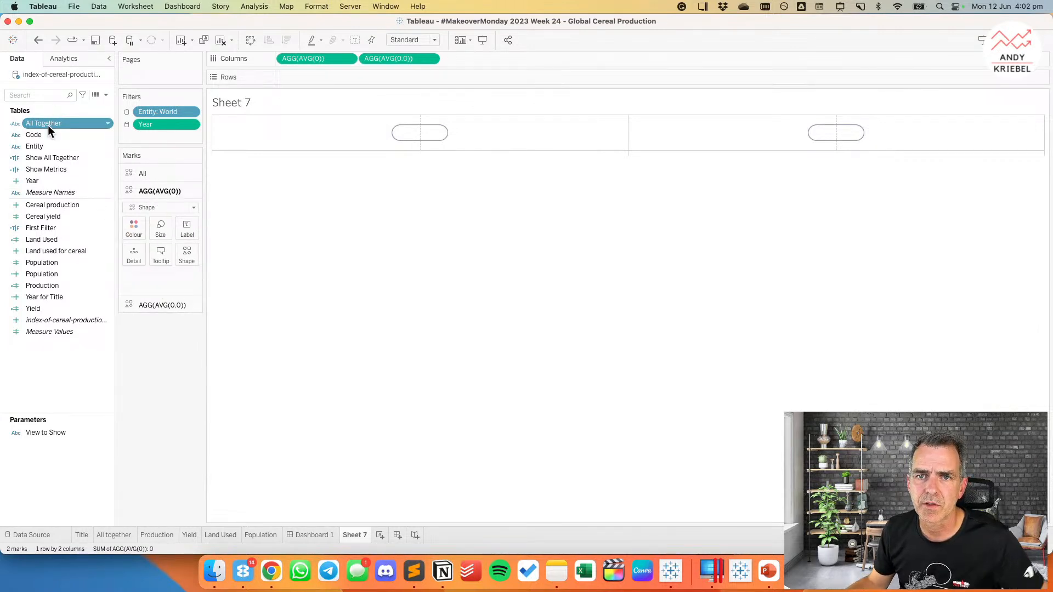
left_click_drag(48, 125, 180, 227)
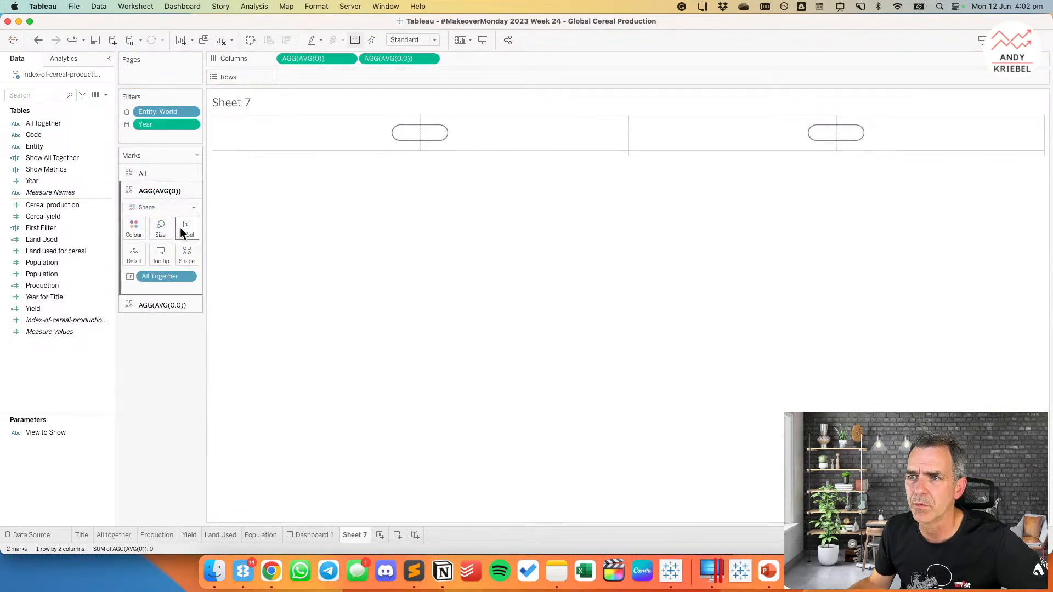
left_click(182, 230)
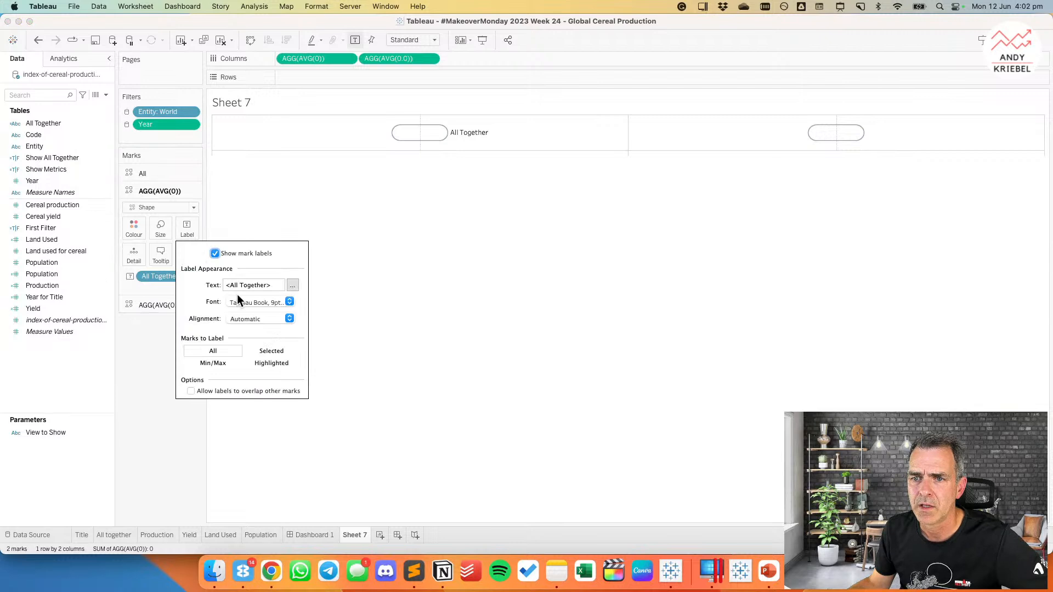
left_click(159, 177)
left_click(187, 216)
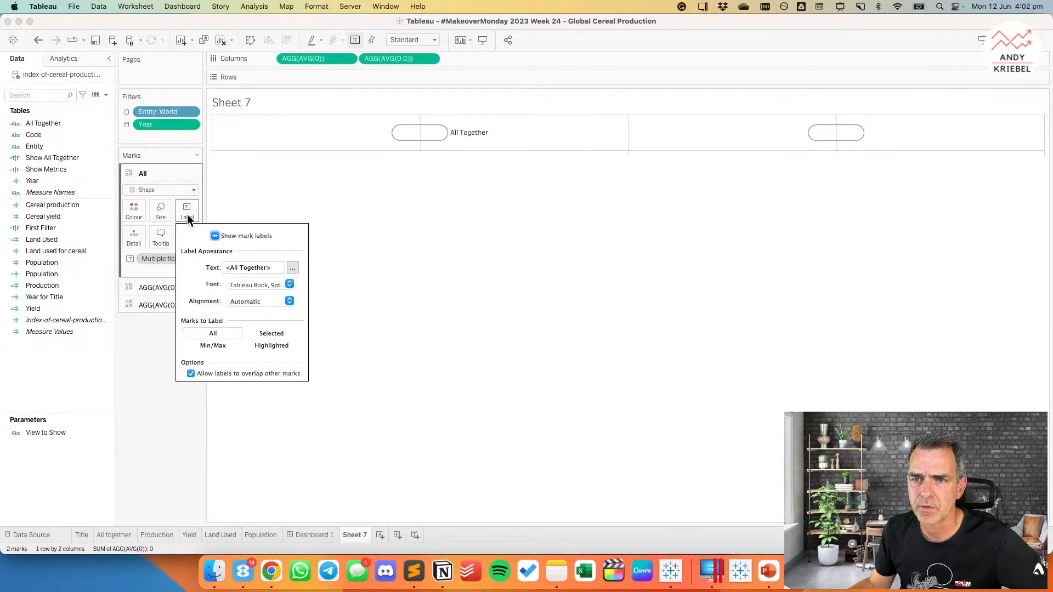
Step: Try an 11-point size for the mark labels, restore 9 points and look through the available fonts
left_click(249, 285)
left_click(247, 324)
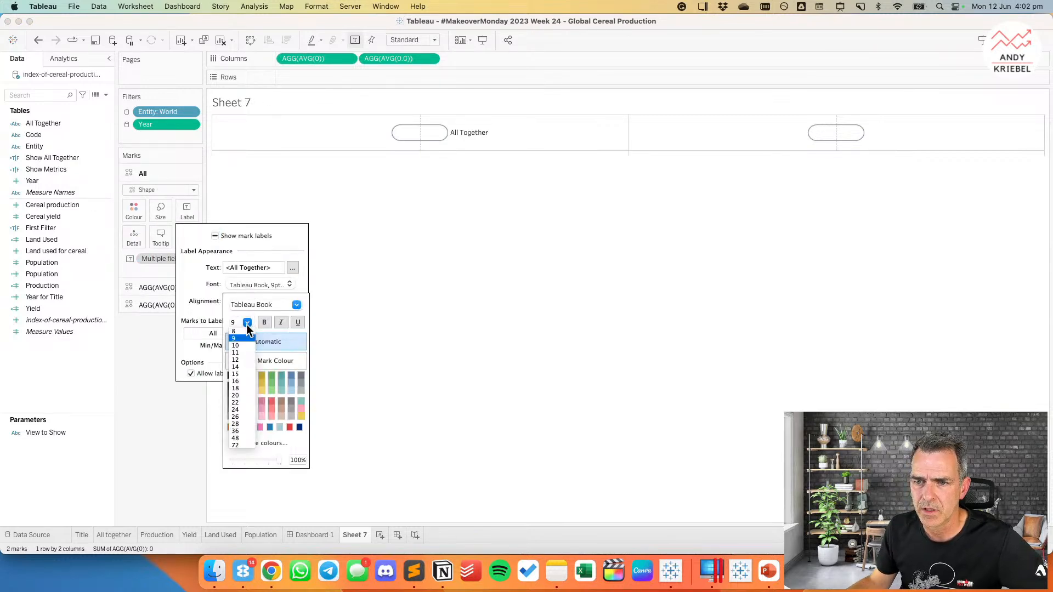
left_click(242, 352)
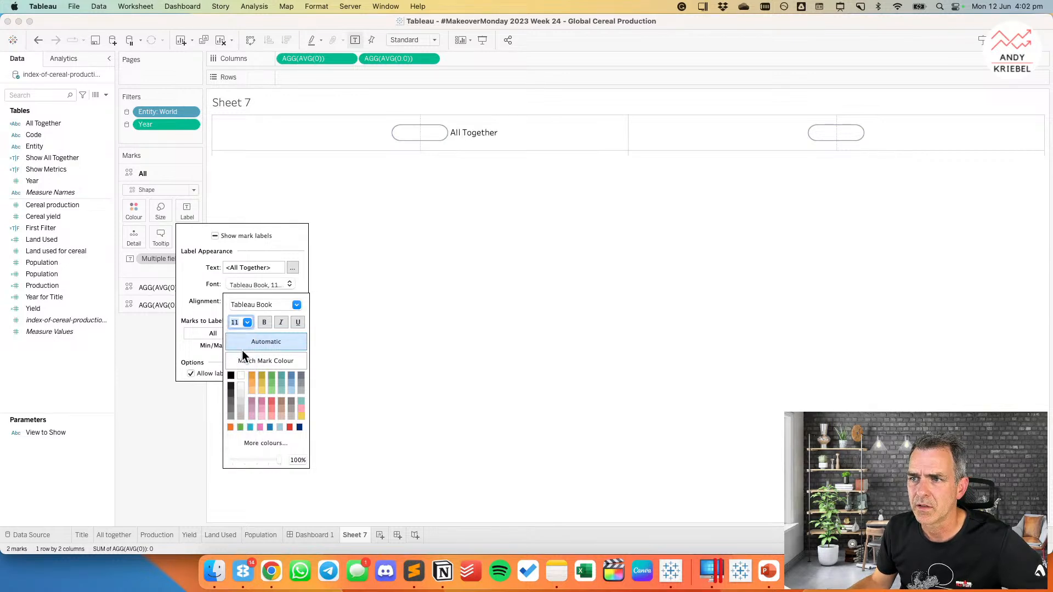
left_click(247, 323)
left_click(241, 338)
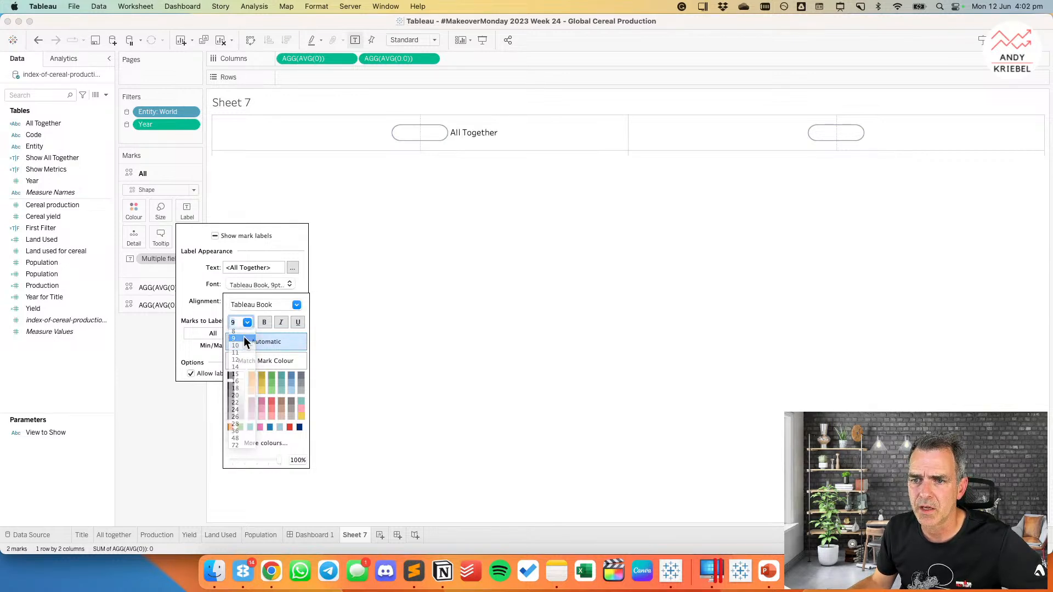
left_click(272, 305)
left_click(297, 305)
scroll(279, 145, "down", 5)
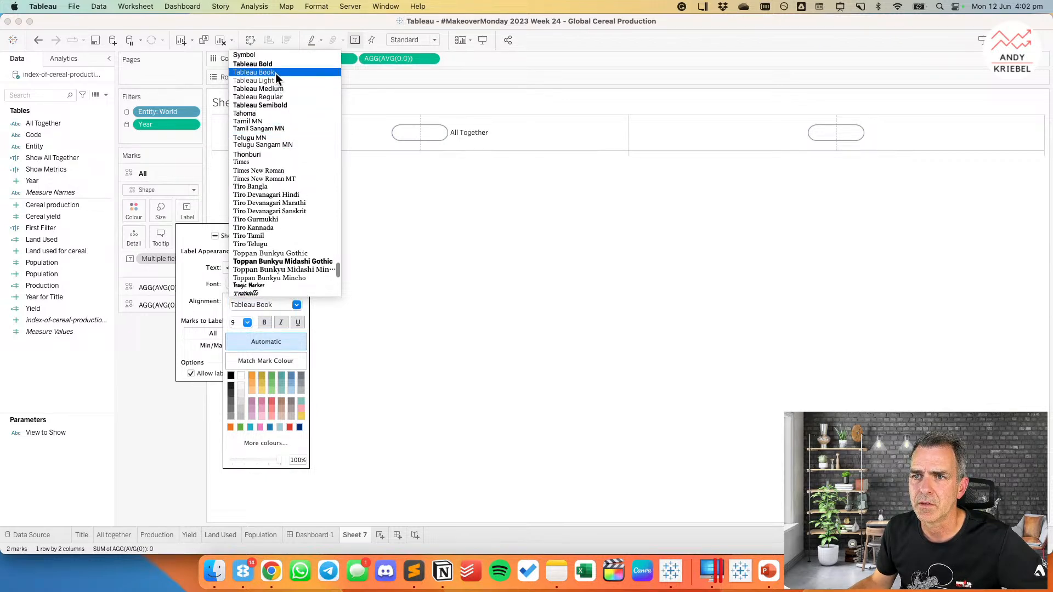
left_click(197, 278)
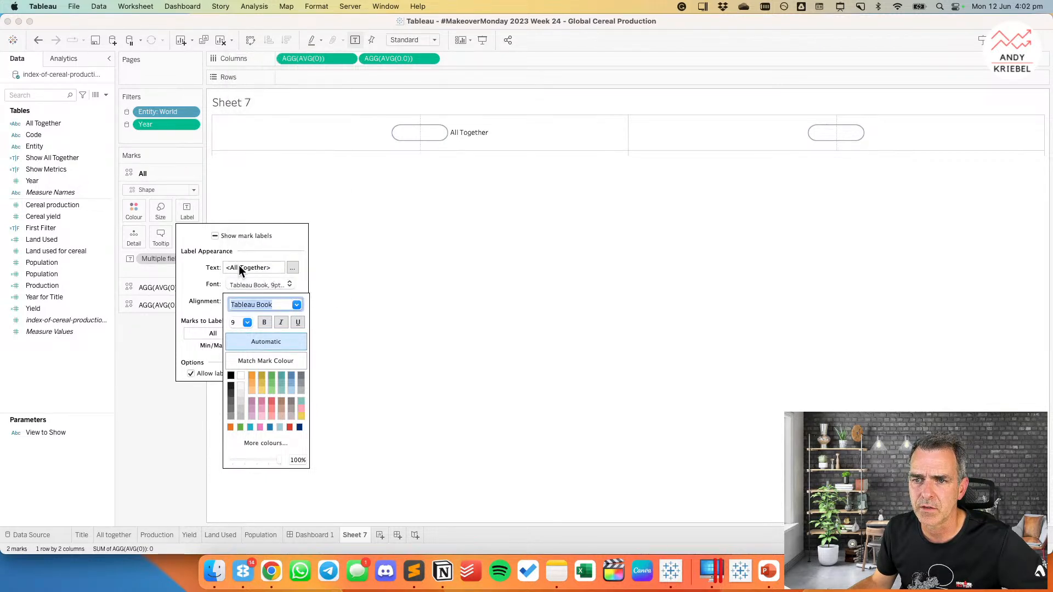
Step: Align the labels of all marks to the middle centre of the buttons
left_click(194, 299)
left_click(248, 301)
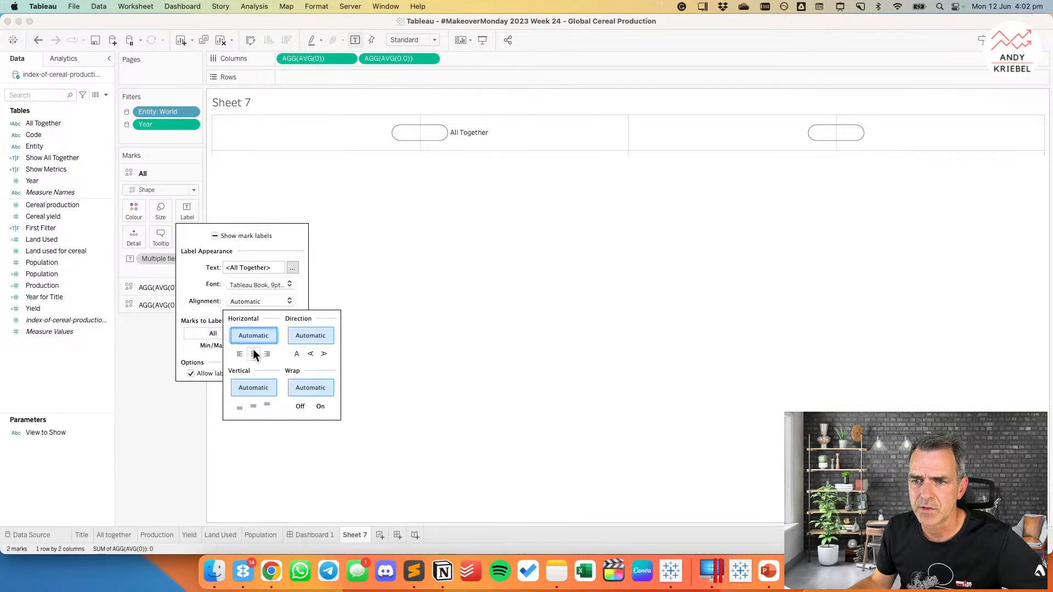
left_click(253, 354)
left_click(253, 406)
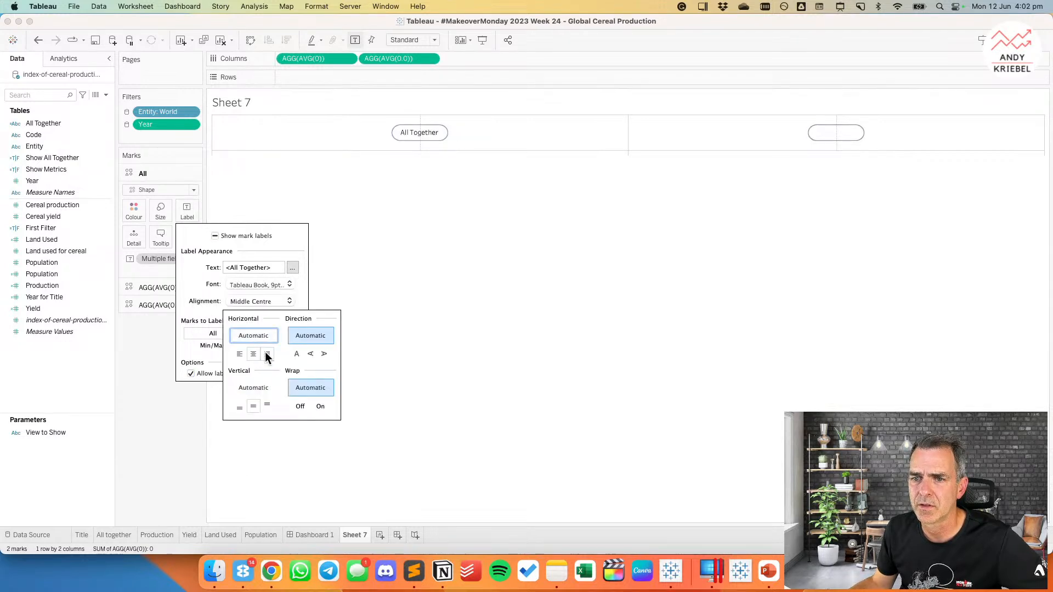
Step: Set the label font colour of all marks to dark grey
left_click(206, 283)
left_click(248, 284)
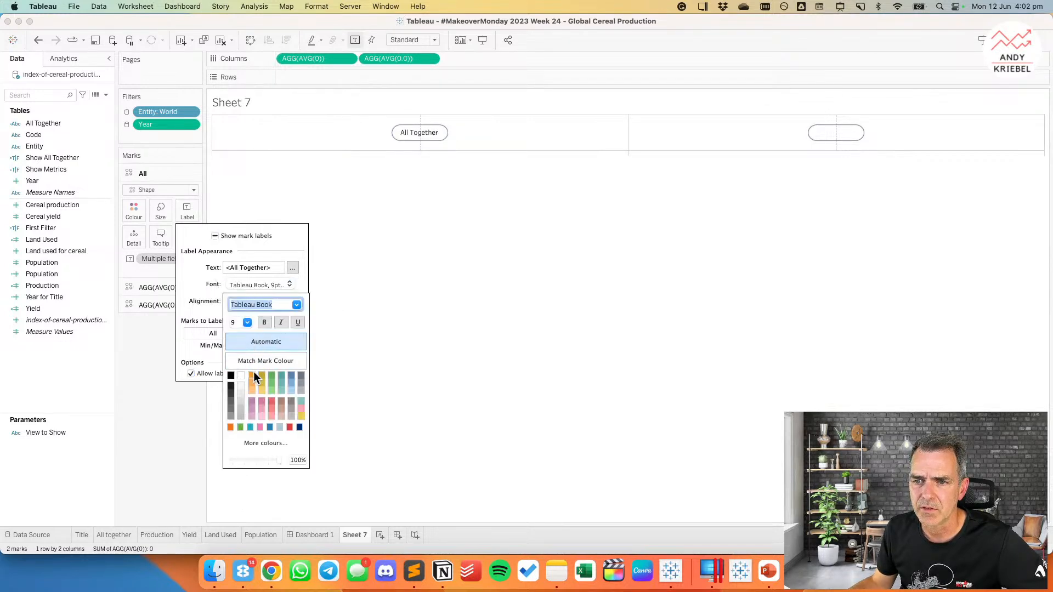
left_click(231, 409)
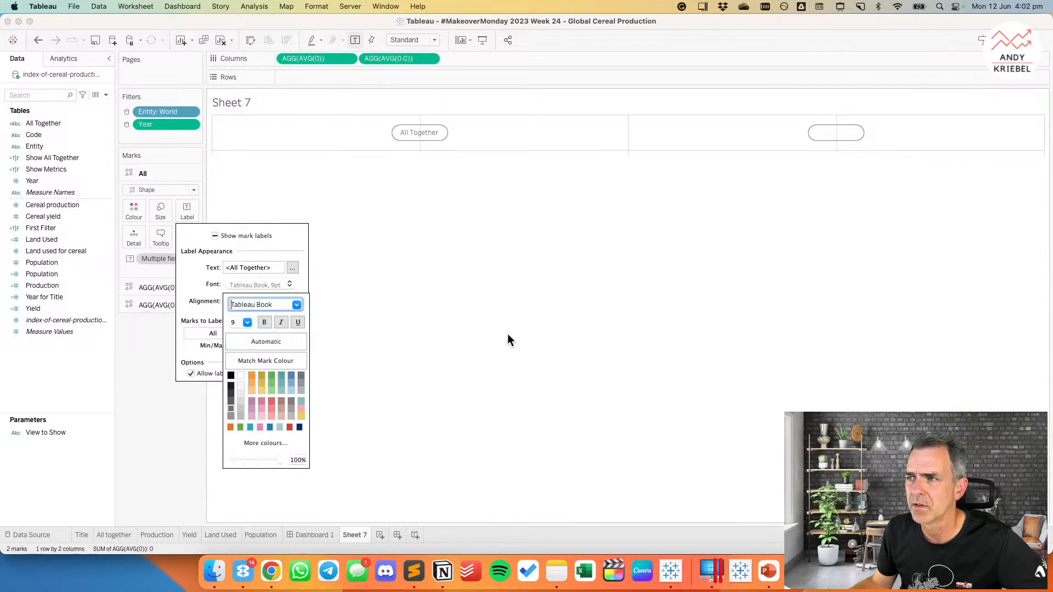
left_click(525, 326)
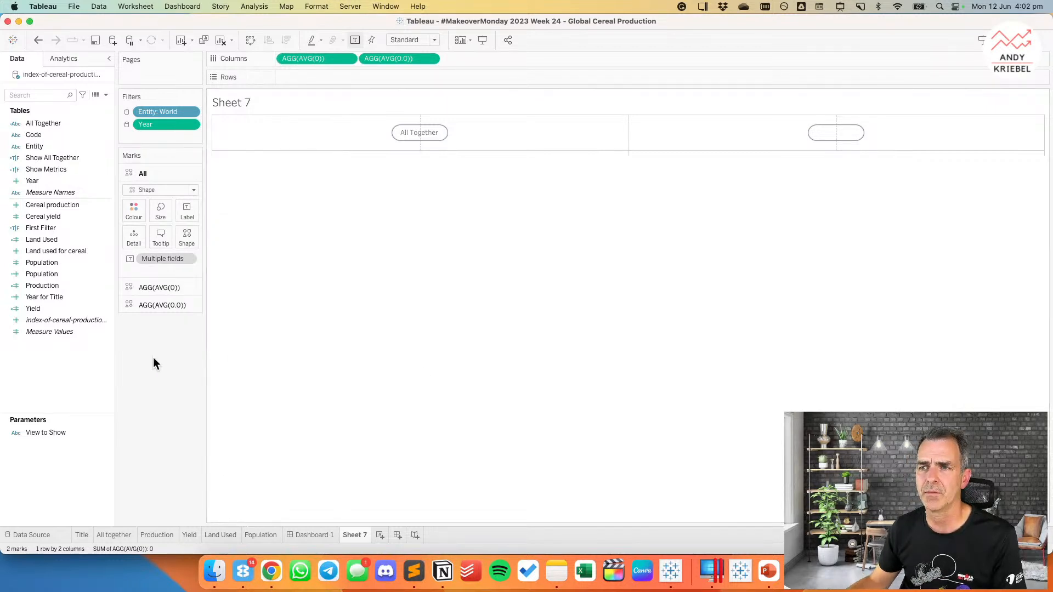
Step: Create a calculated field named Split by Metric containing 'Split by Metric' and use it to label the AVG(0.0) mark
left_click(47, 274)
right_click(54, 344)
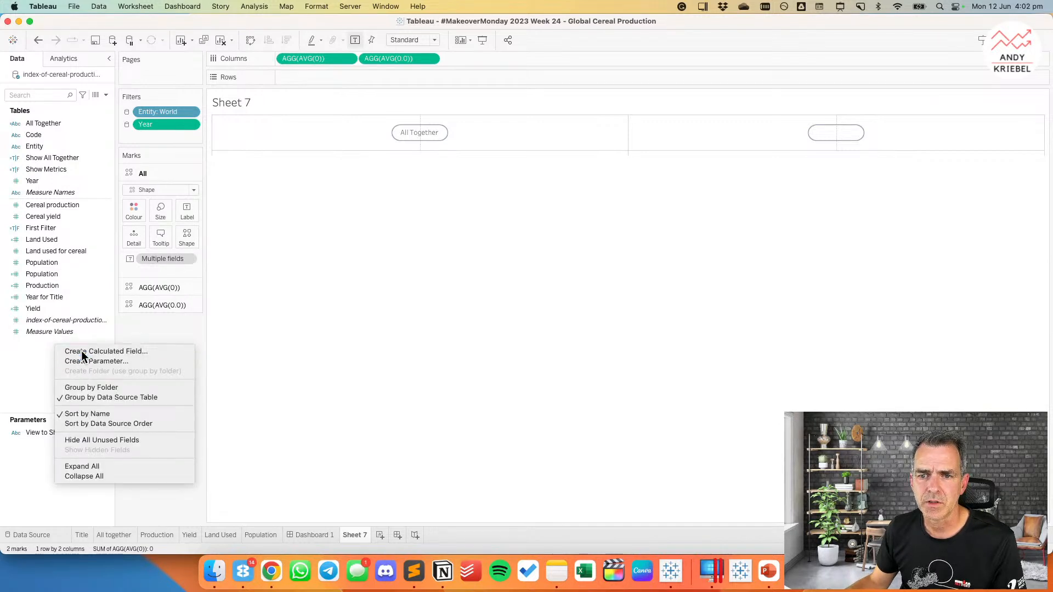
left_click(80, 350)
type("Spl")
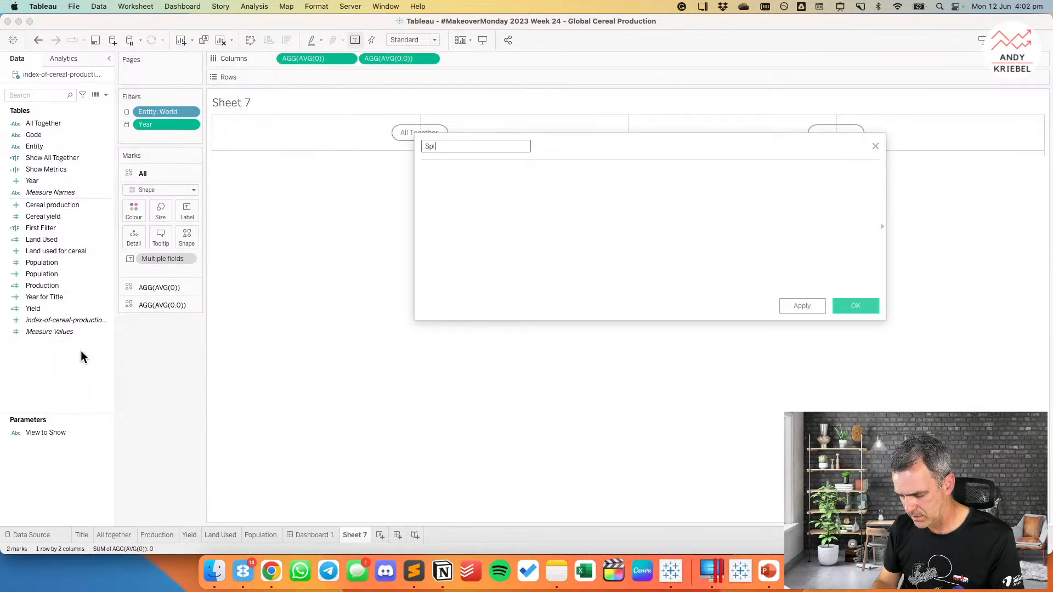
type("it by Metir")
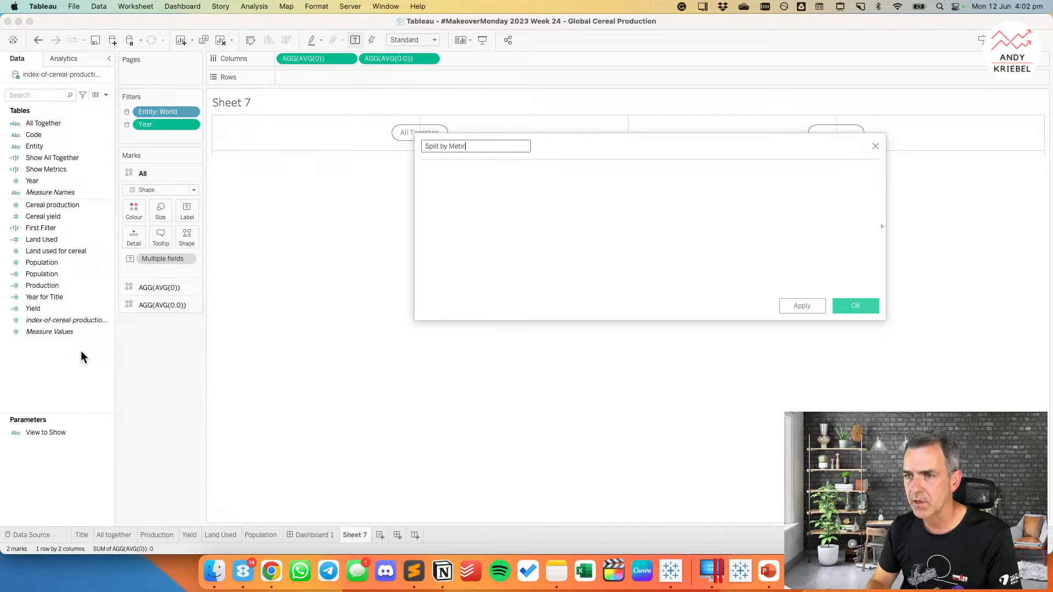
key("Tab")
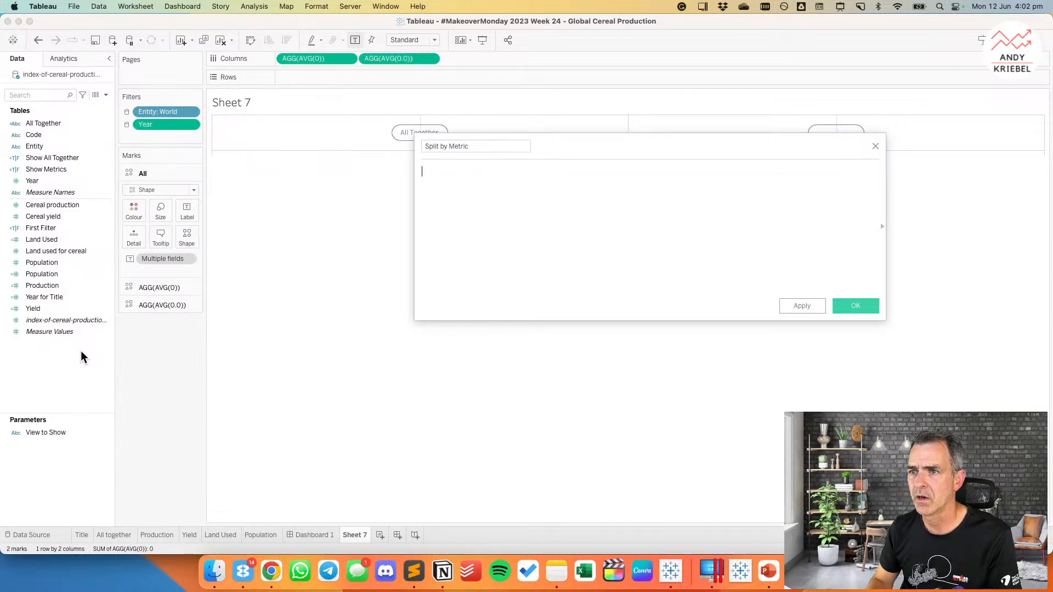
type("'Split by")
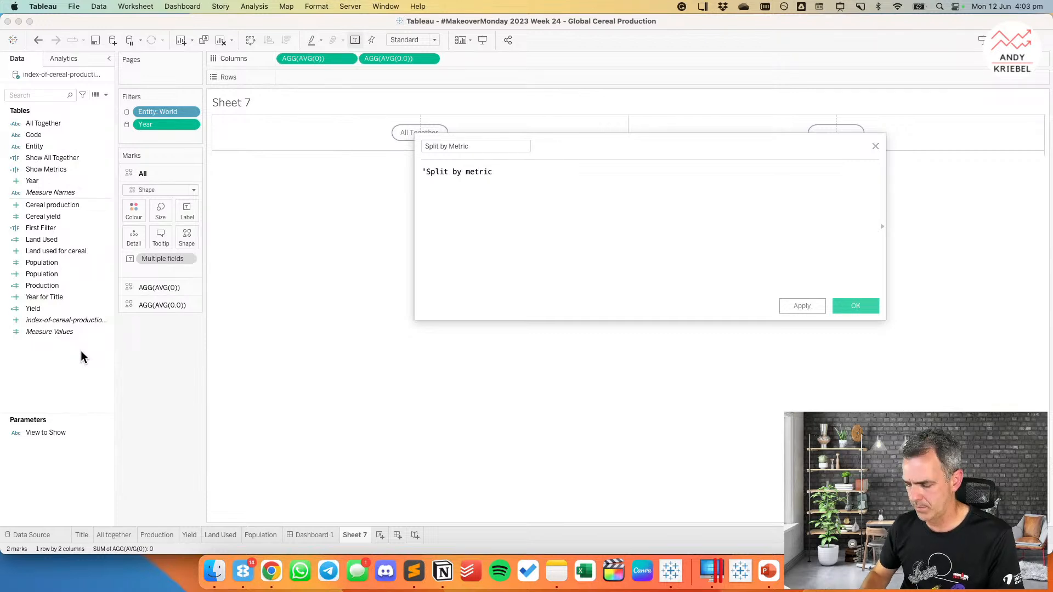
type(" Metr")
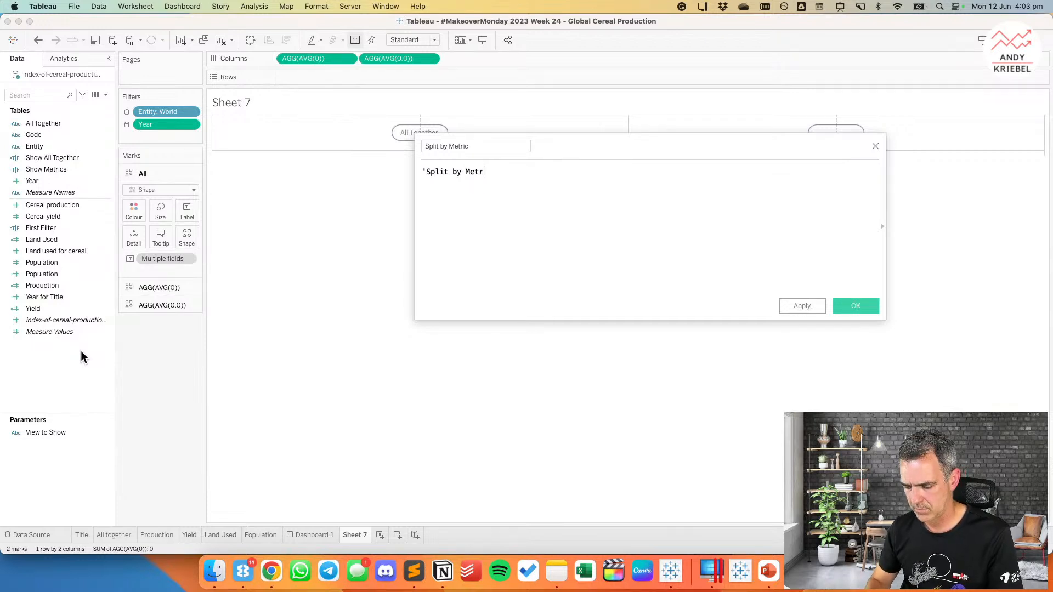
type("ic'")
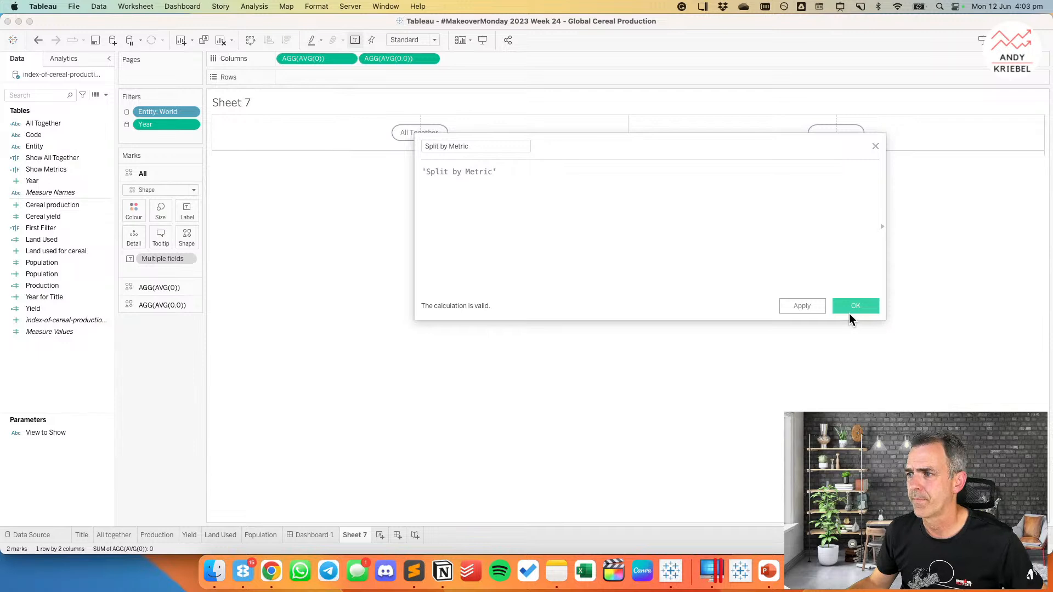
left_click(852, 308)
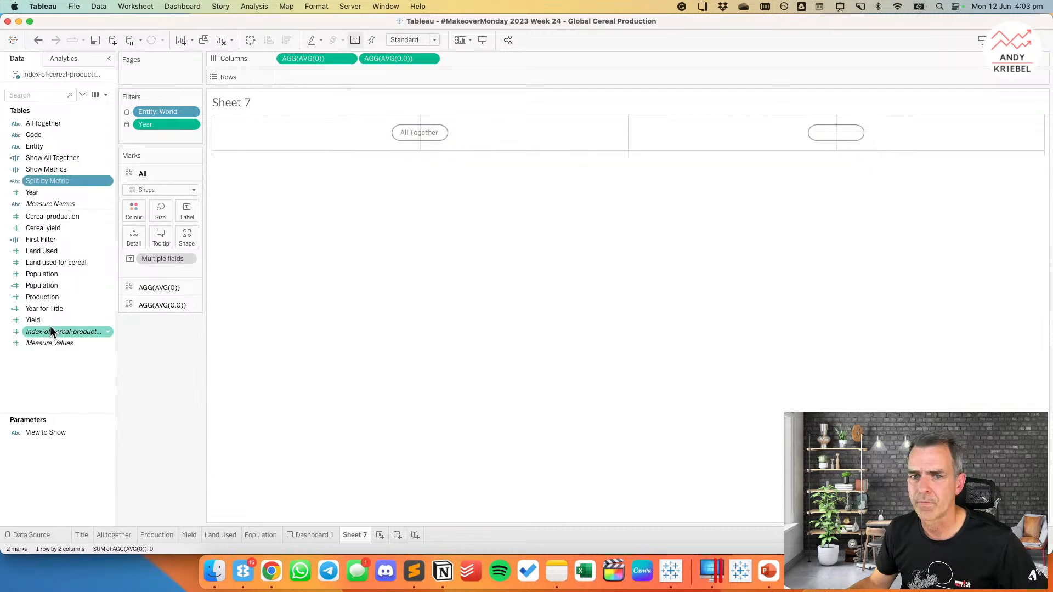
left_click(147, 304)
left_click_drag(53, 180, 185, 246)
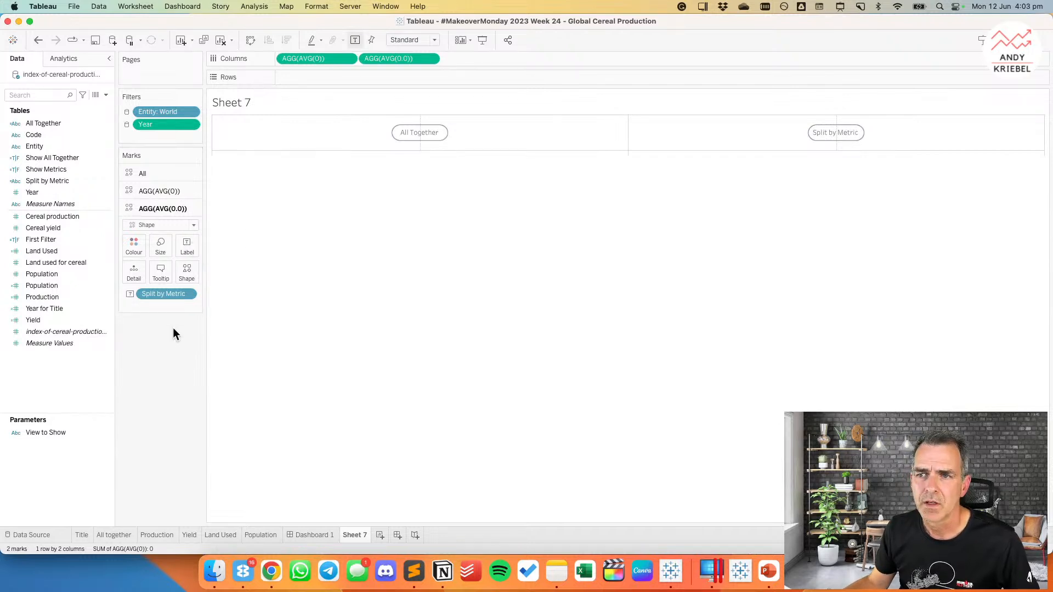
Step: Set the sheet's grid lines and zero lines to None
right_click(272, 133)
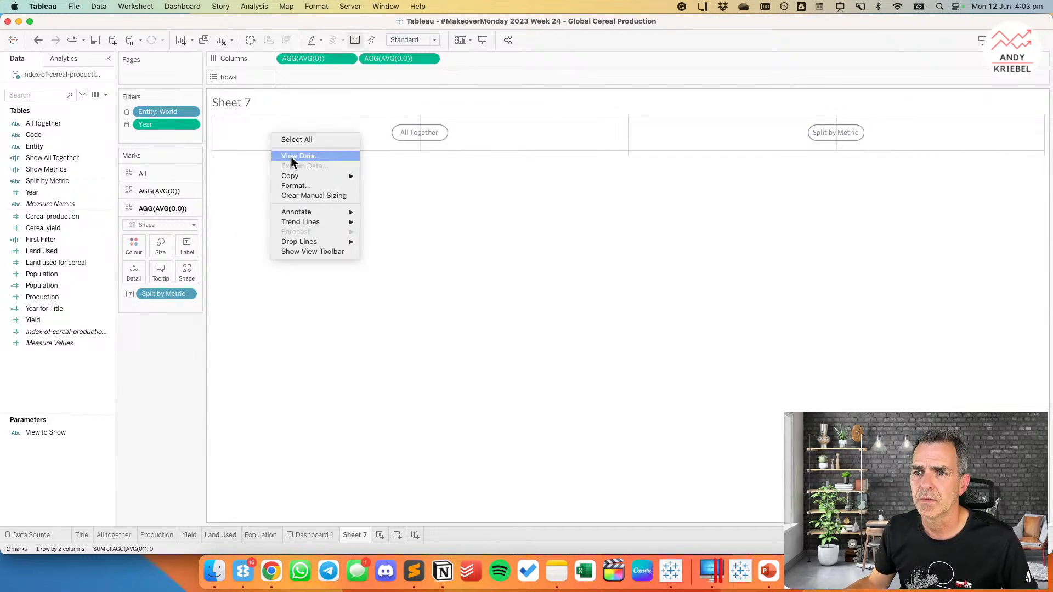
left_click(294, 186)
left_click(22, 96)
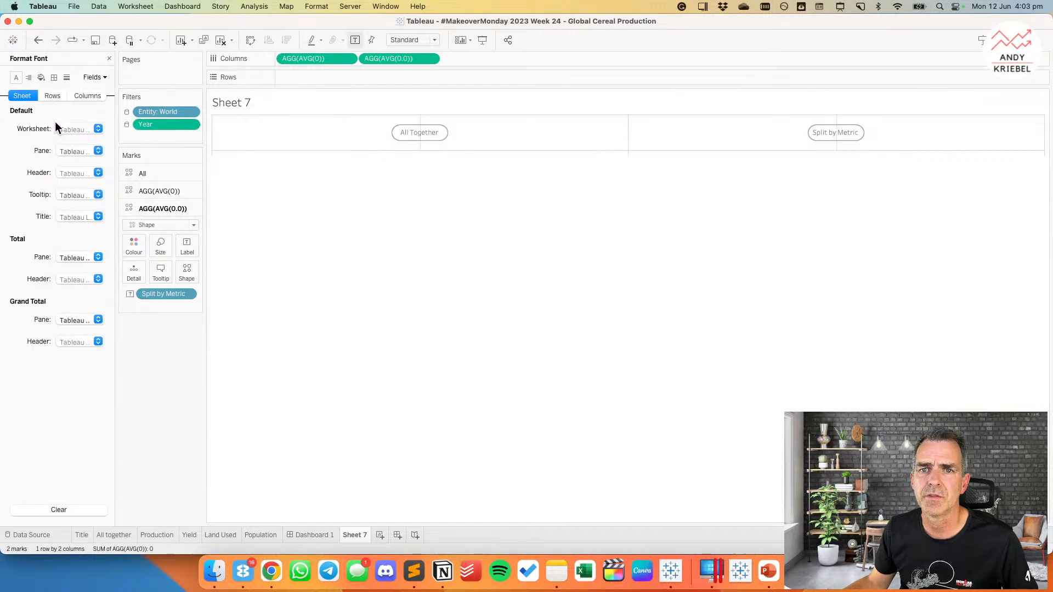
left_click(66, 77)
left_click(75, 128)
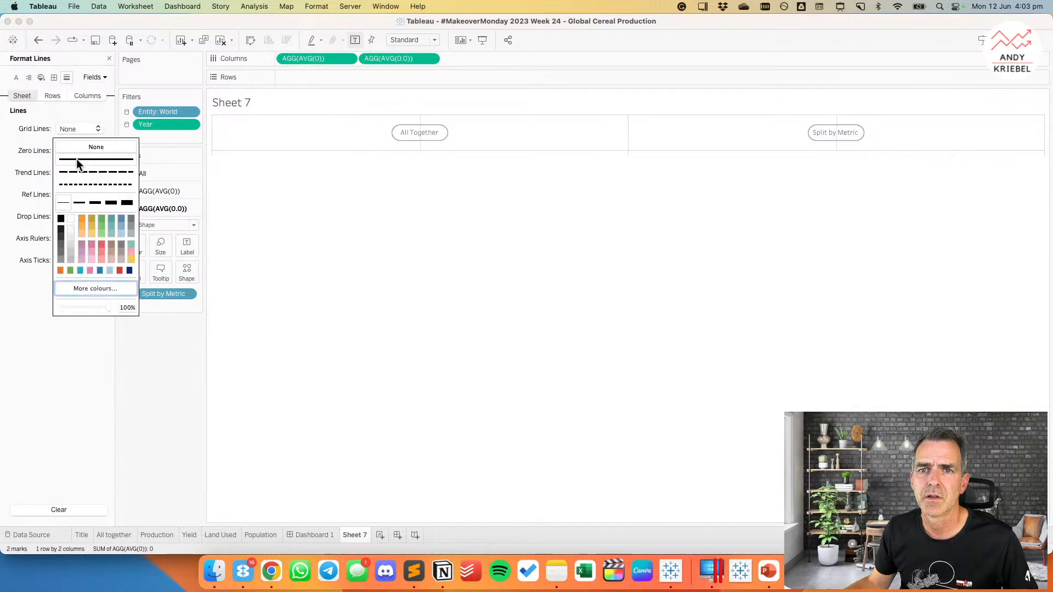
left_click(76, 146)
left_click(78, 151)
left_click(80, 166)
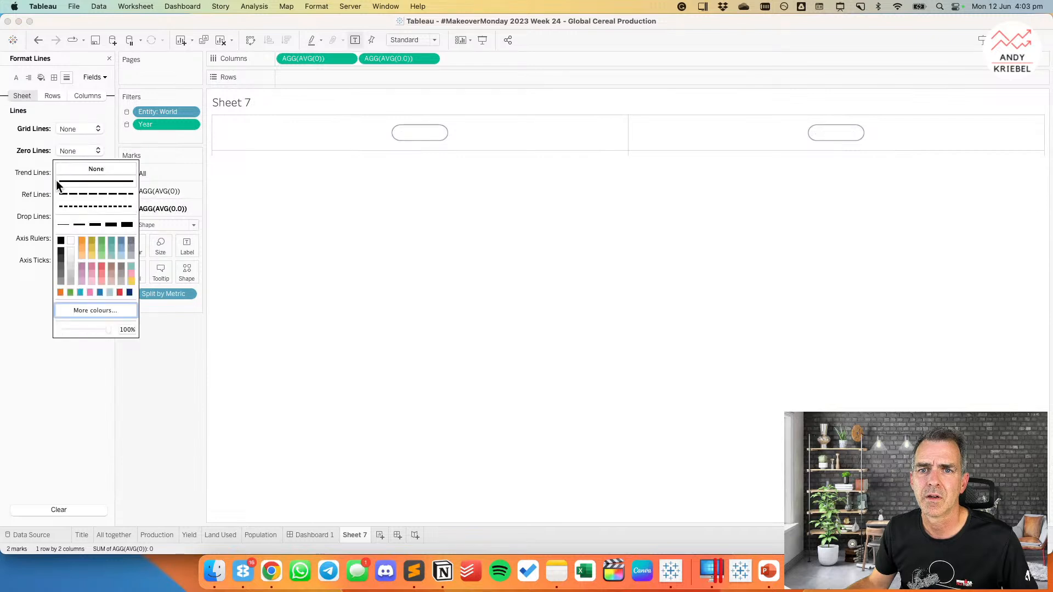
Step: Set the sheet's row divider and column divider pane borders to None and close the formatting options
left_click(54, 77)
left_click(71, 337)
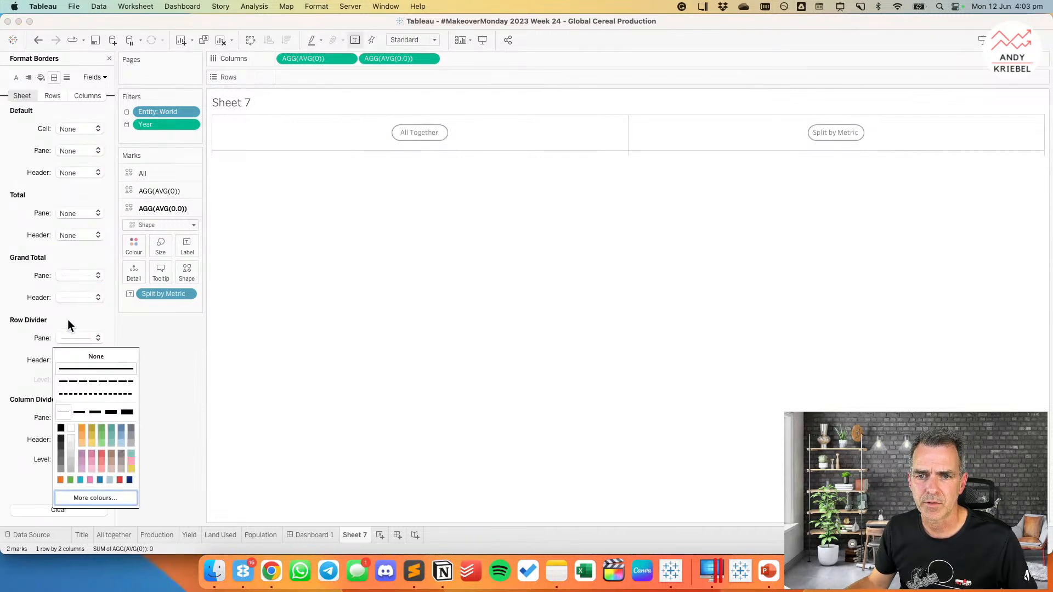
left_click(78, 357)
left_click(77, 275)
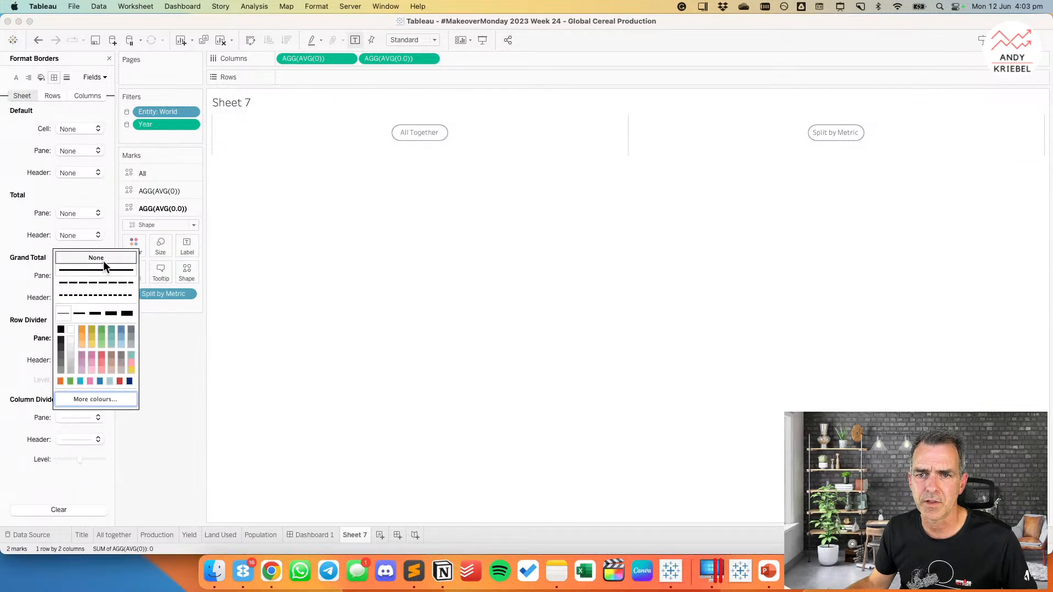
left_click(436, 277)
left_click(110, 58)
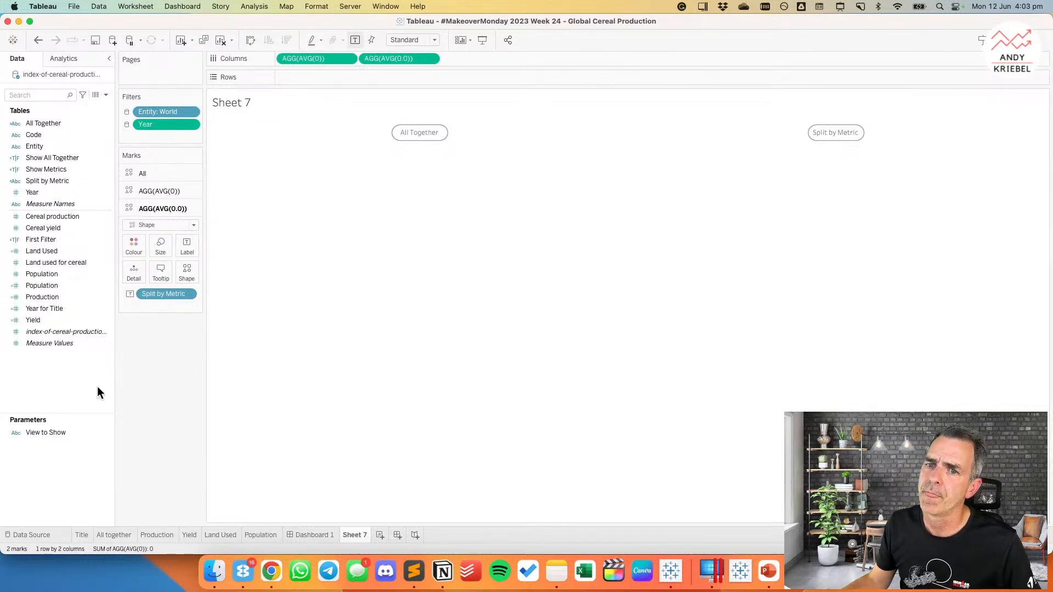
Step: Show the View to Show parameter control and colour the AVG(0.0) mark by the Show Metrics field
right_click(45, 433)
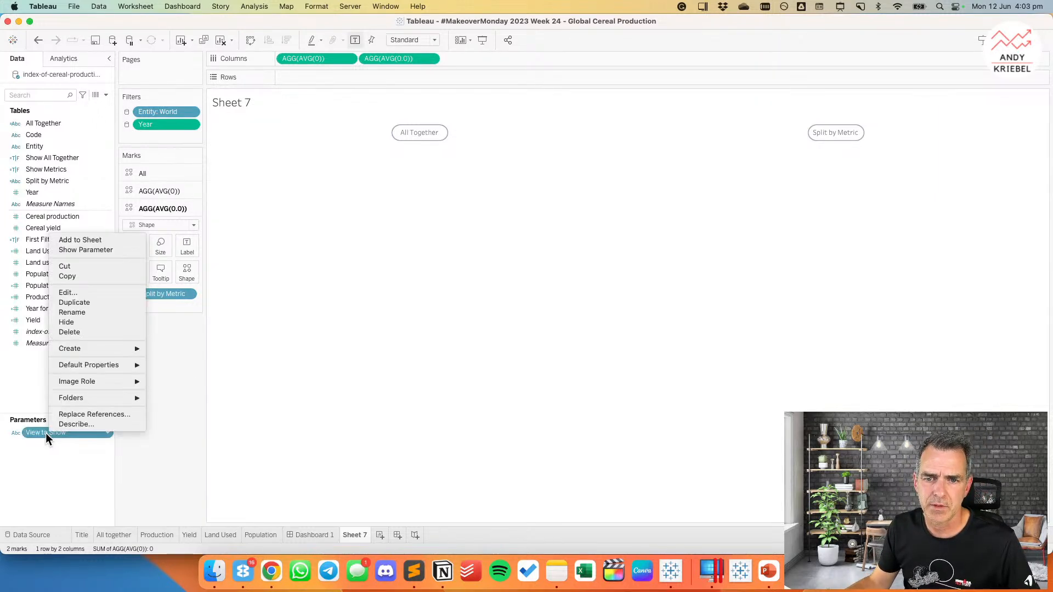
left_click(77, 250)
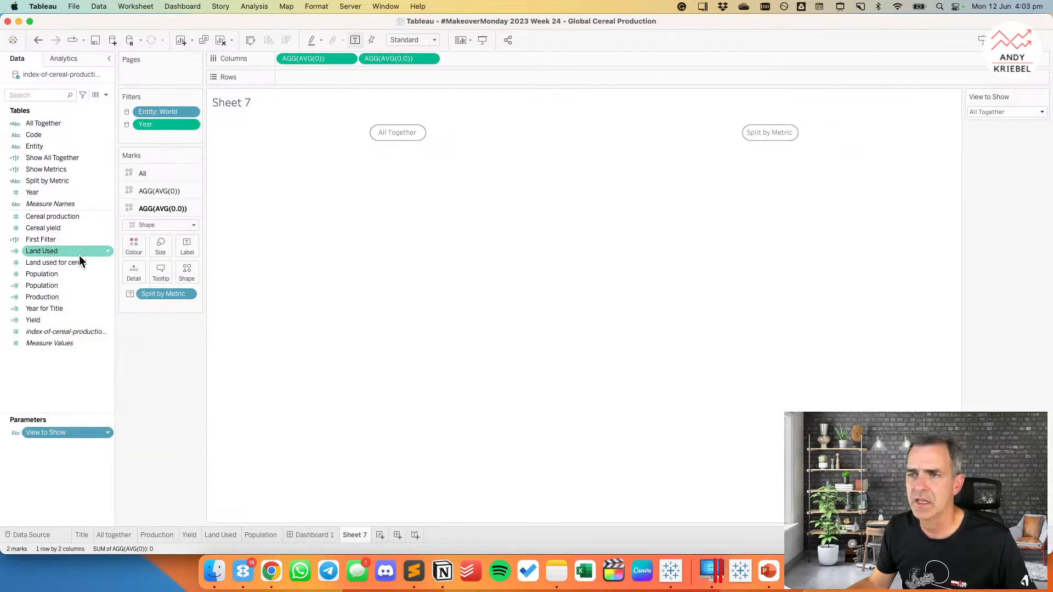
left_click(765, 134)
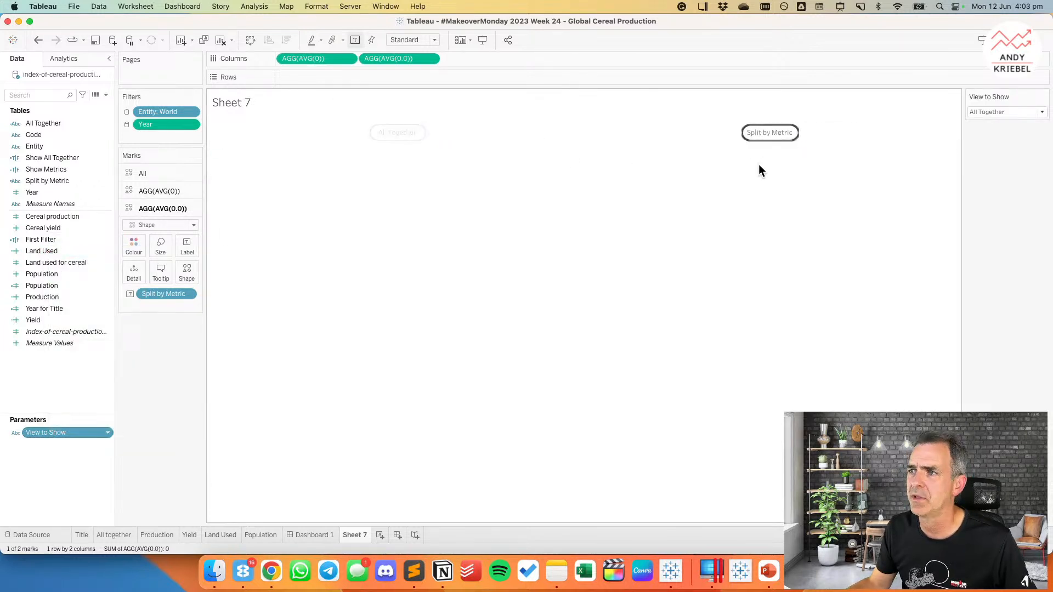
left_click(834, 158)
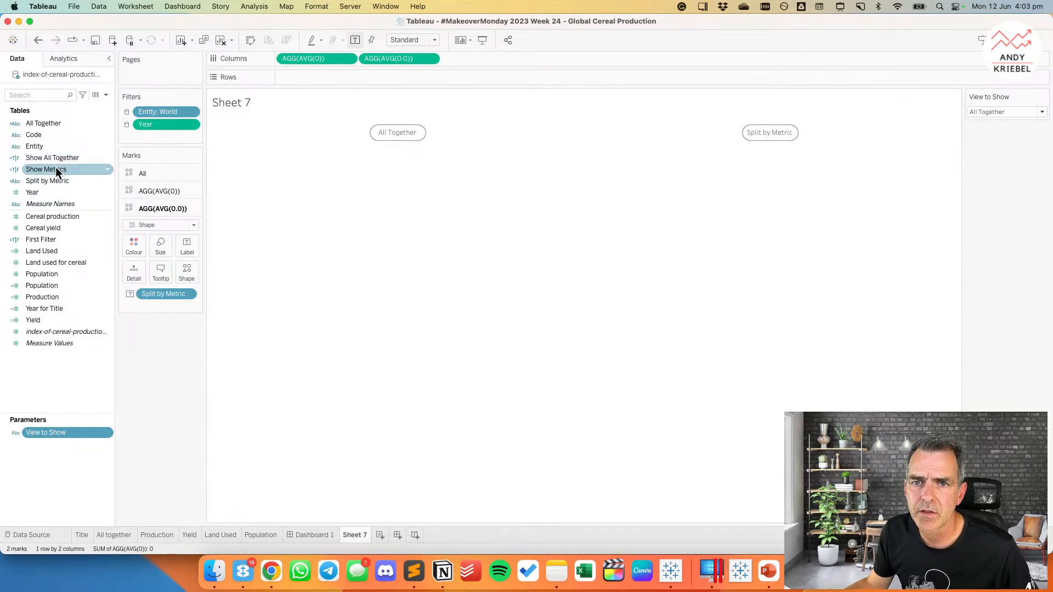
left_click_drag(55, 166, 129, 243)
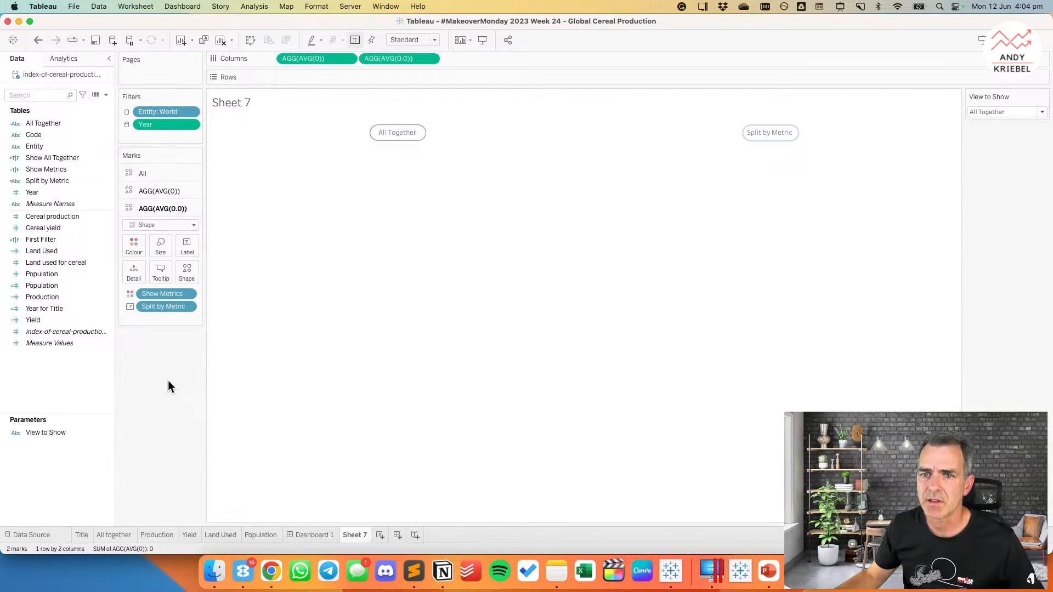
Step: Switch to PowerPoint and fill the rounded button shape with white
left_click(768, 571)
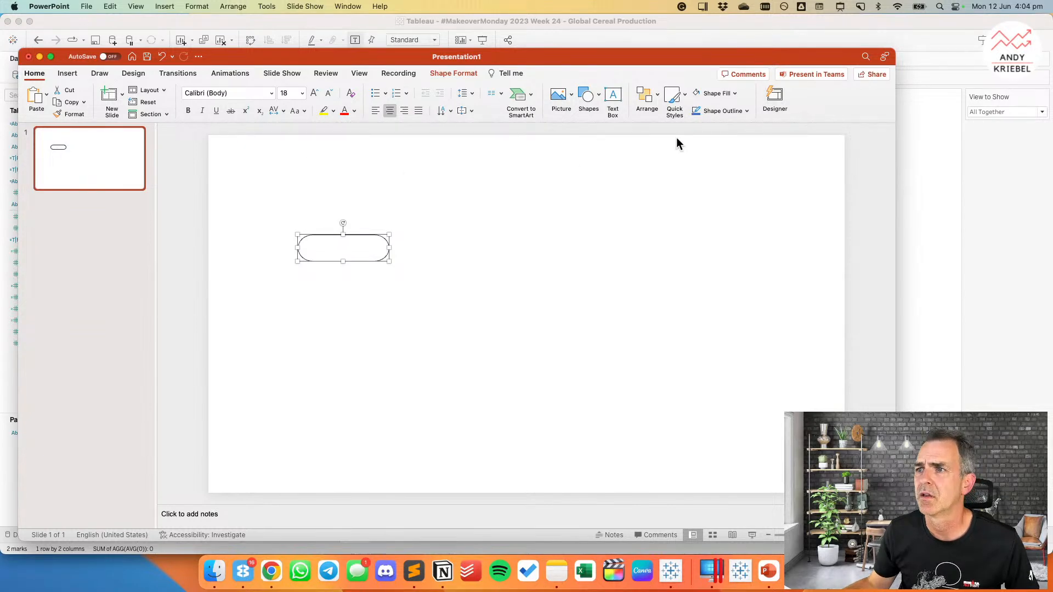
left_click(735, 94)
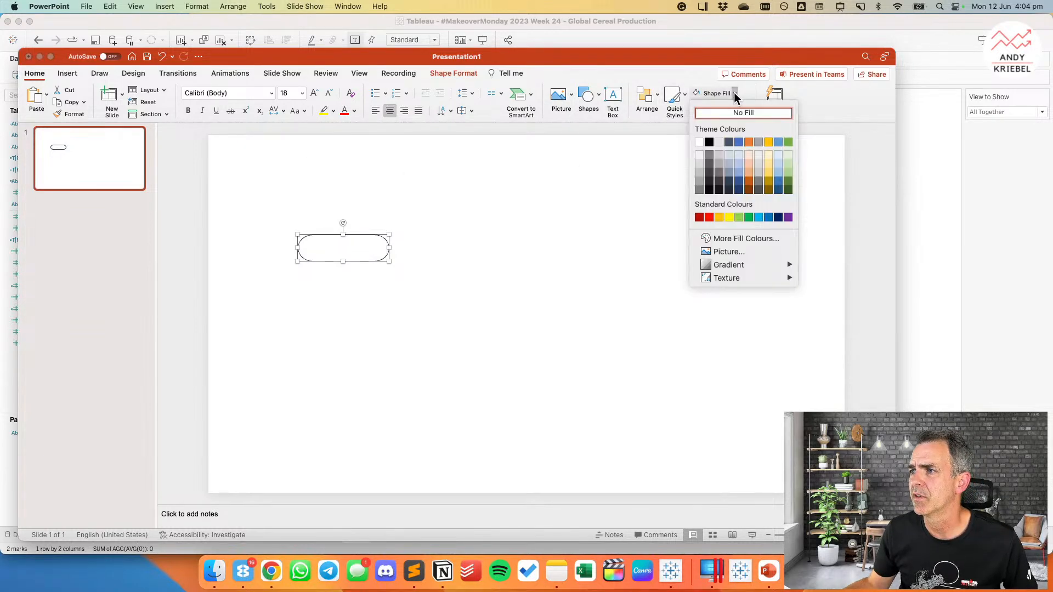
left_click(698, 143)
left_click(440, 215)
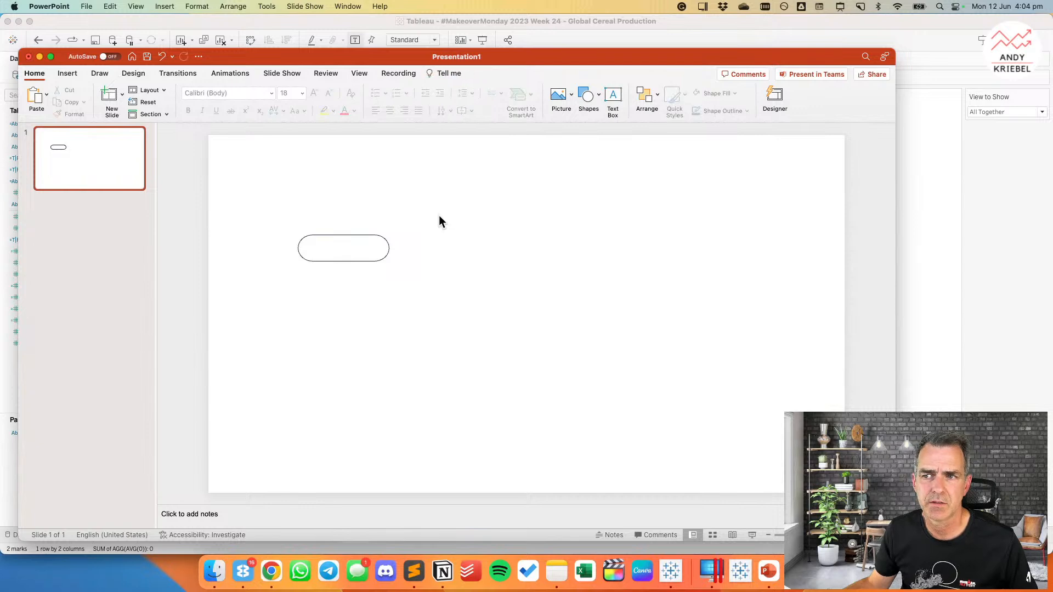
Step: Save the rounded shape as a PNG picture in the Buttons folder, replacing Blank Button.png
left_click(332, 243)
right_click(332, 243)
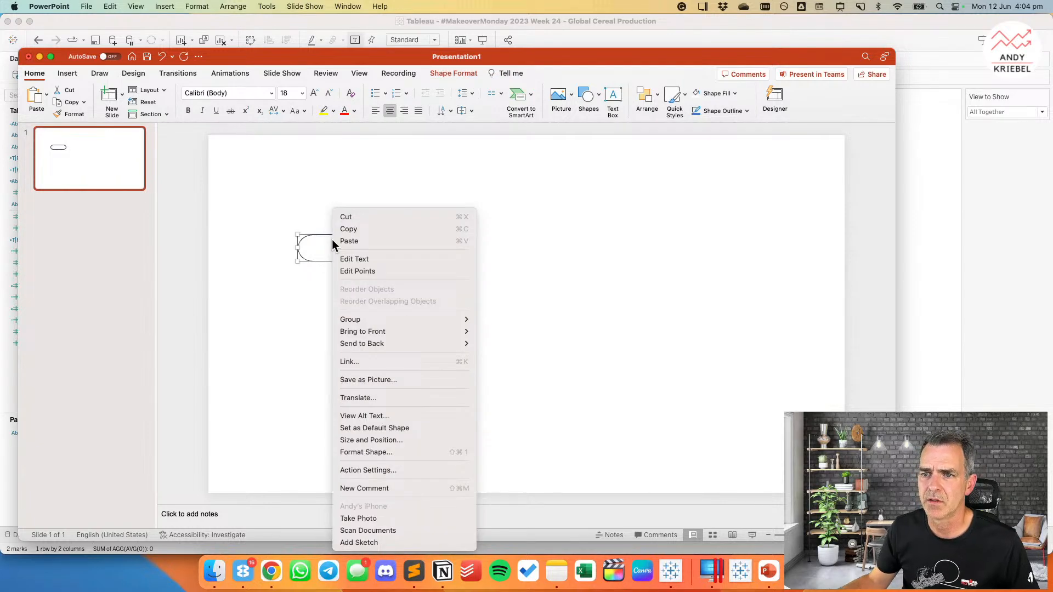
left_click(405, 378)
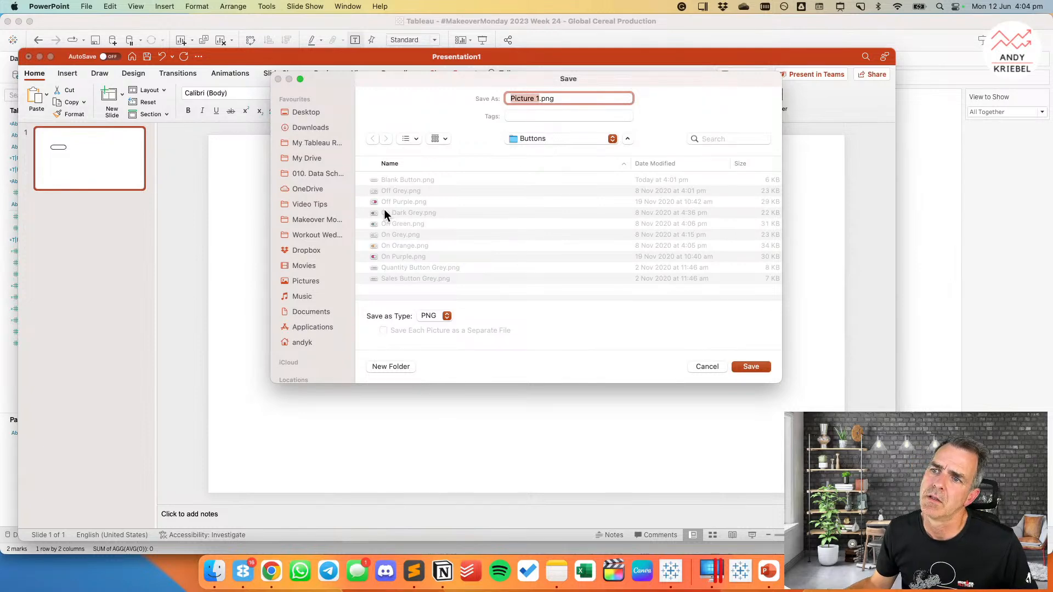
left_click(390, 179)
left_click(746, 366)
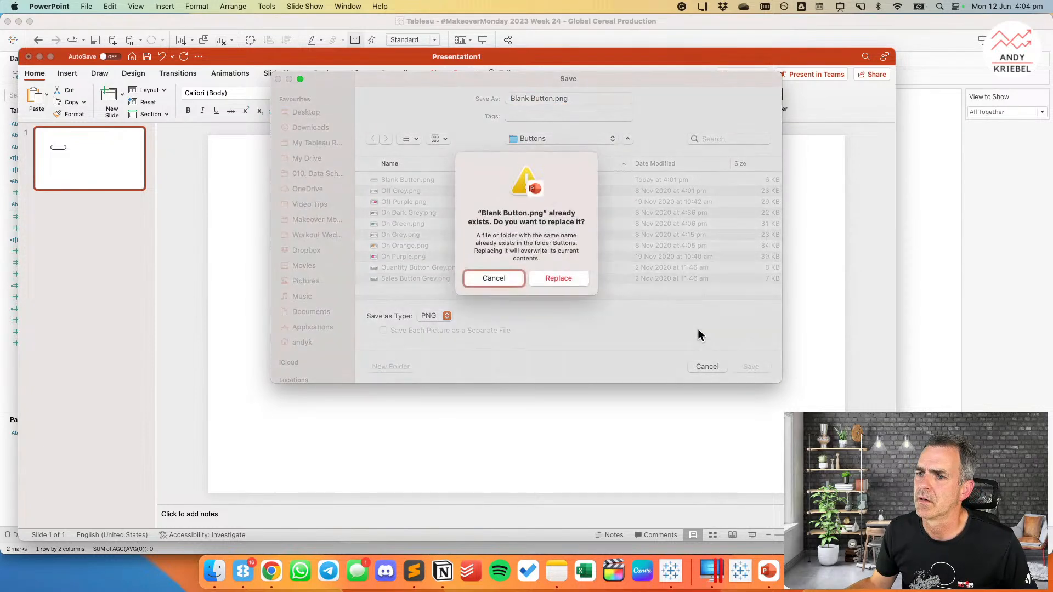
left_click(565, 279)
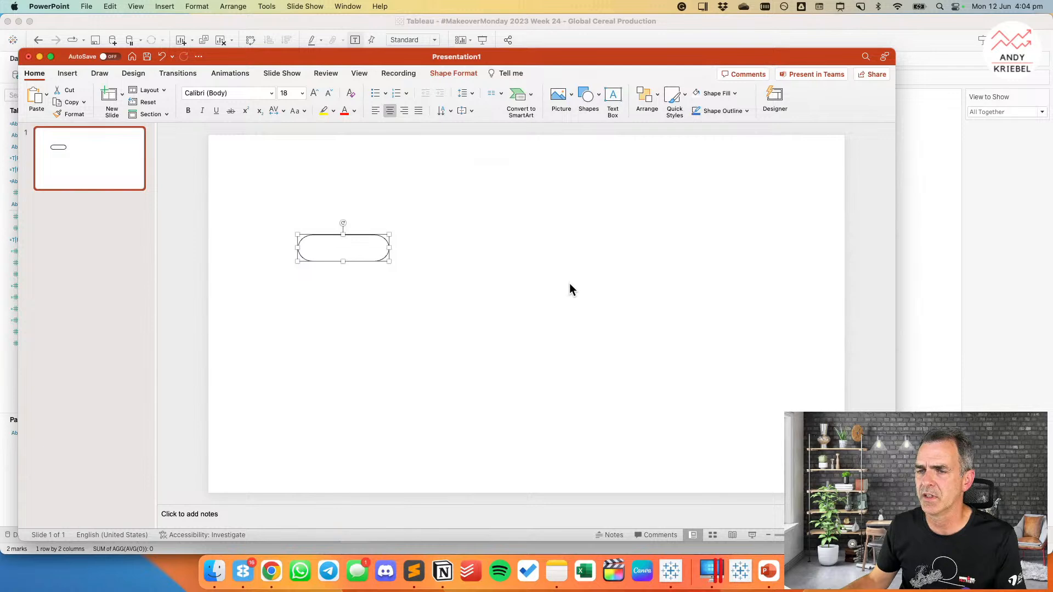
Step: Switch back to Tableau, reload the Buttons shape palette and assign the filled blank button shape to all marks
key("super+Tab")
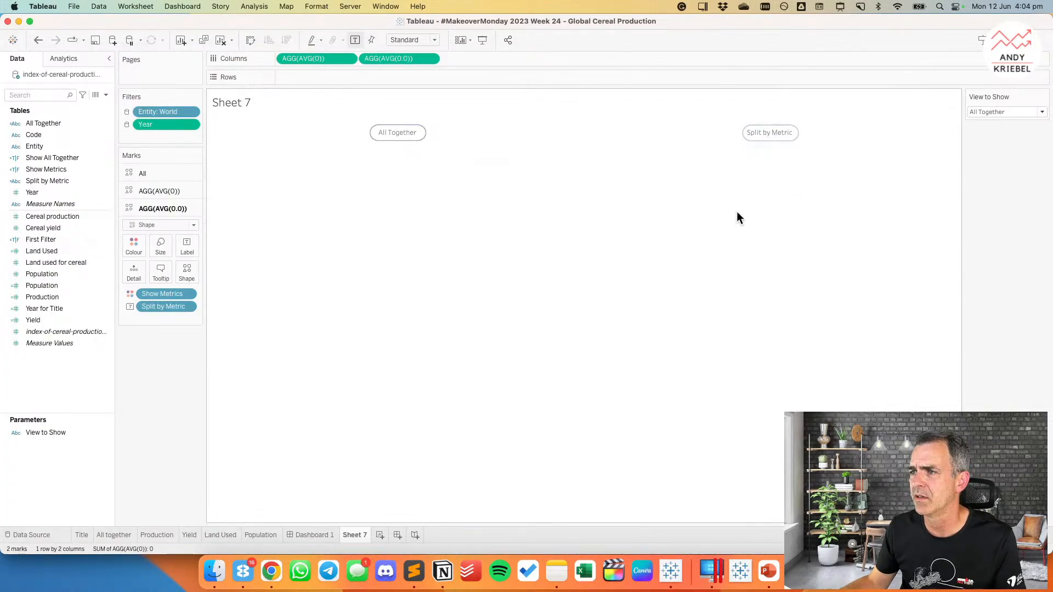
left_click(111, 321)
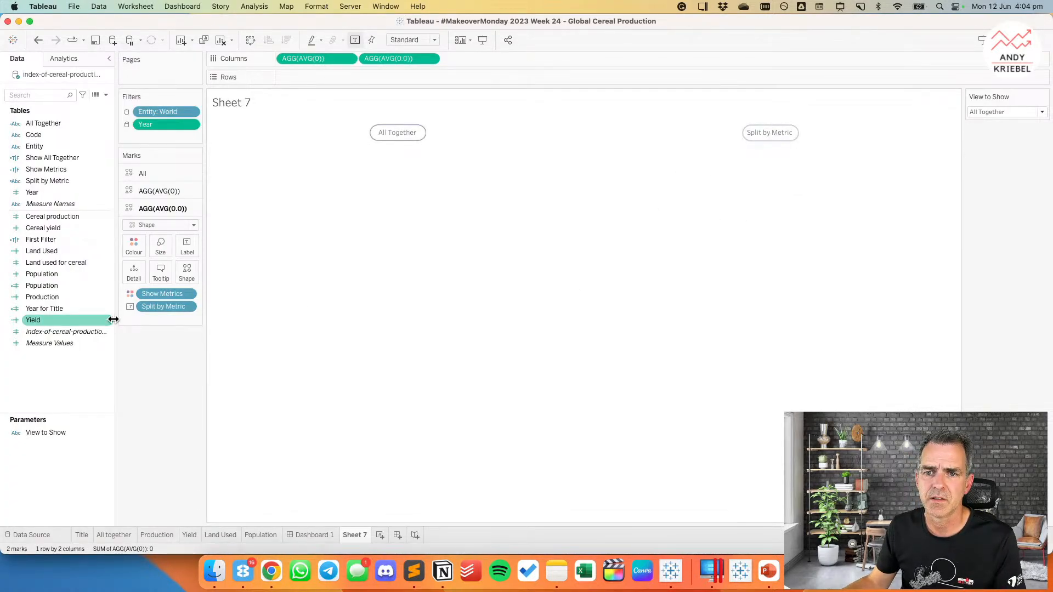
left_click(152, 174)
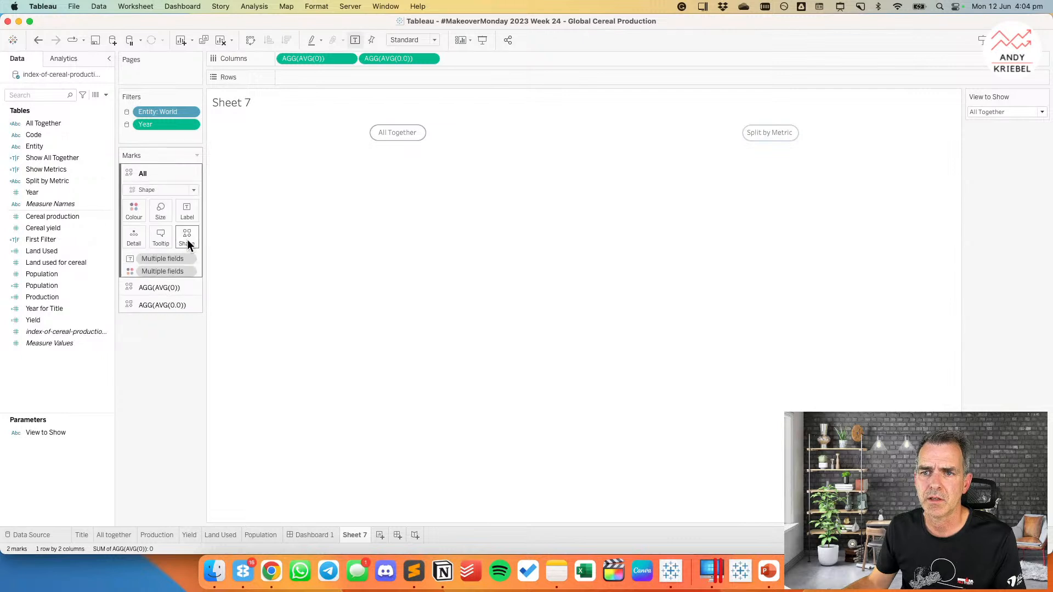
left_click(187, 242)
left_click(222, 313)
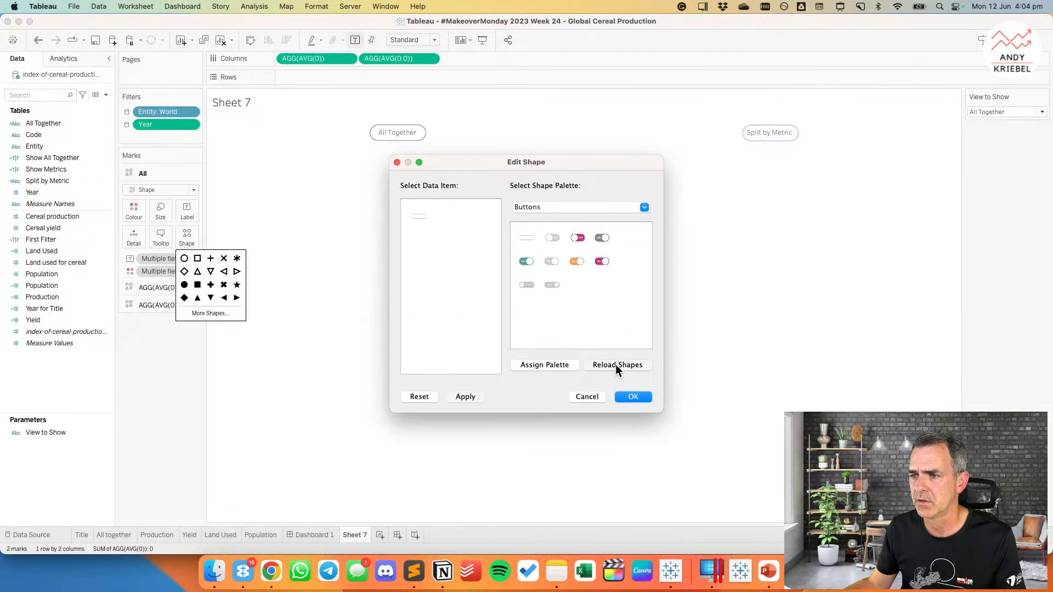
left_click(553, 236)
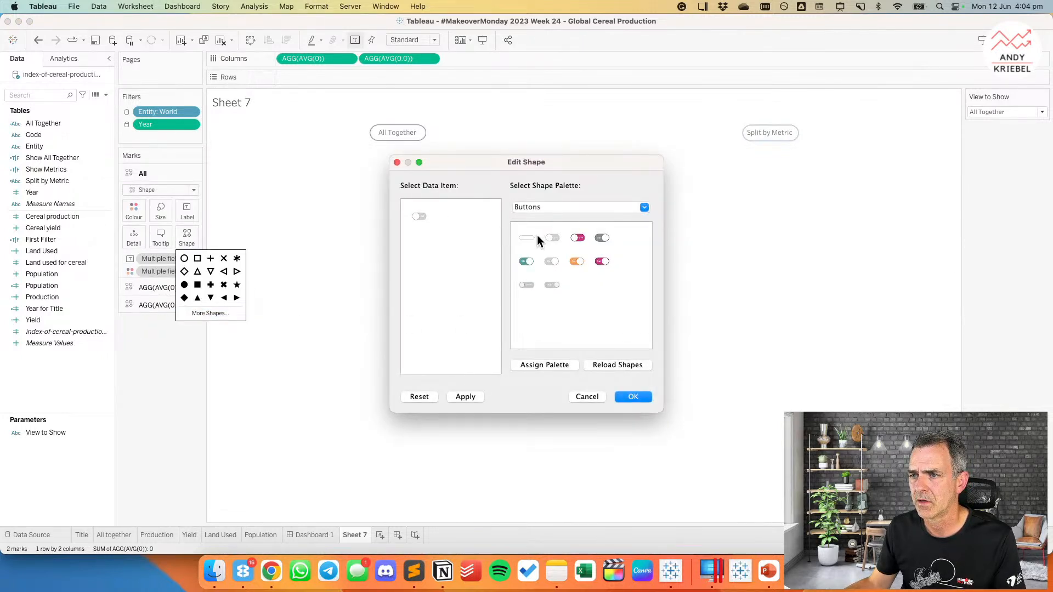
left_click(528, 237)
left_click(624, 394)
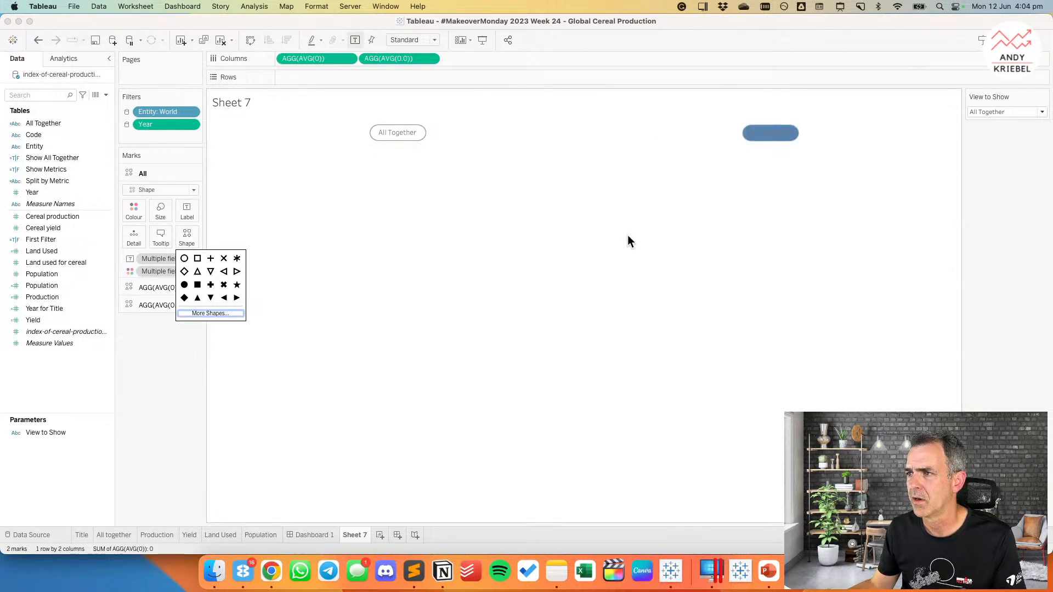
left_click(607, 222)
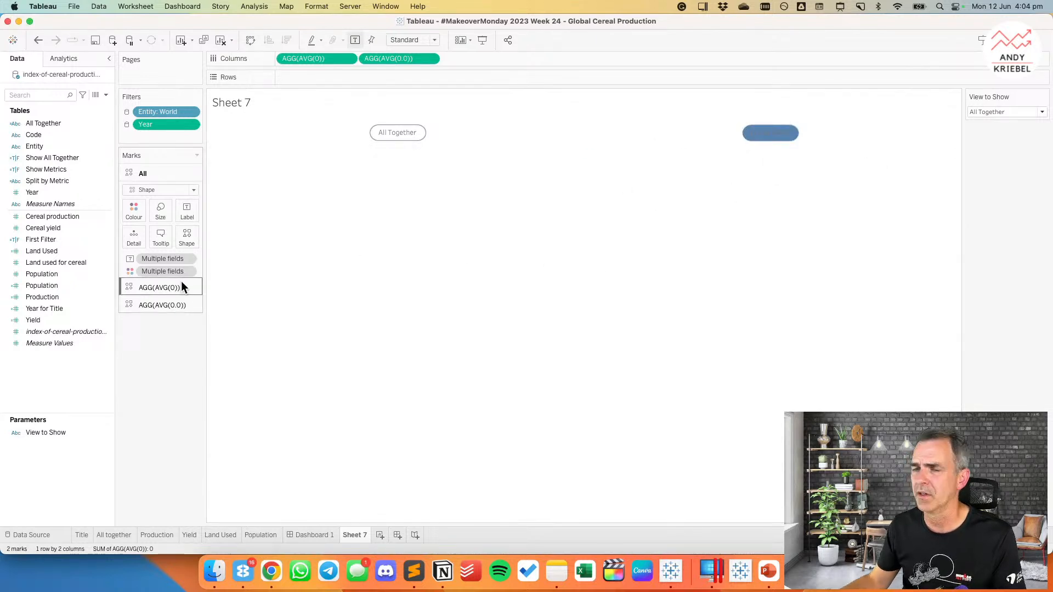
left_click(146, 211)
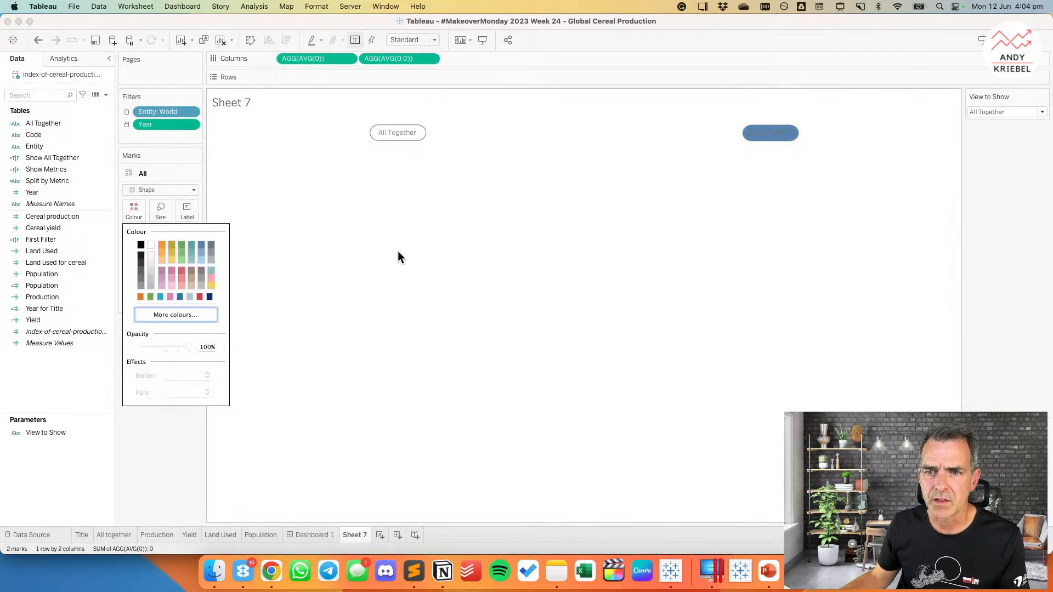
left_click(383, 251)
left_click(172, 277)
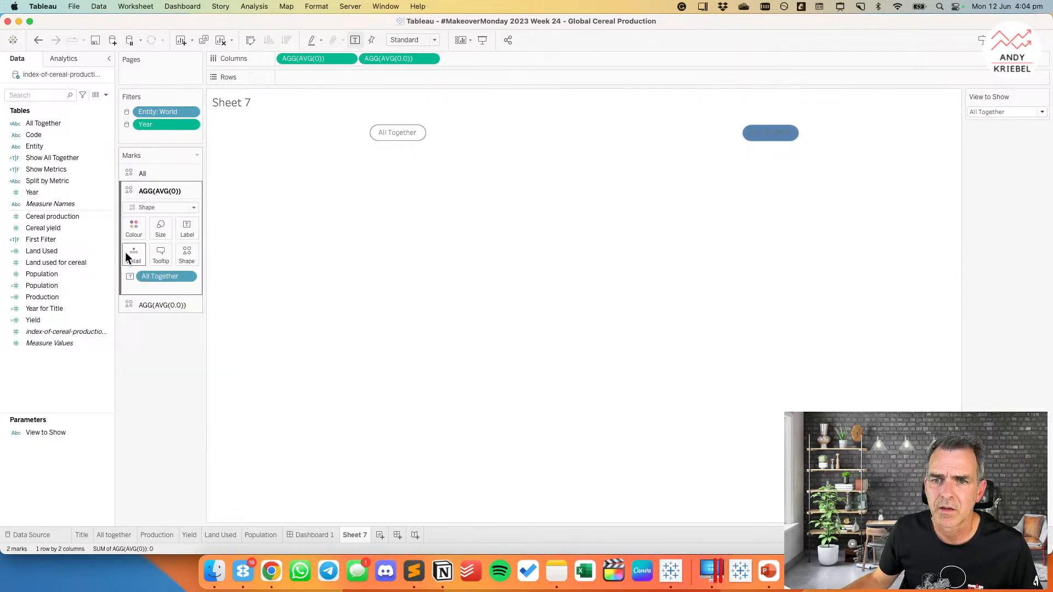
left_click(136, 229)
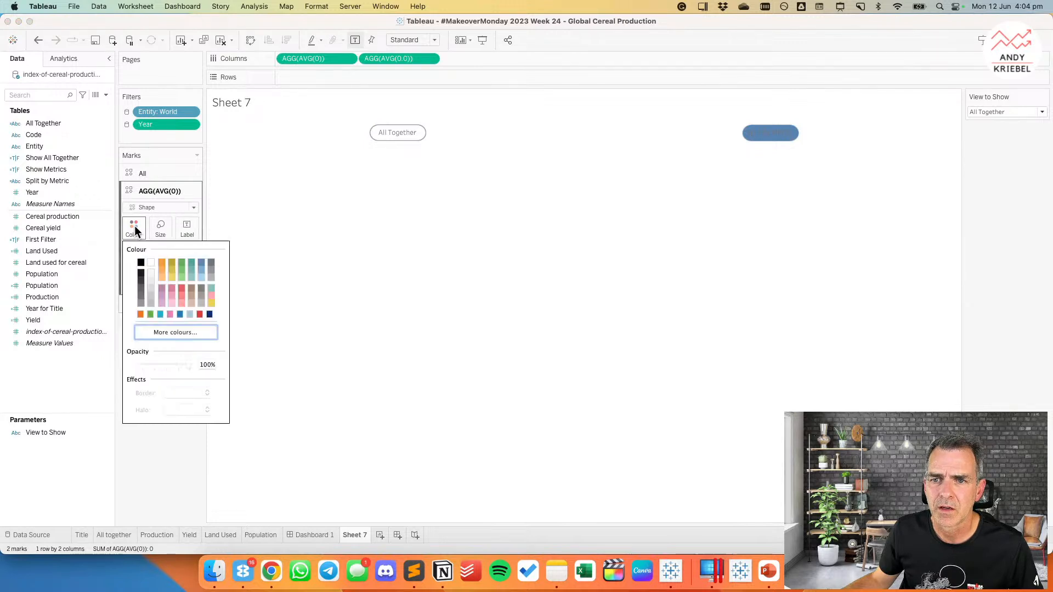
left_click(389, 330)
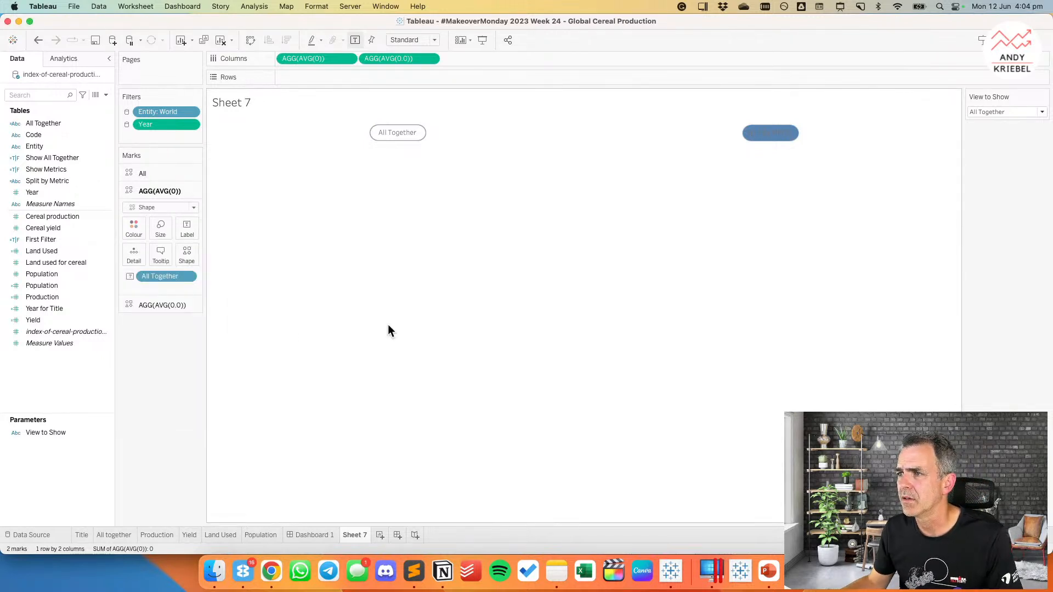
Step: Colour the AVG(0) mark by the Show All Together field
left_click(153, 305)
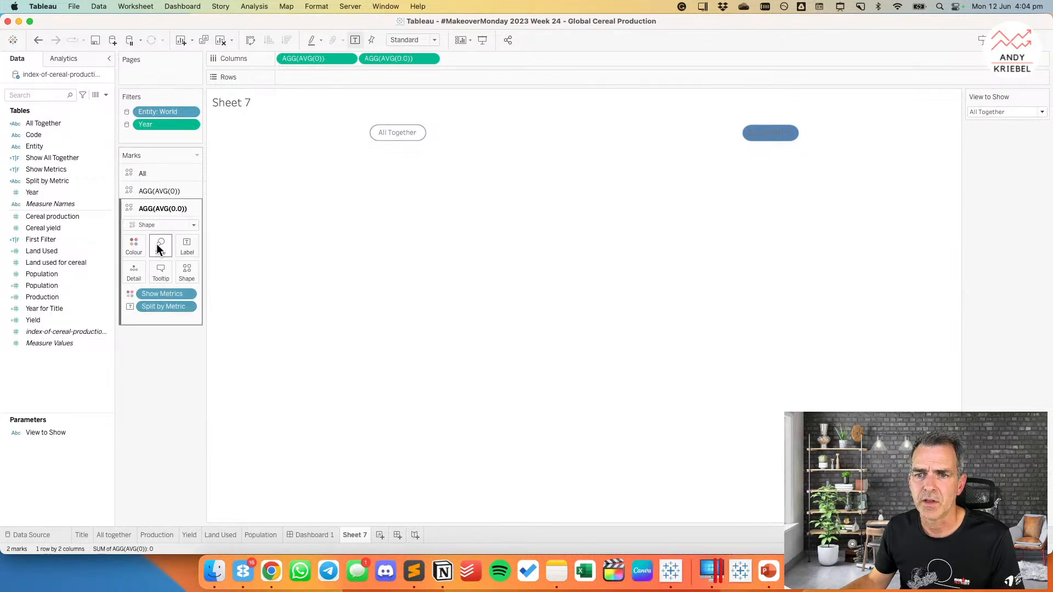
left_click(149, 191)
left_click_drag(73, 157, 136, 226)
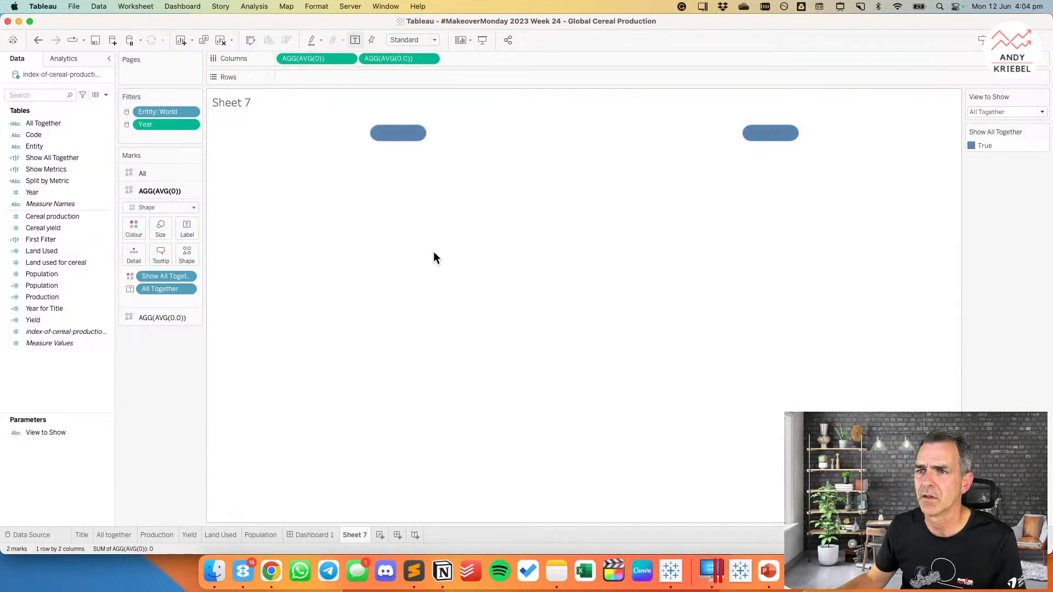
Step: Display the colour legend for the Show Metrics field of the AVG(0.0) mark
left_click(161, 317)
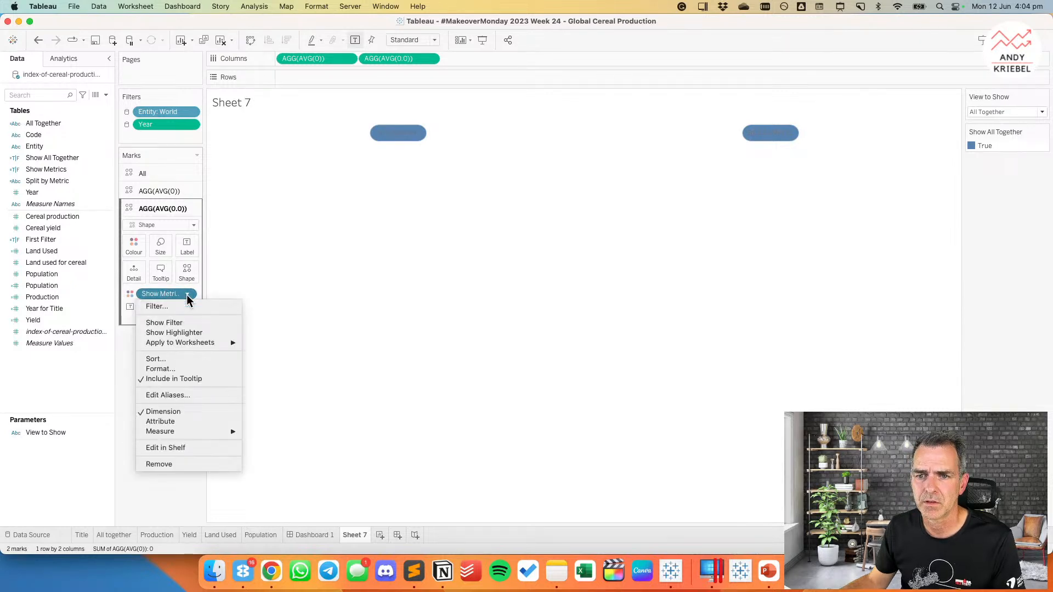
left_click(316, 8)
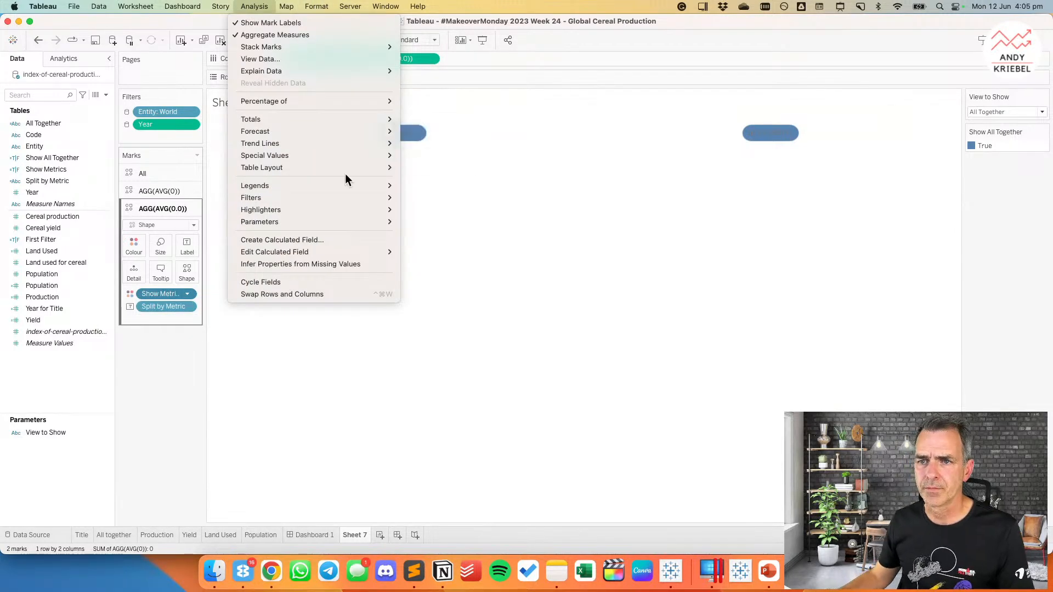
mouse_move(380, 185)
left_click(440, 196)
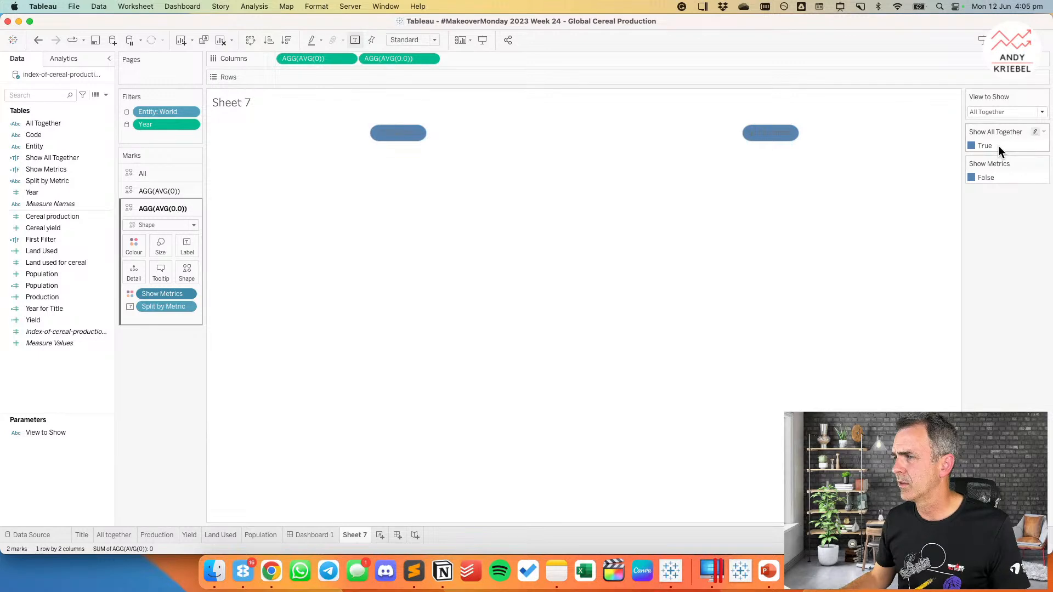
Step: Assign the light grey of the Seattle Greys palette to the False value of Show Metrics
double_click(1003, 176)
left_click(401, 201)
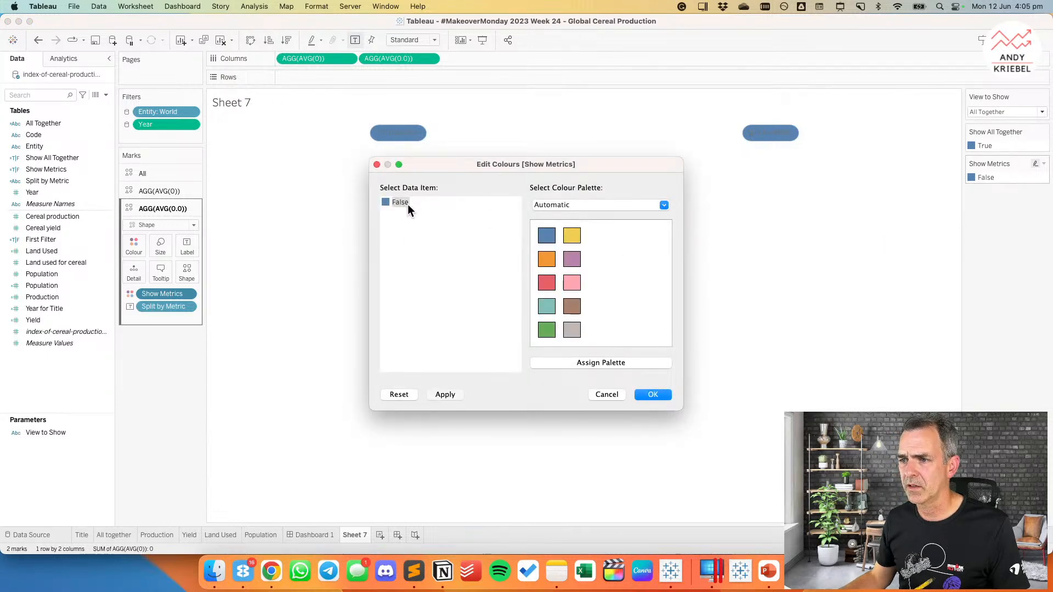
left_click(577, 200)
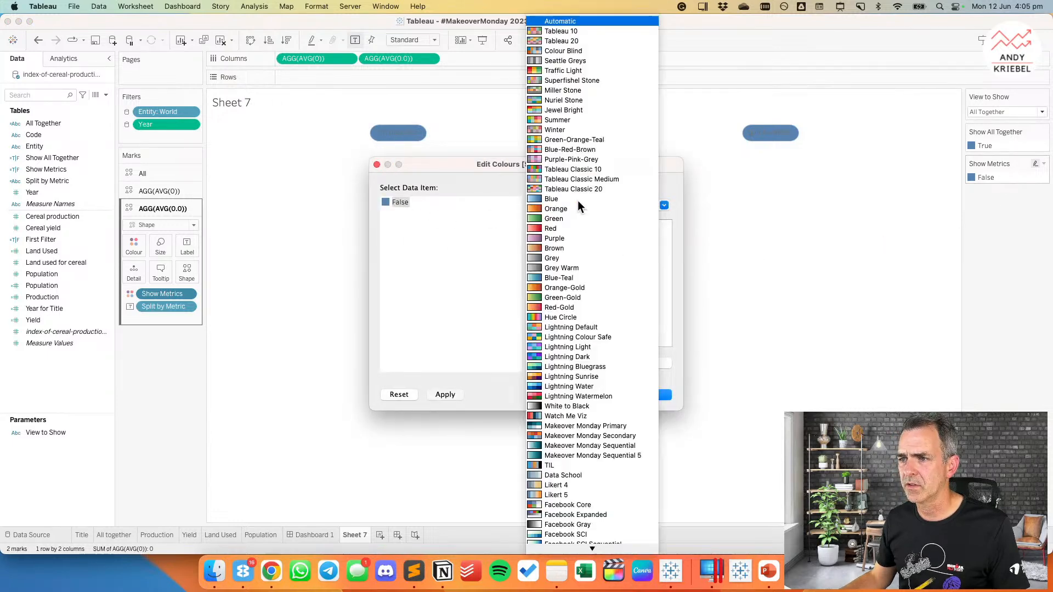
left_click(587, 61)
left_click(546, 308)
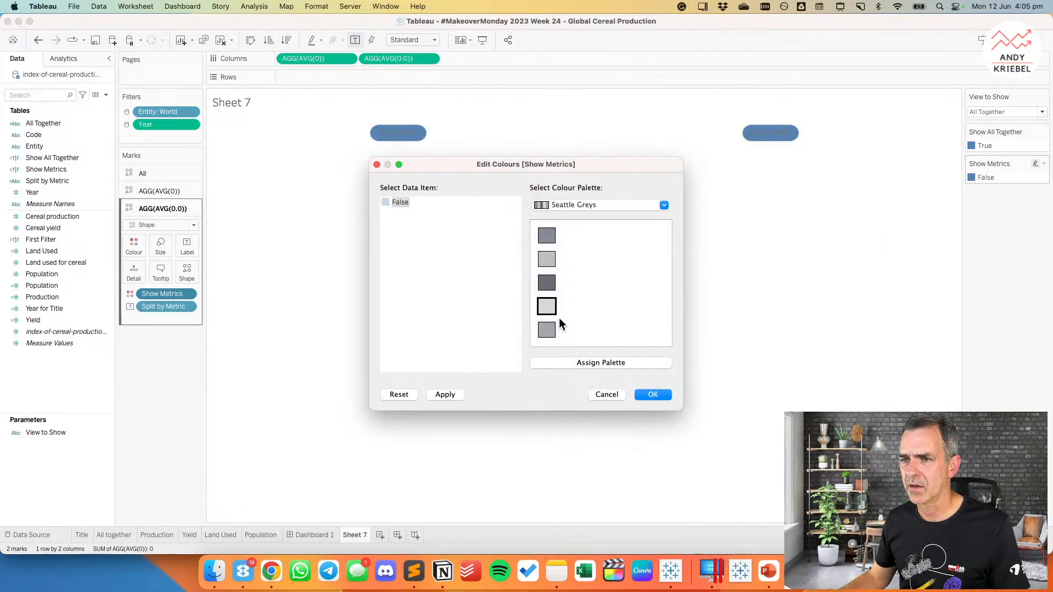
left_click(649, 393)
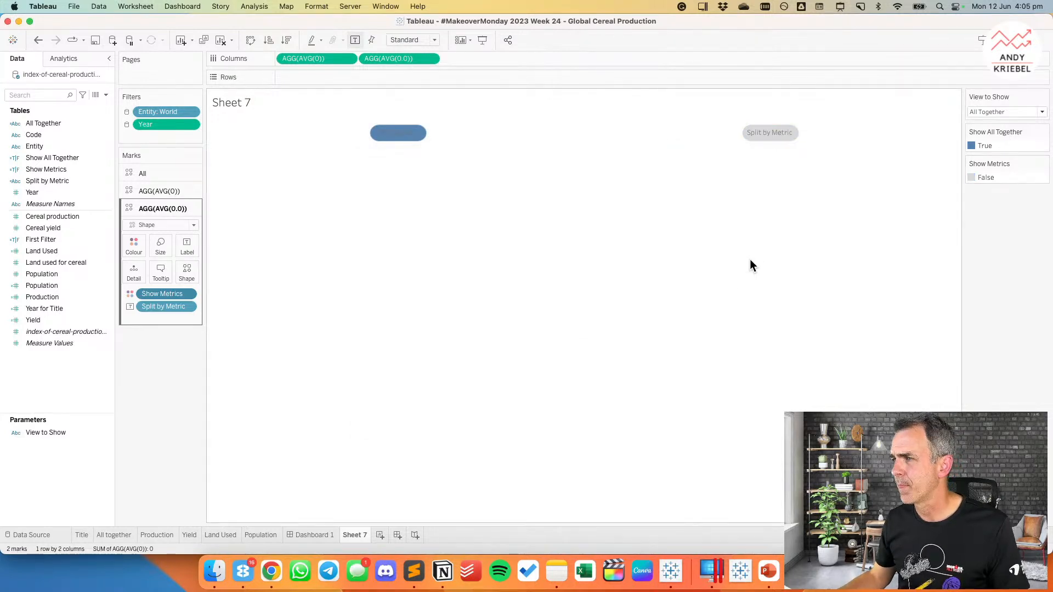
Step: Colour the True value of Show All Together dark grey from the Colour Blind palette
double_click(1000, 144)
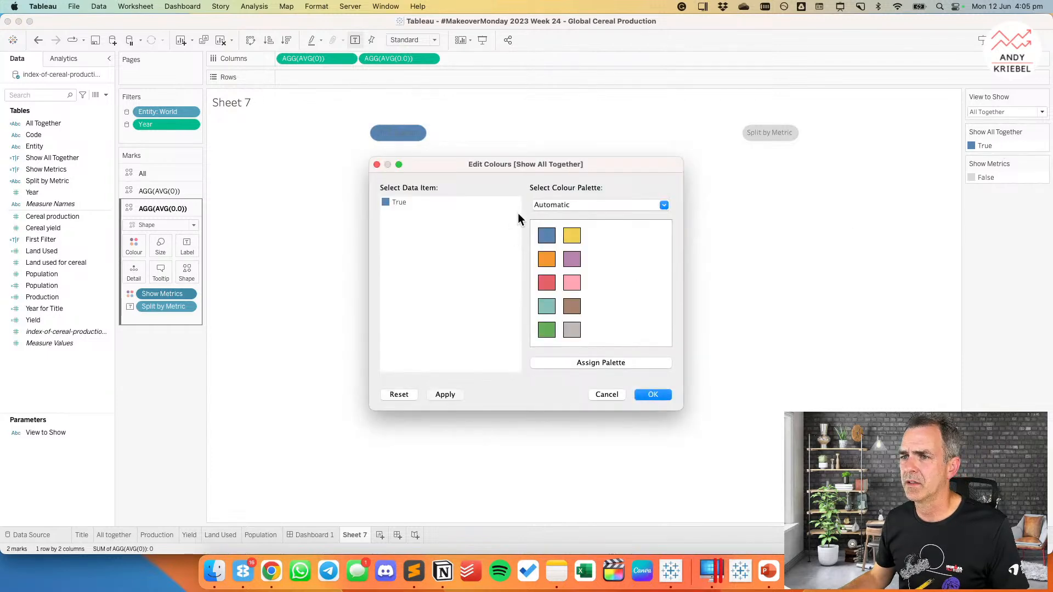
left_click(551, 205)
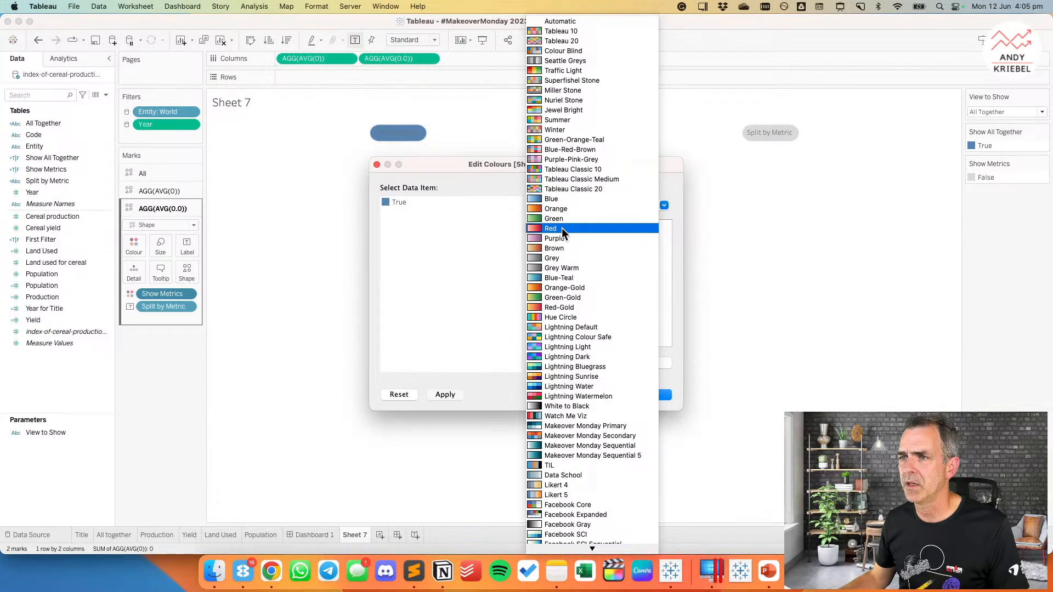
left_click(565, 51)
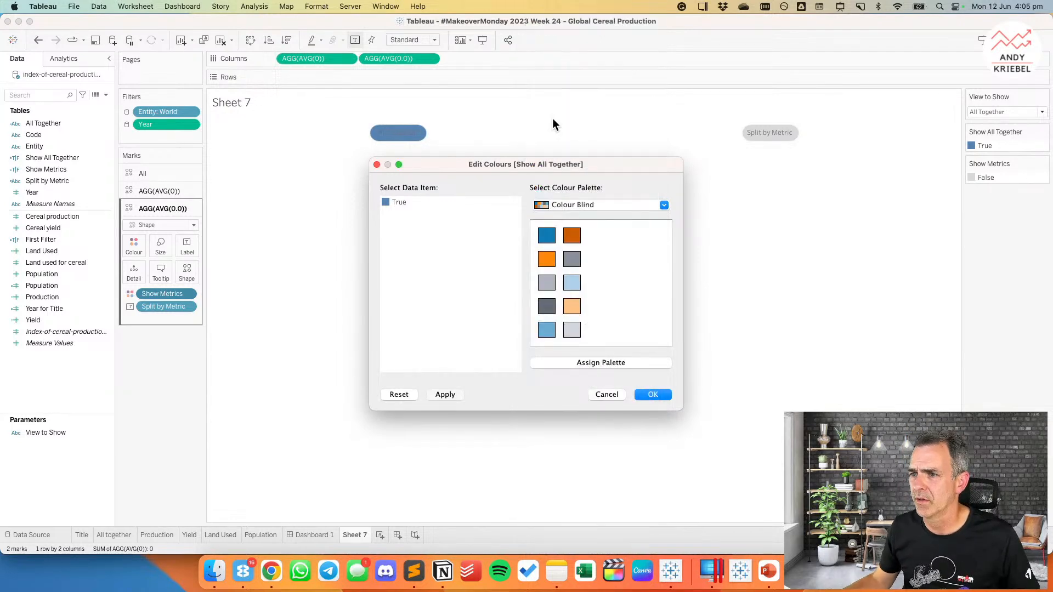
left_click(392, 201)
left_click(547, 306)
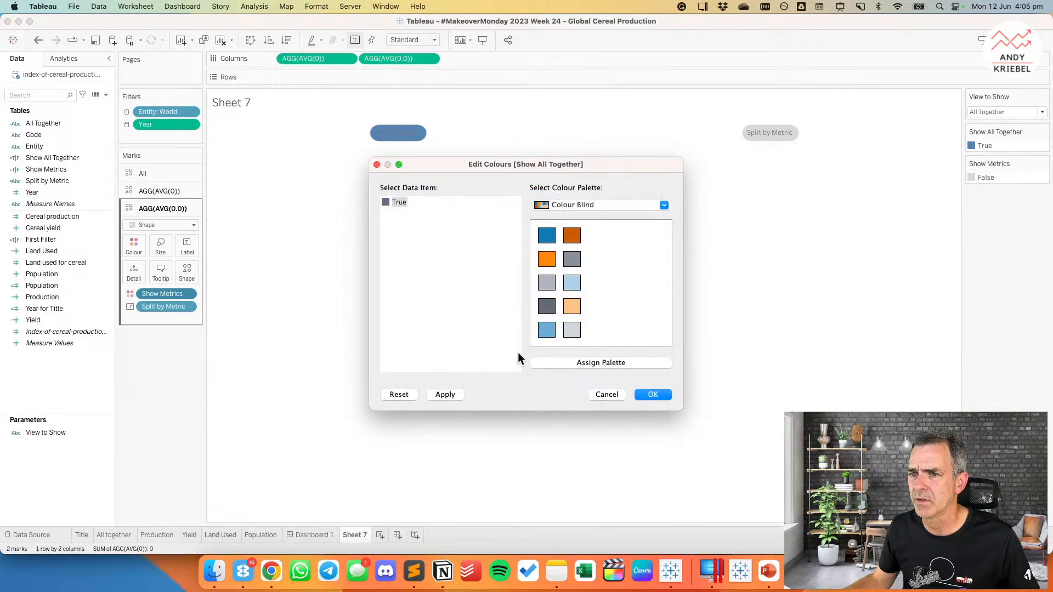
left_click(440, 394)
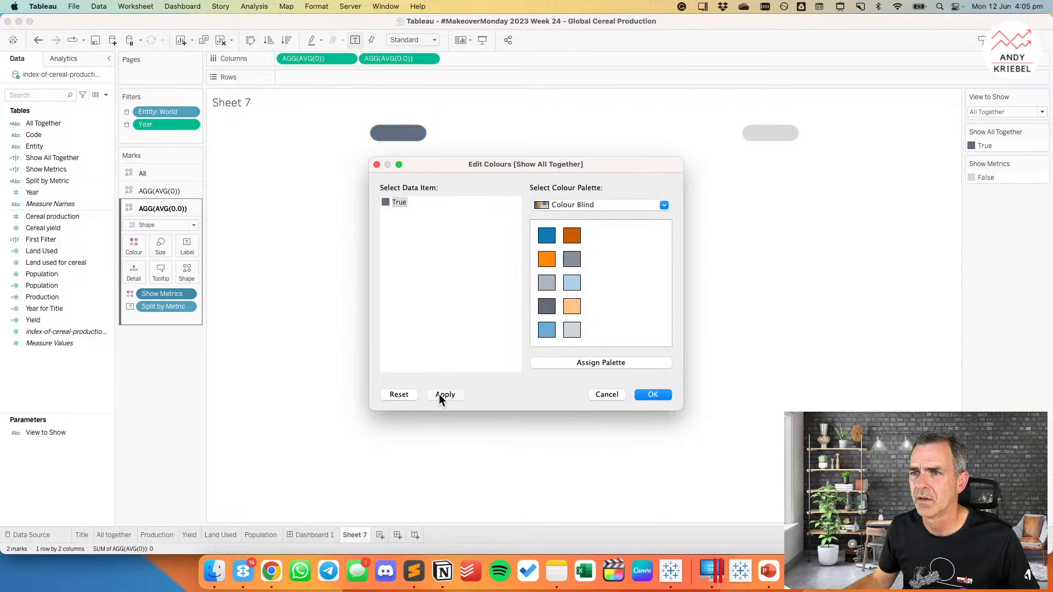
left_click(644, 396)
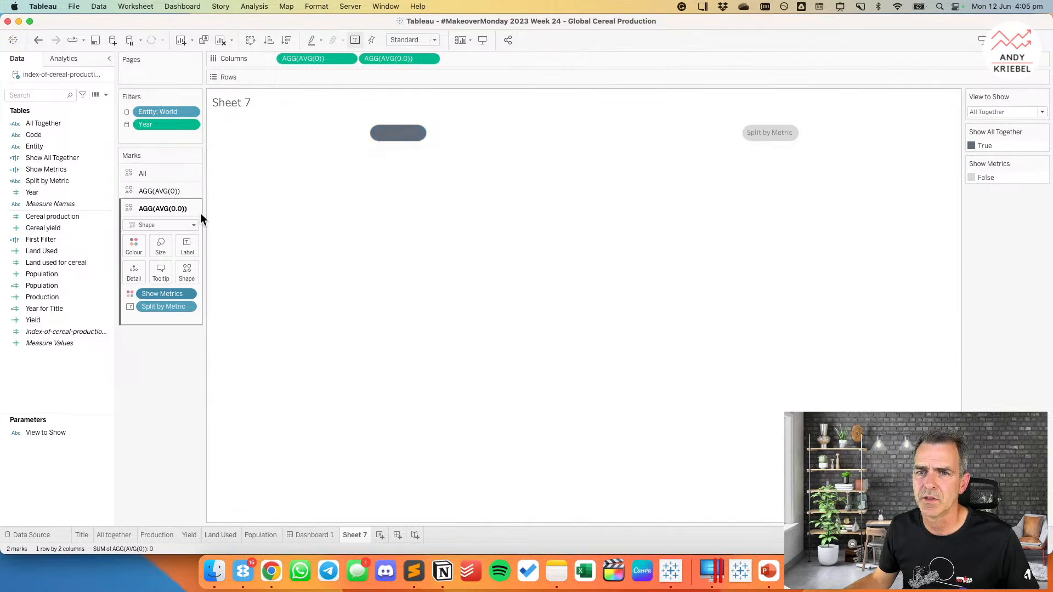
Step: Recolour the True value of Show All Together yellow from the Automatic palette
left_click(155, 170)
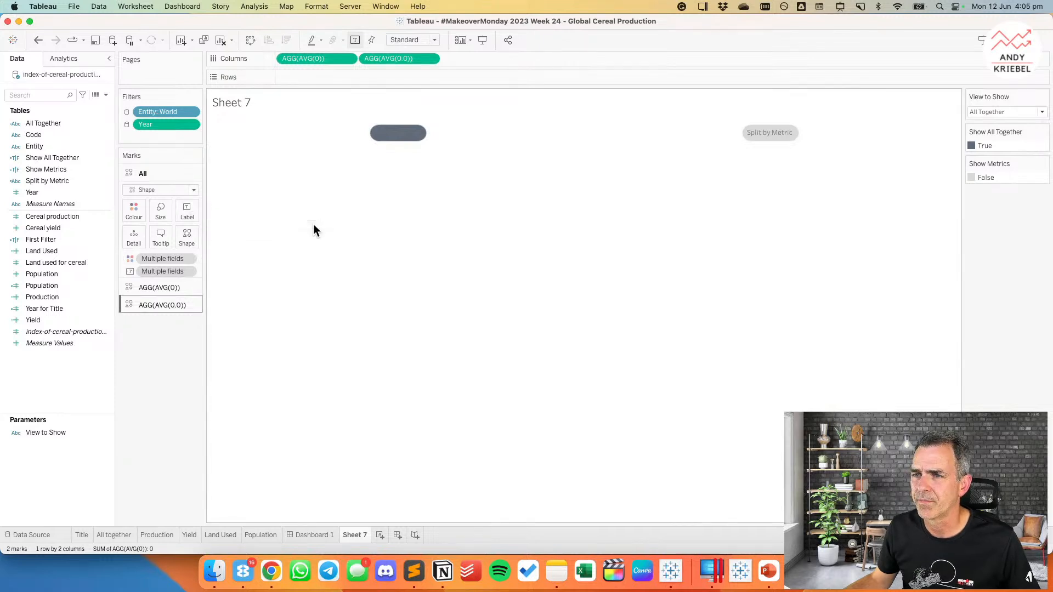
double_click(1006, 142)
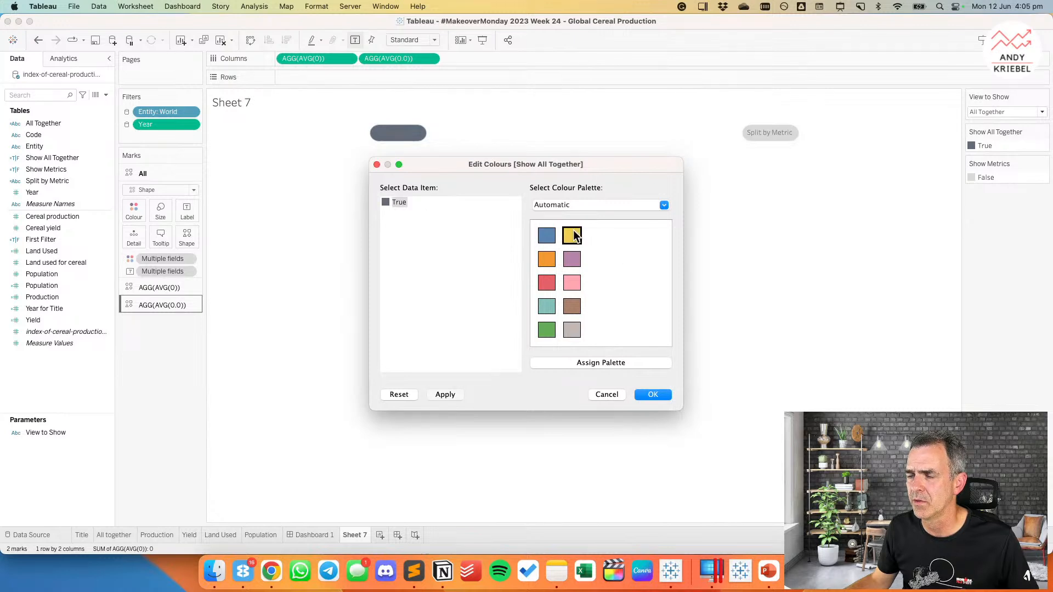
left_click(574, 236)
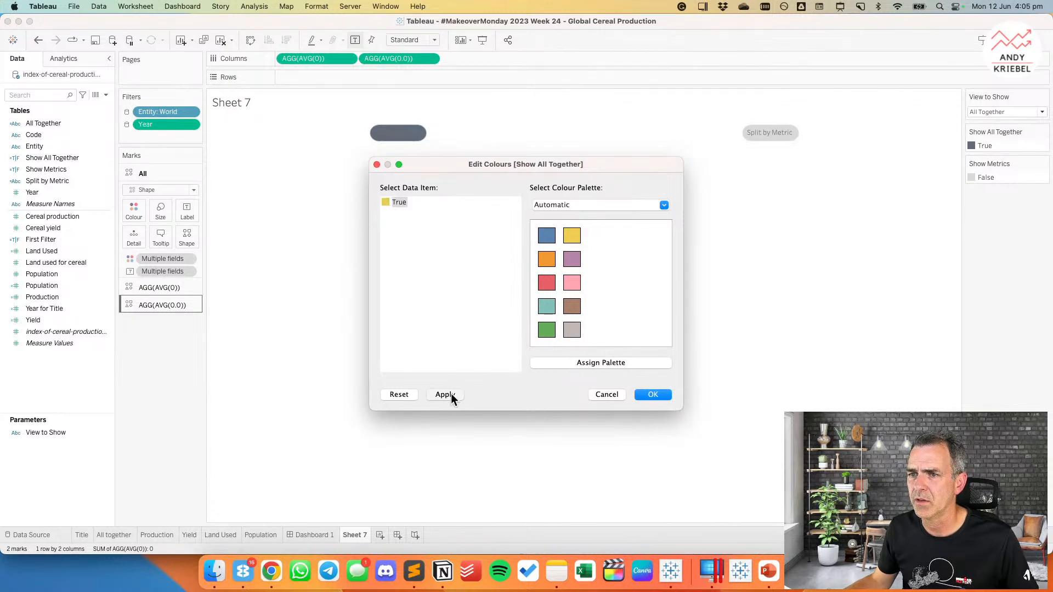
left_click(451, 394)
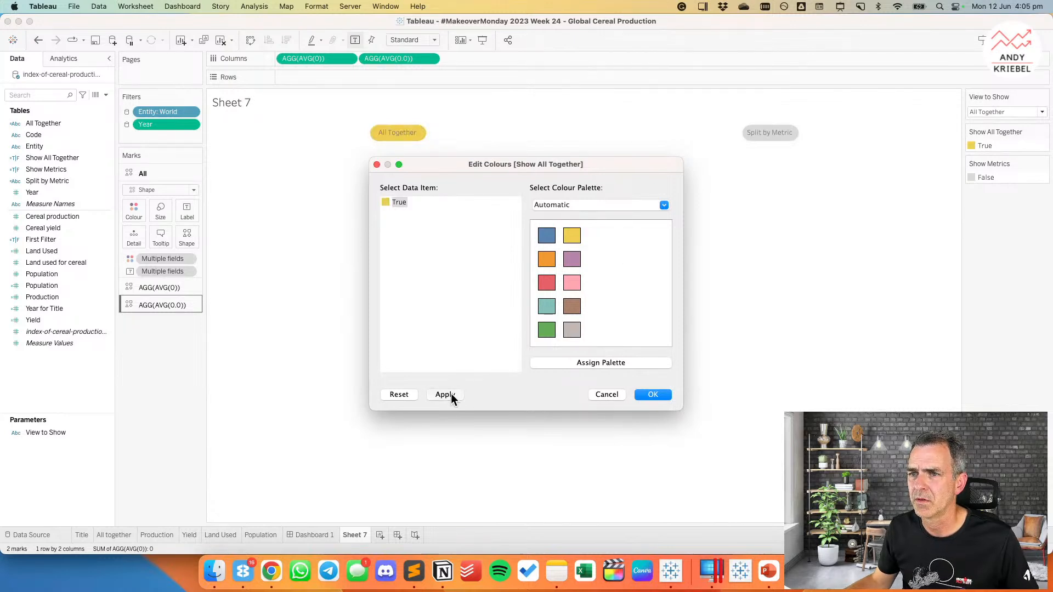
left_click(660, 391)
Step: Set the label font colour to black for all marks on Sheet 7
left_click(308, 535)
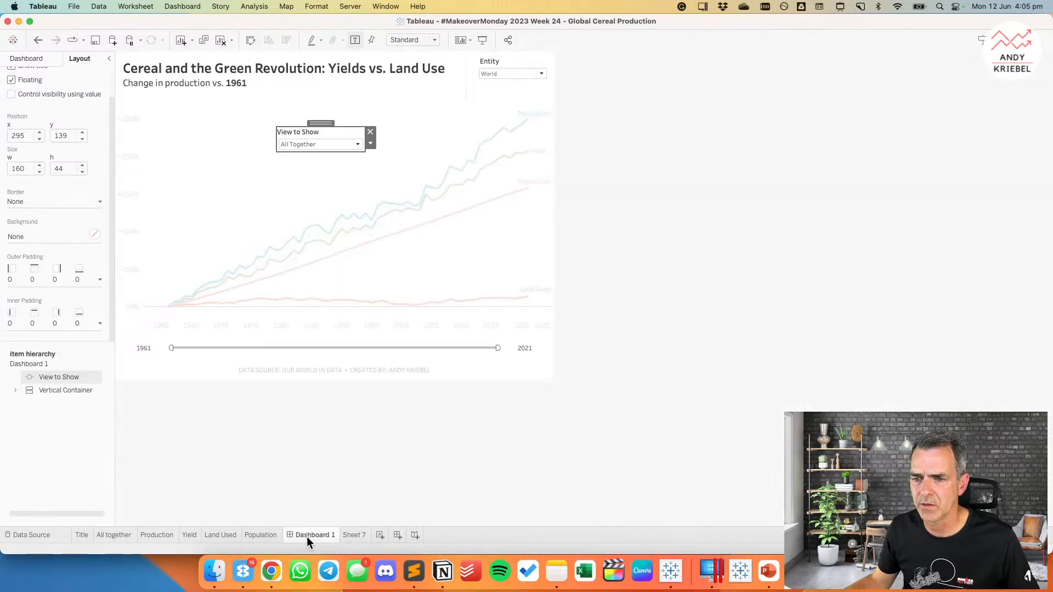
left_click(356, 535)
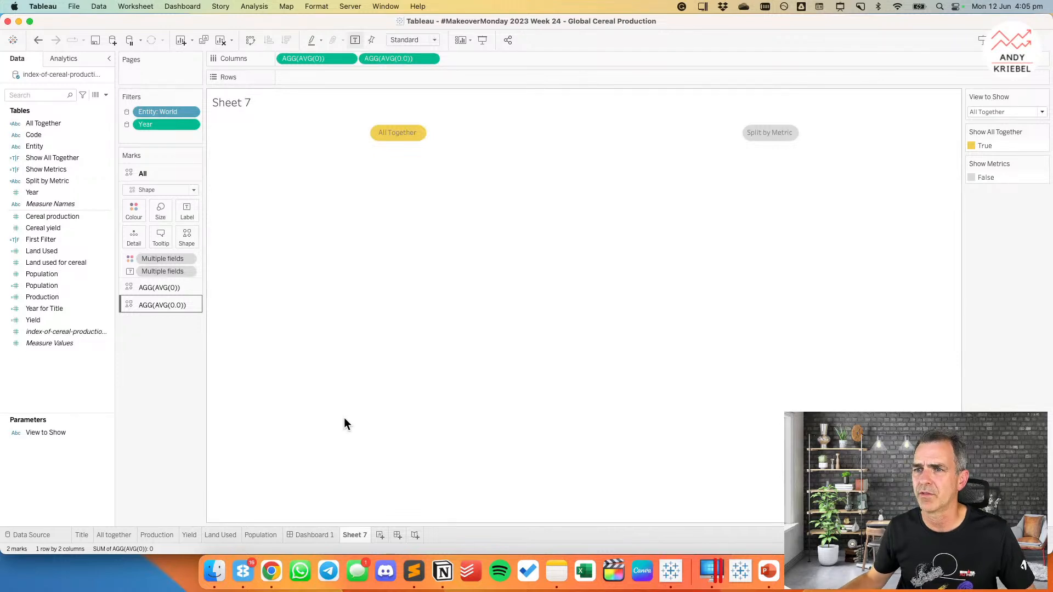
left_click(183, 215)
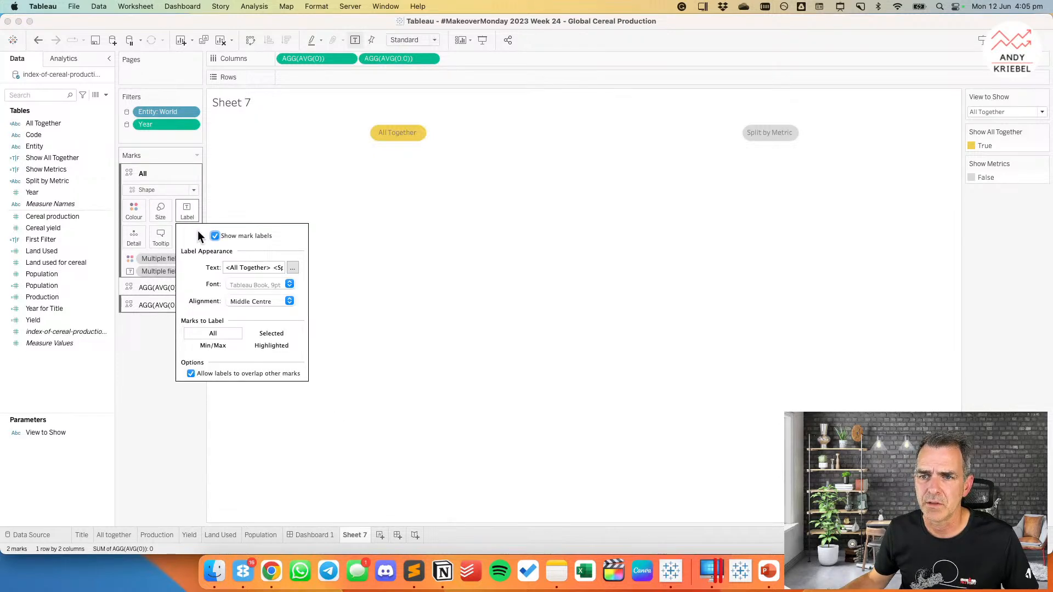
left_click(256, 285)
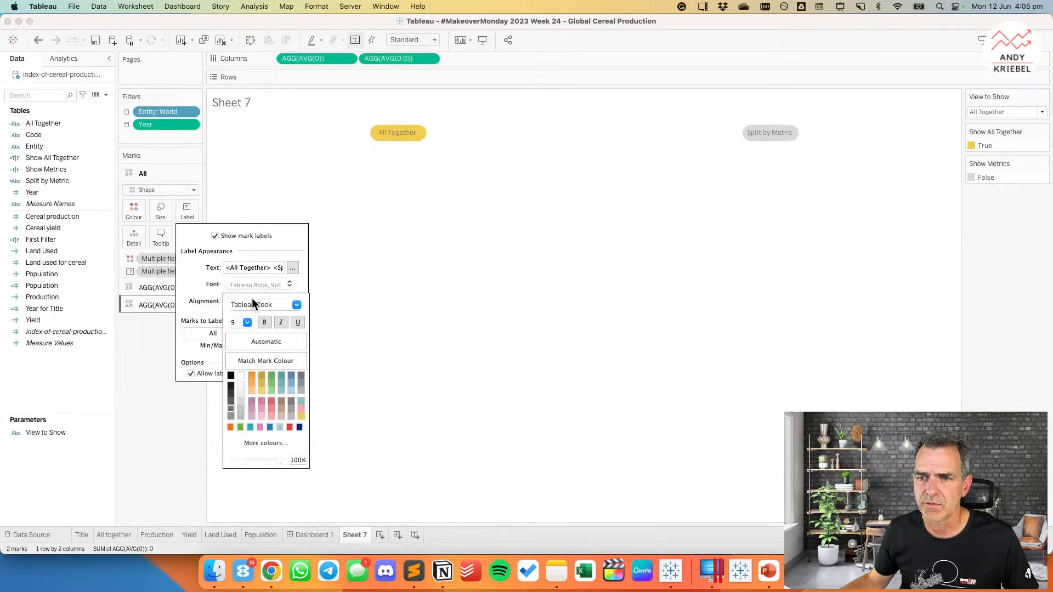
left_click(229, 374)
left_click(424, 344)
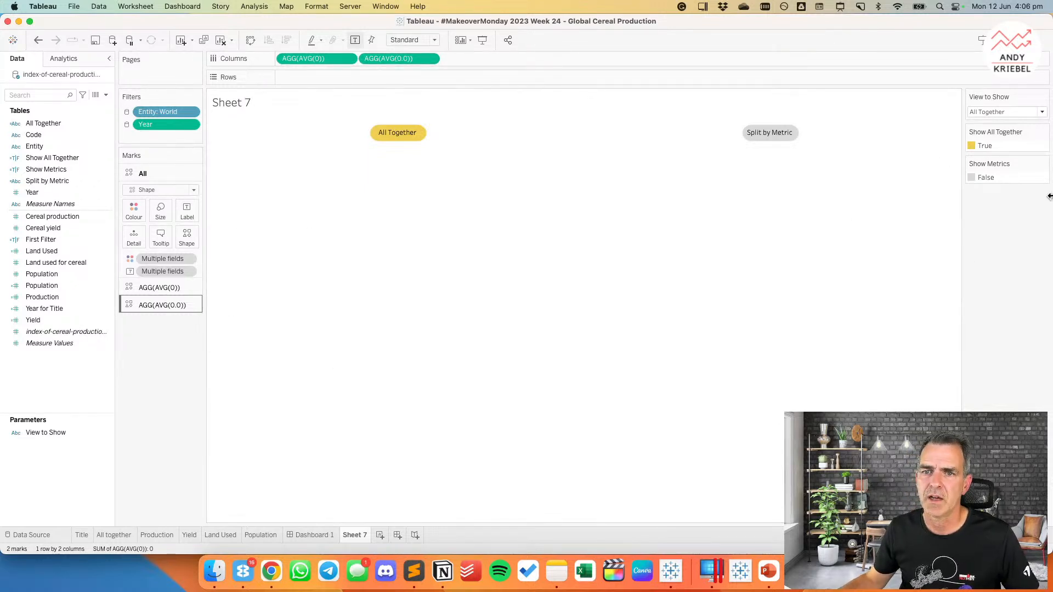
Step: Switch View to Show to Split by Metric and colour Show All Together's False value light grey from the Seattle Greys palette
left_click(983, 110)
left_click(986, 131)
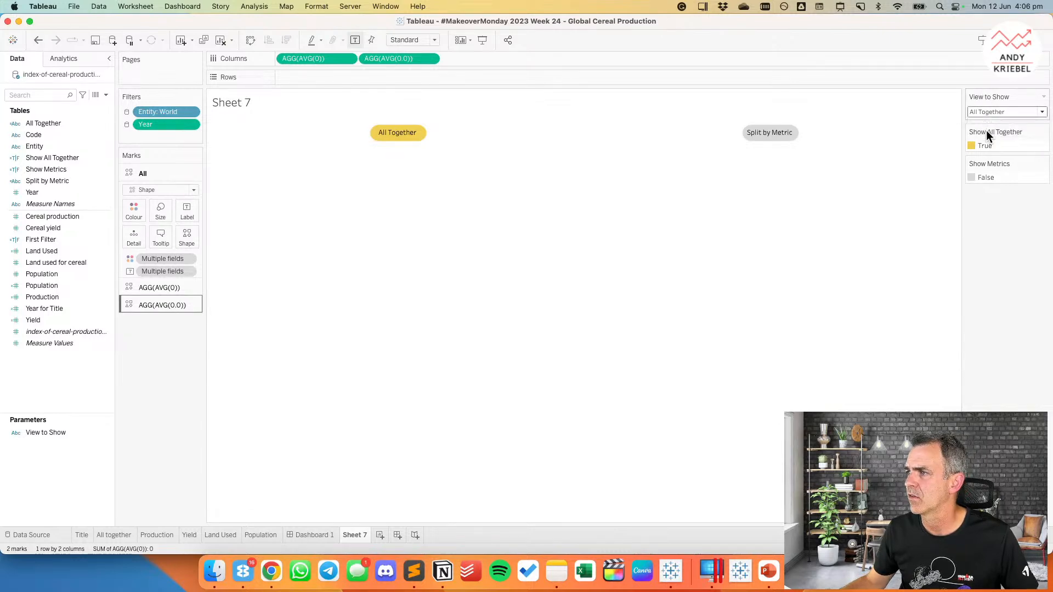
double_click(1003, 144)
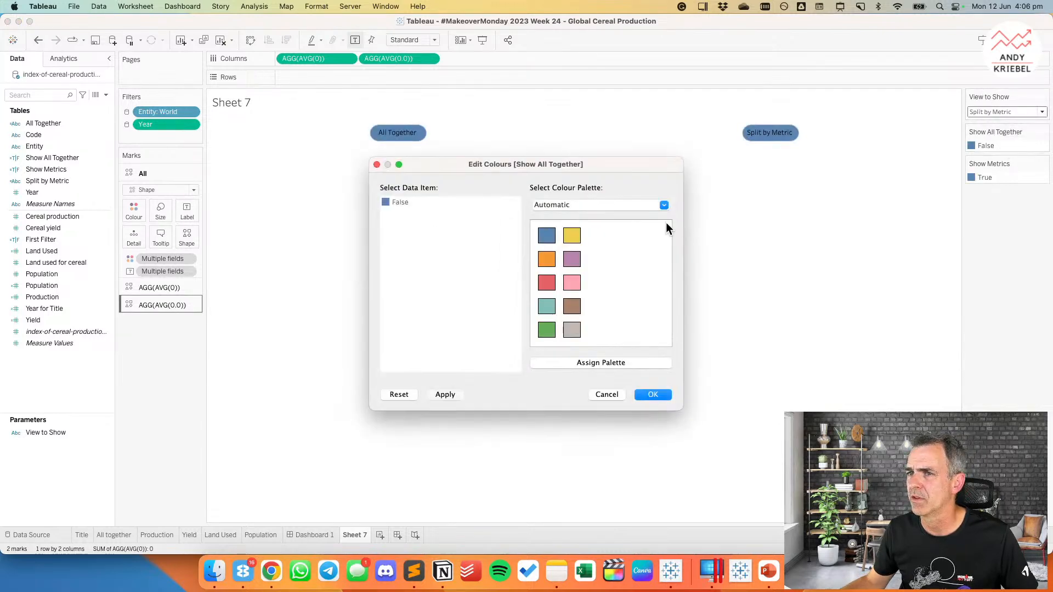
left_click(586, 206)
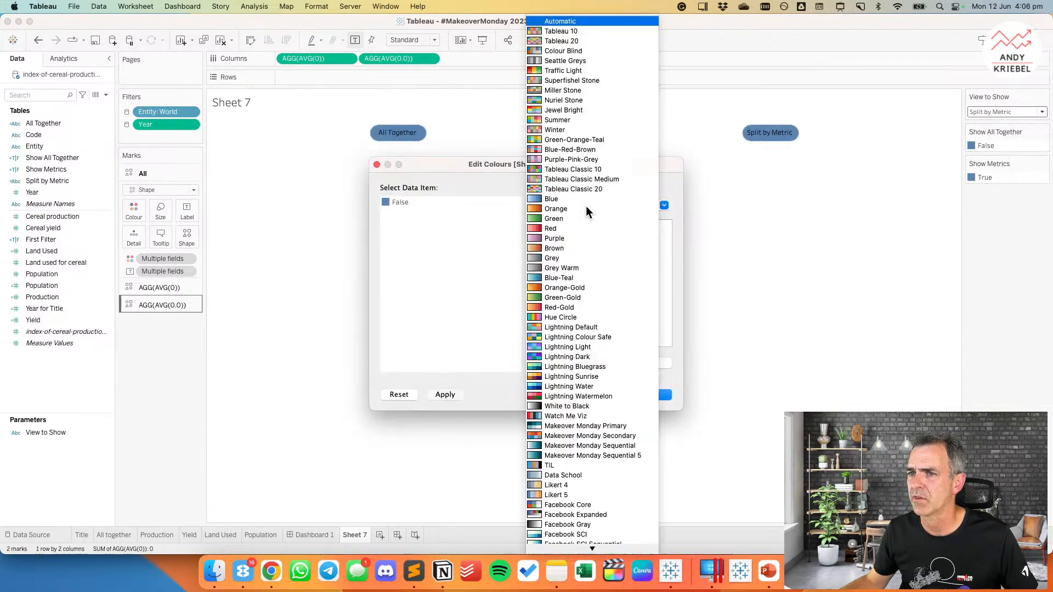
left_click(548, 60)
left_click(547, 306)
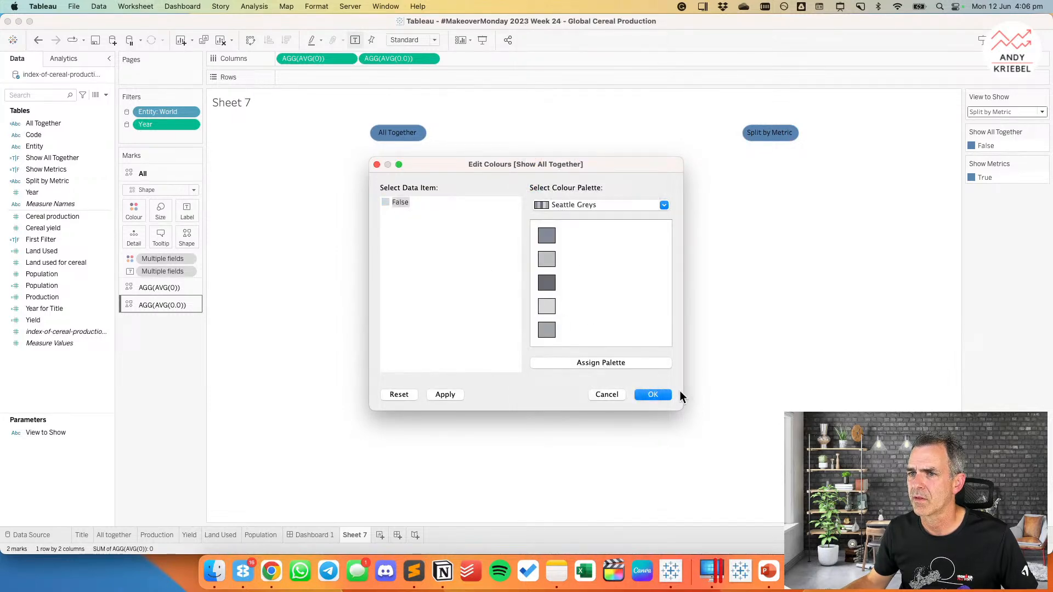
left_click(653, 394)
Step: Assign the yellow of the Automatic palette to the True value of Show Metrics
double_click(1001, 177)
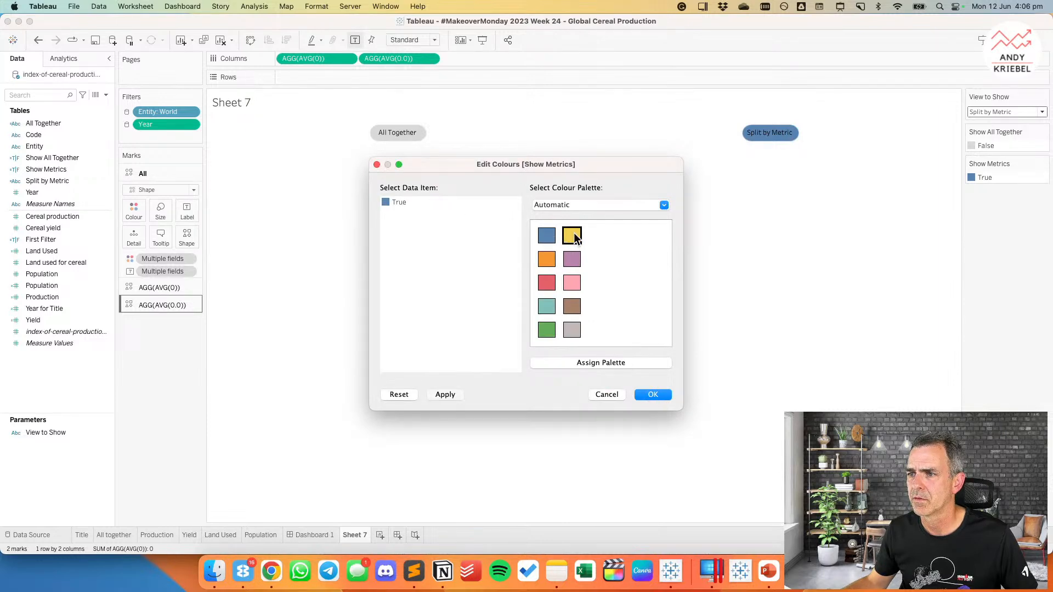
left_click(571, 240)
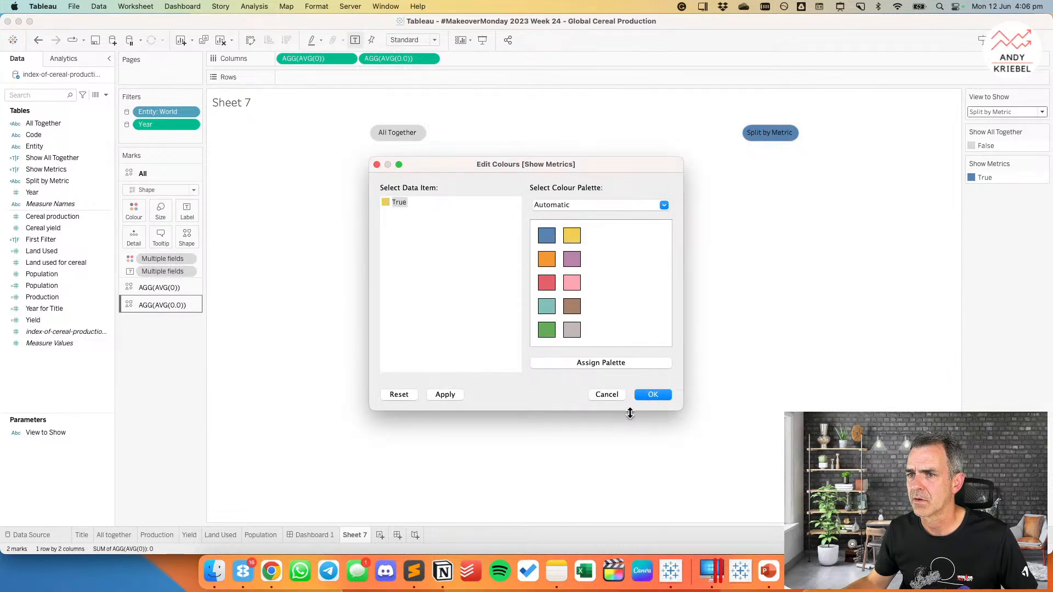
left_click(646, 395)
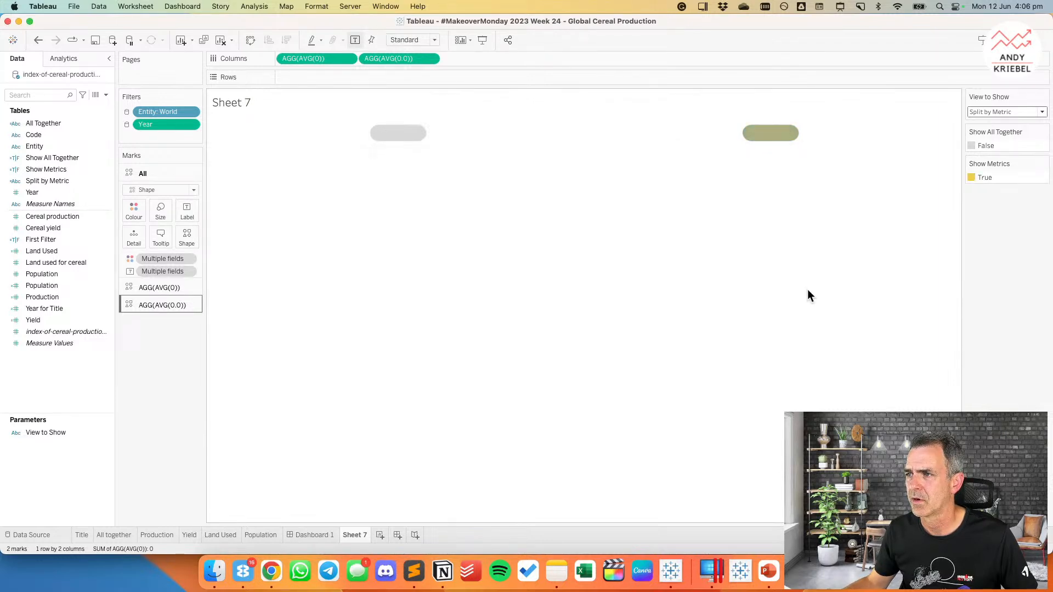
Step: Switch View to Show to All Together and back to Split by Metric to check both buttons' colours and labels
left_click(983, 111)
left_click(982, 123)
left_click(980, 111)
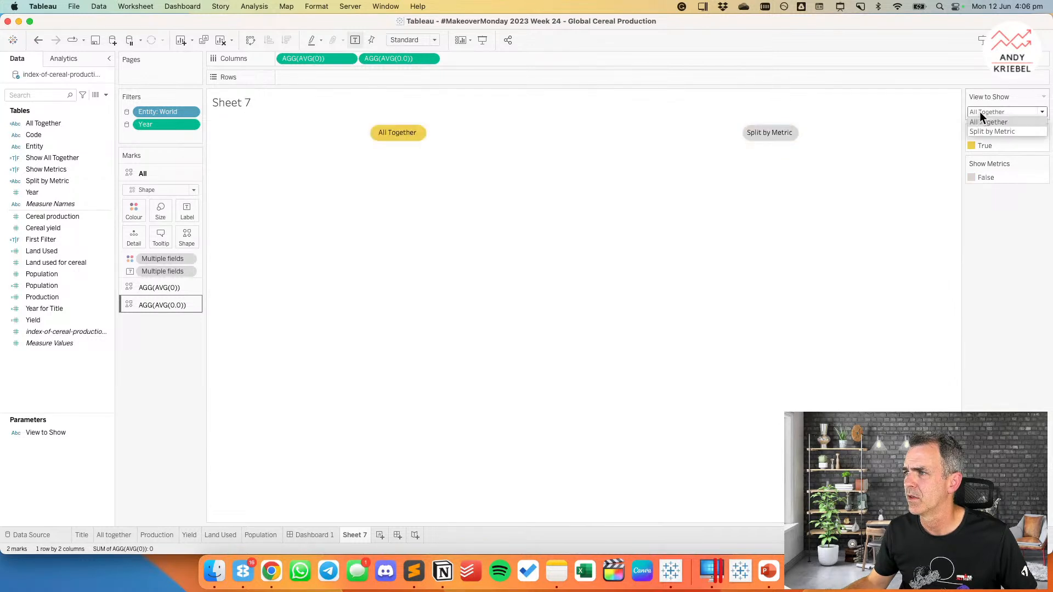
left_click(982, 132)
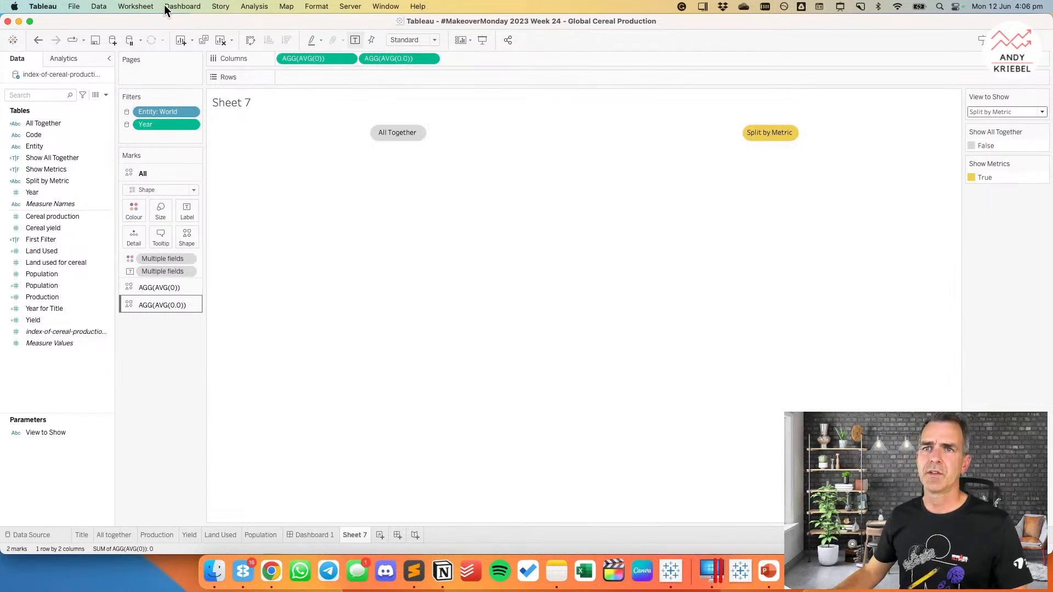
Step: Add a change-parameter action named Update All Together that targets the View to Show parameter
left_click(147, 7)
left_click(150, 86)
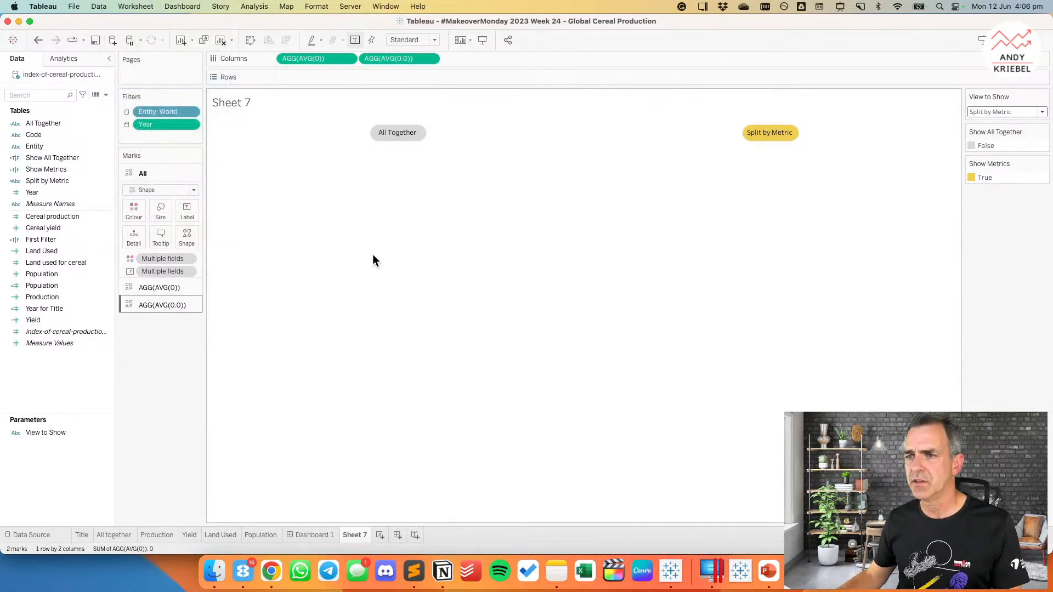
left_click(407, 364)
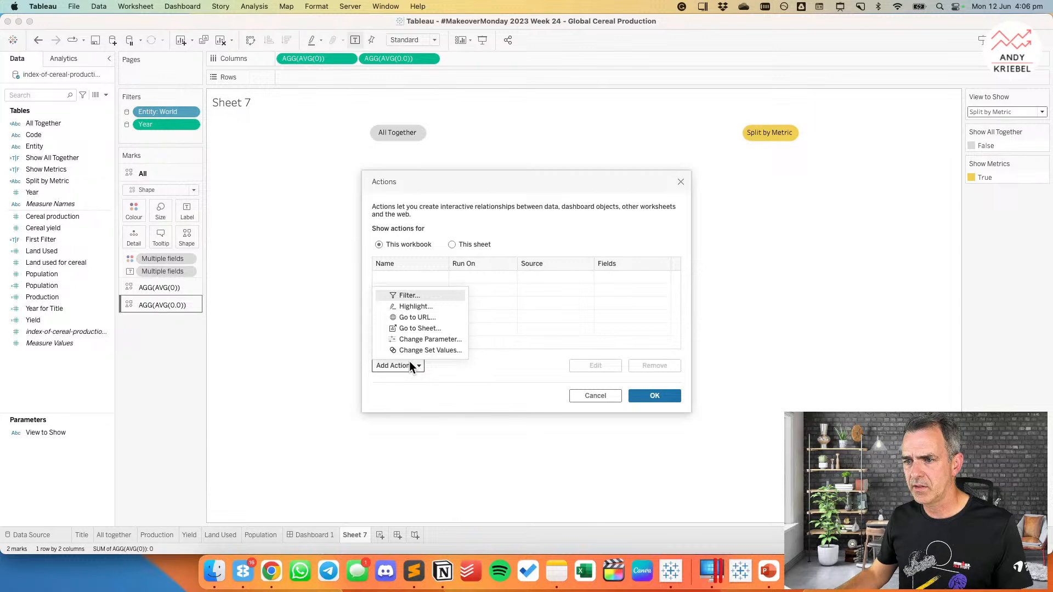
left_click(427, 340)
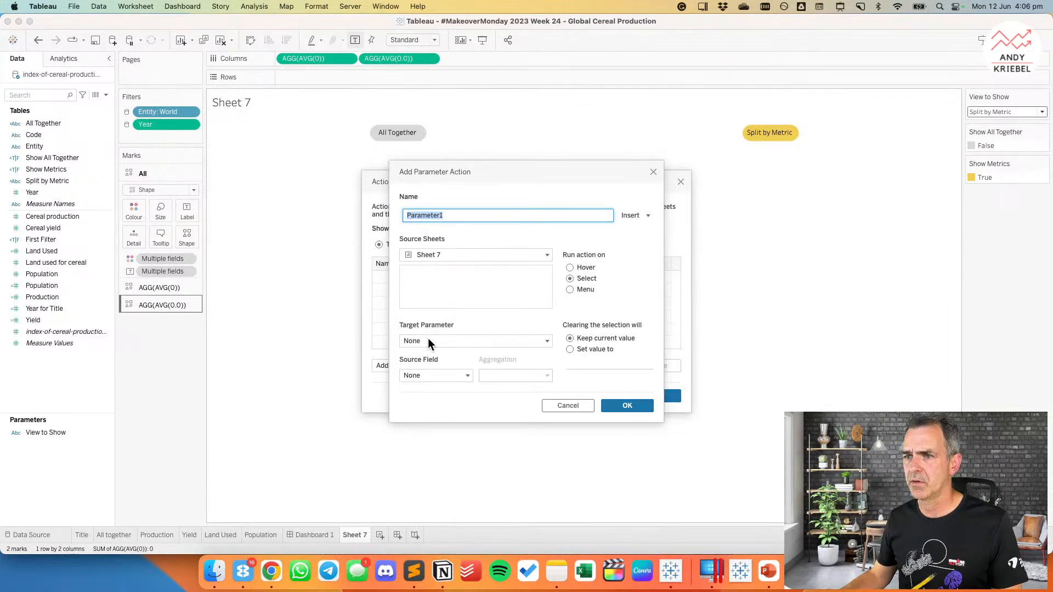
type("Update All ")
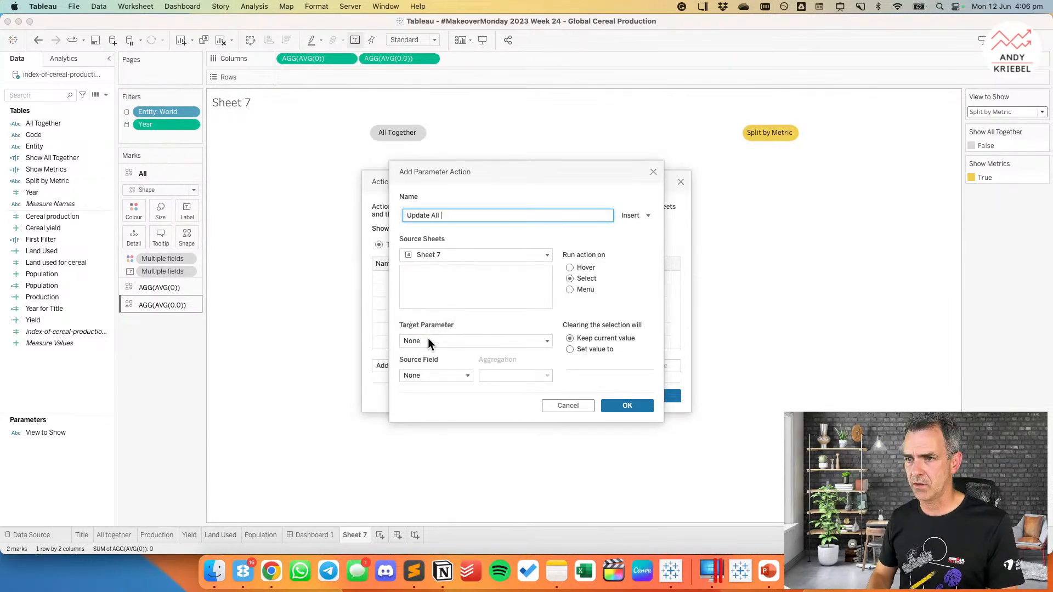
type("Together")
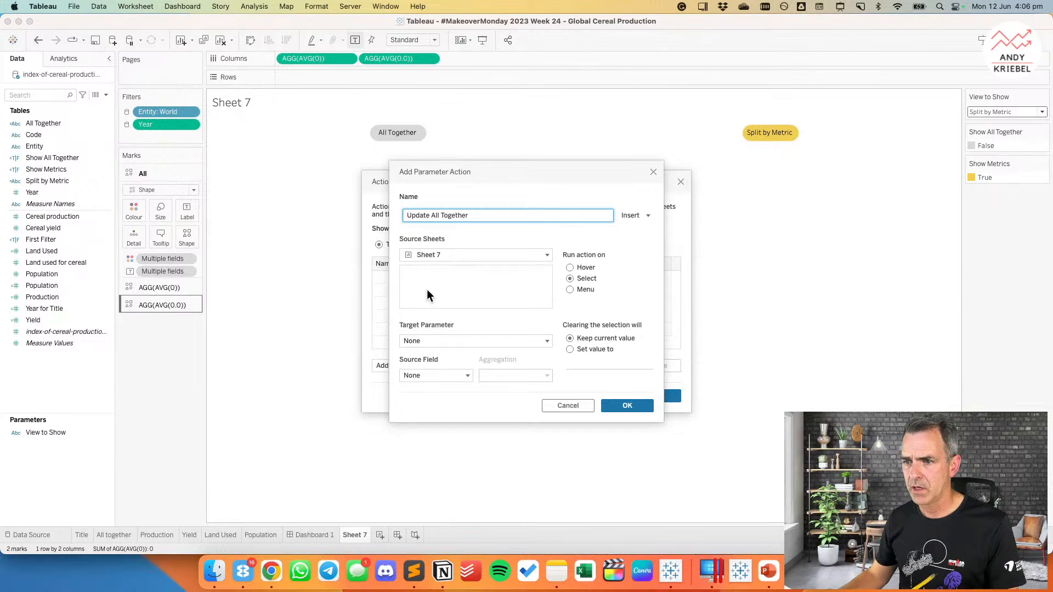
left_click(426, 340)
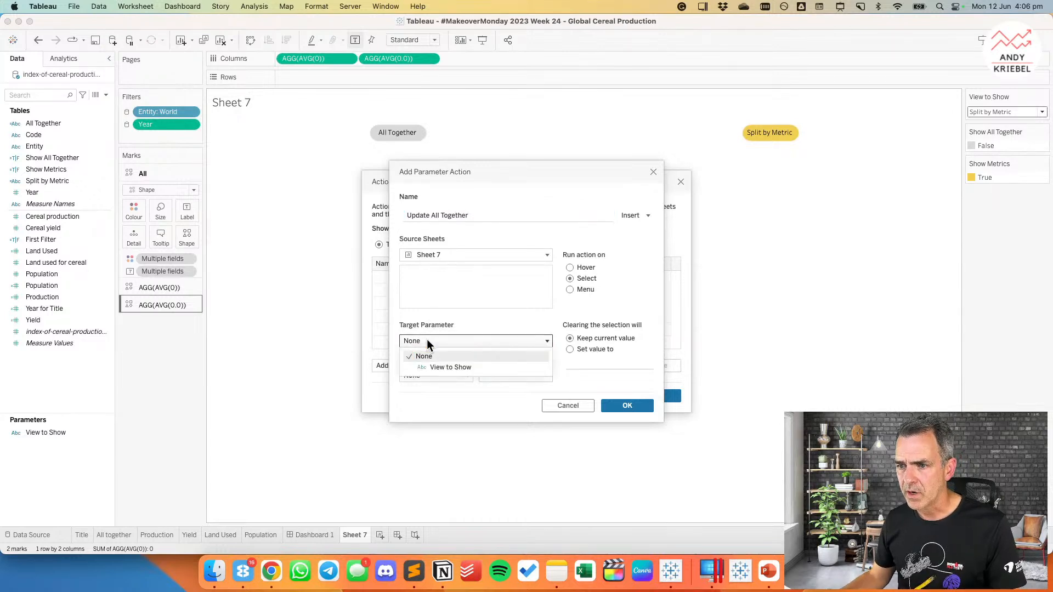
left_click(440, 367)
Step: Limit the action's source sheets to Sheet 7 by listing all sheets and excluding every other one
left_click(440, 253)
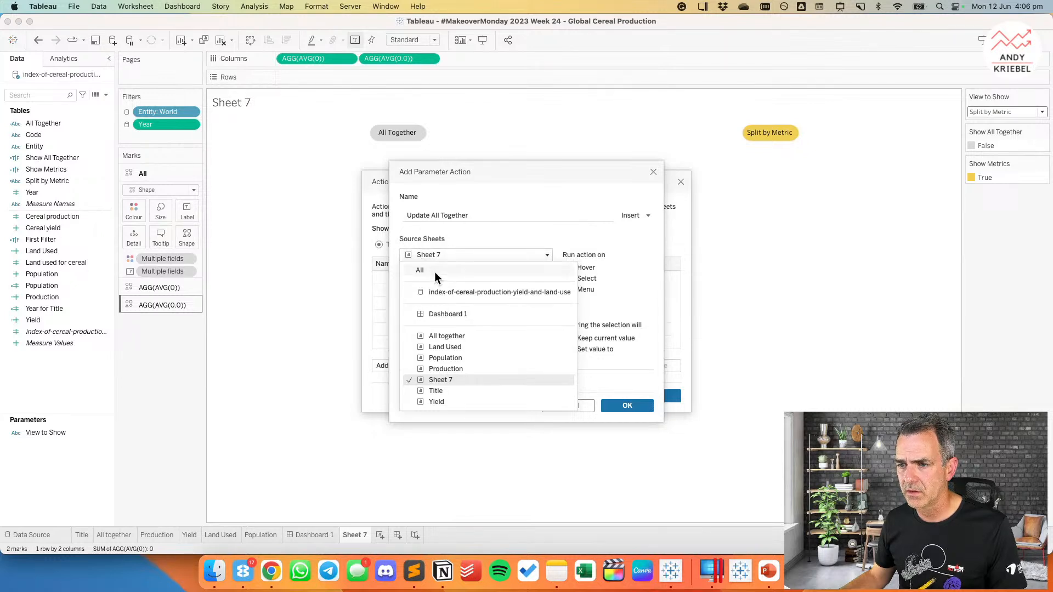
left_click(435, 272)
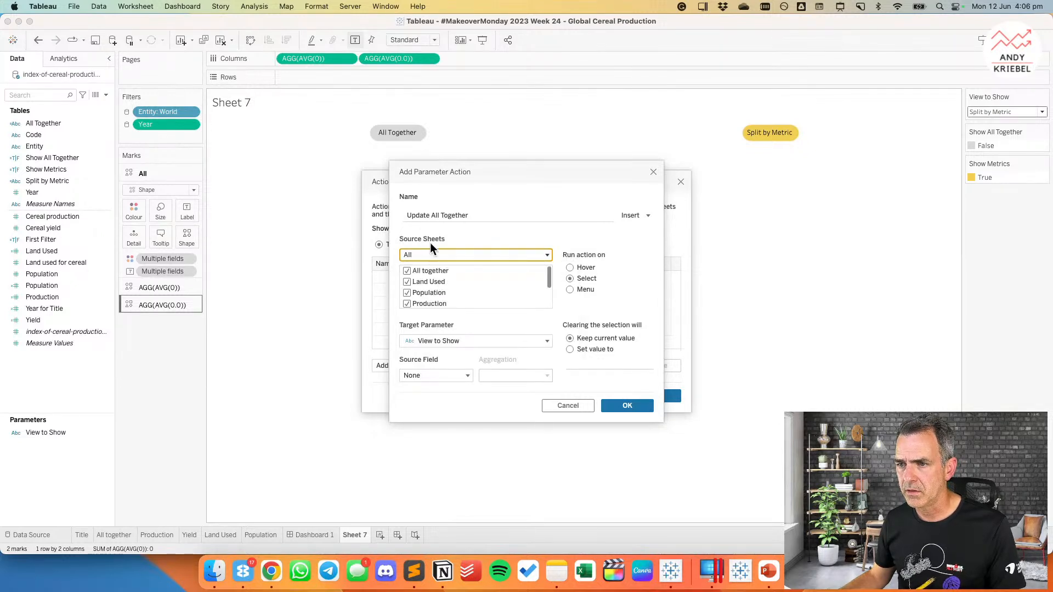
left_click(407, 271)
left_click(407, 281)
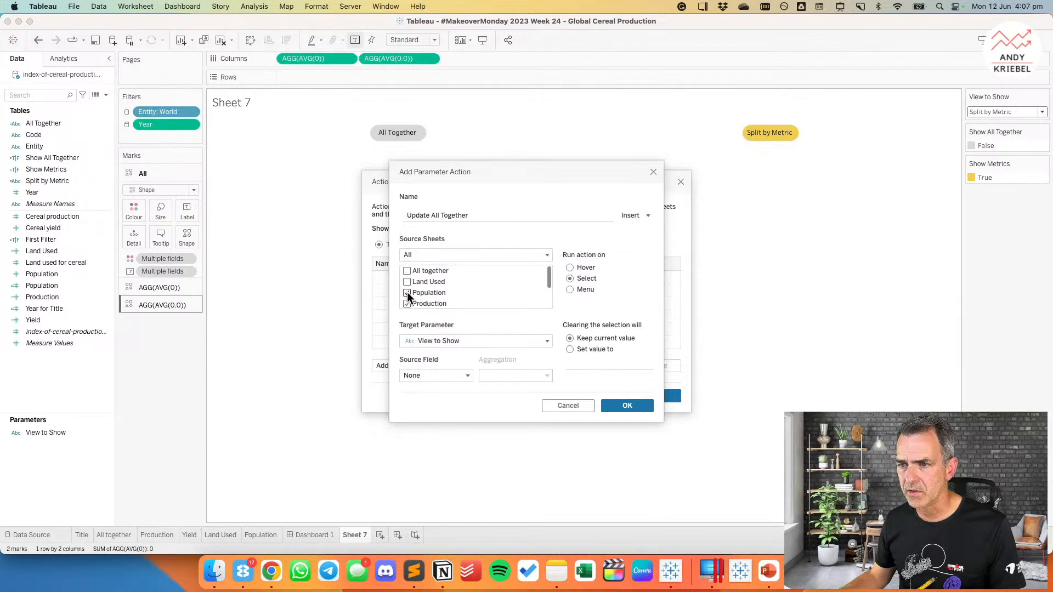
left_click(407, 292)
left_click(407, 304)
scroll(447, 299, "down", 3)
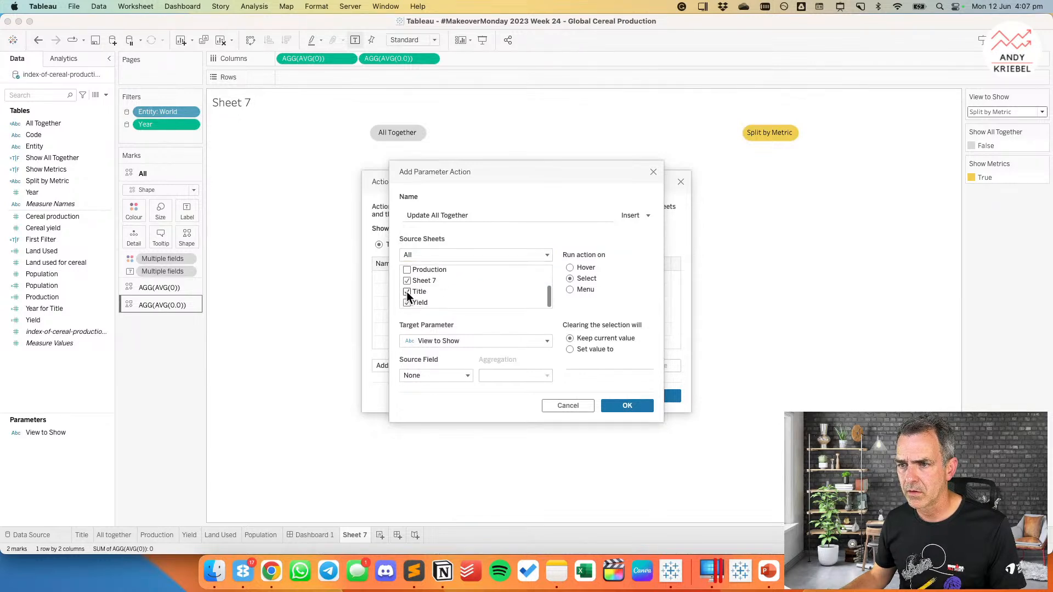
Step: Use All Together as the source field of the Update All Together action and accept it
left_click(429, 375)
left_click(446, 350)
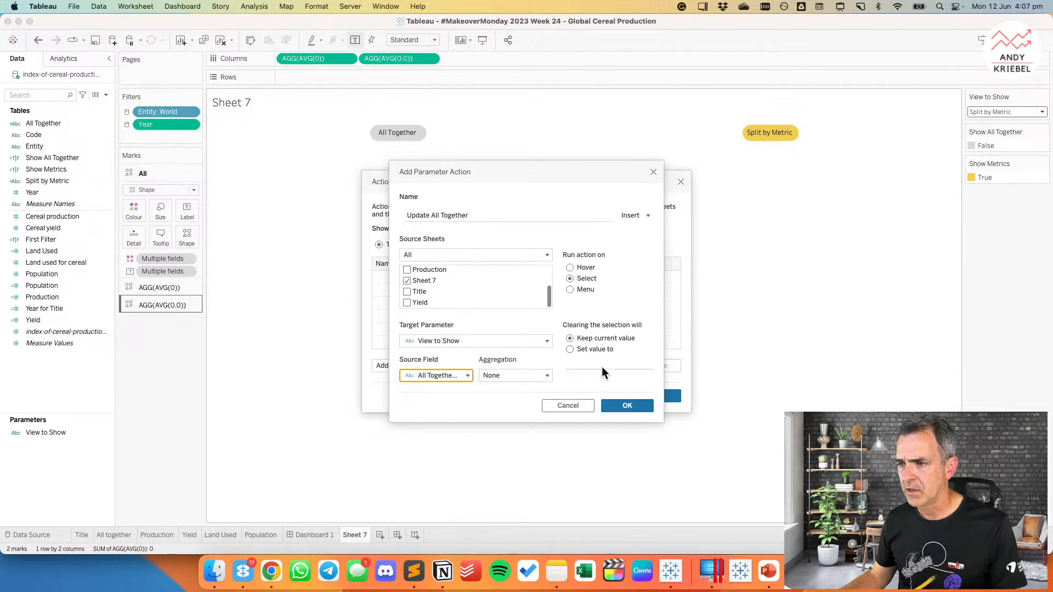
left_click(637, 407)
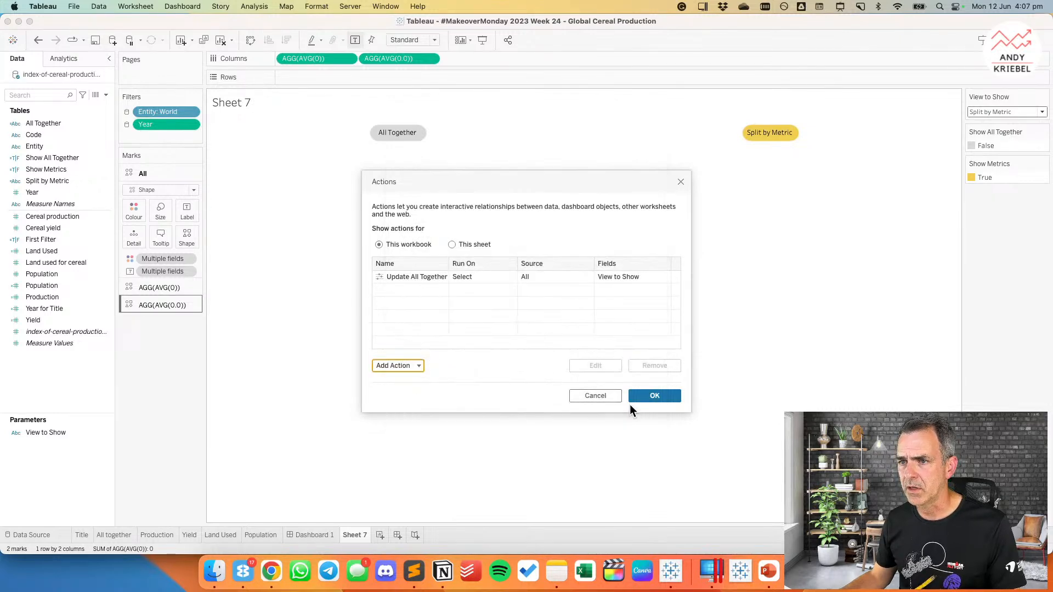
Step: Add a second change-parameter action named Update Split by Metric with only Sheet 7 as its source sheet
left_click(411, 365)
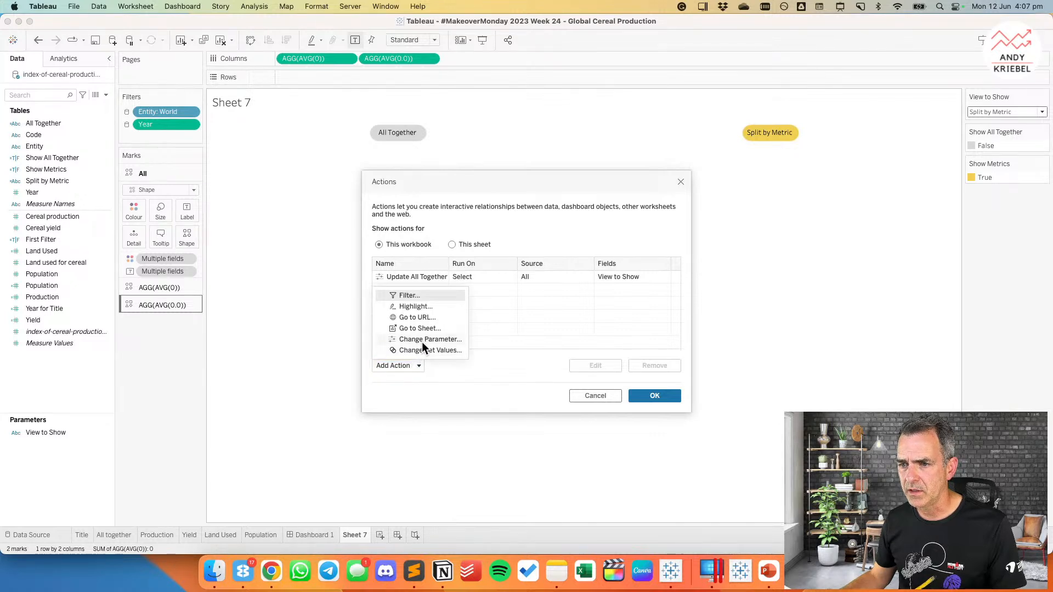
left_click(418, 341)
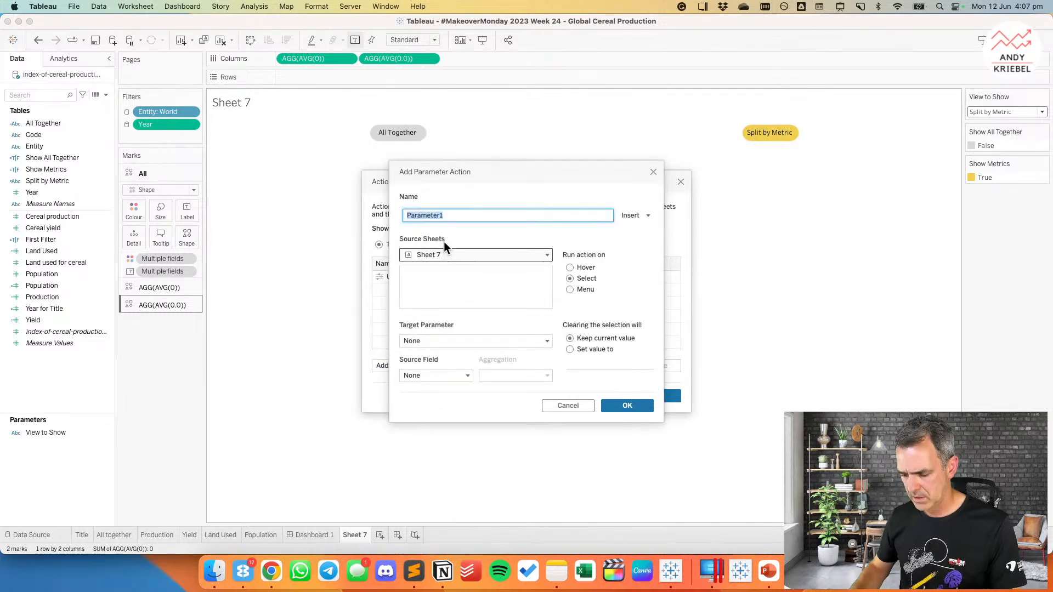
type("Update S")
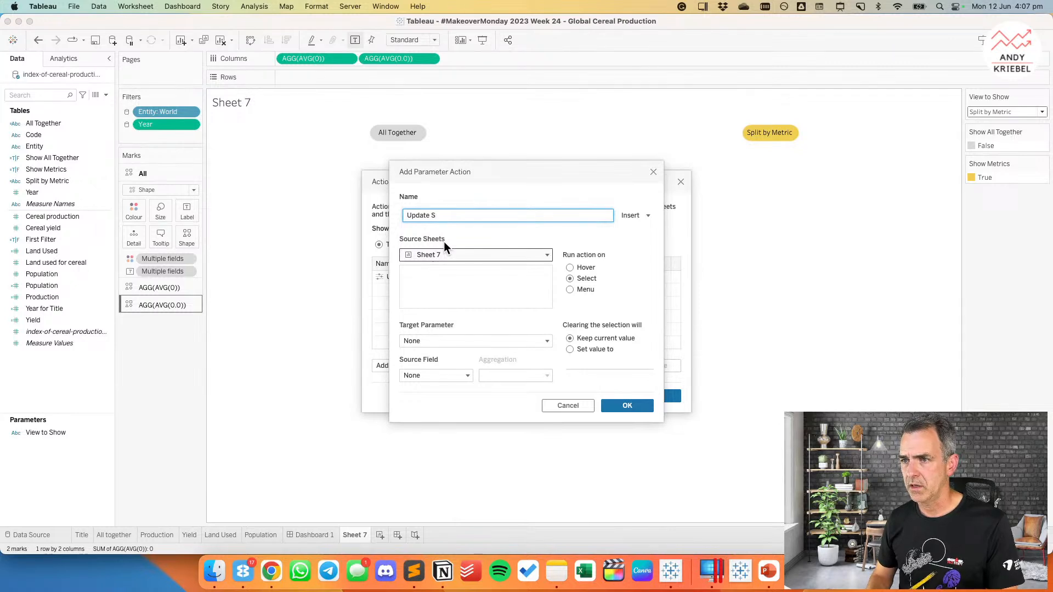
type("plit by Metric")
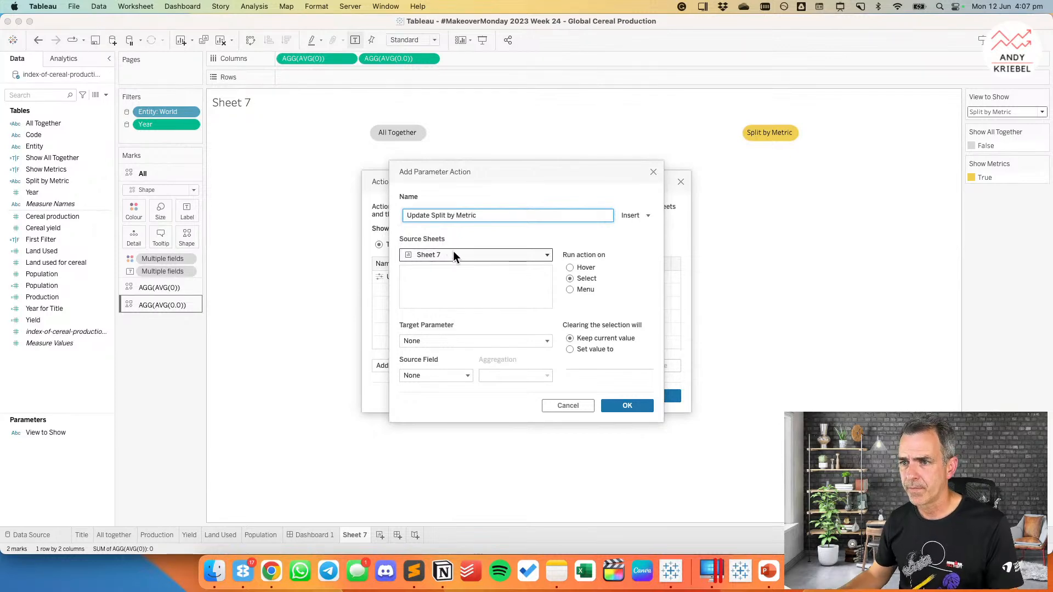
left_click(454, 251)
left_click(450, 269)
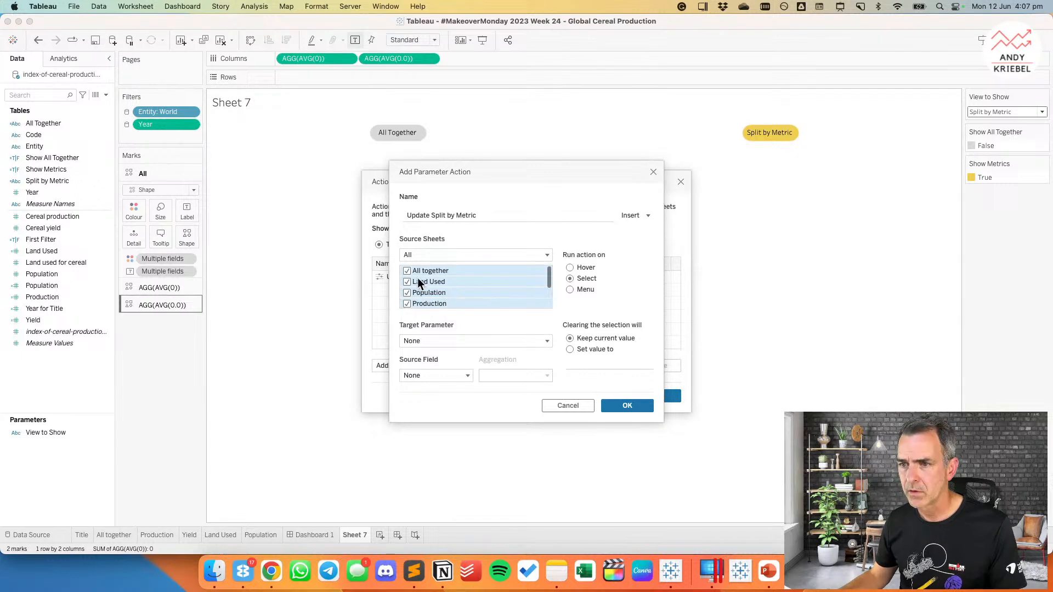
scroll(425, 282, "down", 3)
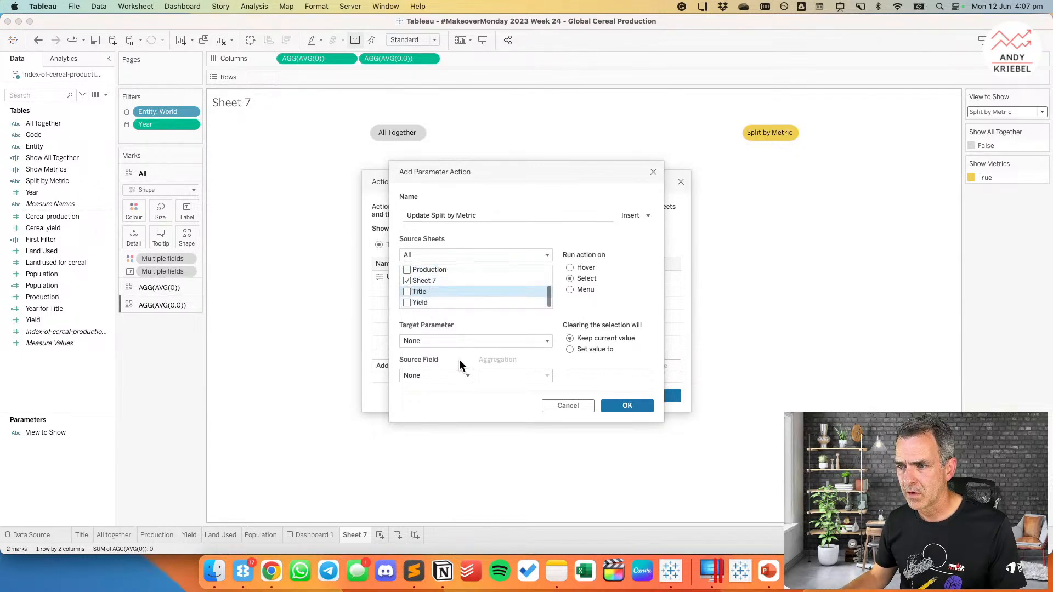
Step: Target View to Show from the Split by Metric field in the second action, and save the workbook's actions
left_click(441, 340)
left_click(441, 366)
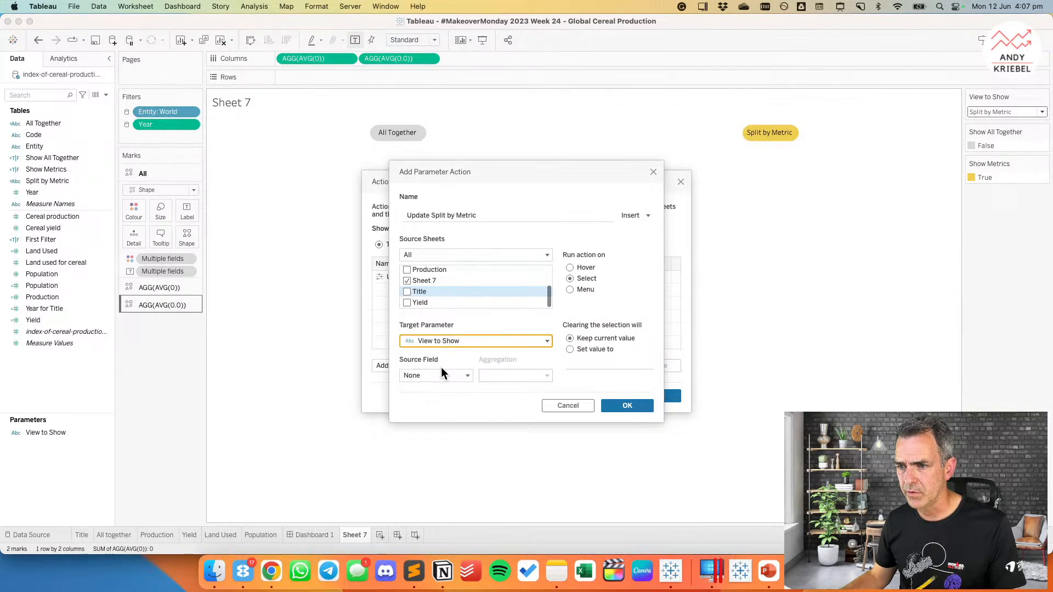
left_click(441, 370)
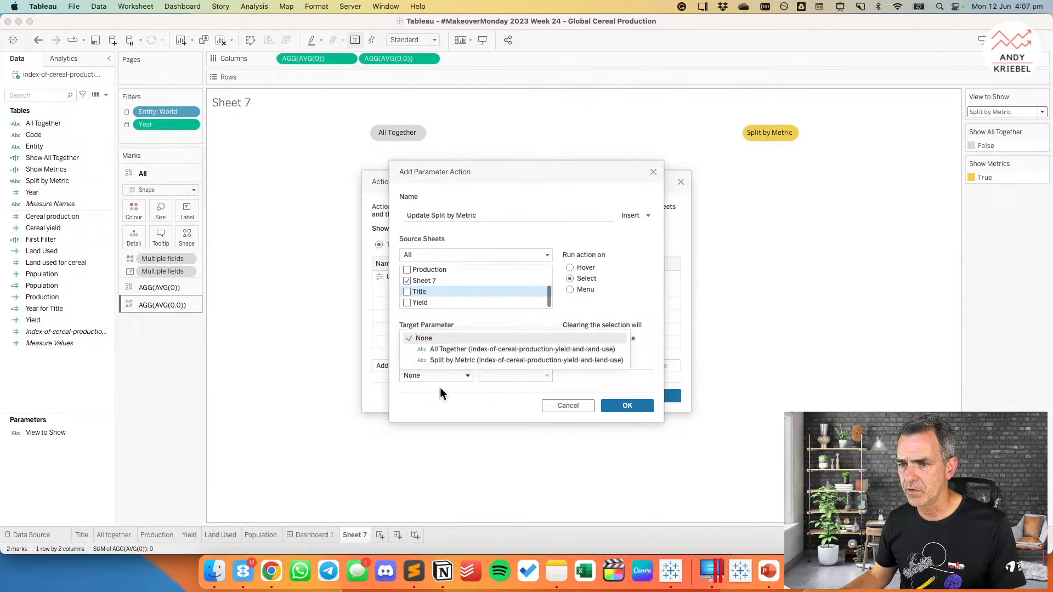
left_click(447, 360)
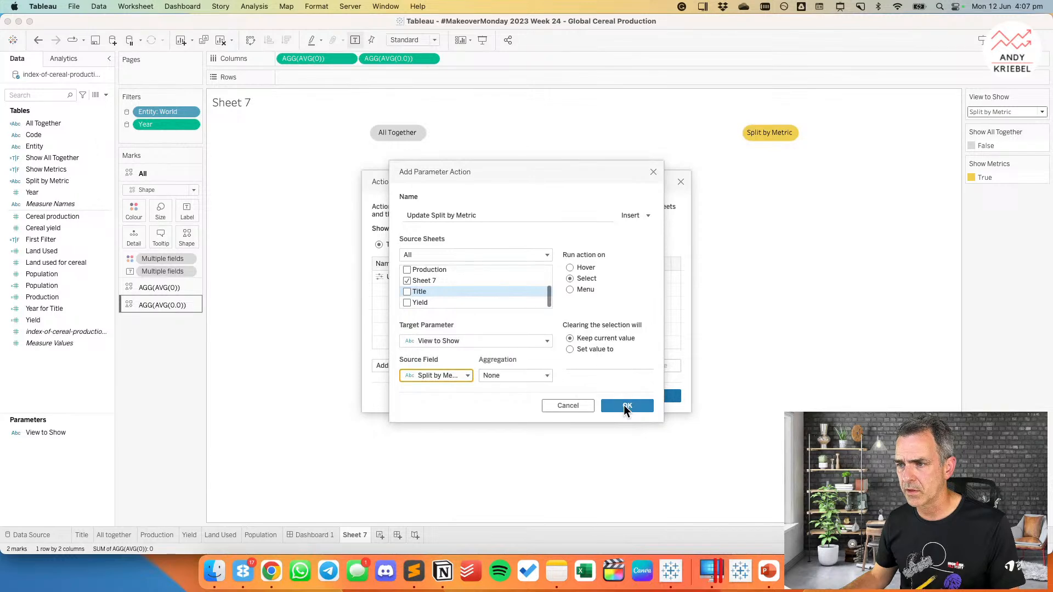
left_click(623, 405)
left_click(664, 395)
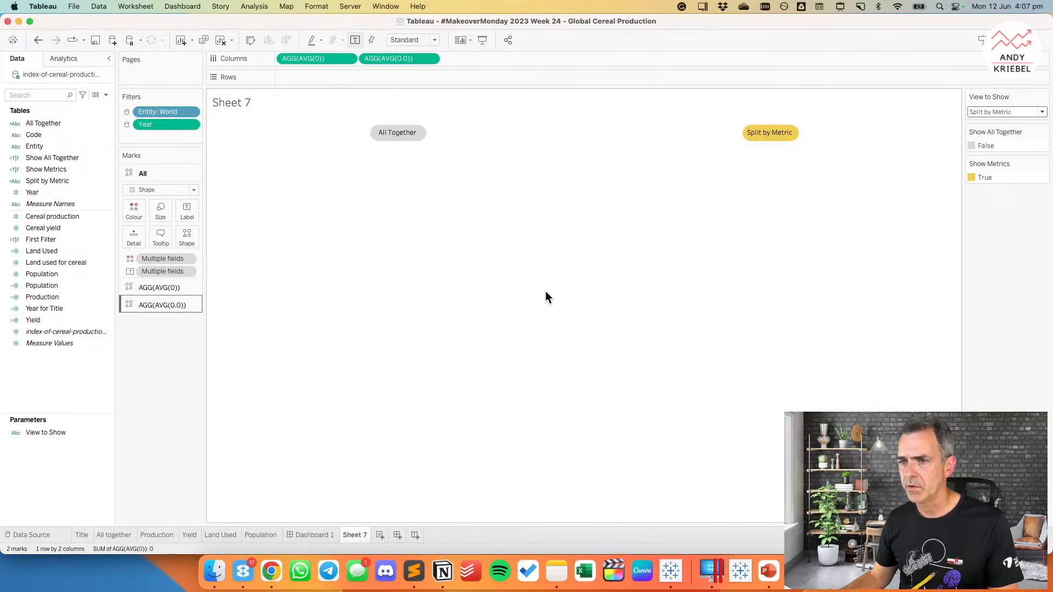
Step: Test the parameter actions by selecting the All Together and Split by Metric buttons in turn, then clear the selection
left_click(405, 135)
left_click(745, 136)
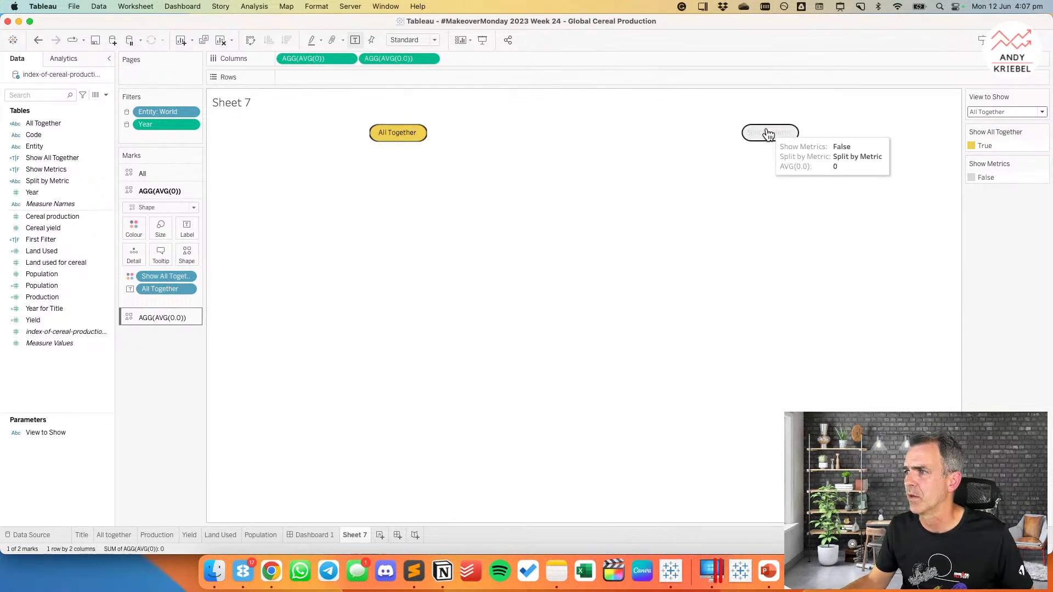
left_click(394, 136)
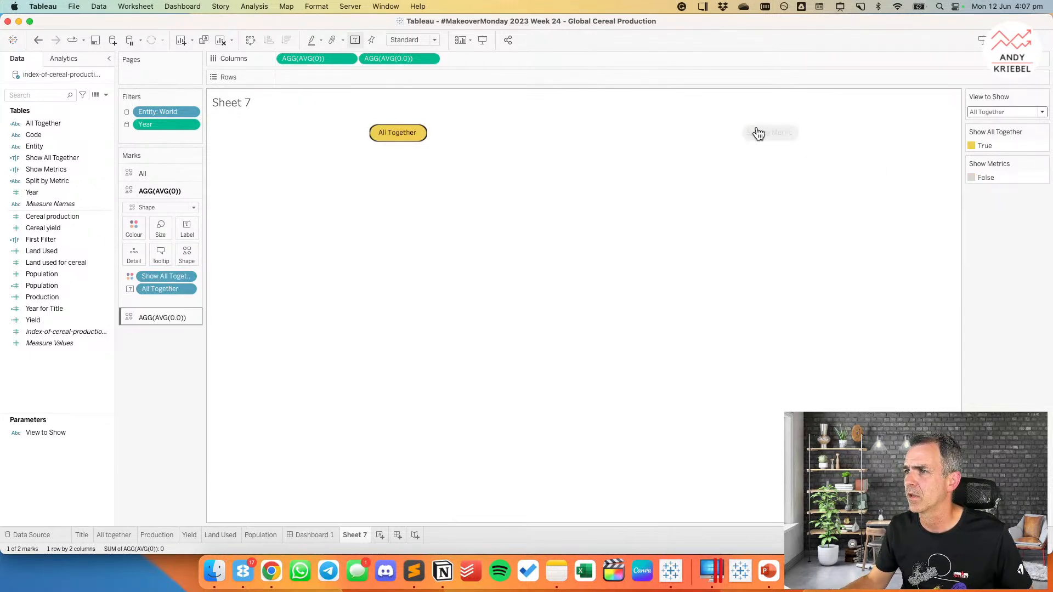
left_click(766, 133)
left_click(550, 144)
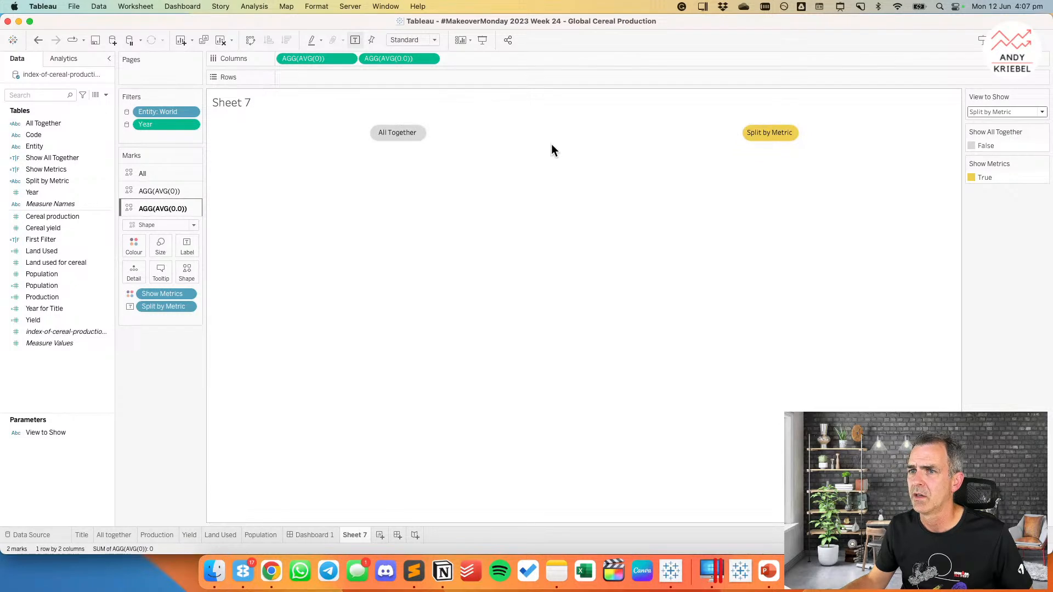
Step: Hide the View to Show parameter card and the Show All Together and Show Metrics colour legends
left_click(1044, 97)
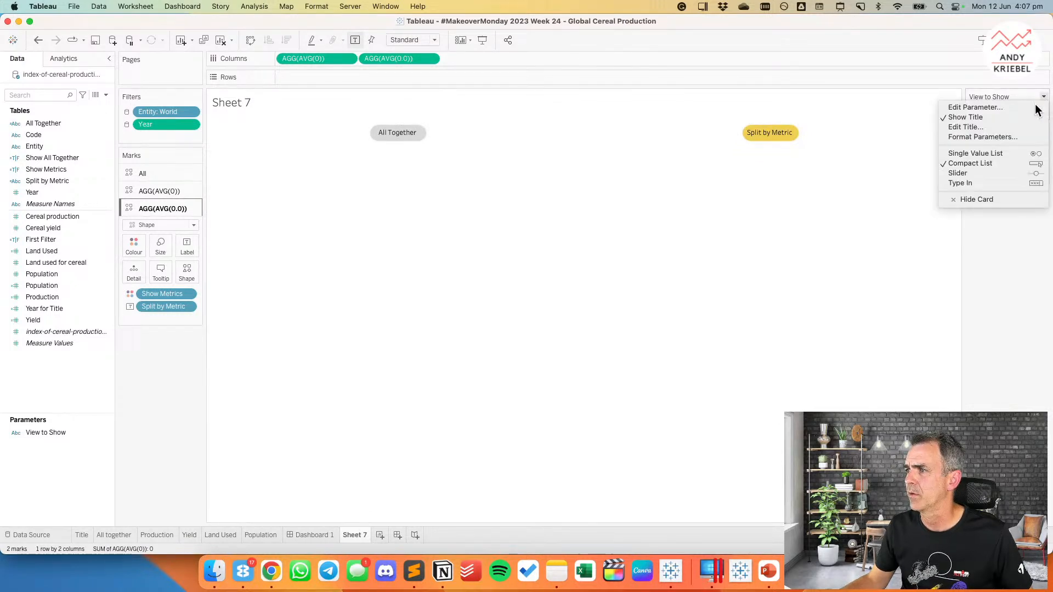
left_click(982, 197)
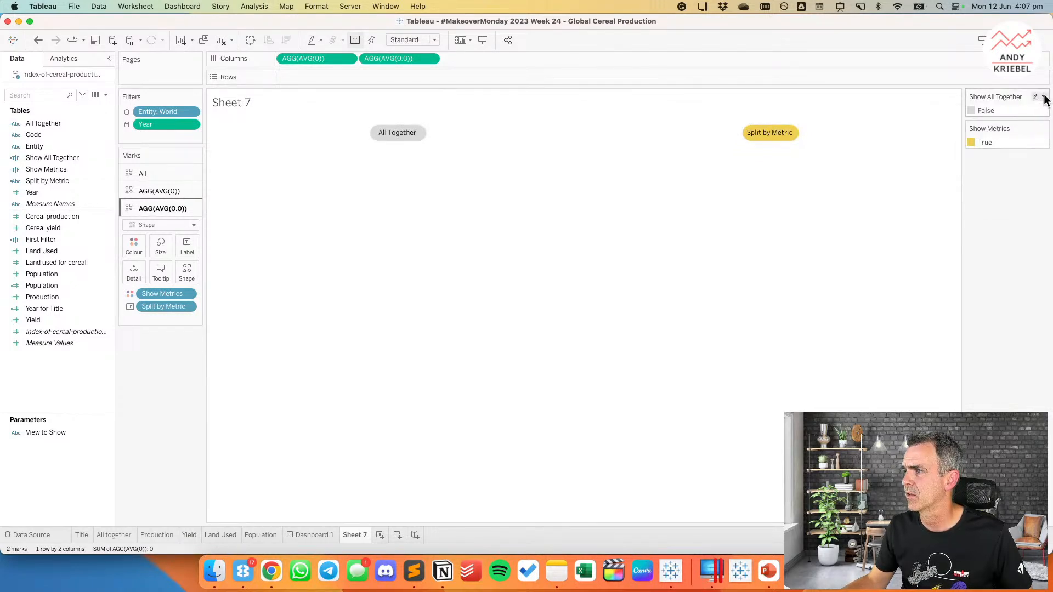
left_click(1042, 97)
left_click(996, 180)
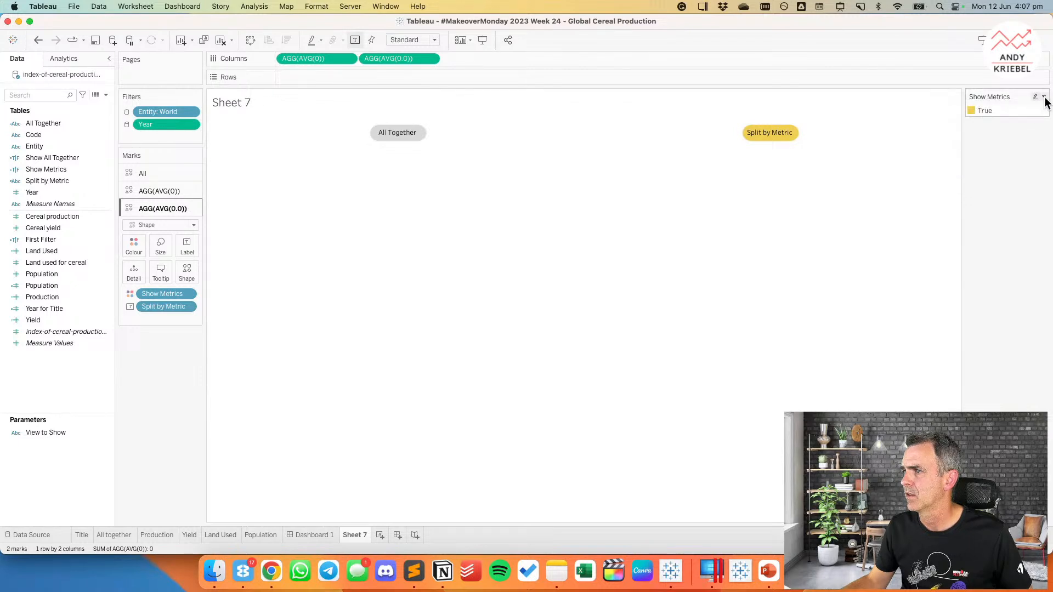
left_click(1043, 98)
left_click(996, 179)
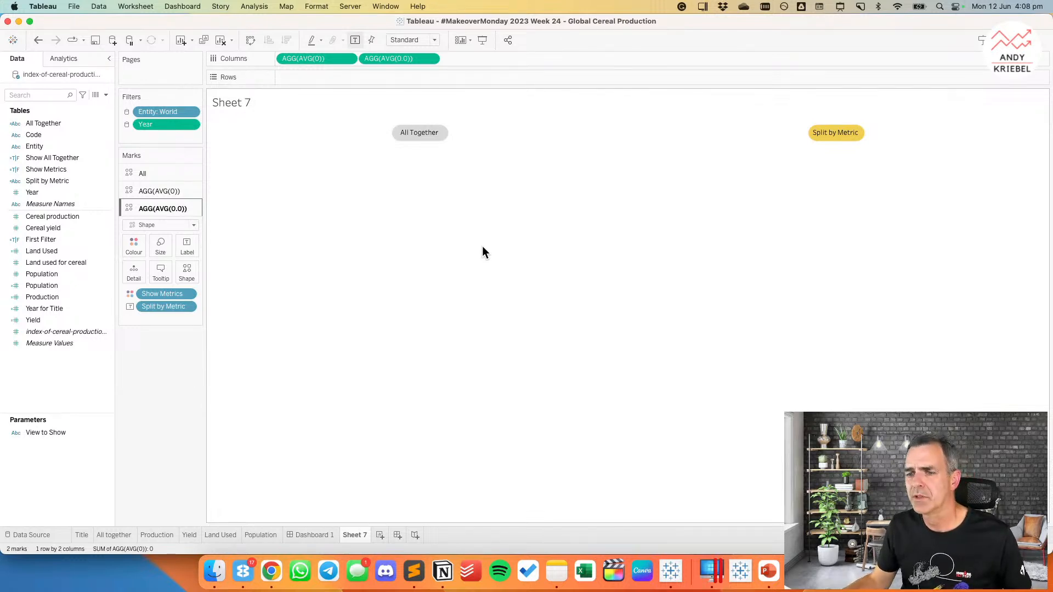
Step: Rename Sheet 7 as Buttons
double_click(355, 535)
type("Buttons")
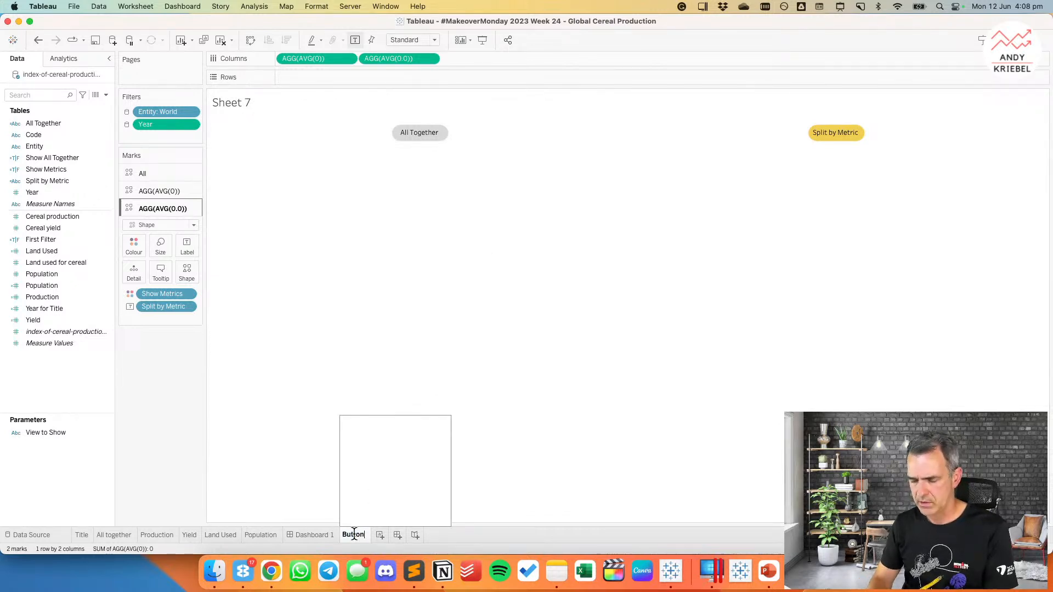
key("Return")
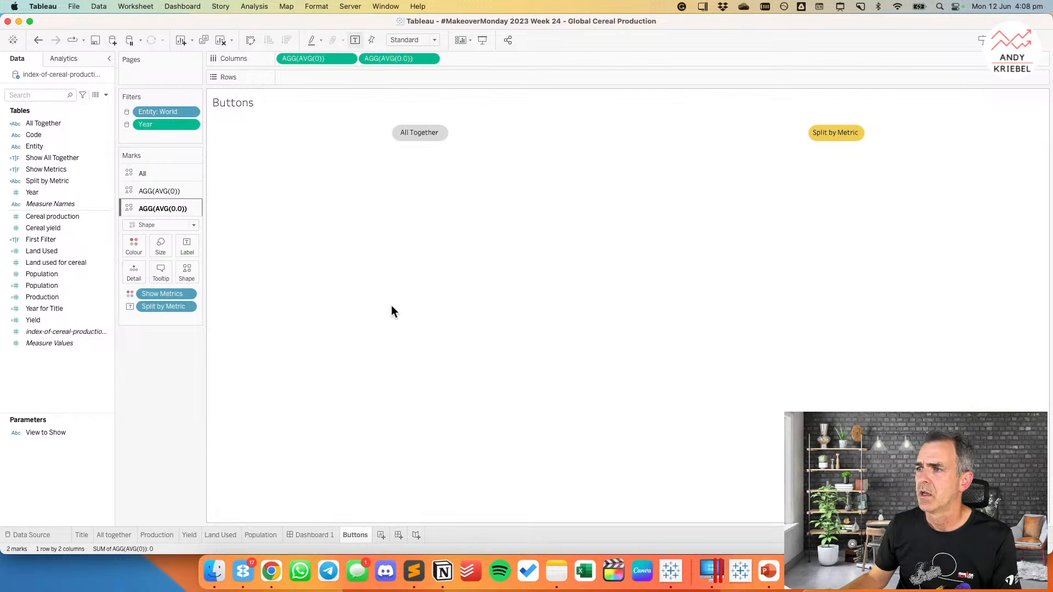
Step: Create a calculated field named Dummy containing the text 'Dummy'
left_click(106, 95)
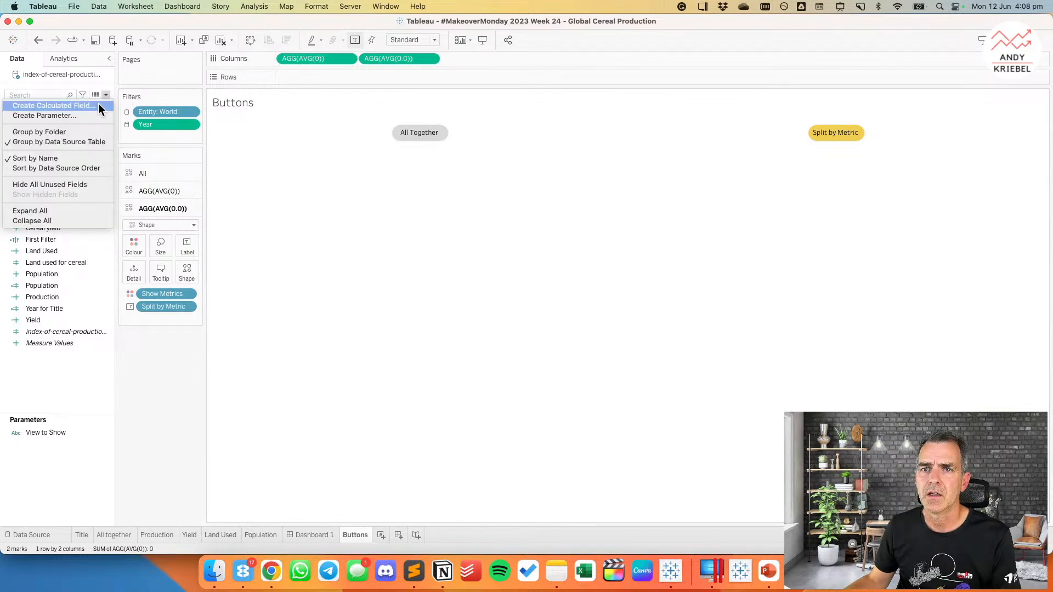
left_click(98, 105)
type("Dummy")
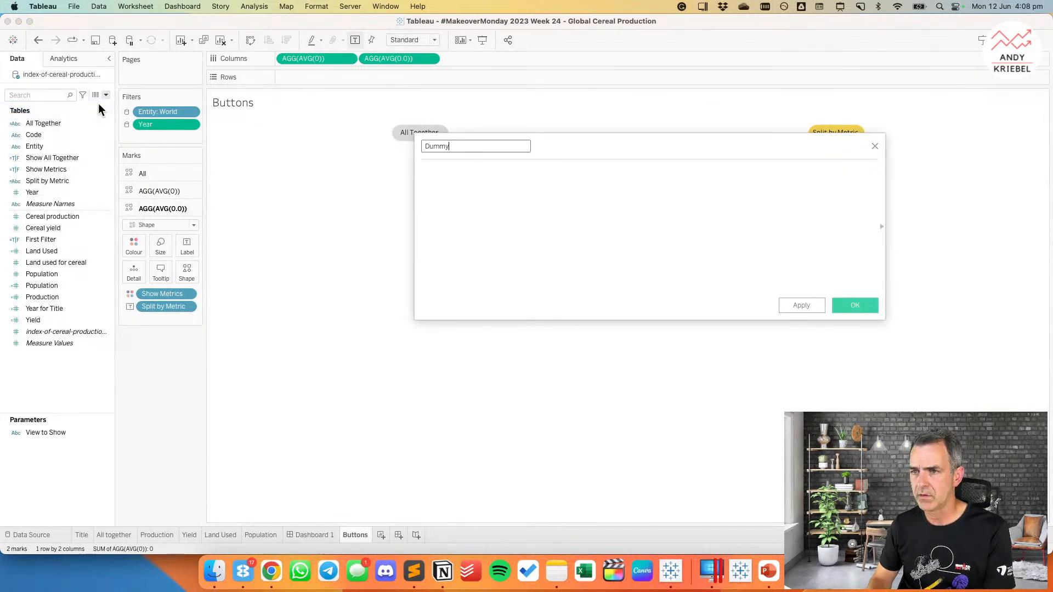
key("Tab")
type("'Dummy'")
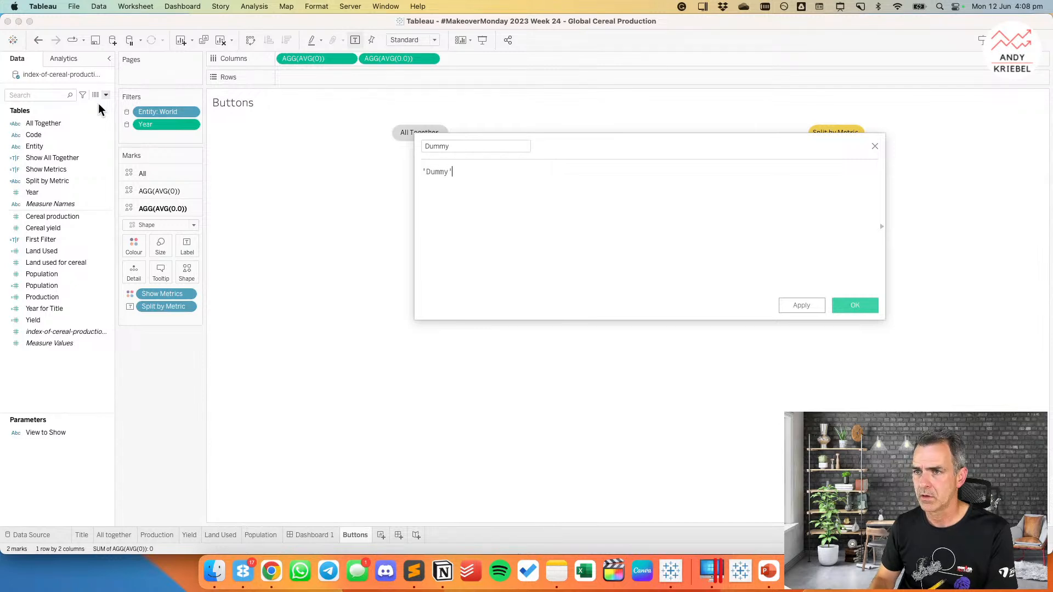
left_click(854, 305)
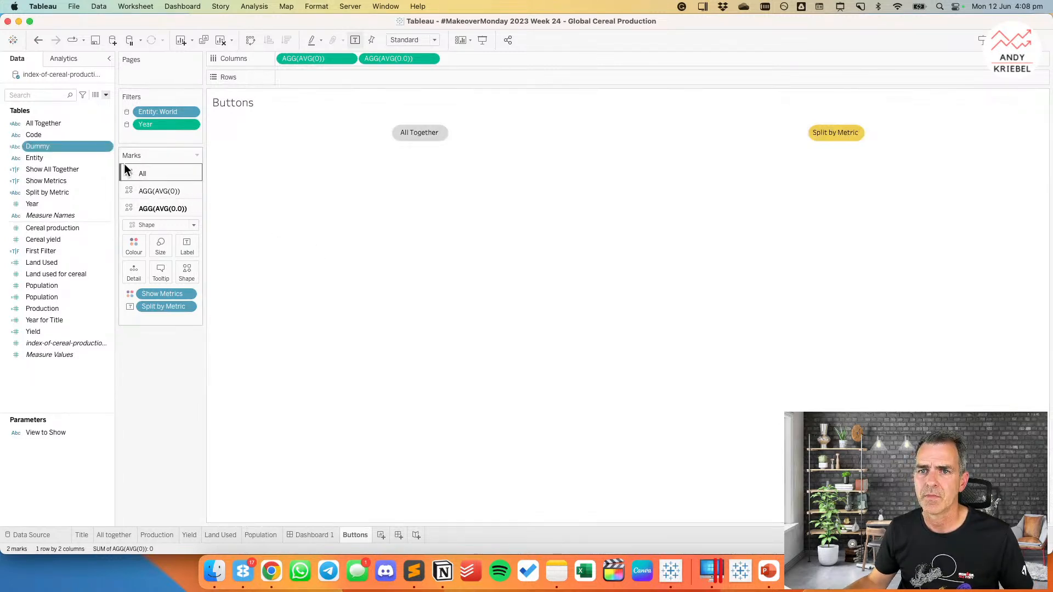
Step: Add the Dummy field to Detail for all marks and keep tooltips and command buttons turned off
left_click_drag(126, 233, 127, 229)
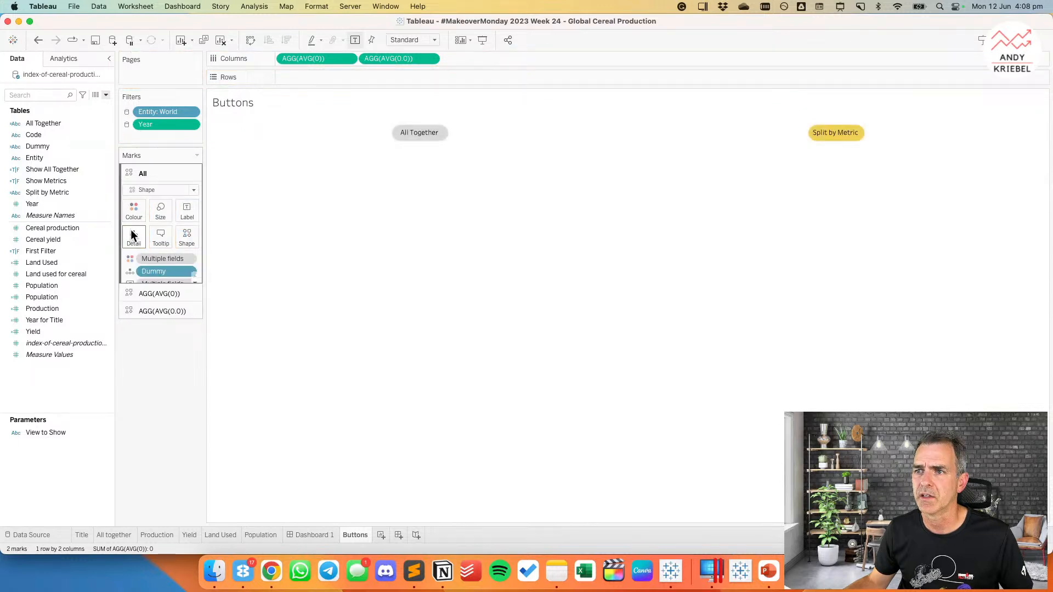
left_click(161, 237)
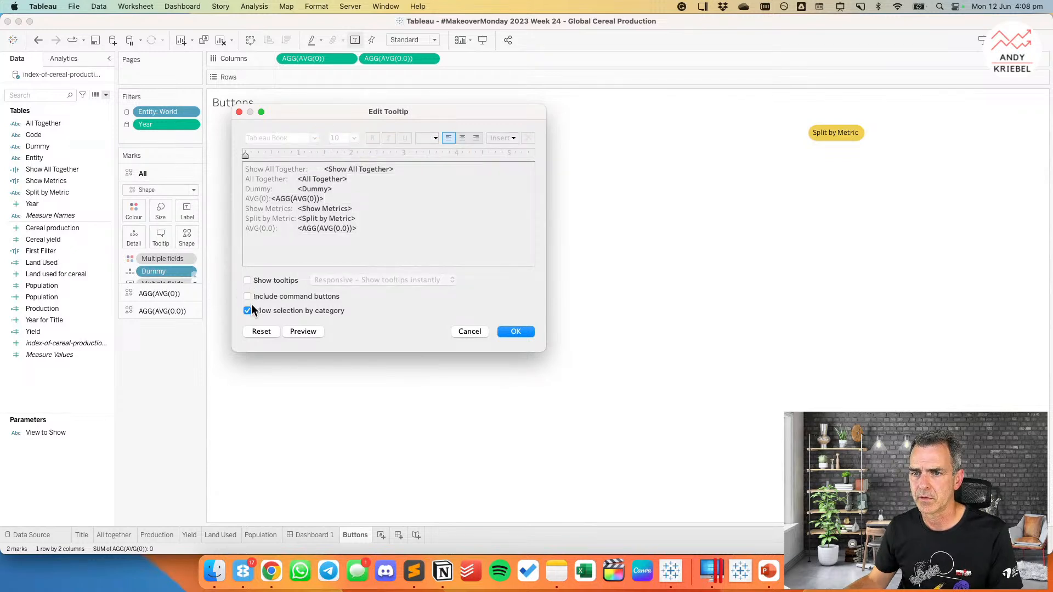
left_click(521, 333)
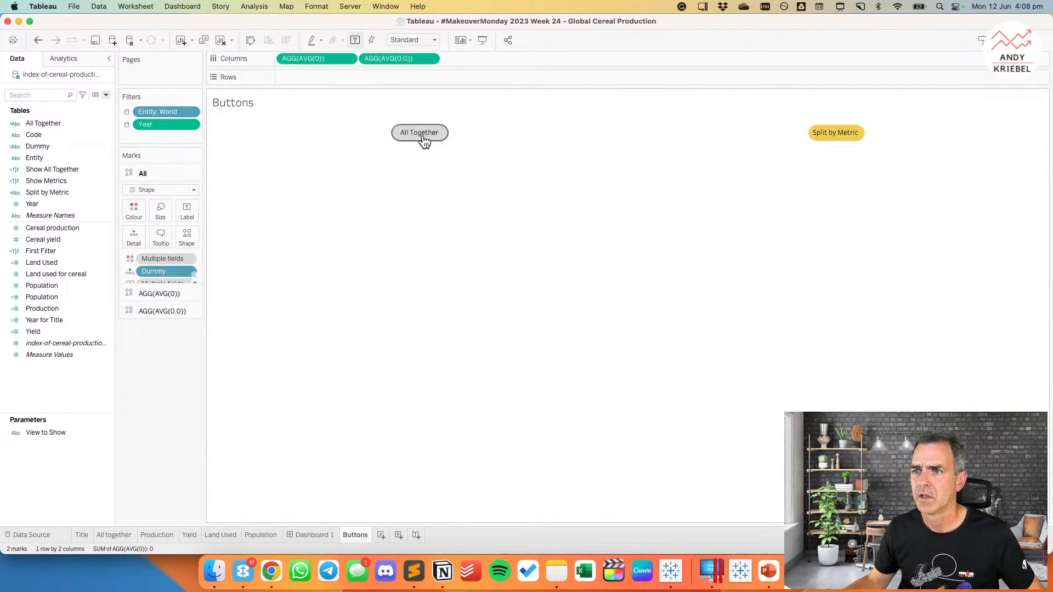
Step: Select the All Together button and turn on highlighting by the Dummy field
left_click(423, 137)
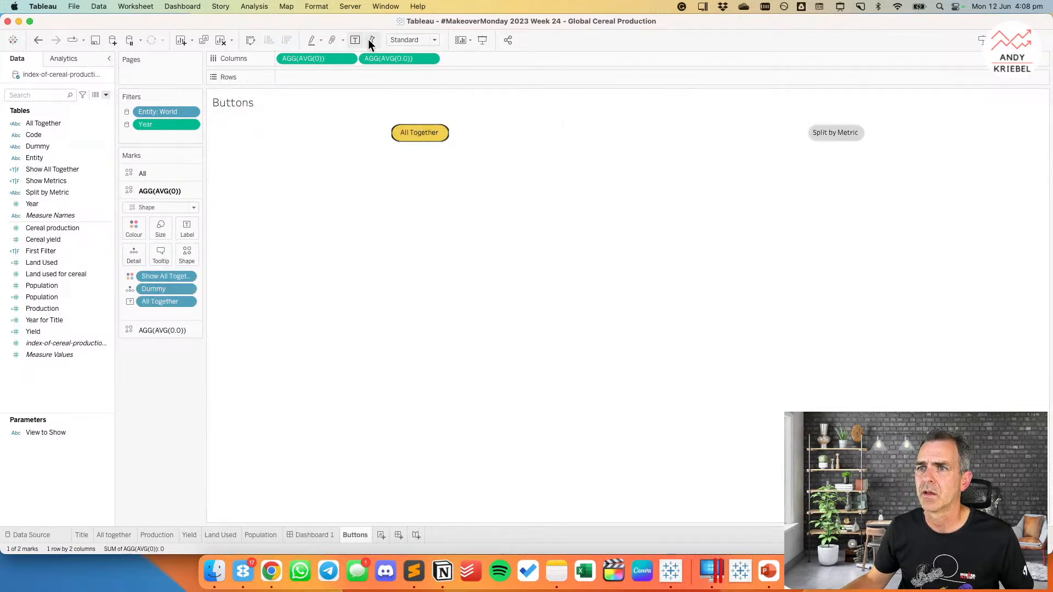
left_click(319, 41)
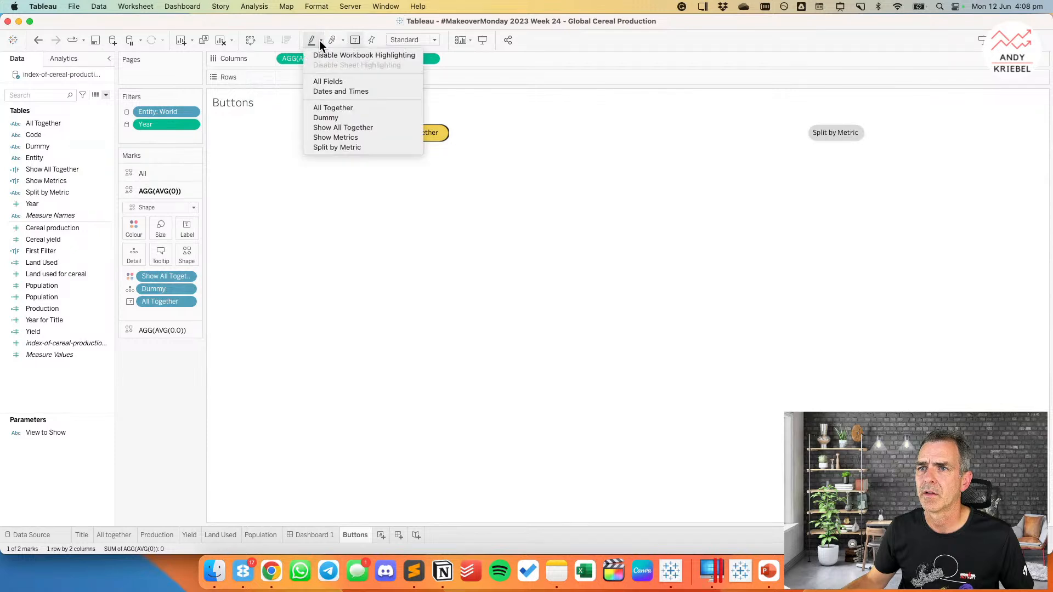
left_click(328, 117)
Step: Test the highlighting by selecting the Split by Metric and All Together buttons in turn, then clear the selection
left_click(841, 140)
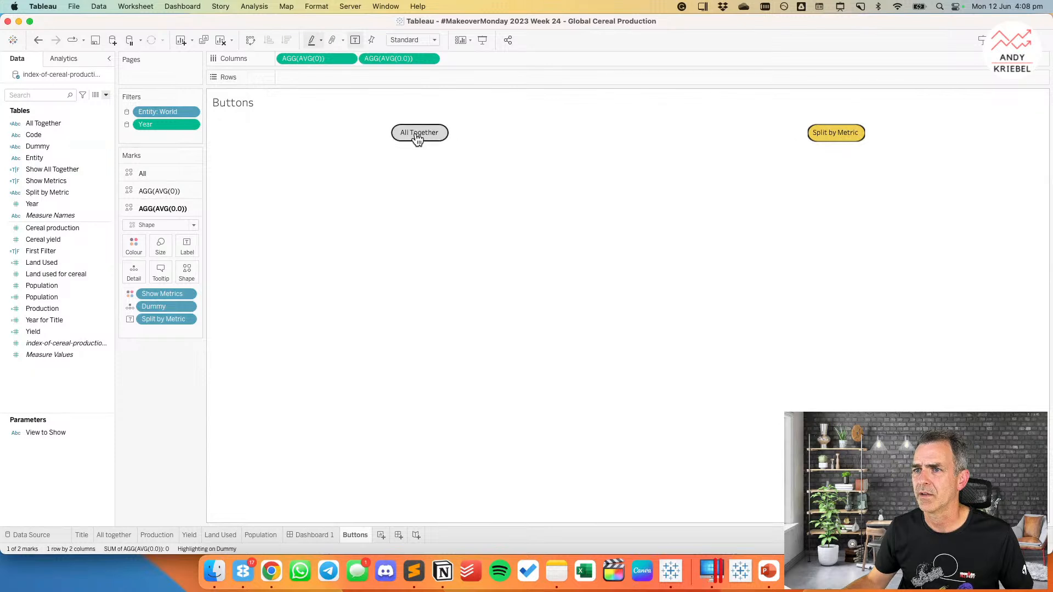
left_click(420, 134)
left_click(824, 137)
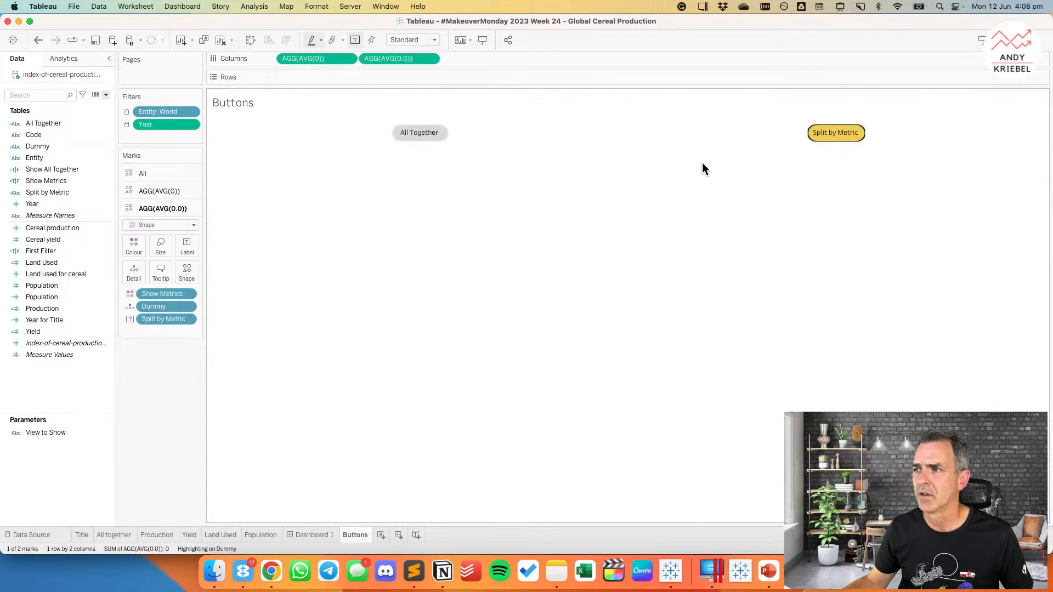
left_click(477, 171)
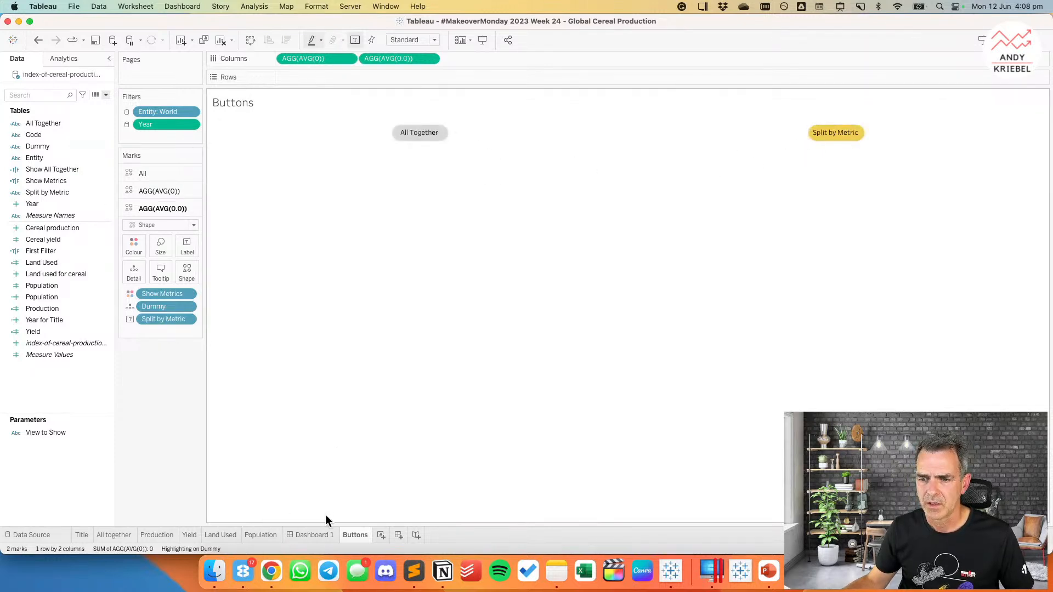
Step: Rename Dashboard 1 as MM2023 Week 24 and save the workbook
left_click(310, 535)
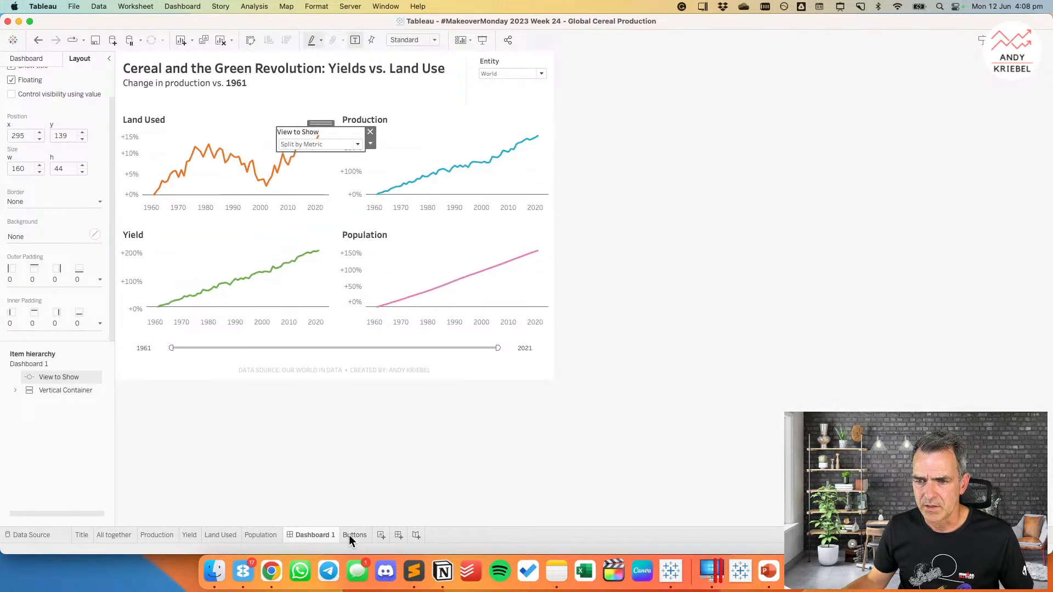
double_click(320, 535)
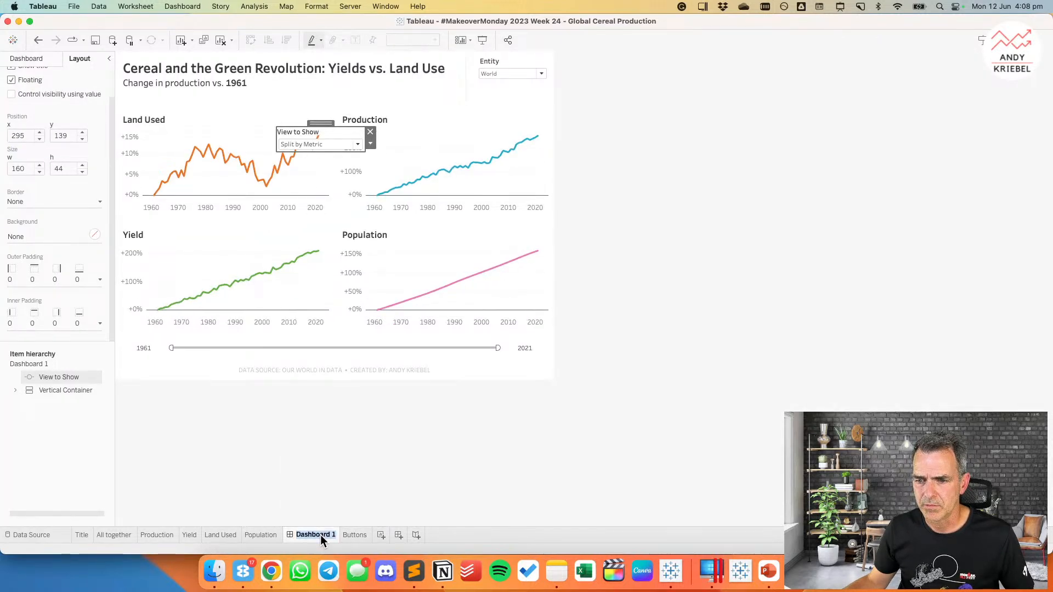
type("MM")
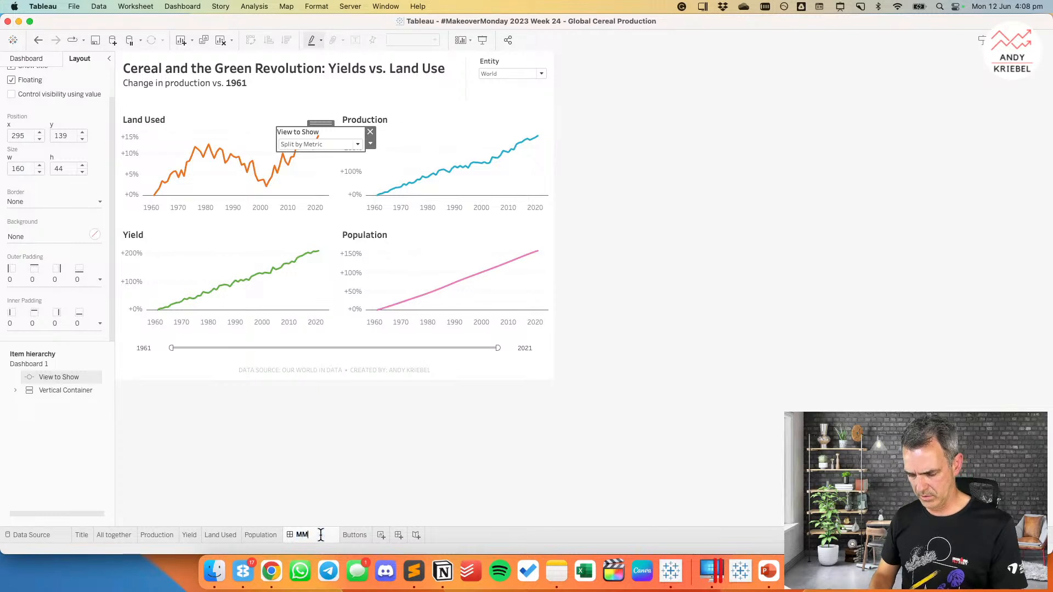
type("2023 Week 2")
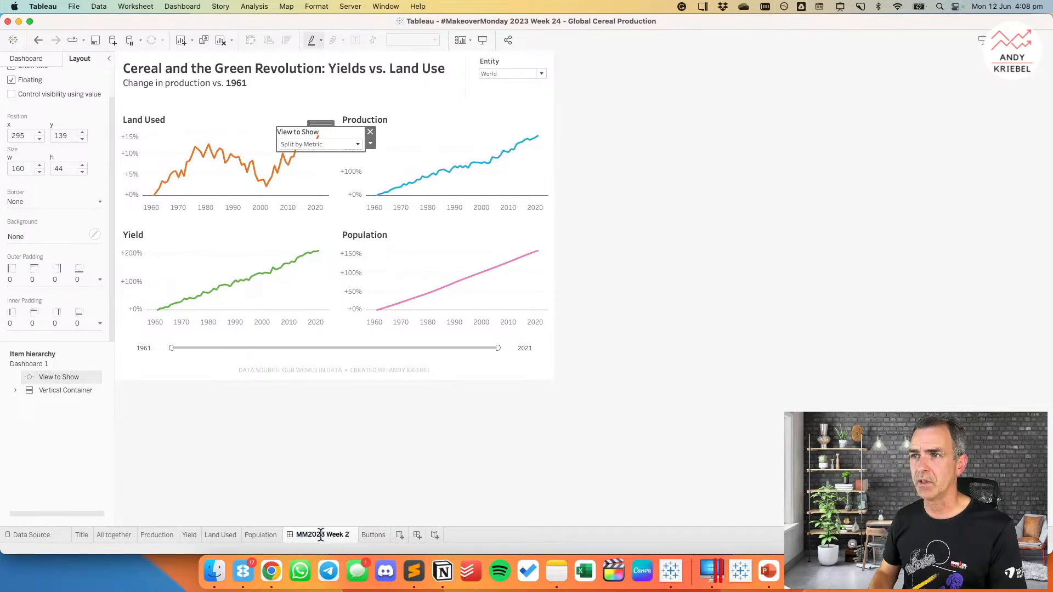
type("4")
key("Return")
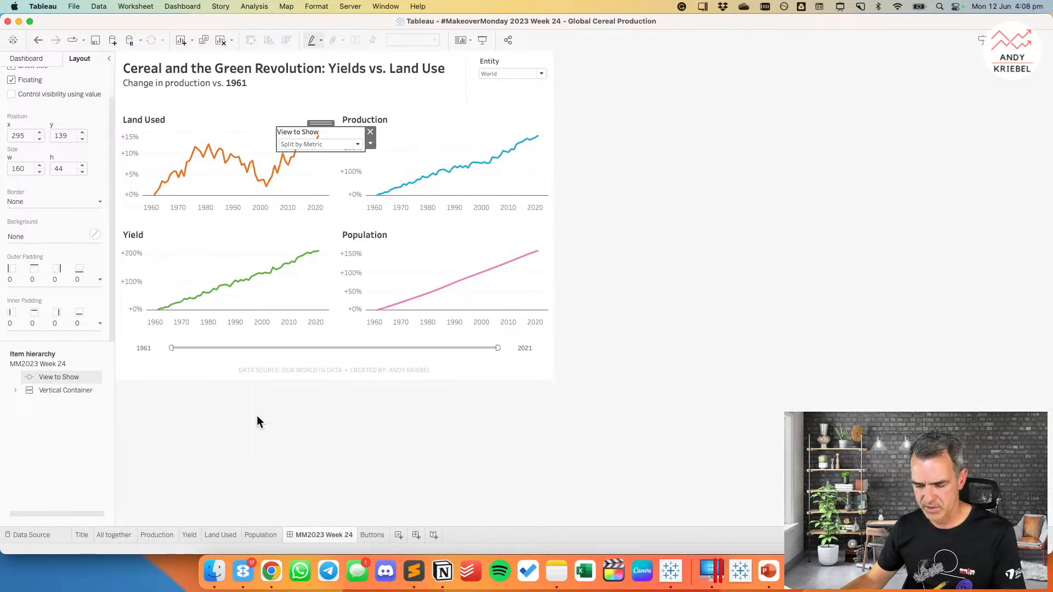
key("super+s")
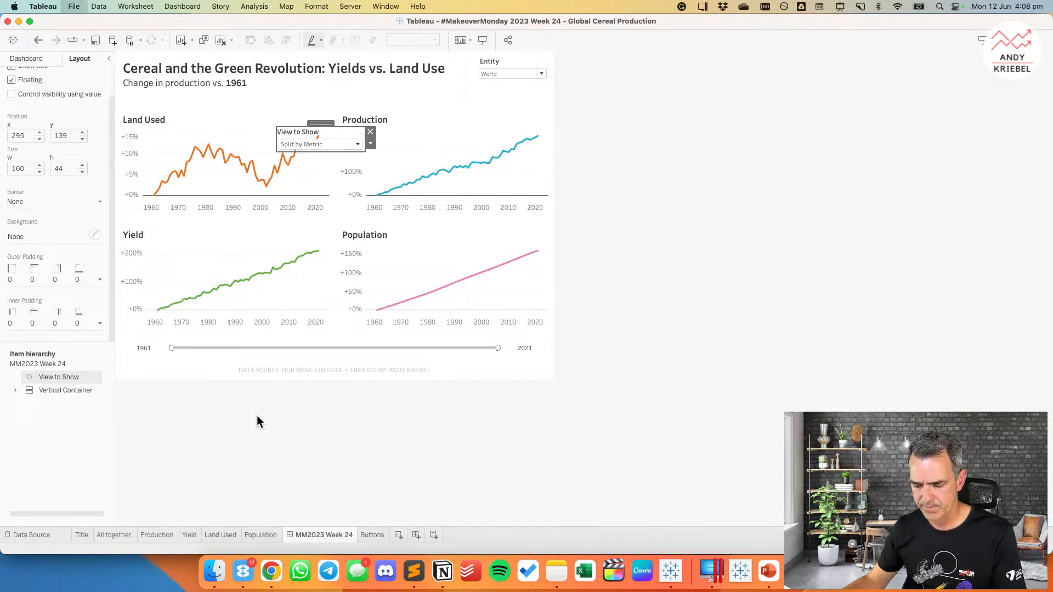
Step: Insert a blank object between the Entity and YEAR RANGE filters on the dashboard and set its width to 9 pixels
left_click(24, 60)
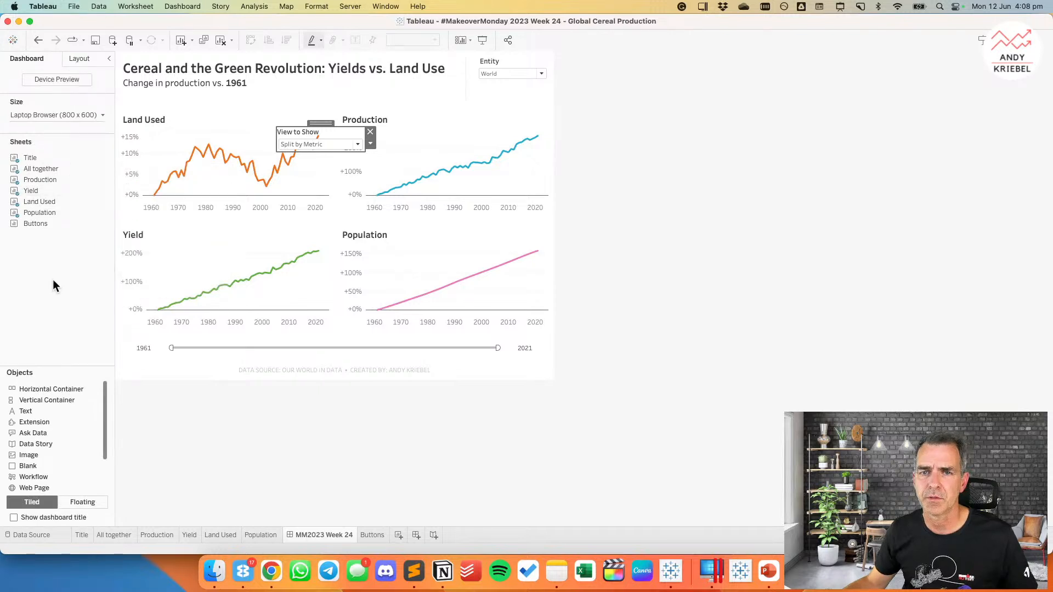
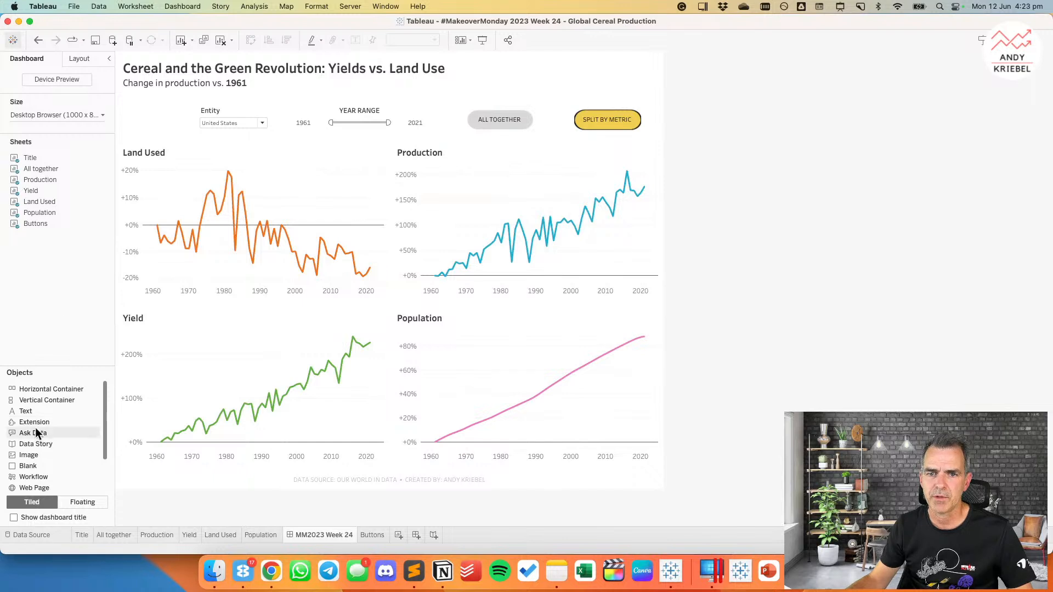
left_click_drag(42, 465, 294, 125)
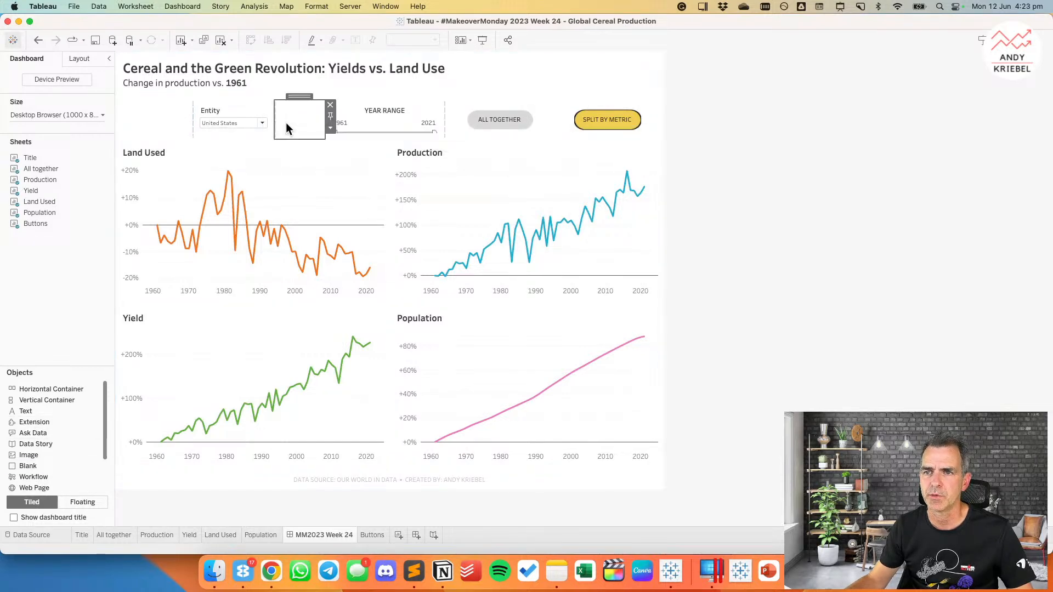
left_click(330, 127)
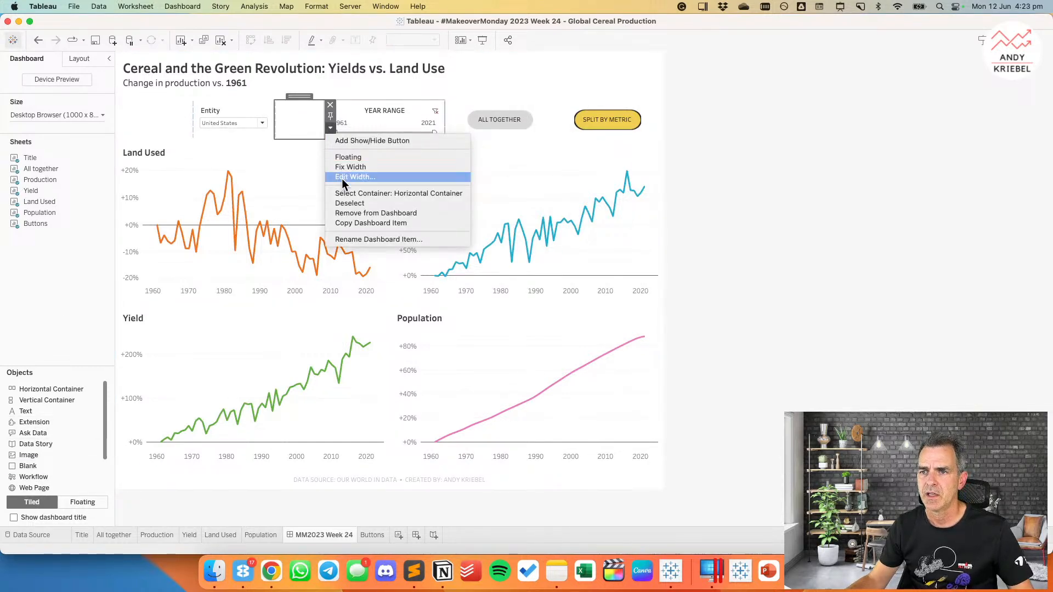
left_click(351, 176)
type("10")
key("BackSpace")
key("BackSpace")
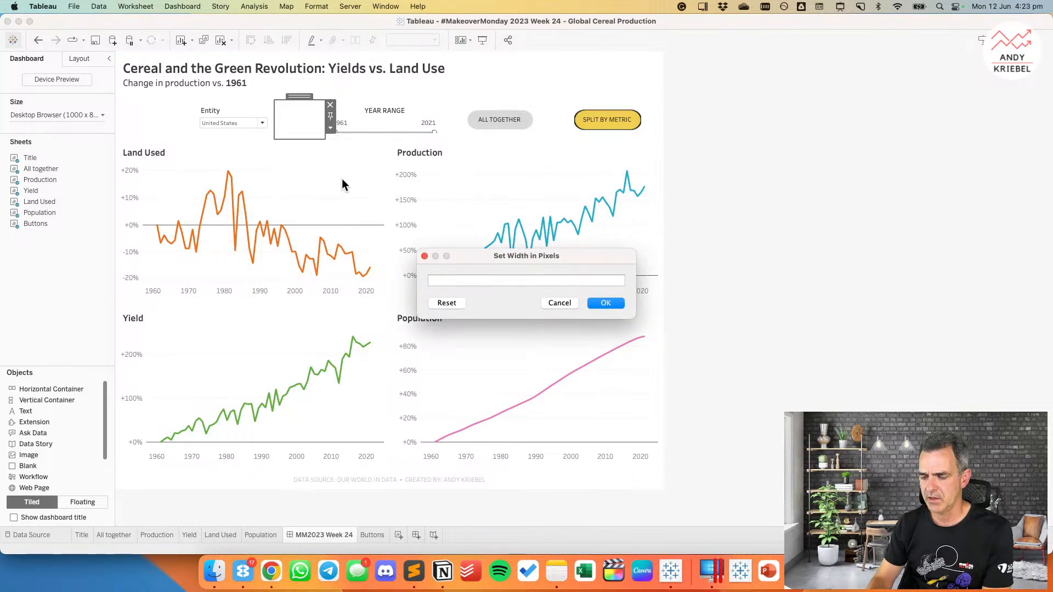
type("8")
key("Return")
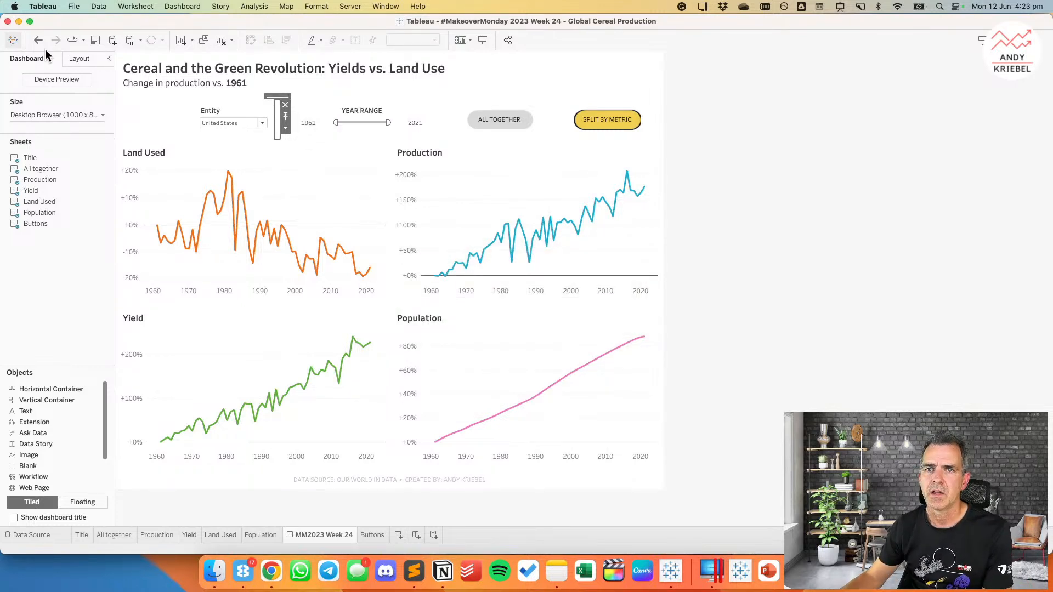
Step: Give the blank between the Entity and YEAR RANGE filters a light grey background to form a divider line
left_click(72, 59)
left_click(27, 238)
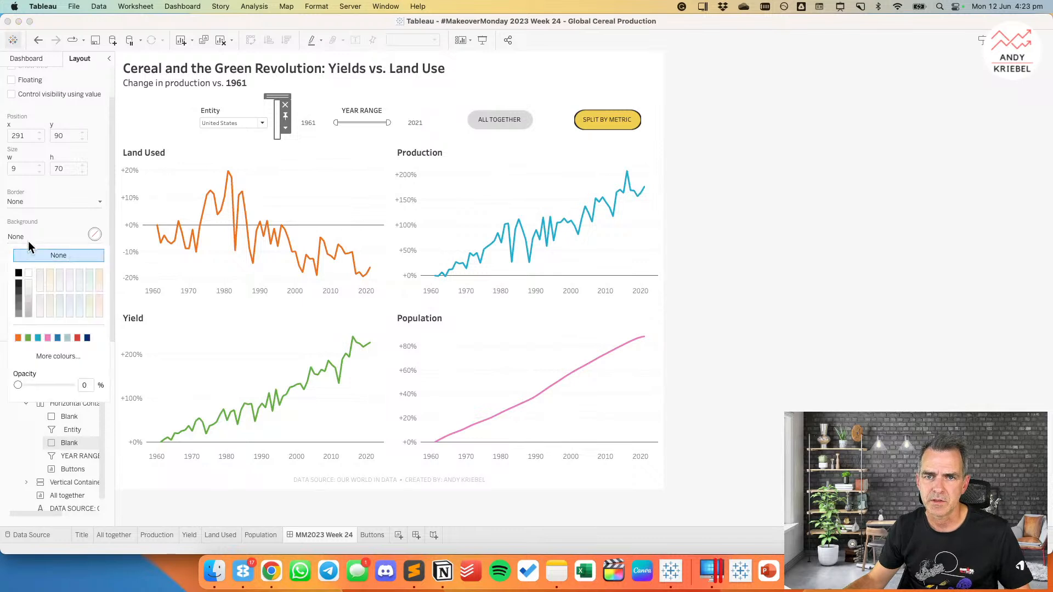
left_click(28, 300)
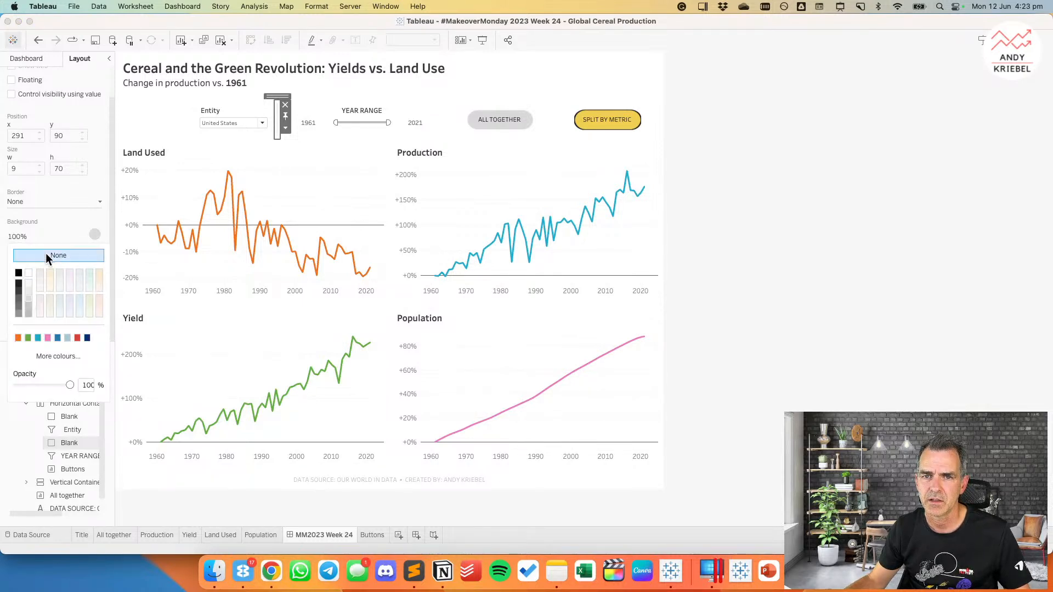
left_click(58, 190)
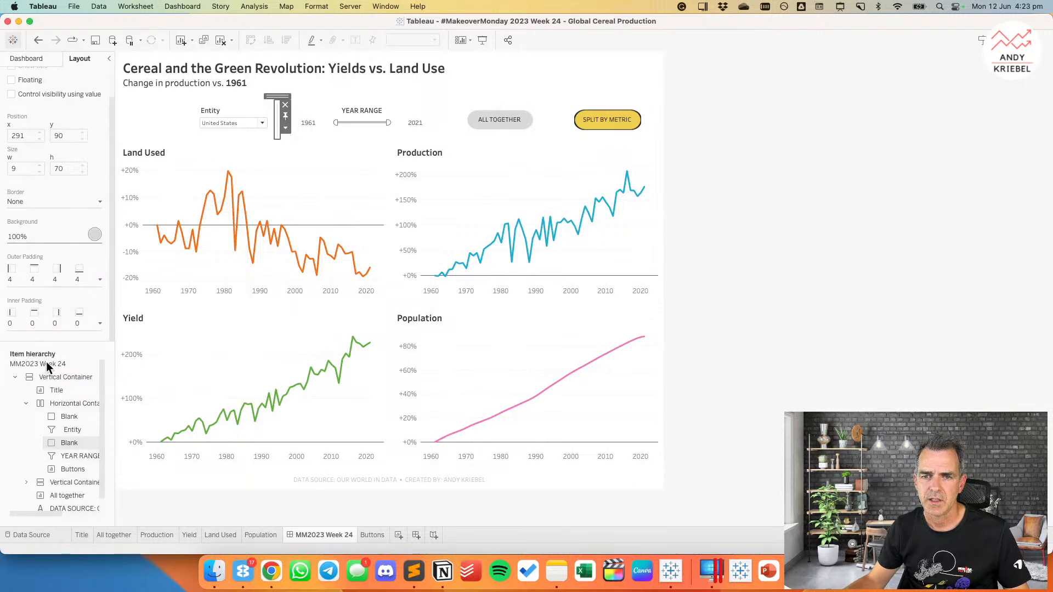
Step: Insert a second blank object between the YEAR RANGE filter and the buttons with a width of 9 pixels
left_click(19, 58)
left_click_drag(33, 471, 456, 129)
left_click(451, 128)
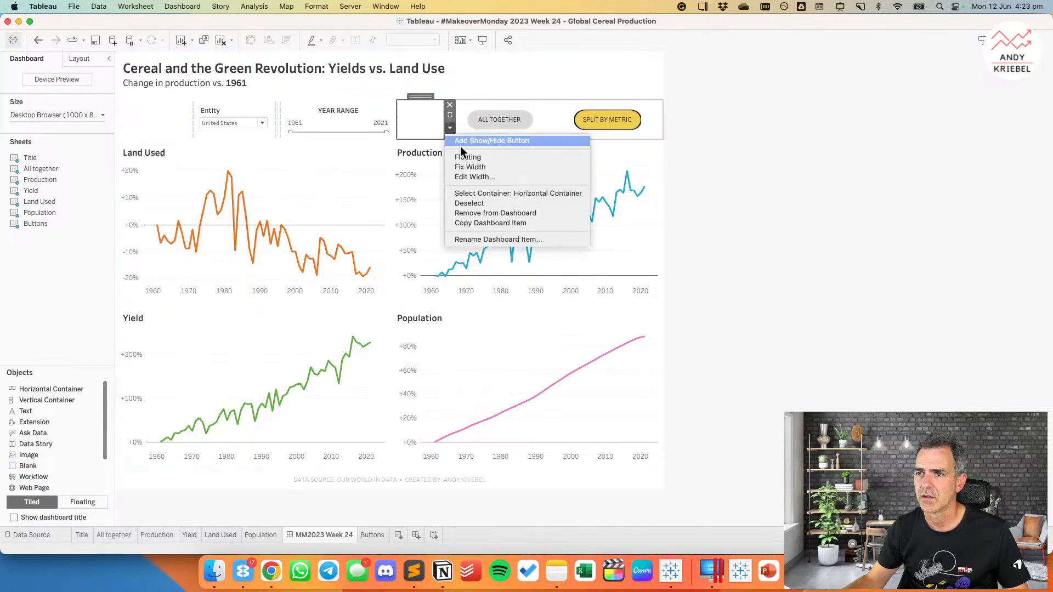
left_click(468, 179)
type("9")
key("Return")
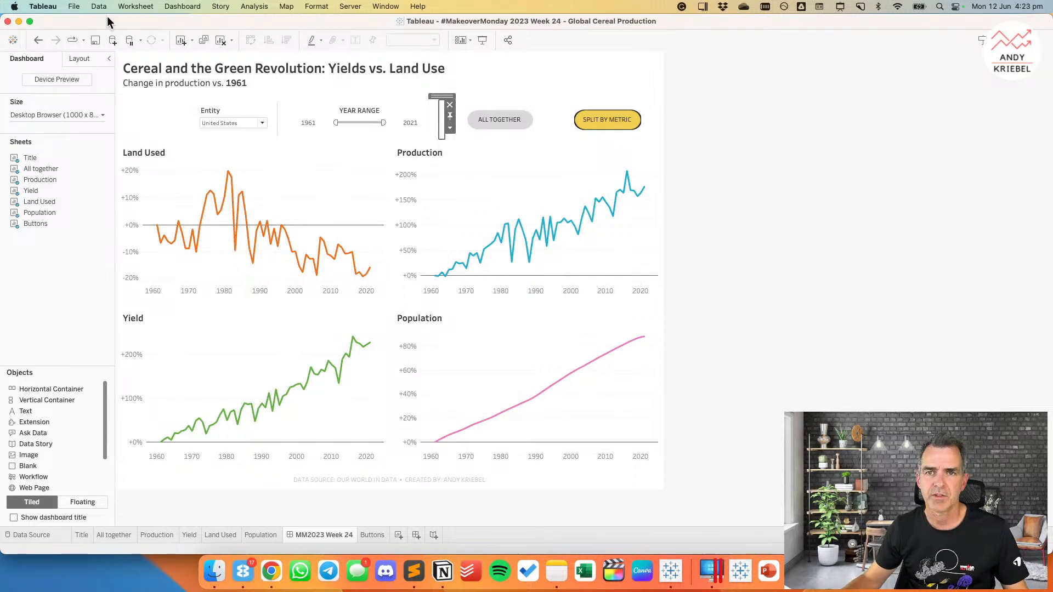
Step: Apply the same grey background to the blank between the YEAR RANGE filter and the buttons
left_click(82, 59)
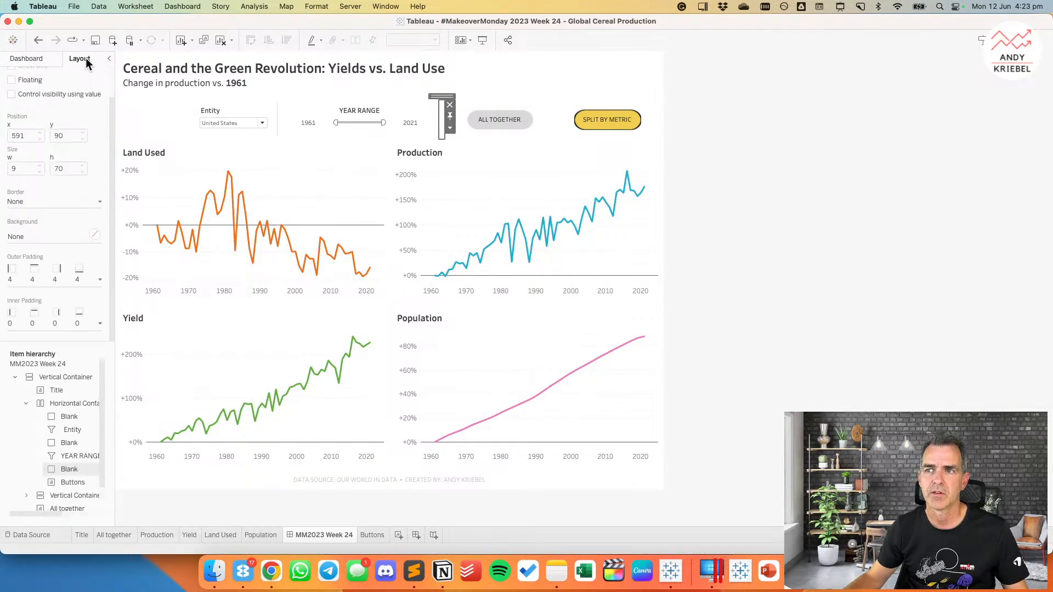
left_click(27, 240)
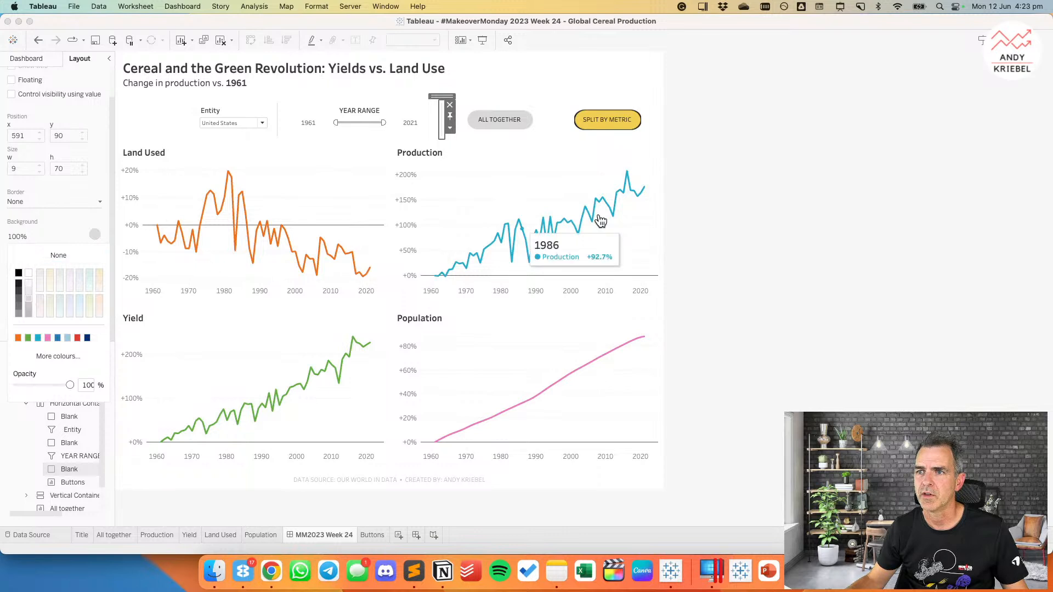
left_click(759, 214)
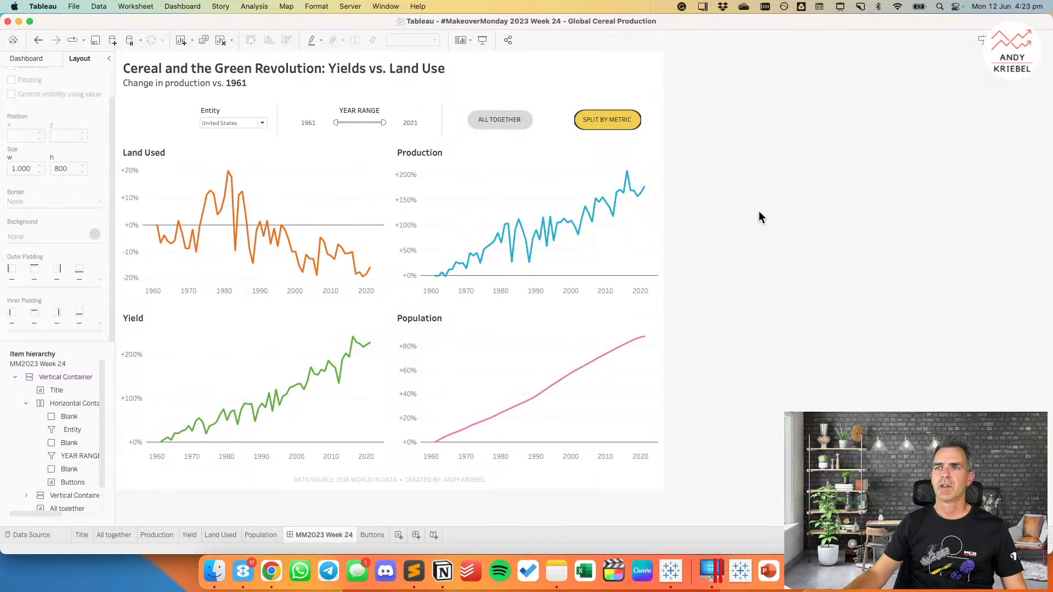
Step: Copy the formatted title text of the YEAR RANGE filter, leaving that title as it is
left_click(556, 136)
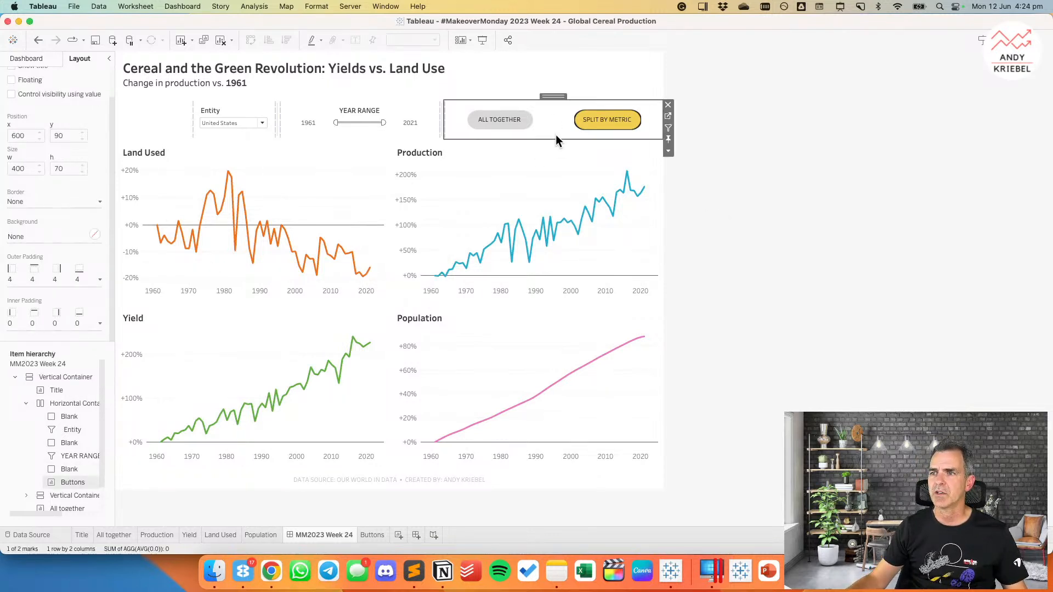
double_click(372, 112)
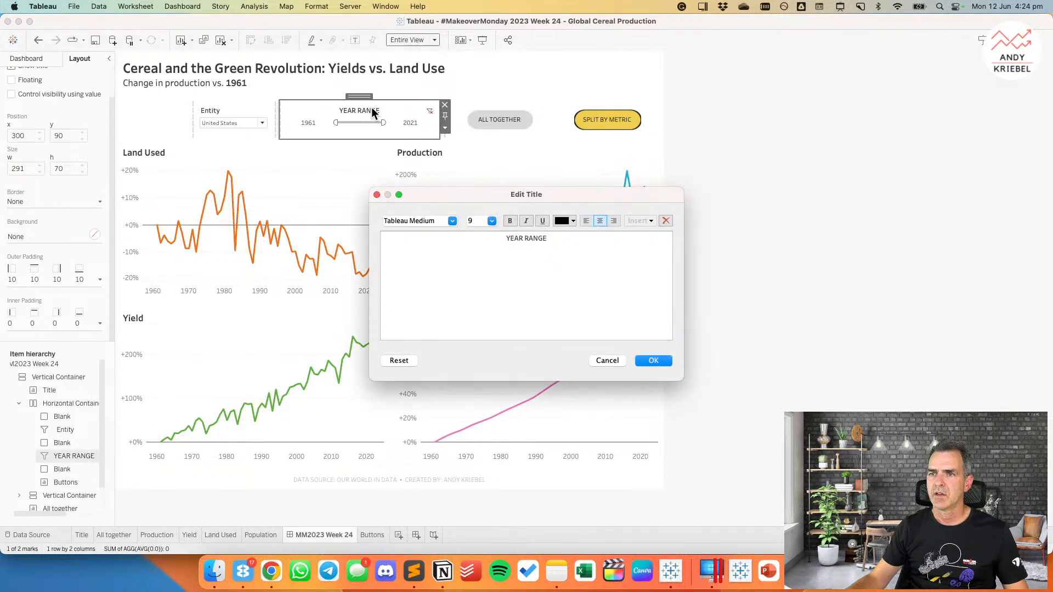
key("super+a")
key("ctrl+c")
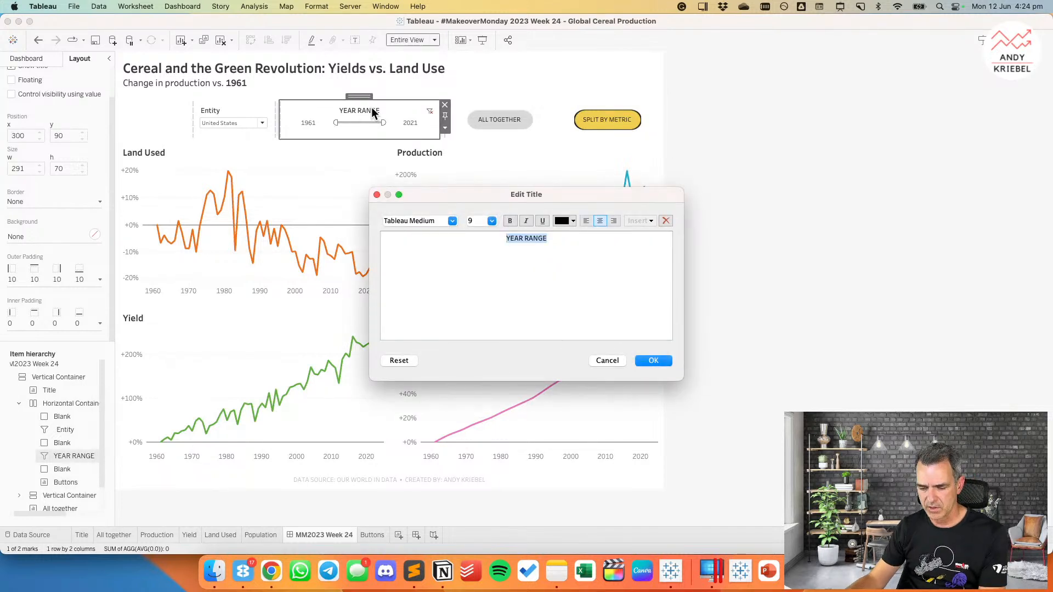
left_click(621, 366)
Step: Change the Entity filter's title to ENTITY in capitals
double_click(215, 108)
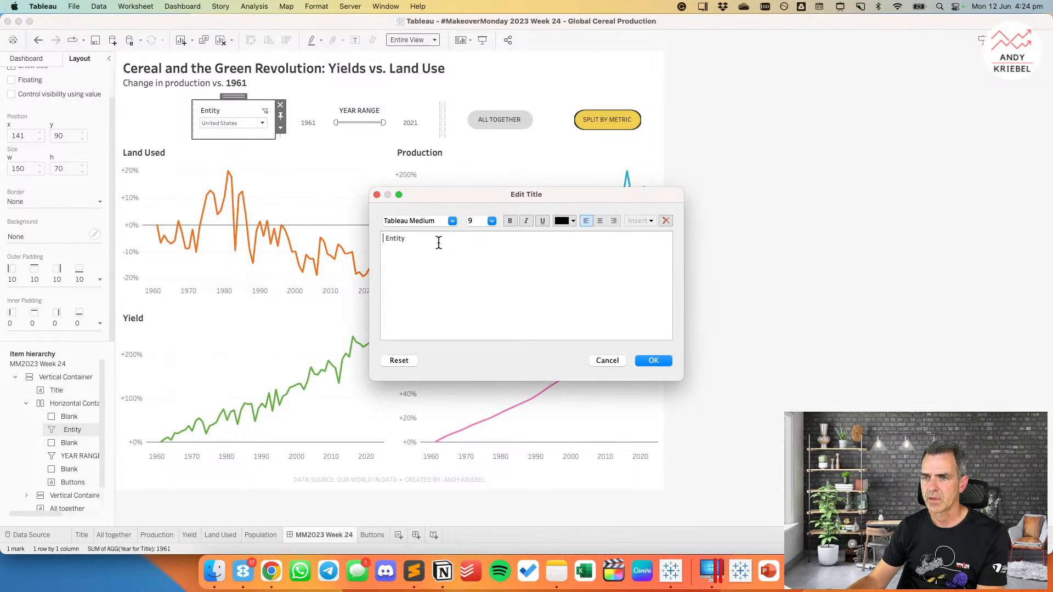
double_click(394, 238)
type("ENTITY")
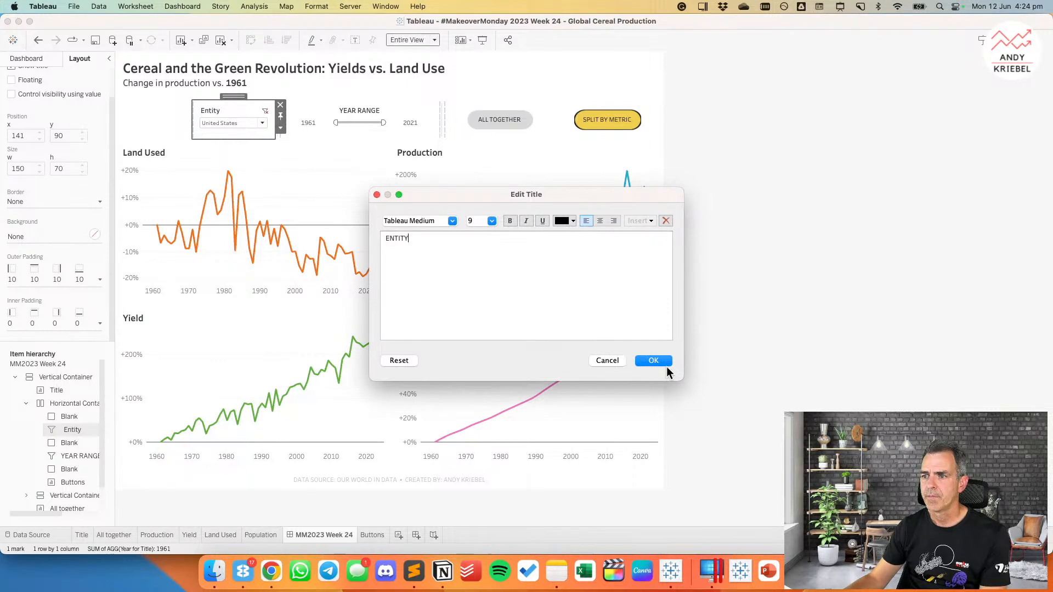
left_click(663, 362)
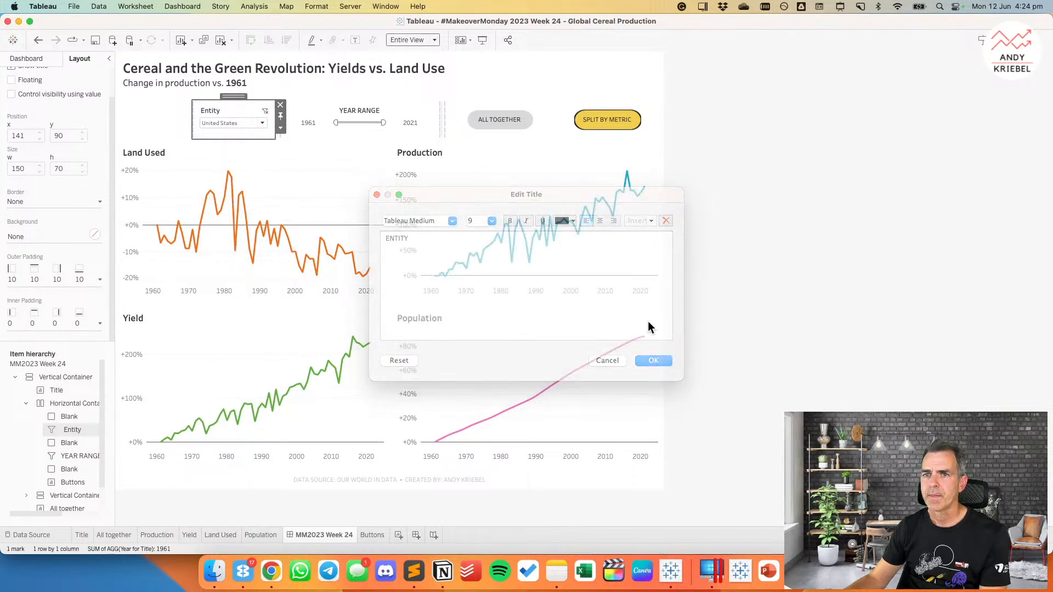
Step: Show the Buttons sheet's title on the dashboard and replace its sheet name text with the copied YEAR RANGE title
left_click(581, 142)
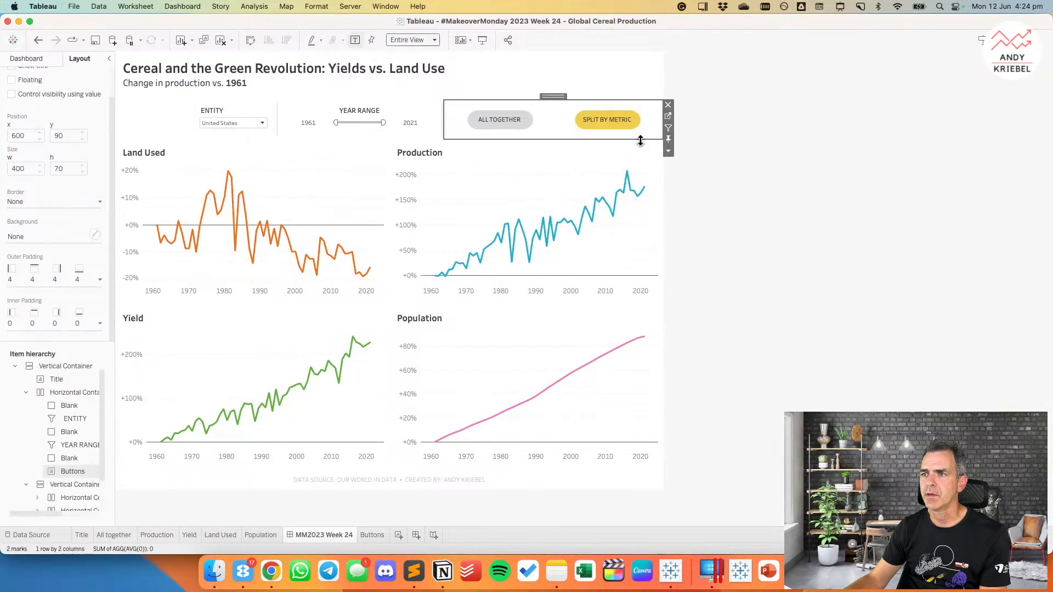
left_click(668, 151)
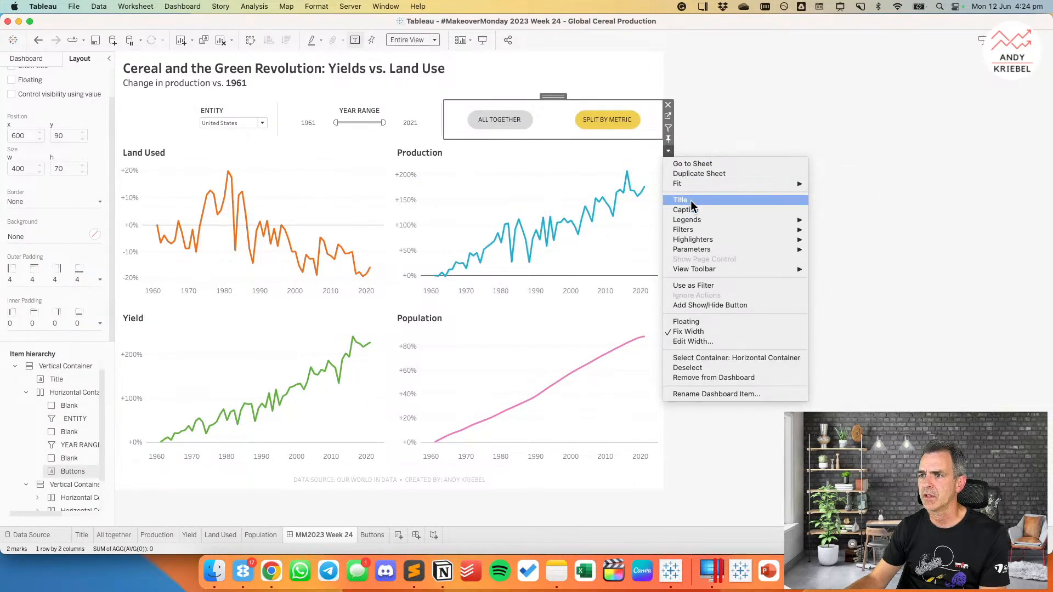
left_click(694, 200)
double_click(479, 115)
key("ctrl+a")
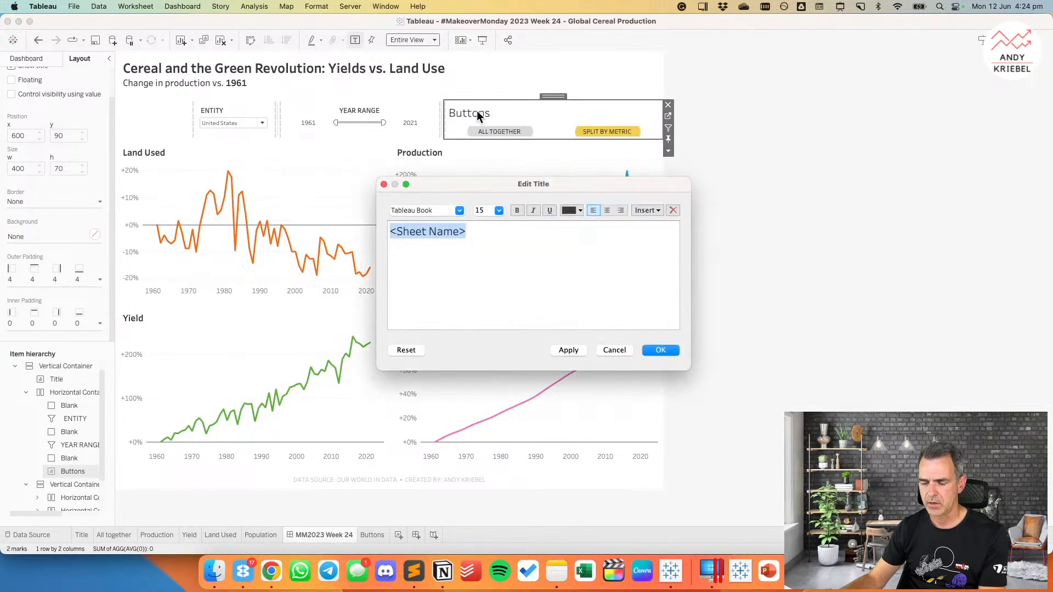
key("ctrl+v")
Step: Replace the text of the Buttons sheet's title with CUSTOMIZE THE VIEW, keeping the pasted formatting
key("super+a")
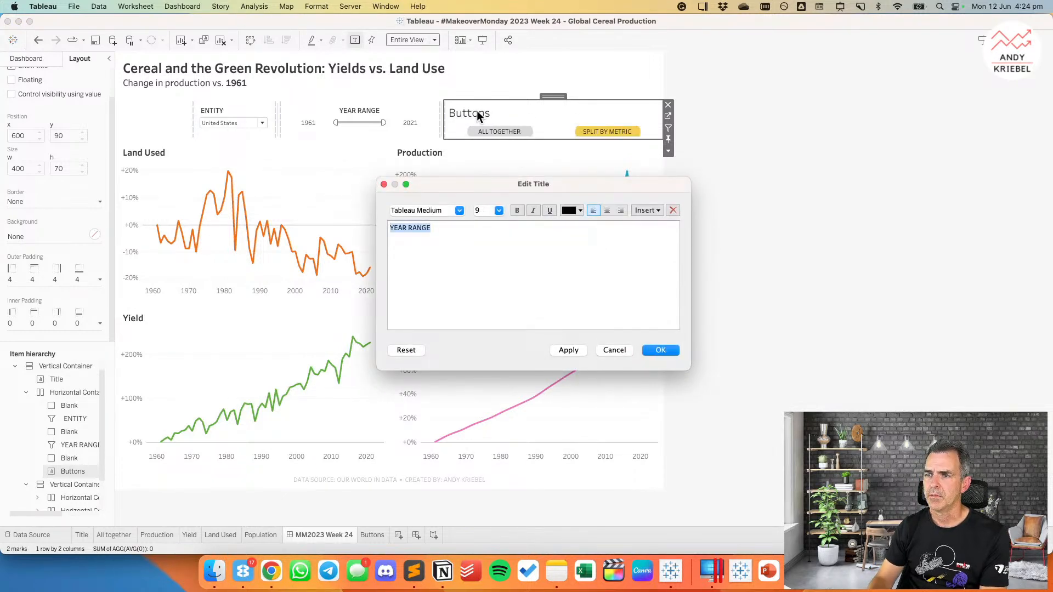
type("CUSTOMIB")
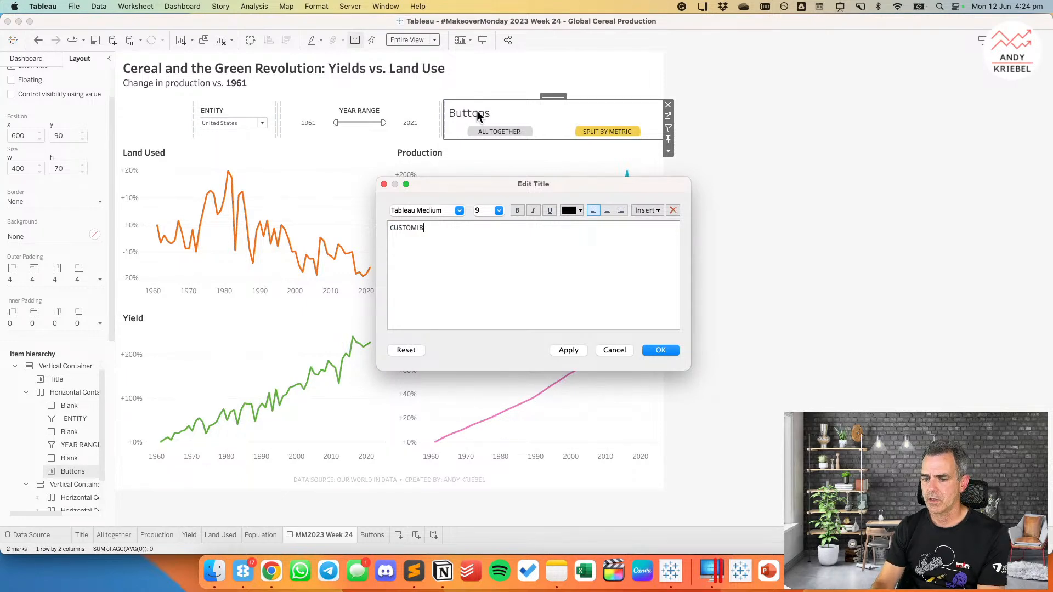
key("BackSpace")
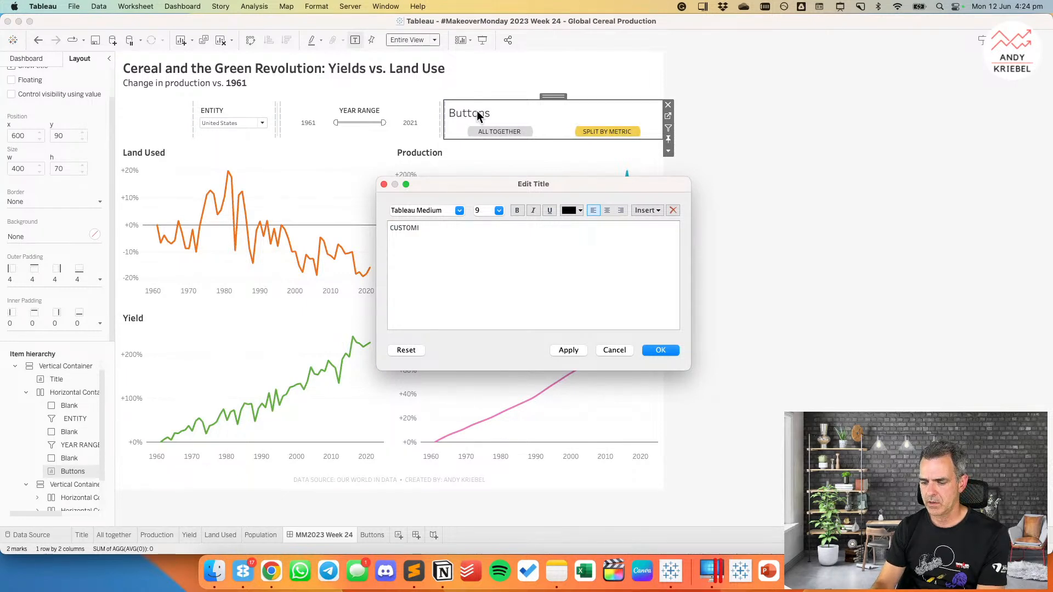
type("XE THE VIEW")
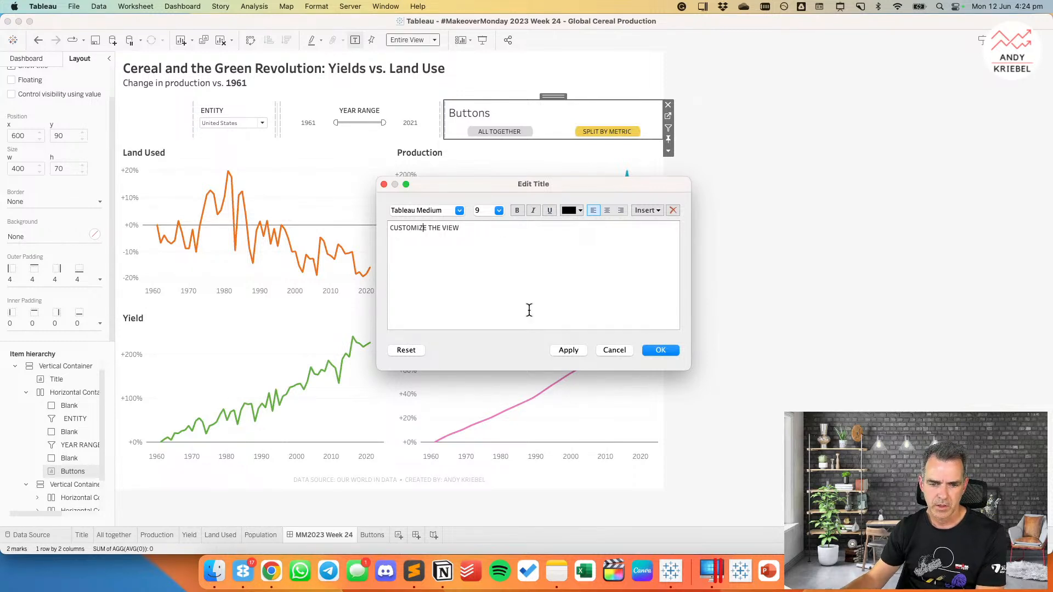
left_click(664, 350)
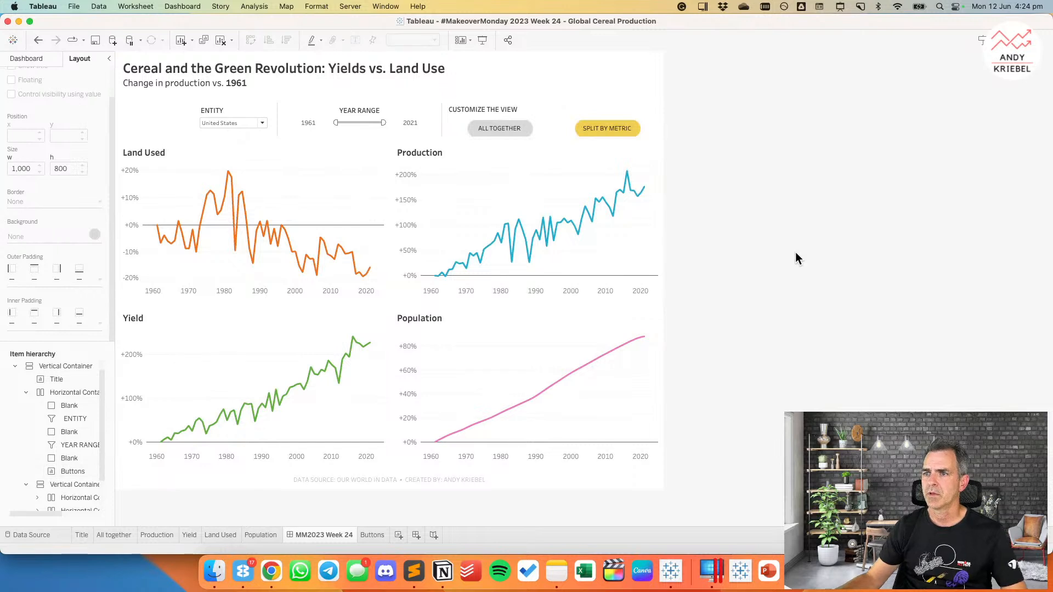
Step: Centre the CUSTOMIZE THE VIEW title above the buttons
left_click(568, 104)
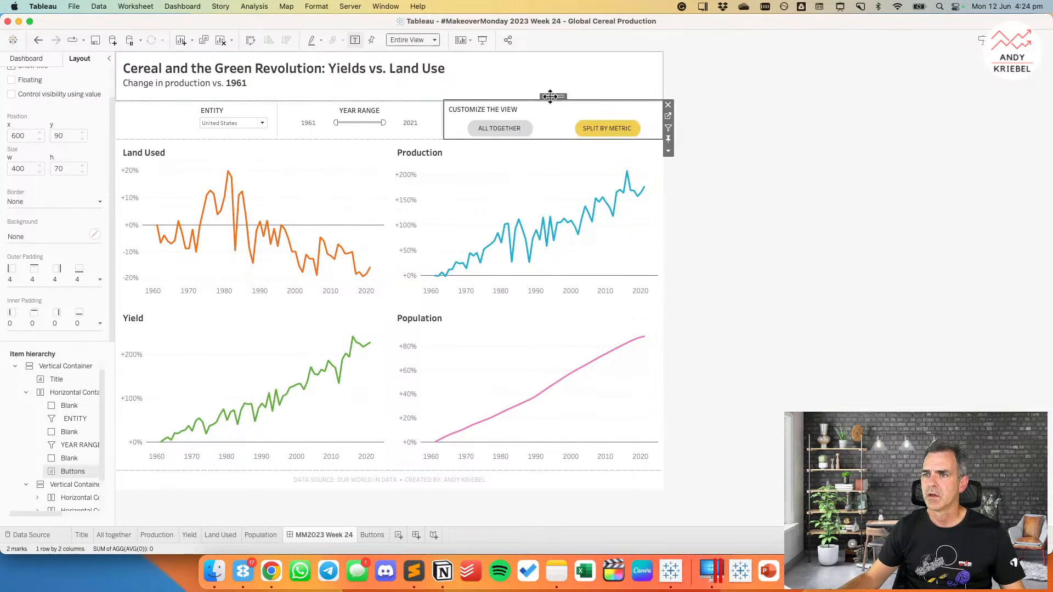
double_click(499, 109)
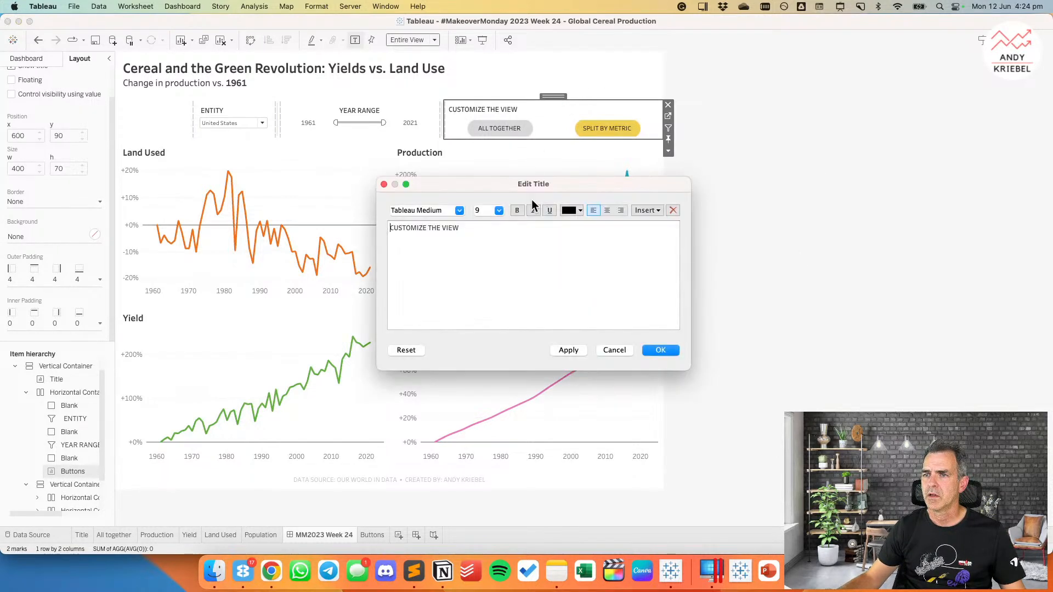
left_click(607, 210)
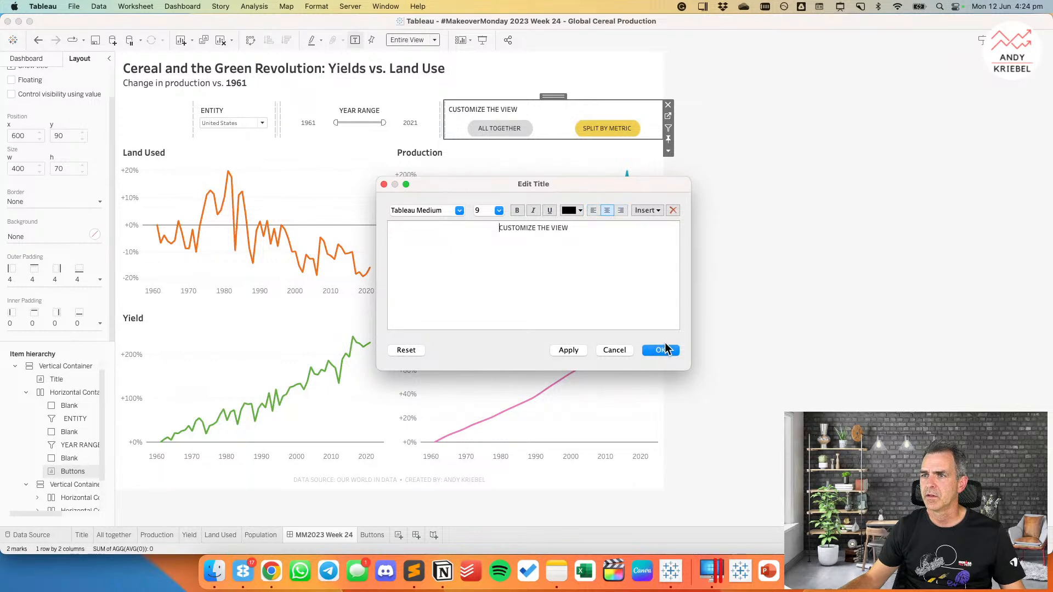
left_click(661, 350)
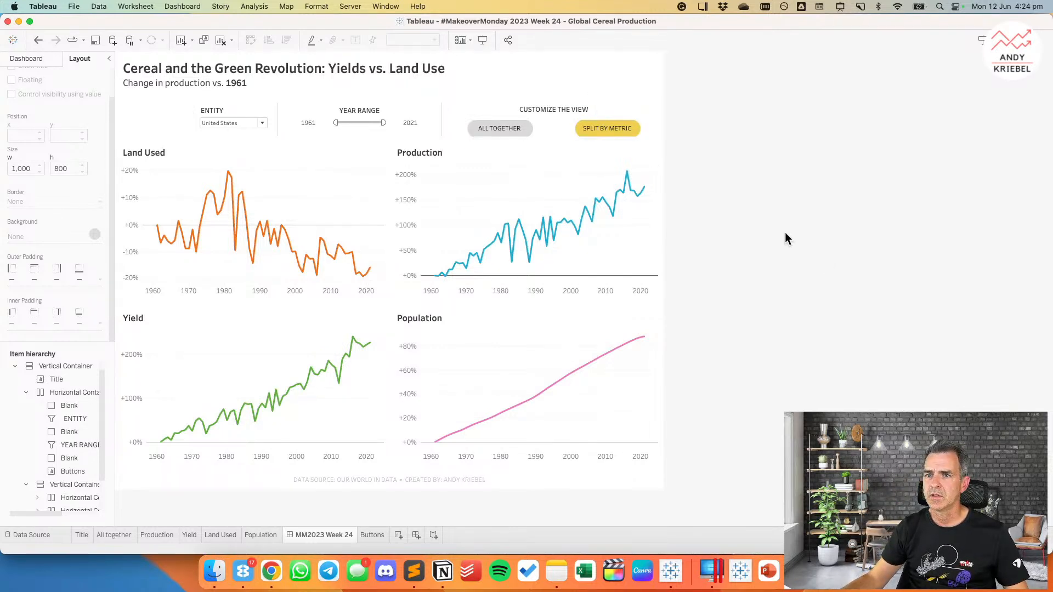
Step: Insert a blank object between the filter row and the charts and set its height to 9 pixels
left_click(19, 60)
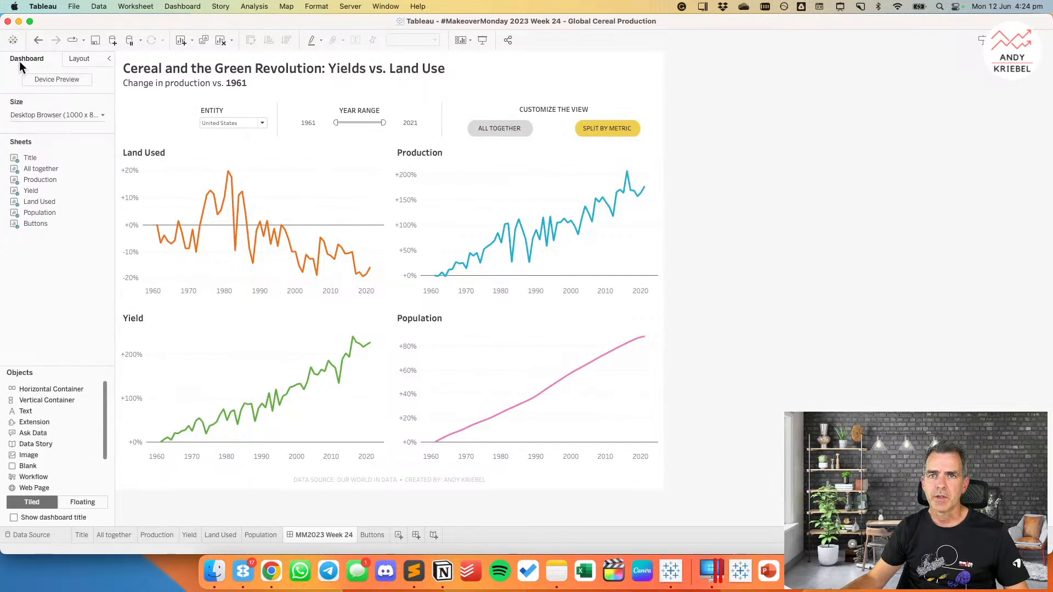
left_click_drag(38, 466, 350, 140)
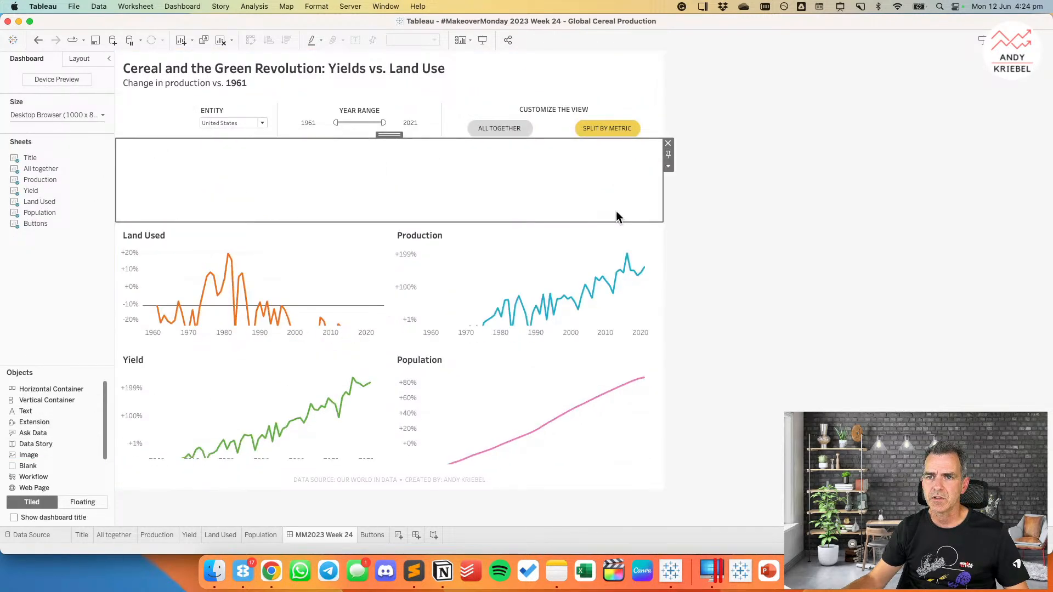
left_click(668, 166)
left_click(682, 216)
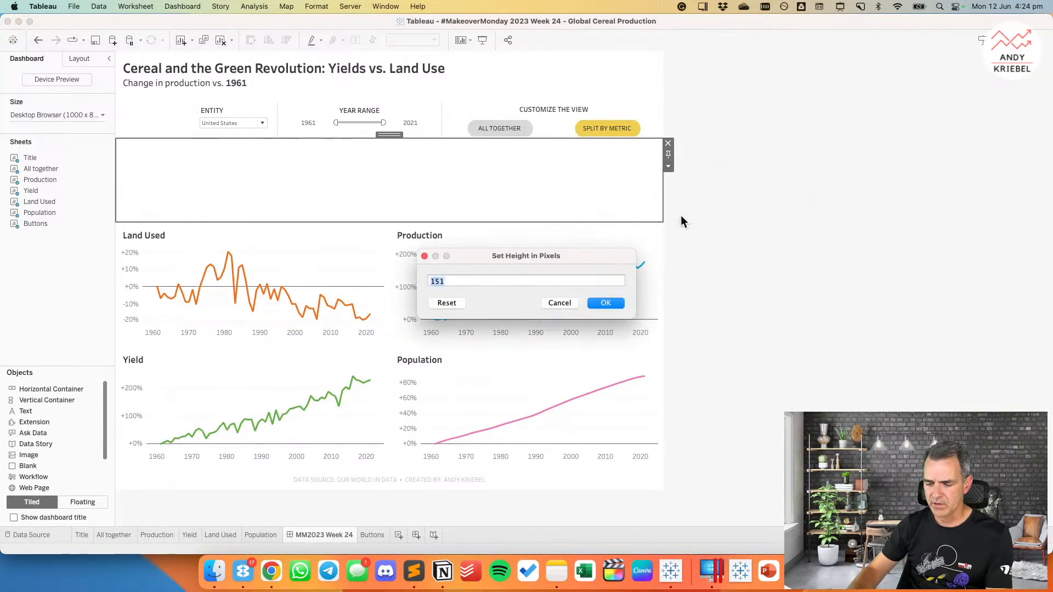
type("10")
key("Return")
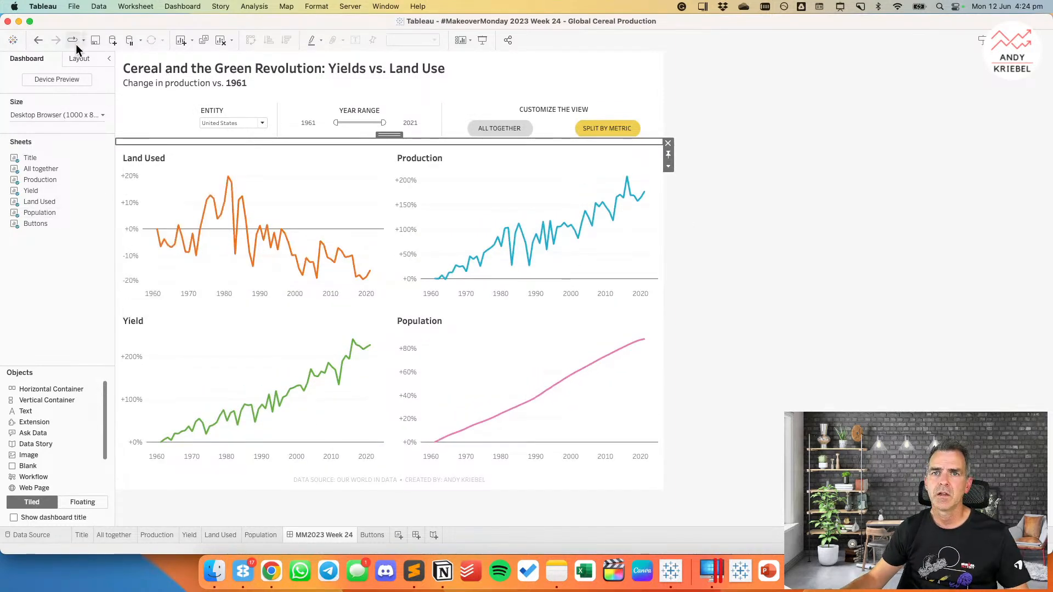
left_click(664, 167)
left_click(680, 216)
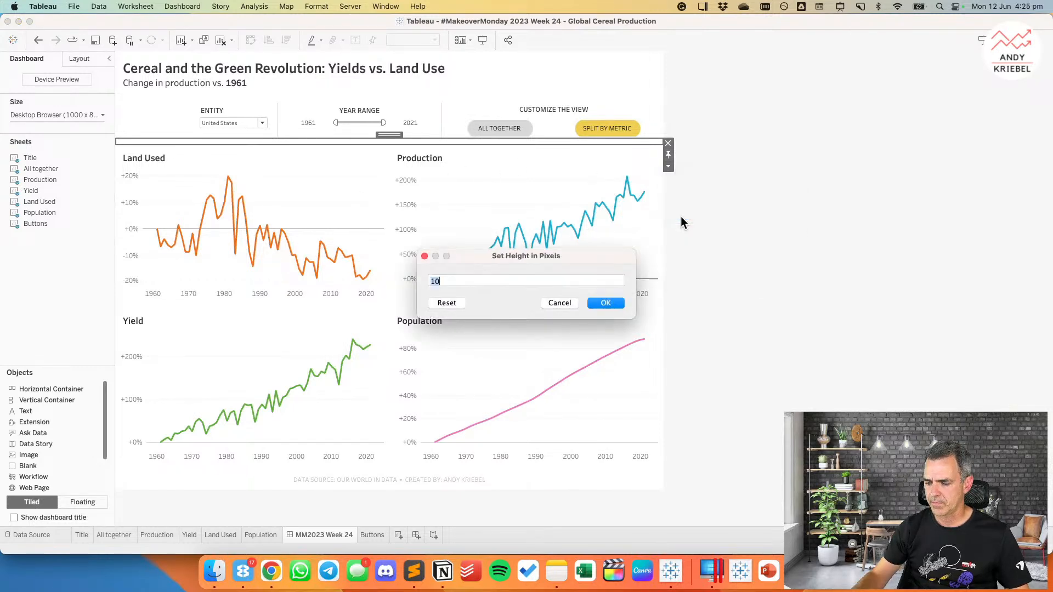
key("Return")
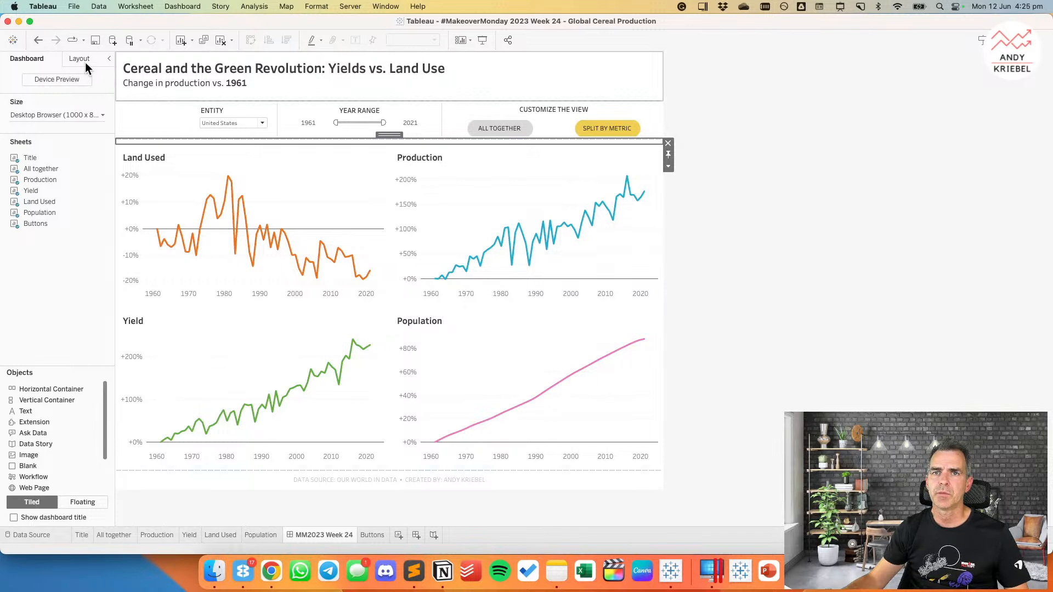
Step: Give the blank between the filter row and the charts a light grey background to form a horizontal divider
left_click(84, 60)
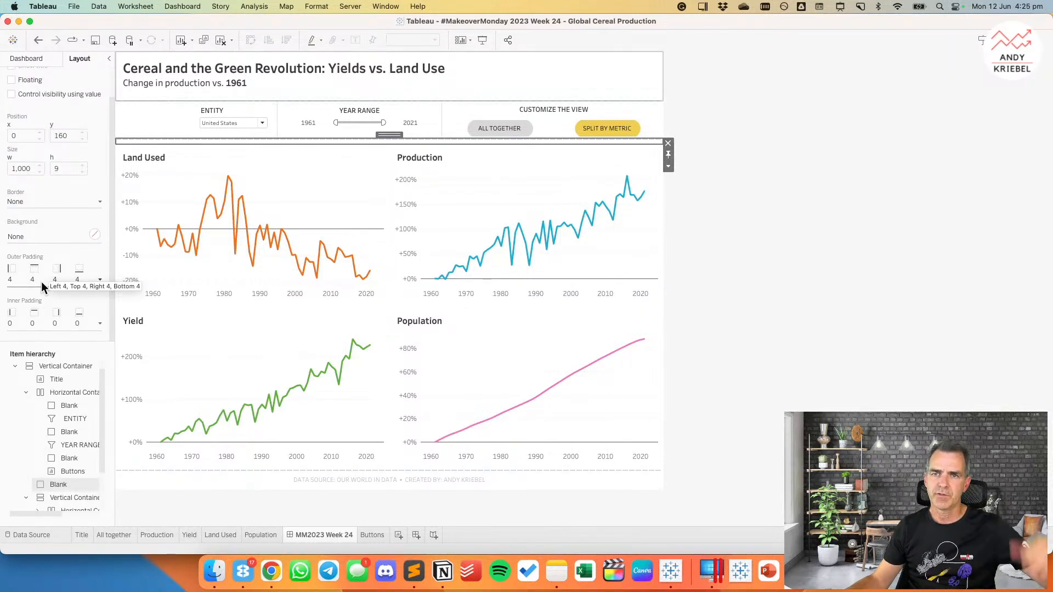
left_click(22, 237)
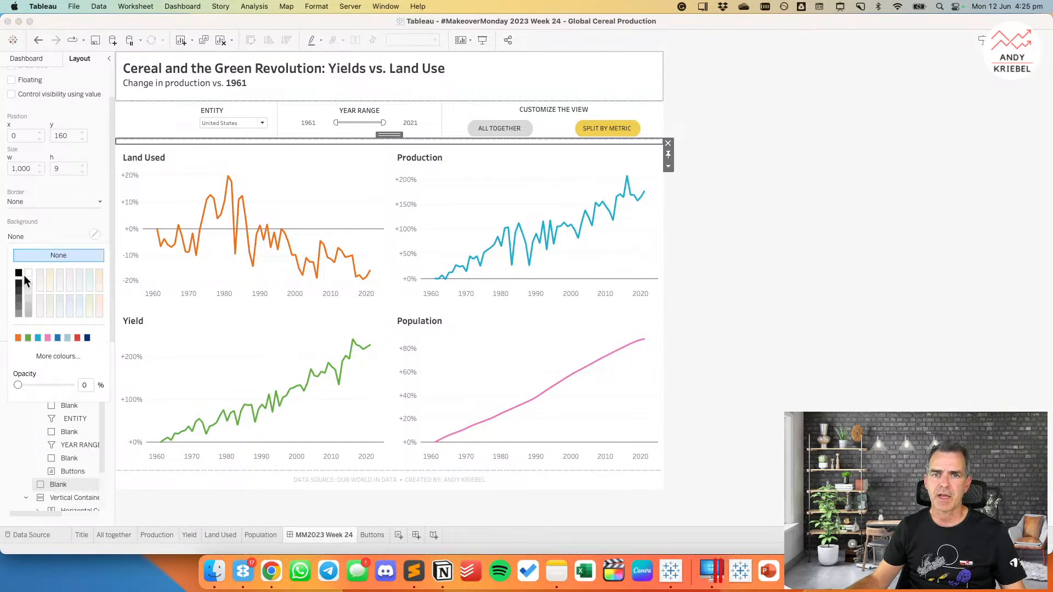
left_click(26, 297)
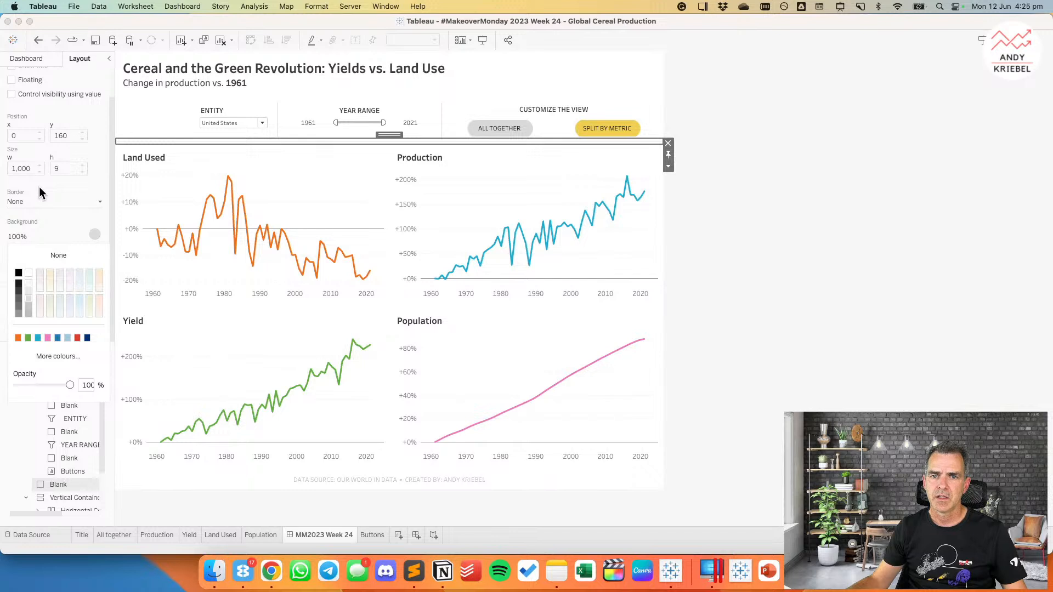
left_click(40, 193)
Step: Set the outer padding of the divider blank above the charts to 10 on all sides
left_click(33, 281)
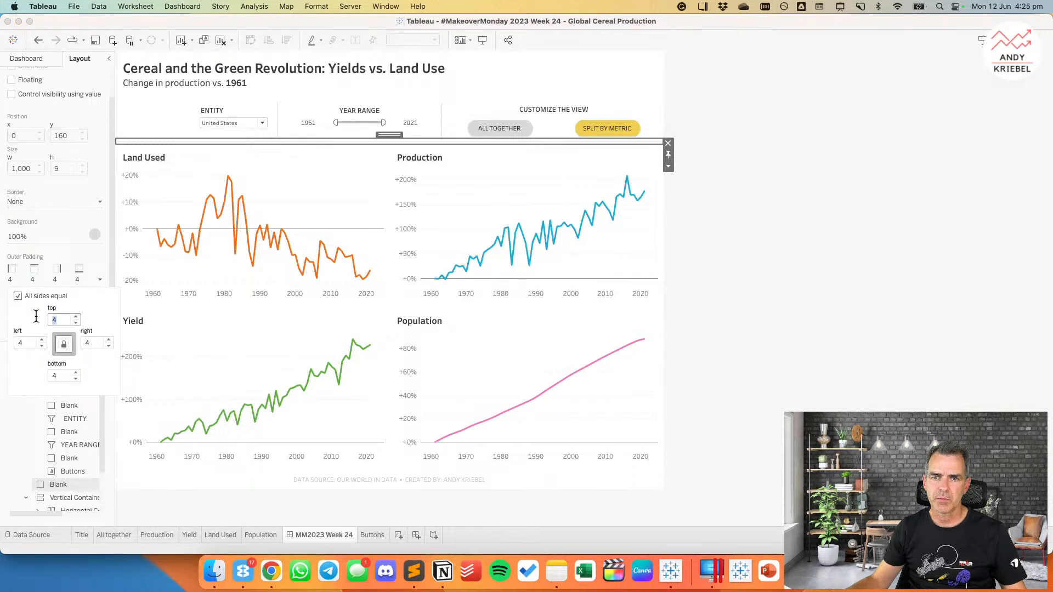
type("10")
key("Return")
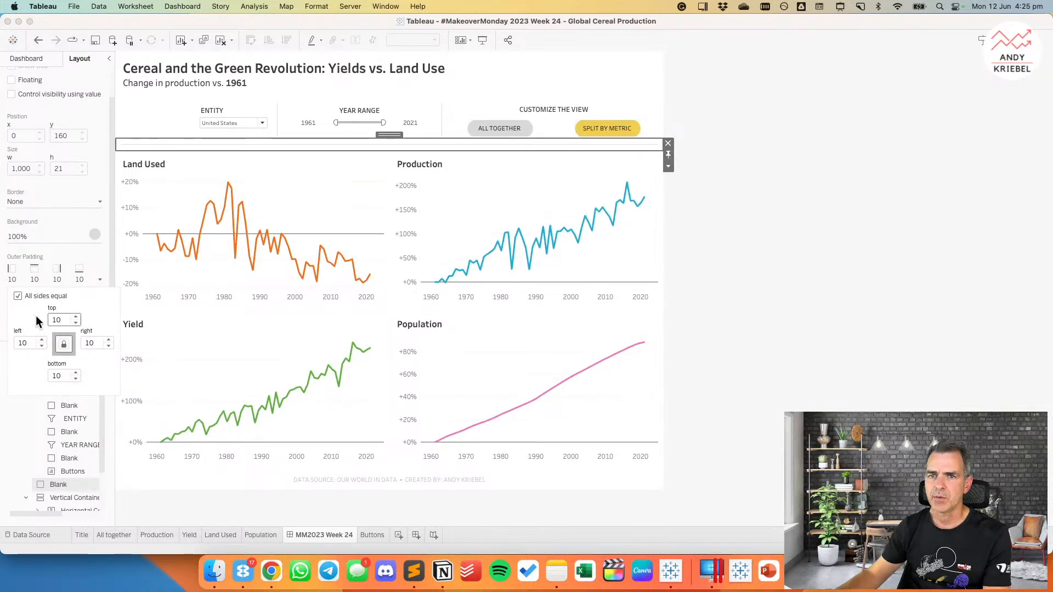
left_click(835, 270)
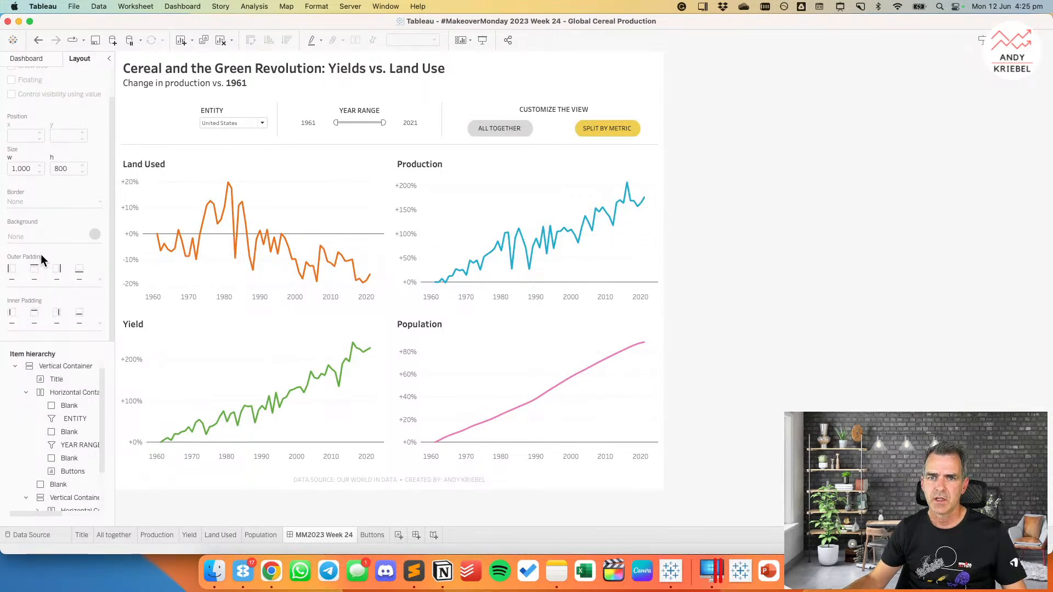
Step: Insert a blank object between the dashboard title and the filter row with a height of 9 pixels
left_click(26, 60)
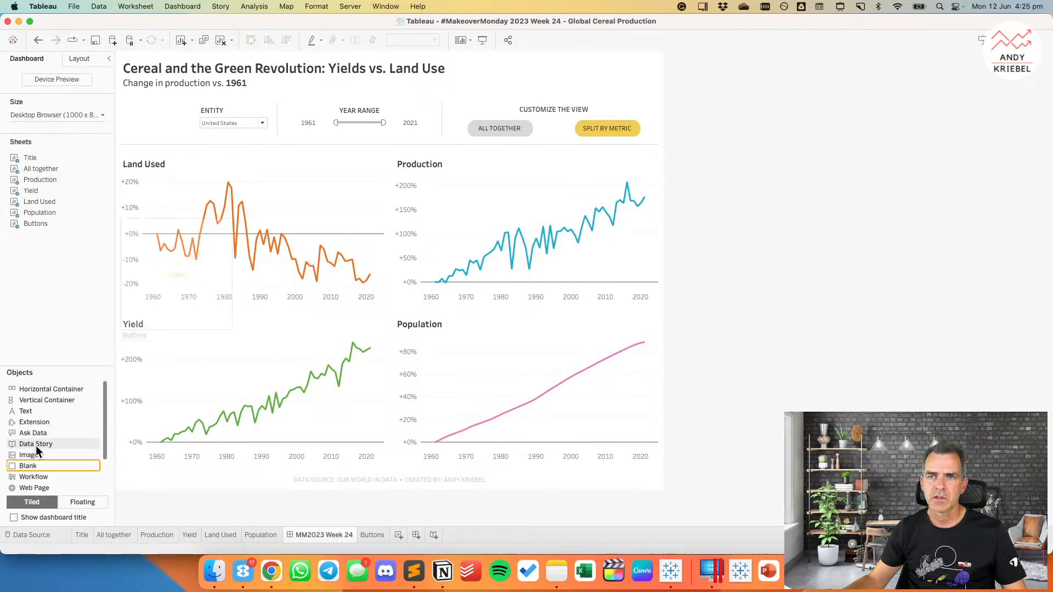
left_click_drag(39, 464, 252, 93)
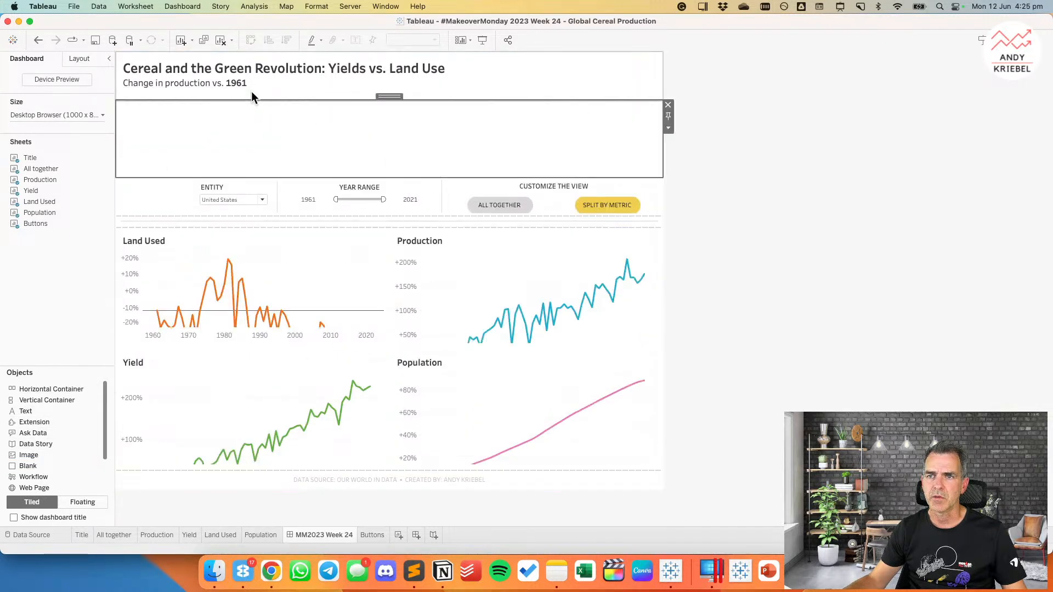
left_click(668, 128)
left_click(684, 176)
type("0")
key("Return")
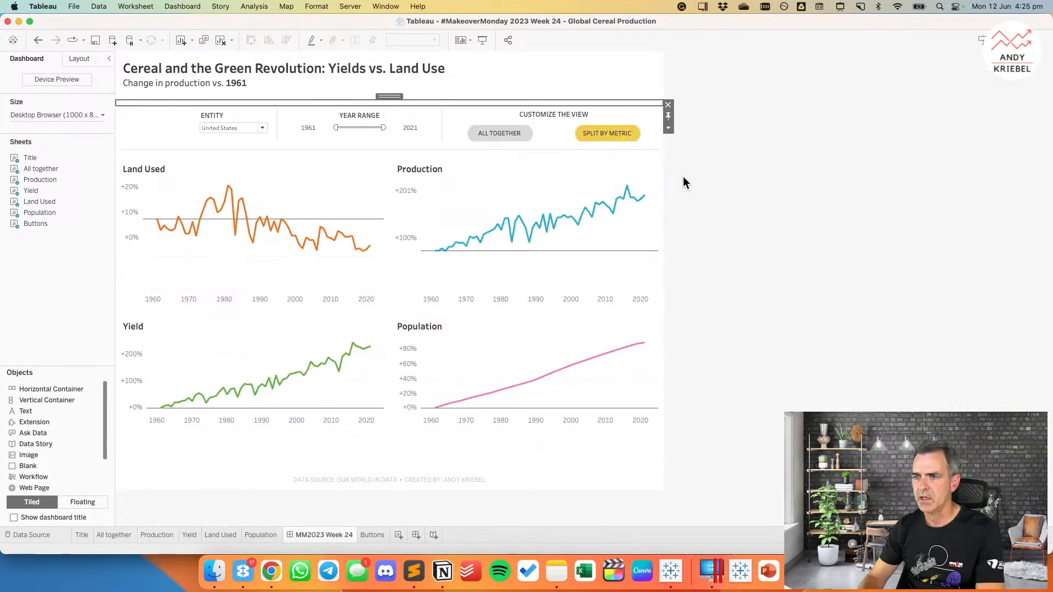
Step: Give the blank between the dashboard title and the filter row a light grey background
left_click(79, 58)
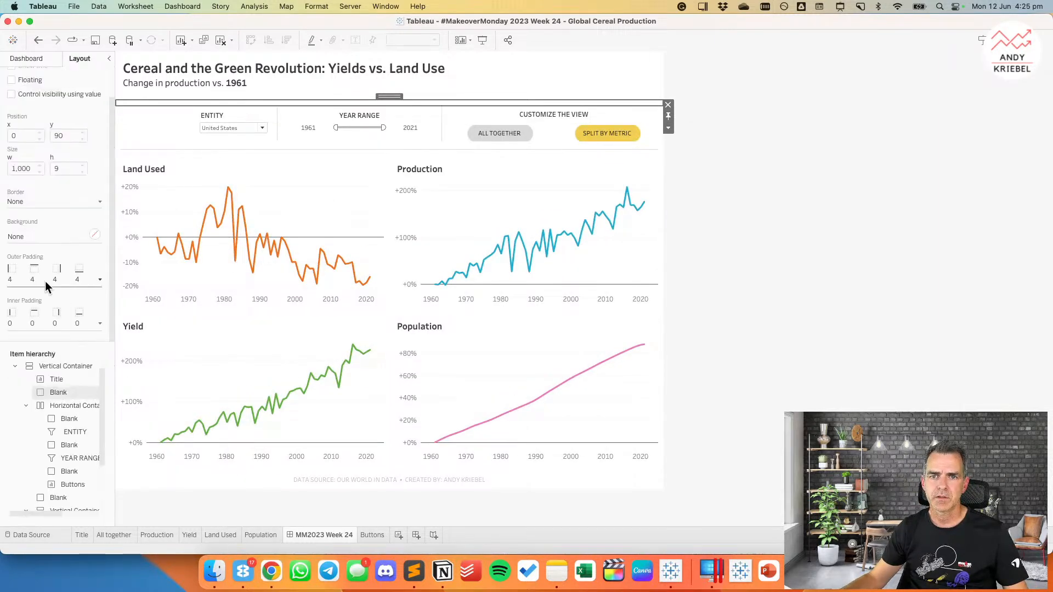
left_click(65, 276)
left_click(30, 239)
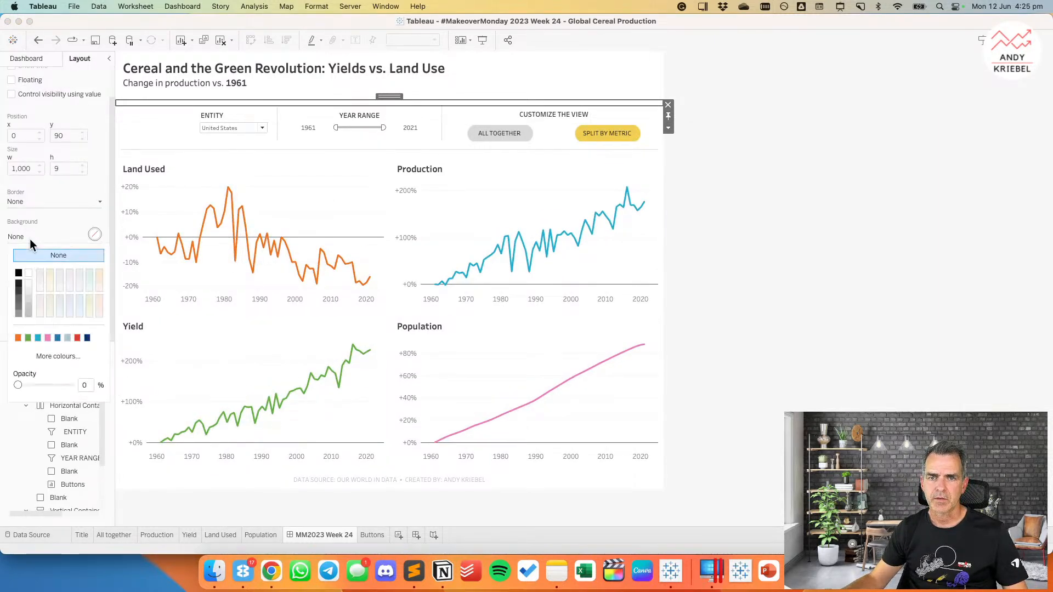
left_click(27, 298)
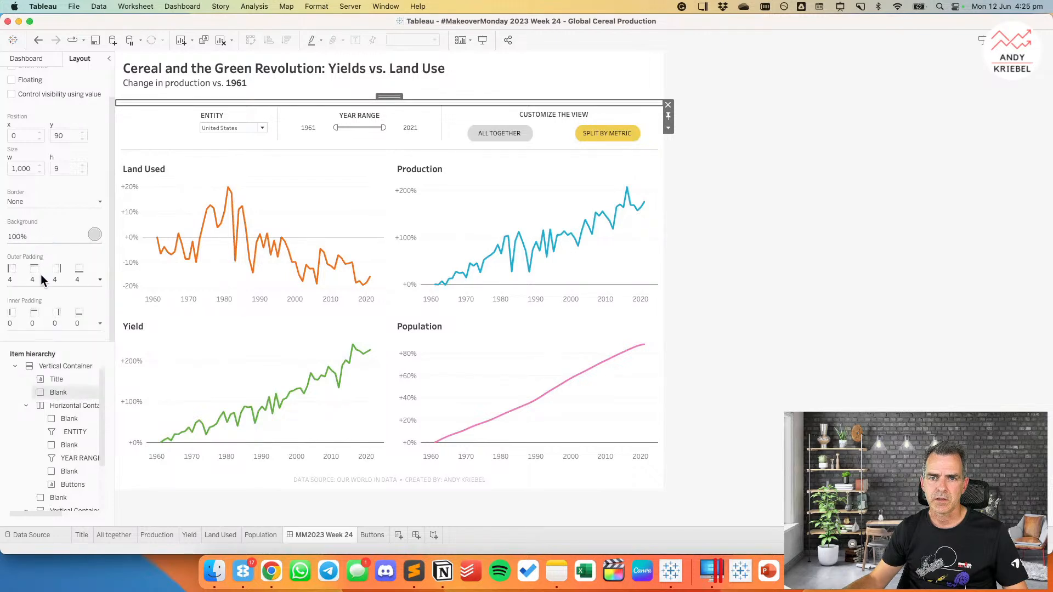
Step: Set the outer padding of the grey blank above the filter row to 10 on all sides
left_click(41, 274)
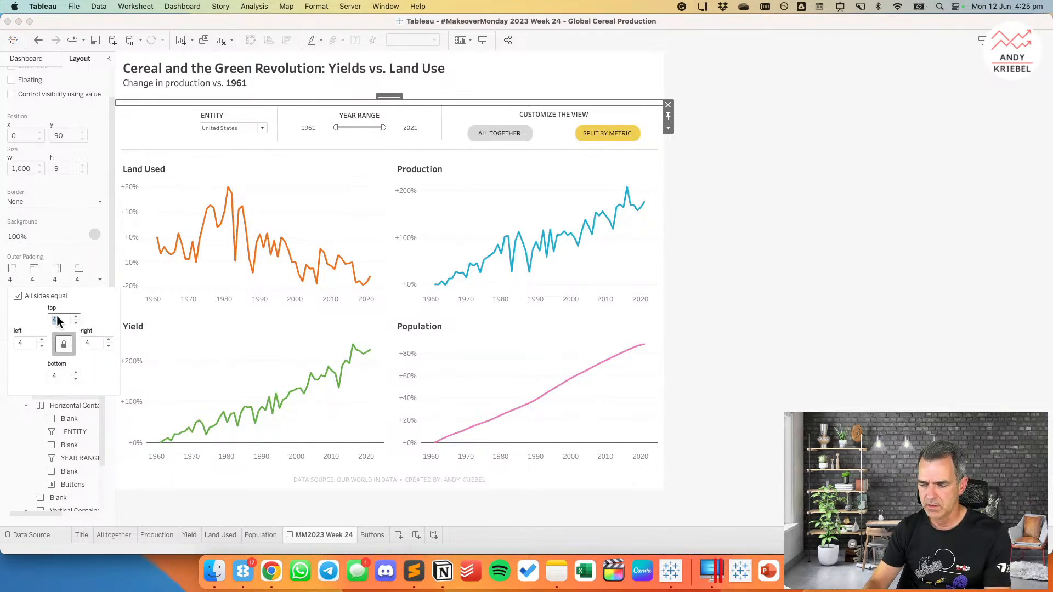
type("10")
key("Return")
left_click(848, 198)
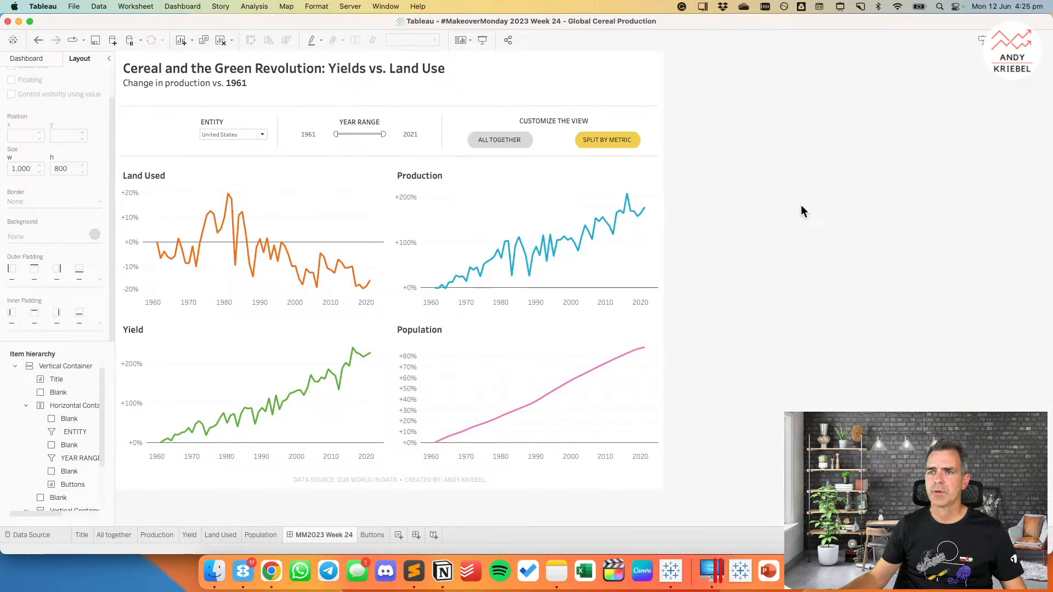
Step: Hide the "CUSTOMIZE THE VIEW" title of the Buttons sheet on the dashboard
left_click(560, 117)
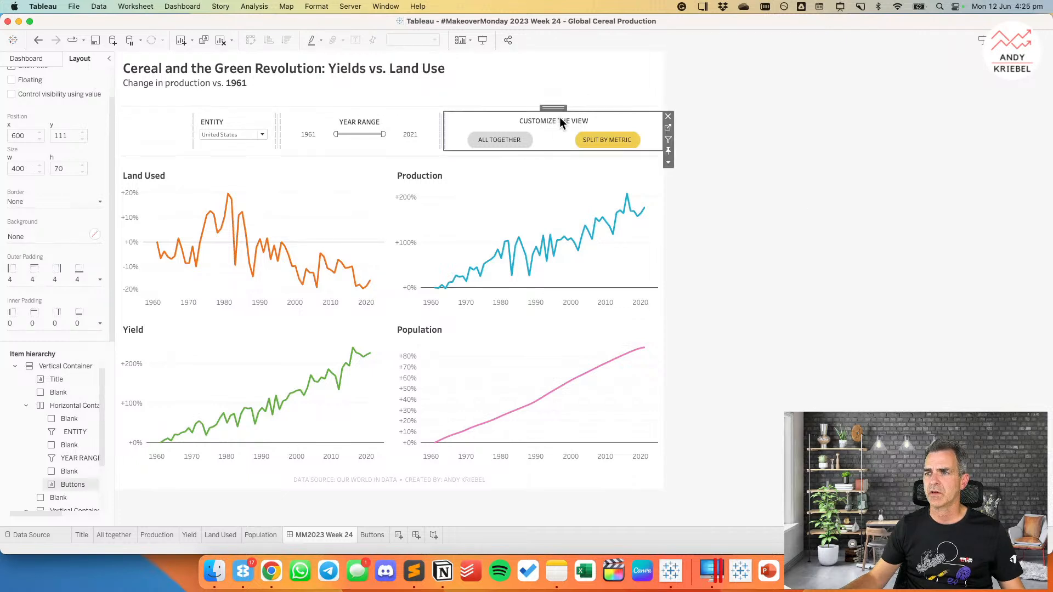
right_click(560, 117)
left_click(577, 140)
left_click(800, 142)
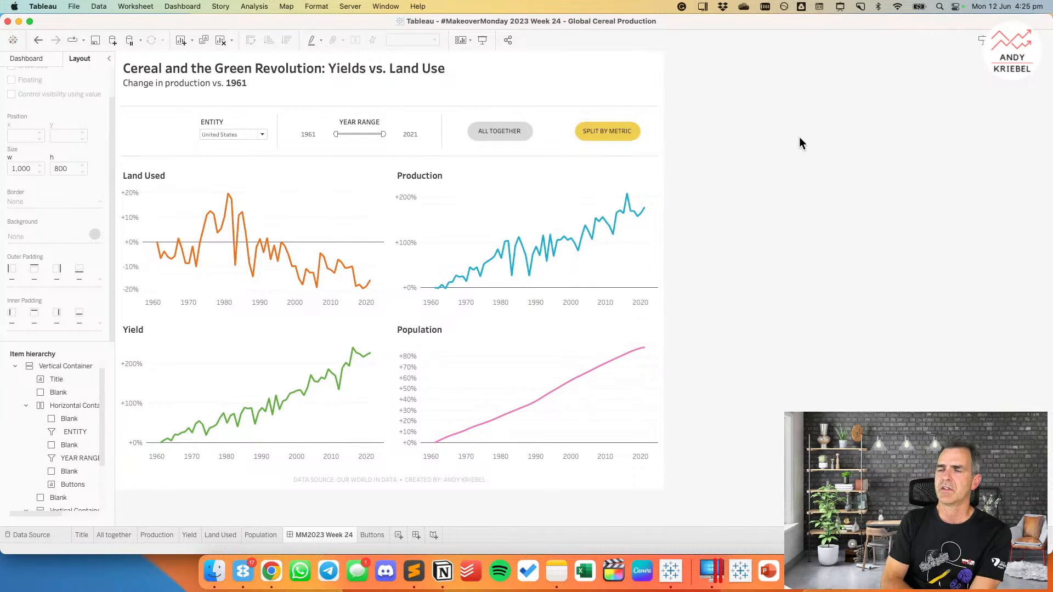
Step: Try the All Together and Split by Metric buttons, and set the Entity filter to World
left_click(498, 138)
left_click(606, 137)
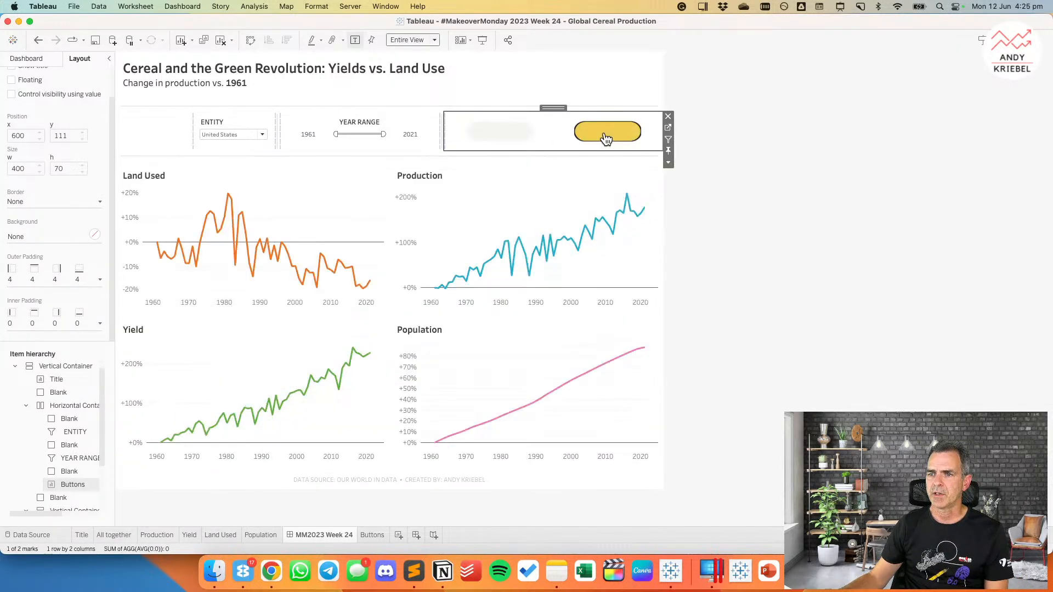
left_click(247, 136)
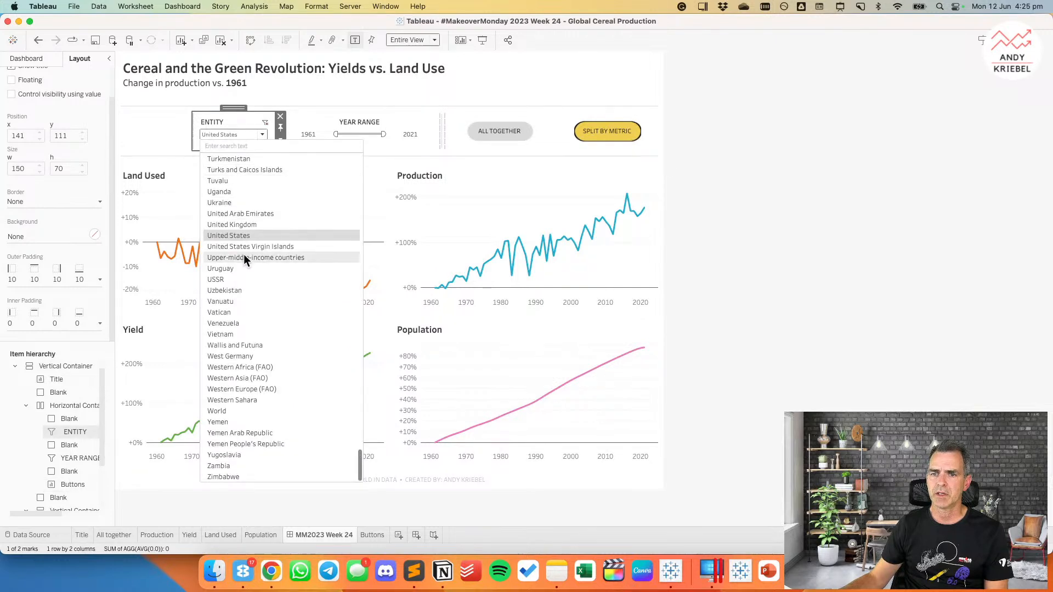
left_click(228, 412)
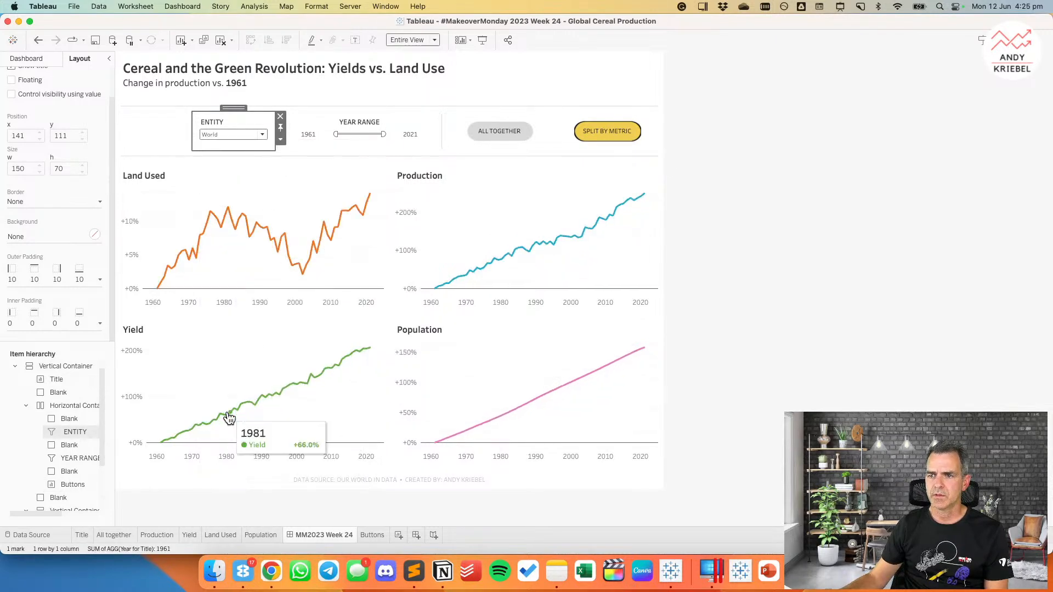
Step: Toggle the World charts between the two views, leaving the dashboard on All Together
left_click(499, 131)
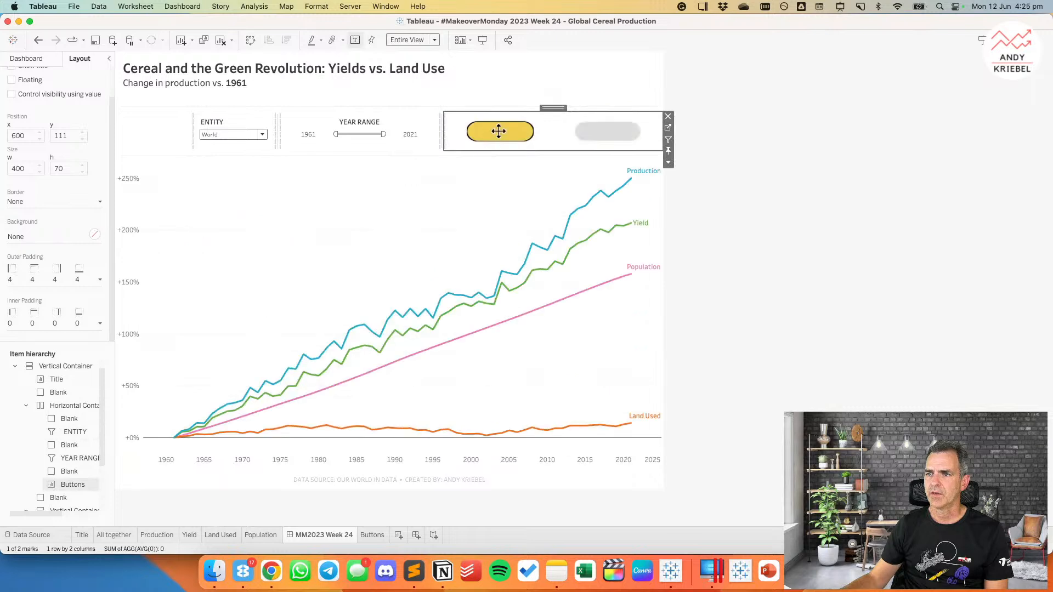
left_click(606, 131)
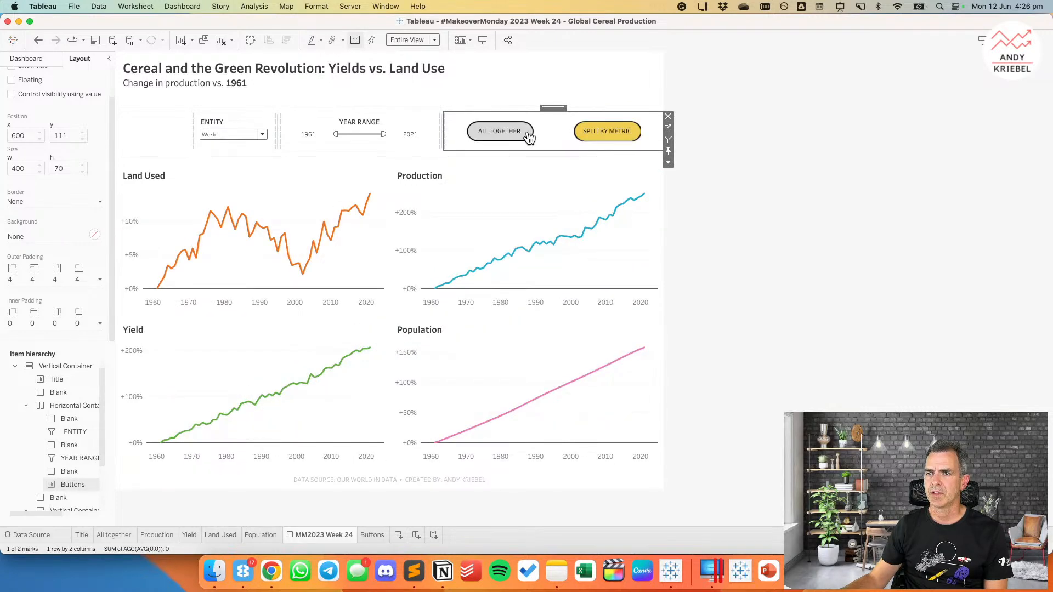
left_click(527, 135)
left_click(871, 163)
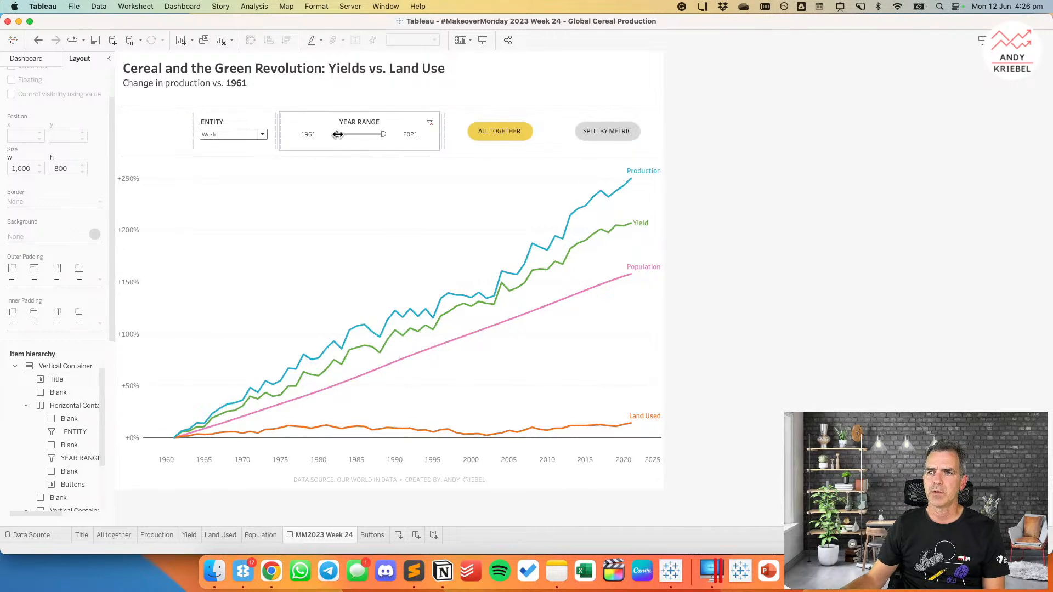
Step: Test the Year Range filter with a 1997 start in both views, and restore the start year to 1961
left_click_drag(338, 135, 363, 134)
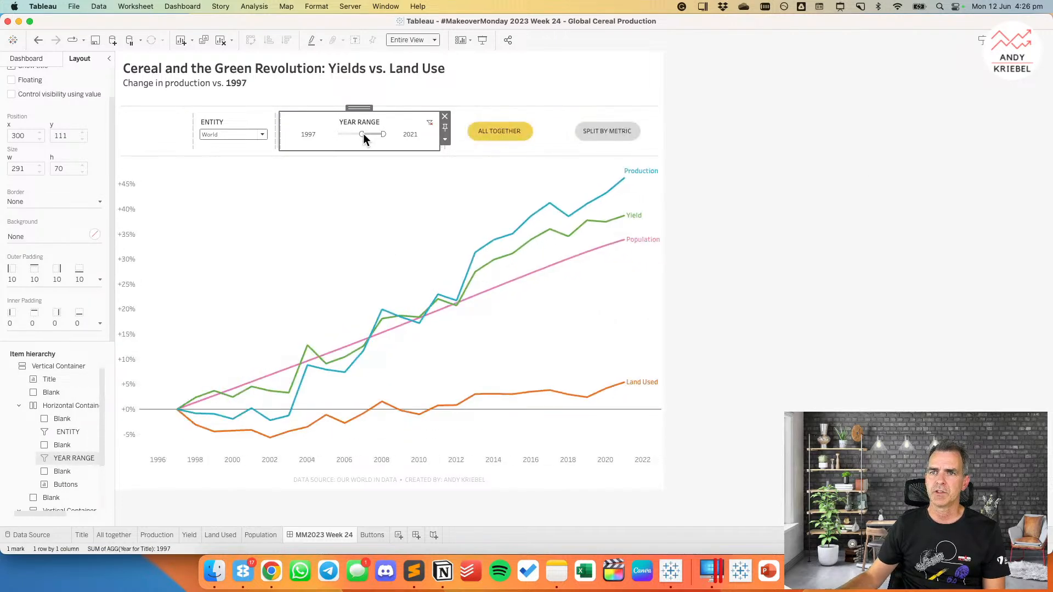
left_click(606, 130)
left_click(478, 133)
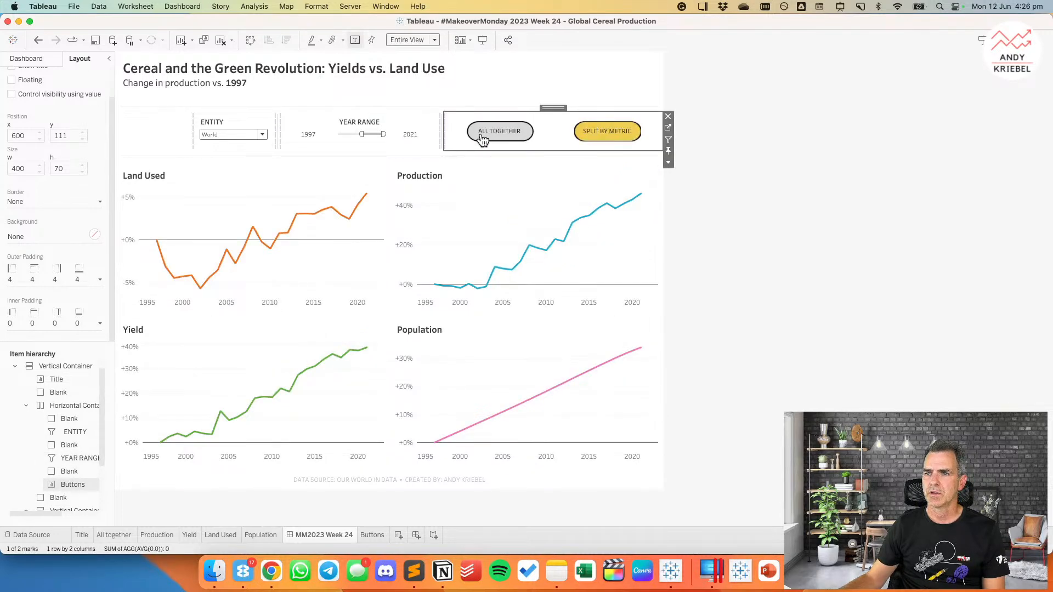
left_click_drag(362, 134, 321, 137)
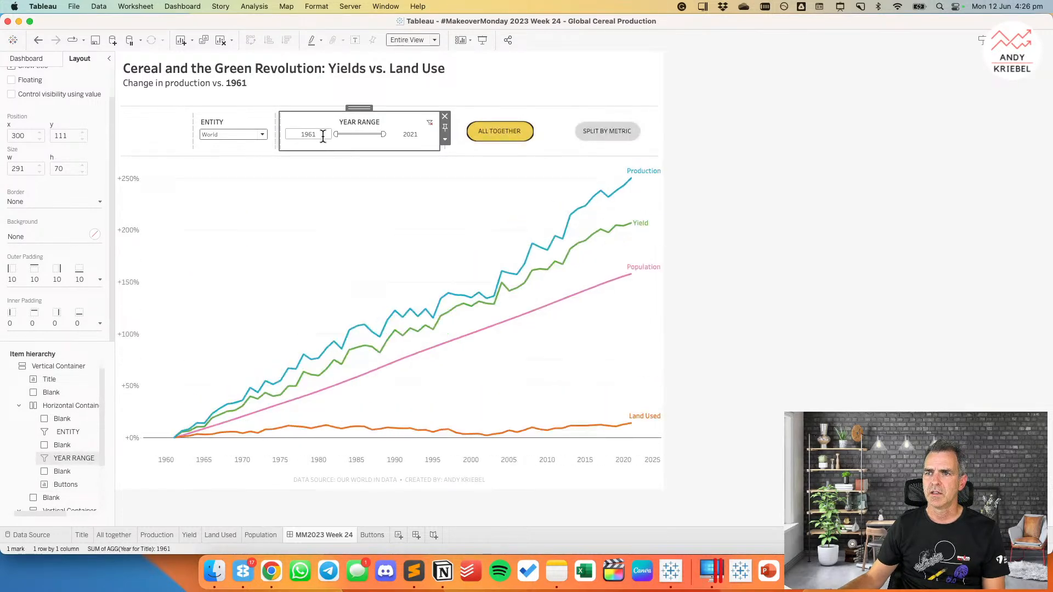
left_click(766, 242)
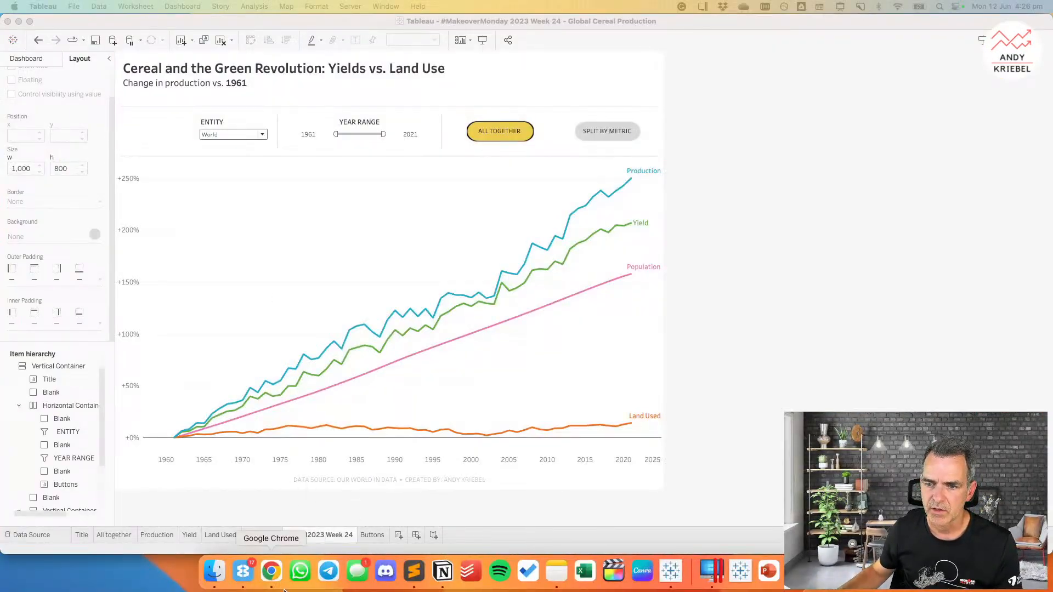
Step: Switch to Chrome, load the author's Tableau Public profile in a new tab and open the Northwind Traders Performance viz
left_click(271, 570)
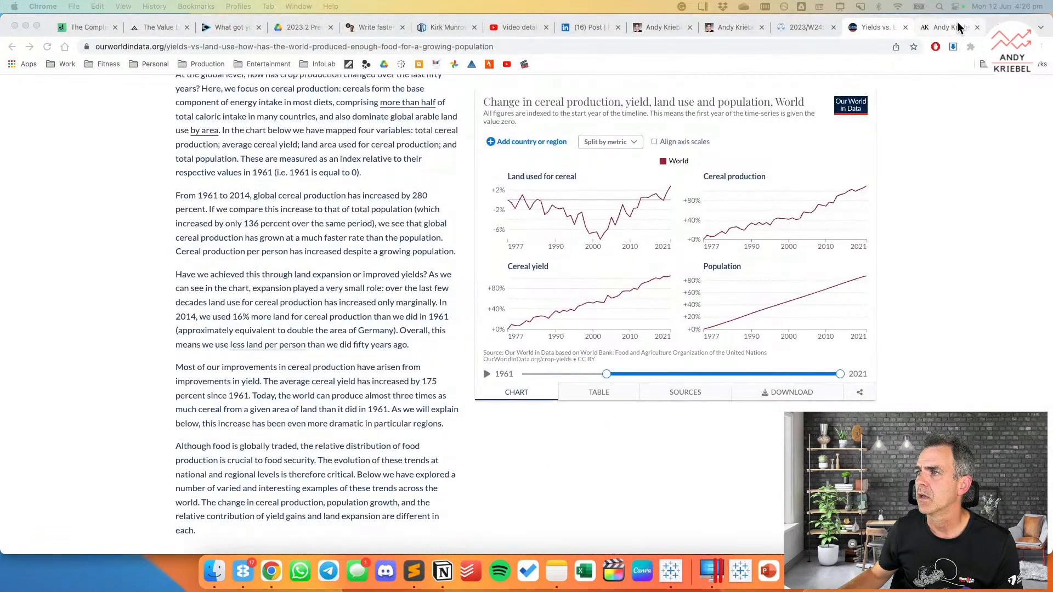
key("super+t")
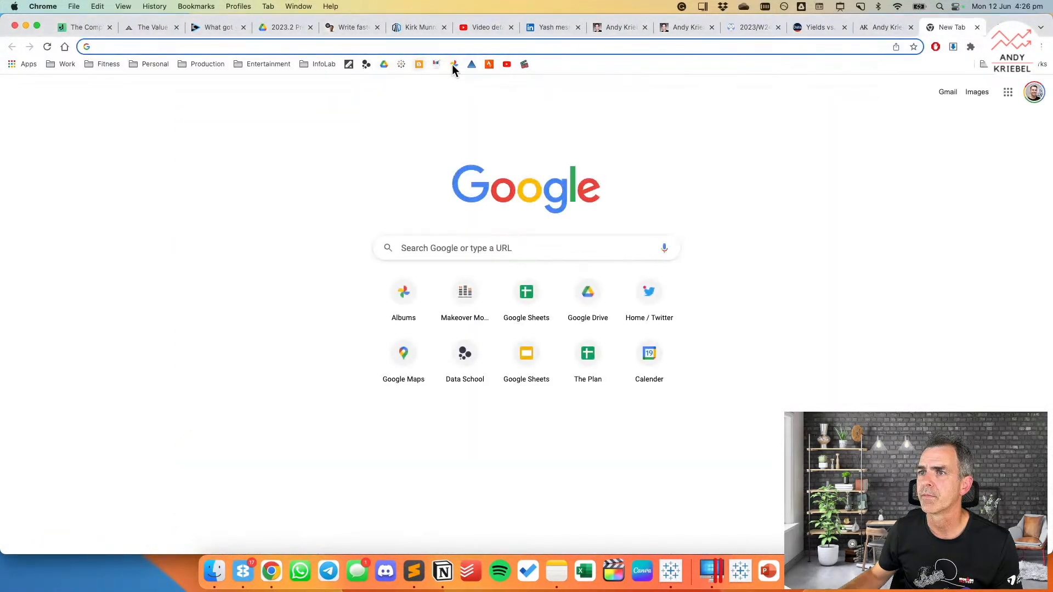
left_click(401, 64)
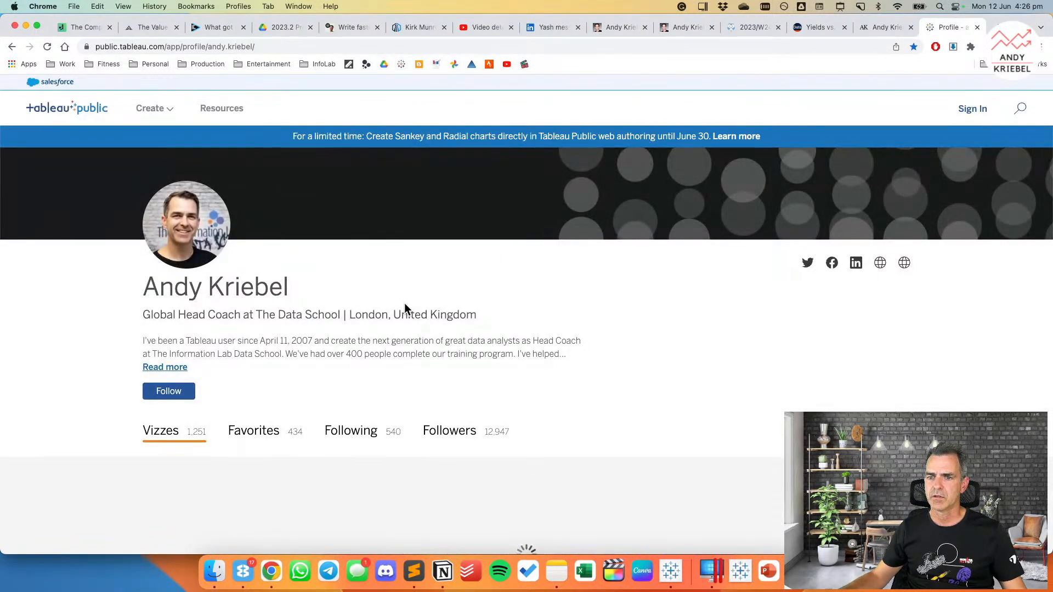
scroll(404, 305, "down", 6)
left_click(427, 213)
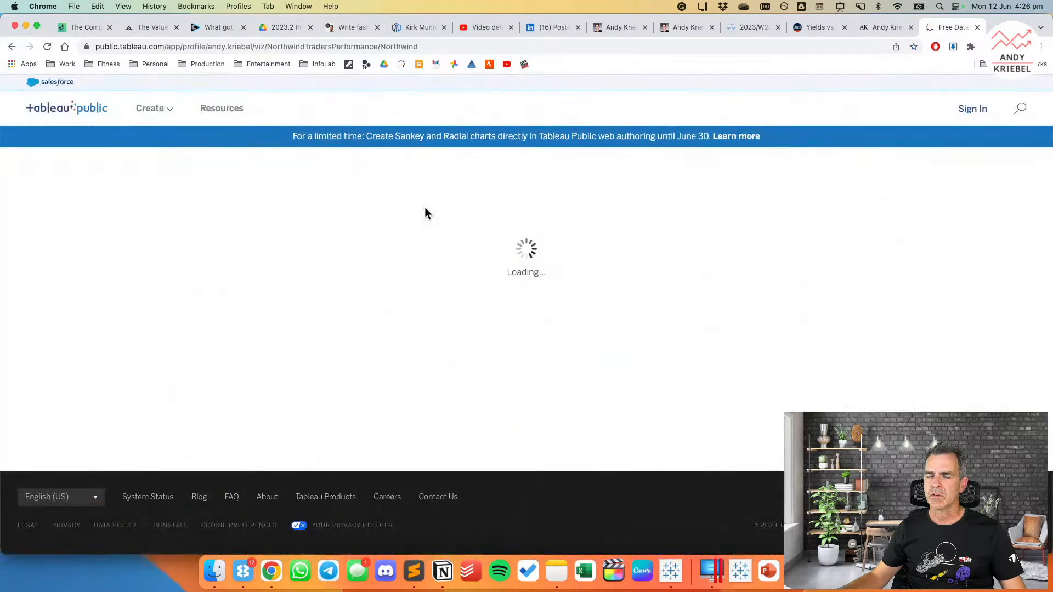
Step: Examine the layout of the Northwind Traders dashboard, including in full screen, and return to the normal page view
scroll(982, 291, "down", 1)
scroll(982, 286, "down", 3)
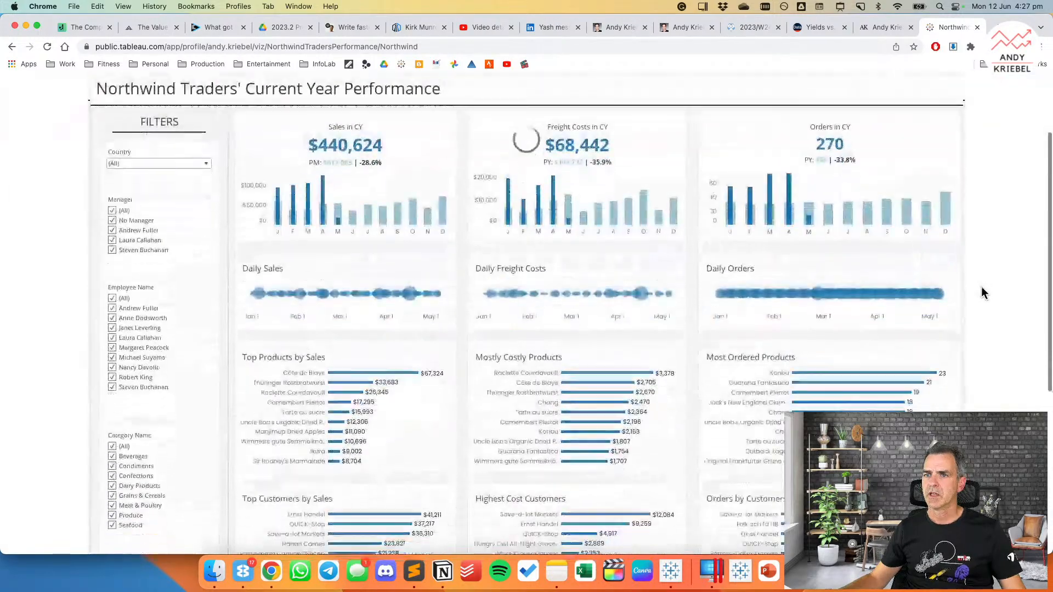
scroll(982, 287, "up", 3)
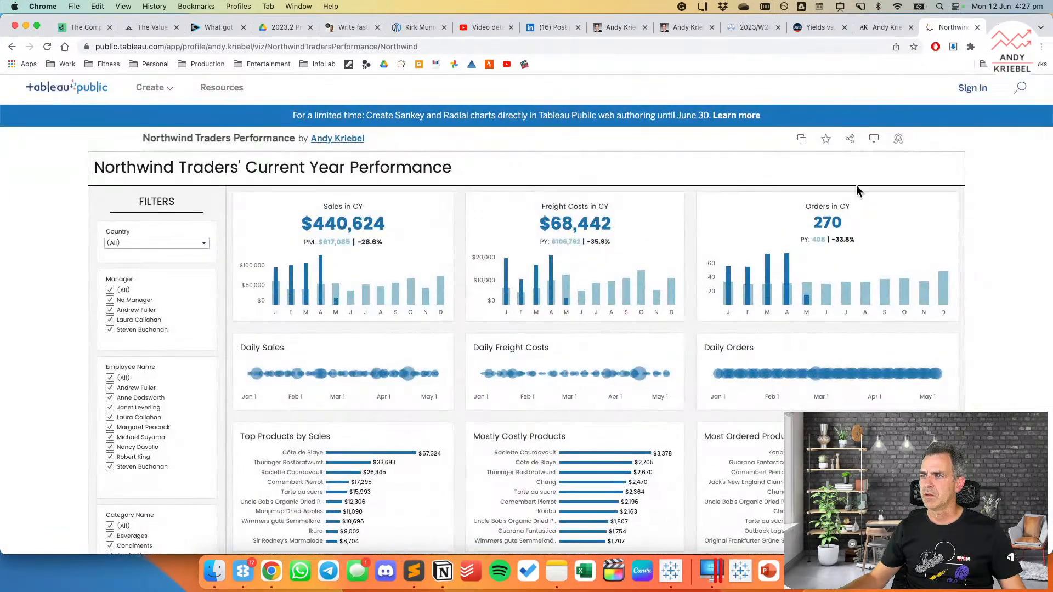
scroll(976, 346, "down", 5)
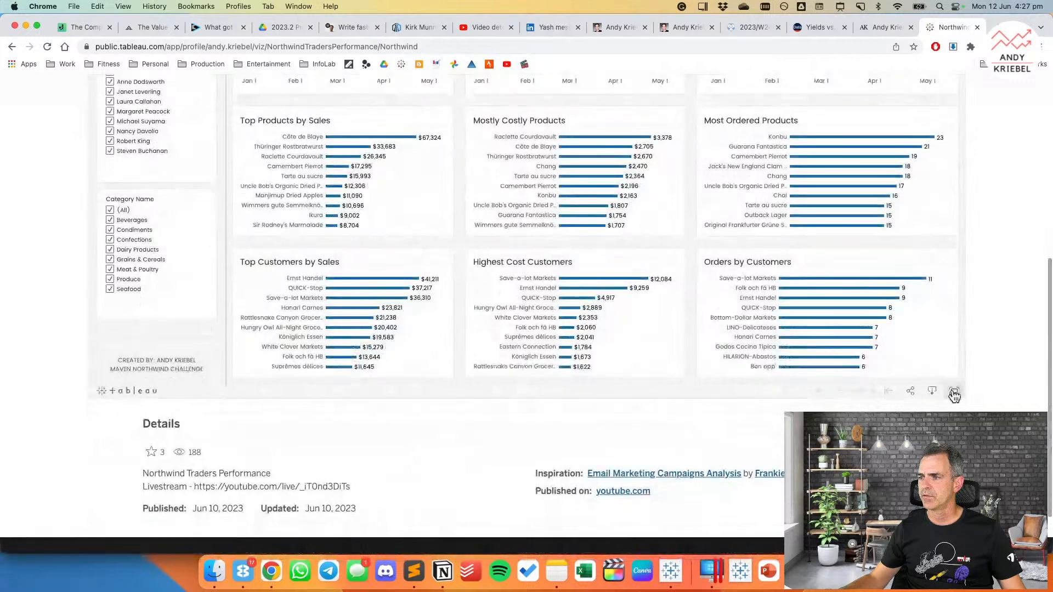
left_click(955, 391)
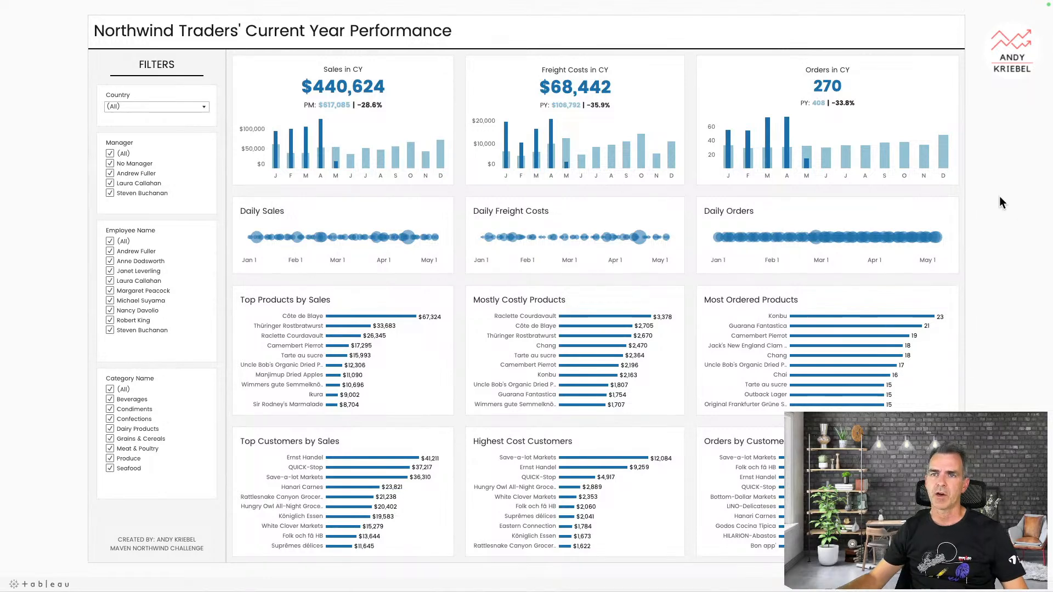
key("Escape")
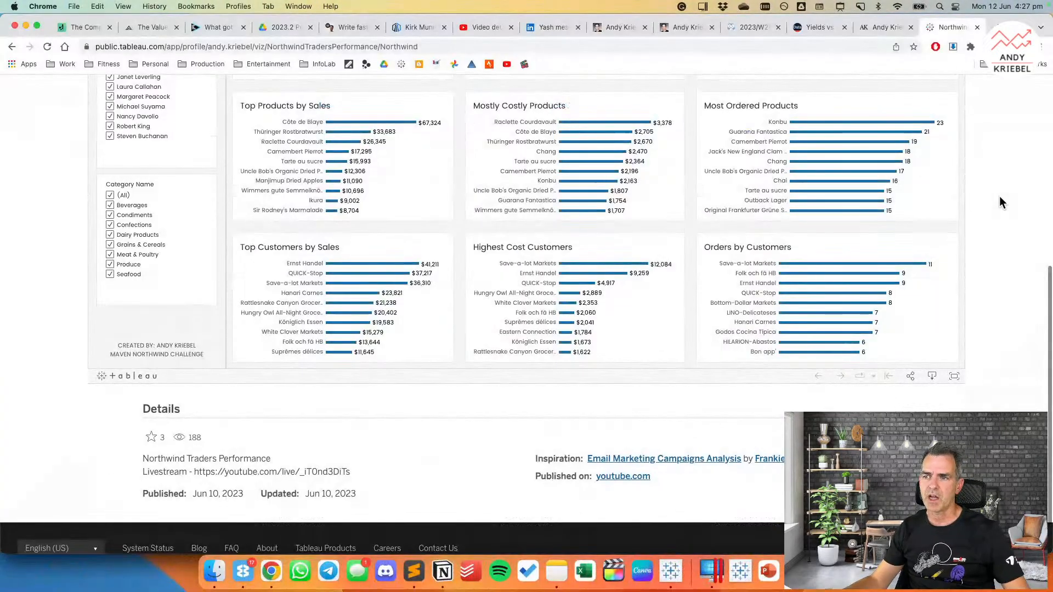
mouse_move(816, 264)
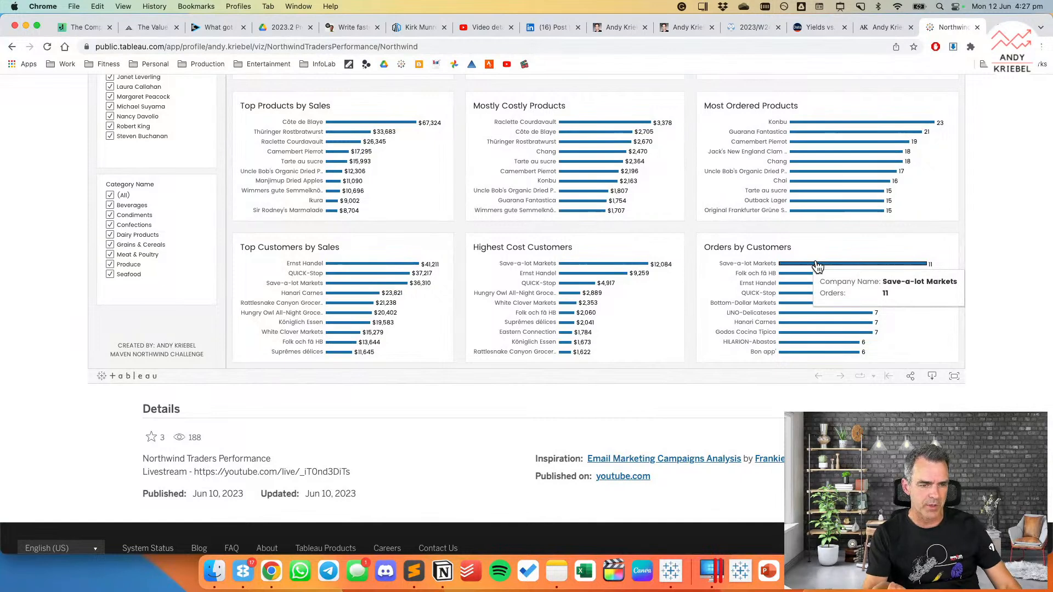